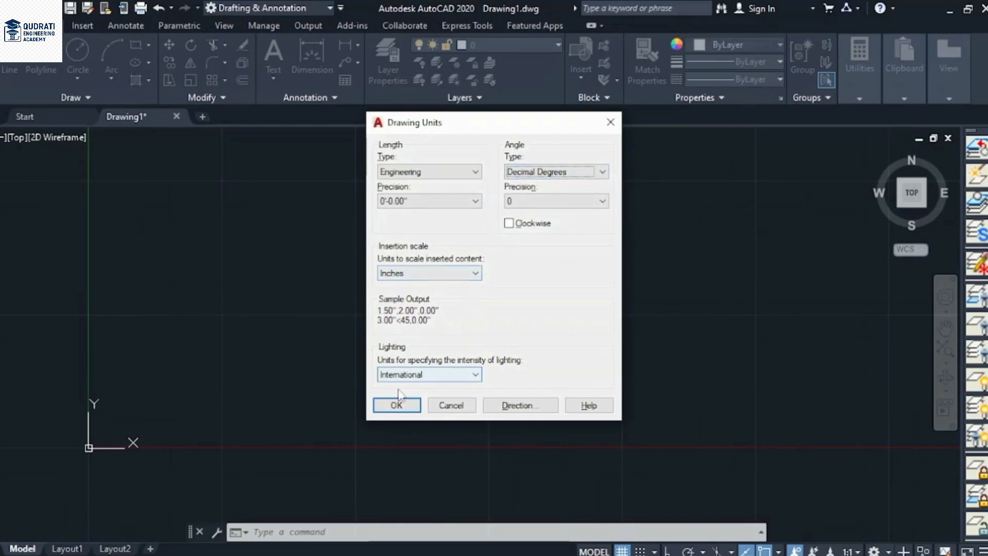
Apply Engineering length units with 0'-0.00" precision, Decimal Degrees angles and an insertion scale in inches to the drawing
click(412, 406)
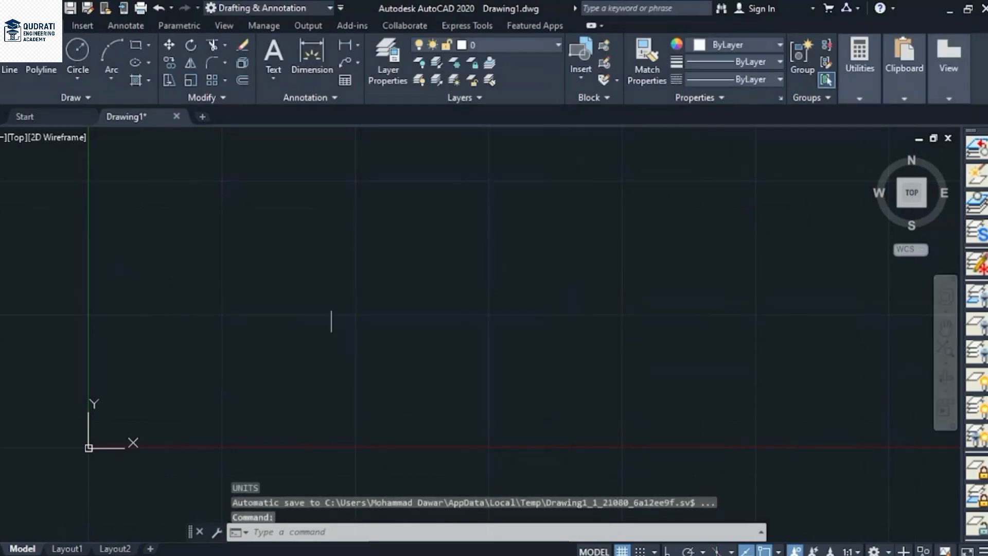
Create a new dimension style named Engineering, based on Standard and used for all dimensions
text(d)
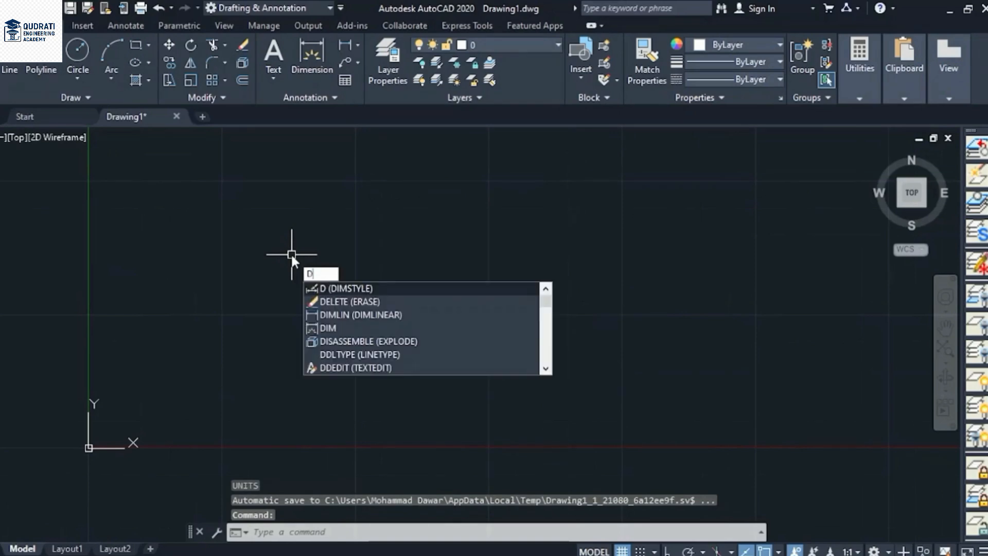
key(Escape)
key(Return)
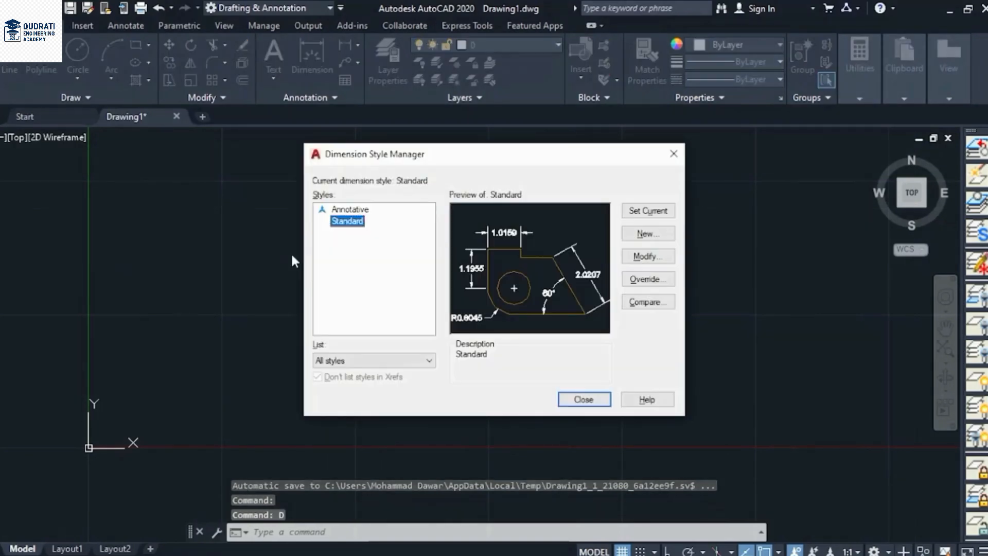
click(647, 233)
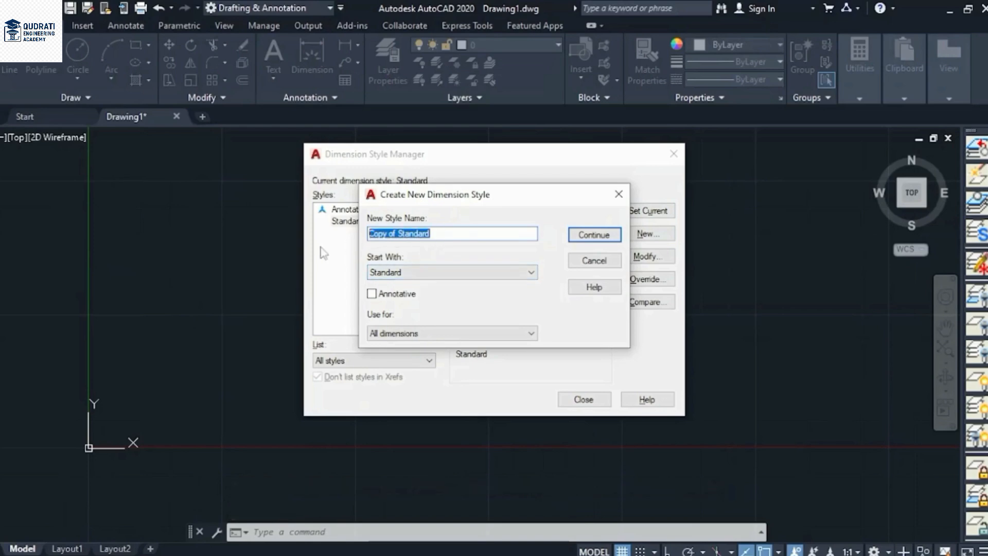
text(E)
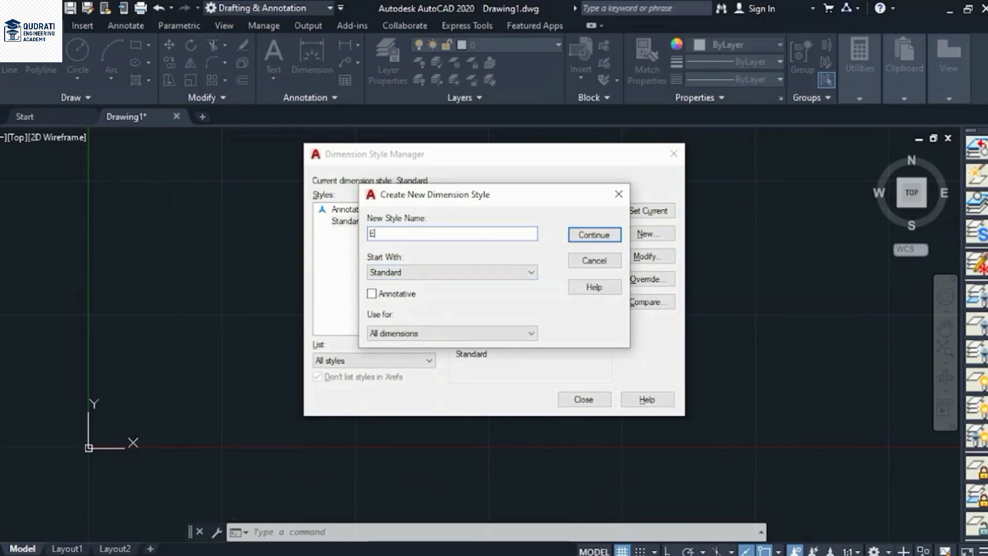
text(ngineering)
click(412, 275)
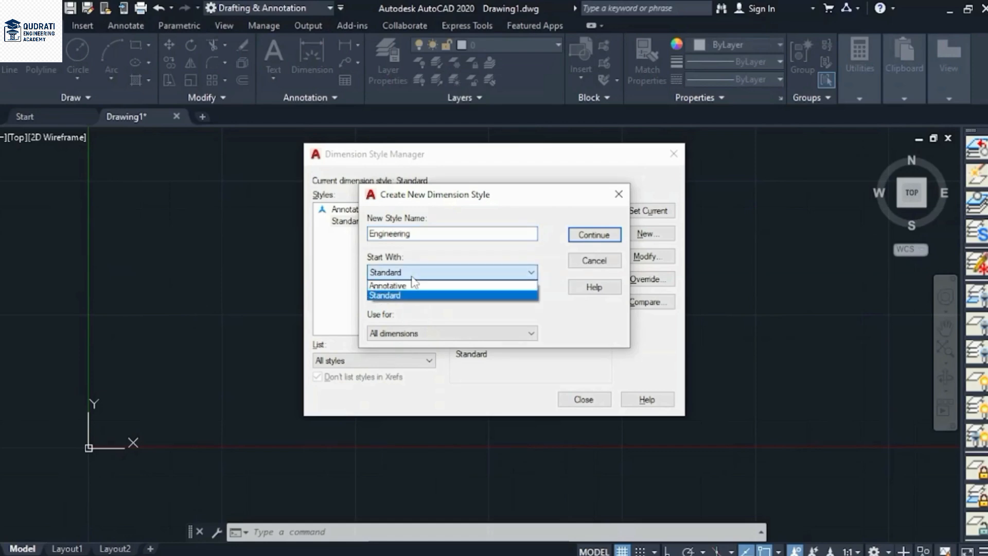
click(412, 277)
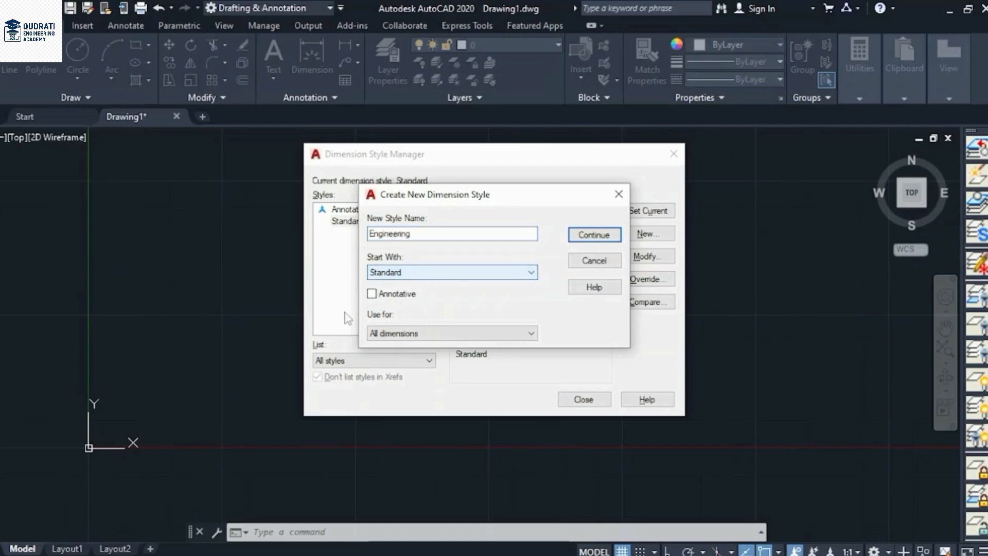
click(468, 334)
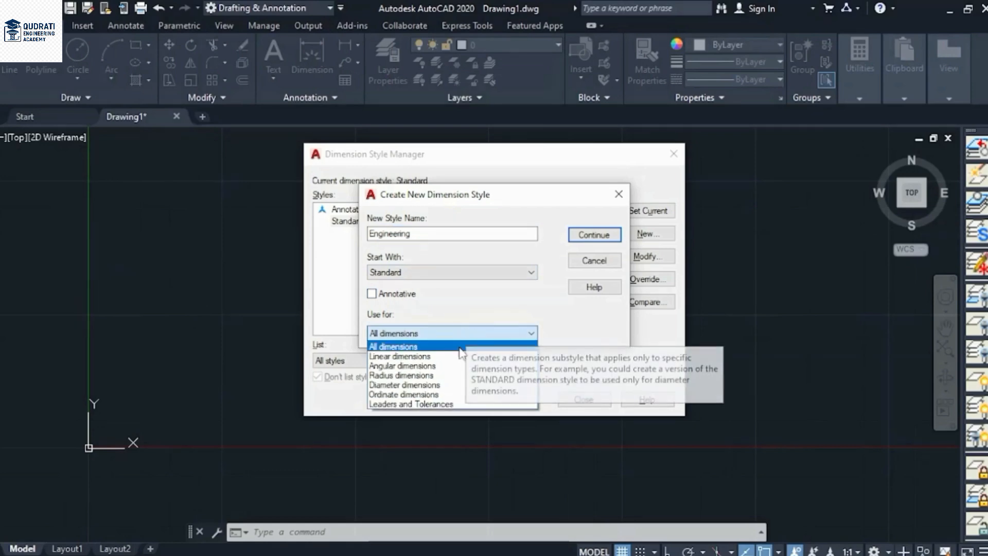
click(463, 347)
click(593, 234)
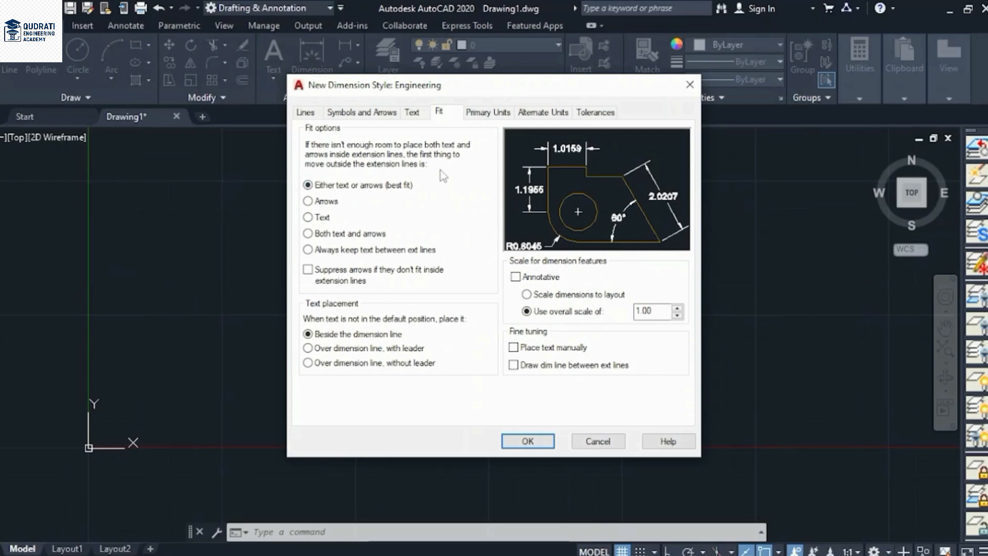
Set the new style's primary linear units to Engineering with 0'-0.00" precision and make the style current
click(479, 112)
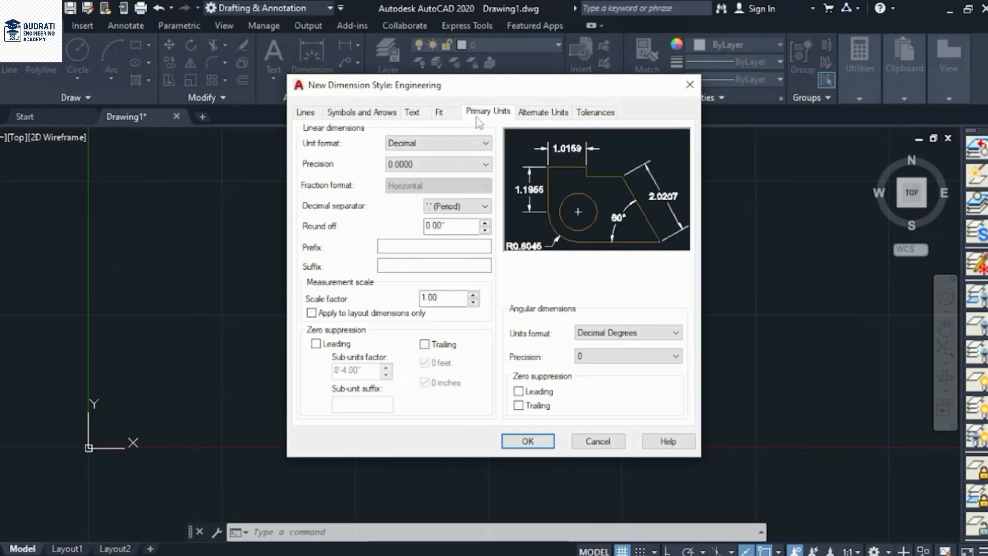
click(466, 143)
click(463, 176)
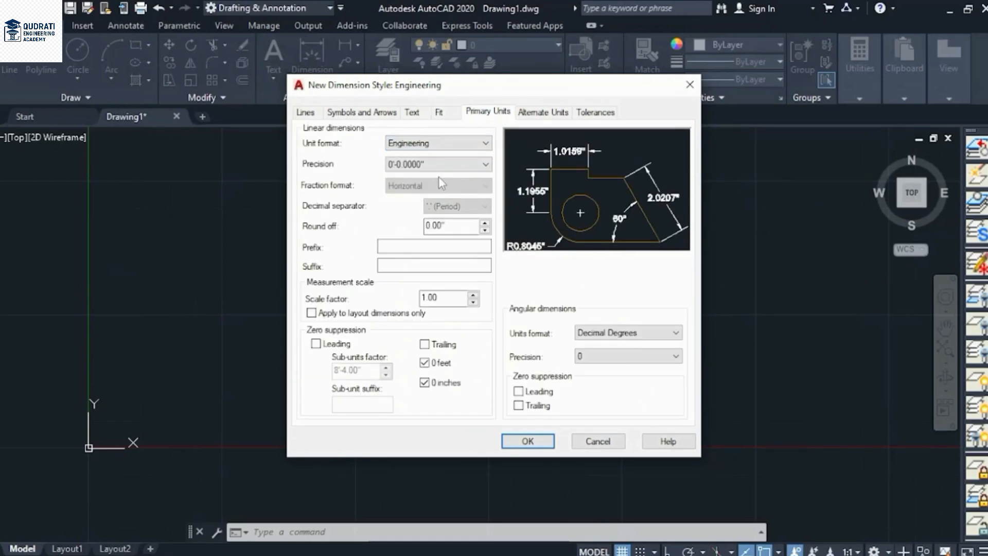
click(437, 164)
click(438, 197)
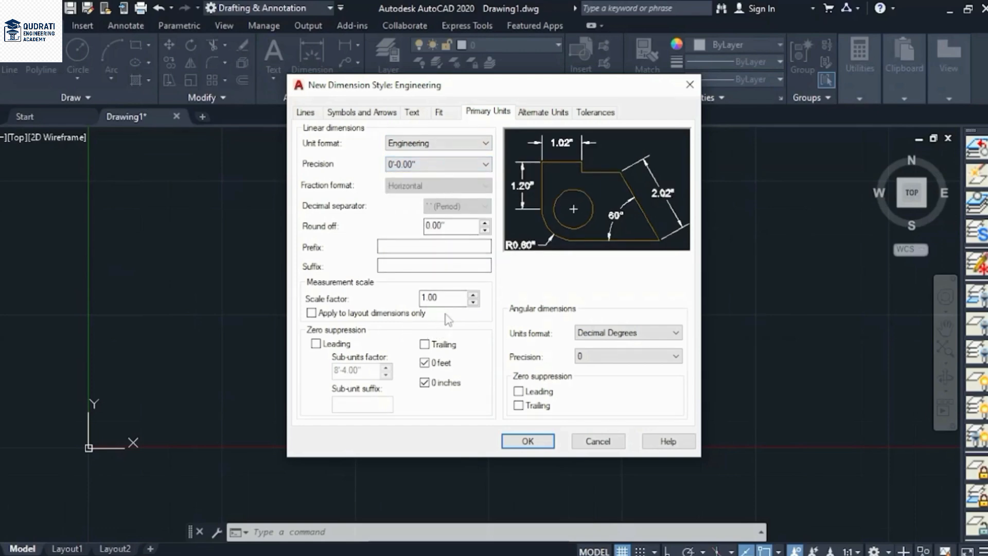
click(526, 442)
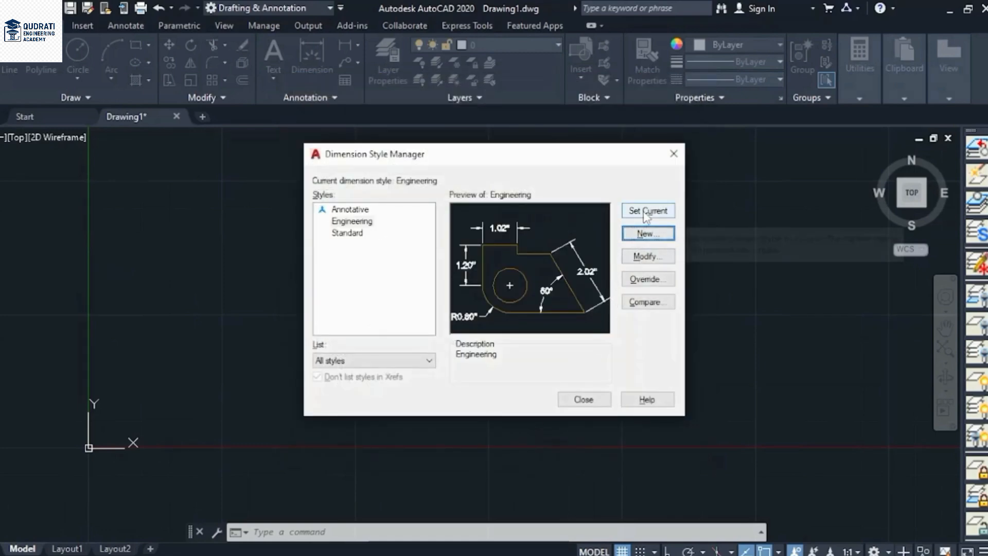
click(646, 212)
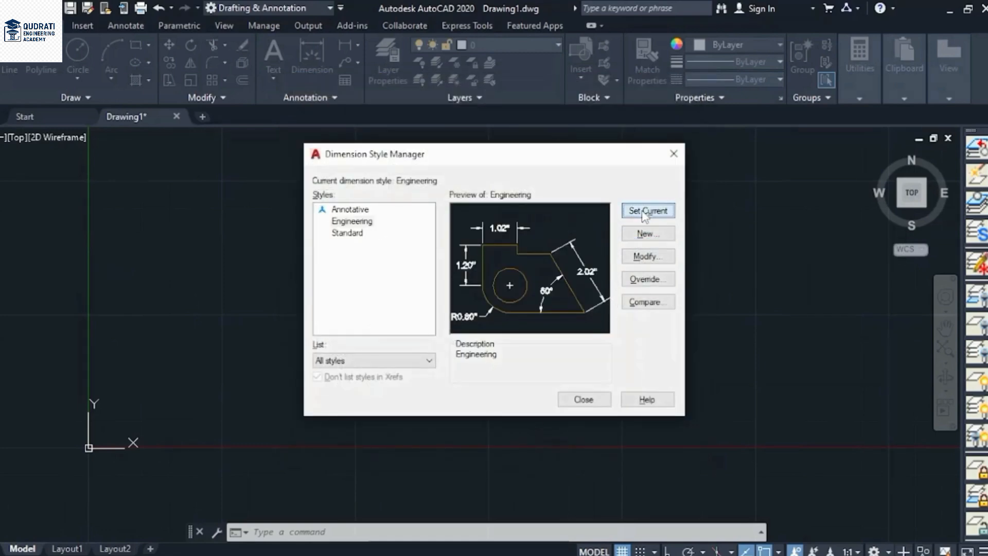
click(583, 400)
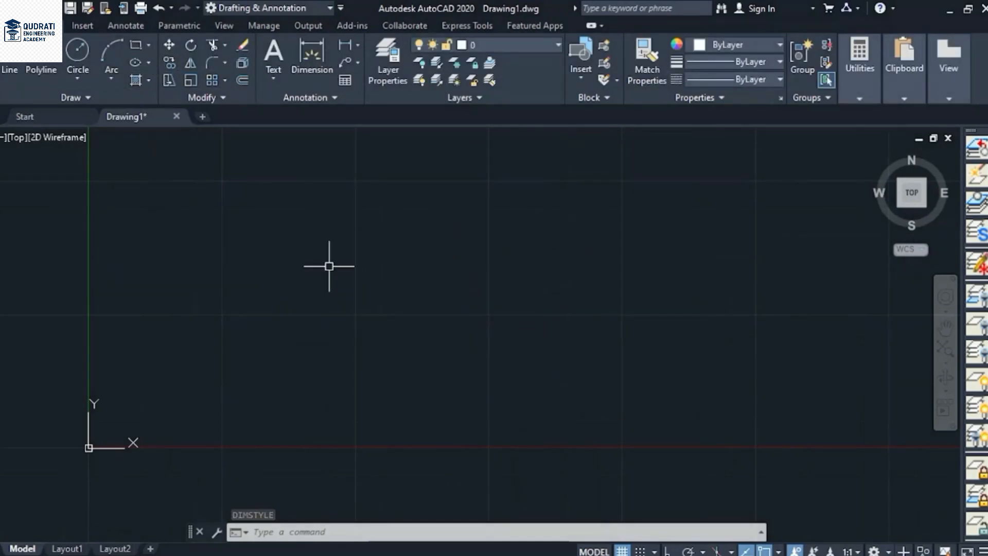
Draw a rectangle 33'4" wide and 49'2" high, starting above and to the right of the origin
text(REc)
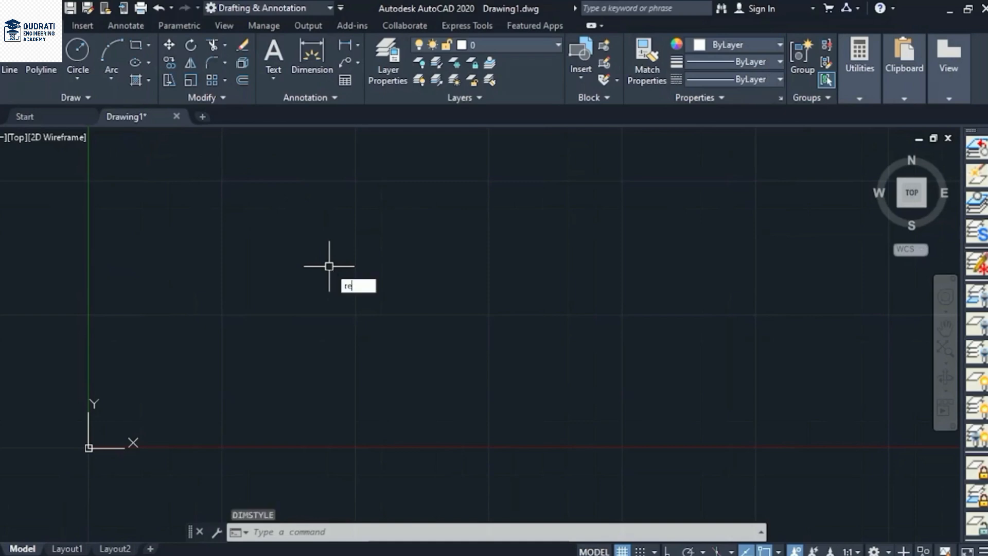
key(Return)
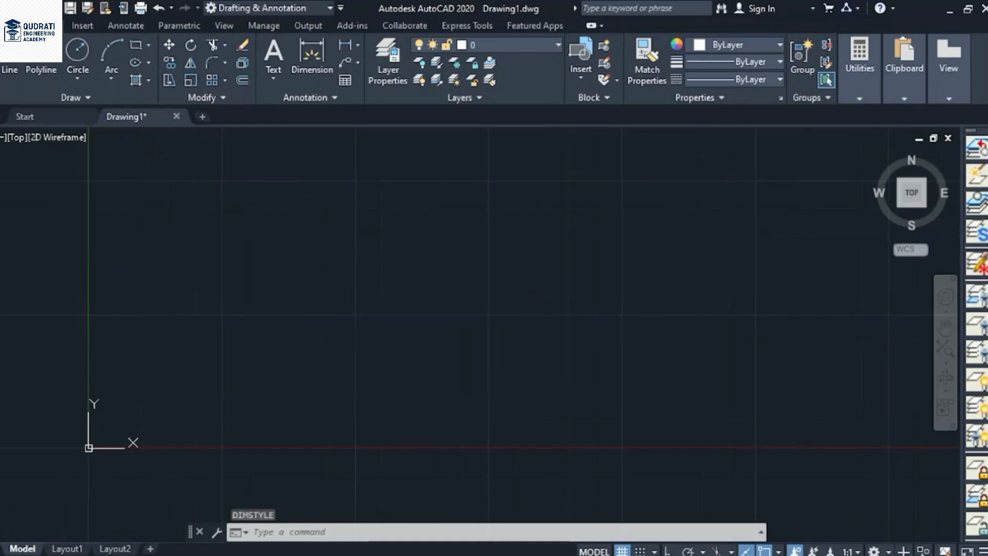
click(269, 192)
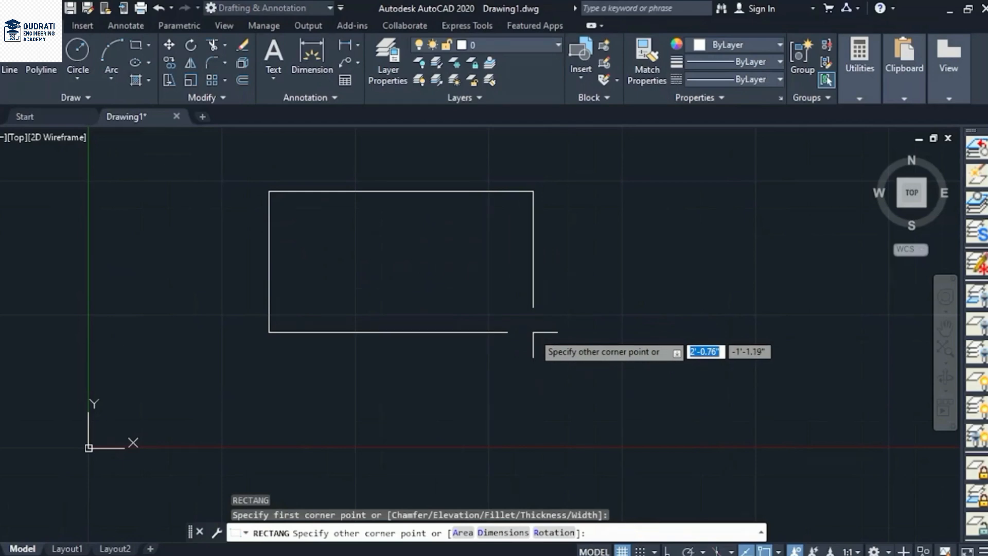
text(33'4)
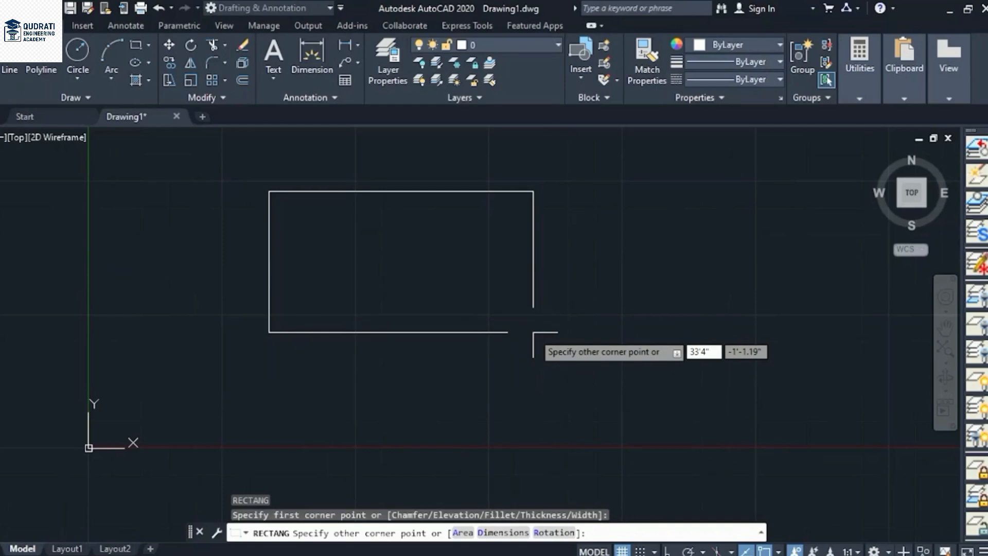
key(Tab)
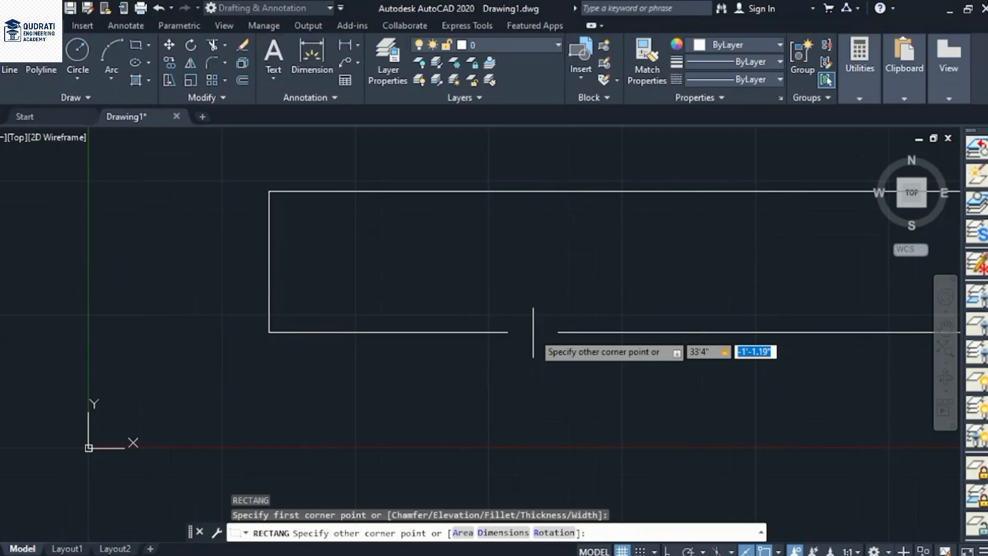
text(49'2)
key(Return)
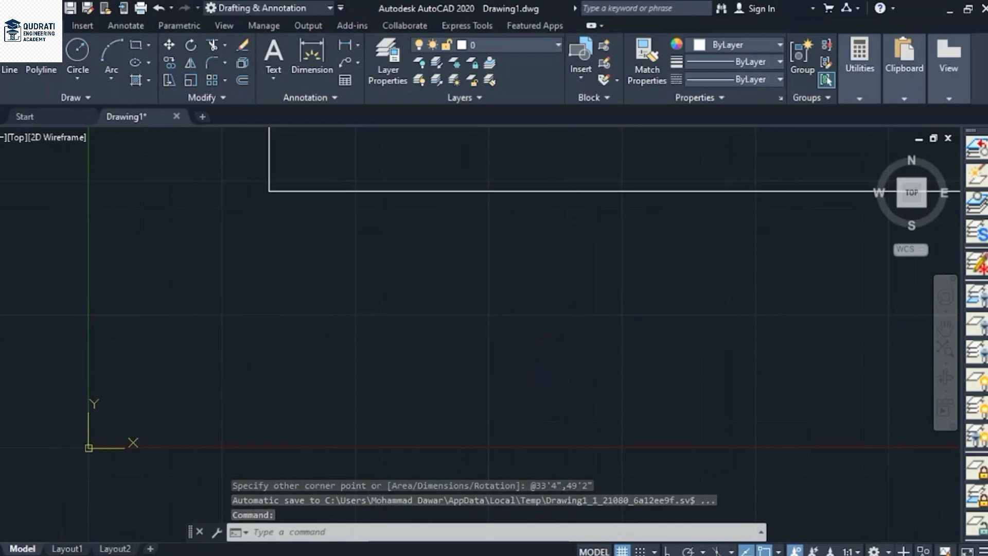
Turn off the display of the UCS icon at the origin
click(89, 449)
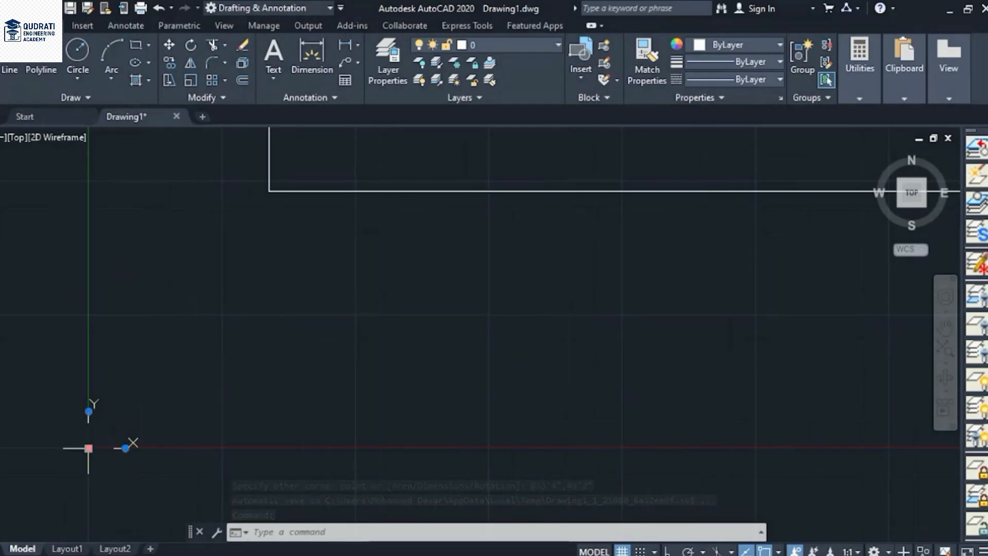
click(89, 449)
click(89, 450)
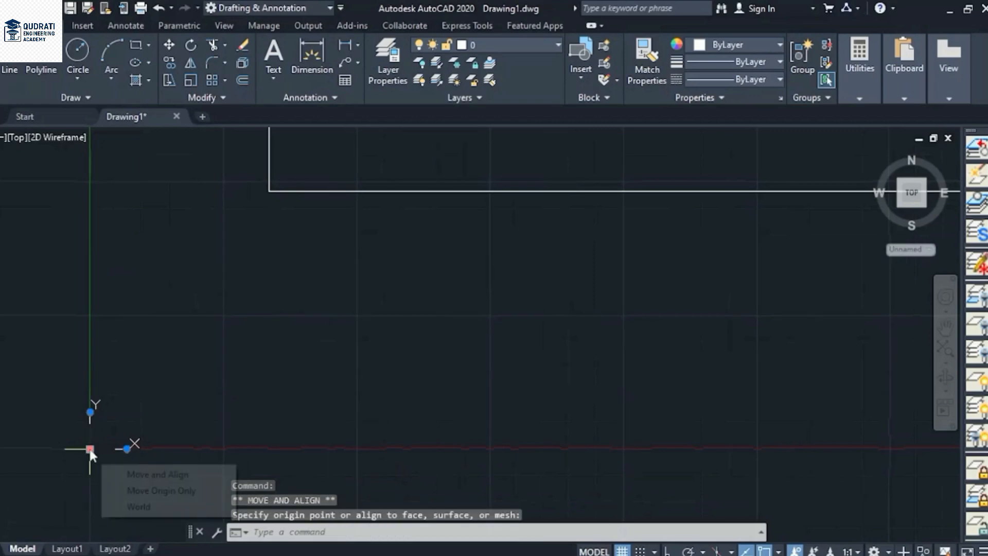
right_click(89, 450)
mouse_move(121, 442)
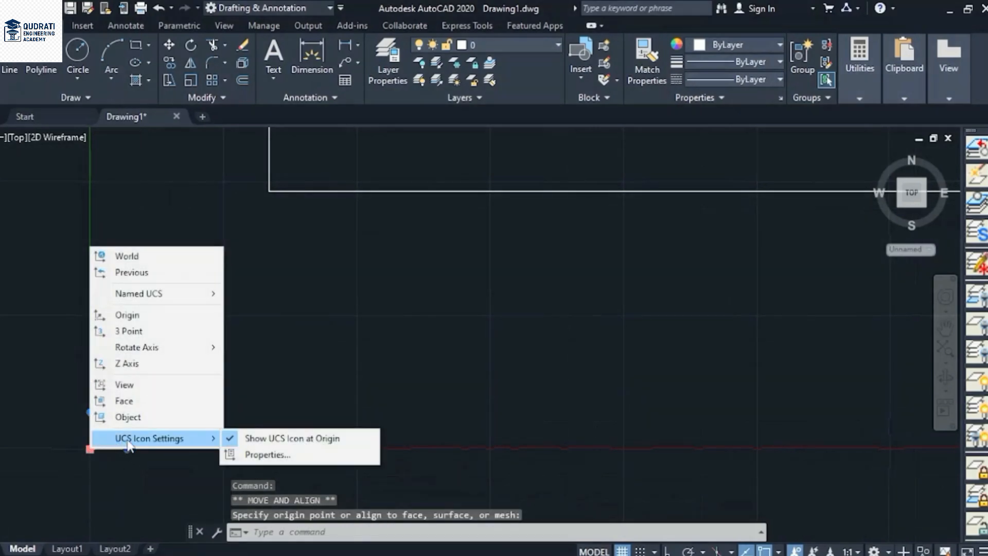
click(230, 438)
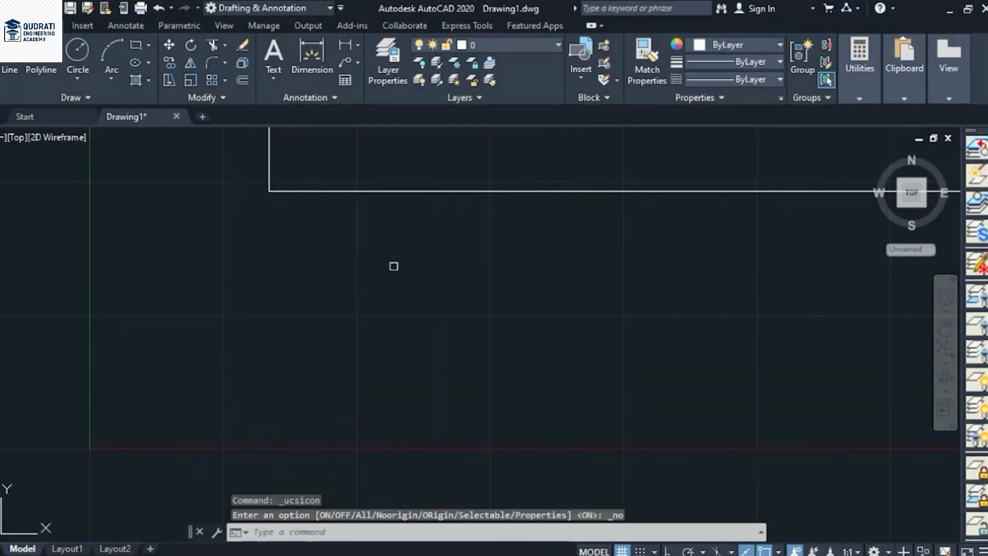
Offset the rectangle inward by 9 inches to form the outer wall thickness
scroll(423, 244, down, 5)
middle_drag(399, 277, 137, 437)
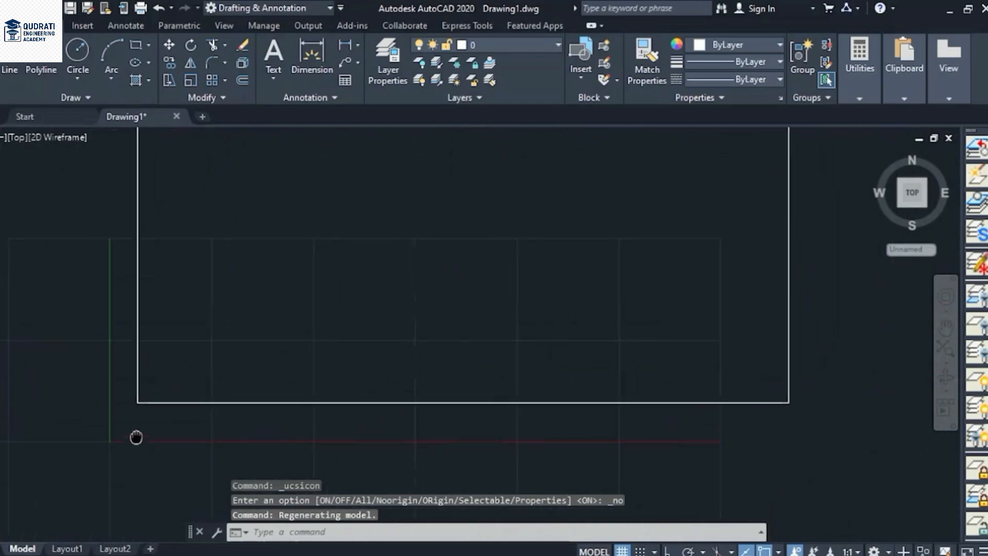
scroll(142, 425, down, 5)
scroll(214, 404, down, 3)
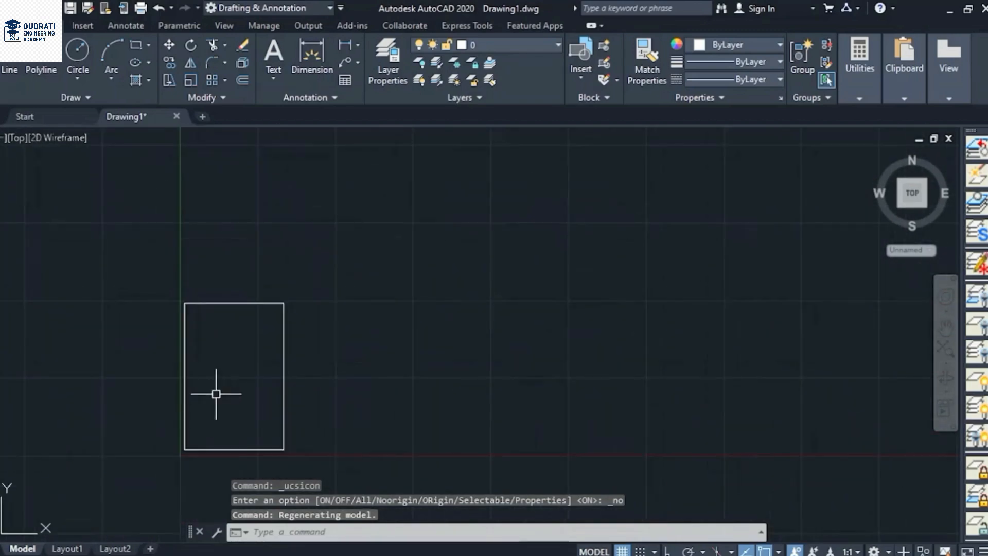
scroll(223, 360, up, 1)
middle_drag(220, 355, 214, 325)
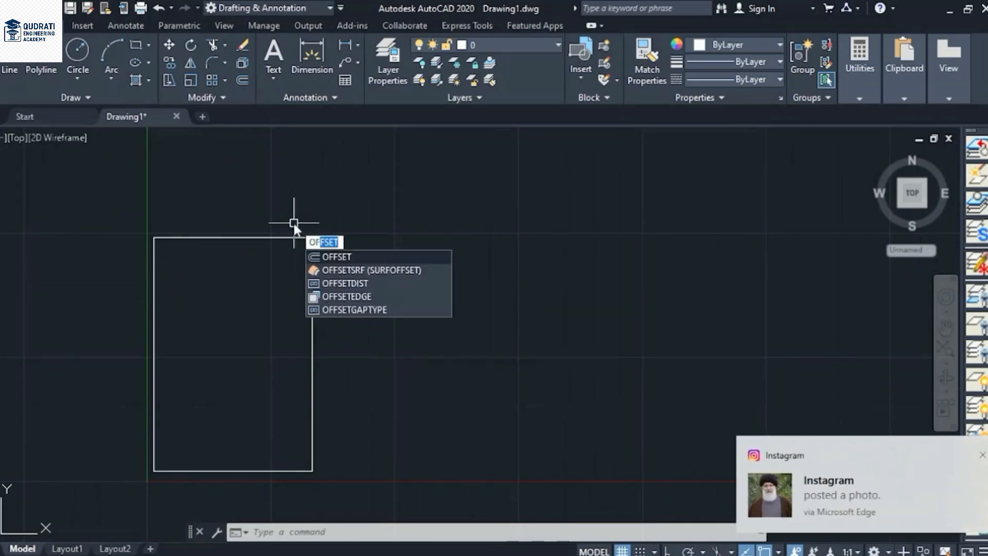
key(Return)
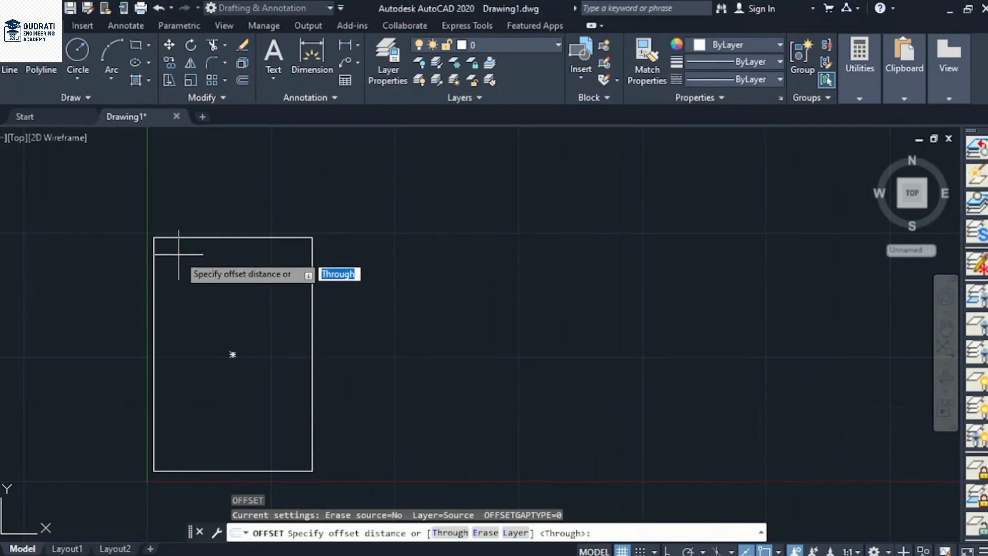
text(9)
key(Return)
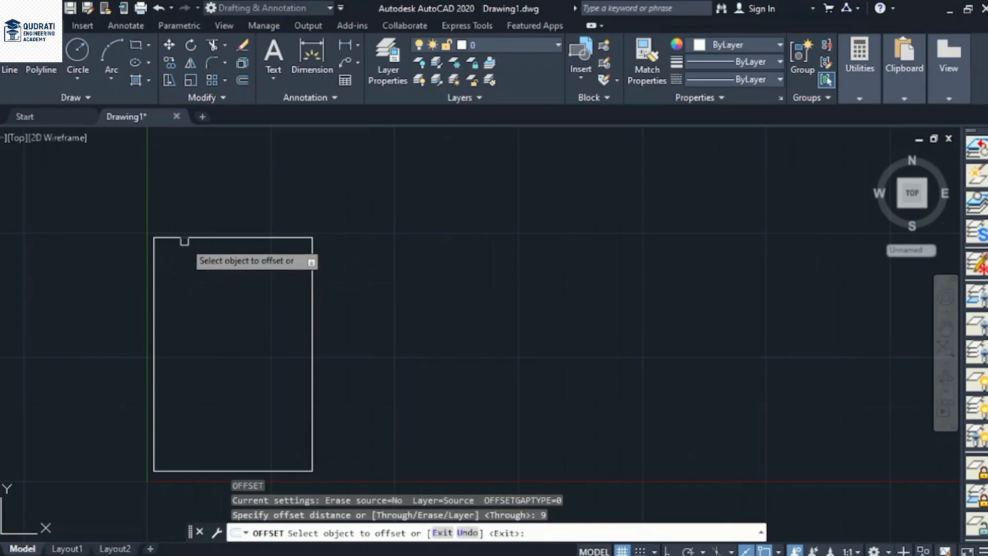
click(184, 239)
click(192, 266)
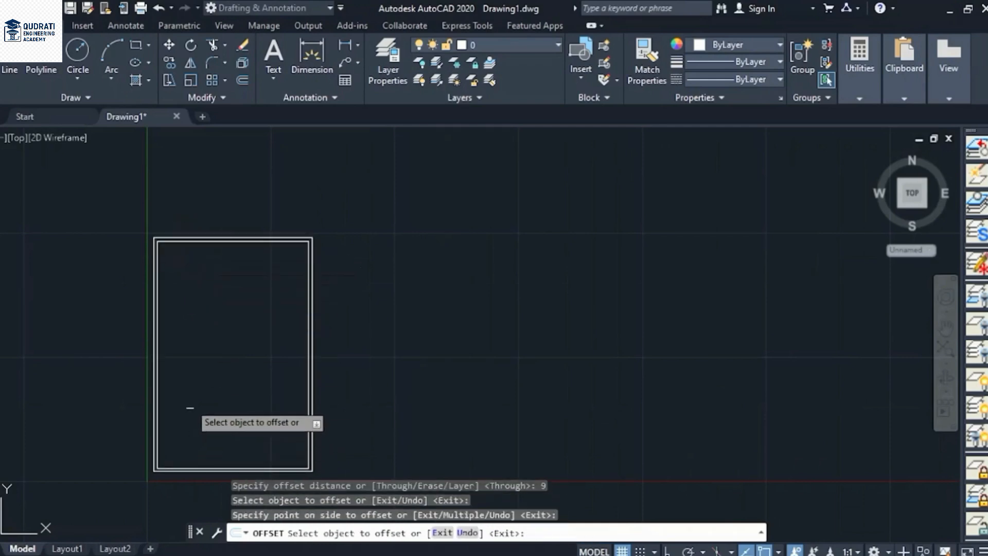
key(Escape)
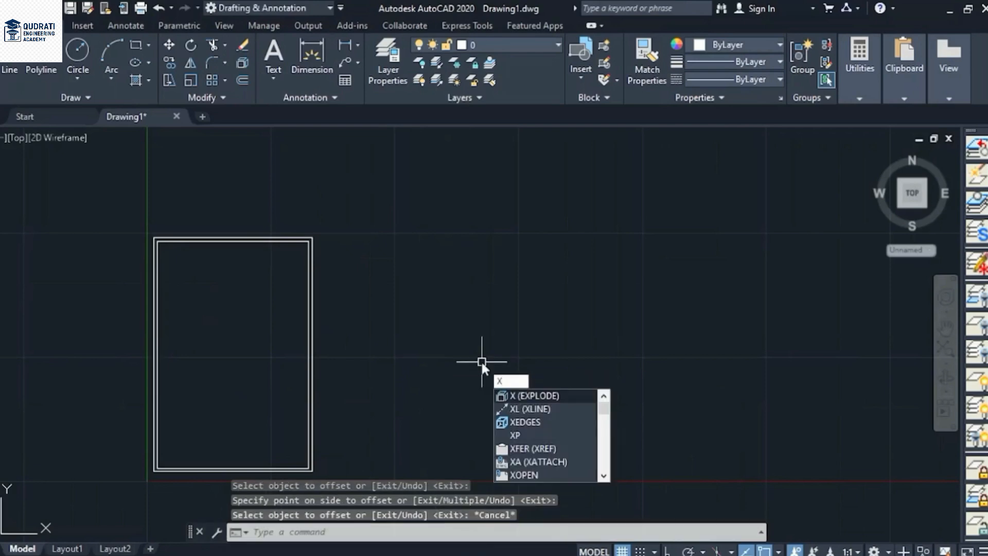
Explode both the outer and inner rectangles into separate lines
key(Return)
mouse_move(376, 350)
mouse_down()
mouse_move(111, 347)
mouse_move(138, 211)
mouse_move(177, 172)
mouse_move(206, 191)
mouse_up()
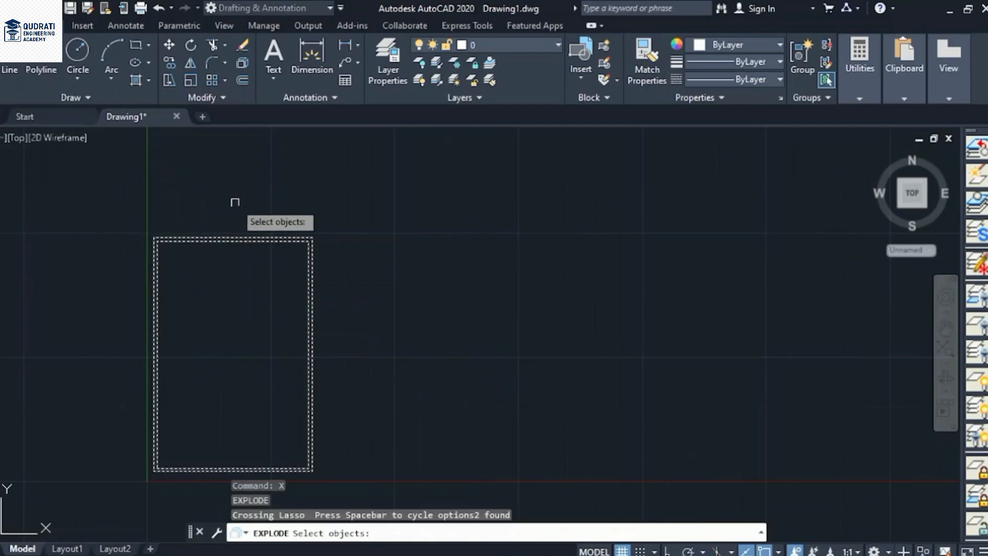
key(Return)
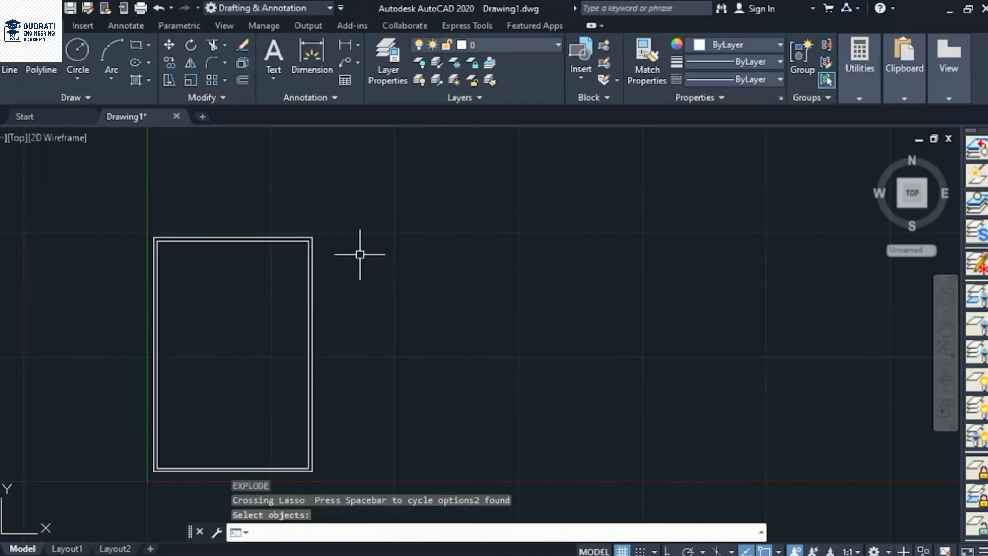
scroll(260, 461, up, 1)
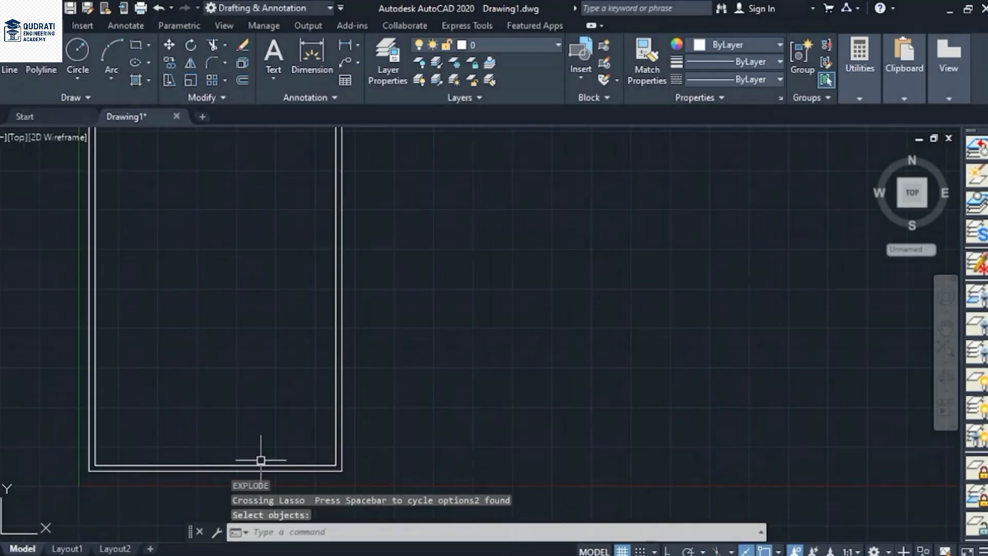
Erase the inner line of the bottom outer wall
click(260, 465)
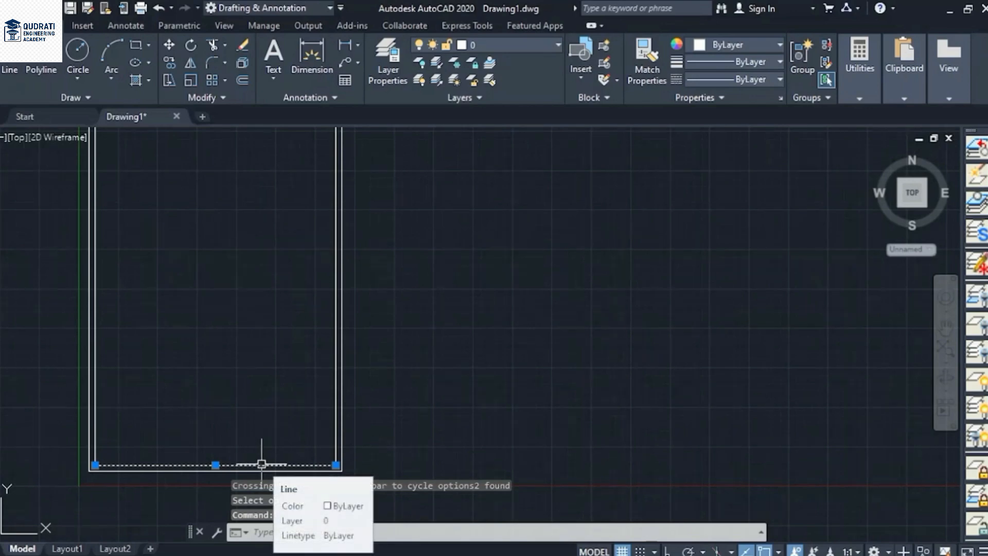
key(Delete)
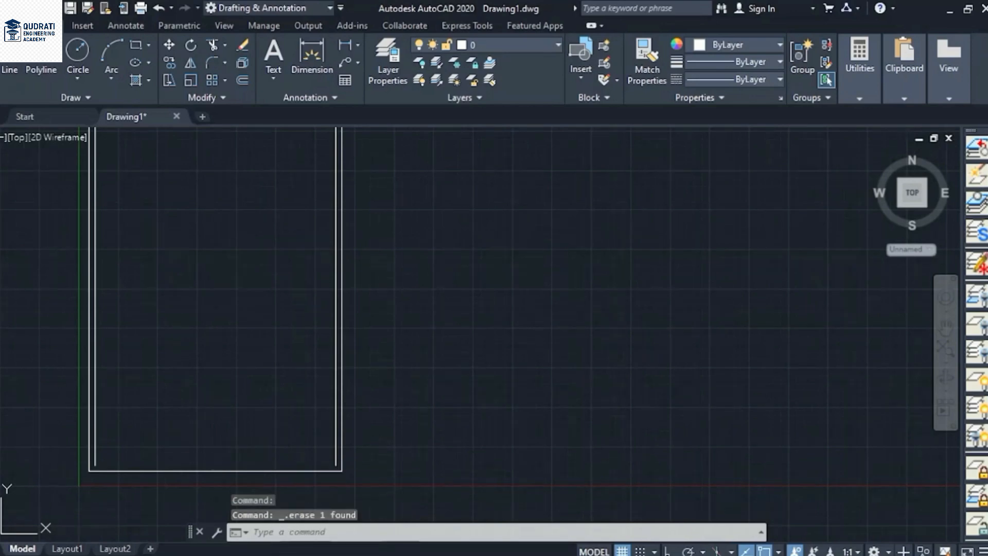
scroll(261, 309, down, 3)
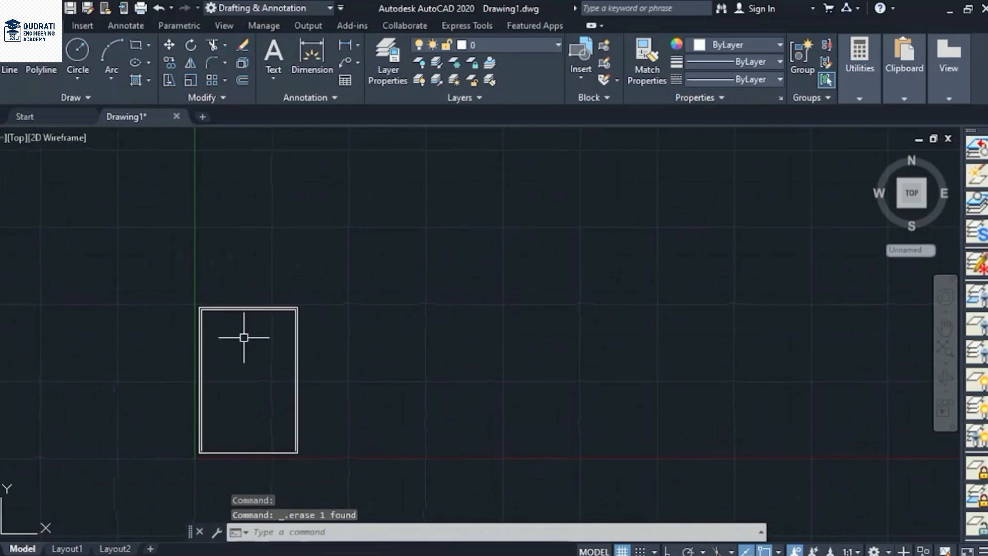
Offset the inner line of the left outer wall 11' to the right, into the plan
scroll(244, 338, up, 2)
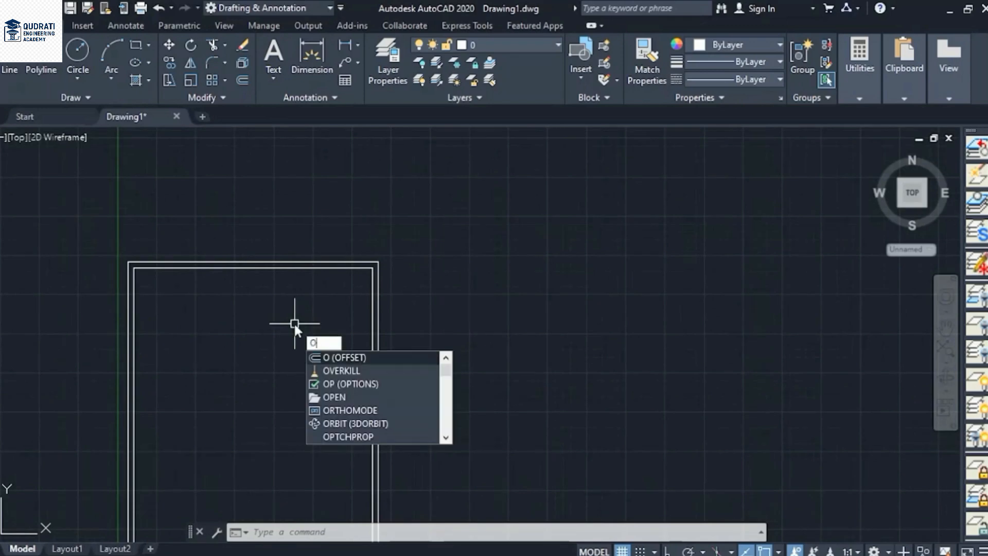
key(Return)
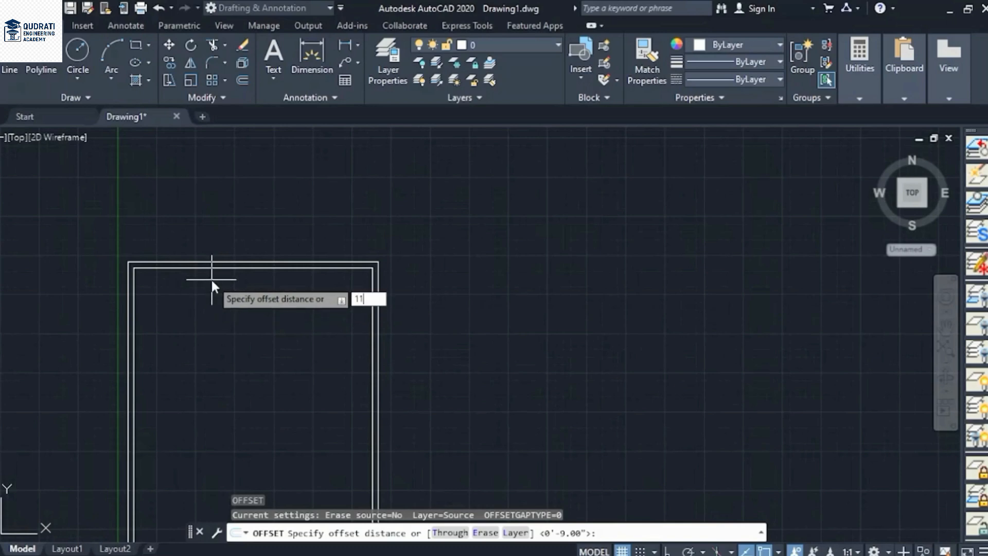
key(Return)
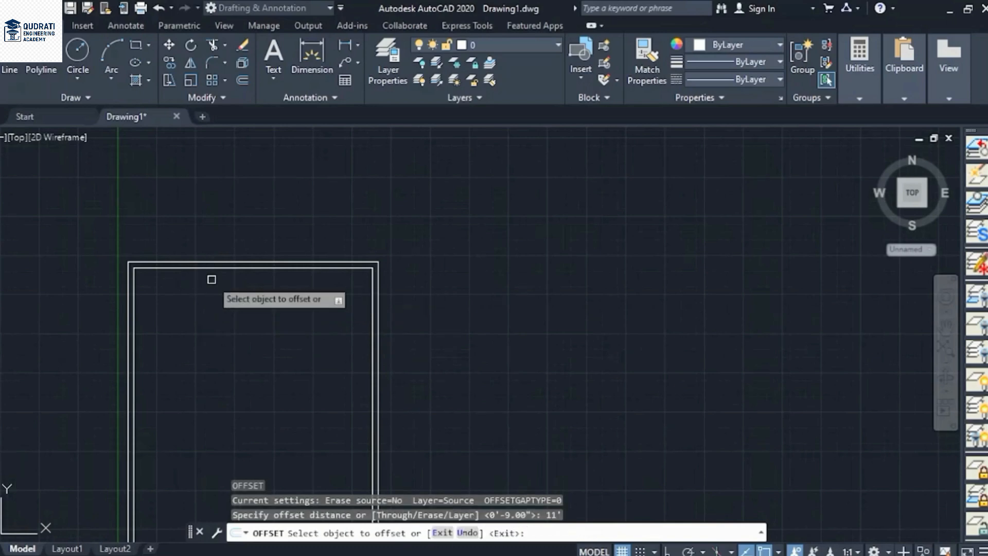
click(135, 306)
click(225, 322)
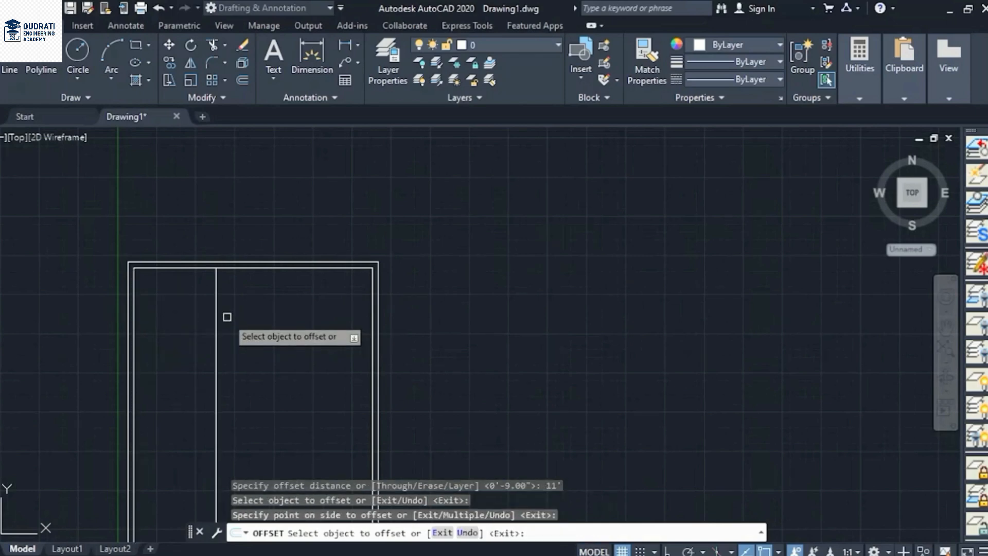
key(Return)
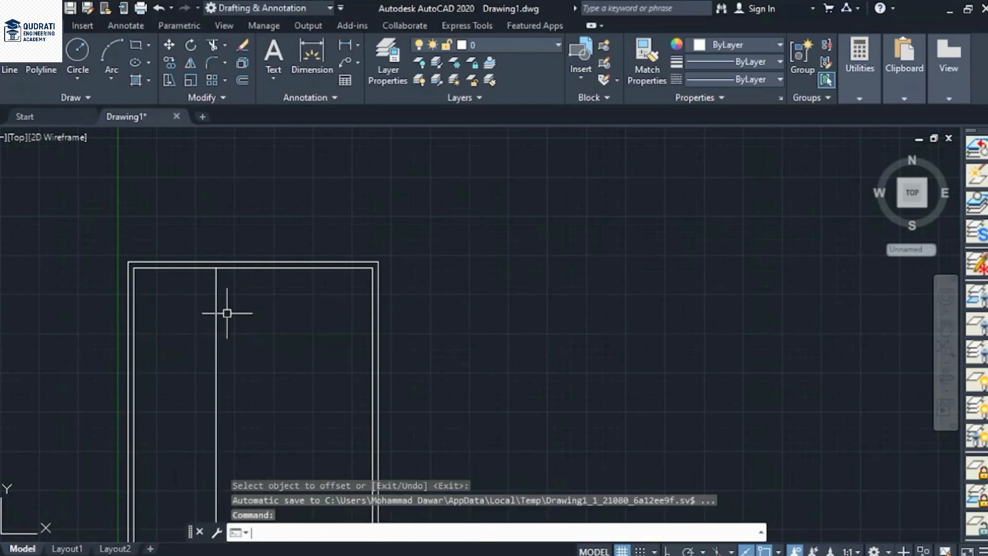
Offset the new vertical partition line 9 inches to the right to give the first interior wall its thickness
key(Return)
text(9)
key(Return)
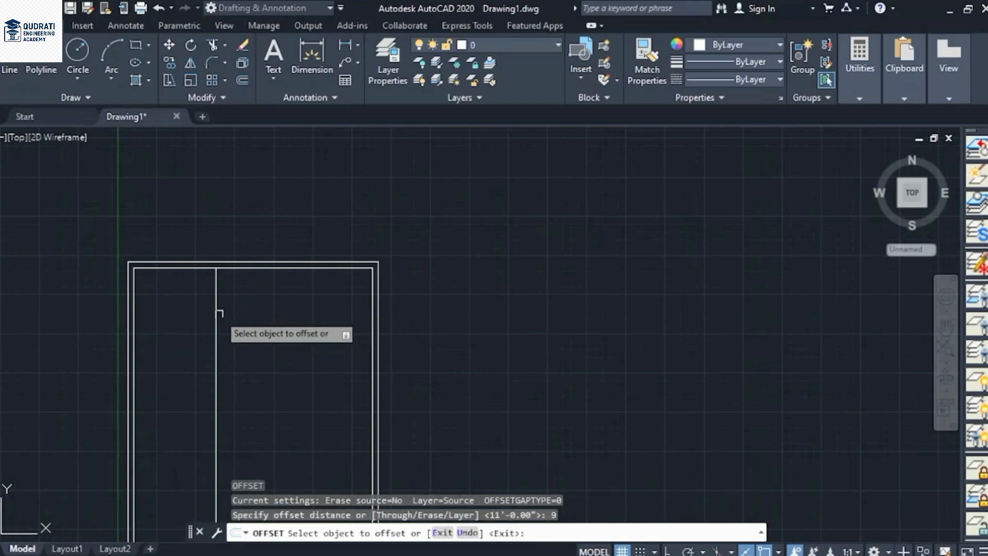
click(217, 314)
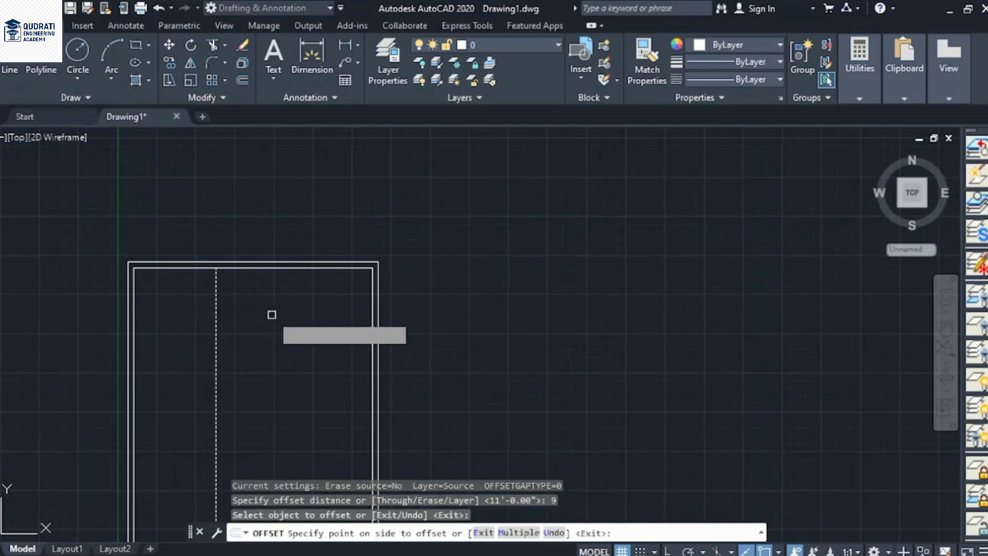
click(271, 312)
key(Return)
Offset the right-hand line of the first vertical interior wall 8'4" to the right
key(Return)
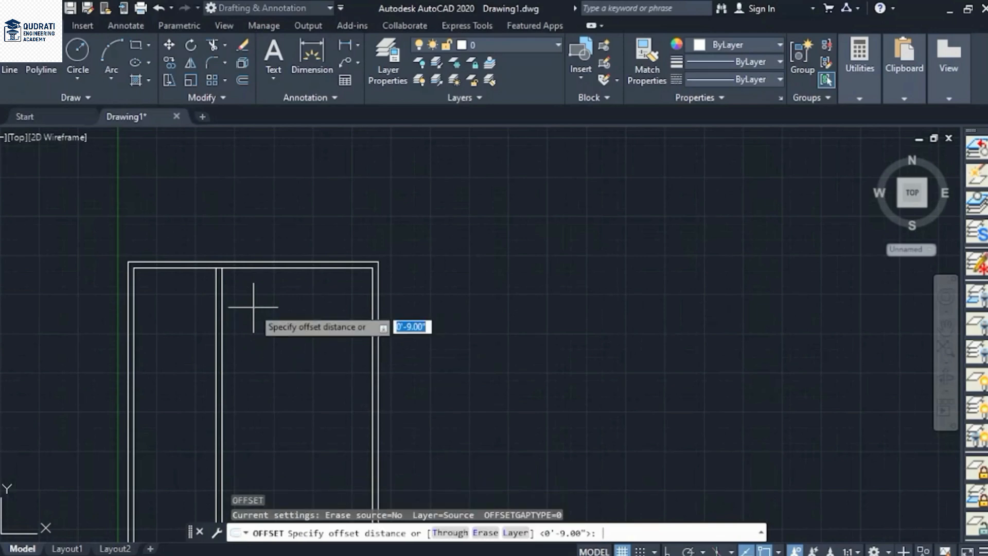
text(8'4)
key(Return)
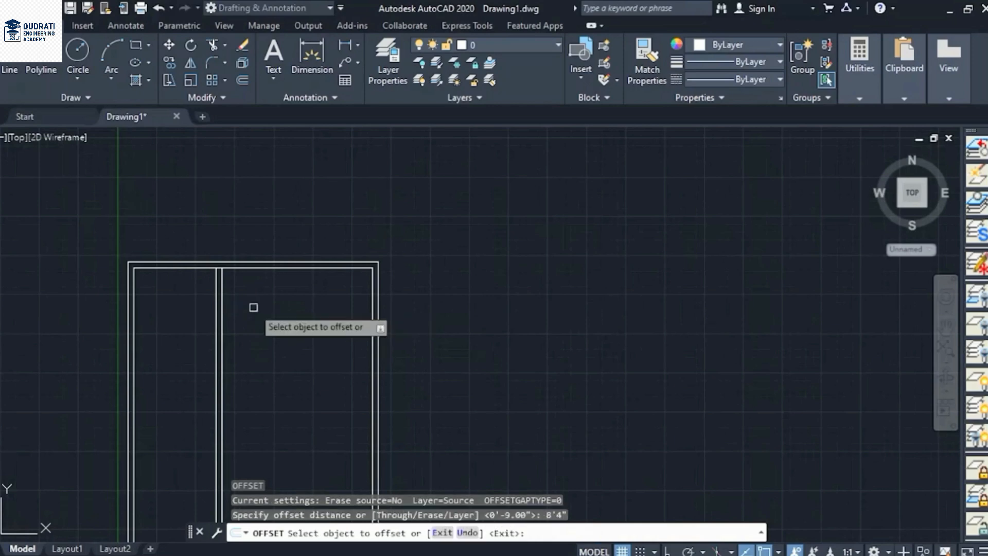
click(221, 307)
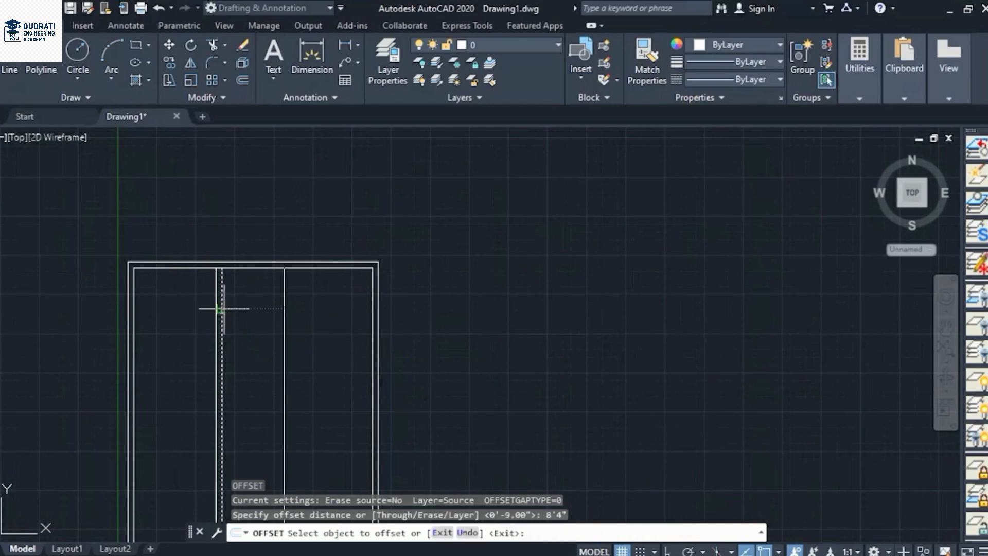
click(278, 308)
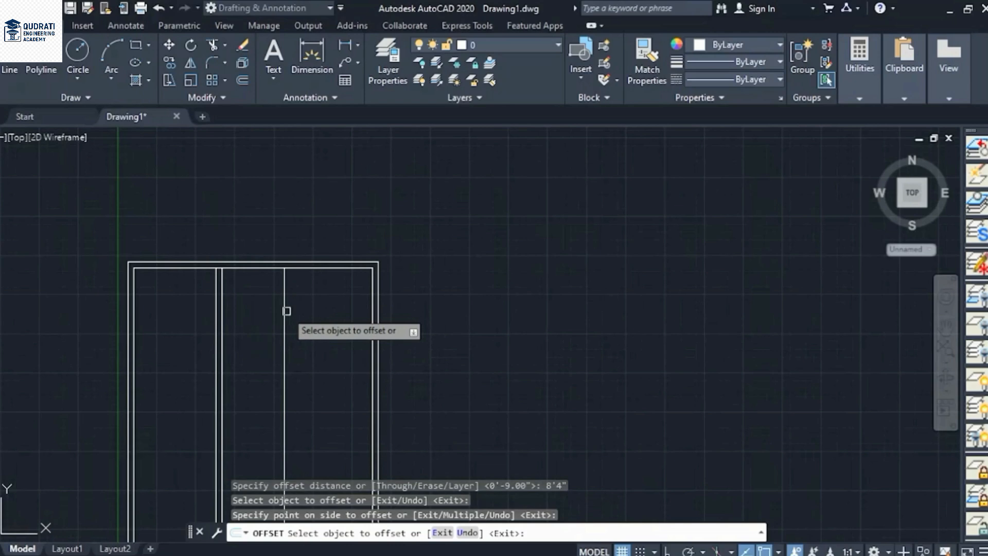
key(Return)
Offset the second vertical partition line 9 inches to the right to form the second interior wall
key(Return)
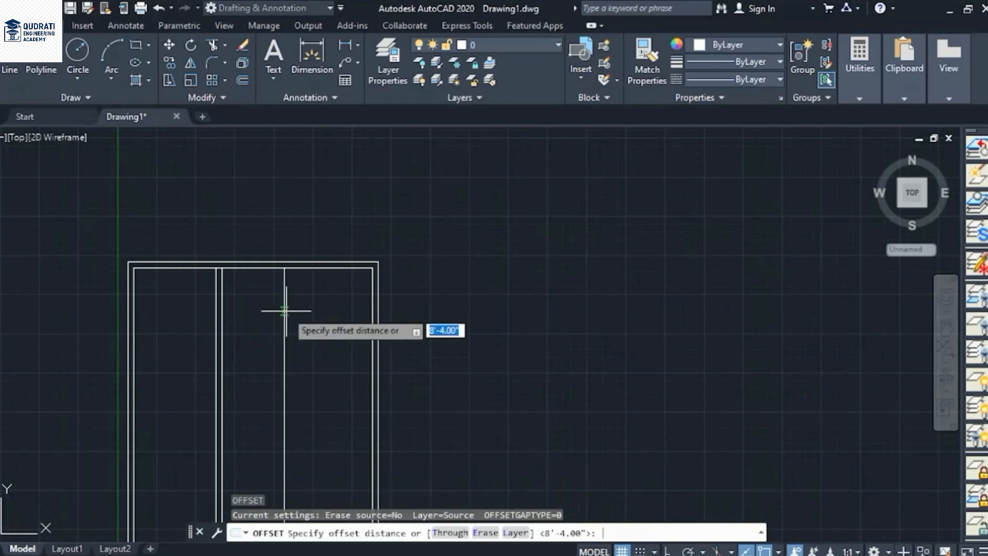
text(9")
key(Return)
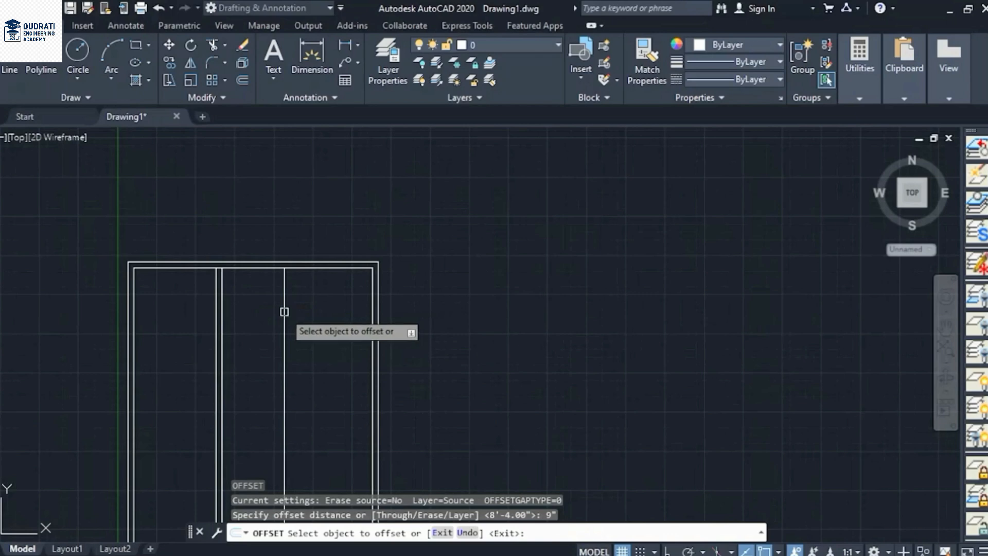
click(284, 311)
click(310, 311)
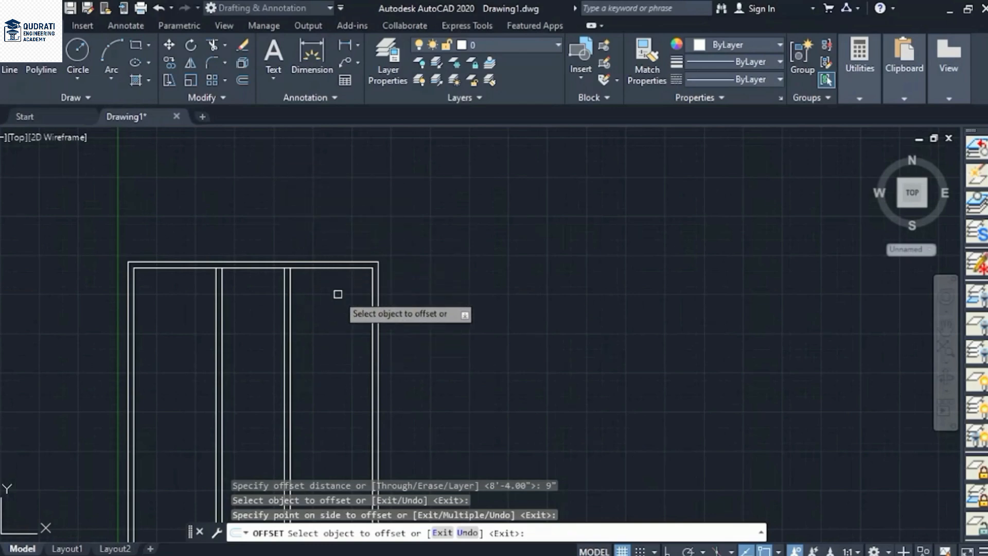
key(Return)
Offset the inner line of the top outer wall 12' downward across the plan
key(Return)
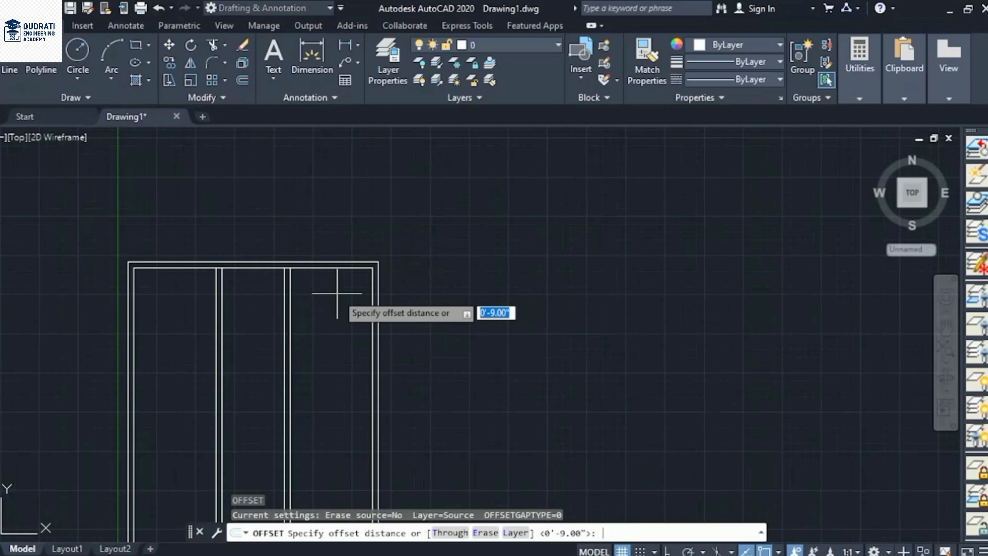
text(12)
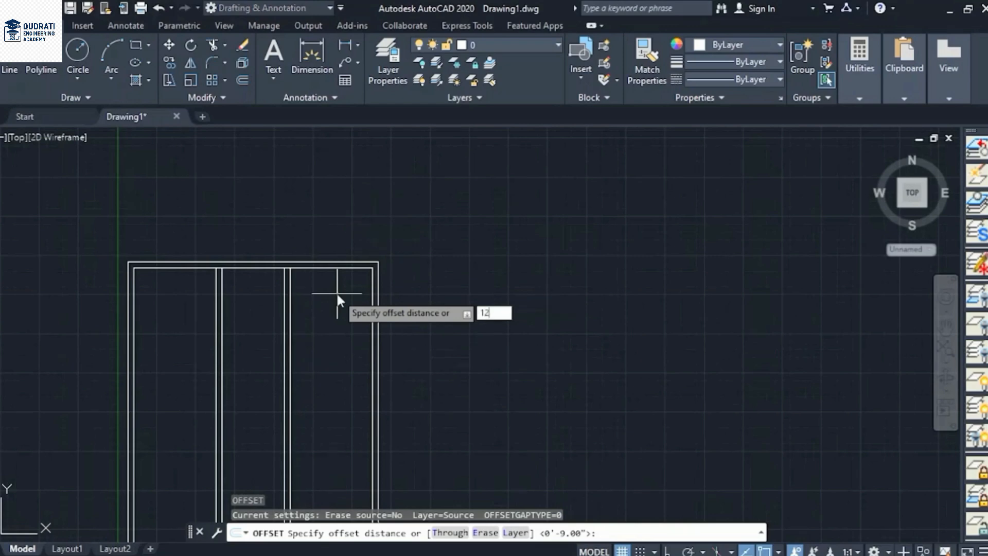
text(')
key(Return)
scroll(338, 291, up, 2)
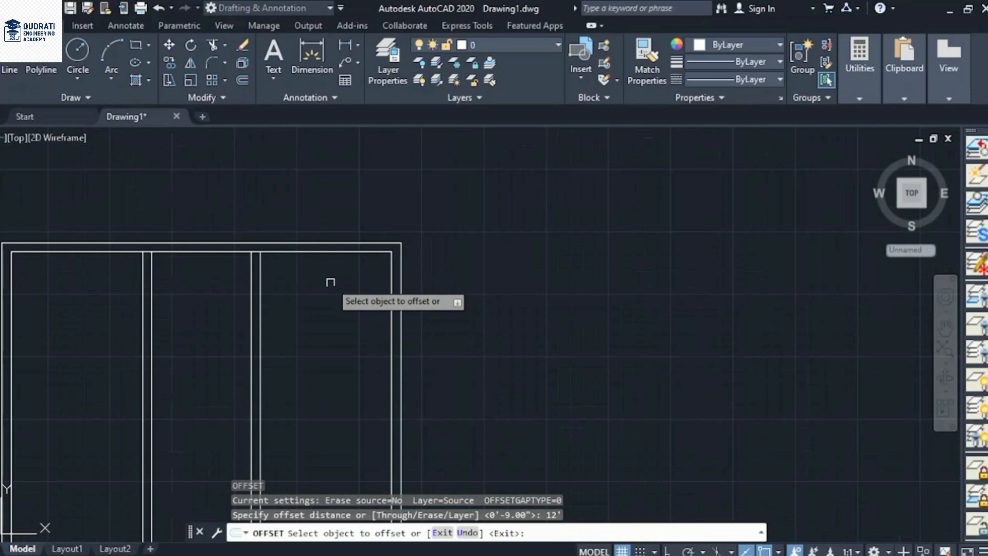
click(330, 253)
click(340, 332)
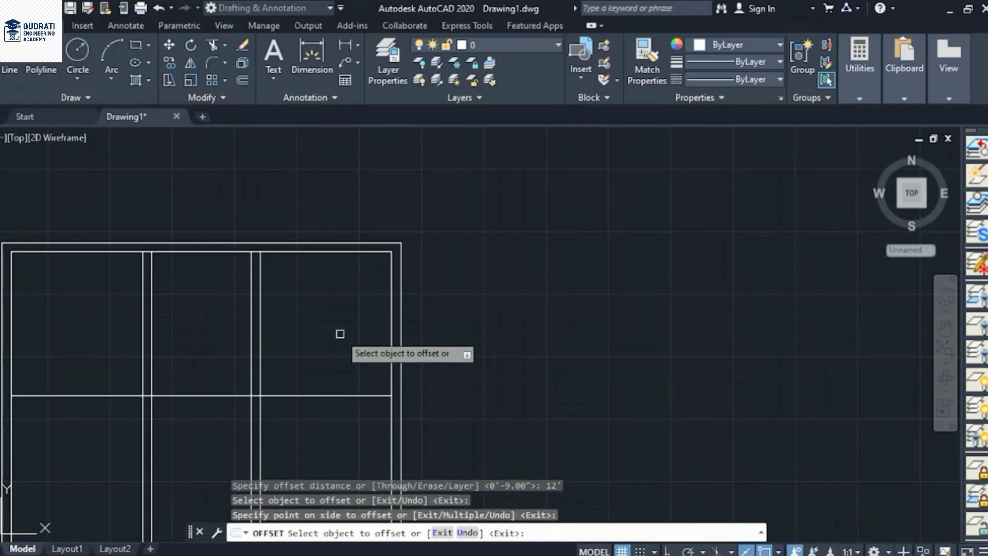
middle_drag(331, 346, 594, 229)
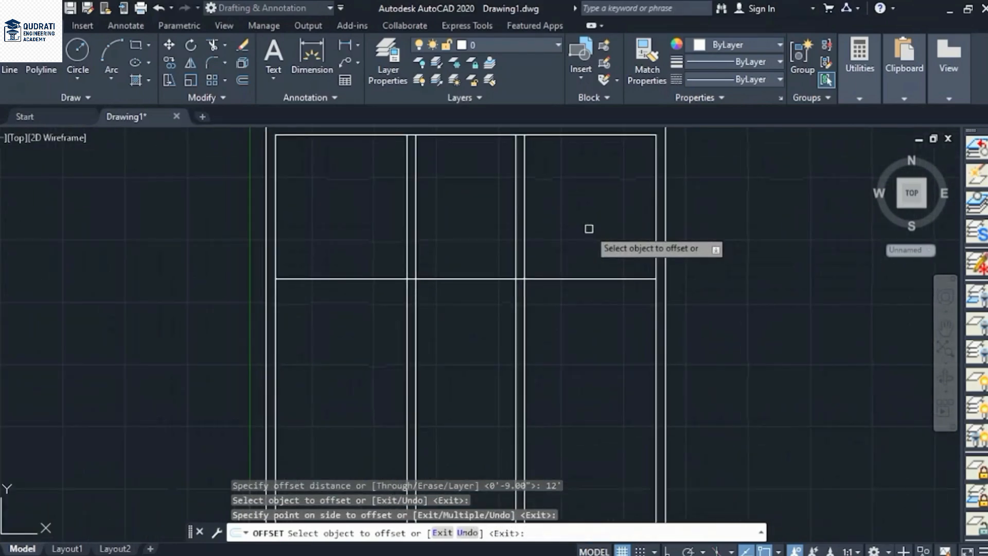
scroll(589, 229, down, 5)
scroll(587, 227, up, 3)
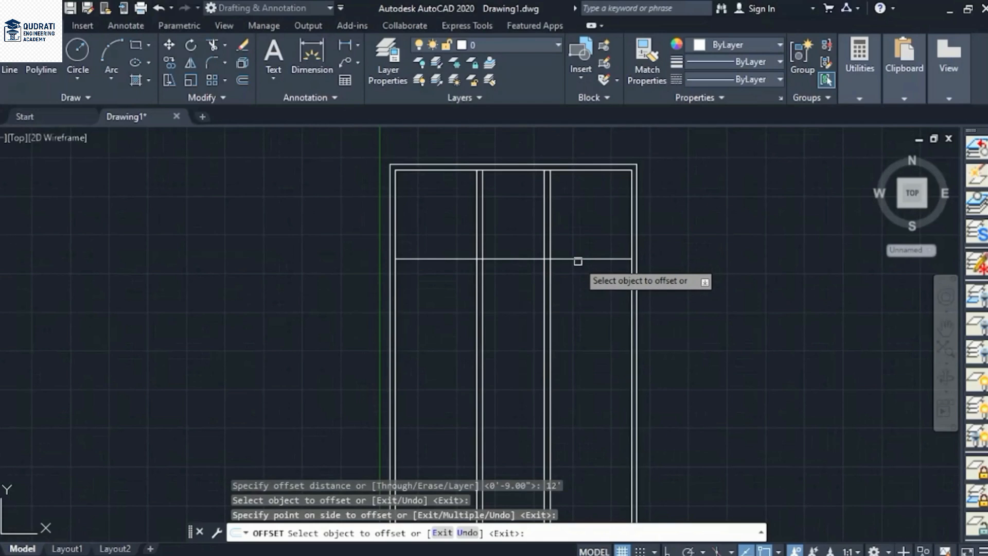
key(Return)
Offset the new horizontal line 9 inches downward to form the first horizontal interior wall
key(Return)
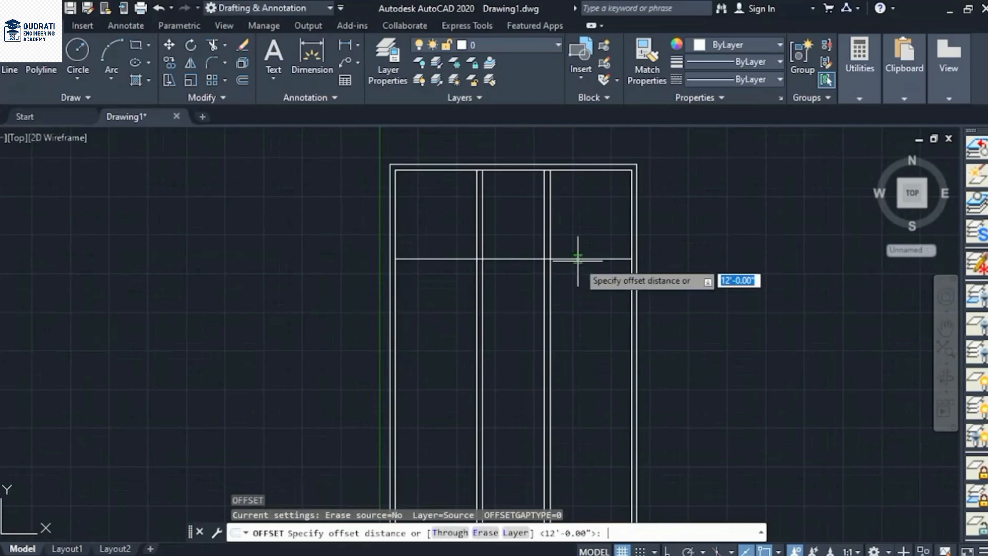
text(9)
key(Return)
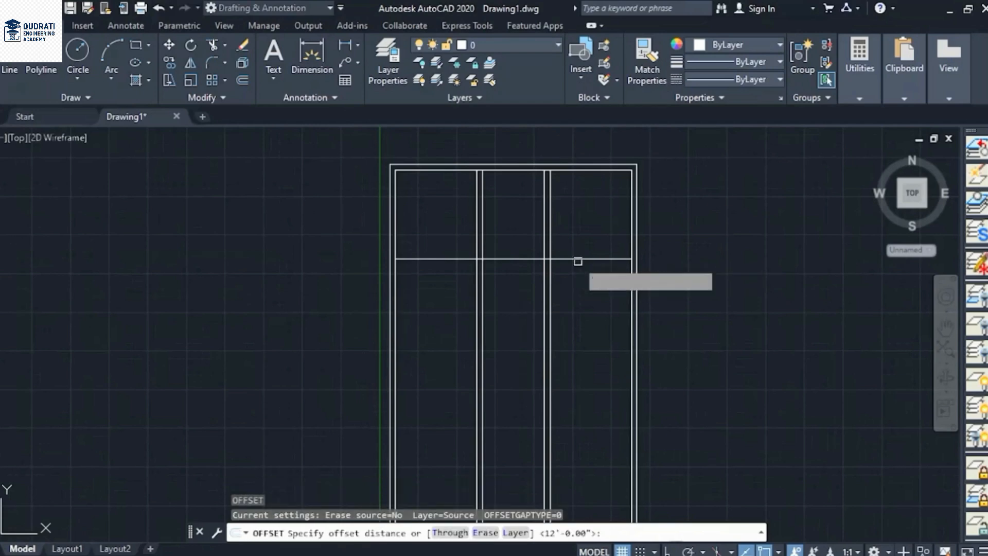
click(583, 258)
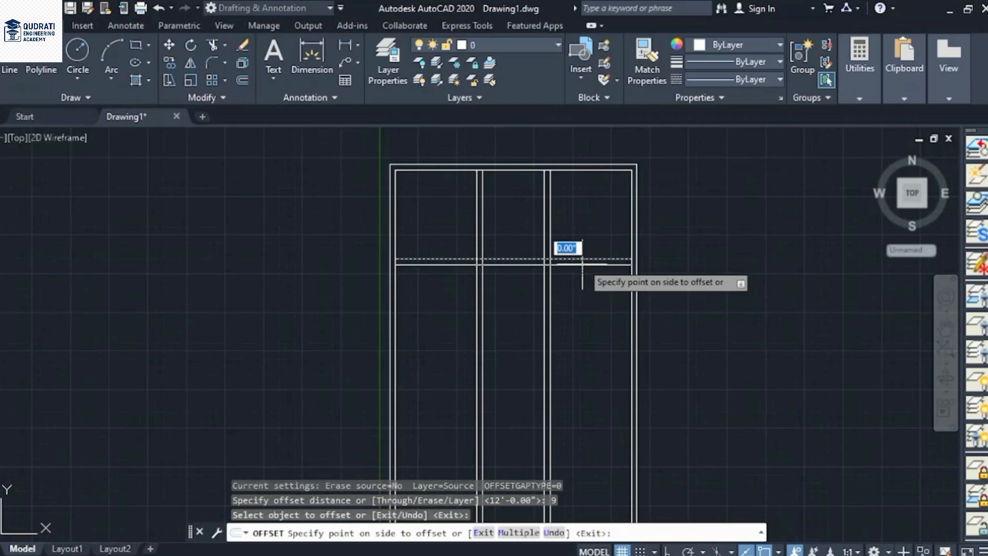
click(586, 275)
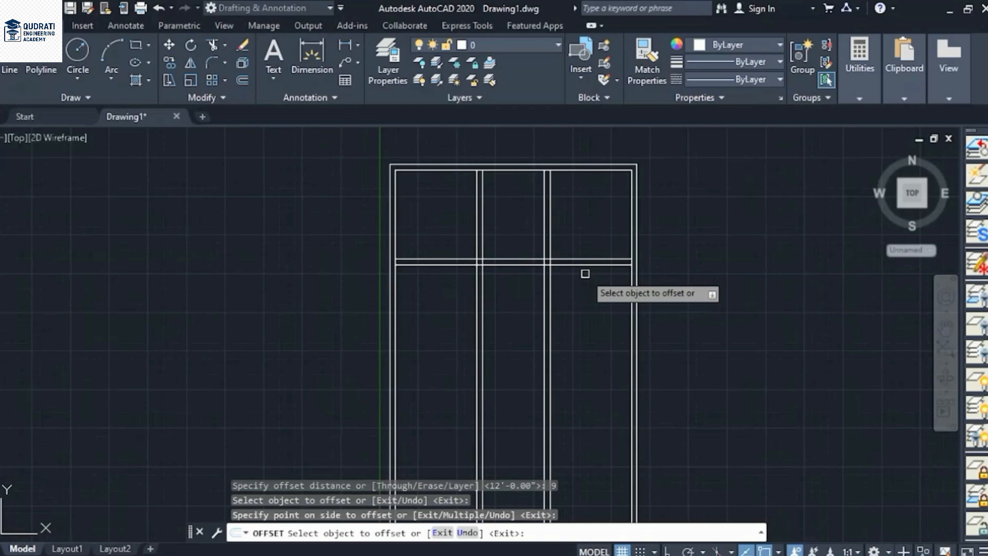
key(Return)
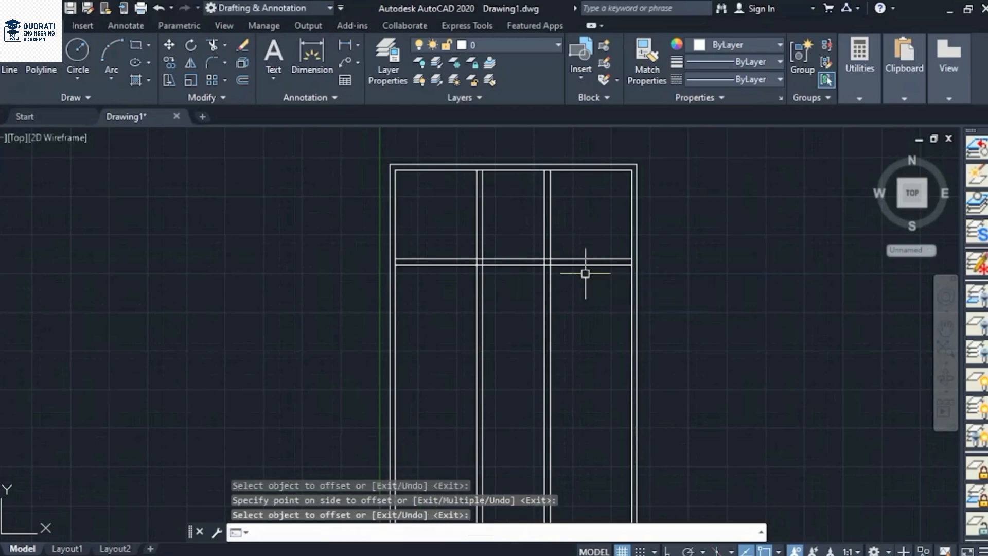
Offset the lower line of the first horizontal interior wall 5'4" downward
key(Return)
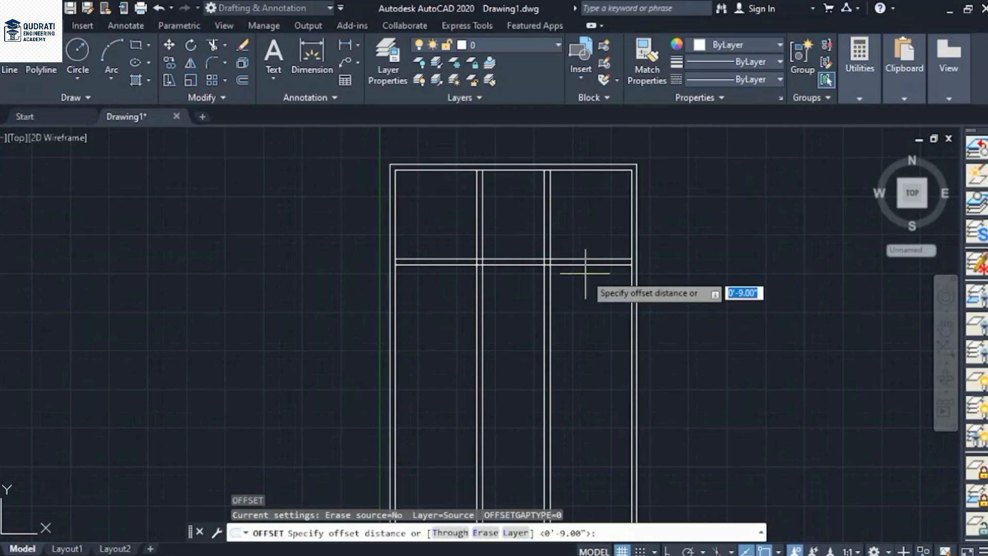
text(5'4)
key(Return)
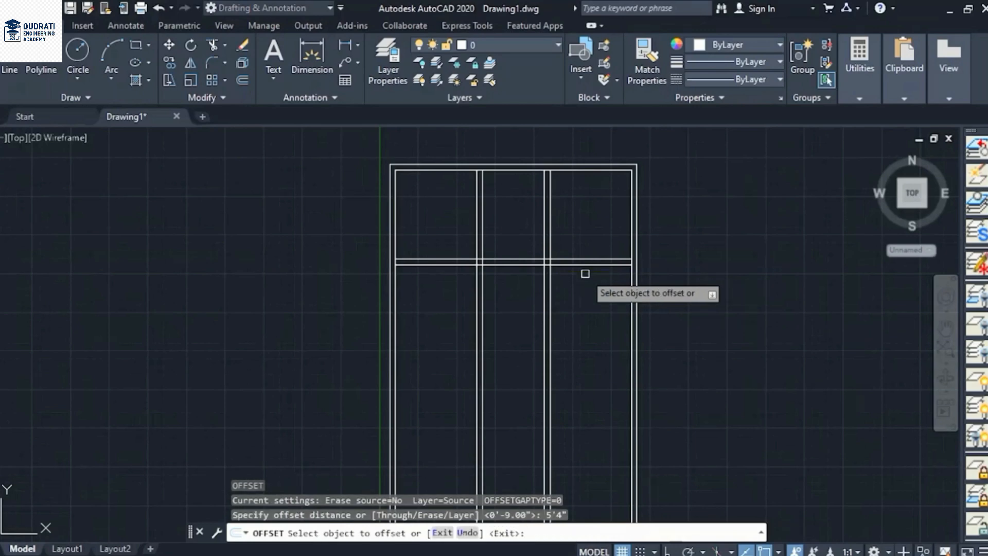
click(586, 266)
click(591, 309)
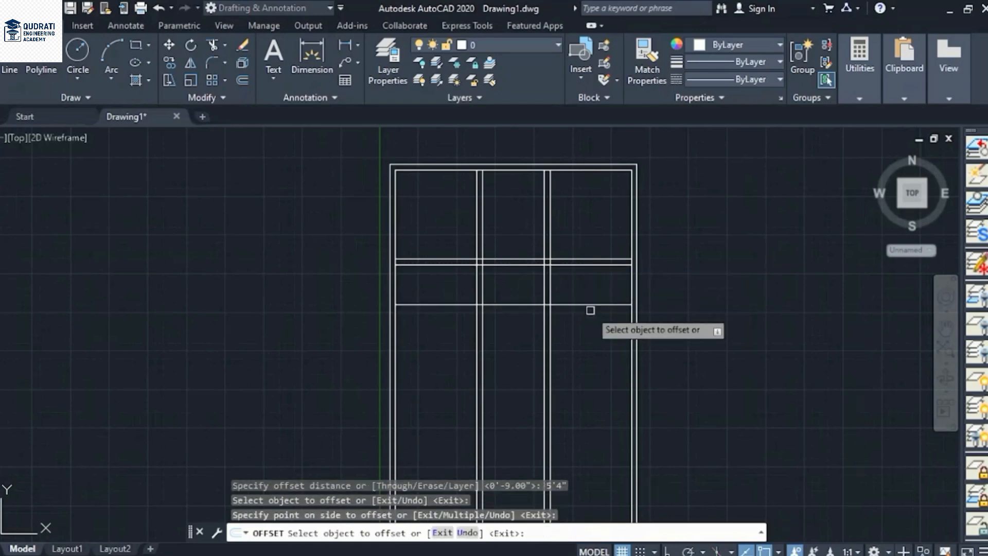
key(Return)
Offset the second horizontal partition line 9 inches downward to give that interior wall its thickness
key(Return)
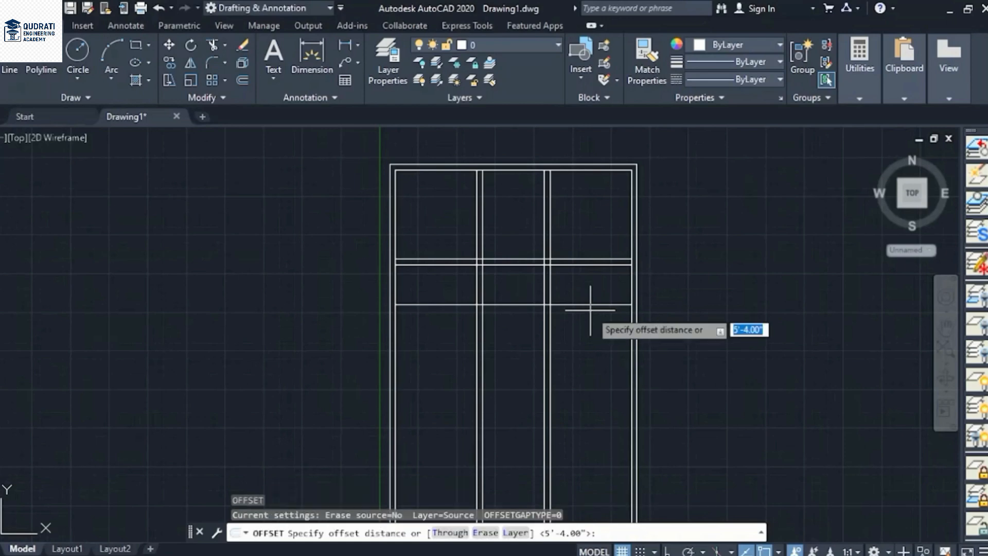
text(9)
key(Return)
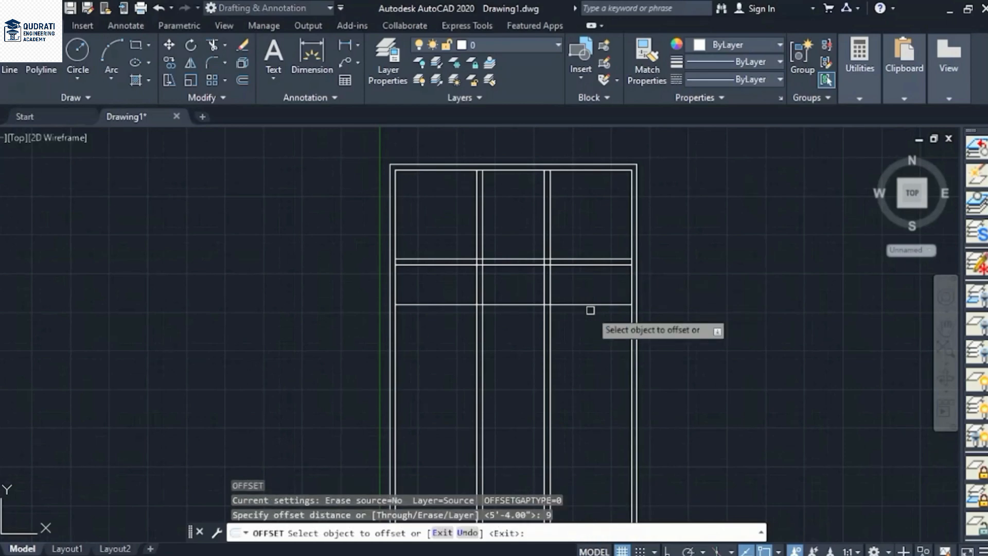
click(611, 304)
click(608, 322)
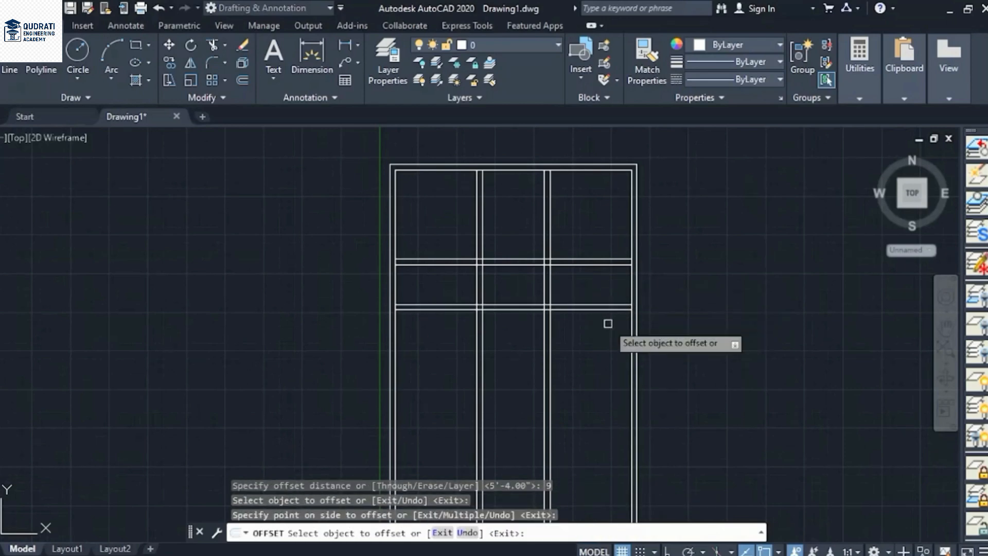
key(Return)
Offset the lower line of the second horizontal interior wall 5'4" downward
key(Return)
text(5)
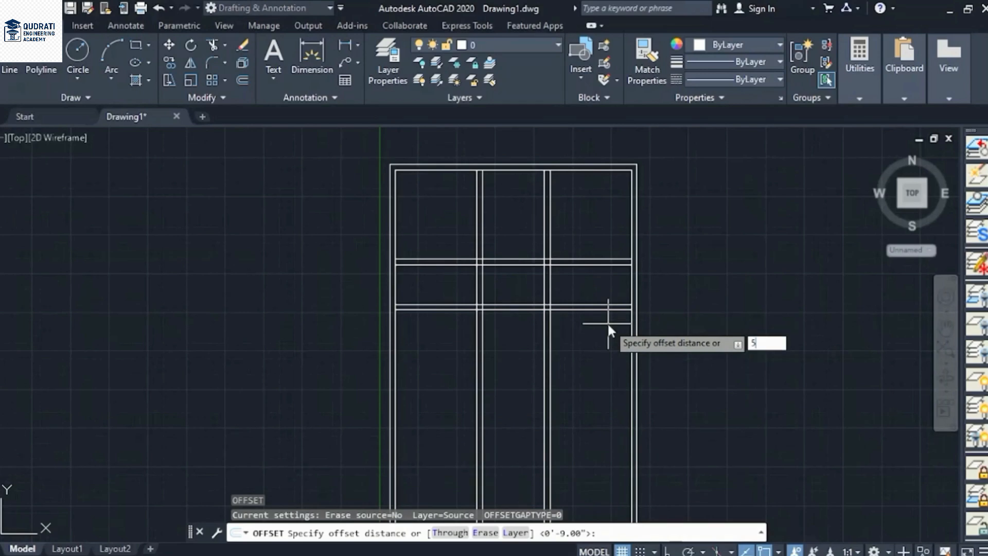
text('4")
key(Return)
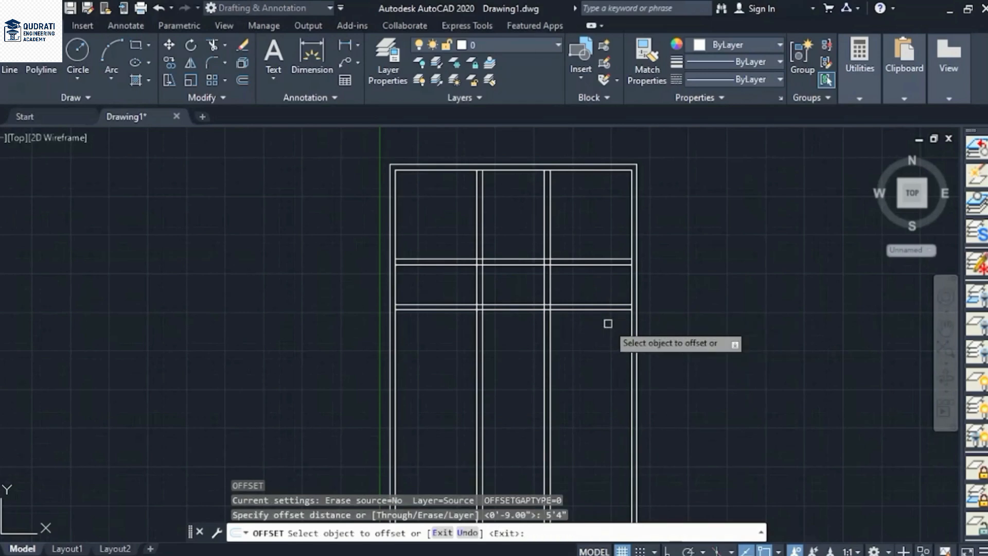
click(608, 308)
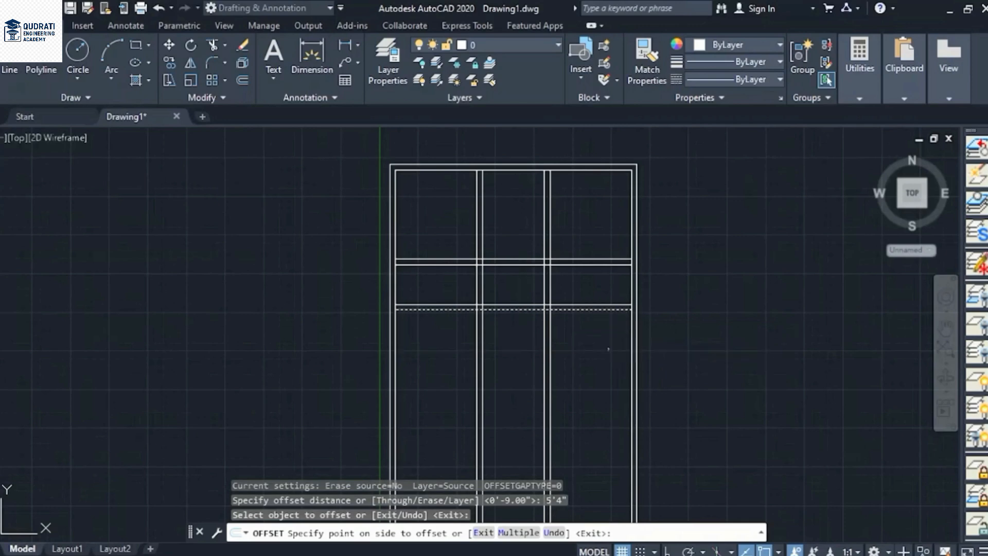
click(608, 332)
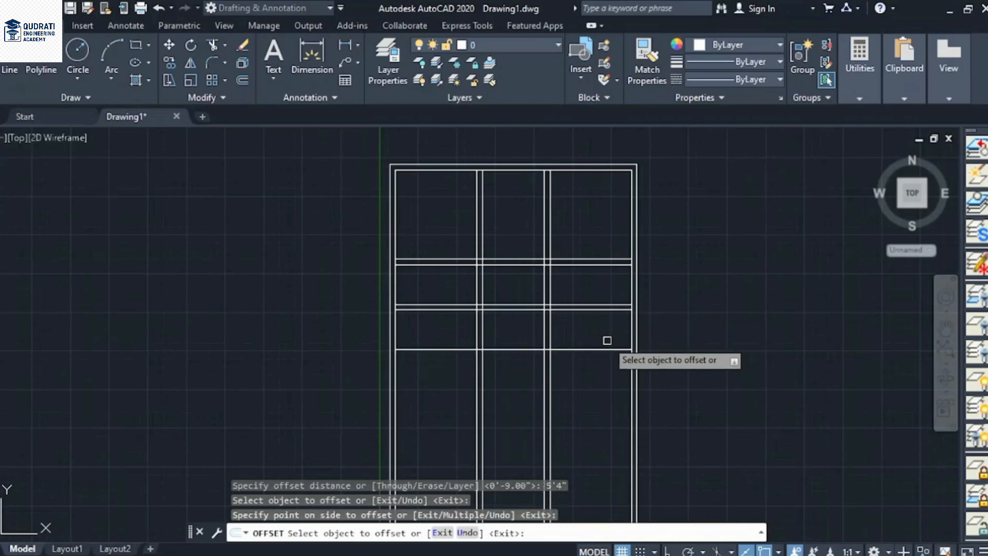
key(Return)
Offset the third horizontal partition line 9 inches downward to give that interior wall its thickness
key(Return)
text(9)
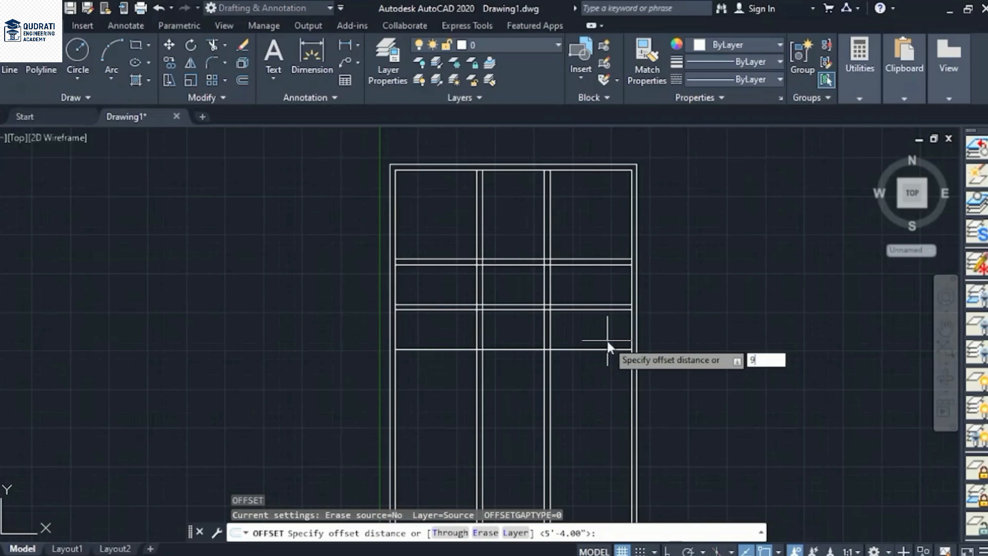
key(Return)
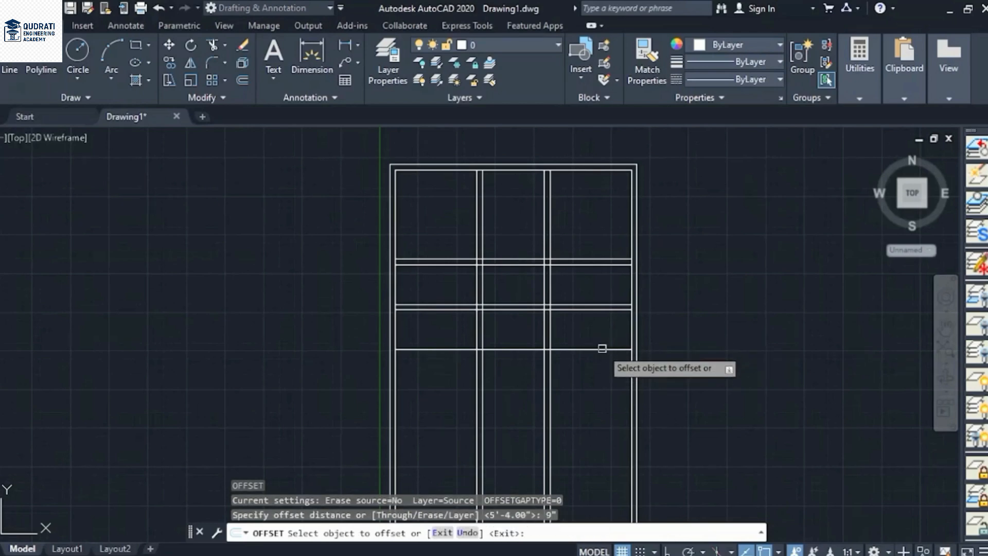
click(603, 349)
click(606, 363)
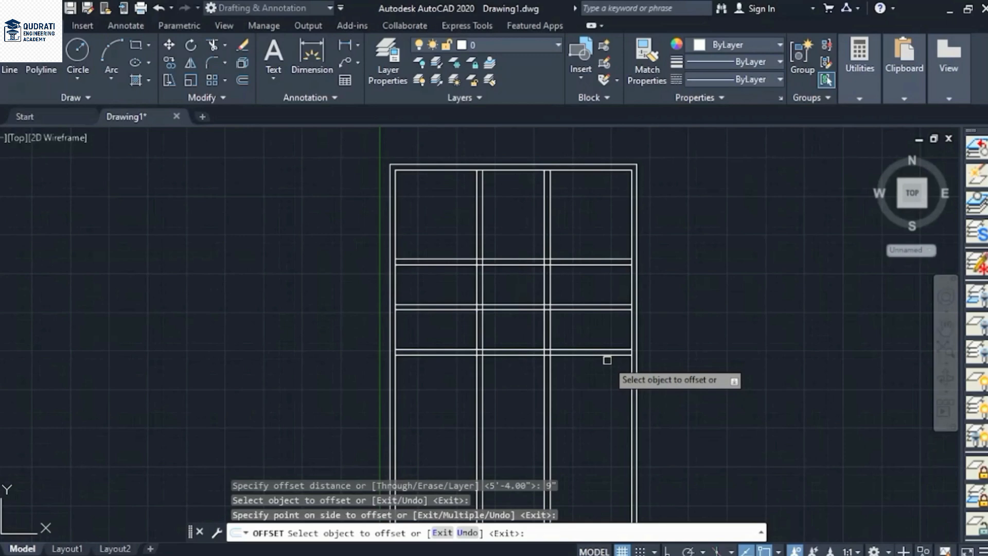
key(Return)
Offset the lower line of the third horizontal interior wall 12' downward
key(Return)
text(12')
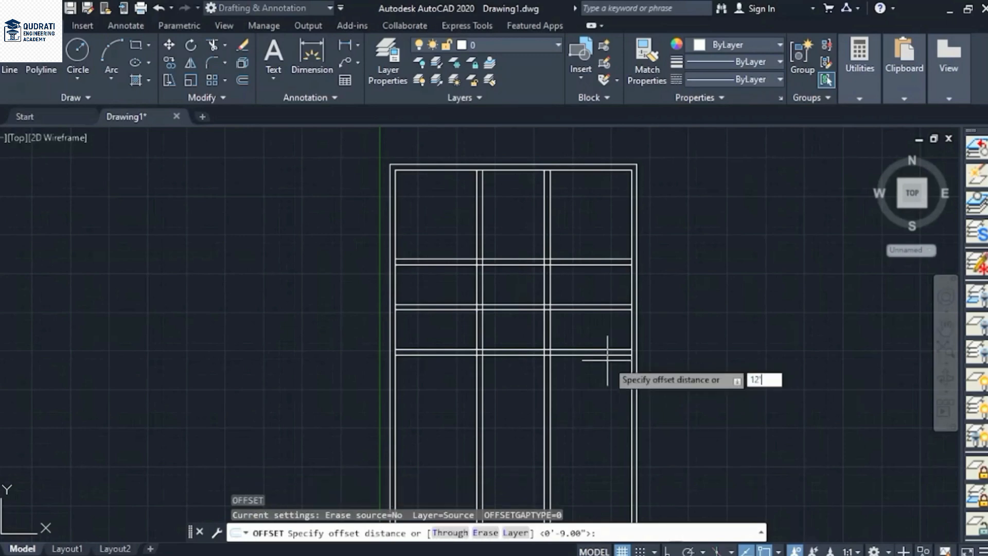
key(Return)
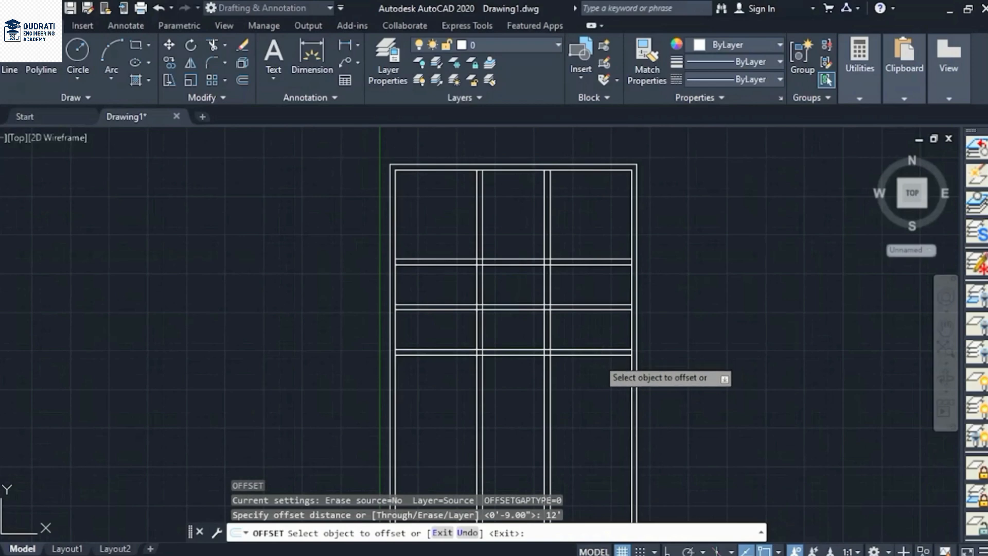
click(595, 355)
click(608, 386)
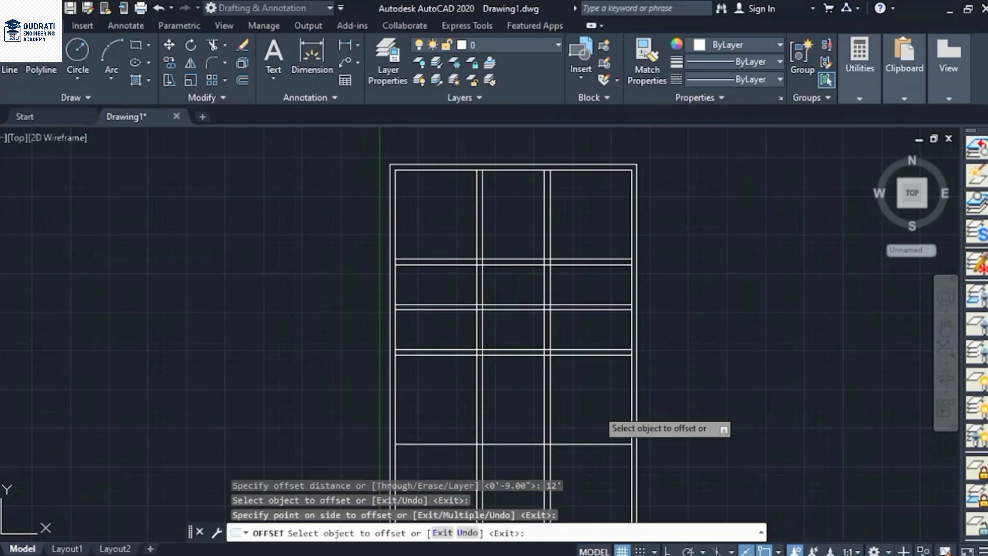
middle_drag(600, 403, 575, 310)
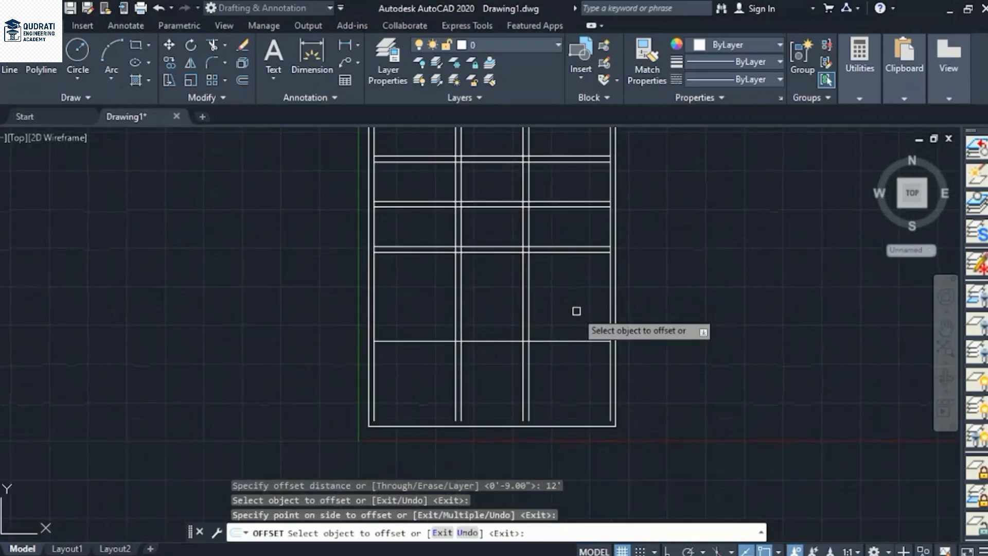
key(Return)
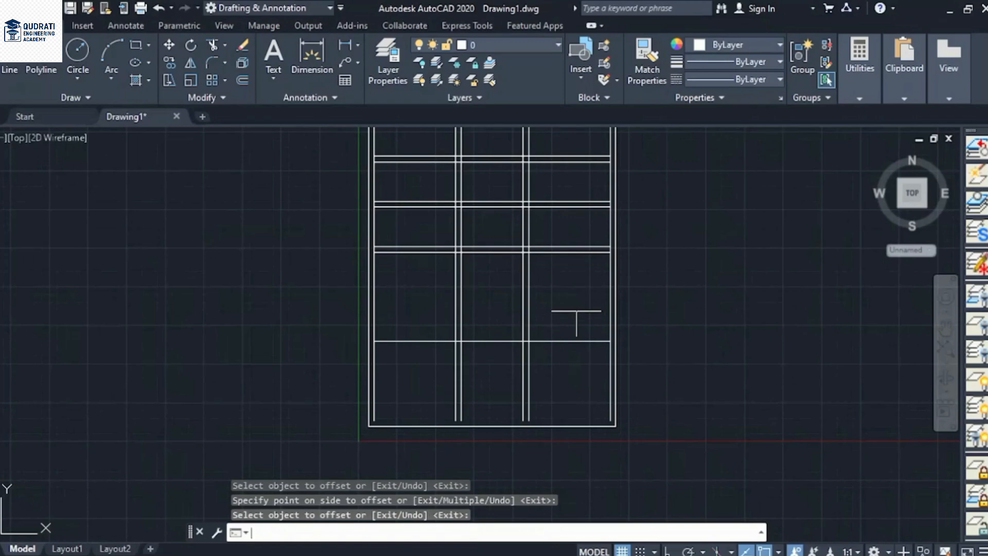
Offset the fourth horizontal partition line 9 inches downward to form the fourth horizontal interior wall
key(Return)
text(9)
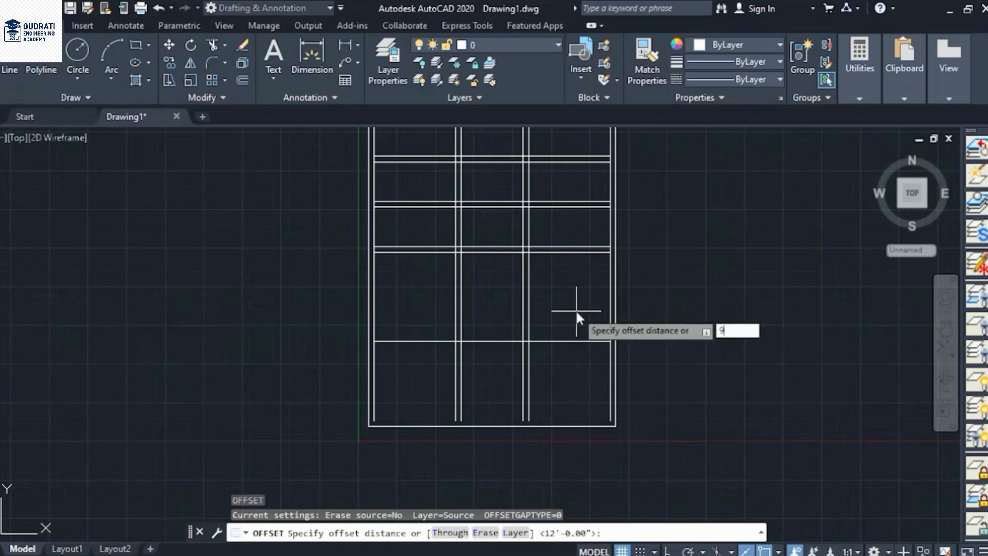
key(Return)
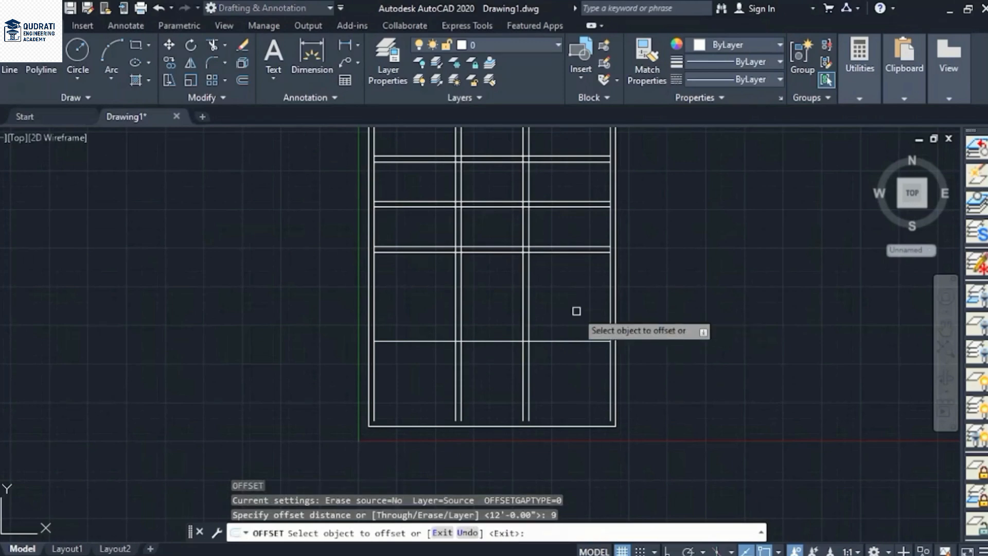
click(571, 342)
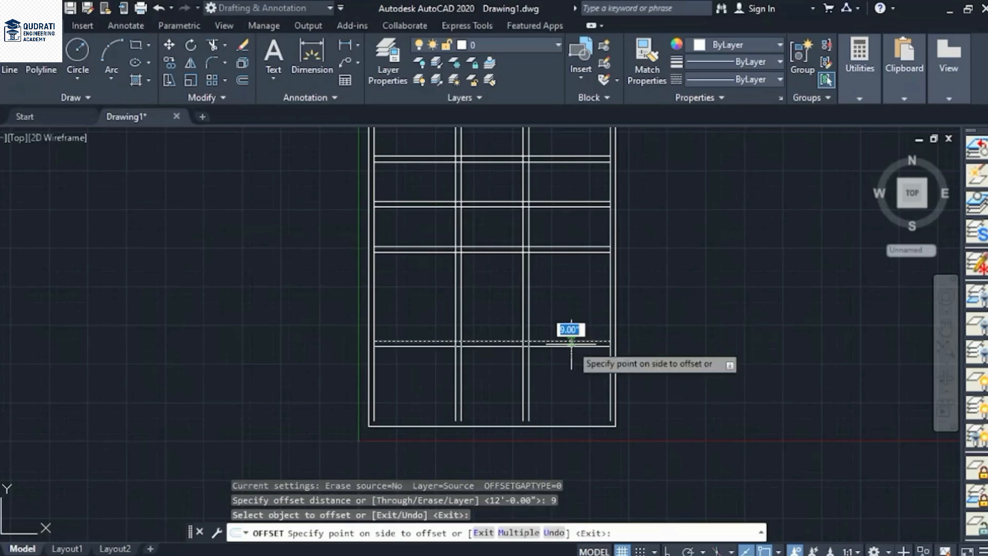
click(574, 354)
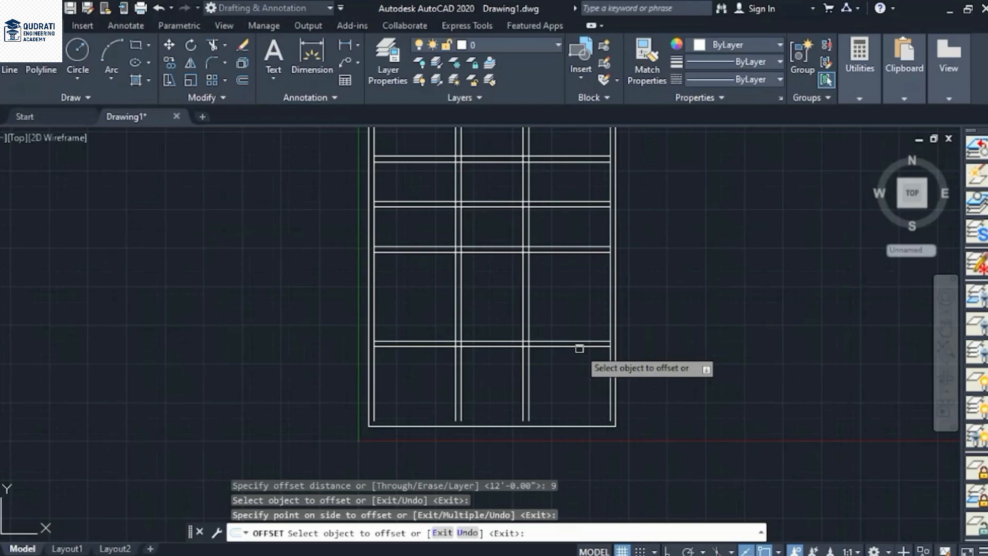
key(Return)
Offset the lower line of the fourth horizontal interior wall 3' downward
key(Return)
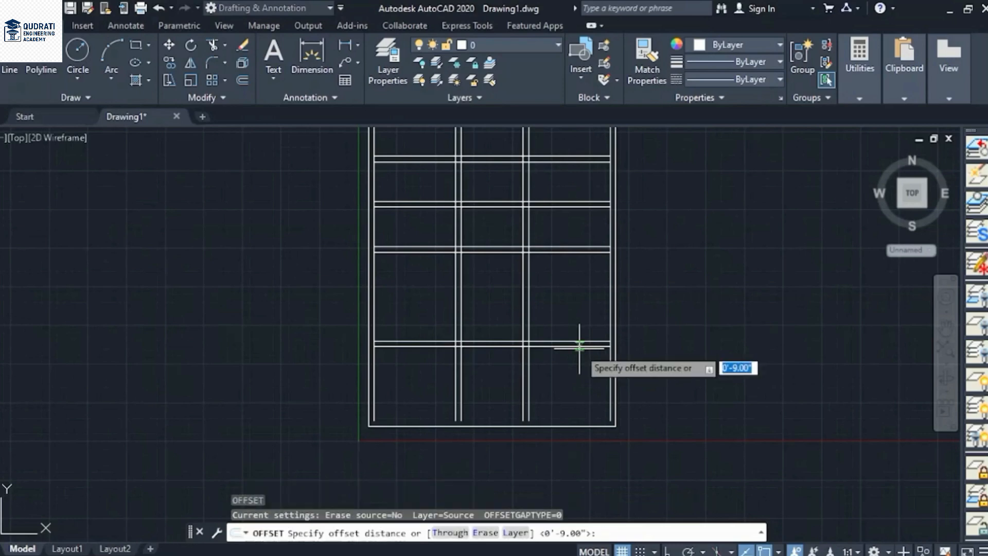
text(3')
key(Return)
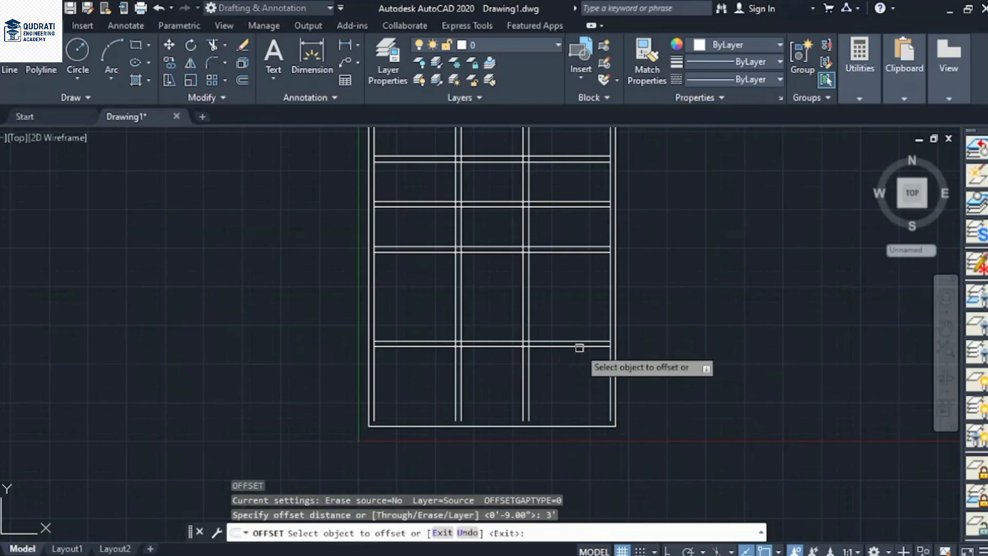
click(580, 348)
click(568, 361)
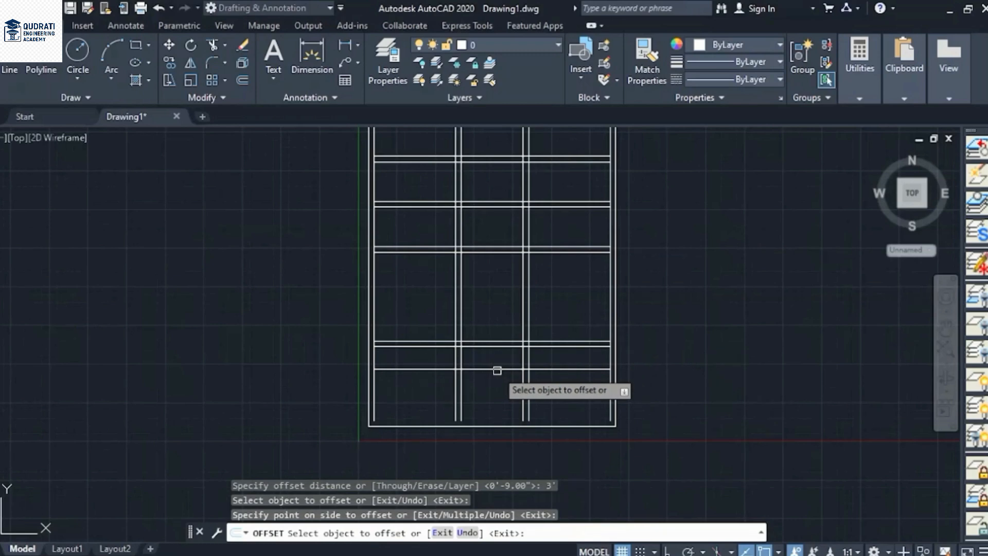
key(Return)
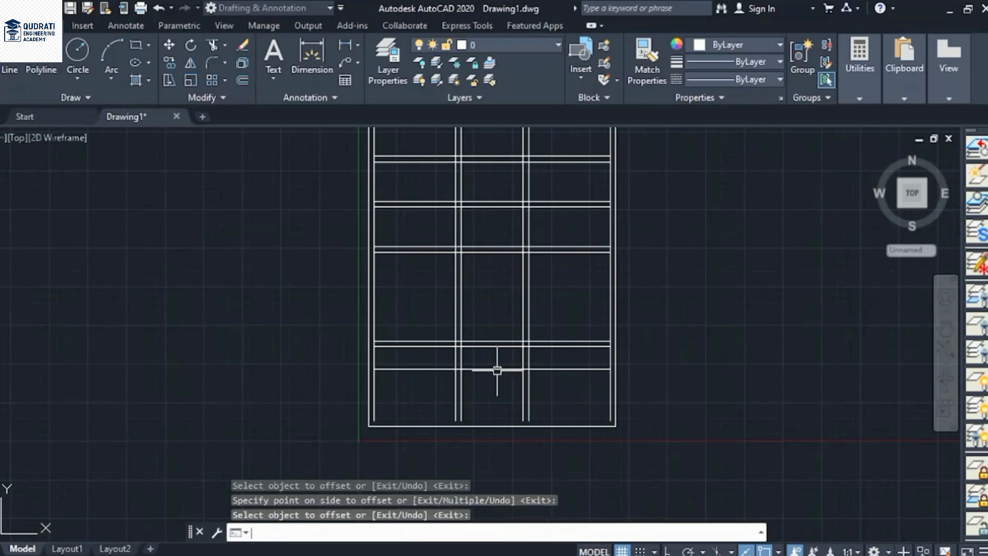
Offset the lowest horizontal partition line 4.5 inches downward to form a thin interior wall
key(Return)
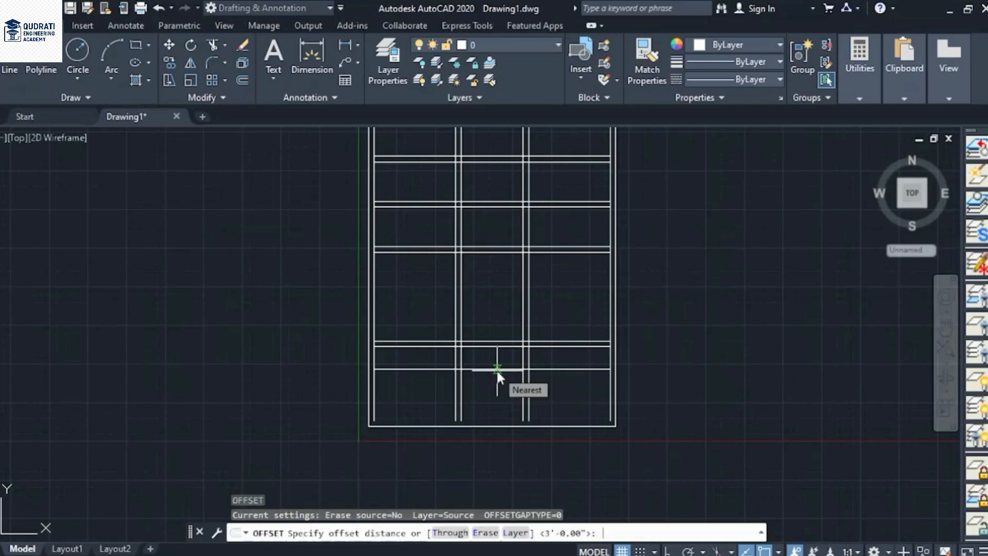
text(4.5)
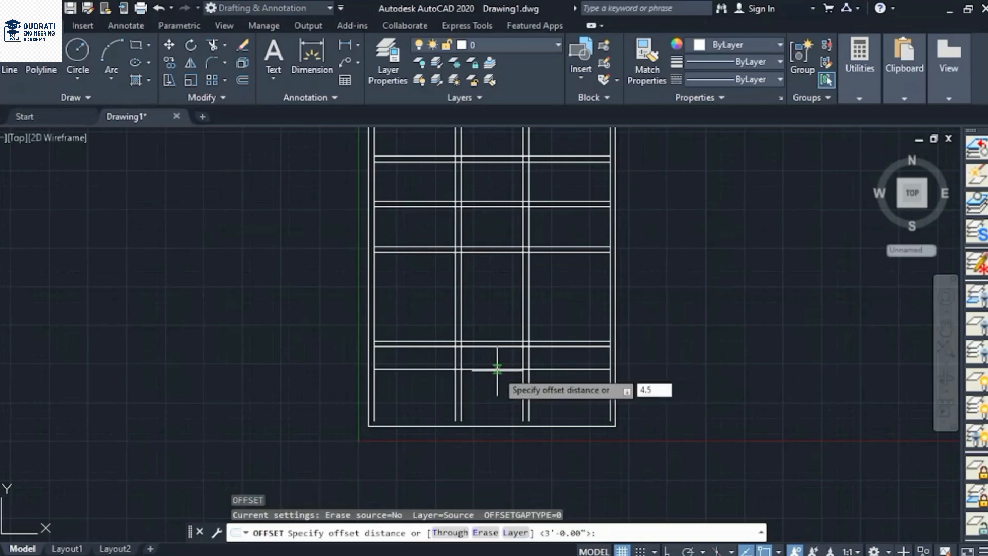
key(Return)
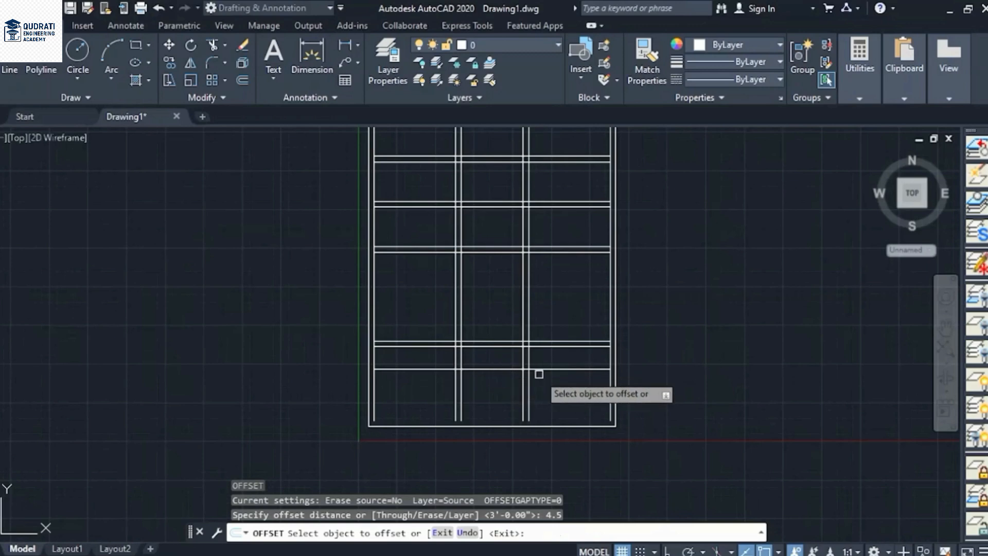
click(558, 369)
click(559, 384)
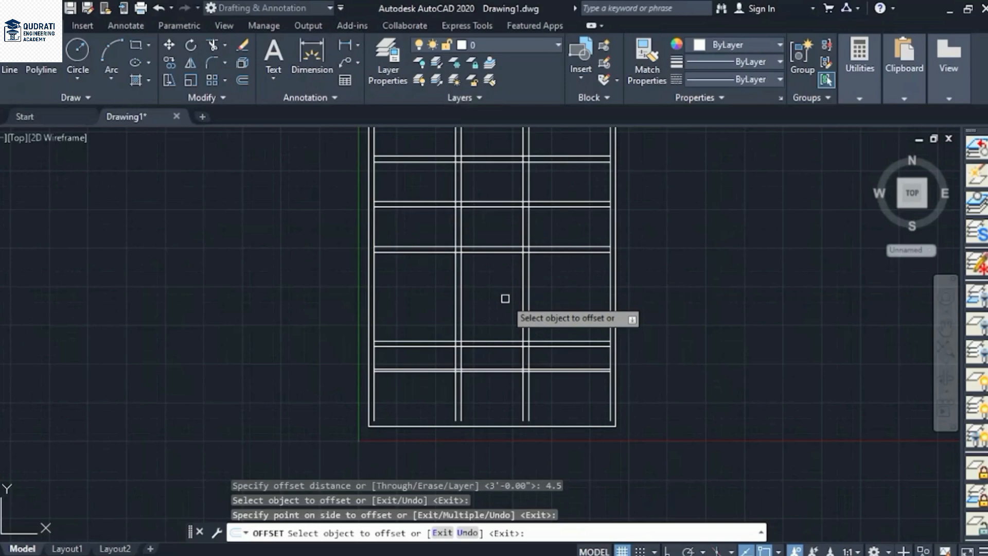
text(tr)
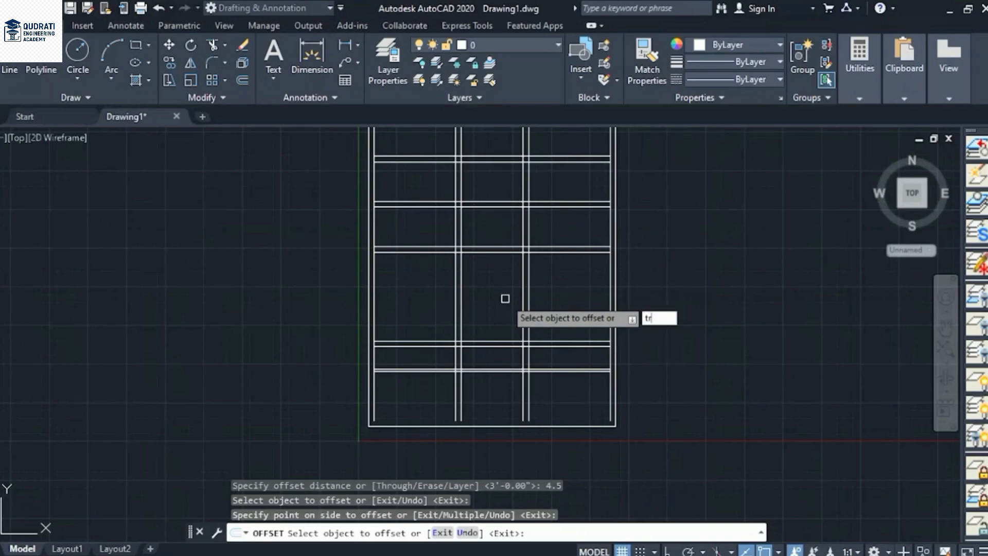
key(Escape)
Trim away the second horizontal wall in the middle and left bays, and the left vertical wall between the first and third horizontal walls
text(tr)
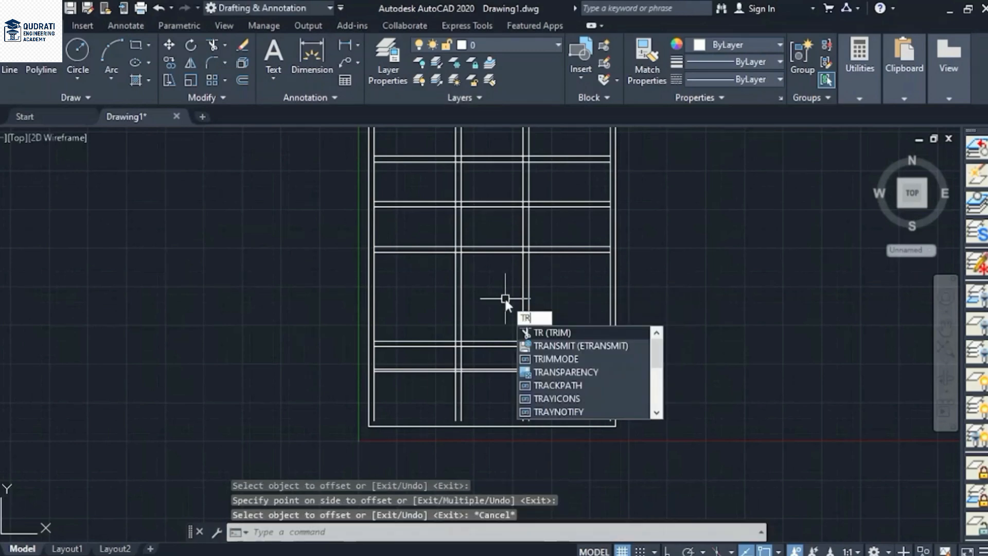
key(Return)
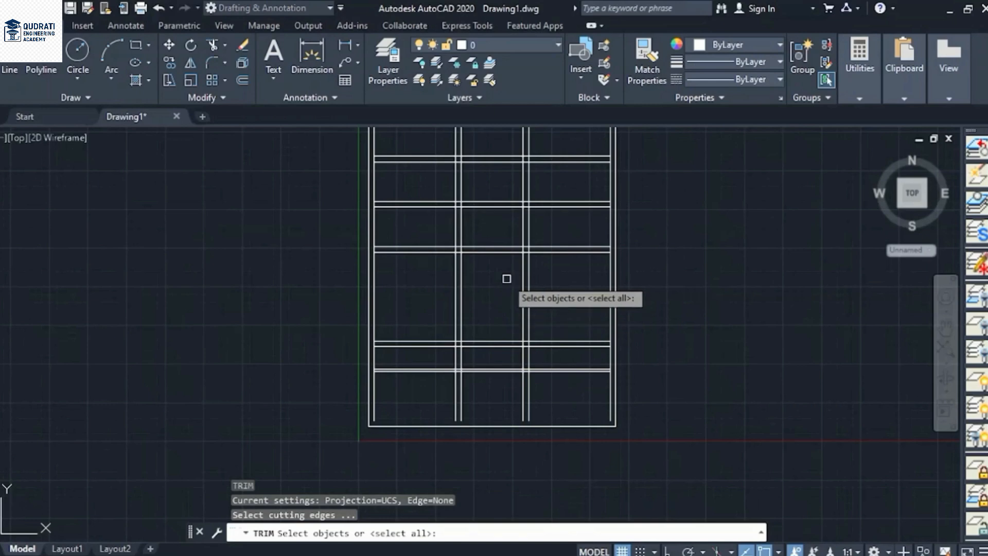
middle_drag(503, 281, 515, 449)
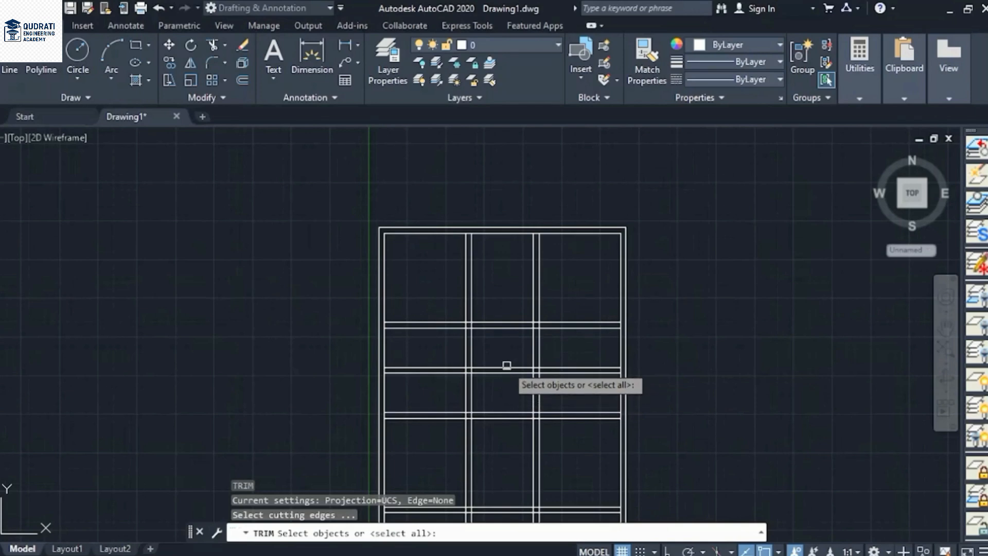
key(Return)
click(506, 366)
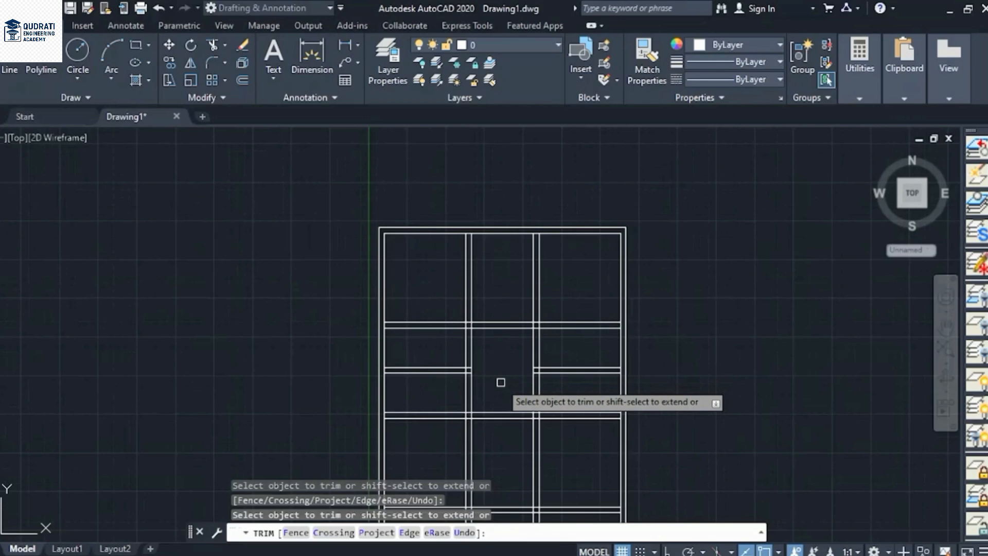
click(445, 367)
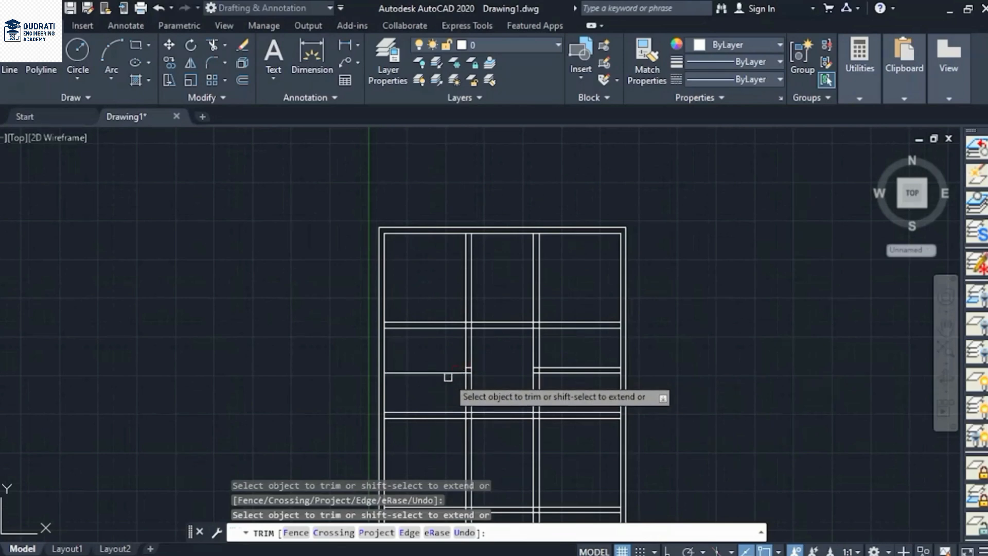
click(448, 375)
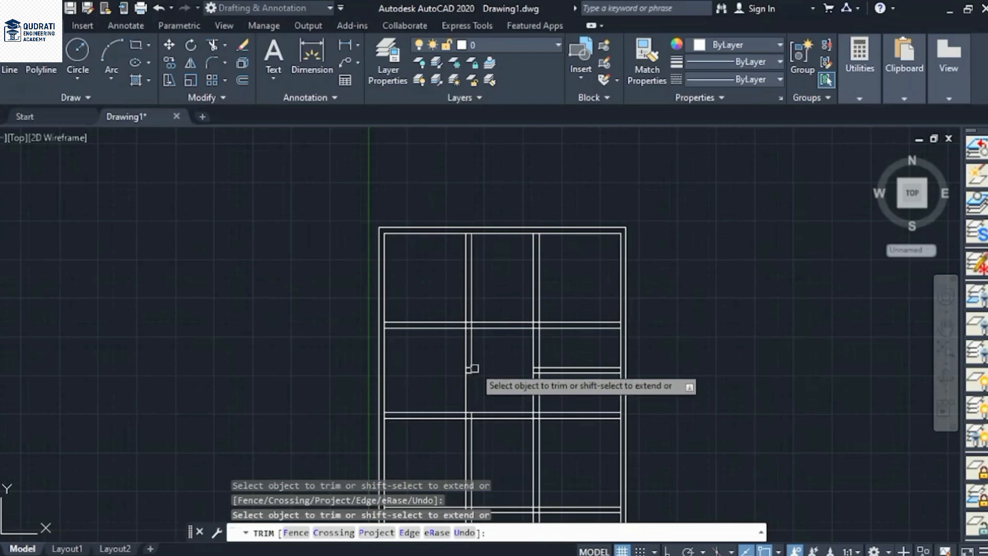
click(468, 363)
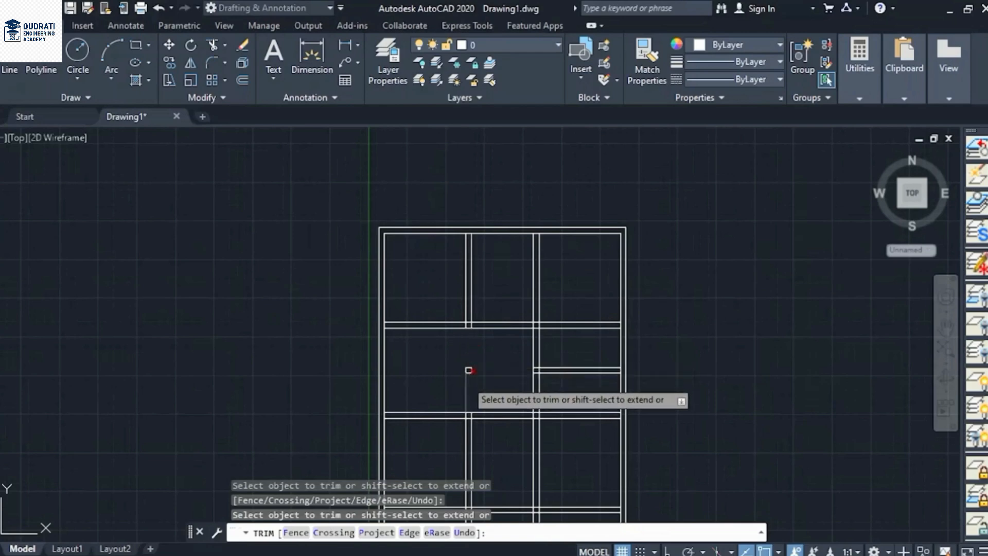
middle_drag(468, 370, 467, 267)
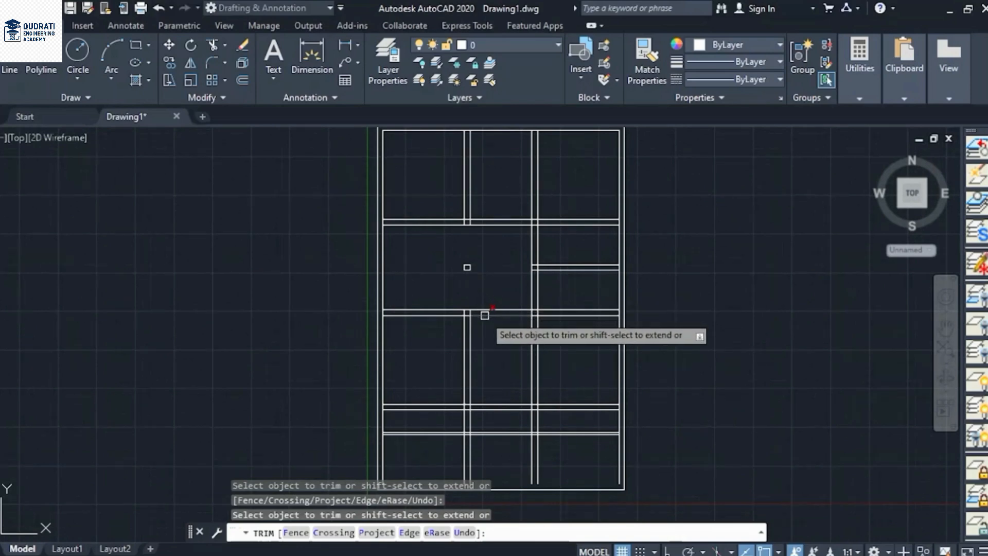
text(tr)
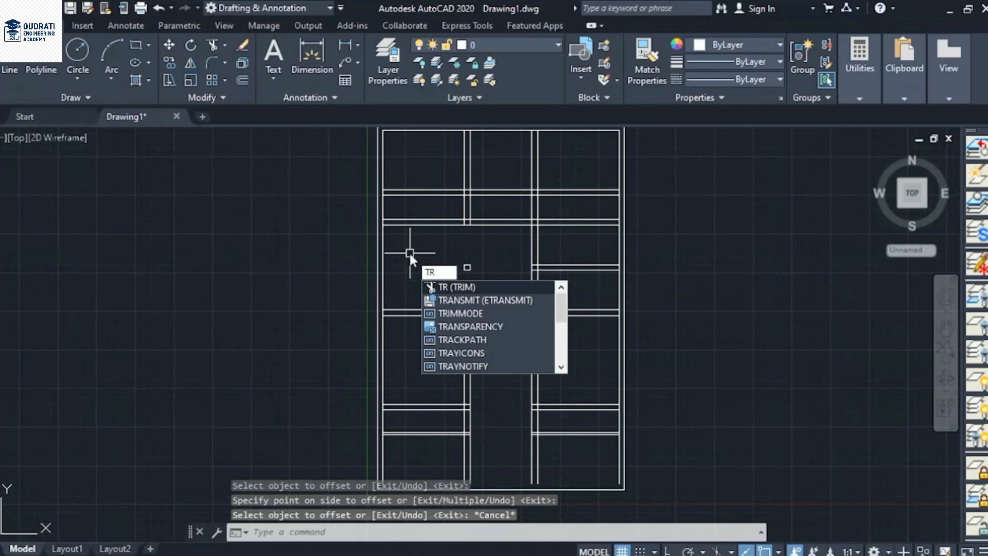
key(Return)
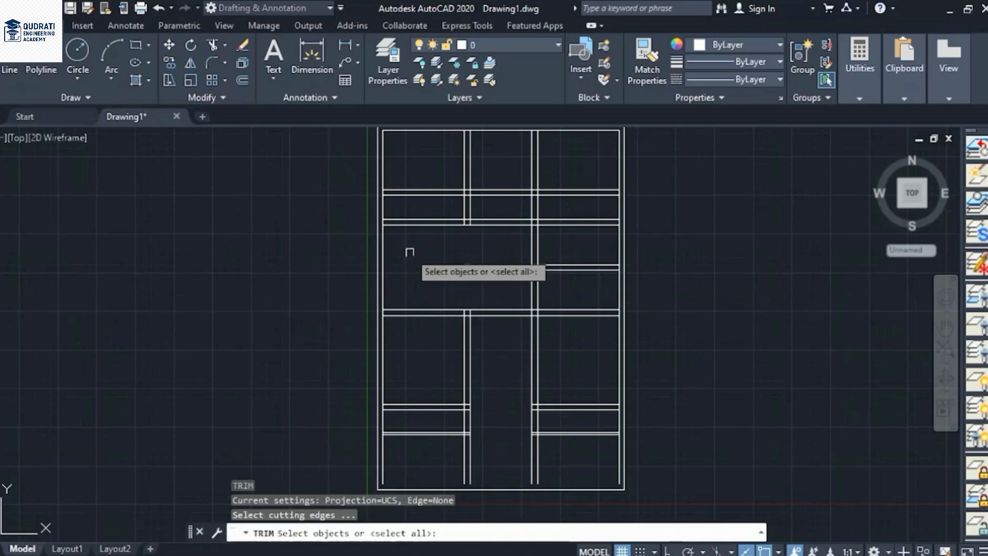
mouse_move(467, 267)
mouse_down()
mouse_move(437, 177)
mouse_move(448, 170)
mouse_move(440, 200)
mouse_up()
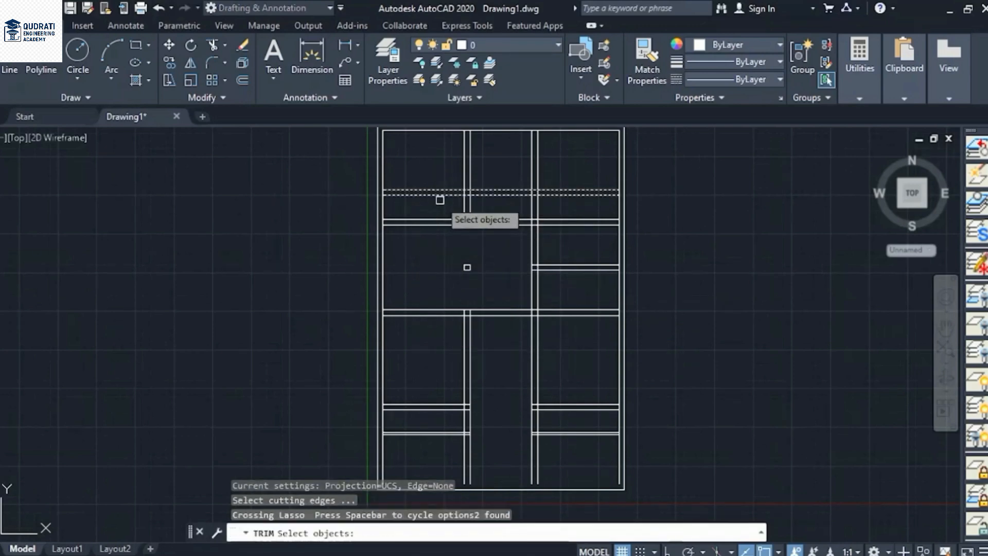
key(Escape)
Trim away the uppermost horizontal interior wall in the left and right bays, and the horizontal wall just below it in the middle bay
key(Return)
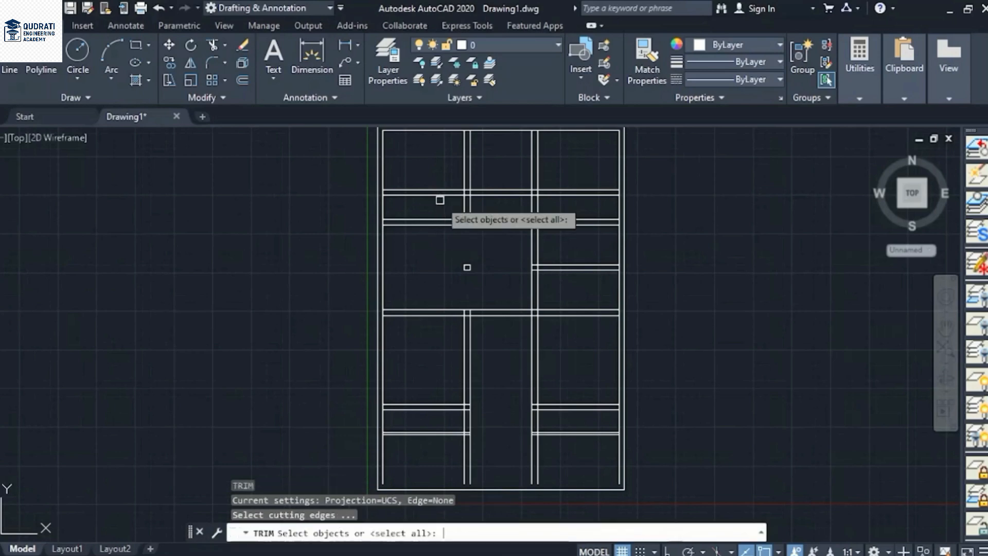
key(Return)
drag(440, 200, 441, 180)
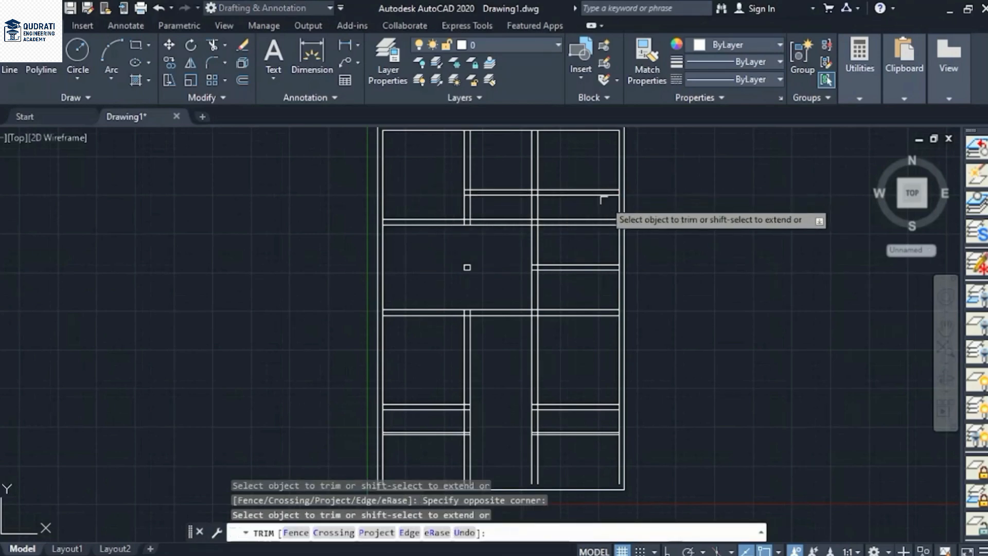
drag(592, 205, 580, 172)
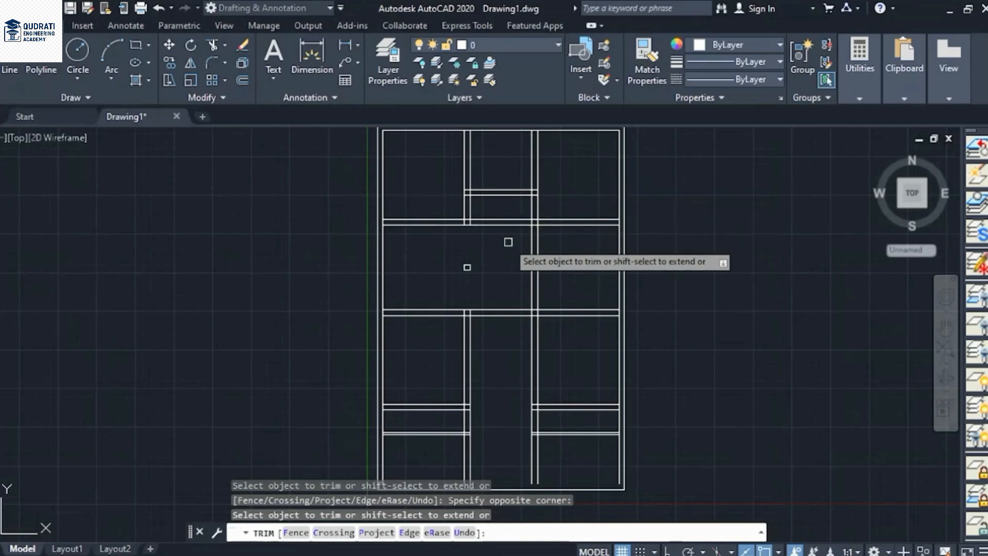
drag(506, 246, 503, 212)
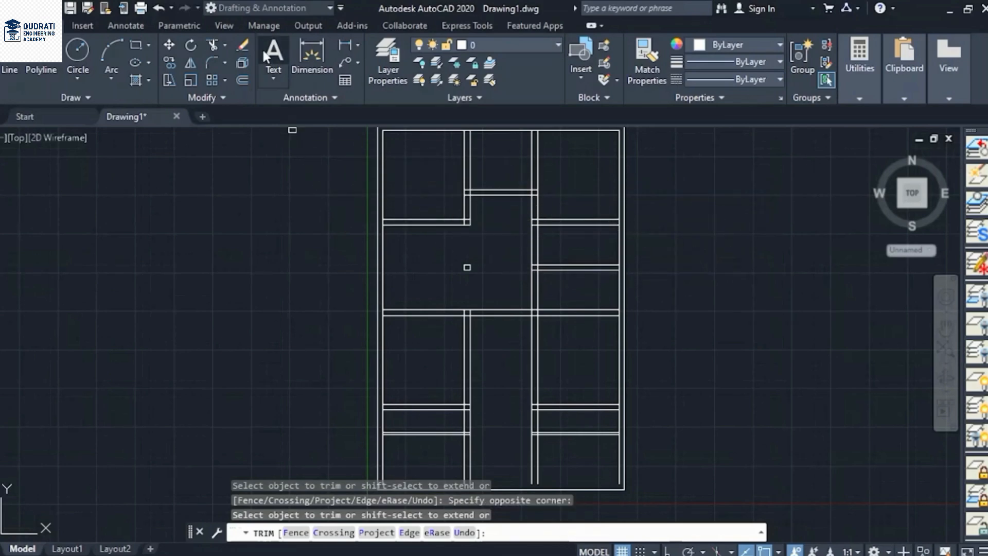
Erase the small leftover square of wall-line fragments in the open central area
click(245, 45)
mouse_move(487, 250)
mouse_down()
mouse_move(454, 274)
mouse_move(477, 281)
mouse_up()
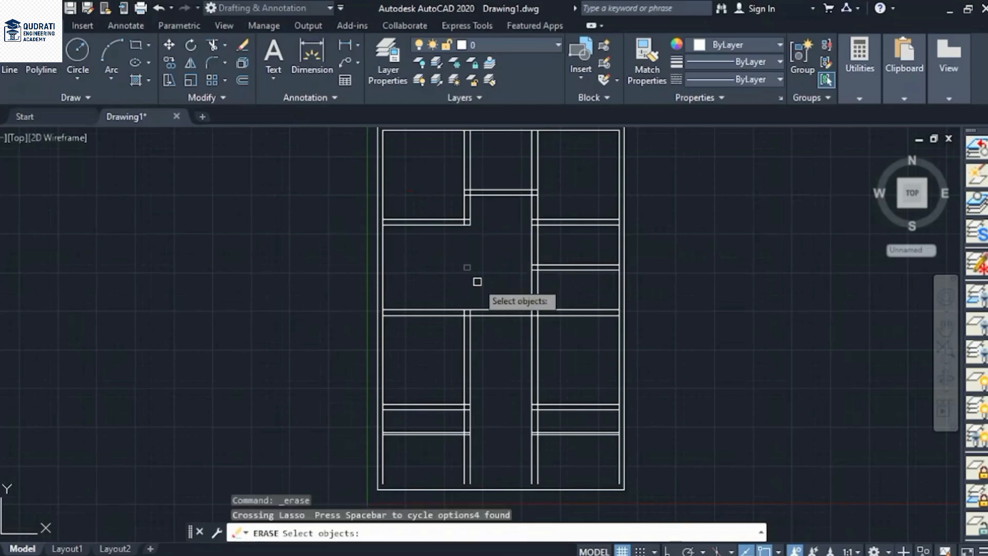
key(Return)
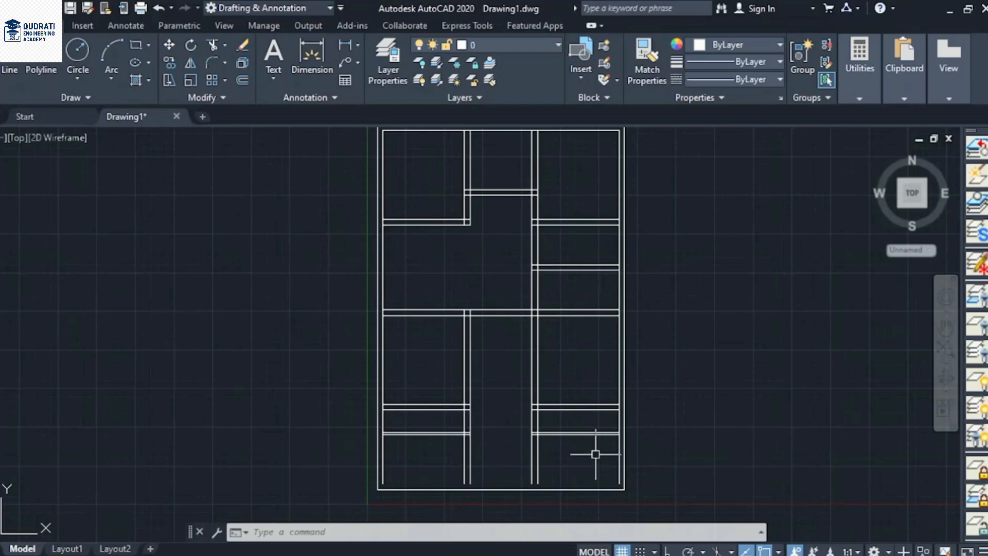
text(t)
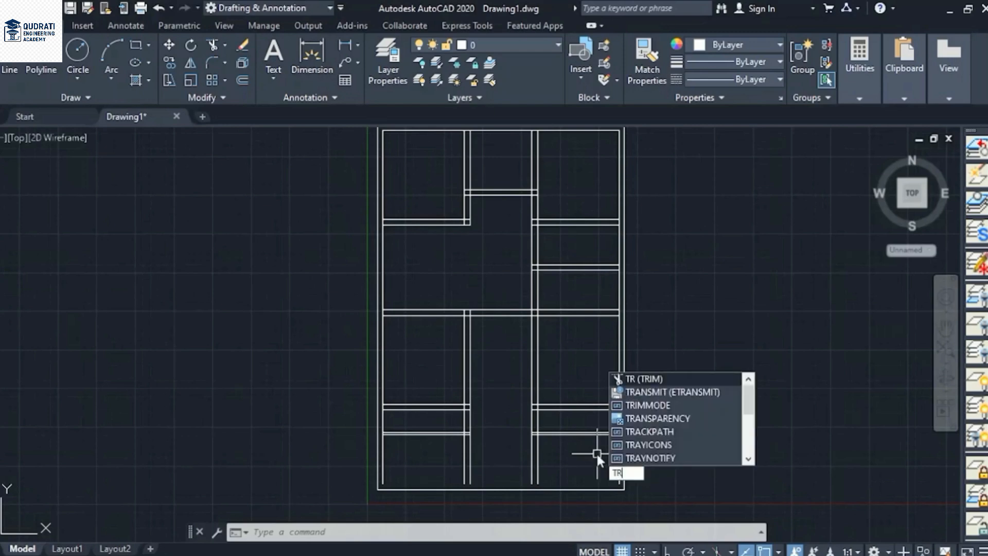
key(Return)
mouse_move(567, 461)
mouse_down()
mouse_move(490, 459)
mouse_move(540, 458)
mouse_up()
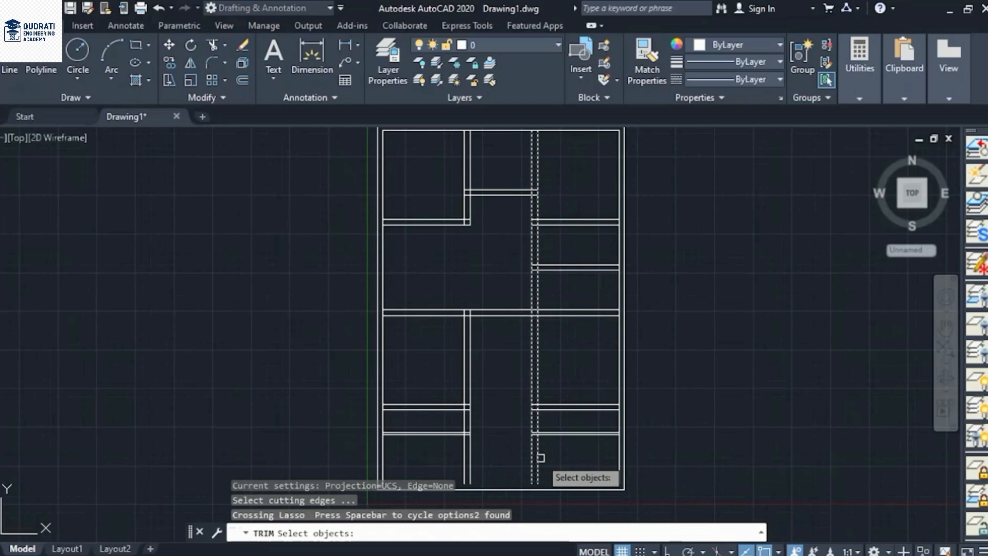
key(Escape)
Trim off both vertical interior walls below the thin lowest horizontal wall
key(Return)
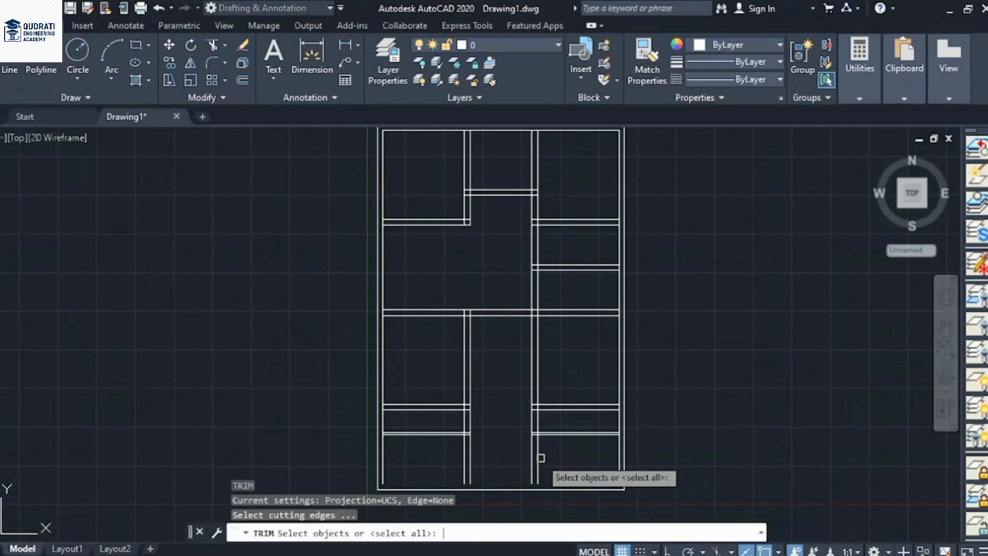
key(Return)
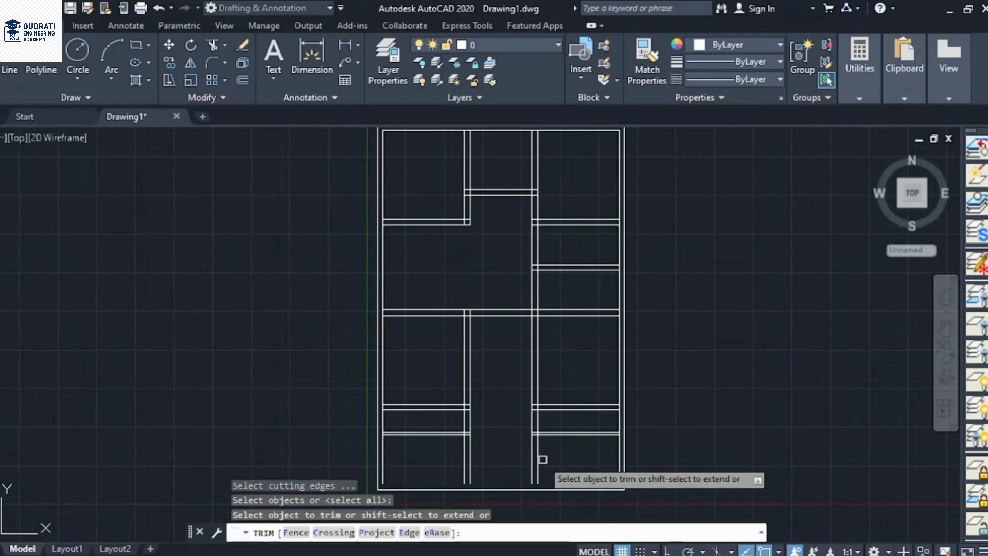
drag(541, 458, 441, 465)
key(Escape)
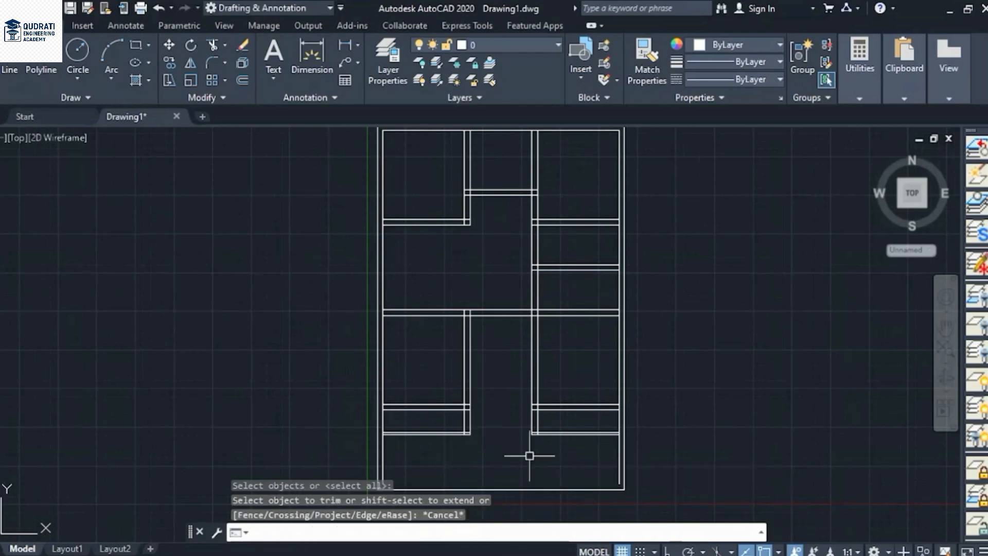
Offset the right-hand line of the right vertical interior wall 2' to the right
text(off)
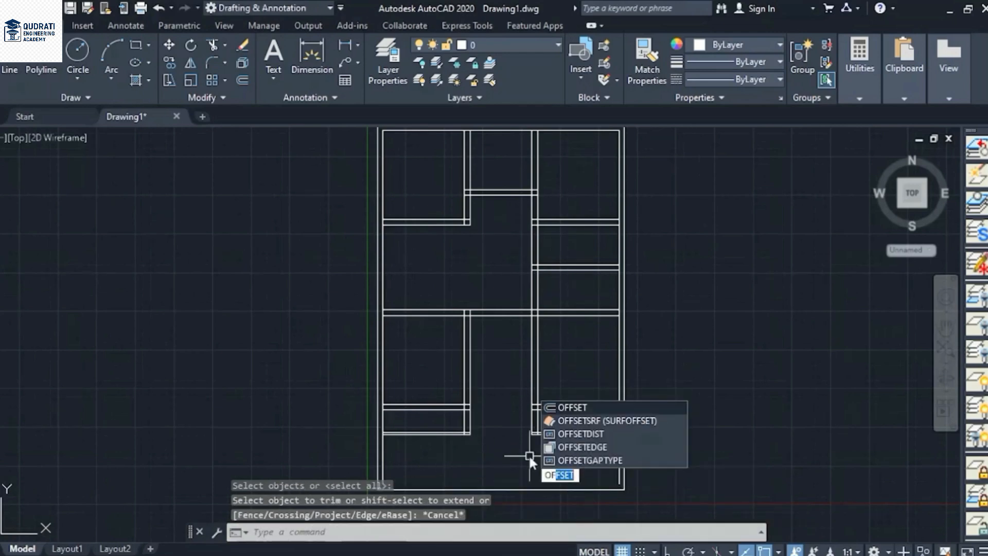
key(Return)
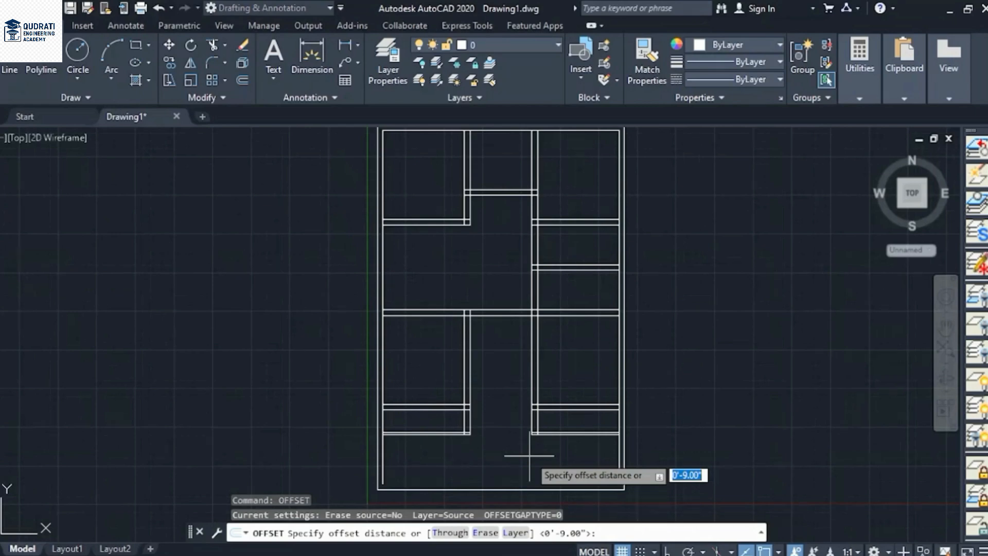
text(2')
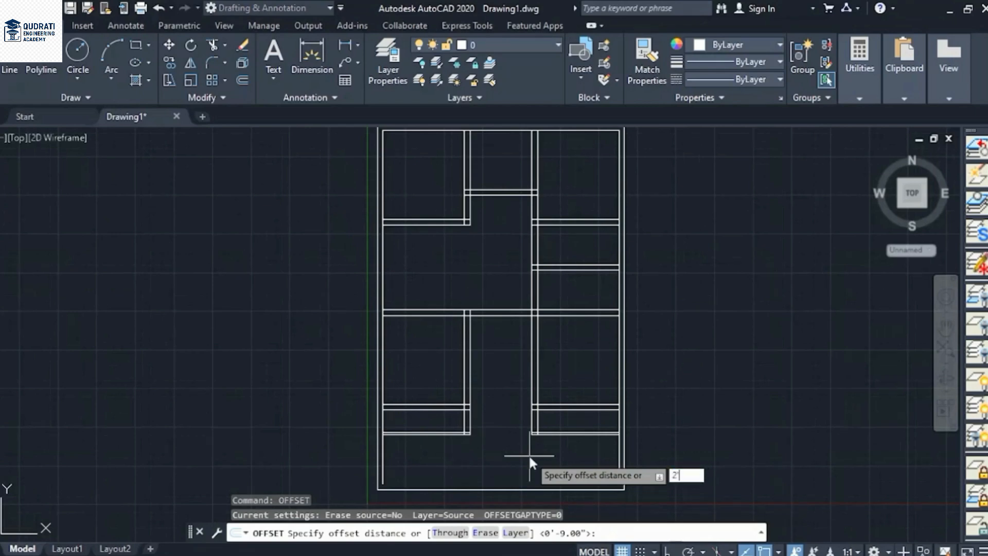
key(Return)
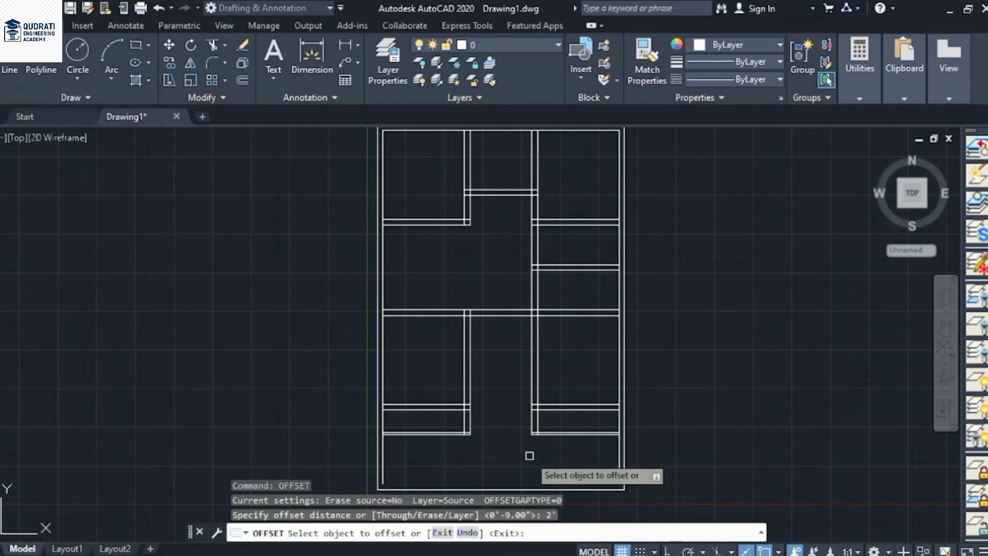
scroll(531, 430, up, 4)
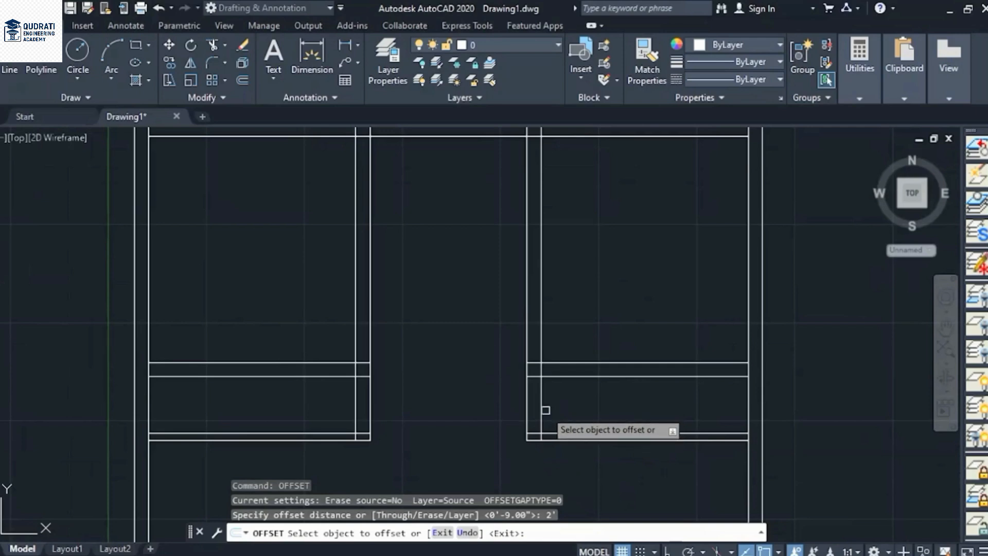
click(545, 410)
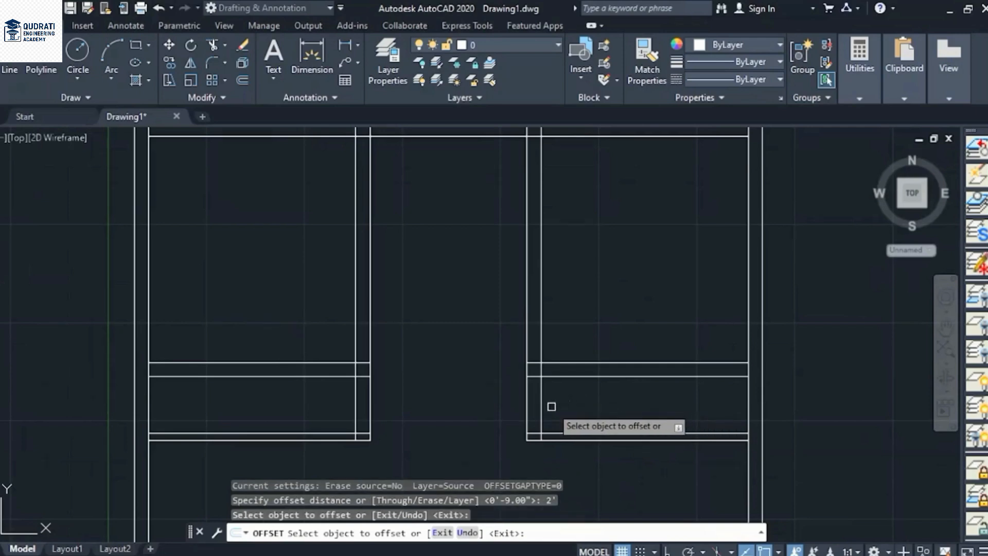
key(Return)
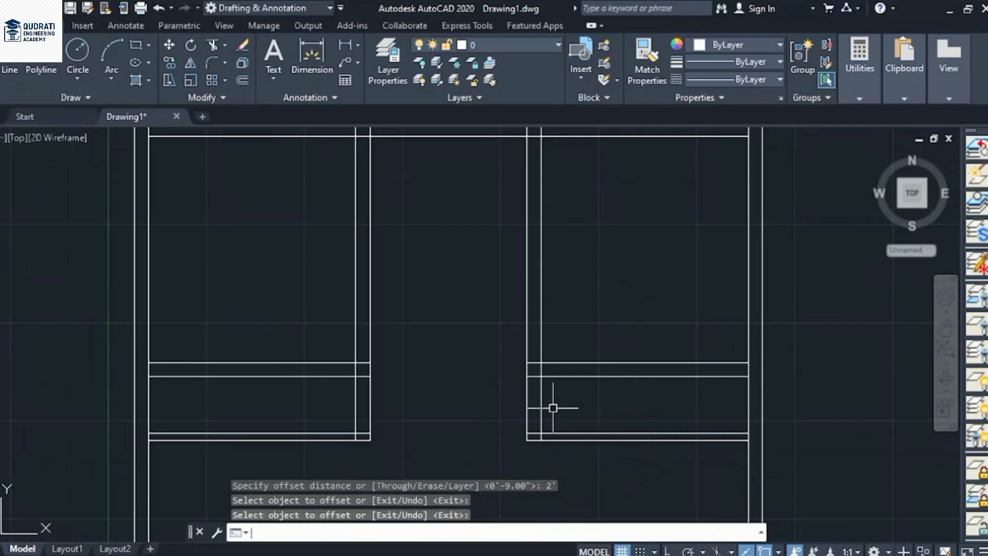
key(Return)
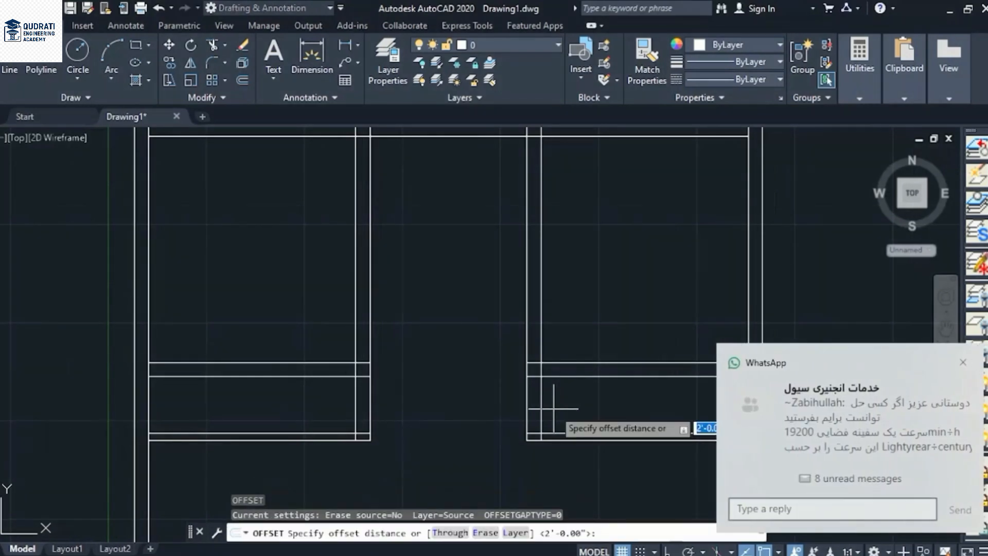
key(Return)
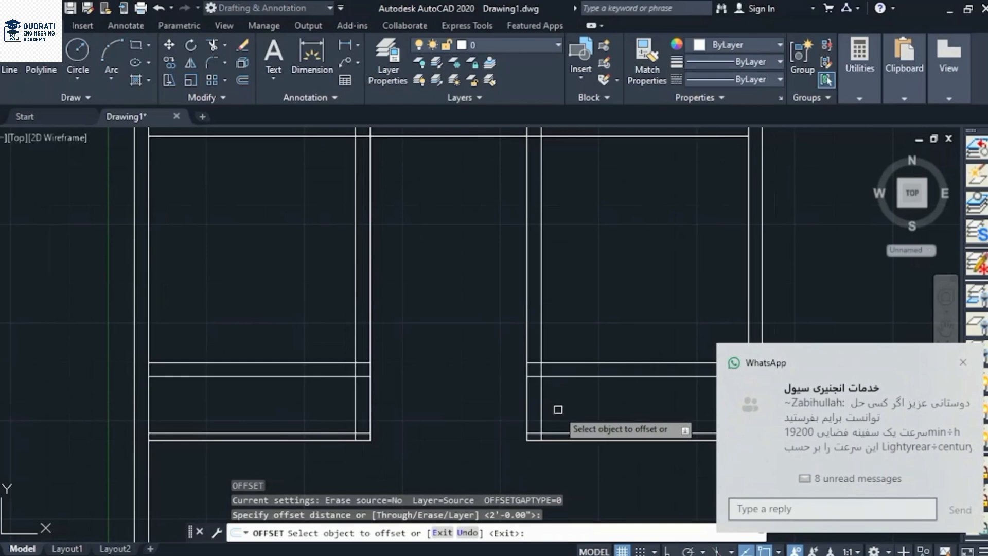
click(963, 363)
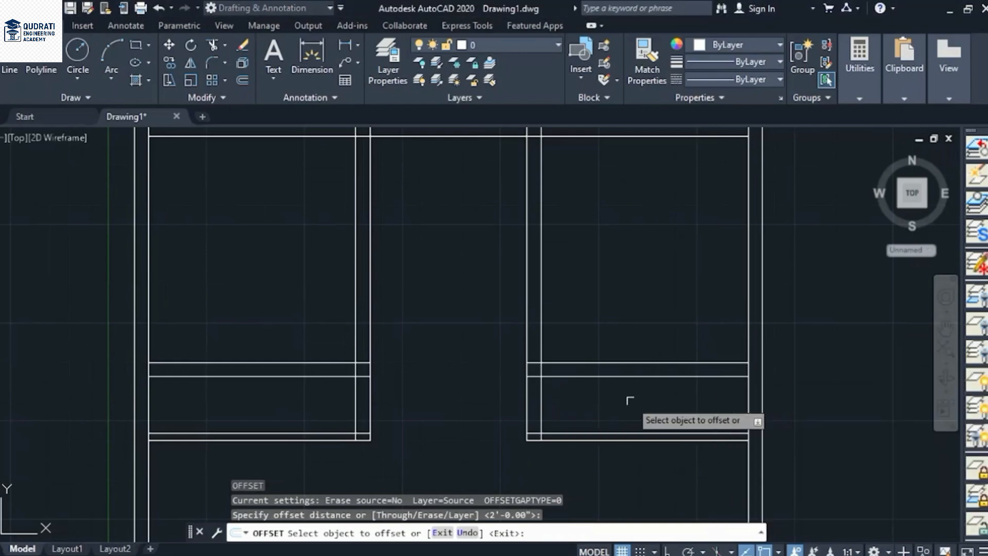
key(Return)
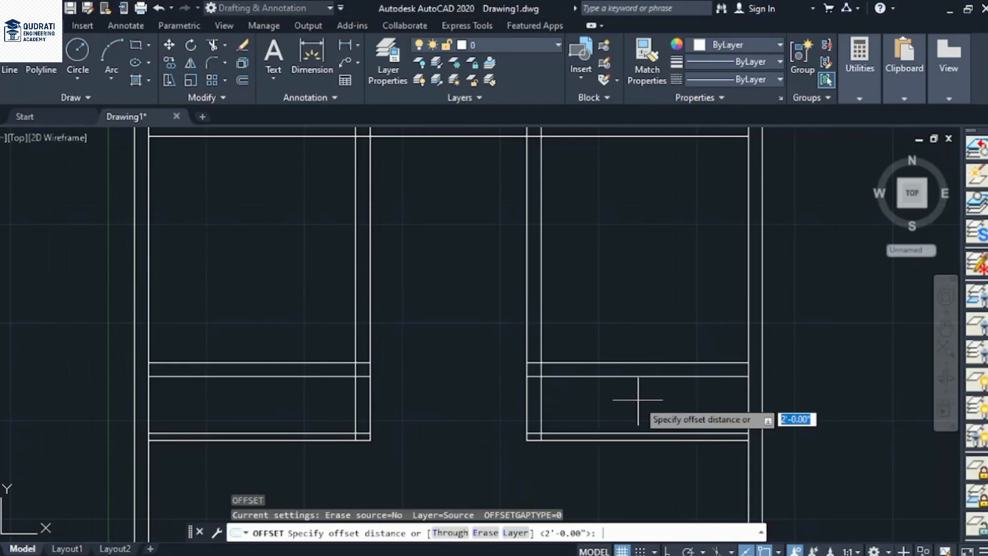
key(Return)
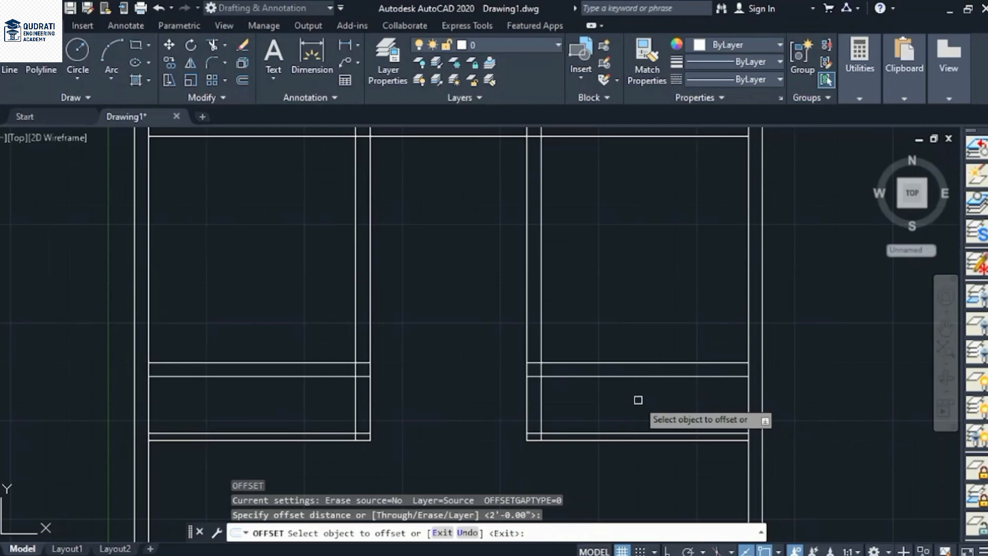
click(539, 400)
click(610, 401)
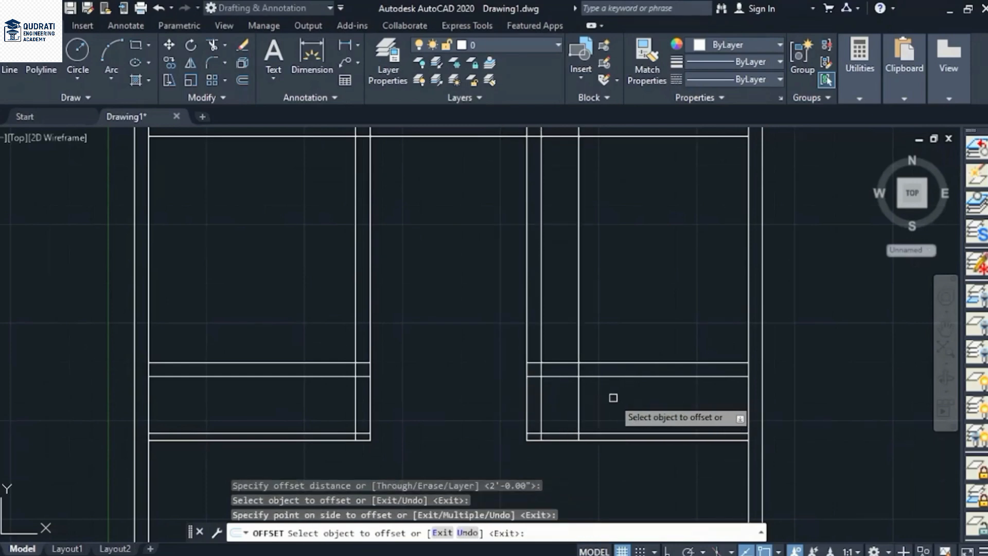
click(236, 98)
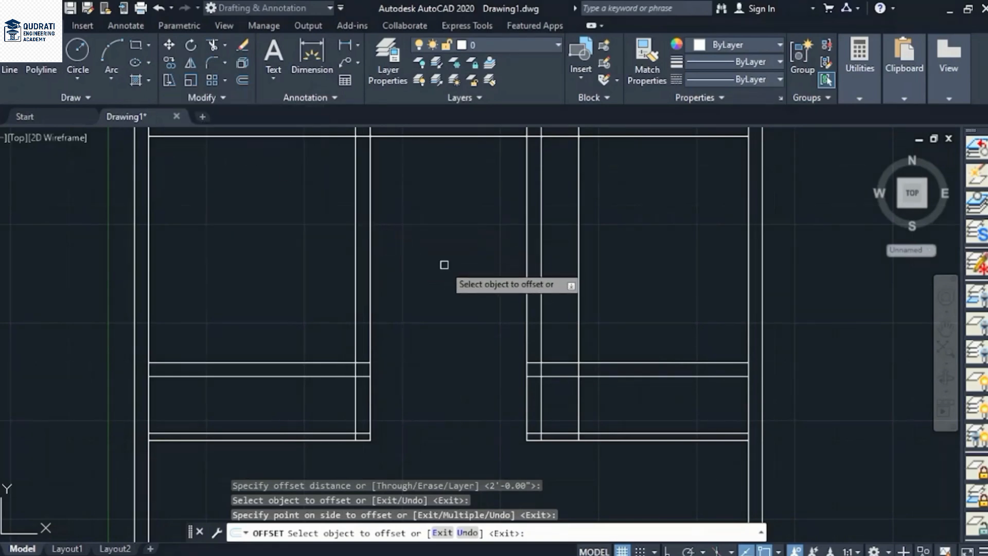
key(Escape)
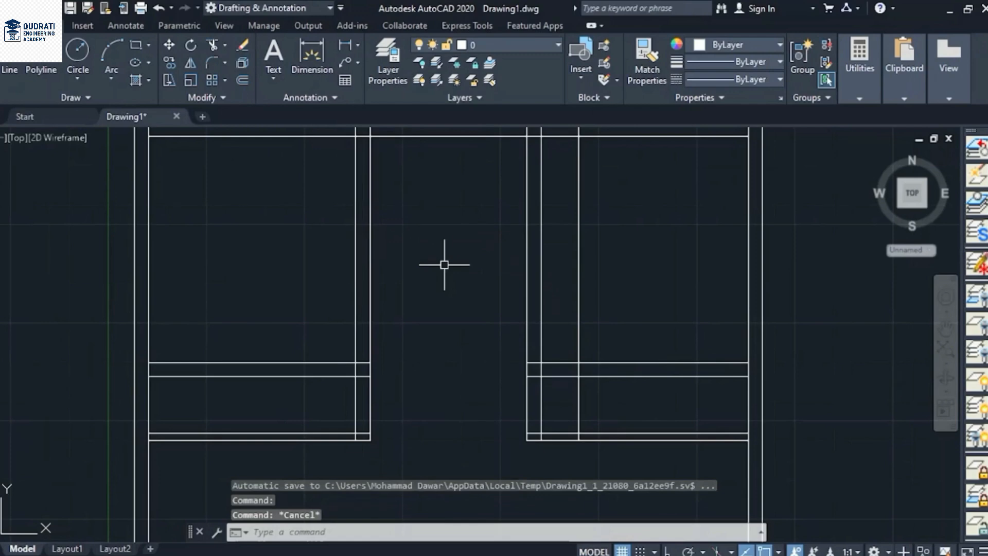
Break the new vertical offset line at the fourth horizontal wall and erase its upper part, keeping only the piece down to the thin wall
text(bt)
key(BackSpace)
text(r)
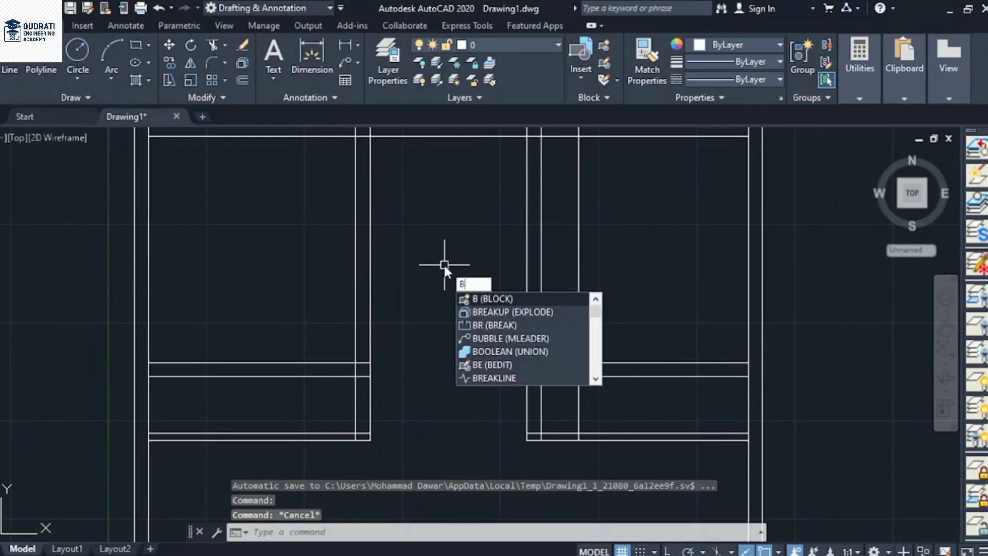
key(Return)
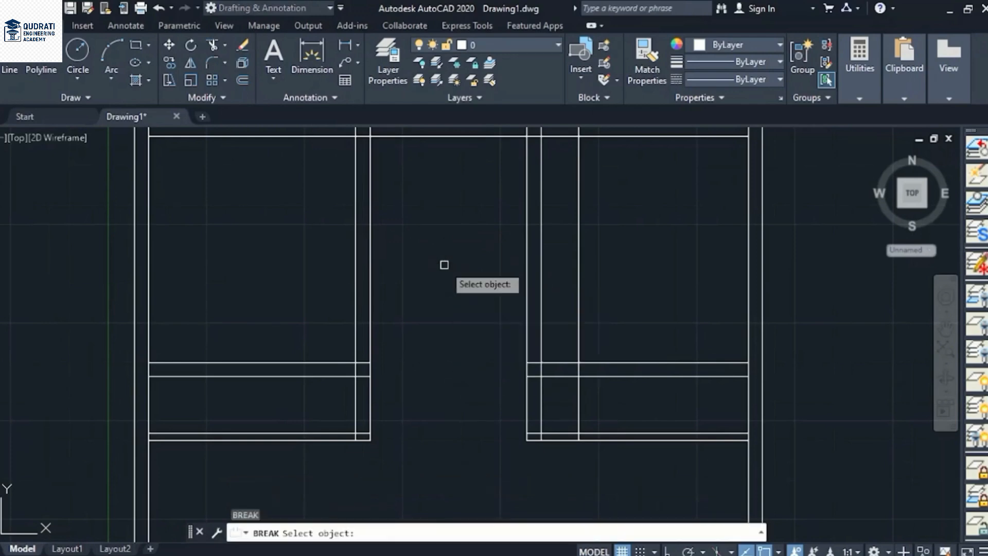
click(578, 342)
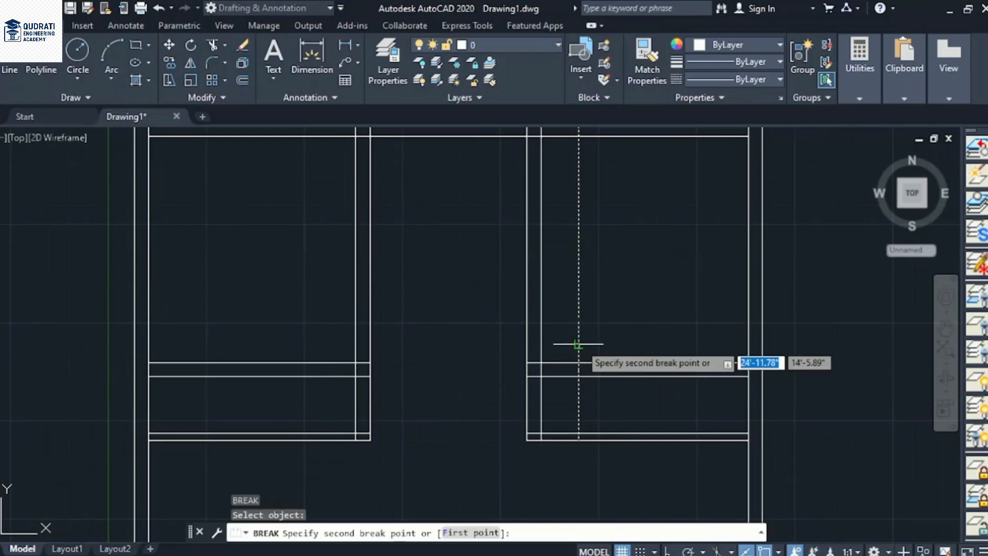
click(578, 371)
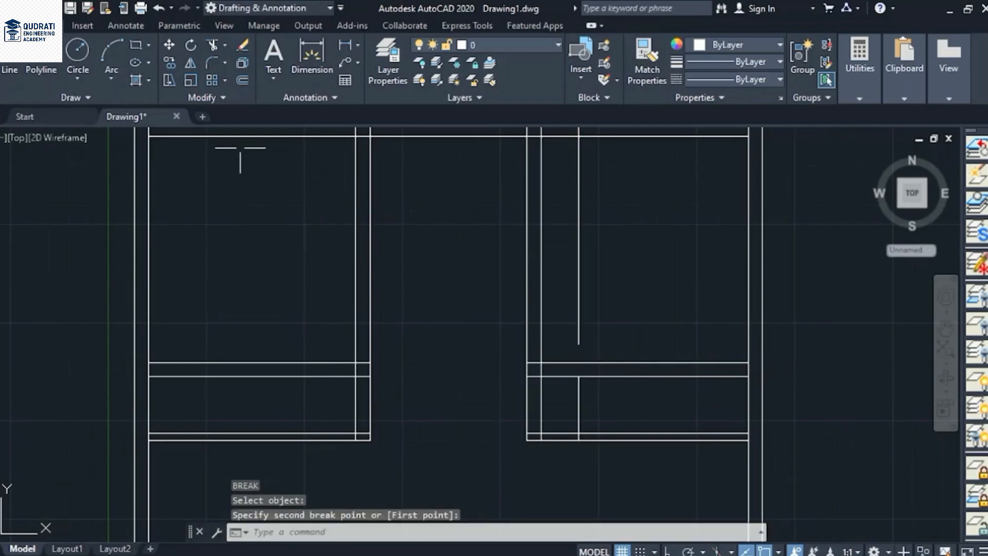
click(240, 45)
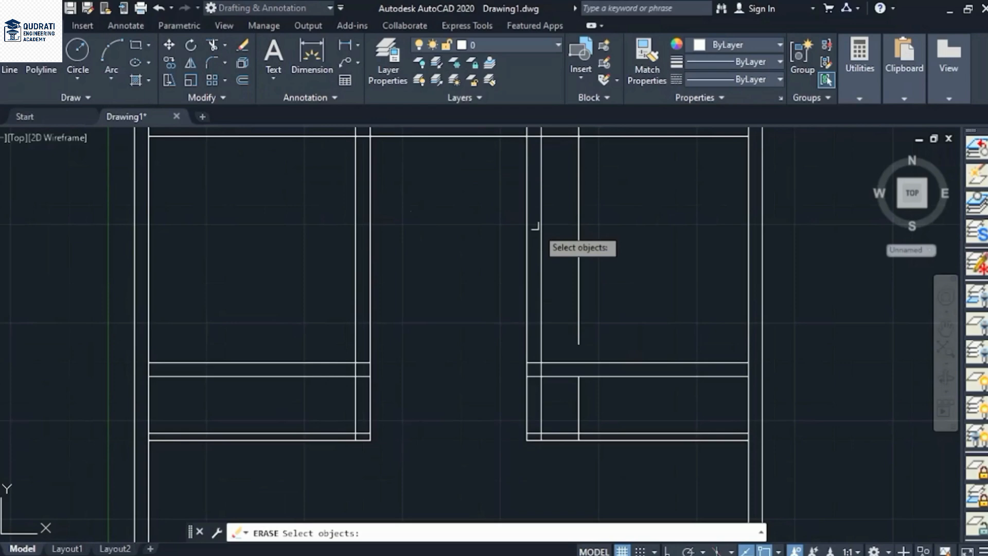
click(578, 252)
key(Return)
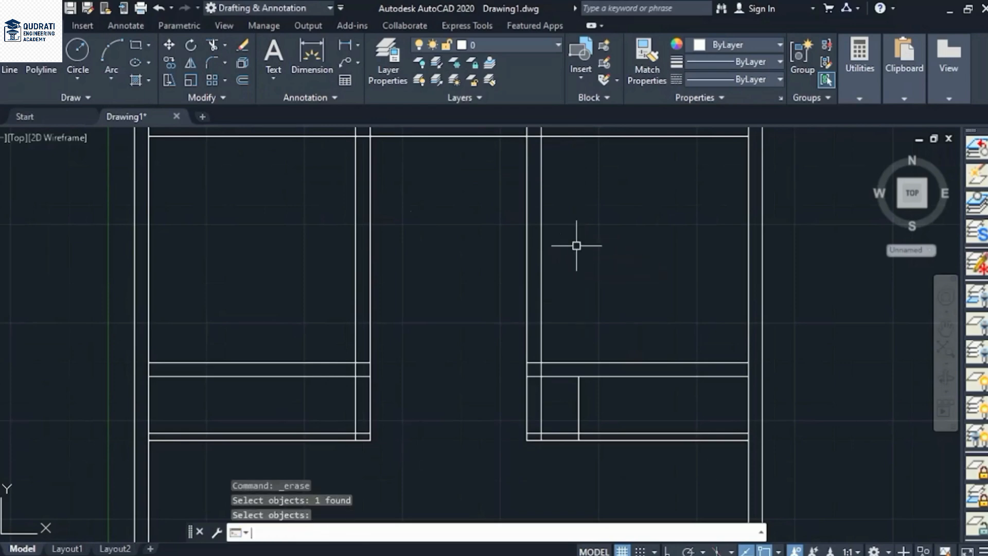
Offset the short vertical partition line in the lower-right strip 9" to the left
text(O)
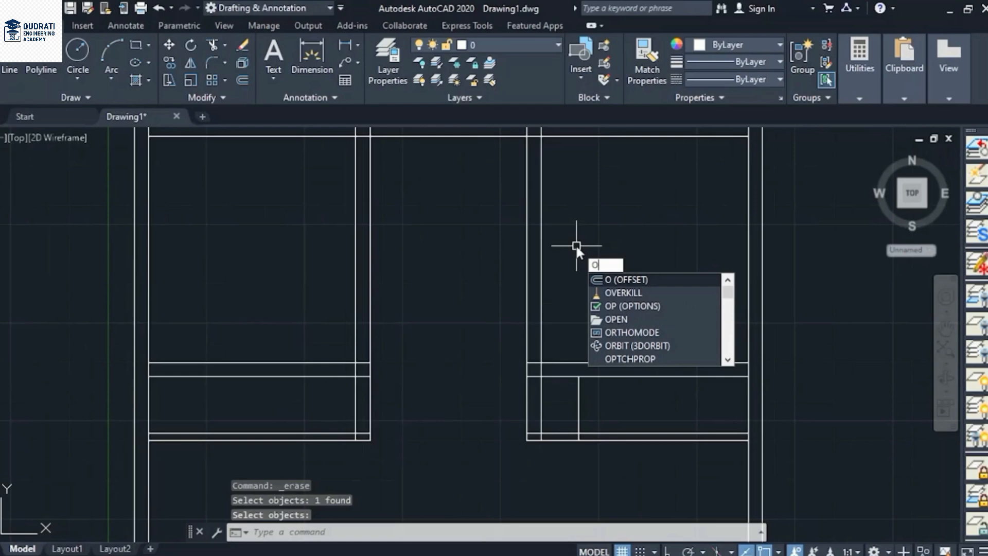
key(Return)
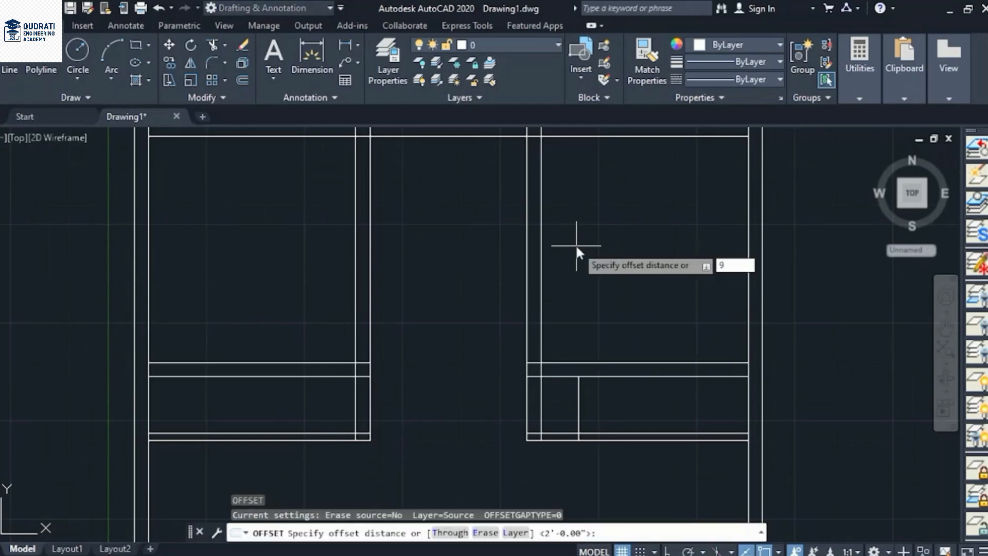
key(Return)
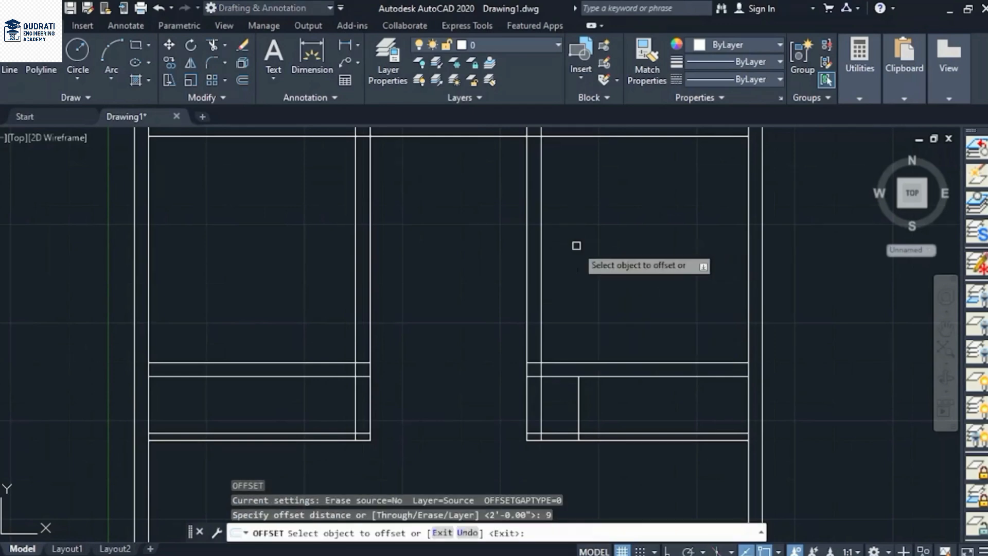
click(579, 403)
click(566, 402)
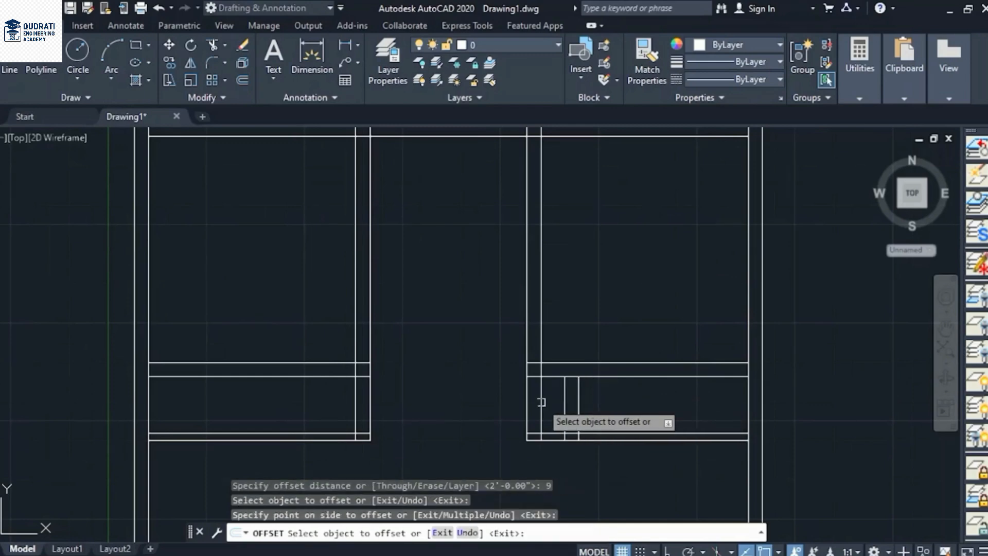
key(Return)
key(Return)
key(Return)
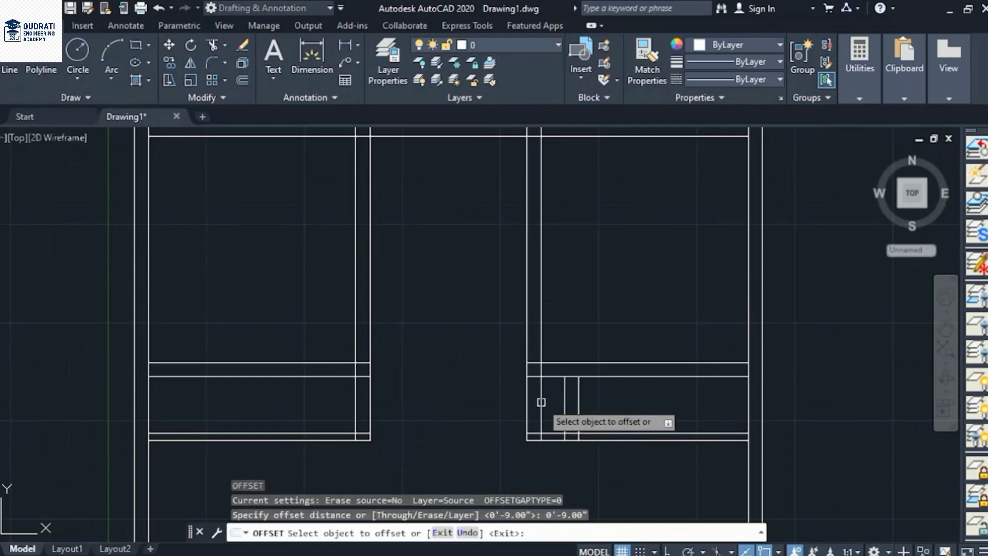
key(Escape)
text(tr)
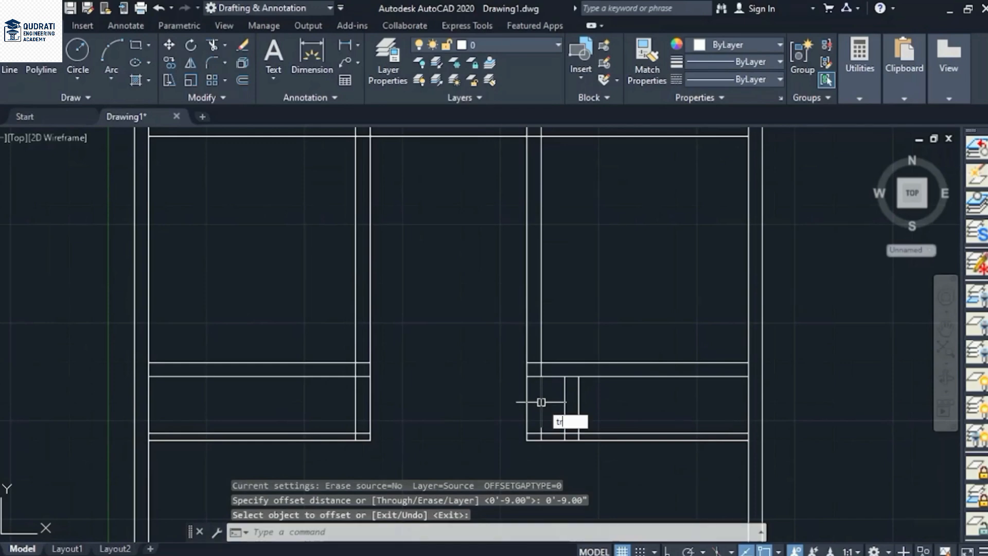
key(Return)
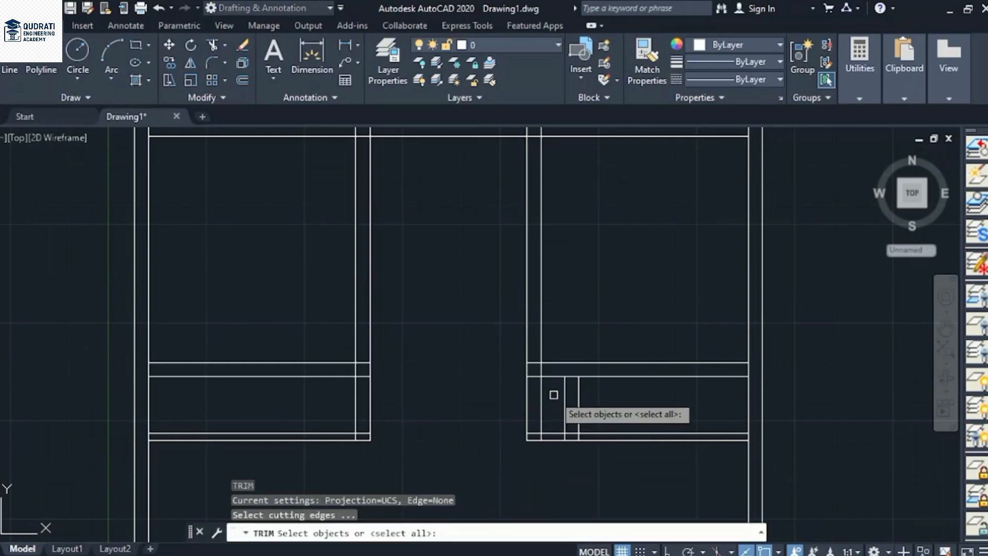
mouse_move(560, 394)
mouse_down()
mouse_move(471, 400)
mouse_move(489, 405)
mouse_up()
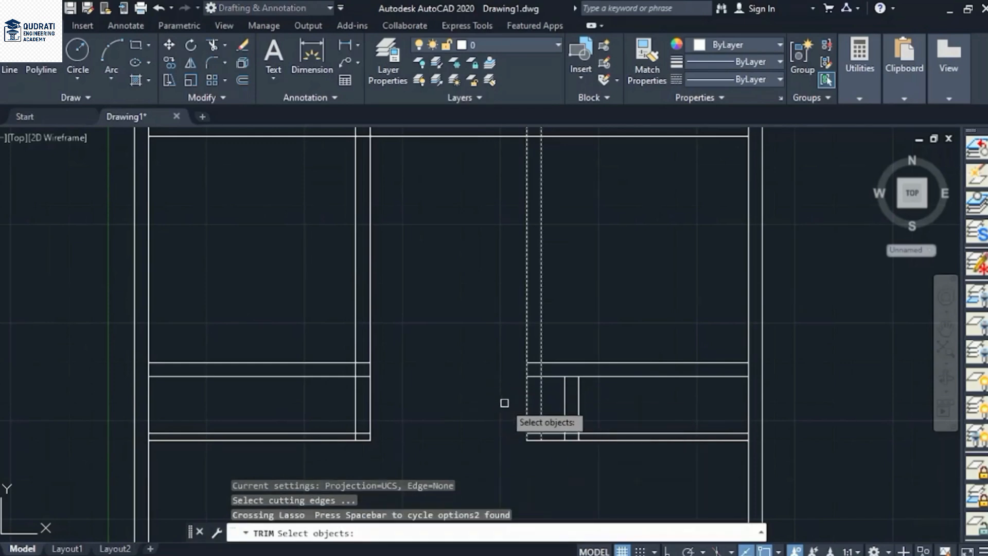
key(Escape)
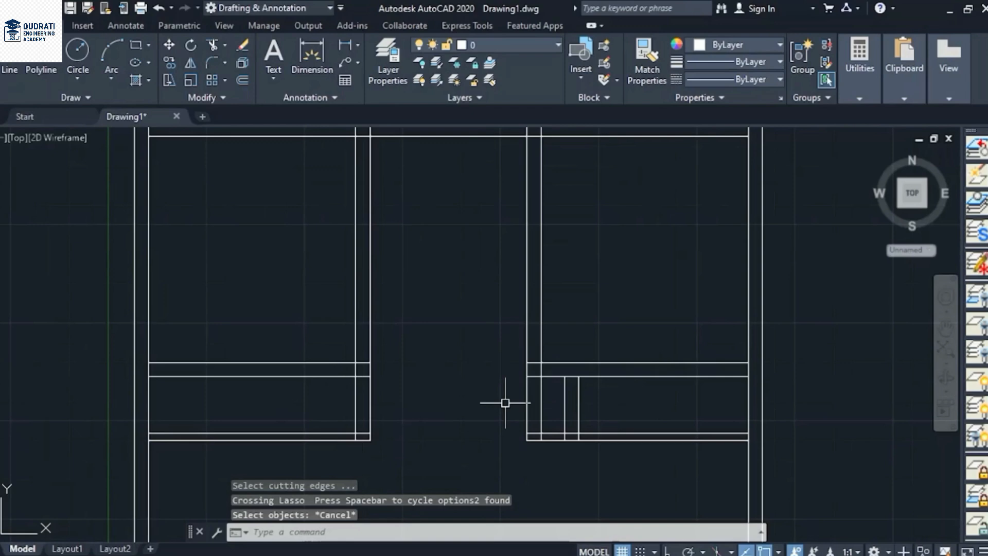
Trim both vertical interior walls between the fourth horizontal wall and the thin lowest wall, on the right and left sides
key(Return)
key(Return)
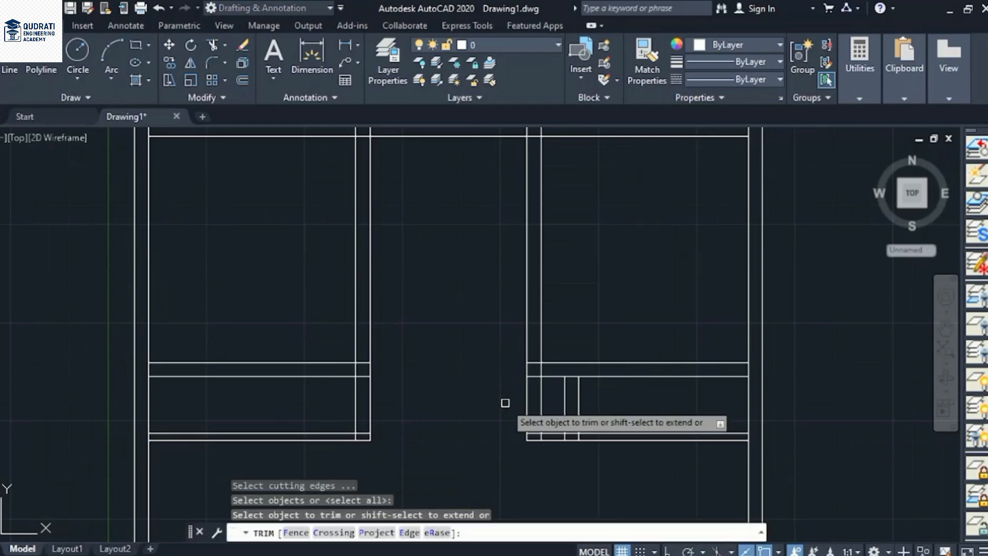
click(549, 406)
click(506, 410)
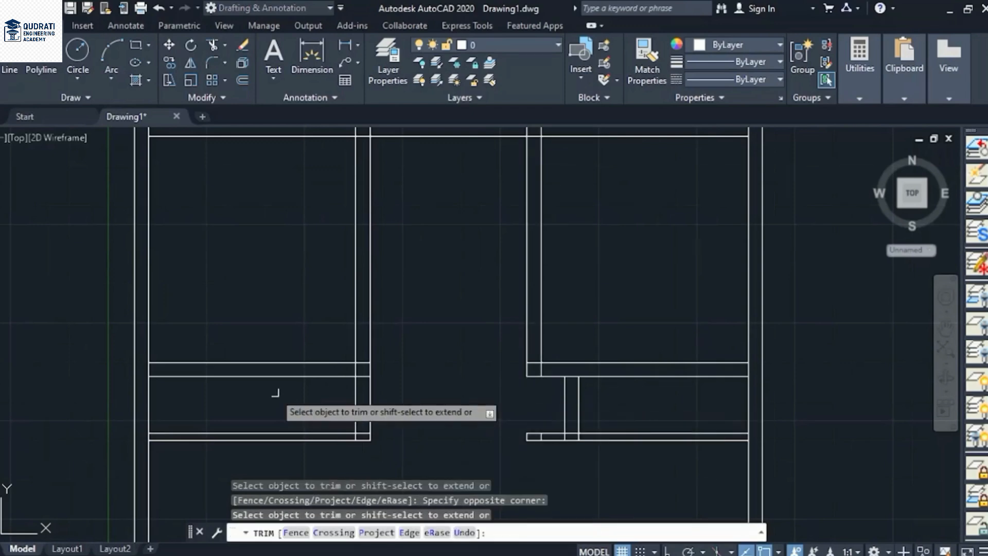
click(381, 396)
click(329, 406)
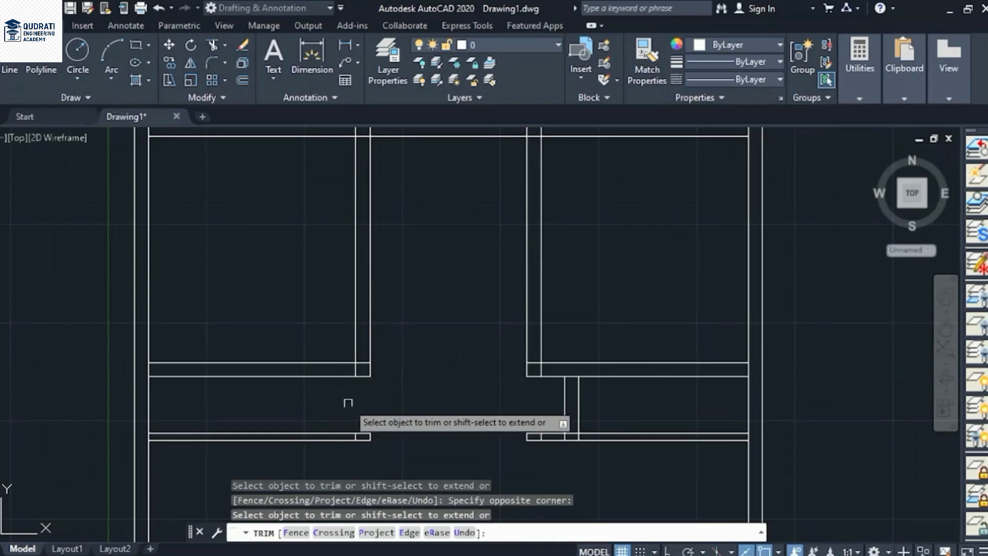
Trim the thin wall's lines between the right partition and the small end rectangle, and trim its end segments on the left side
middle_drag(452, 422, 422, 331)
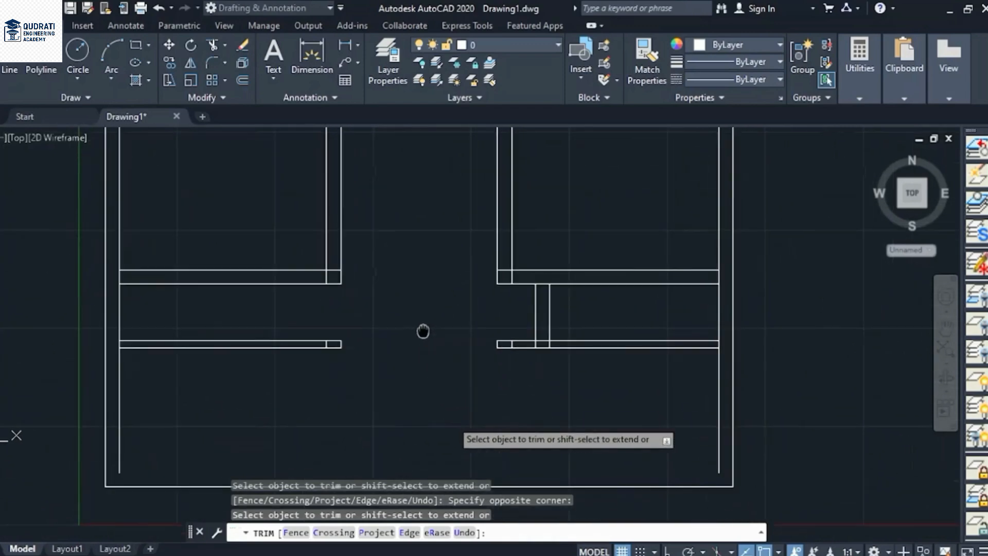
click(503, 317)
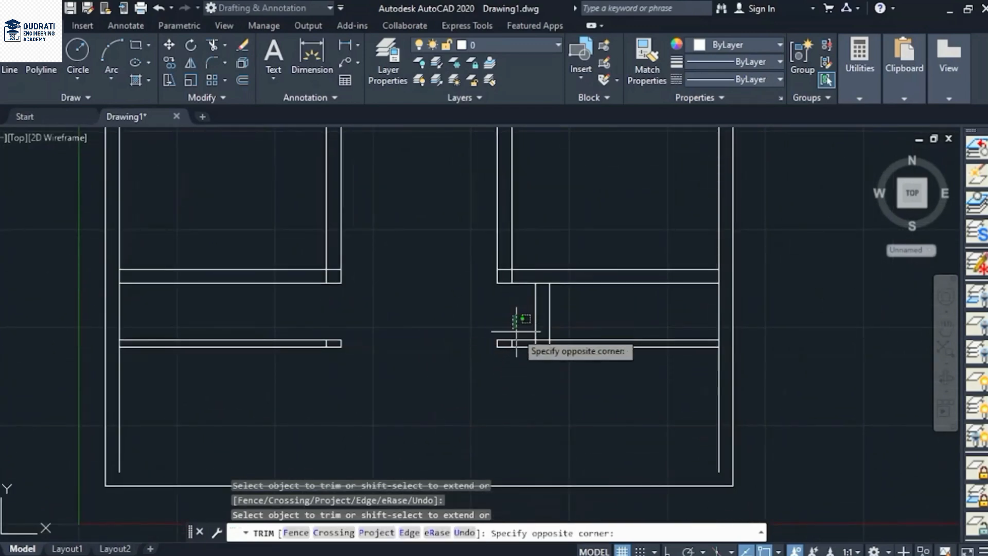
click(514, 370)
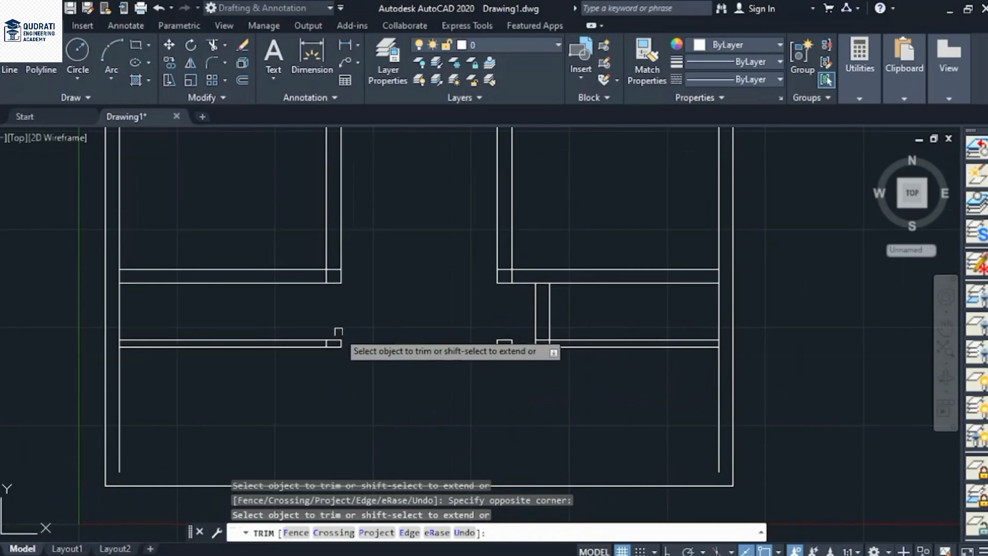
drag(338, 331, 337, 361)
click(344, 357)
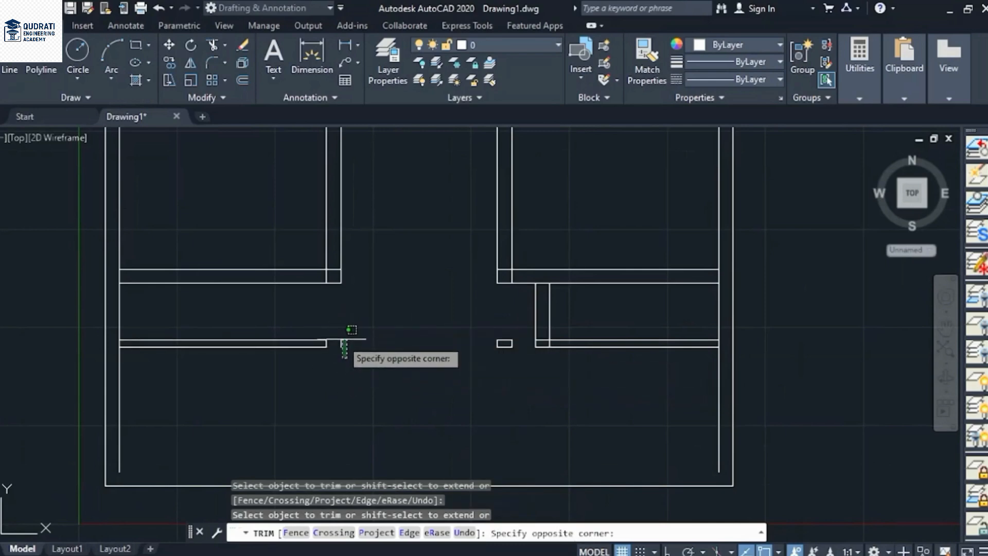
click(336, 331)
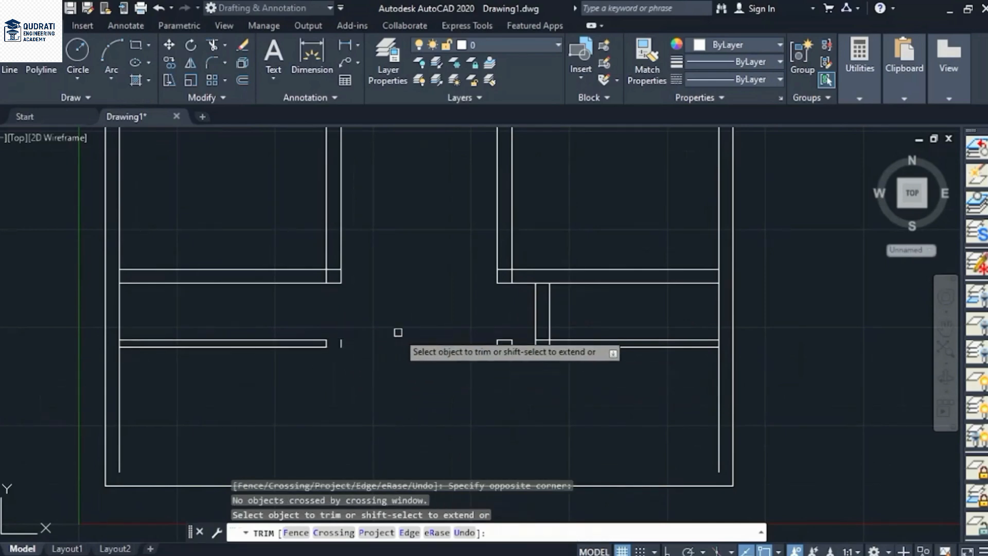
key(Escape)
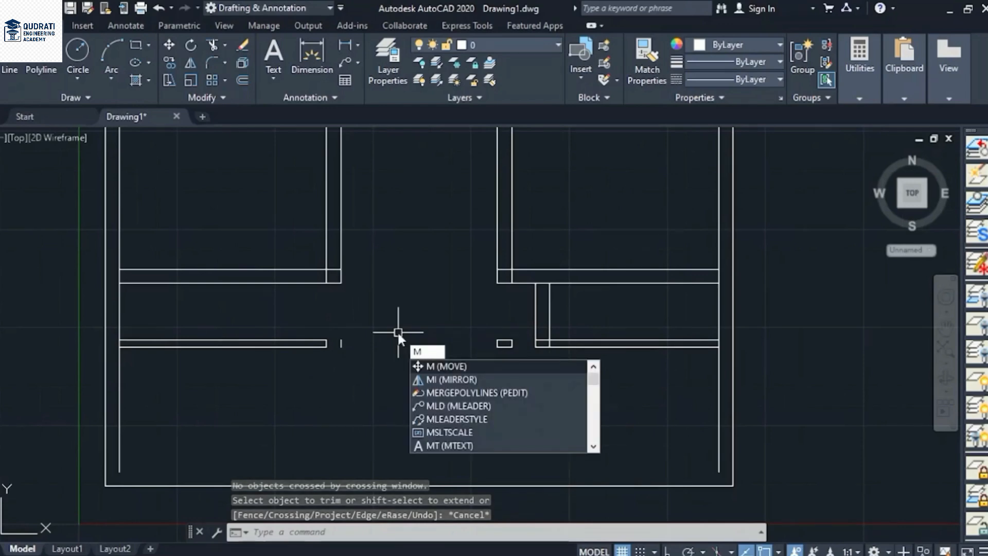
Mirror the two right partition lines to the left side about a vertical axis through the bottom outer wall's midpoint, keeping the originals
text(i)
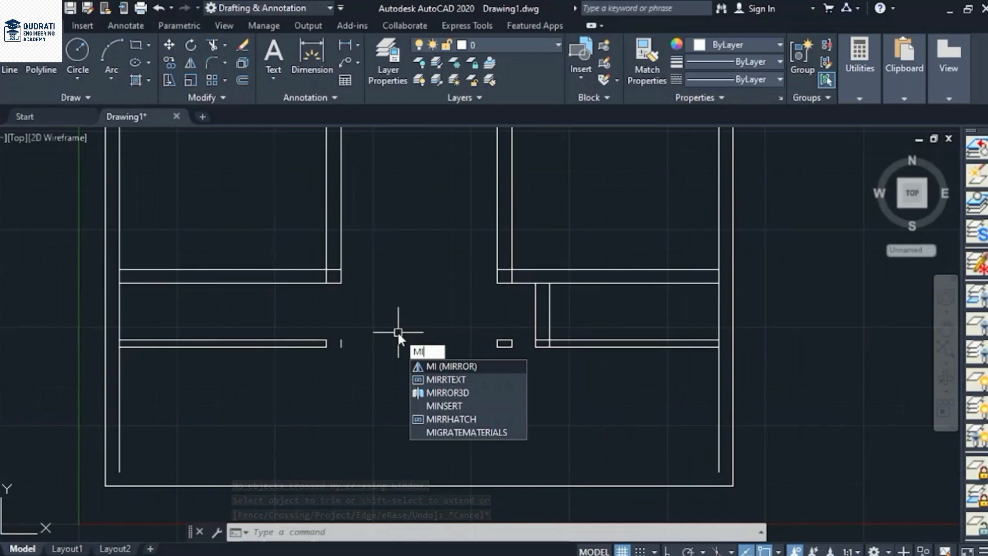
key(Return)
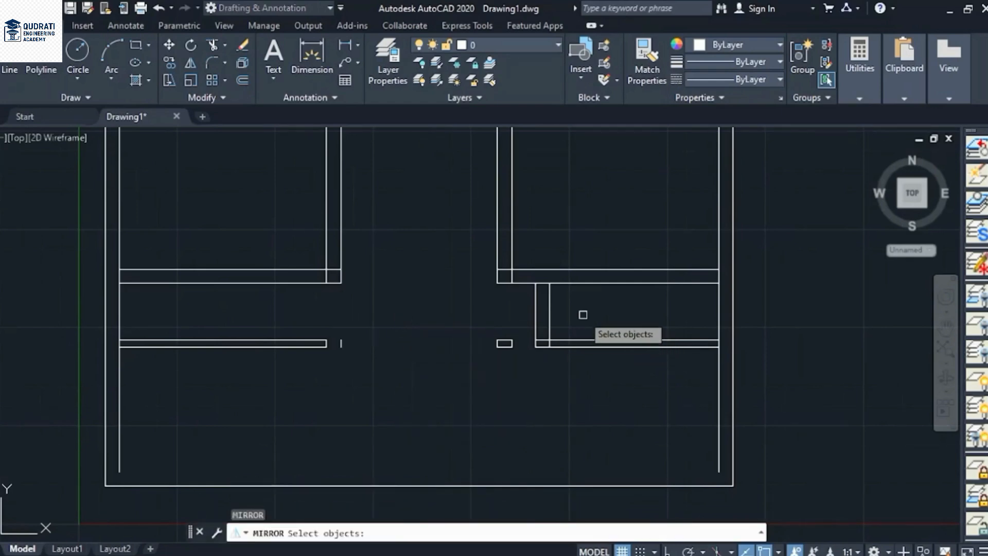
drag(565, 307, 481, 317)
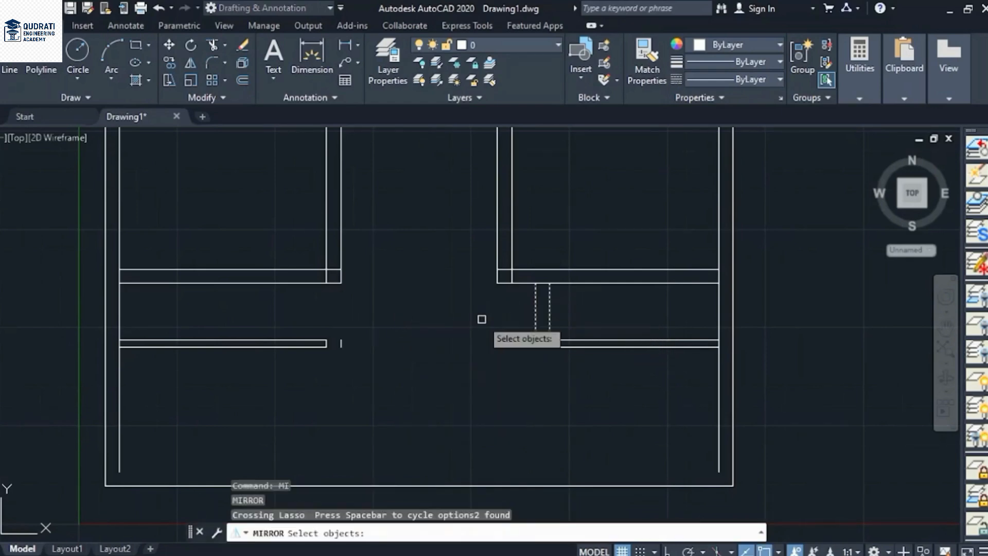
key(Return)
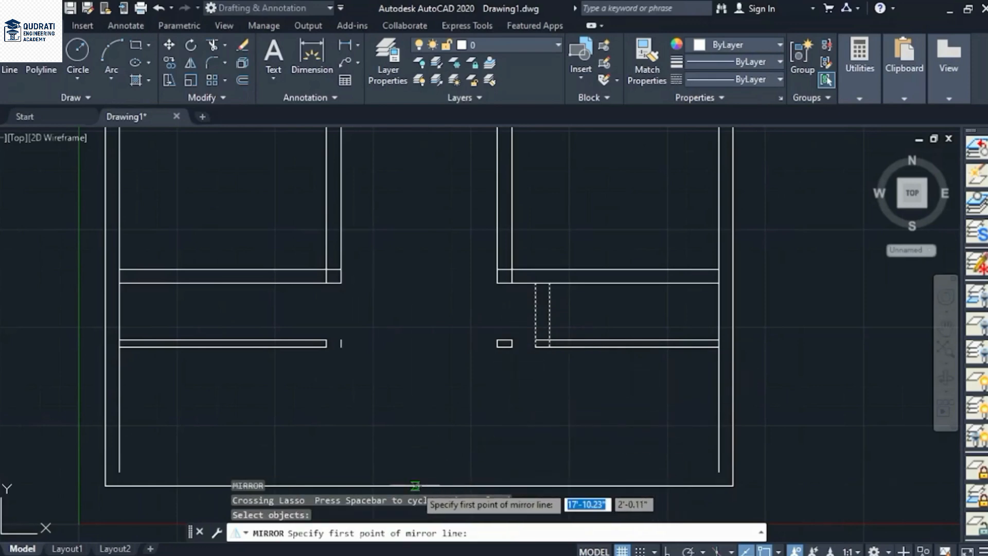
click(420, 485)
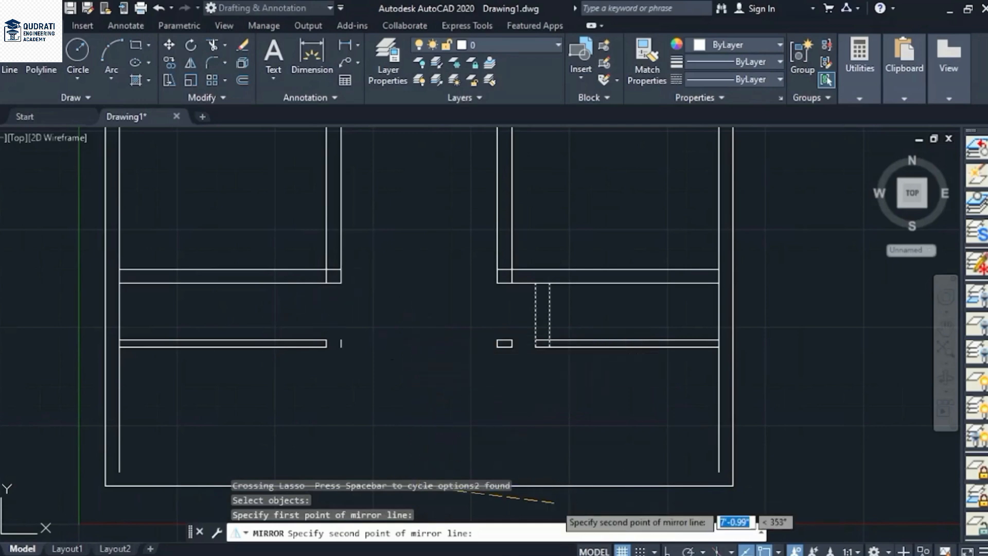
click(670, 551)
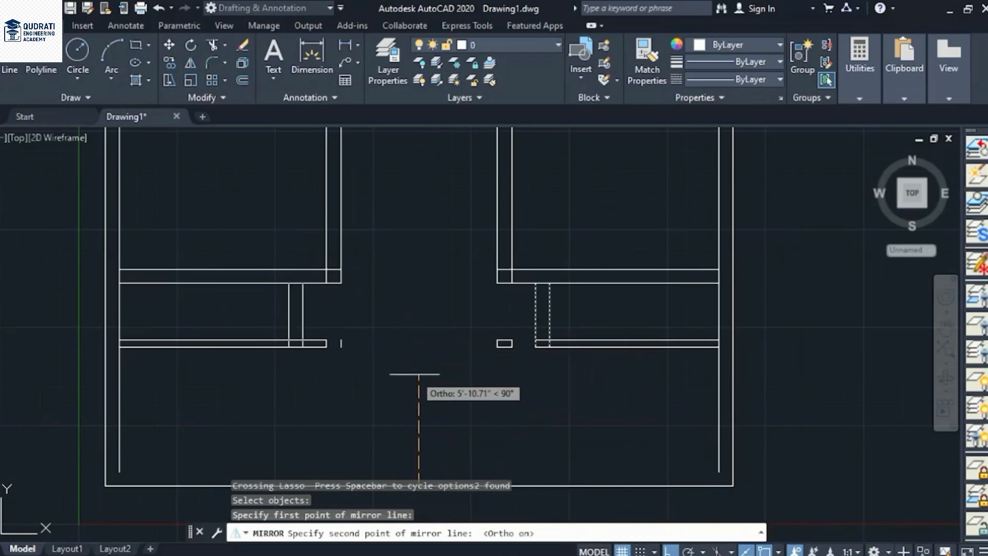
click(412, 367)
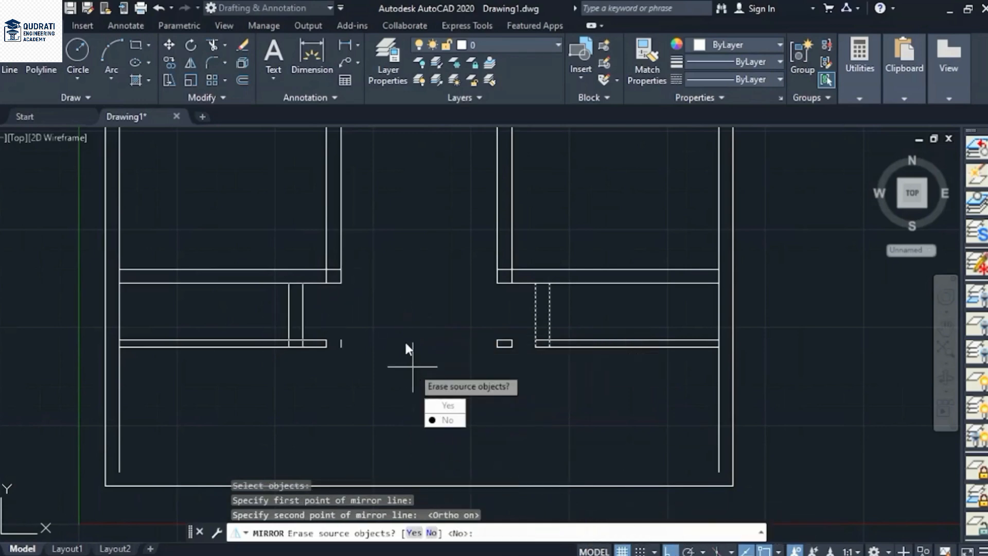
click(447, 421)
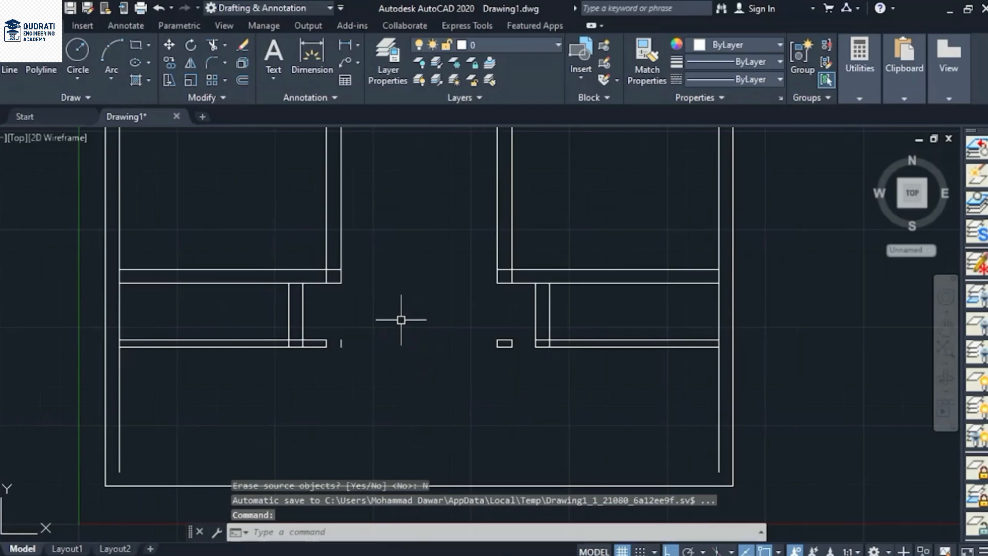
Offset the centre-facing line of each small partition 4.5" into its own wall, on the left and right sides
text(o)
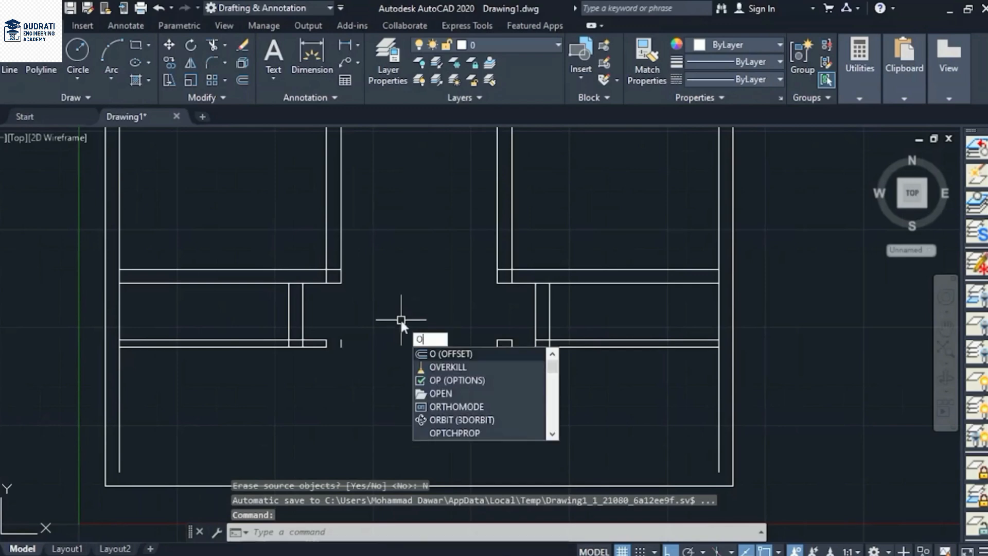
key(Return)
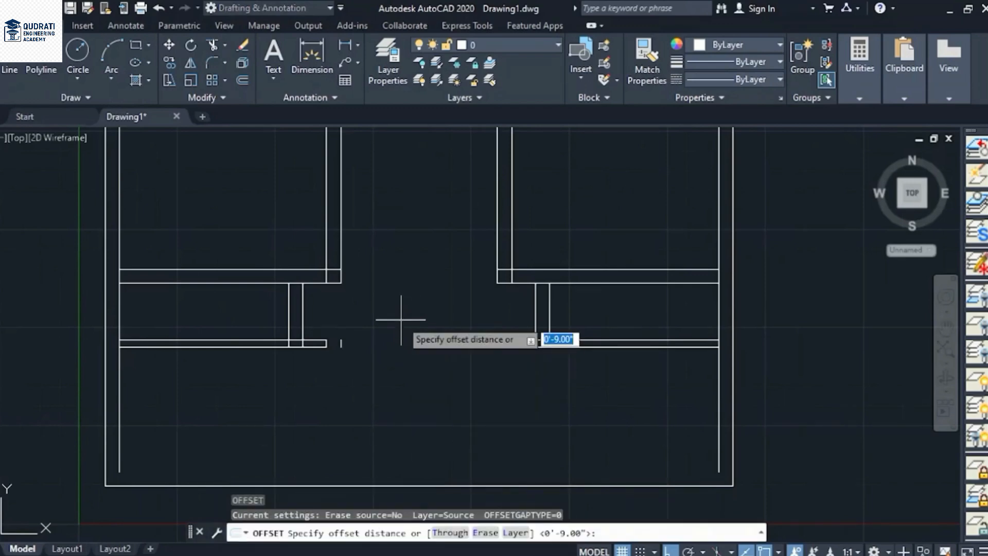
text(4.5)
key(Return)
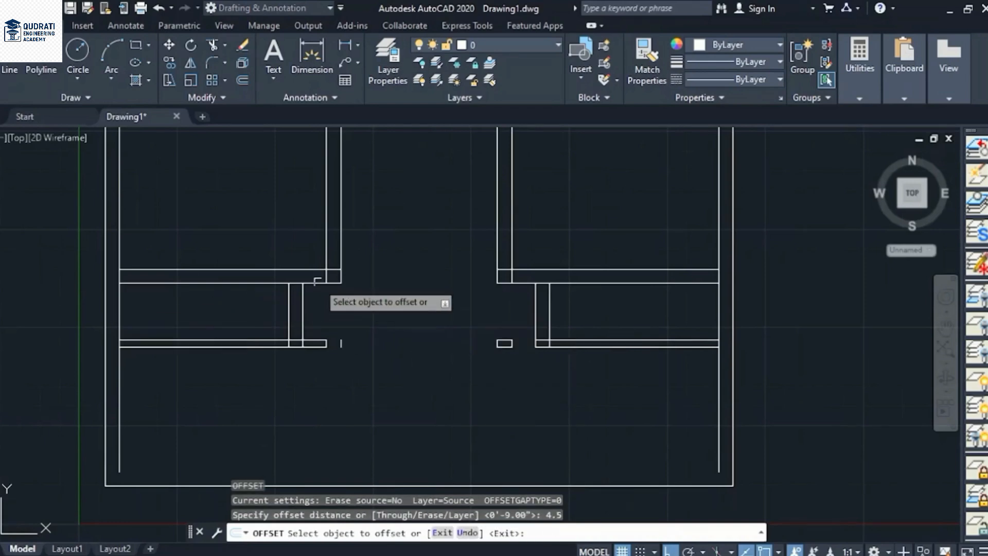
click(303, 309)
click(295, 316)
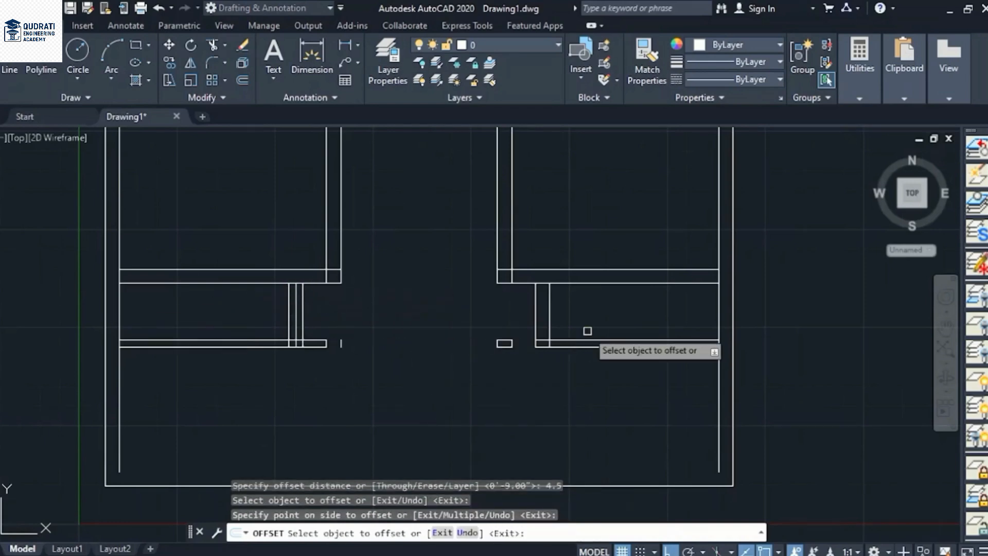
click(535, 307)
click(546, 308)
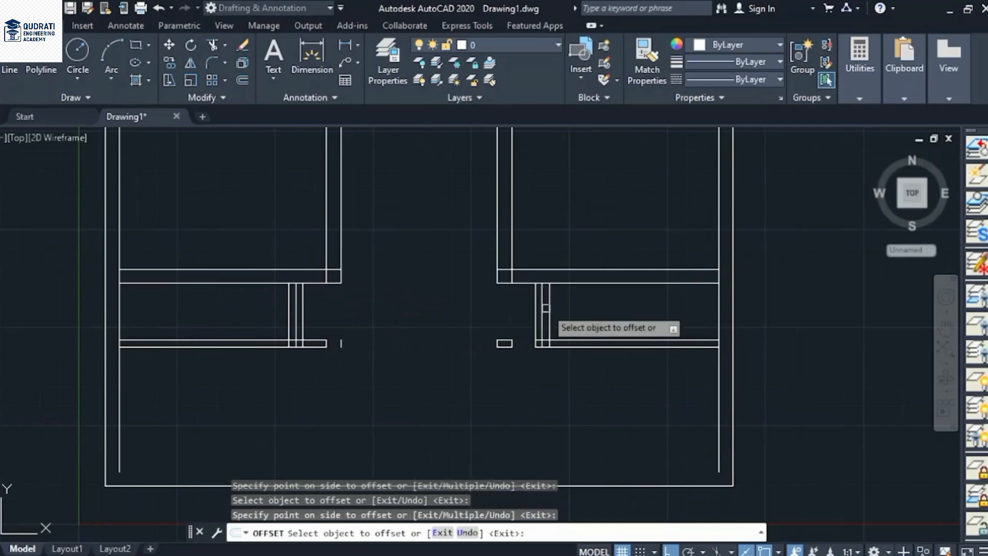
Erase the centre-facing line of each small partition, the small rectangle on the right, and the short leftover line on the left
click(243, 45)
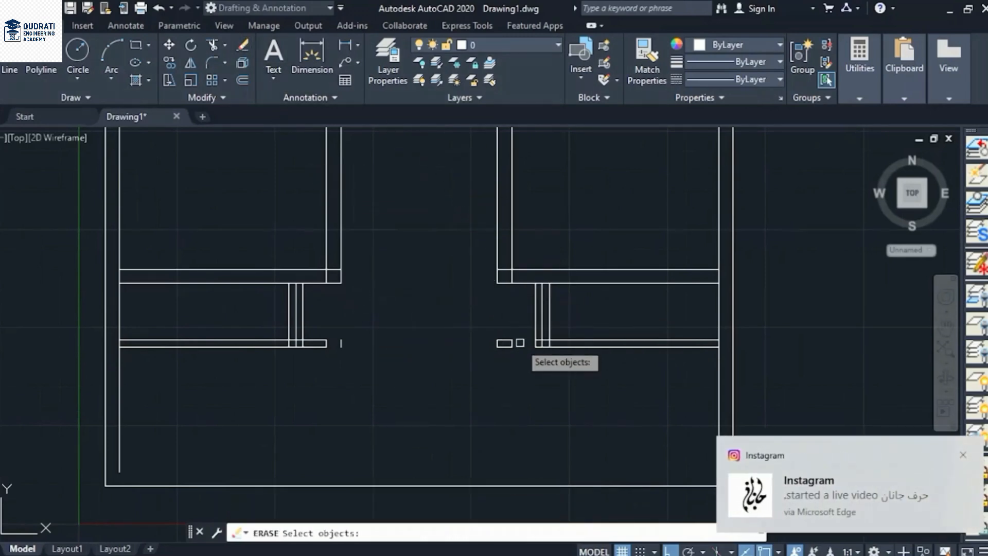
key(Escape)
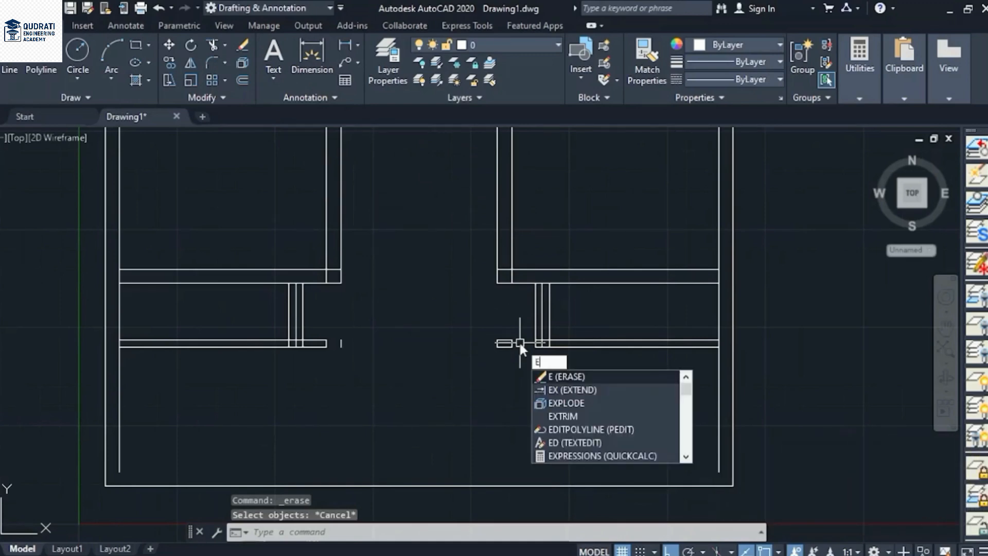
key(Return)
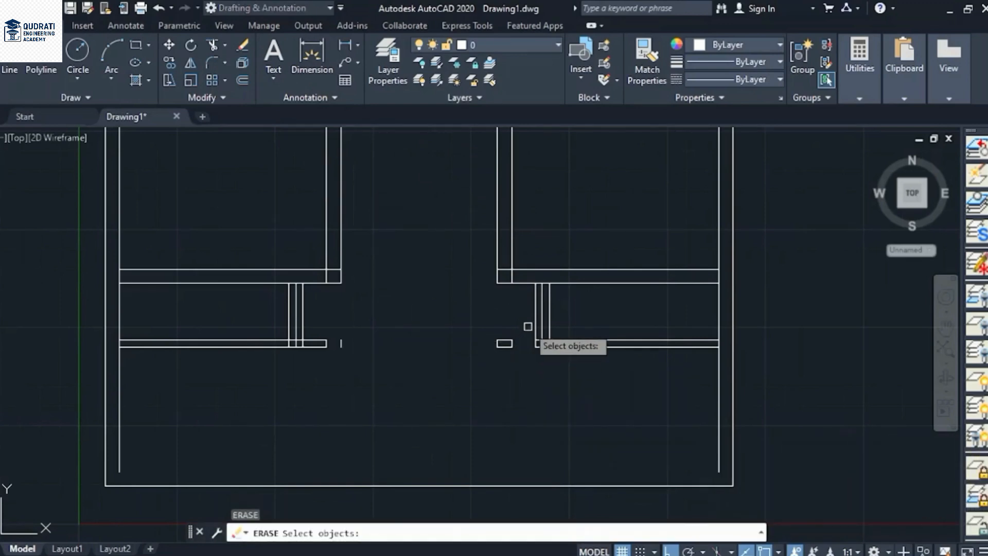
click(535, 322)
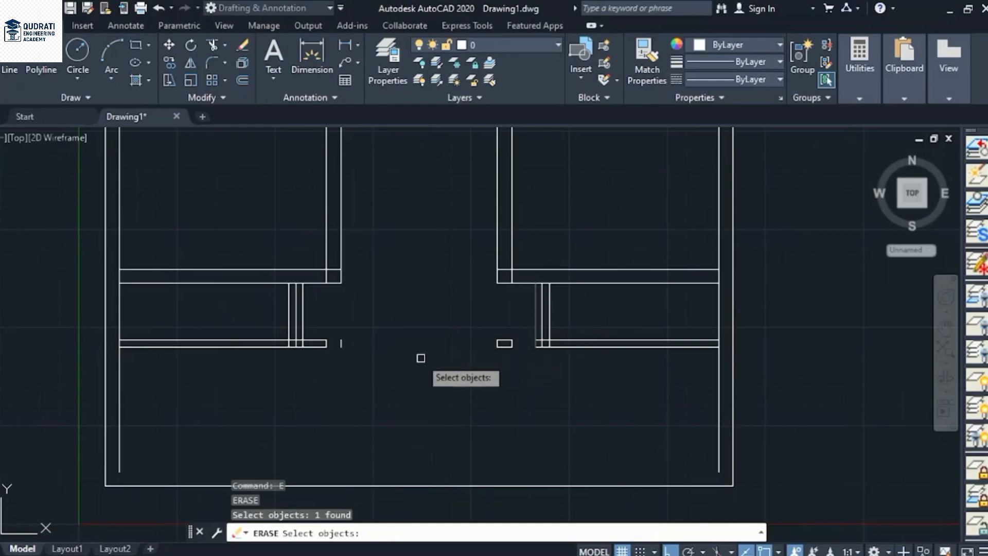
click(303, 319)
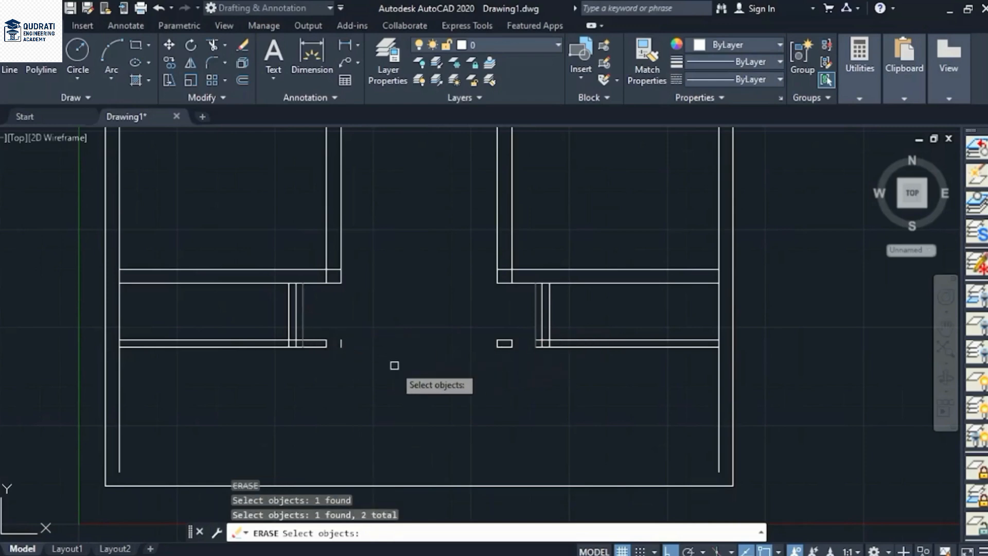
mouse_move(487, 330)
mouse_down()
mouse_move(520, 360)
mouse_move(392, 406)
mouse_move(332, 335)
mouse_up()
click(339, 339)
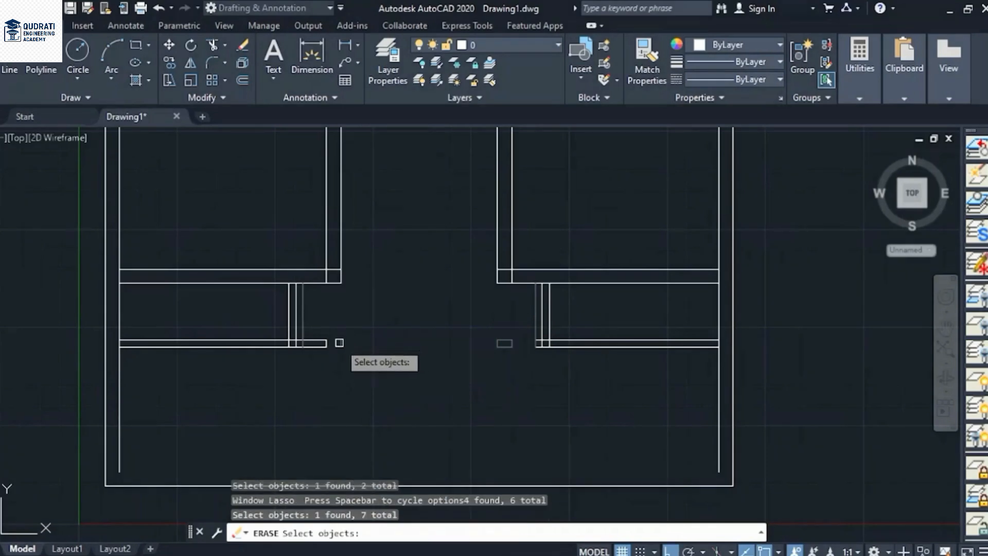
key(Return)
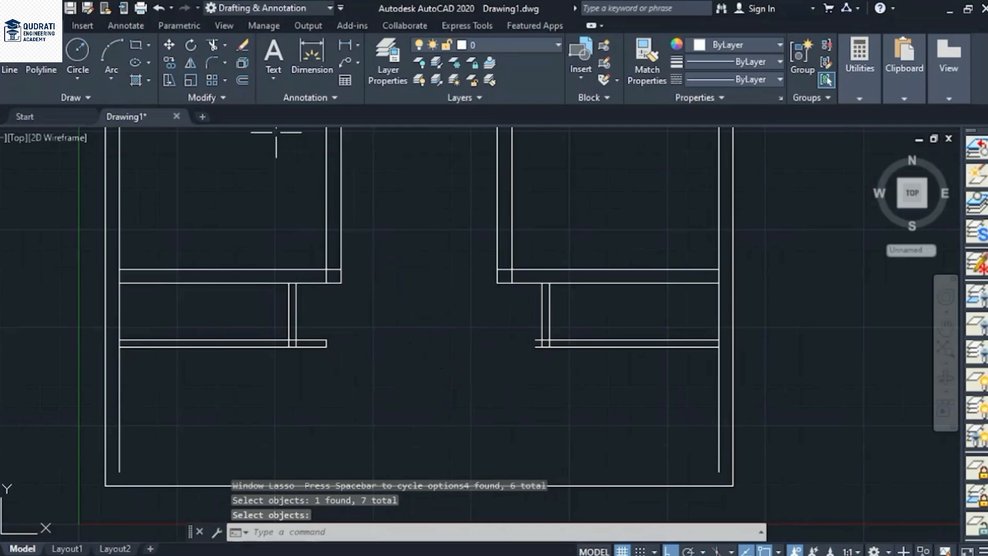
Trim the thin lowest wall's line ends that project past the small partitions toward the centre, on the left and right sides
click(213, 46)
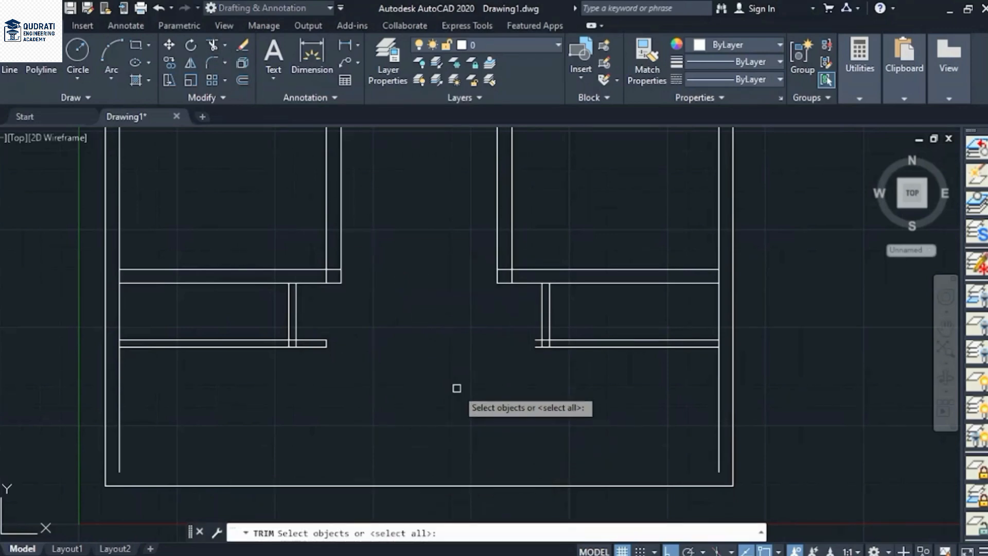
key(Return)
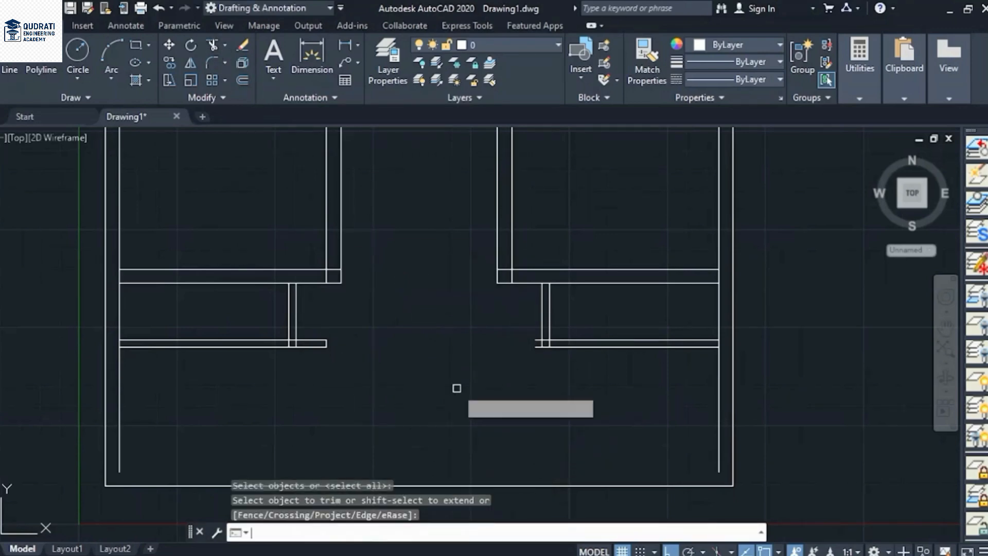
click(321, 342)
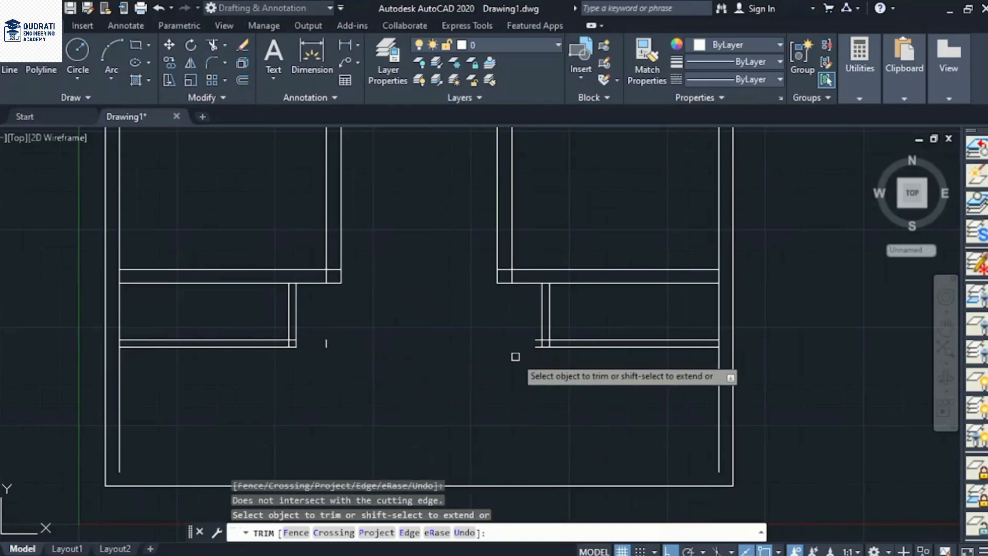
click(537, 340)
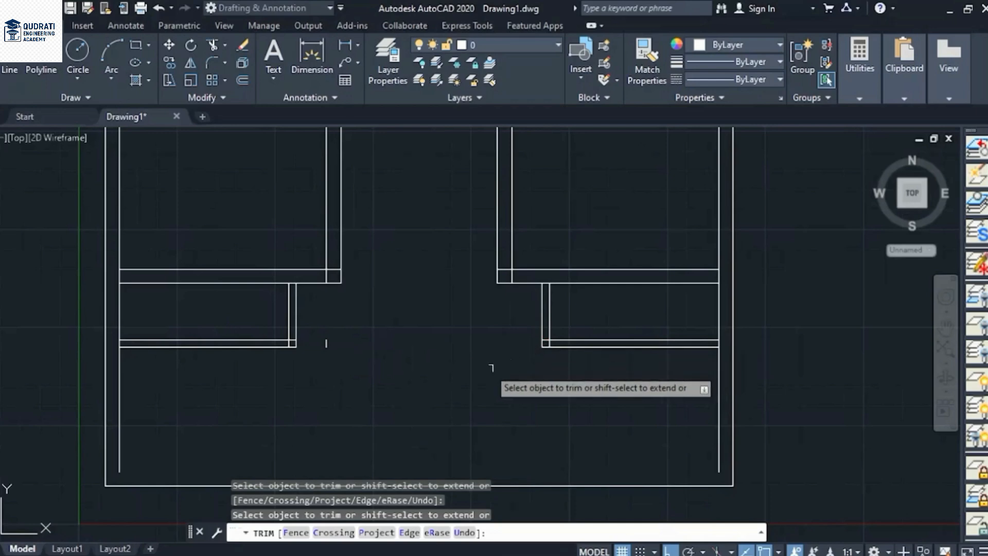
key(Return)
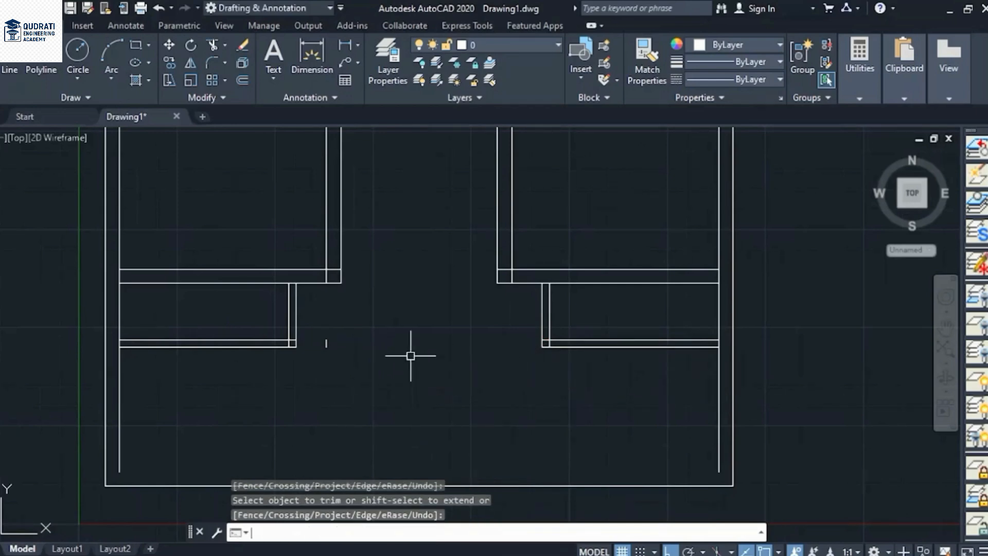
Erase the short leftover vertical line beside the left small partition
click(242, 45)
drag(319, 304, 338, 350)
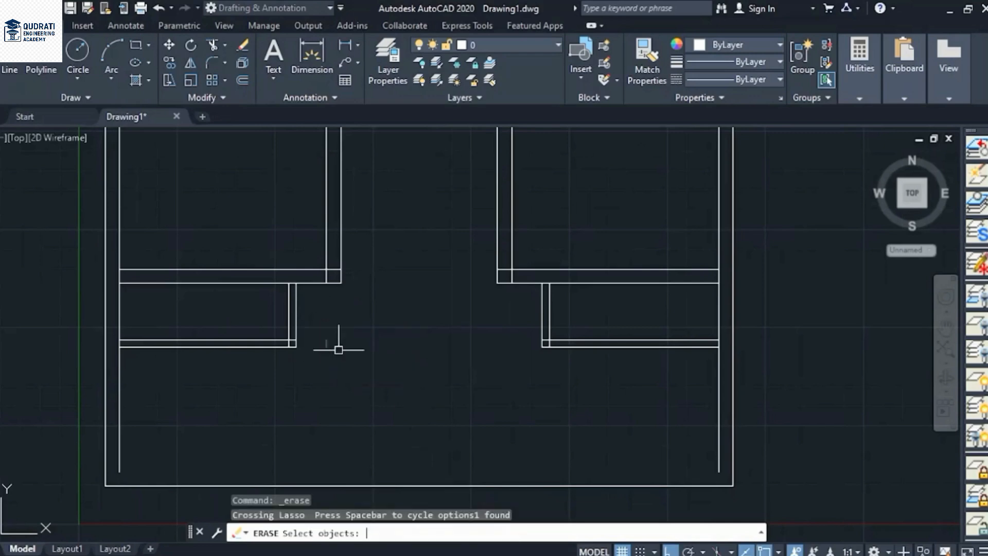
key(Return)
Draw a vertical line from the lower end of the left interior wall's room-side line down to the bottom outer wall
scroll(386, 385, down, 1)
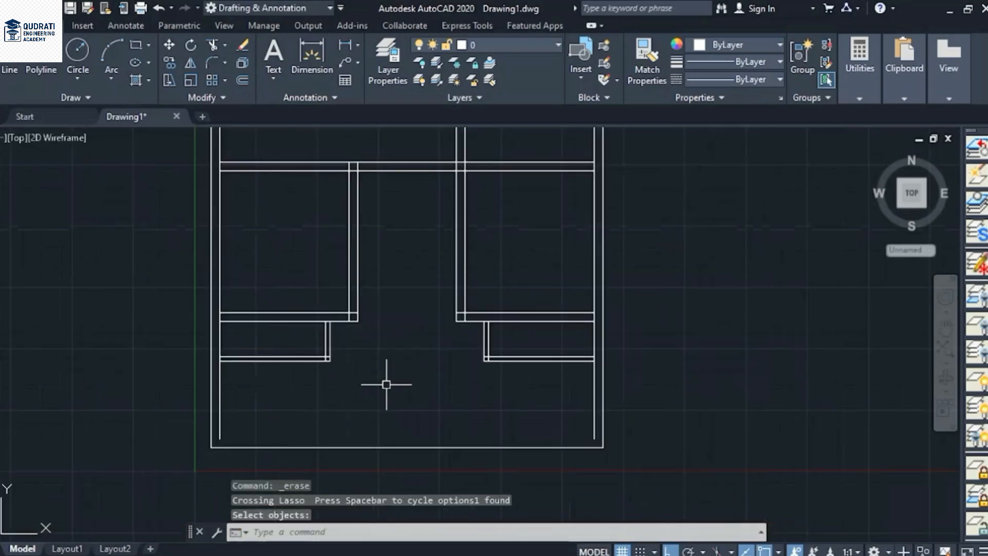
middle_drag(387, 382, 387, 402)
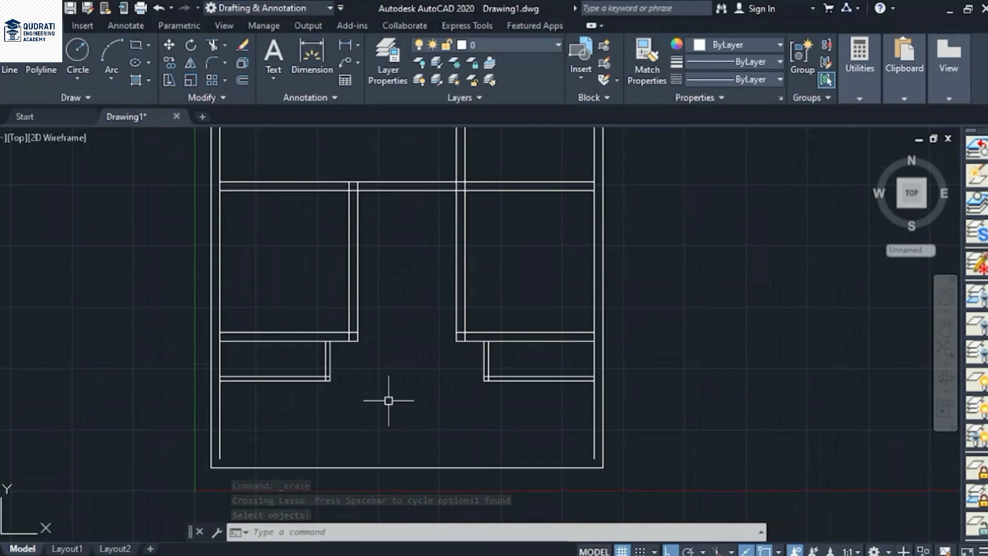
text(LINE)
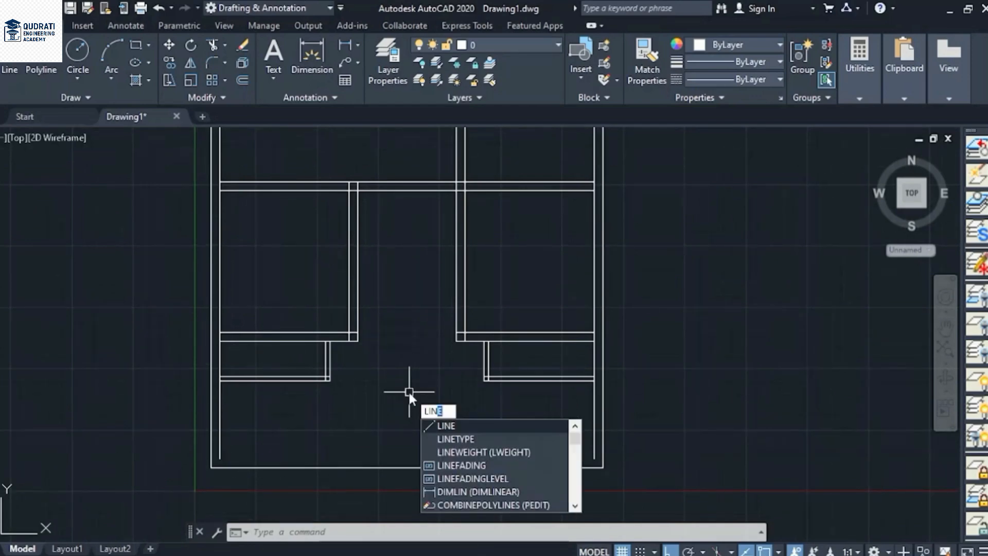
key(Return)
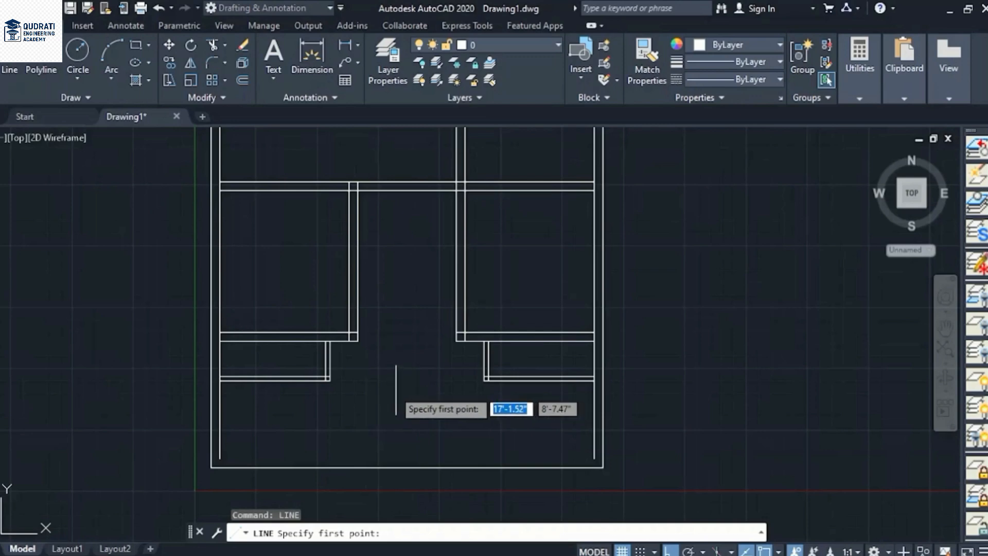
click(349, 340)
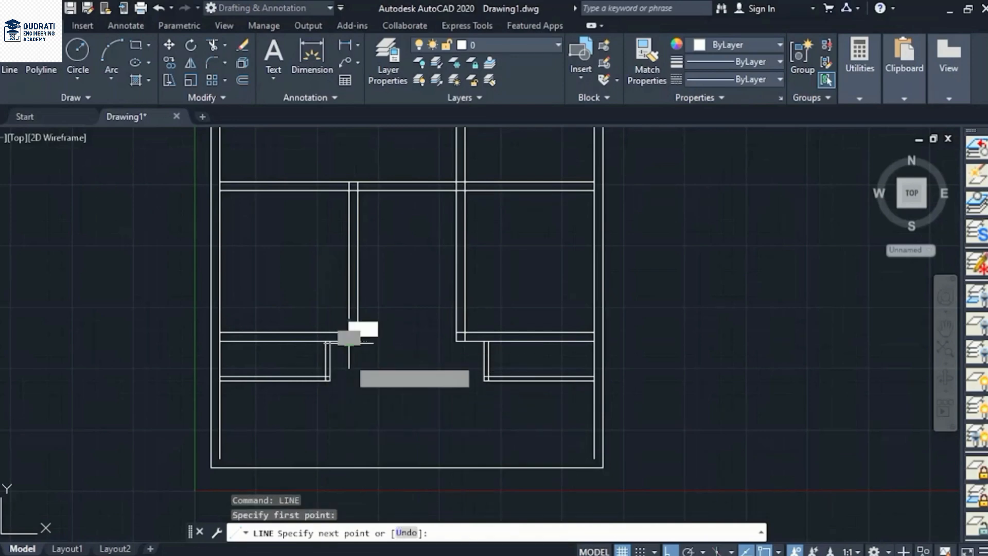
click(348, 468)
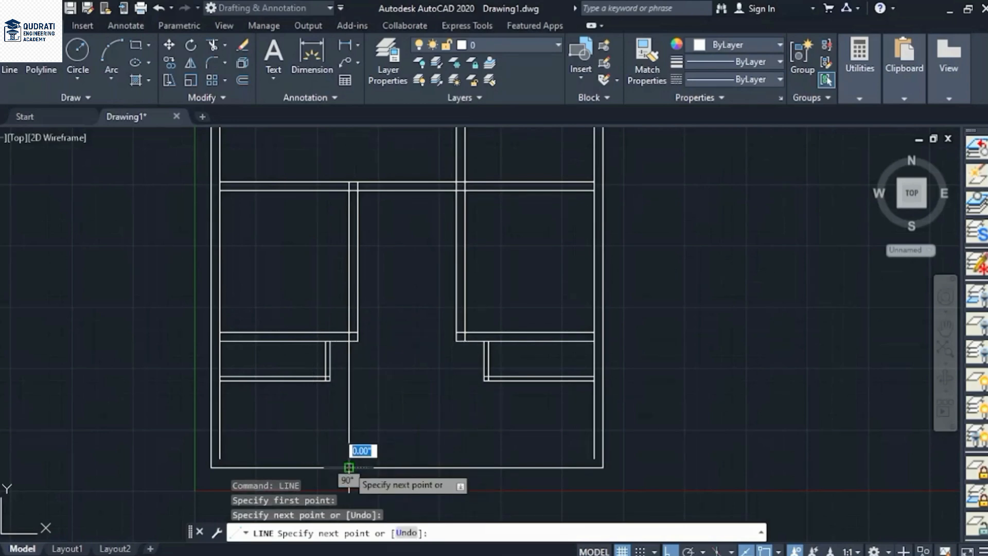
key(Escape)
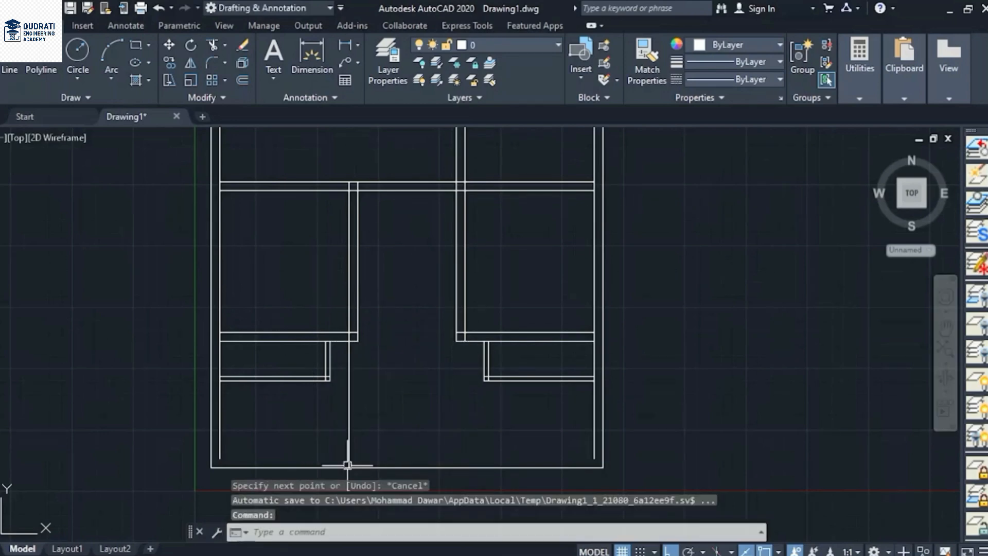
Draw a vertical line from the lower end of the right interior wall's room-side line down to the bottom outer wall
key(Return)
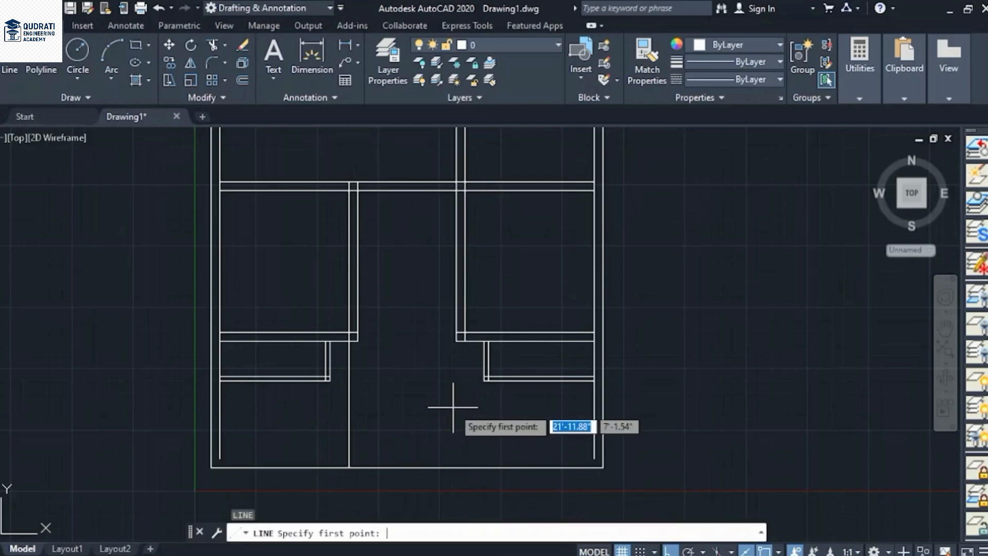
click(465, 341)
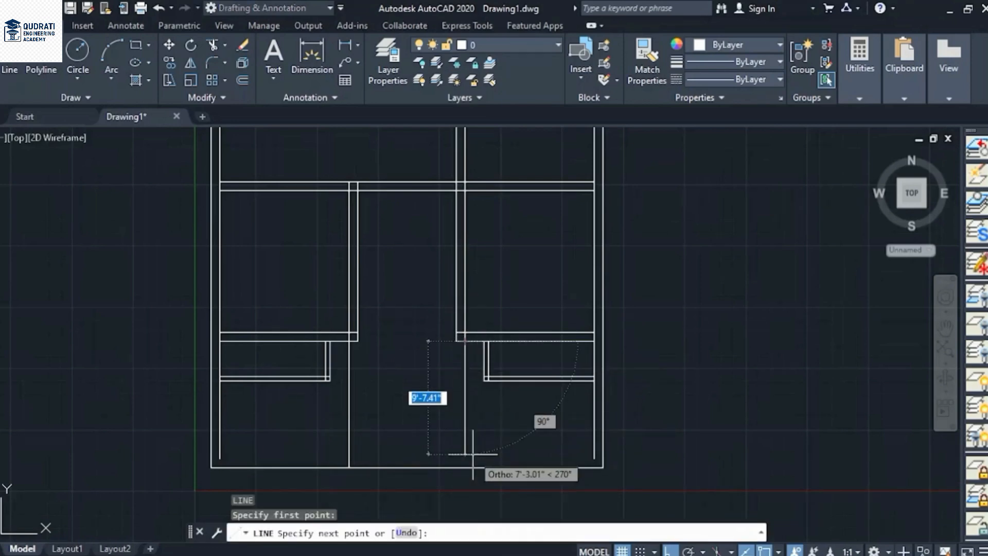
click(464, 467)
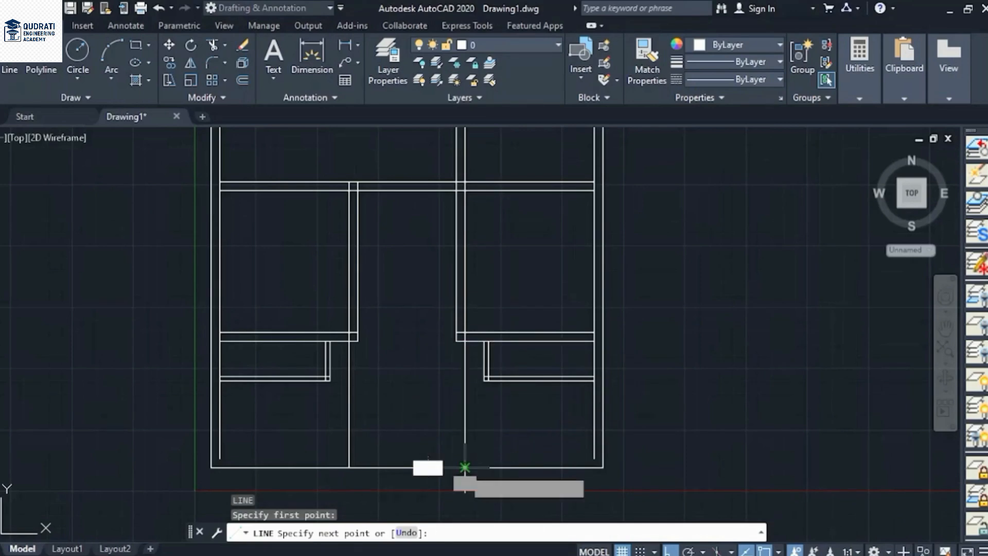
key(Escape)
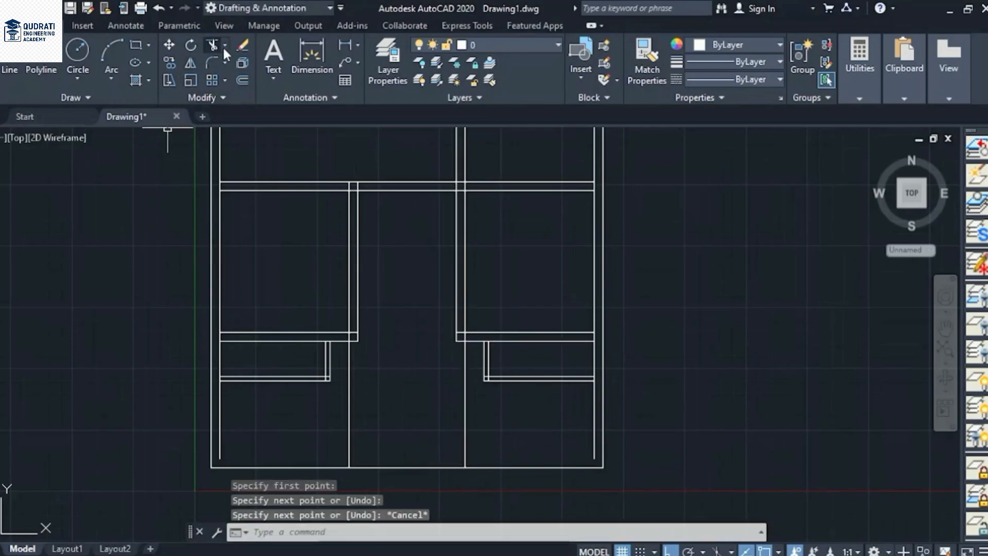
click(240, 47)
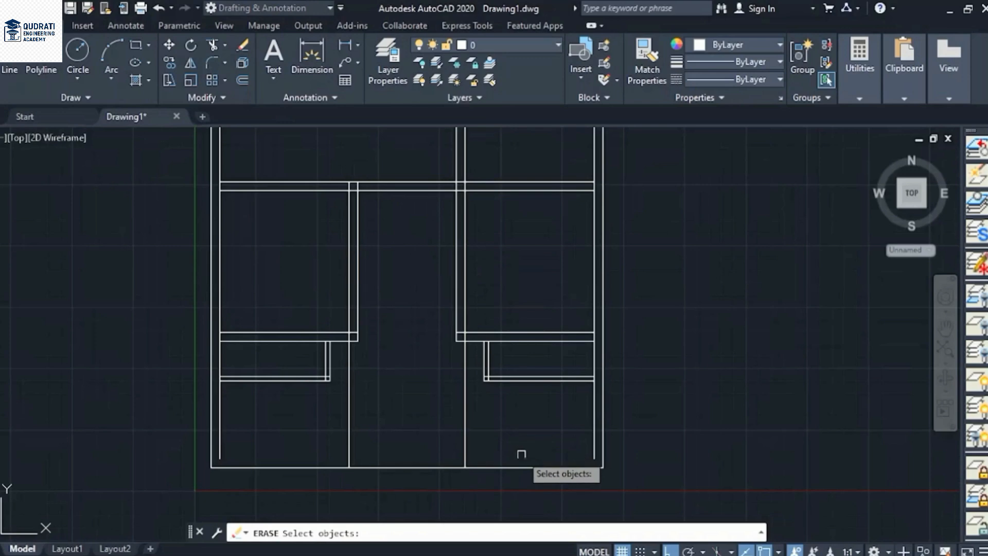
key(Return)
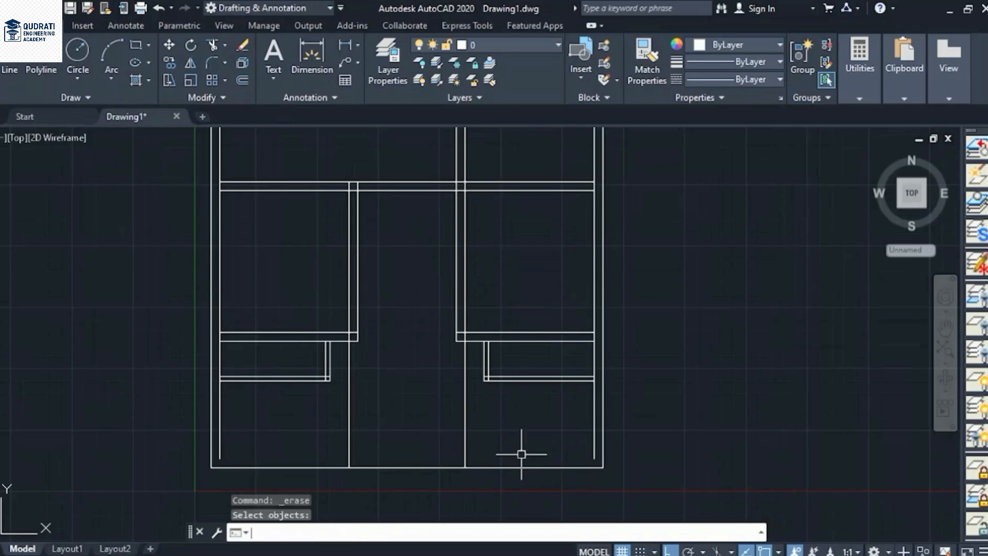
key(Return)
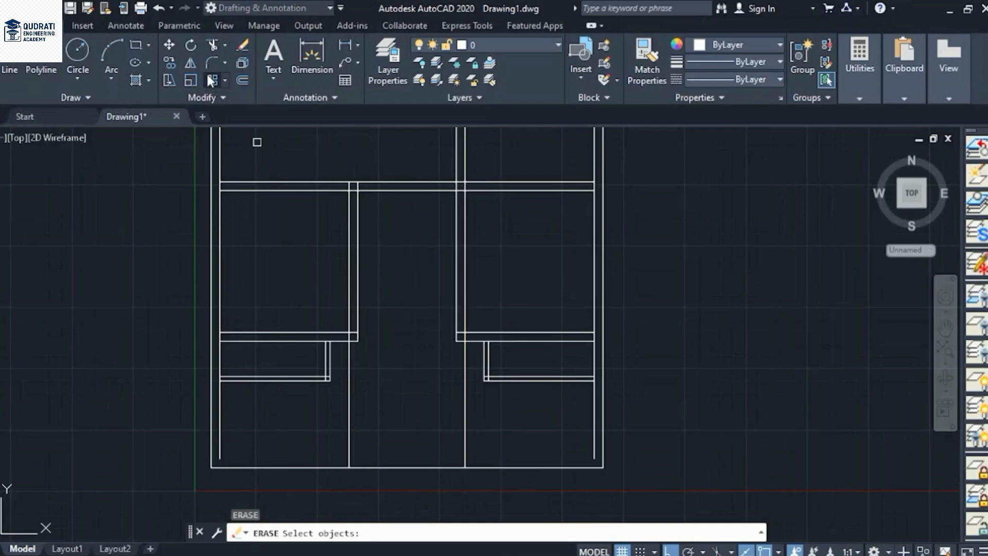
Trim the bottom outer wall outside the two new vertical lines, and the side walls' inner lines below the thin lowest wall
click(212, 47)
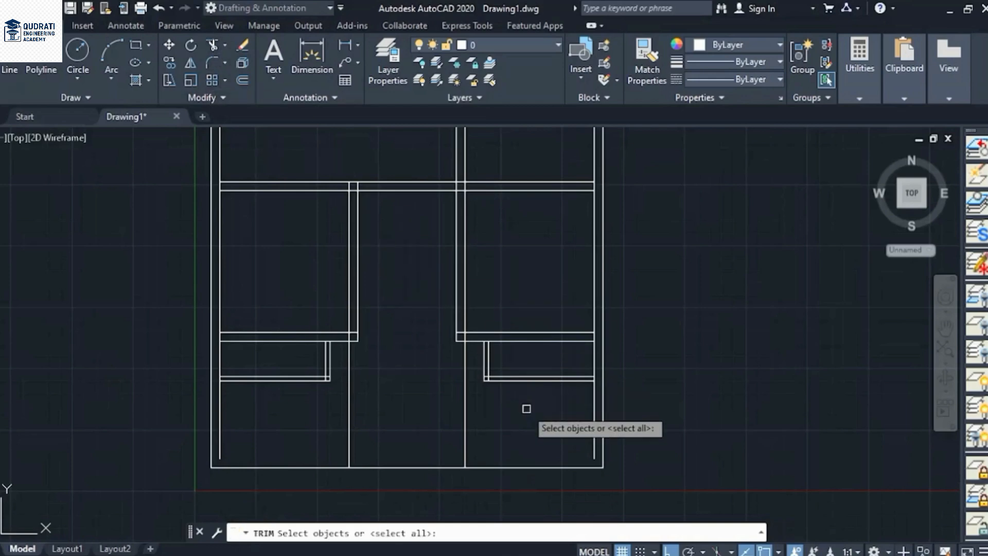
key(Return)
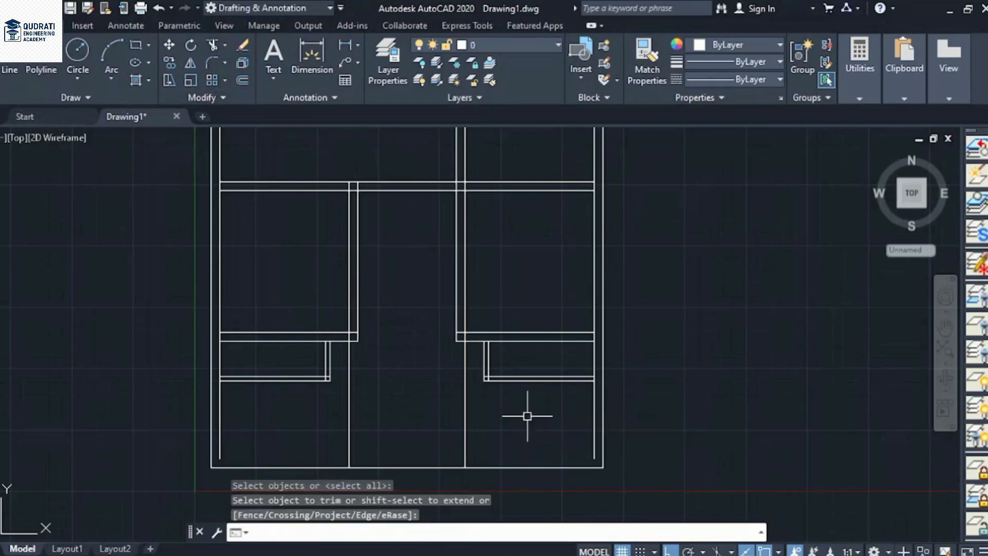
key(Return)
key(Return)
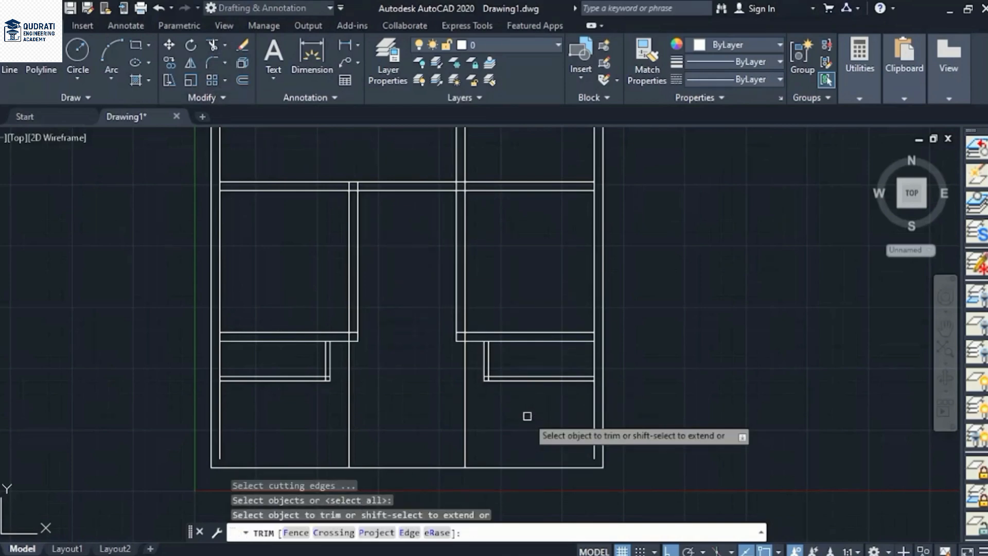
click(534, 467)
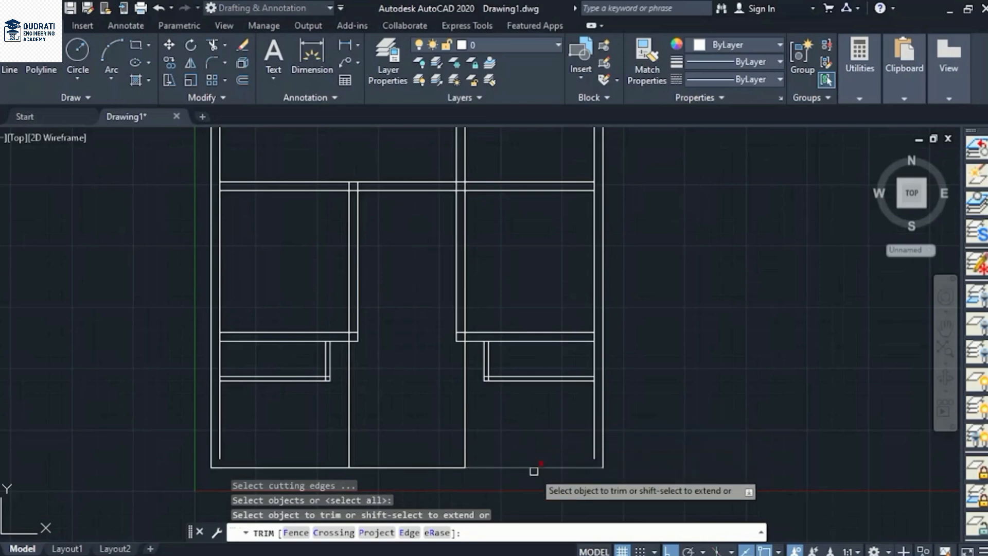
click(280, 466)
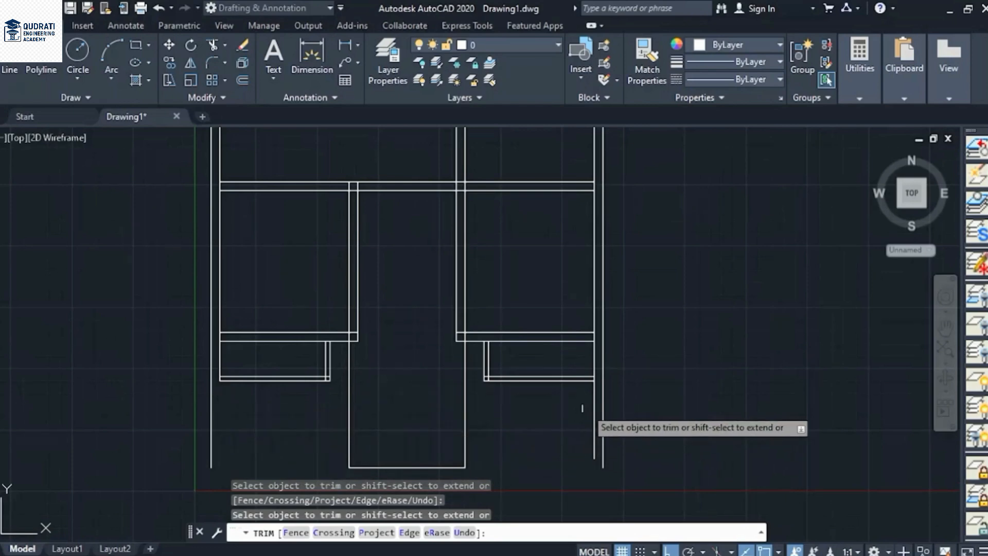
click(591, 405)
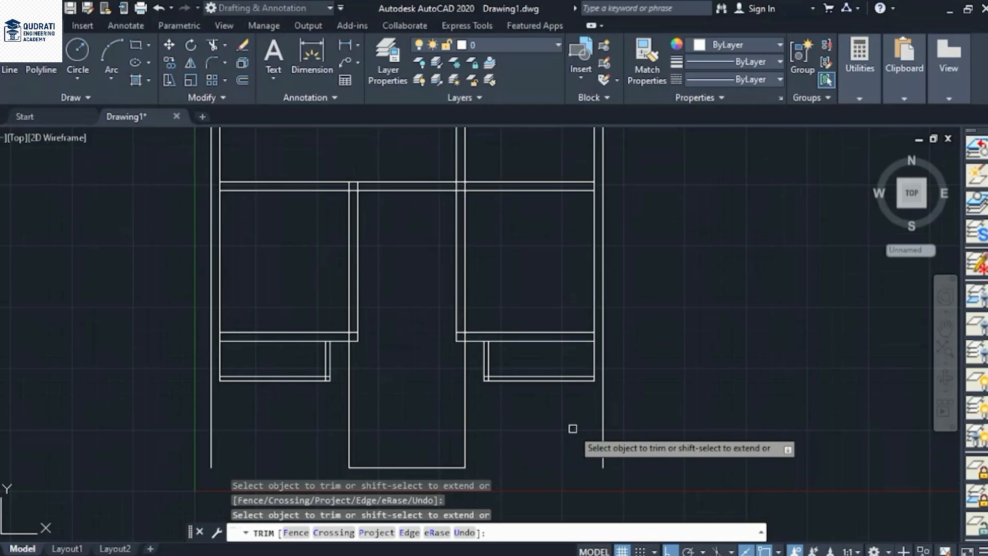
key(Escape)
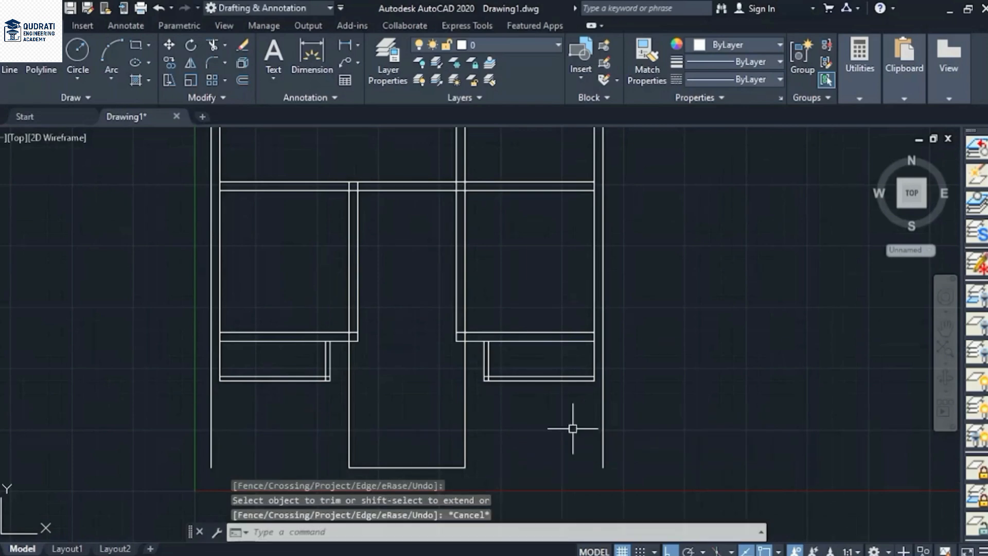
Extend both lines of the thin lowest wall on the right side to the right outer wall's outer line
text(EX)
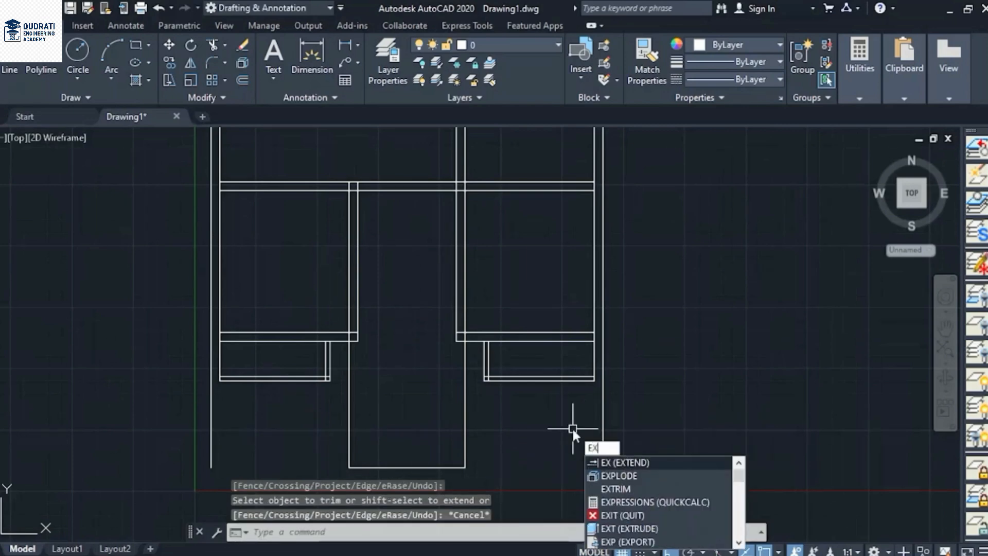
key(Return)
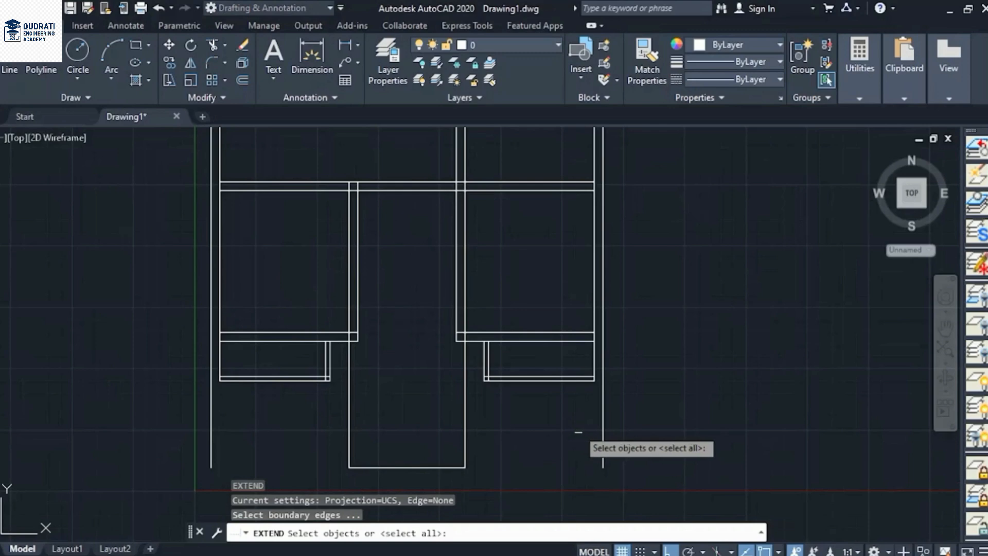
scroll(581, 378, up, 4)
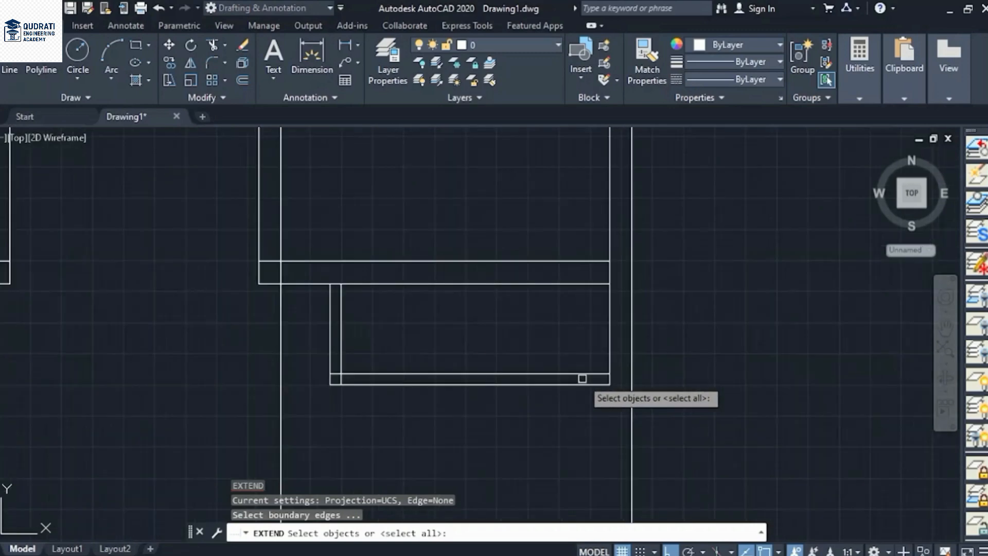
key(Return)
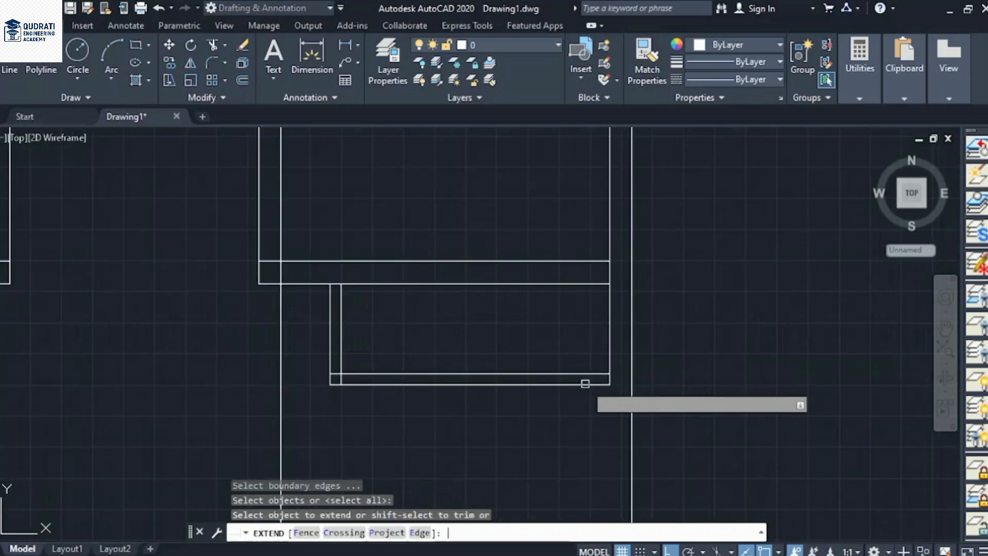
click(585, 383)
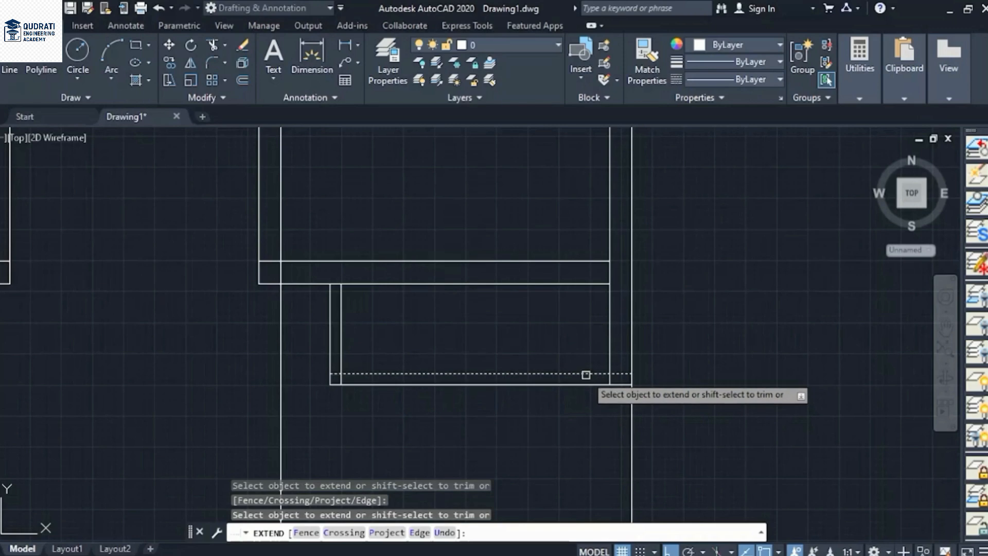
Extend the thin lowest wall's lines on the left side to the left outer wall's outer line
scroll(432, 443, down, 3)
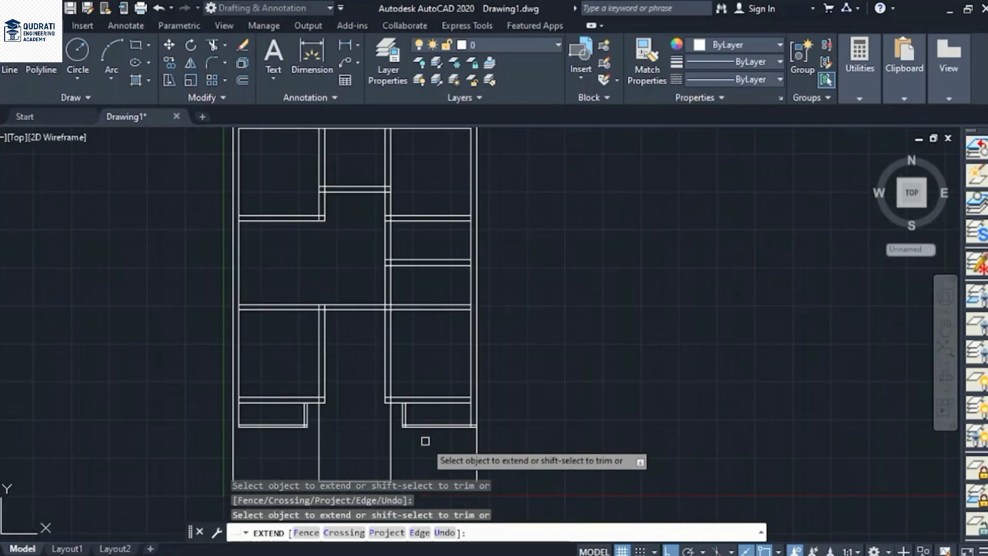
scroll(227, 446, up, 6)
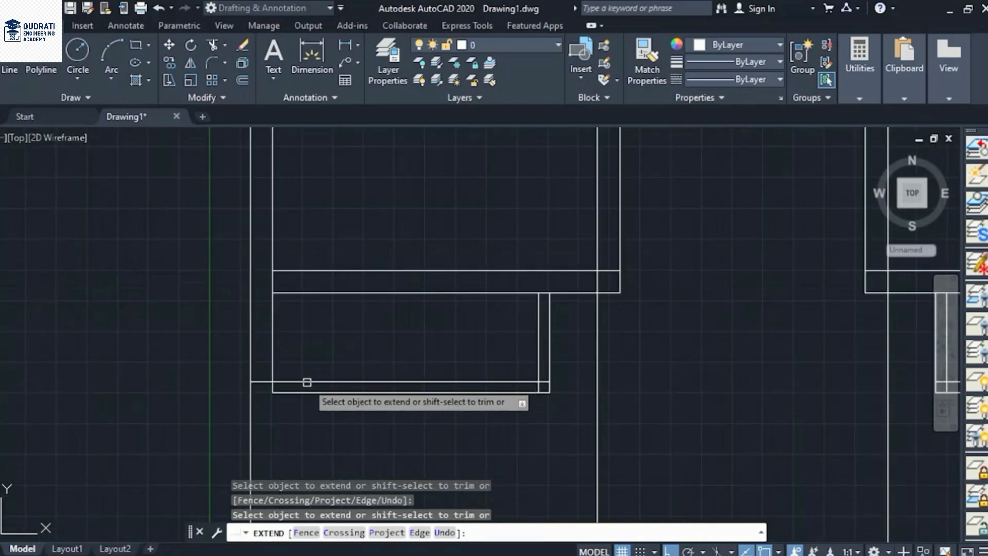
click(301, 399)
click(304, 395)
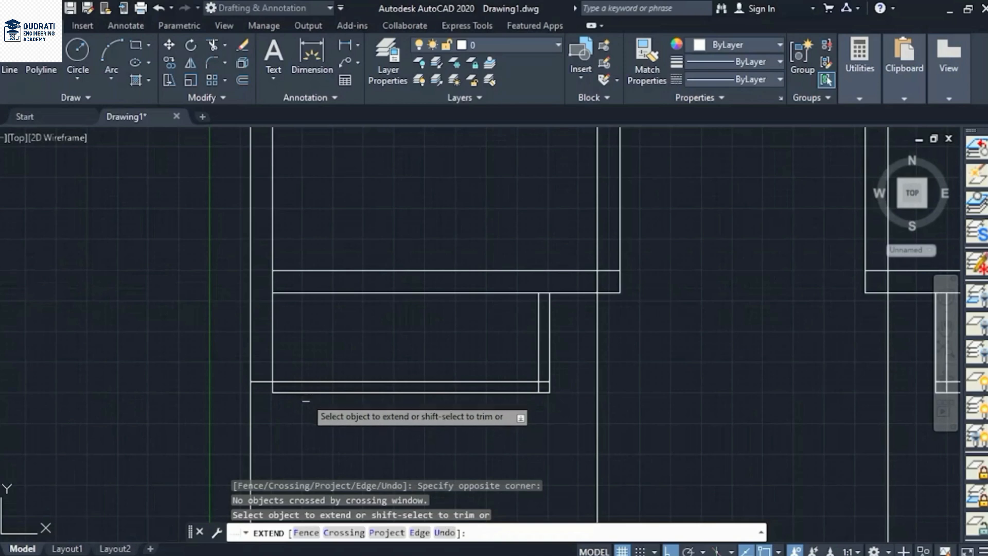
click(306, 394)
key(Return)
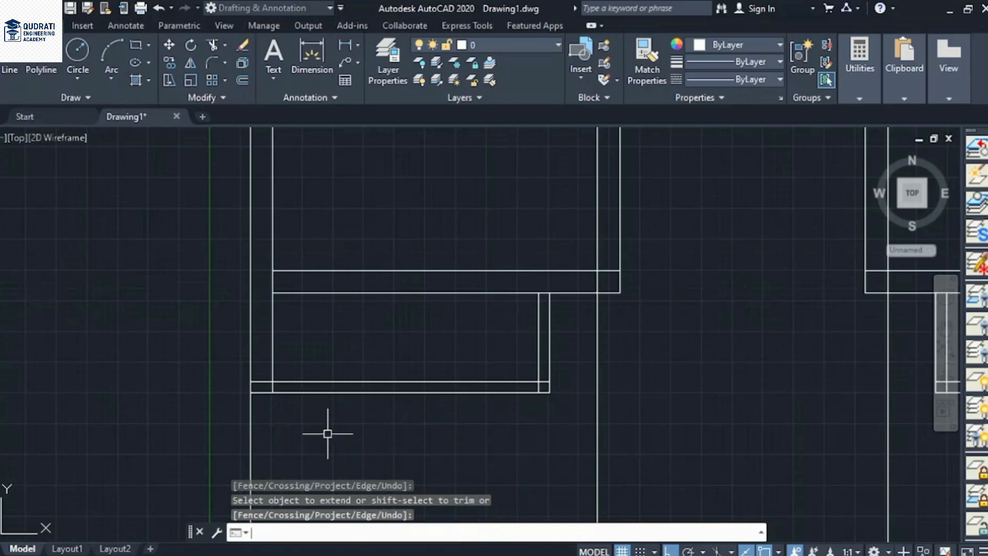
Trim the overlapping line ends where the left outer wall meets the thin lowest wall, leaving a clean corner
text(tr)
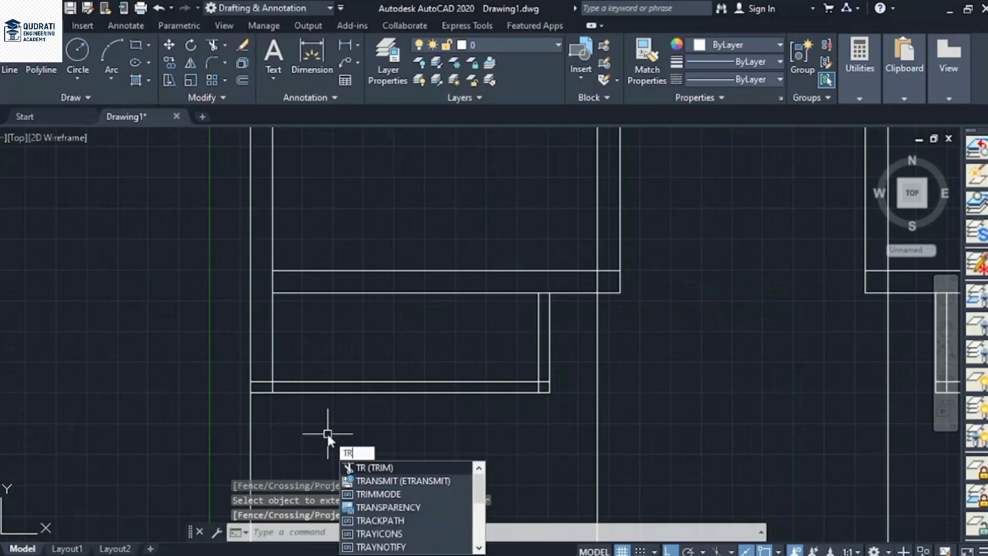
key(Return)
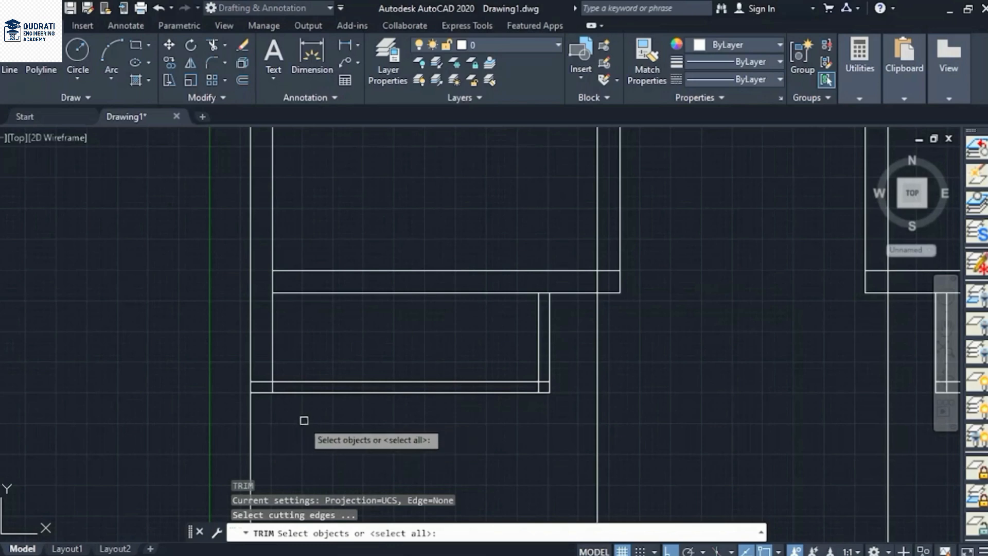
key(Return)
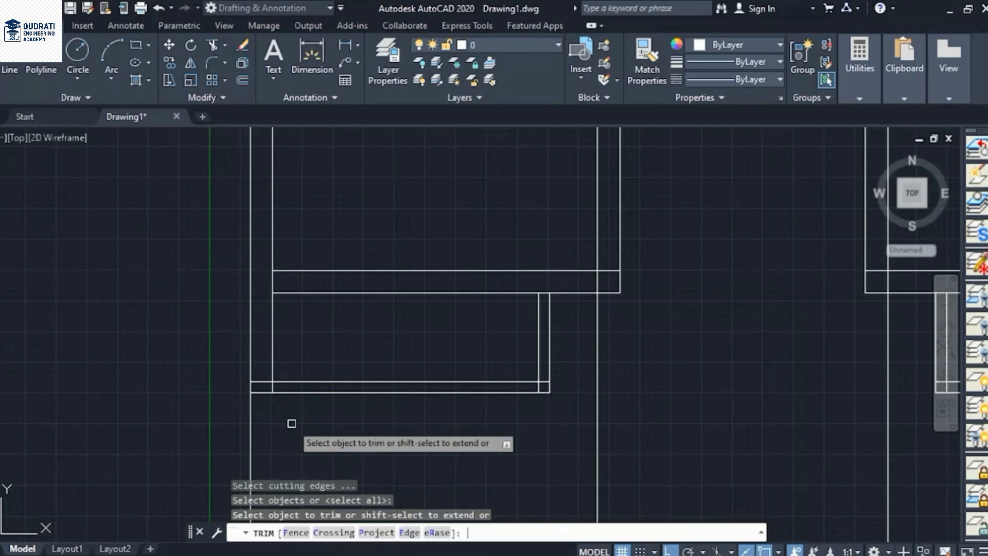
scroll(213, 375, up, 5)
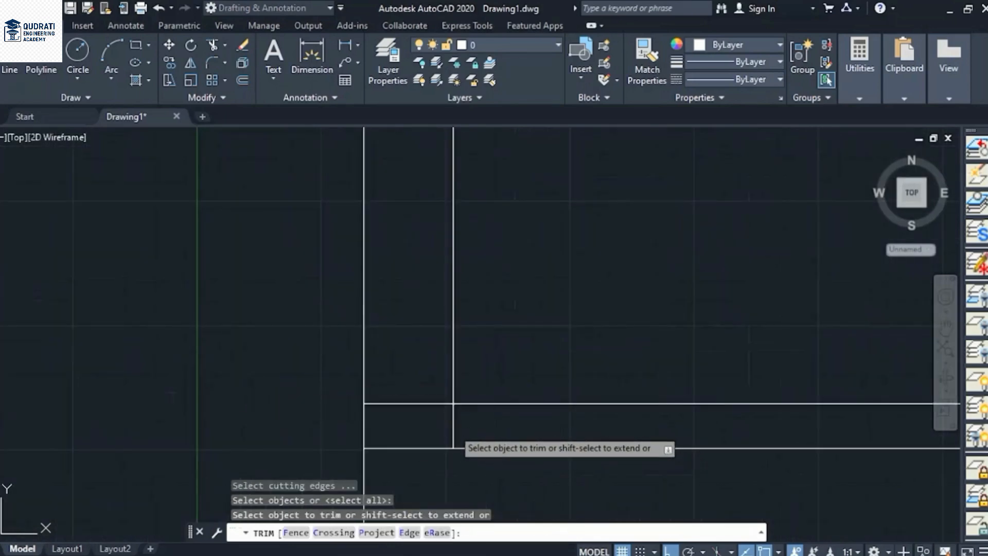
click(452, 426)
scroll(451, 427, down, 4)
scroll(452, 427, down, 2)
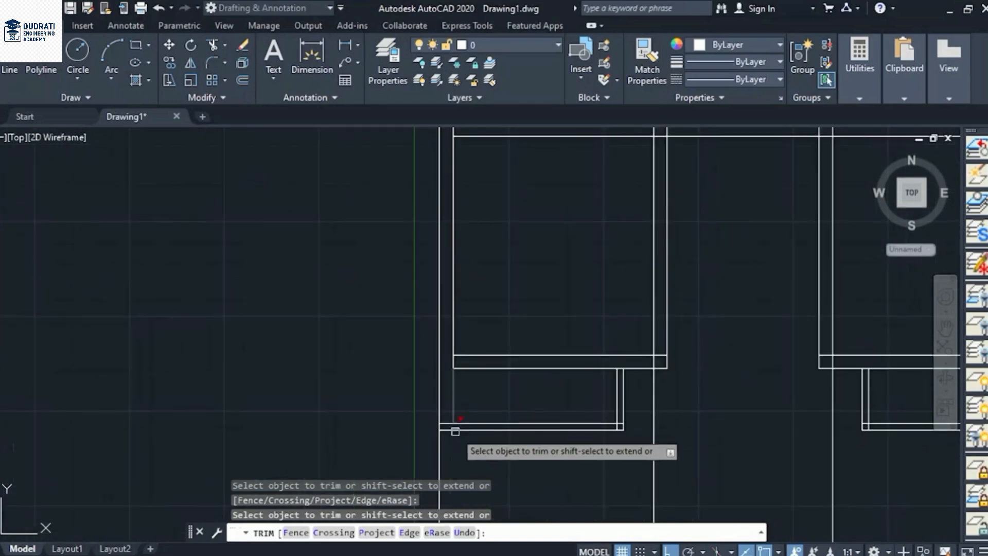
middle_drag(468, 450, 231, 401)
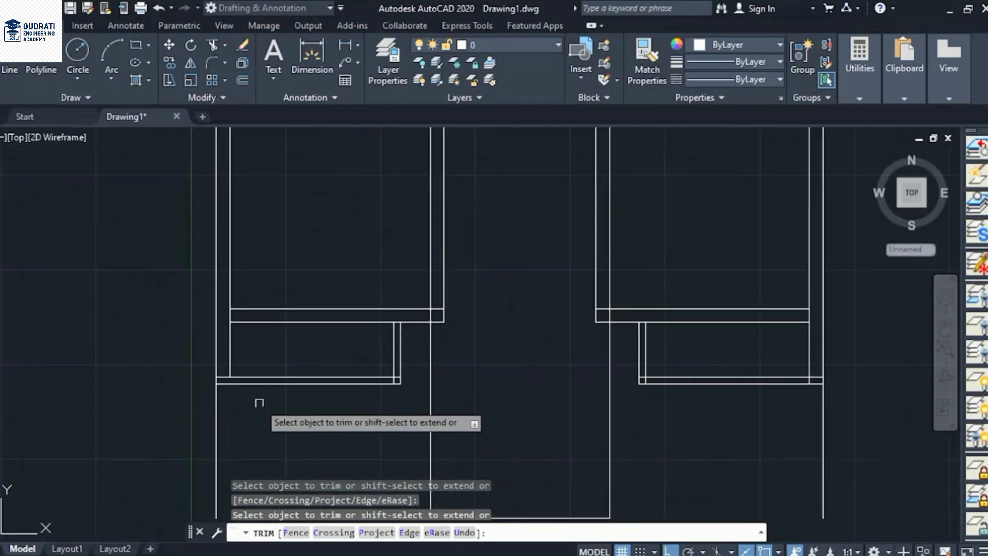
click(223, 379)
Trim the overlapping line ends at both lower corners of the small room on the right side
middle_drag(380, 421, 259, 427)
scroll(706, 376, up, 4)
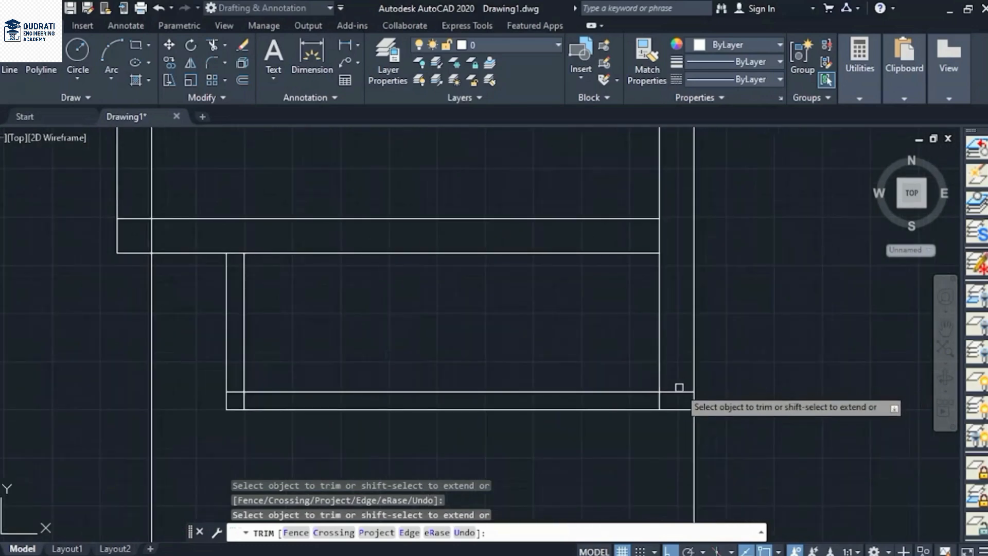
click(679, 392)
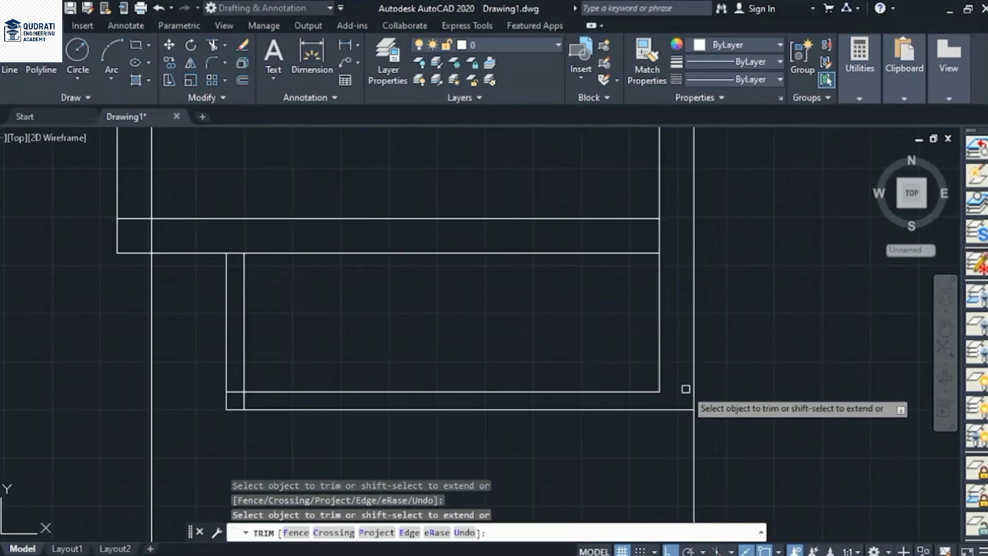
click(237, 392)
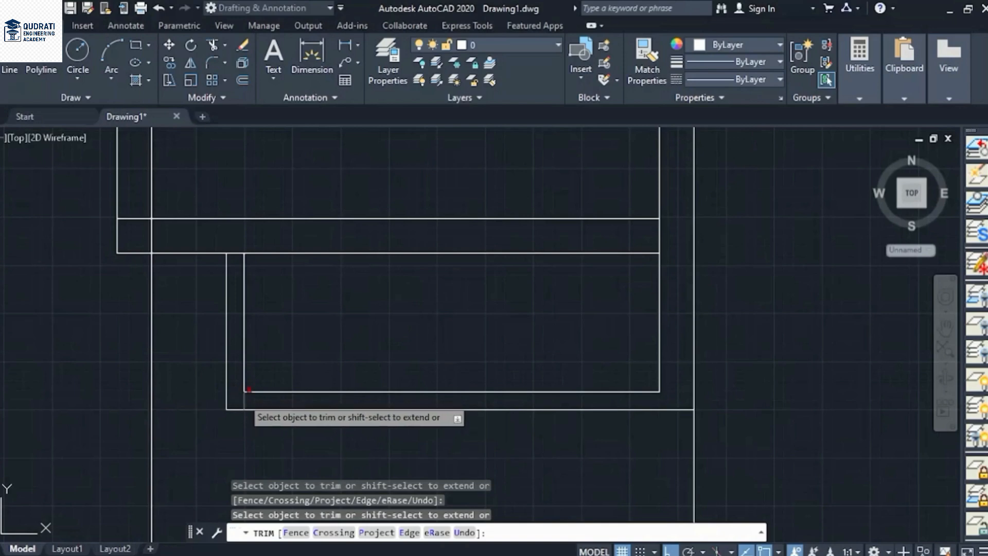
scroll(296, 468, down, 4)
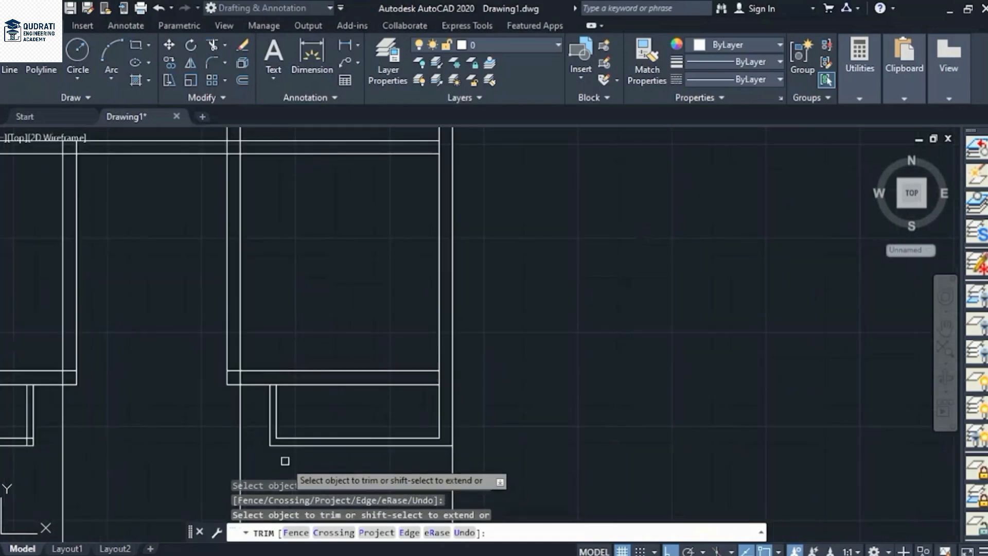
key(Return)
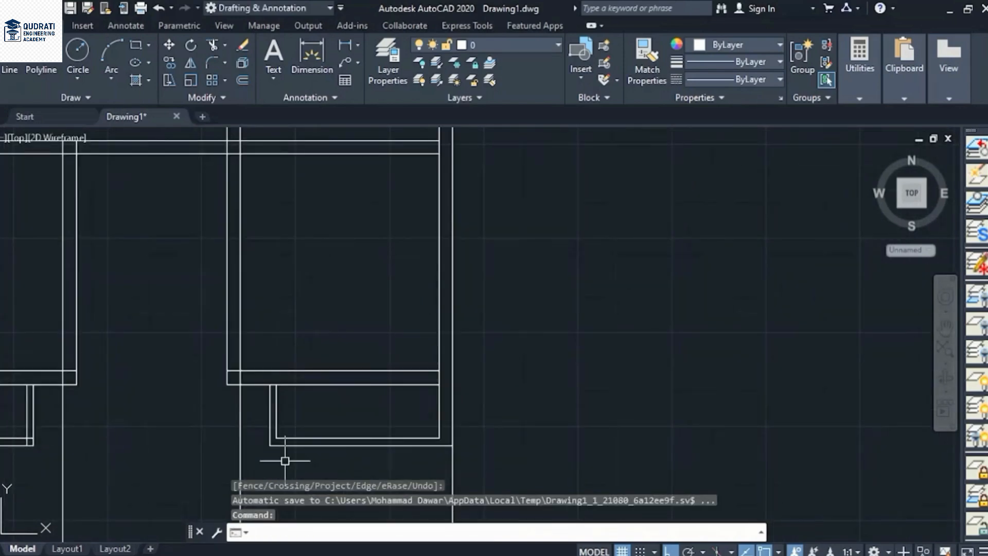
Trim the outer lines of the left and right outer walls below the thin lowest walls
scroll(266, 444, down, 5)
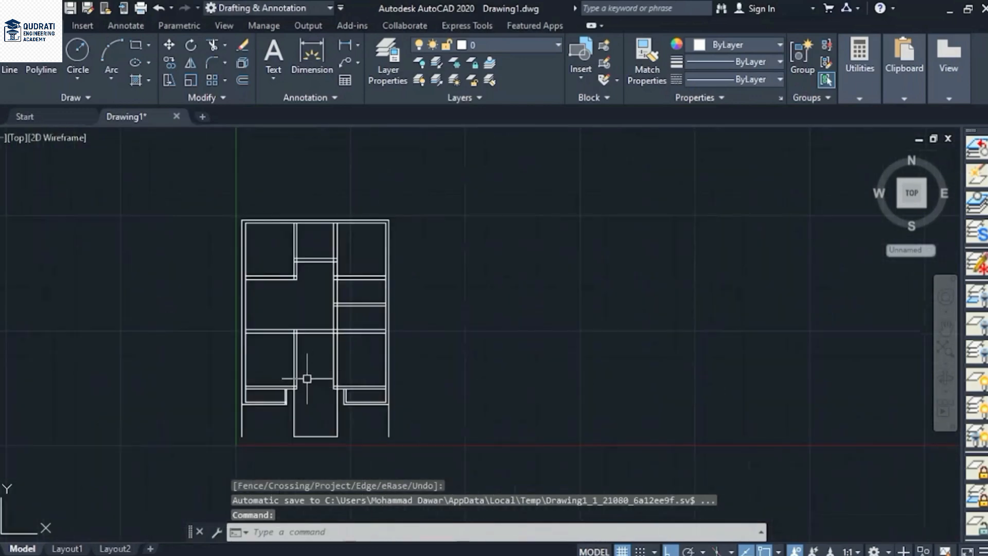
scroll(307, 378, up, 4)
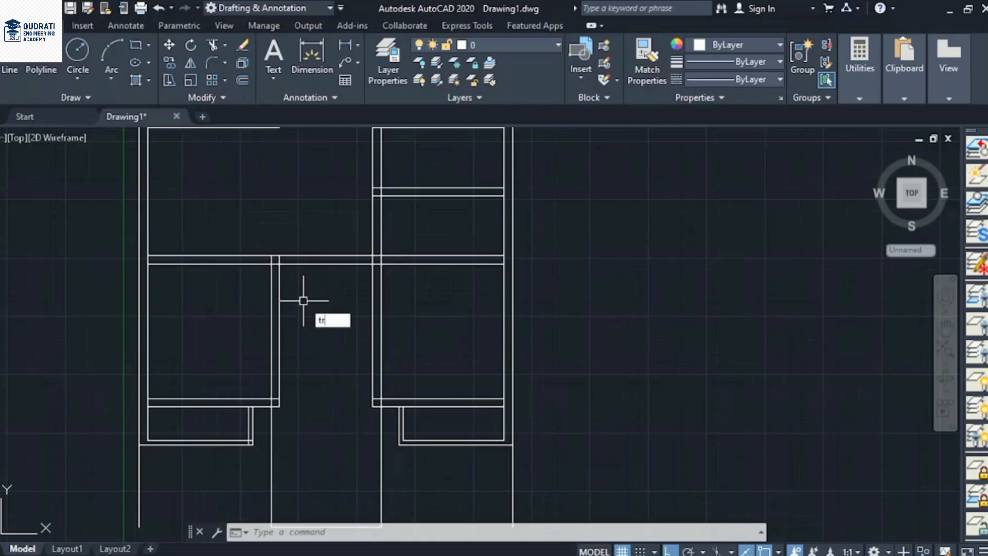
key(Return)
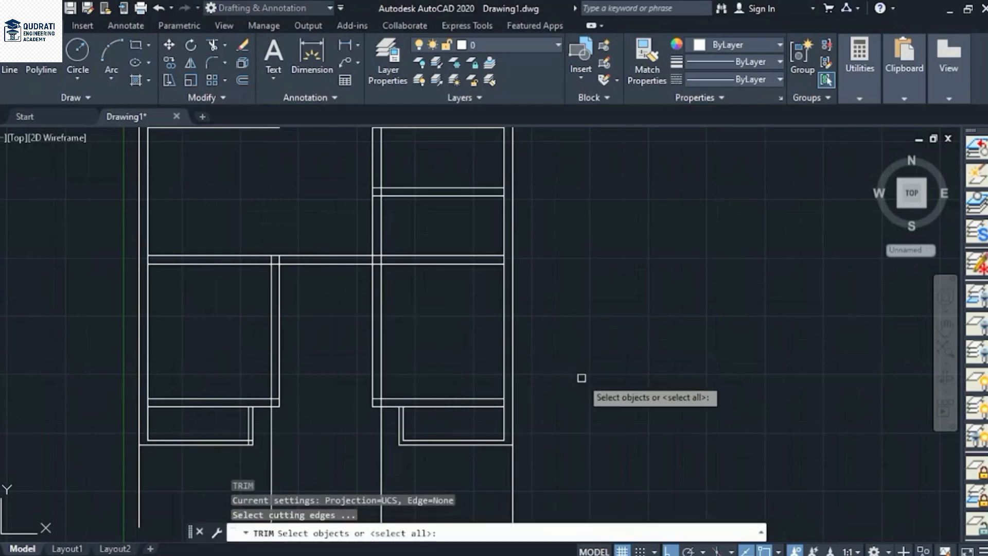
key(Return)
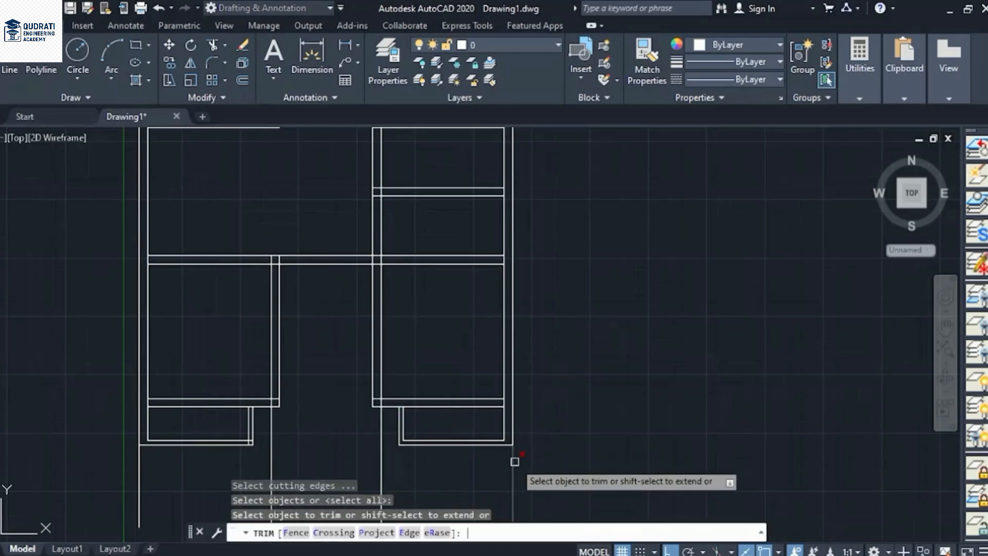
click(513, 462)
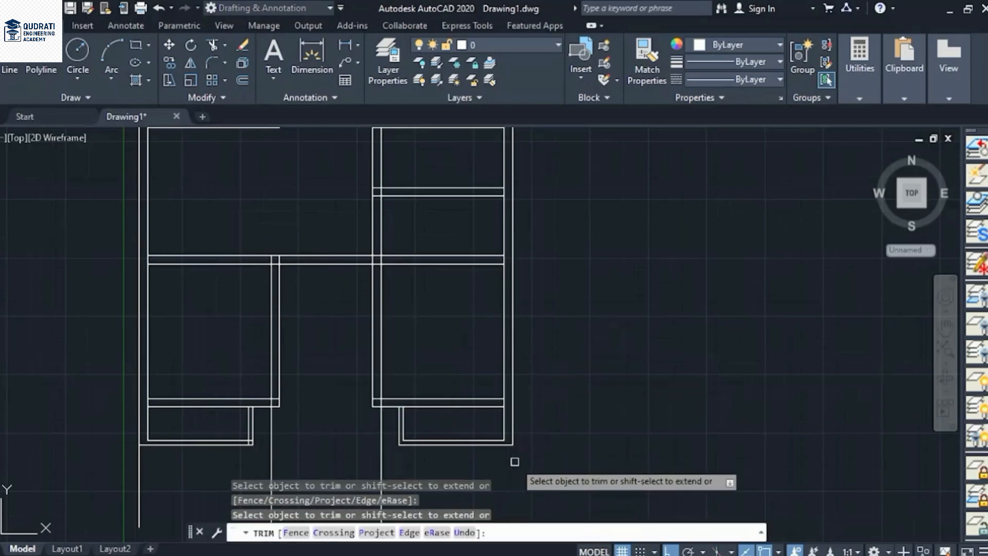
click(139, 466)
click(209, 444)
scroll(209, 444, down, 4)
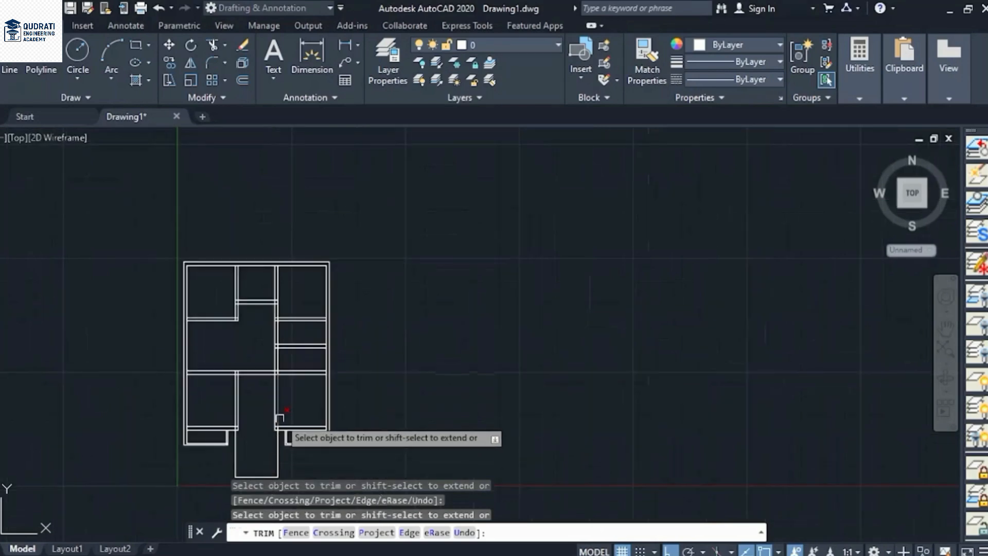
middle_drag(276, 424, 255, 387)
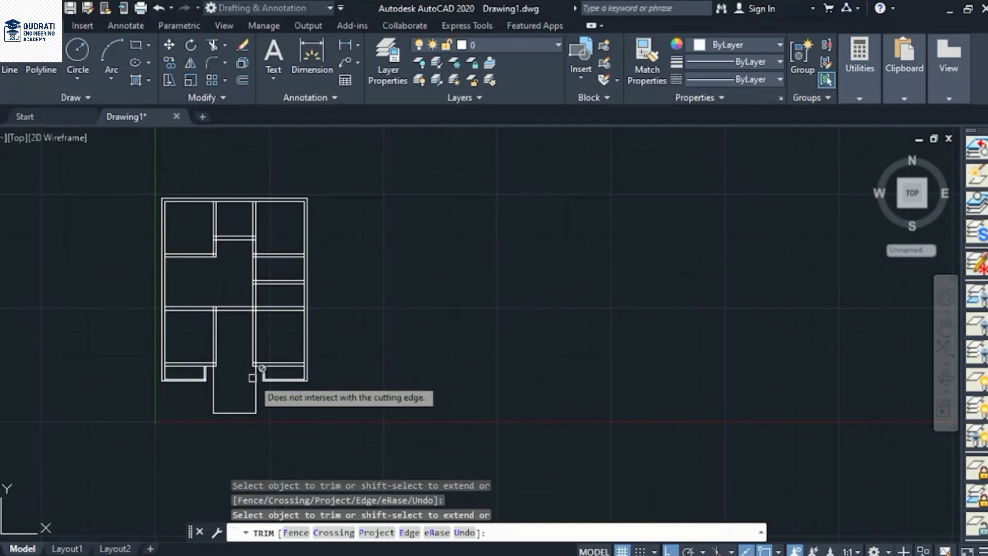
key(Return)
Extend the lower horizontal wall's two lines across the central gap to join the left and right rooms
scroll(184, 319, up, 5)
text(E)
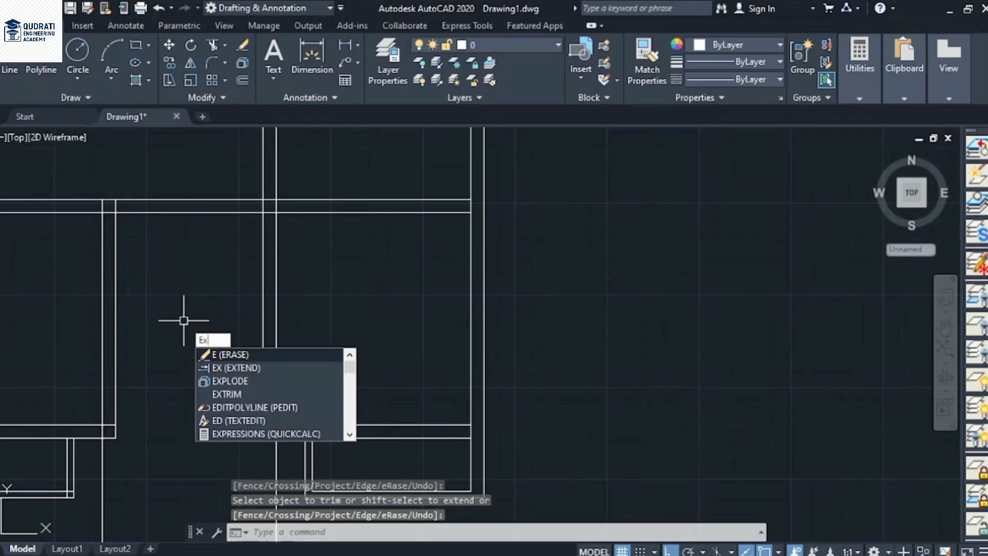
text(X)
key(Return)
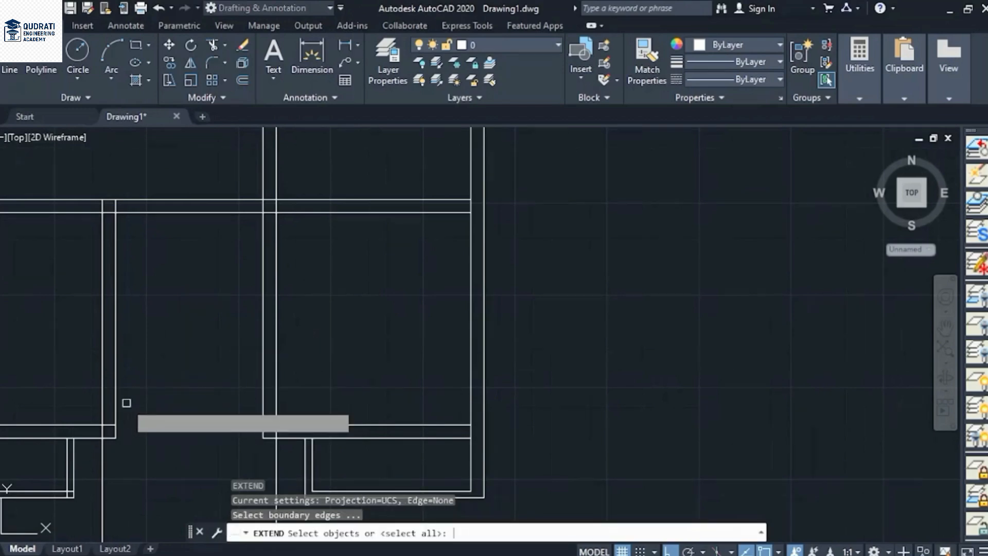
key(Return)
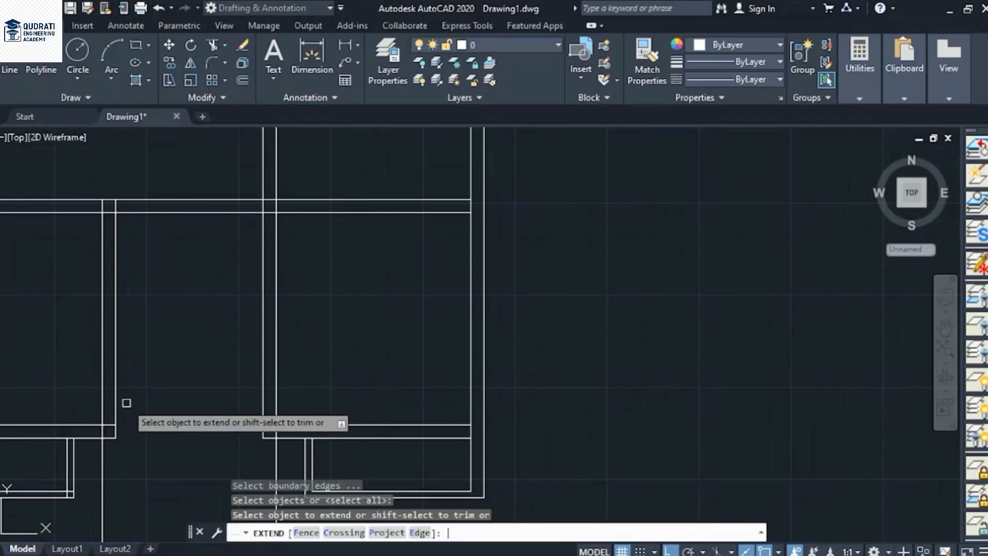
click(109, 425)
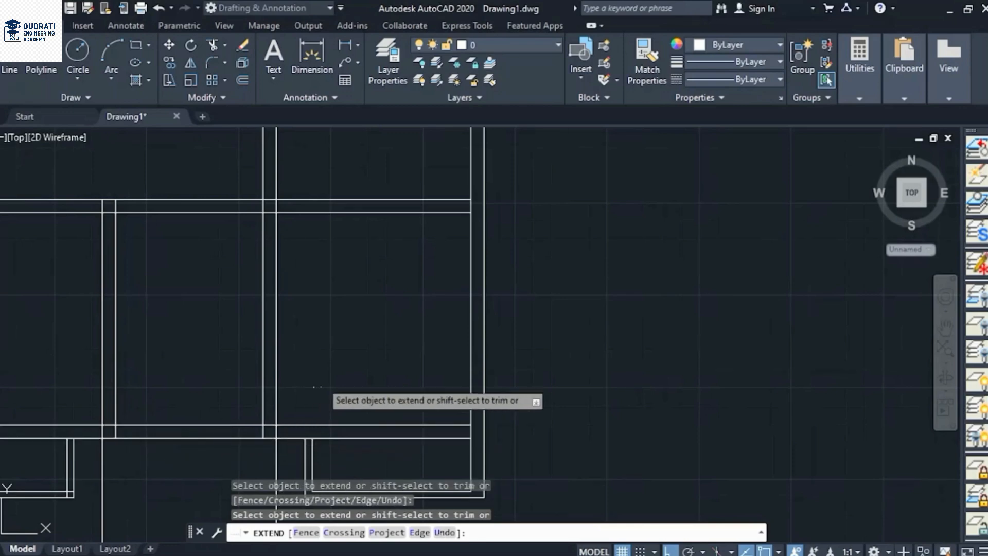
scroll(311, 353, down, 4)
text(TR)
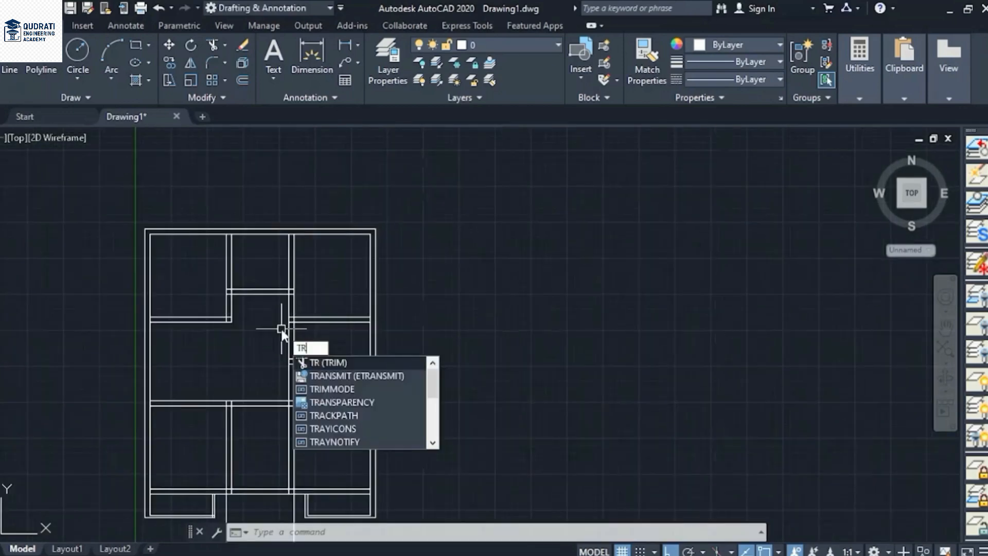
key(Return)
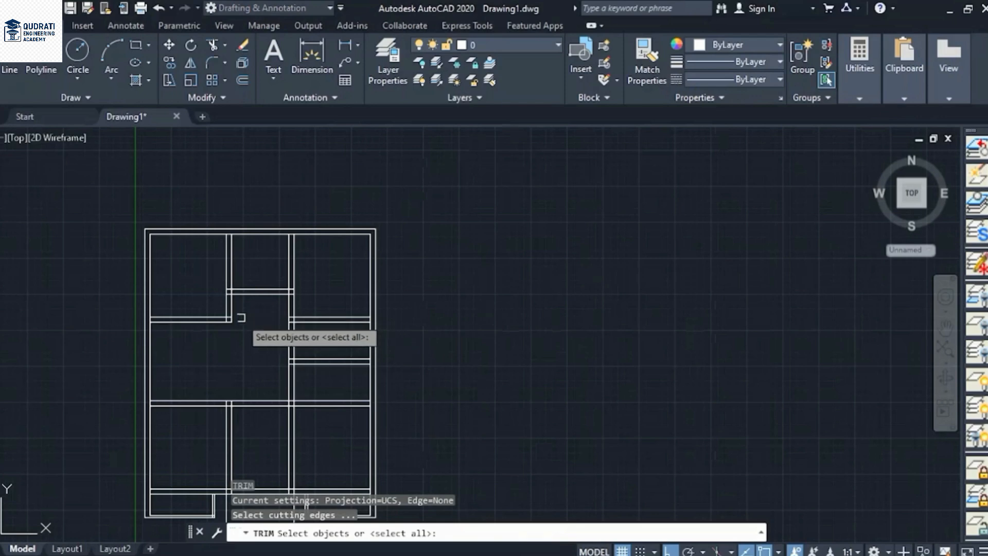
drag(243, 304, 215, 301)
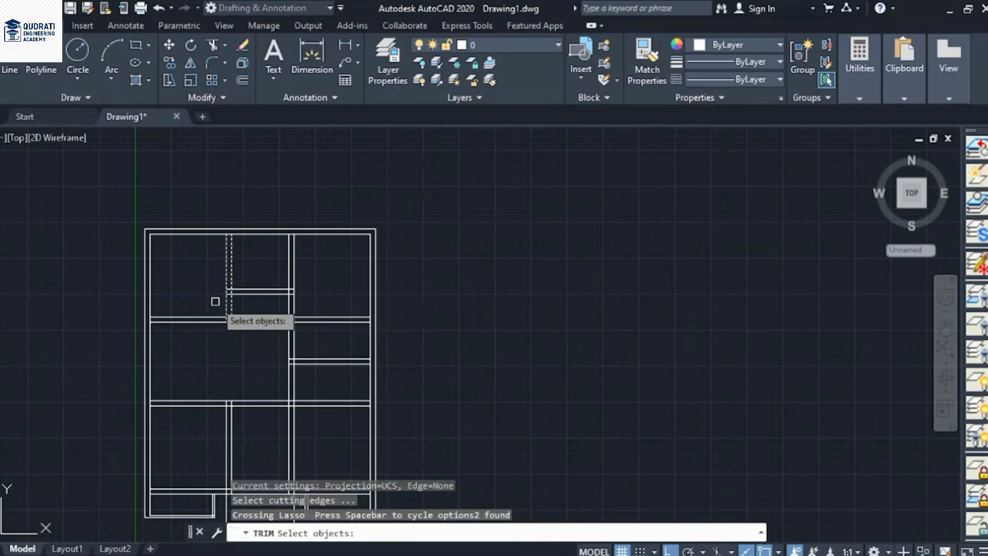
key(Return)
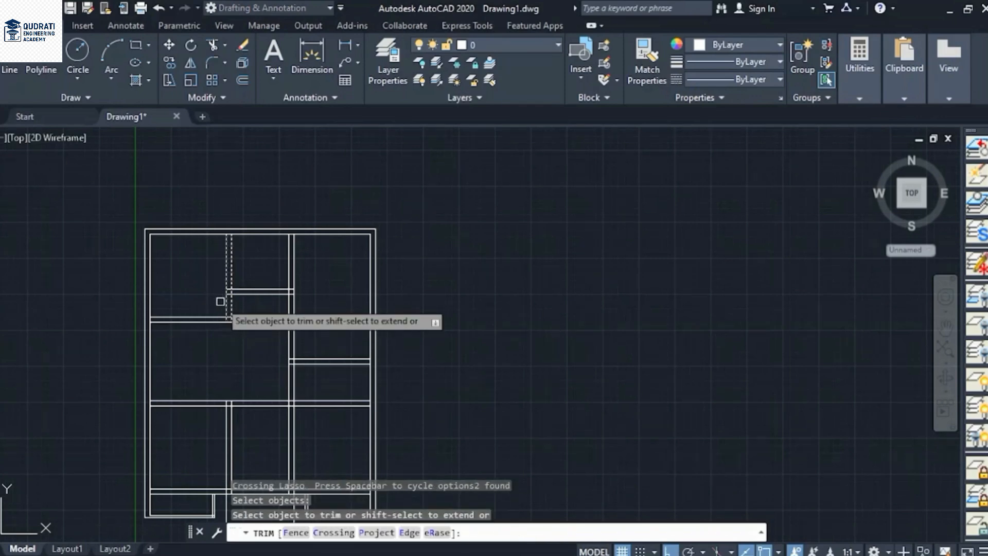
key(Escape)
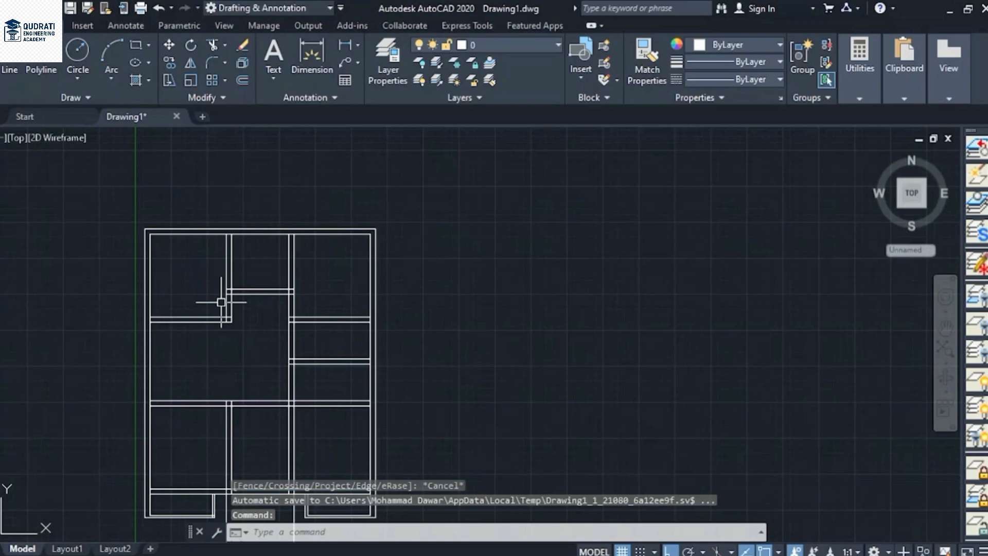
Trim away the short vertical wall between the upper-left room's lower wall and the small top-middle room
key(Return)
key(Return)
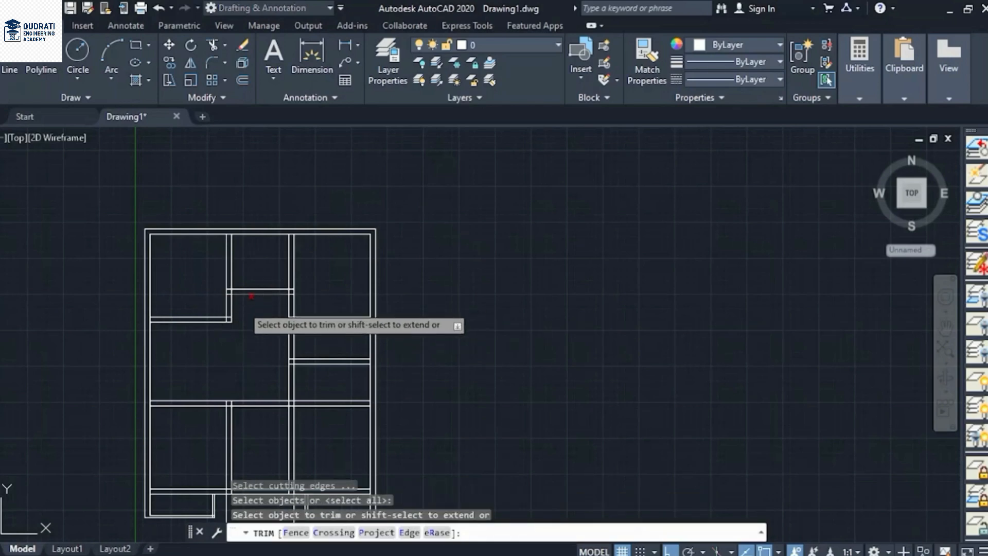
click(240, 307)
click(212, 309)
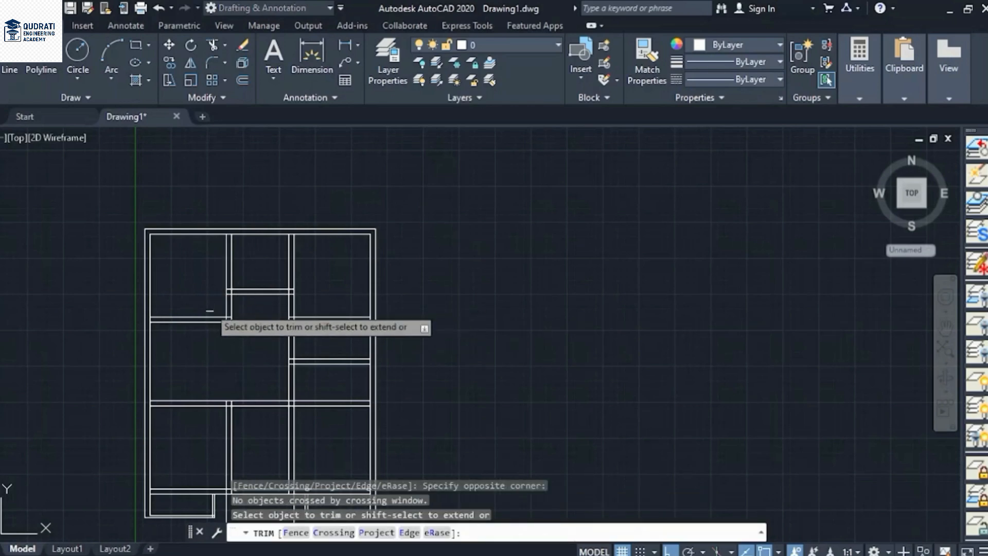
click(238, 307)
click(203, 308)
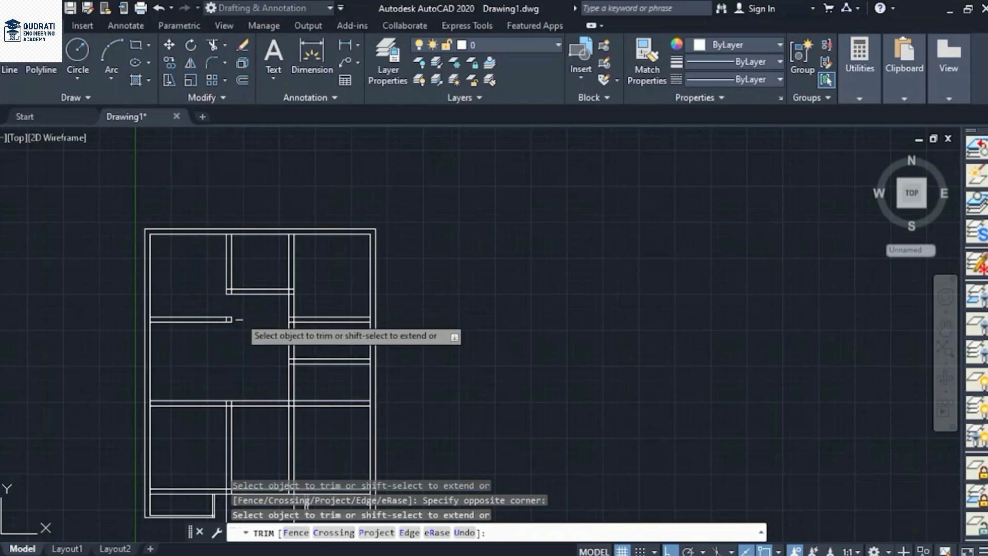
Trim the crossing lines where the central vertical wall meets the upper right-hand room wall and the long horizontal wall below it
scroll(261, 354, up, 4)
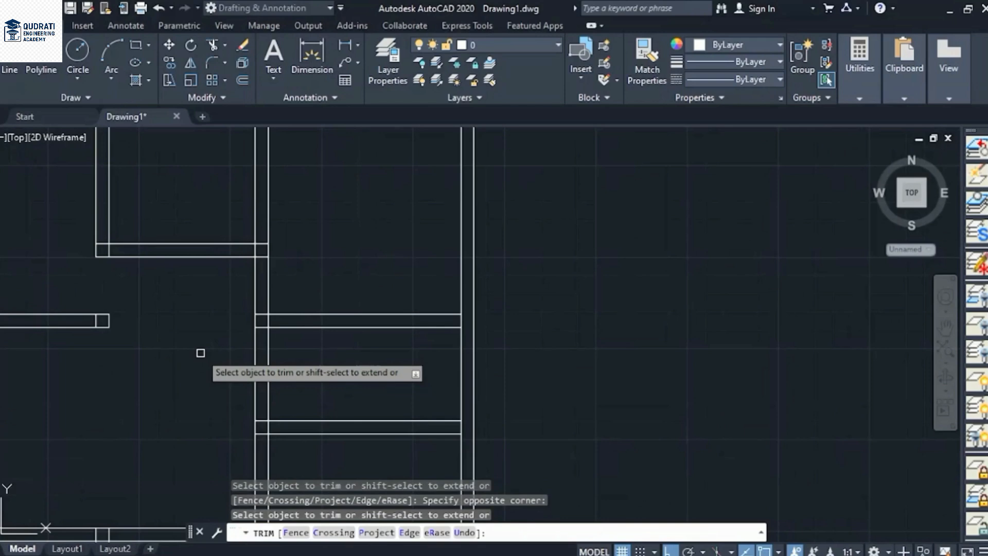
click(268, 322)
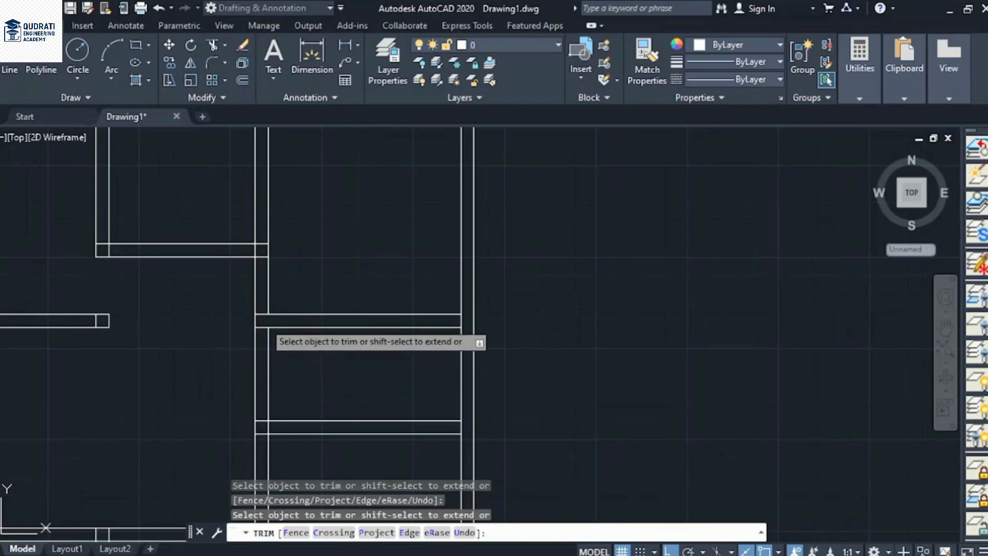
click(261, 314)
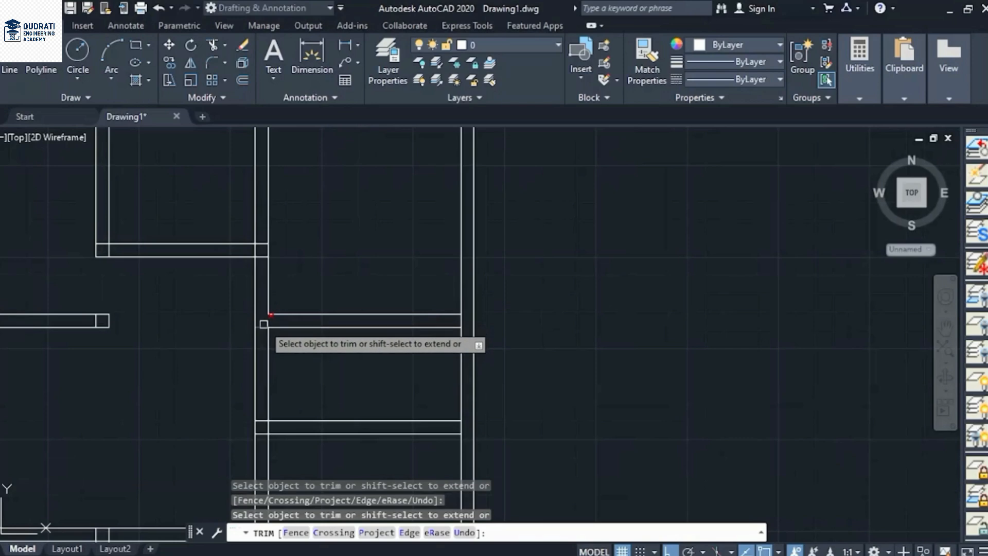
scroll(264, 325, down, 4)
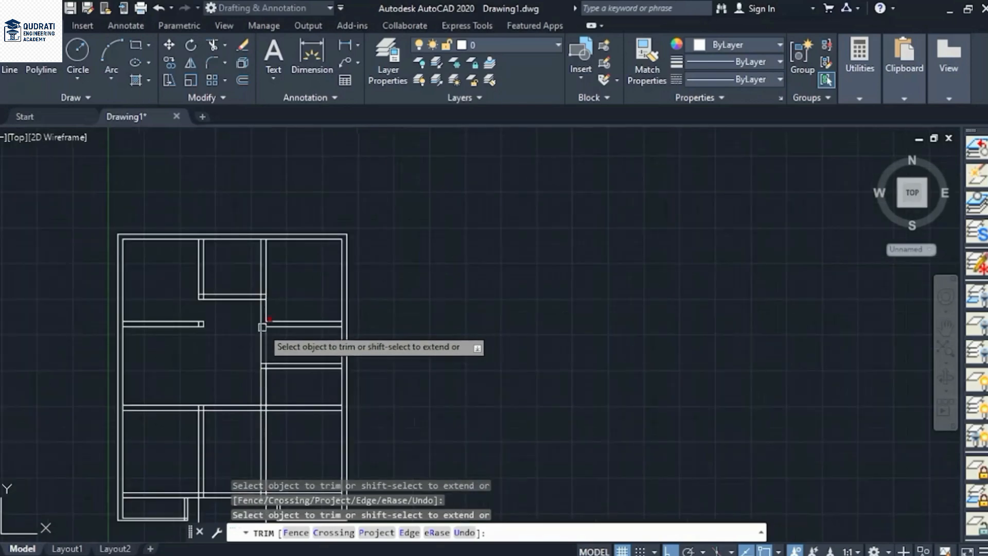
middle_drag(263, 324, 271, 176)
scroll(274, 174, up, 6)
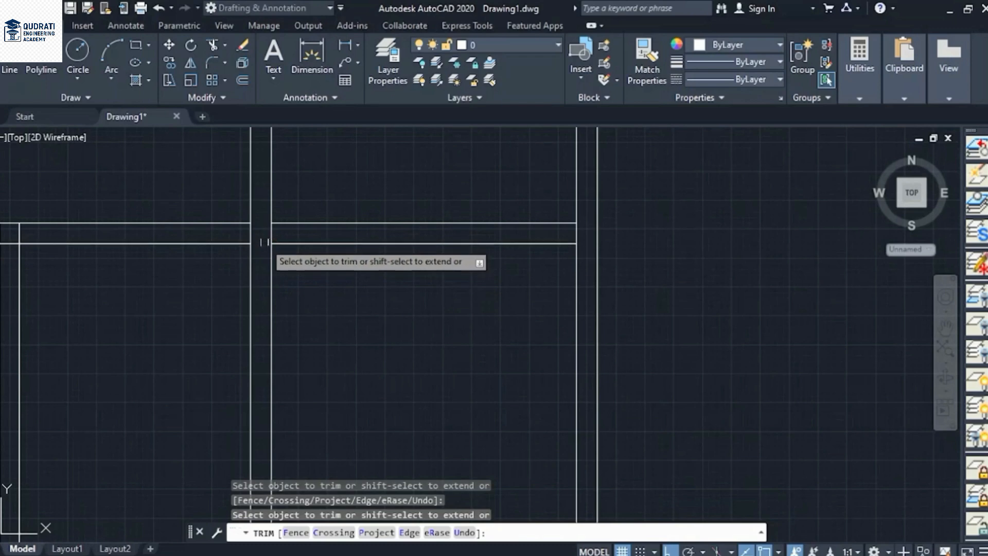
scroll(260, 237, down, 5)
scroll(258, 237, down, 4)
middle_drag(261, 221, 283, 309)
key(Return)
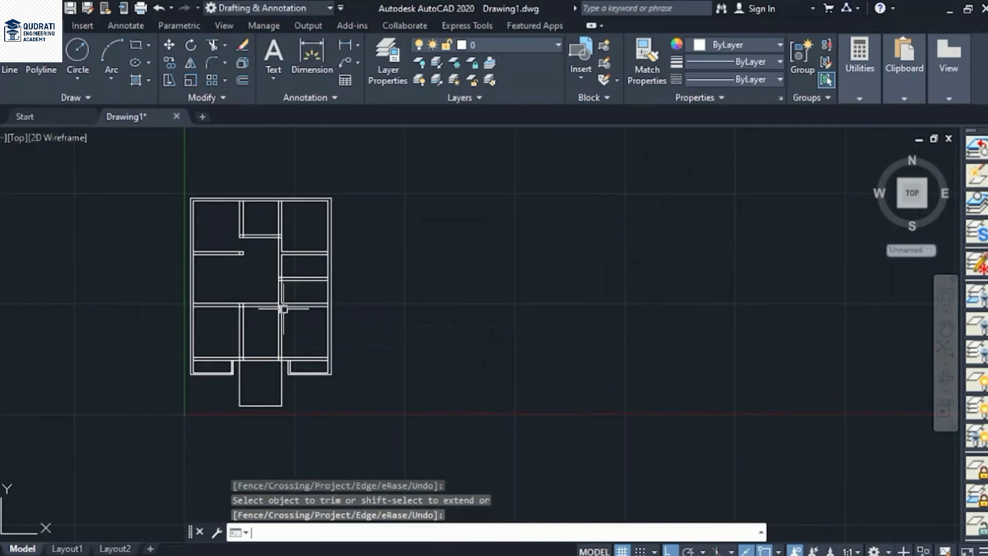
Clean up all the wall junctions at once by applying the TX double-line trim to the whole floor plan
text(TX)
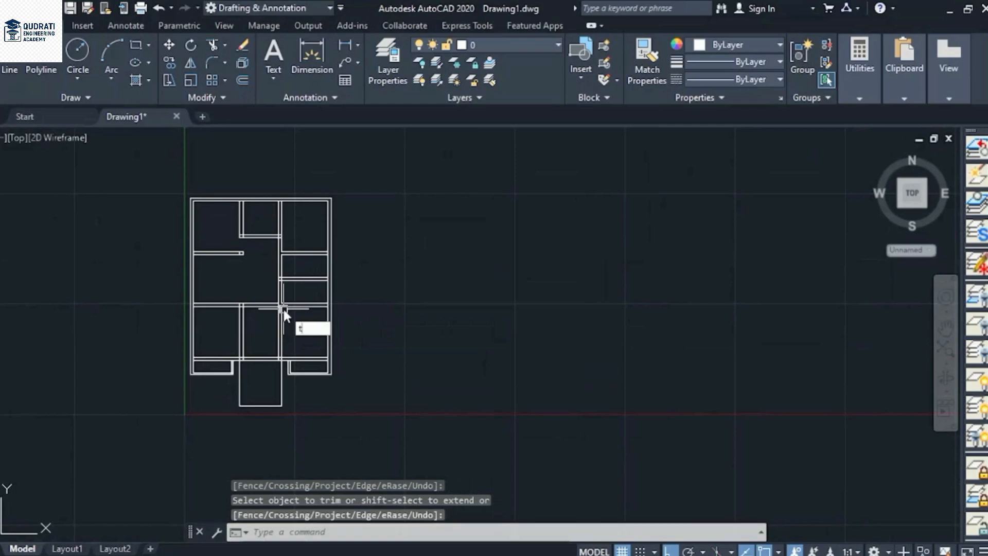
key(Return)
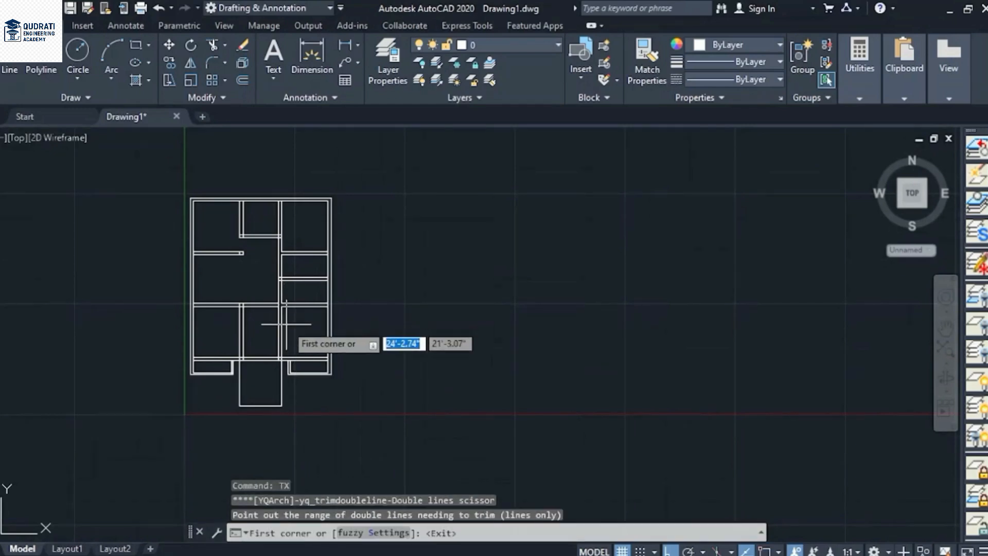
click(361, 175)
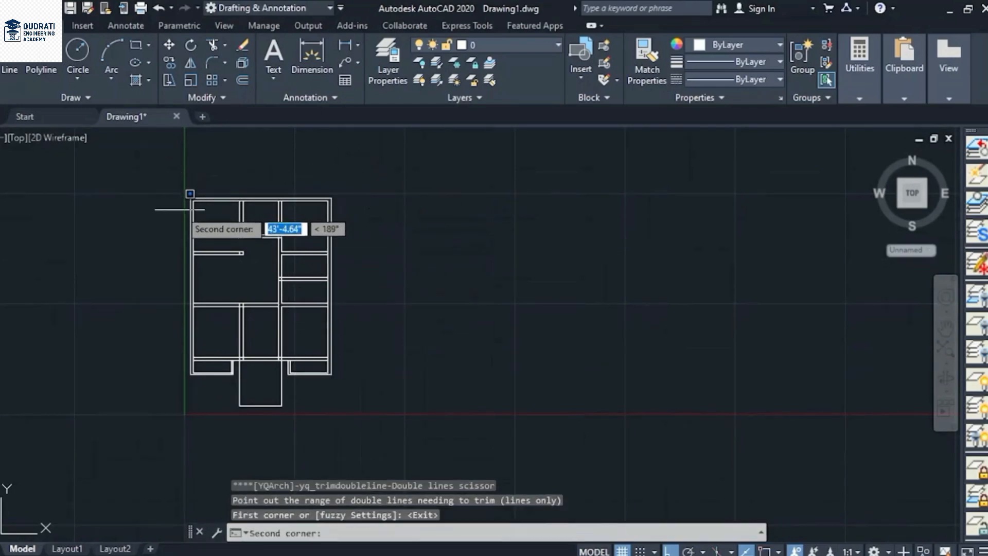
click(190, 431)
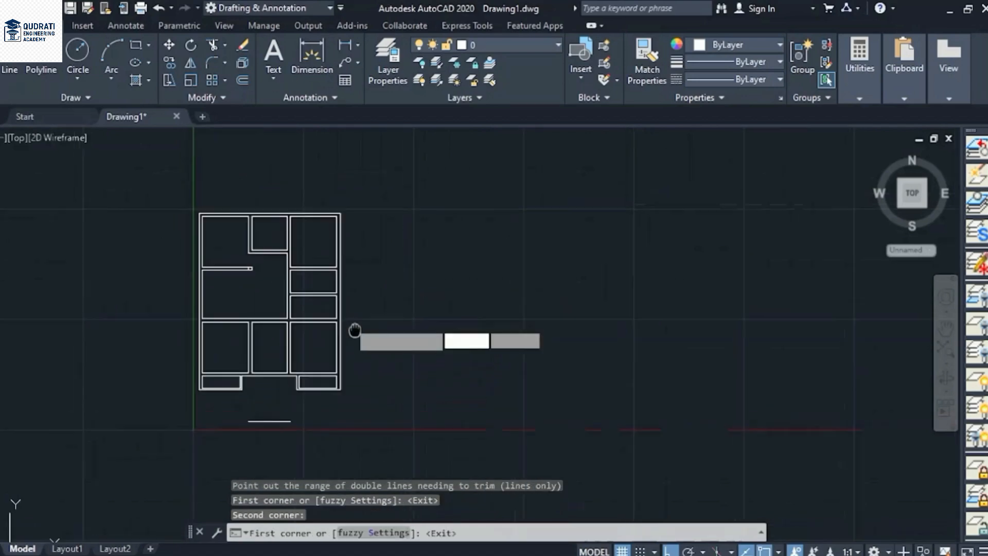
scroll(355, 327, up, 4)
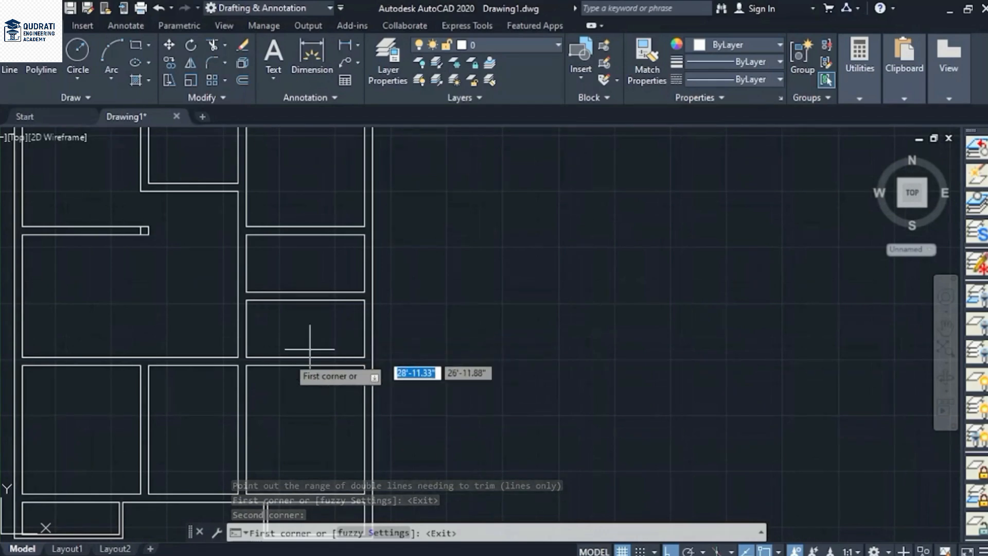
scroll(162, 223, up, 3)
scroll(162, 227, down, 5)
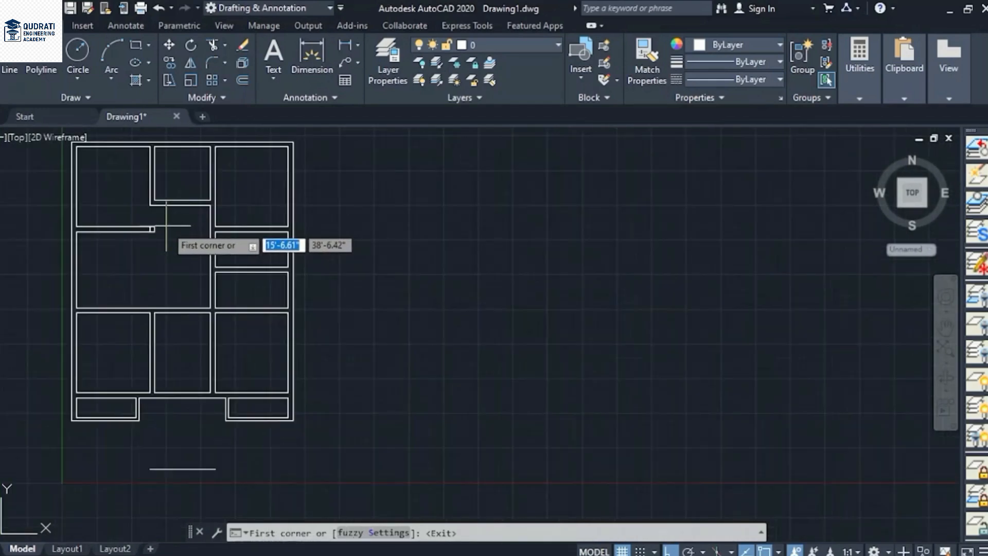
scroll(175, 355, up, 5)
scroll(198, 397, down, 3)
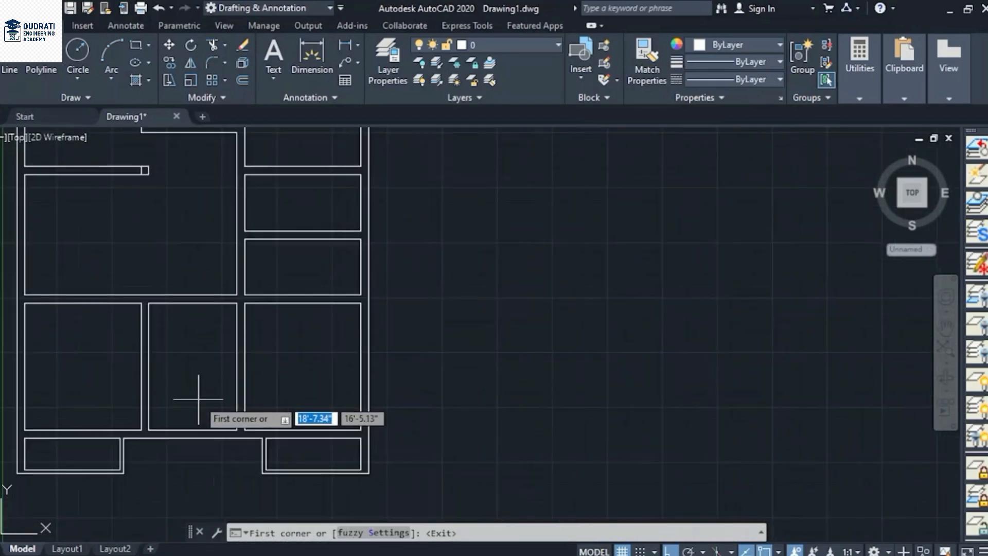
Draw a vertical line from the left end of the detached line below the plan up to the lower horizontal wall
middle_drag(230, 419, 267, 325)
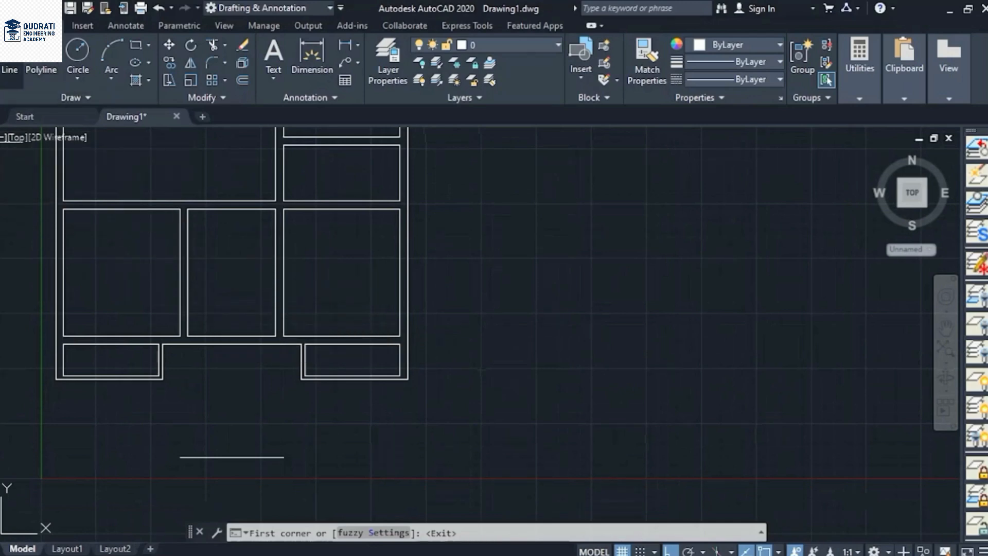
click(10, 56)
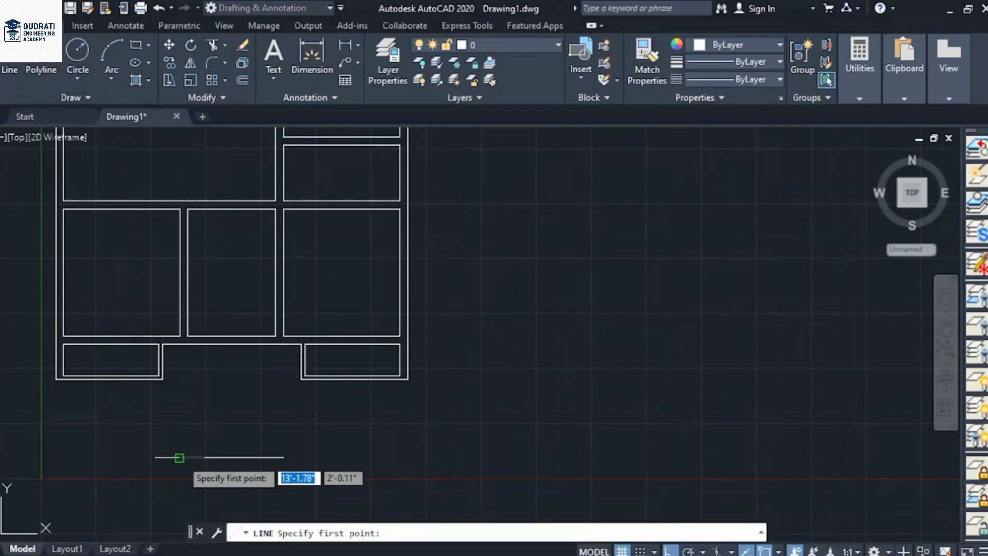
click(179, 458)
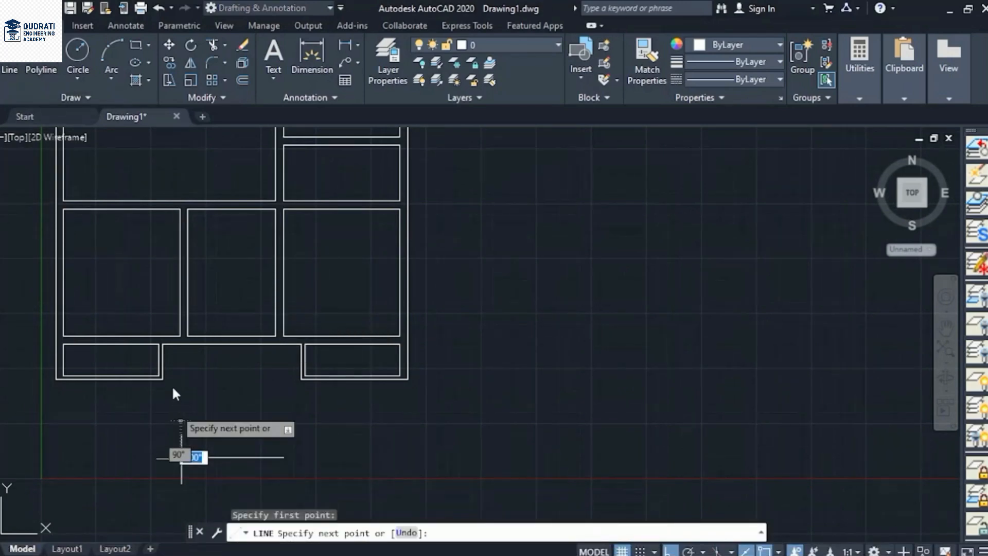
click(179, 344)
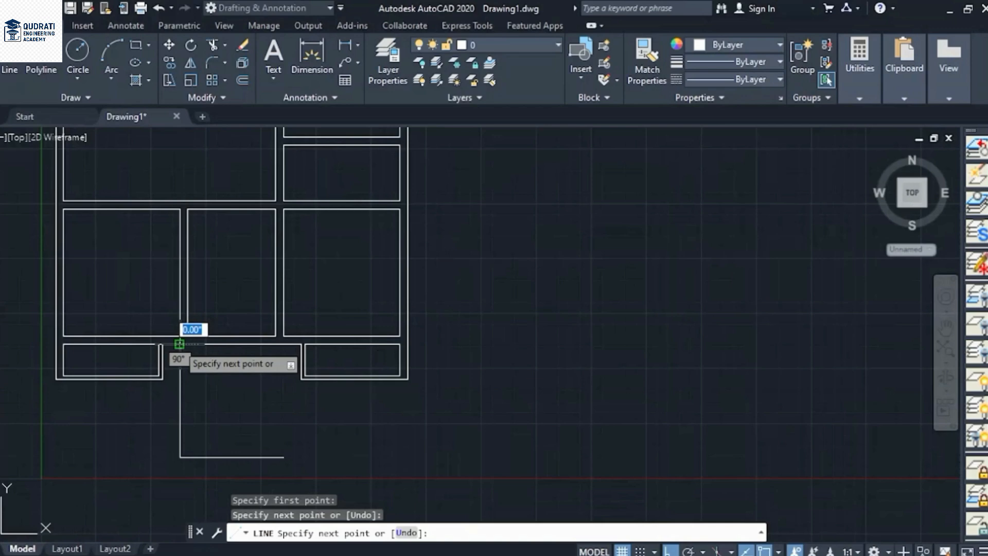
key(Escape)
Mirror that vertical line about the midpoint of the detached horizontal line, keeping the source, to close the entrance outline
text(m)
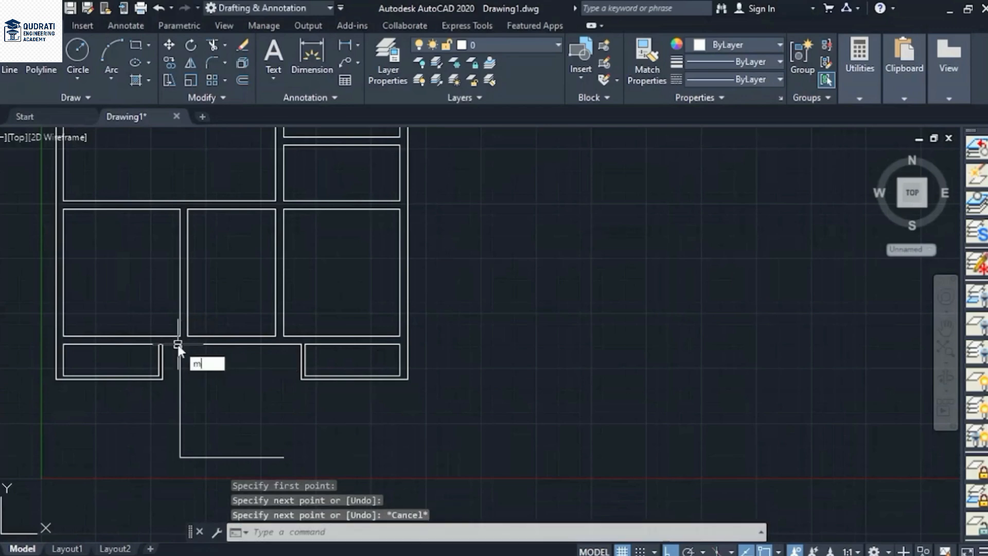
text(i)
key(Return)
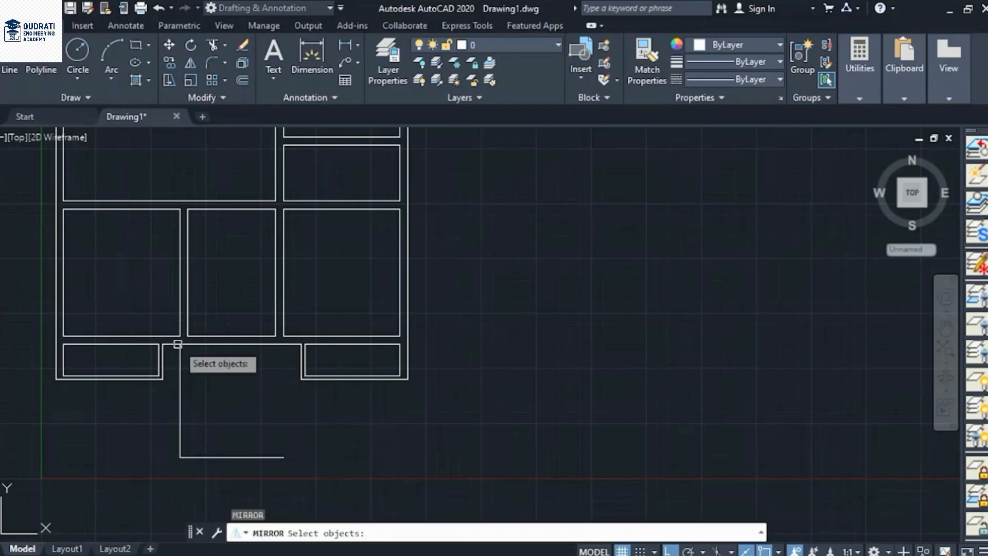
click(181, 355)
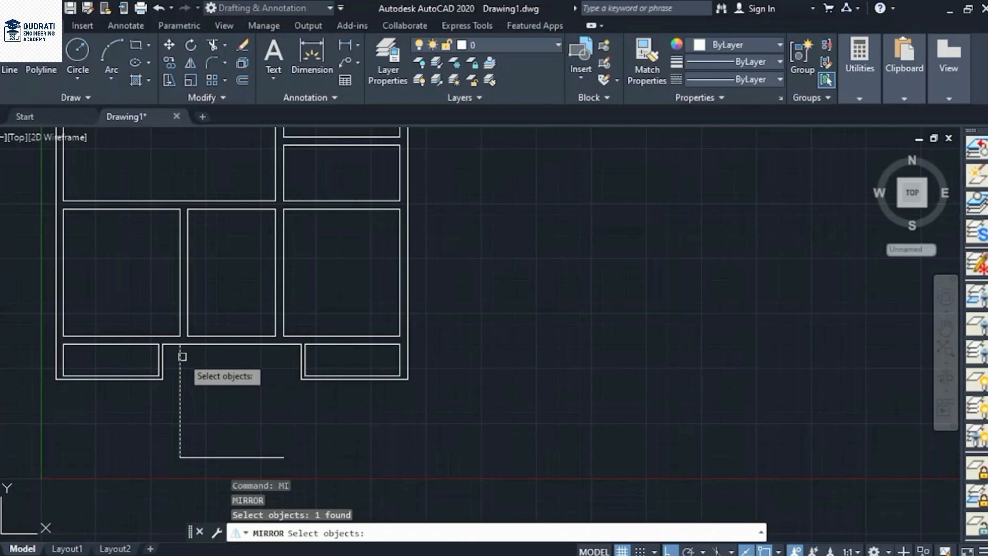
key(Return)
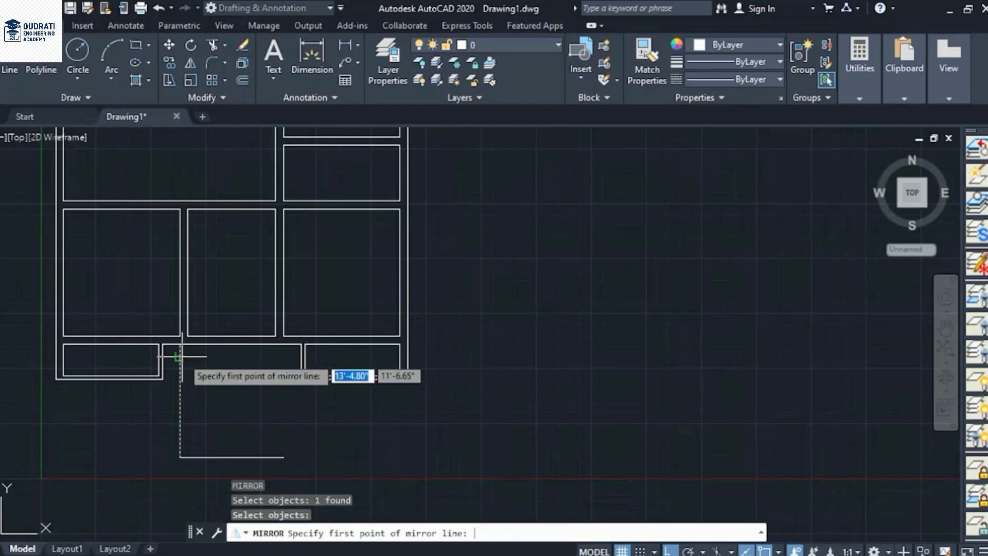
click(232, 457)
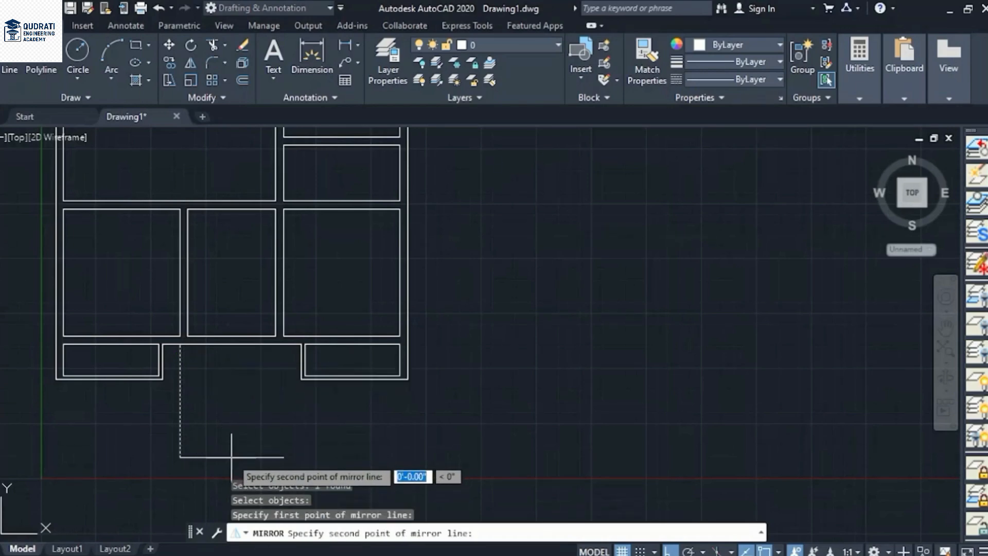
click(227, 407)
key(Return)
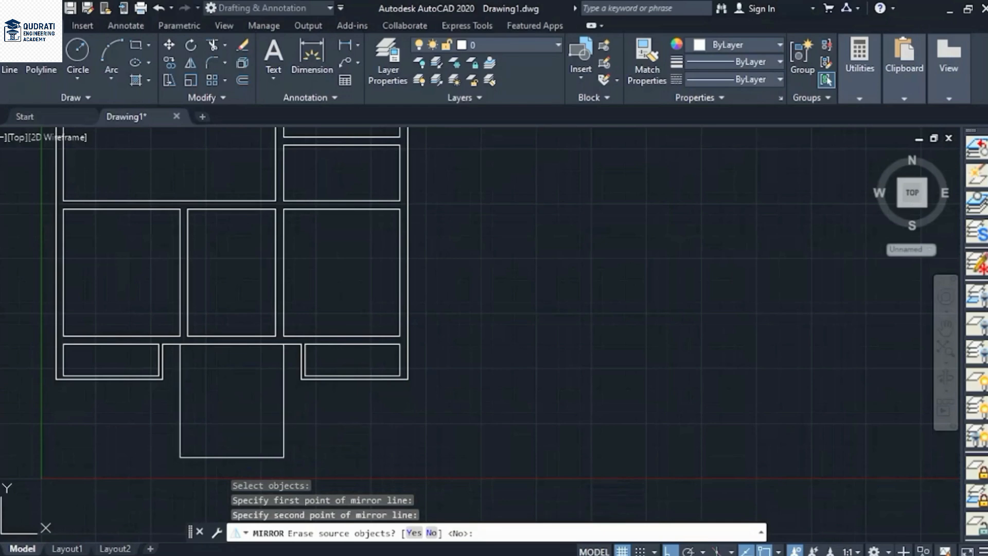
text(N)
key(Return)
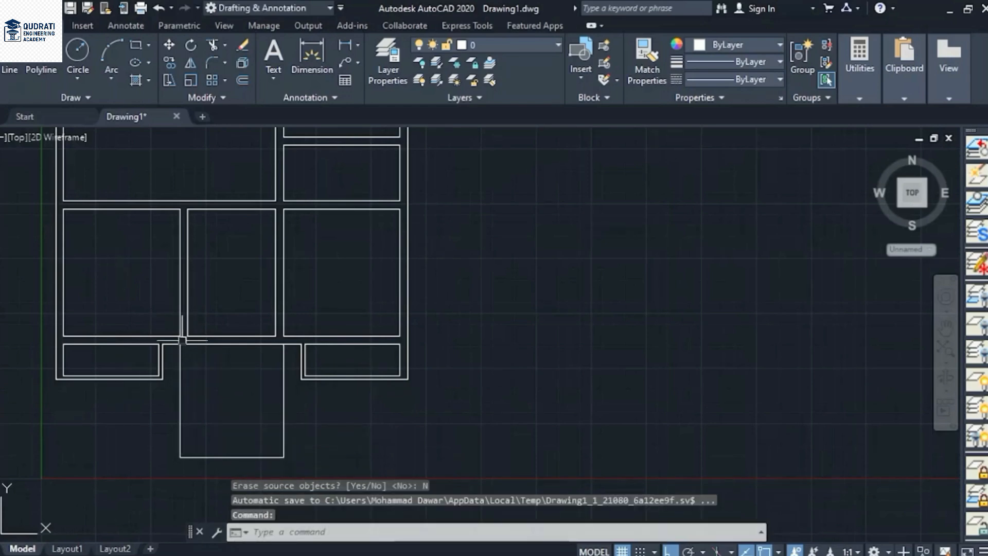
scroll(242, 386, down, 2)
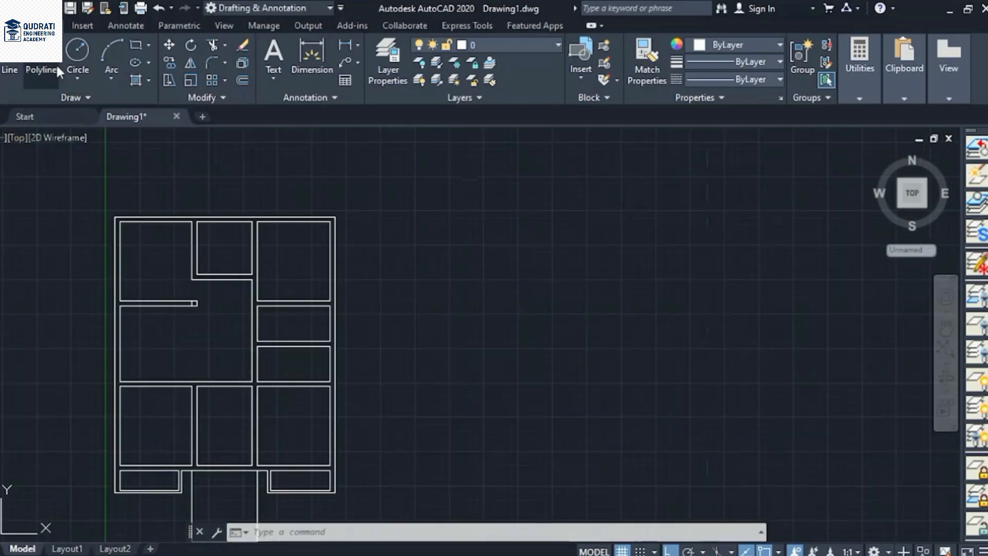
click(135, 45)
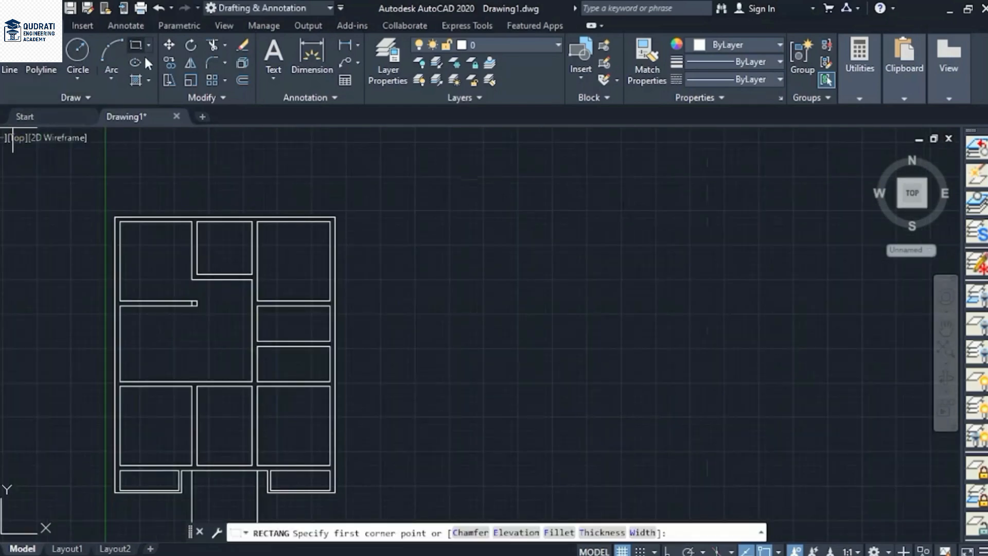
click(487, 228)
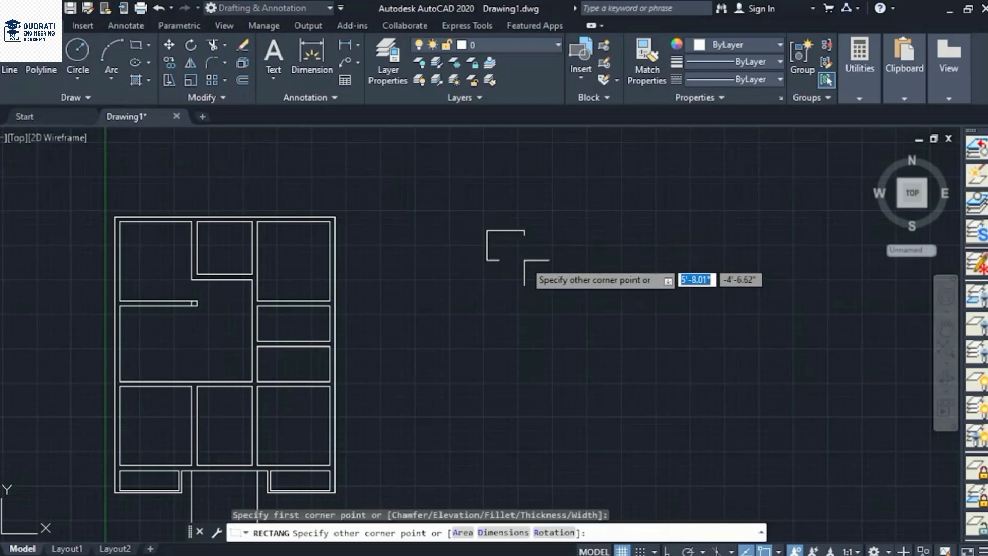
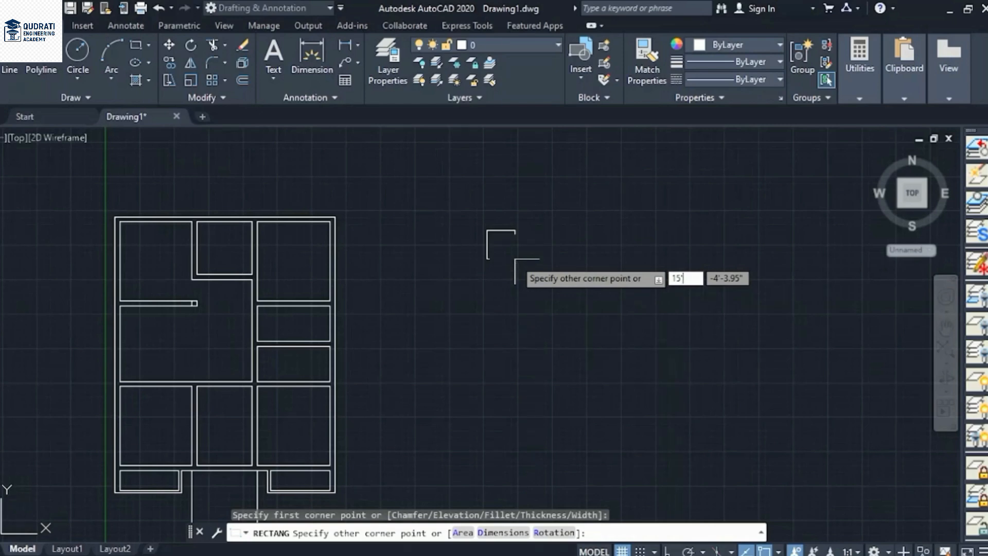
key(Tab)
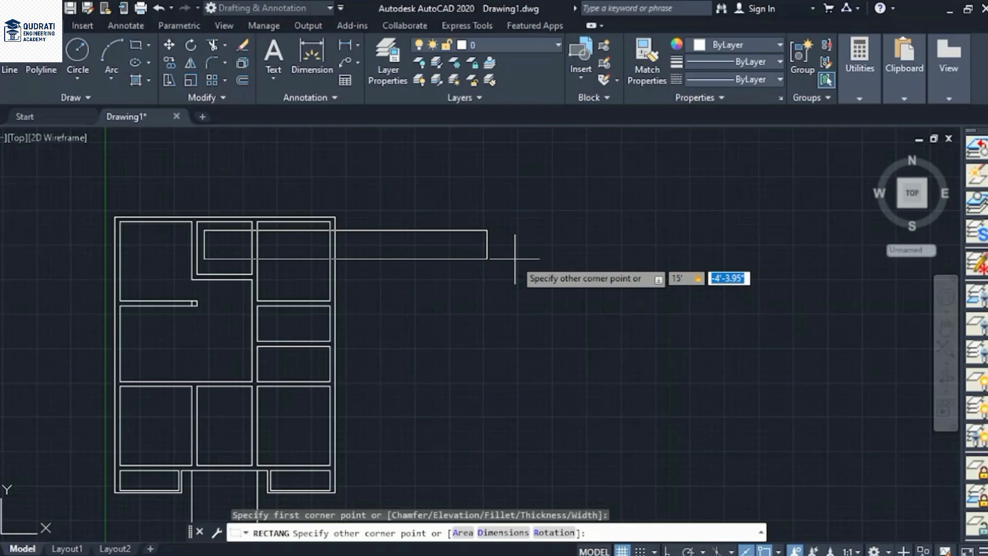
key(Escape)
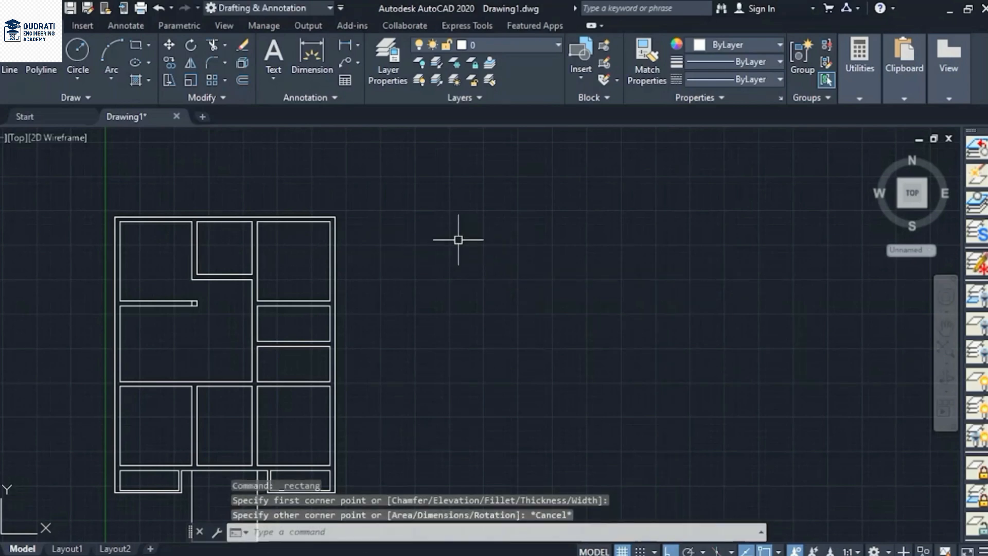
text(RE)
key(Return)
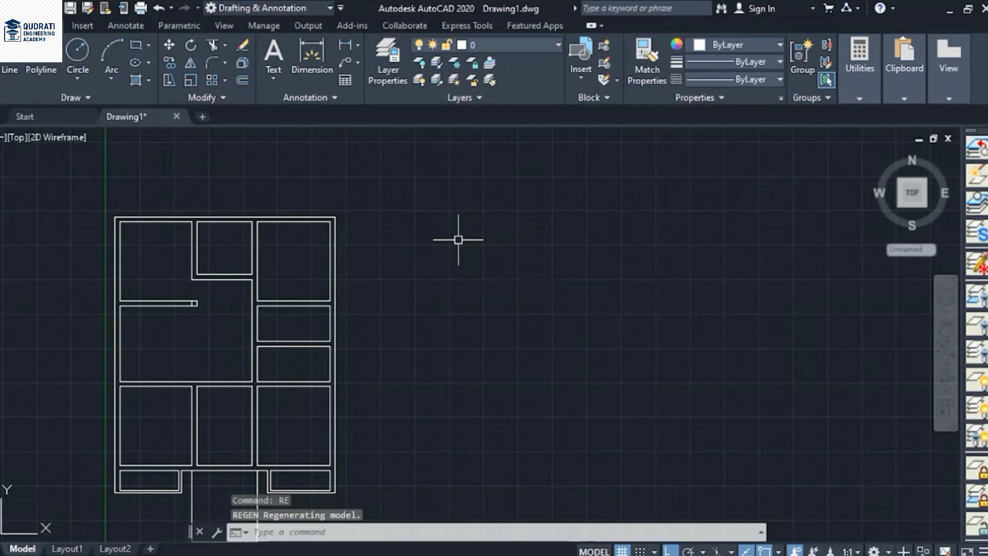
Draw a 15 by 15 square with the Rectangle command in the empty space beside the floor plan's upper part
text(re)
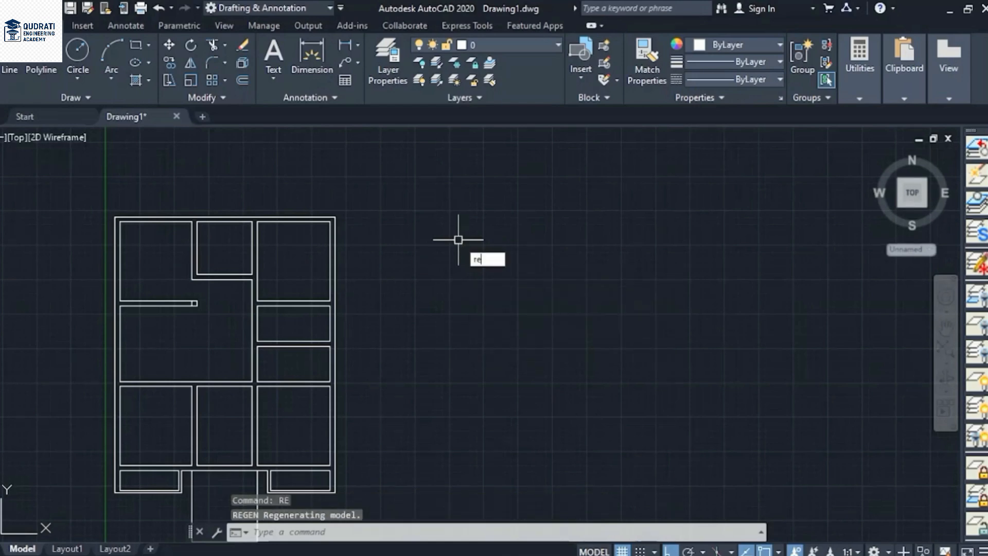
text(c)
key(Return)
scroll(458, 240, down, 4)
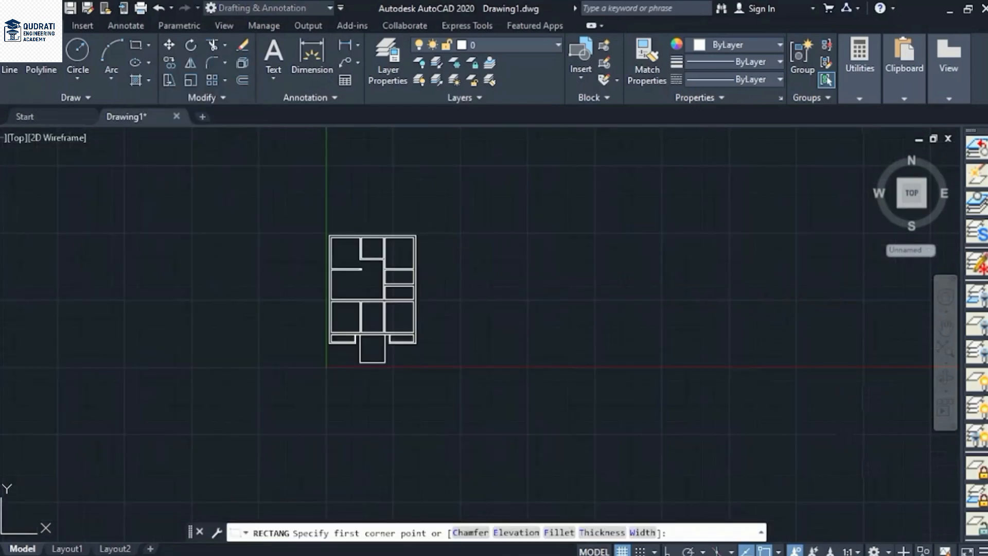
click(473, 240)
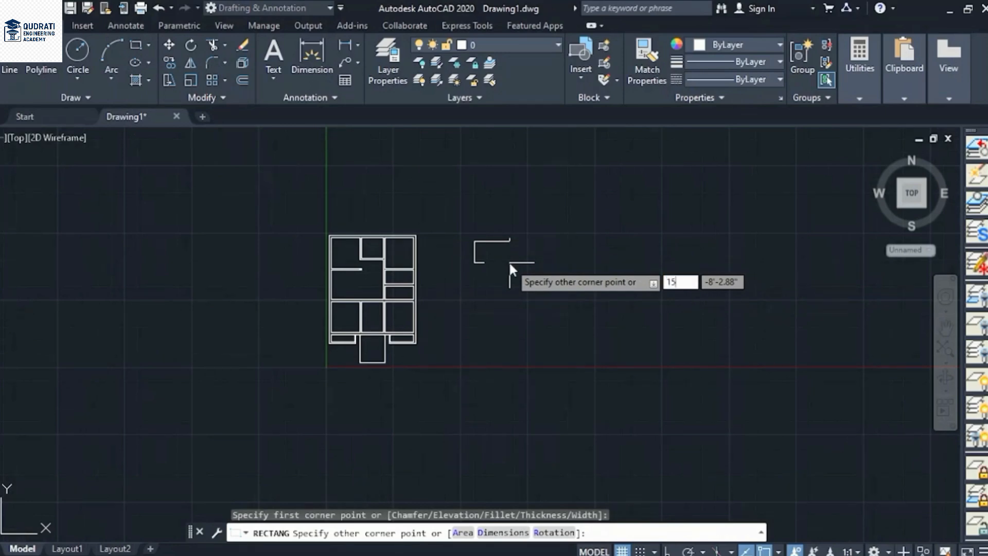
text(15)
key(Tab)
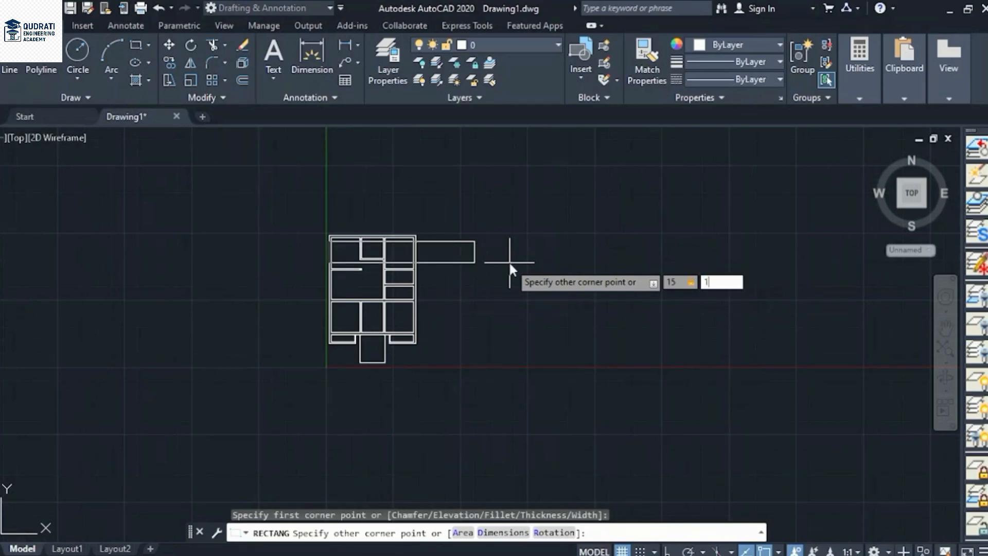
text(15)
key(Return)
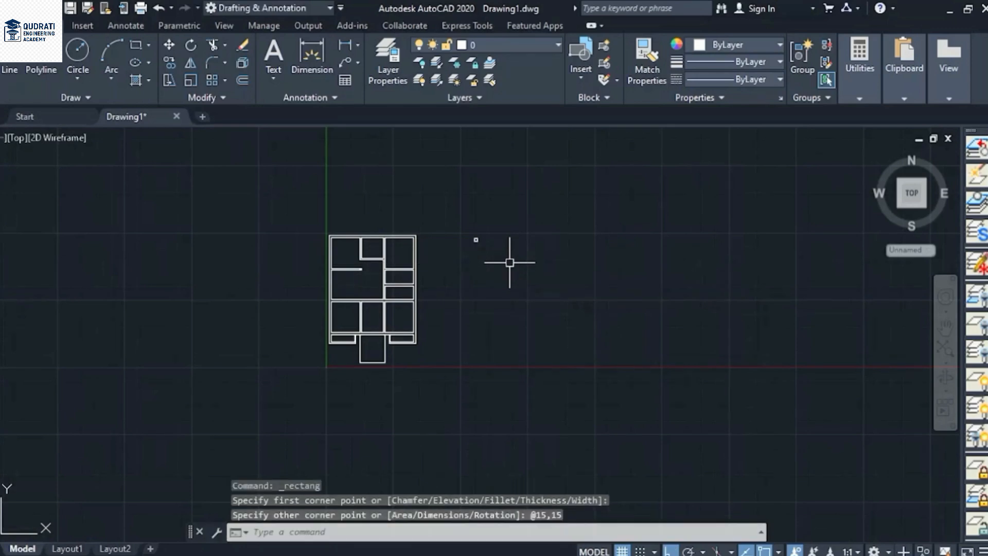
Copy the square from its upper-left corner onto the plan's upper-left outer corner, with Ortho turned off
scroll(486, 268, up, 4)
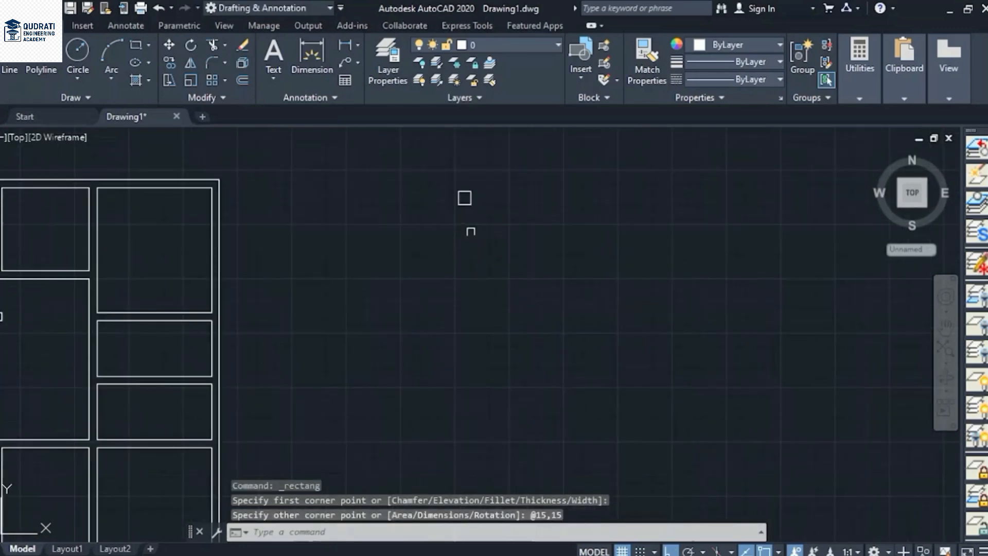
scroll(470, 232, up, 3)
scroll(605, 342, up, 2)
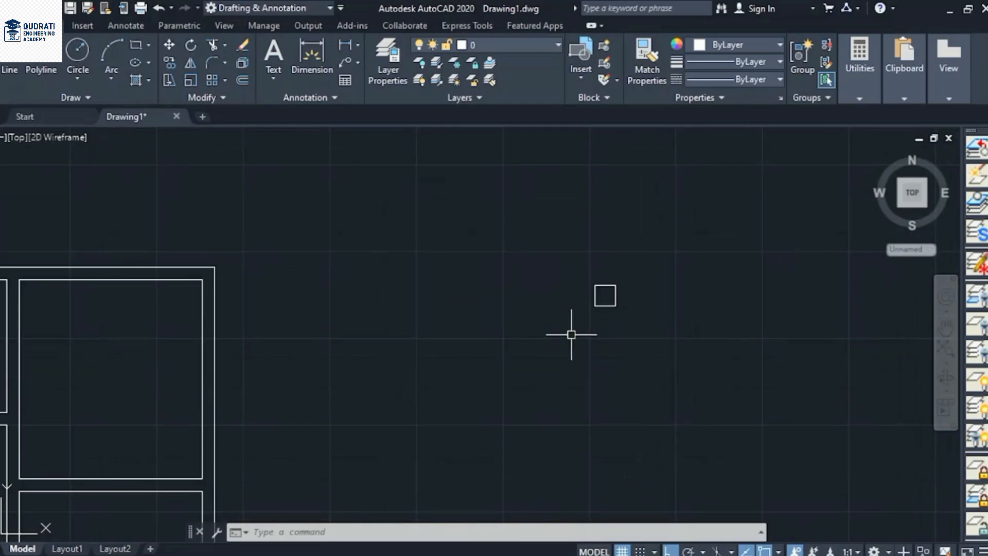
text(CO)
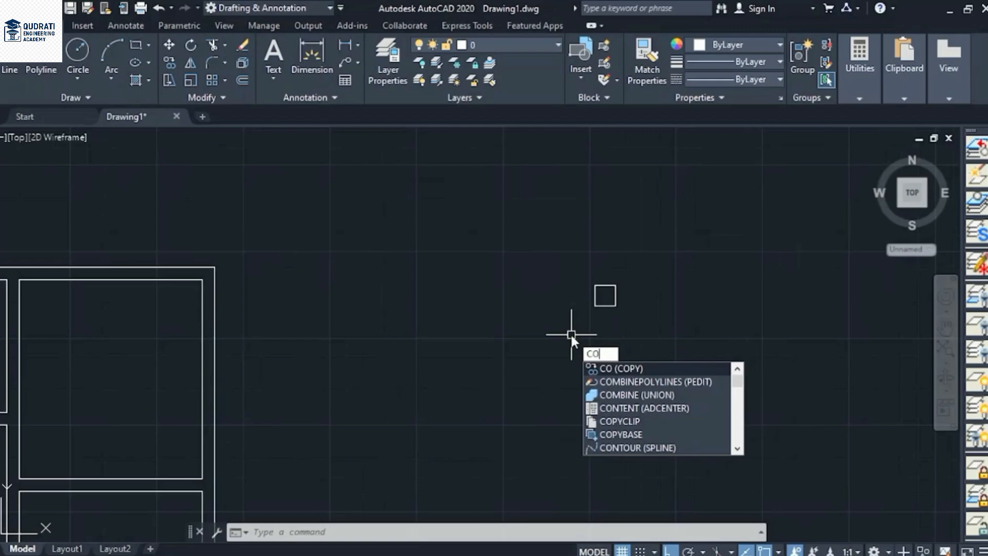
key(Return)
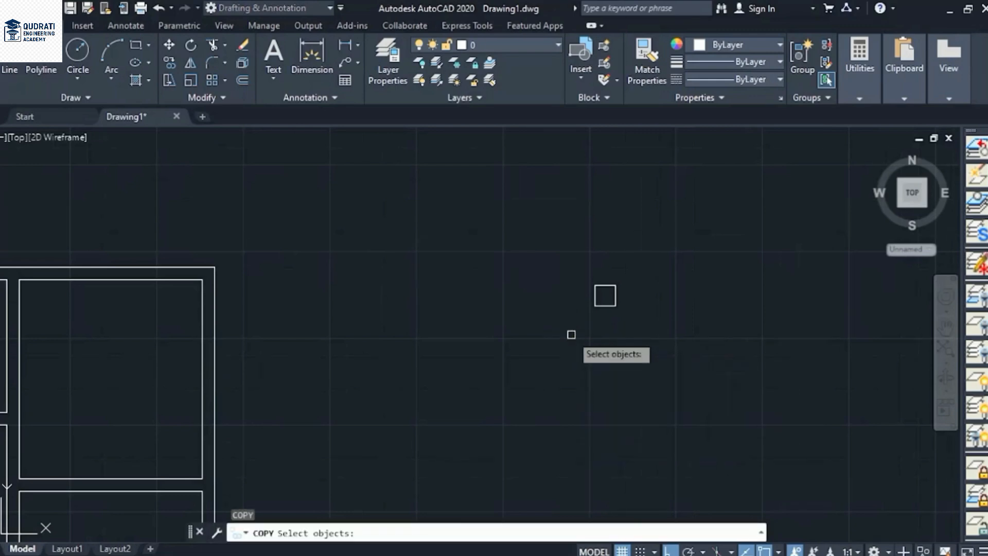
mouse_move(641, 270)
mouse_down()
mouse_move(582, 280)
mouse_move(612, 337)
mouse_move(616, 328)
mouse_up()
key(Return)
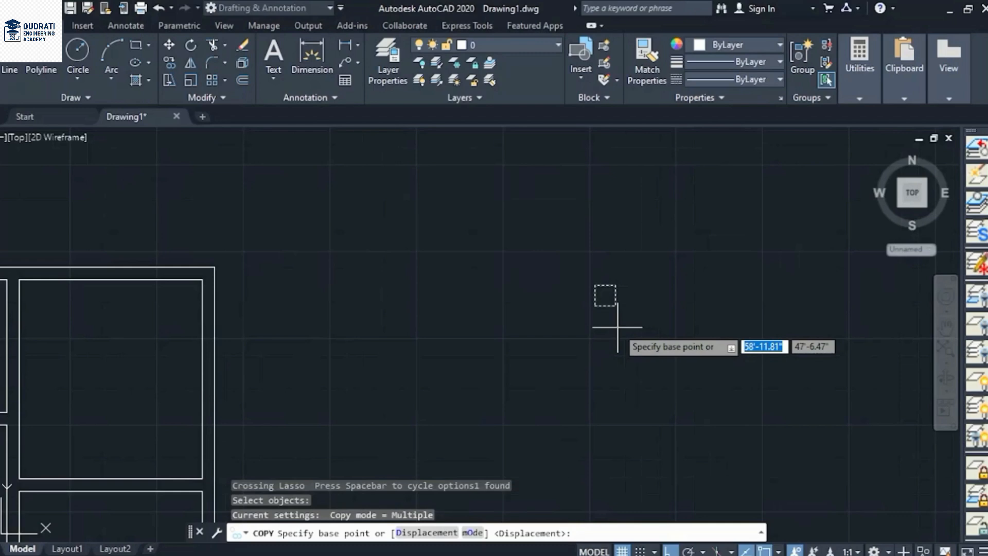
click(583, 288)
middle_drag(336, 298, 710, 321)
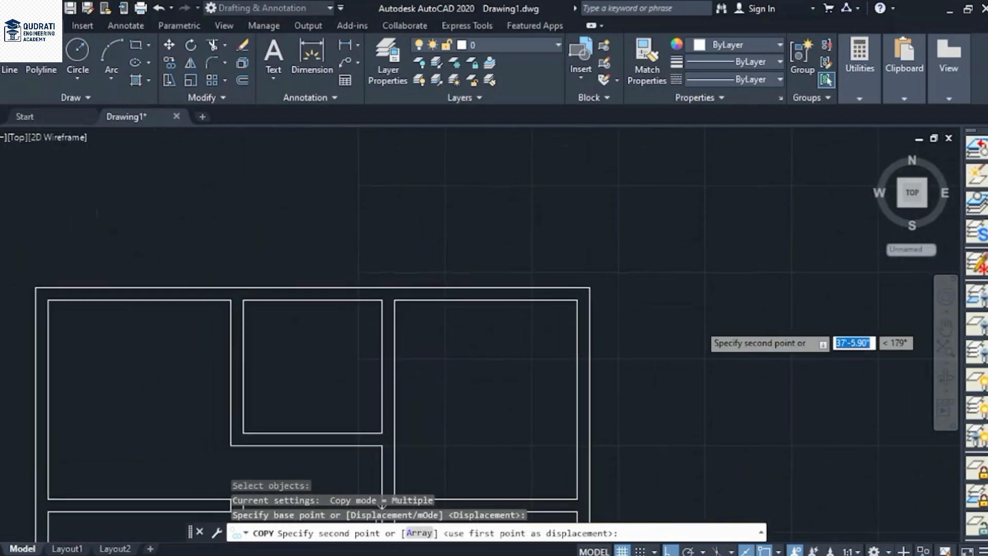
click(669, 550)
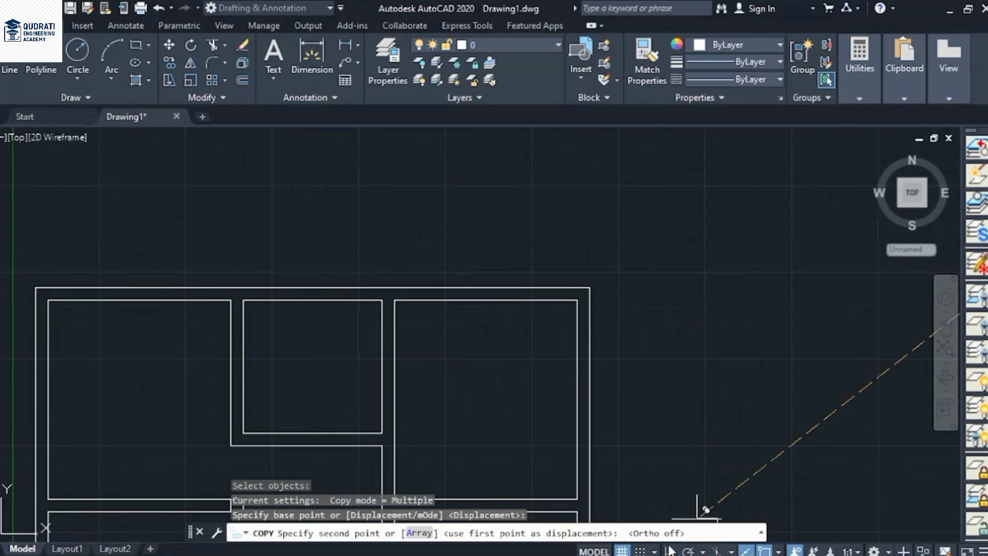
click(36, 286)
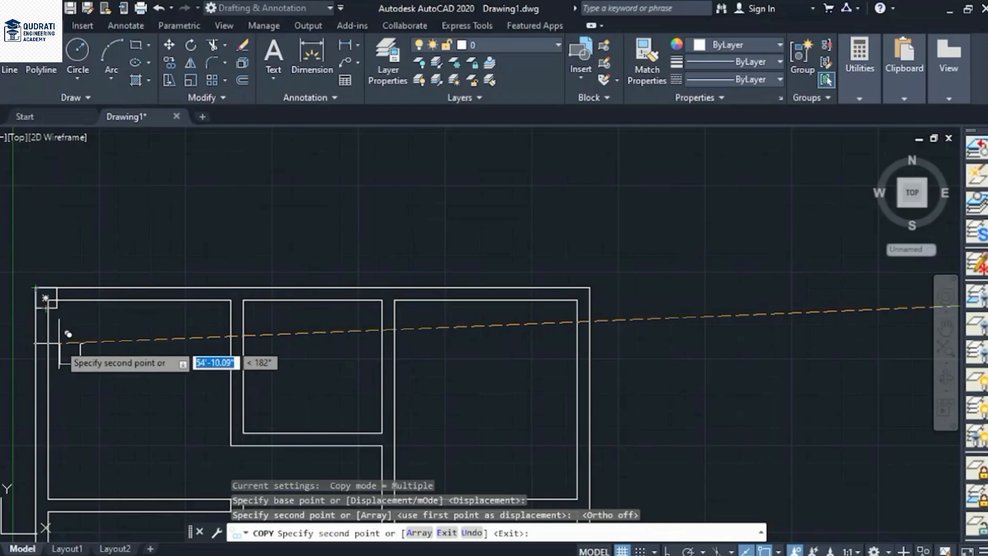
Place another copy of the square where the left outer wall meets the long horizontal wall, and end the copying
mouse_move(109, 331)
middle_down()
mouse_move(115, 340)
mouse_move(156, 112)
mouse_move(186, 41)
middle_up()
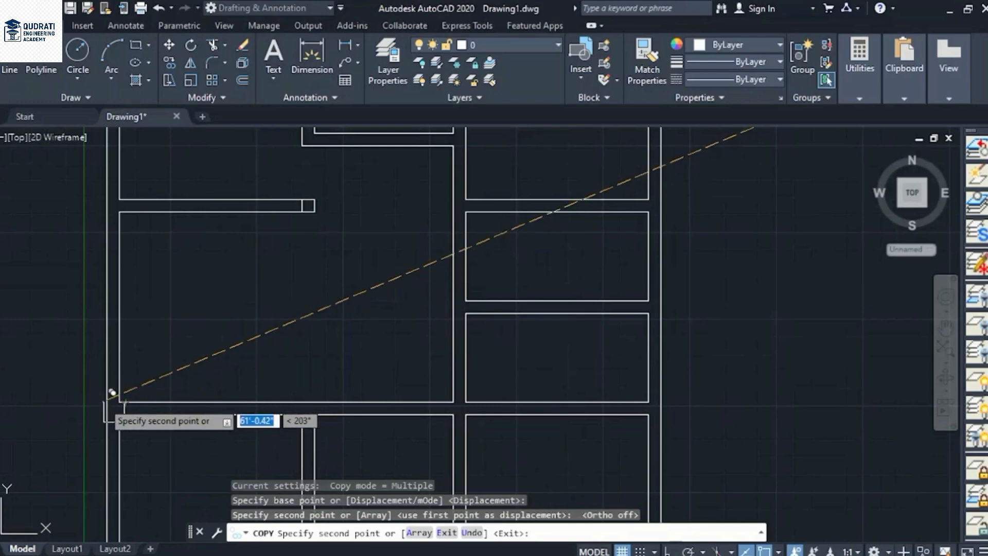
scroll(107, 400, up, 3)
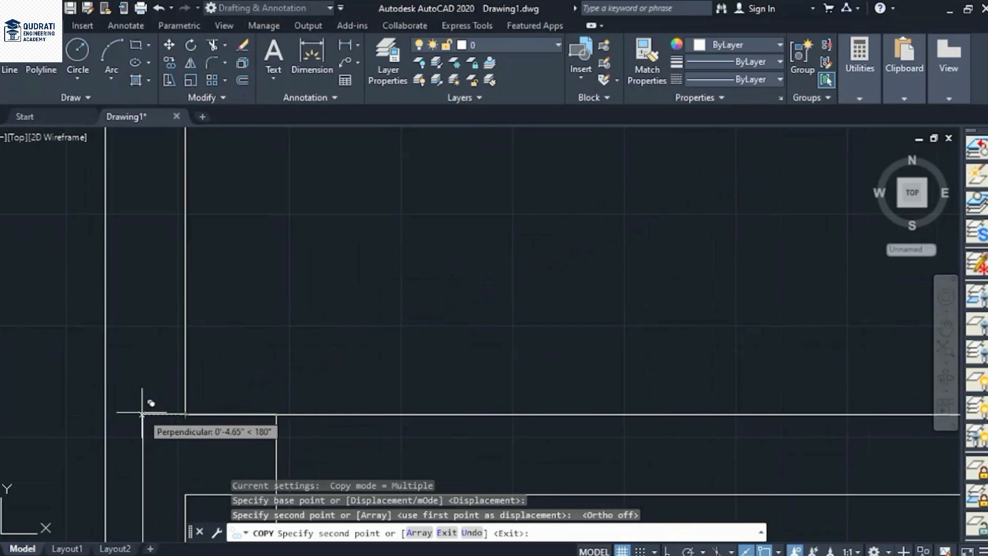
click(104, 414)
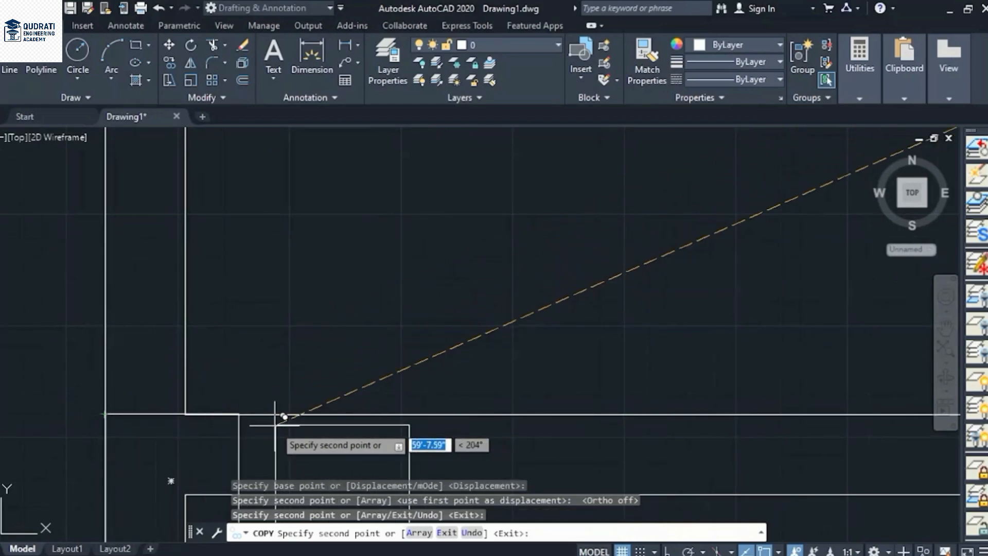
scroll(220, 412, up, 10)
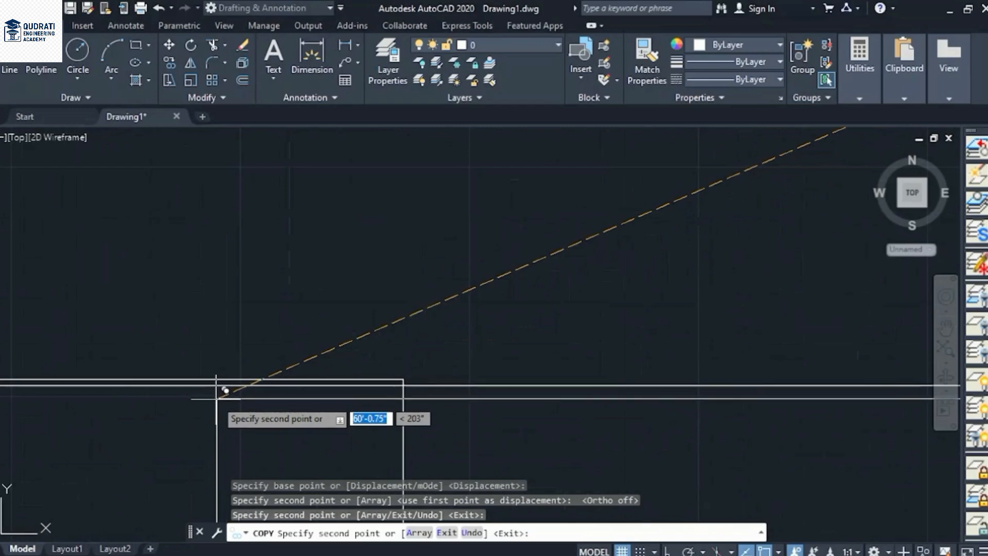
key(Escape)
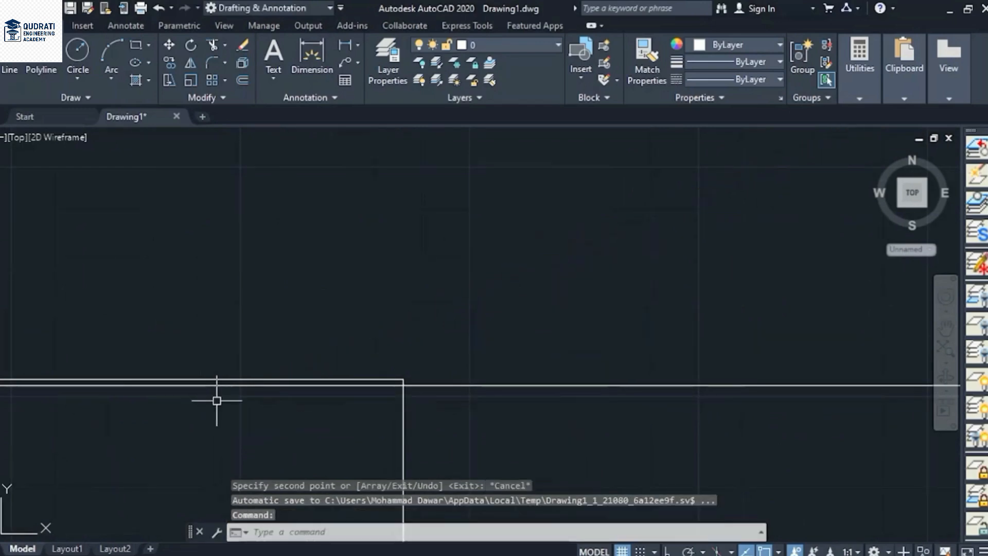
Move the square at the left outer wall straight down so its top edge aligns with the horizontal wall's upper line
text(m)
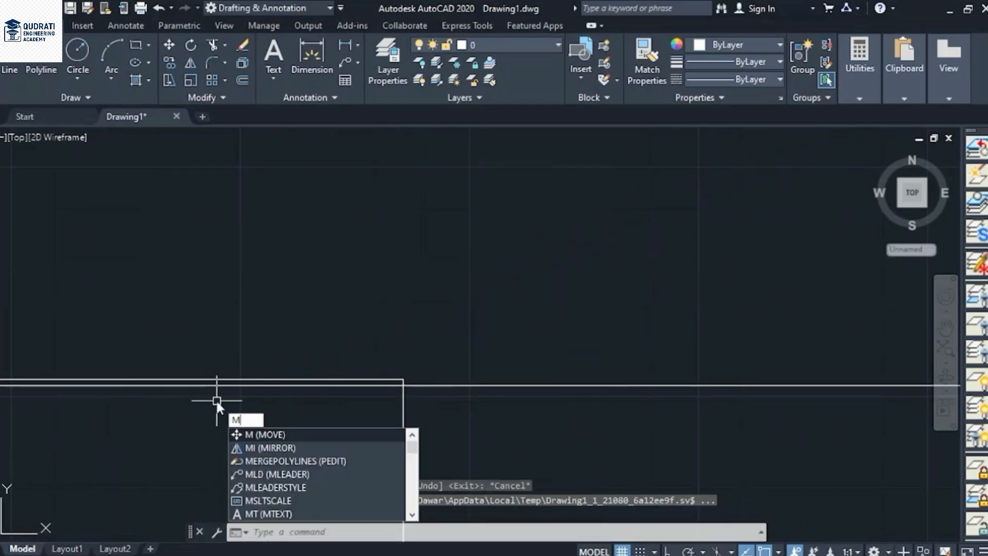
key(Return)
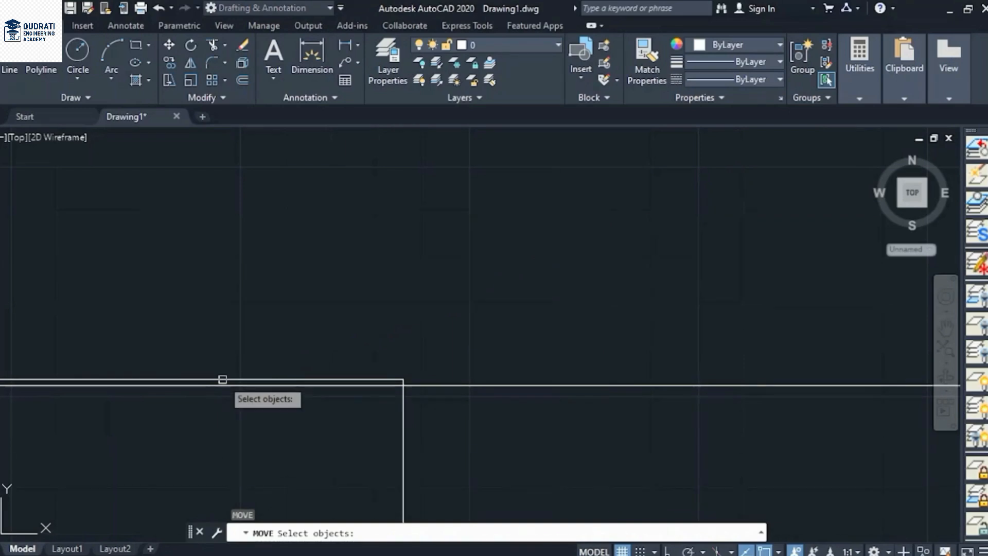
click(223, 381)
key(Return)
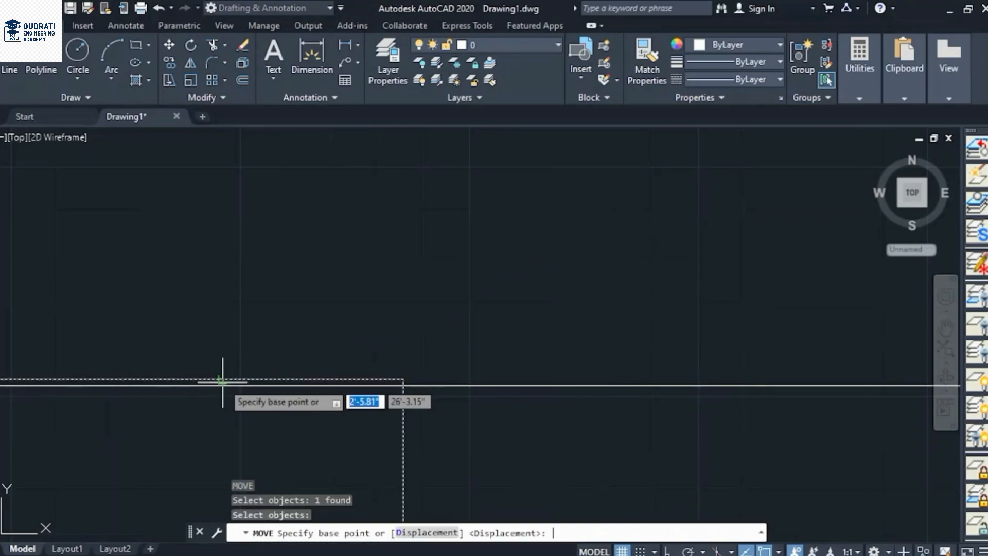
click(222, 380)
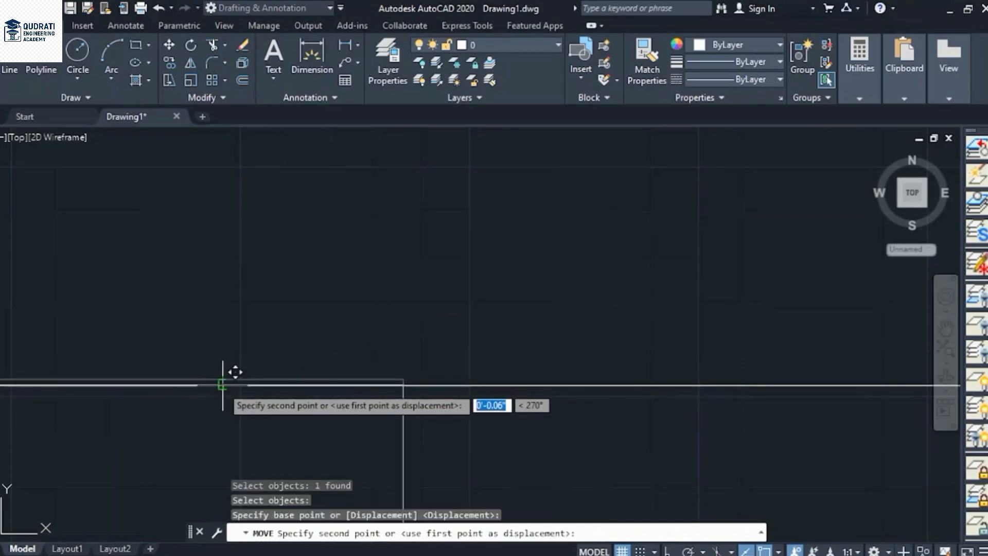
click(223, 385)
Copy the square at the upper-left outer corner, based on its upper-right corner, onto the plan's upper-right outer corner
scroll(222, 386, down, 5)
middle_drag(212, 435, 278, 254)
scroll(396, 222, down, 4)
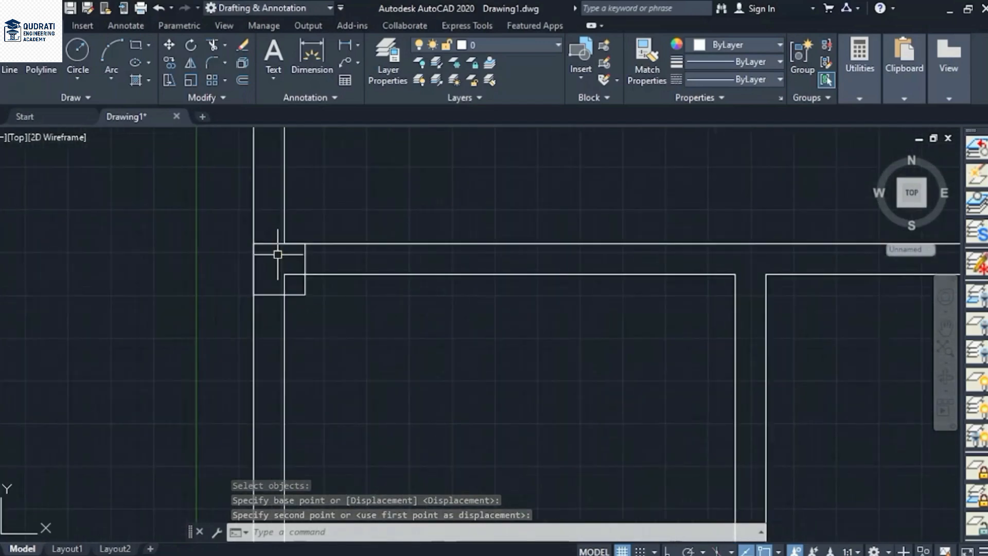
scroll(365, 177, down, 4)
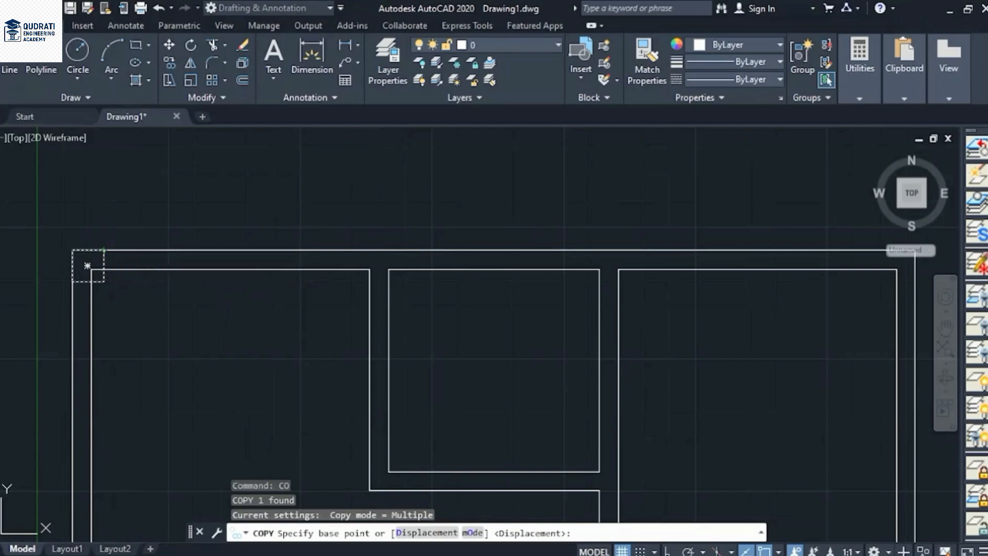
click(102, 251)
middle_drag(432, 278, 112, 287)
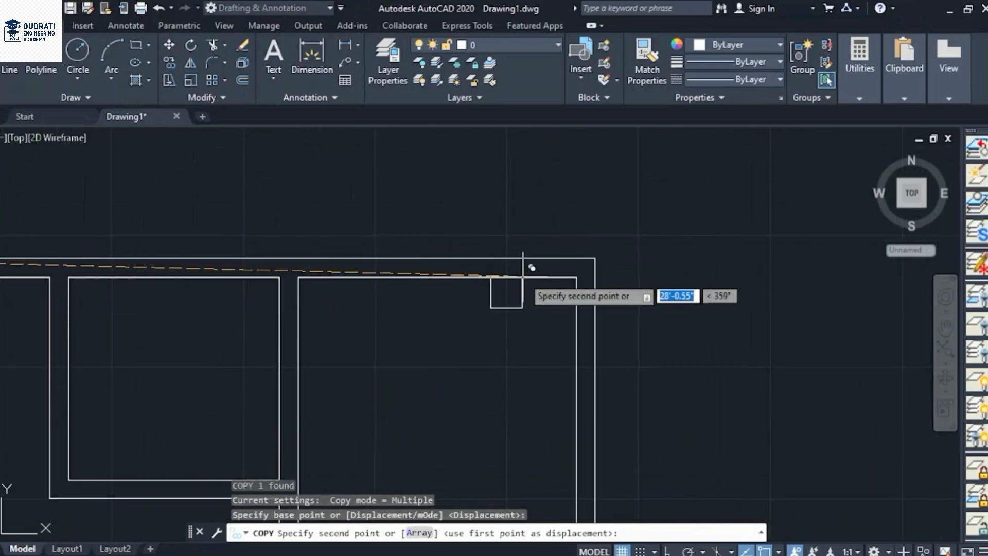
click(595, 257)
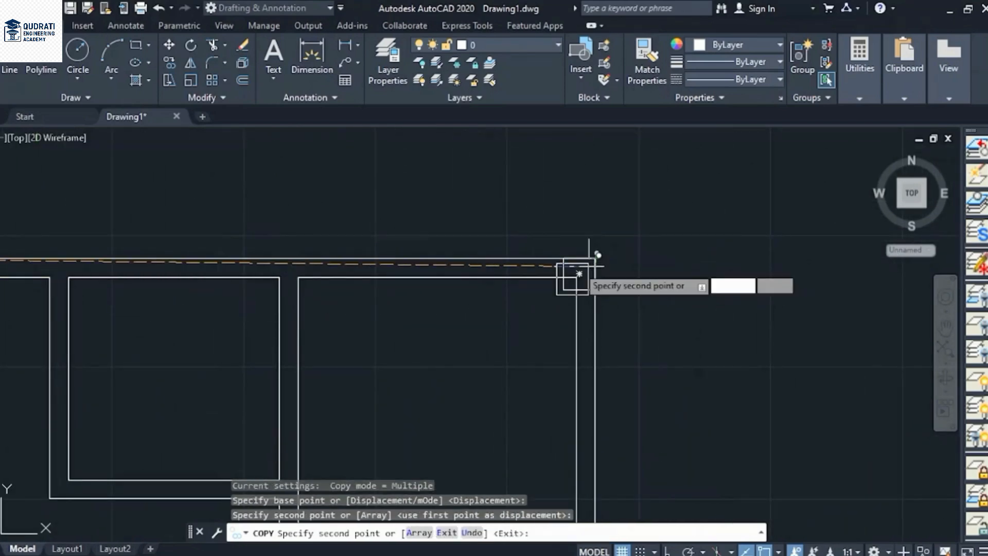
Place another copy of the square where the right outer wall meets the long horizontal wall, top edges aligned, and end the copying
middle_drag(536, 289, 609, 129)
scroll(529, 221, down, 3)
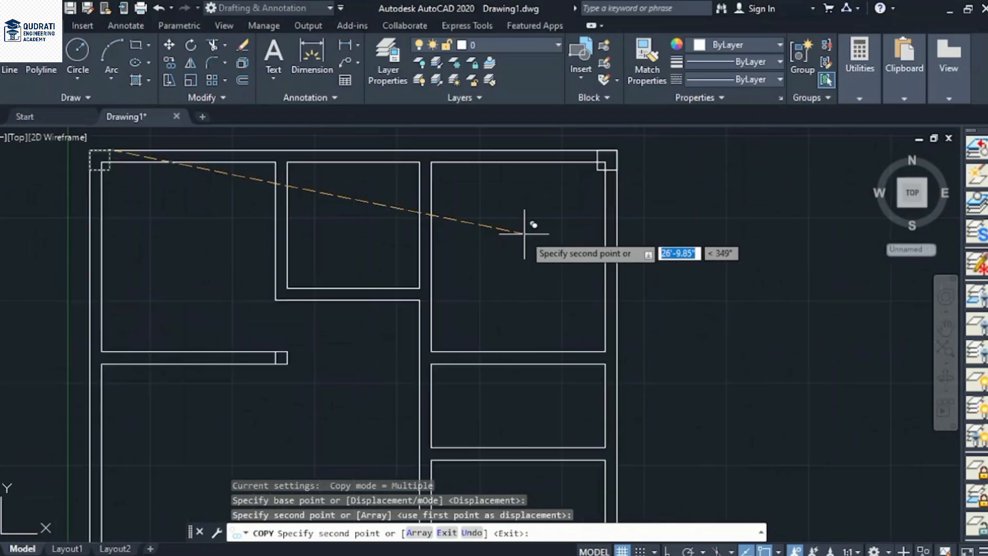
scroll(525, 212, up, 3)
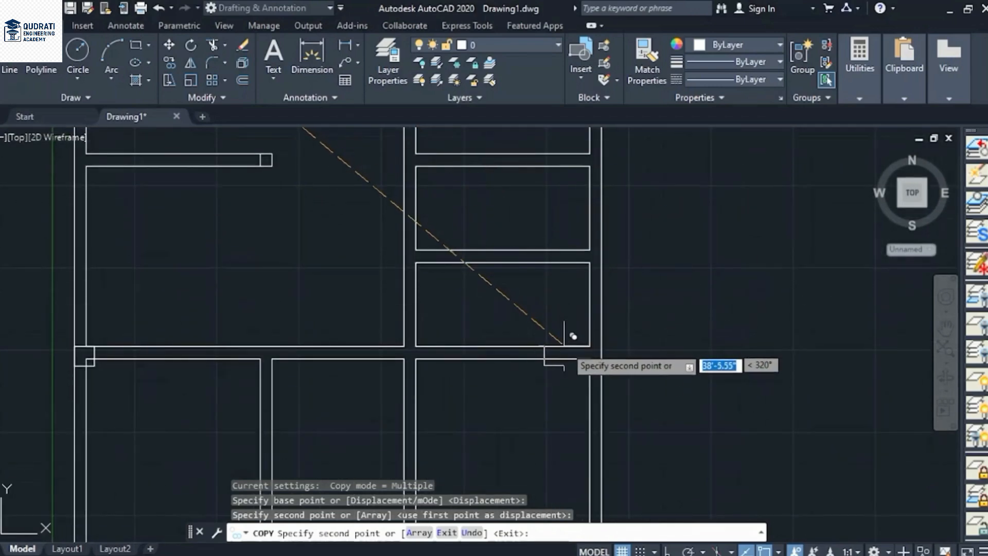
middle_drag(582, 342, 566, 235)
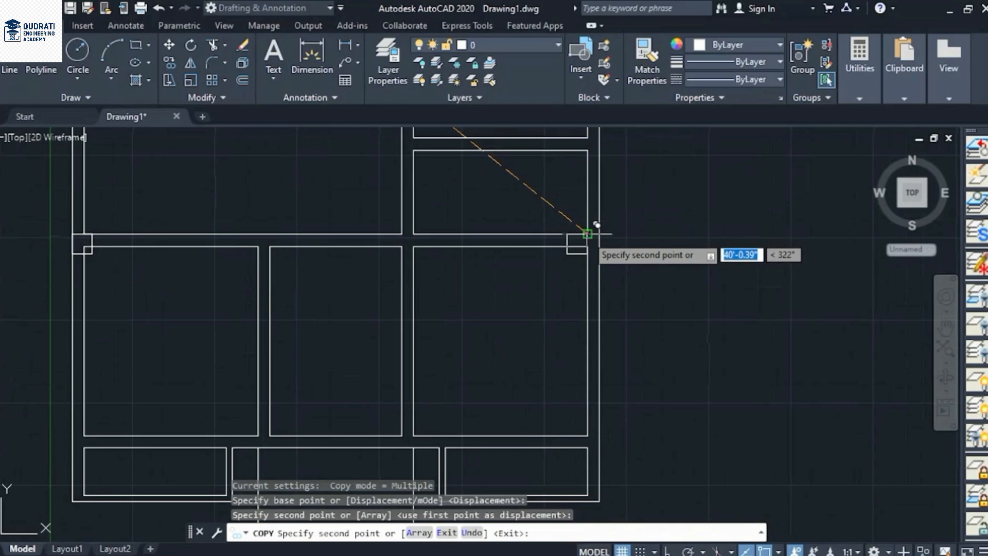
scroll(592, 235, up, 4)
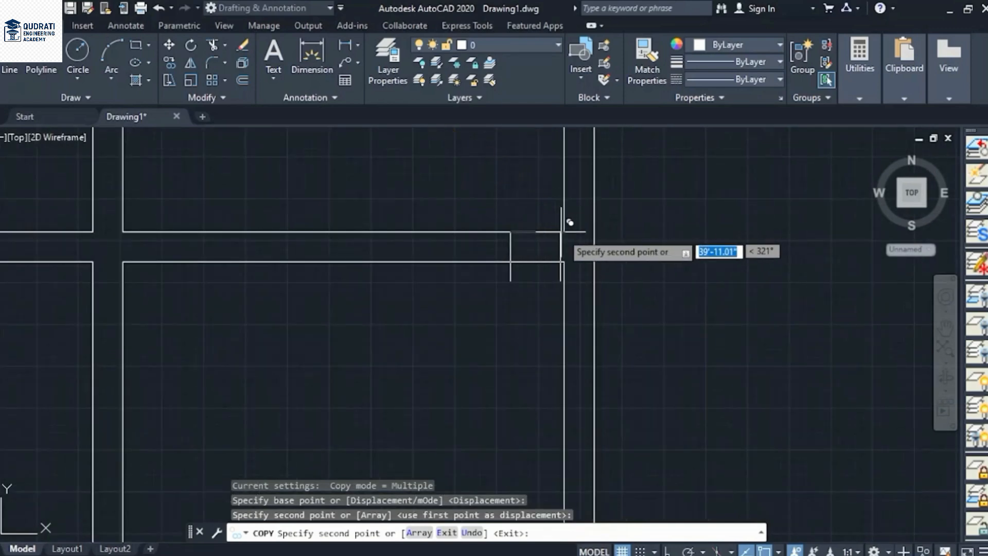
click(595, 231)
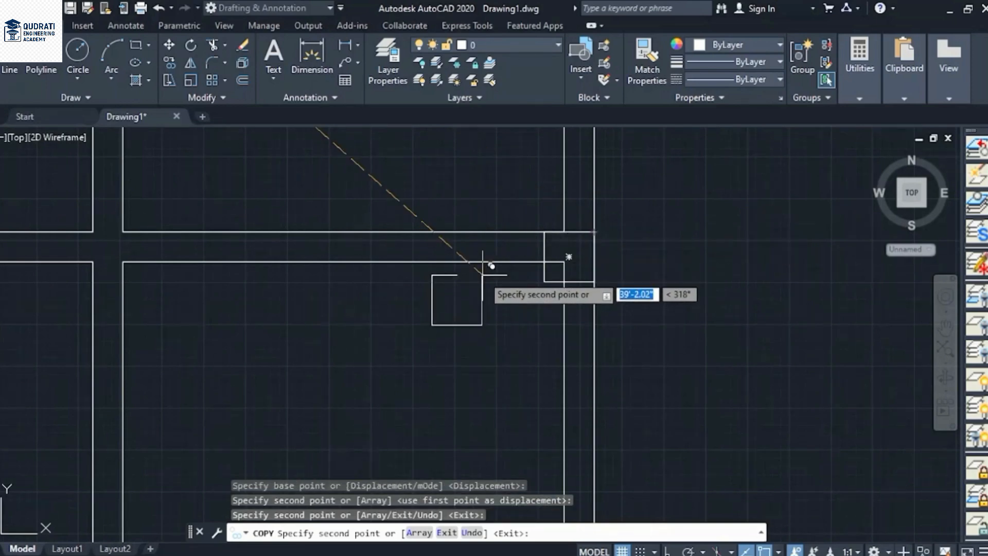
key(Escape)
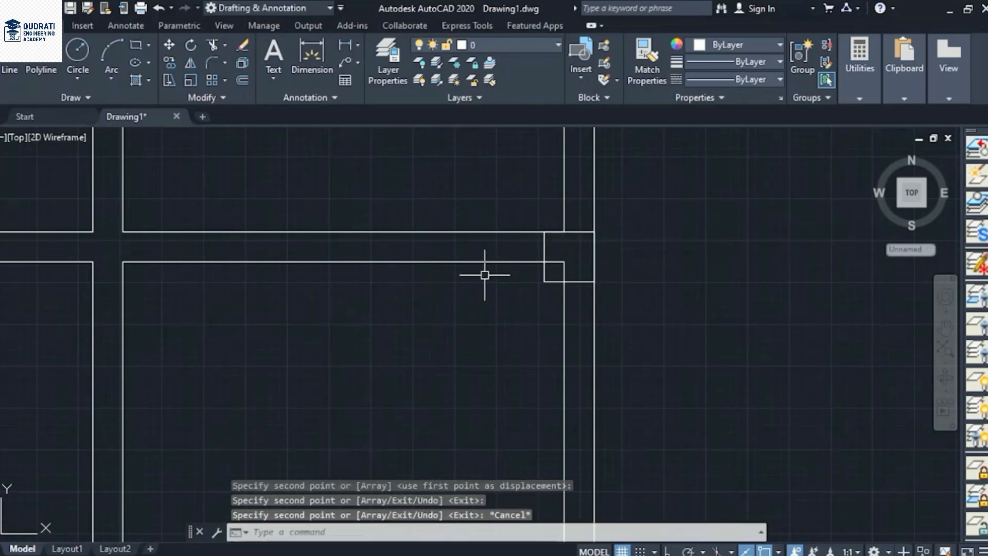
In the 4bhk drawing, draw a short vertical line across the horizontal wall along the right edge of the middle wall-junction square
mouse_move(688, 553)
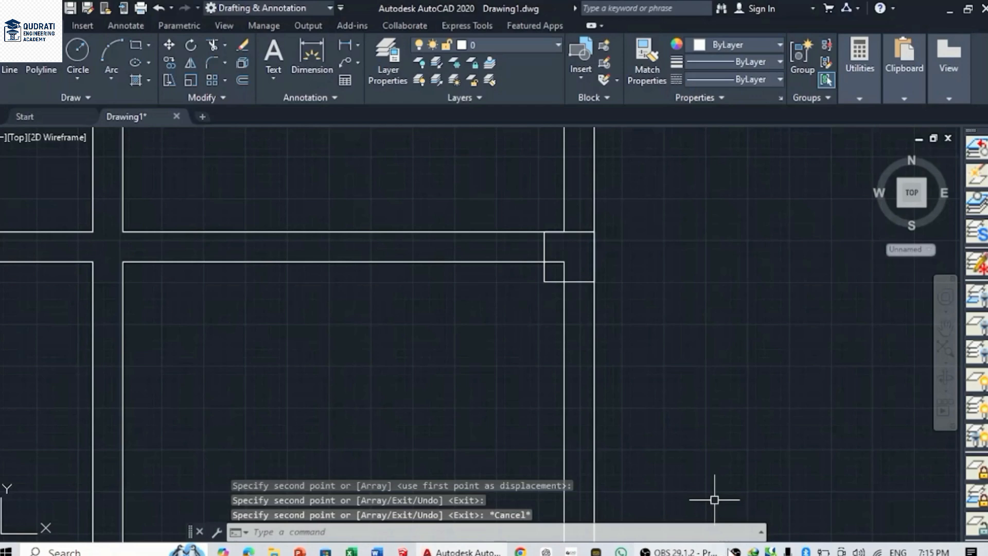
text(l)
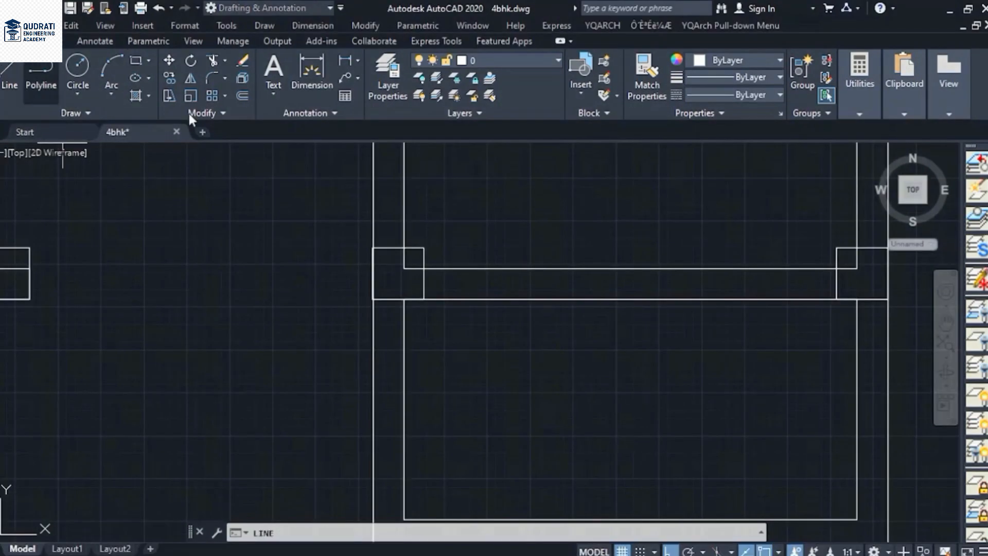
key(Return)
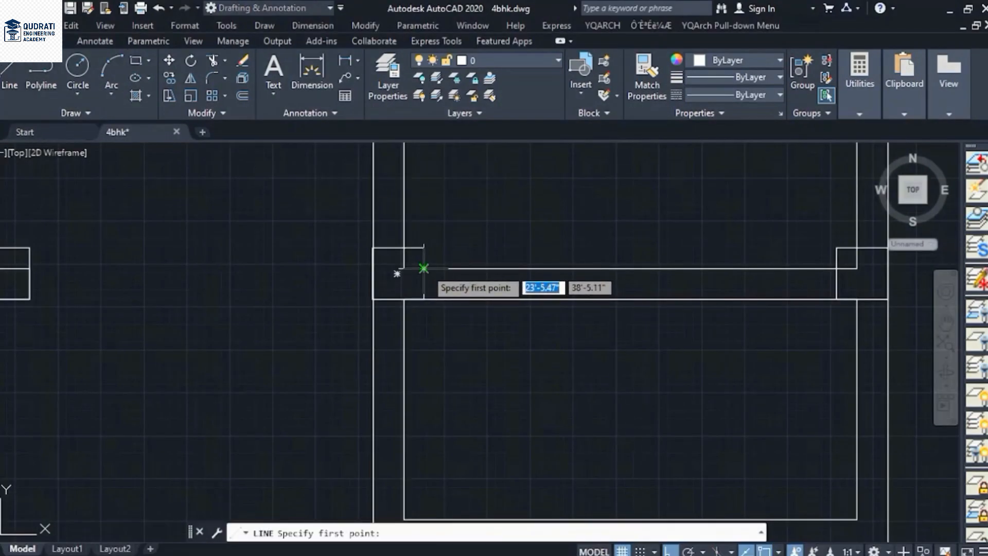
click(423, 299)
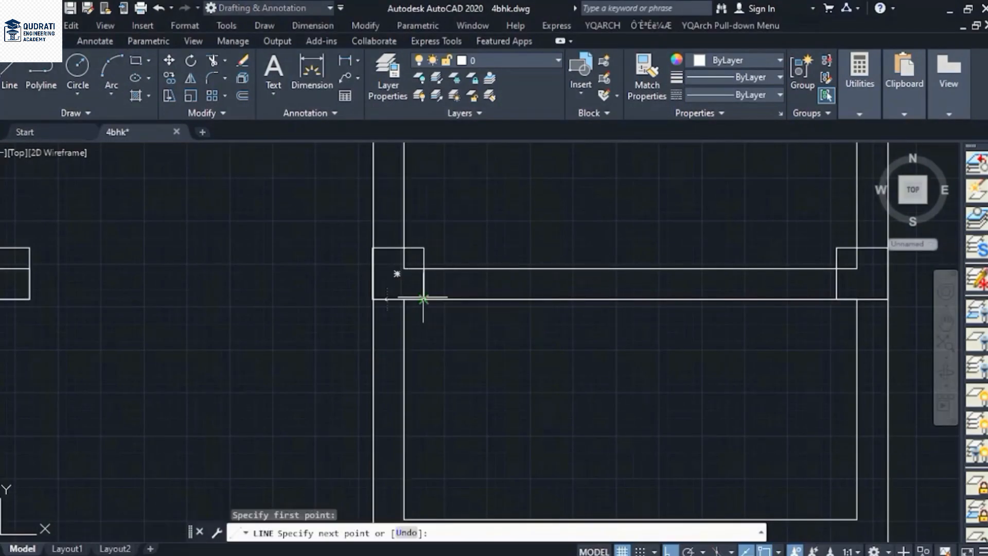
click(399, 299)
key(Escape)
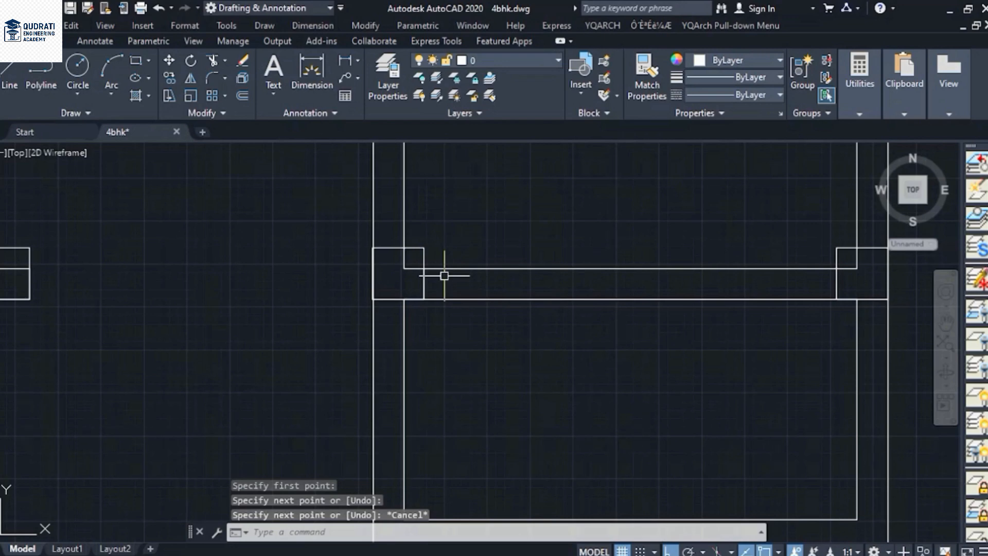
Offset the short line at the square's edge 3' to the right across the horizontal wall
text(o)
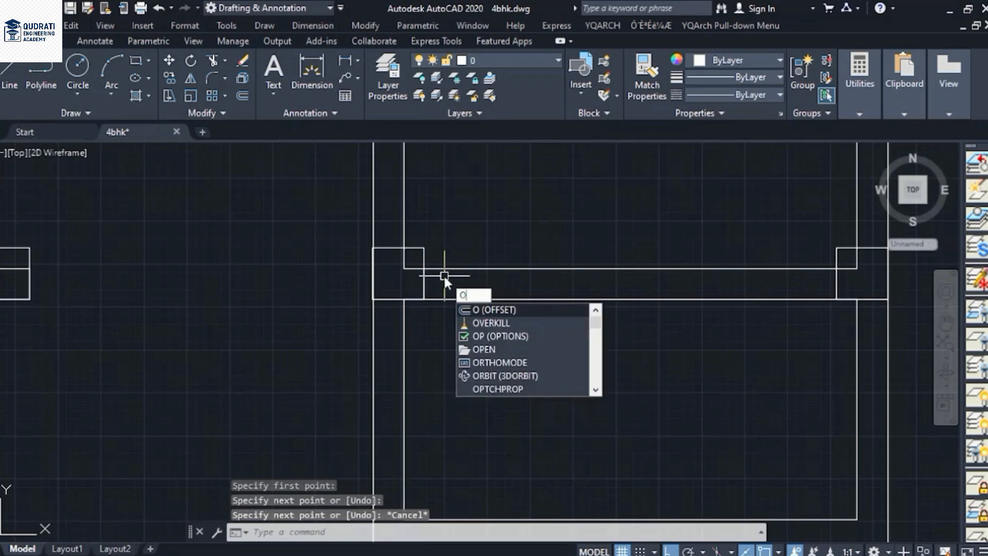
key(Return)
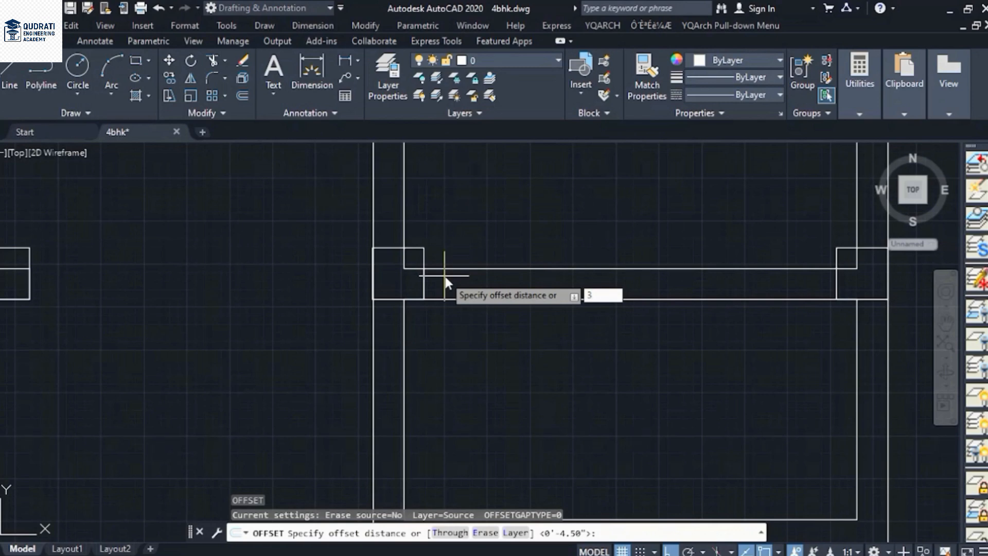
text(3')
key(Return)
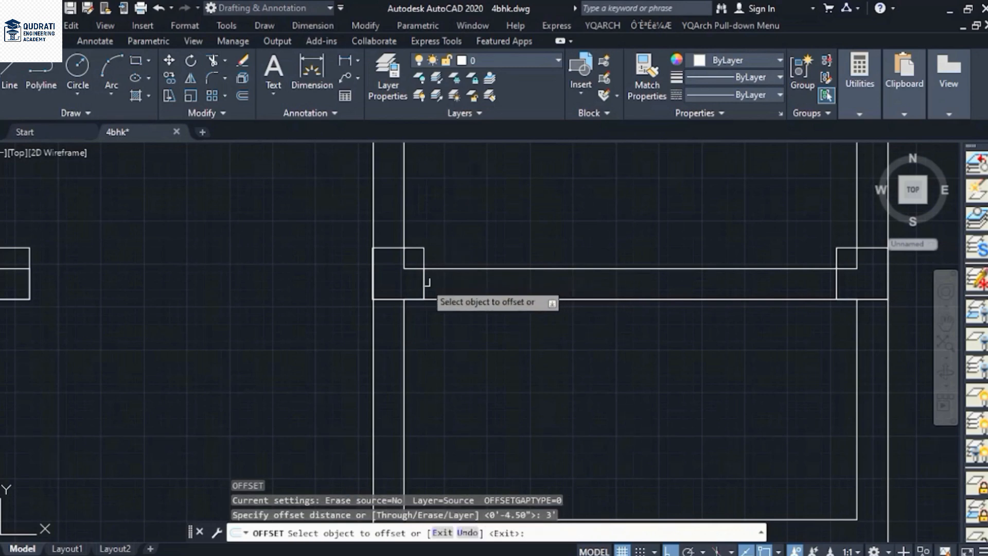
click(424, 280)
click(480, 282)
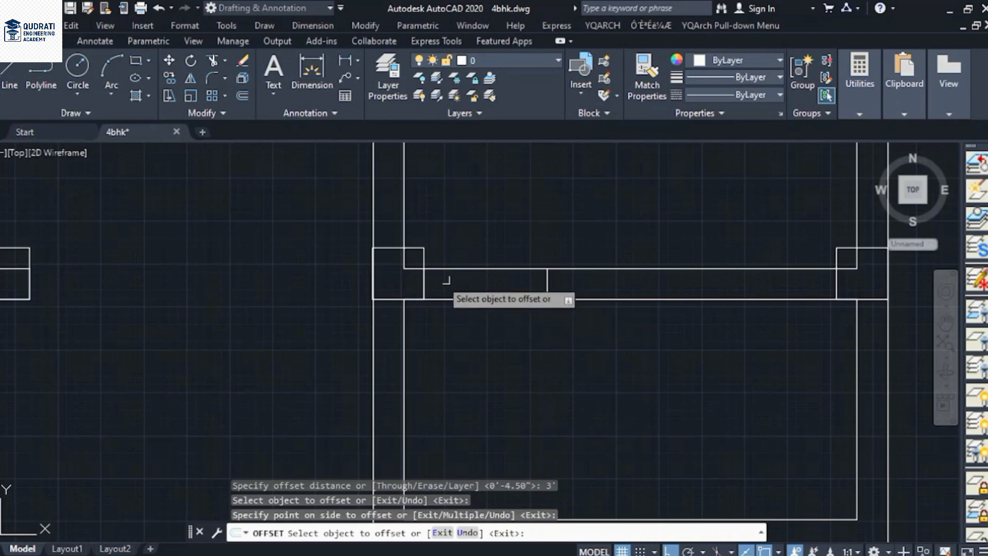
key(Escape)
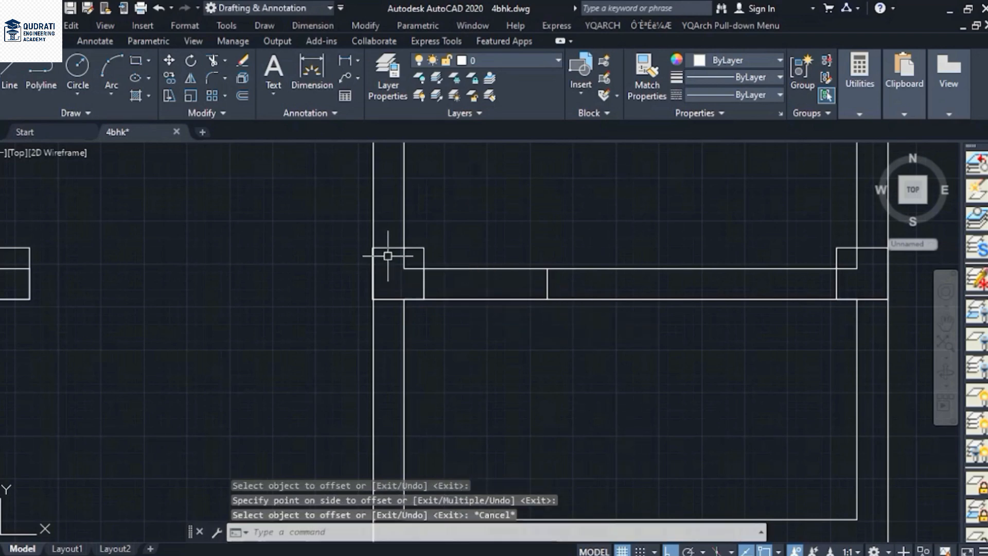
Trim both horizontal wall lines between the square and the offset line to open a 3' door gap
text(tr)
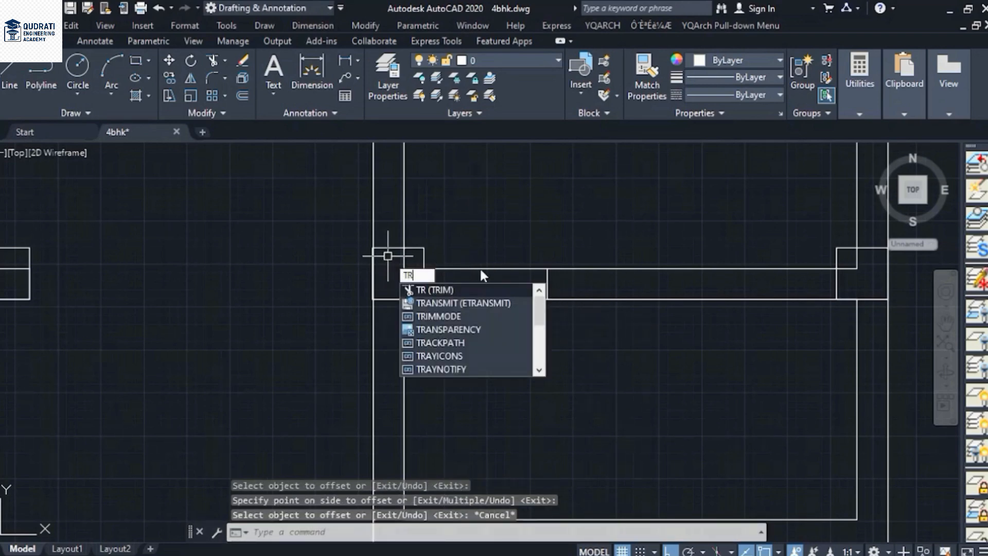
key(Return)
mouse_move(477, 238)
mouse_down()
mouse_move(508, 327)
mouse_move(503, 349)
mouse_up()
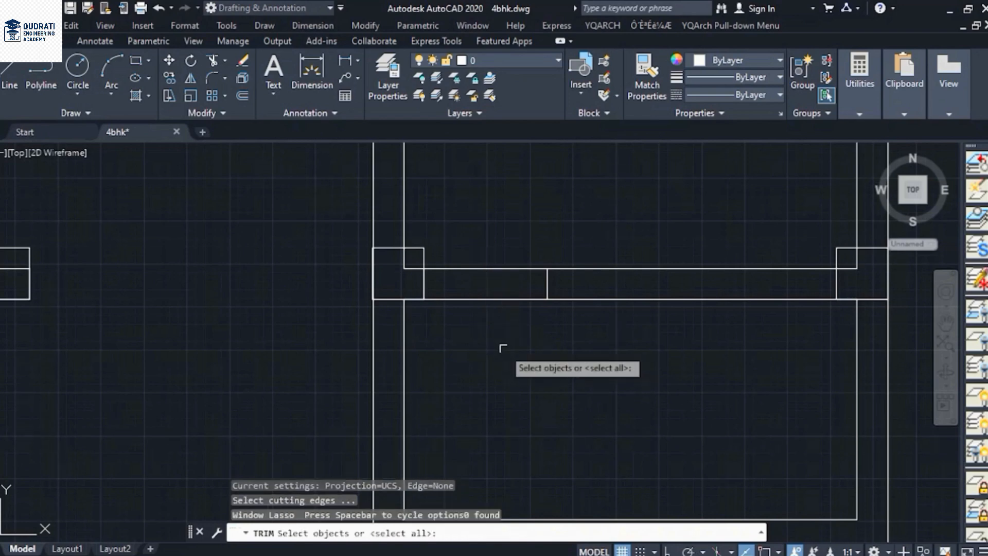
key(Return)
drag(482, 254, 486, 356)
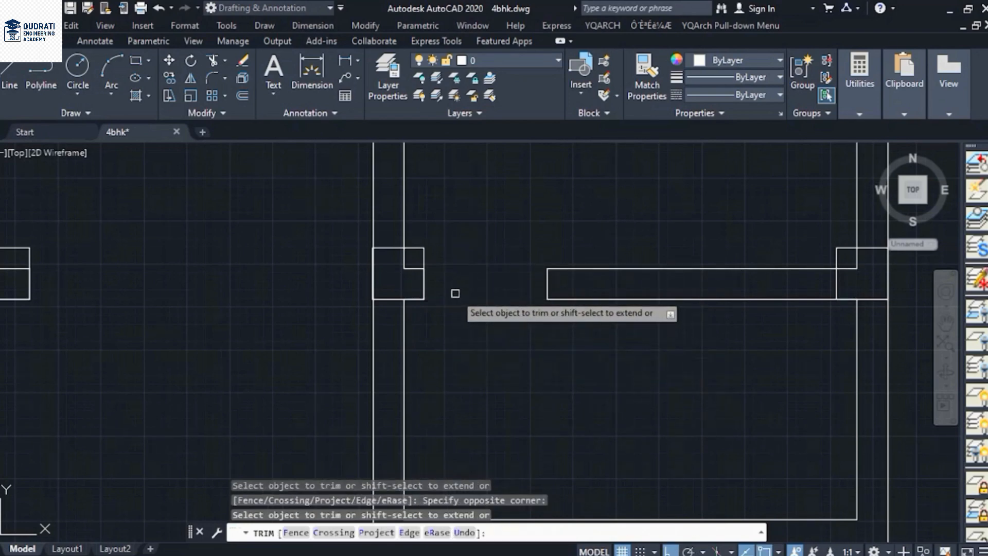
Erase the short helper line on the square's right edge beside the door opening
click(243, 61)
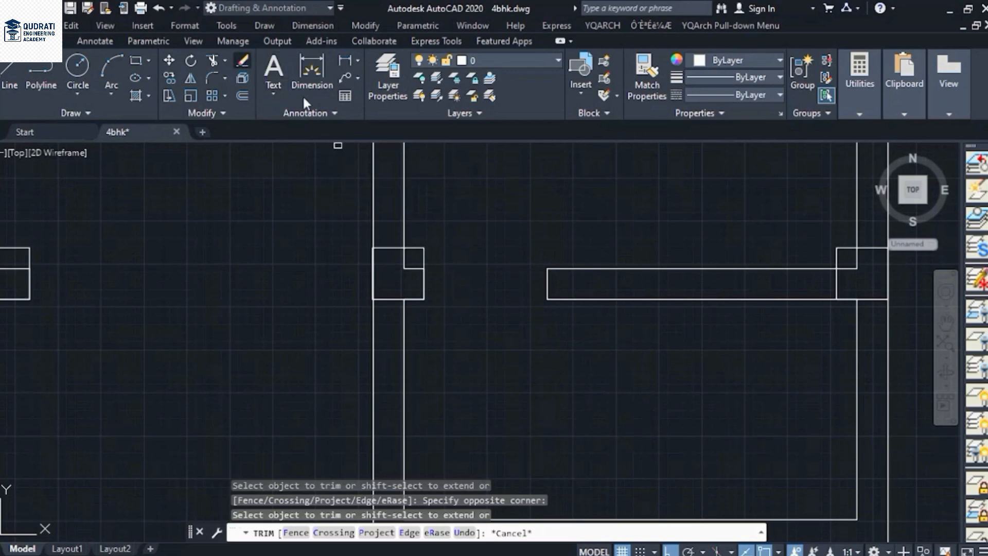
click(425, 284)
key(Return)
Offset the inner left wall lines of the two small right-side rooms 4.5' into the rooms
scroll(474, 312, down, 5)
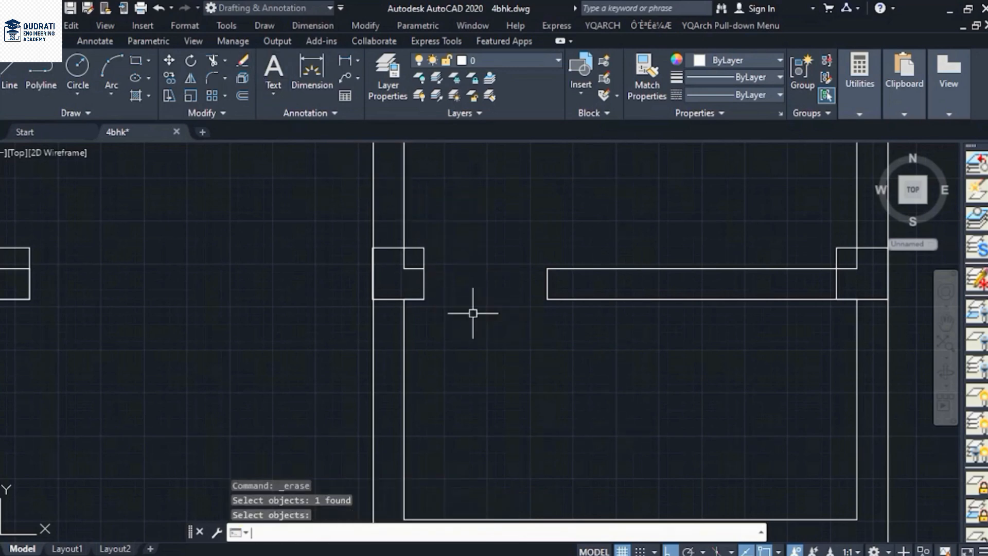
middle_drag(463, 324, 430, 261)
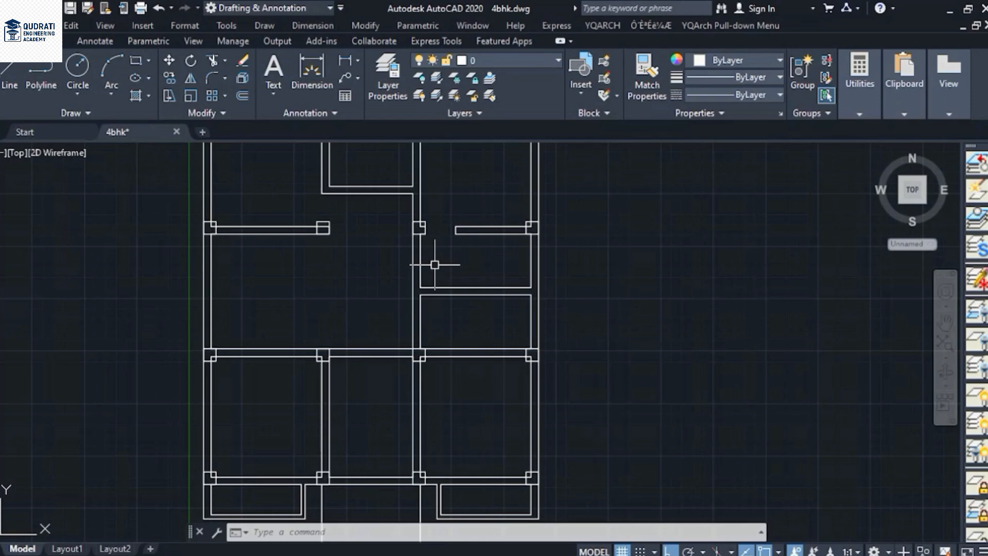
middle_drag(406, 323, 387, 297)
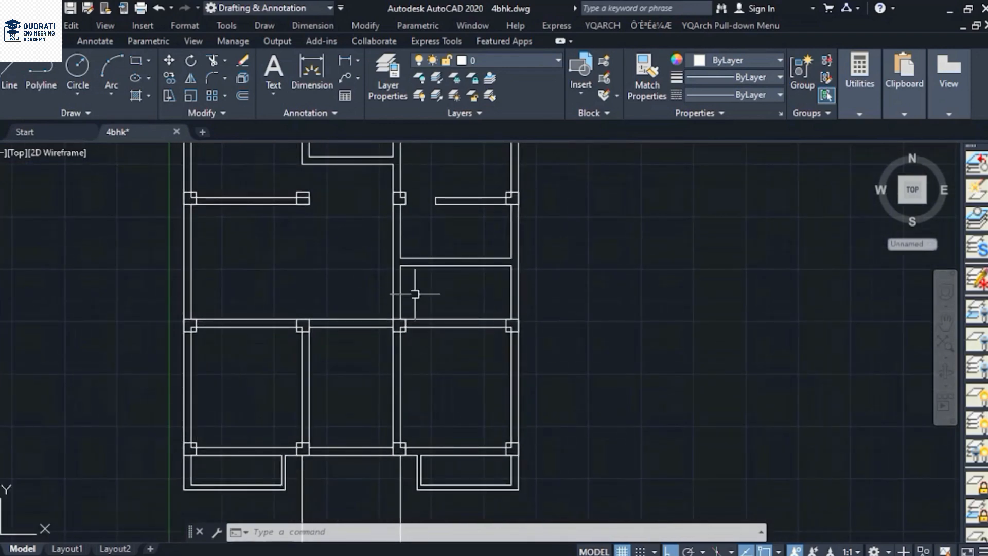
scroll(390, 192, down, 3)
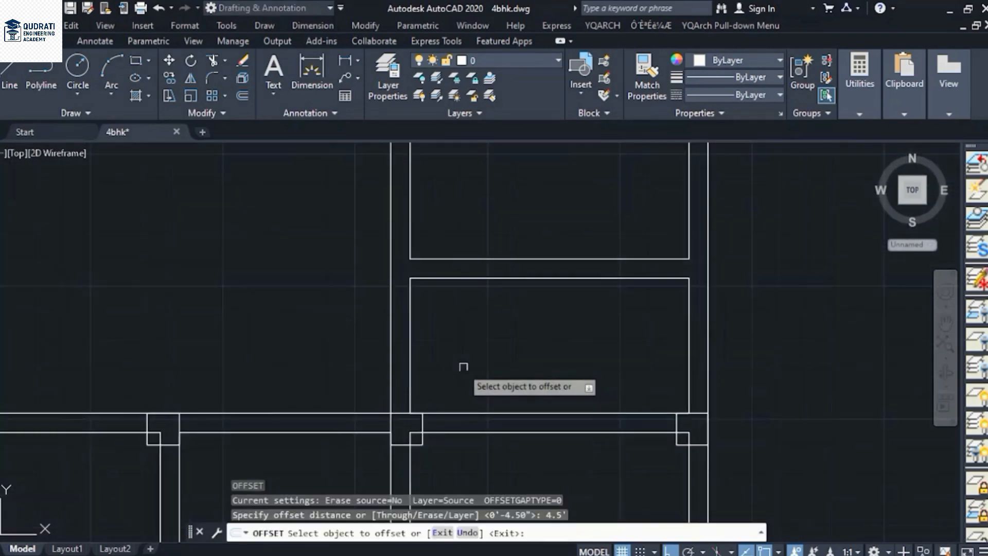
click(410, 344)
middle_drag(472, 327, 481, 397)
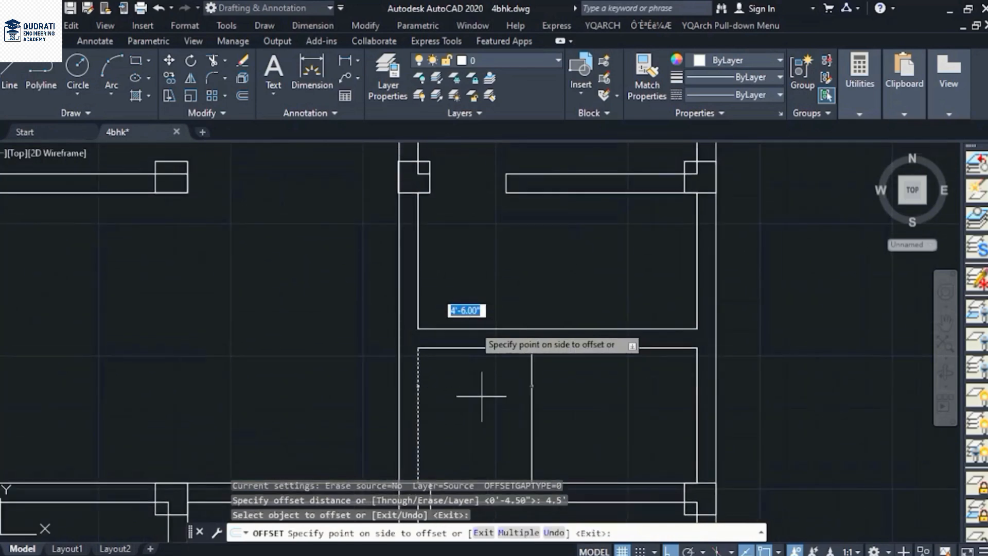
click(497, 386)
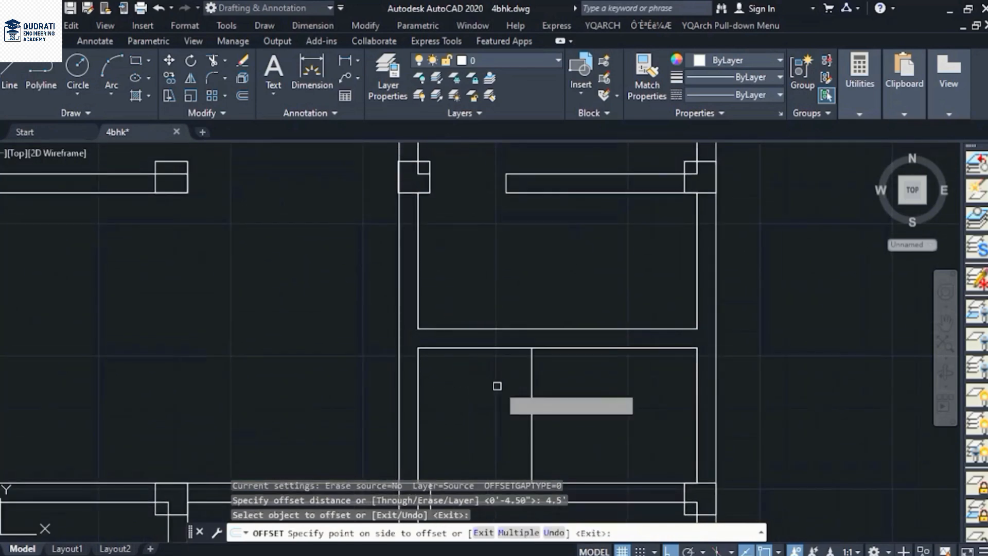
click(418, 257)
click(471, 261)
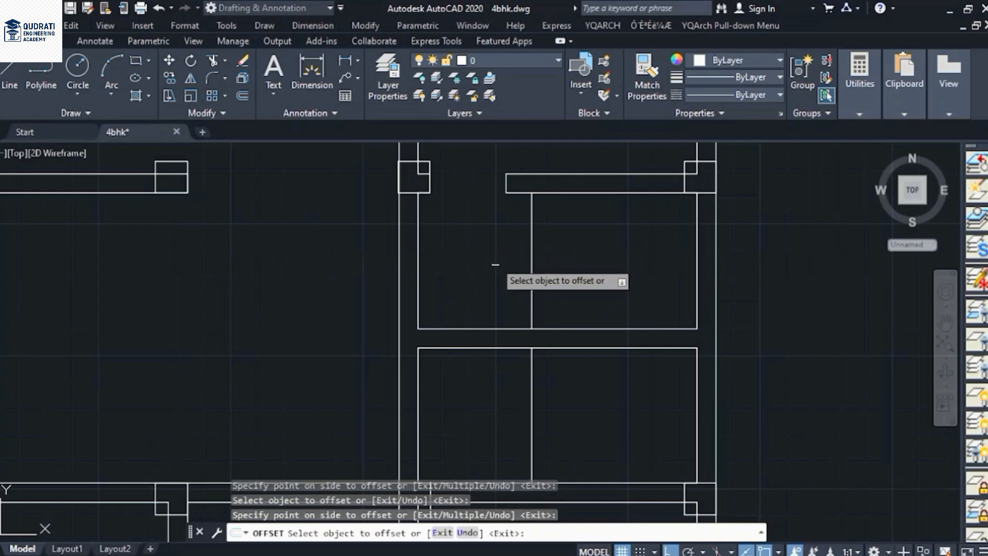
Offset the new vertical line in each of the two small rooms 9 inches to the left to form partition walls
middle_drag(495, 268, 490, 290)
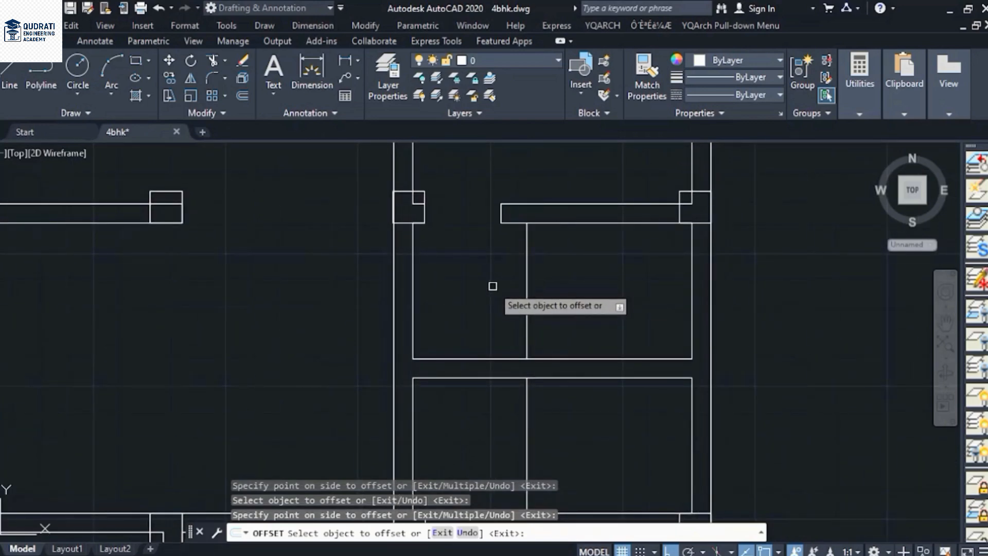
key(Return)
key(Return)
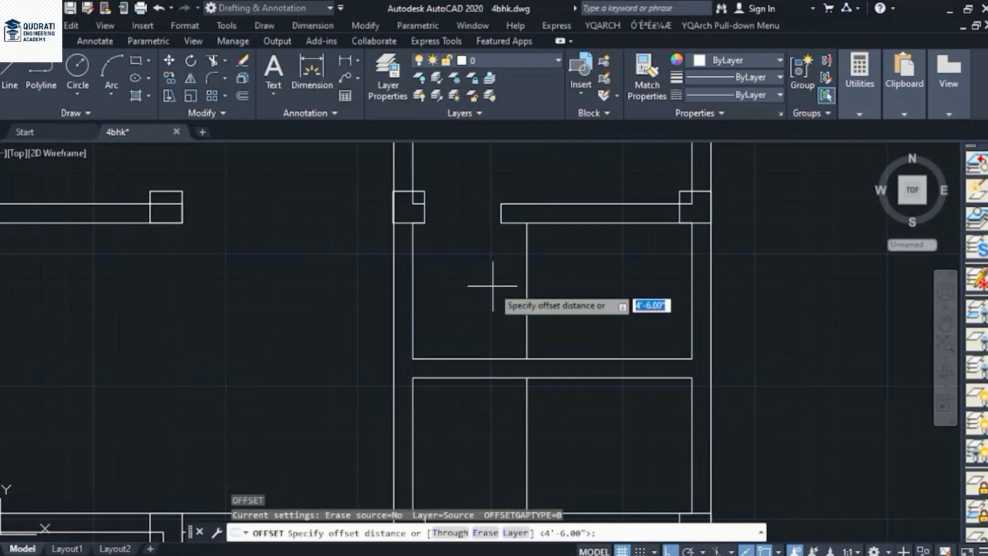
text(9)
key(Return)
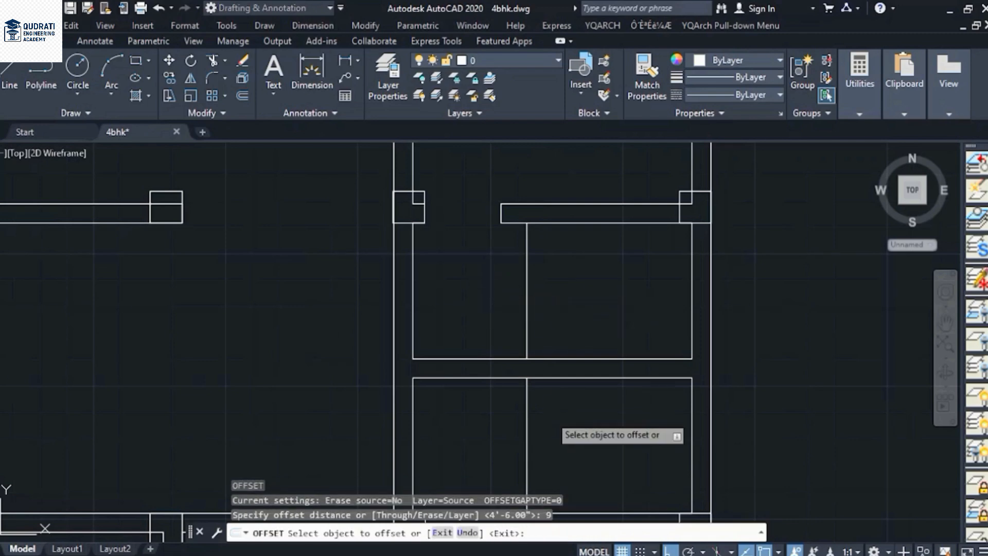
click(526, 279)
click(501, 280)
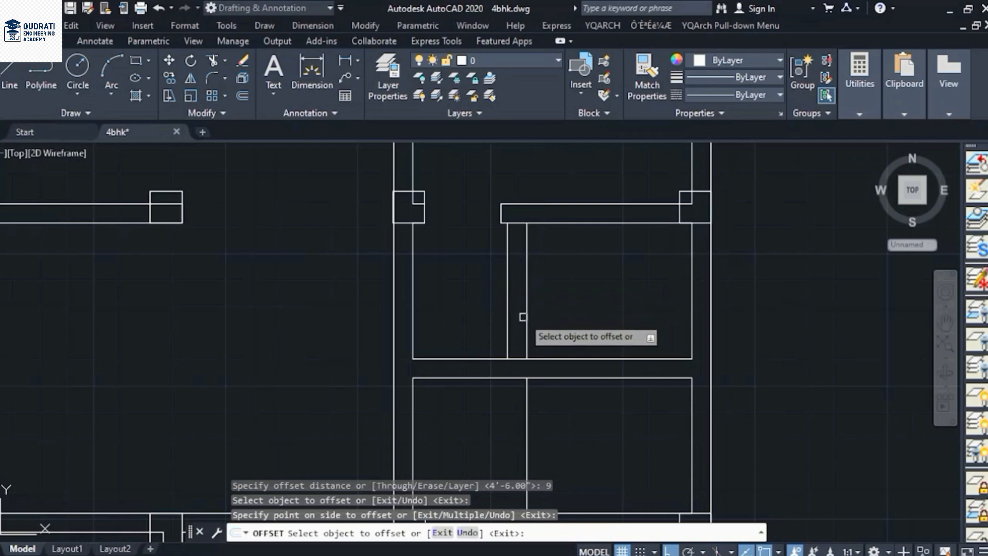
middle_drag(534, 326, 541, 156)
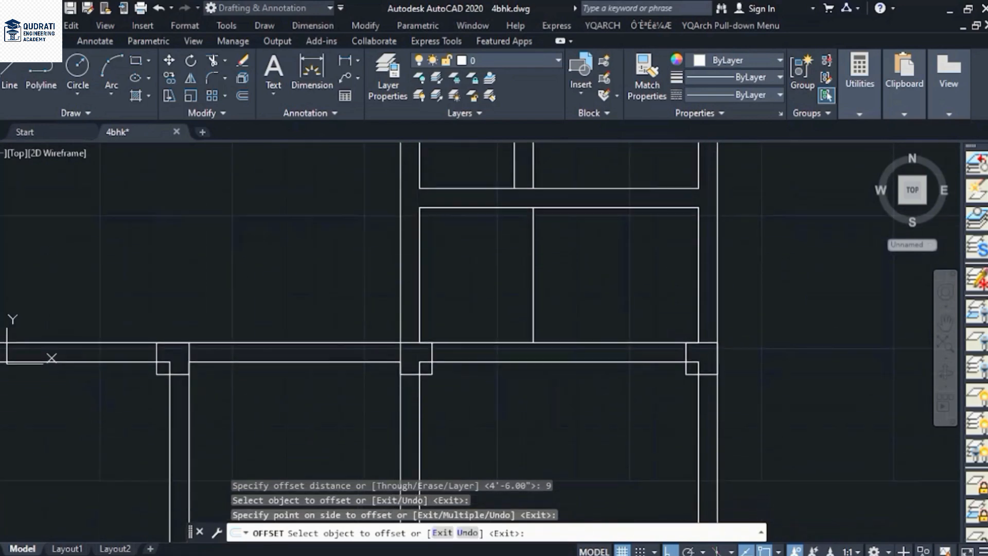
click(533, 247)
click(515, 247)
middle_drag(496, 239, 509, 385)
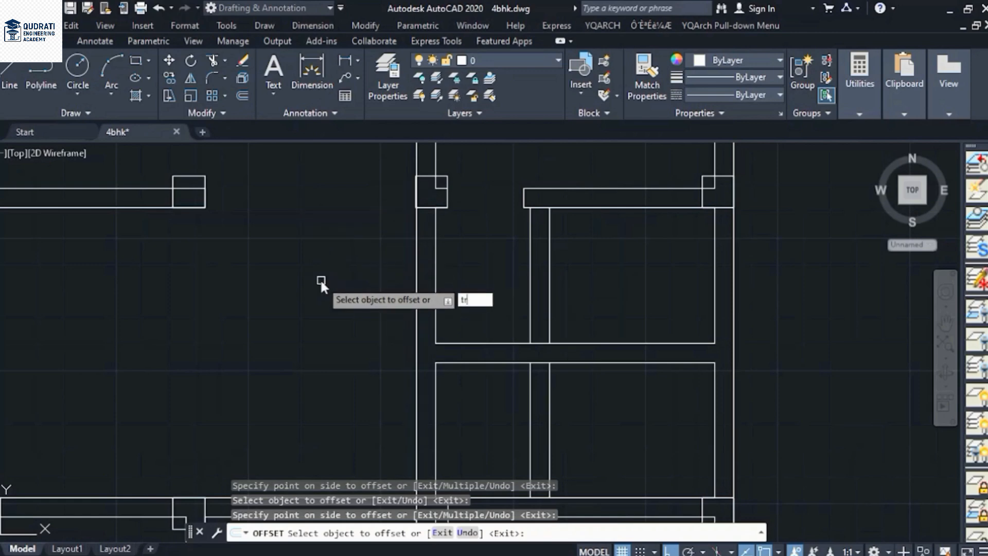
key(Return)
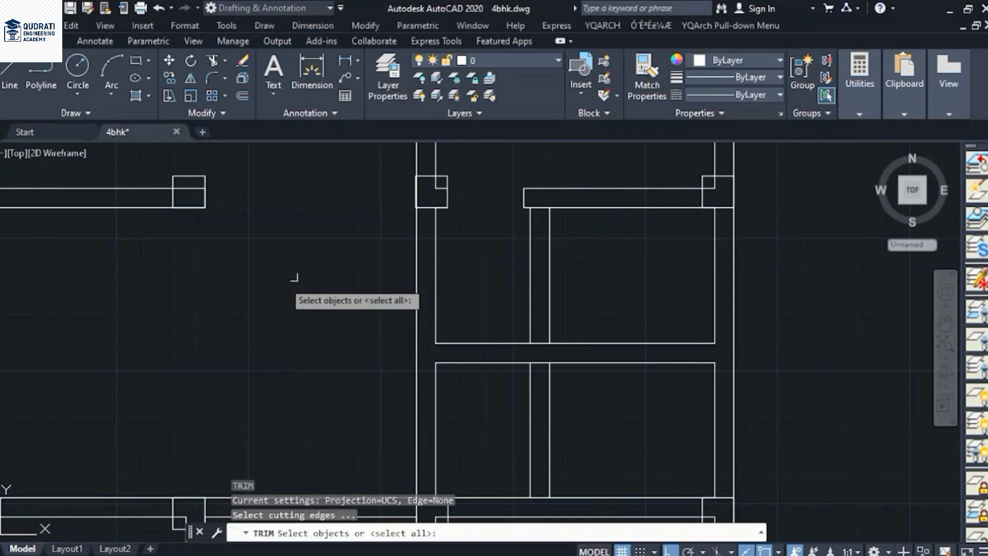
mouse_move(452, 257)
mouse_down()
mouse_move(397, 265)
mouse_move(386, 278)
mouse_up()
key(Escape)
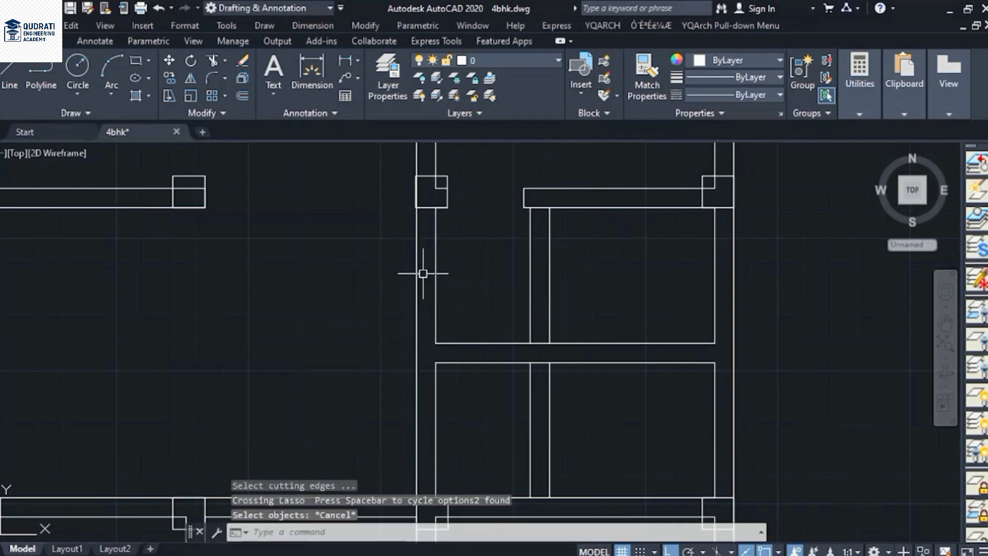
Trim away the outer vertical line of the old left wall beside the two small rooms, below the square
key(Return)
key(Return)
mouse_move(477, 277)
mouse_down()
mouse_move(349, 300)
mouse_move(371, 300)
mouse_up()
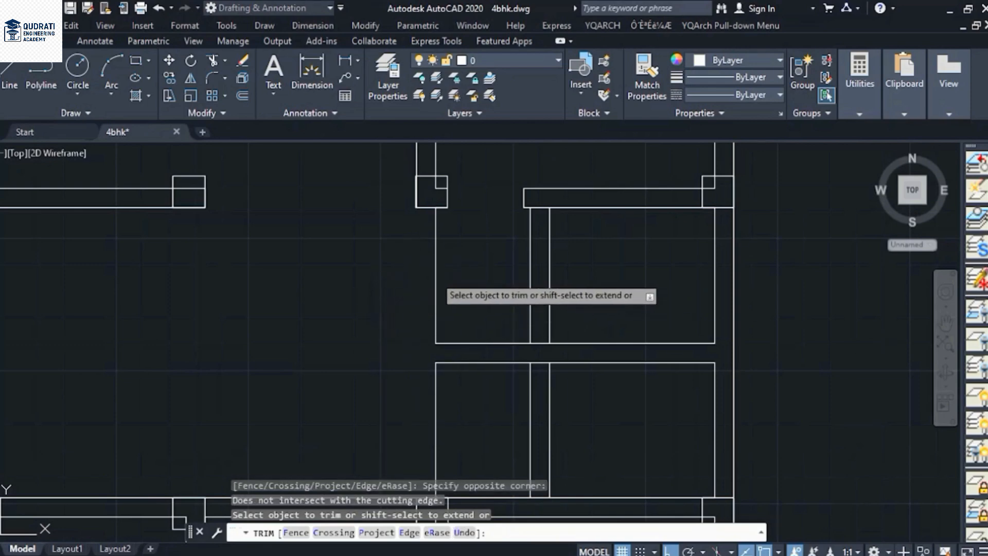
key(Escape)
key(Return)
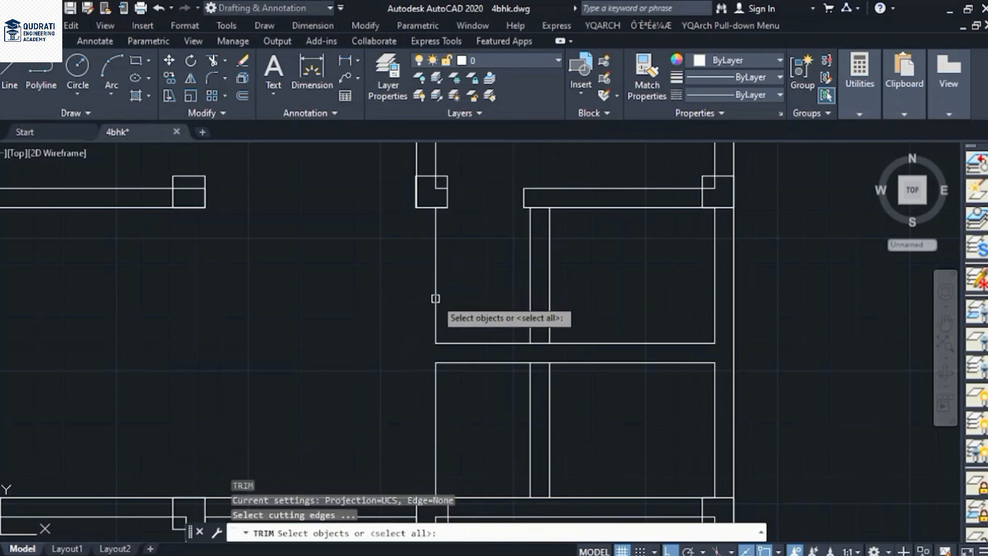
key(Return)
key(Return)
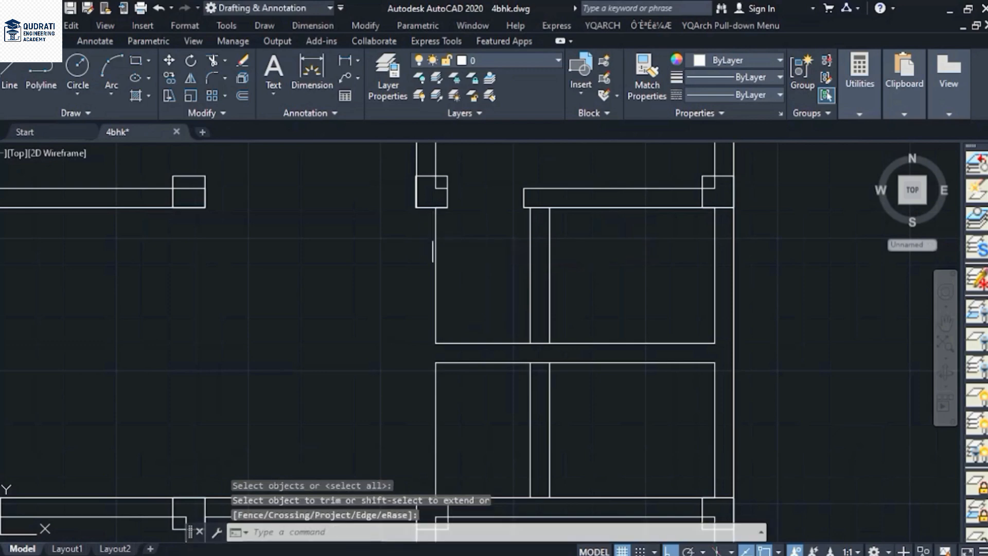
key(Return)
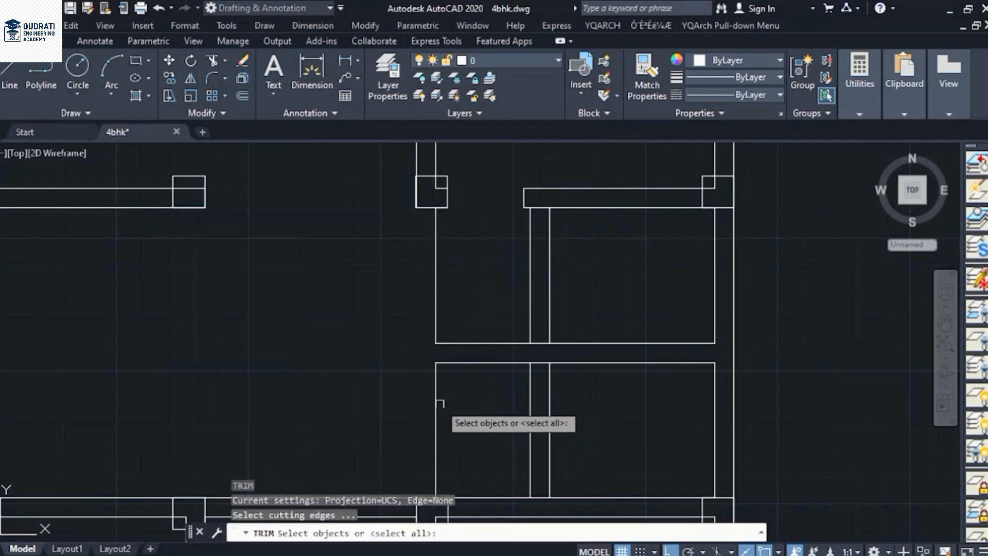
Erase the remaining old left wall line of each of the two small rooms
scroll(438, 396, down, 4)
middle_drag(441, 397, 419, 381)
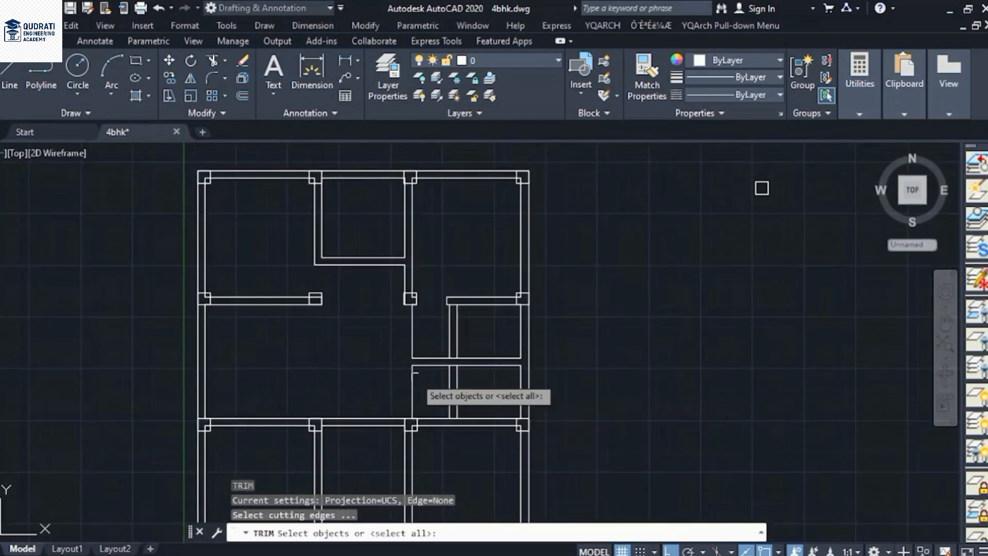
click(243, 62)
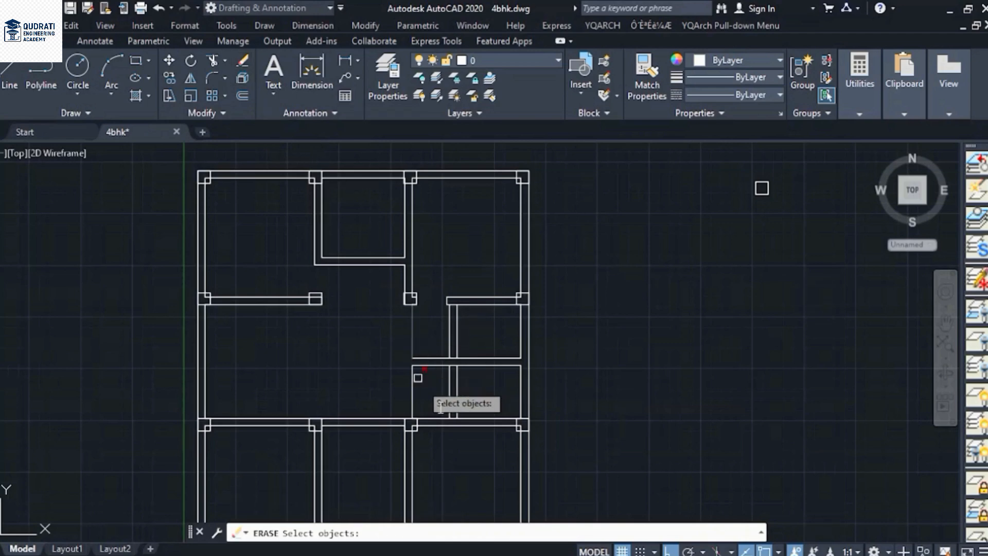
click(415, 378)
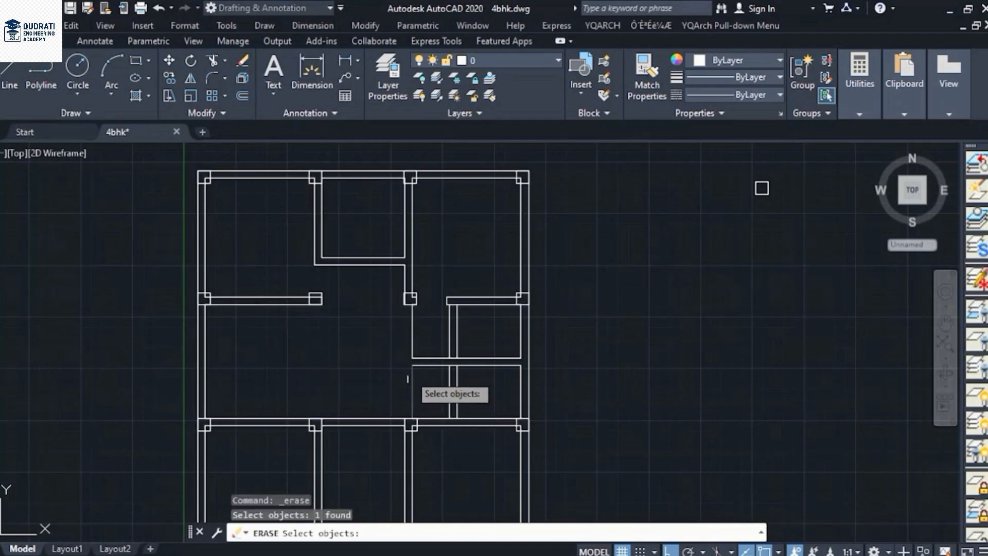
click(411, 330)
key(Return)
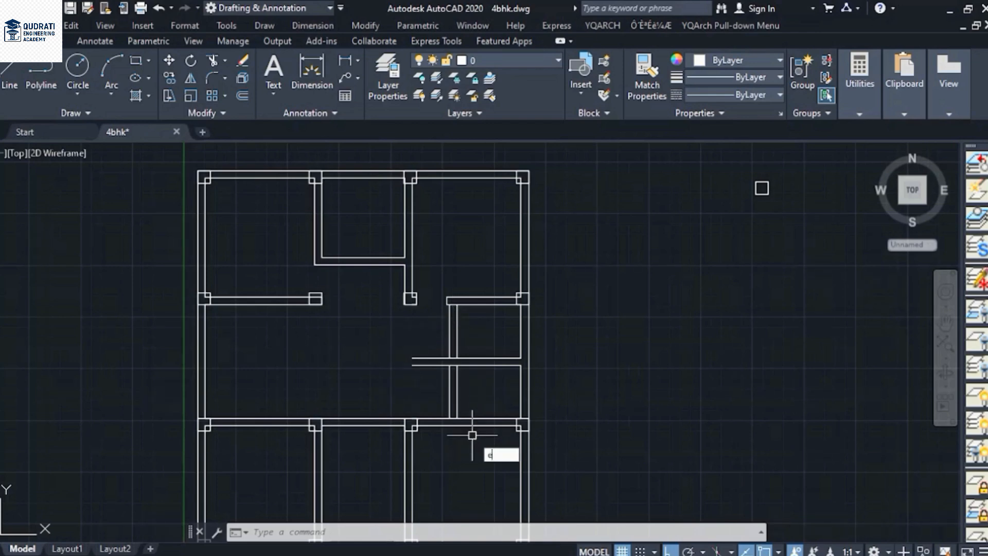
Extend the outer partition line across the gap between the two small rooms to make it continuous
text(x)
key(Return)
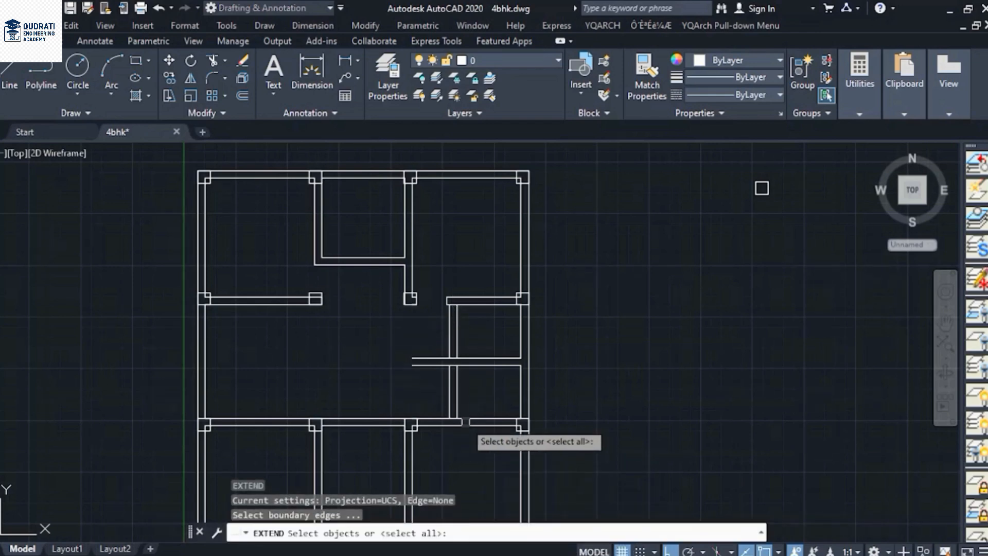
scroll(448, 365, up, 3)
key(Return)
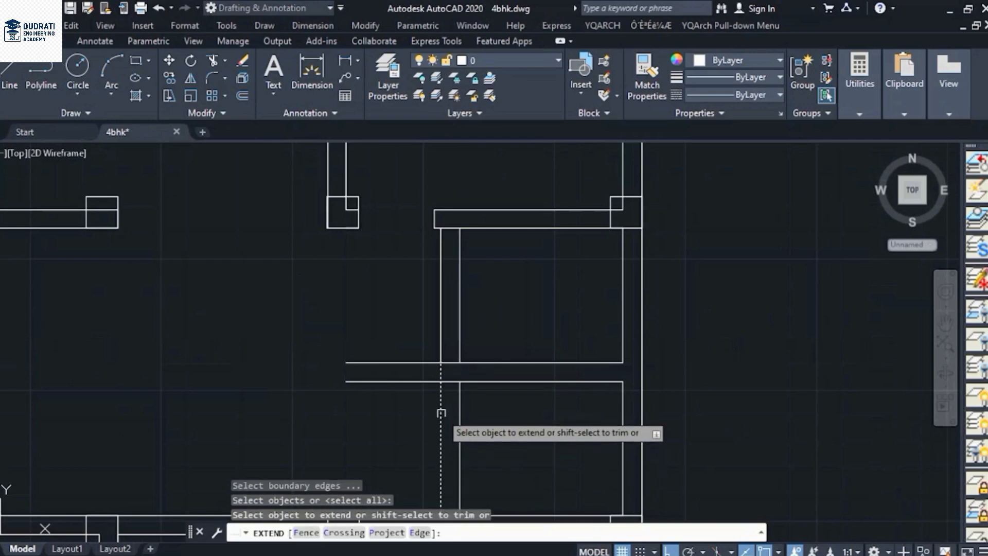
click(441, 412)
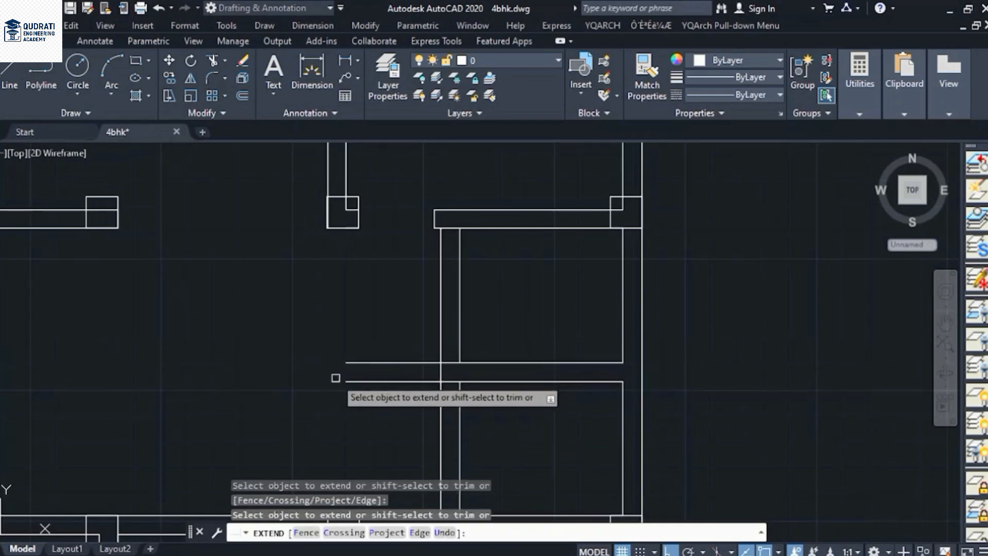
key(Return)
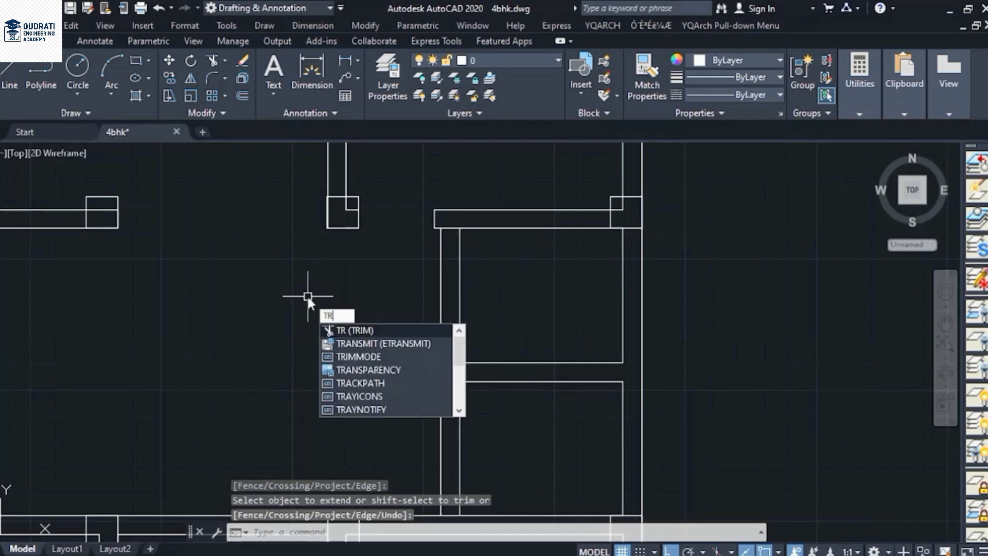
Trim the two horizontal wall stubs that project past the outer partition line
key(Return)
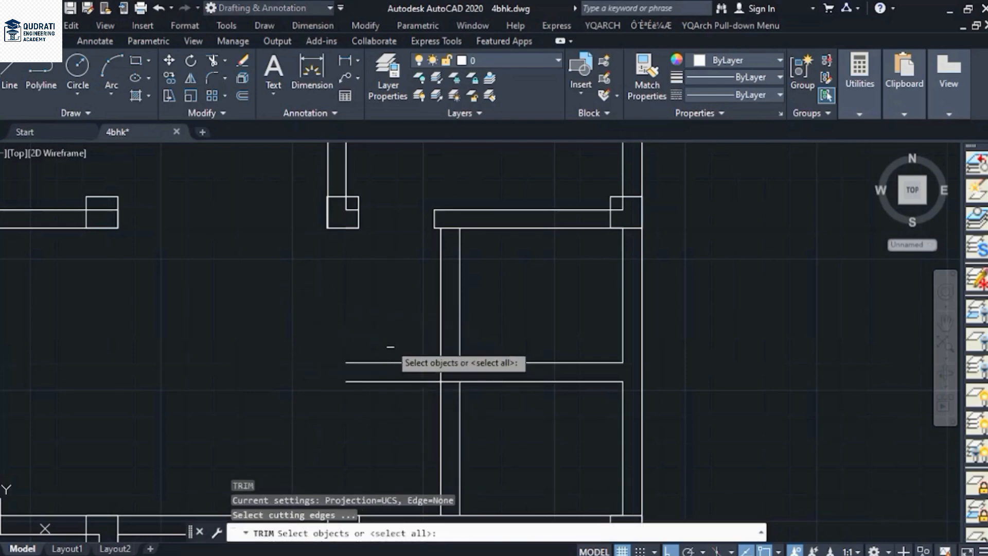
mouse_move(390, 342)
mouse_down()
mouse_move(410, 408)
mouse_move(397, 413)
mouse_up()
key(Return)
drag(396, 339, 399, 412)
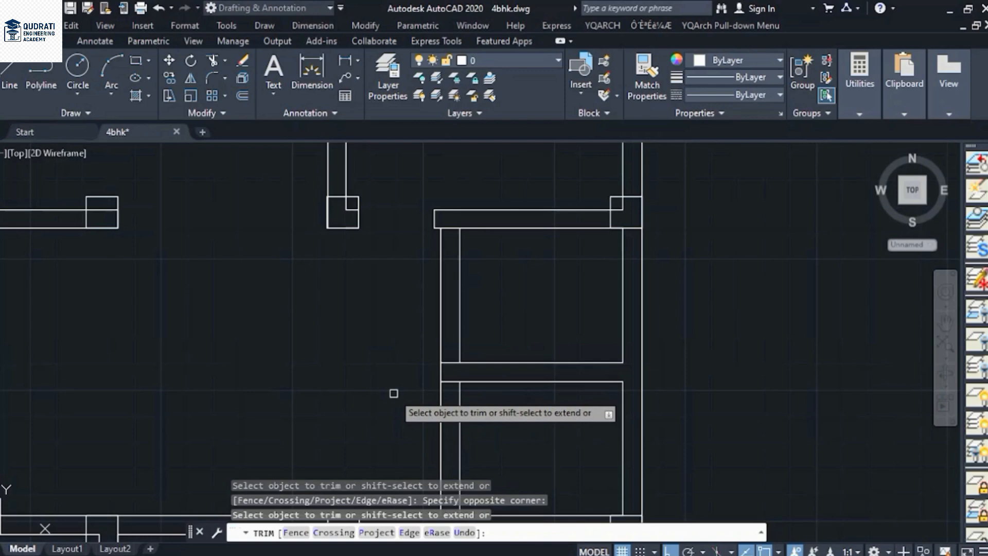
Trim the horizontal wall lines crossing between the two partition lines at the middle, upper and lower junctions
click(451, 364)
click(452, 382)
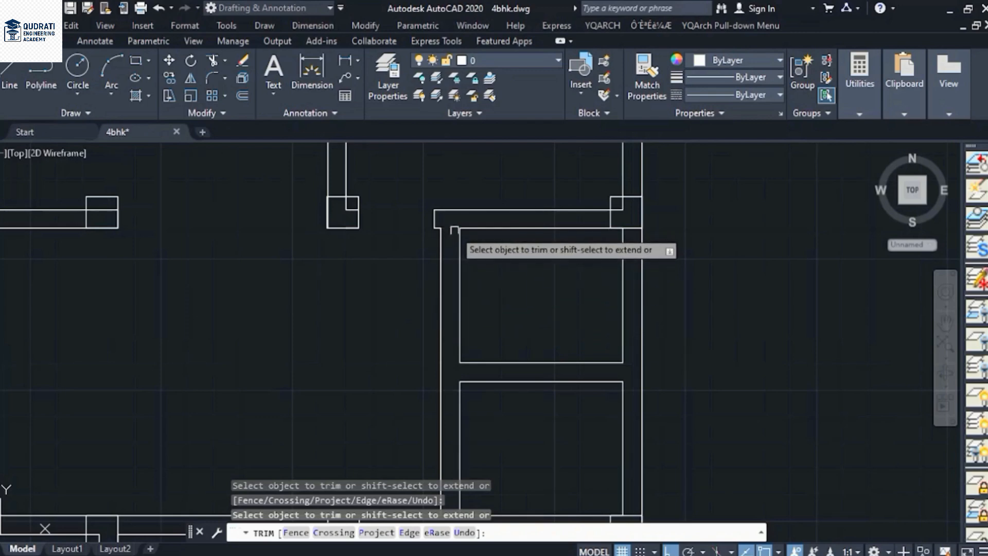
middle_drag(456, 364, 458, 300)
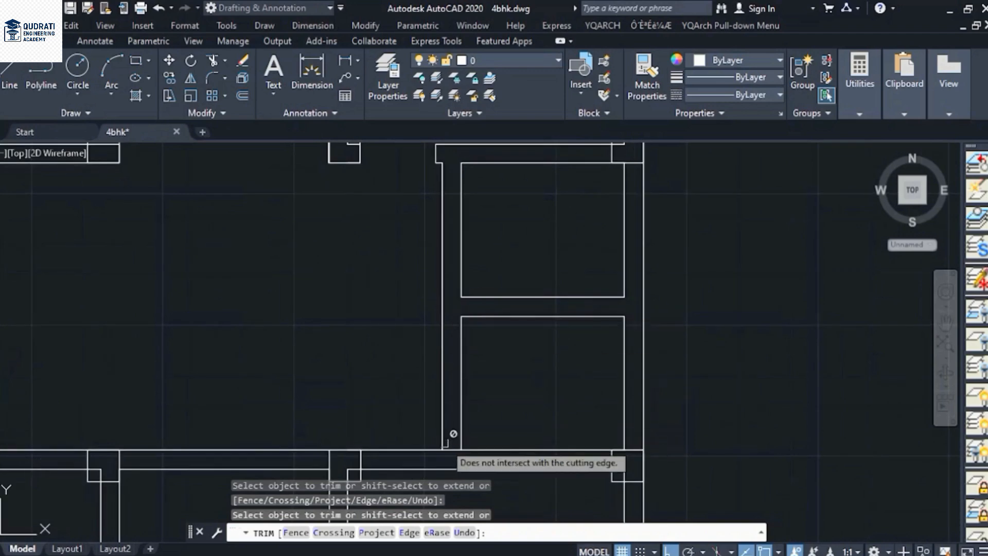
click(456, 450)
middle_drag(413, 344, 410, 439)
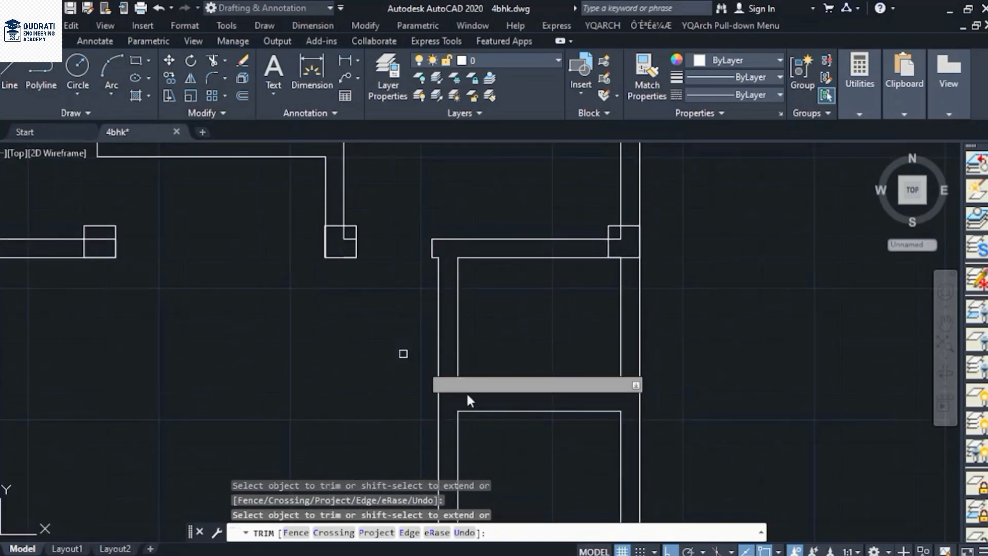
Draw a short line across the vertical wall's thickness at the upper small room's corner, where it meets the horizontal wall
key(Escape)
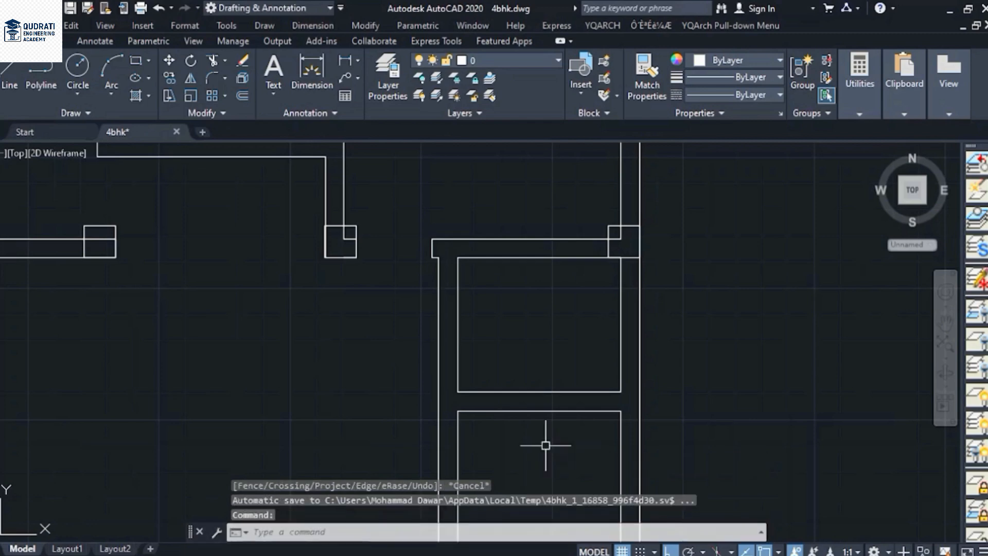
text(l)
key(Return)
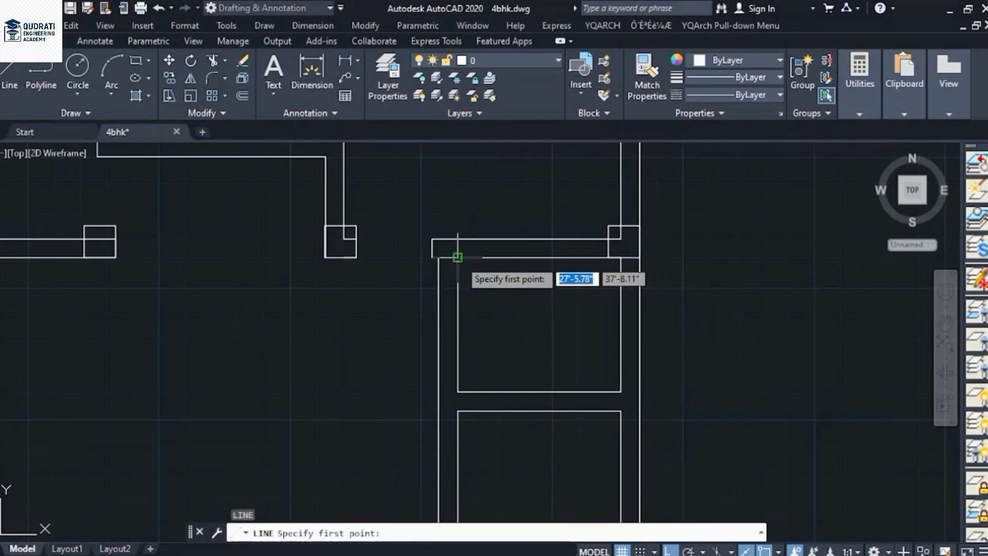
click(436, 240)
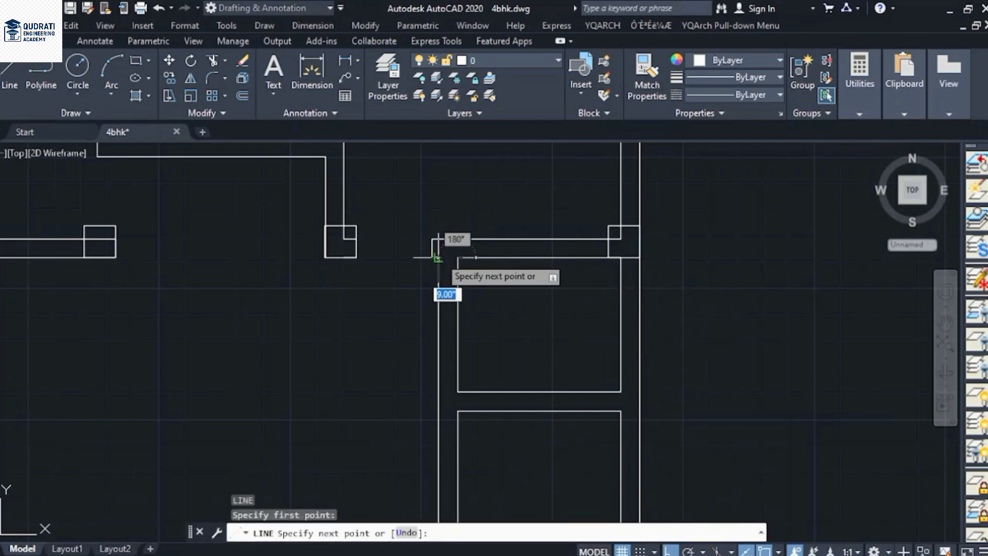
click(432, 239)
key(Escape)
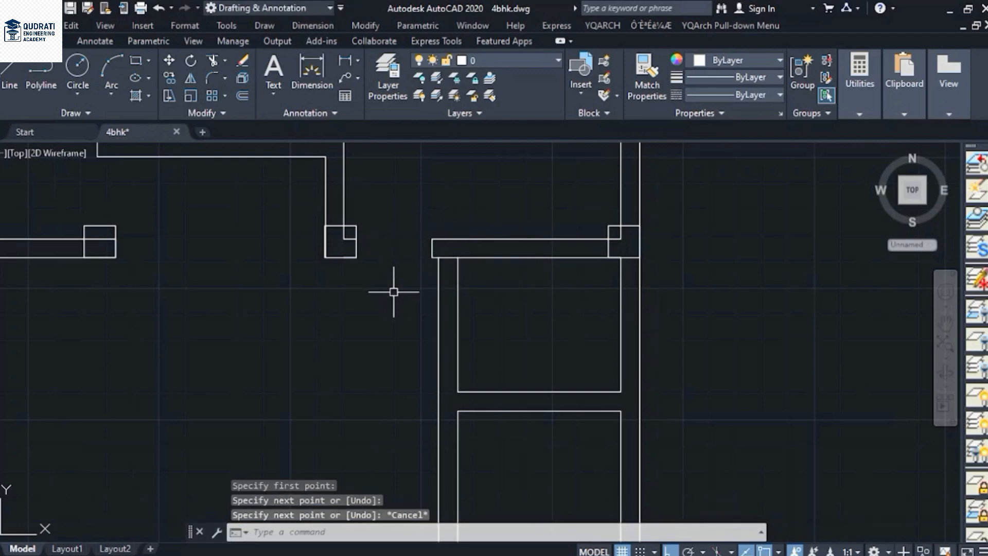
Offset the short line across the wall 2.5' downward to mark the upper small room's door opening
text(o)
key(Return)
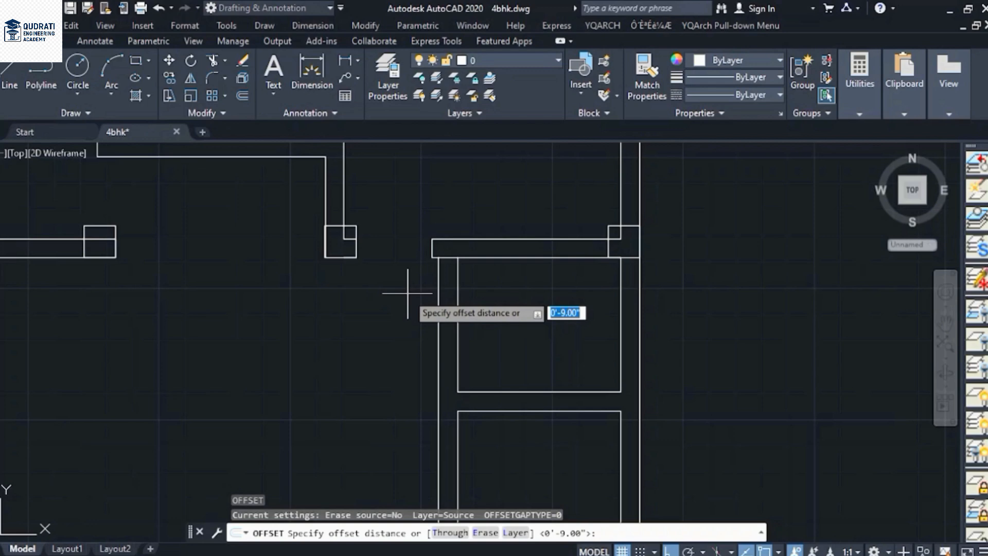
text(2.5)
key(Return)
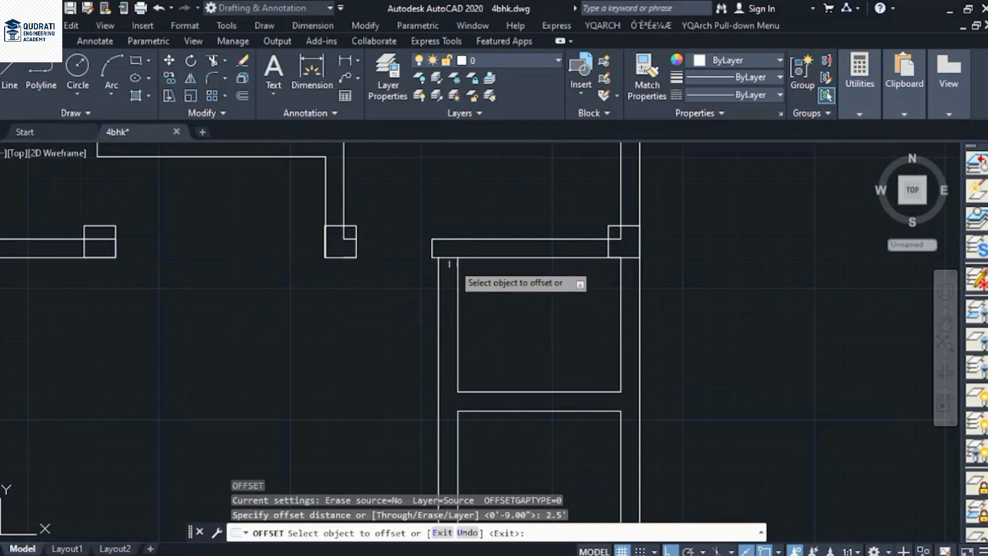
click(451, 290)
click(453, 293)
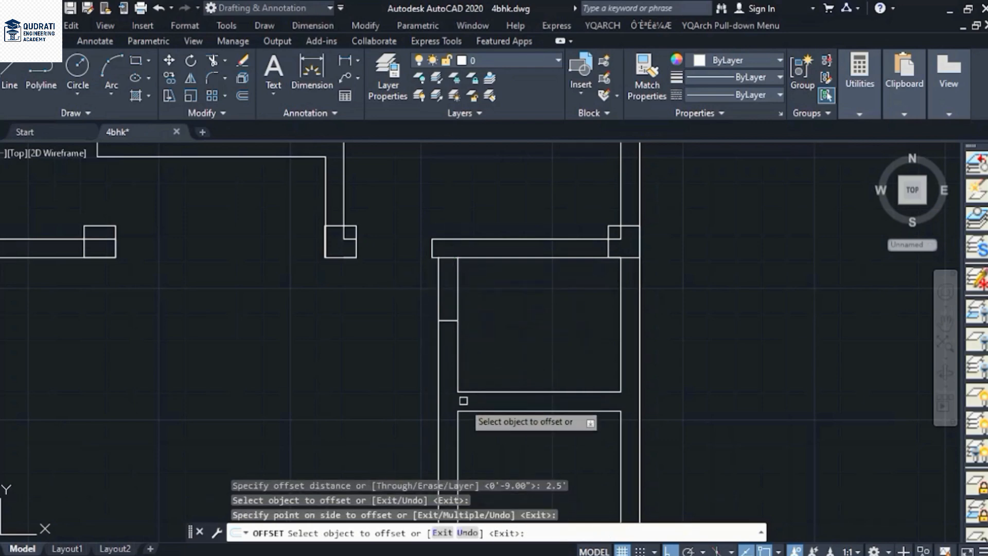
middle_drag(478, 427, 473, 392)
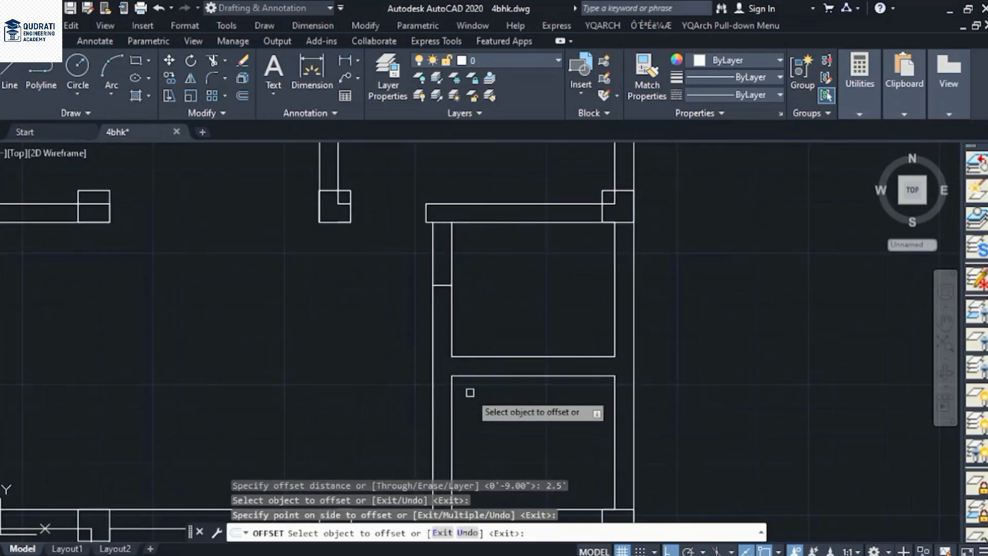
key(Escape)
click(441, 284)
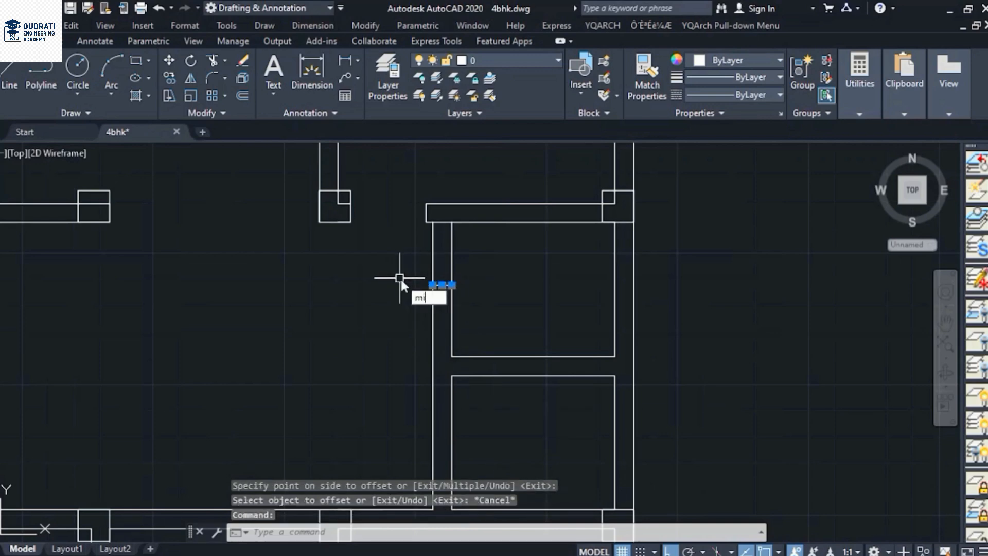
key(Return)
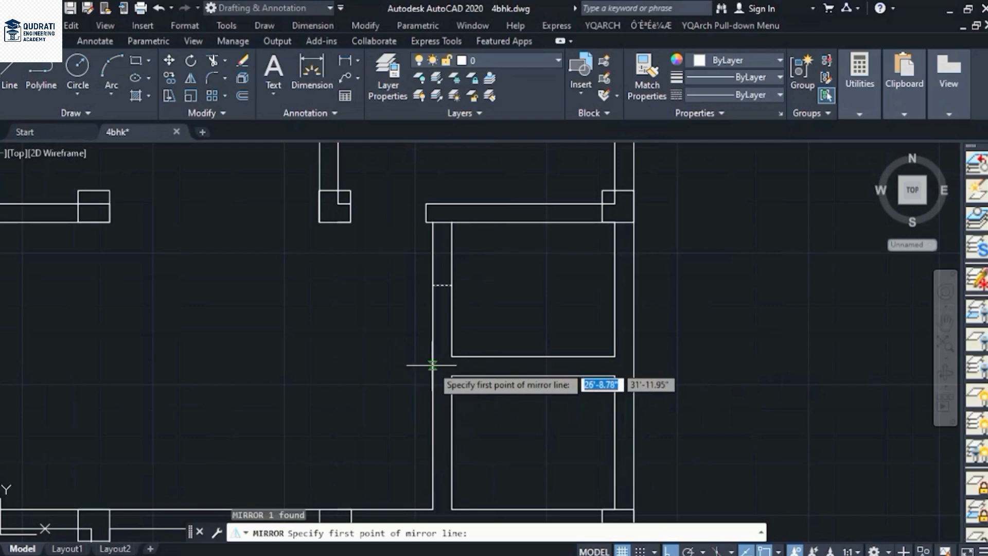
key(Escape)
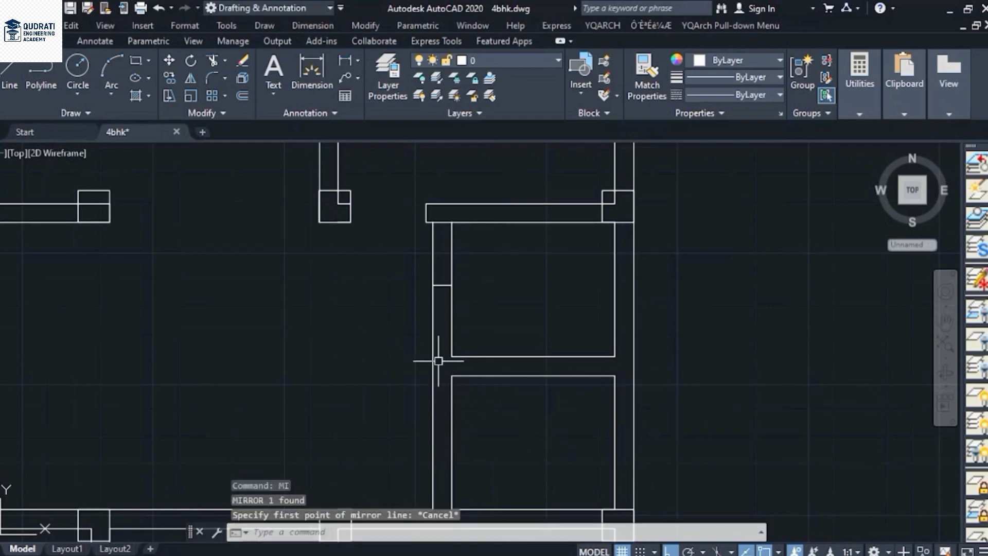
middle_drag(429, 341, 418, 238)
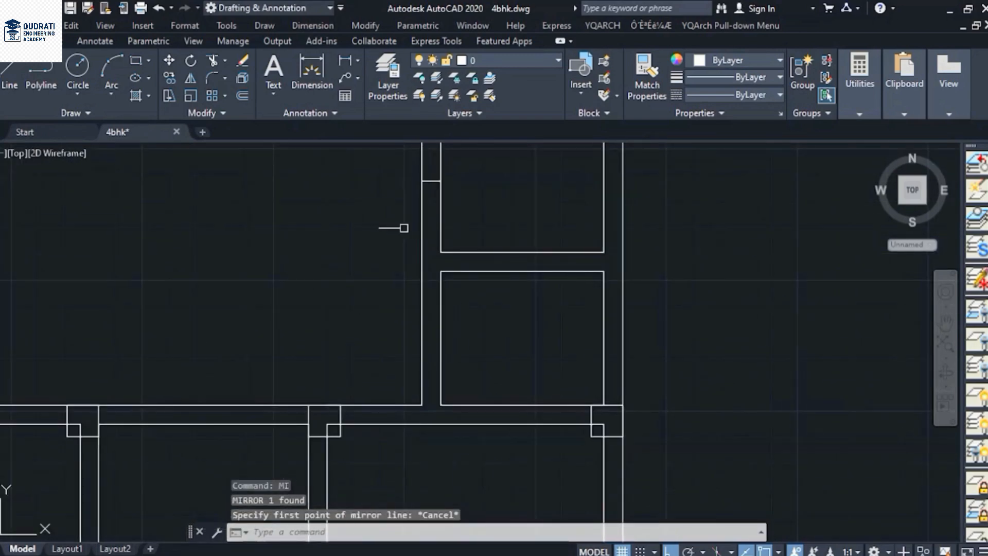
middle_drag(272, 213, 275, 253)
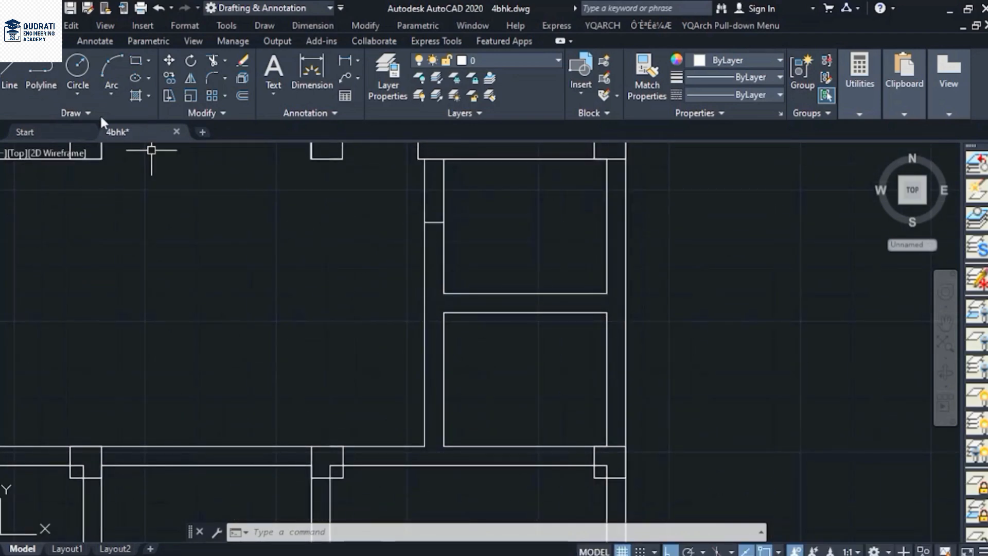
text(i)
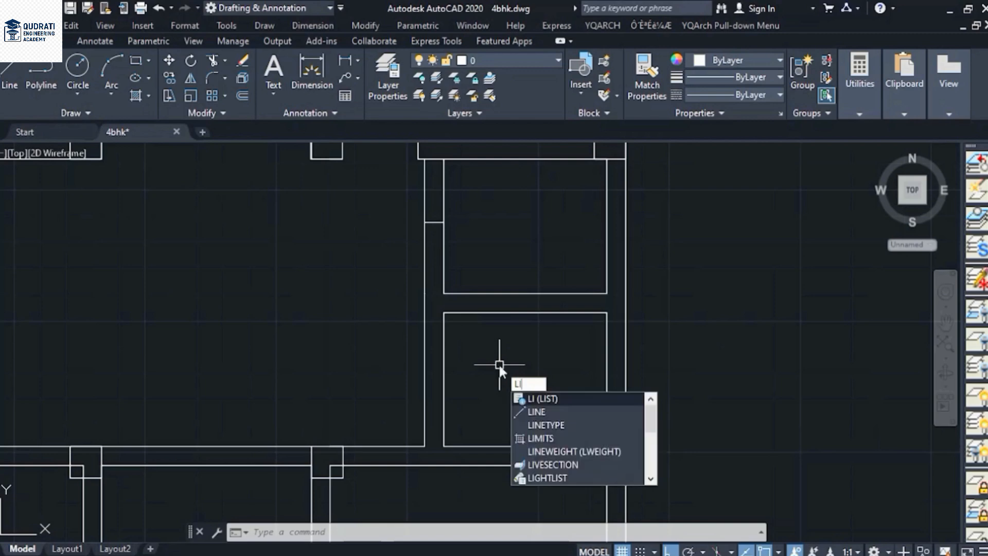
key(Return)
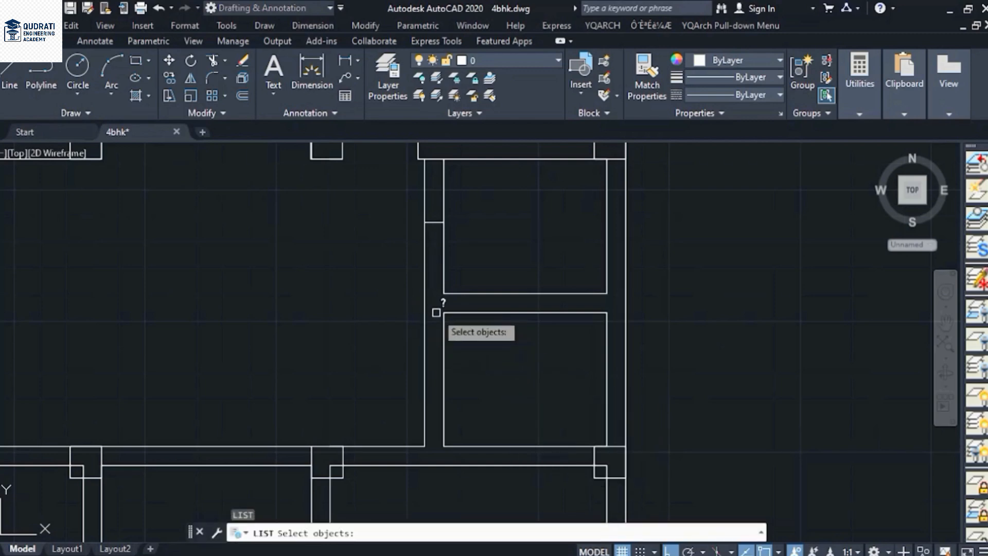
key(Return)
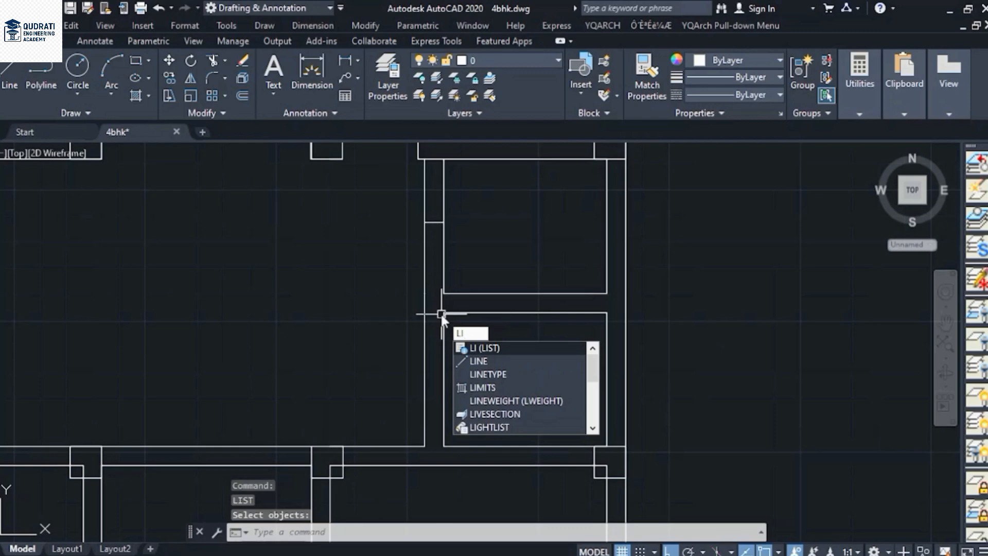
Draw a line across the vertical wall's thickness from the lower small room's upper-left inner corner to the wall's outer face
key(Down)
key(Return)
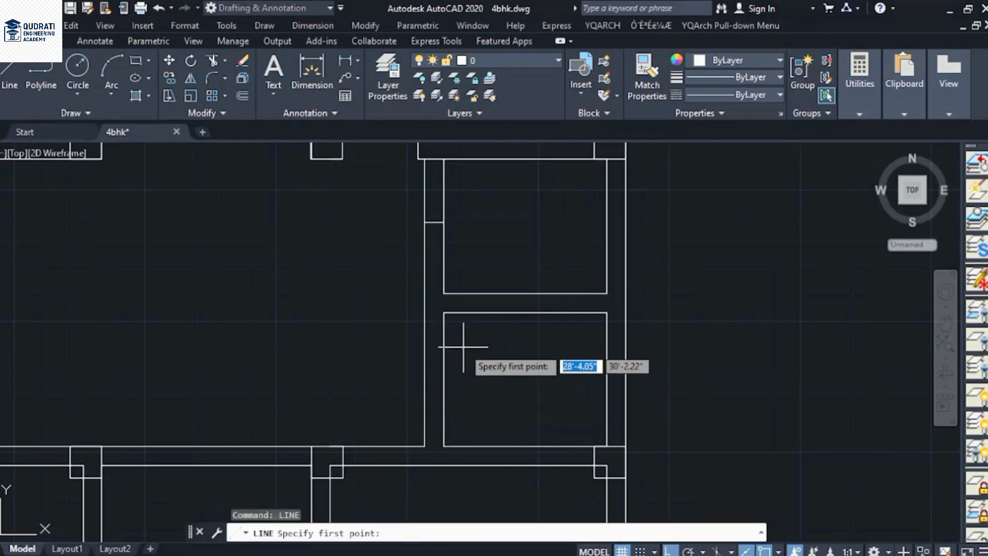
click(444, 313)
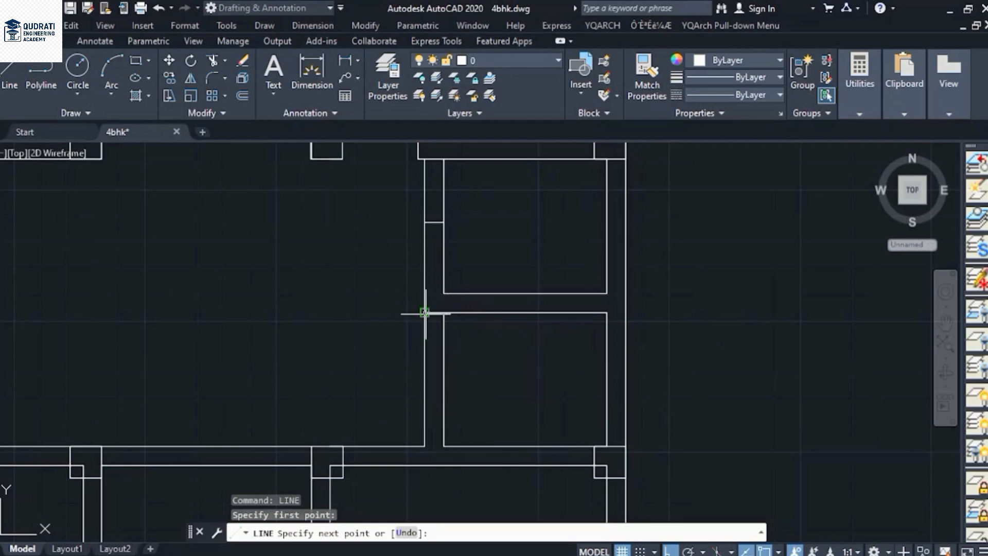
click(425, 312)
key(Escape)
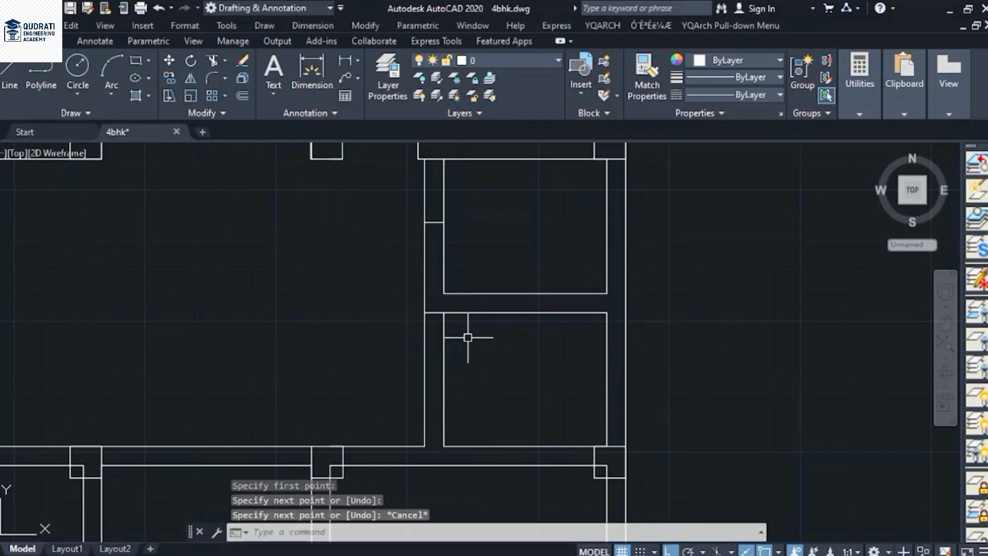
Offset the lower small room's short wall line 2'-6" downward to mark its door opening
text(o)
key(Return)
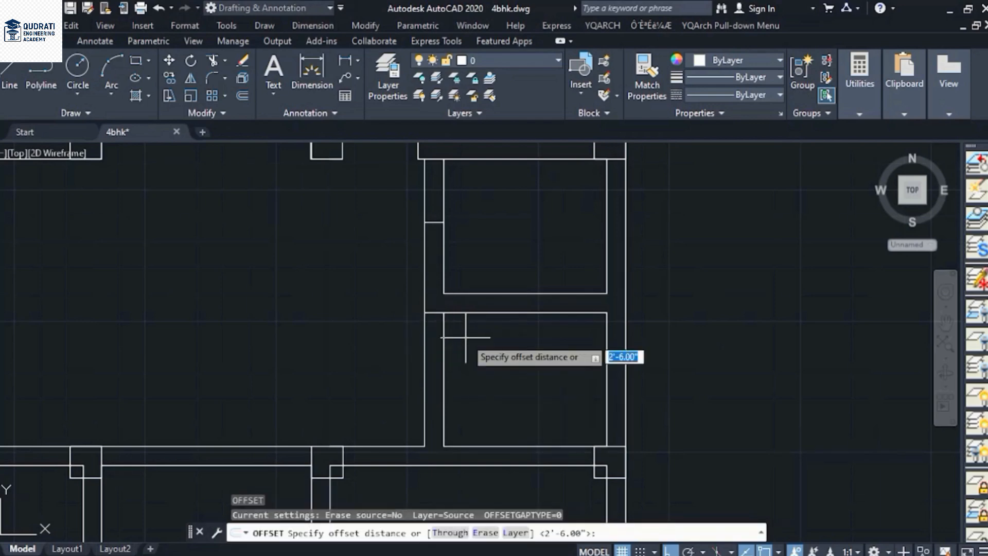
key(Return)
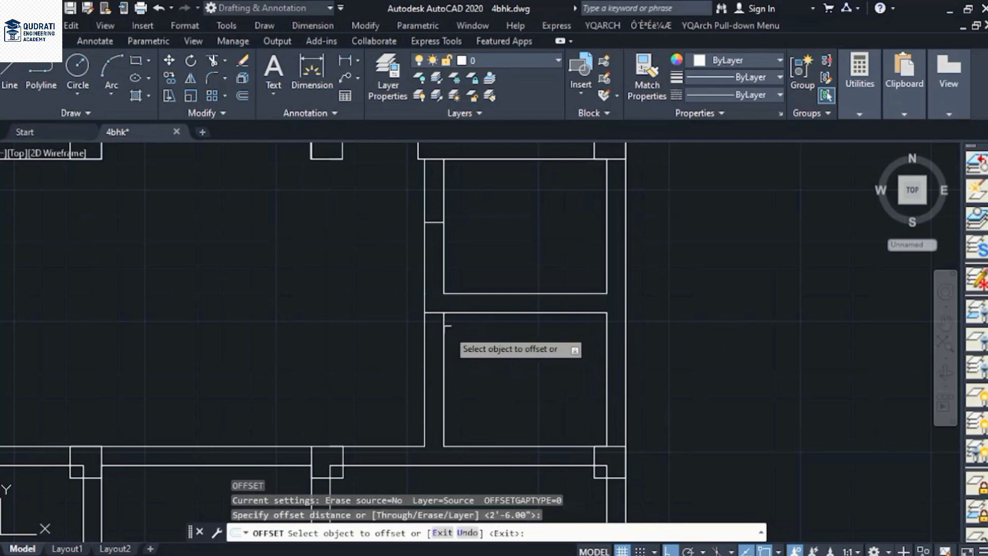
click(431, 312)
click(389, 286)
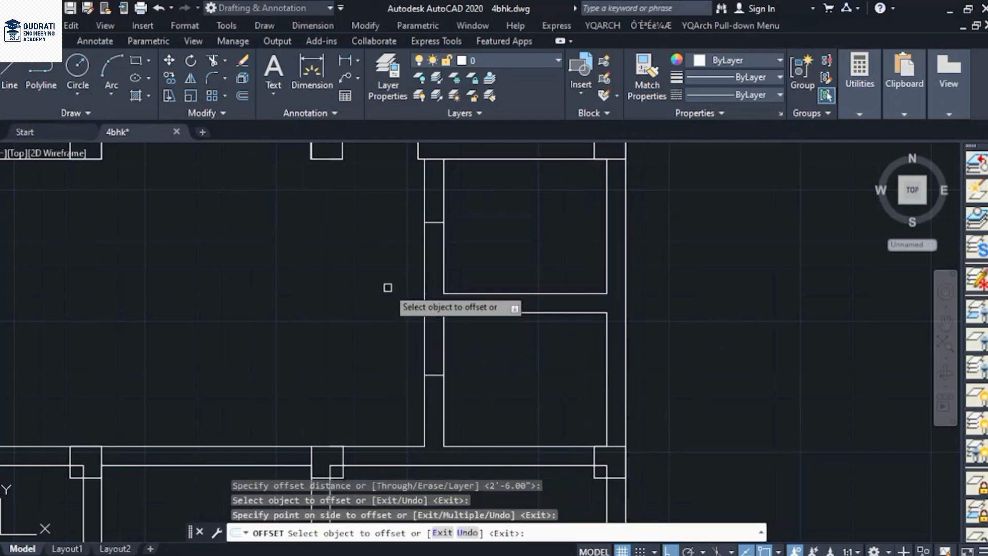
middle_drag(388, 286, 408, 342)
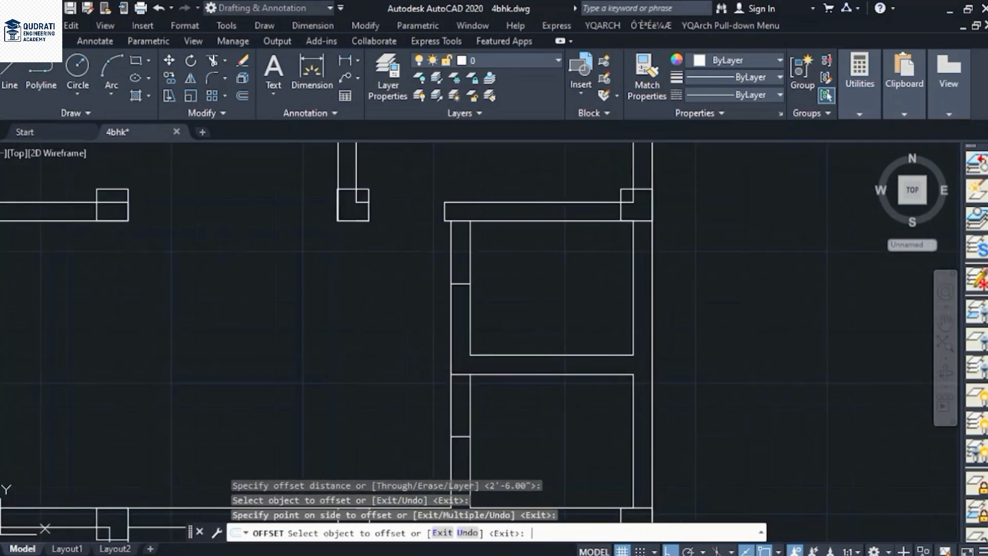
key(Return)
Trim the vertical wall's lines between the opening marks to cut the doorways of both small rooms
text(t)
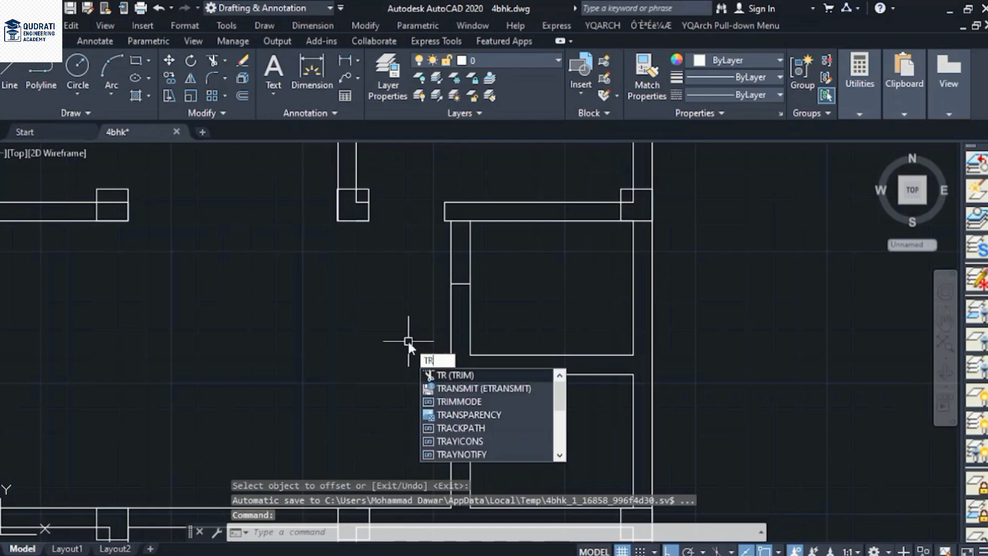
key(Return)
mouse_move(493, 250)
mouse_down()
mouse_move(432, 253)
mouse_move(456, 240)
mouse_move(433, 252)
mouse_up()
key(Return)
key(Return)
key(Return)
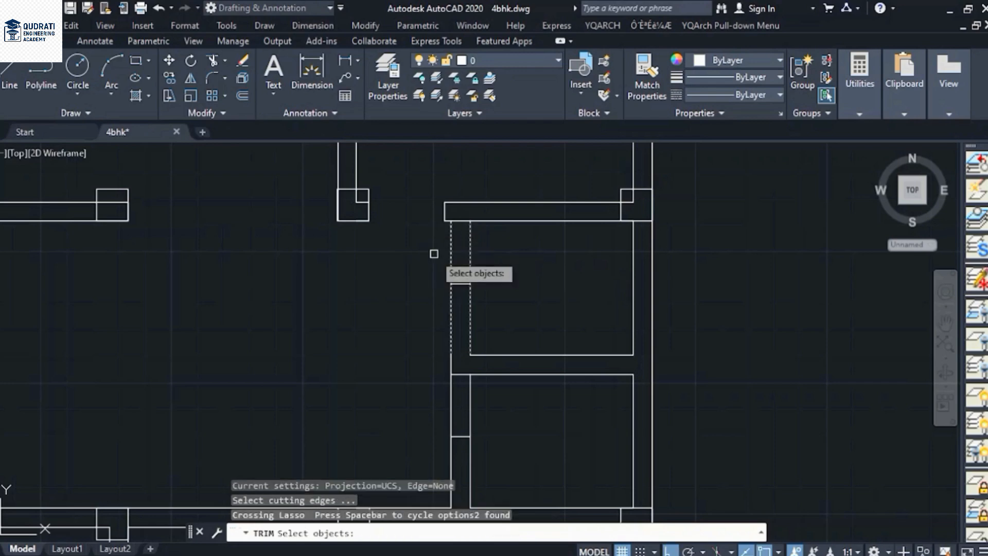
key(Return)
key(Return)
key(Return)
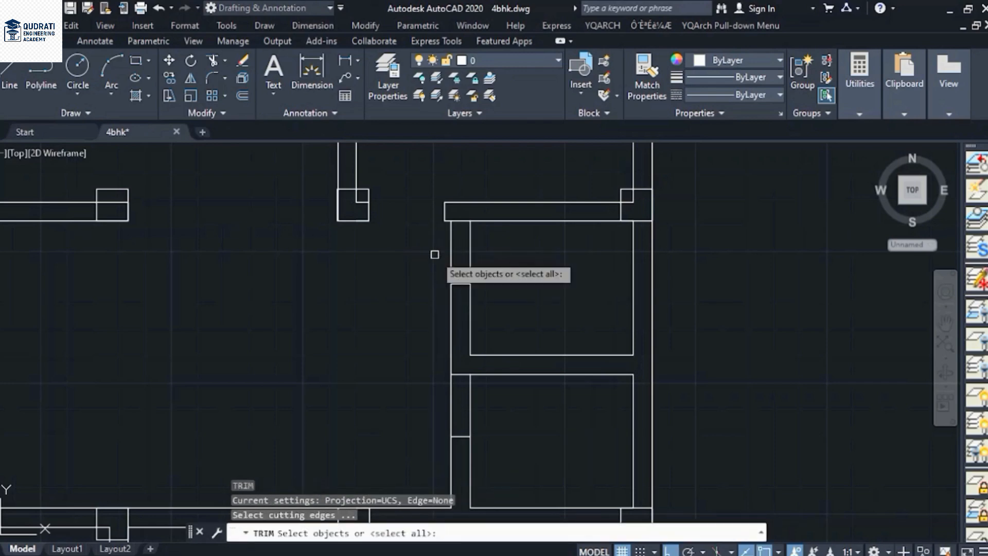
key(Return)
click(451, 255)
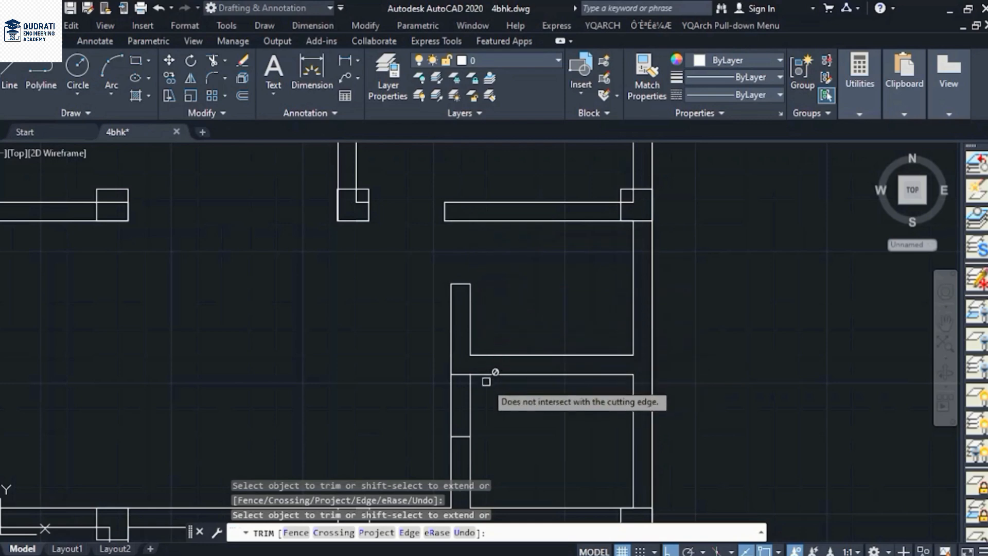
click(482, 396)
click(389, 396)
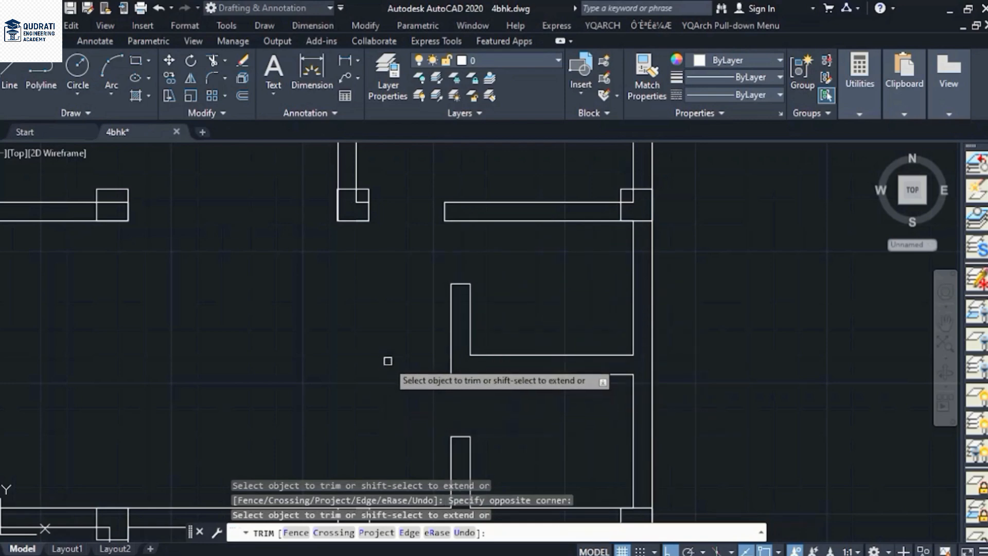
Draw a line across the horizontal wall near the column, continuing the outer face of the thin vertical wall below
mouse_move(388, 360)
middle_down()
mouse_move(387, 283)
mouse_move(391, 327)
middle_up()
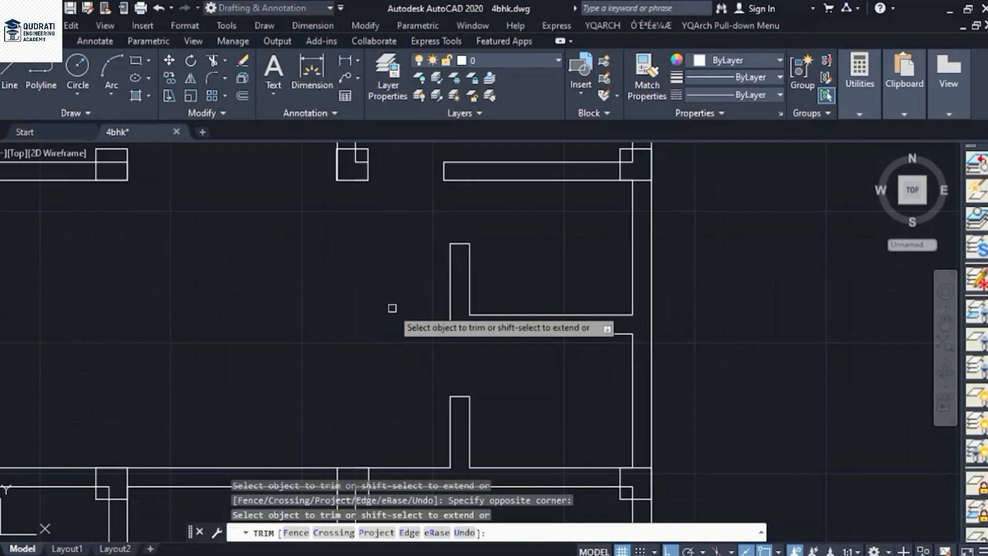
scroll(396, 284, down, 4)
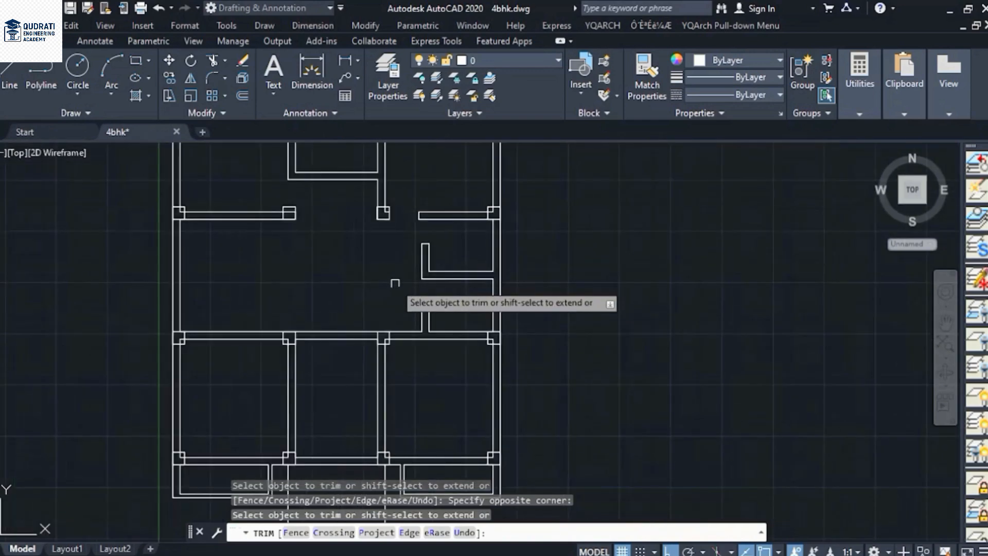
middle_drag(391, 293, 390, 269)
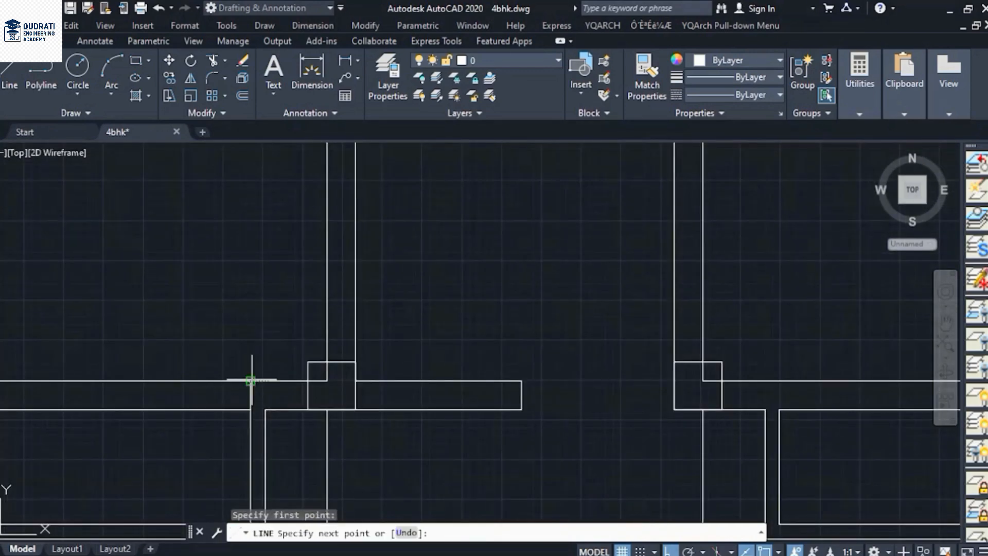
click(250, 380)
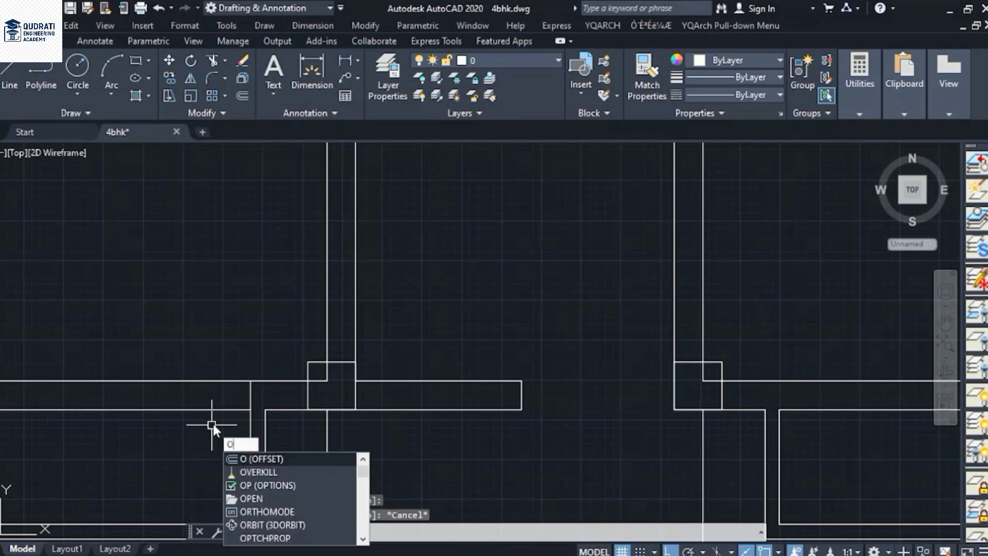
Offset the short line across the lower horizontal wall 2.5' to the left to mark the small lower-left room's door opening
text(f)
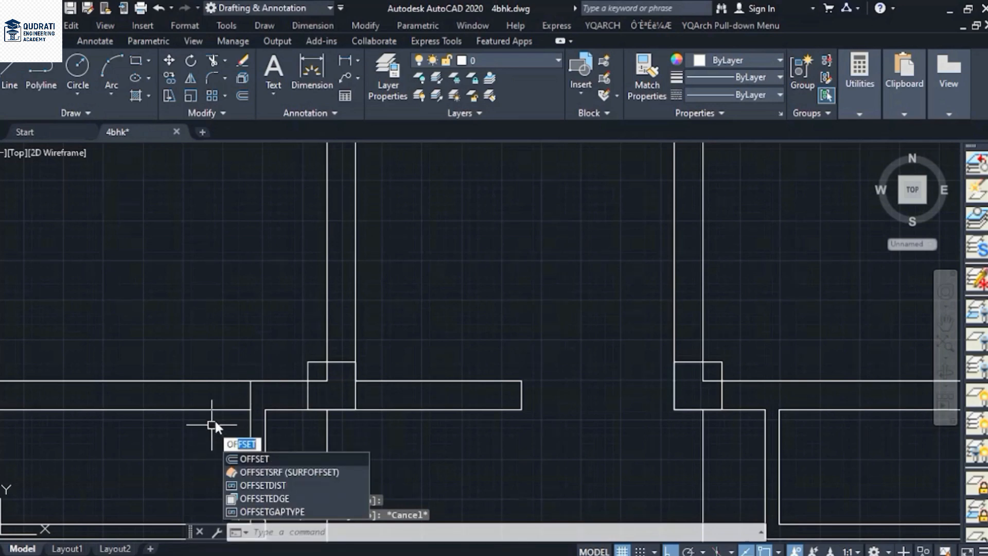
key(Return)
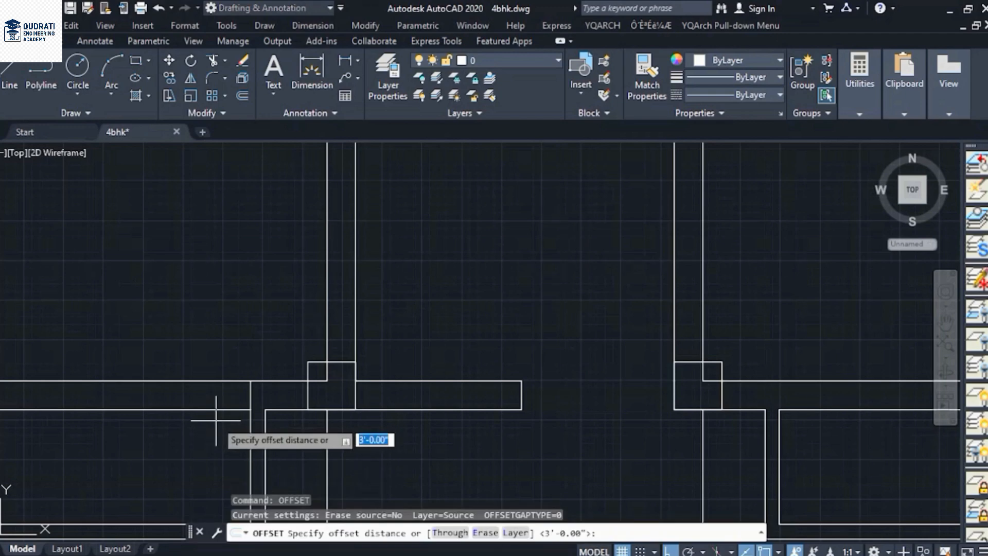
text(2.5')
key(Return)
click(251, 392)
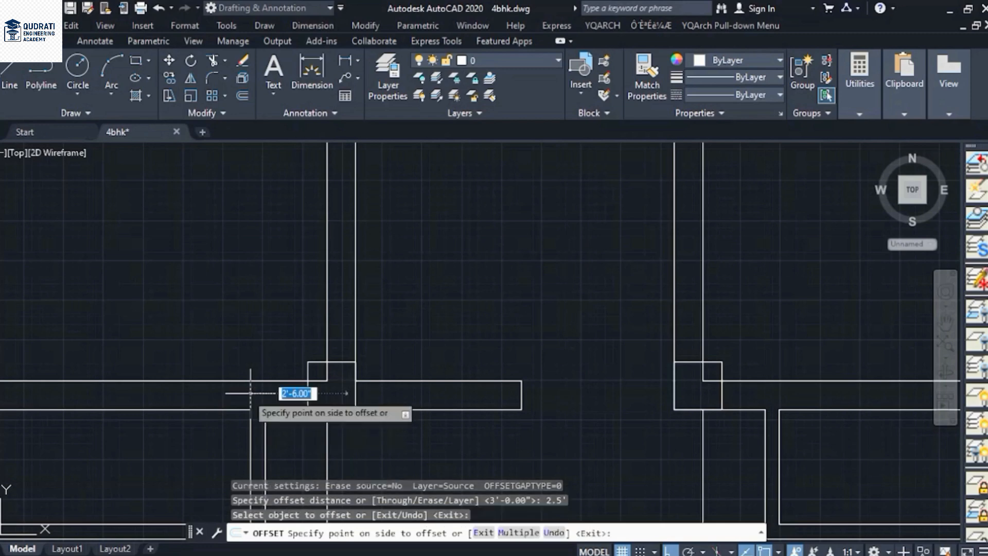
click(124, 390)
scroll(172, 365, down, 2)
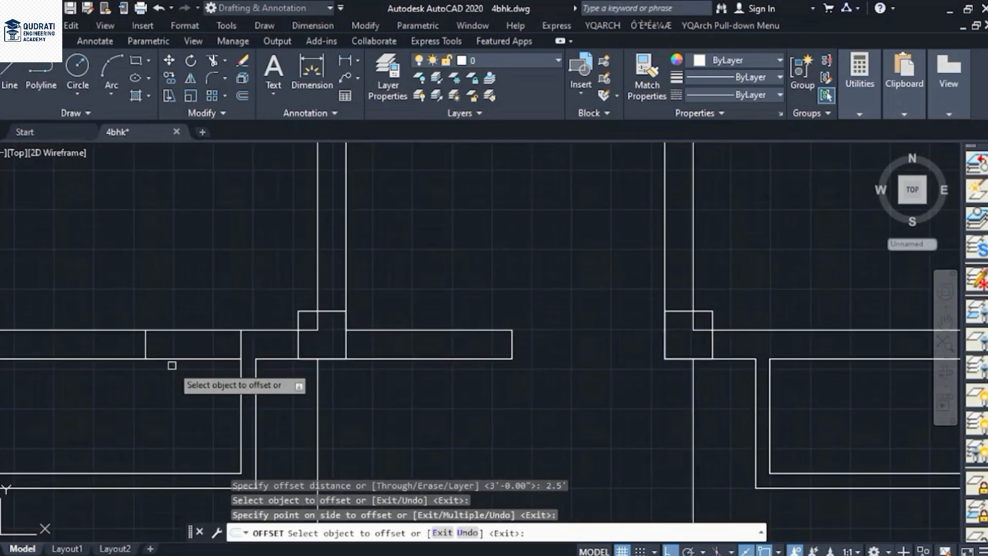
key(Escape)
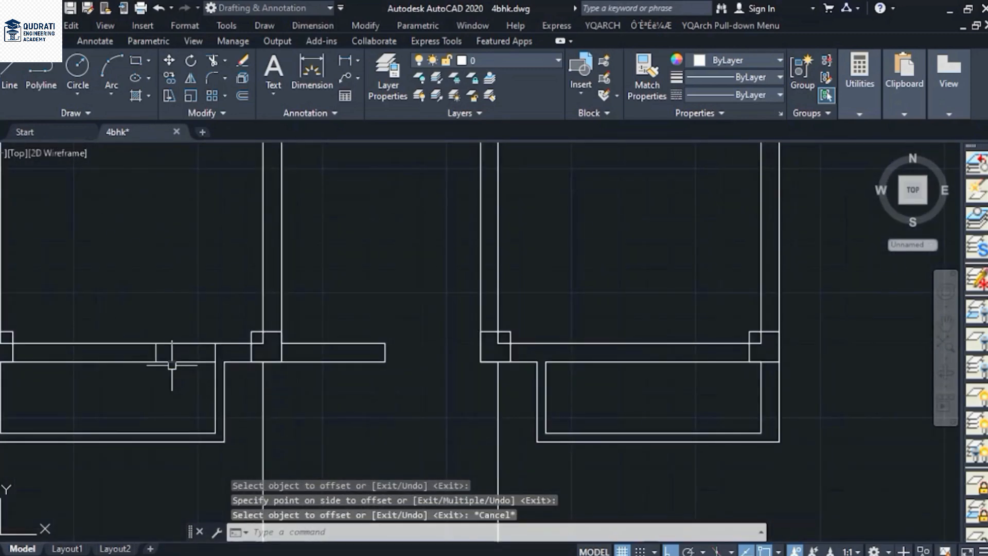
Mirror both opening marks about the vertical centreline of the bottom-middle rectangle onto the right-hand wall, keeping the source lines
mouse_move(229, 352)
mouse_down()
mouse_move(176, 342)
mouse_move(138, 354)
mouse_up()
middle_drag(181, 382, 173, 296)
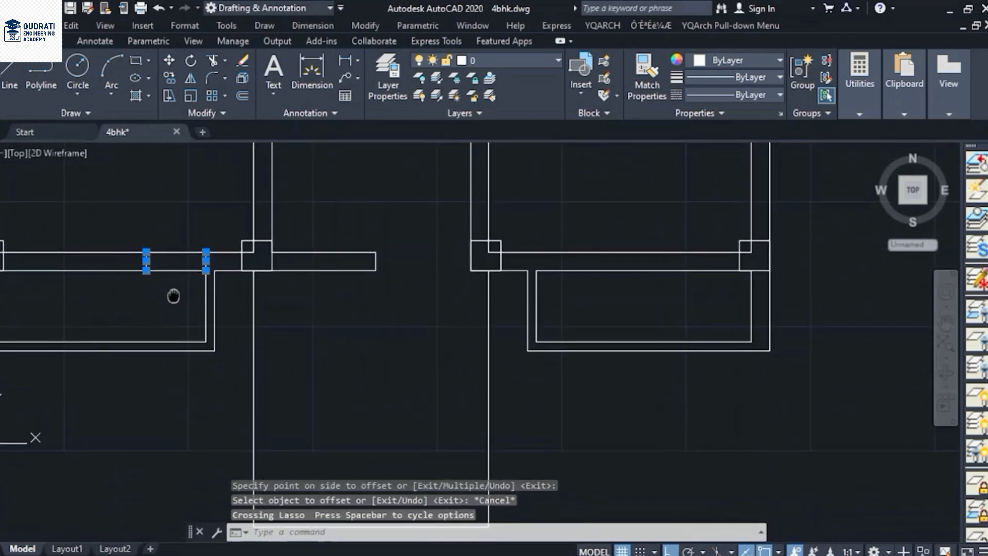
text(mi)
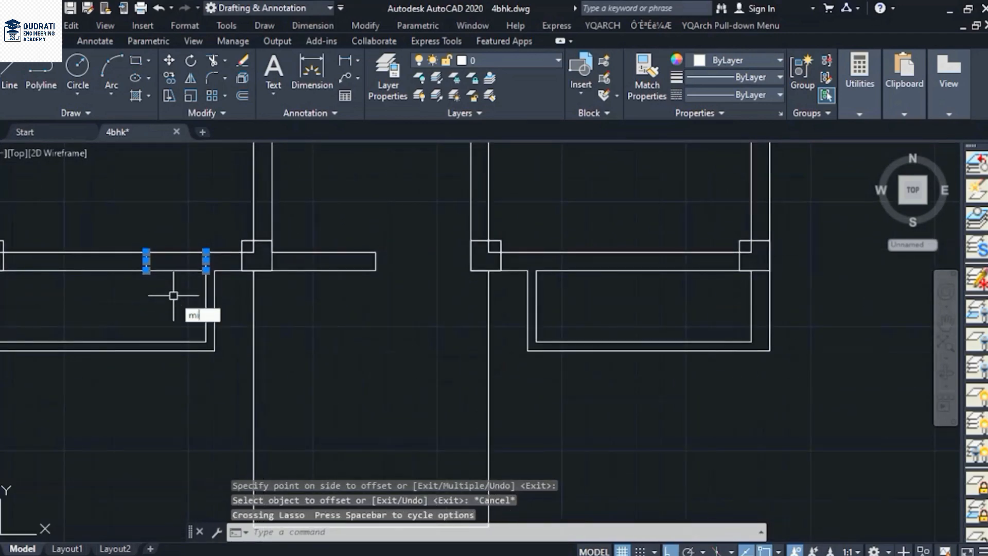
key(Return)
scroll(210, 313, down, 2)
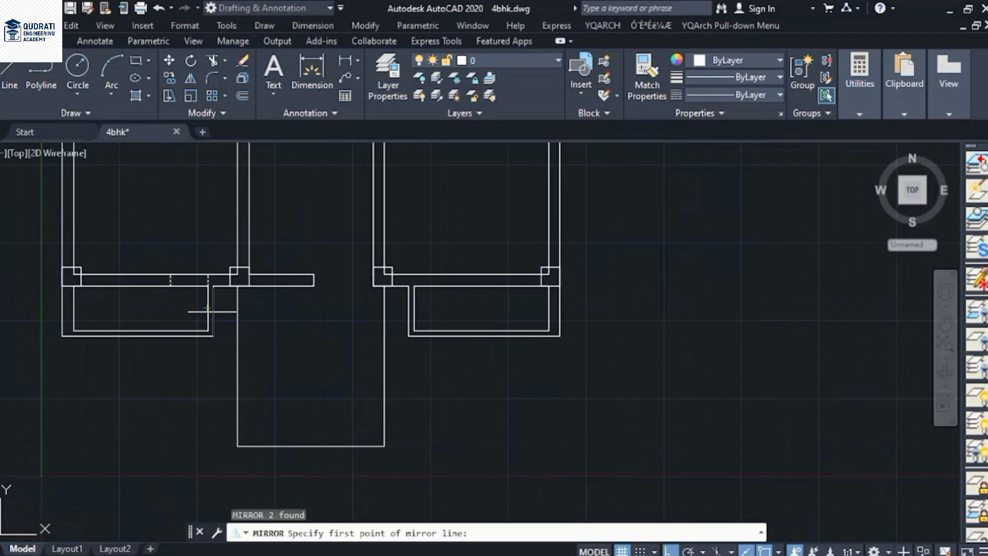
click(311, 445)
click(304, 362)
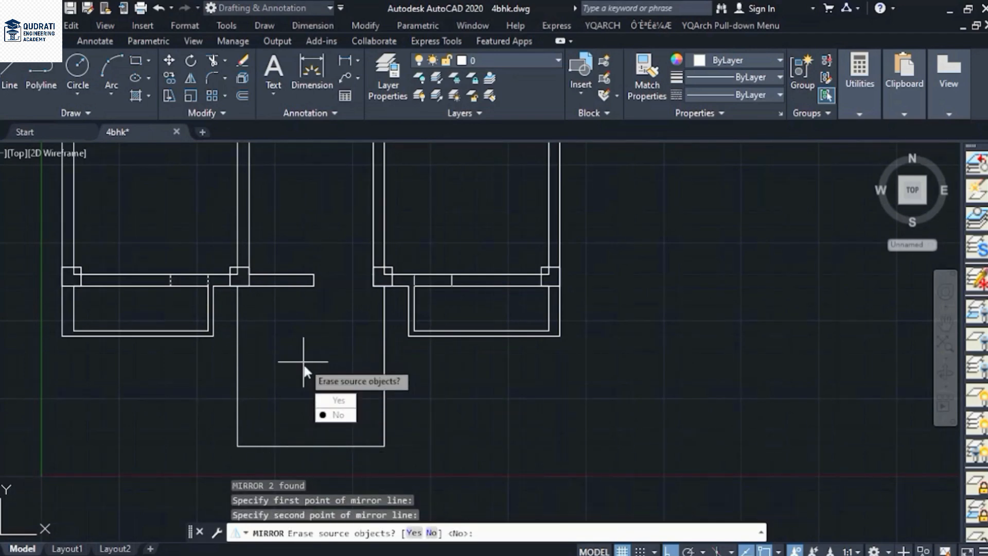
click(335, 415)
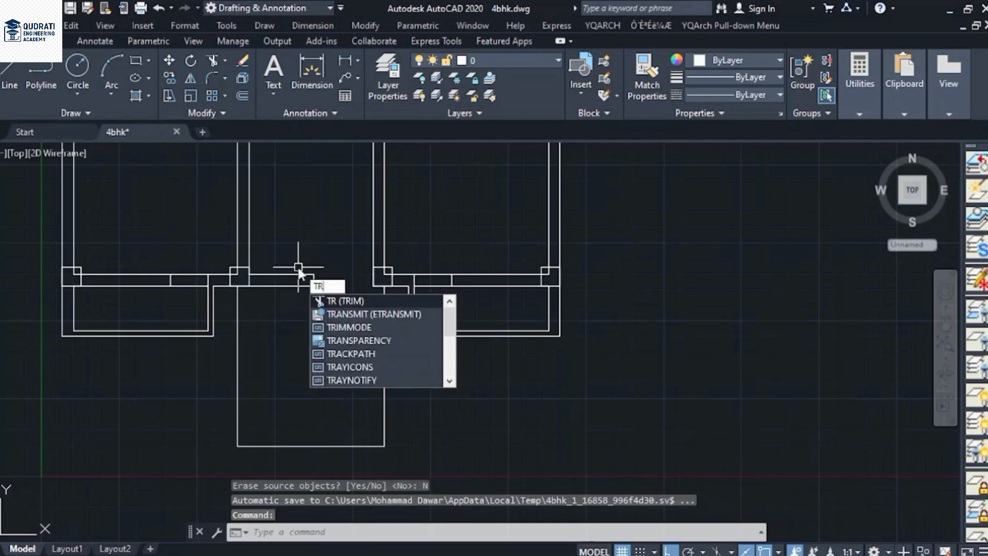
Trim the horizontal wall lines between the marks to cut the doorways of the lower-right and lower-left small rooms
key(Return)
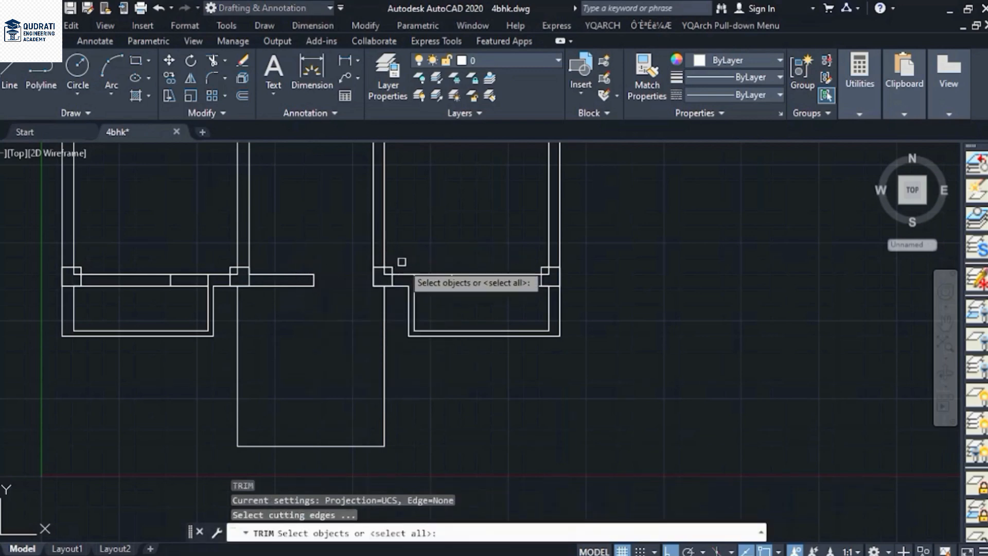
key(Return)
click(428, 260)
click(435, 330)
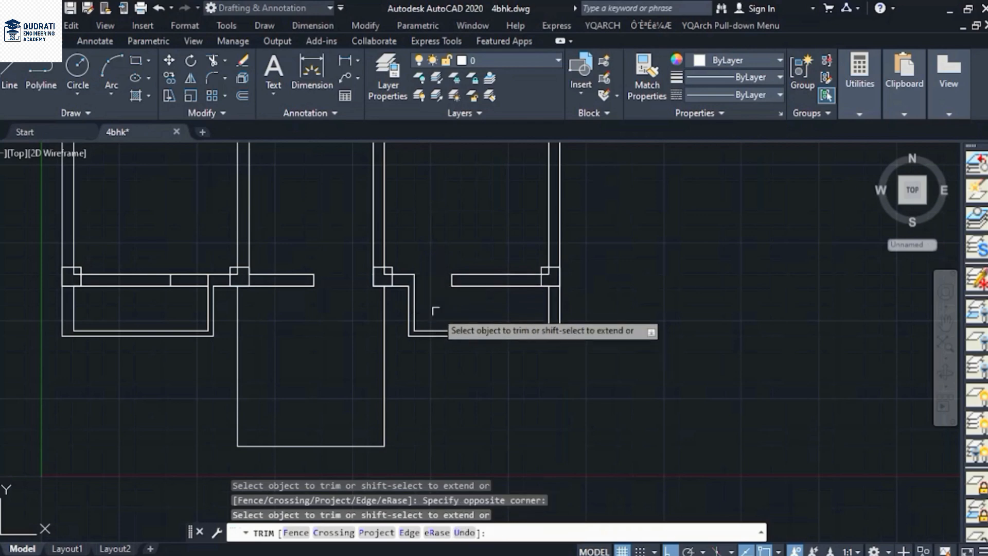
click(187, 251)
click(197, 314)
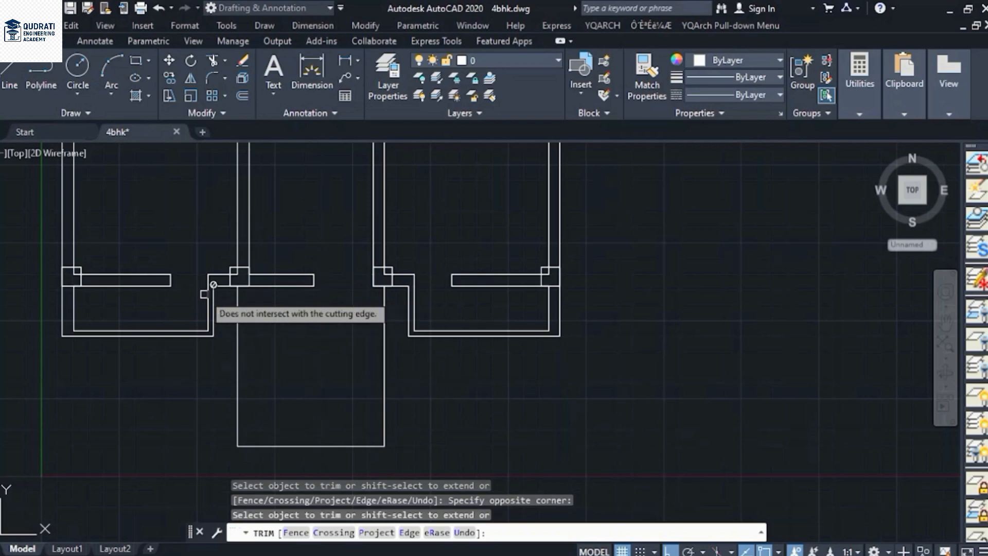
middle_drag(267, 264, 269, 288)
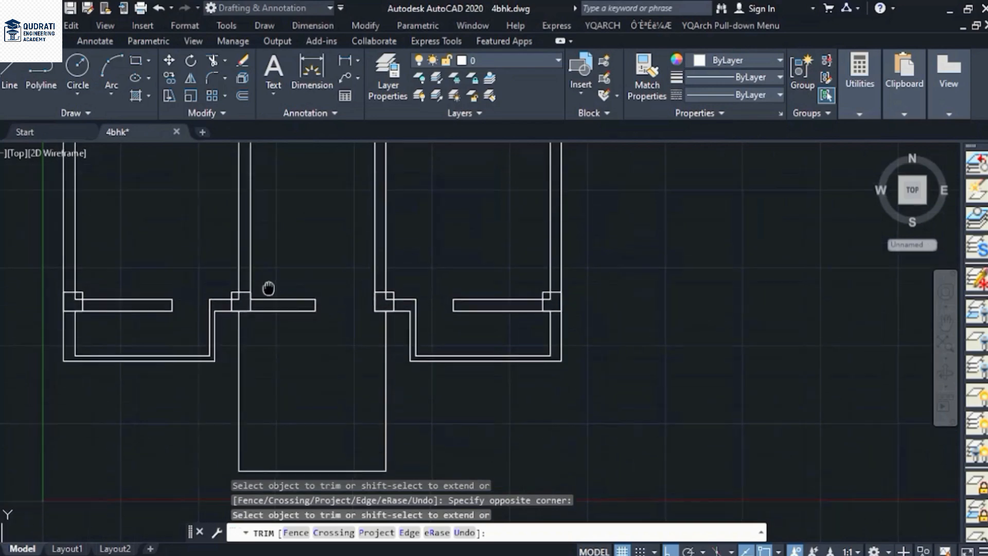
scroll(268, 289, down, 5)
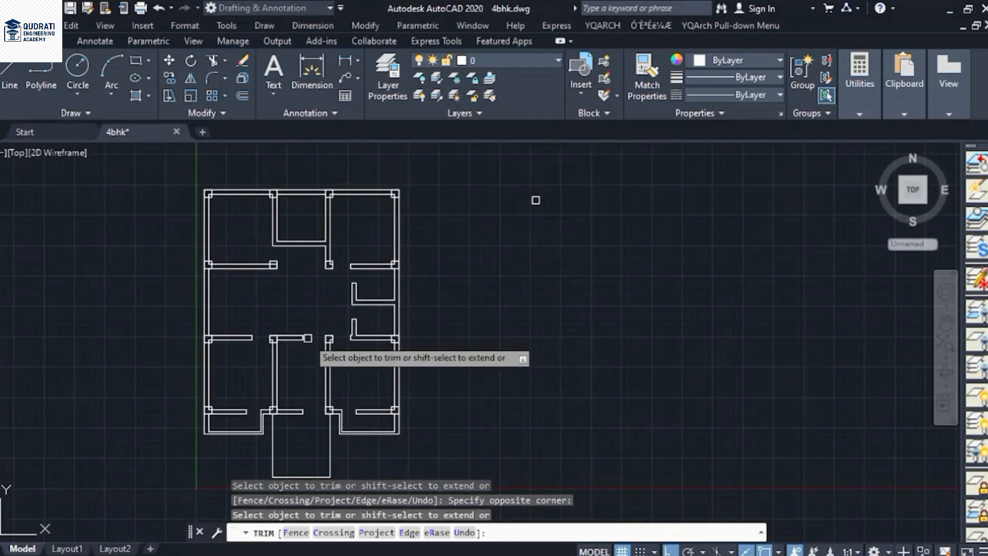
scroll(305, 250, up, 4)
middle_drag(304, 249, 320, 432)
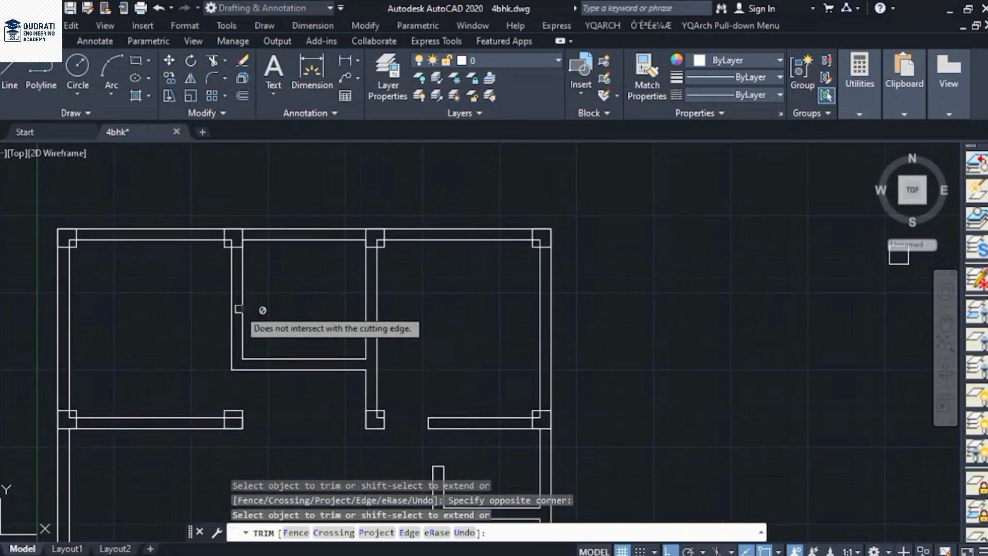
key(Escape)
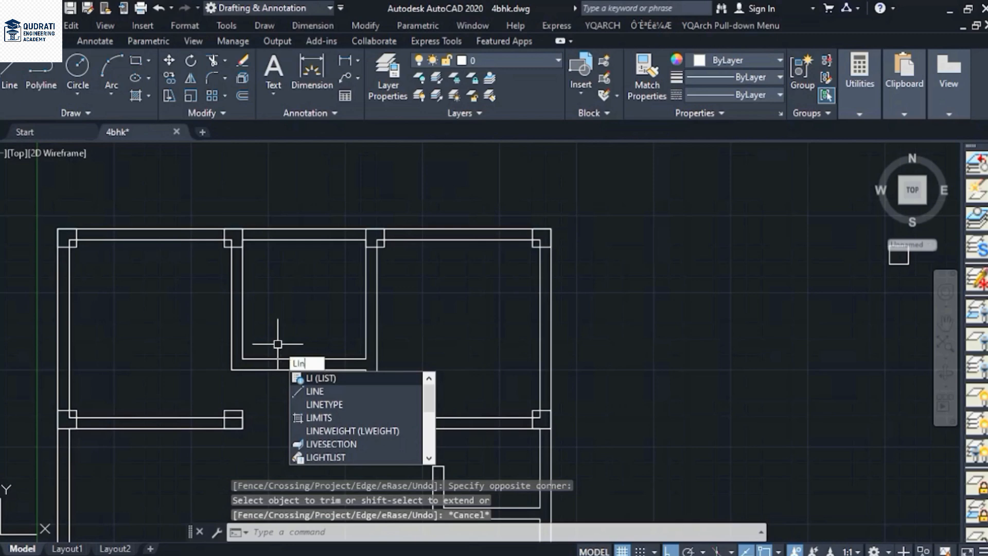
Draw a line across the thickness of the top-middle room's bottom wall at the room's lower-right inner corner
text(NE)
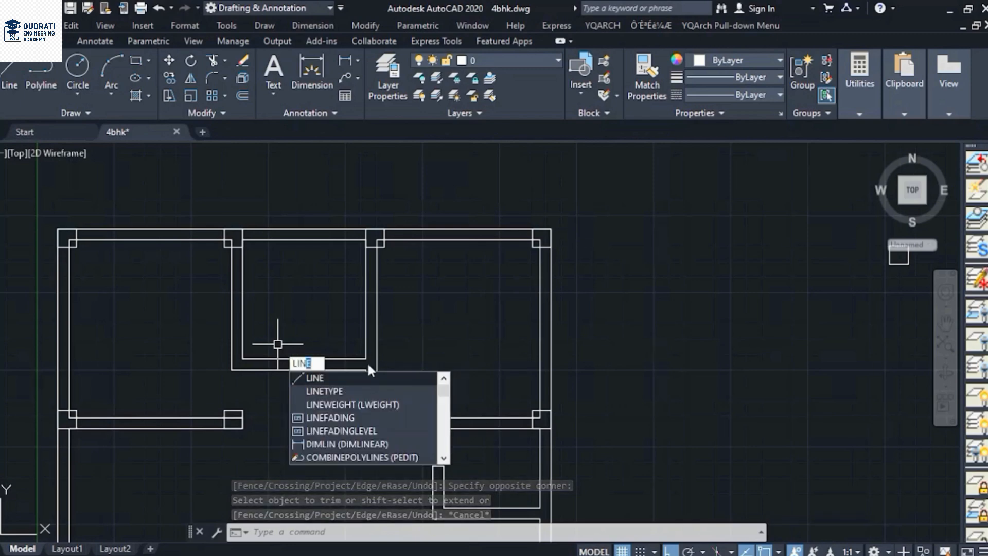
key(Return)
click(365, 359)
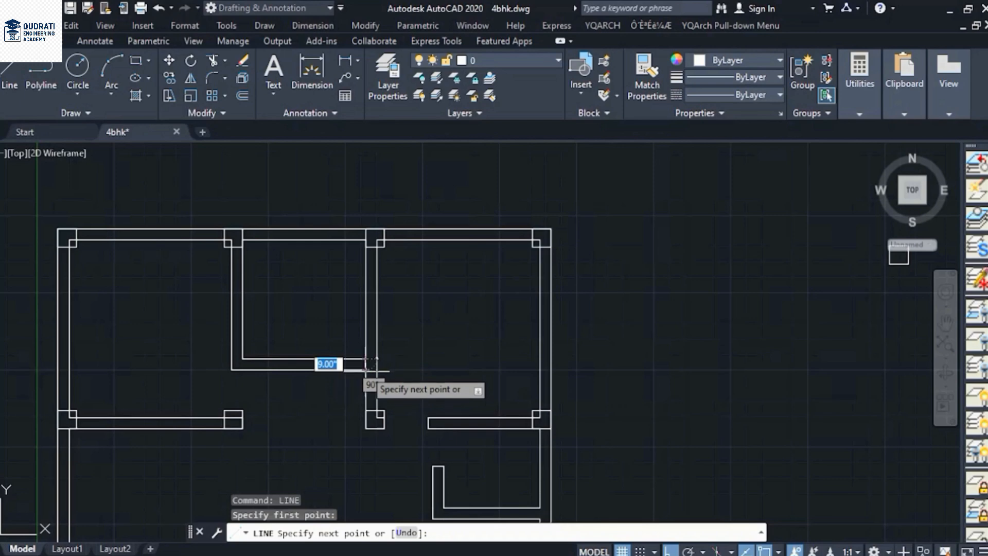
click(366, 370)
key(Return)
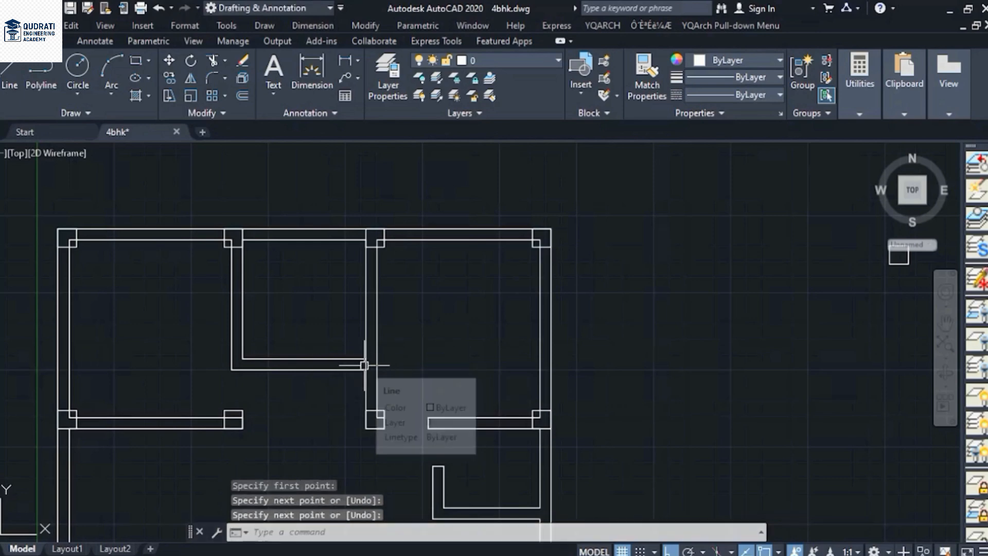
Offset the short line in the top-middle room's bottom wall 2.5' to the left to mark its door opening
text(o)
key(Return)
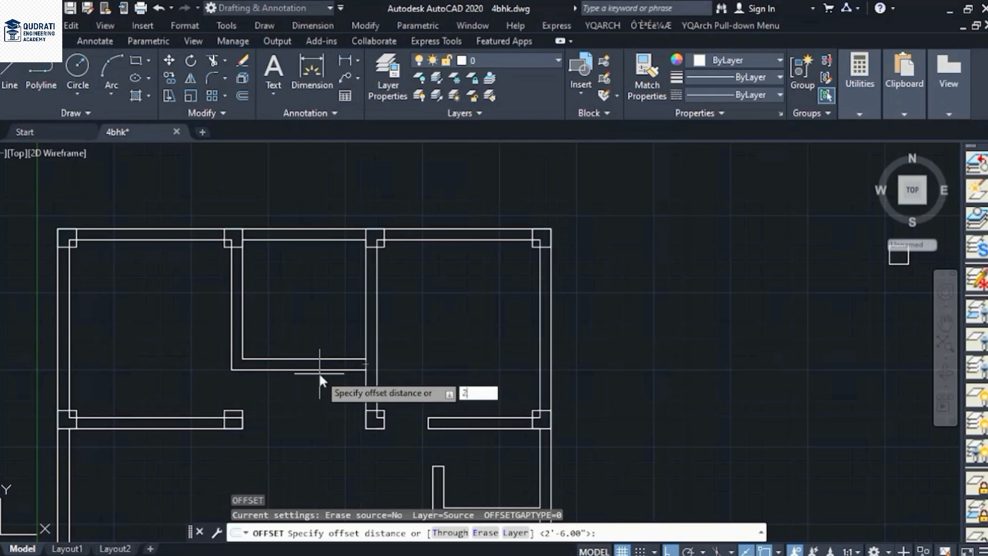
text(2.5')
key(Return)
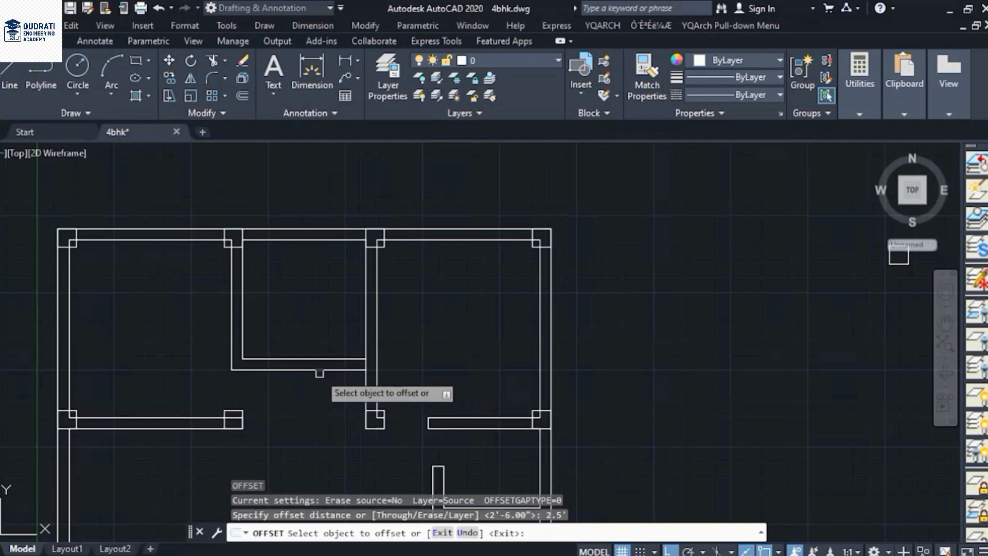
scroll(348, 368, up, 4)
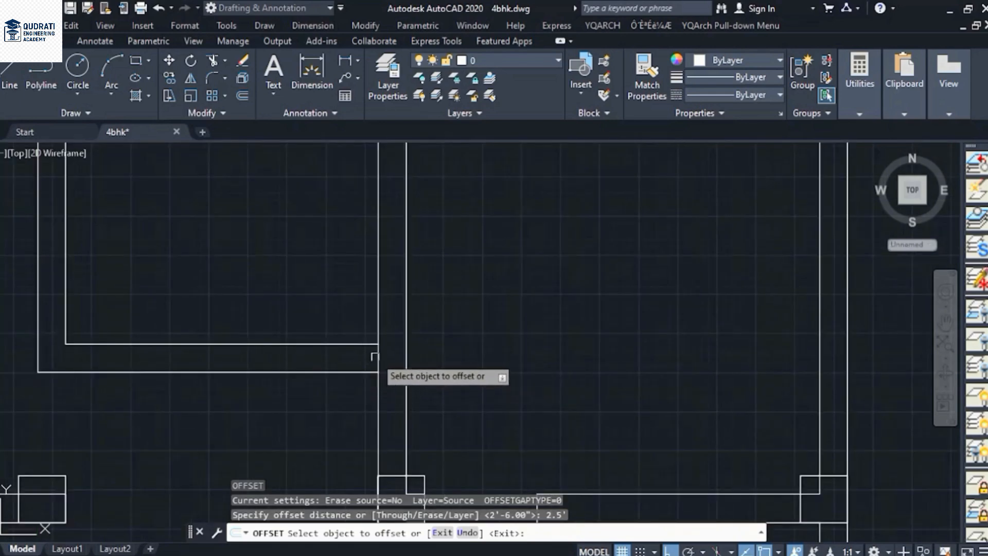
click(378, 356)
click(329, 355)
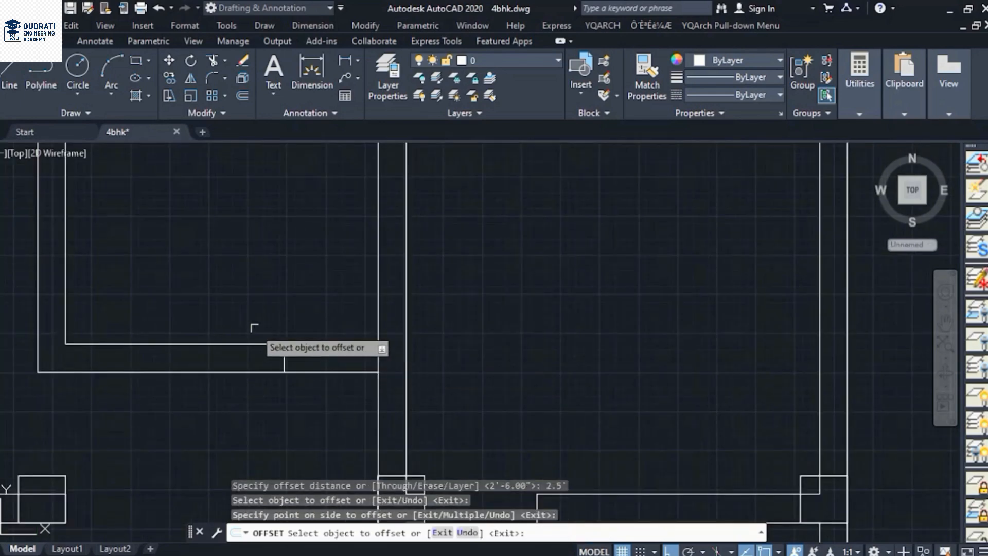
key(Return)
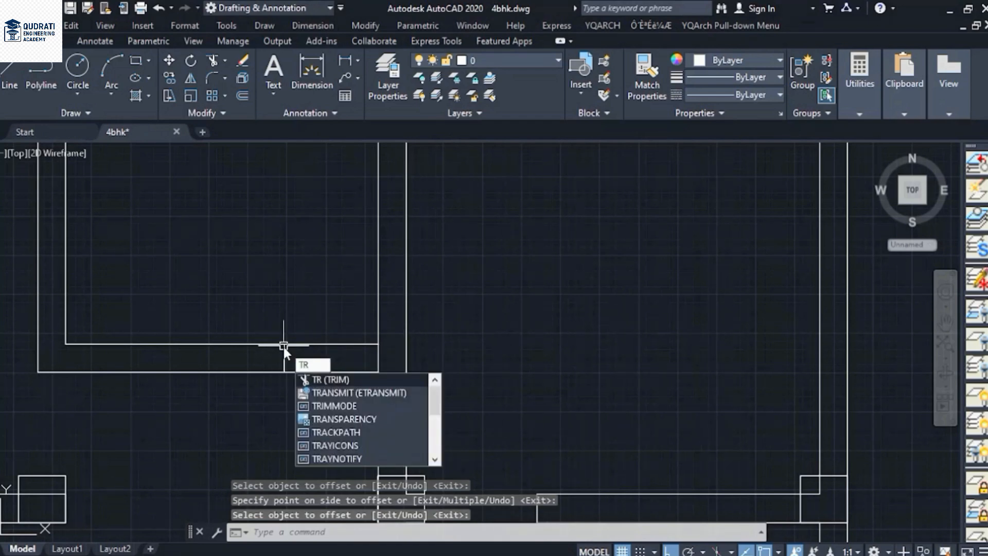
Trim the top-middle room's bottom wall lines between the opening mark and the vertical wall to cut its doorway
key(Return)
drag(311, 304, 331, 357)
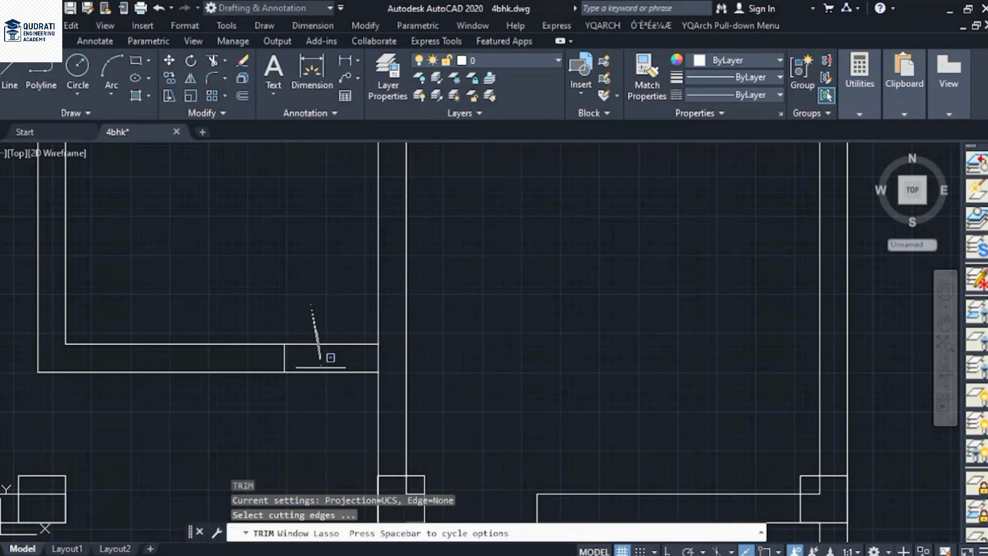
drag(329, 419, 329, 414)
key(Return)
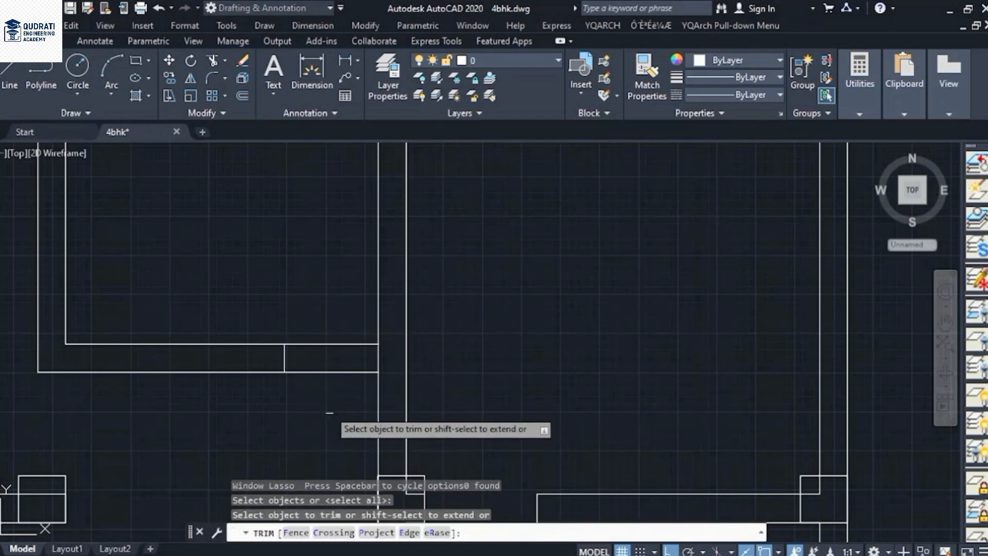
click(327, 328)
click(327, 401)
key(Return)
scroll(330, 400, down, 2)
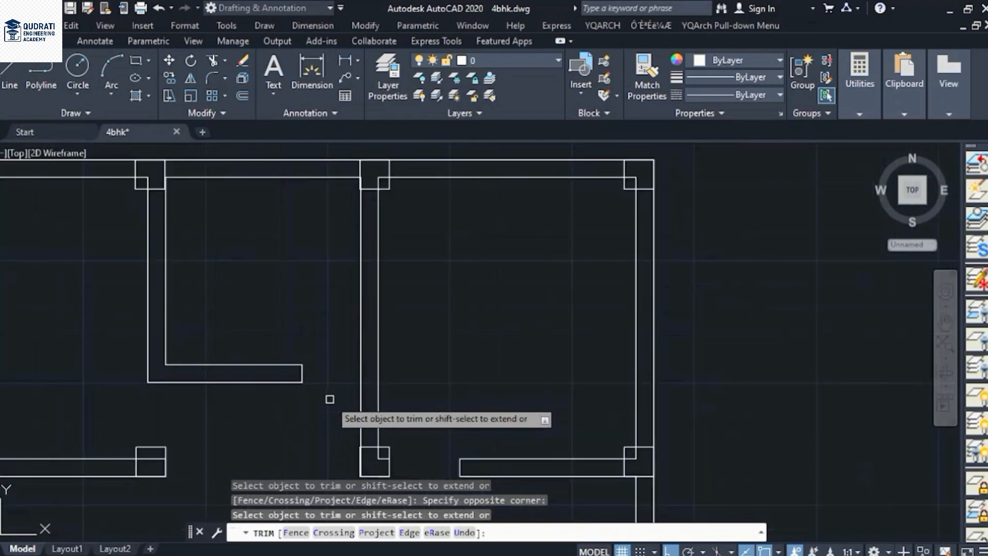
scroll(330, 399, down, 2)
middle_drag(330, 400, 381, 246)
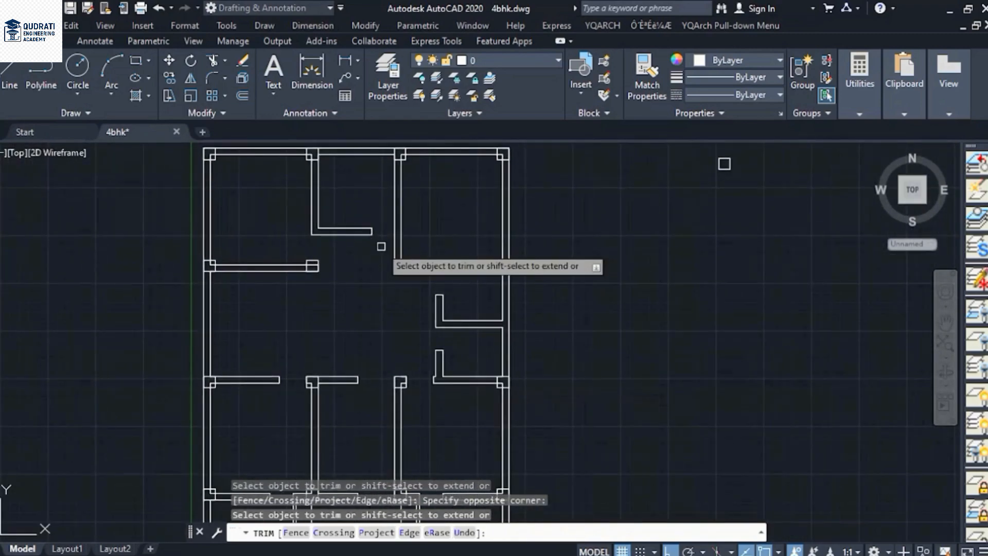
scroll(381, 246, down, 3)
scroll(381, 262, up, 2)
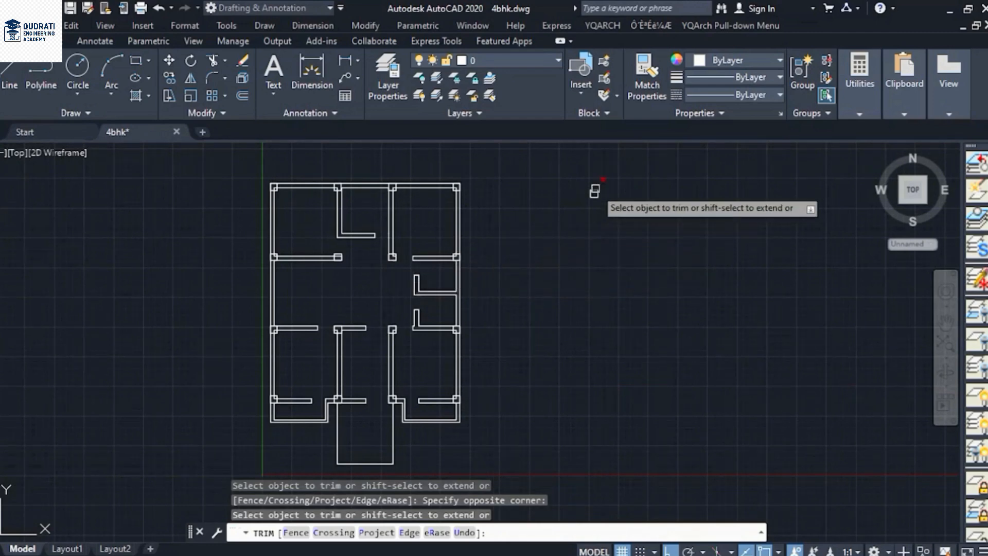
Erase the leftover small column square lying outside the floor plan, to its upper right
click(245, 63)
mouse_move(606, 175)
mouse_down()
mouse_move(625, 176)
mouse_move(628, 223)
mouse_move(582, 200)
mouse_move(584, 182)
mouse_move(580, 199)
mouse_move(594, 193)
mouse_up()
click(595, 187)
click(602, 192)
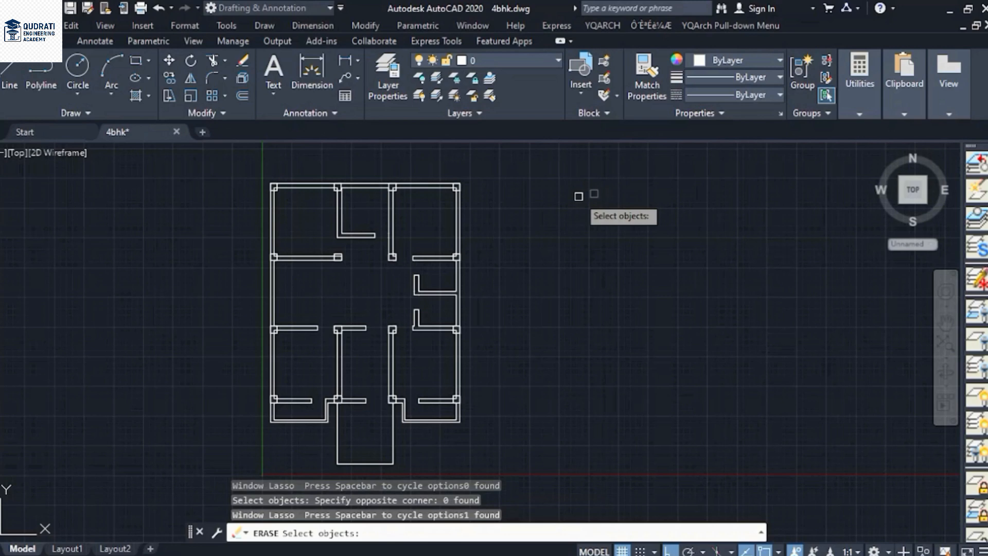
key(Return)
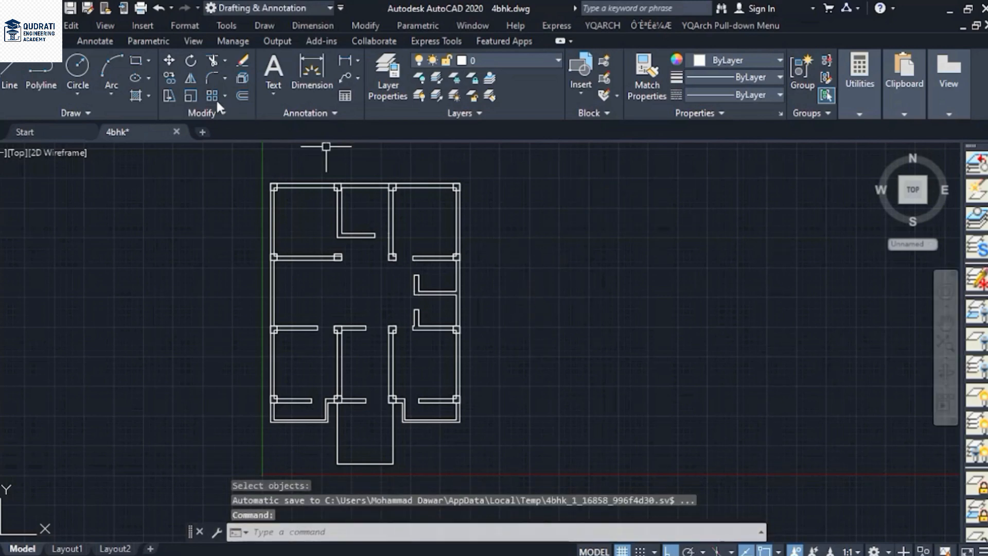
Draw a circle with a radius of 9 in the empty area to the right of the floor plan
click(81, 67)
click(588, 276)
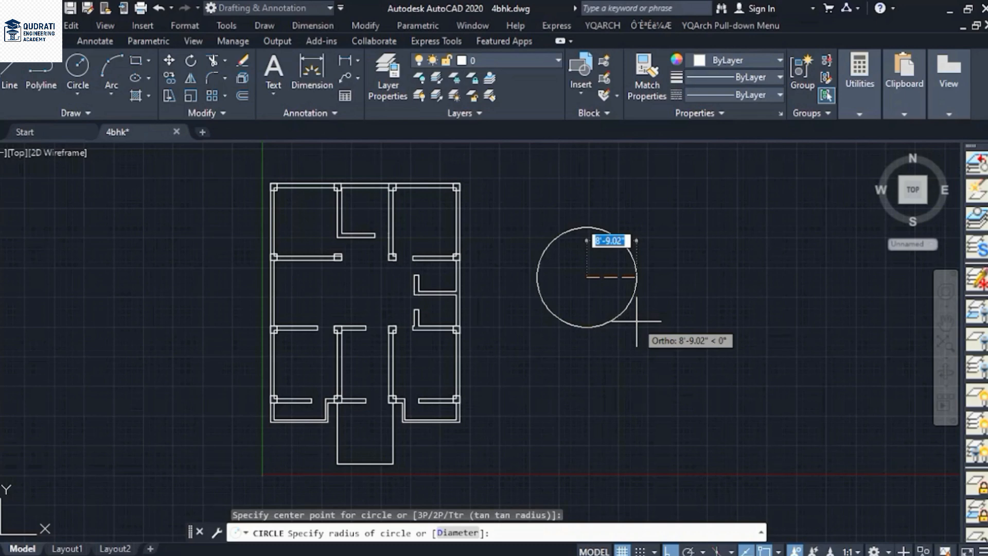
text(9)
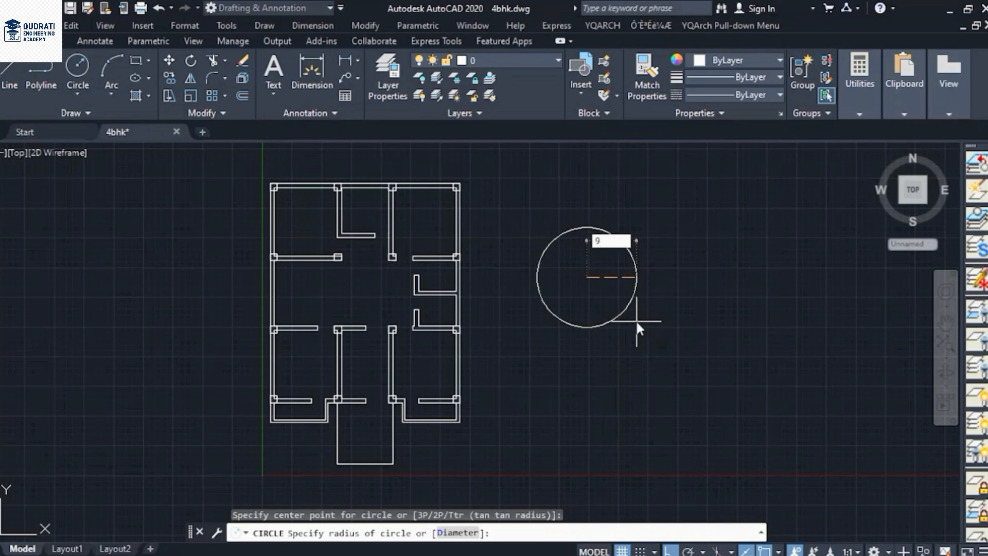
key(Return)
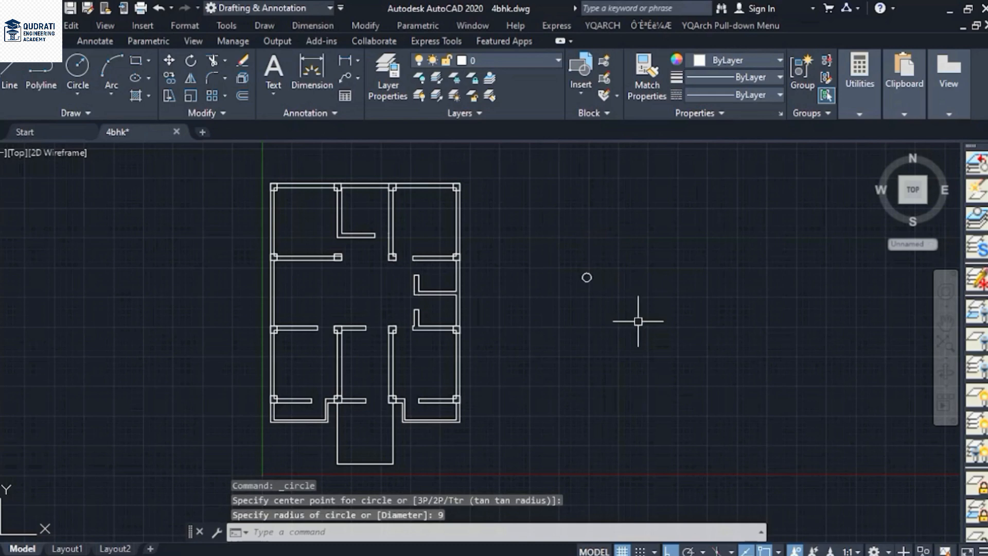
Copy the radius 9 circle from its centre to two level spots inside the porch, near its lower right and lower left corners, with ortho off
scroll(604, 287, up, 4)
middle_drag(621, 282, 770, 124)
middle_drag(665, 243, 669, 131)
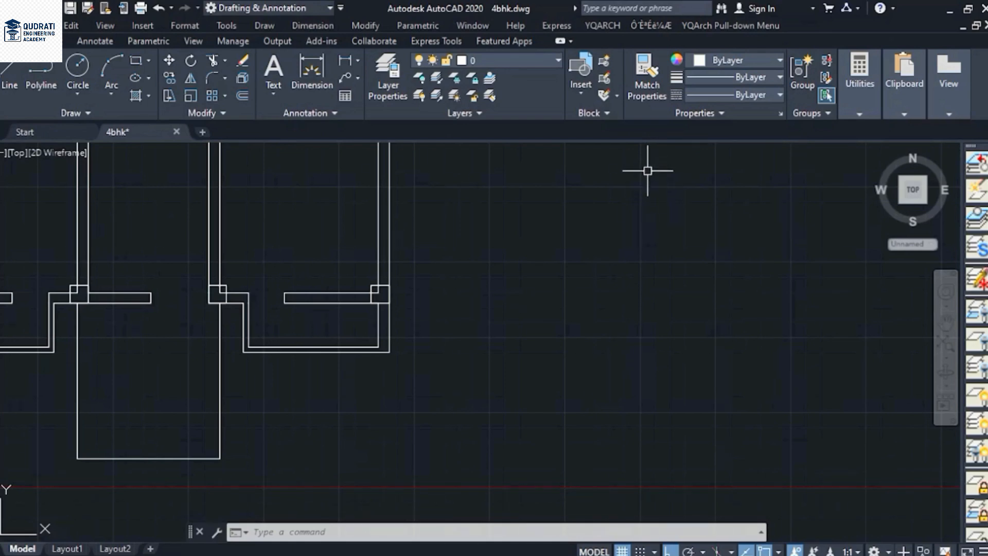
mouse_move(649, 182)
middle_down()
mouse_move(655, 230)
mouse_move(603, 284)
middle_up()
scroll(659, 227, down, 2)
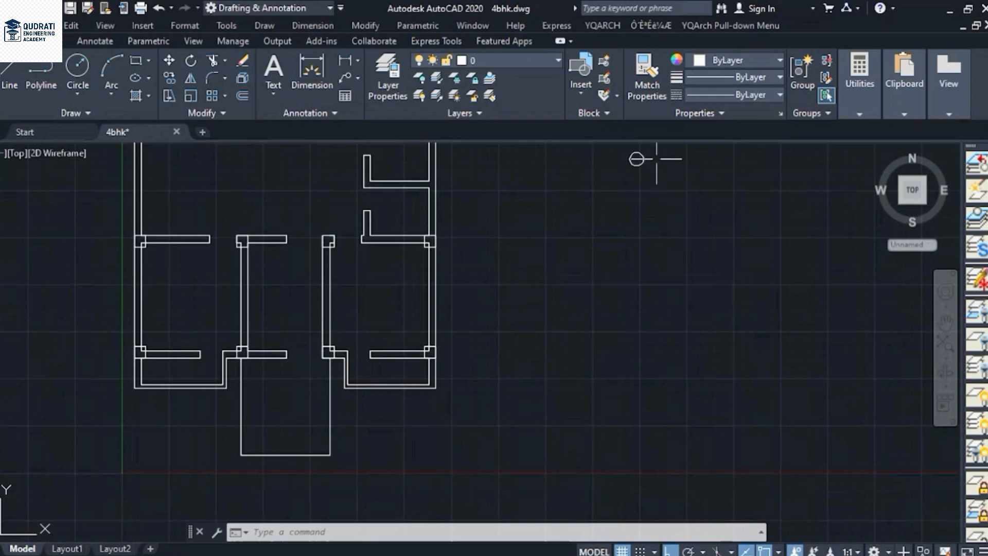
mouse_move(672, 172)
mouse_down()
mouse_move(624, 172)
mouse_move(637, 153)
mouse_up()
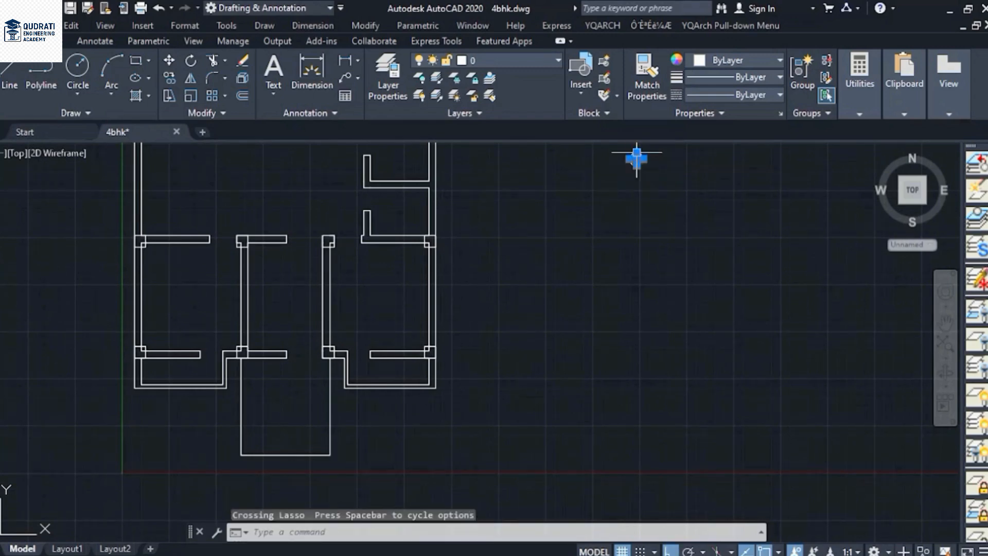
click(169, 78)
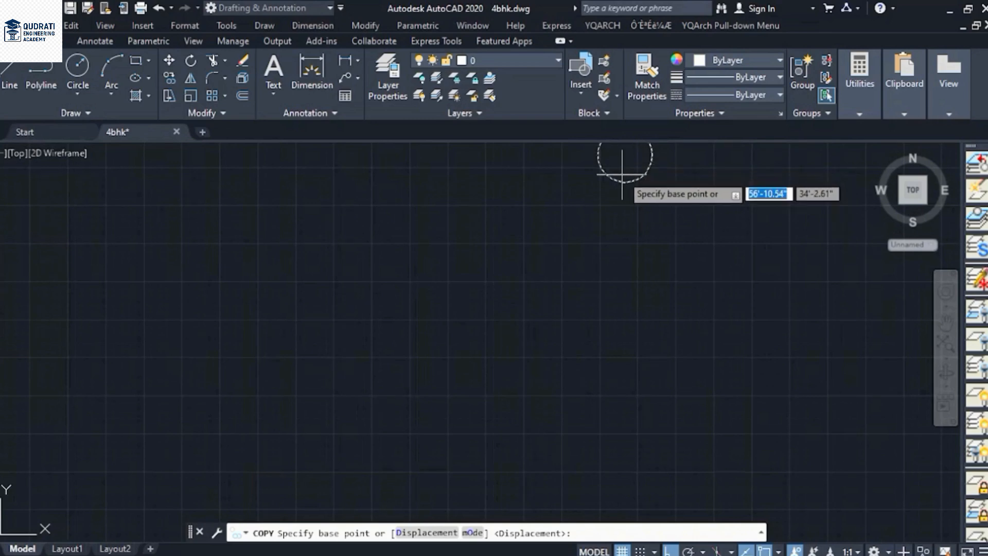
click(631, 204)
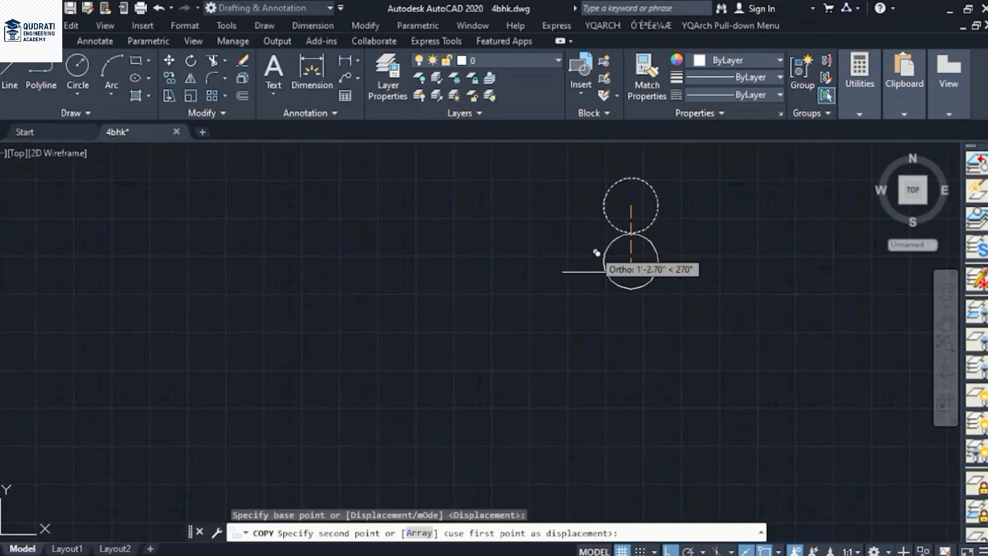
scroll(566, 298, down, 3)
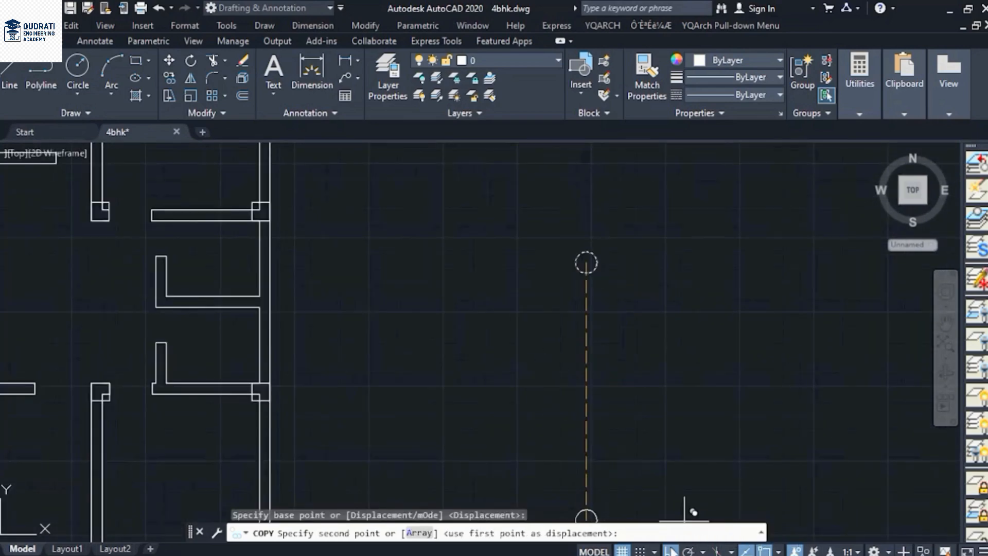
key(F8)
mouse_move(468, 419)
middle_down()
mouse_move(566, 206)
mouse_move(623, 144)
middle_up()
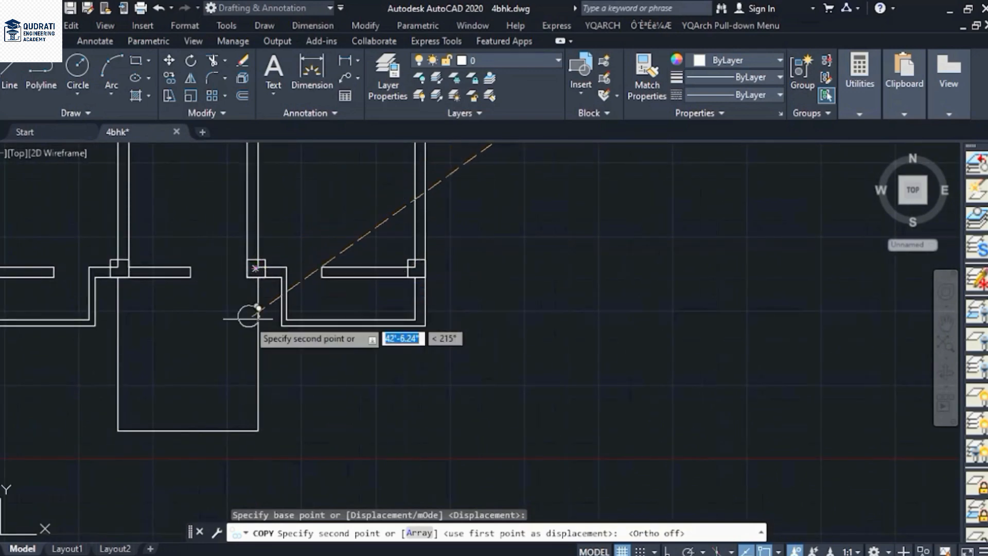
scroll(255, 412, up, 5)
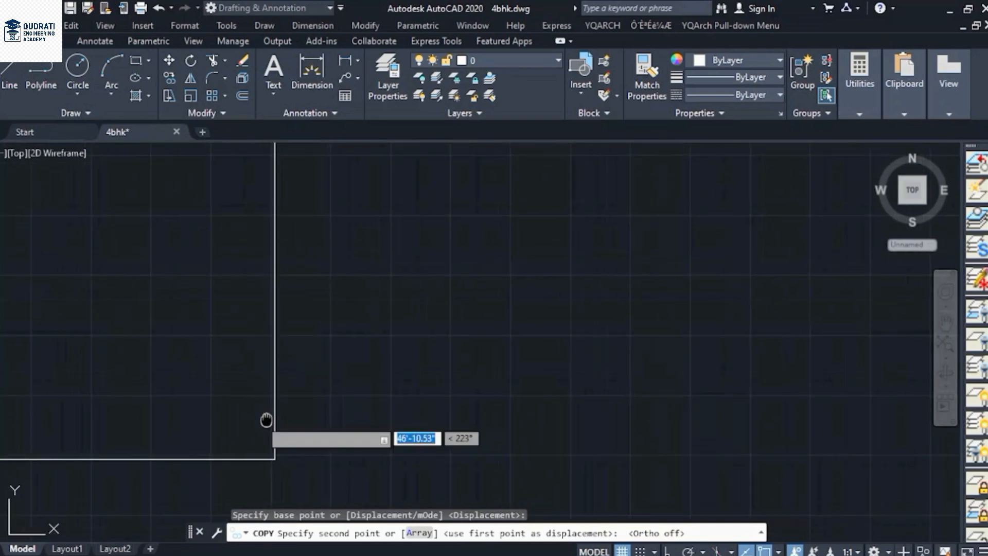
scroll(397, 383, down, 4)
middle_drag(395, 188, 395, 211)
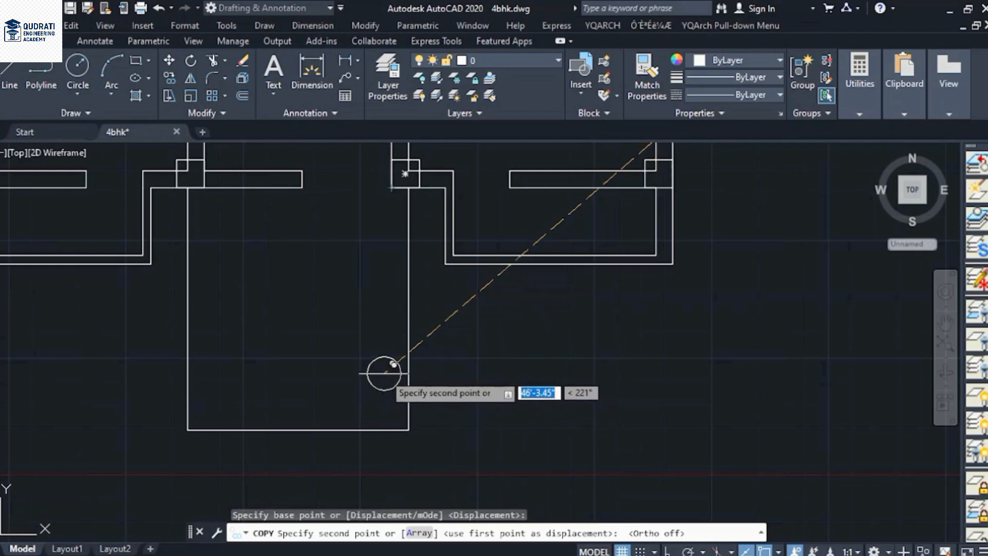
click(387, 366)
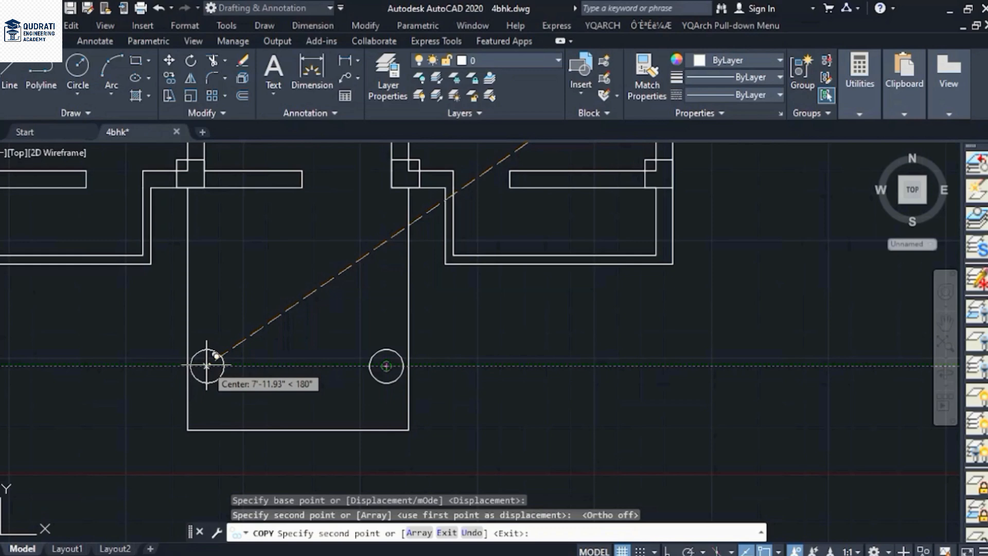
click(207, 366)
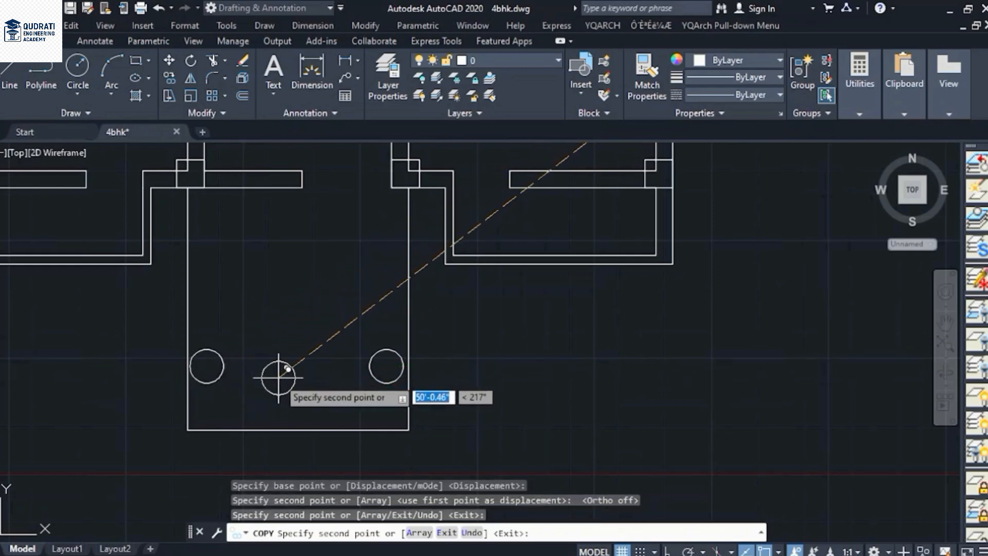
key(Escape)
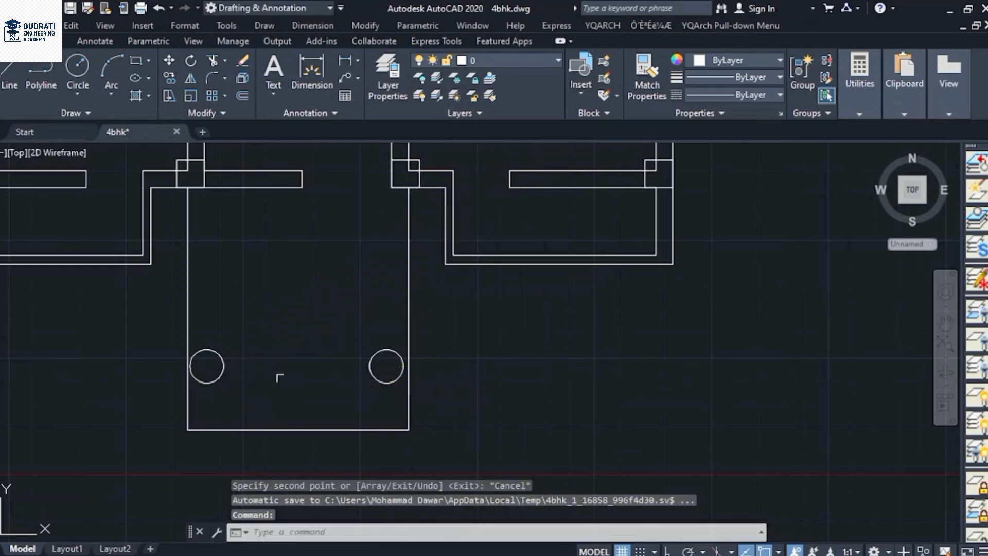
Move the porch's right-hand circle about 1.6" to the right, closer to the porch's right edge
click(374, 367)
text(M)
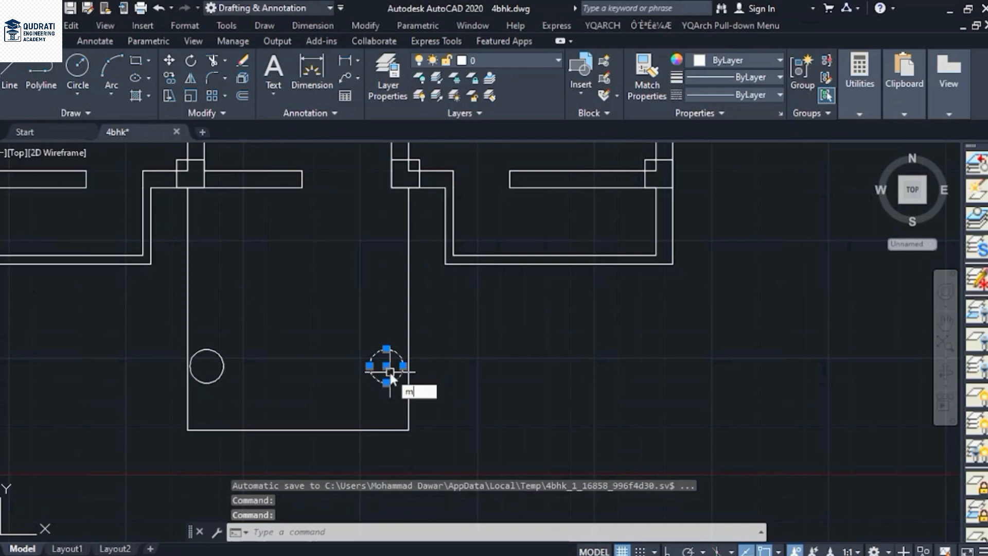
key(Return)
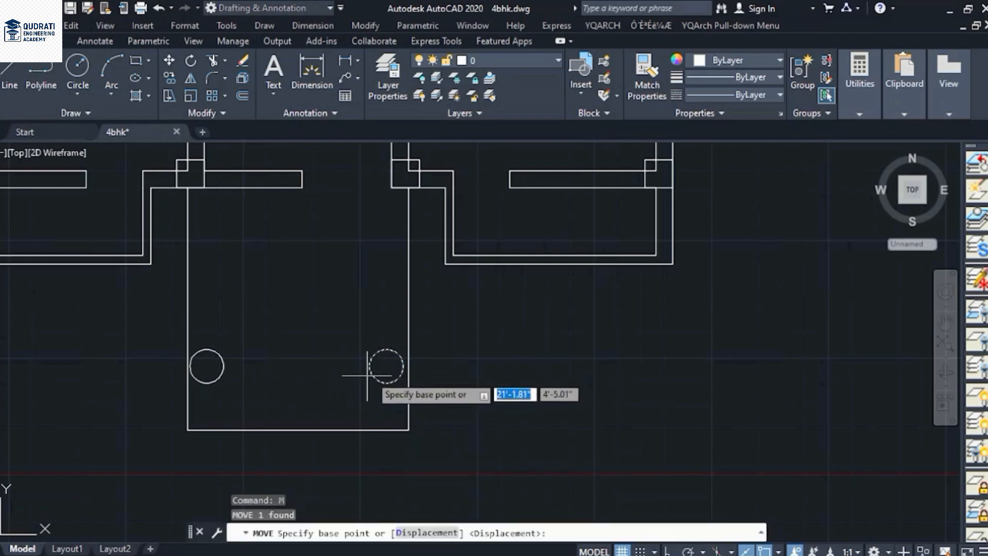
click(388, 367)
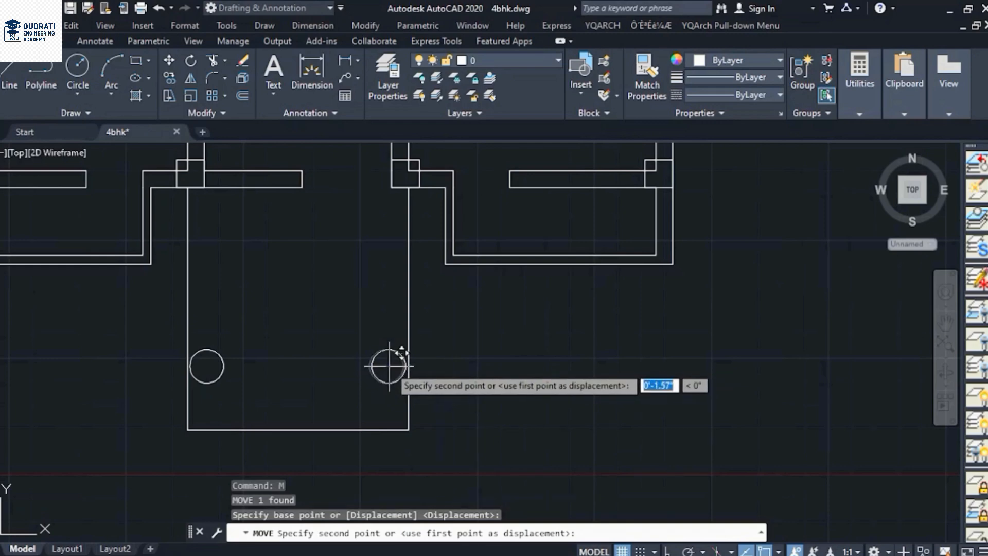
click(389, 367)
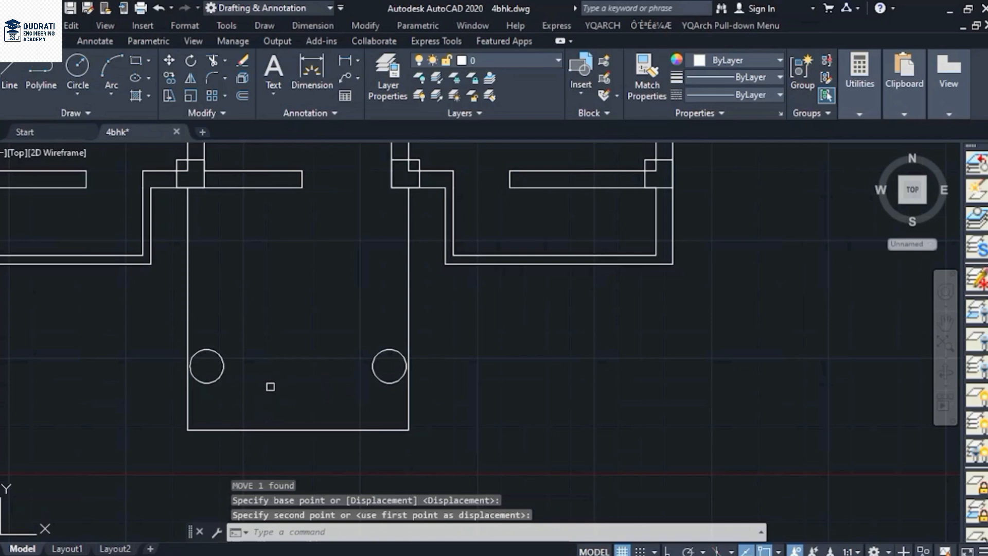
Erase the original circle lying outside the floor plan to its right
scroll(279, 390, down, 2)
scroll(415, 408, down, 6)
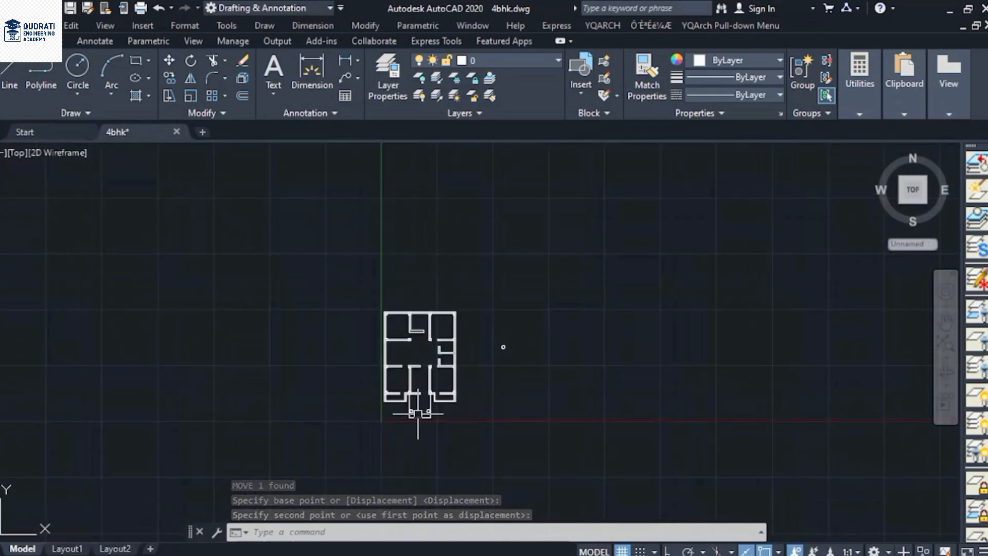
scroll(417, 410, up, 3)
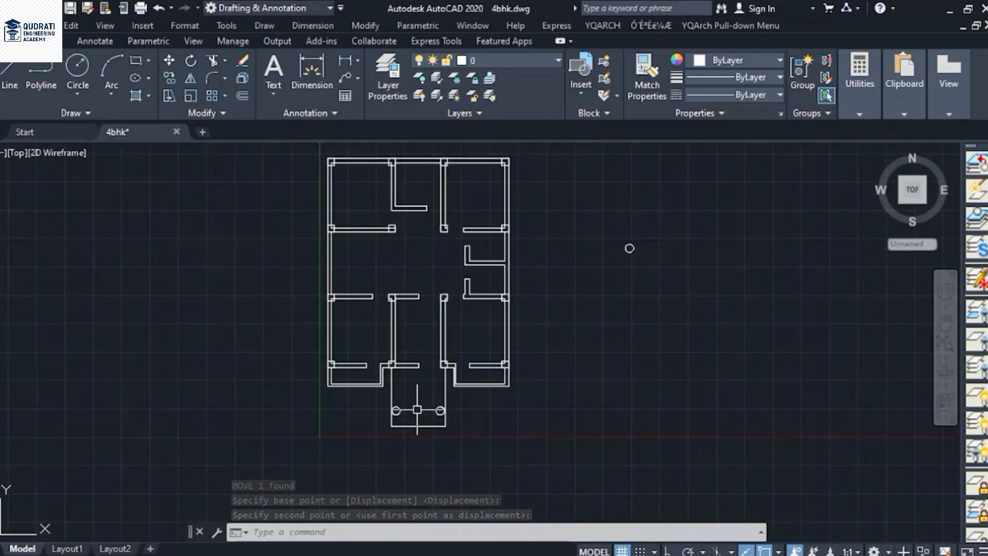
click(650, 232)
drag(592, 248, 645, 276)
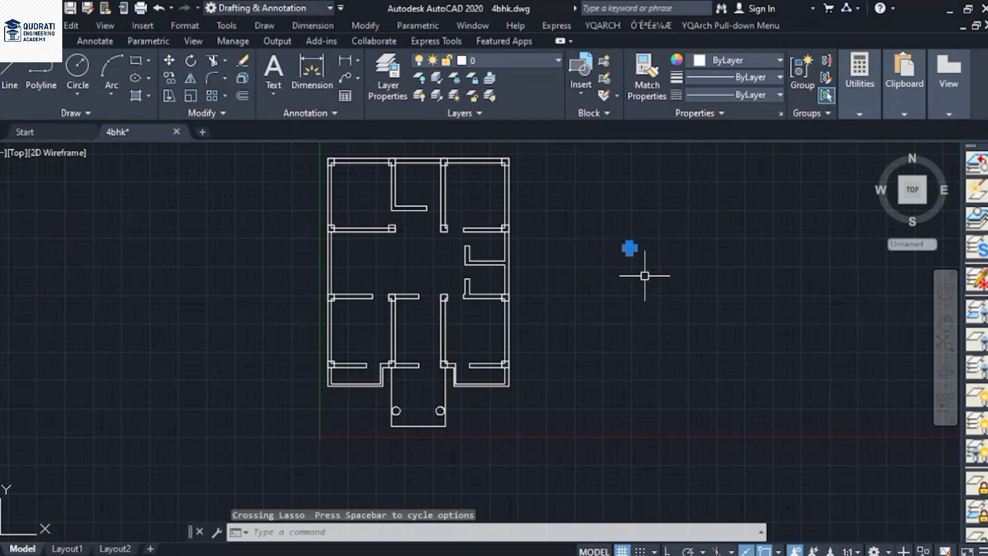
key(Delete)
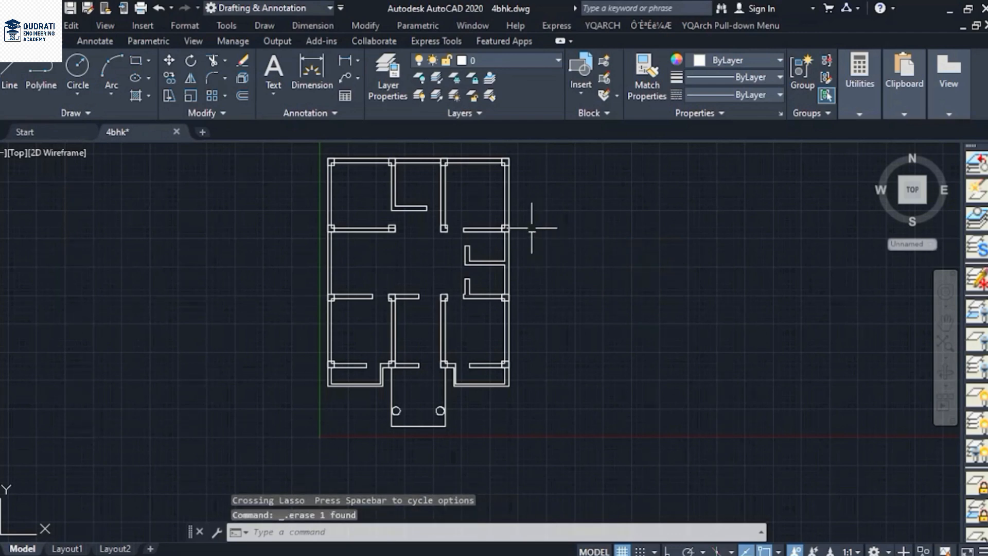
middle_drag(515, 245, 504, 278)
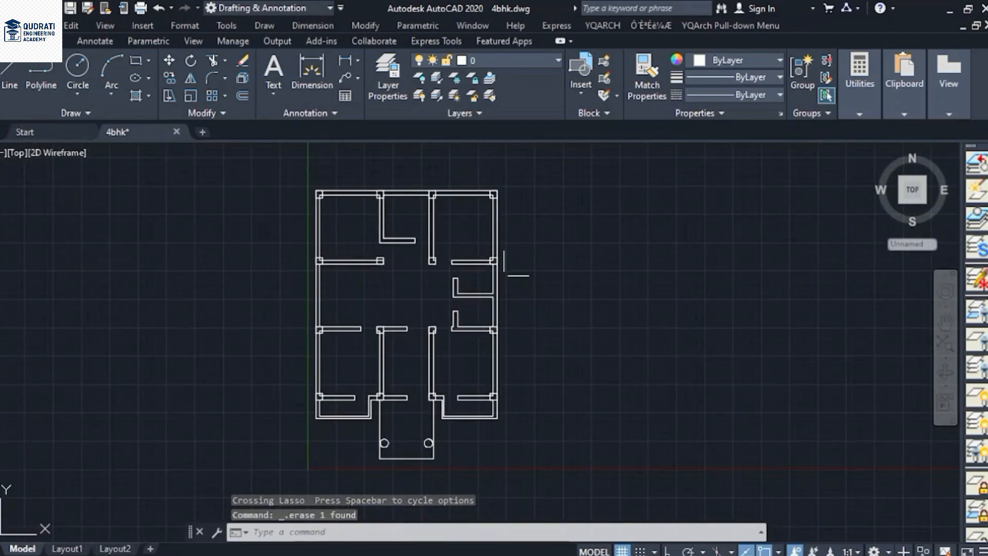
scroll(505, 270, up, 2)
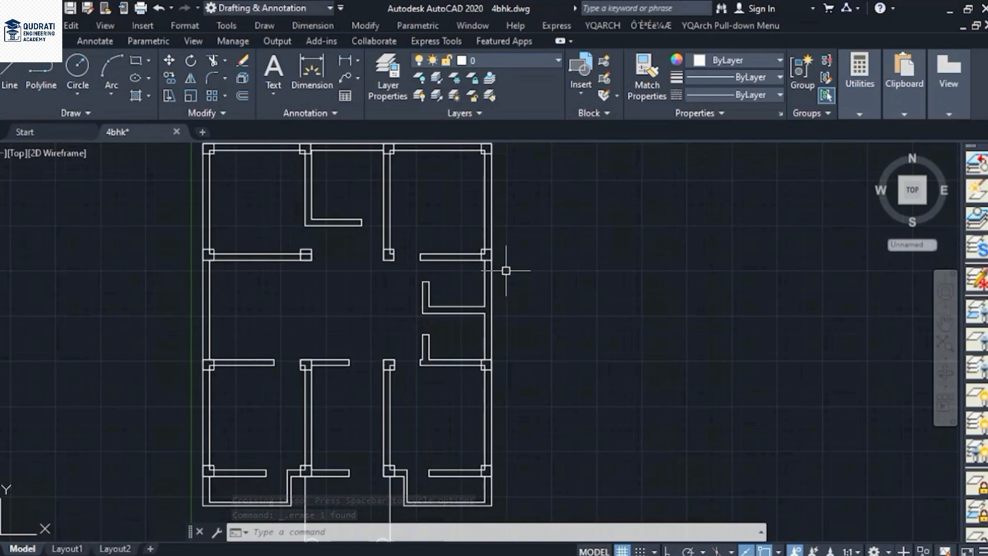
scroll(504, 271, down, 4)
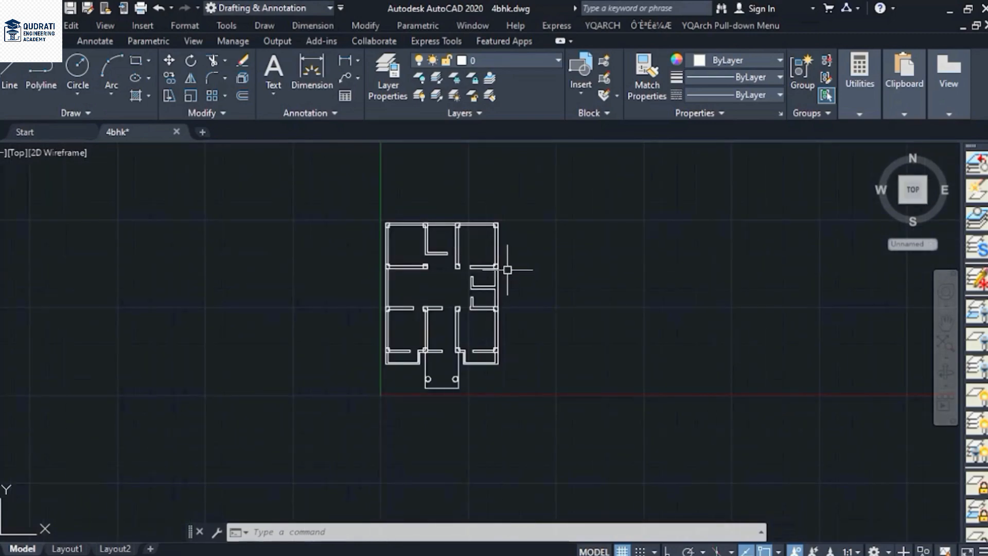
scroll(508, 269, up, 4)
middle_drag(529, 268, 633, 249)
scroll(616, 233, down, 4)
scroll(616, 234, up, 2)
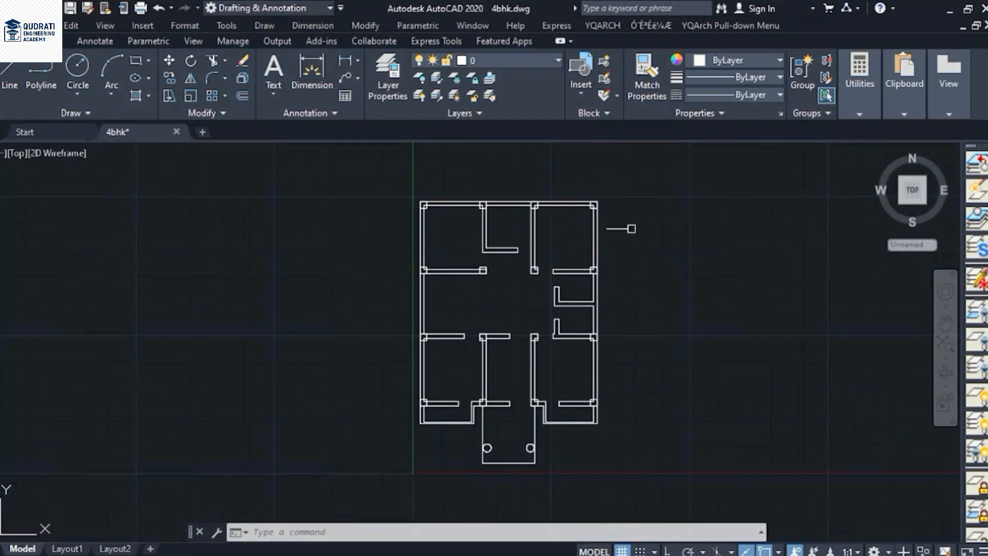
Create a new layer named wall in the Layer Properties Manager
click(534, 61)
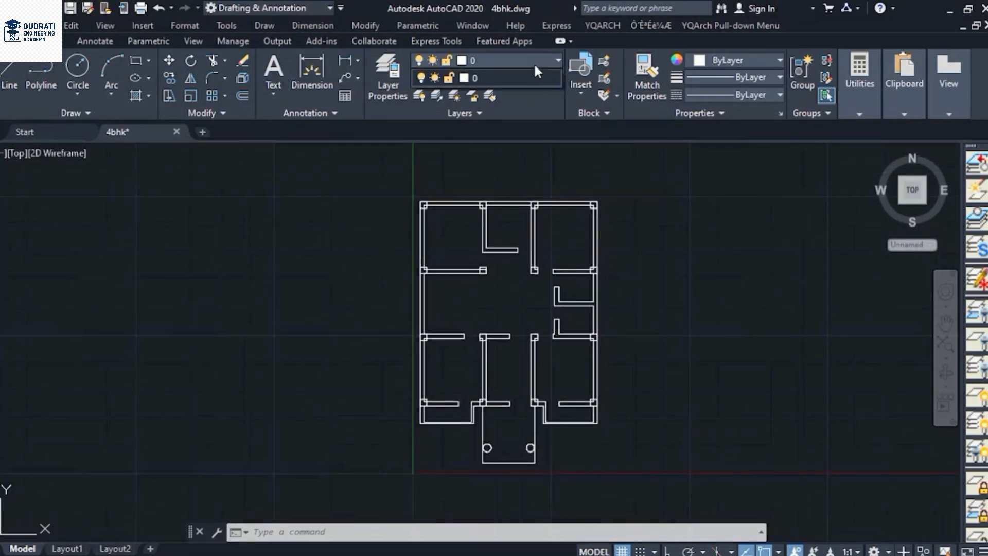
click(392, 66)
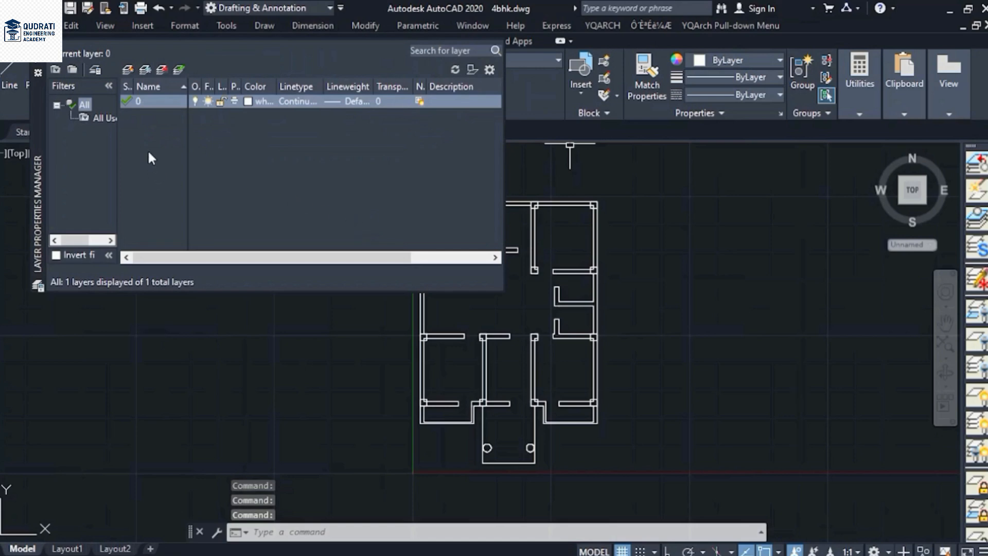
click(129, 70)
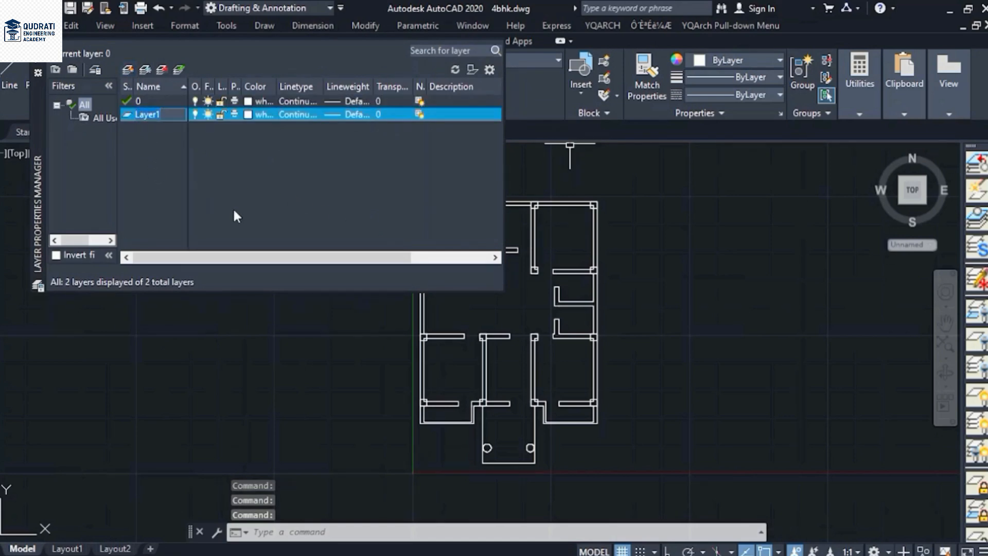
text(wall)
key(Return)
Set the wall layer's color to index 40, make it the current layer and close the layer manager
click(248, 117)
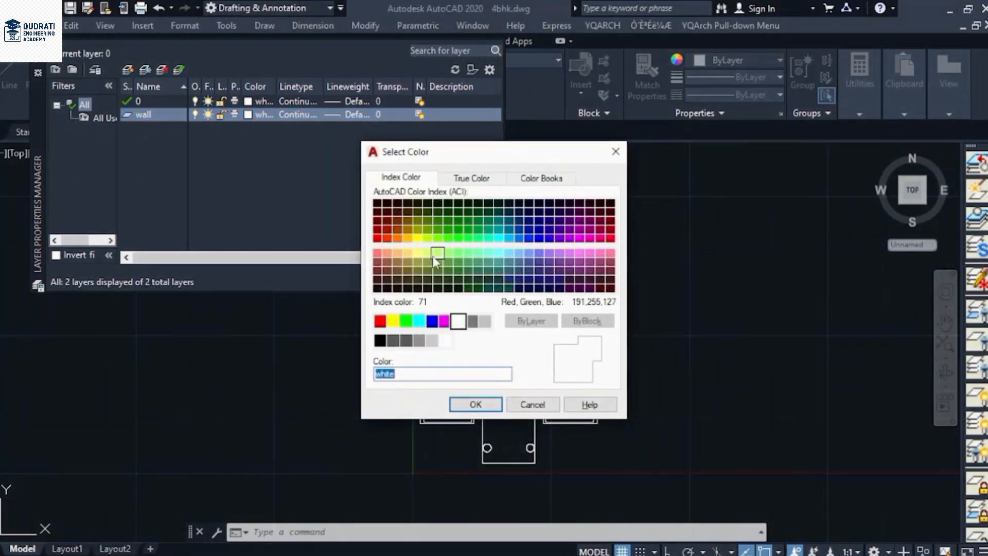
click(407, 238)
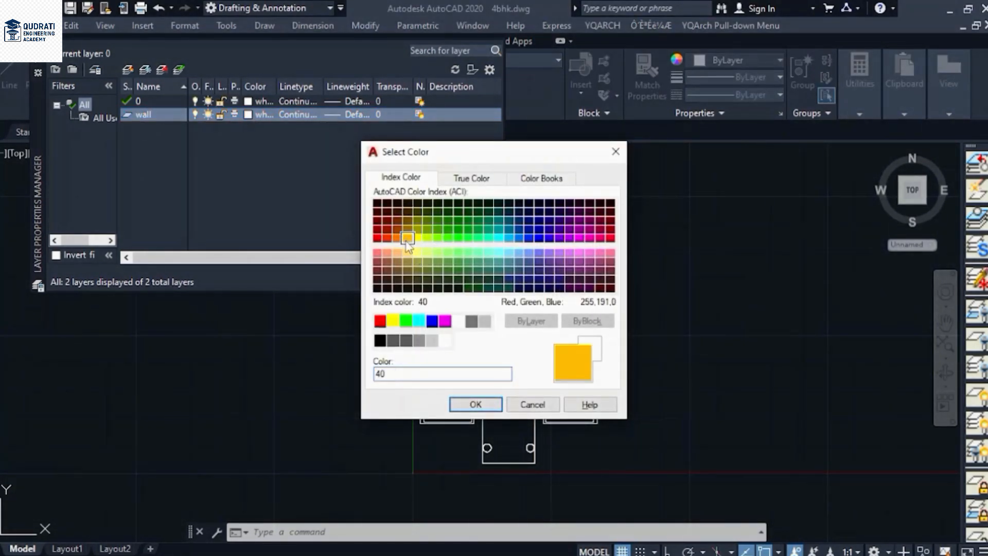
click(477, 404)
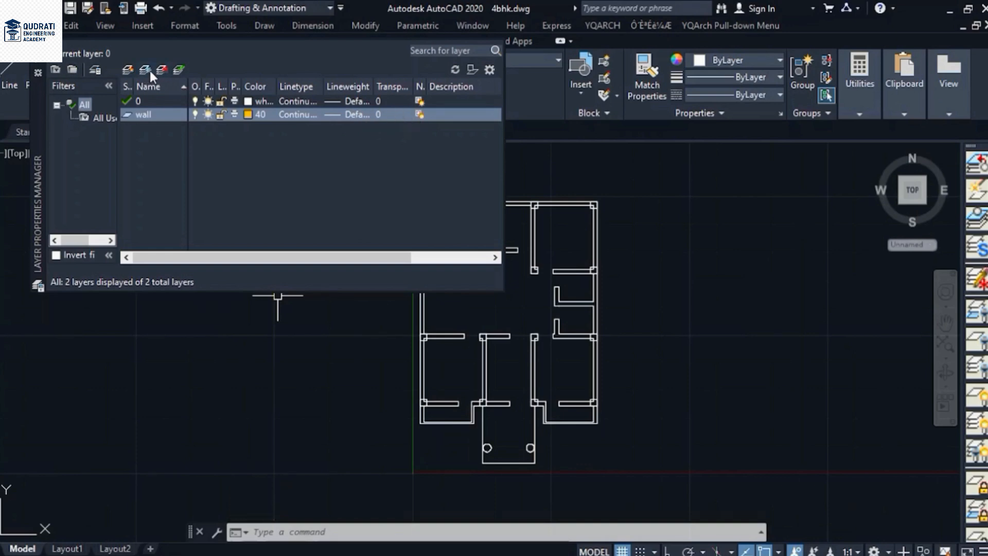
click(179, 68)
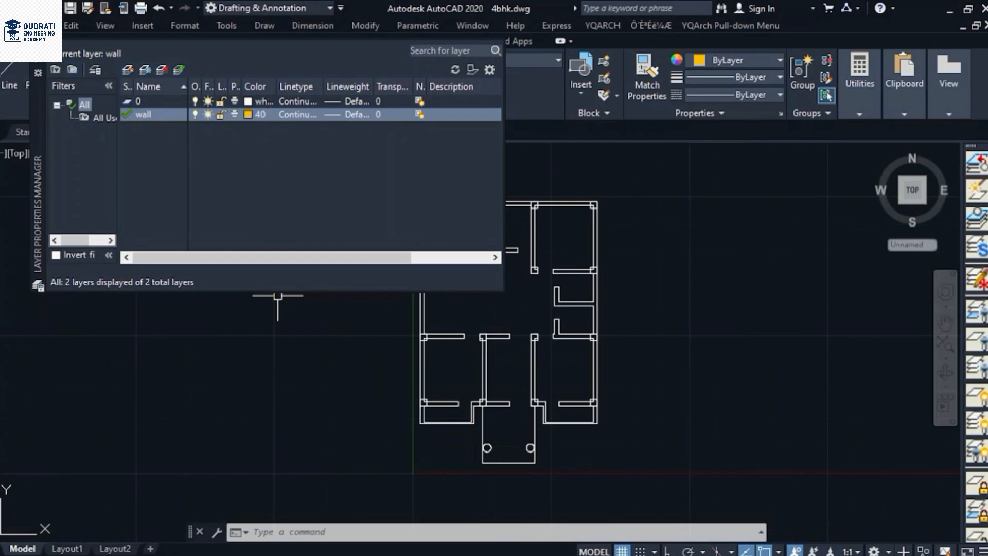
click(37, 73)
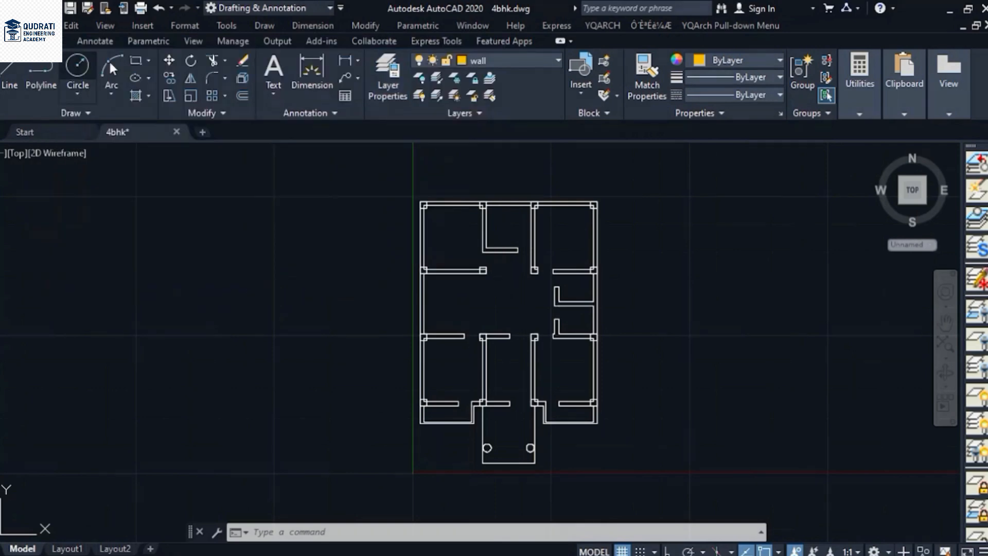
Select all the wall lines of the floor plan, without the columns and porch, and assign them to the wall layer
drag(658, 232, 394, 233)
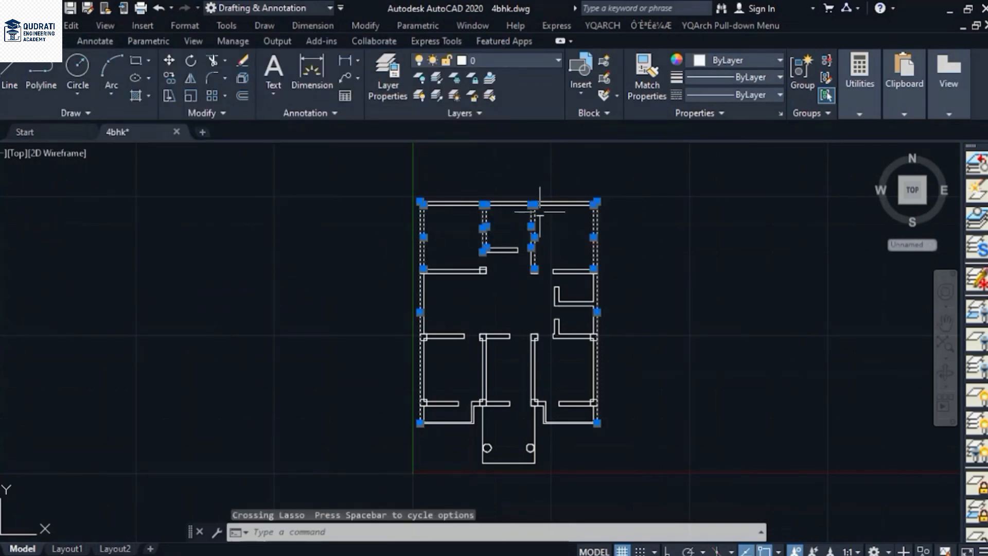
mouse_move(547, 188)
mouse_down()
mouse_move(559, 240)
mouse_move(563, 176)
mouse_move(551, 177)
mouse_up()
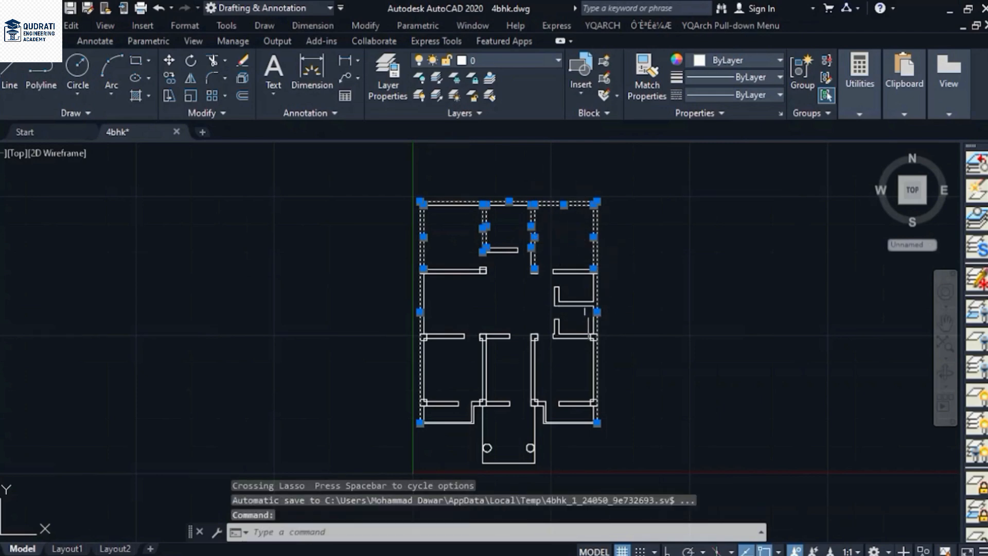
drag(575, 261, 579, 352)
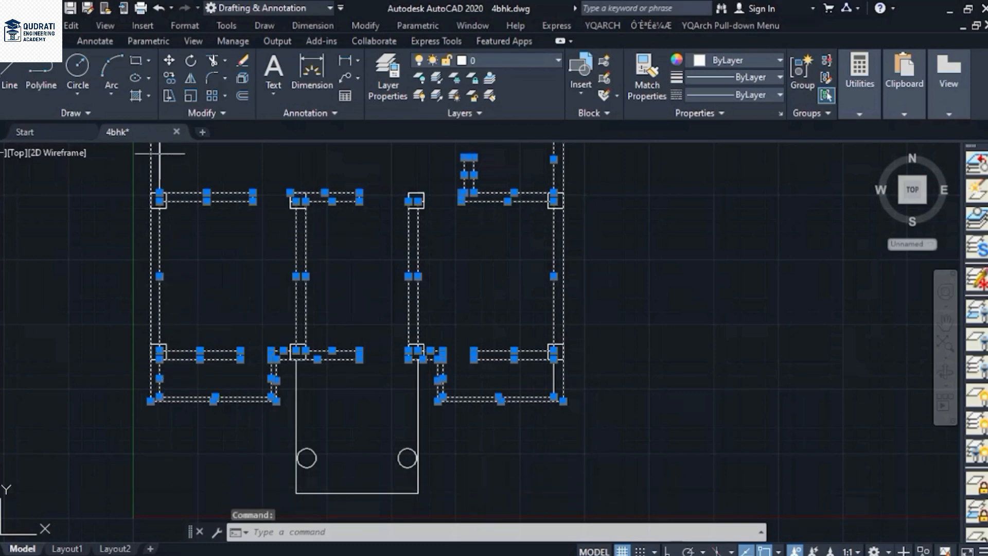
scroll(255, 316, down, 4)
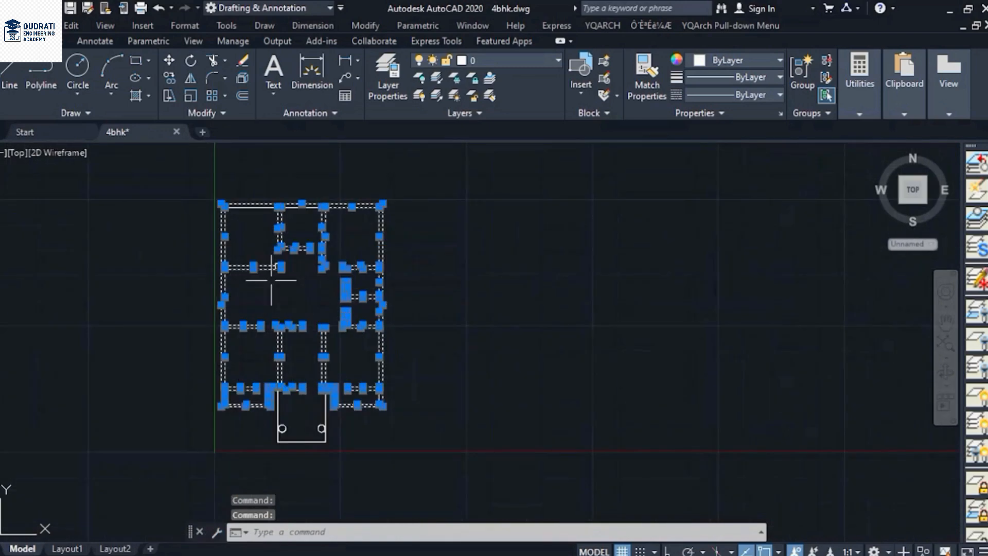
scroll(285, 203, up, 4)
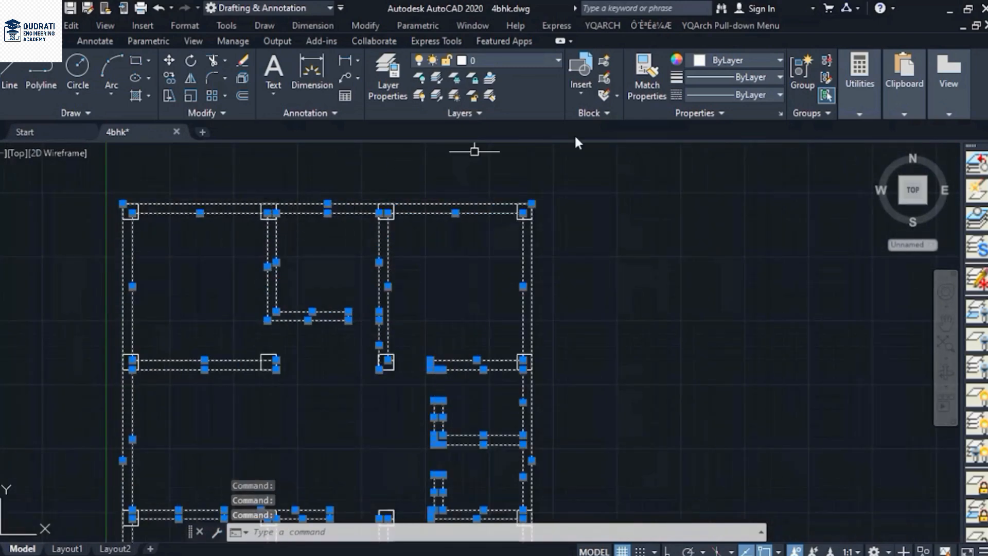
click(543, 60)
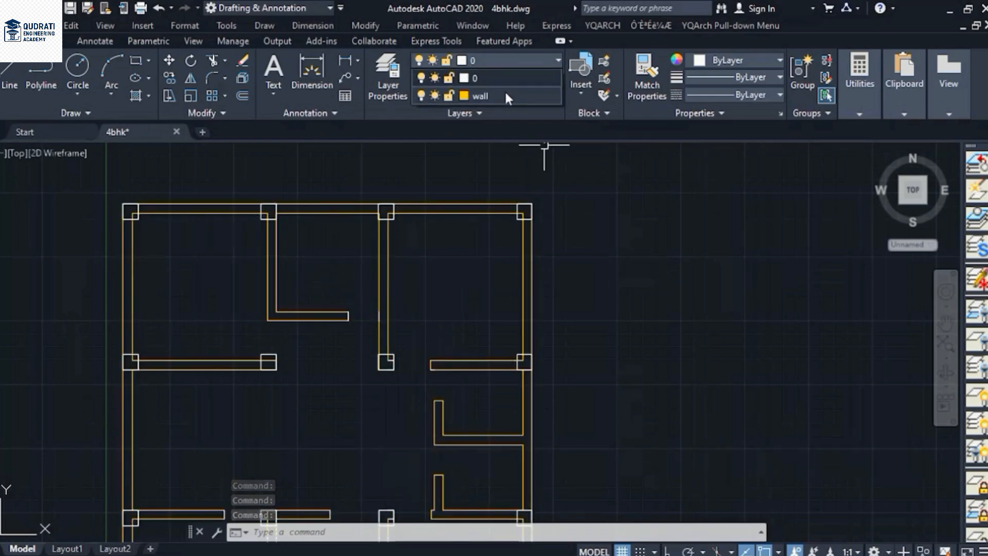
click(506, 96)
key(Escape)
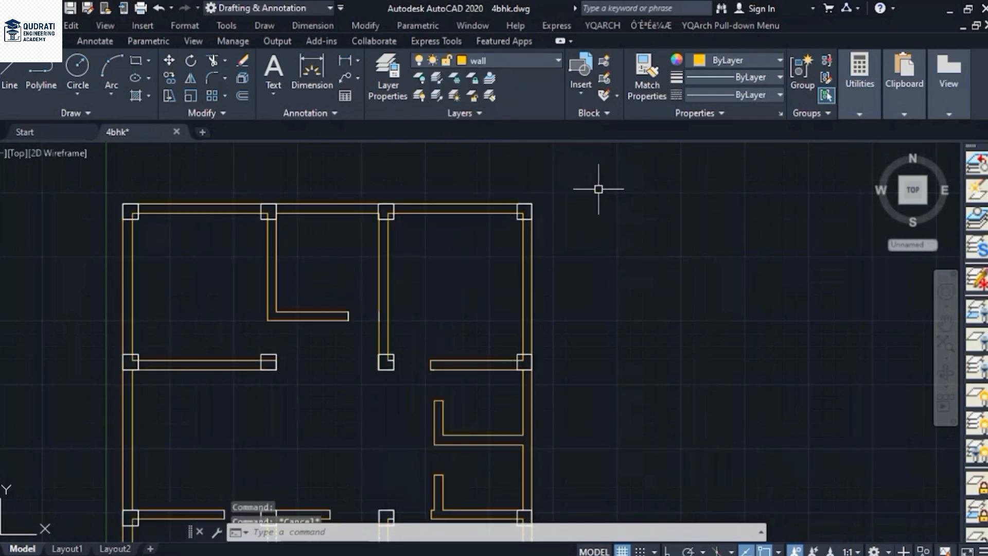
Assign the remaining end line of the upper L-shaped wall and the short segment on the facing vertical wall to the wall layer
middle_drag(584, 231, 583, 69)
scroll(580, 144, down, 2)
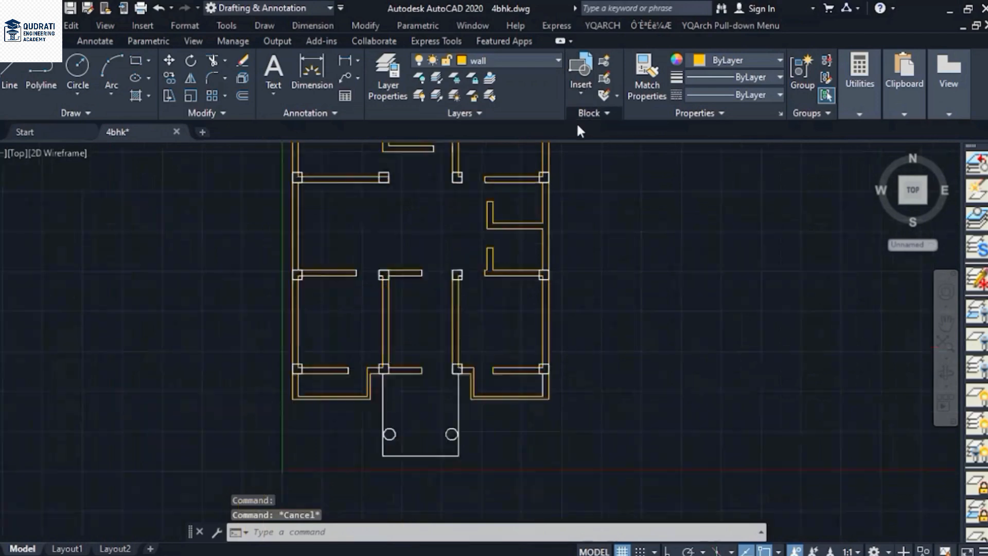
scroll(570, 161, down, 2)
scroll(568, 177, up, 4)
scroll(568, 181, up, 1)
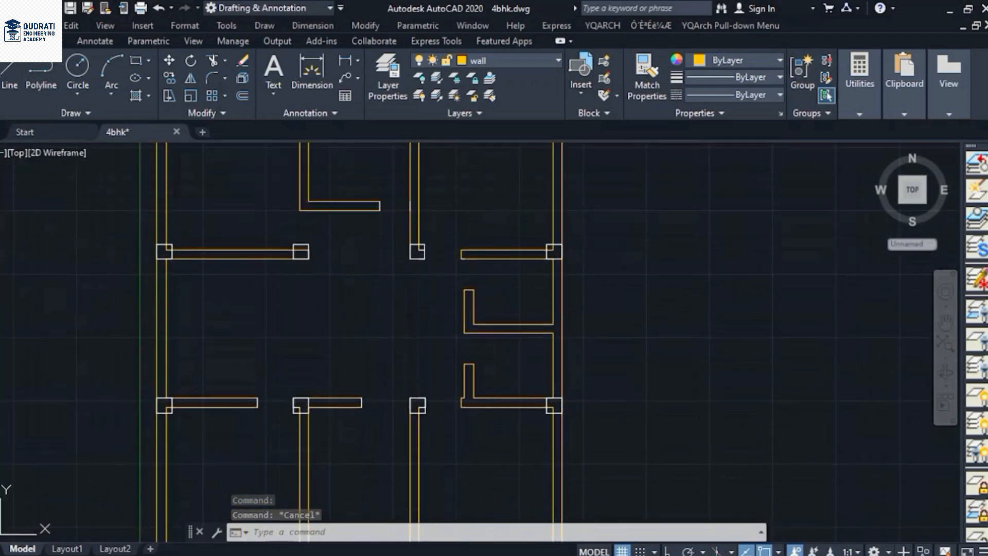
scroll(578, 280, down, 2)
scroll(441, 265, up, 5)
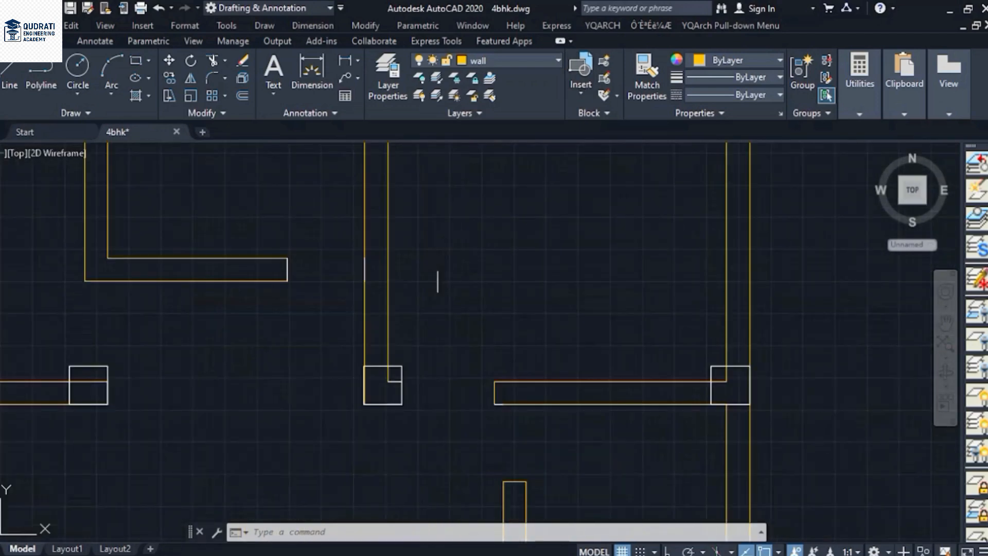
drag(377, 268, 274, 266)
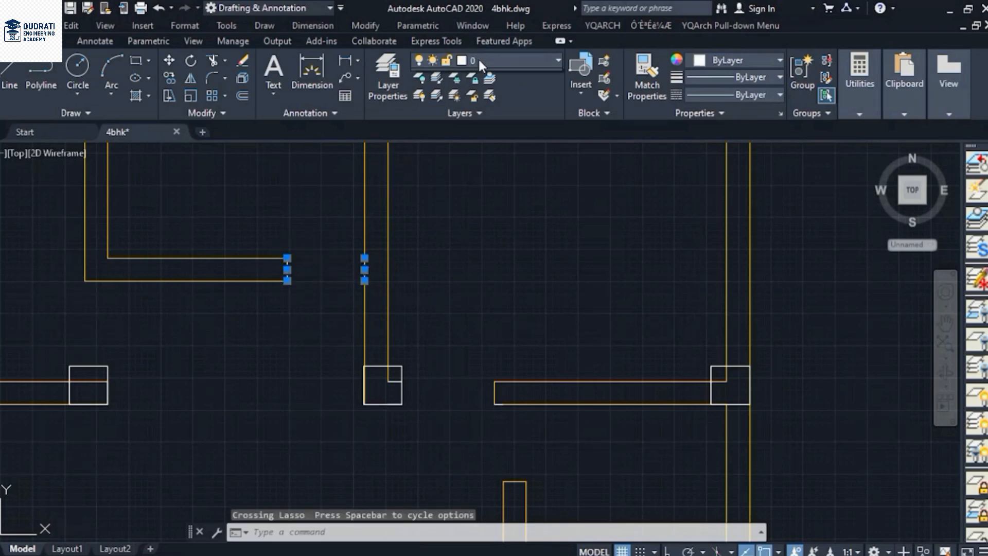
click(478, 60)
click(484, 97)
key(Escape)
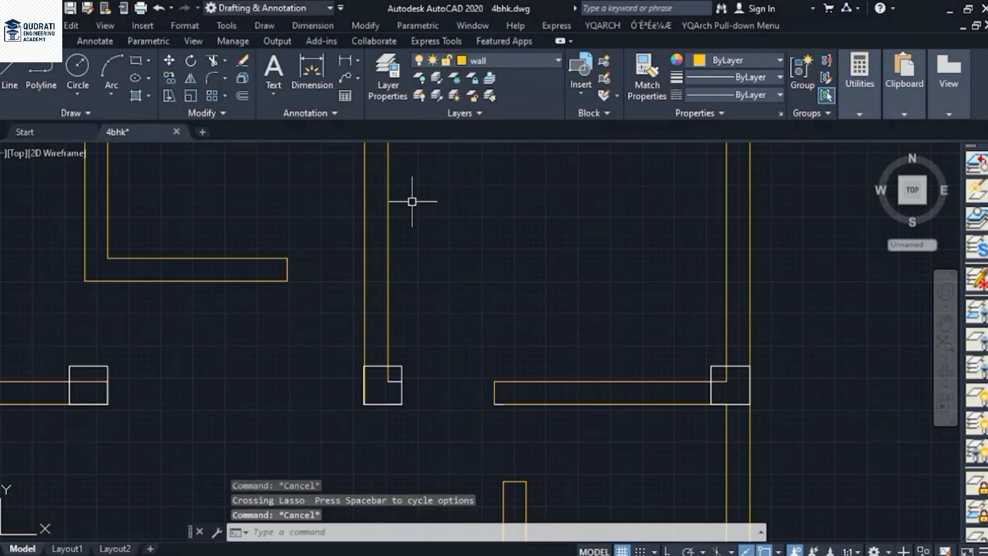
Join the three collinear segments along the left face of the upper right-hand interior vertical wall
mouse_move(371, 214)
mouse_down()
mouse_move(388, 287)
mouse_move(354, 302)
mouse_up()
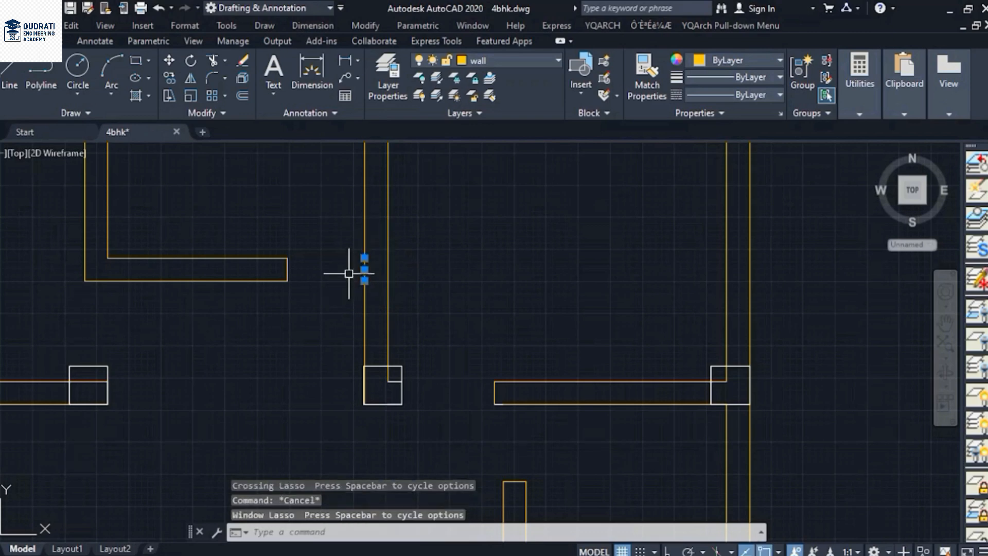
click(364, 223)
click(364, 223)
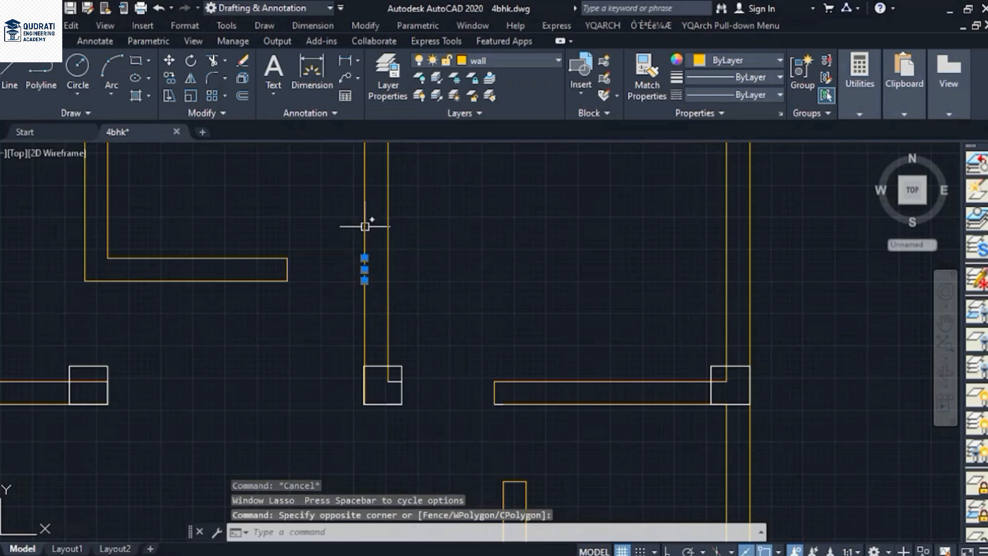
click(367, 301)
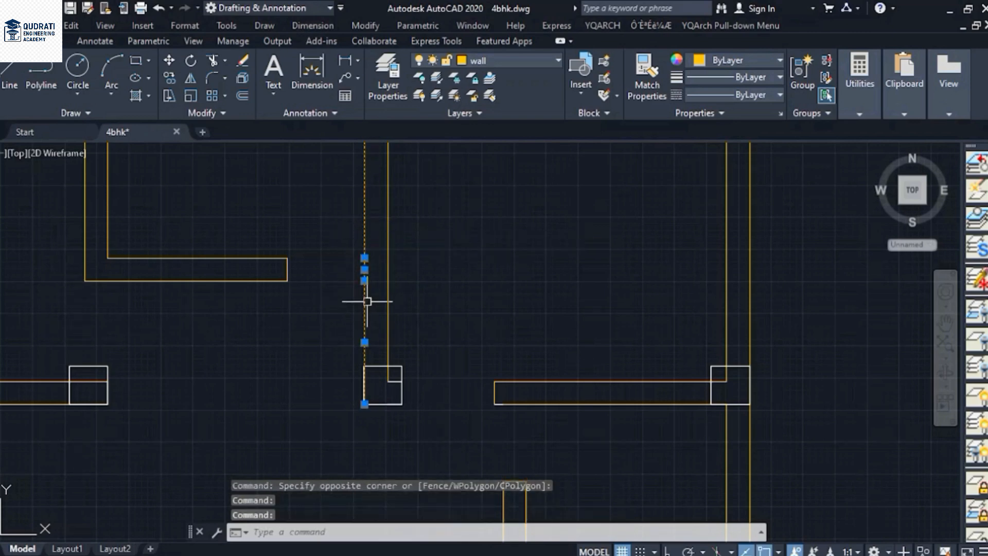
text(j)
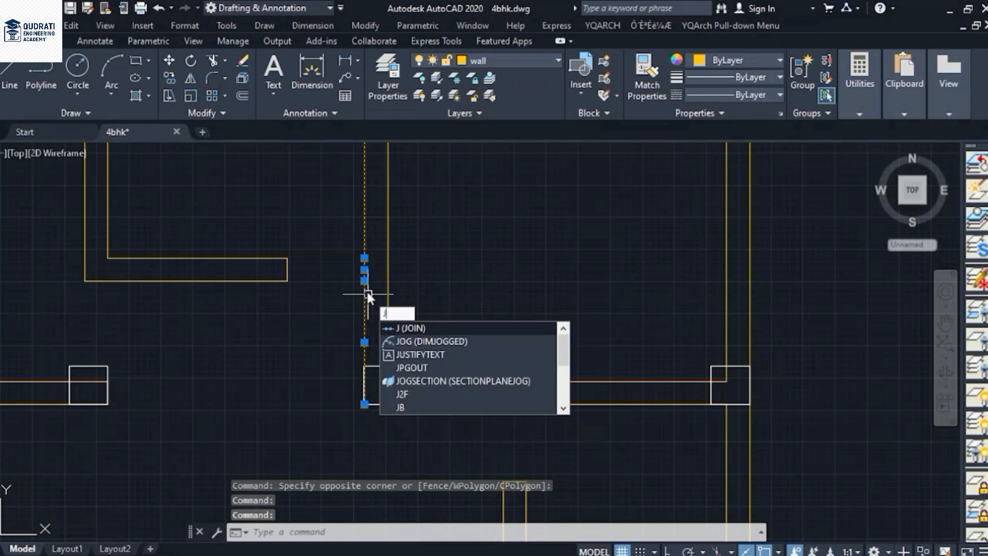
key(Return)
Join the end line of the upper L-shaped wall with its two horizontal lines
click(287, 271)
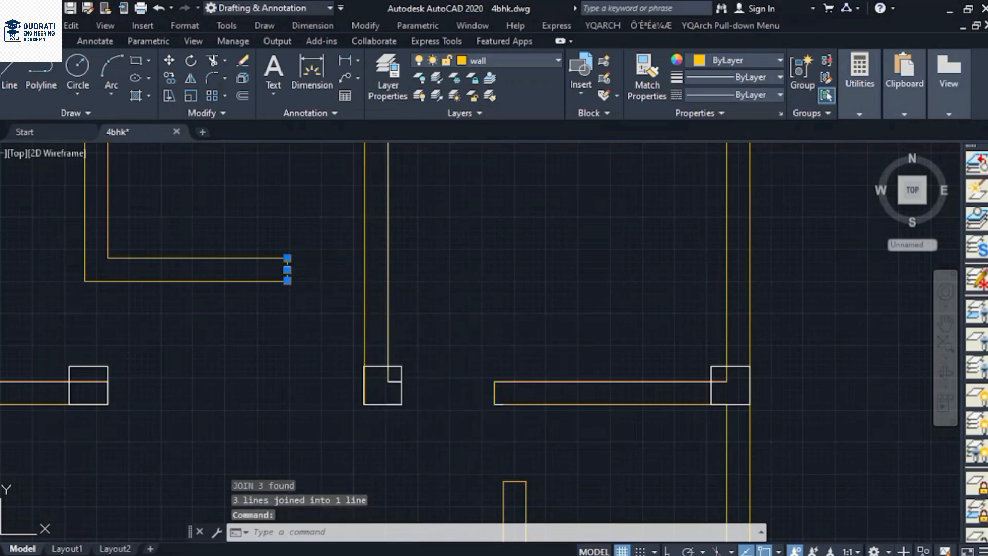
click(265, 258)
click(267, 281)
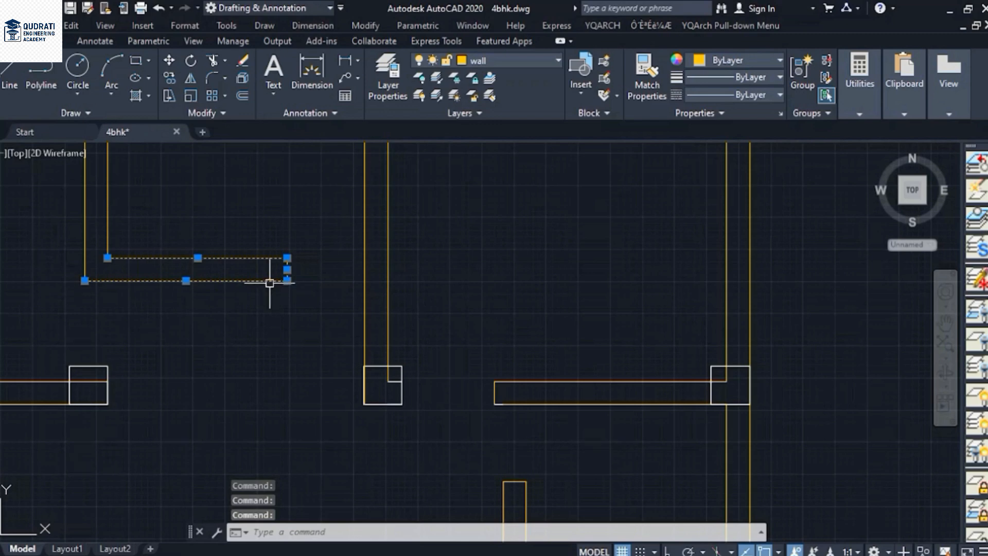
text(J)
key(Return)
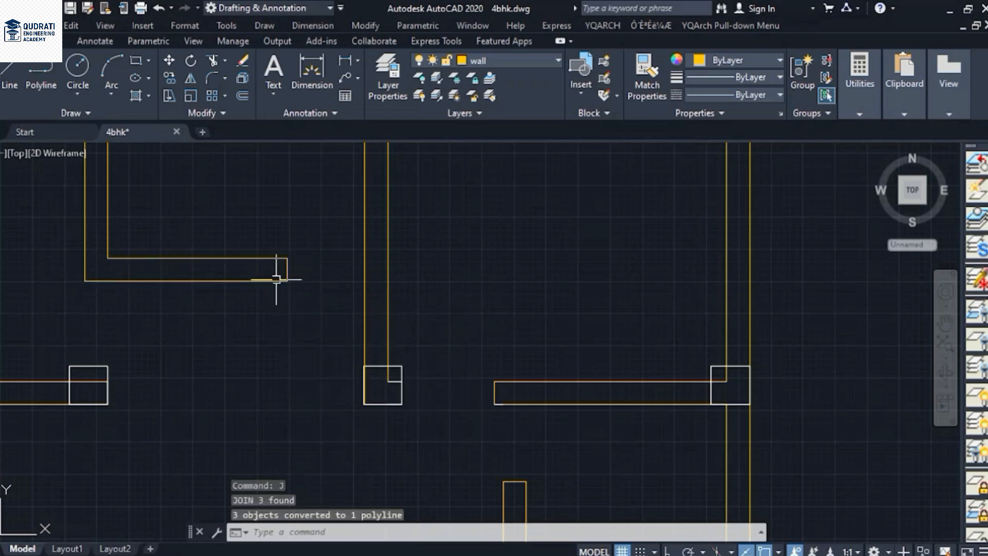
Inspect the joined end of the upper L-shaped wall and check the wall lines across the whole plan
scroll(311, 258, down, 7)
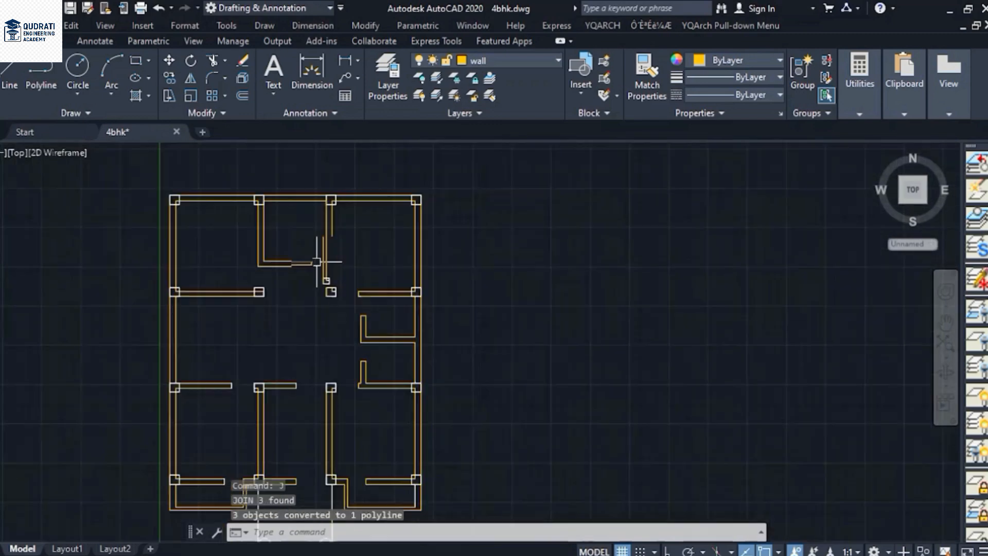
scroll(317, 262, down, 2)
middle_drag(333, 269, 371, 187)
scroll(368, 270, up, 2)
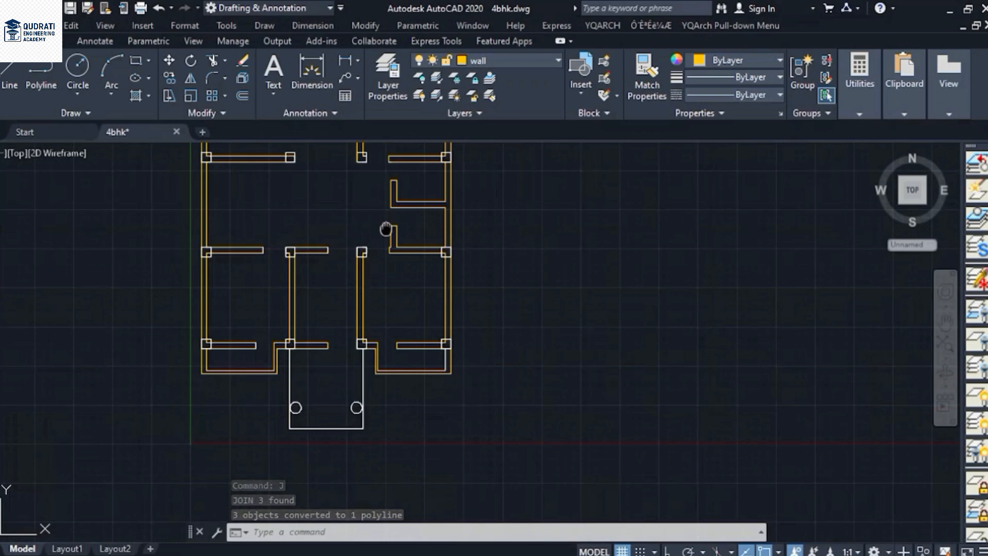
middle_drag(386, 229, 390, 286)
scroll(357, 155, up, 6)
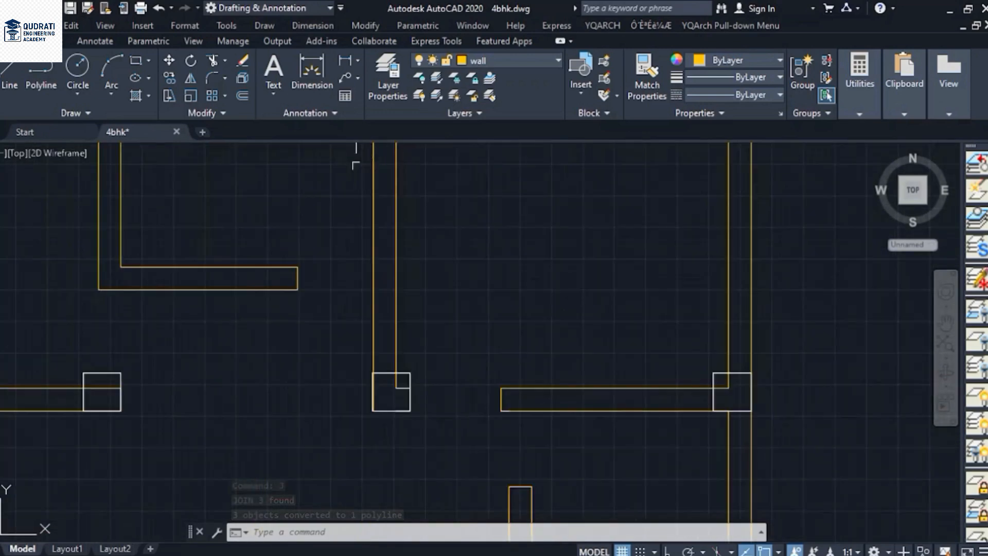
click(297, 283)
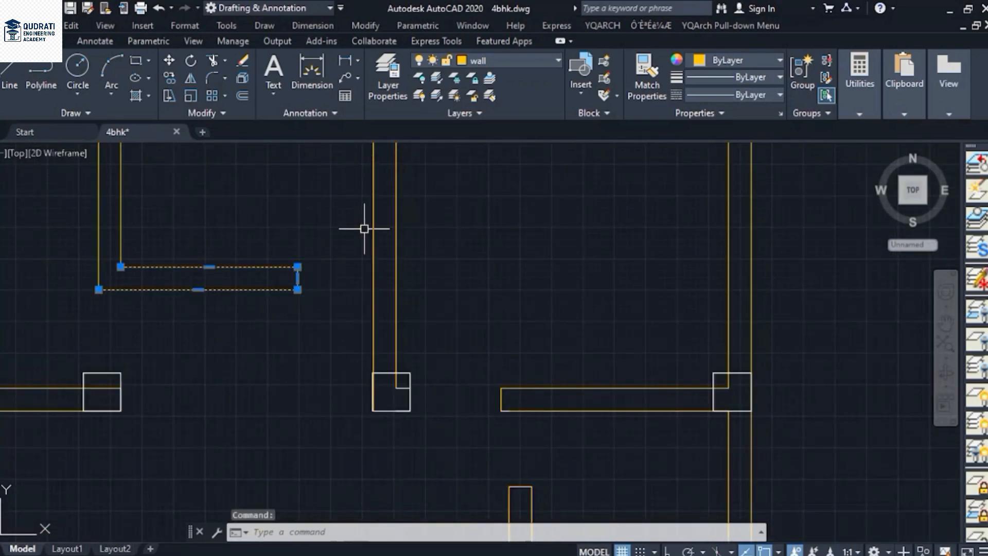
key(Escape)
scroll(354, 243, down, 2)
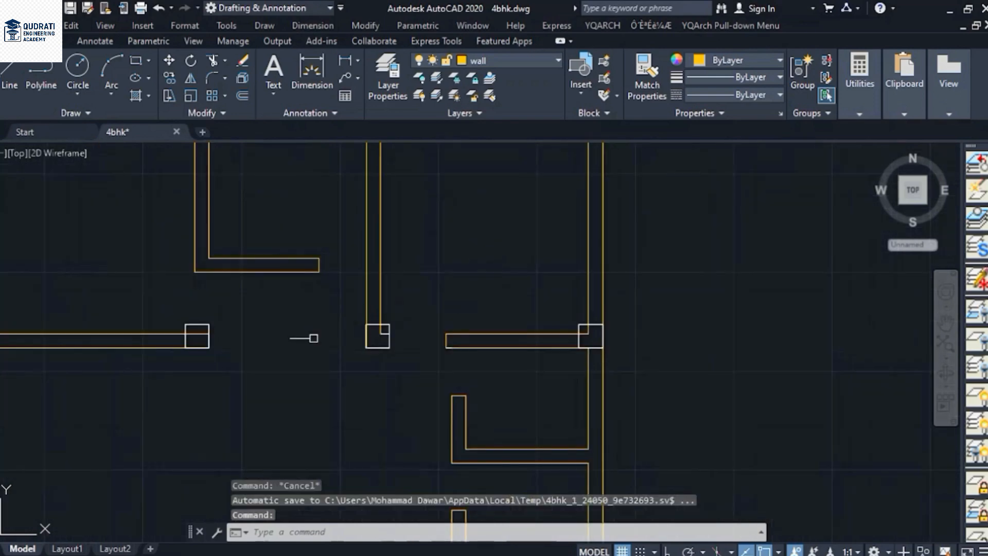
scroll(304, 328, down, 2)
middle_drag(317, 322, 360, 256)
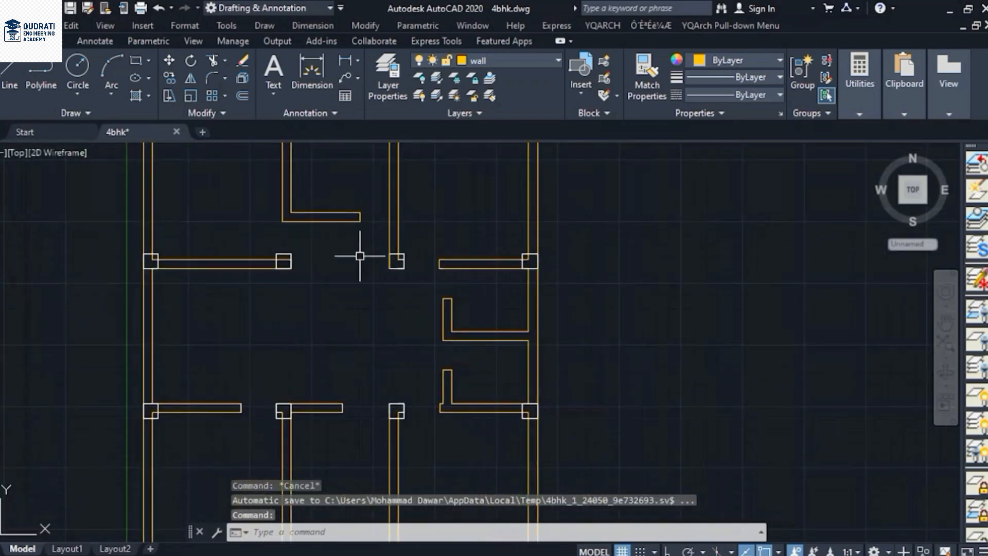
scroll(360, 256, down, 3)
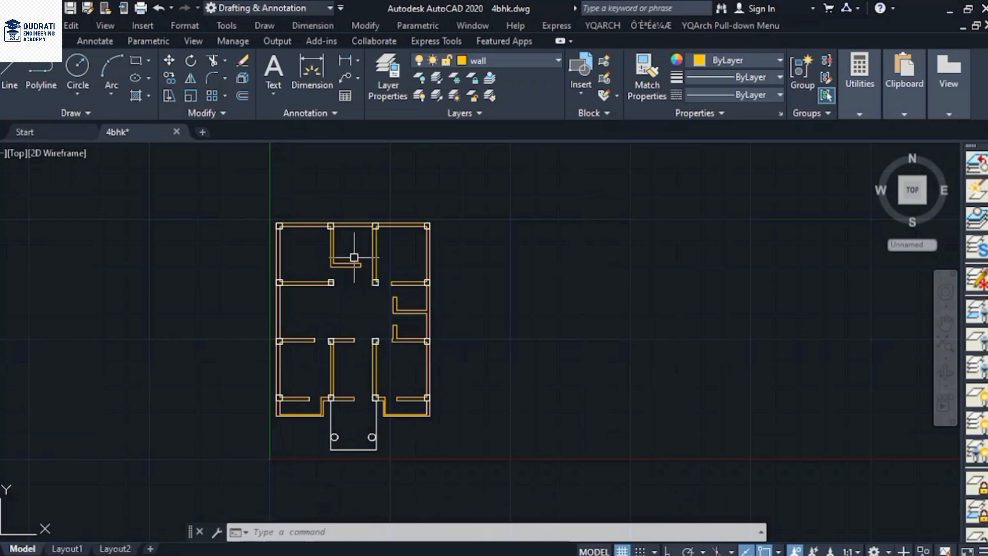
Turn off the current wall layer so that only the columns and other non-wall objects are displayed
scroll(441, 242, up, 3)
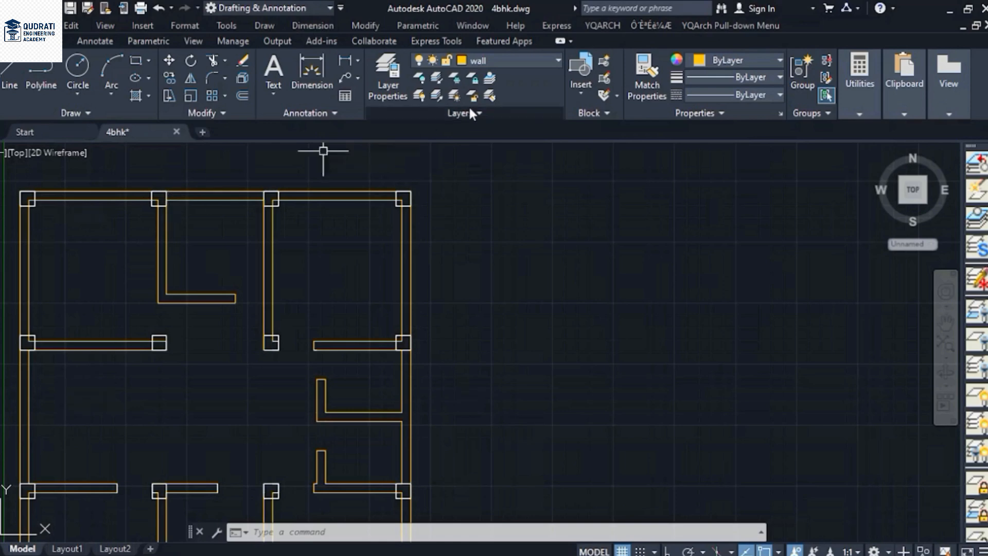
click(508, 58)
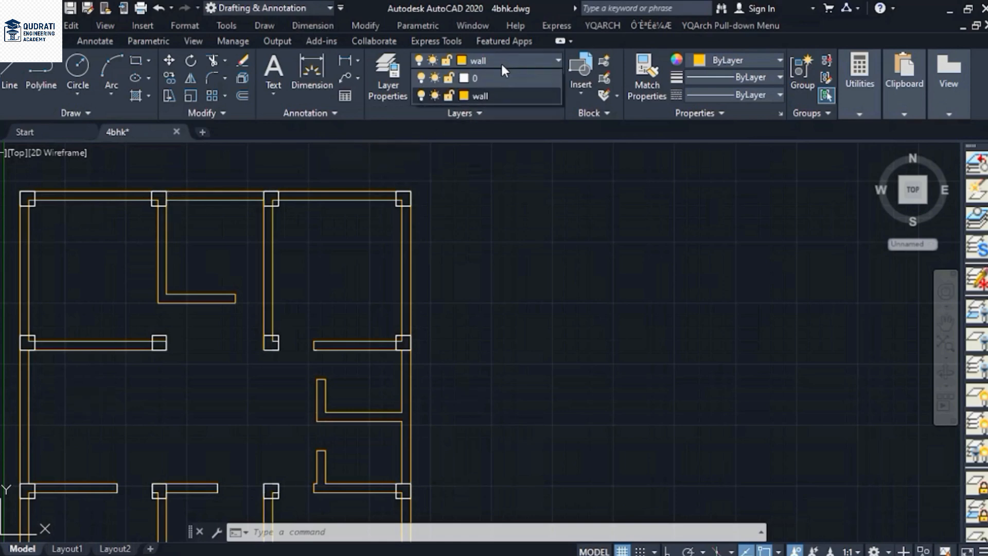
click(421, 96)
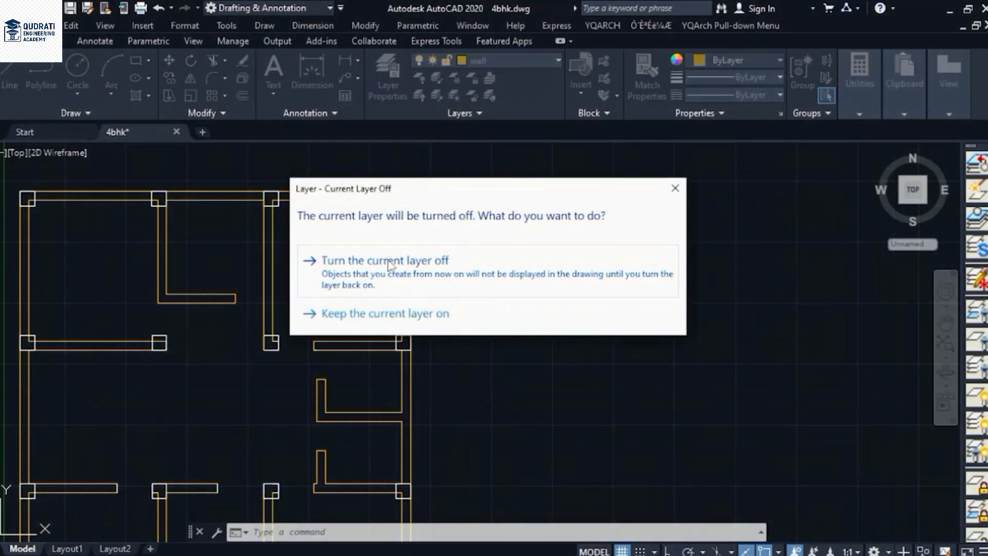
click(392, 252)
scroll(394, 243, down, 6)
scroll(426, 224, up, 2)
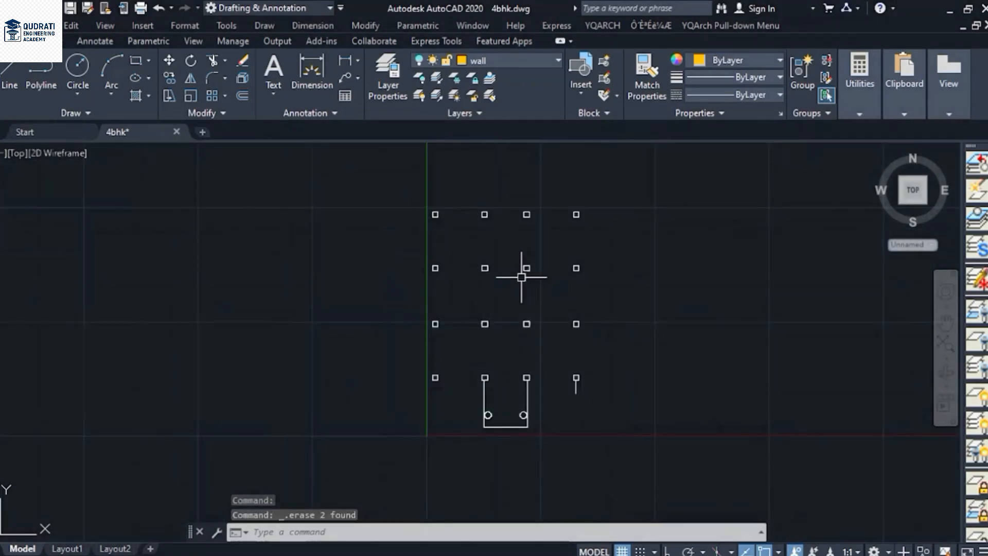
middle_drag(523, 272, 528, 287)
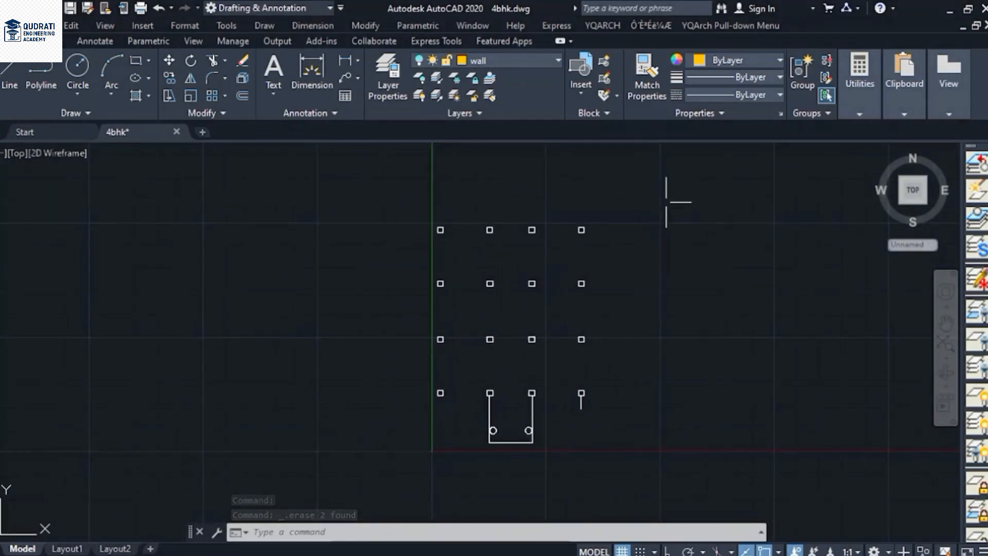
mouse_move(665, 201)
mouse_down()
mouse_move(448, 225)
mouse_move(386, 325)
mouse_move(408, 470)
mouse_move(573, 524)
mouse_move(625, 472)
mouse_move(633, 434)
mouse_move(622, 435)
mouse_up()
scroll(582, 409, up, 4)
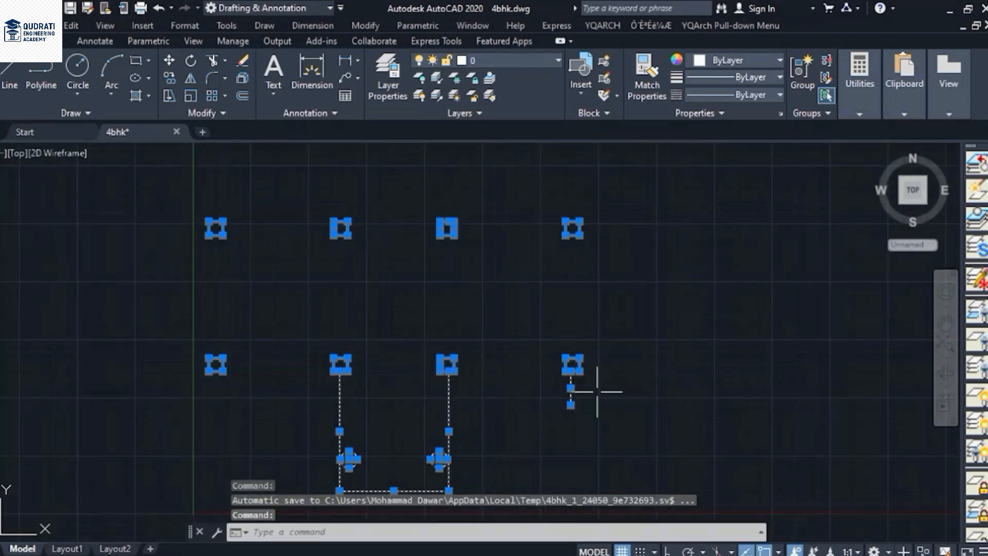
click(577, 384)
drag(570, 392, 314, 415)
middle_drag(397, 400, 424, 247)
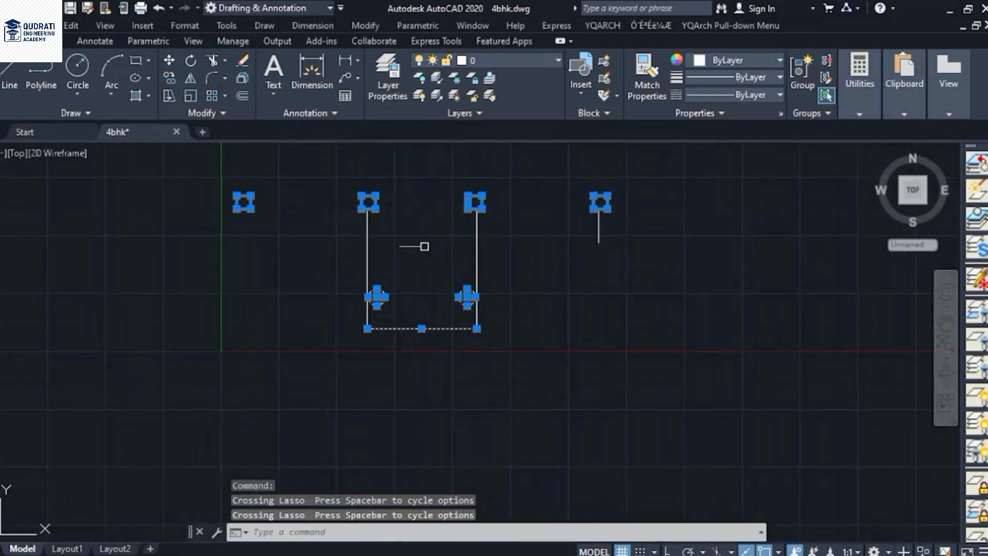
shift+drag(440, 395, 443, 273)
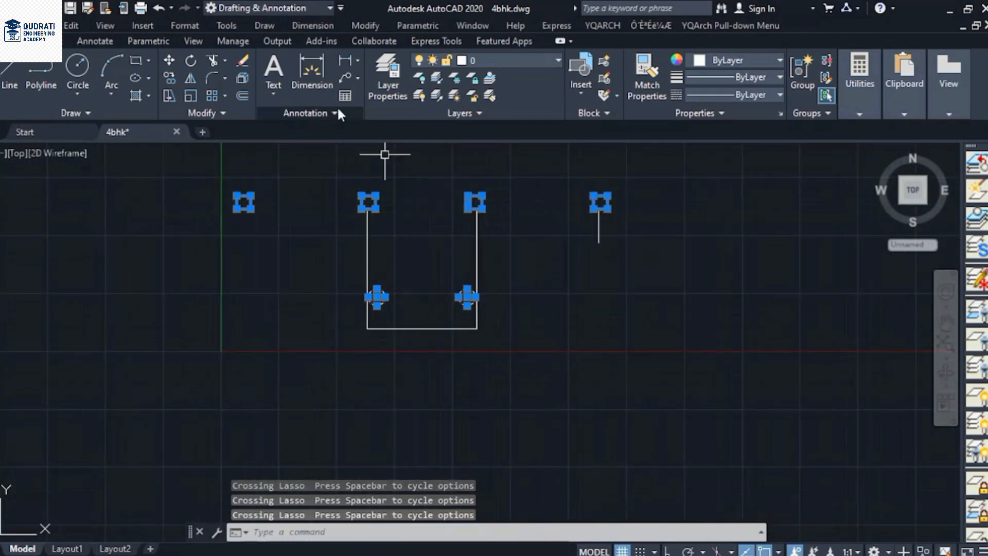
Create a new layer named column and set its color to 70
click(387, 85)
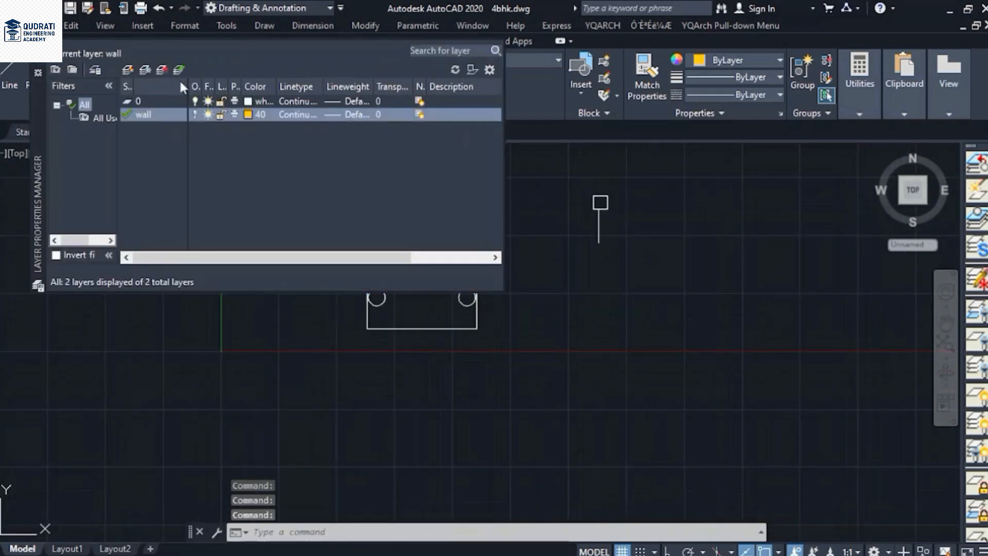
click(128, 70)
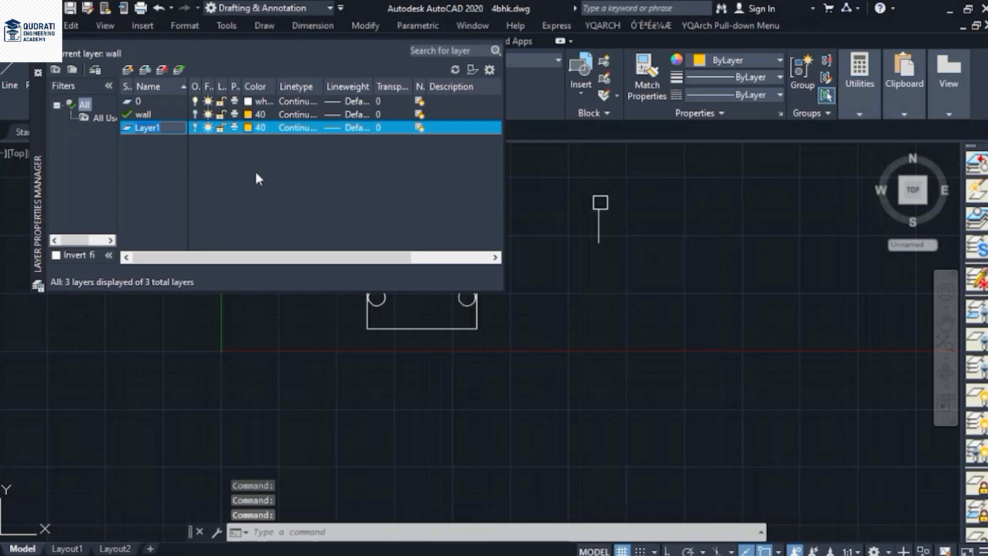
text(column)
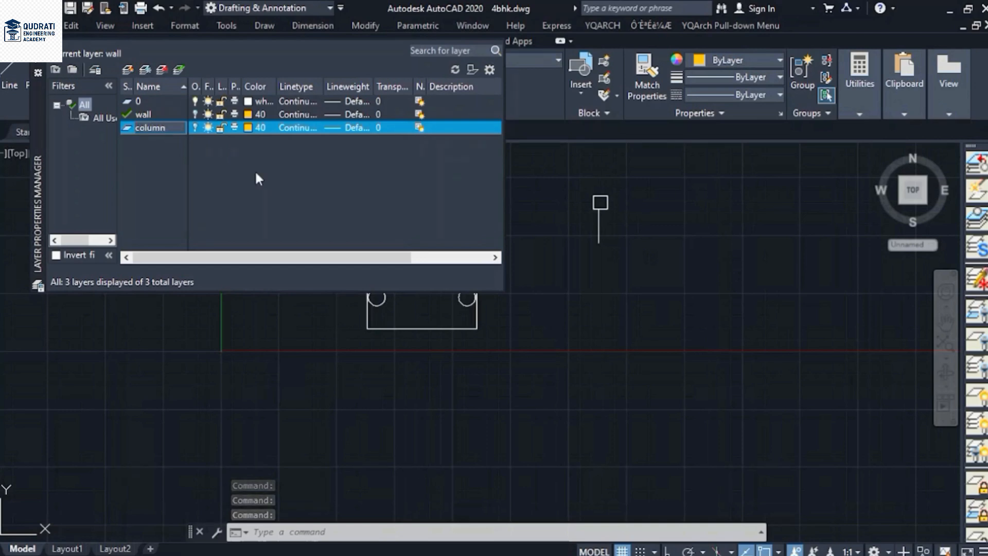
click(247, 128)
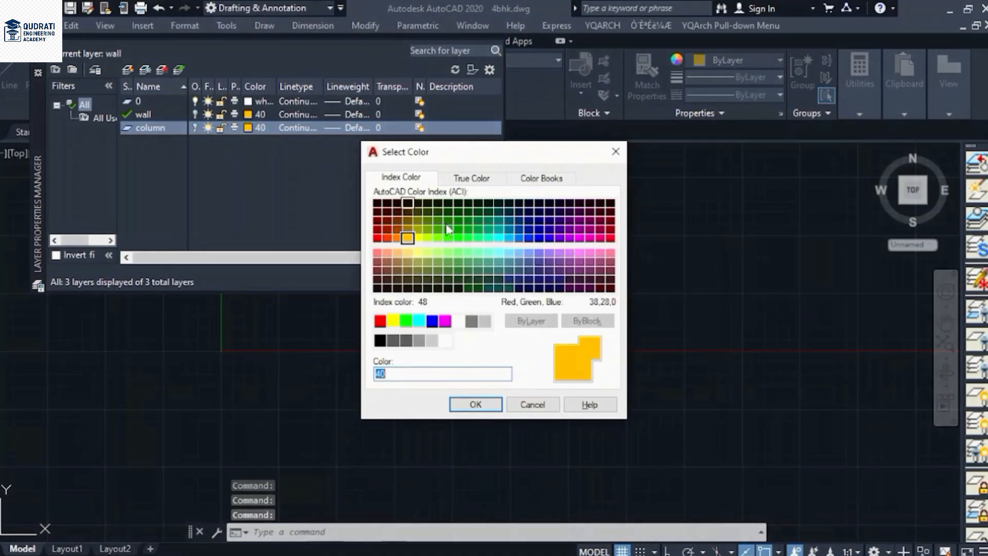
click(438, 238)
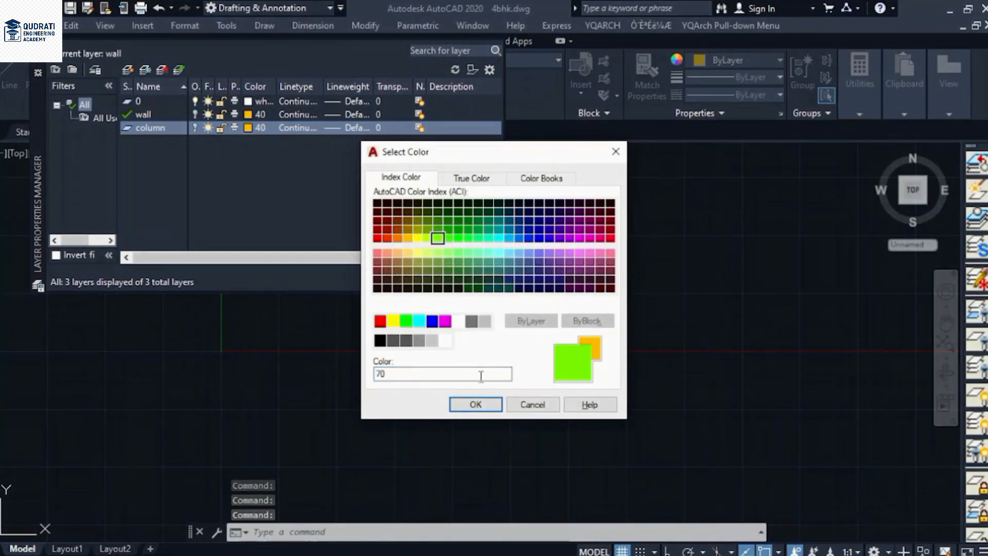
click(476, 405)
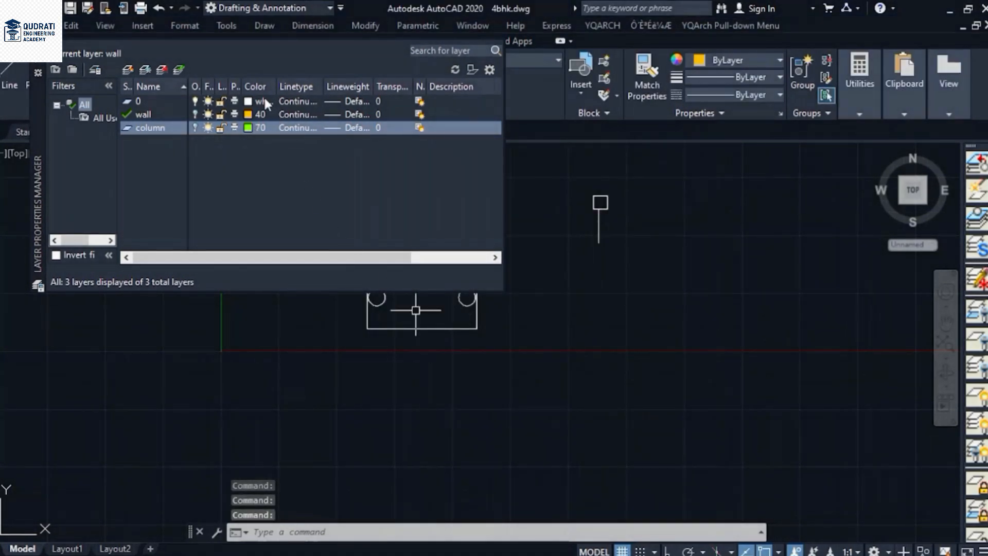
Turn off the current wall layer, make column the current layer, and close the layer manager
click(196, 114)
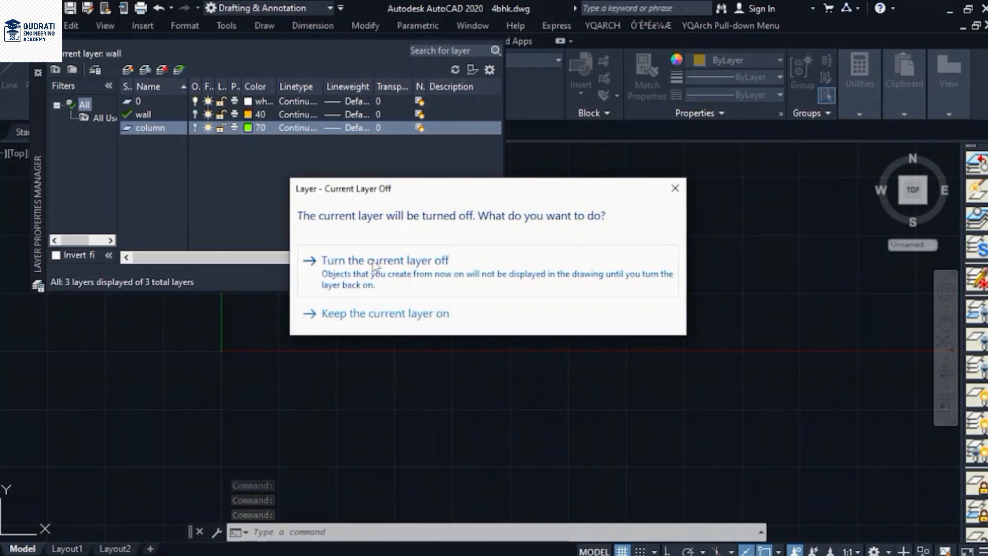
click(374, 261)
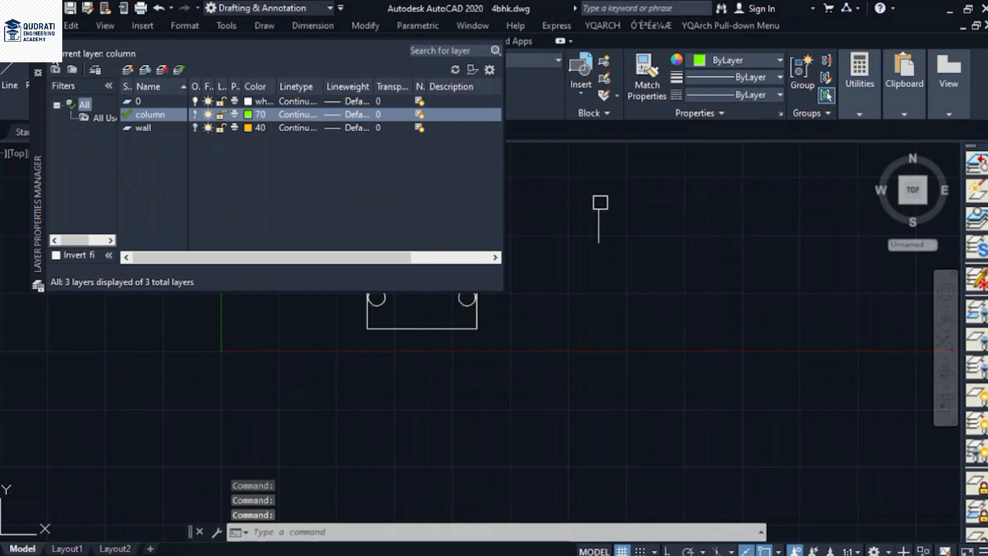
click(38, 72)
Move all square columns and the two round porch columns to the column layer, excluding the porch outline and the short vertical wall line
scroll(304, 214, down, 6)
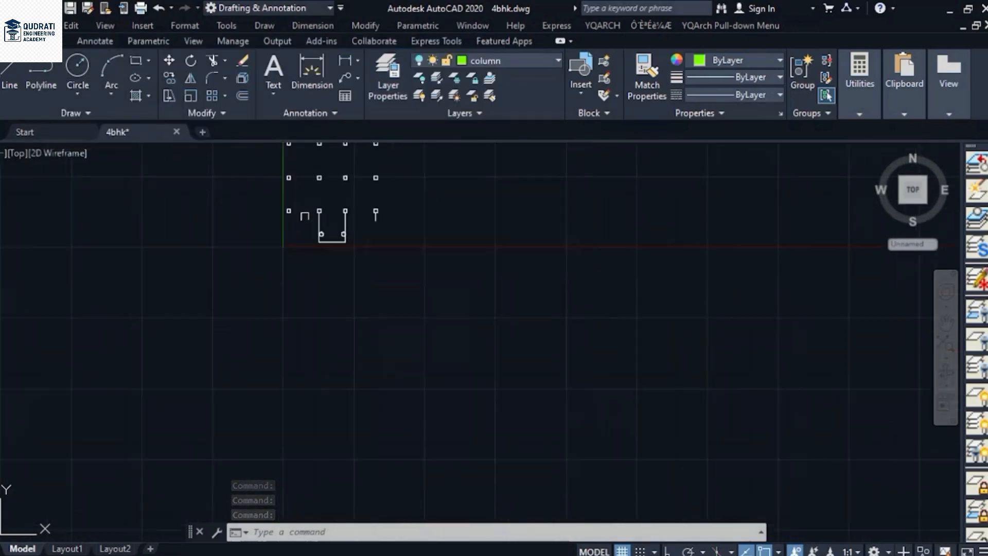
middle_drag(305, 216, 310, 289)
mouse_move(444, 158)
mouse_down()
mouse_move(230, 186)
mouse_move(265, 342)
mouse_move(419, 326)
mouse_move(420, 315)
mouse_up()
scroll(420, 315, up, 5)
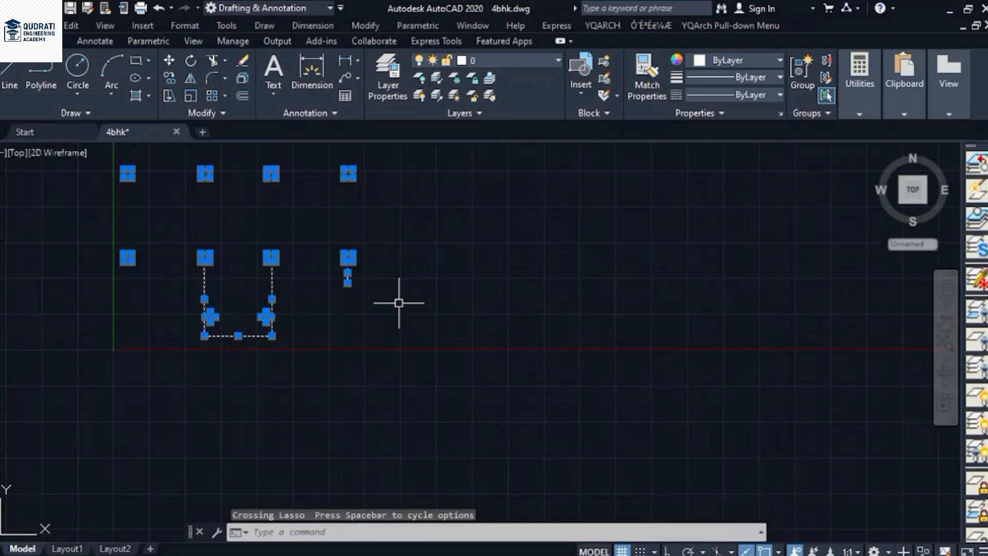
drag(319, 297, 213, 306)
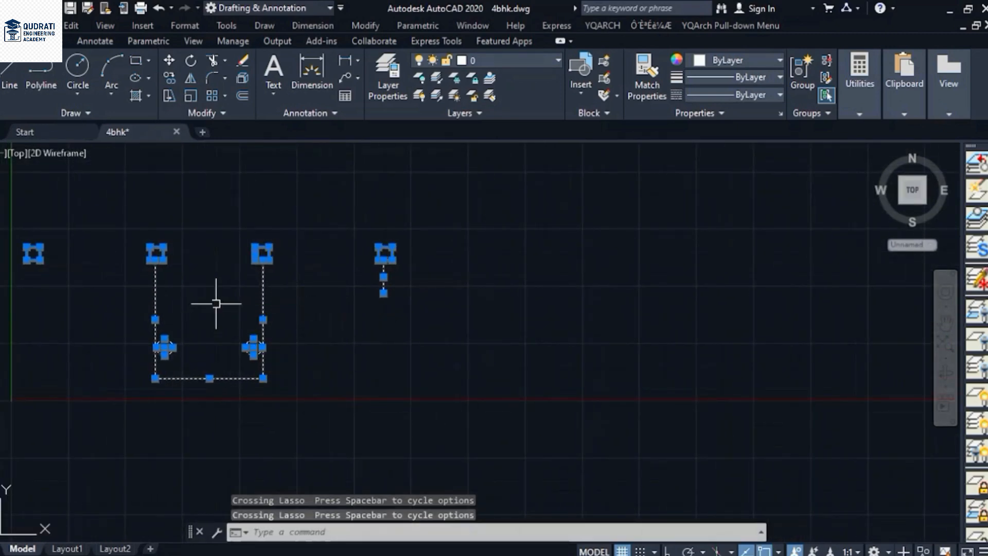
click(148, 303)
mouse_move(149, 303)
mouse_down()
mouse_move(325, 287)
mouse_move(320, 302)
mouse_move(92, 302)
mouse_move(89, 311)
mouse_up()
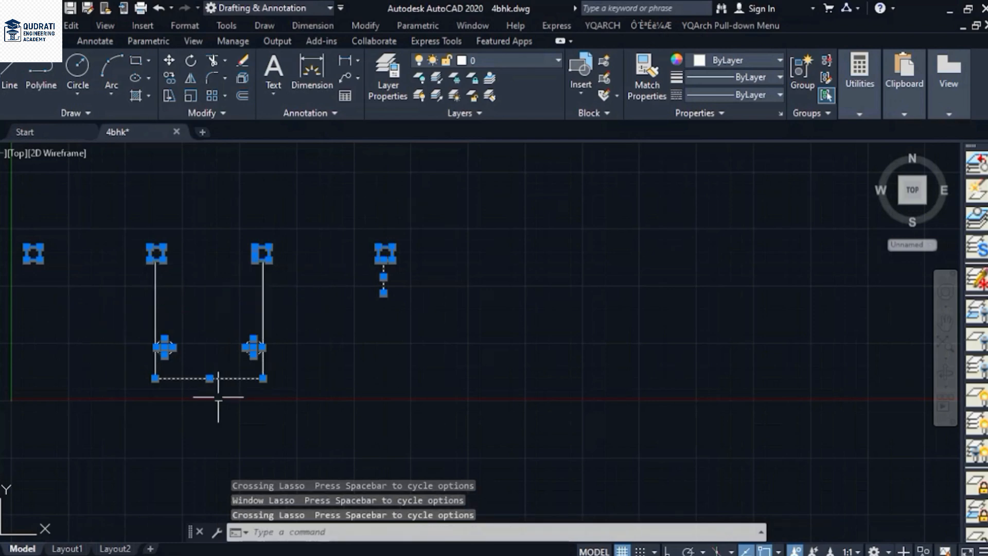
shift+drag(218, 397, 213, 299)
scroll(432, 264, up, 2)
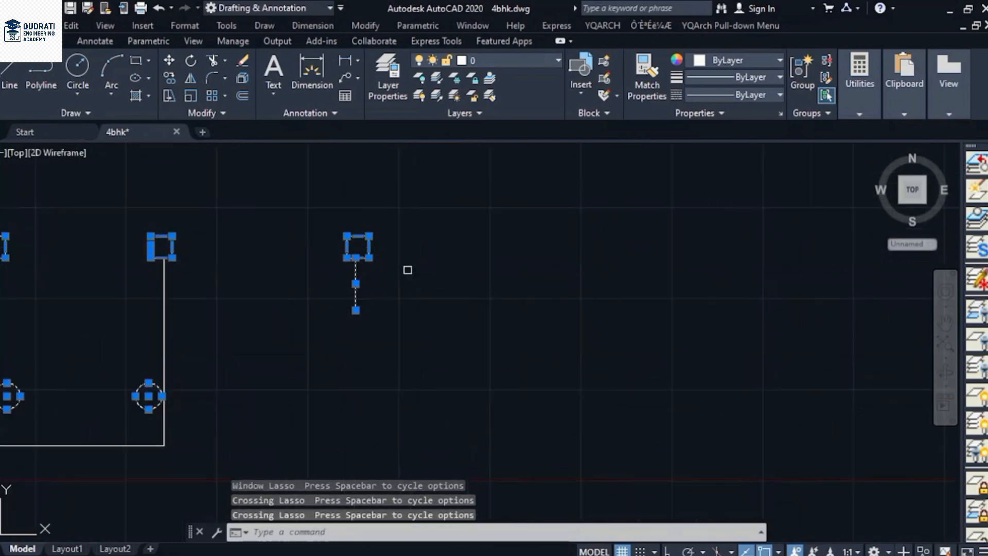
mouse_move(406, 272)
shift+mouse_down()
mouse_move(350, 290)
mouse_move(300, 289)
shift+mouse_up()
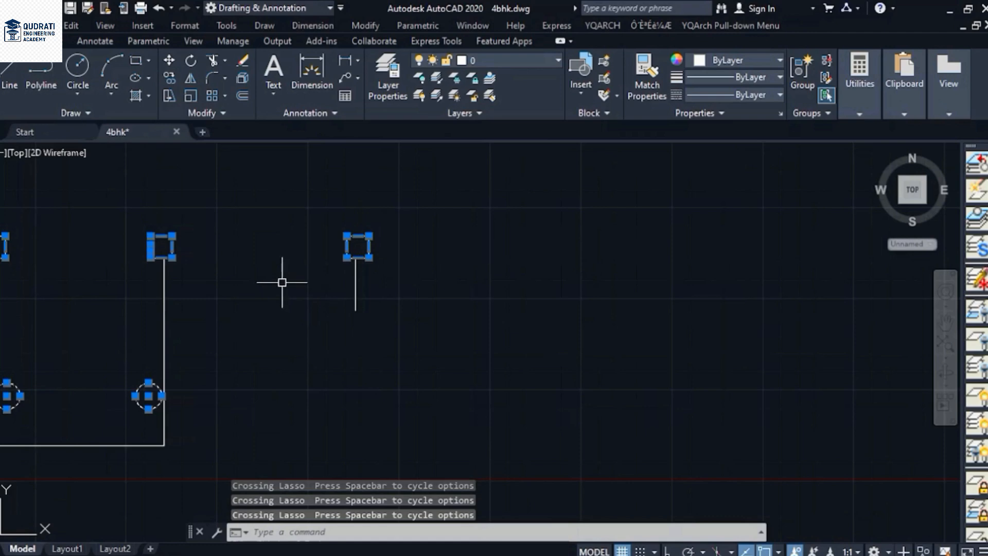
click(484, 60)
click(481, 93)
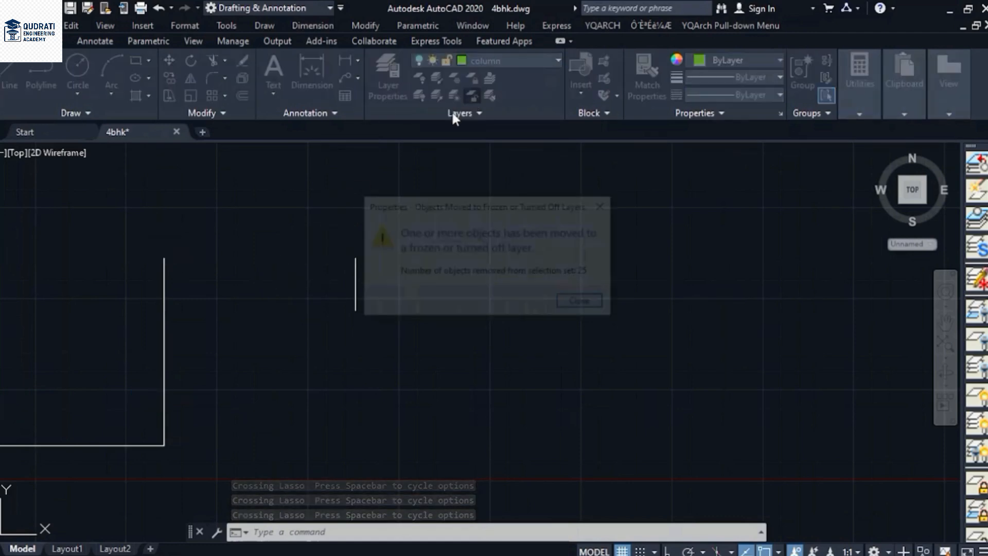
click(576, 305)
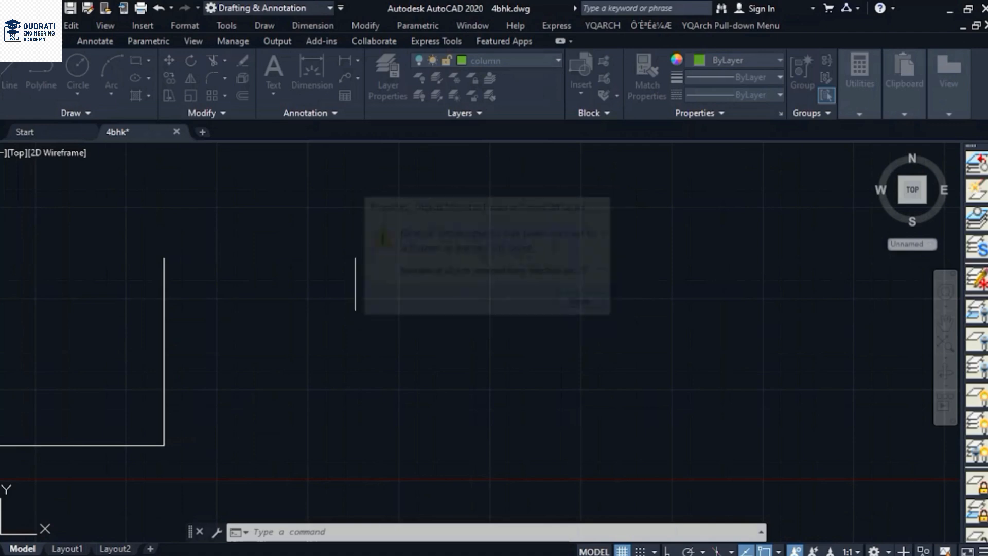
Turn the wall and column layers back on
click(527, 63)
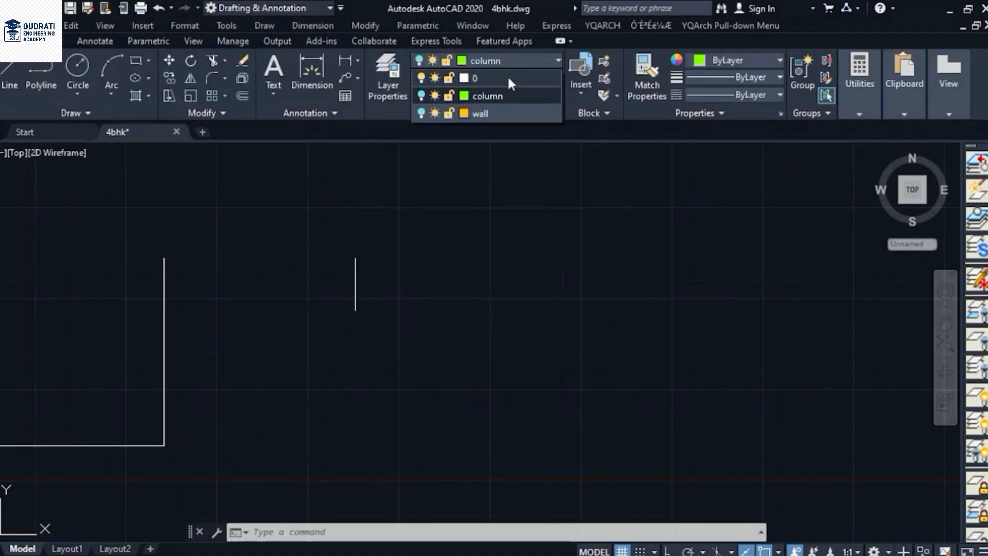
click(421, 113)
click(421, 96)
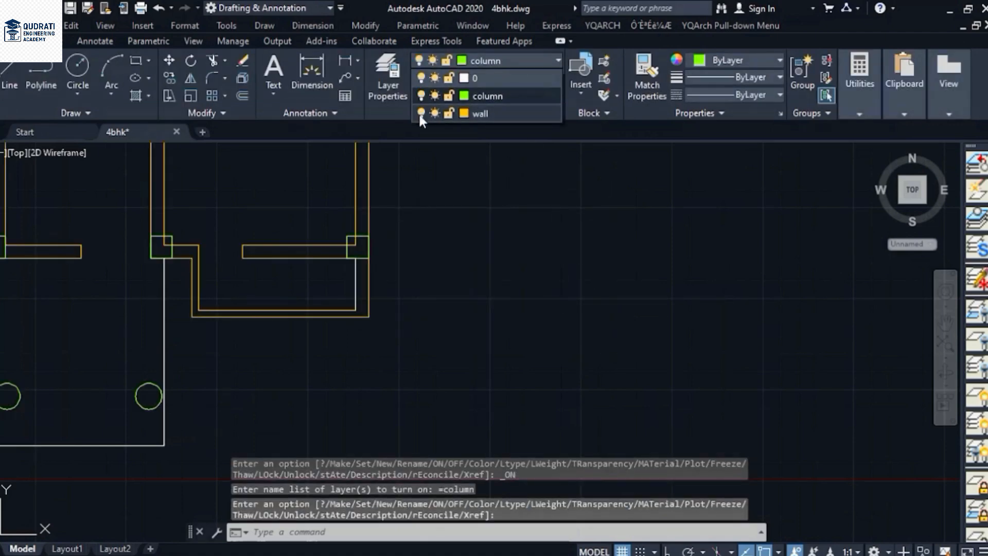
key(Escape)
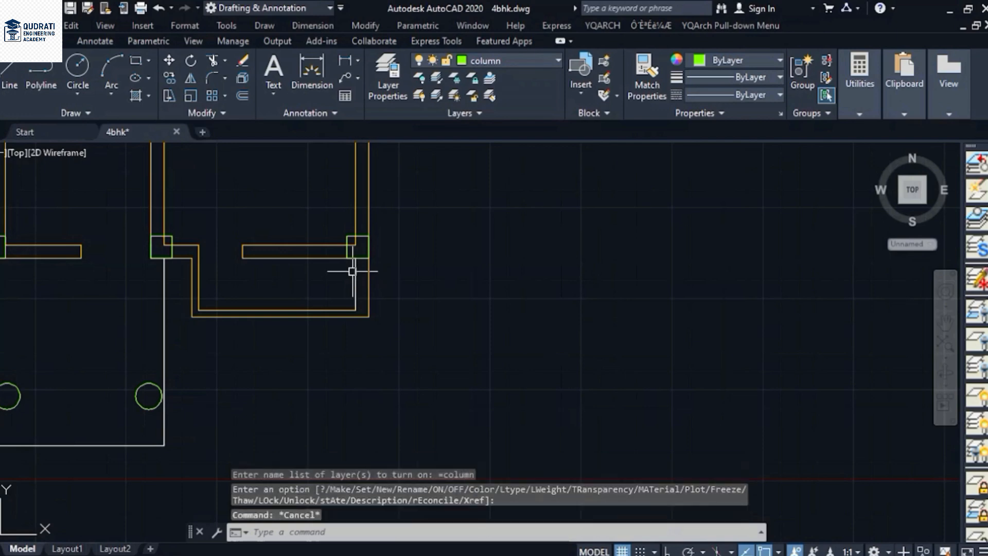
Assign the short white vertical line below the lower right-hand corner column to the wall layer
click(356, 279)
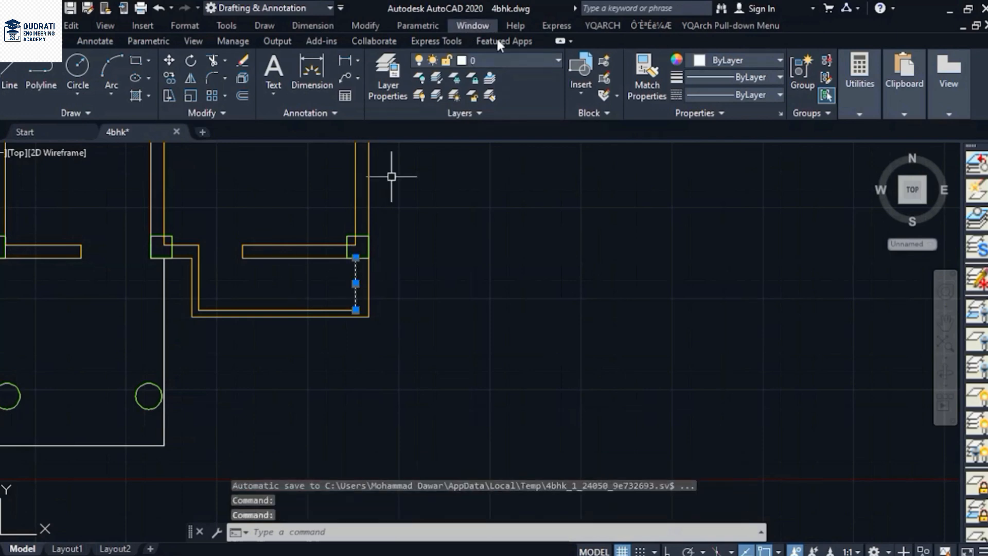
click(497, 60)
click(461, 115)
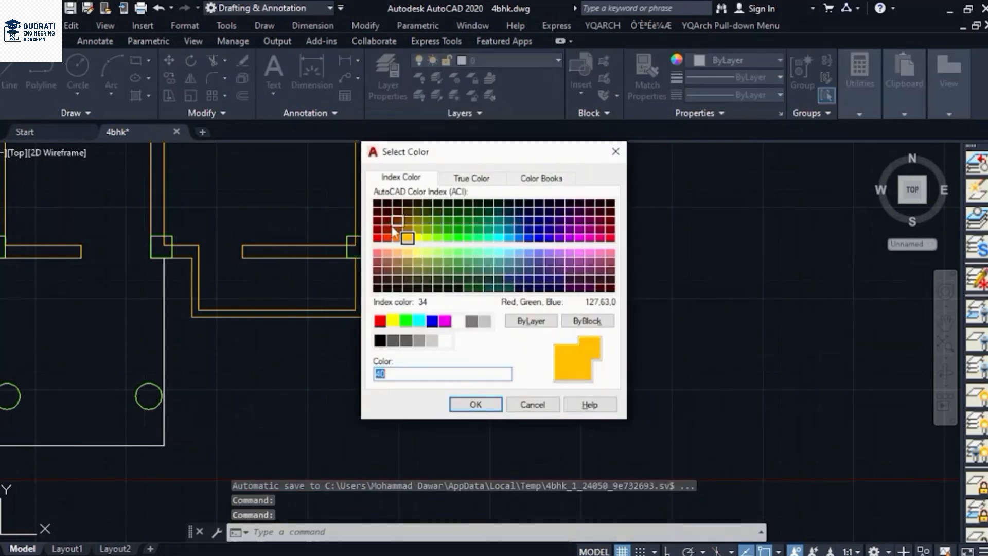
click(616, 151)
key(Escape)
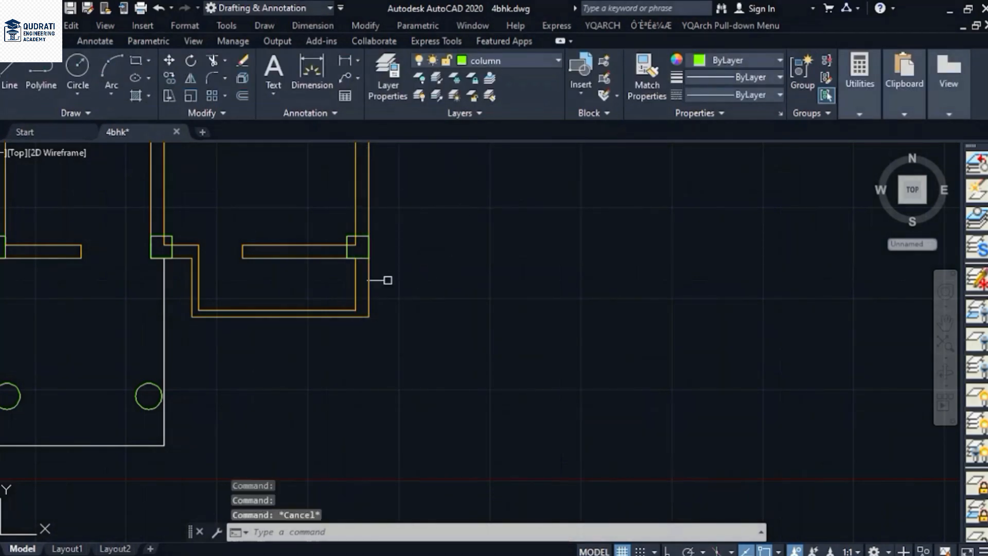
Join the short vertical line below the lower right-hand corner column with the adjoining horizontal inner wall line
click(353, 280)
click(337, 309)
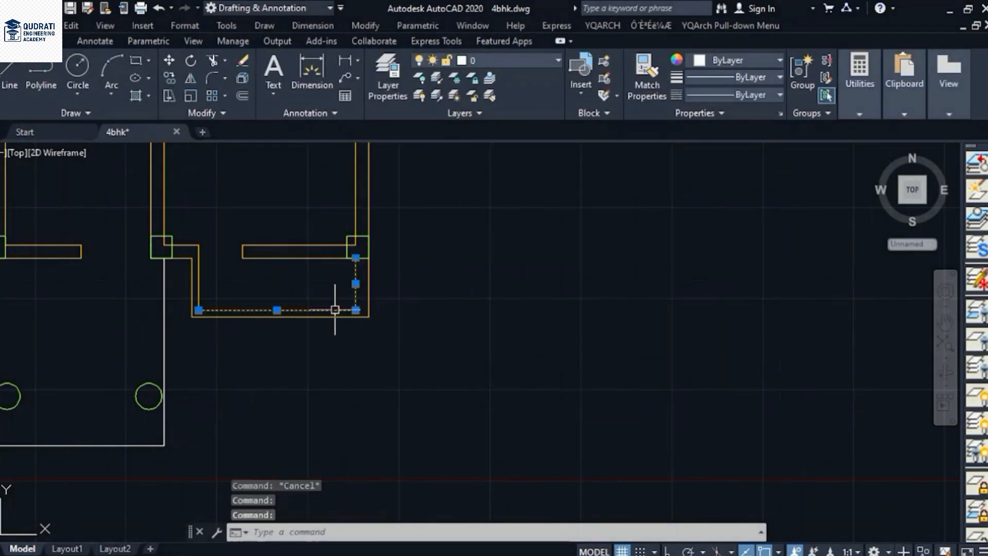
text(j)
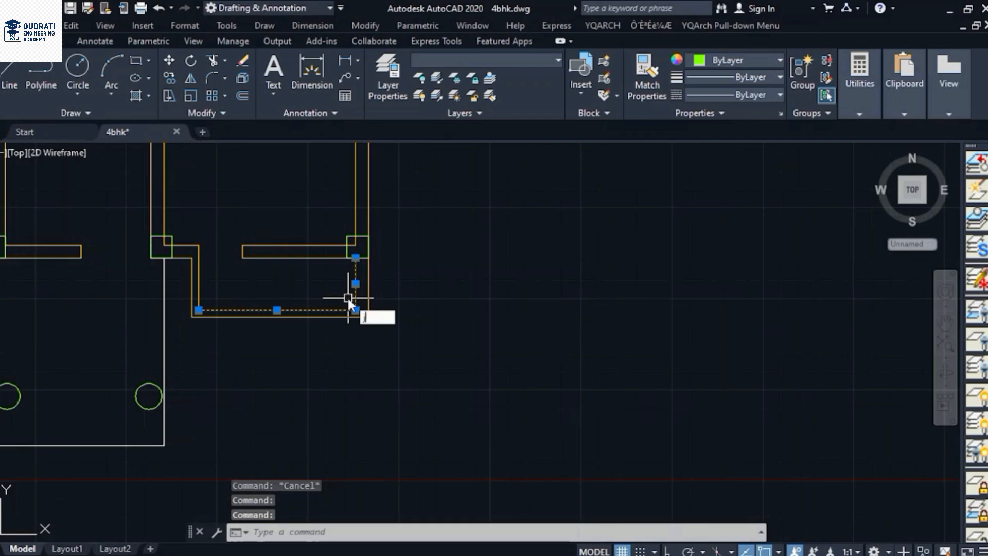
key(Return)
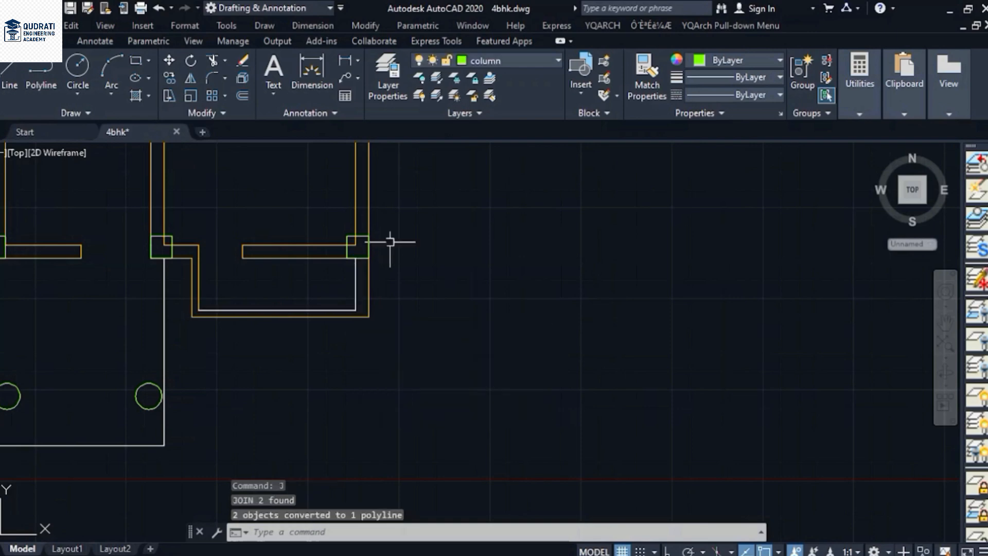
Assign the joined inner wall polyline at the lower right-hand corner of the plan to the wall layer
click(354, 281)
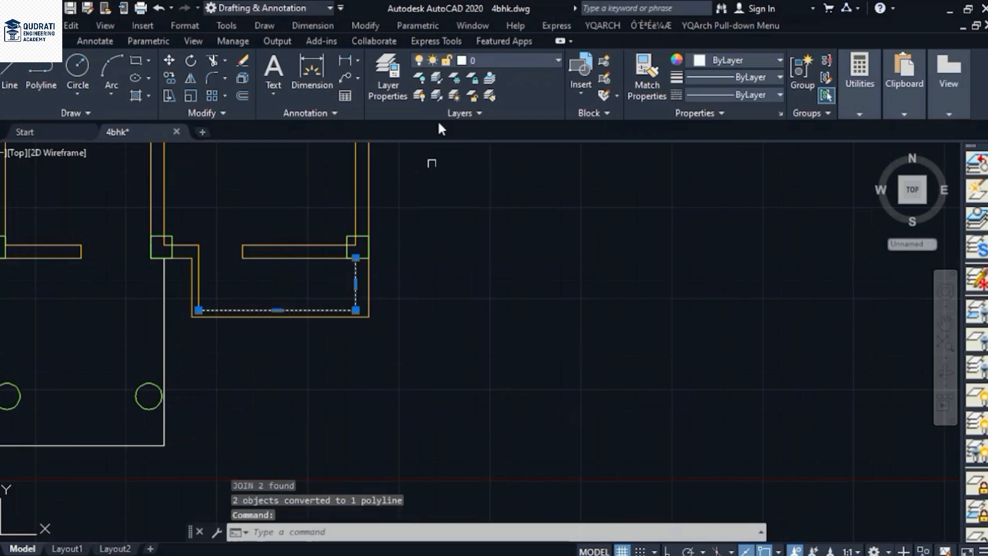
click(473, 60)
click(479, 171)
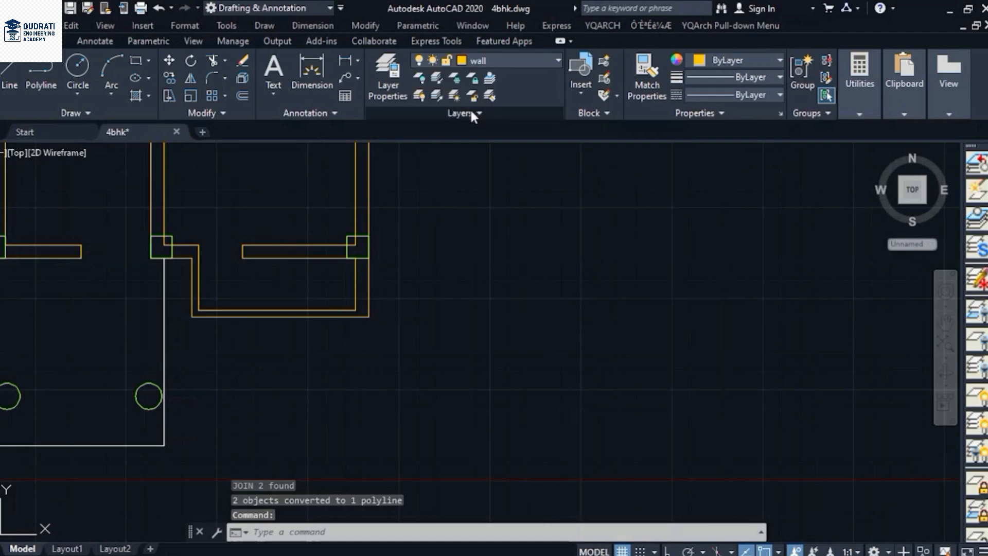
click(354, 214)
Inspect the wall and column layer colors across the whole plan and around the front porch
scroll(448, 216, down, 4)
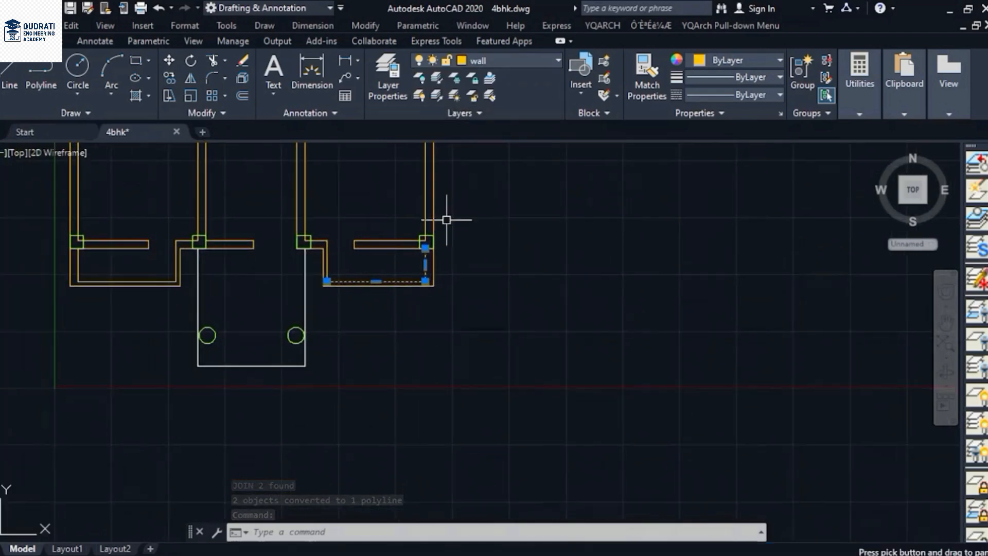
scroll(472, 144, down, 2)
middle_drag(470, 176, 458, 299)
mouse_move(439, 213)
middle_down()
mouse_move(442, 234)
mouse_move(494, 71)
middle_up()
scroll(433, 200, up, 4)
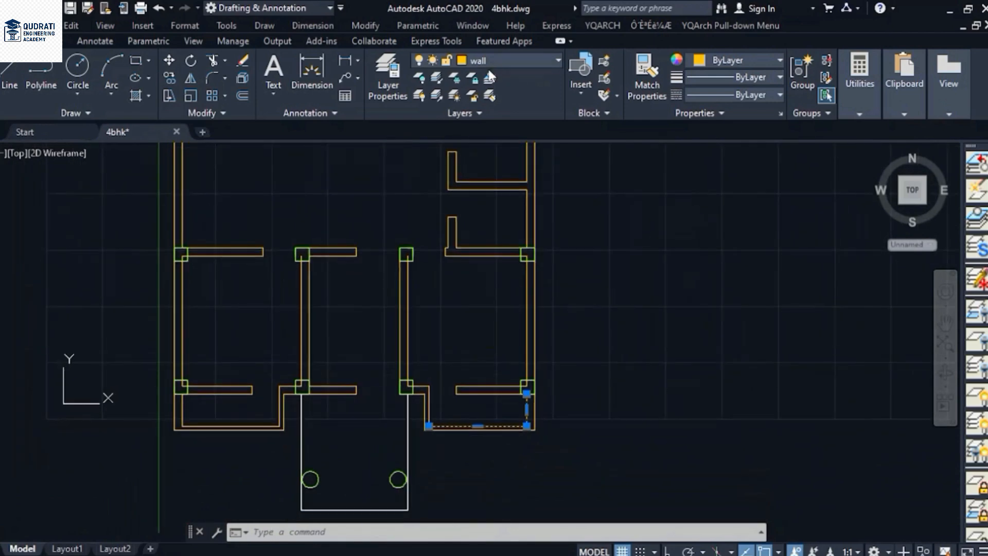
scroll(485, 145, down, 4)
scroll(428, 177, up, 5)
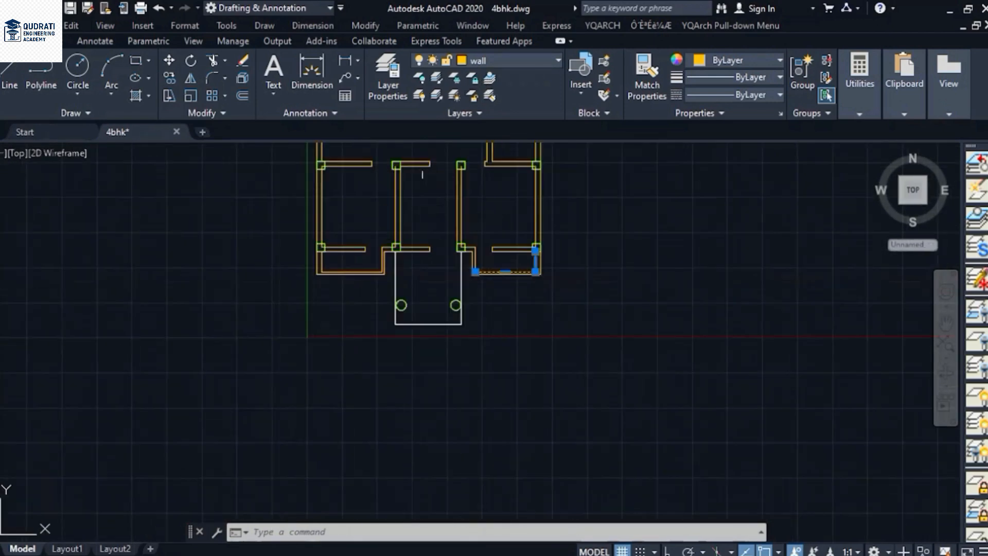
scroll(428, 178, down, 3)
scroll(461, 296, up, 3)
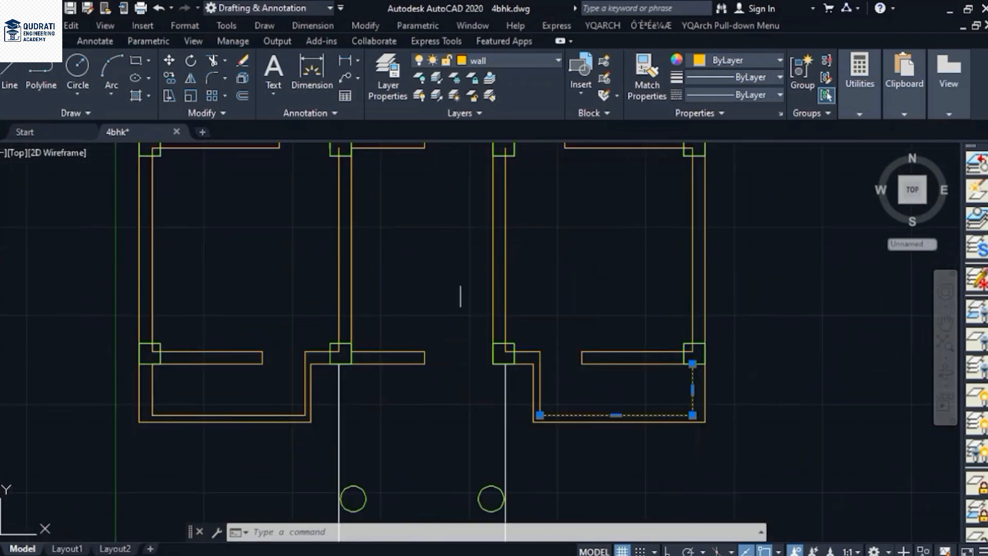
middle_drag(470, 306, 463, 201)
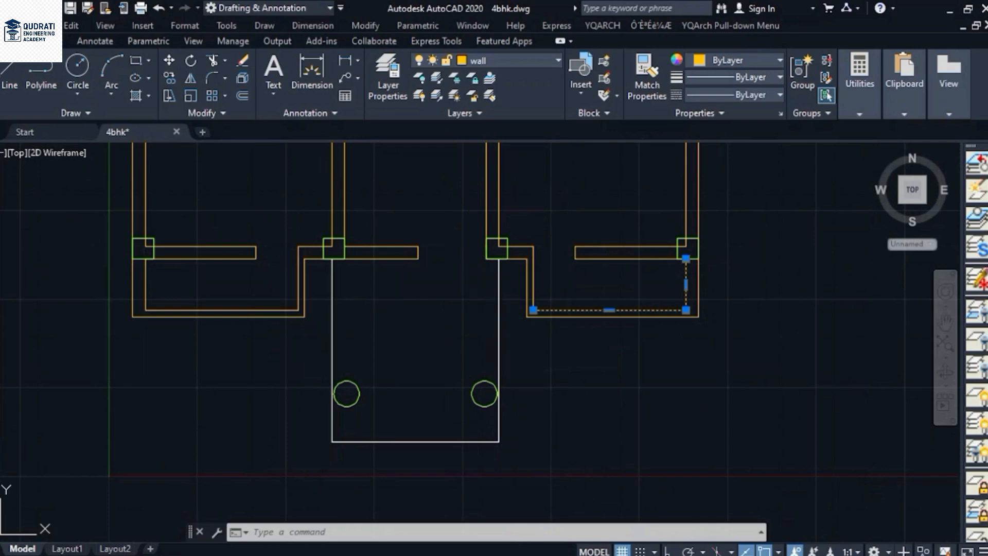
Join the three white lines outlining the front porch into one polyline
click(497, 296)
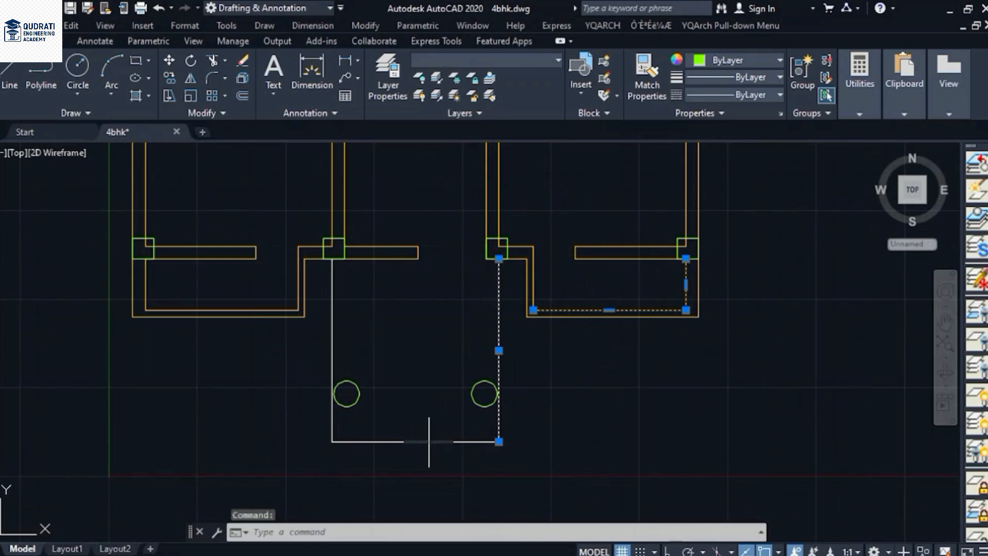
click(331, 413)
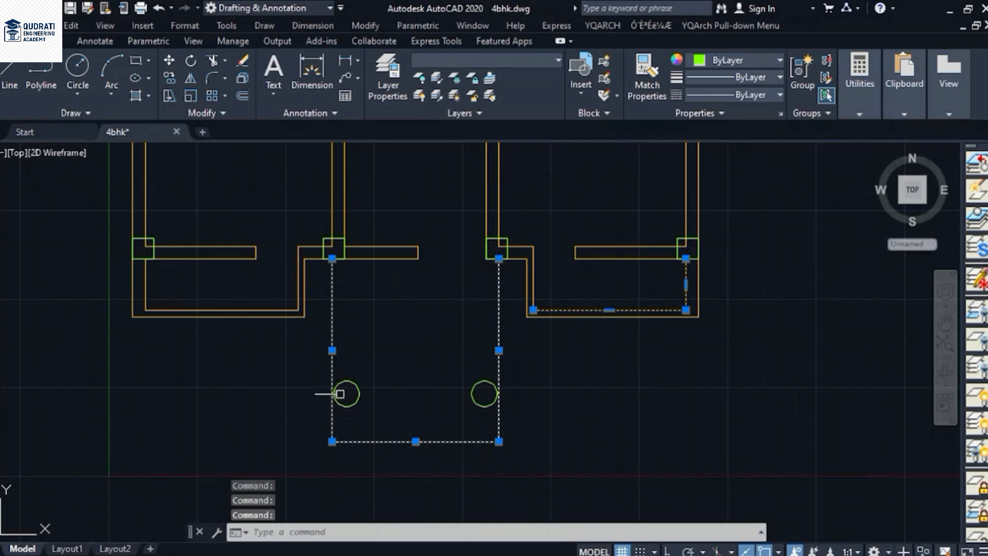
text(J)
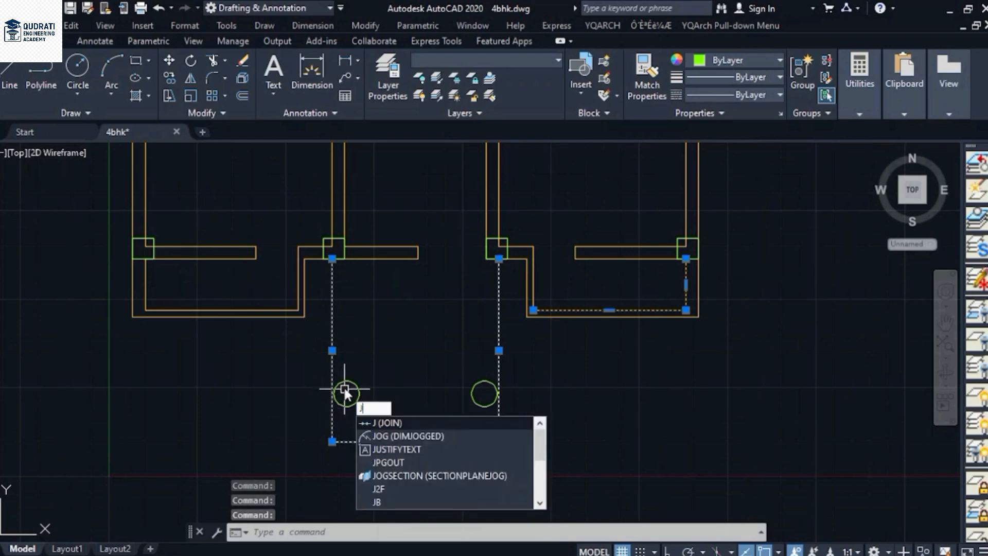
key(Return)
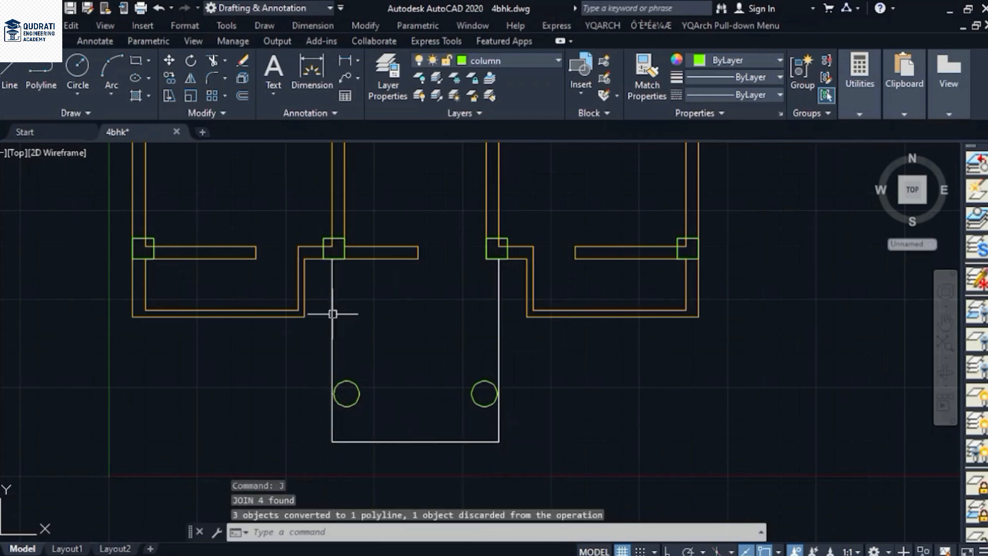
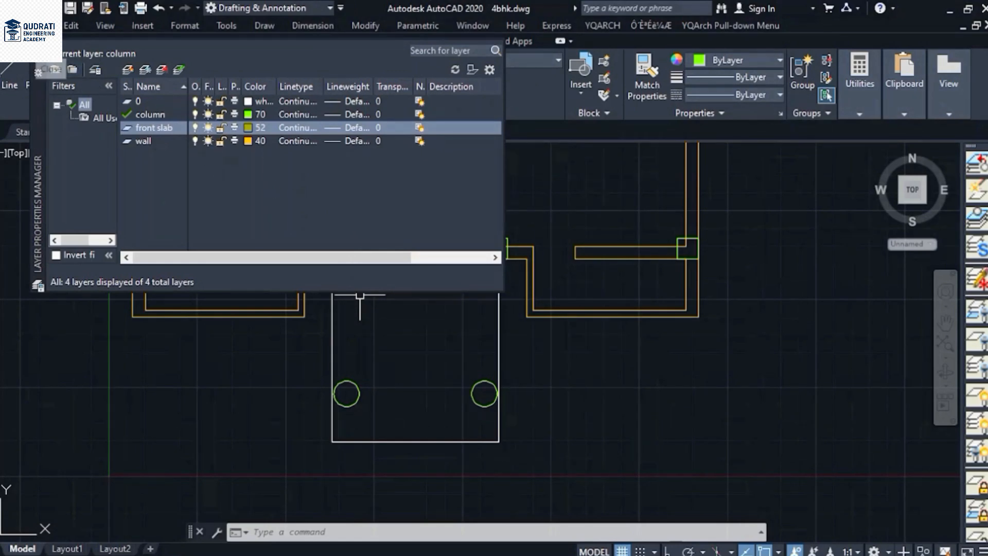
Assign the joined front porch outline to the front slab layer
click(38, 48)
click(498, 304)
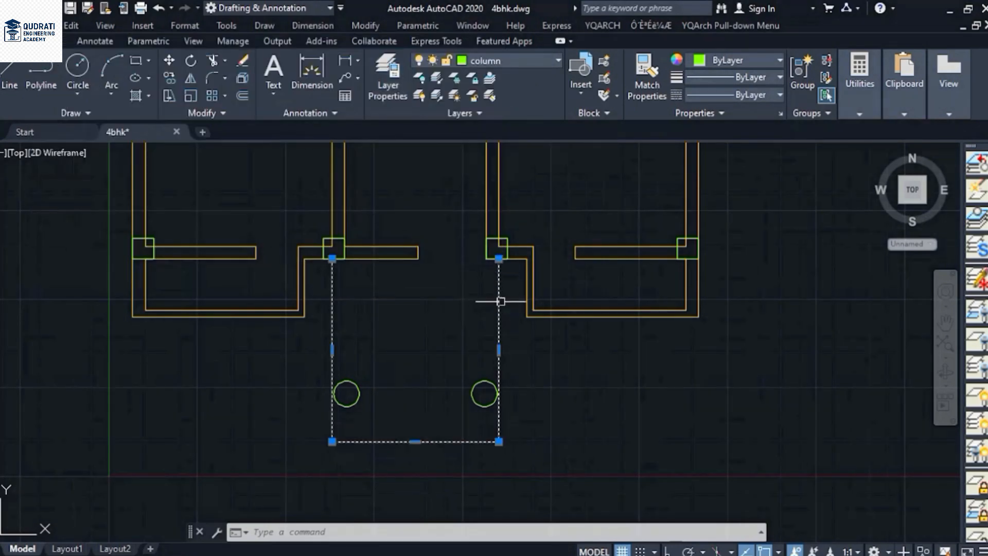
click(475, 60)
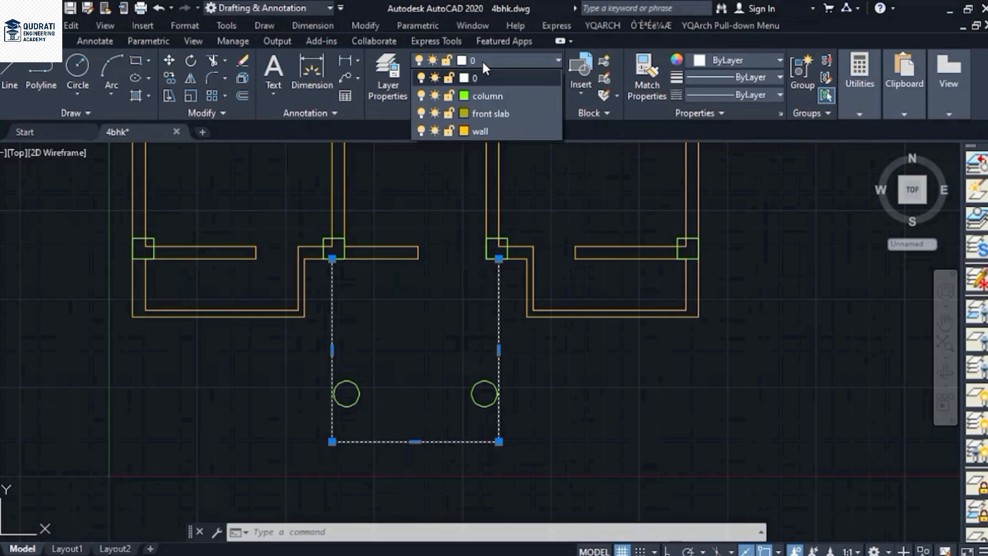
click(475, 108)
key(Escape)
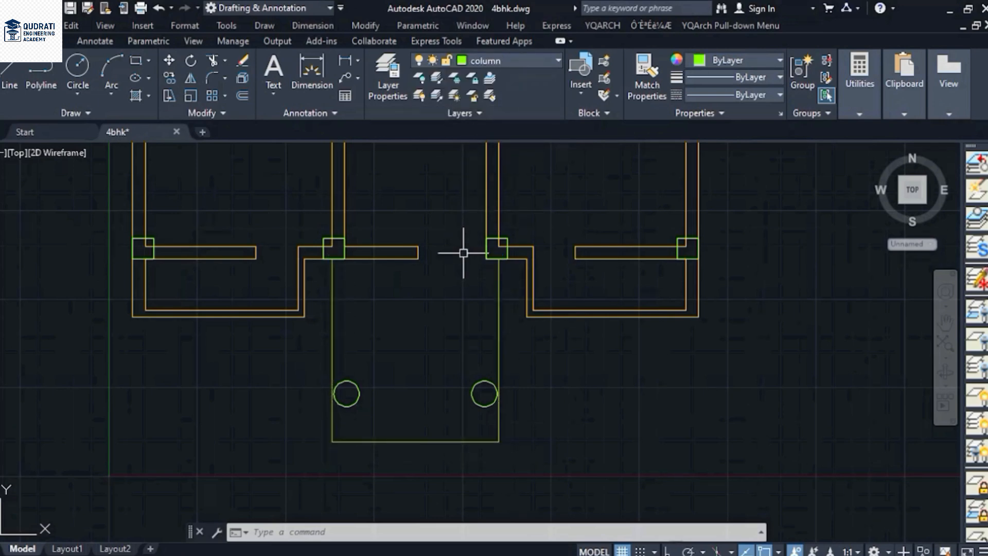
Trim the wall line ends protruding into the two middle columns of the row above the front column row
scroll(464, 254, down, 6)
mouse_move(462, 280)
middle_down()
mouse_move(459, 263)
mouse_move(429, 278)
mouse_move(459, 316)
mouse_move(491, 324)
middle_up()
scroll(434, 267, up, 4)
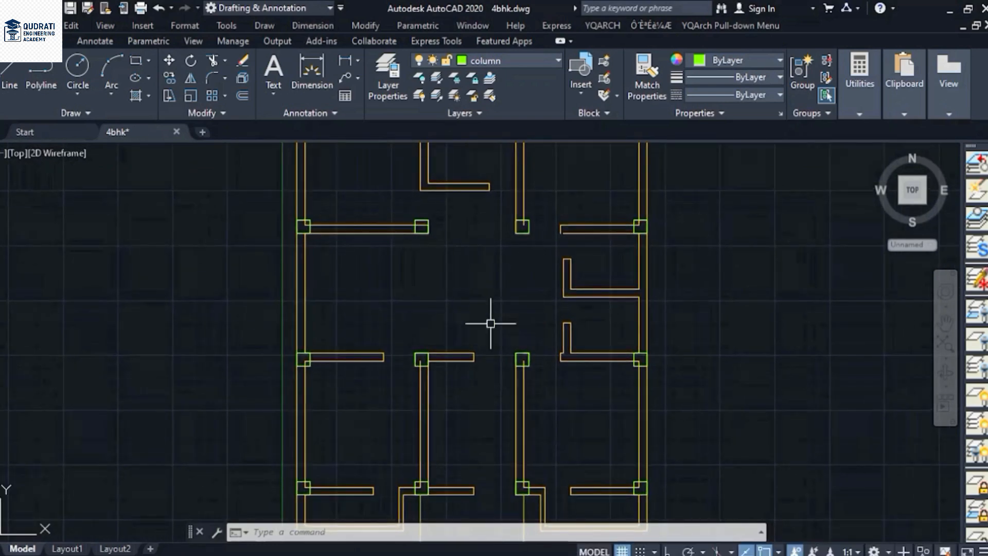
scroll(420, 347, up, 8)
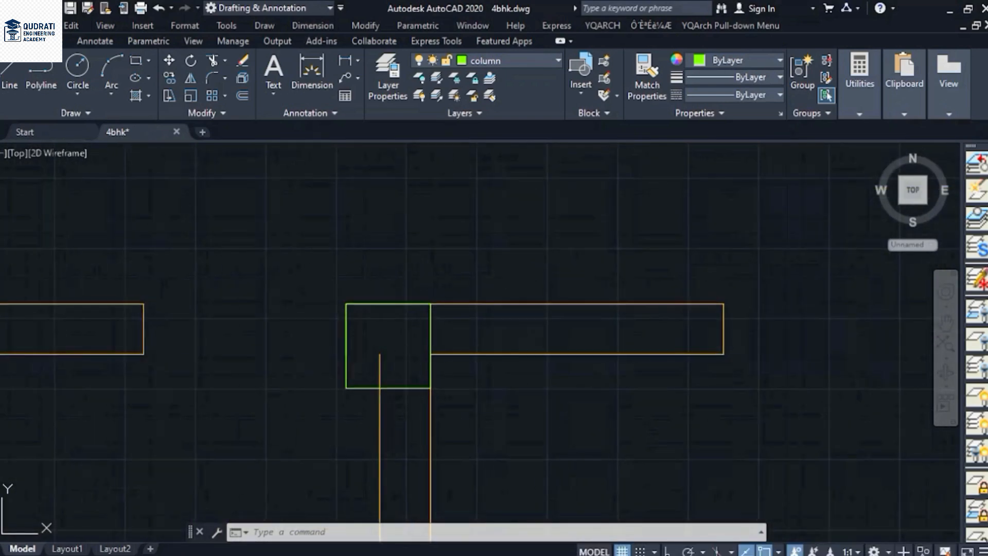
middle_drag(416, 360, 413, 321)
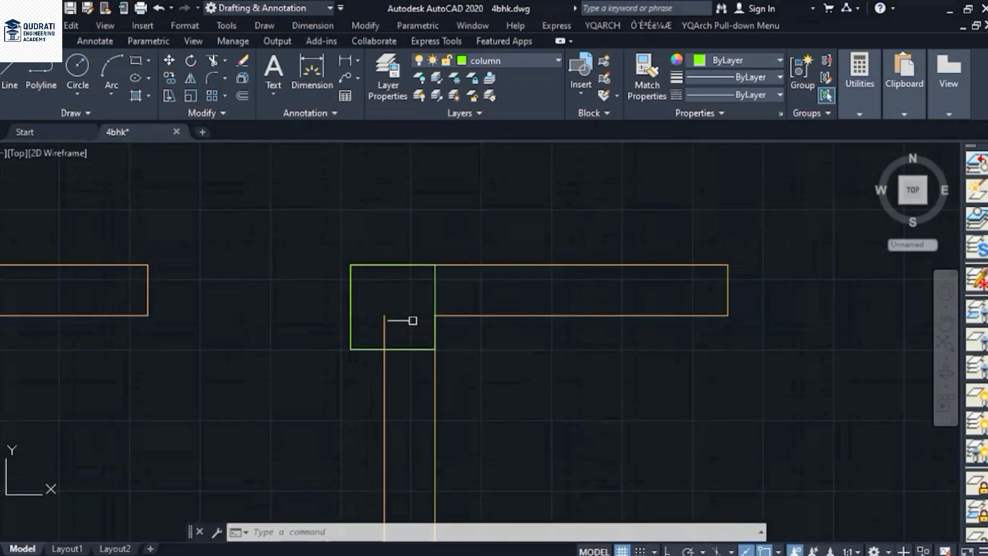
click(212, 61)
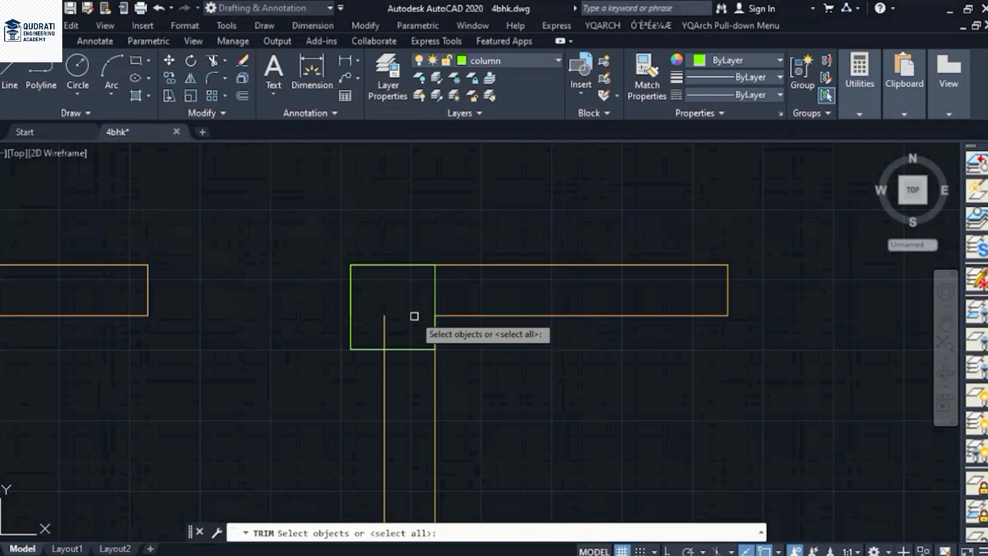
key(Return)
click(384, 323)
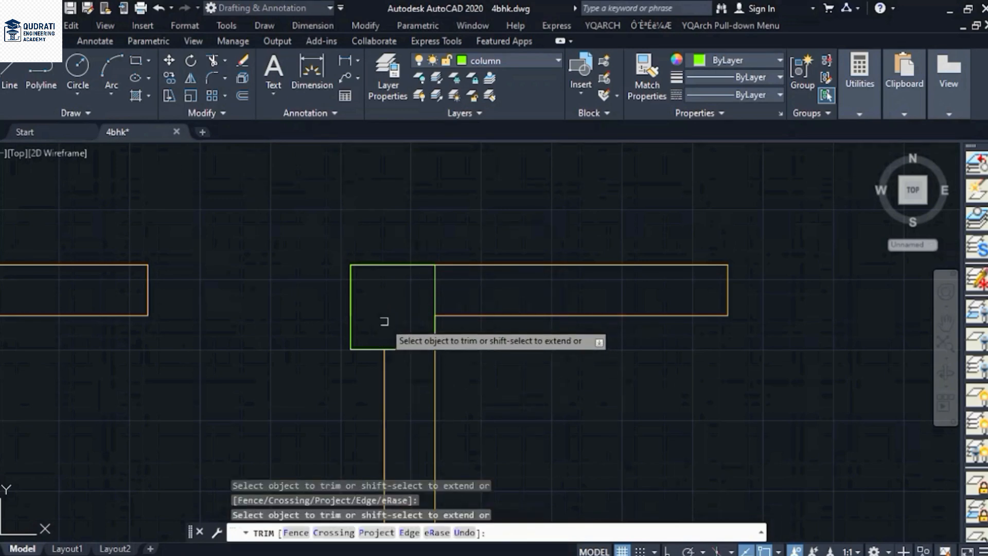
scroll(396, 301, down, 6)
scroll(551, 304, up, 6)
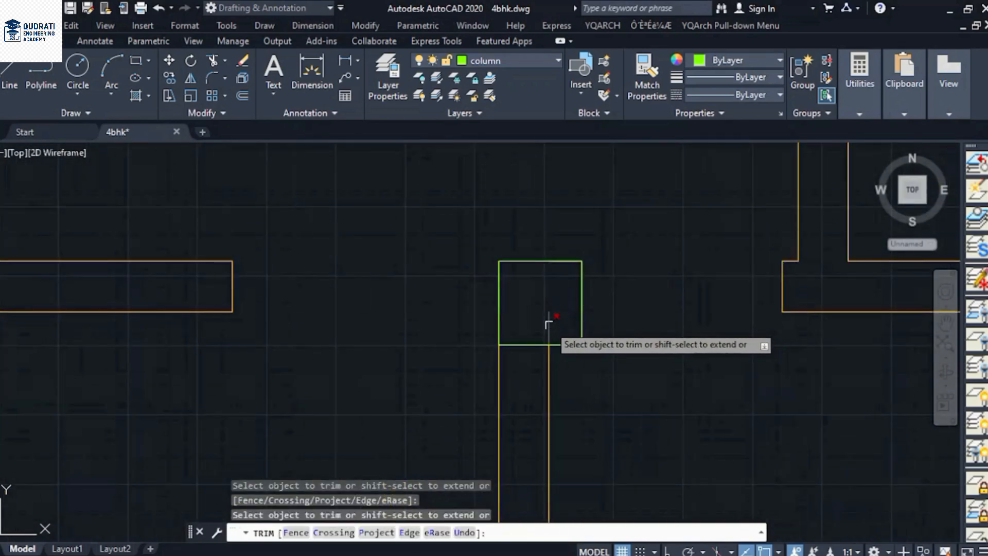
scroll(548, 319, down, 8)
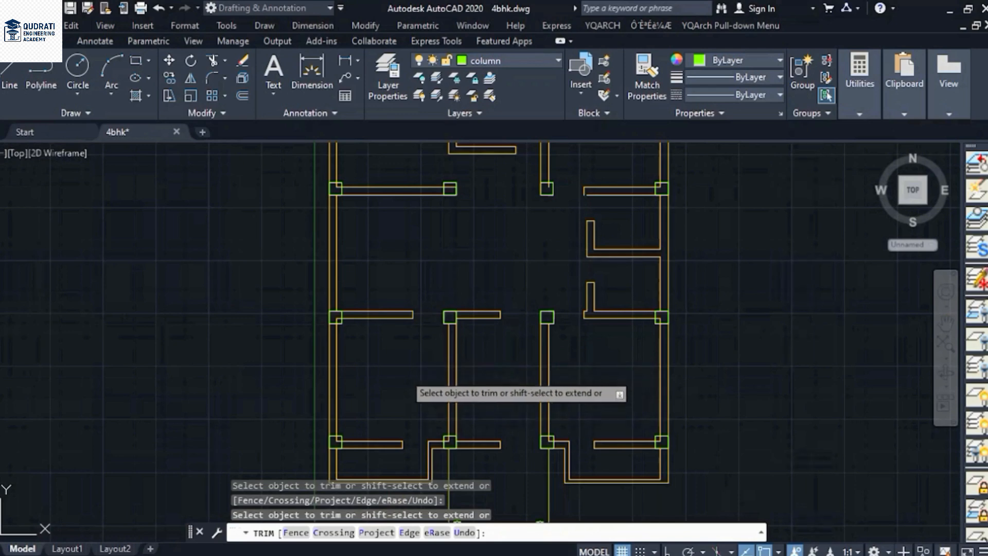
middle_drag(408, 370, 406, 354)
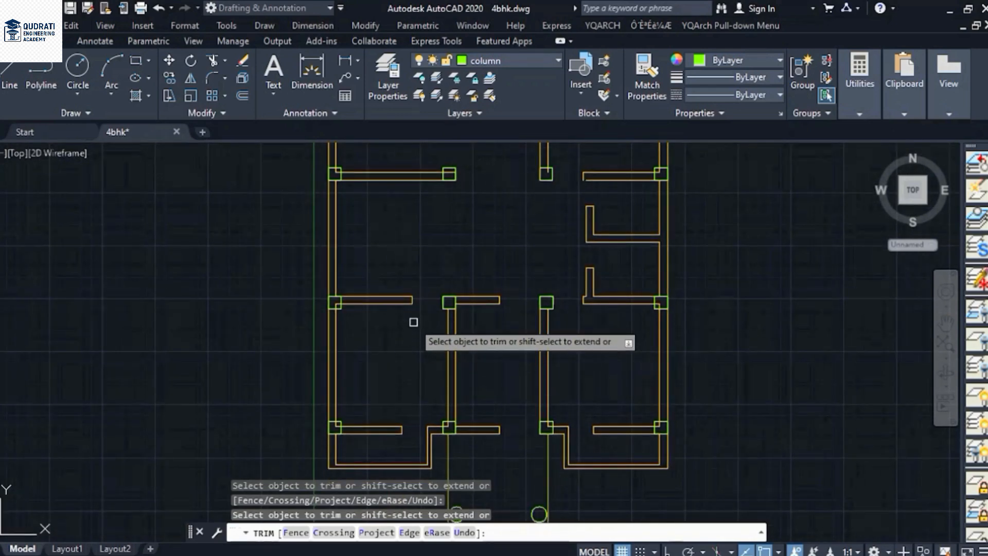
key(Escape)
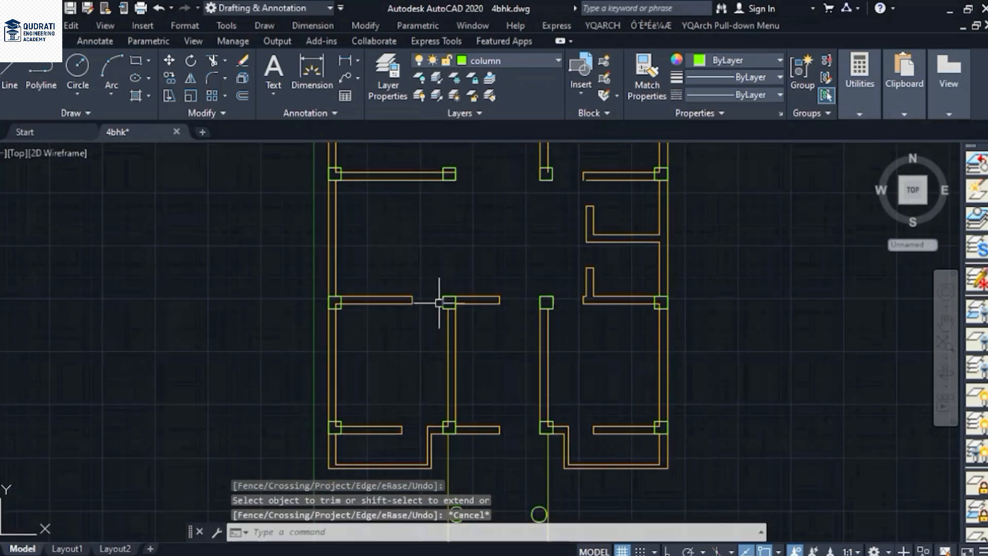
Hatch the leftmost column of the row above the front columns with the AR-CONC pattern in color 8
text(HATCH)
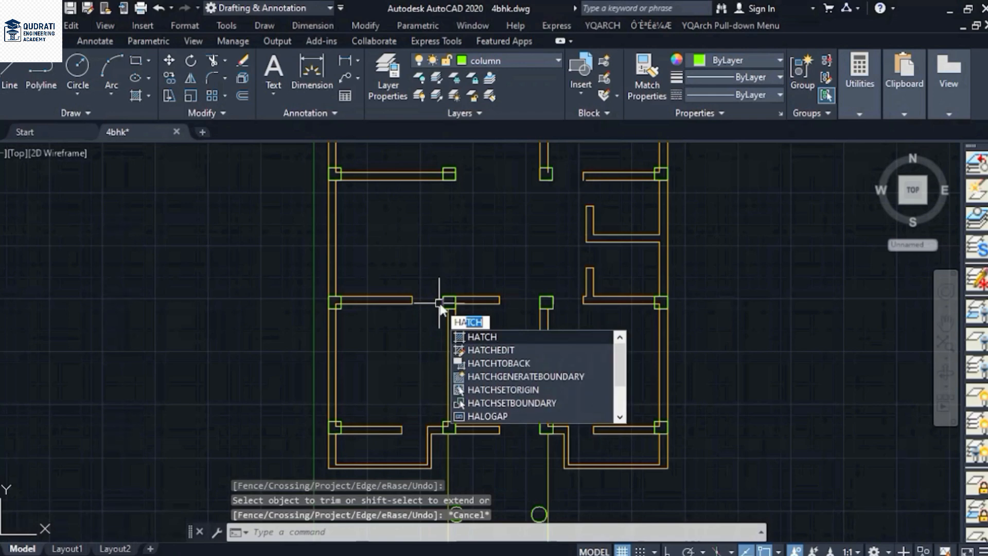
click(490, 336)
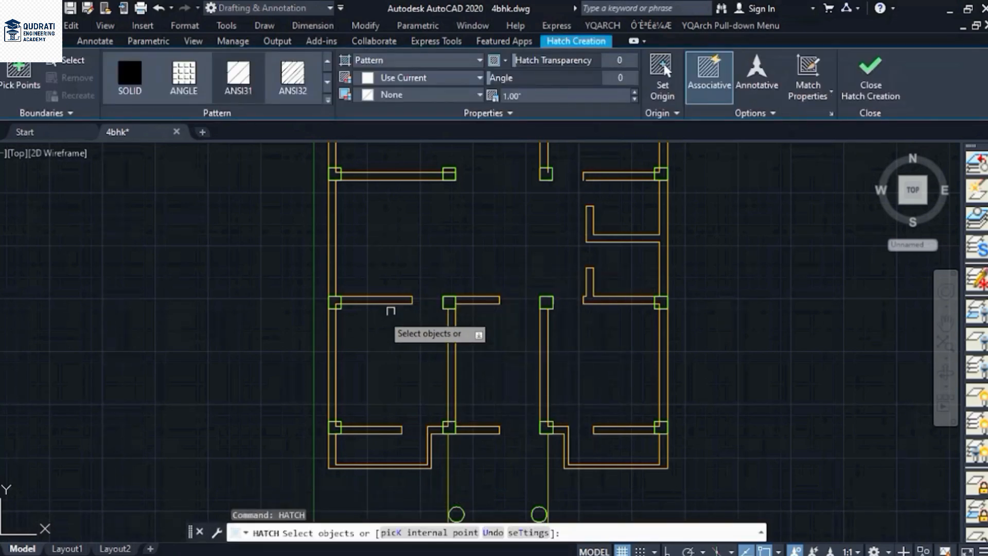
scroll(337, 303, up, 5)
click(324, 296)
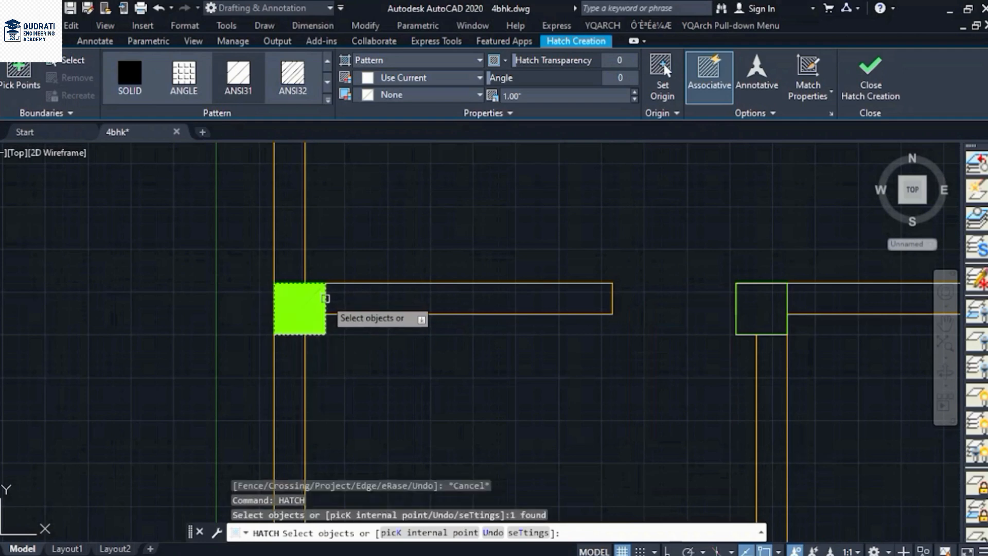
click(394, 78)
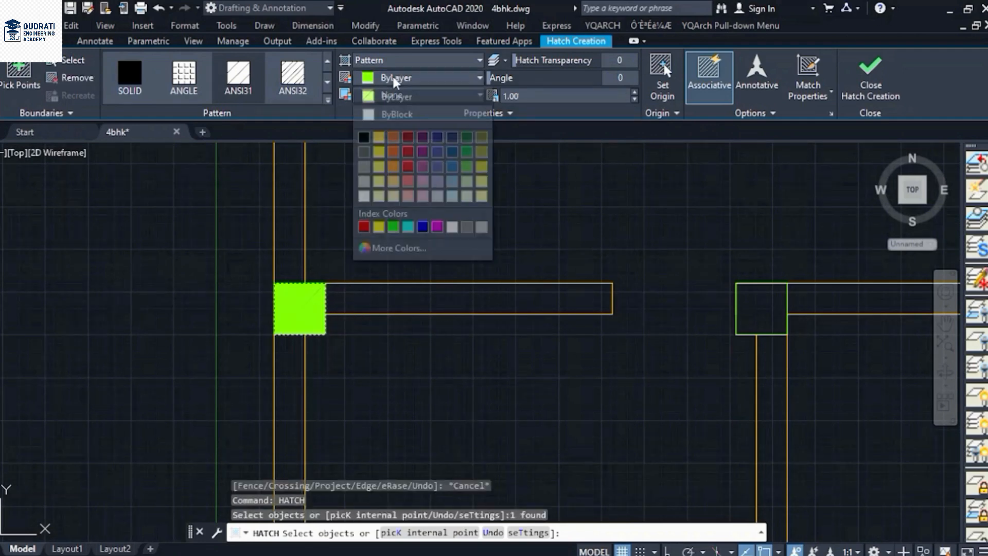
click(466, 226)
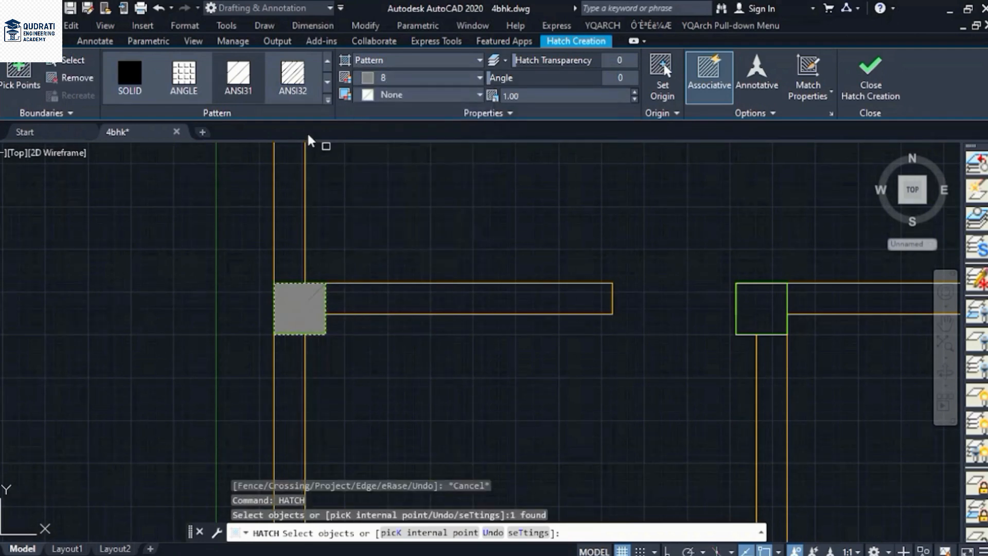
click(328, 99)
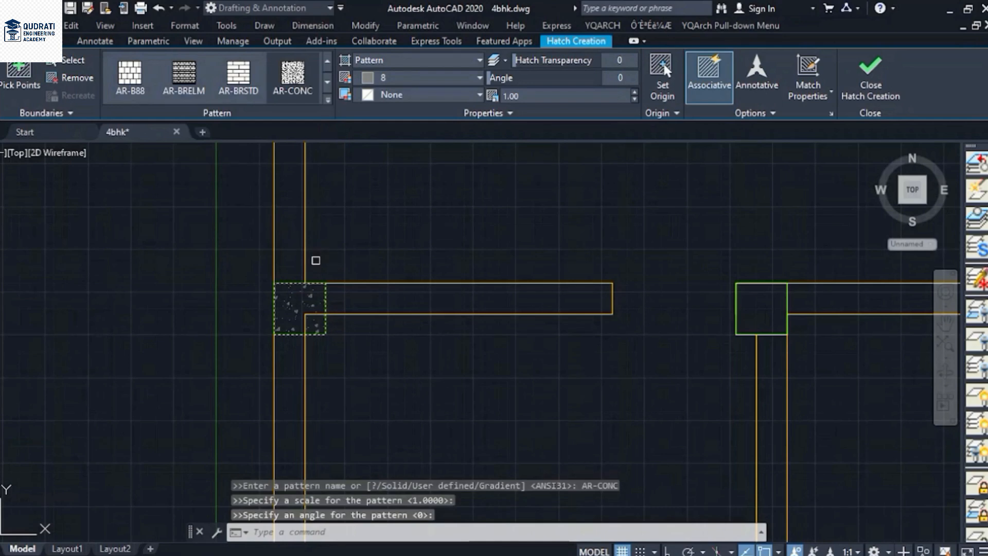
key(Escape)
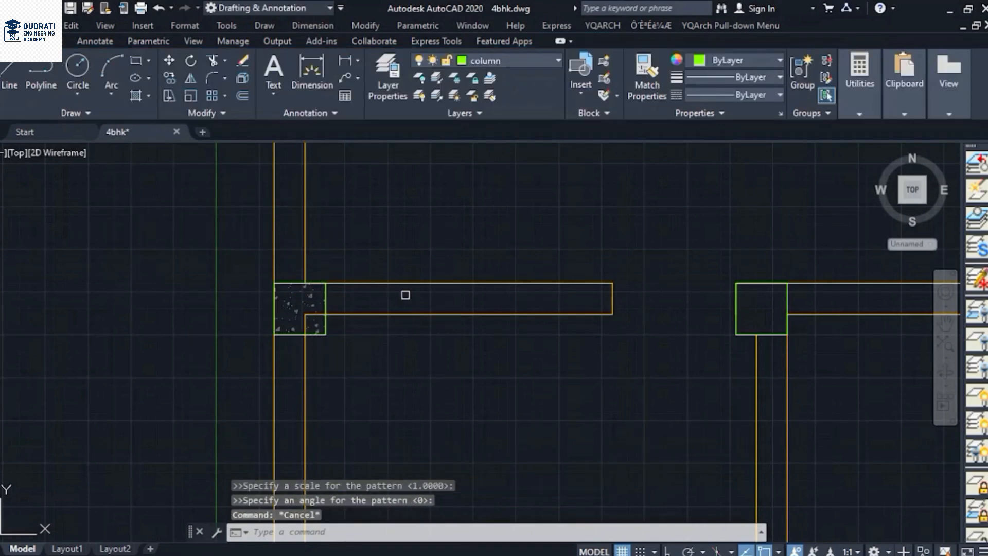
Start another AR-CONC hatch in color 8 and apply it to the second column from the left in the same row
mouse_move(403, 293)
middle_down()
mouse_move(410, 288)
mouse_move(372, 218)
middle_up()
scroll(372, 217, down, 3)
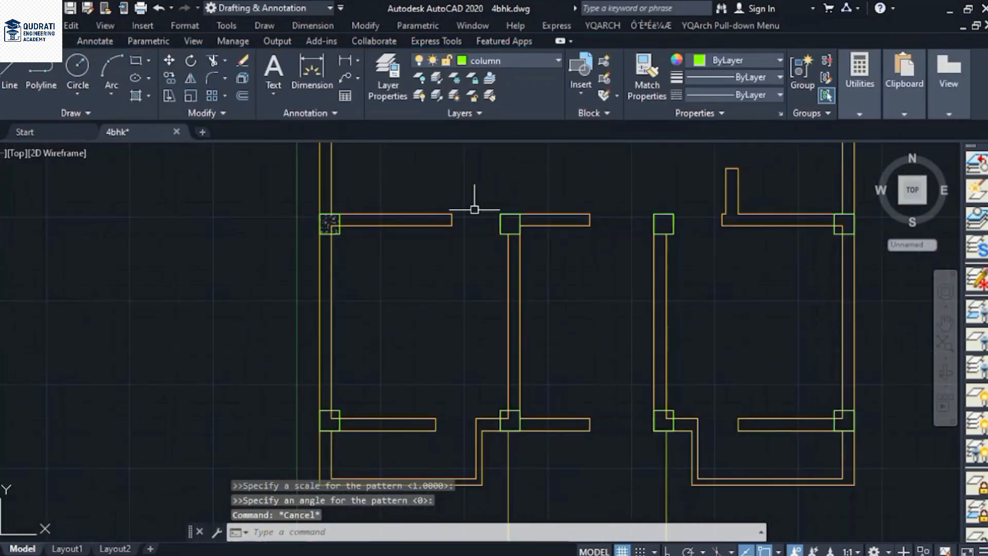
key(Escape)
key(Escape)
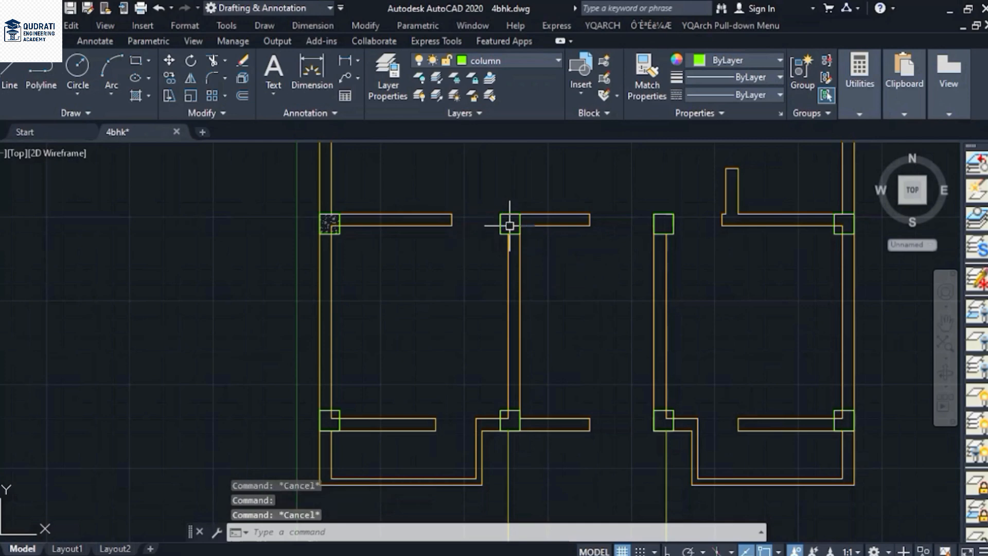
click(508, 230)
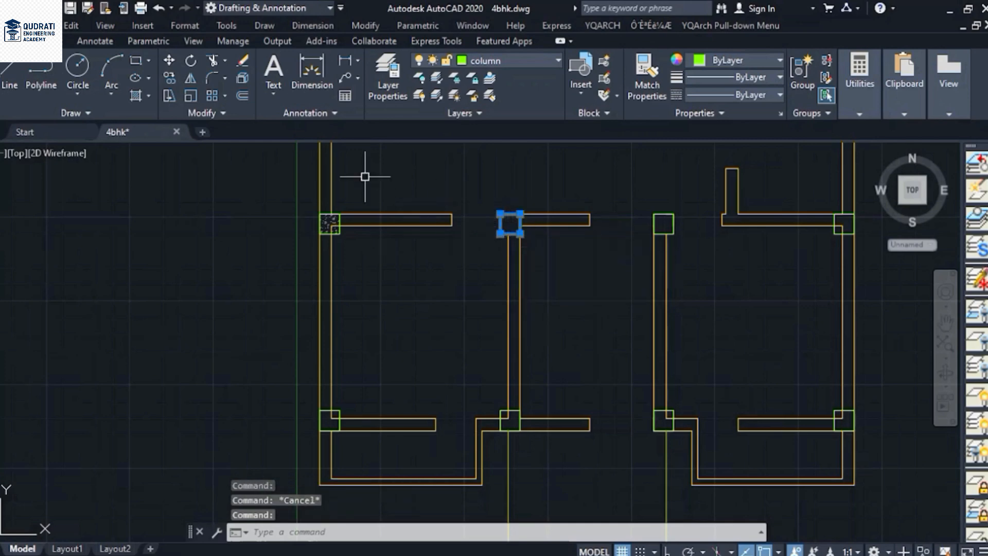
text(h)
key(Return)
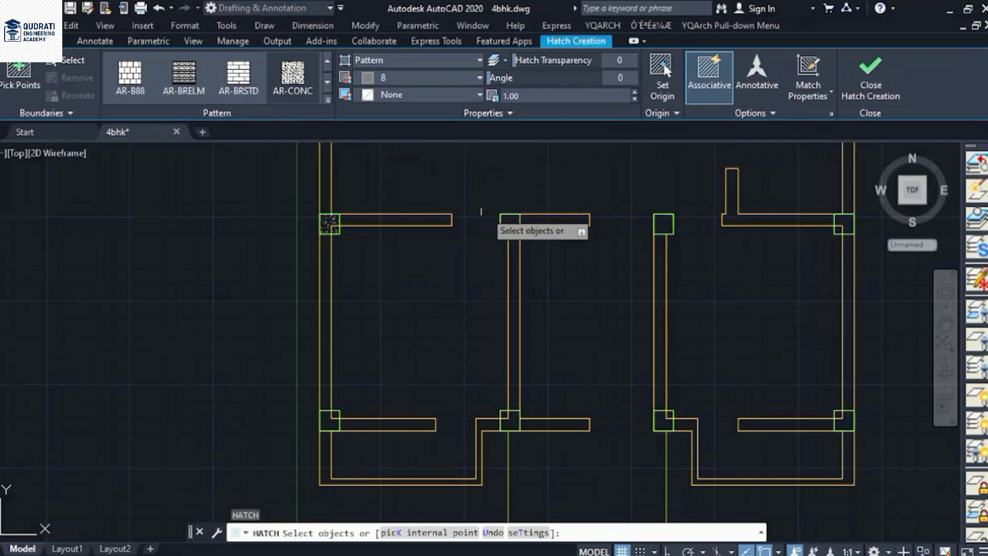
click(510, 227)
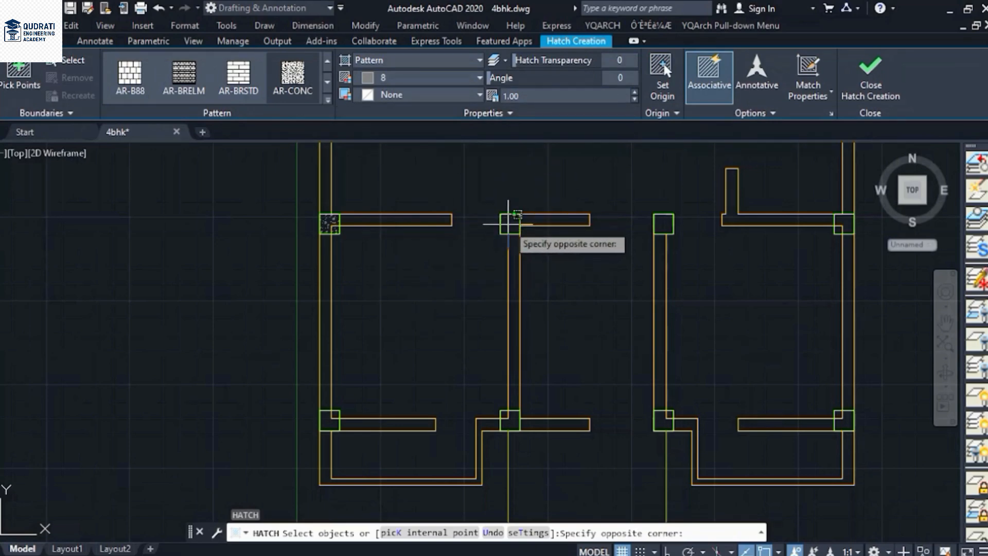
click(496, 214)
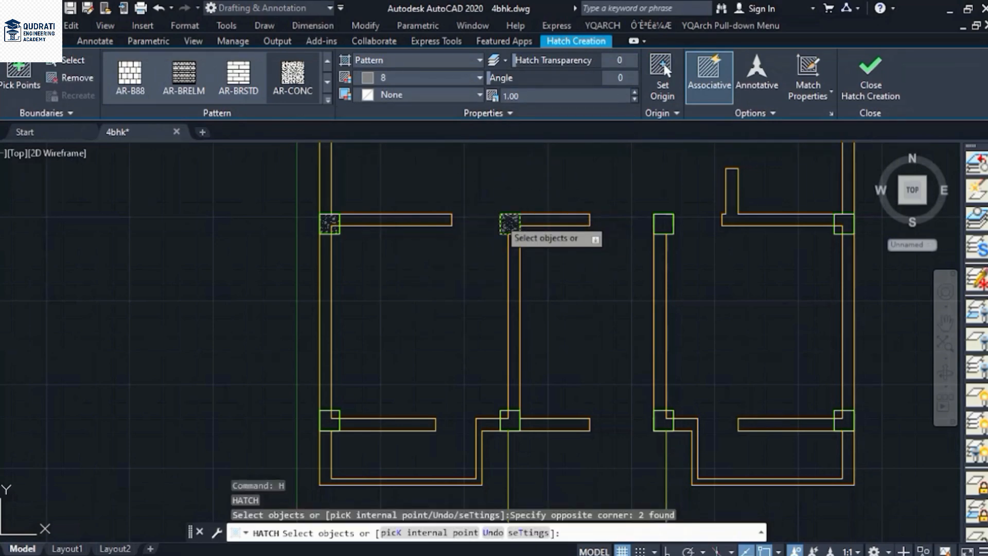
Add the third and rightmost columns of the row above the front columns to the AR-CONC hatch
click(664, 219)
click(671, 227)
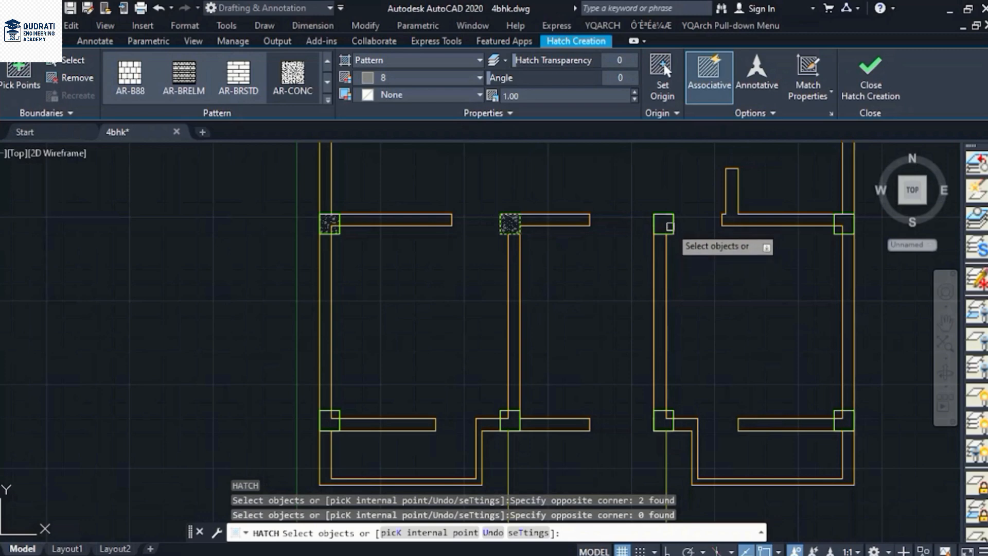
click(673, 225)
click(673, 222)
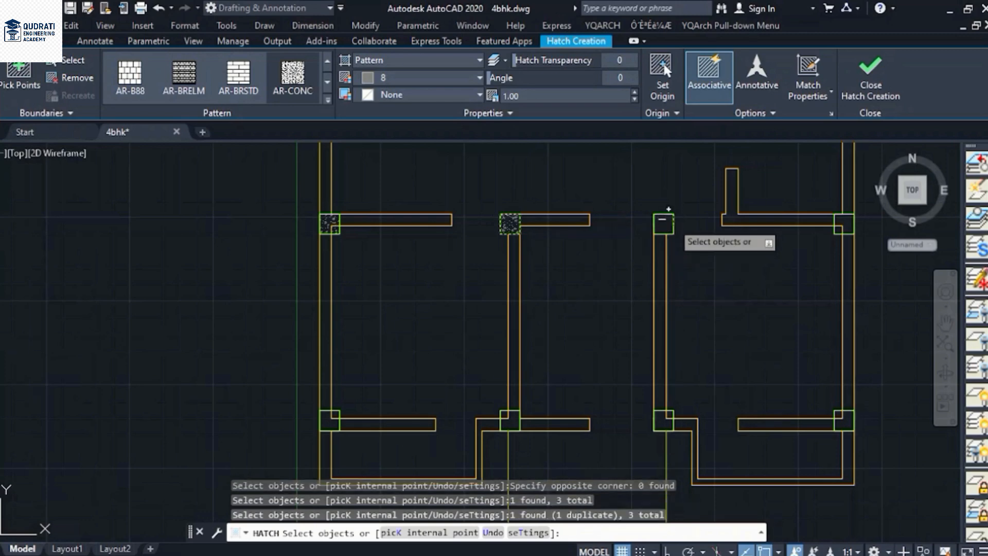
click(665, 224)
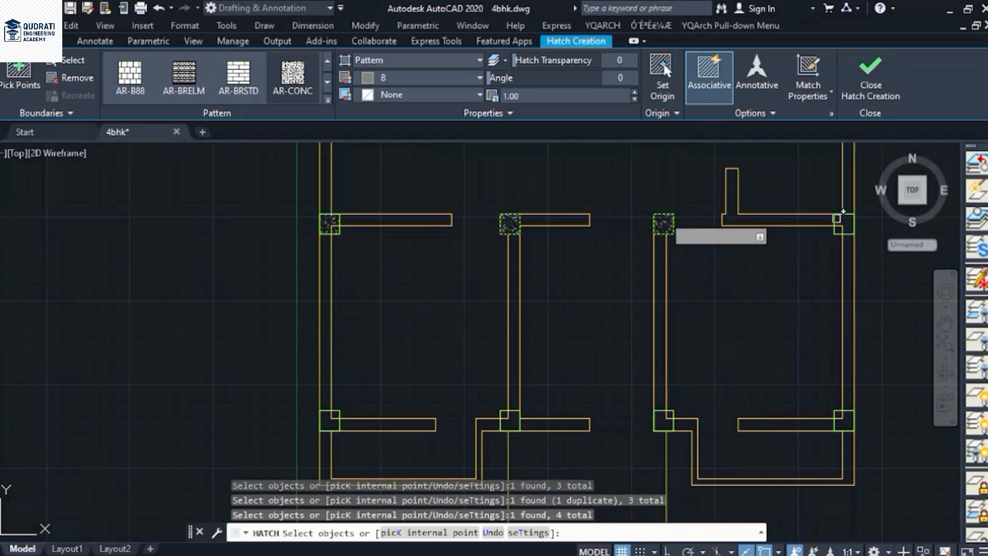
click(838, 220)
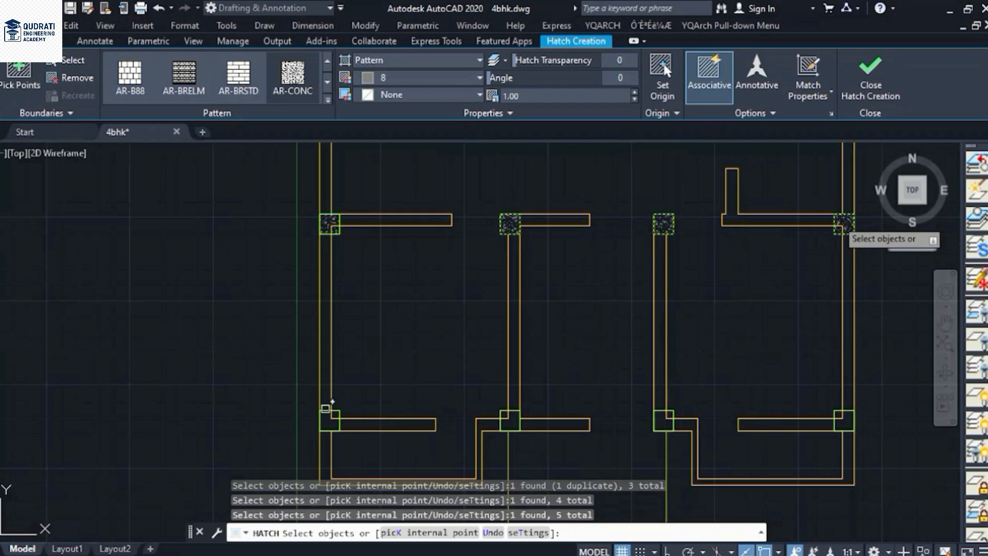
Add the four front-row columns and the two round porch columns to the same AR-CONC hatch
click(326, 409)
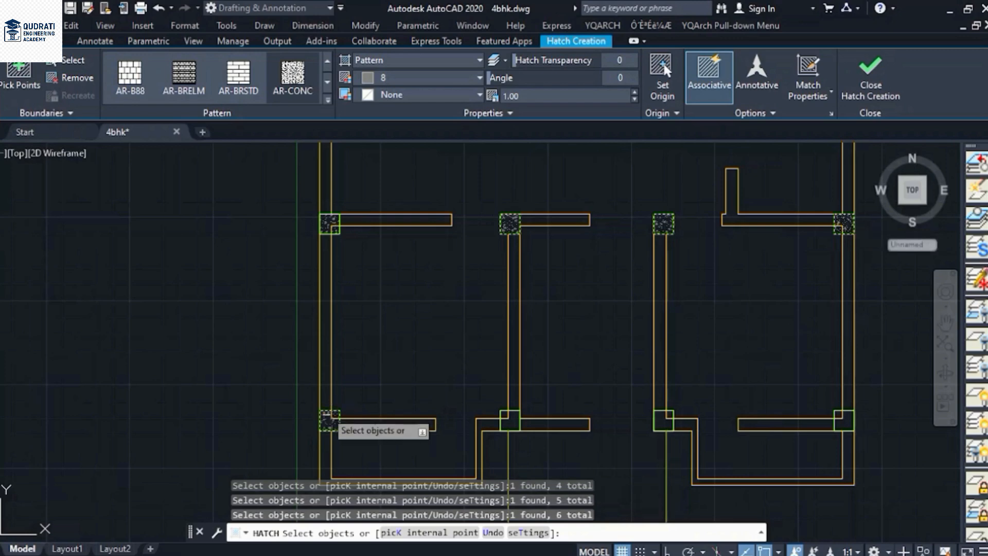
click(504, 410)
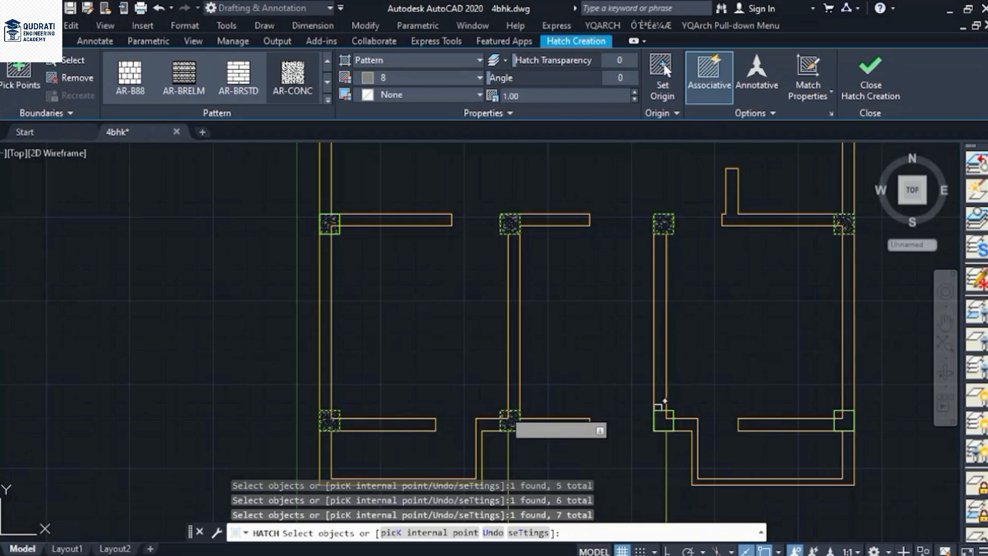
click(664, 411)
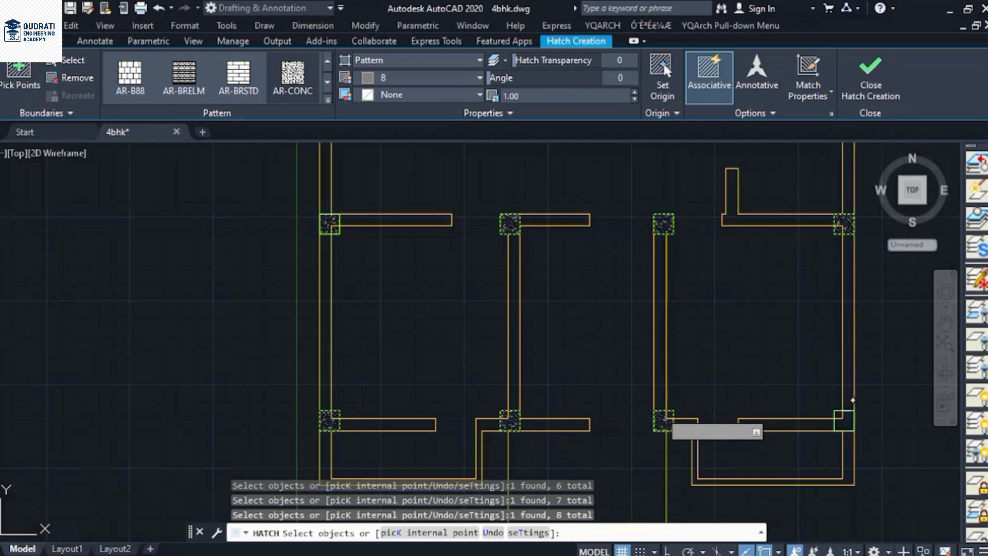
click(841, 411)
middle_drag(699, 403, 684, 205)
click(630, 350)
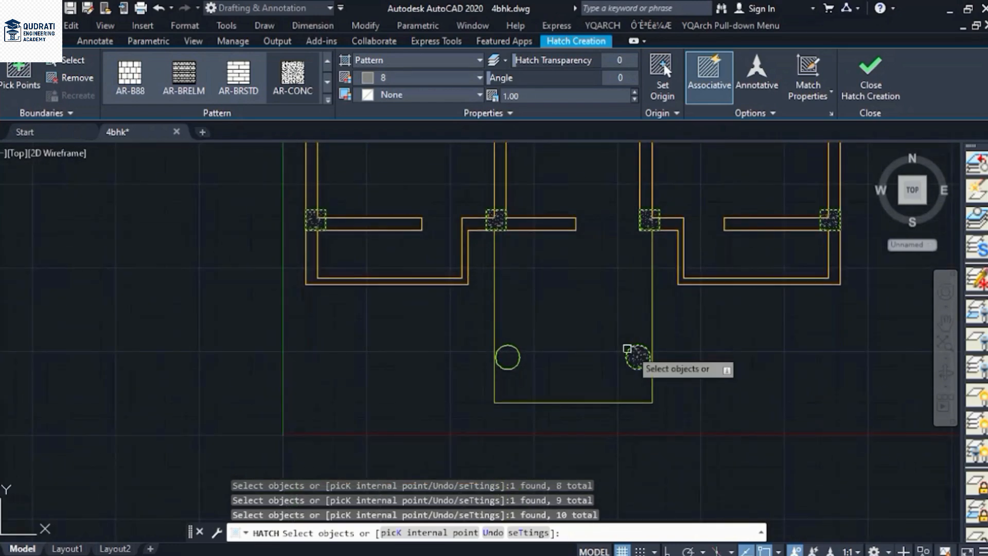
click(520, 356)
Add the four columns along the rear wall of the plan to the AR-CONC hatch
scroll(551, 316, down, 6)
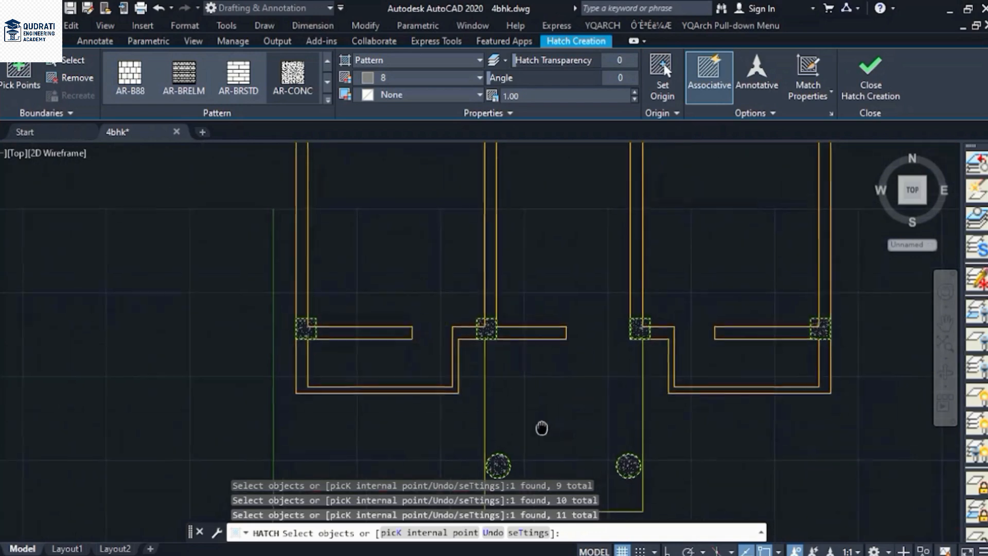
middle_drag(558, 297, 548, 318)
scroll(536, 286, up, 8)
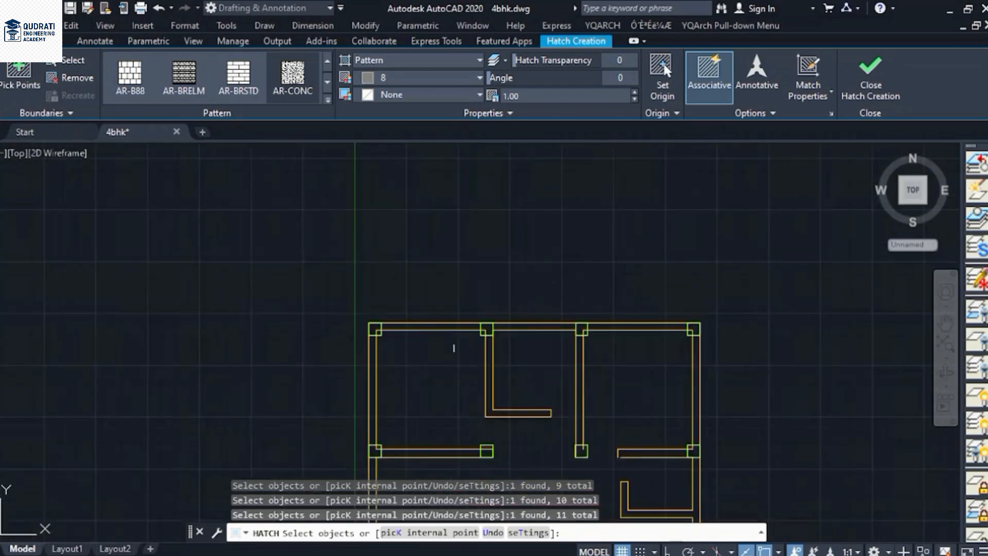
click(505, 328)
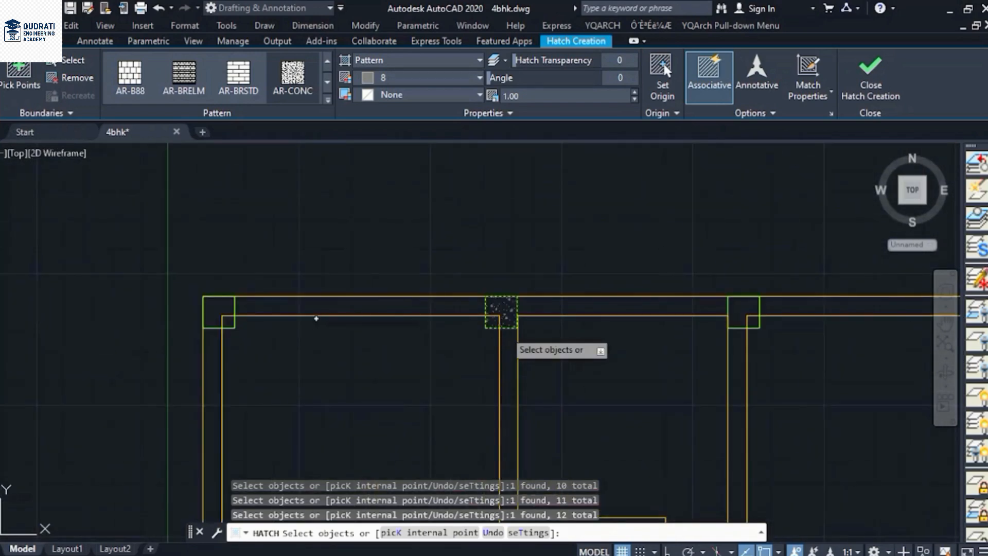
click(237, 305)
scroll(286, 307, down, 2)
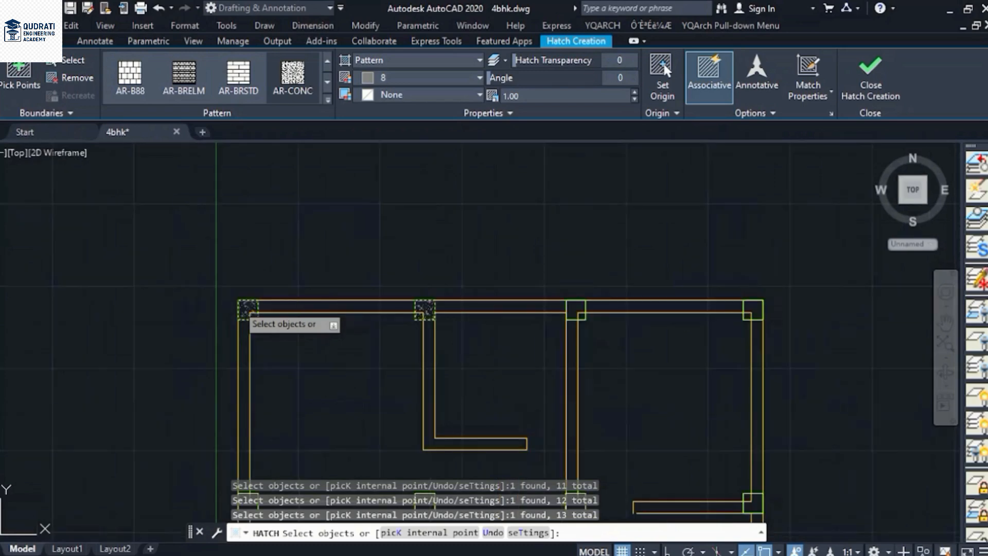
click(572, 307)
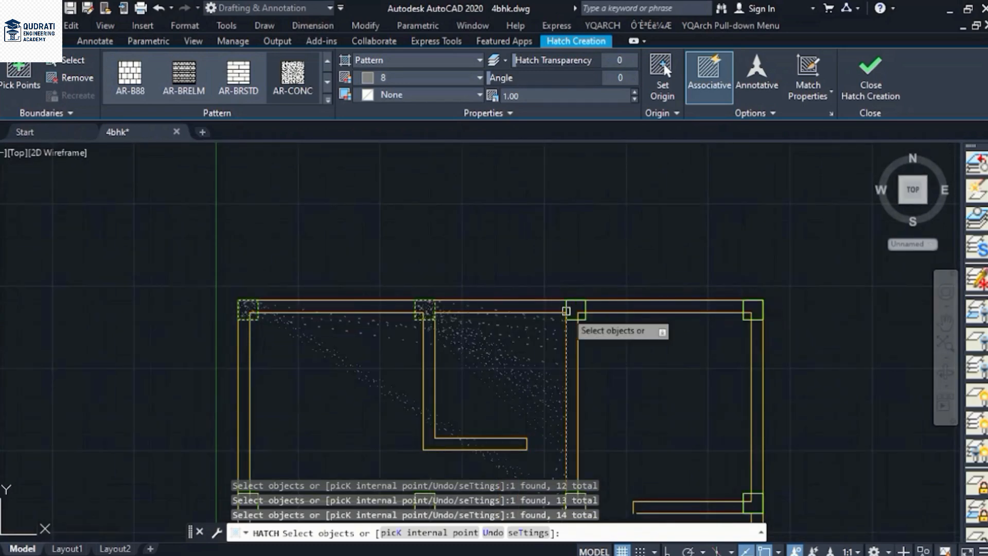
key(ctrl+z)
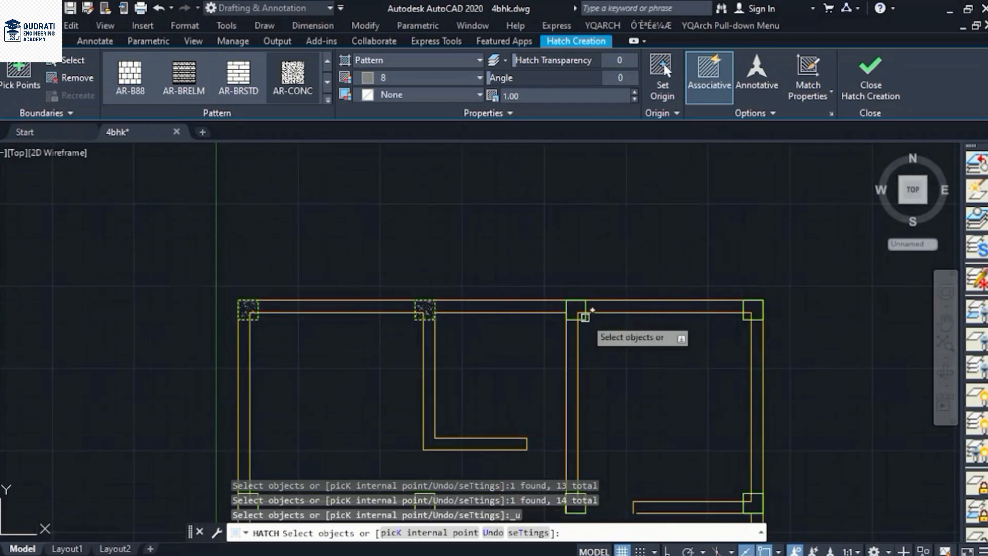
click(567, 307)
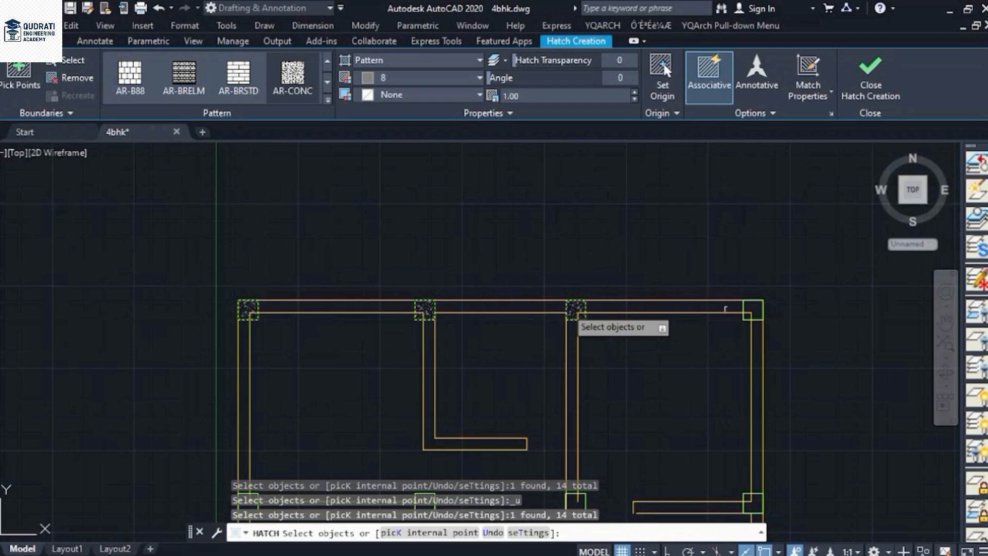
click(750, 301)
Add the four columns of the second row from the rear wall to the hatch and finish the hatch
scroll(647, 313, down, 4)
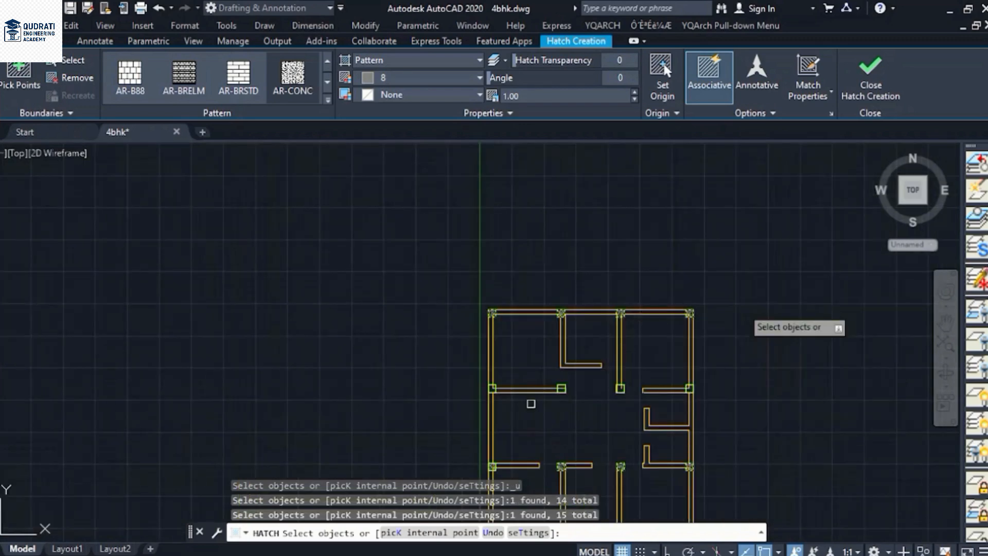
scroll(573, 389, up, 4)
click(544, 386)
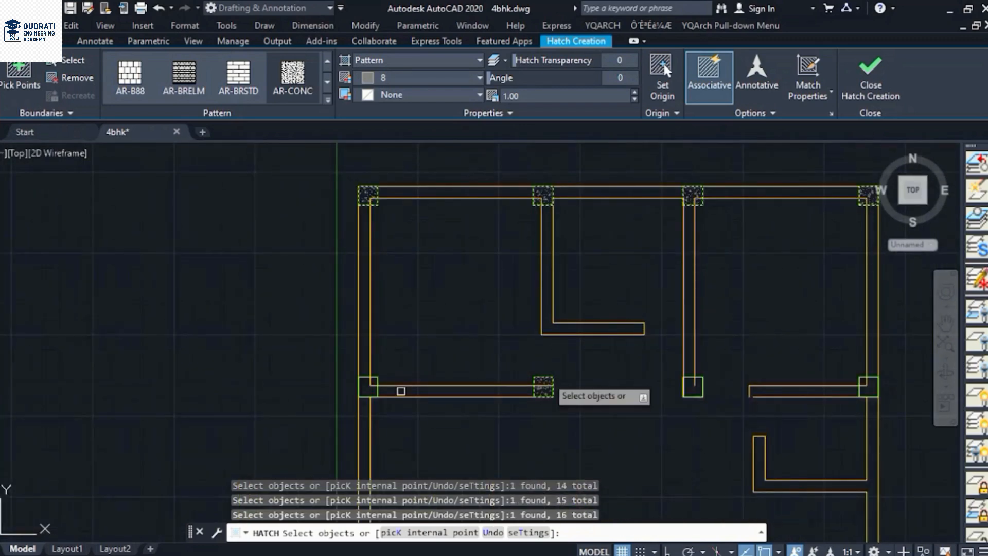
click(372, 387)
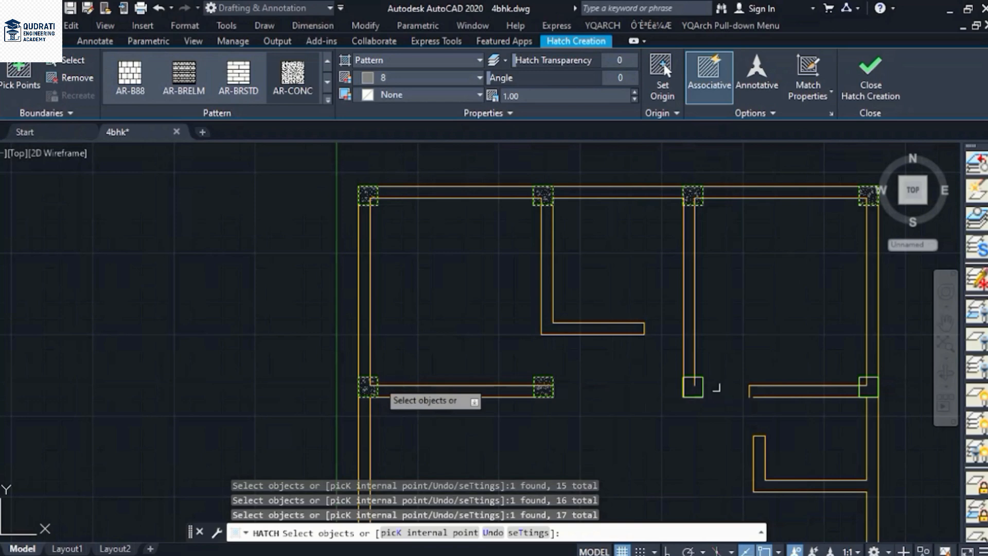
click(702, 389)
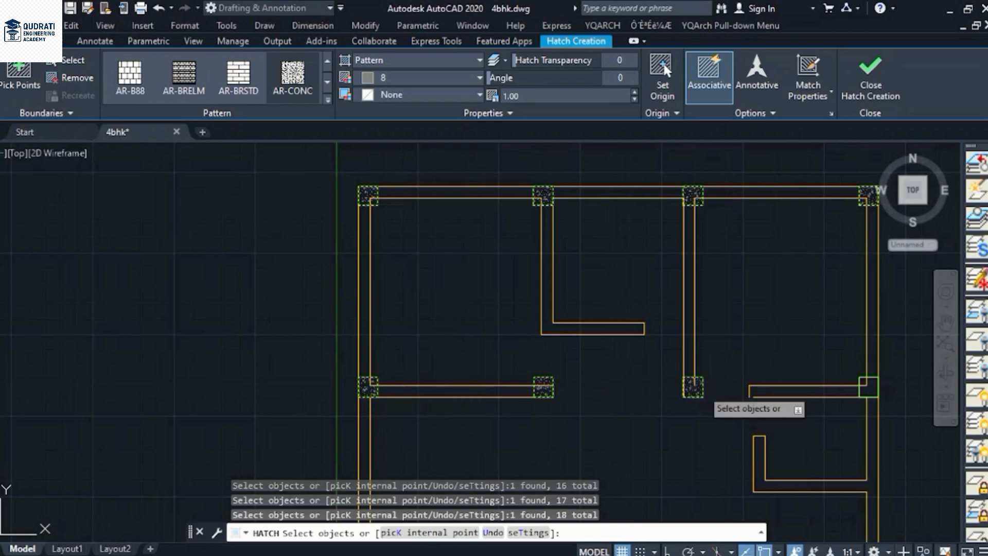
click(856, 381)
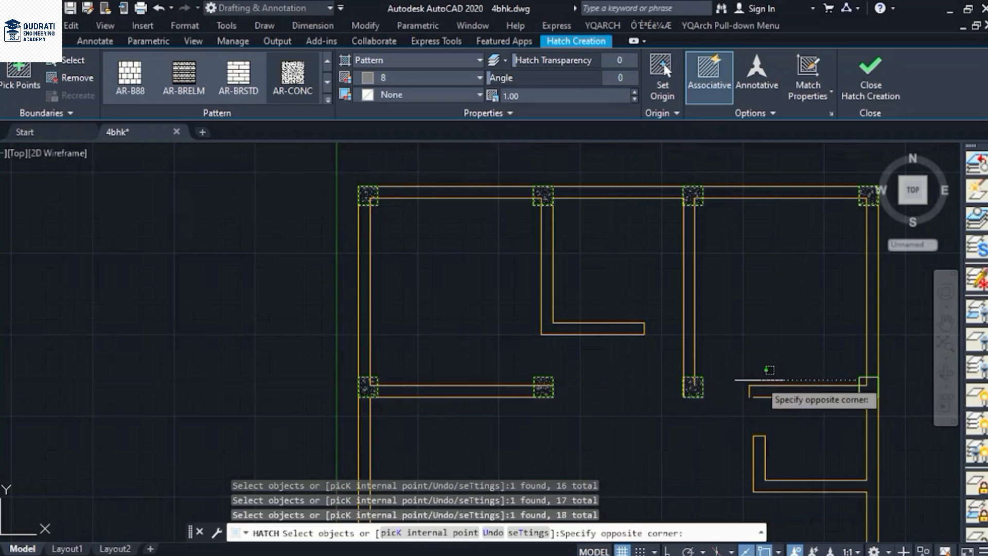
click(859, 372)
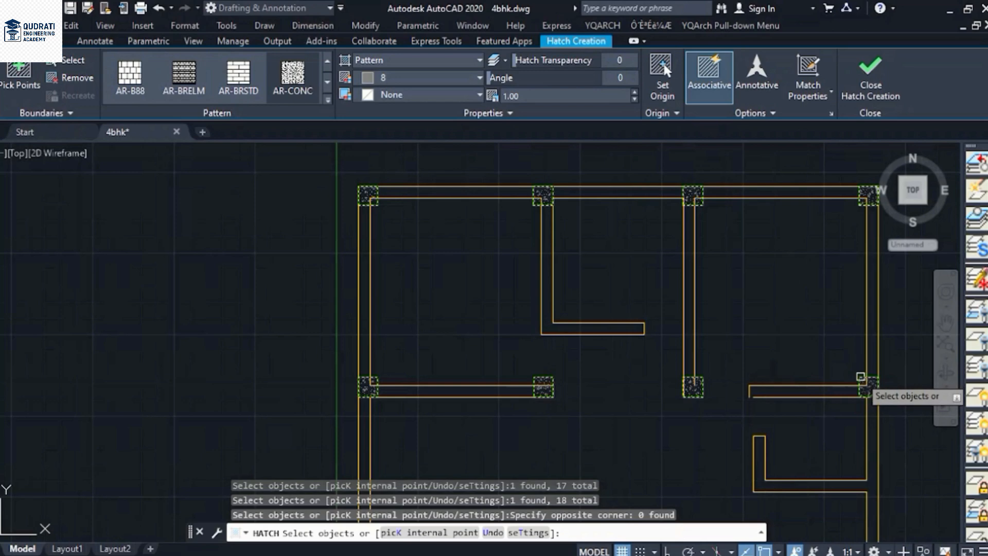
click(866, 386)
middle_drag(781, 400, 762, 226)
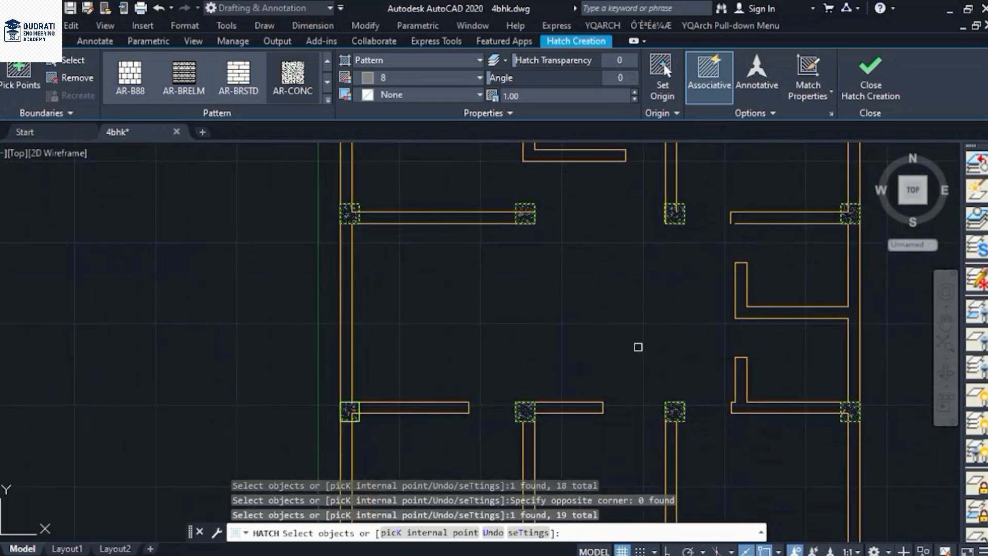
mouse_move(580, 407)
middle_down()
mouse_move(632, 251)
mouse_move(580, 364)
mouse_move(593, 268)
mouse_move(604, 311)
mouse_move(524, 426)
middle_up()
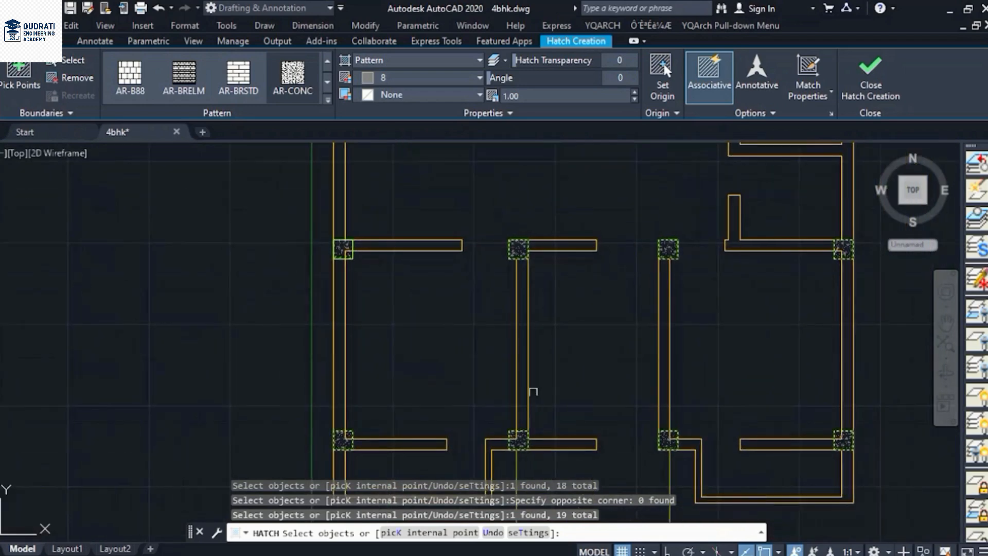
middle_drag(553, 303, 531, 429)
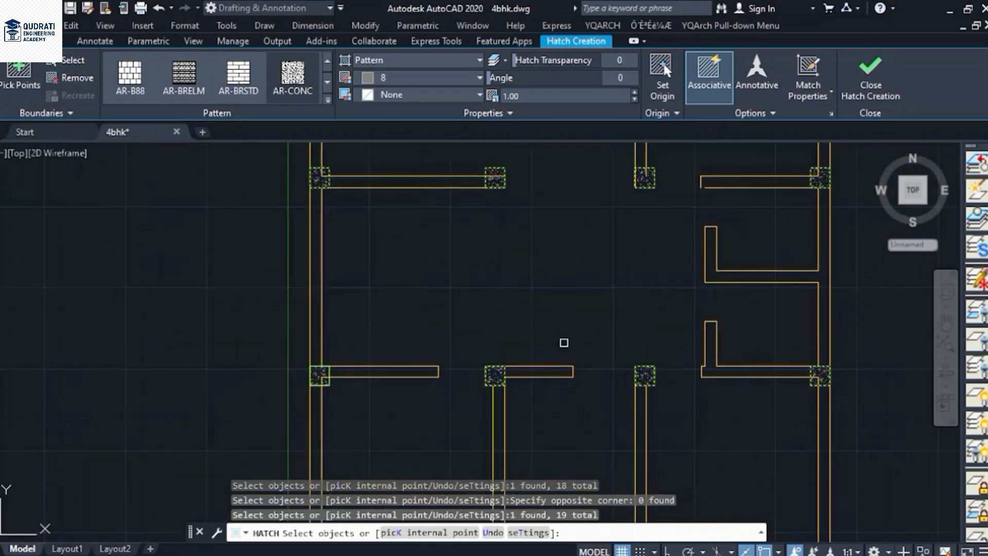
key(Return)
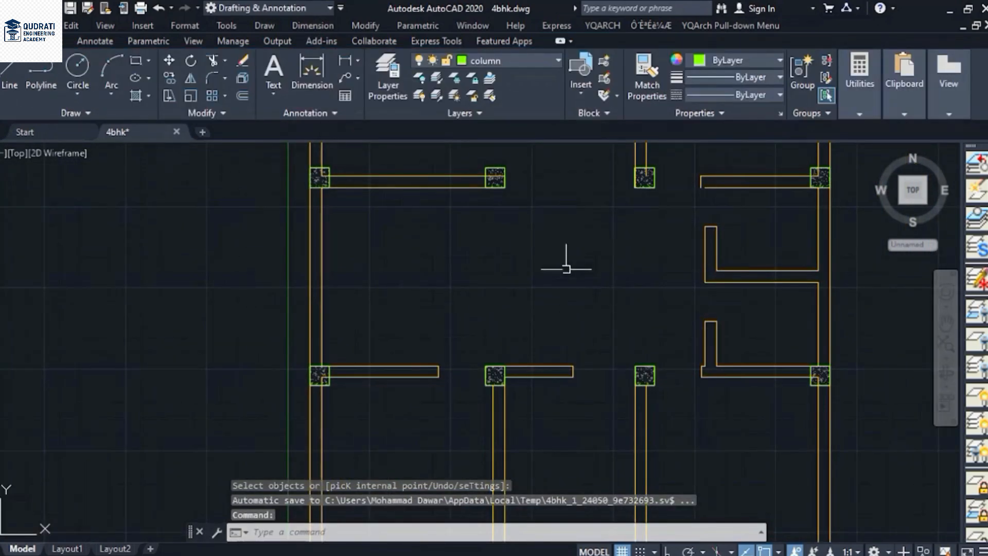
Create a multiline text box inside the rear-left room and set its text height to 6"
middle_drag(567, 267, 556, 372)
scroll(556, 372, down, 3)
click(272, 70)
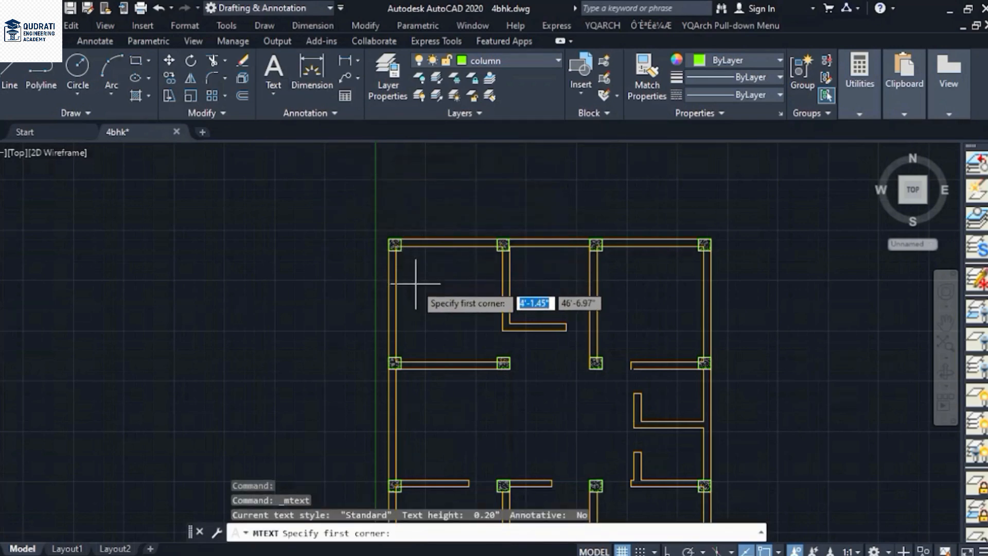
scroll(405, 277, up, 4)
click(399, 269)
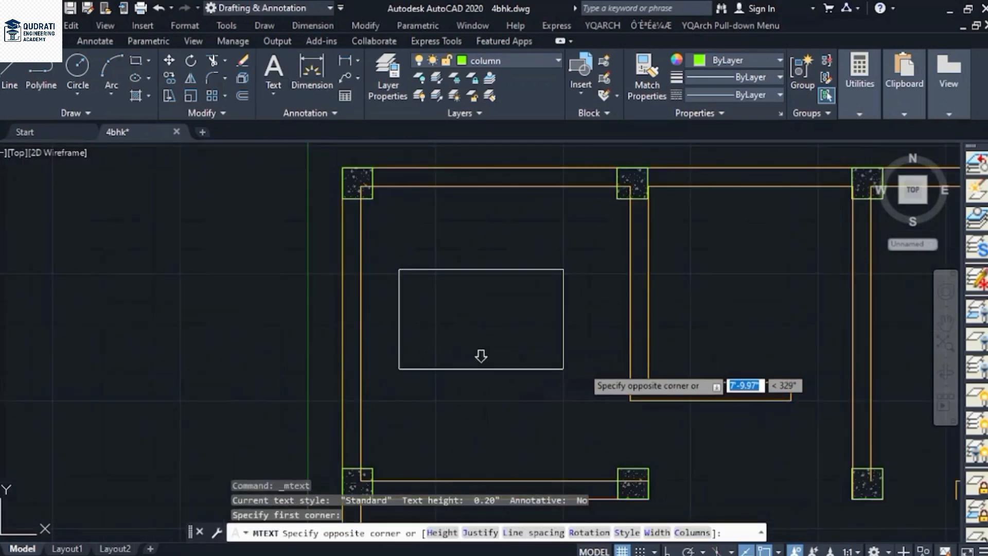
click(603, 365)
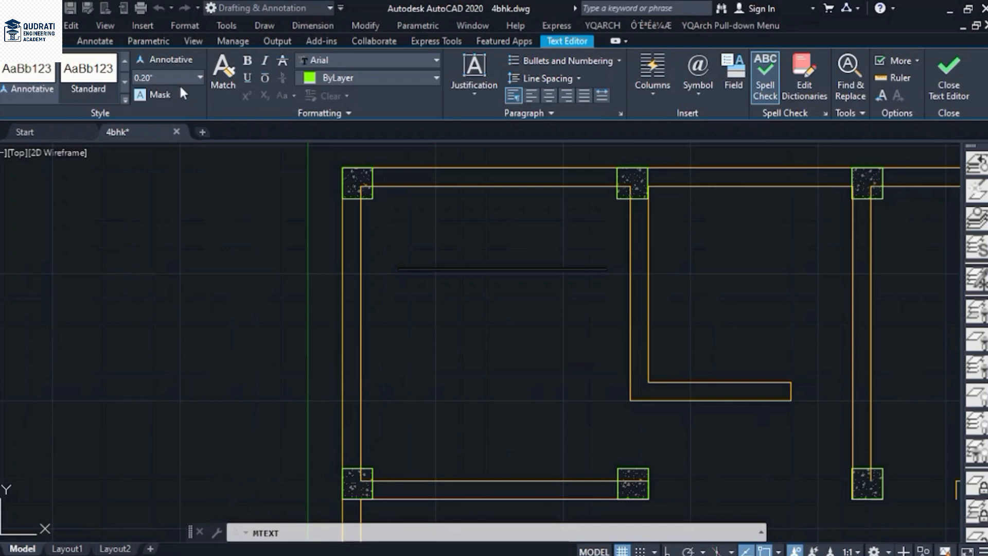
click(190, 76)
text(6)
key(Return)
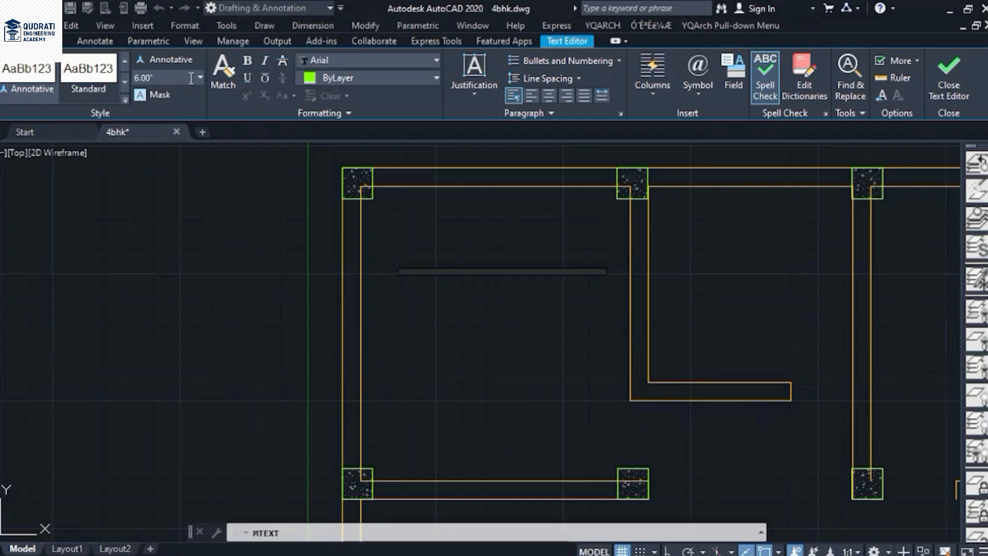
Enter the room label "Bed Room" with "11' X 12'" on the second line and save the text
text(B)
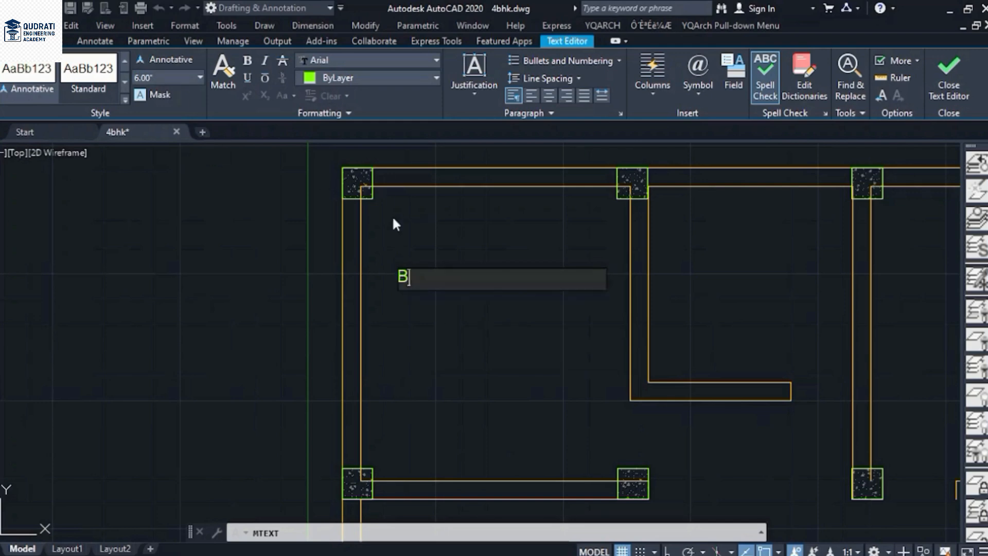
text(ed Room)
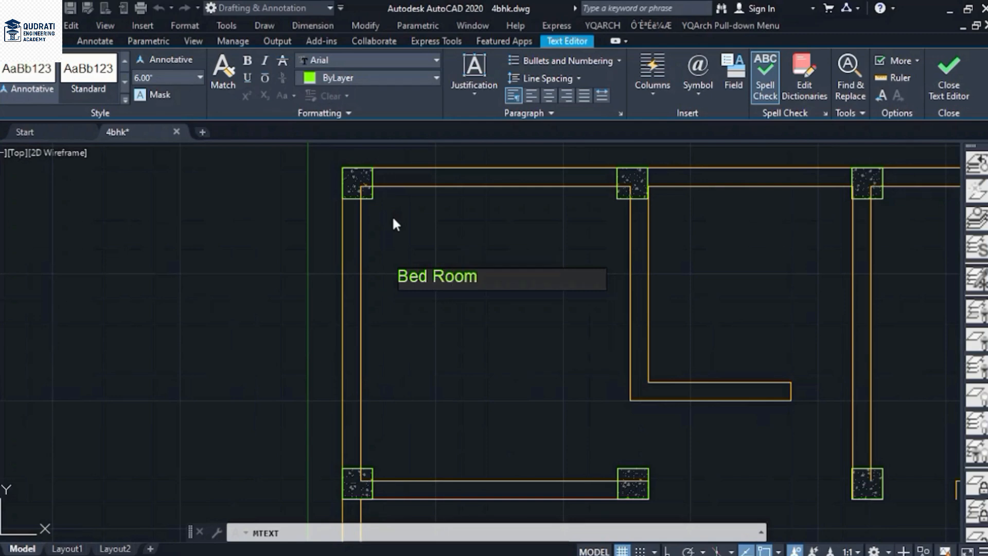
key(Return)
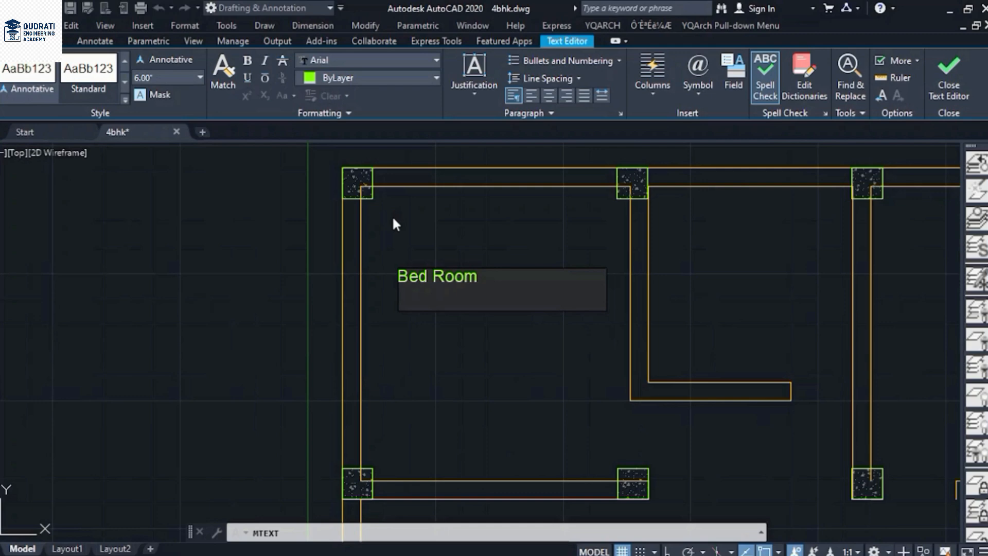
text(11' X 12')
key(Return)
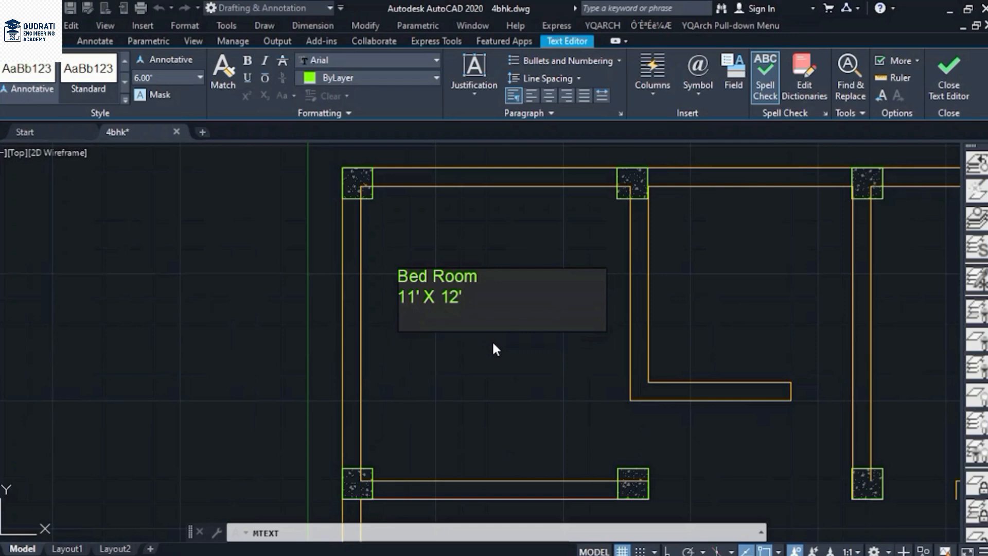
key(BackSpace)
key(Escape)
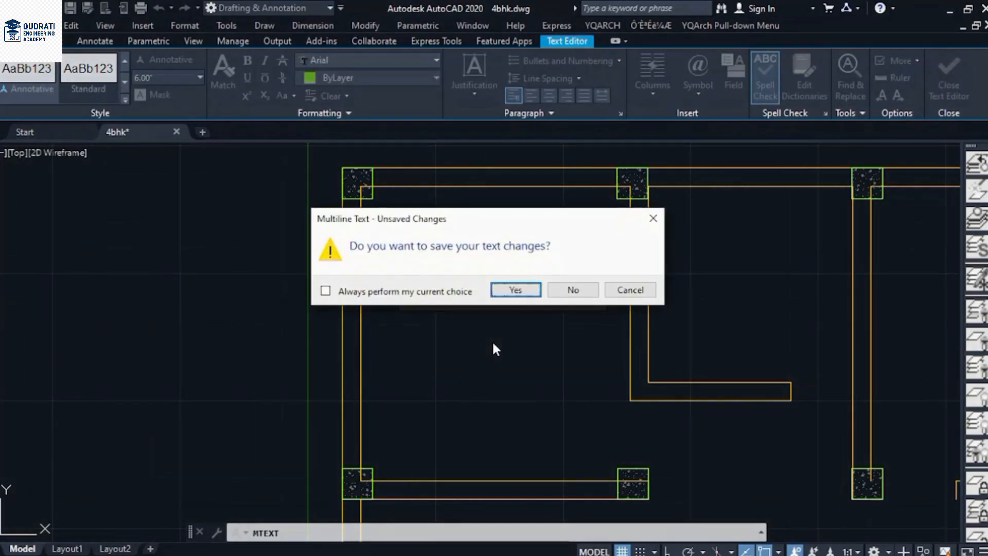
click(515, 292)
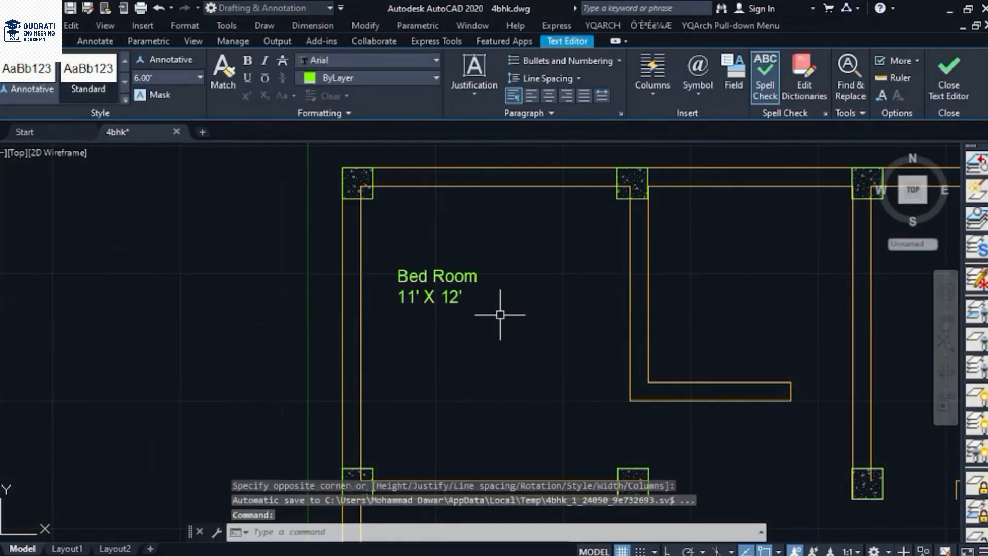
Move the "Bed Room" label closer to the centre of the rear-left room
middle_drag(470, 311, 474, 319)
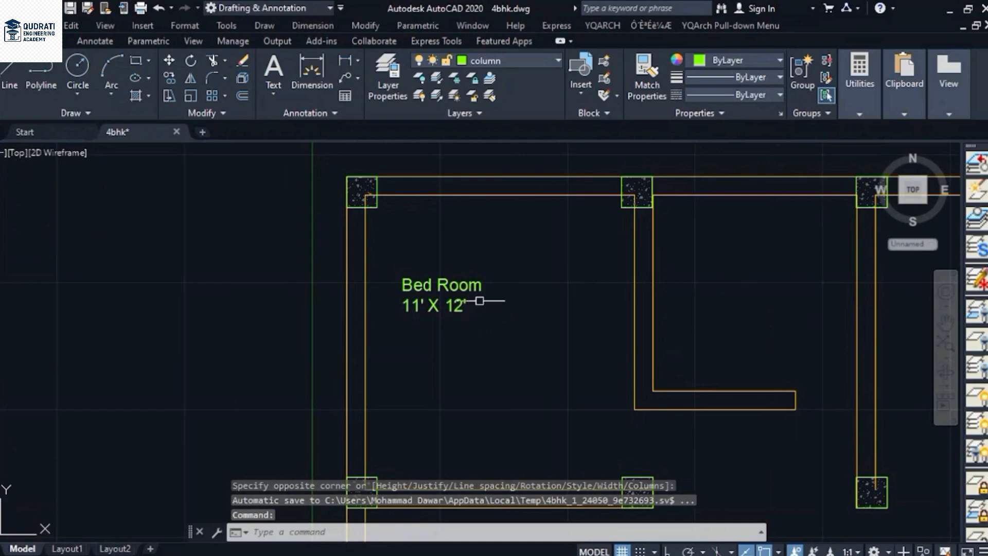
click(498, 273)
click(482, 276)
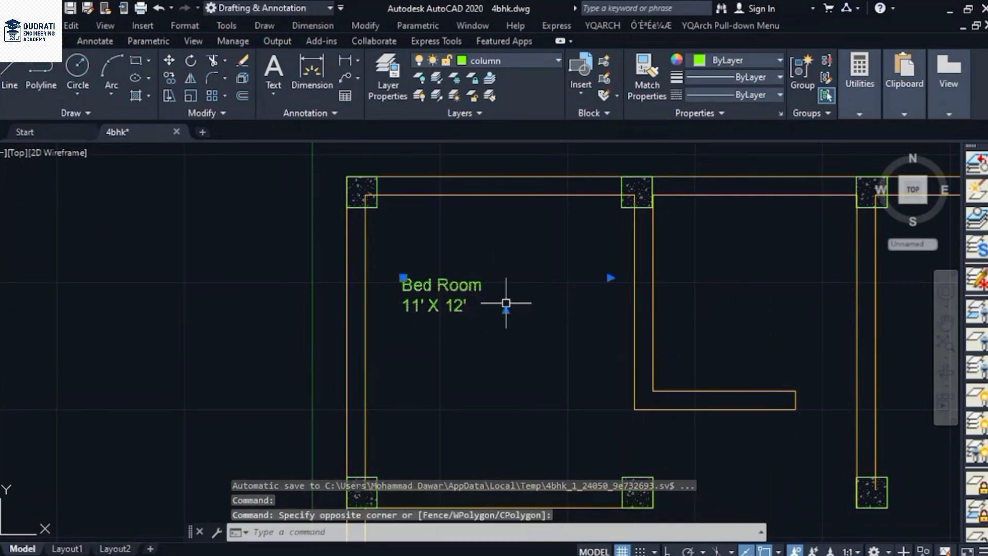
drag(451, 294, 498, 355)
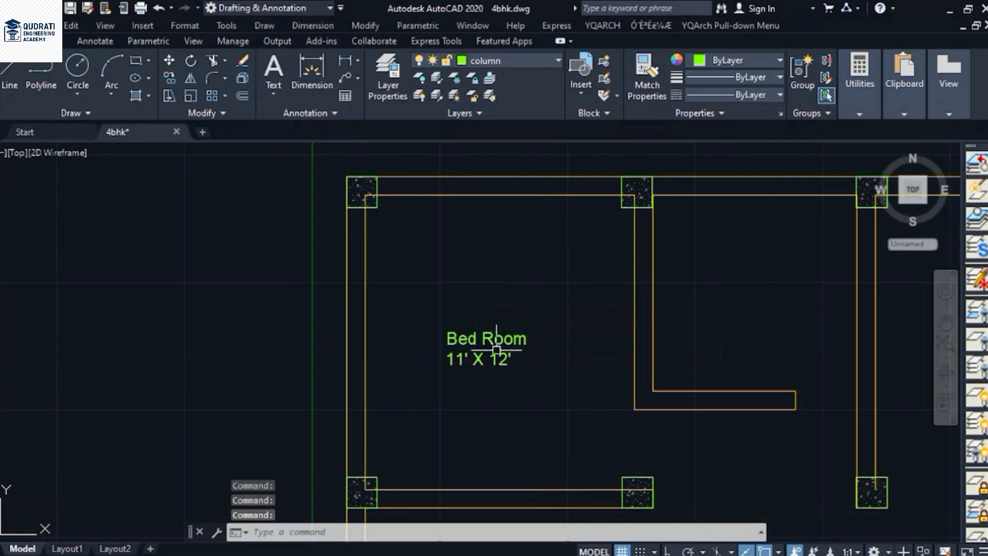
Create a new layer named "Text"
click(402, 85)
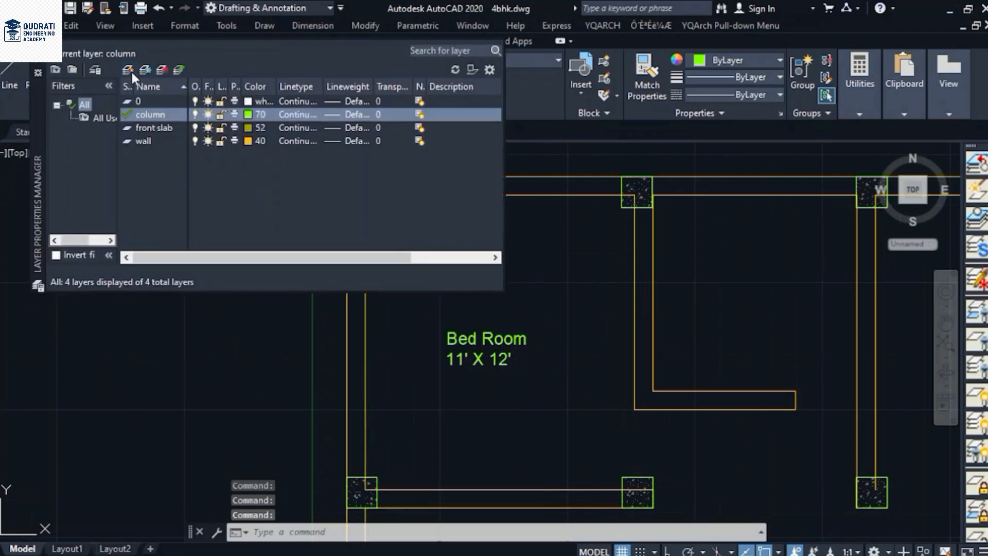
click(129, 70)
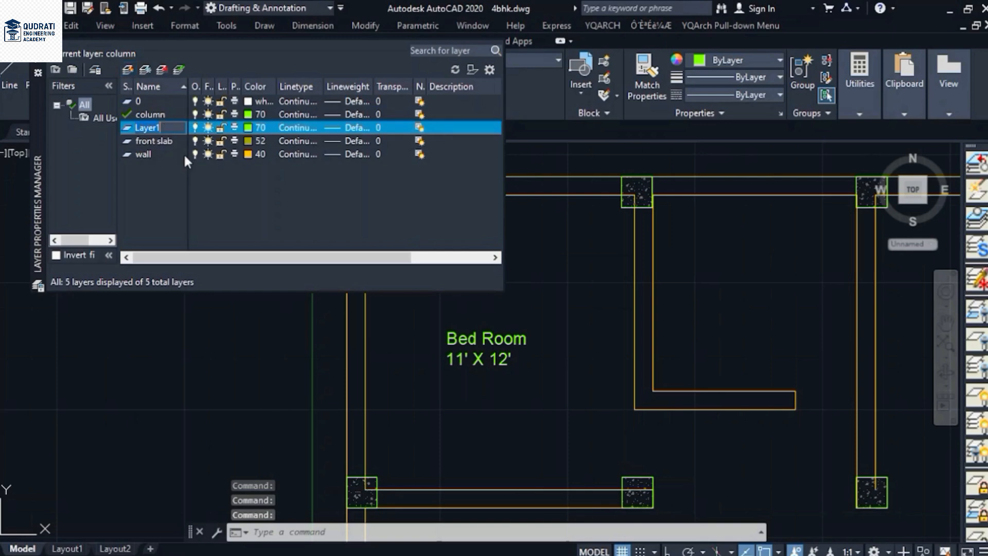
text(Textr)
key(BackSpace)
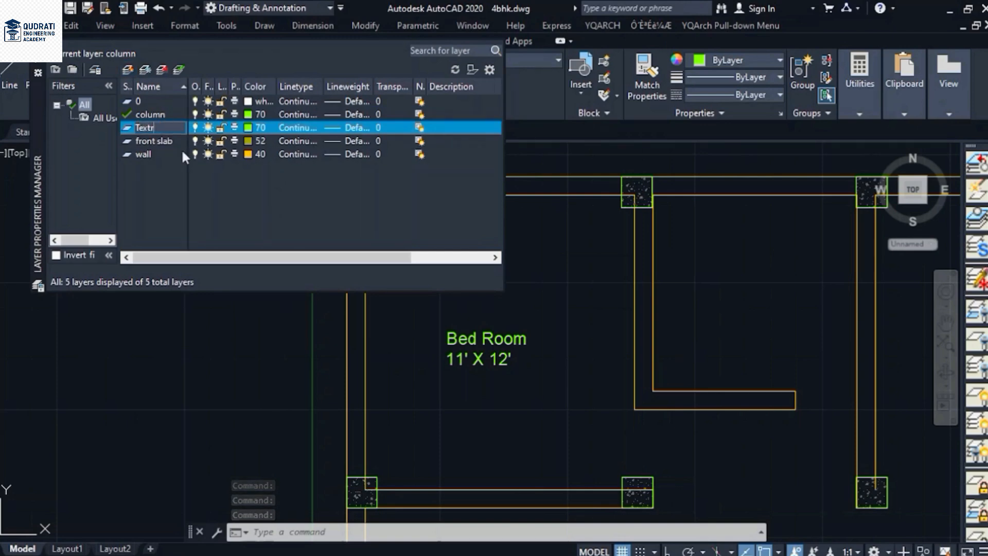
Set the Text layer's colour to white and make it the current layer
click(250, 129)
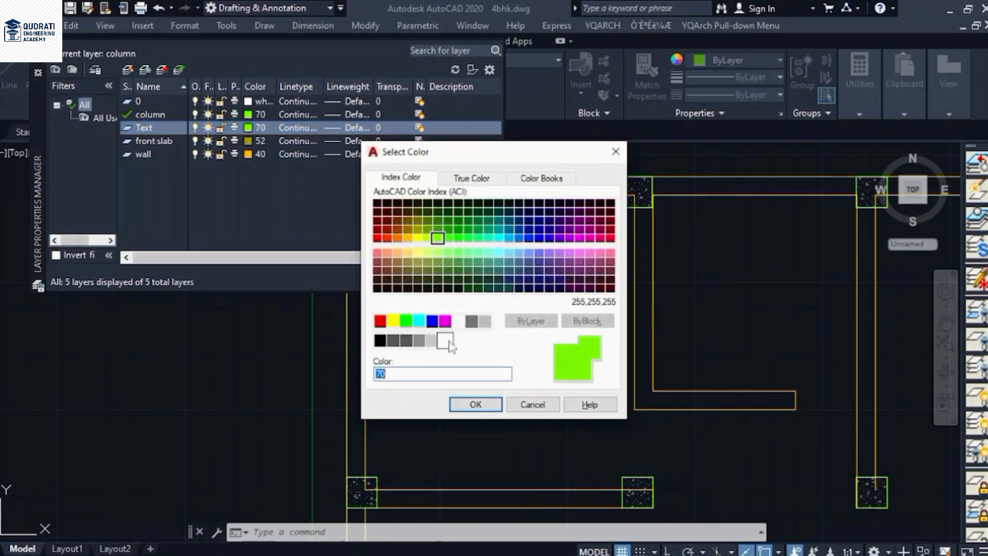
click(458, 322)
click(475, 405)
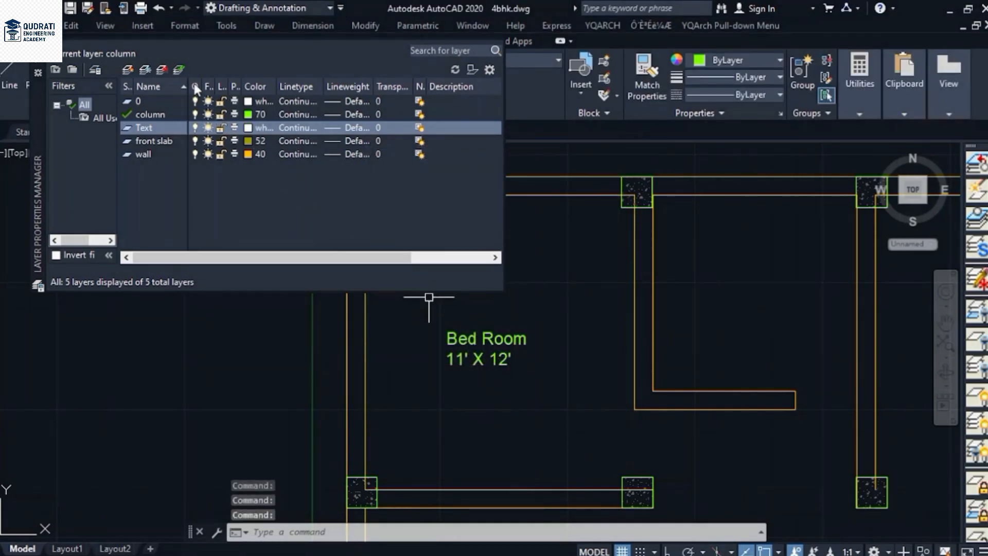
click(179, 69)
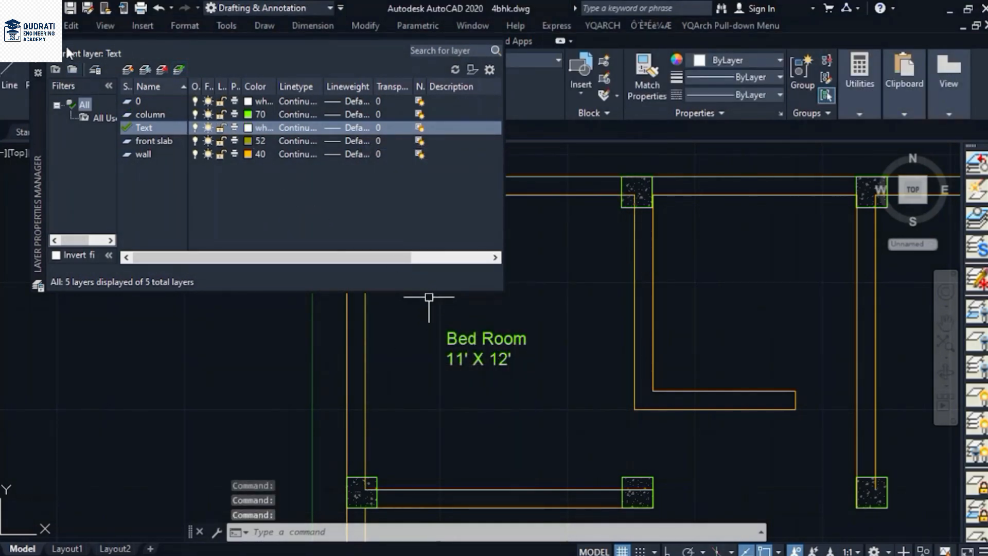
click(38, 49)
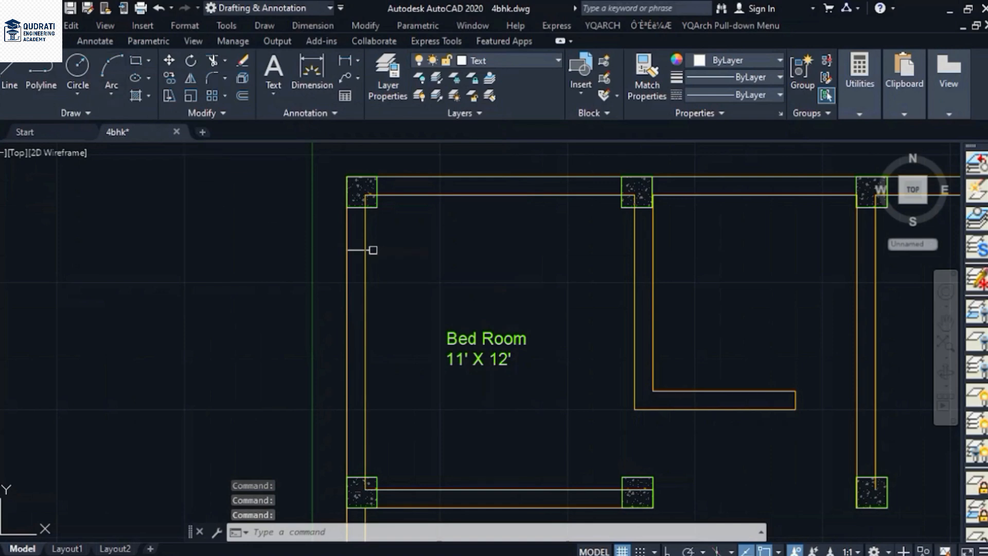
Reassign the "Bed Room" label in the rear-left room to the Text layer
click(453, 334)
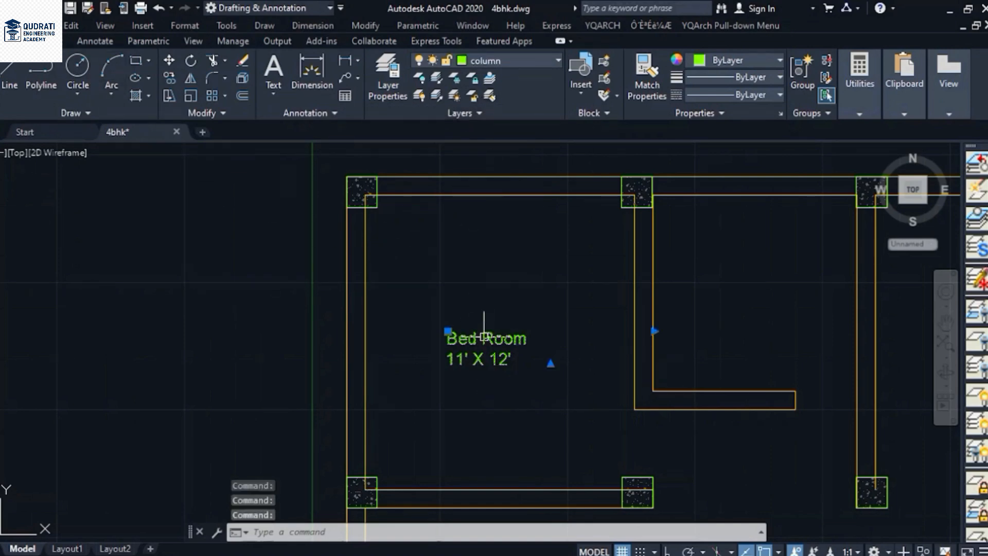
click(480, 60)
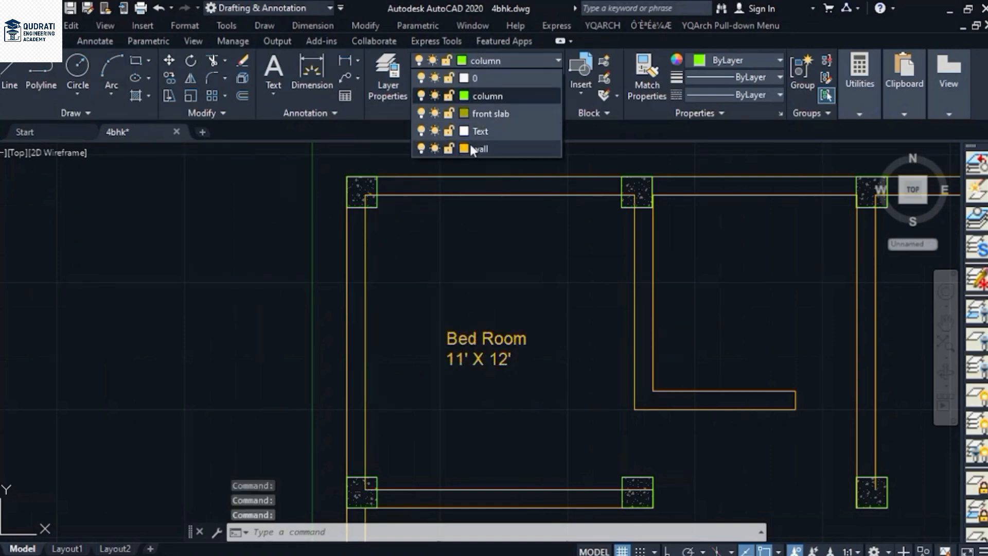
click(473, 132)
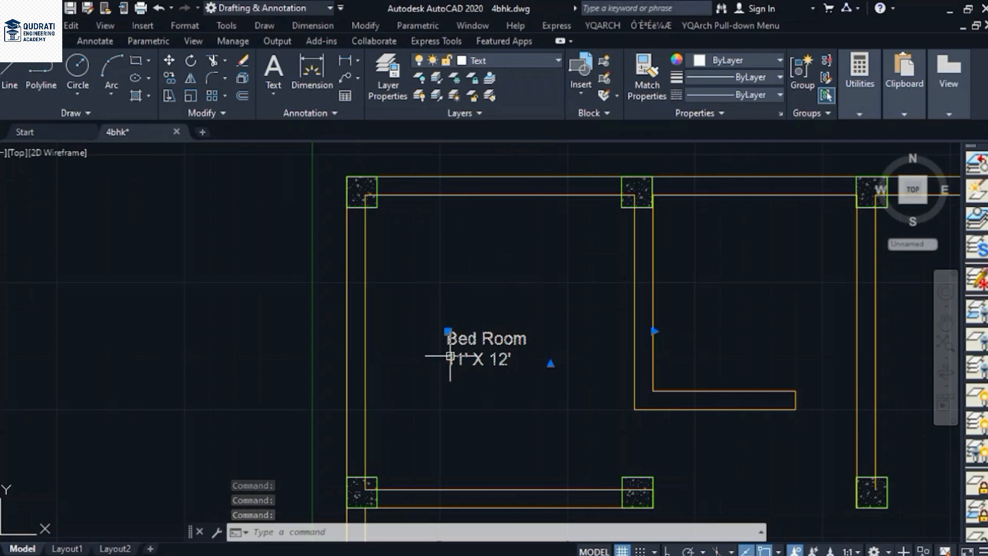
key(Escape)
Copy the "Bed Room" label into the rear middle room, the rear-right room and the small room in front of it
text(co)
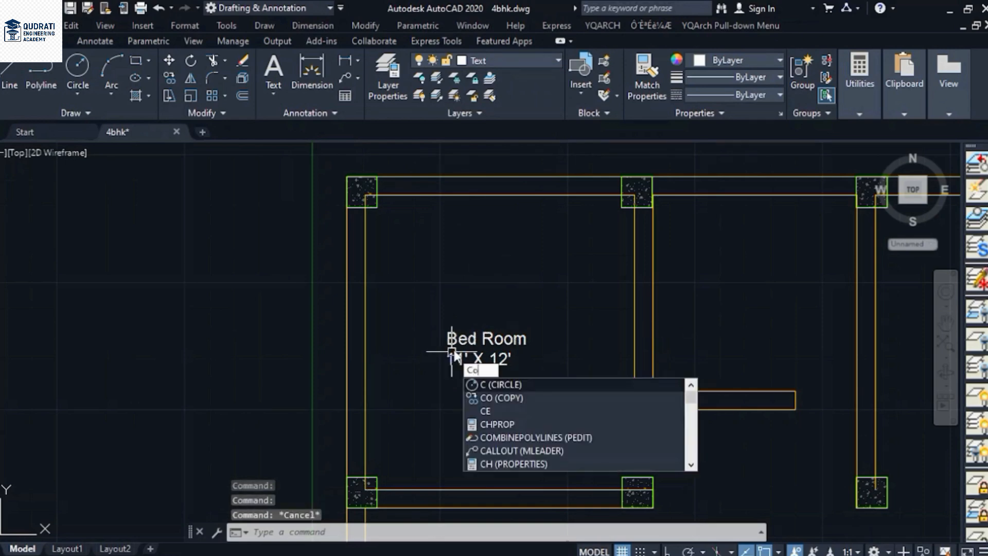
key(Return)
click(486, 336)
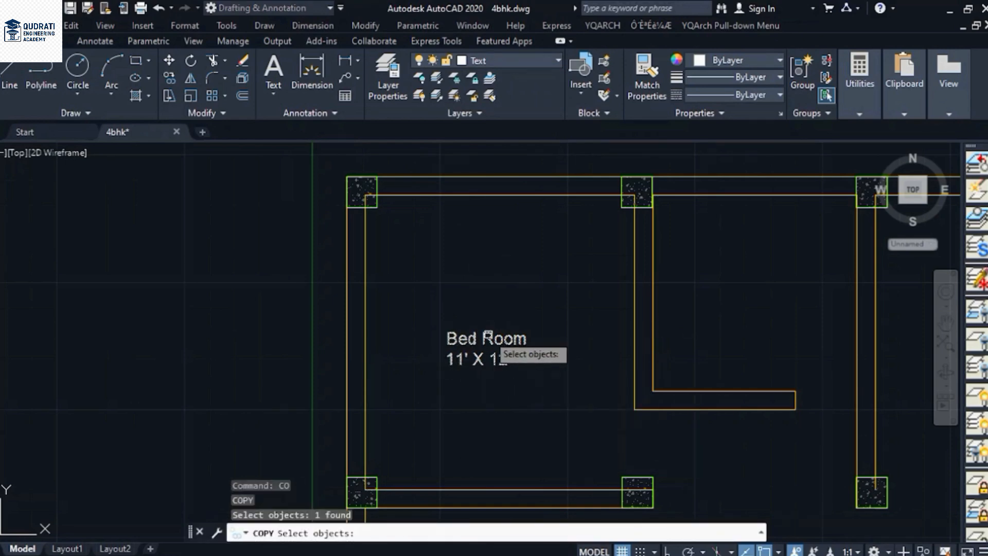
key(Return)
click(489, 337)
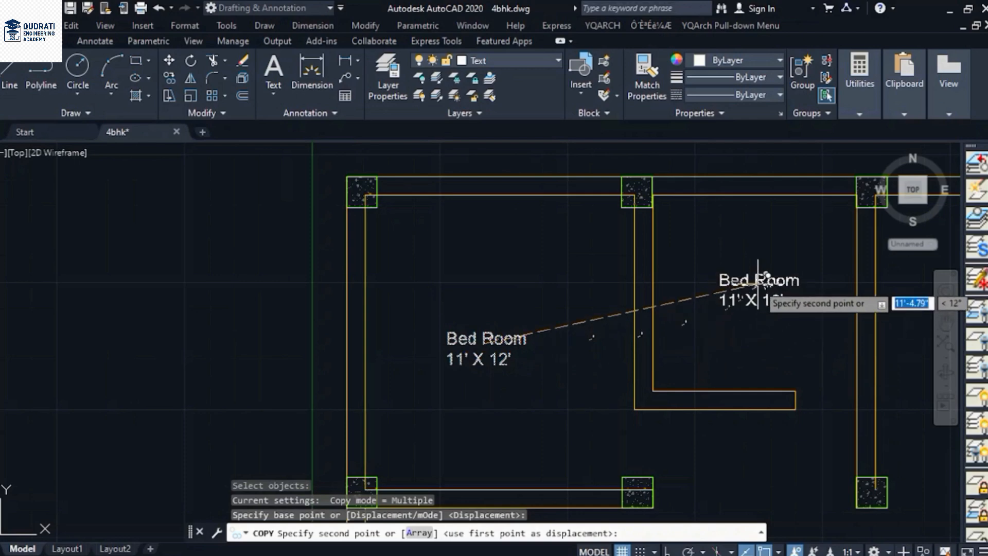
click(762, 278)
middle_drag(735, 358, 325, 357)
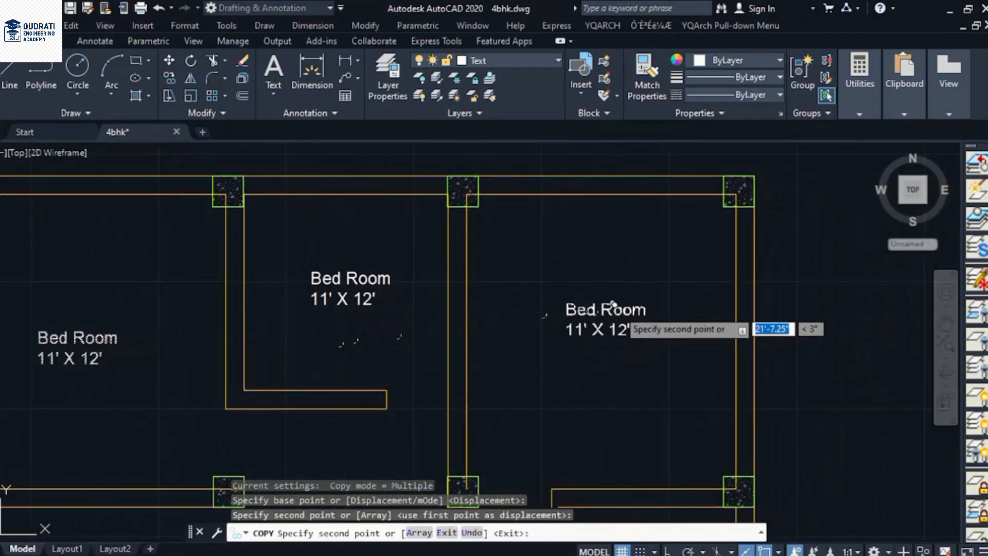
click(620, 309)
middle_drag(640, 397, 593, 204)
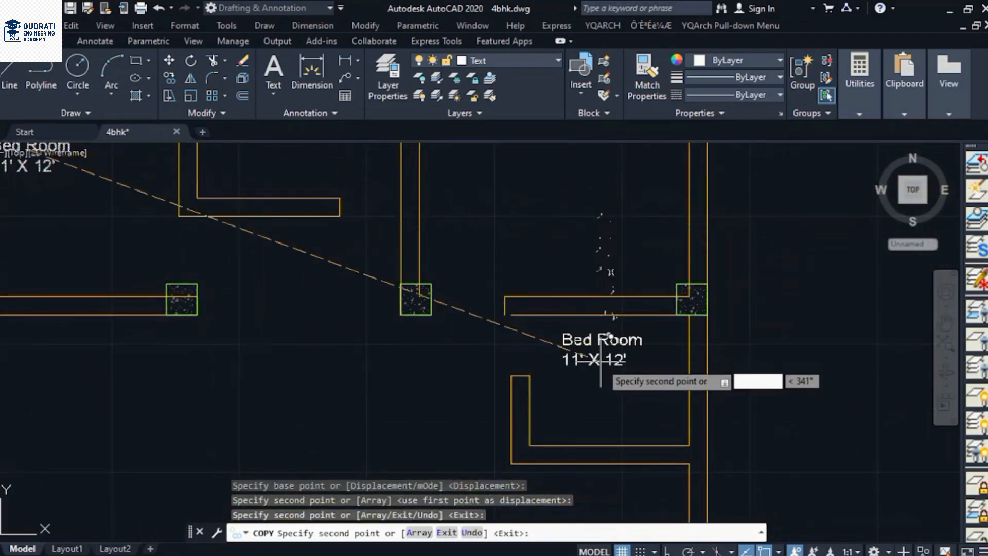
click(593, 355)
Place further label copies in the front-right, front-middle and front-left rooms, redoing the front-left placement nearer the room's centre
scroll(606, 378, down, 6)
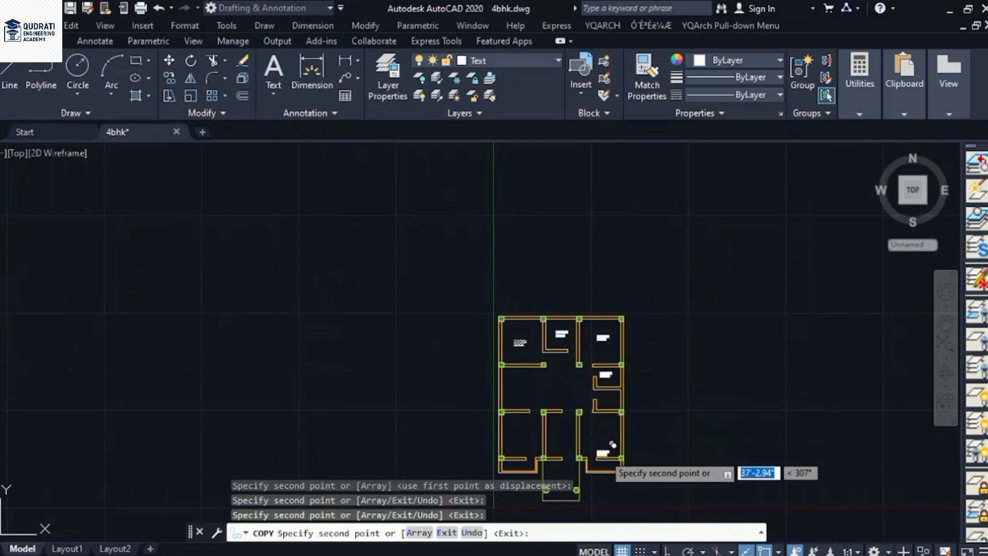
scroll(596, 446, up, 3)
click(596, 405)
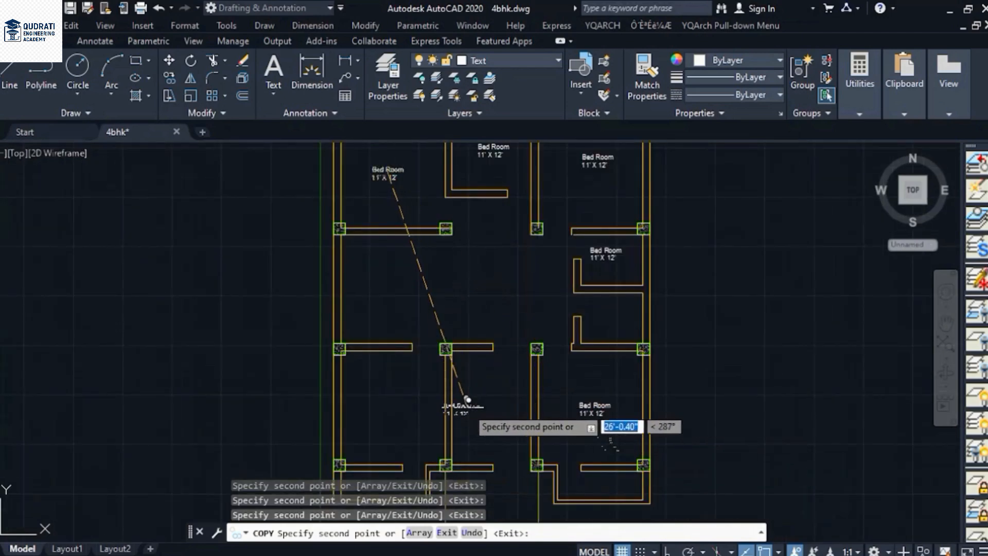
click(496, 394)
click(372, 402)
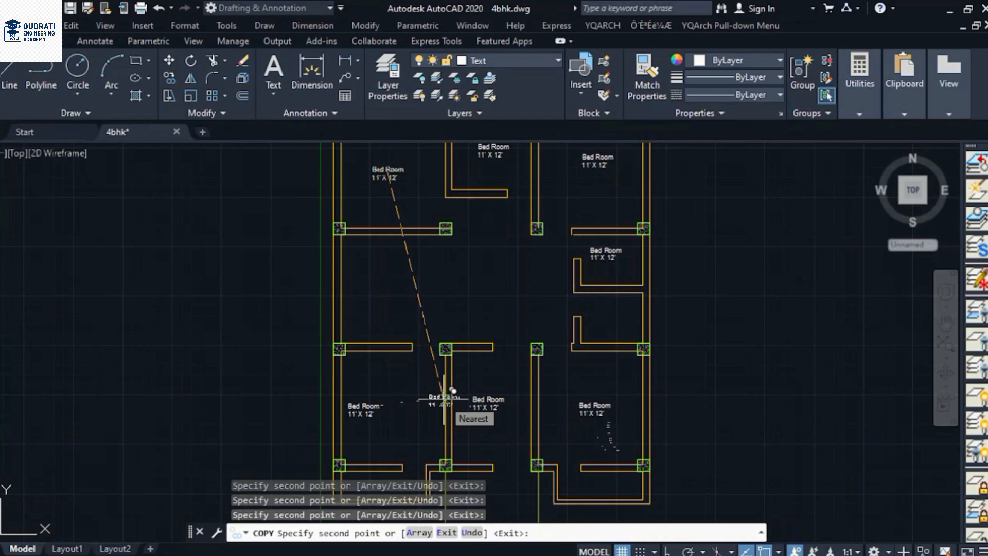
key(ctrl+z)
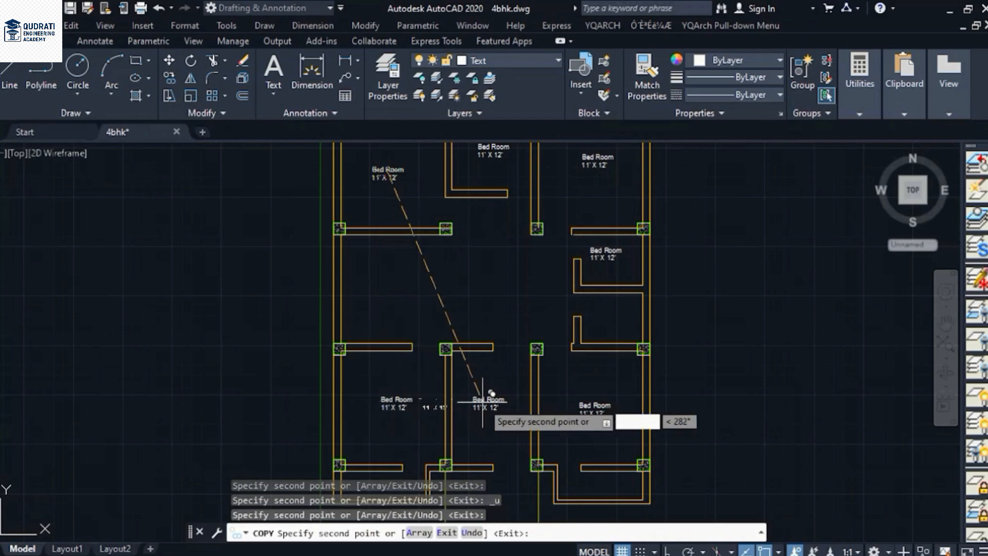
Place label copies in the two front projections and the front slab area, and finish copying
middle_drag(482, 401, 483, 208)
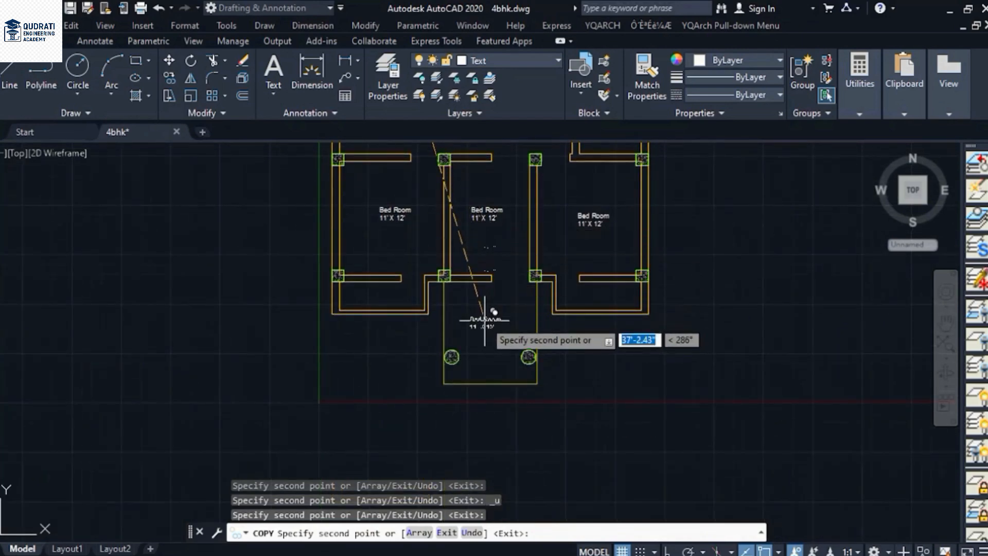
scroll(374, 297, up, 4)
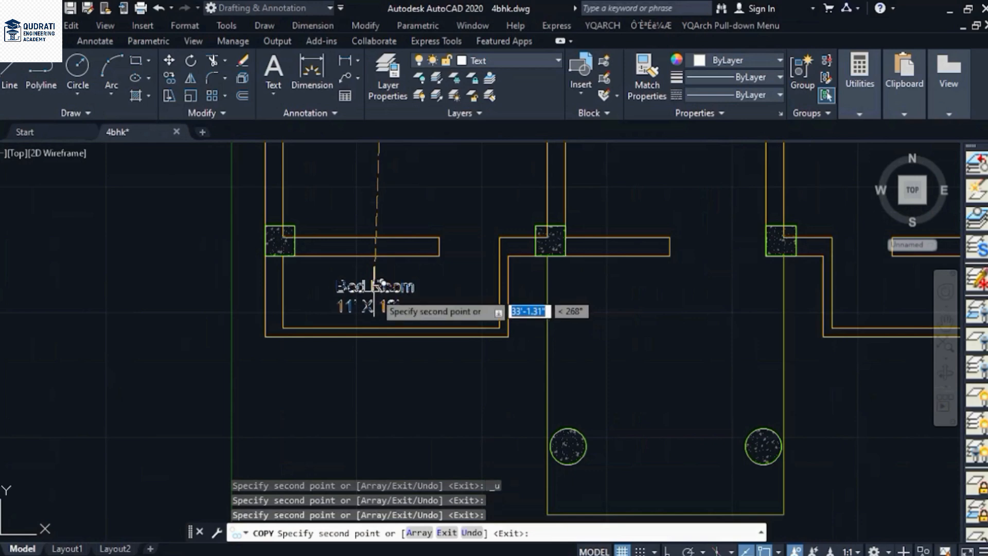
click(373, 297)
middle_drag(536, 304, 349, 282)
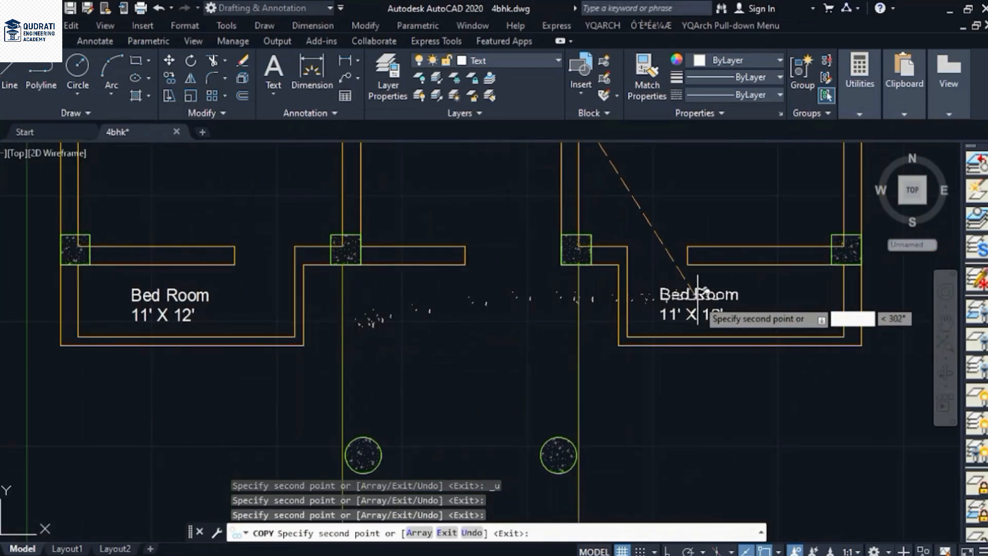
click(712, 296)
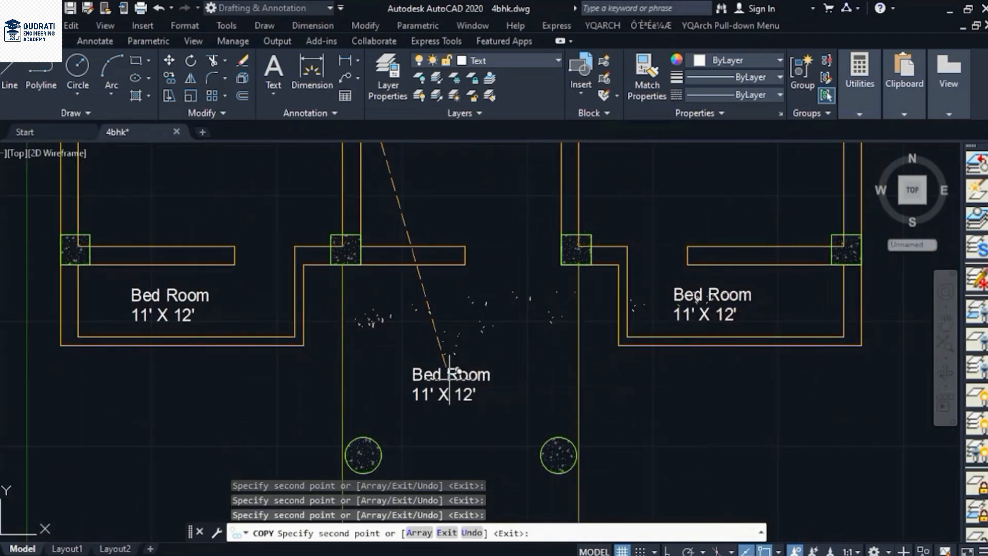
click(450, 371)
key(Escape)
Change the rear middle room's label to "Kitchen" with "8'-4" X 8'" on the second line
scroll(551, 323, down, 4)
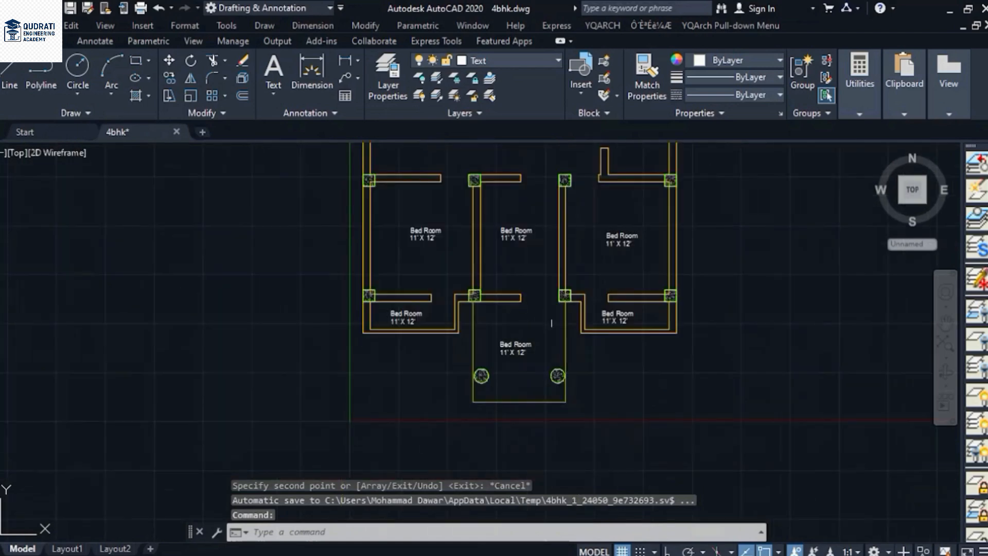
middle_drag(542, 288, 553, 456)
middle_drag(457, 218, 458, 344)
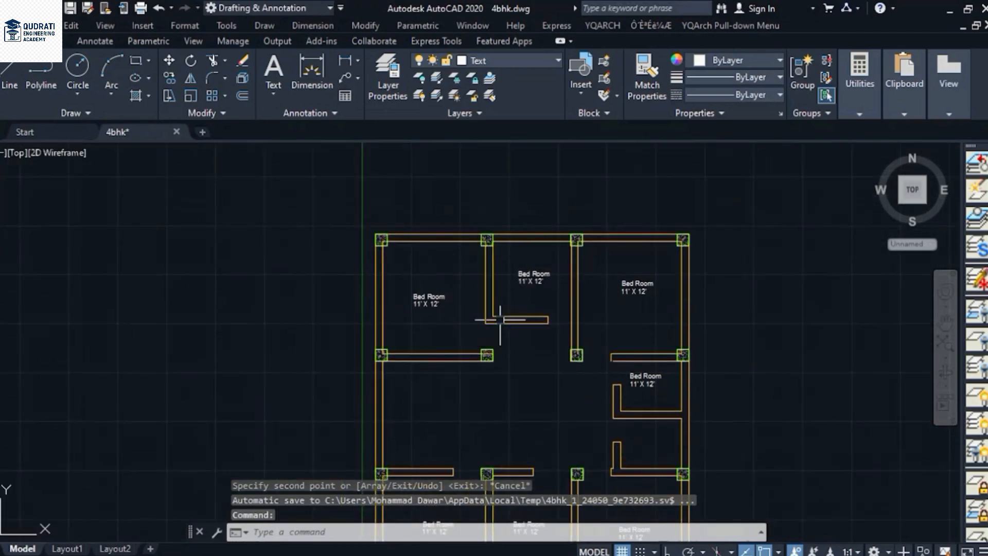
scroll(530, 276, up, 6)
click(516, 246)
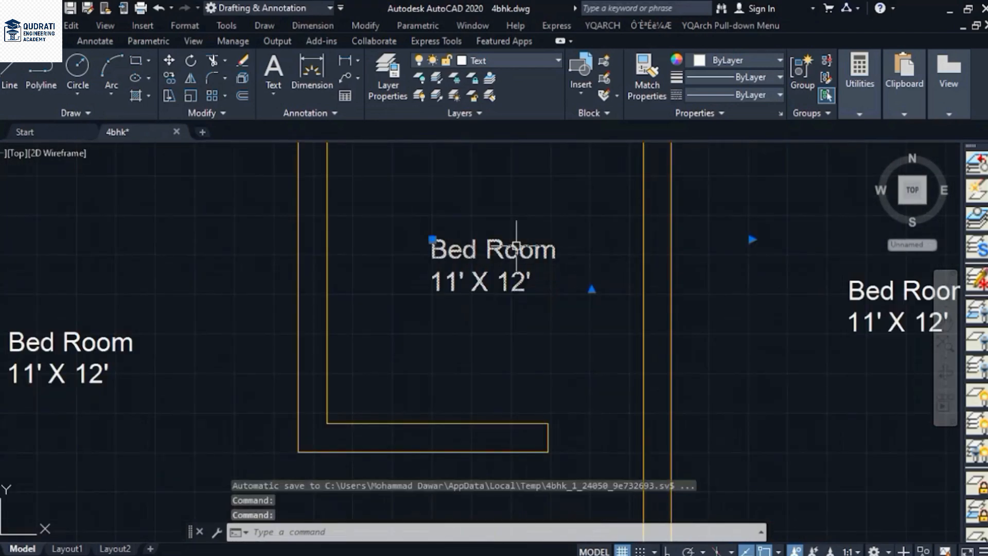
double_click(516, 245)
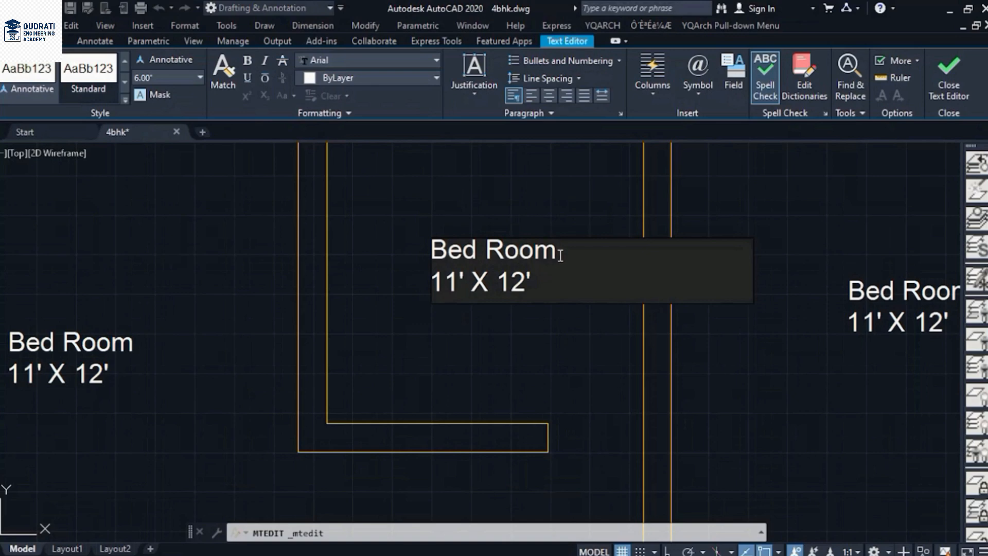
key(BackSpace)
key(BackSpace)
key(BackSpace)
key(BackSpace)
key(BackSpace)
key(BackSpace)
key(BackSpace)
key(BackSpace)
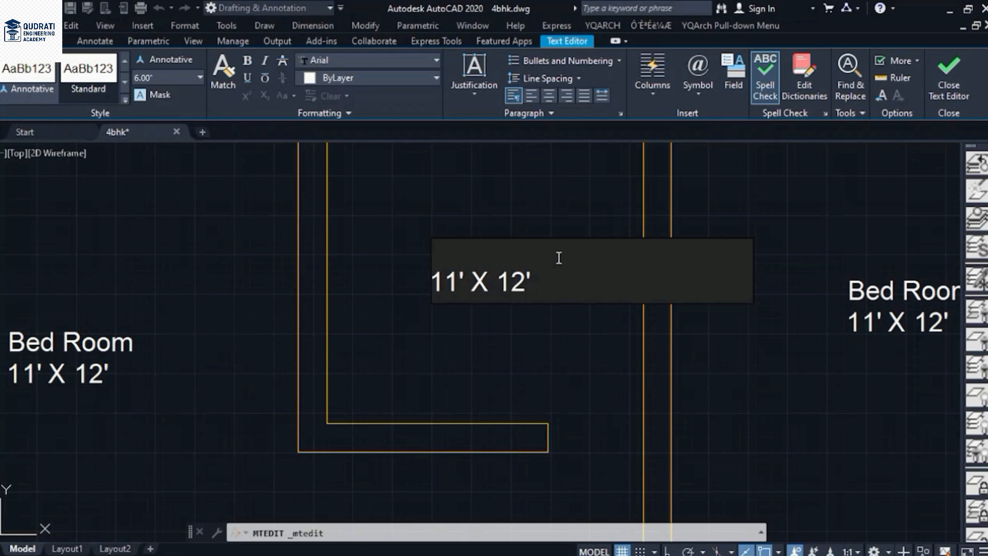
text(Kitchen)
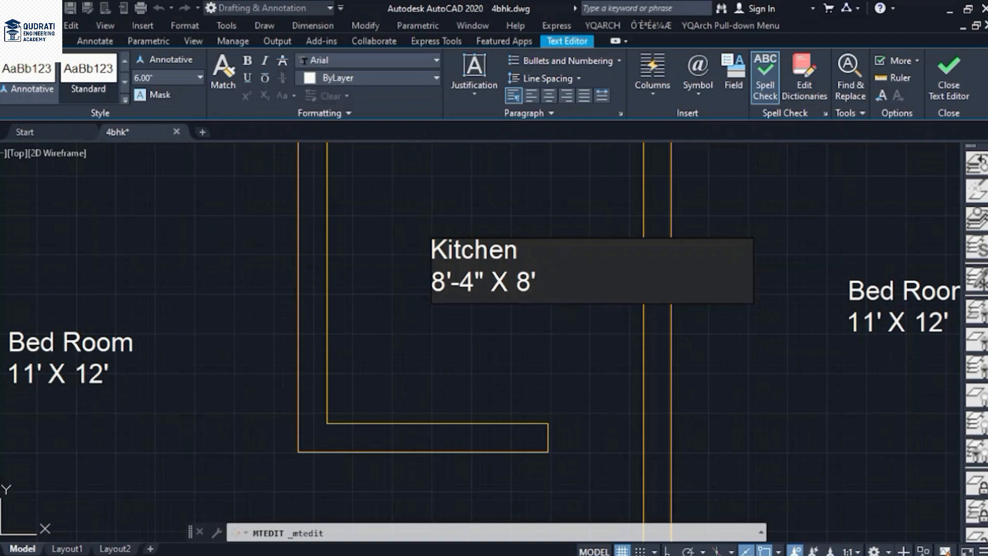
click(547, 311)
Change the label of the small room in front of the rear-right bedroom to "Toilet" with "6'-6" X 5'-4"" on the second line
scroll(617, 324, down, 5)
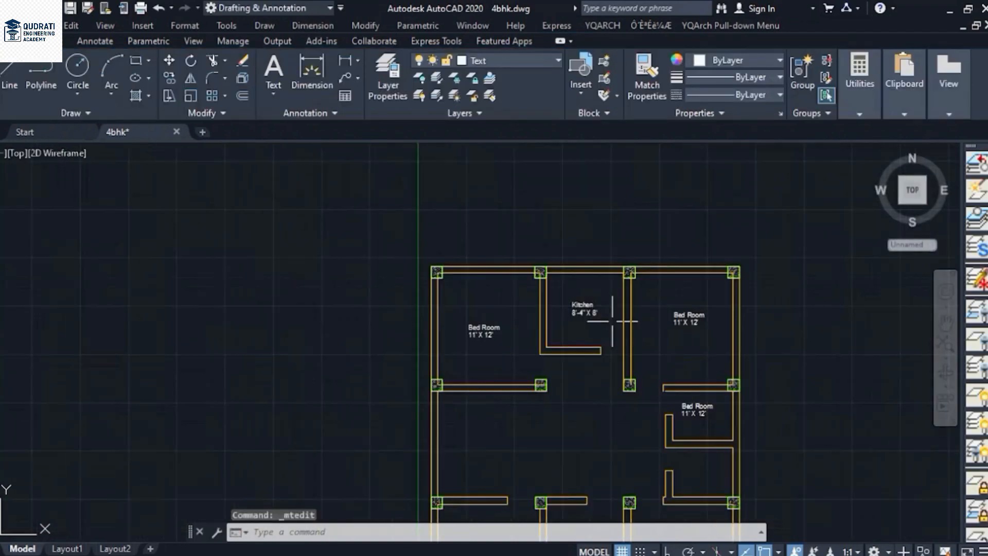
middle_drag(590, 333, 519, 247)
scroll(677, 346, up, 5)
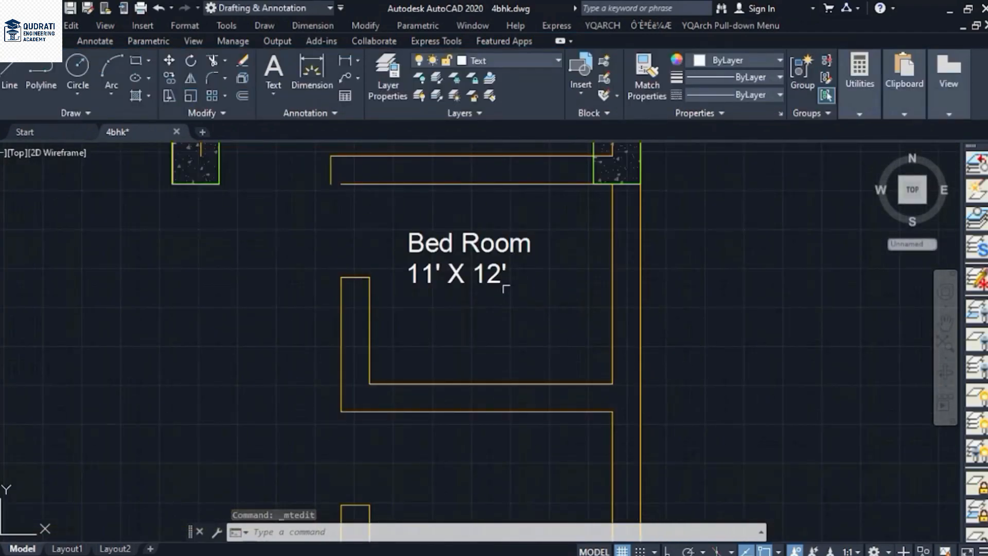
double_click(475, 250)
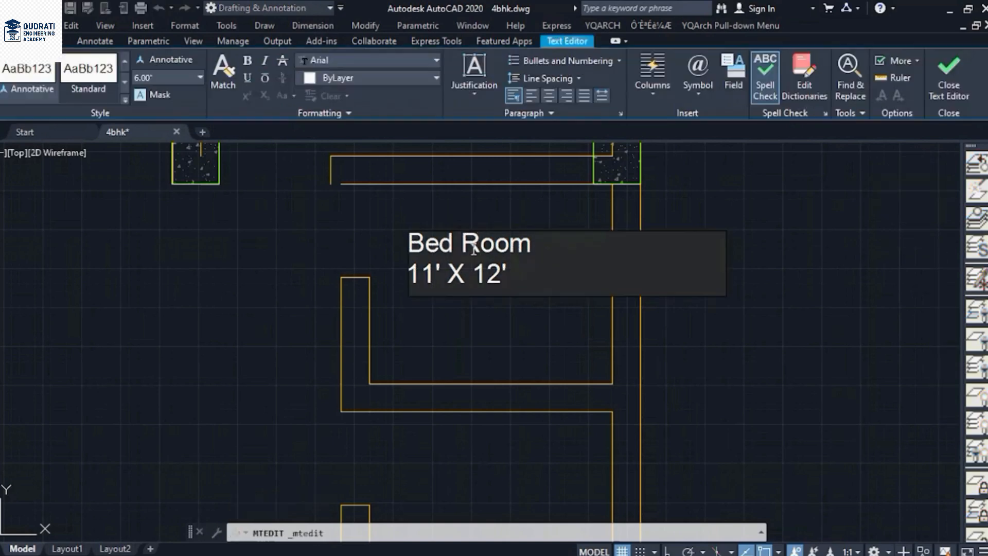
click(541, 241)
key(BackSpace)
key(BackSpace)
key(BackSpace)
key(BackSpace)
key(BackSpace)
key(BackSpace)
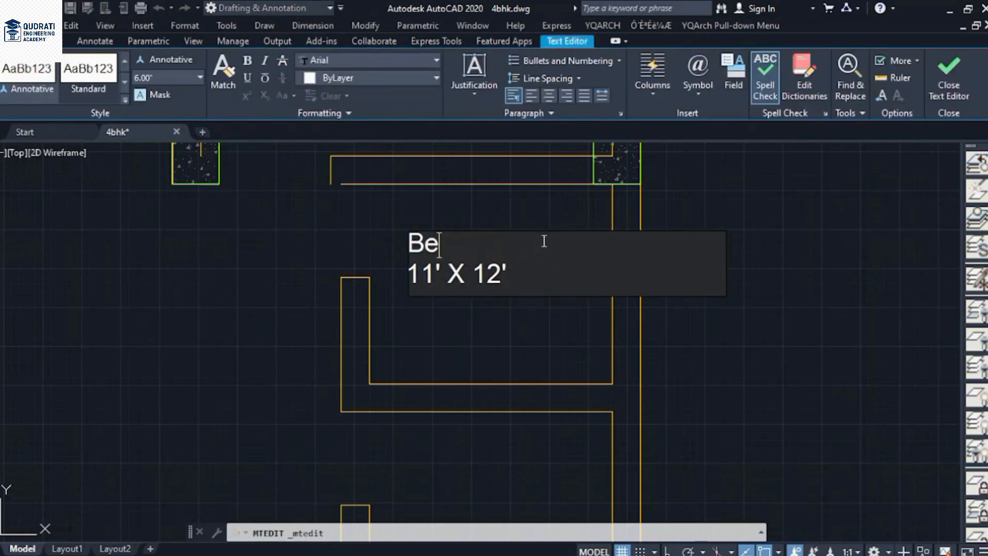
key(BackSpace)
key(BackSpace)
text(T)
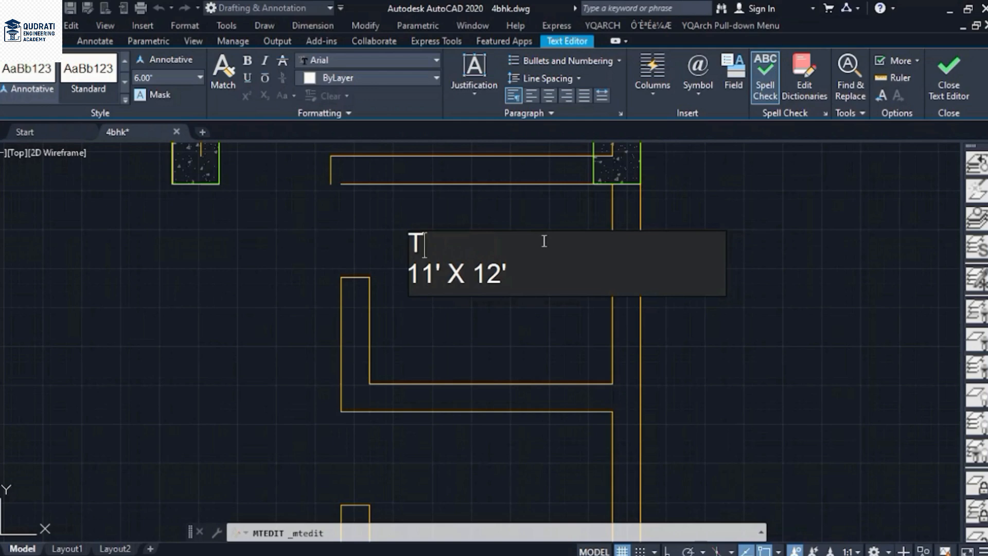
text(oilet)
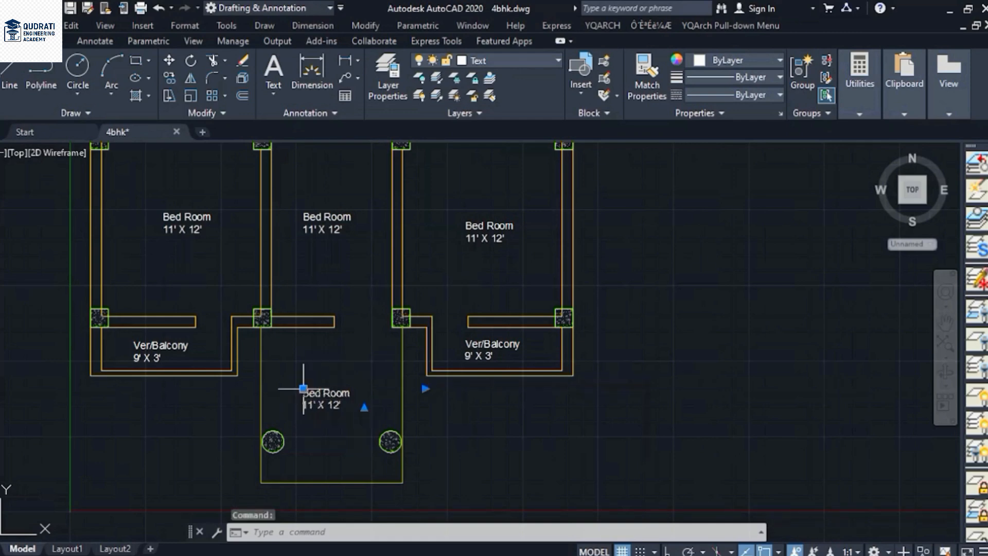
Change the label in the front slab area to "Porch" with "10' X 7'" on the second line
click(303, 389)
key(Escape)
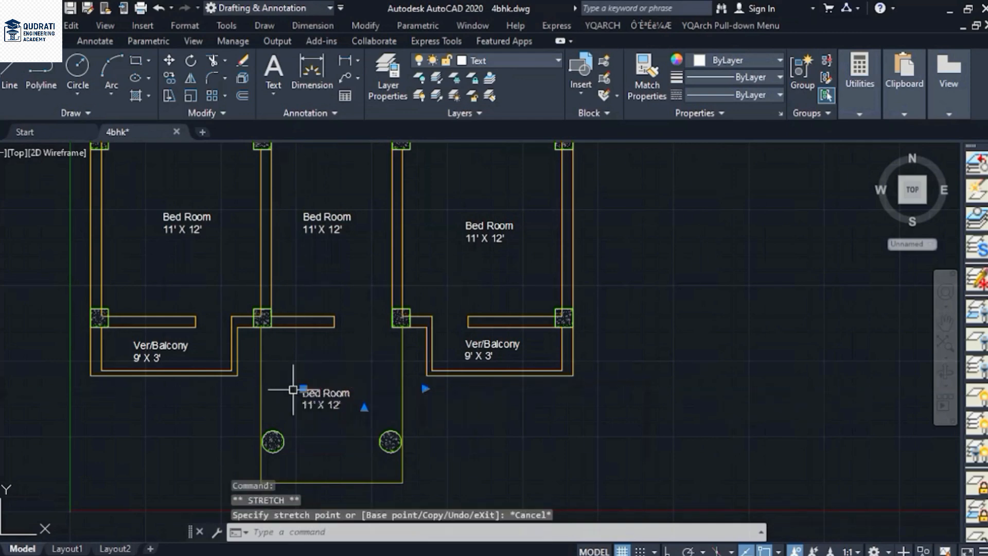
key(Escape)
double_click(351, 396)
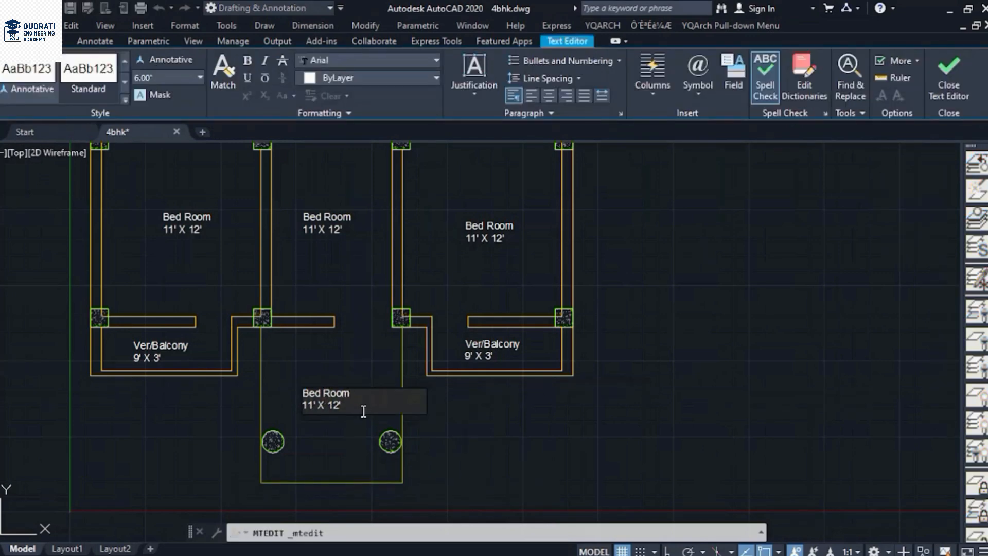
key(BackSpace)
key(BackSpace)
key(BackSpace)
key(BackSpace)
key(BackSpace)
key(BackSpace)
click(341, 406)
click(468, 407)
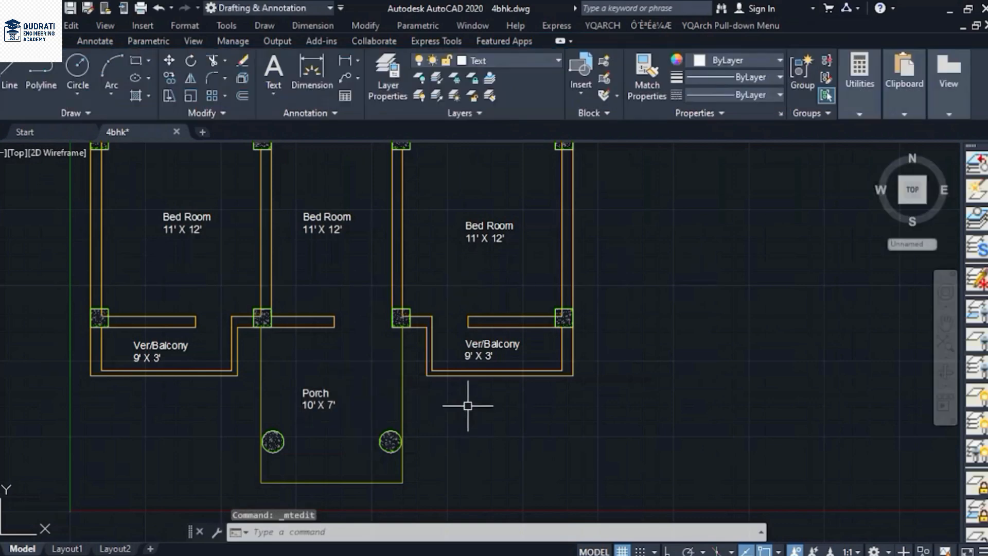
Change the front-middle room's label to "Drawing" with "8'-4" X 12'" on the second line
middle_drag(449, 344, 457, 406)
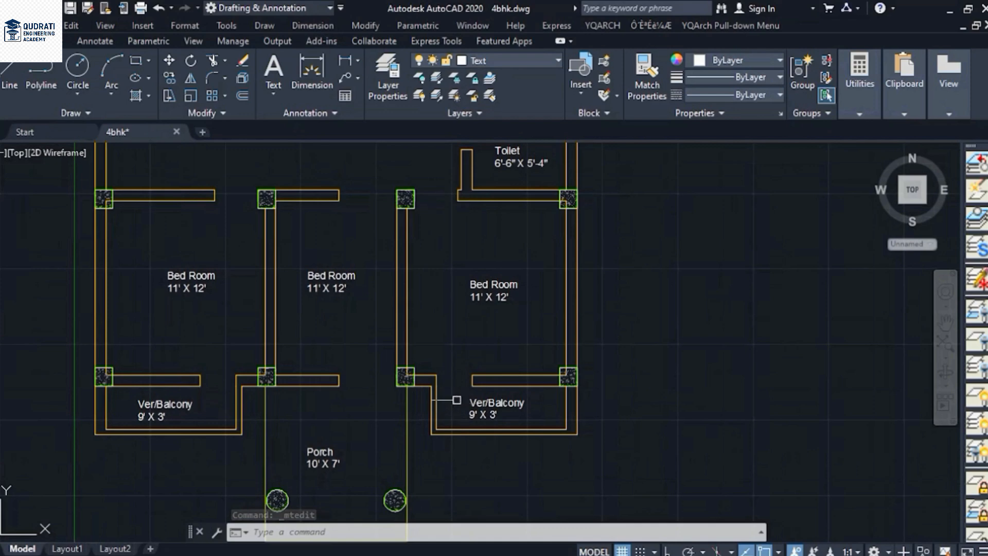
middle_drag(453, 376, 451, 427)
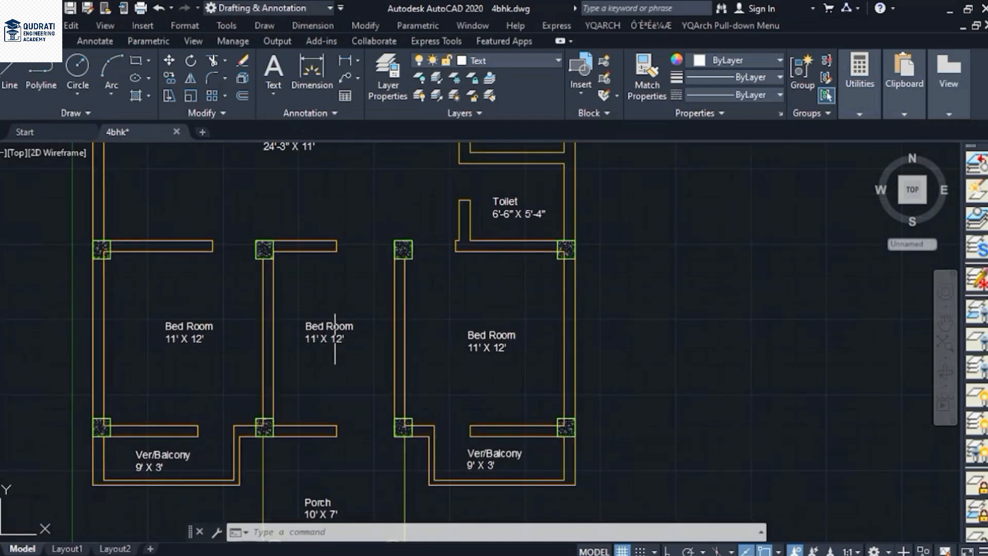
click(323, 328)
double_click(323, 328)
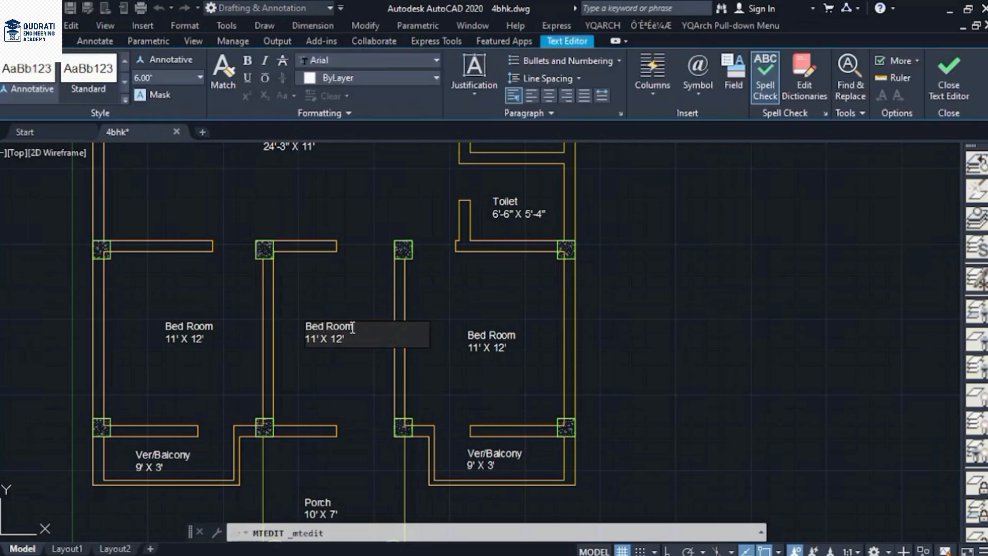
key(BackSpace)
key(BackSpace)
key(BackSpace)
key(BackSpace)
key(BackSpace)
key(BackSpace)
key(BackSpace)
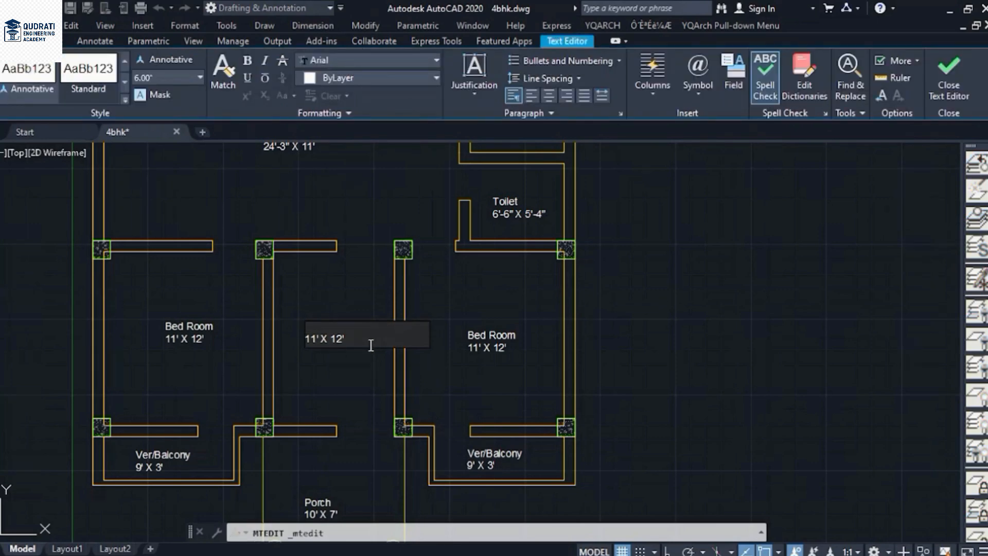
text(Drawing)
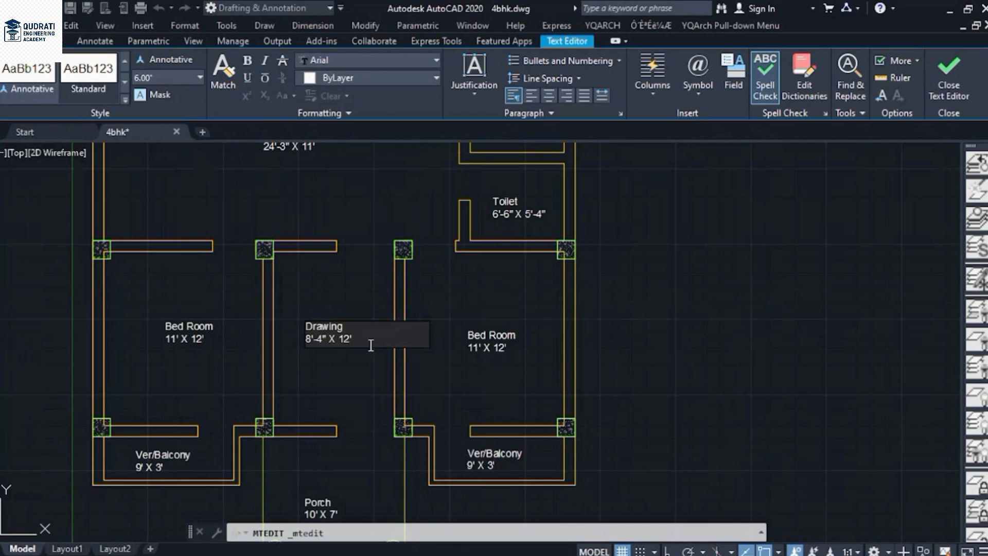
click(472, 288)
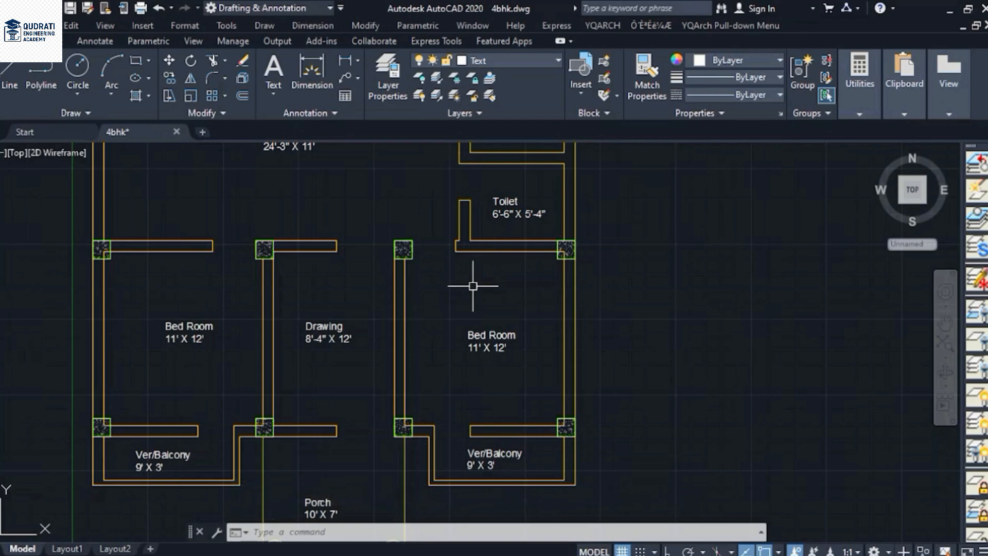
Open the Tool Palettes and dock them beside the drawing area
middle_drag(477, 294, 505, 412)
scroll(504, 412, down, 2)
middle_drag(475, 355, 465, 364)
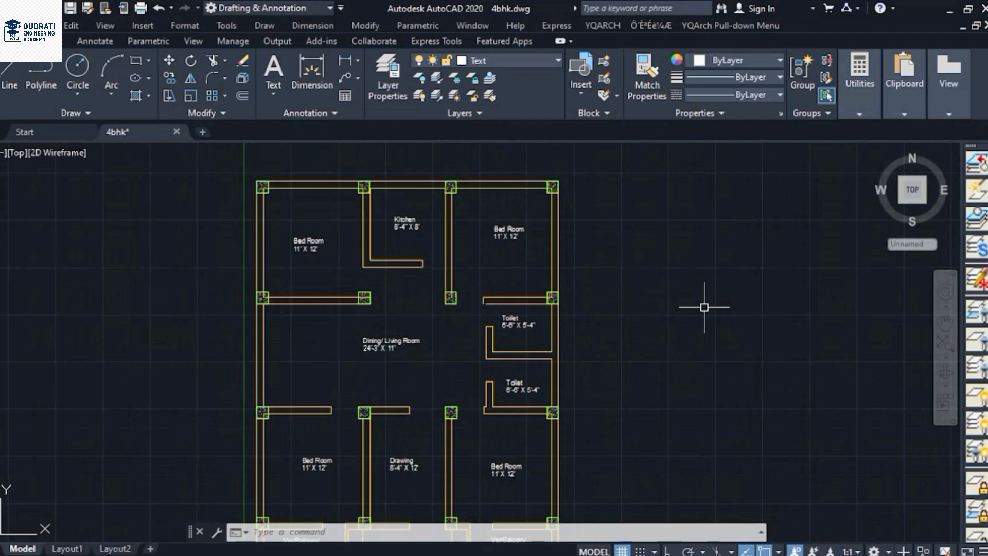
key(ctrl+3)
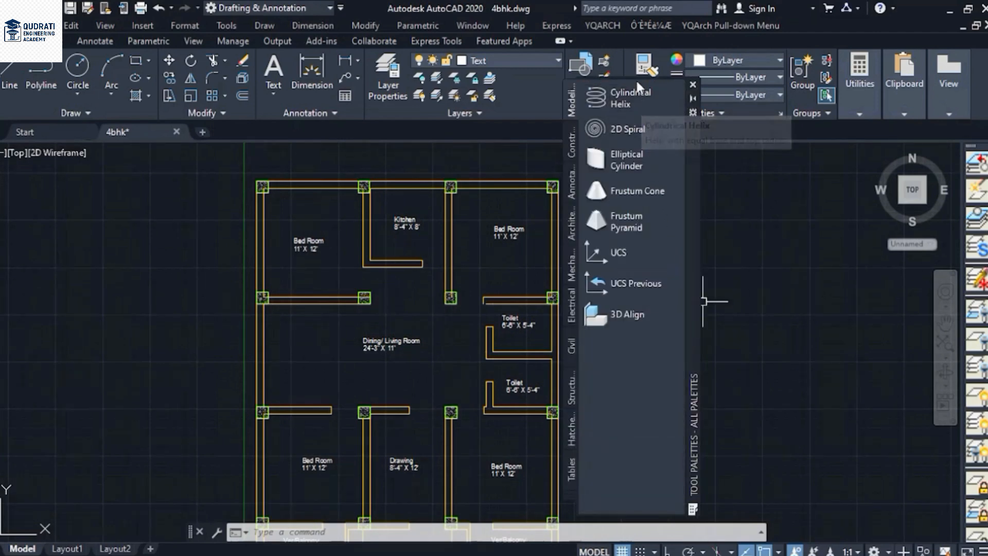
click(693, 99)
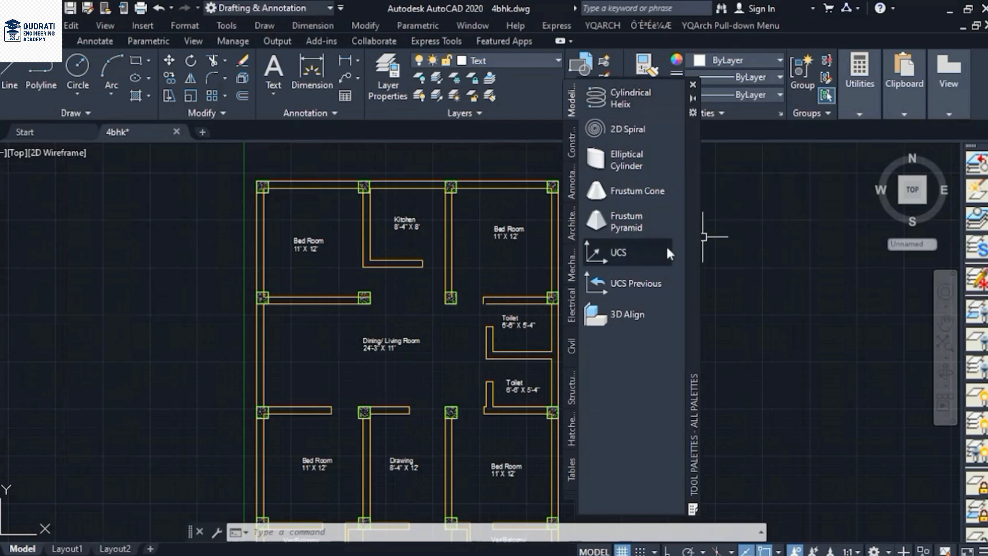
mouse_move(693, 236)
mouse_down()
mouse_move(824, 245)
mouse_move(924, 285)
mouse_move(977, 283)
mouse_up()
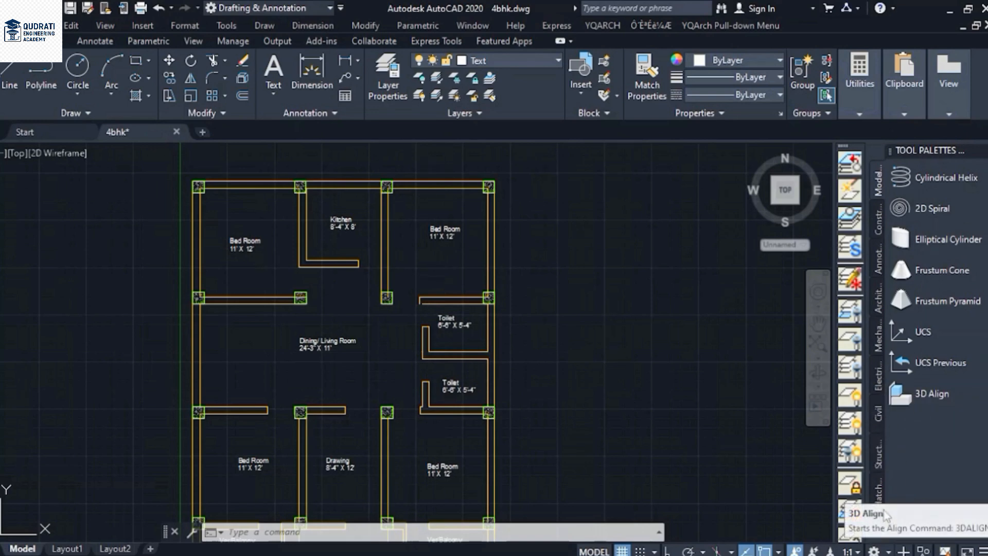
Browse the Structural and Architectural tool palettes and insert a Door - Imperial block in the empty space beside the plan
click(880, 458)
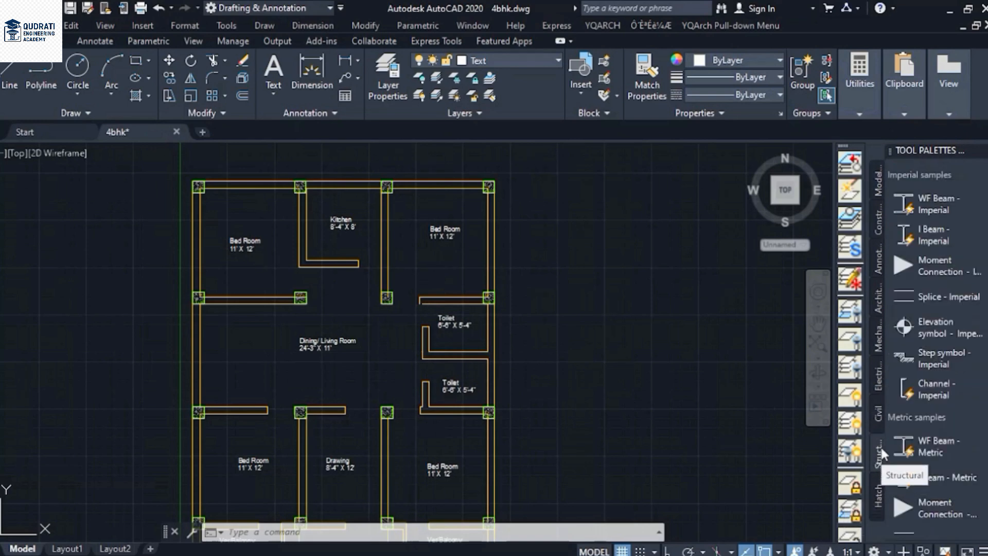
scroll(923, 419, down, 3)
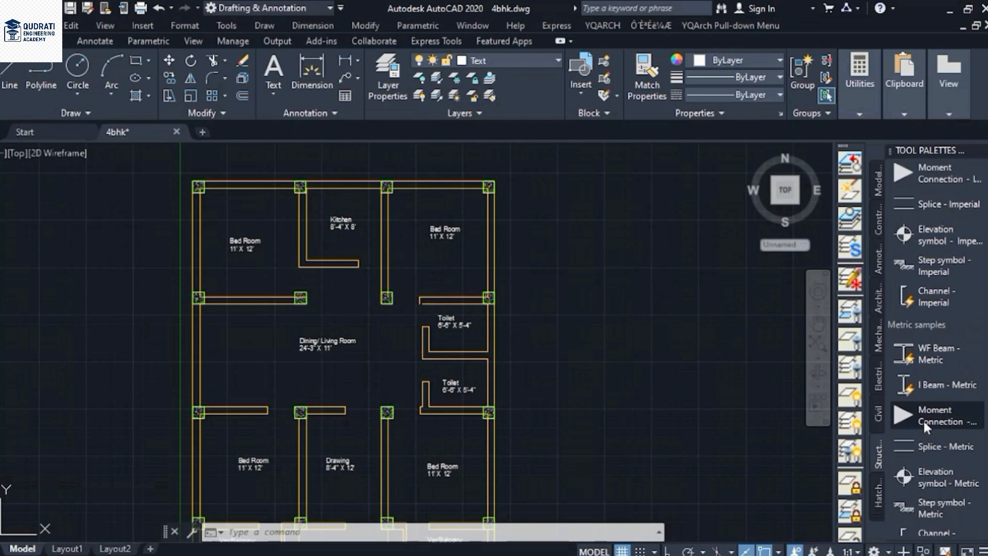
scroll(922, 419, down, 1)
scroll(923, 424, up, 4)
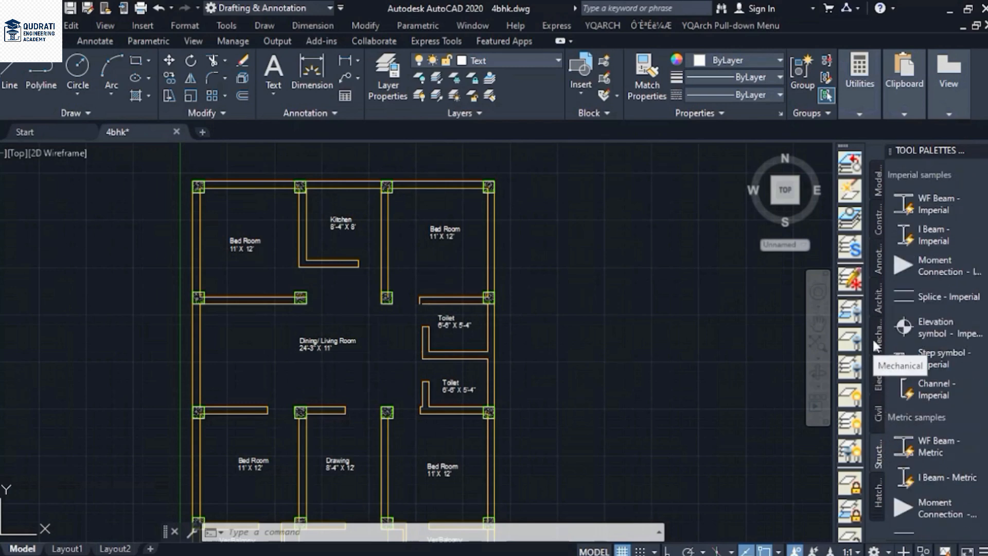
click(879, 302)
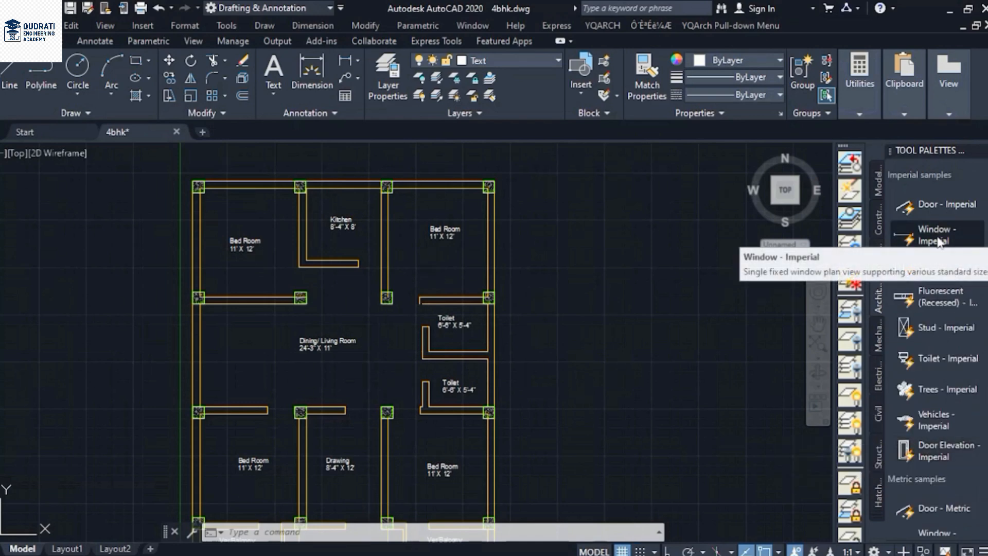
scroll(936, 275, down, 3)
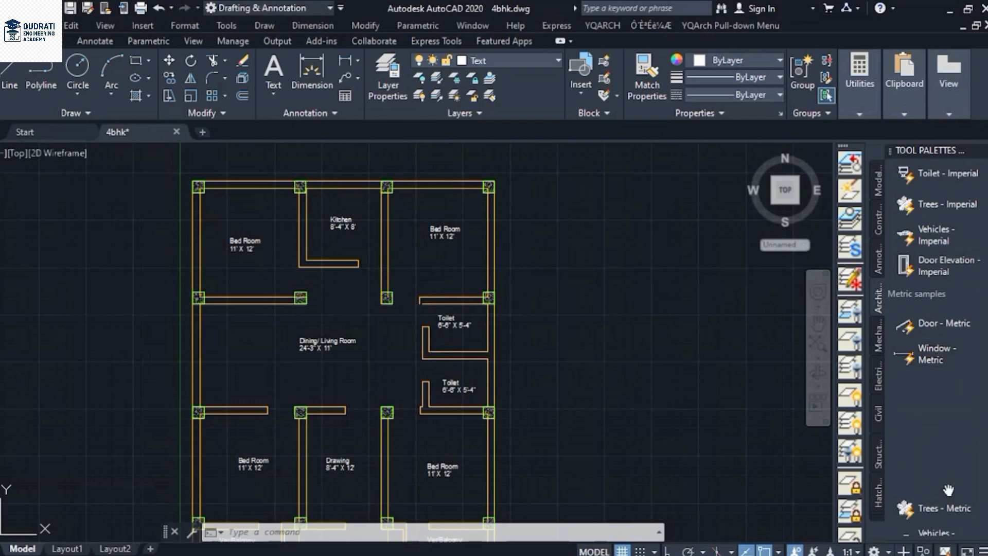
scroll(937, 206, up, 3)
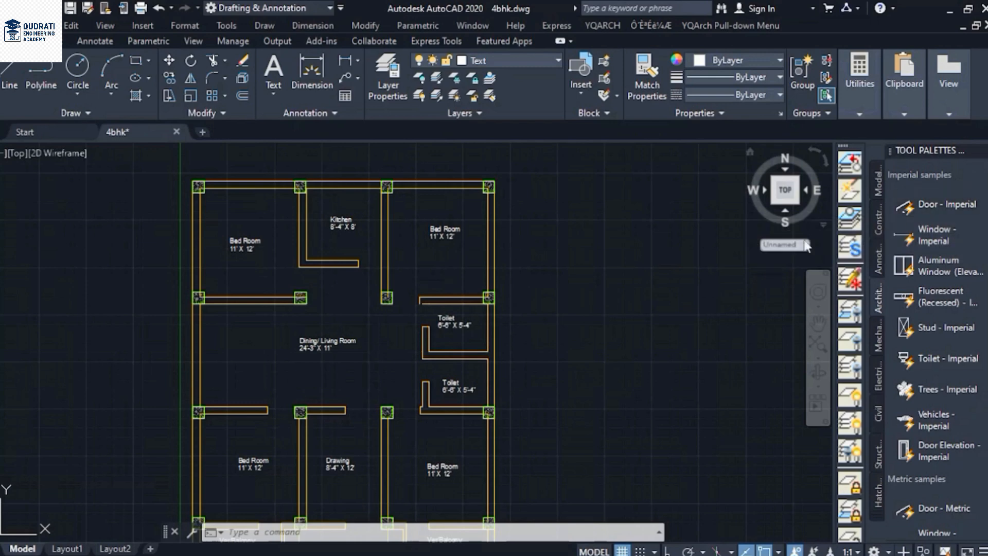
click(636, 297)
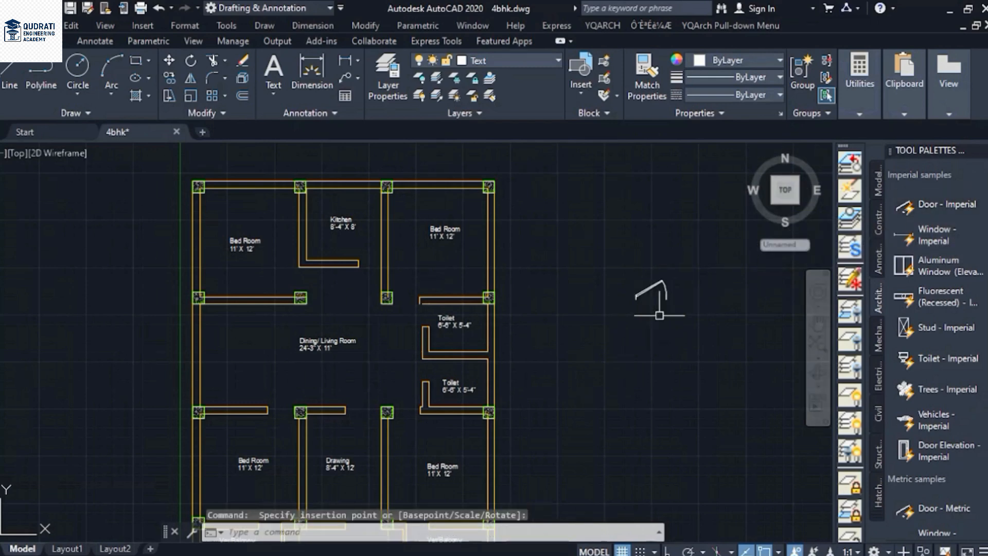
scroll(661, 308, up, 6)
middle_drag(653, 300, 623, 374)
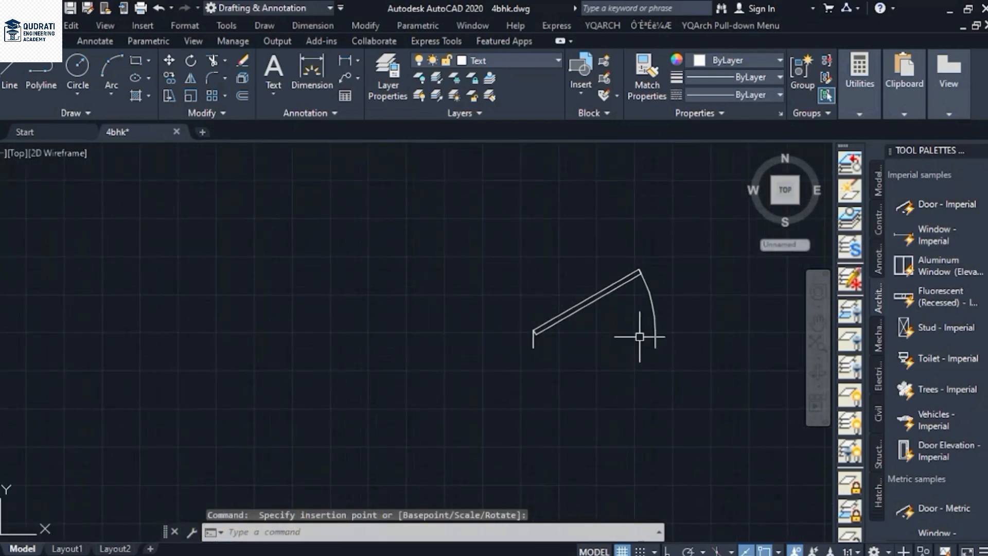
Flip the inserted door block horizontally so that its hinge is on the opposite side
click(551, 323)
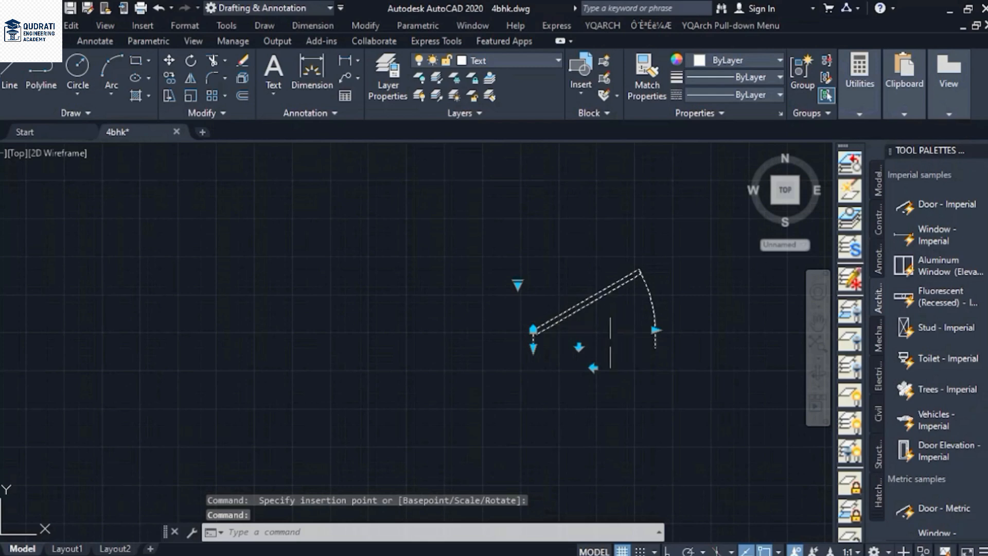
click(579, 347)
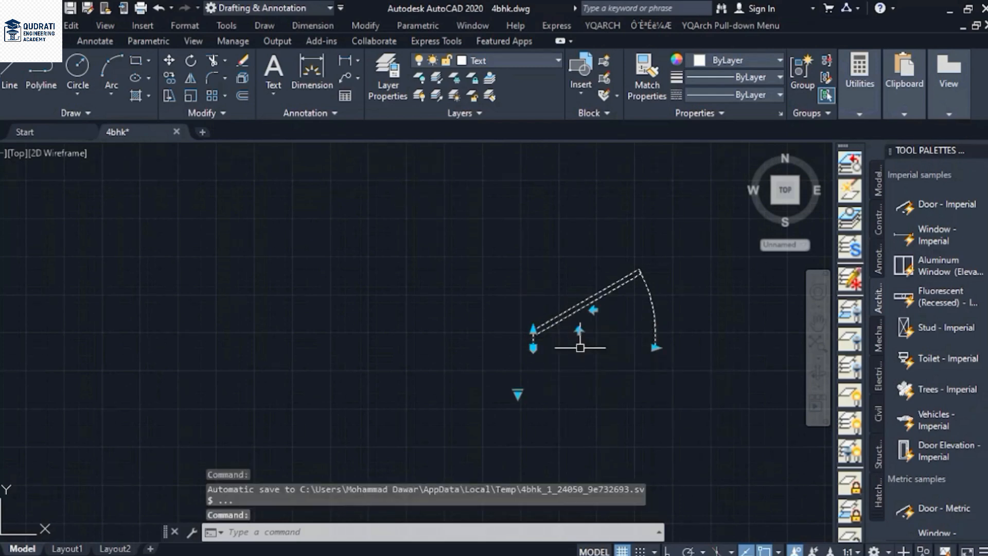
click(594, 310)
click(610, 330)
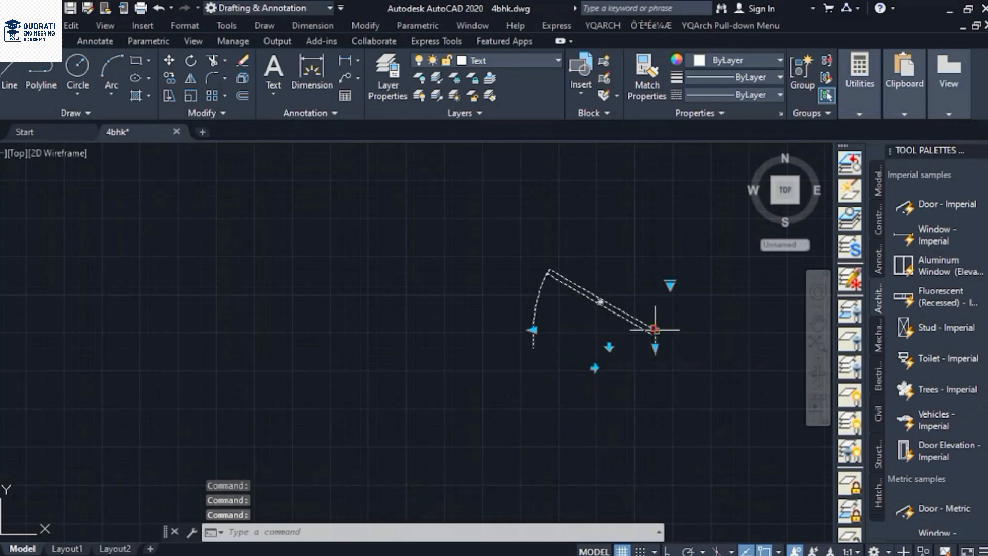
click(654, 329)
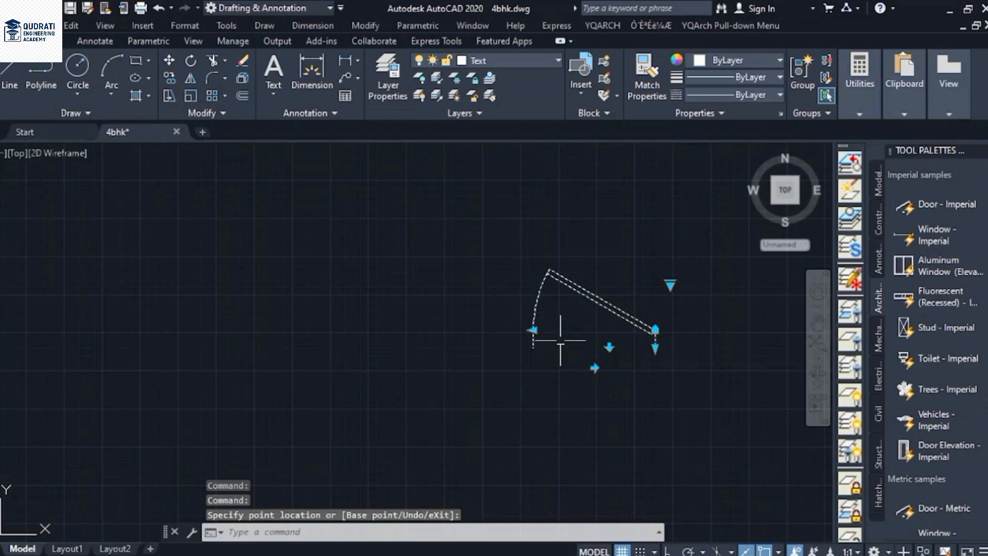
Set the door block's opening angle to Open 90º and deselect it
click(671, 283)
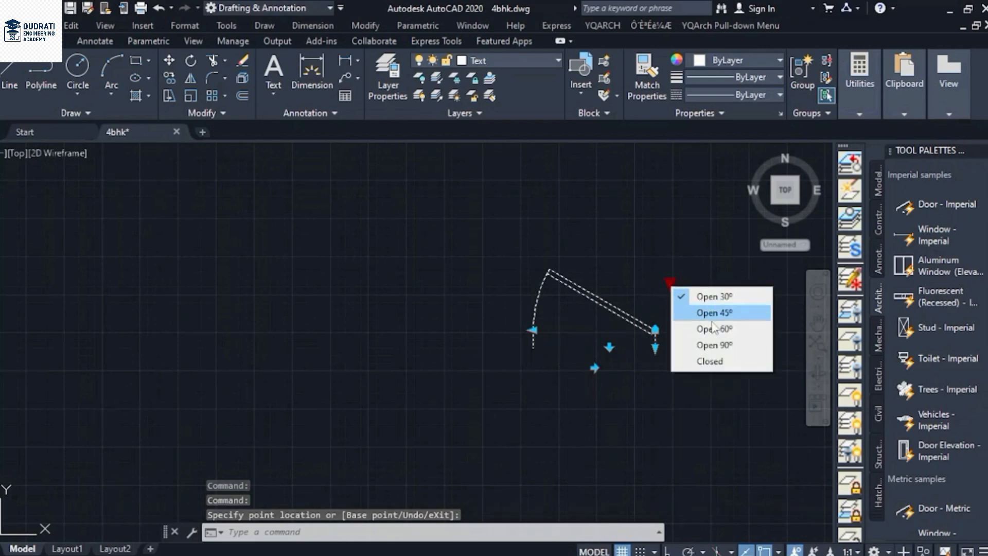
click(722, 346)
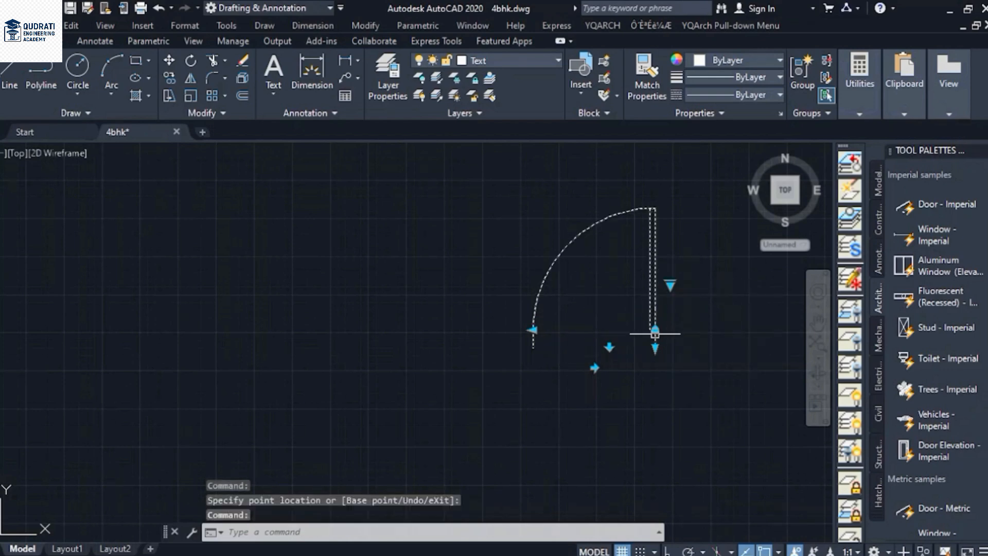
key(Escape)
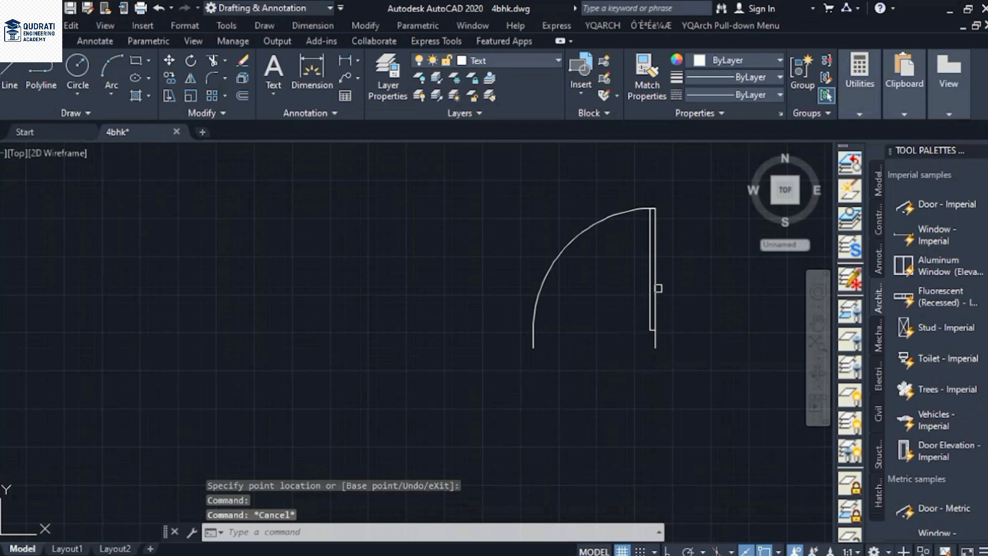
mouse_move(658, 289)
middle_down()
mouse_move(655, 278)
mouse_move(564, 315)
middle_up()
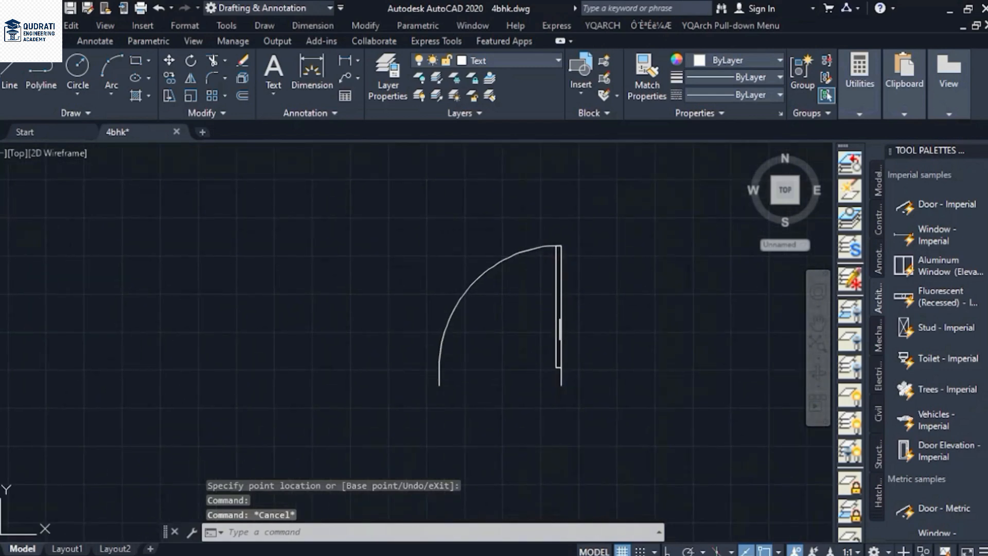
Reduce the door block's opening width by one size increment, keeping the hinge side fixed, and deselect it
click(561, 316)
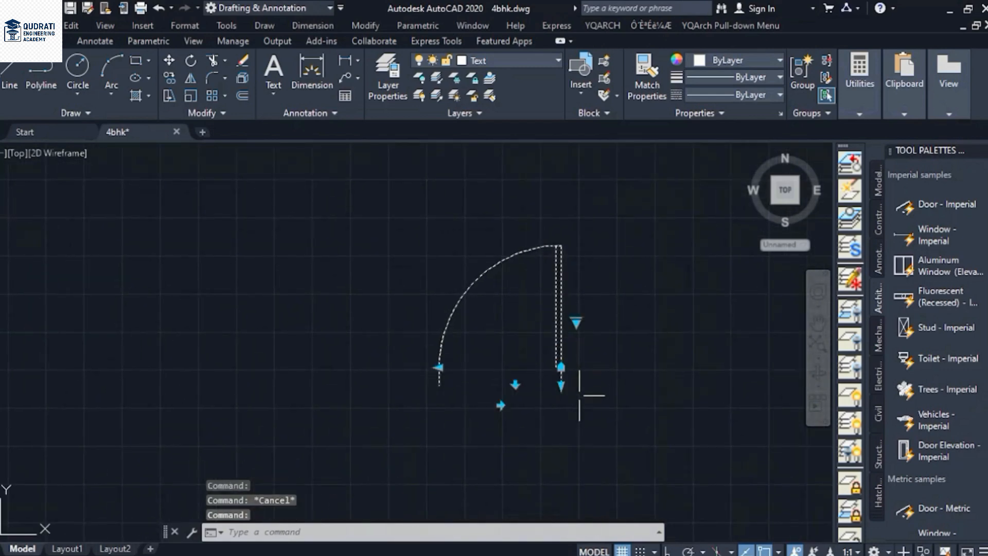
click(439, 367)
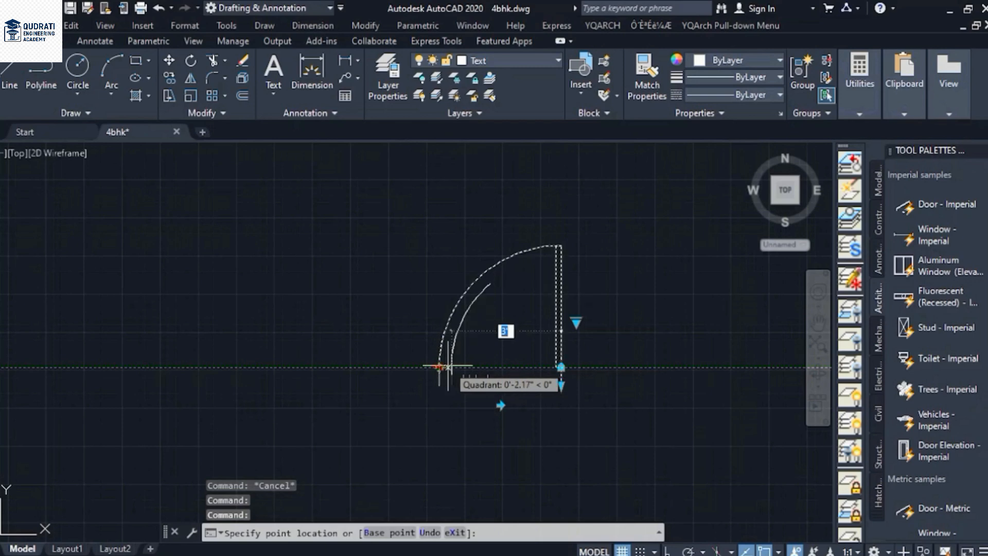
click(449, 367)
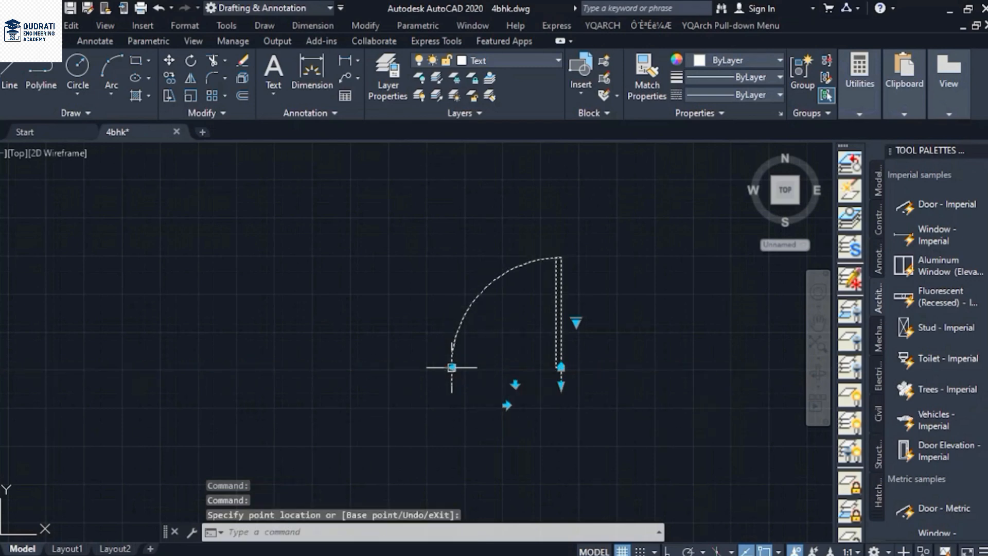
key(Escape)
scroll(540, 375, down, 5)
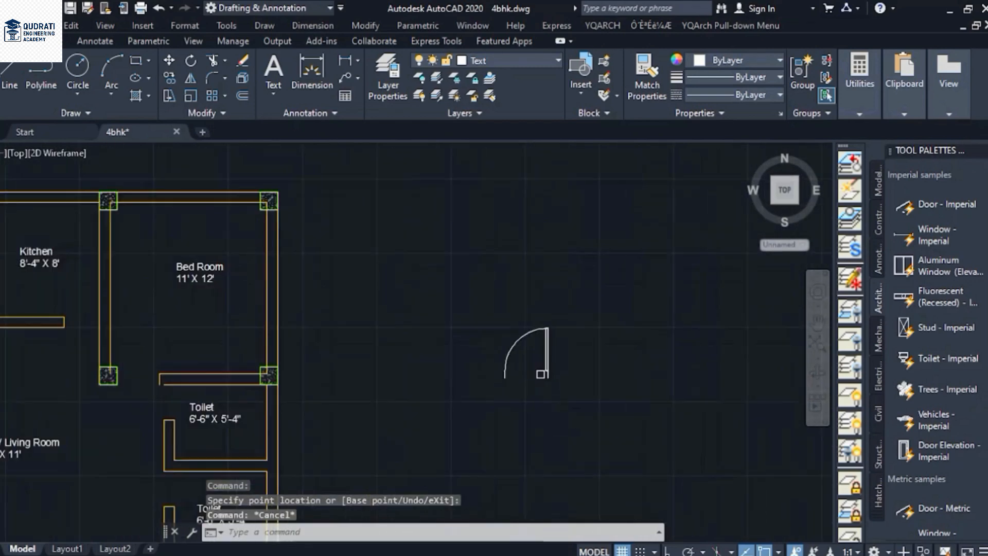
scroll(588, 332, up, 3)
click(614, 272)
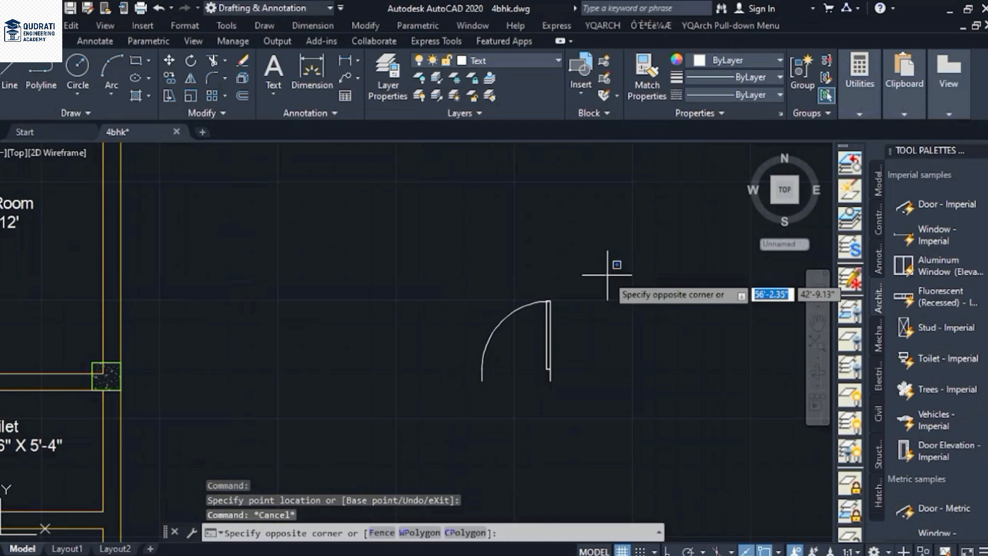
key(Escape)
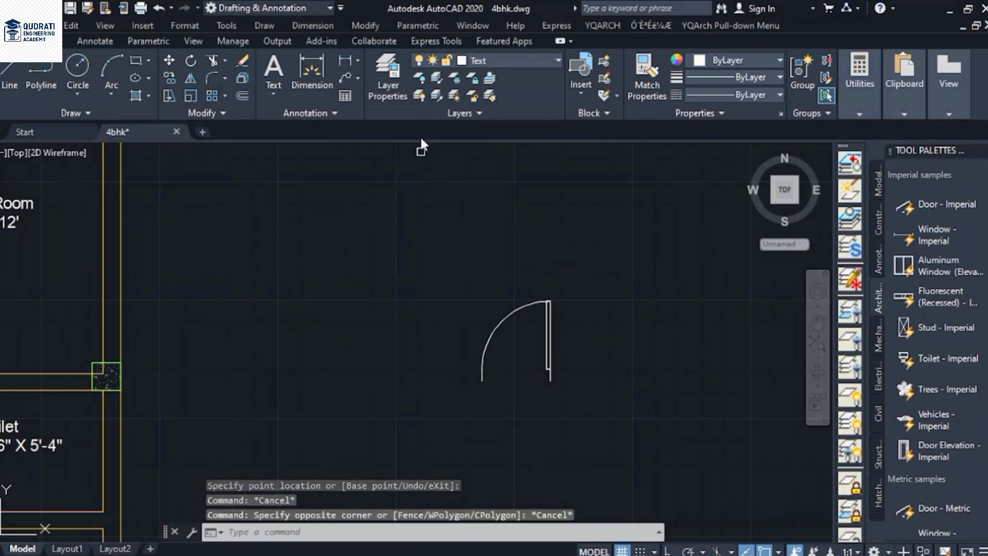
Create a new layer named Door with index color 20 and make it the current layer
click(405, 94)
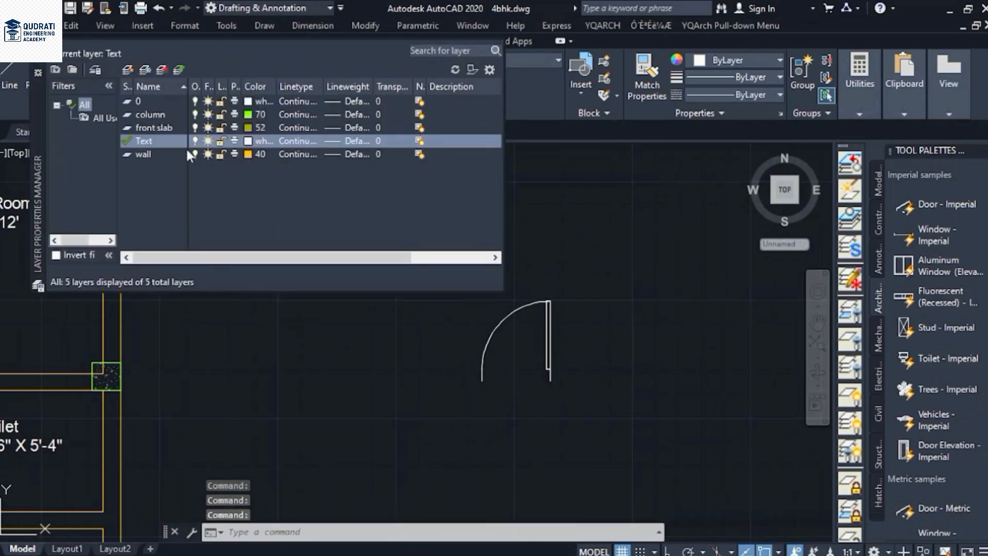
click(129, 69)
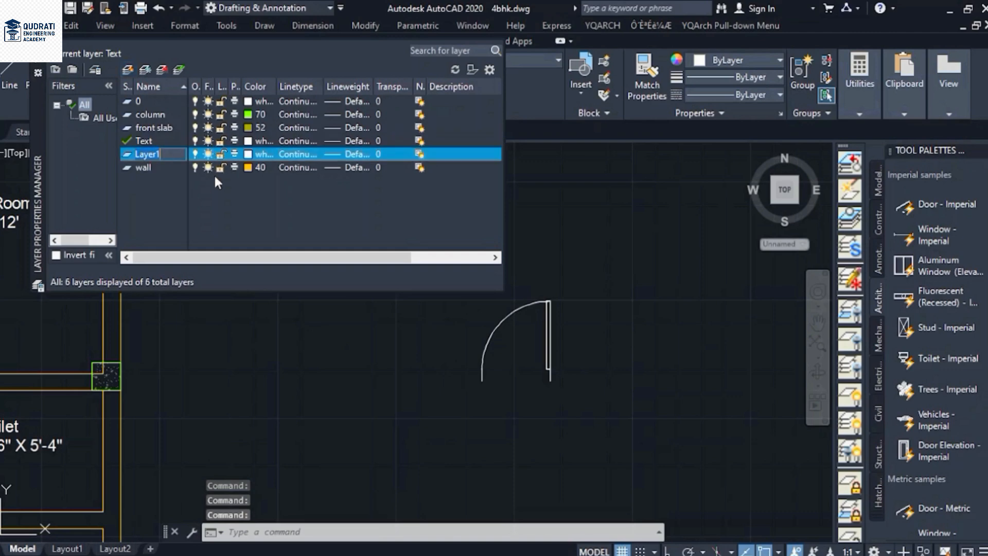
text(Doo)
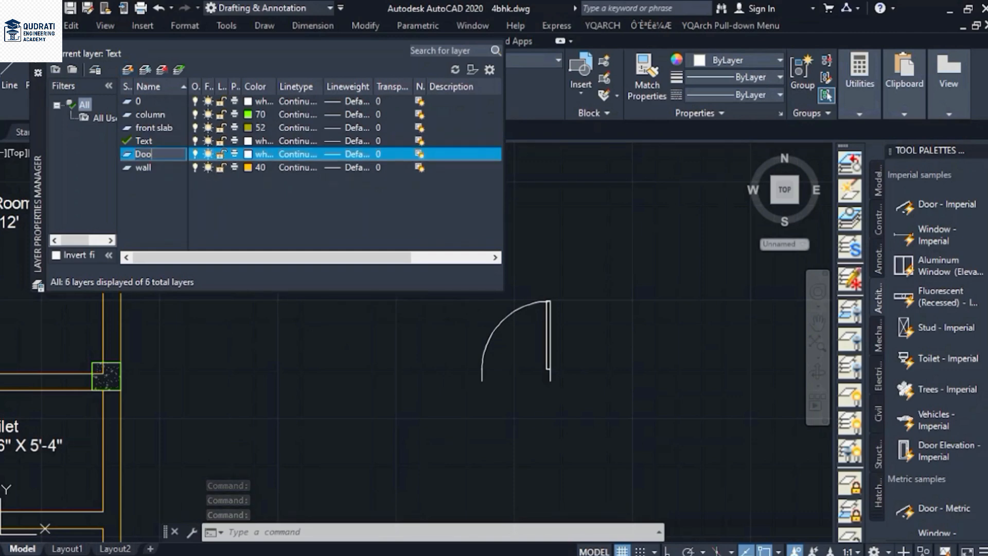
text(r)
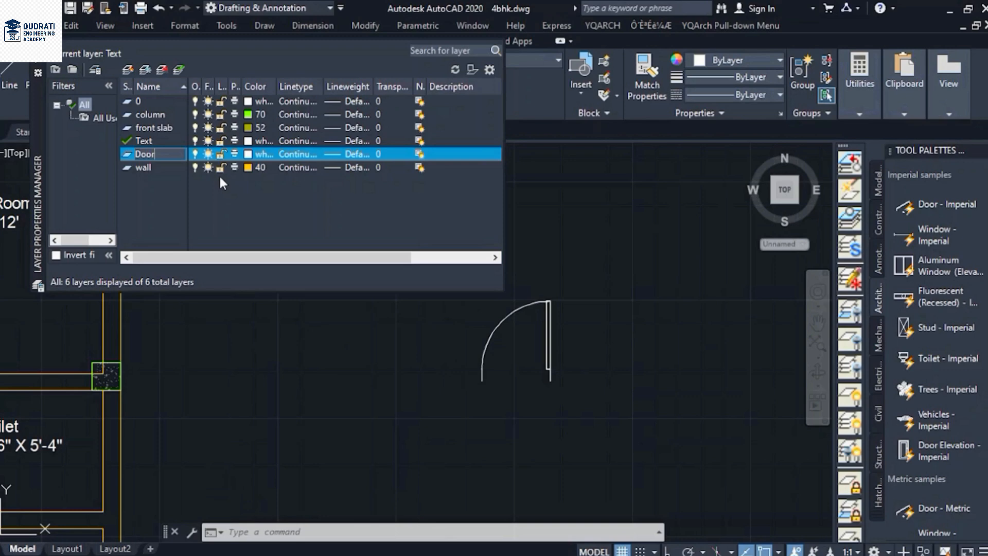
click(249, 154)
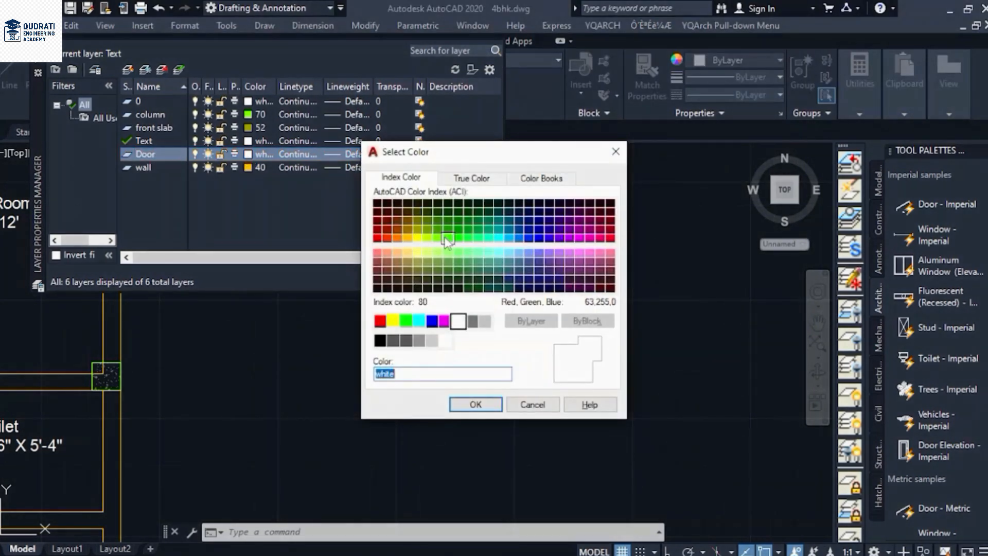
click(388, 239)
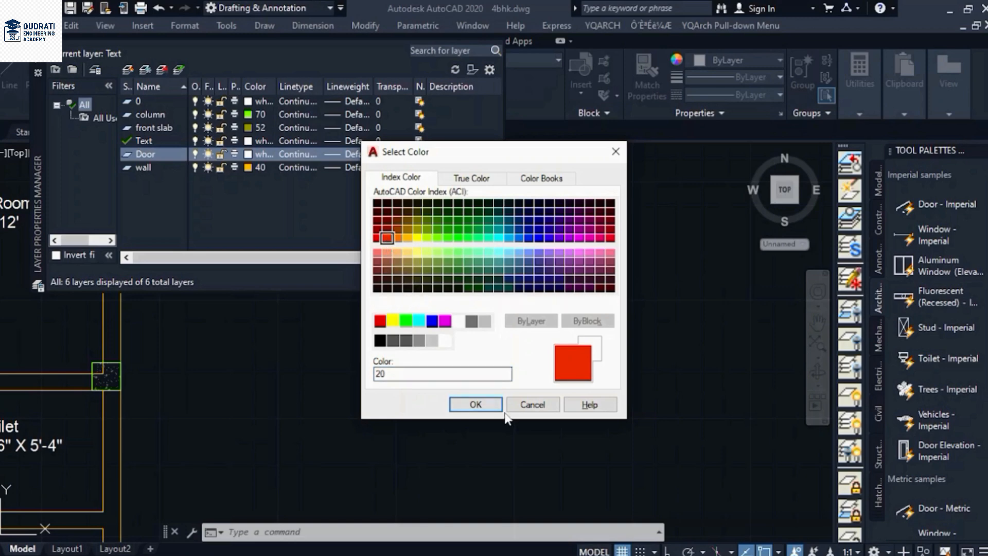
click(477, 404)
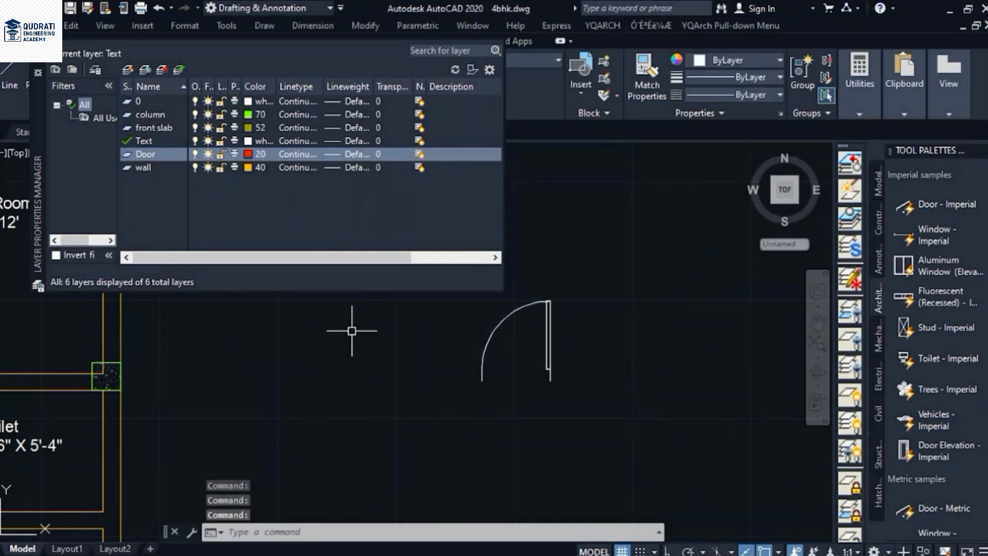
key(Escape)
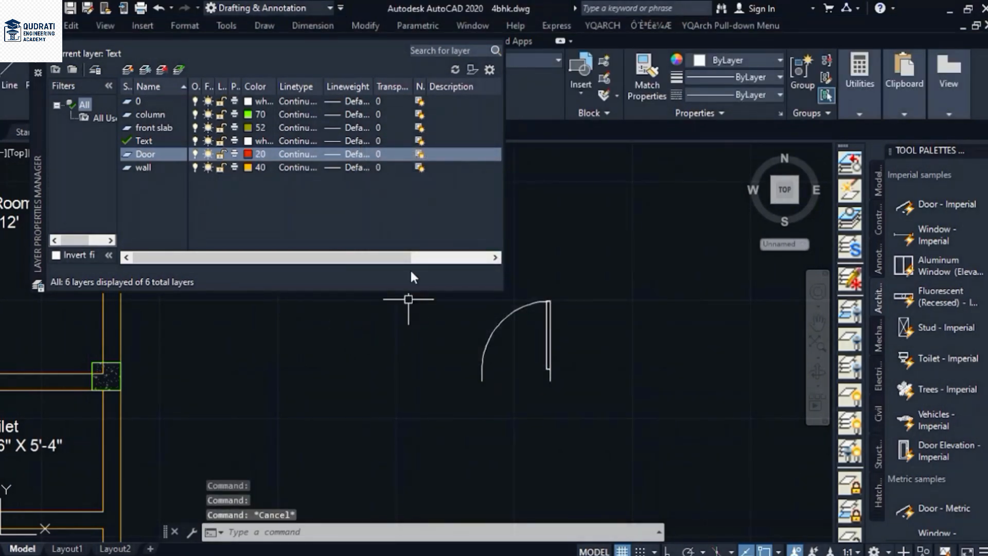
click(179, 70)
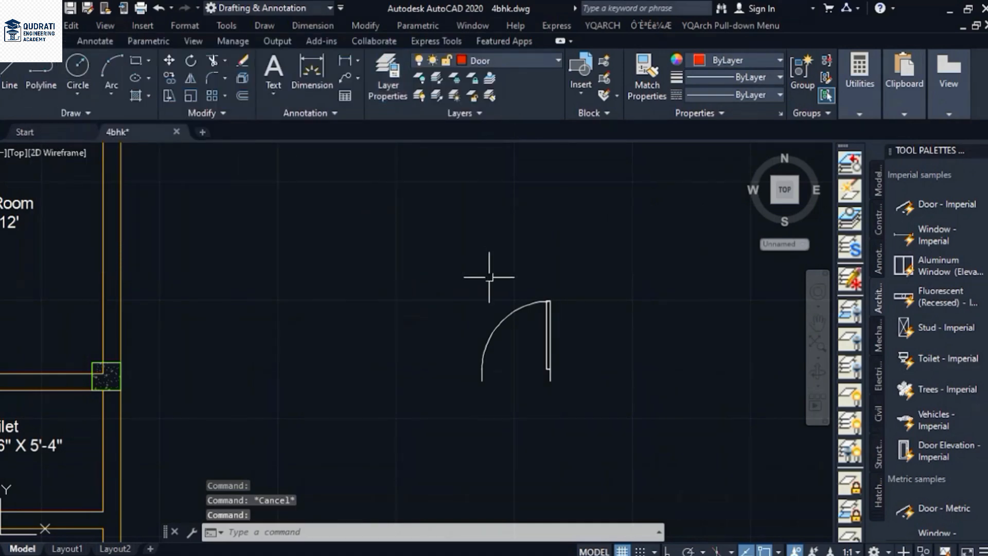
Move the door block beside the plan from the Text layer to the Door layer
mouse_move(576, 278)
mouse_down()
mouse_move(471, 303)
mouse_move(536, 440)
mouse_move(567, 438)
mouse_up()
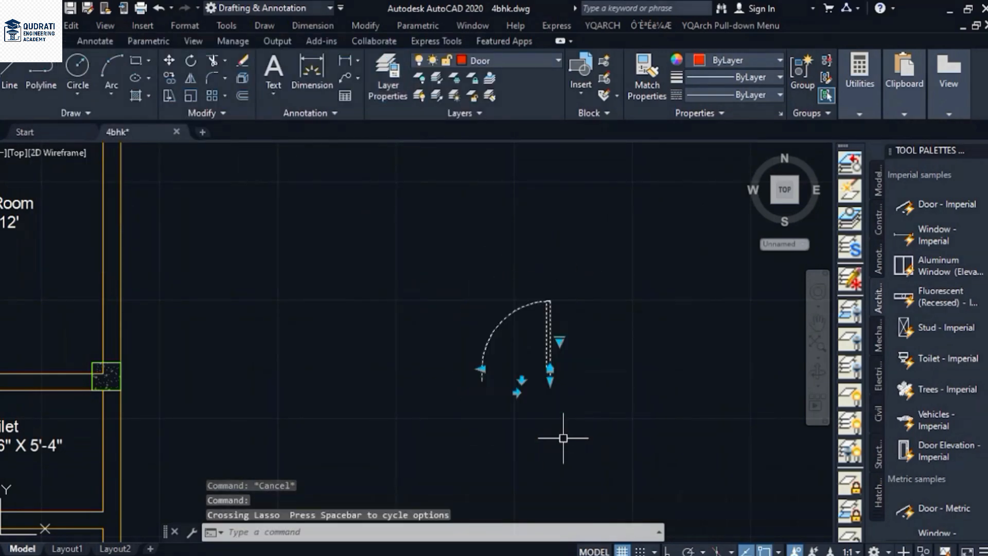
middle_drag(569, 408, 450, 392)
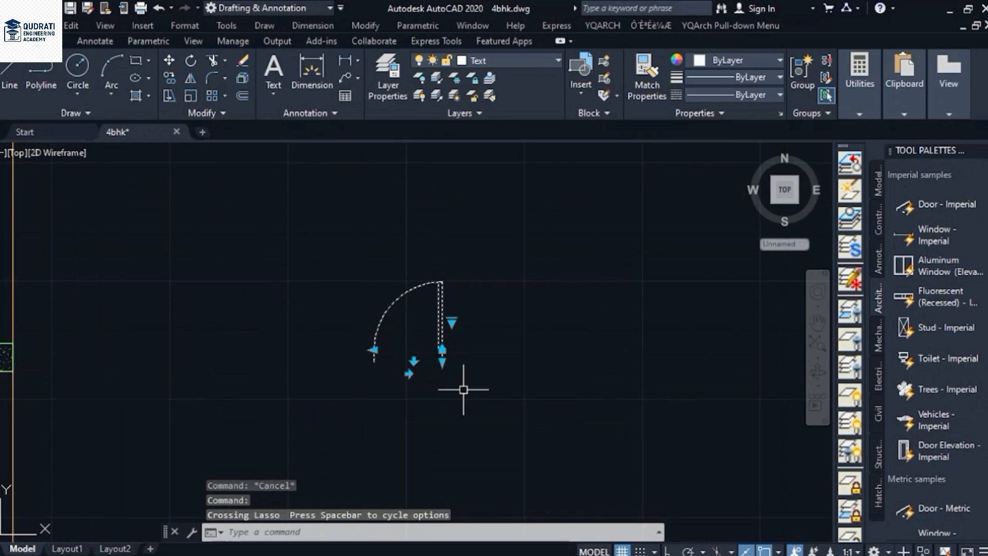
click(520, 61)
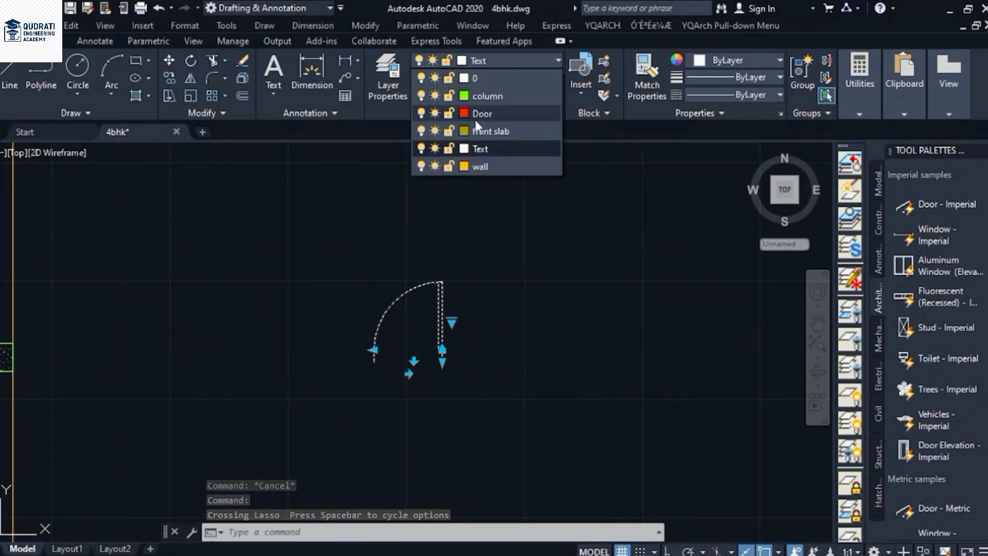
click(481, 140)
key(Escape)
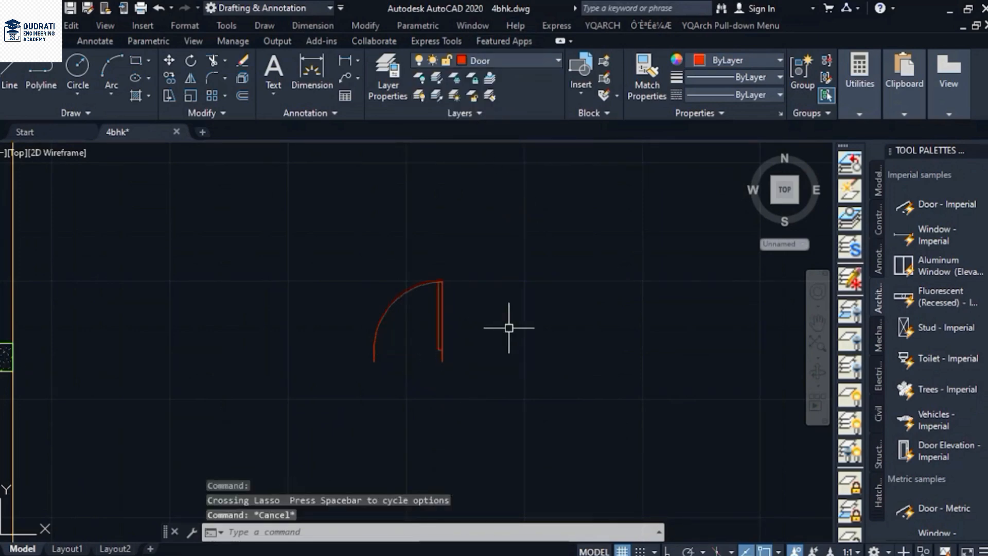
Copy the door block once into the empty space just to the right of the original
drag(452, 251, 456, 252)
text(c)
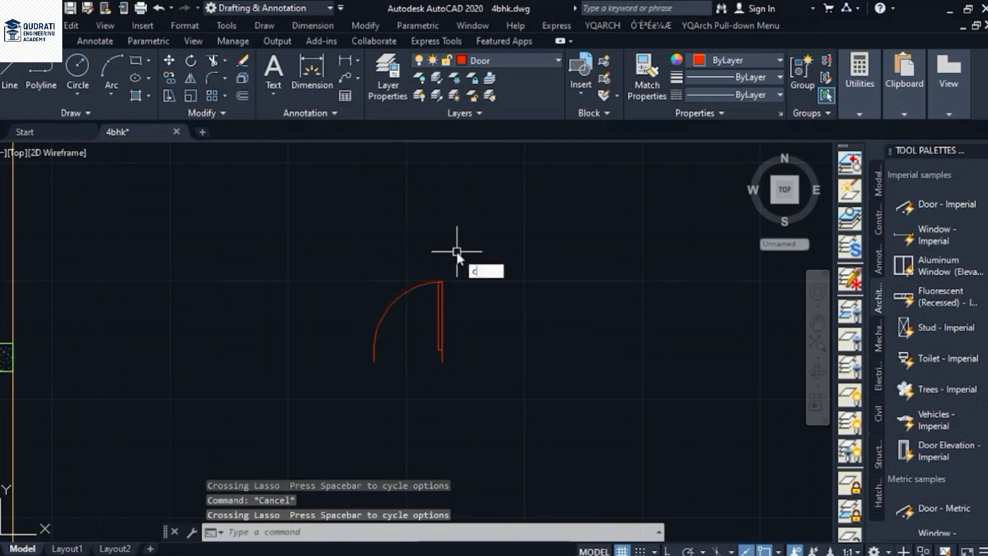
text(o)
key(Return)
mouse_move(480, 269)
mouse_down()
mouse_move(360, 354)
mouse_move(371, 408)
mouse_up()
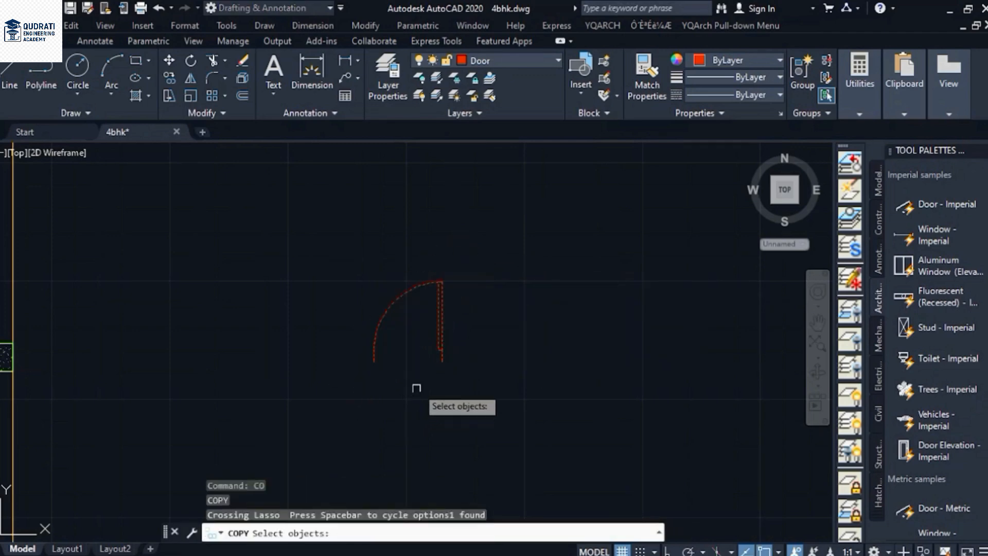
key(Return)
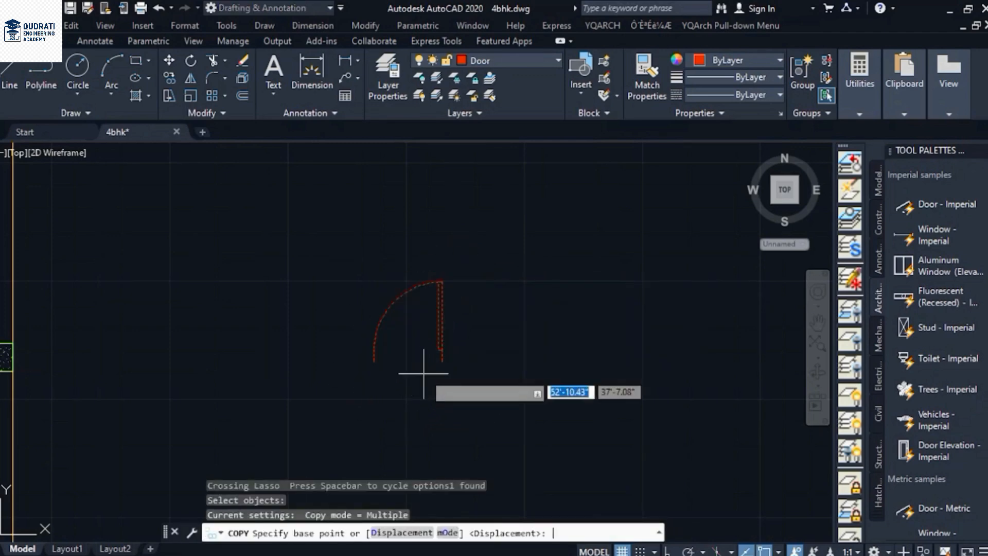
click(441, 324)
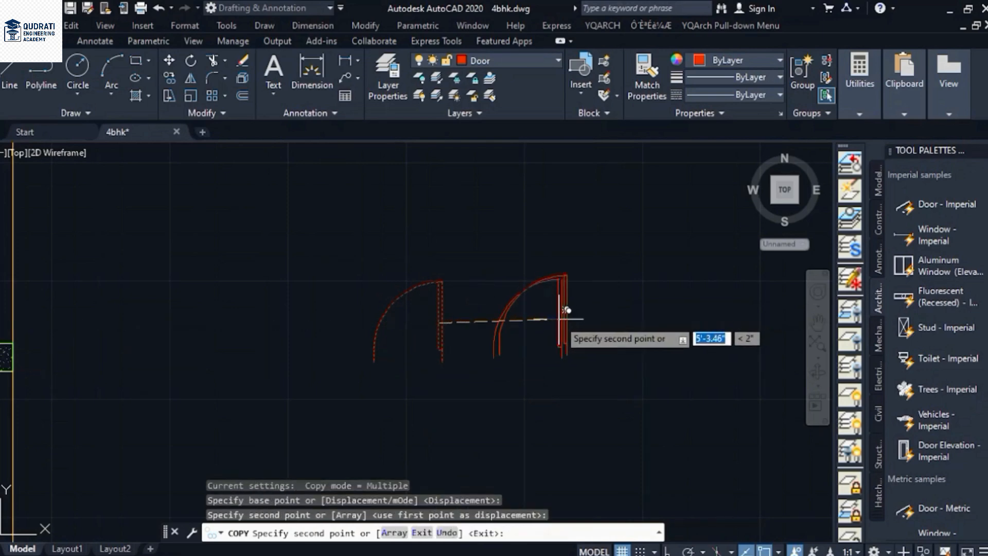
click(566, 310)
key(Return)
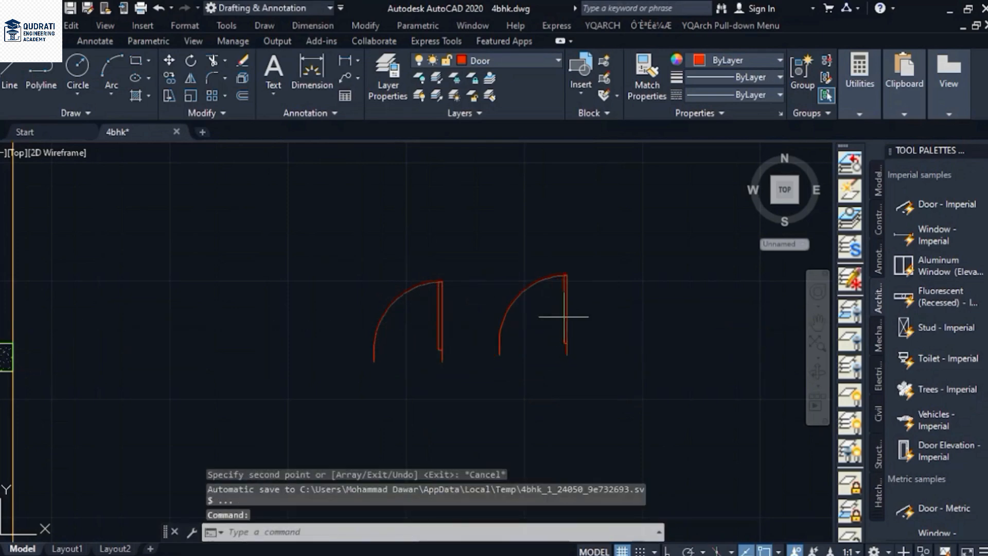
Flip the copied door horizontally so that its hinge faces the original door
click(565, 317)
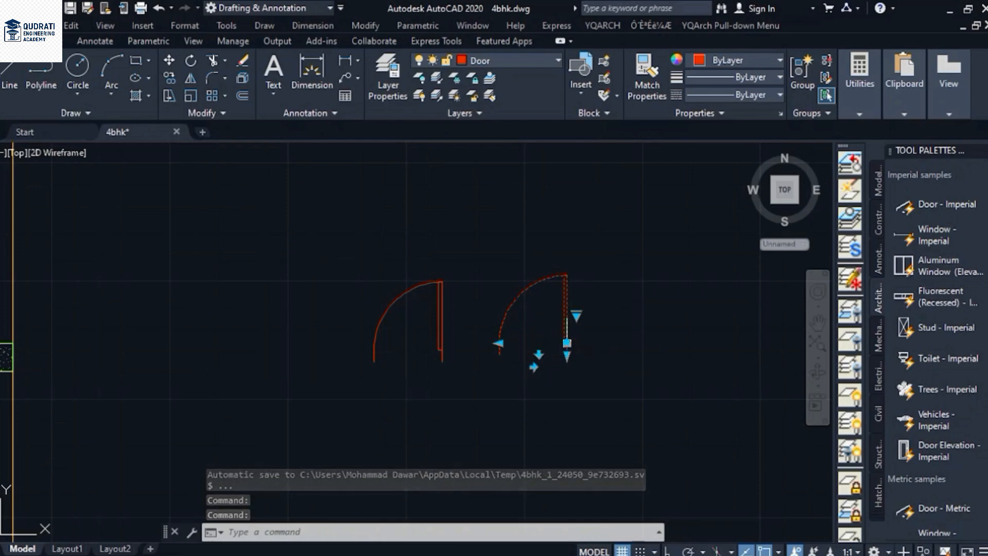
click(538, 355)
key(Escape)
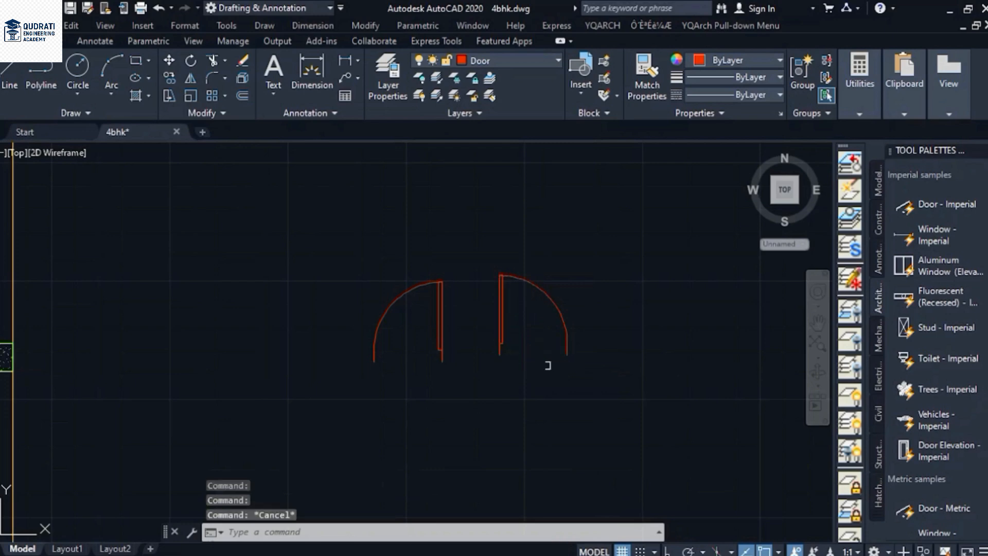
Mirror both doors about a horizontal line below them, keeping the source objects
mouse_move(629, 261)
mouse_down()
mouse_move(342, 283)
mouse_move(380, 397)
mouse_move(546, 391)
mouse_up()
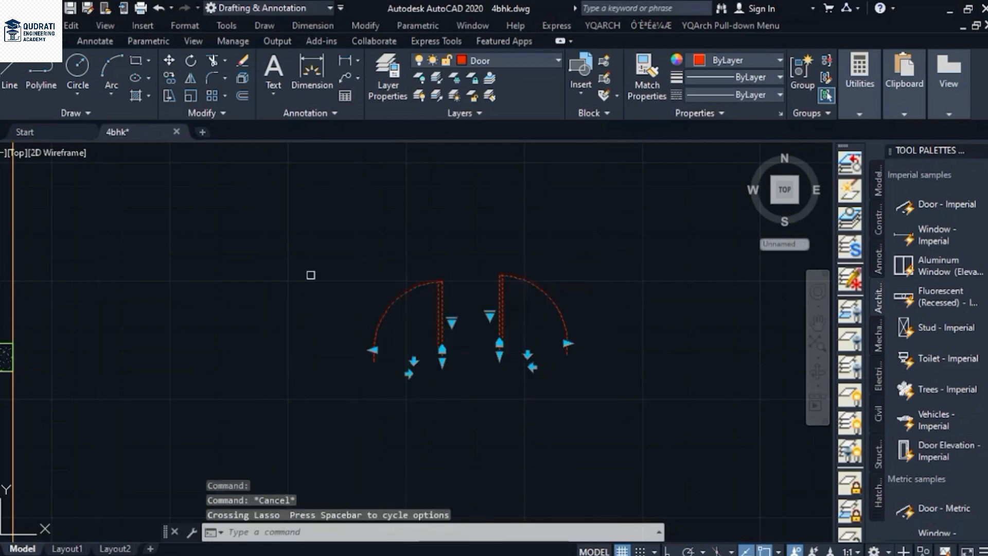
click(190, 80)
click(407, 419)
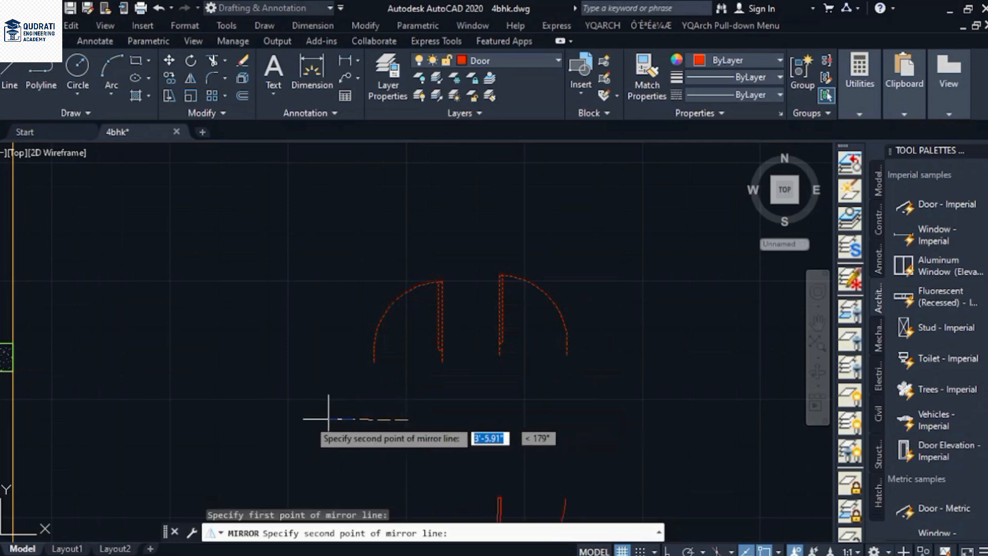
click(246, 418)
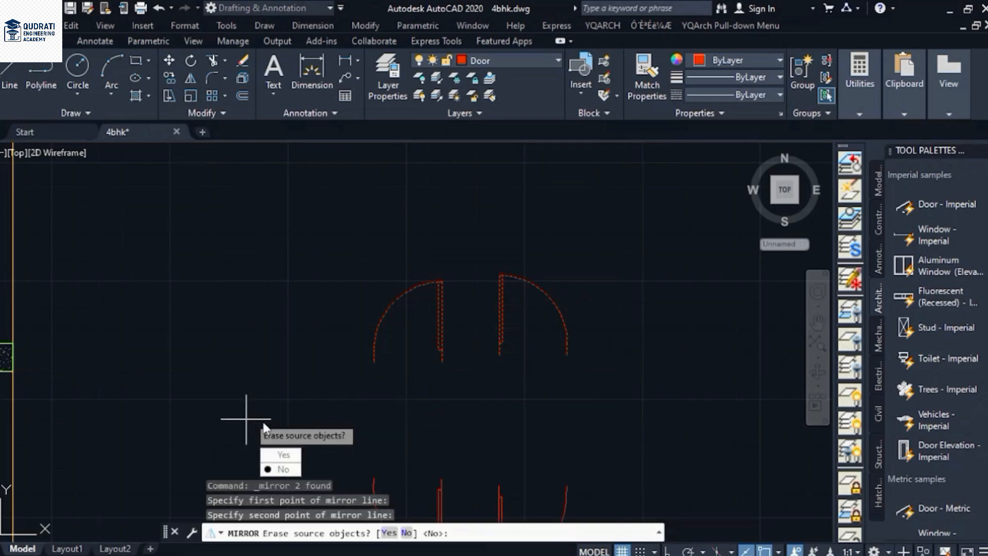
click(300, 466)
scroll(278, 398, down, 4)
middle_drag(312, 373, 279, 323)
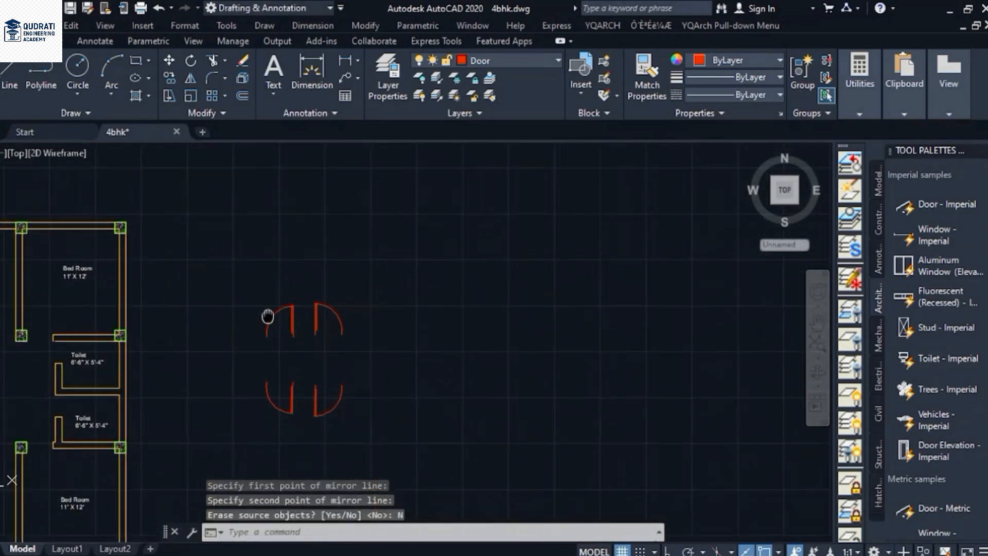
click(325, 313)
scroll(326, 312, up, 2)
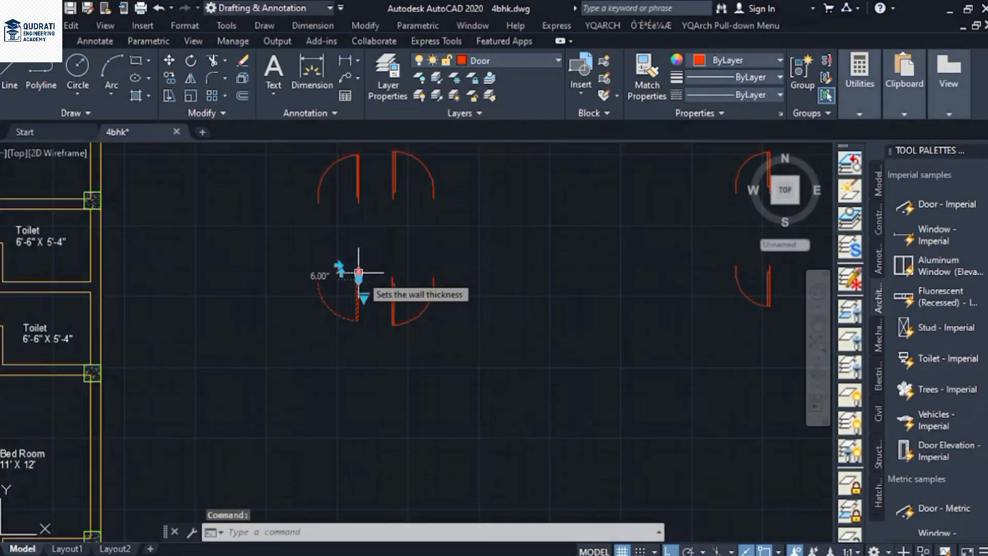
key(Escape)
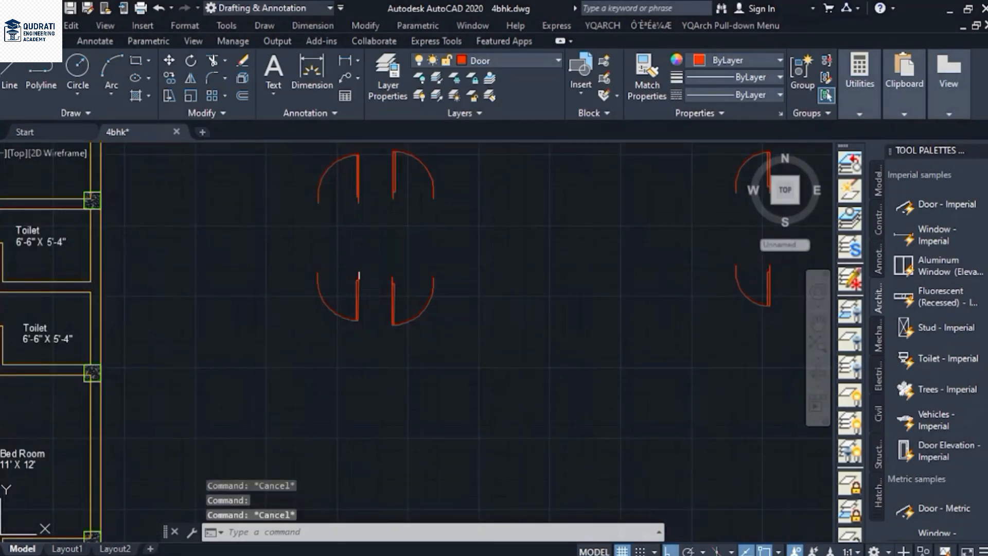
With Ortho off, copy the lower-left door of the larger set into the doorway at the top of the left front Bed Room, hinged at the column
click(378, 275)
mouse_move(380, 277)
mouse_down()
mouse_move(332, 353)
mouse_move(306, 275)
mouse_move(323, 268)
mouse_up()
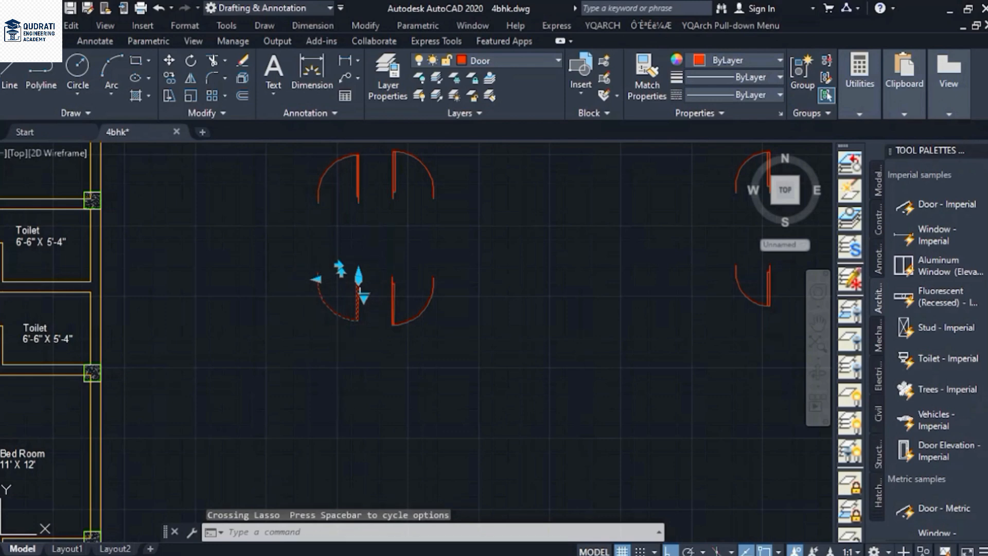
click(171, 78)
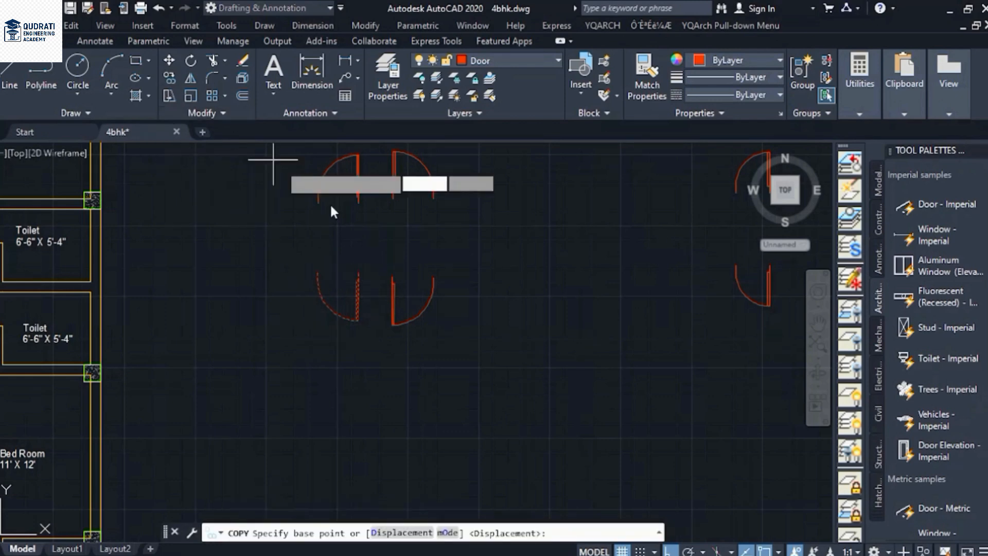
click(358, 273)
mouse_move(187, 331)
middle_down()
mouse_move(276, 262)
mouse_move(356, 292)
middle_up()
click(670, 551)
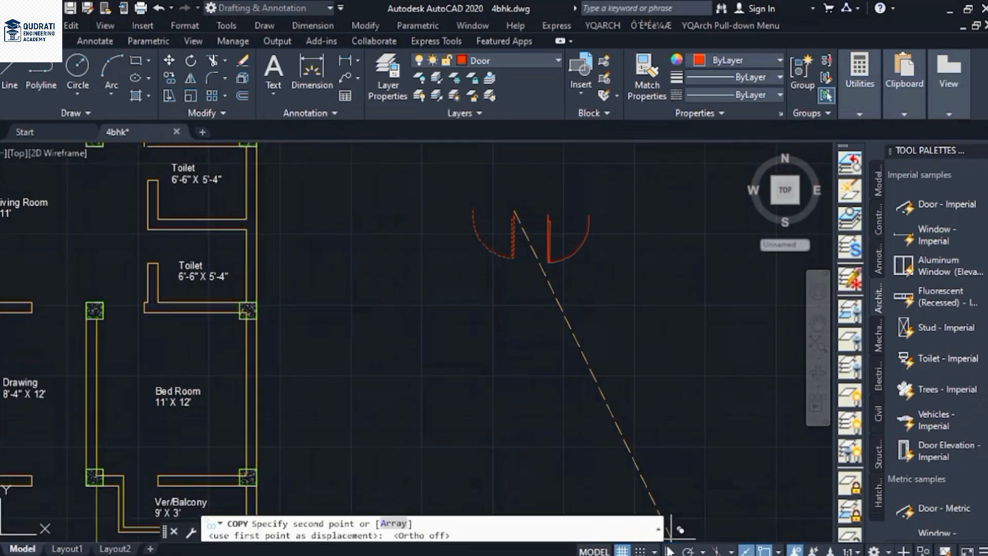
mouse_move(161, 308)
middle_down()
mouse_move(194, 323)
mouse_move(421, 223)
middle_up()
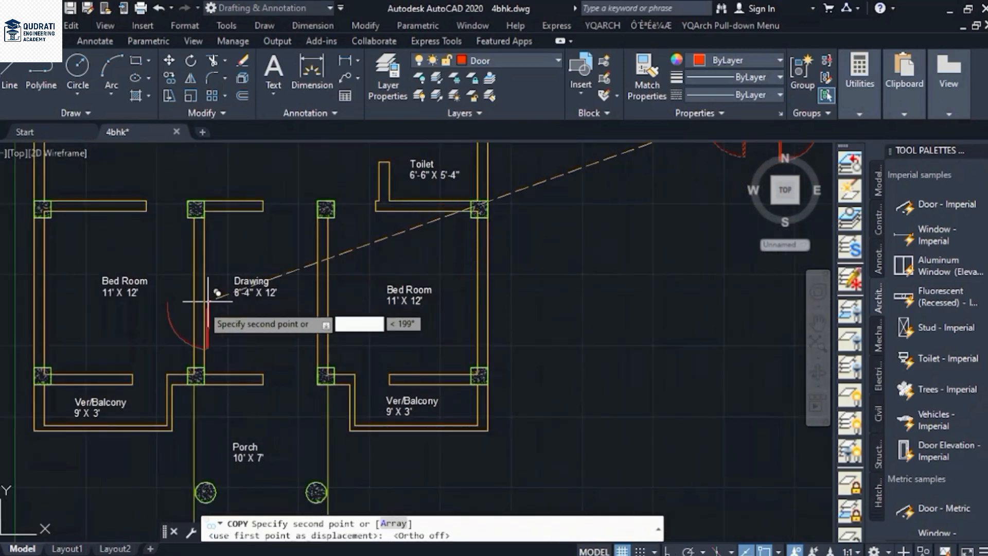
click(187, 200)
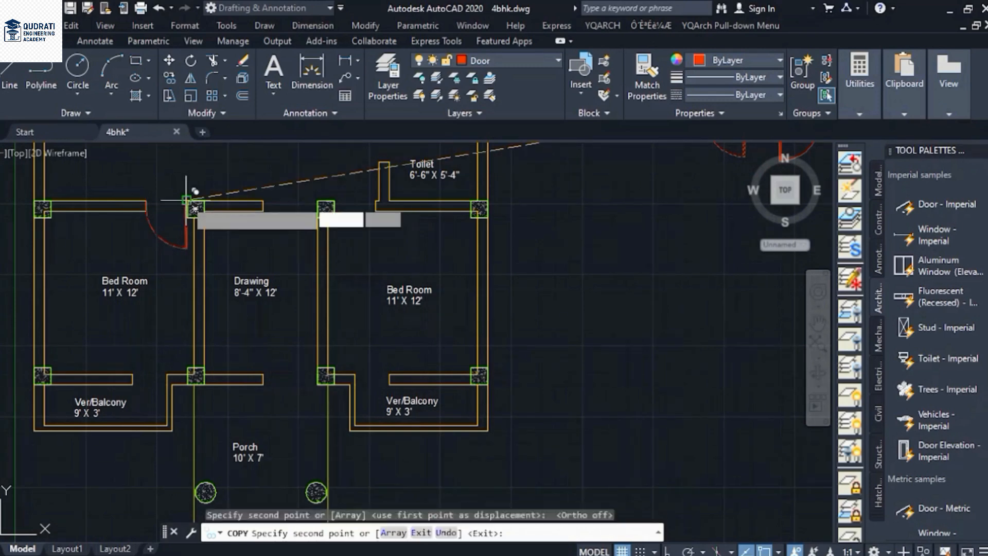
middle_drag(232, 172, 218, 325)
scroll(225, 299, down, 6)
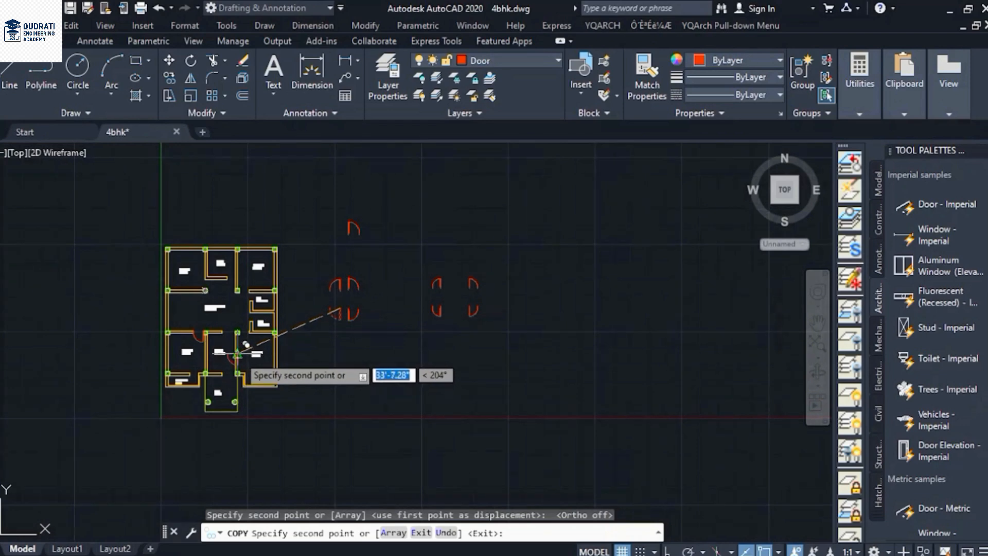
key(Escape)
scroll(335, 287, up, 4)
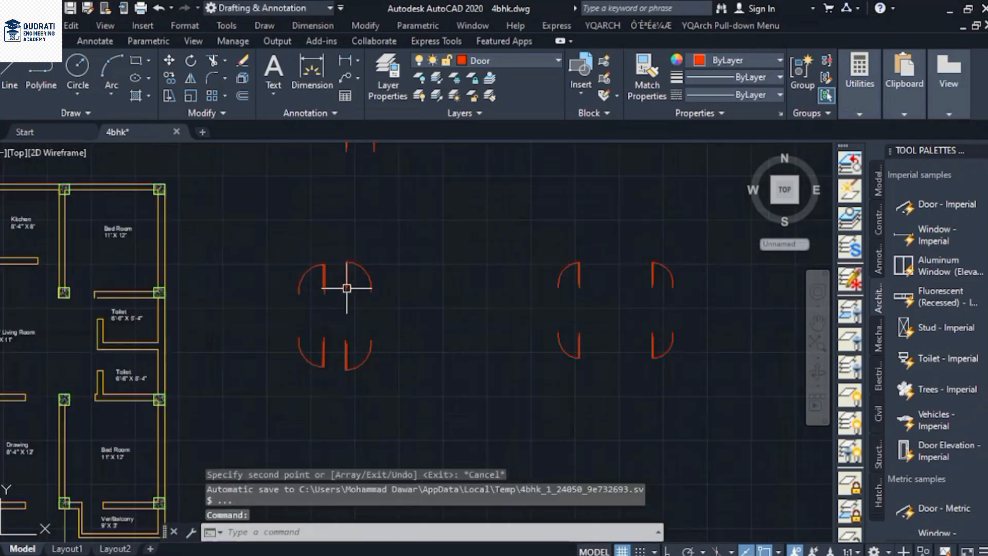
click(349, 277)
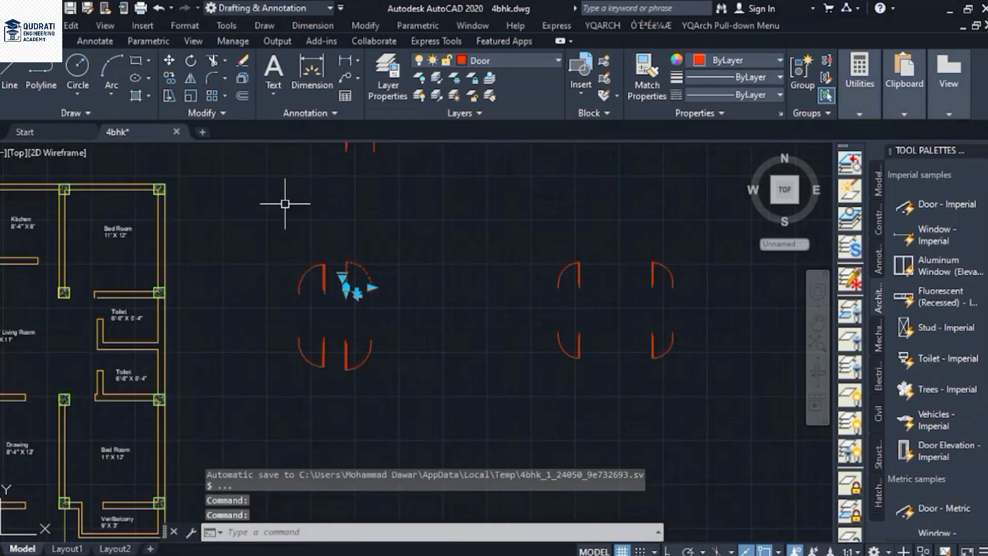
click(171, 76)
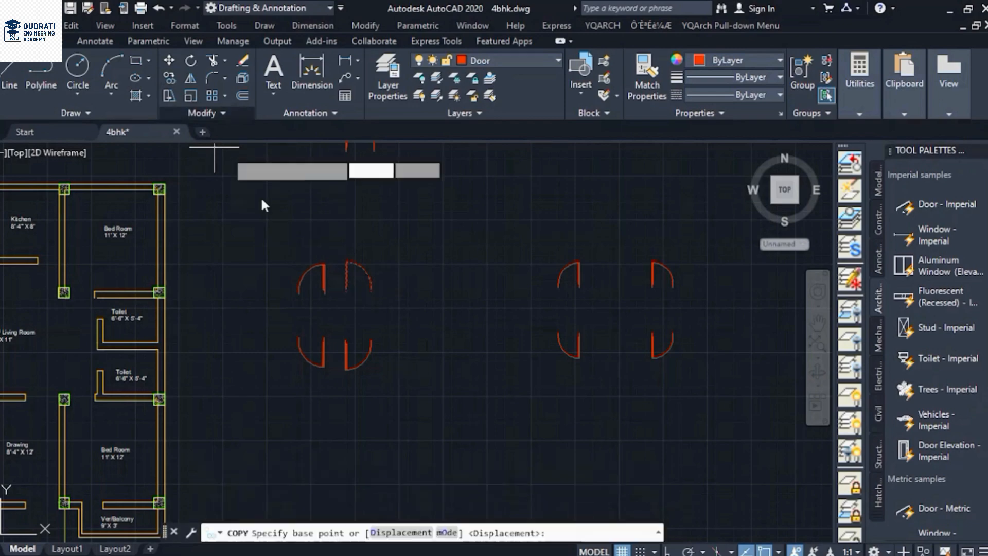
scroll(341, 292, up, 2)
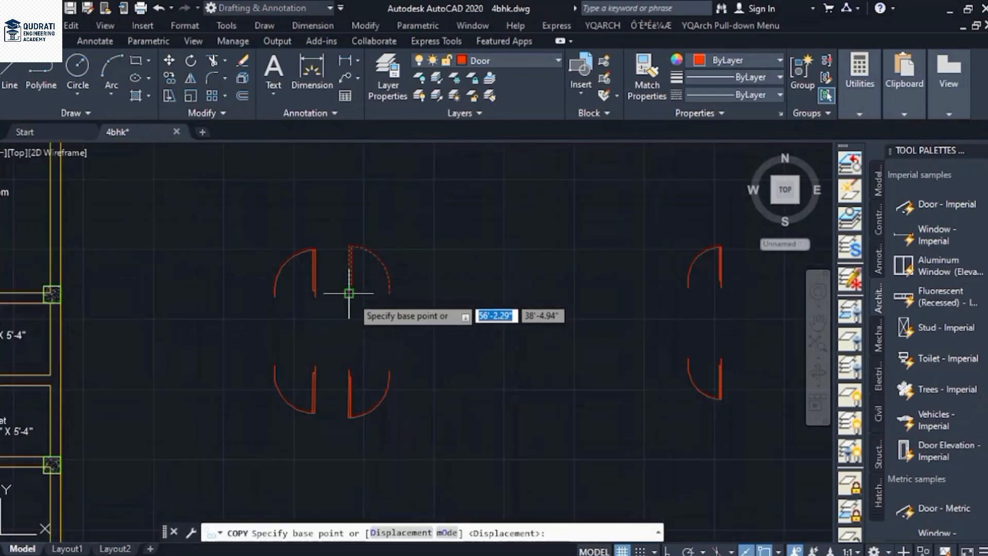
click(349, 294)
scroll(210, 353, down, 3)
scroll(237, 330, up, 3)
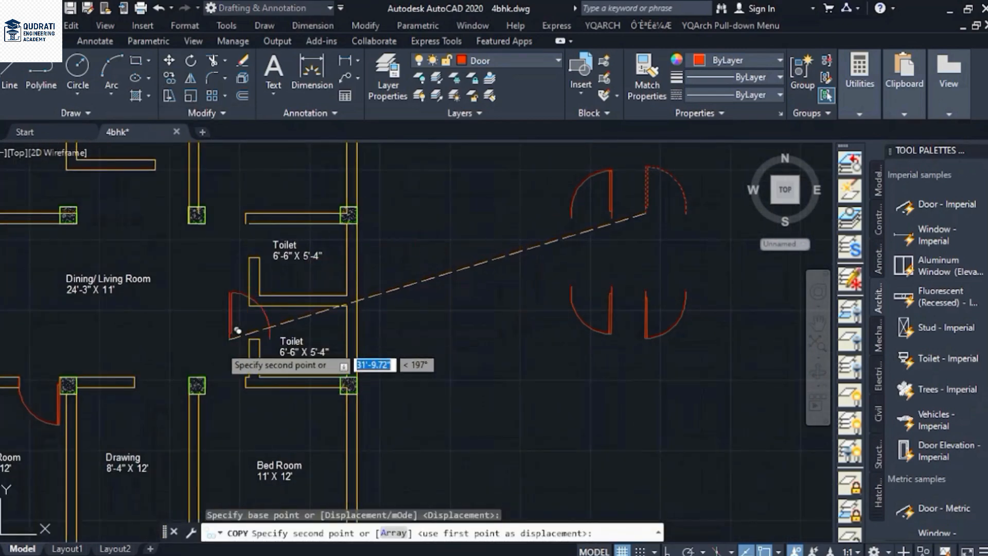
scroll(232, 336, down, 3)
scroll(250, 278, up, 3)
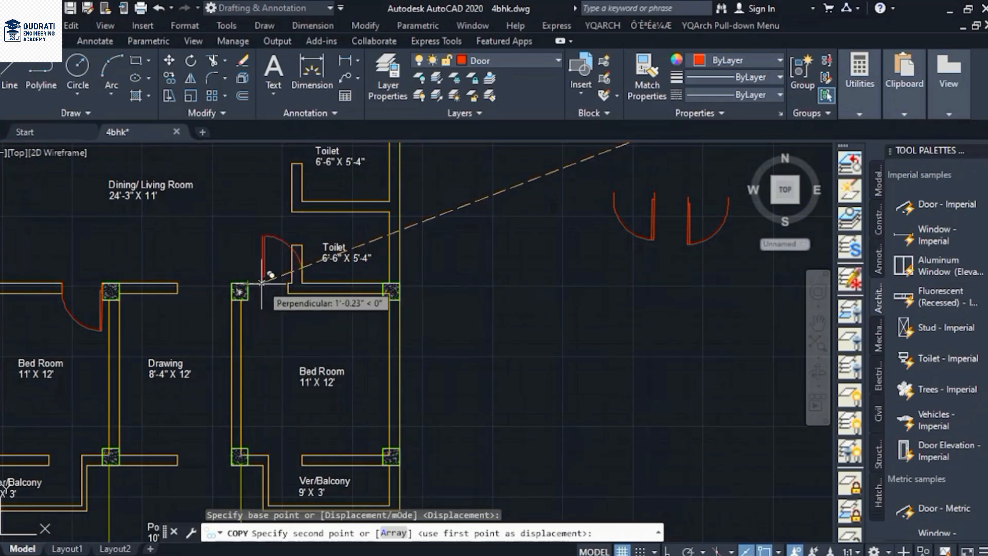
key(Escape)
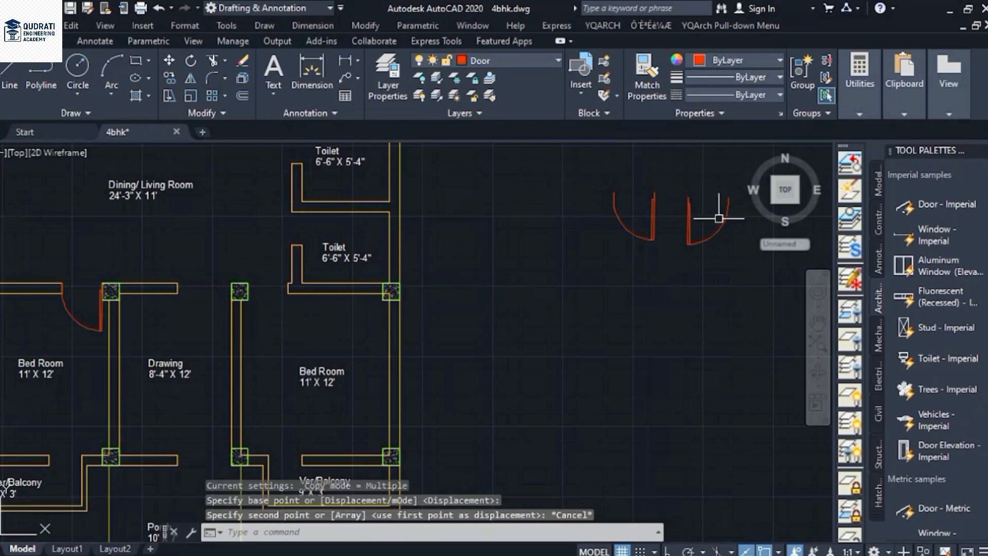
Copy the lower-right door of the larger set into the doorway at the top of the right front Bed Room, hinged at the column
click(688, 211)
text(c)
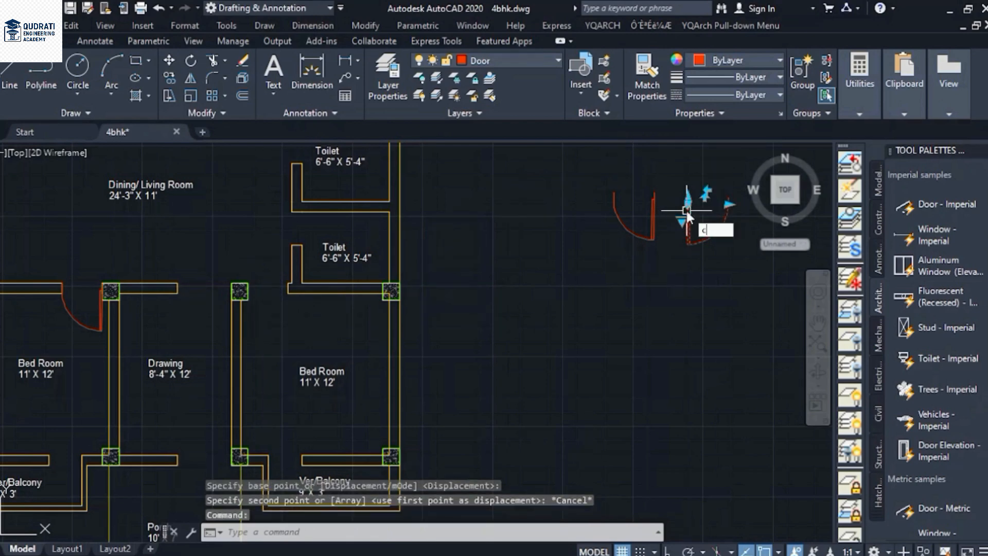
text(o)
key(Return)
click(689, 196)
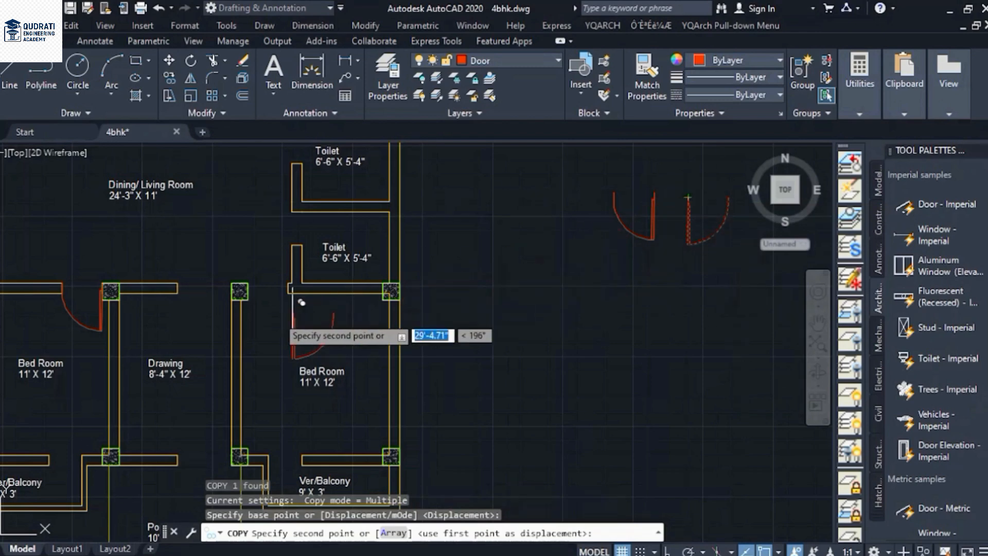
click(248, 283)
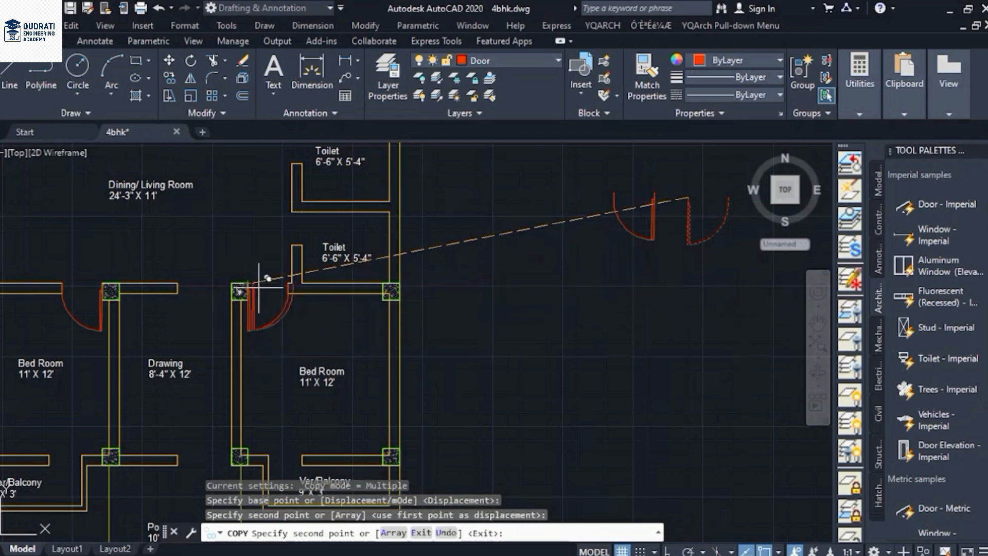
key(Escape)
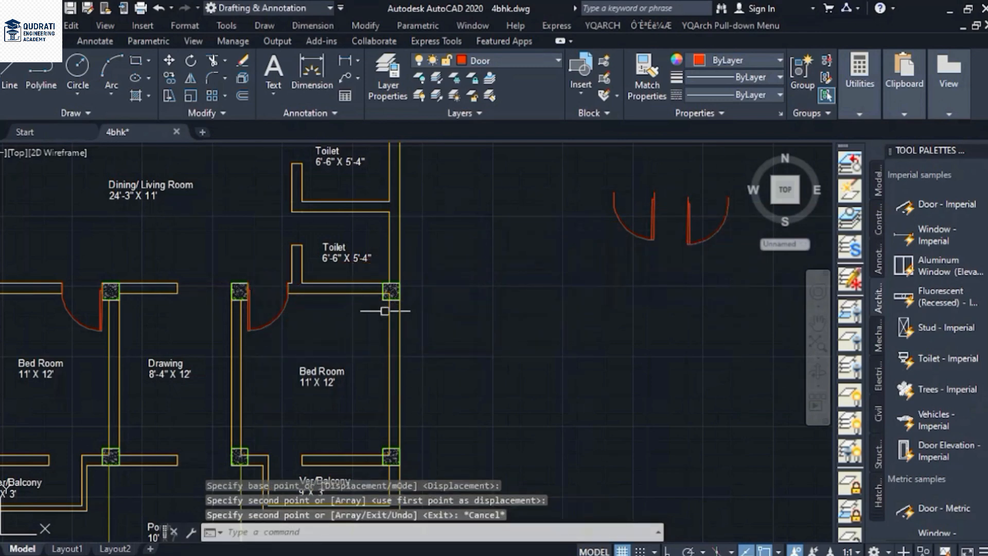
Copy the upper-left door of the smaller set, using the lower end of its hinge side as the base point
middle_drag(385, 311, 202, 364)
scroll(371, 270, down, 2)
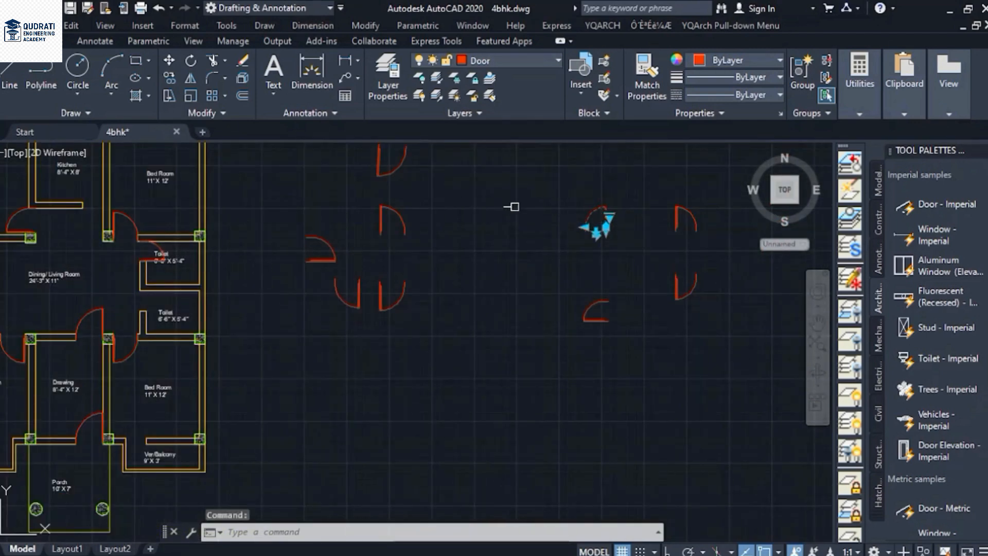
click(170, 76)
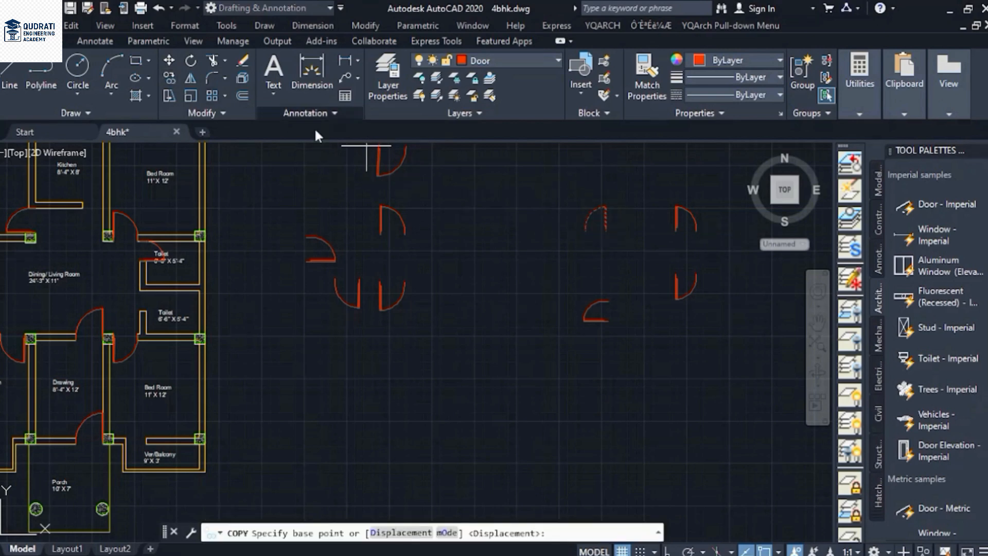
scroll(638, 240, up, 3)
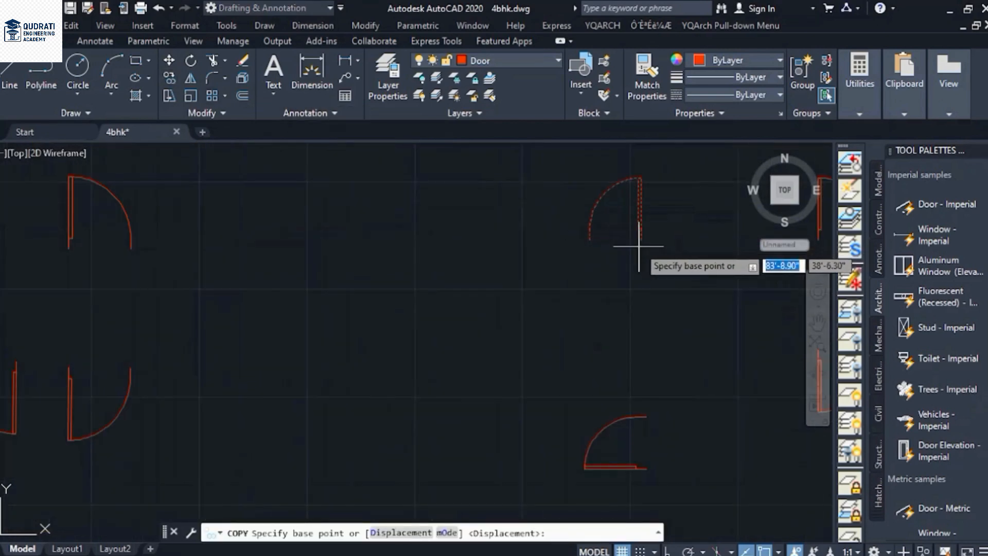
scroll(625, 243, up, 4)
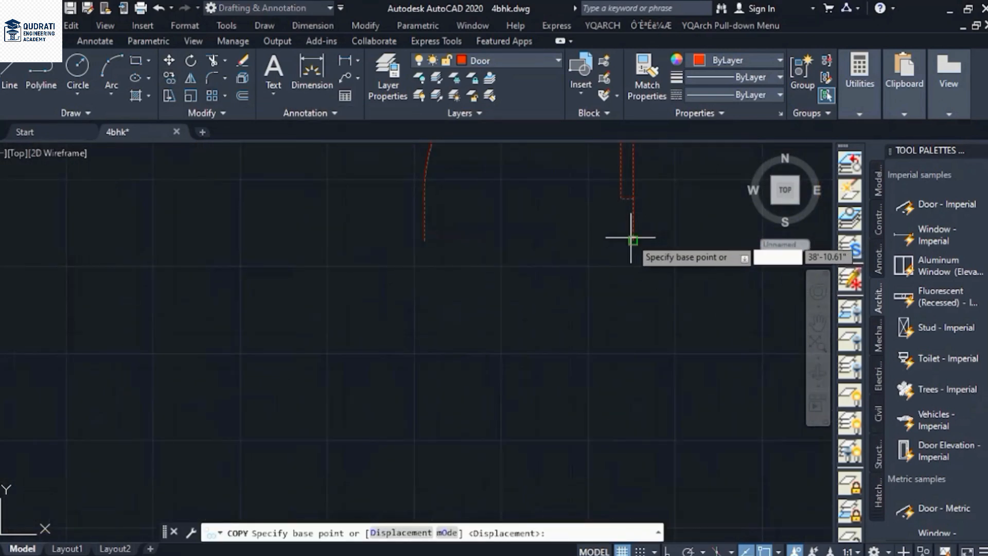
Copy the selected spare door from beside the plan into the right-hand Ver/Balcony doorway, aligning it with the wall-opening corner
click(633, 239)
scroll(618, 236, down, 5)
scroll(555, 281, down, 2)
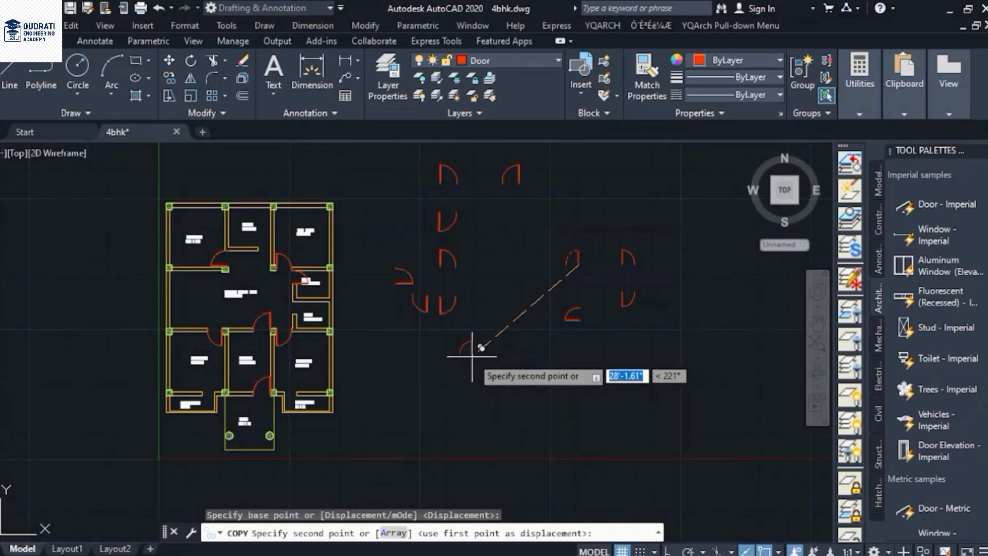
middle_drag(473, 354, 556, 284)
scroll(384, 326, up, 5)
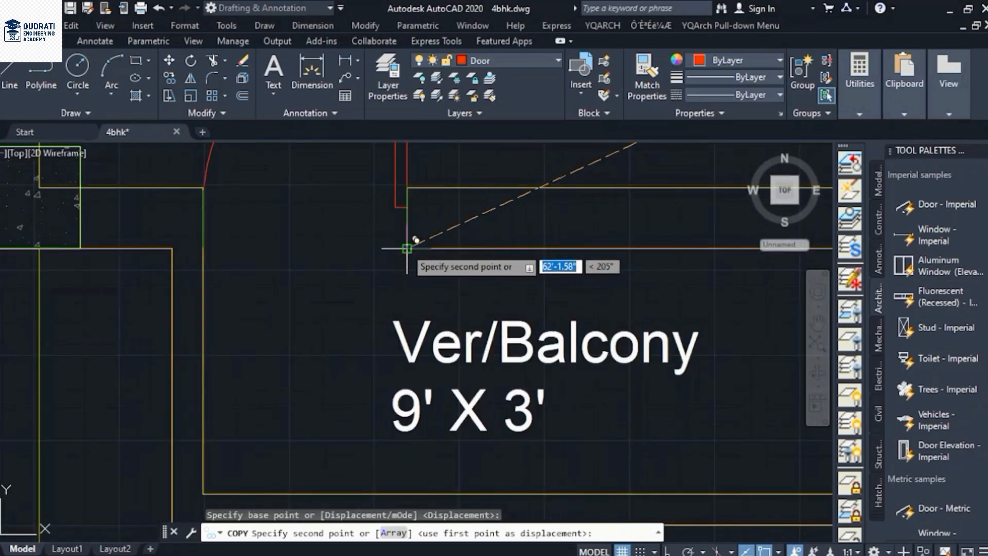
click(407, 249)
key(Escape)
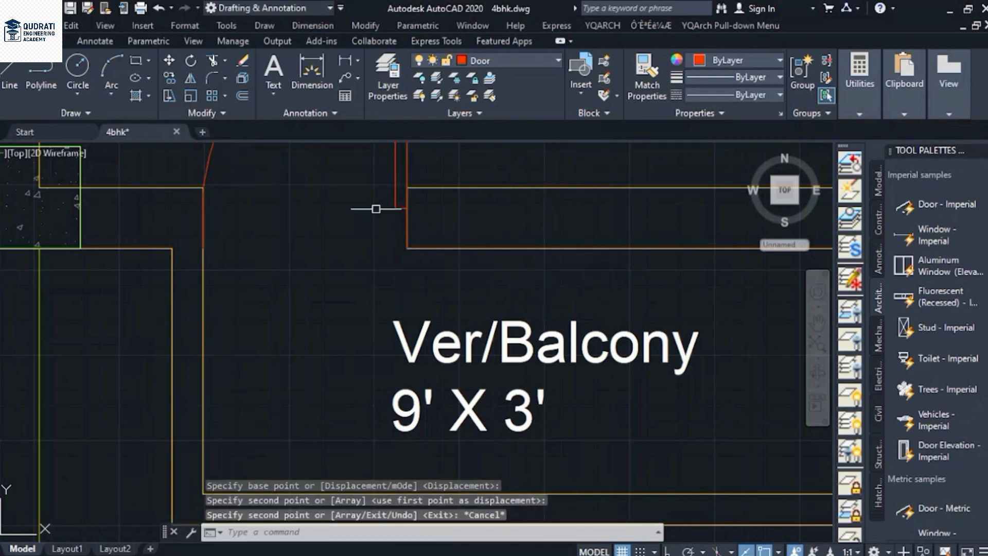
Flip the copied door so it swings into the right-hand balcony instead of the bedroom
middle_drag(376, 205, 380, 263)
scroll(389, 331, down, 3)
click(398, 264)
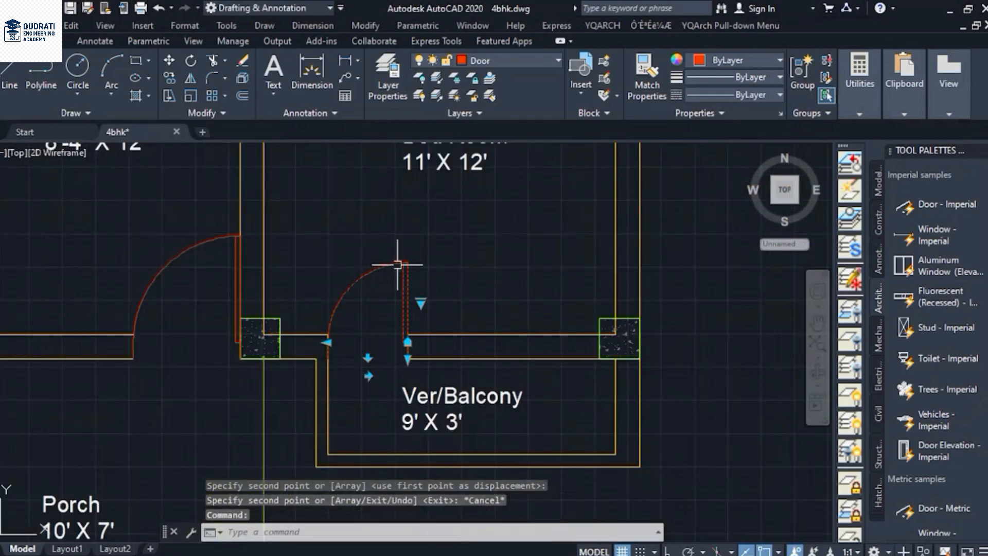
click(369, 376)
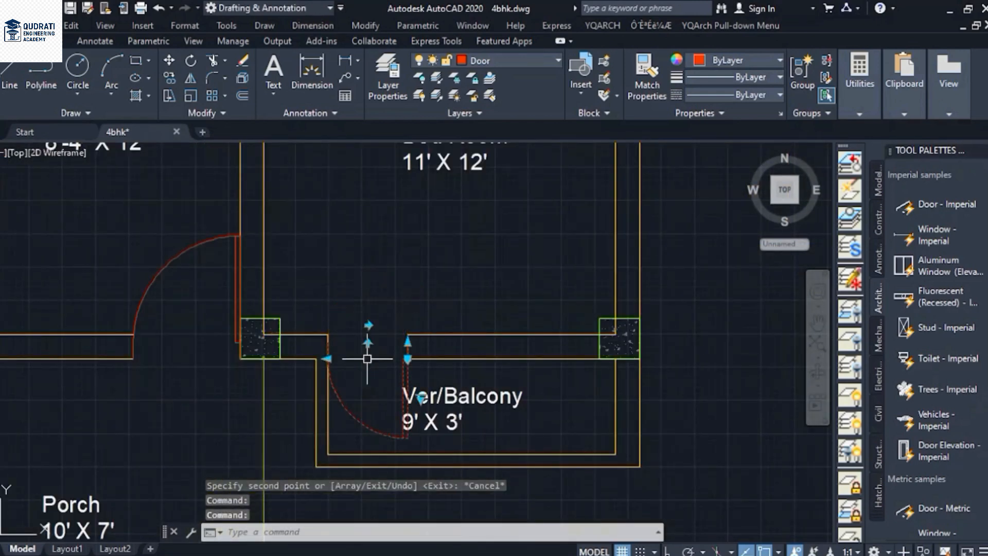
key(Escape)
Move the balcony door so the end of its frame meets the bedroom-side corner of the wall opening
scroll(412, 355, up, 5)
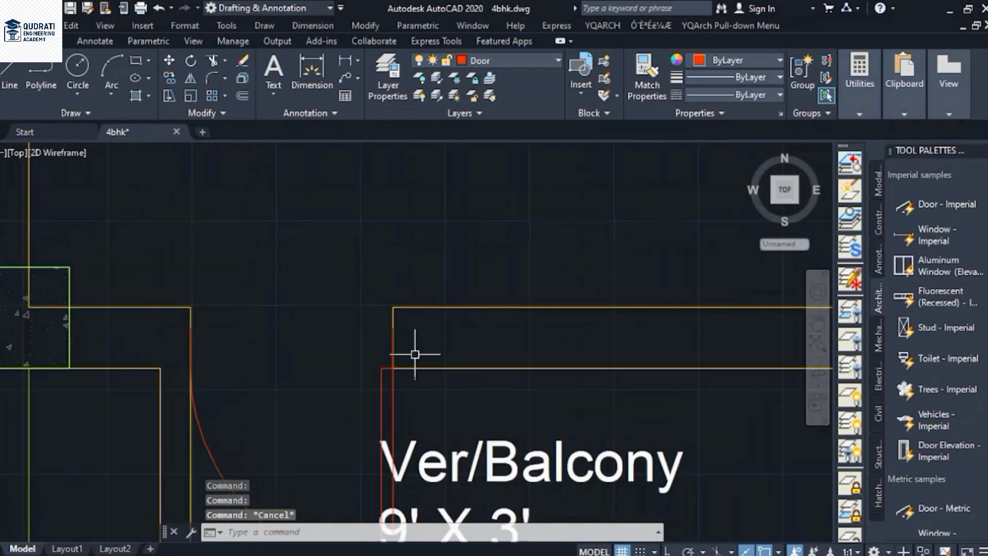
click(378, 380)
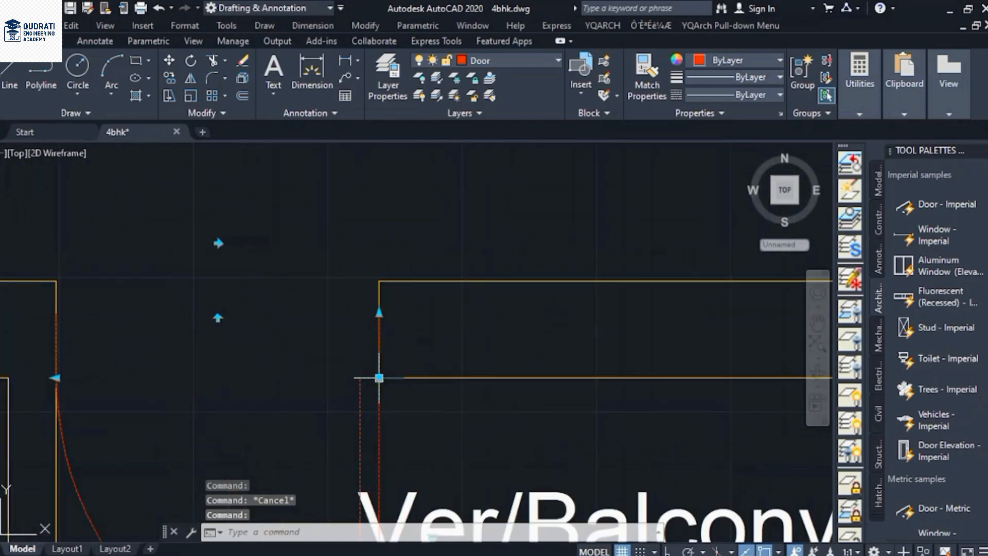
click(170, 64)
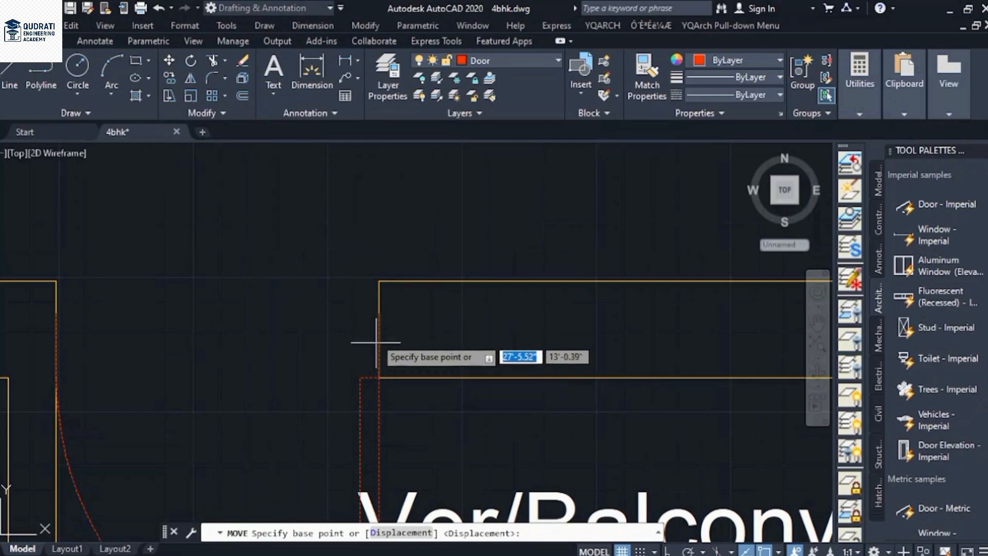
click(379, 312)
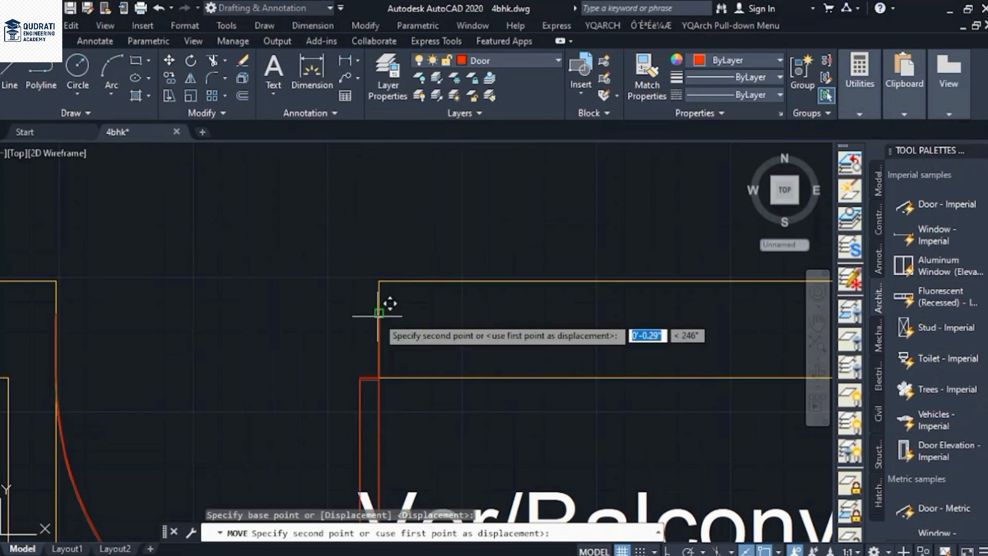
click(378, 282)
Mirror the right-hand balcony door about the porch's vertical centre line into the left-hand balcony opening, keeping the source door
scroll(381, 297, down, 2)
scroll(382, 299, down, 4)
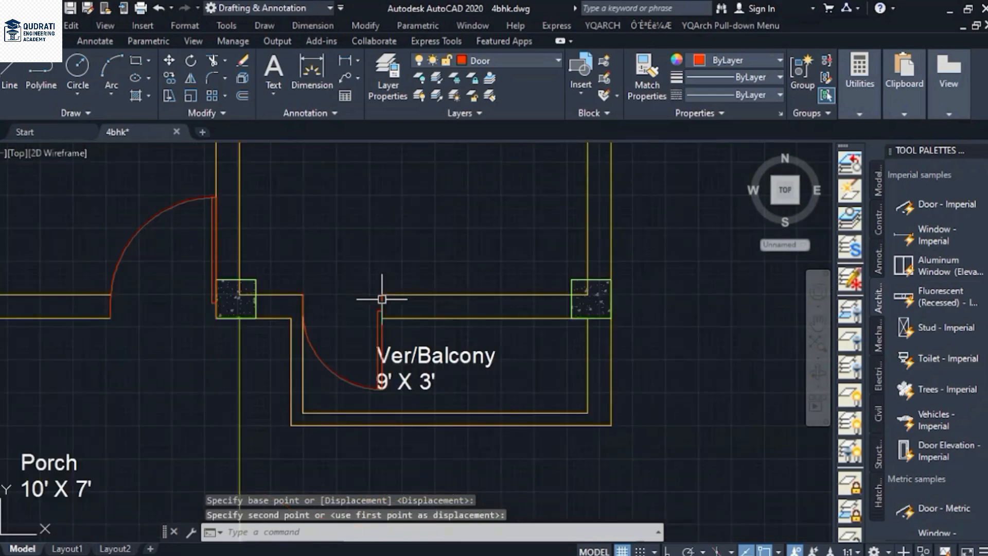
mouse_move(396, 340)
middle_down()
mouse_move(460, 313)
mouse_move(444, 318)
mouse_move(463, 324)
middle_up()
scroll(427, 314, down, 4)
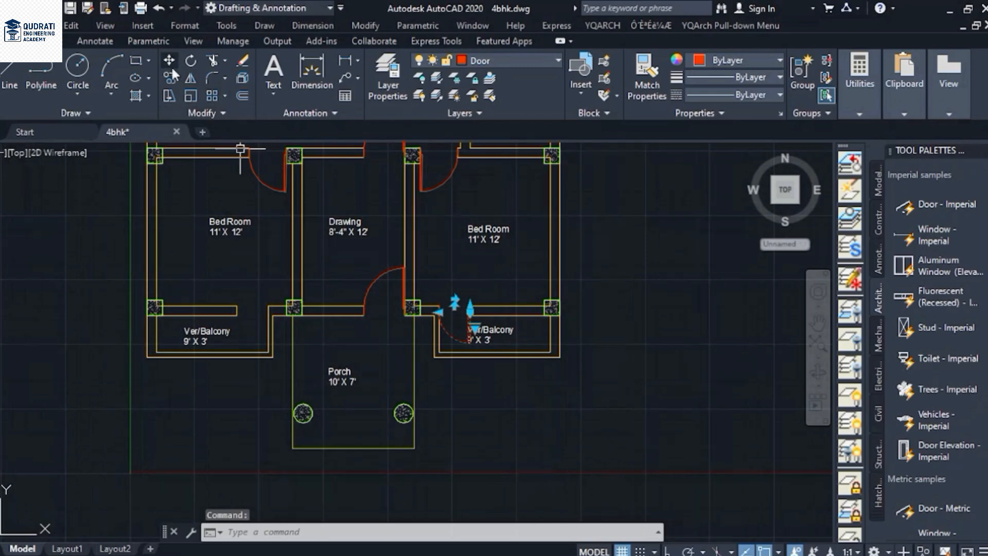
click(190, 78)
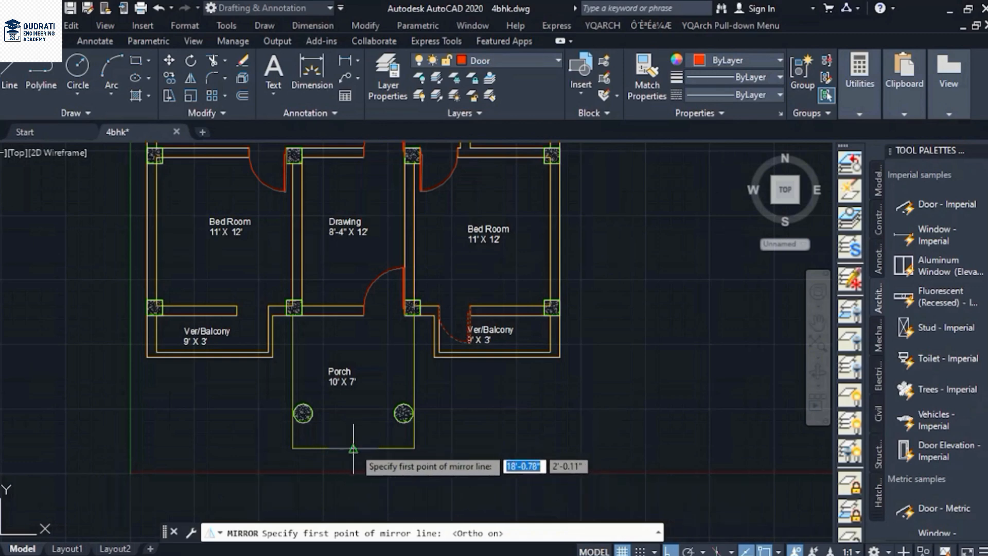
click(353, 449)
click(351, 403)
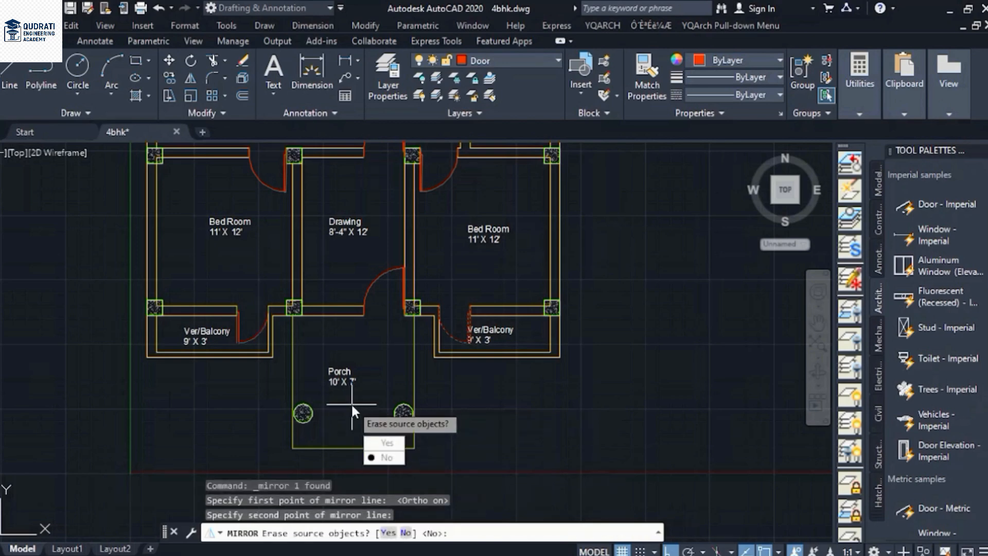
click(384, 458)
Copy the upper toilet's door into the lower toilet's opening, using the corresponding wall corners as base and destination points
scroll(355, 361, down, 4)
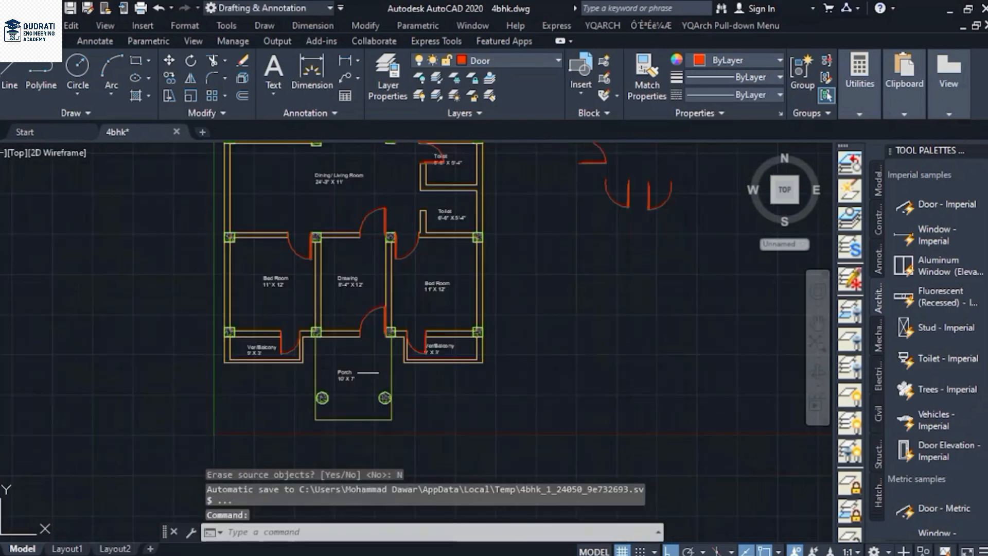
middle_drag(365, 362, 367, 383)
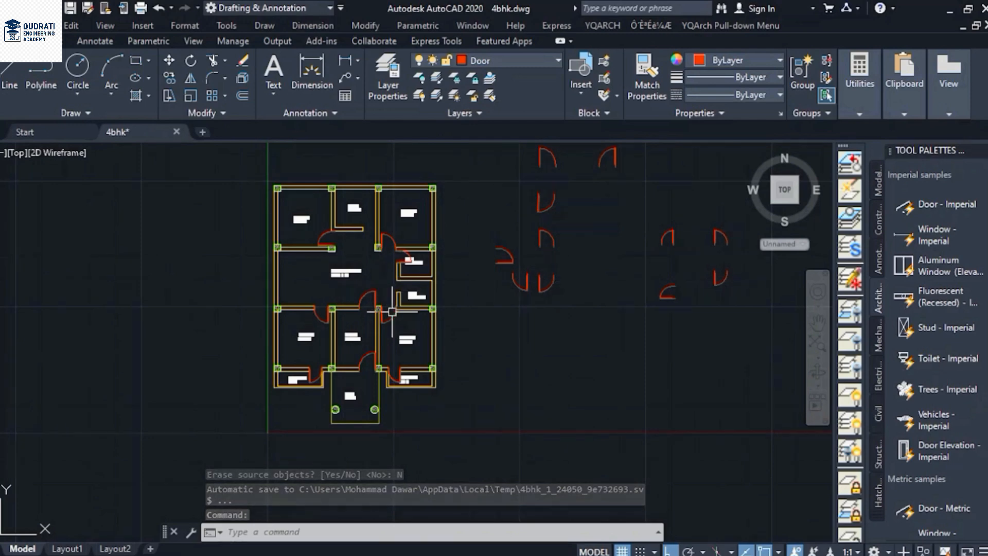
scroll(391, 298, up, 3)
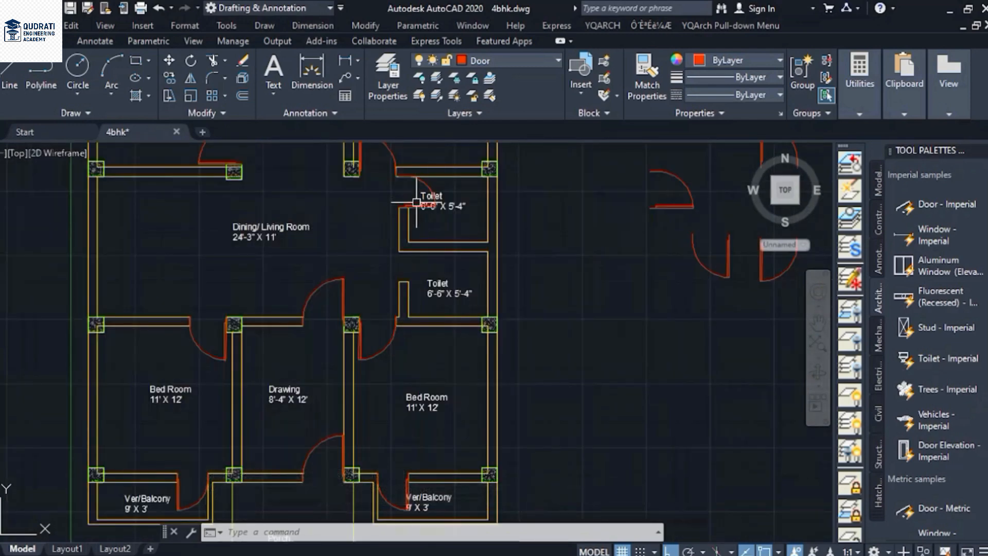
click(168, 78)
scroll(395, 205, up, 3)
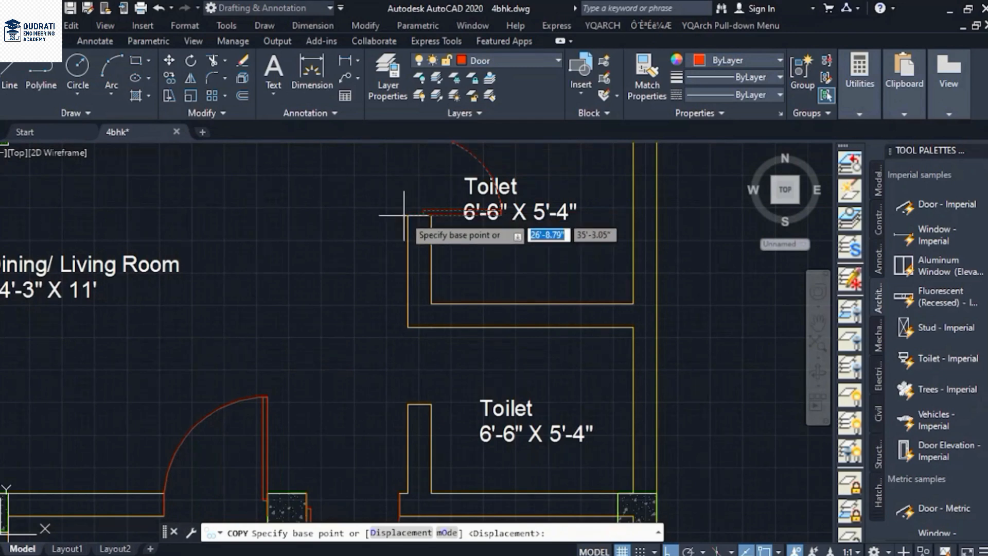
click(408, 214)
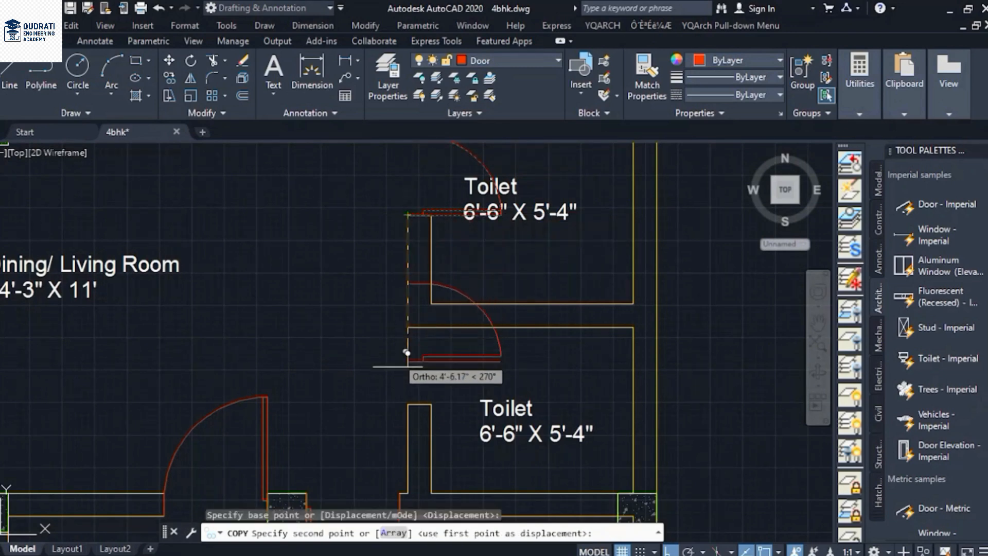
click(407, 405)
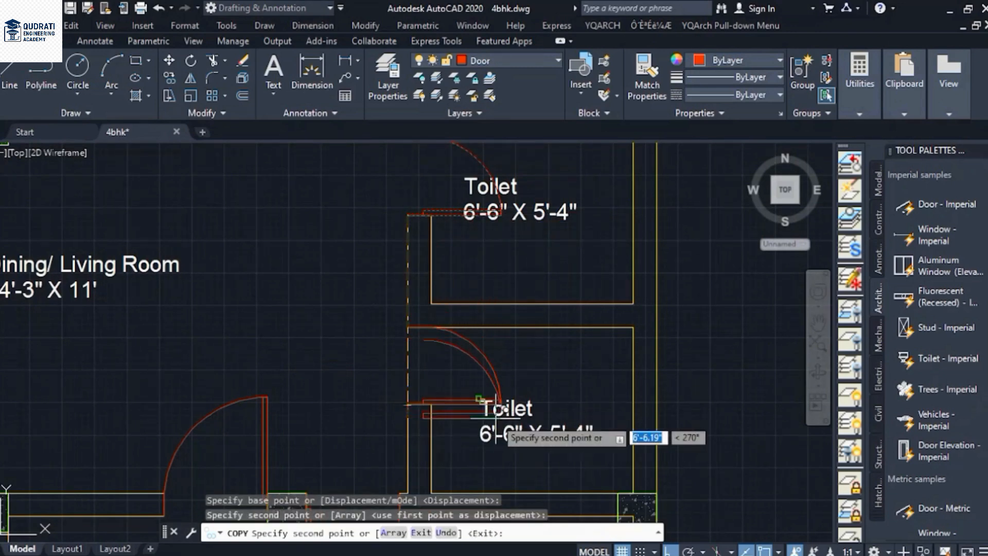
key(Escape)
Move both Toilet 6'-6" X 5'-4" labels down inside their rooms, away from the doors
scroll(479, 390, down, 4)
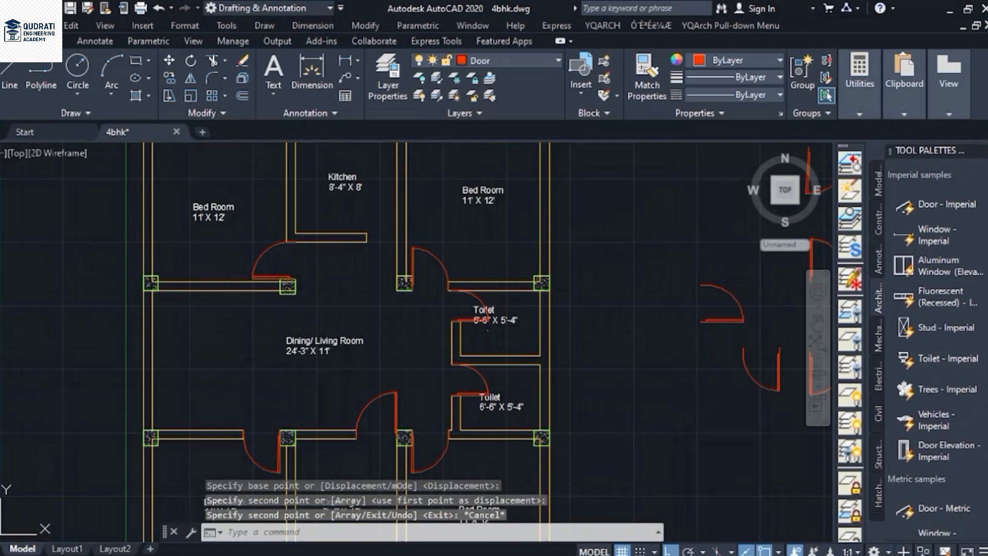
middle_drag(488, 321, 466, 298)
click(478, 297)
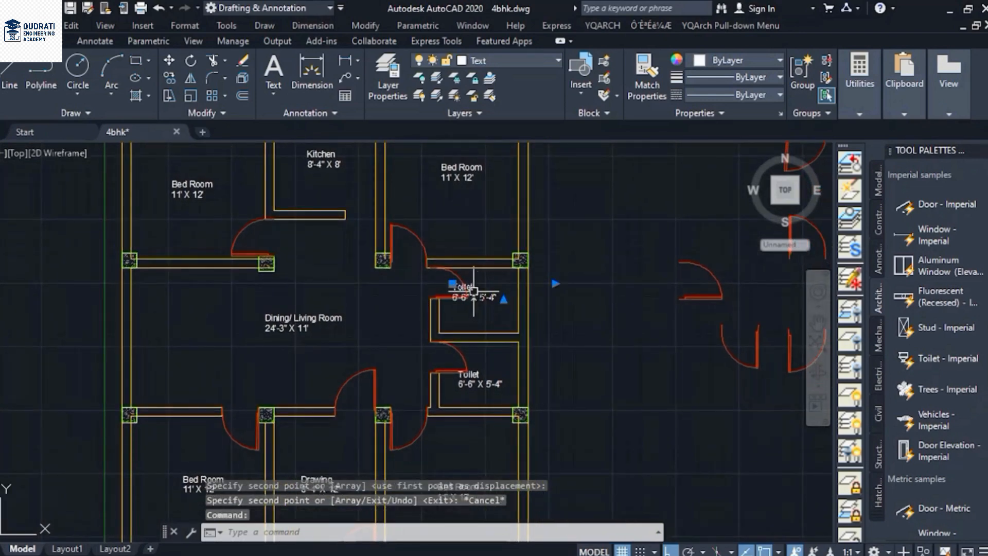
drag(473, 292, 468, 311)
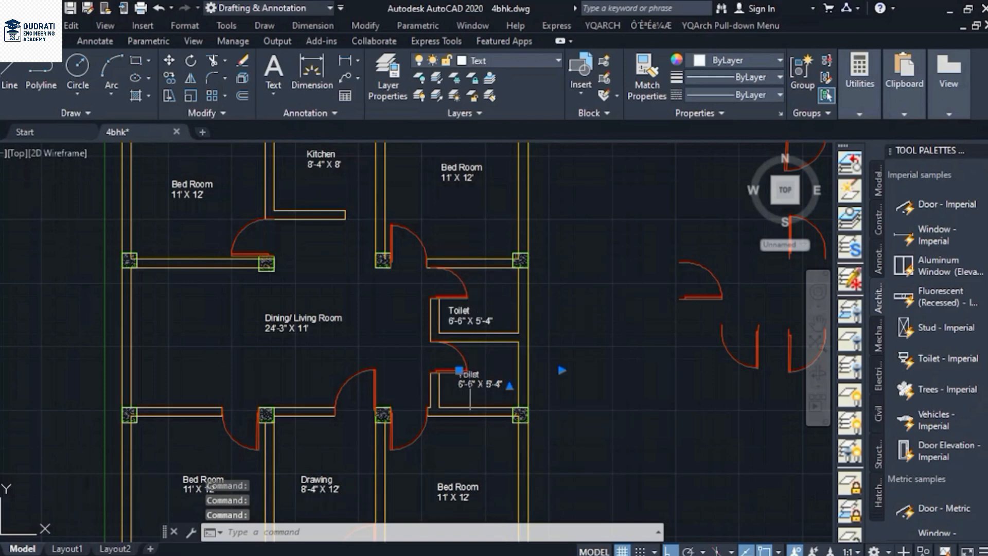
drag(475, 385, 474, 398)
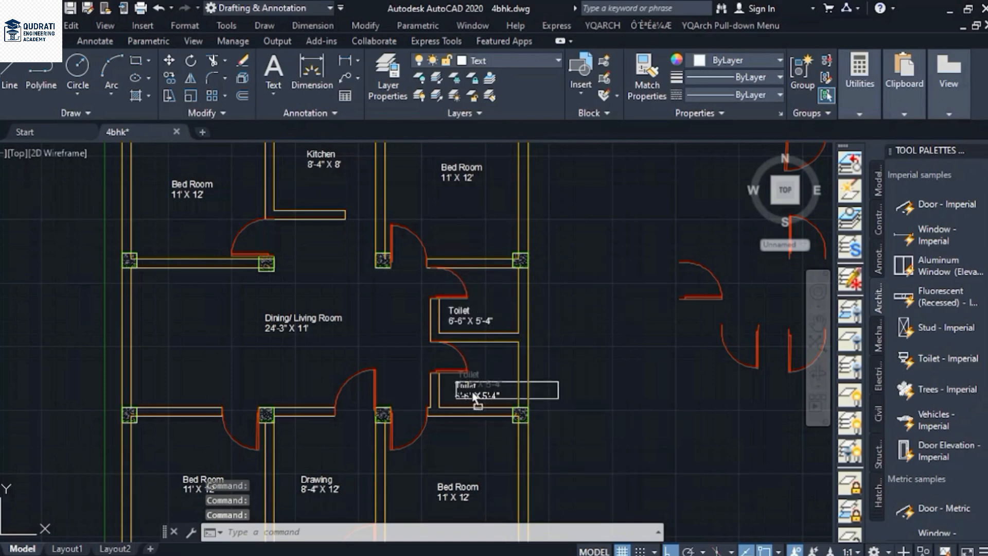
Select the Ver/Balcony 9' X 3' label that overlaps the right-hand balcony door
middle_drag(489, 404, 492, 291)
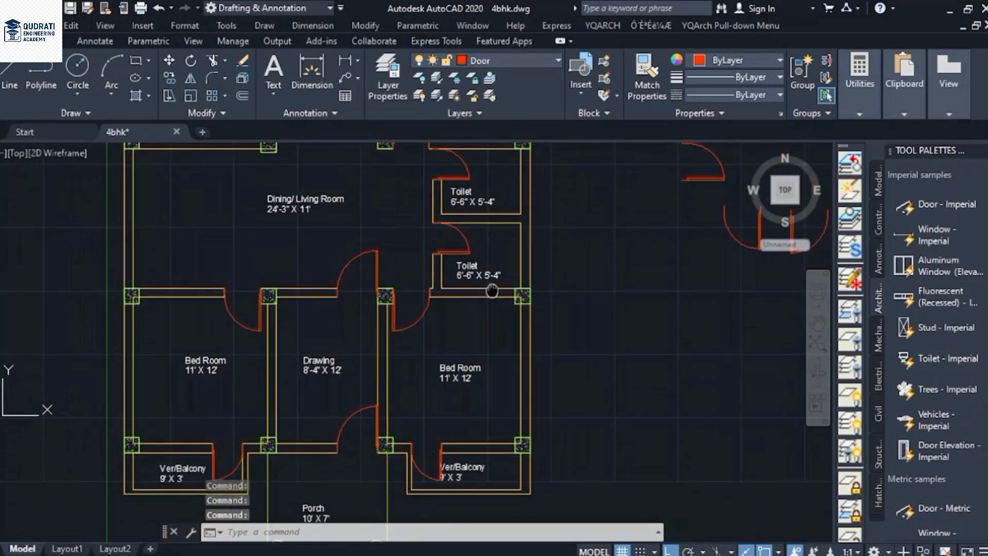
middle_drag(467, 367, 468, 292)
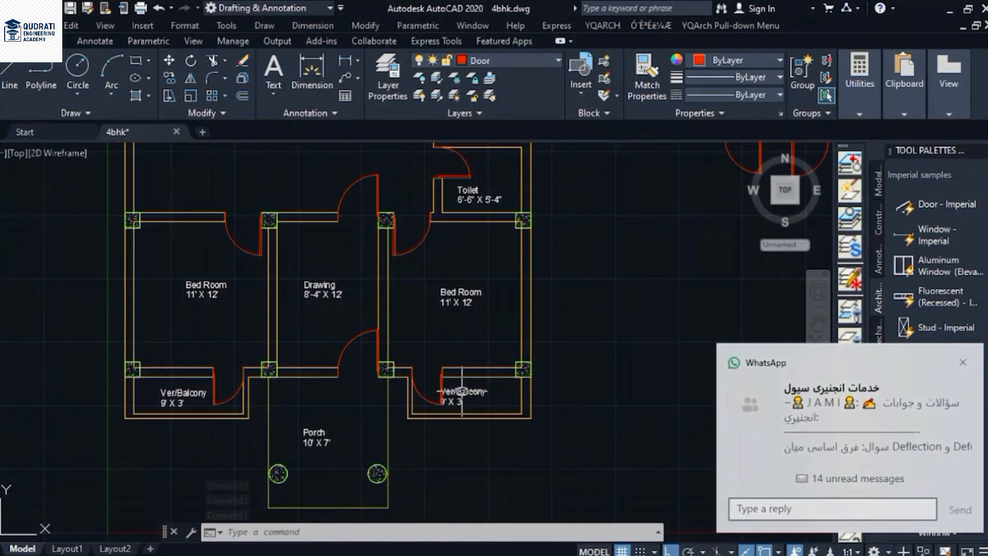
click(462, 391)
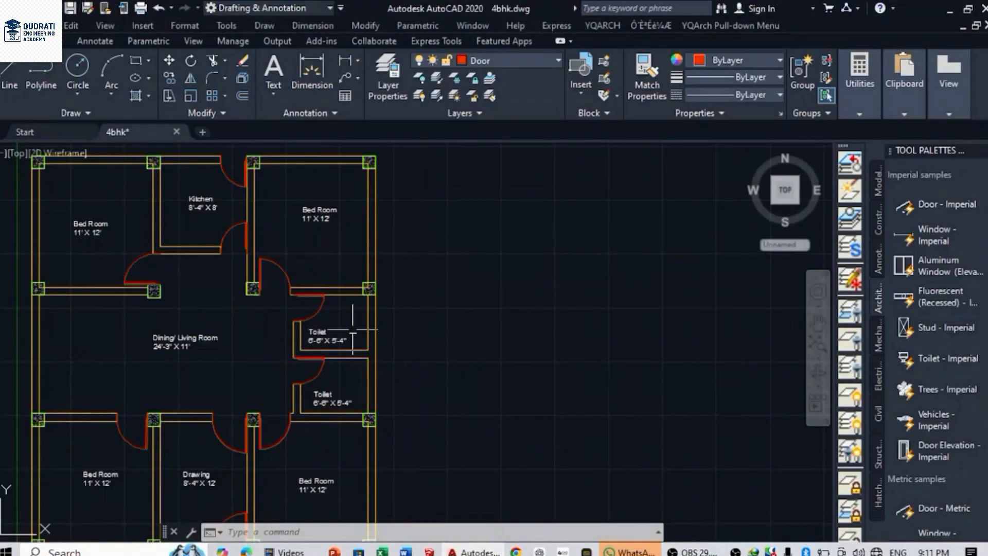
Draw a short horizontal line across the thickness of the upper-right bedroom's outer wall, at the wall's midpoint
scroll(370, 215, up, 3)
middle_drag(379, 251, 450, 373)
scroll(443, 421, down, 1)
scroll(444, 420, down, 2)
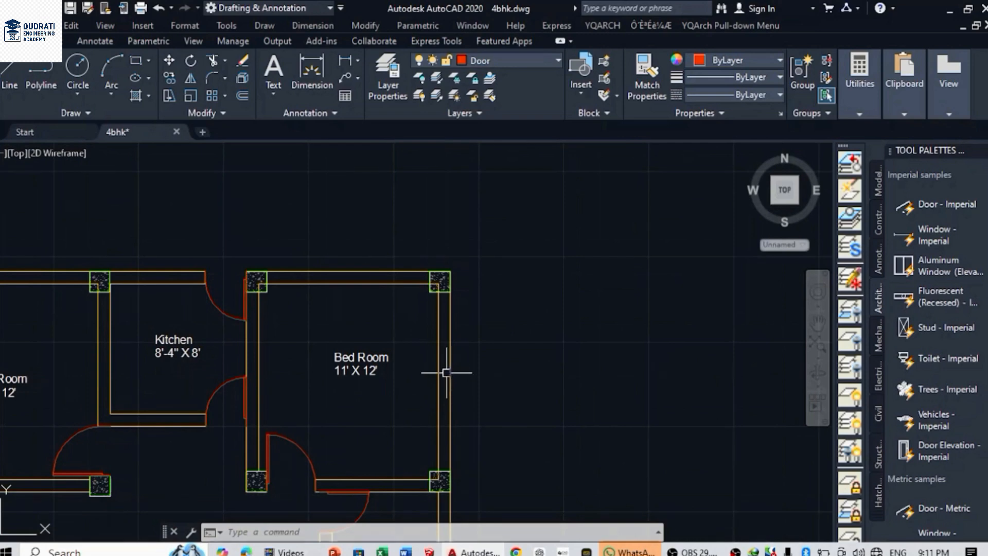
text(l)
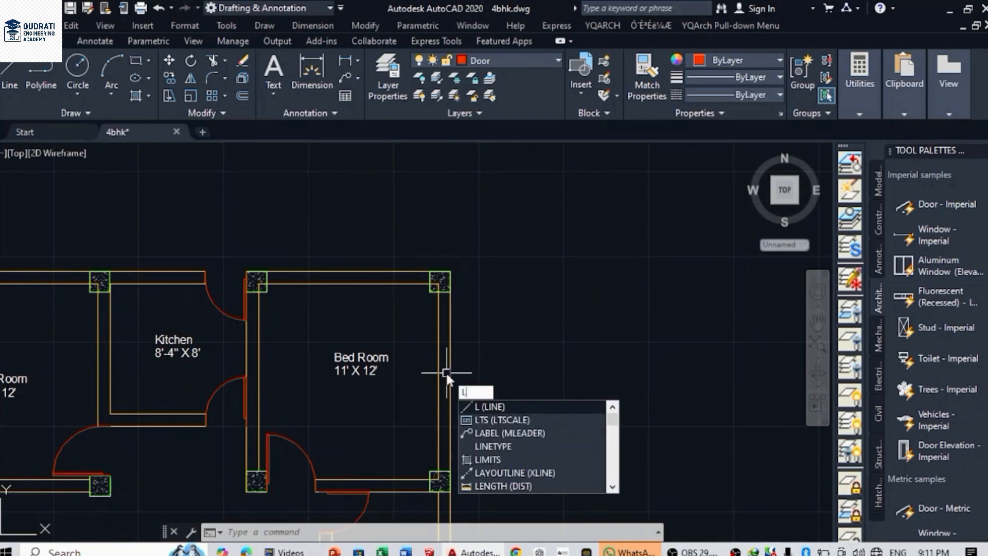
key(Return)
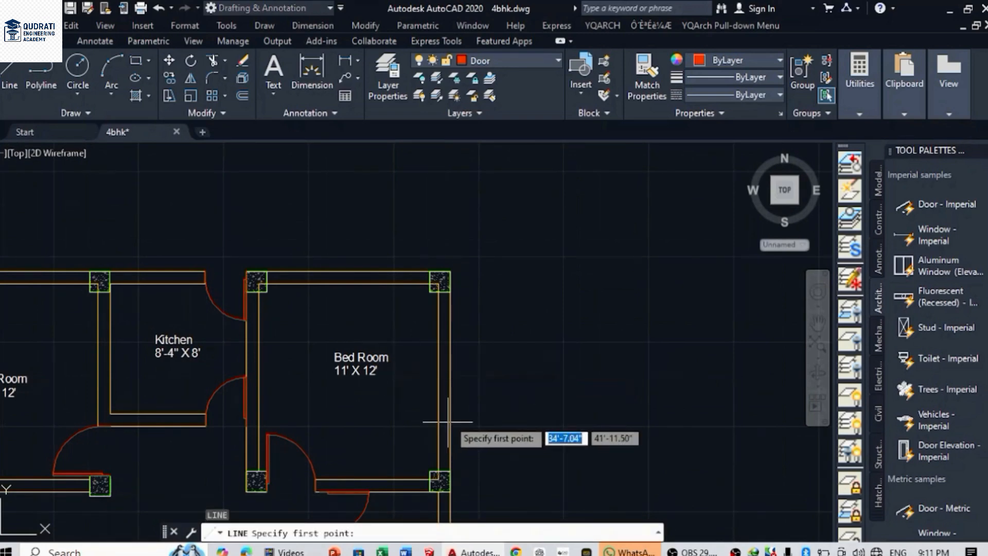
click(438, 376)
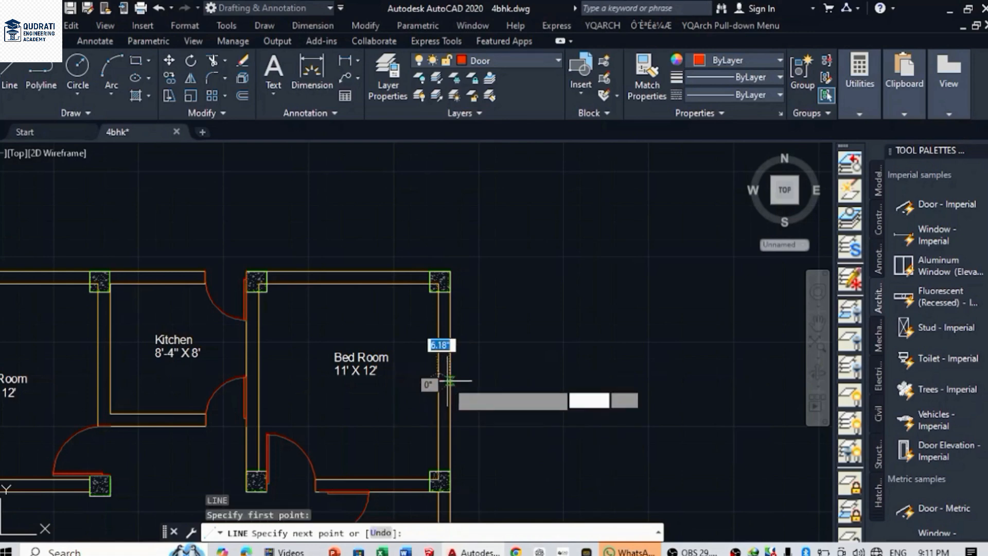
click(449, 382)
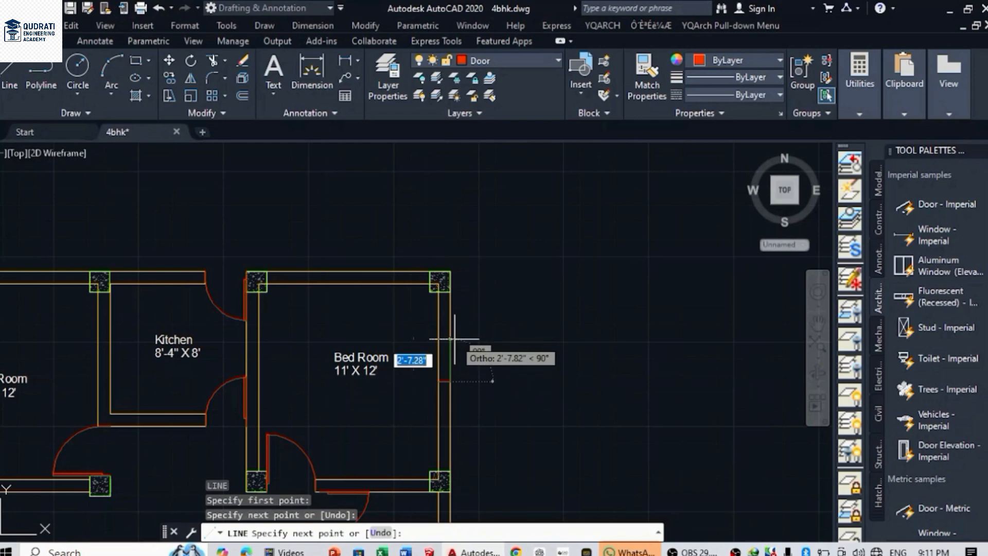
key(Escape)
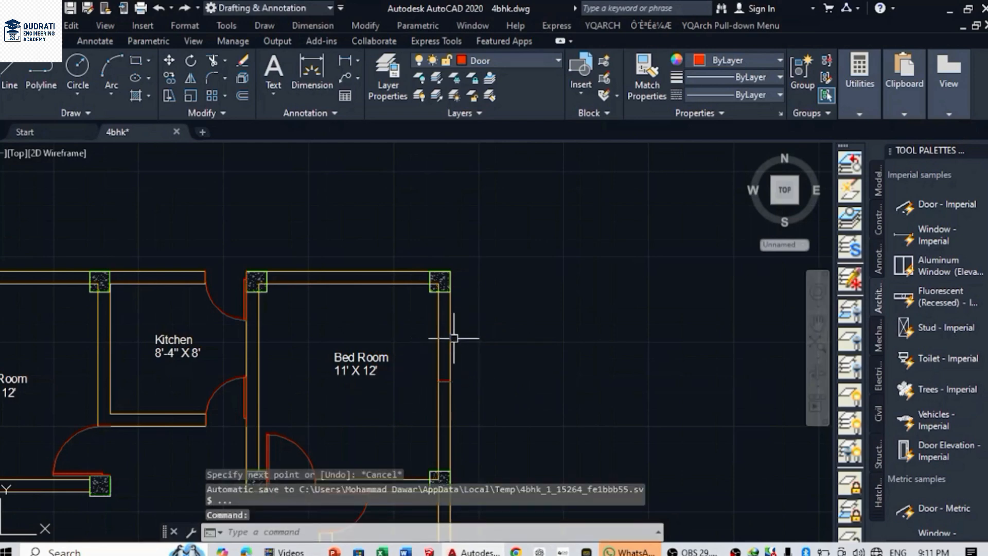
Assign the short midpoint line across the upper-right bedroom's right outer wall to the wall layer
scroll(438, 379, up, 3)
click(450, 387)
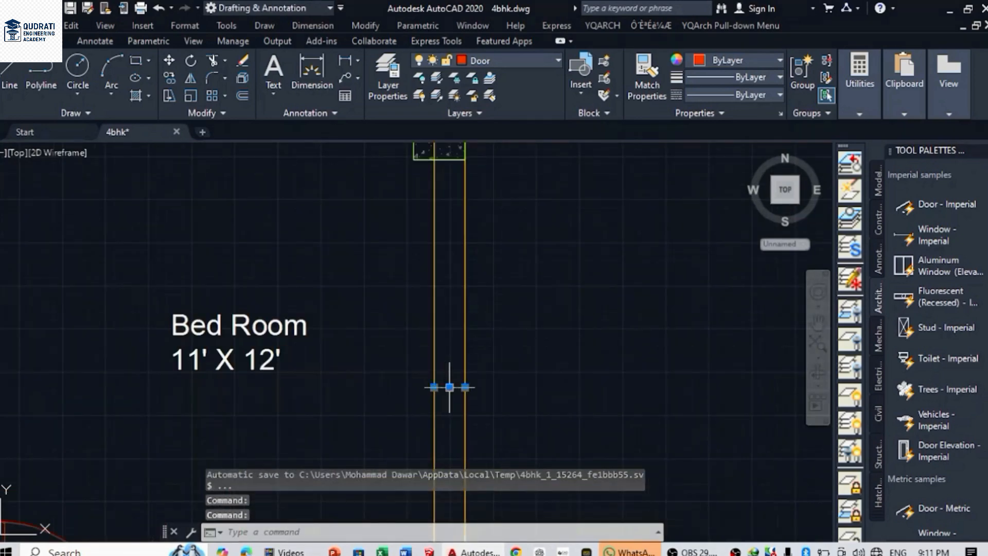
click(536, 65)
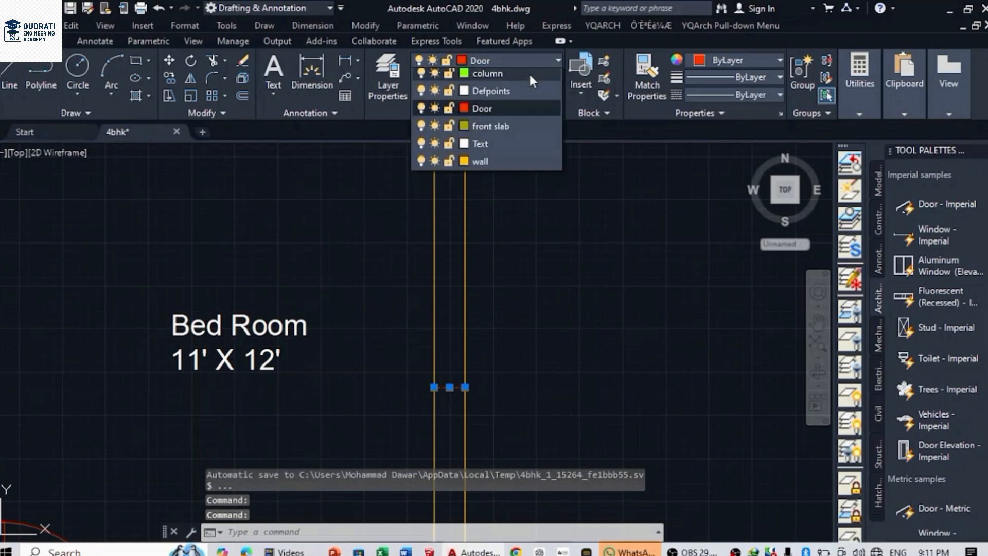
click(469, 184)
key(Escape)
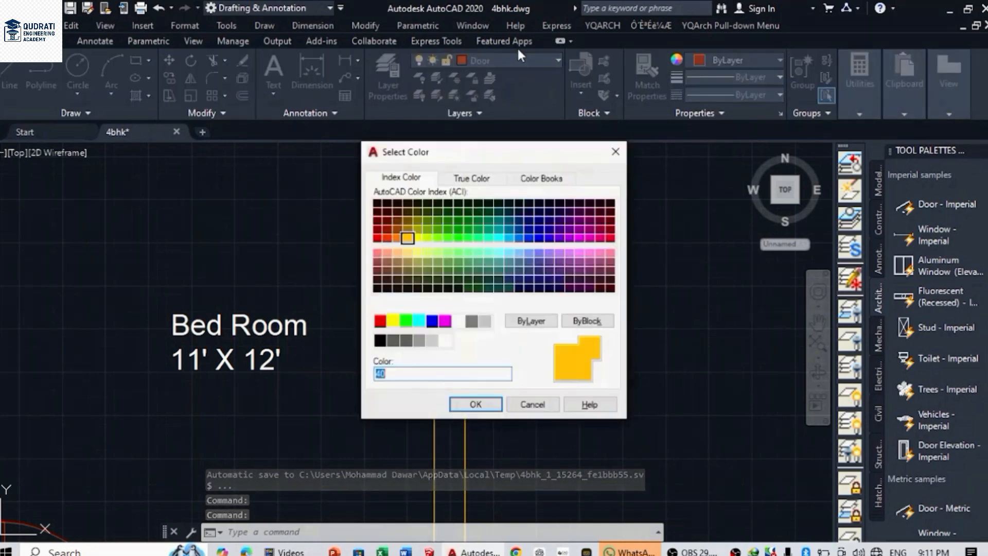
click(613, 150)
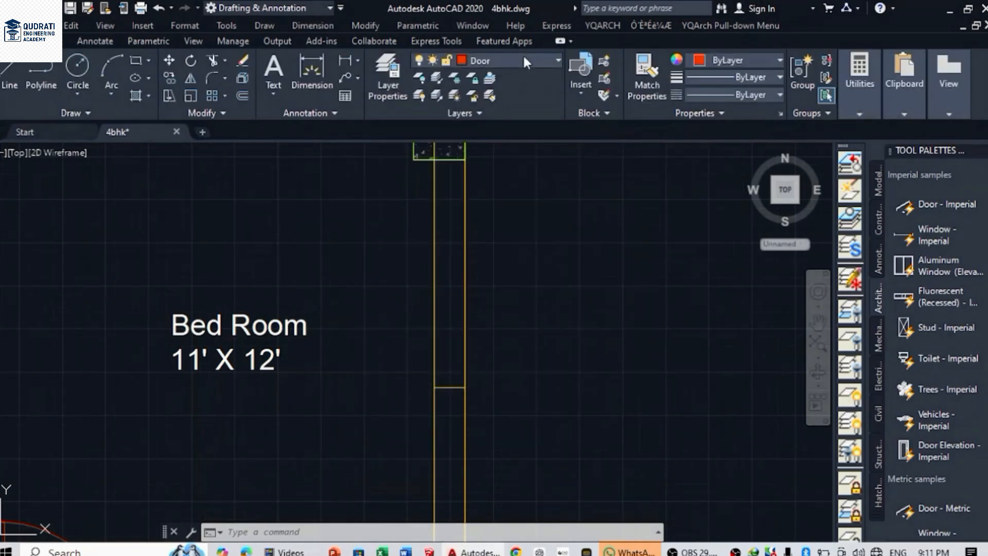
click(523, 60)
click(485, 185)
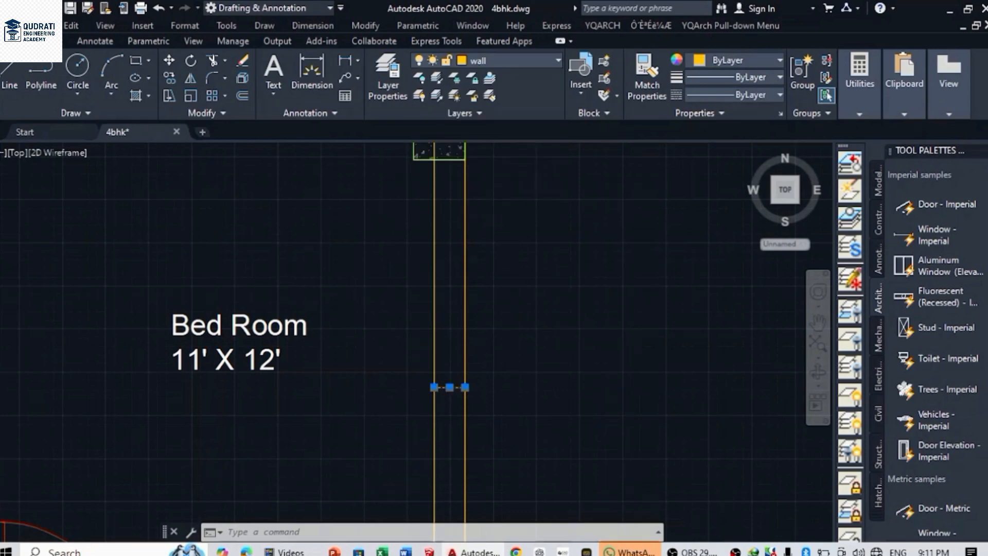
scroll(456, 269, down, 3)
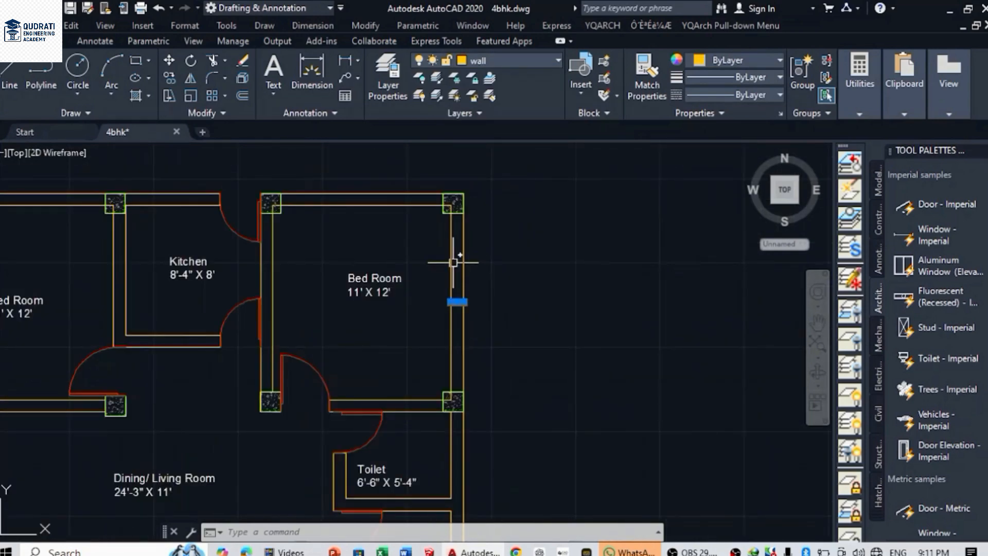
key(Escape)
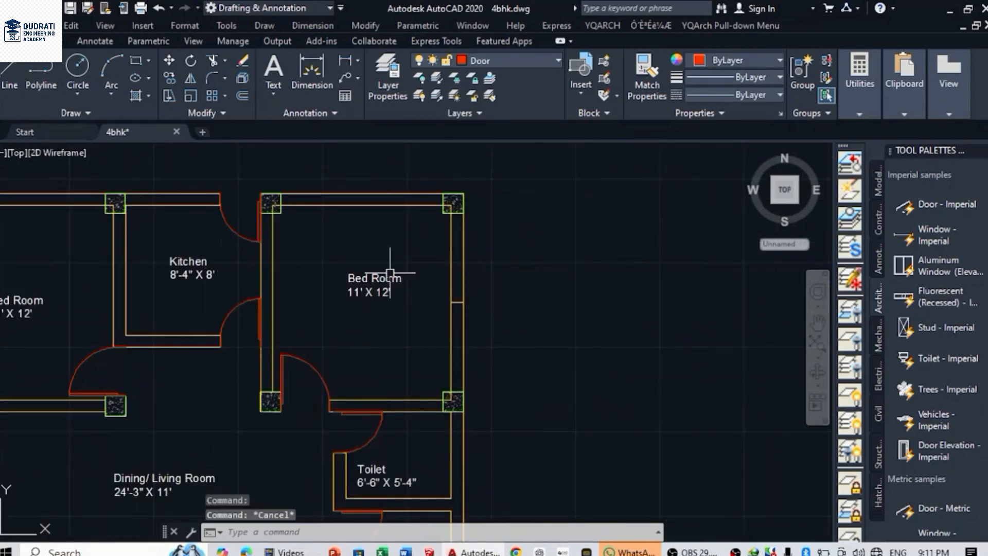
Draw a short vertical line across the thickness of the upper-right bedroom's top wall, at the wall's midpoint
text(l)
key(Return)
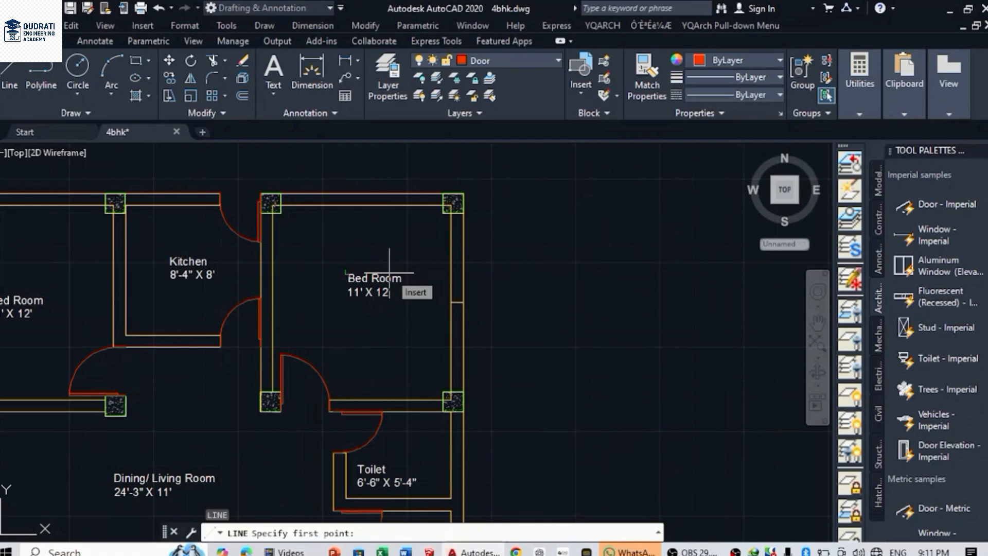
click(361, 195)
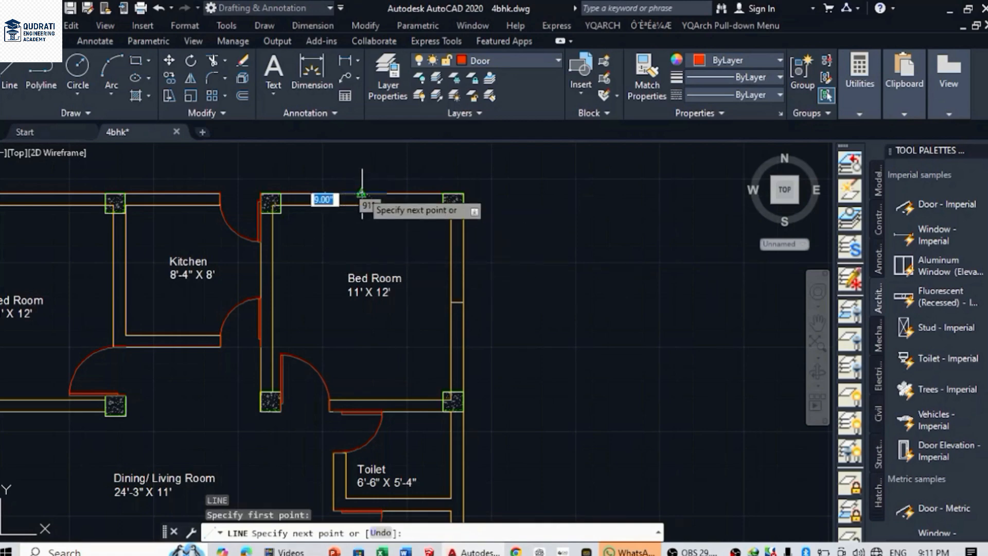
click(362, 193)
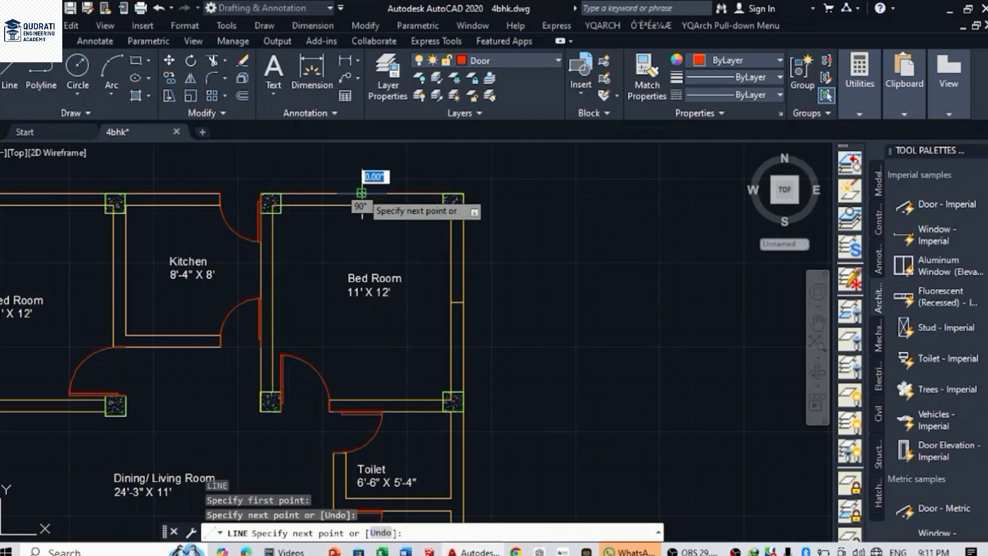
key(Return)
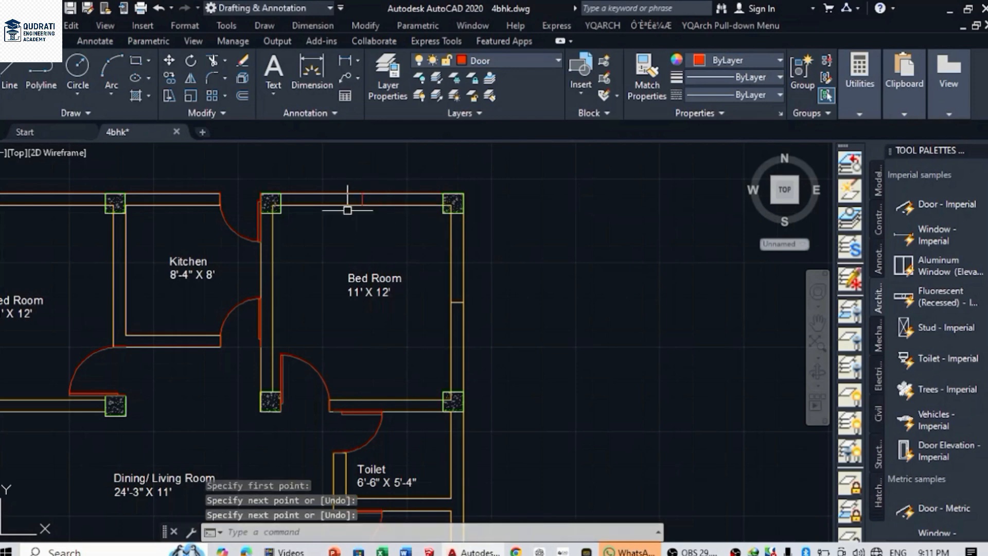
Assign the short midpoint line across the upper-right bedroom's top wall to the wall layer
scroll(360, 236, up, 4)
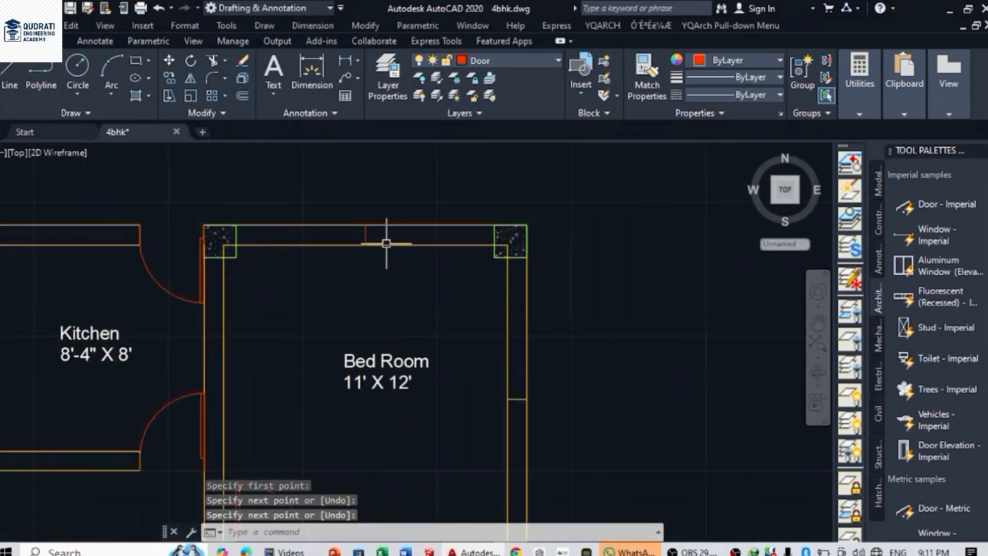
scroll(370, 238, up, 2)
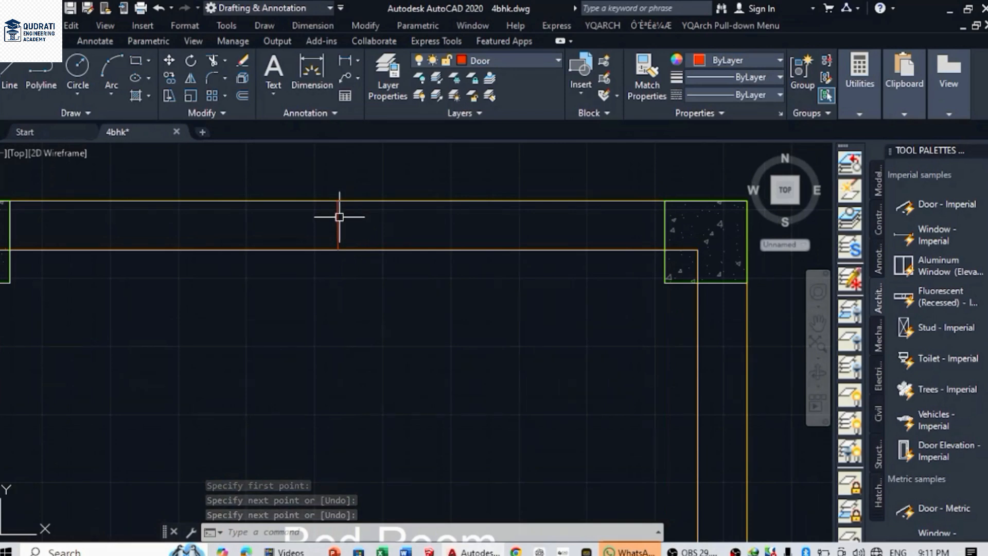
click(340, 217)
click(476, 63)
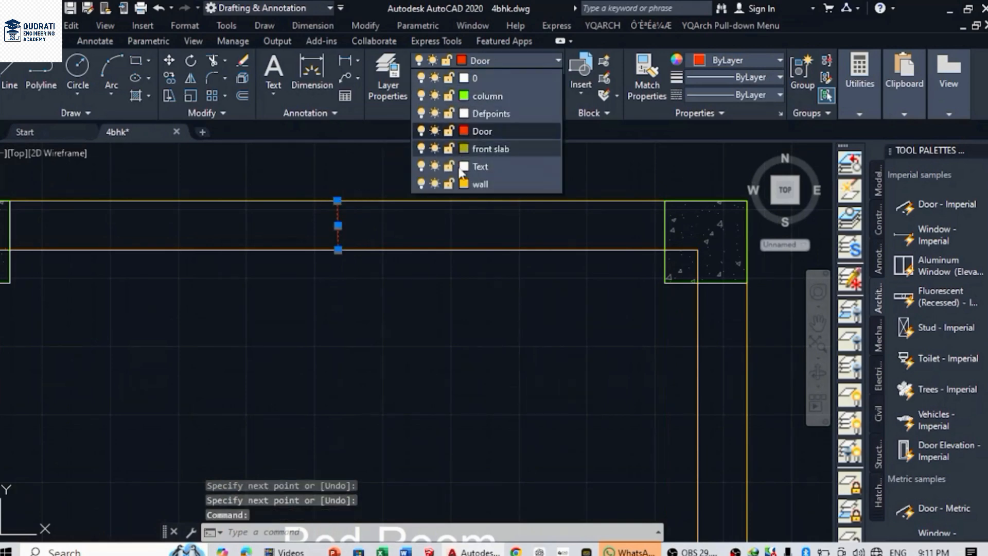
click(465, 185)
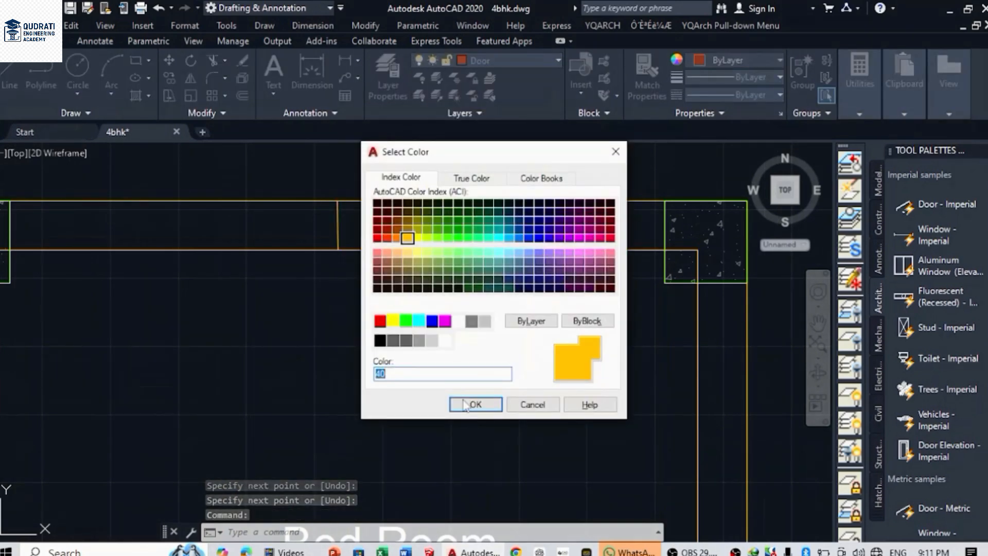
click(538, 404)
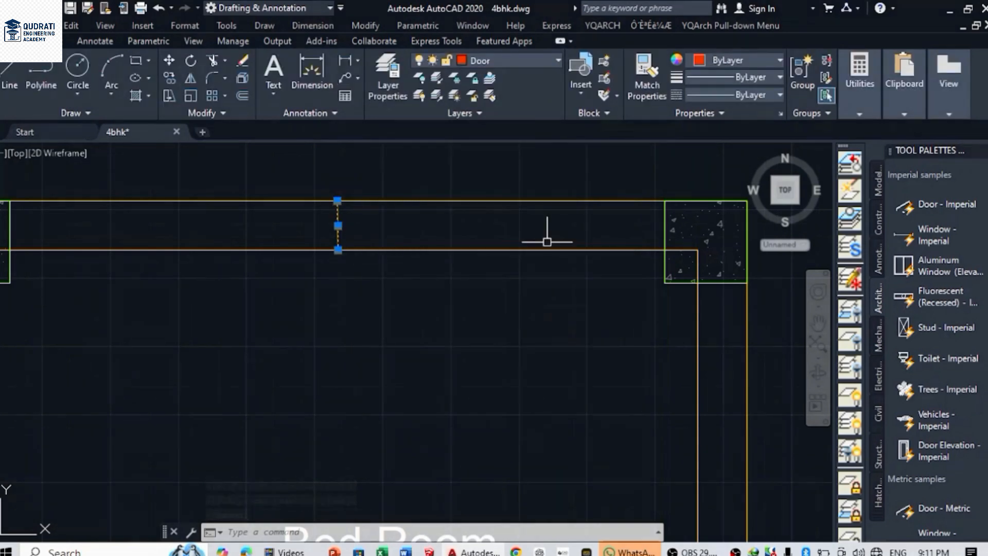
click(530, 58)
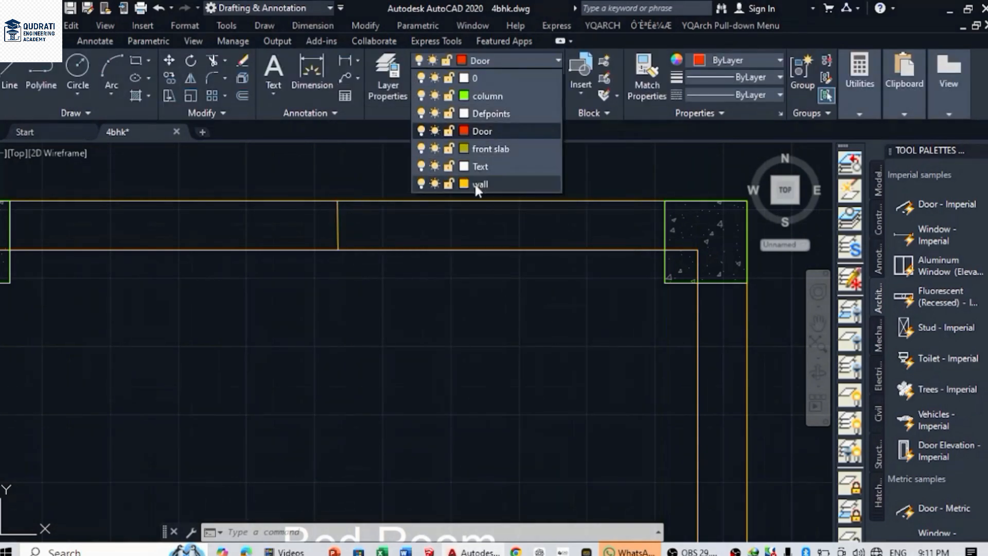
click(475, 183)
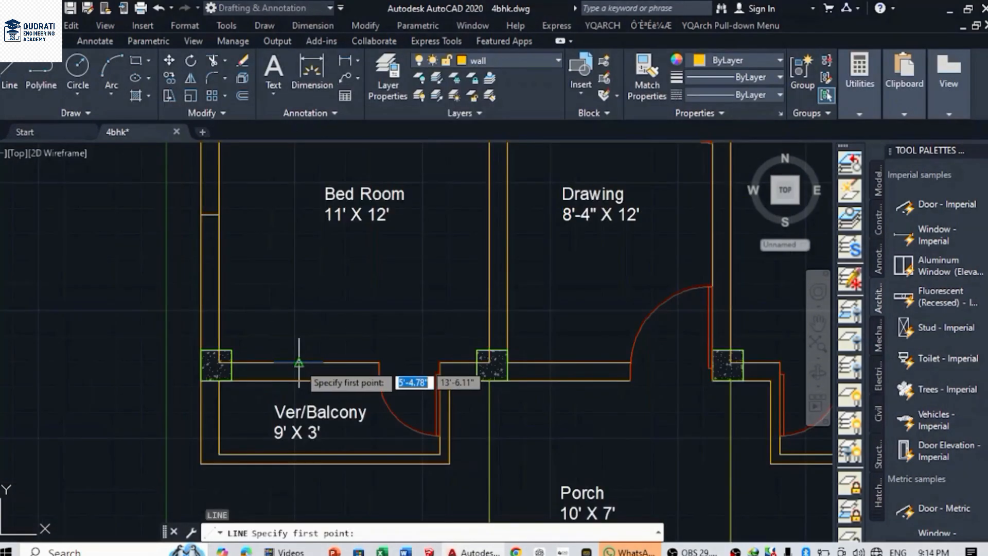
Draw a short vertical line across the wall between the lower-left bedroom and its balcony, at the midpoint of the segment beside the door
click(298, 363)
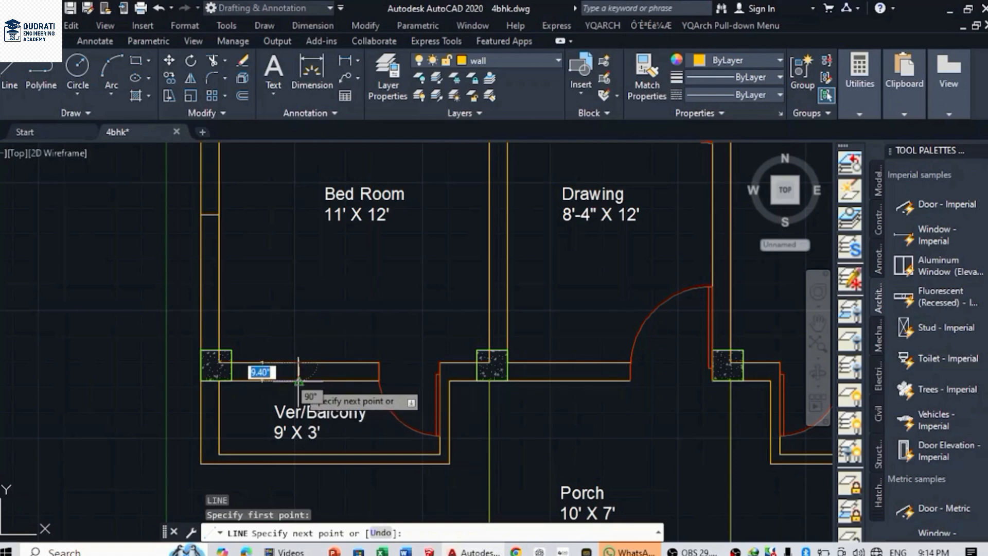
click(299, 381)
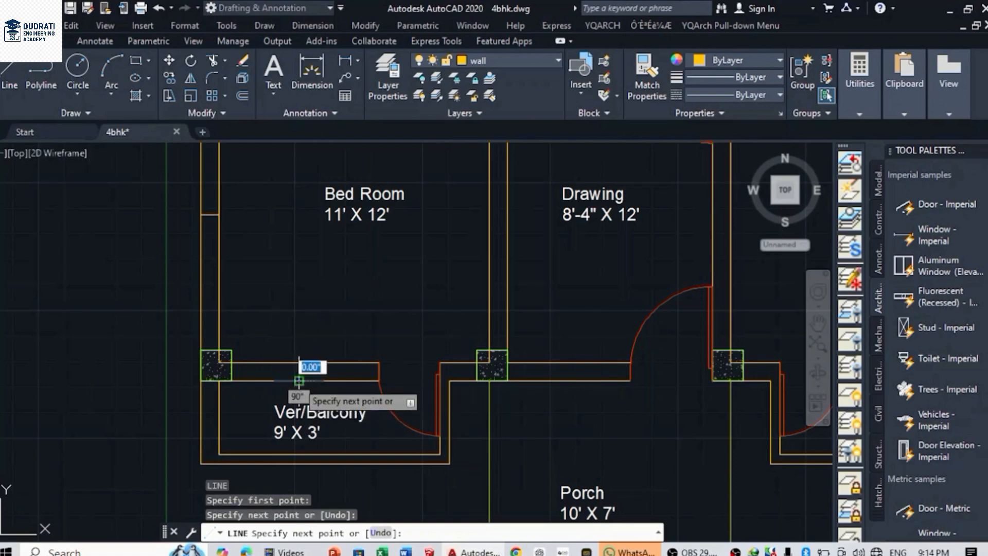
key(Return)
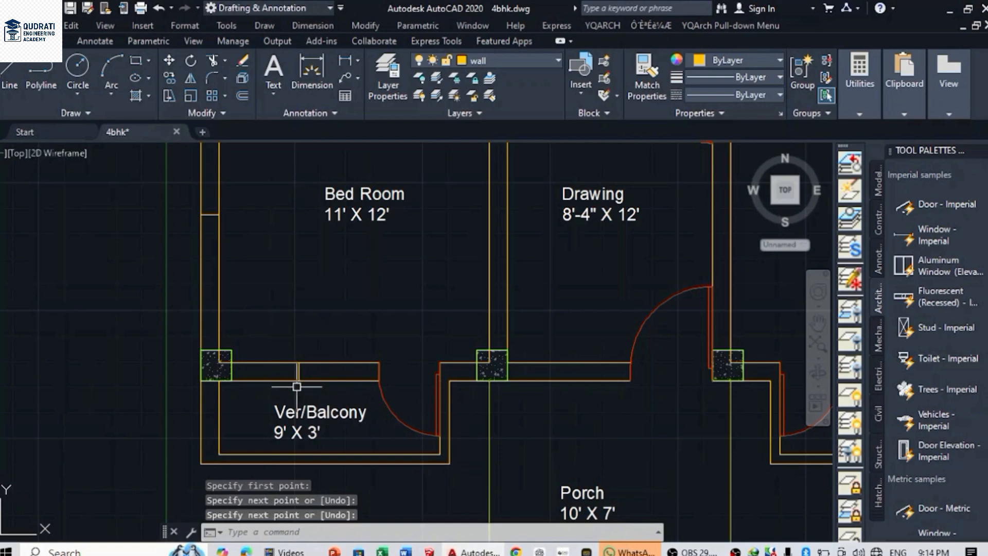
scroll(297, 386, down, 5)
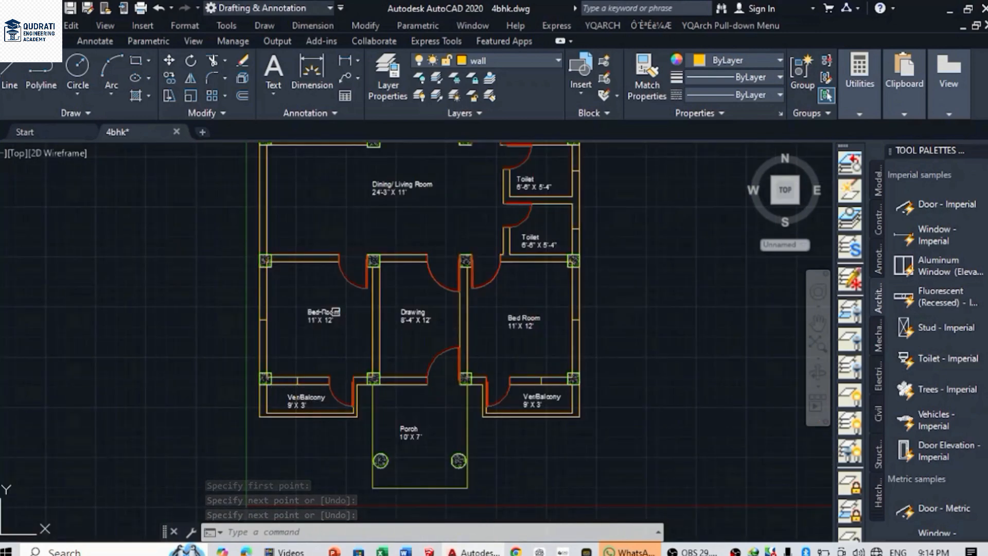
Draw a short horizontal line across the thickness of the Dining/Living Room's left outer wall, at the wall's midpoint
middle_drag(270, 308, 290, 439)
scroll(291, 328, up, 7)
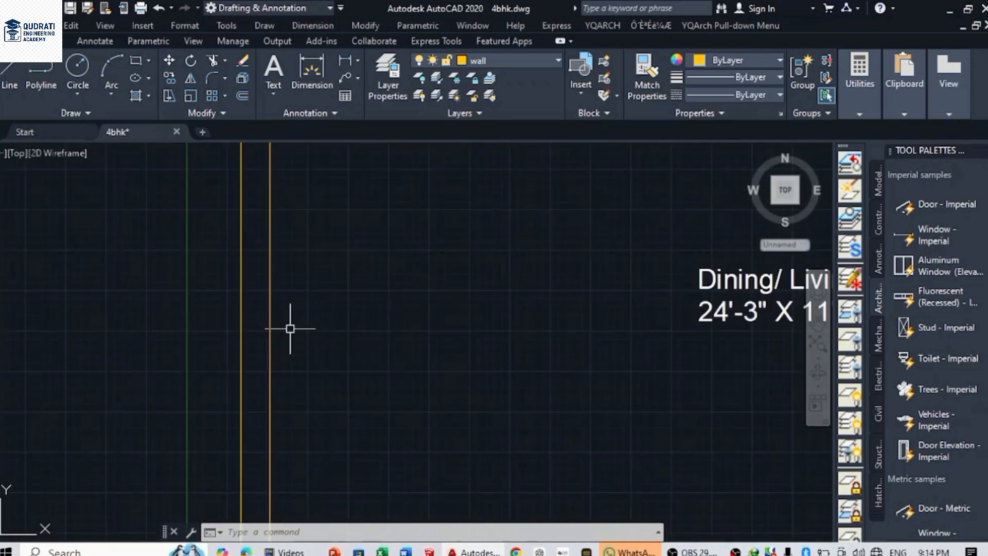
text(l)
key(Return)
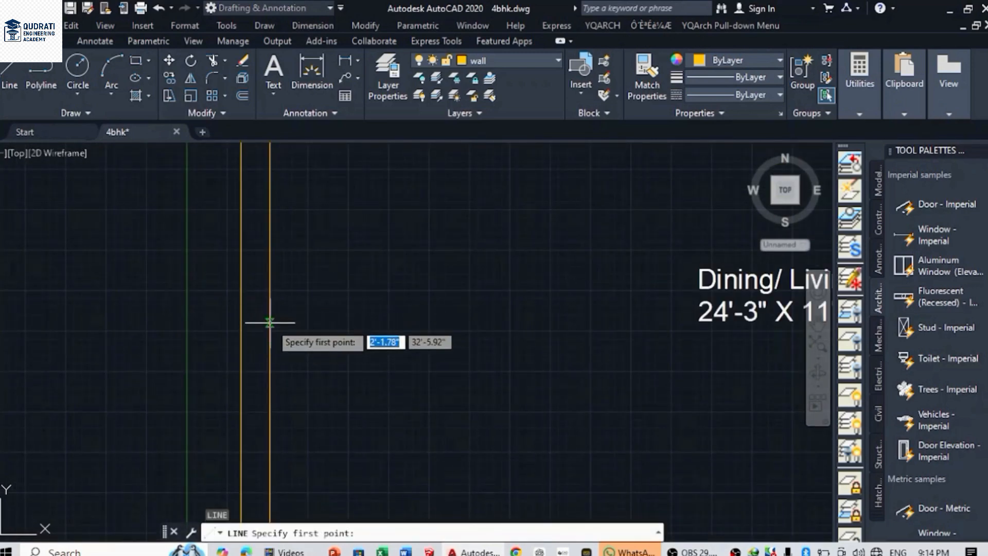
scroll(269, 312, down, 2)
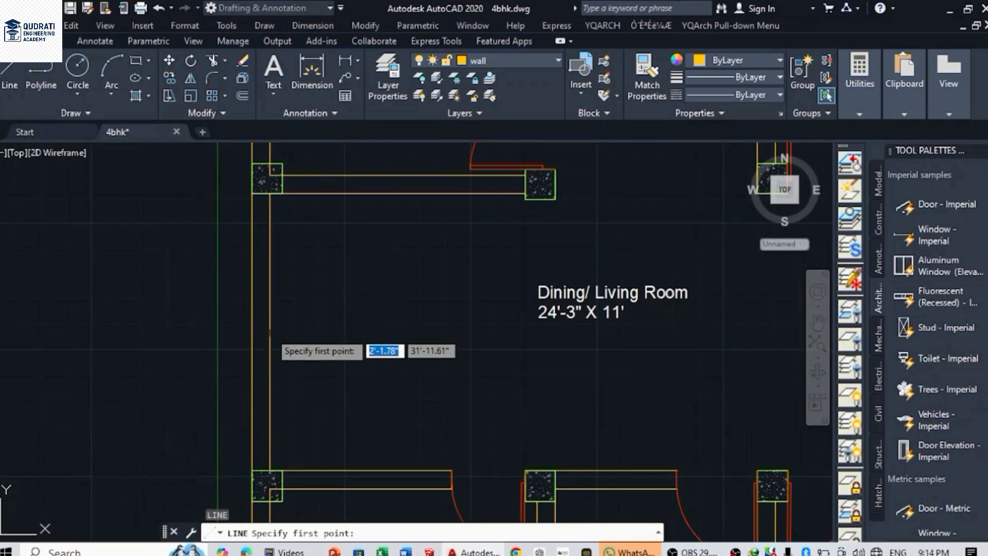
click(270, 333)
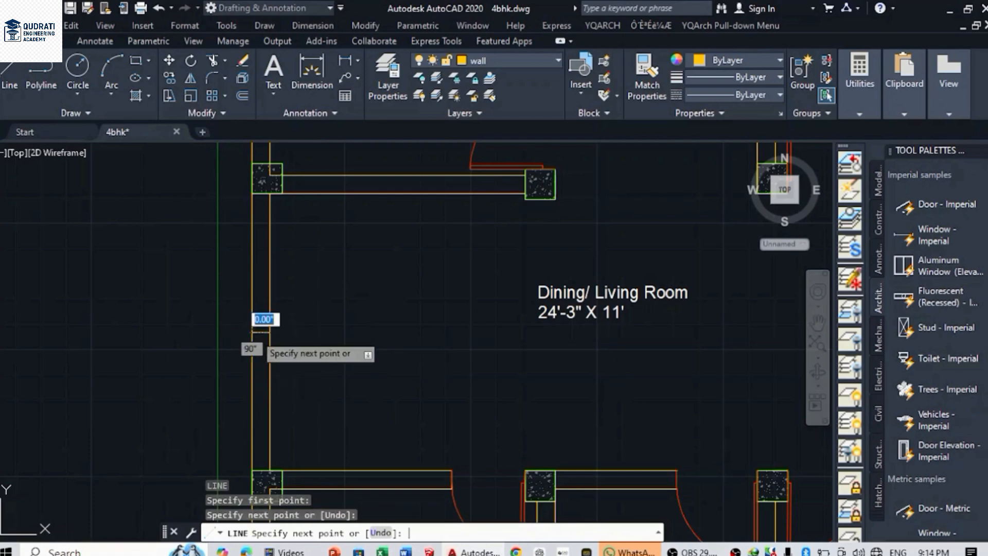
key(Escape)
Offset the midpoint line in the upper-right bedroom's right outer wall 2' downward
scroll(258, 335, down, 5)
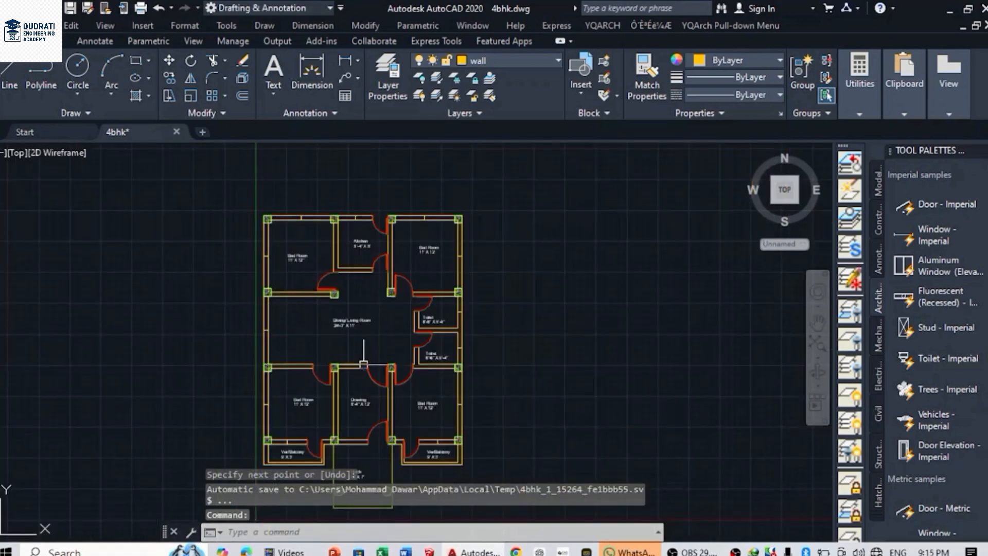
middle_drag(363, 364, 331, 367)
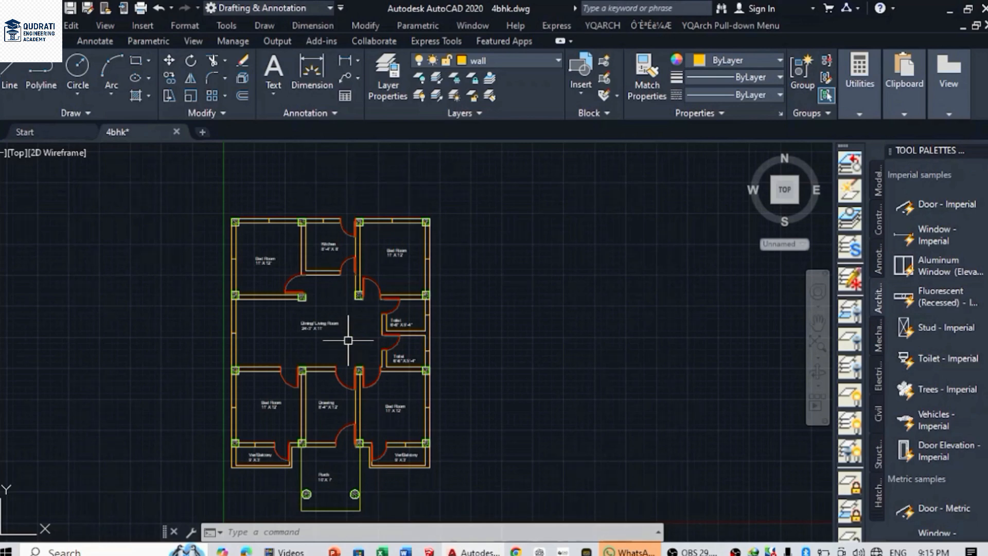
scroll(349, 342, down, 2)
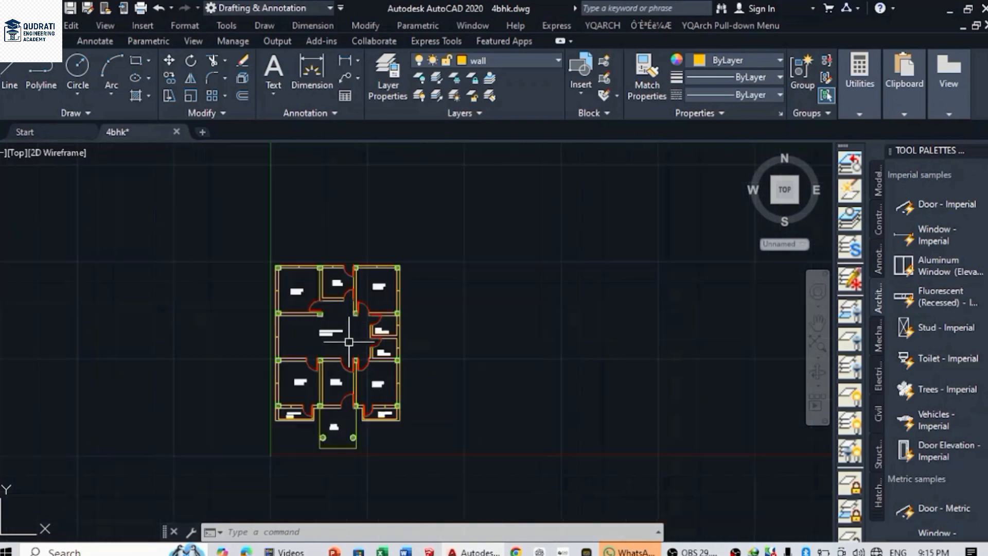
scroll(381, 355, up, 6)
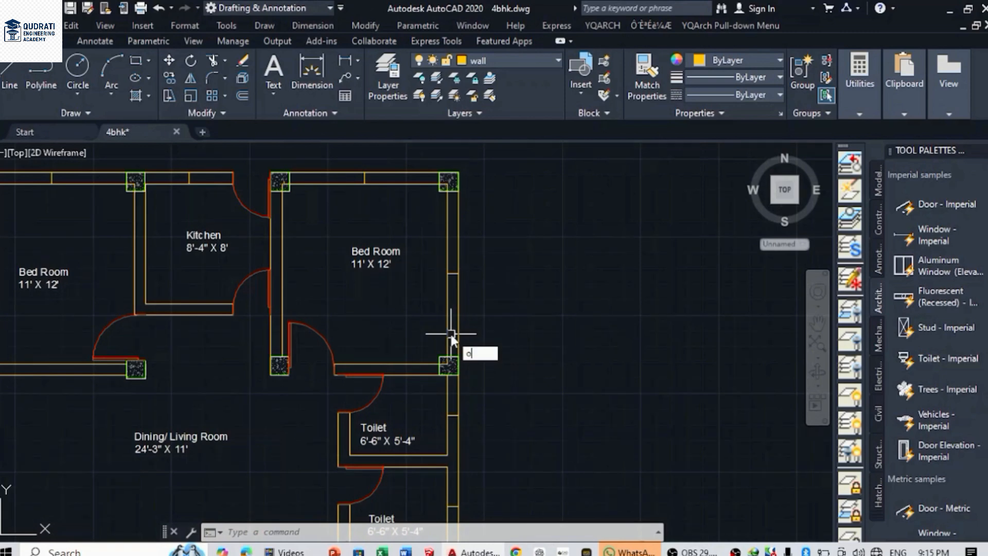
key(Return)
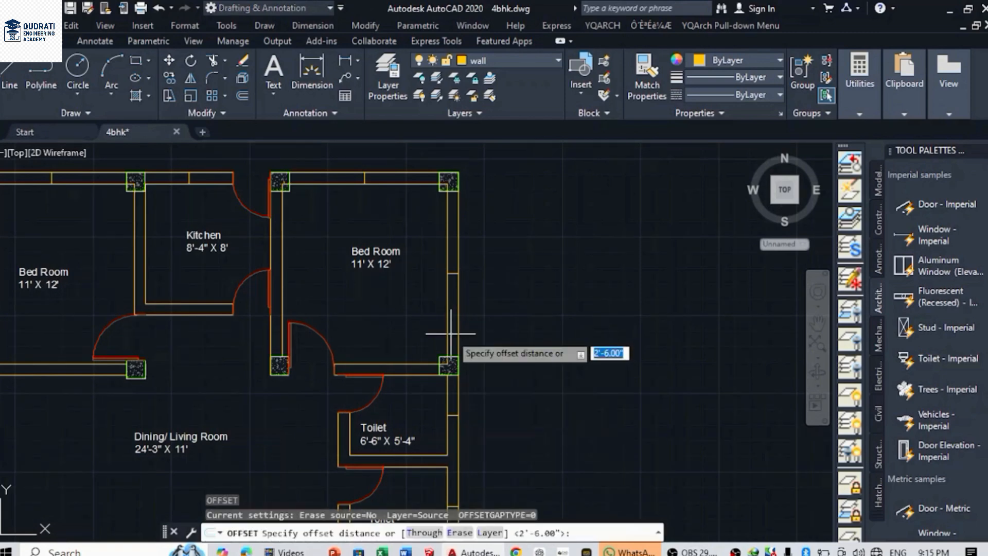
text(2'\)
key(Return)
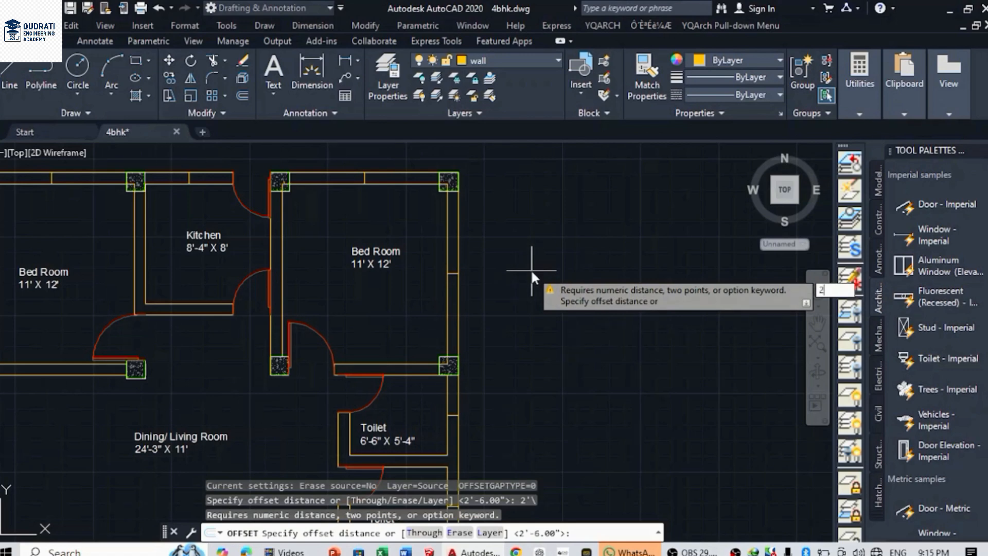
text(2')
key(Return)
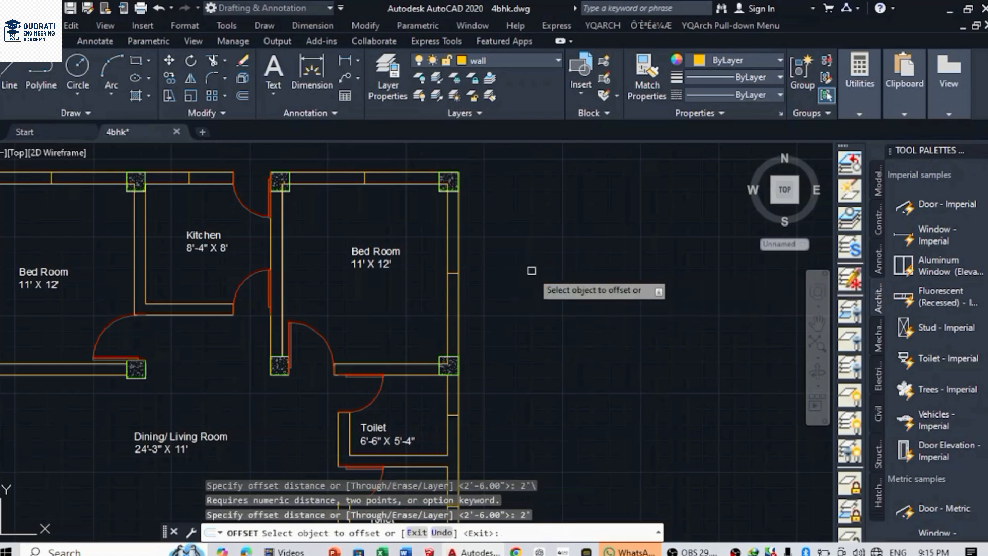
scroll(455, 301, up, 3)
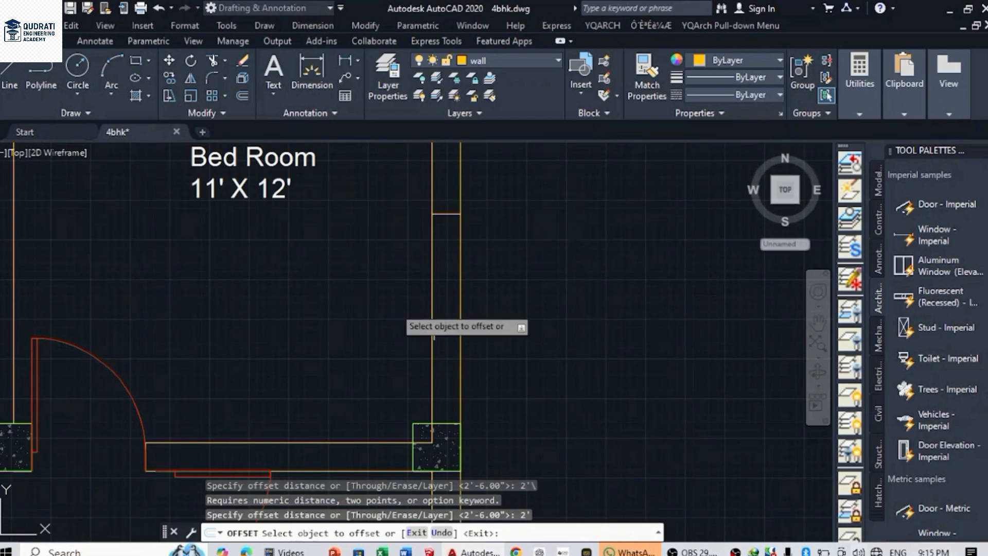
click(436, 215)
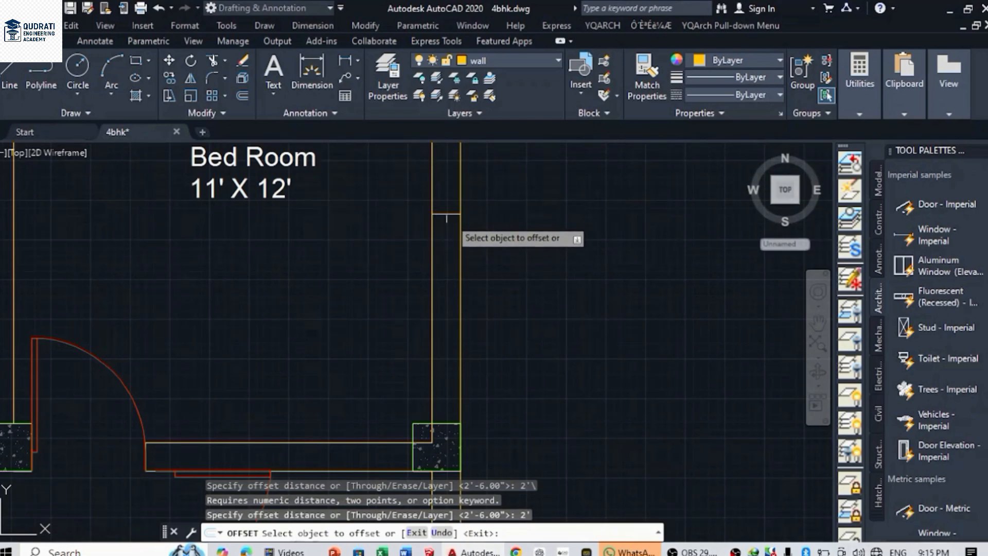
click(452, 216)
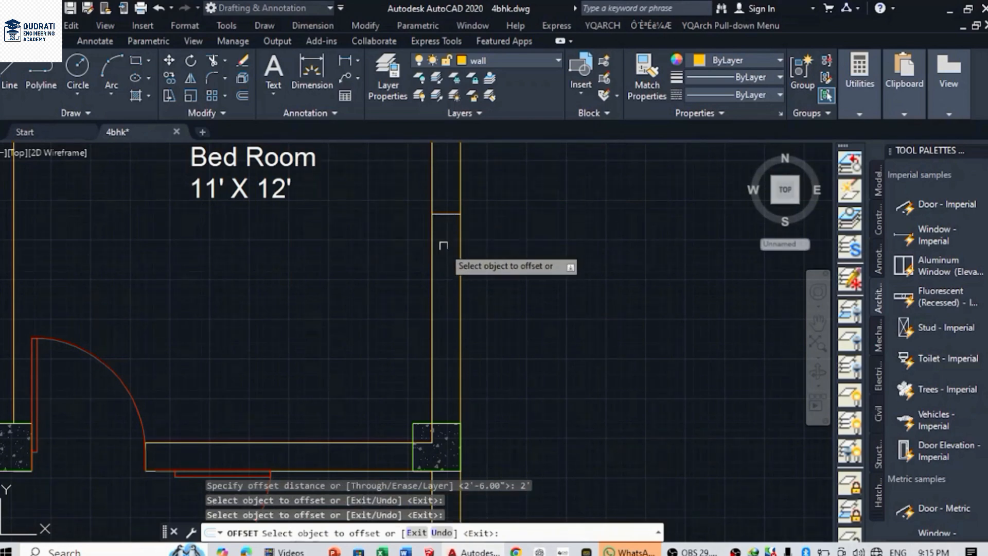
click(452, 214)
click(444, 243)
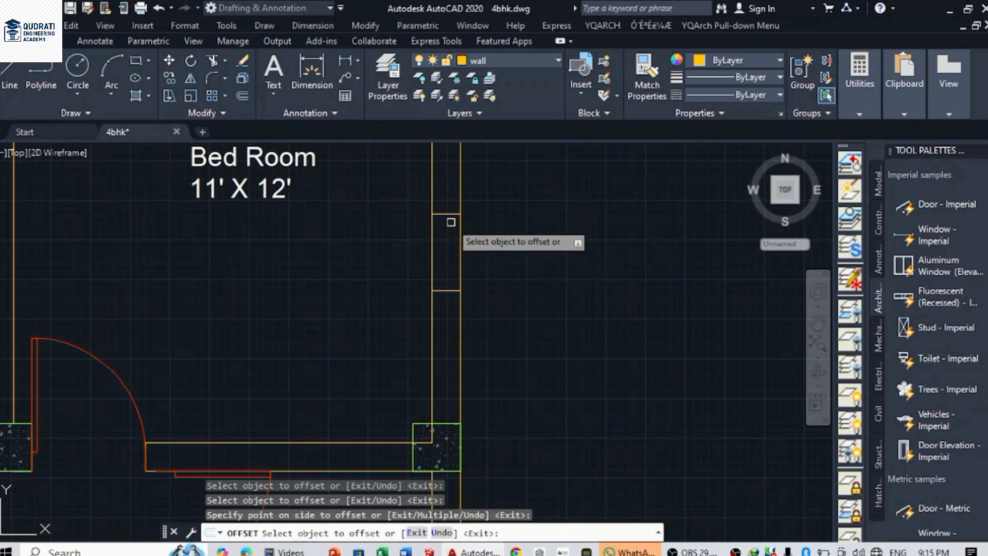
Offset the same midpoint line in the upper-right bedroom's right outer wall 2' upward
scroll(451, 229, down, 2)
middle_drag(452, 234, 454, 299)
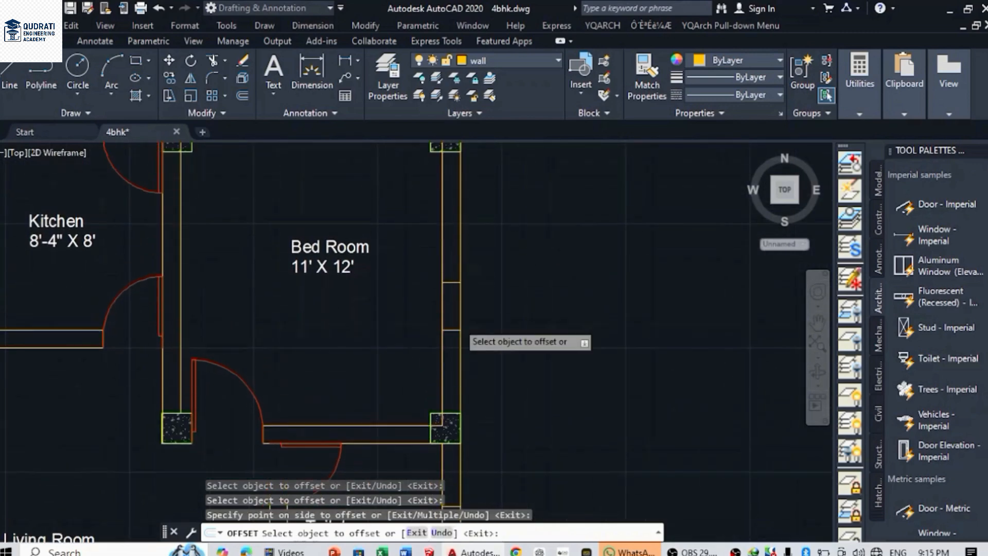
click(452, 282)
click(455, 232)
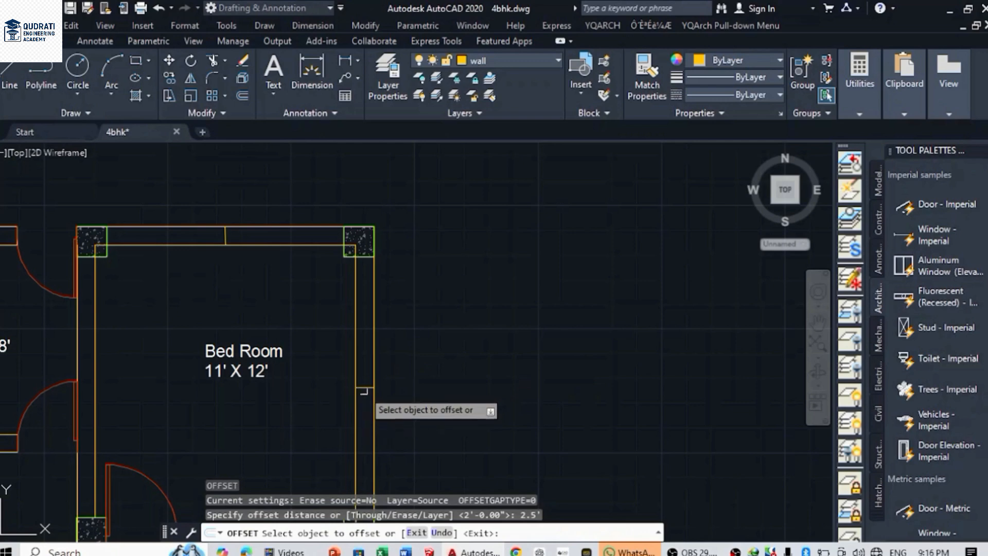
Offset the midpoint line in the upper-right bedroom's right outer wall 2.5' both upward and downward
click(361, 388)
click(361, 347)
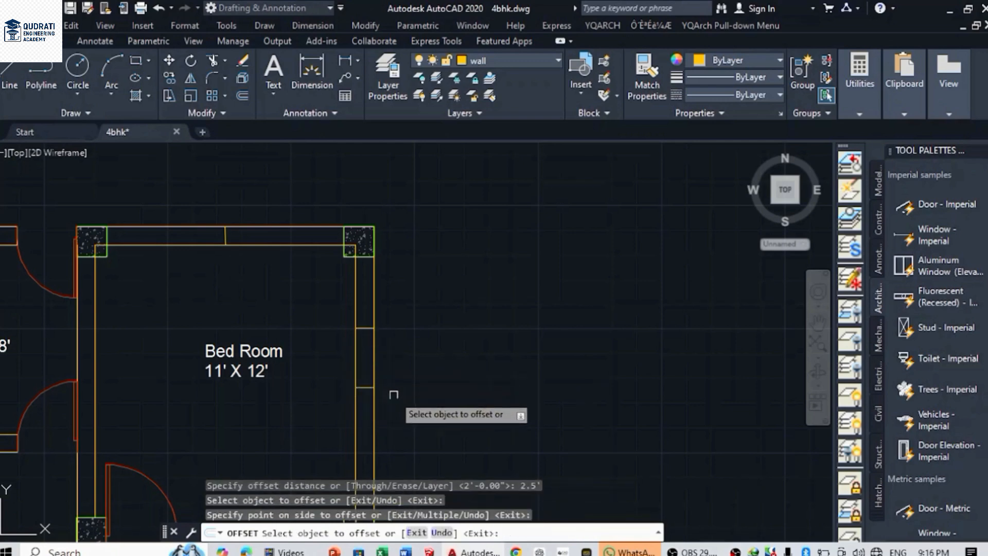
mouse_move(394, 394)
middle_down()
mouse_move(412, 325)
mouse_move(394, 247)
middle_up()
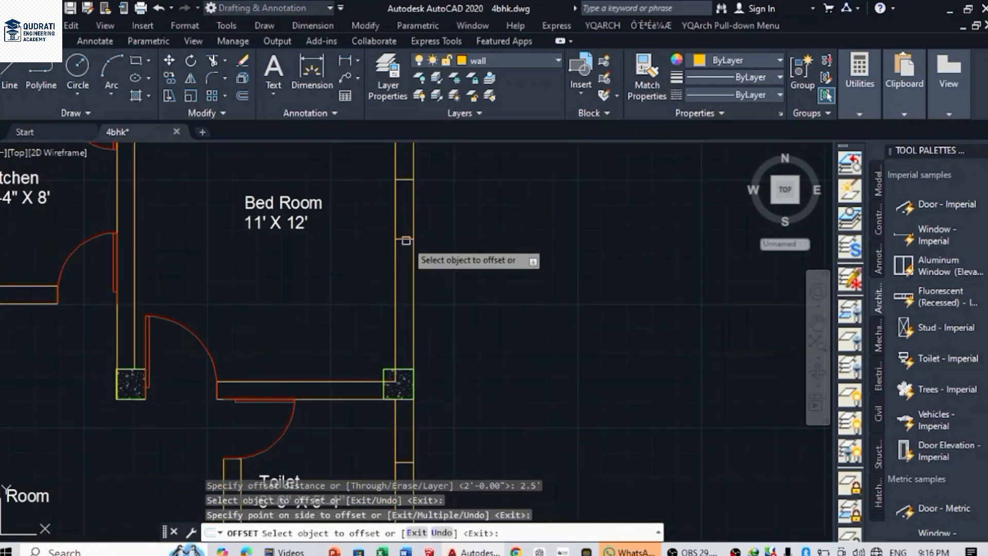
click(406, 241)
click(422, 274)
Offset the midpoint line in the upper-left bedroom's left outer wall 2.5' both upward and downward
middle_drag(450, 293, 548, 307)
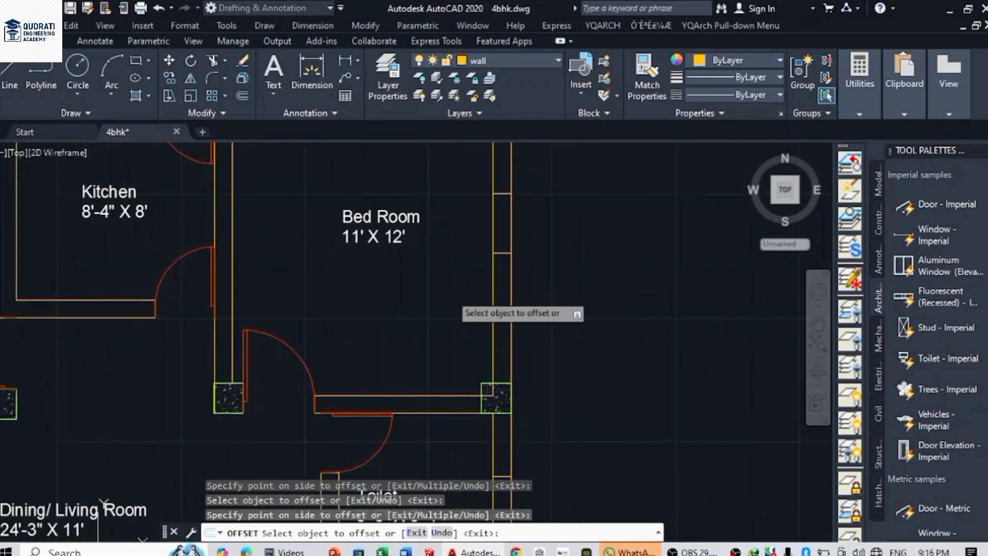
scroll(517, 286, down, 3)
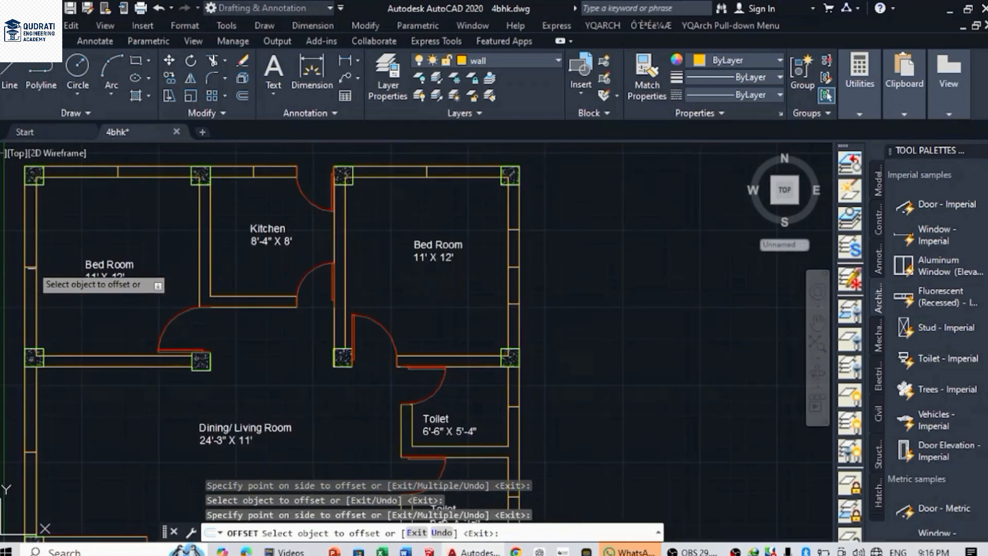
click(31, 268)
click(27, 243)
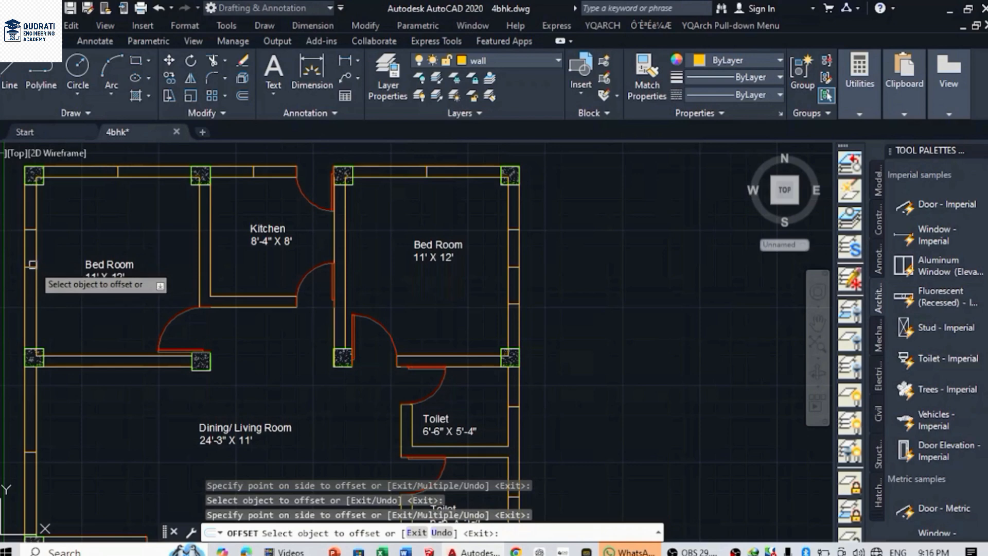
click(32, 267)
click(41, 285)
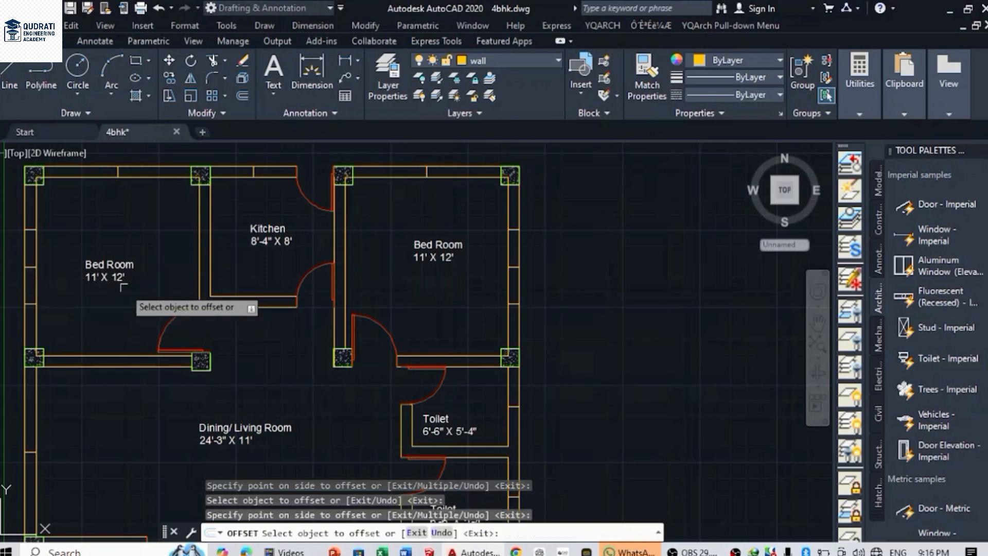
Offset the midpoint line in the lower-left bedroom's left outer wall 2.5' both upward and downward
middle_drag(123, 287, 114, 94)
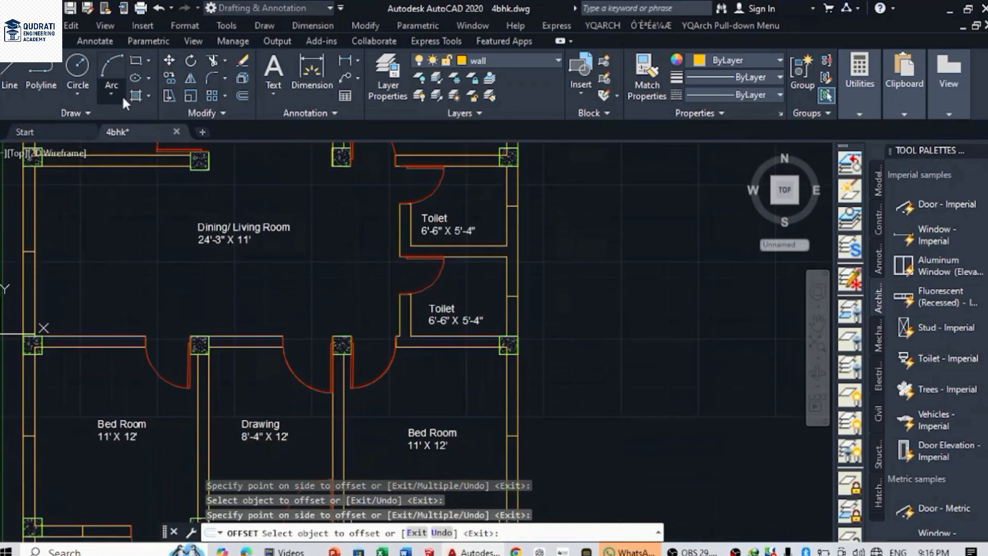
click(33, 429)
click(31, 435)
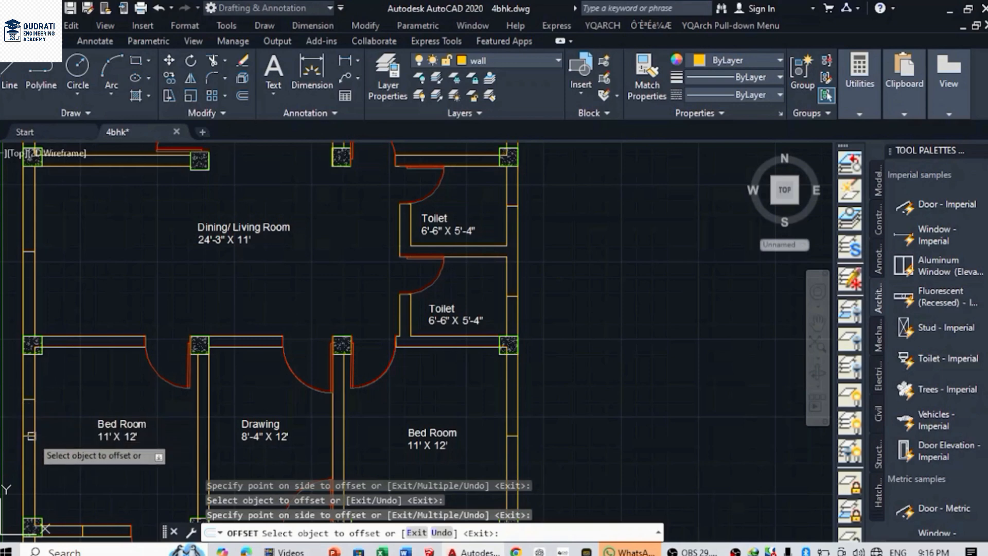
click(30, 460)
Offset the midpoint line in the lower-right bedroom's right outer wall 2.5' both downward and upward
click(363, 396)
middle_drag(365, 400, 330, 268)
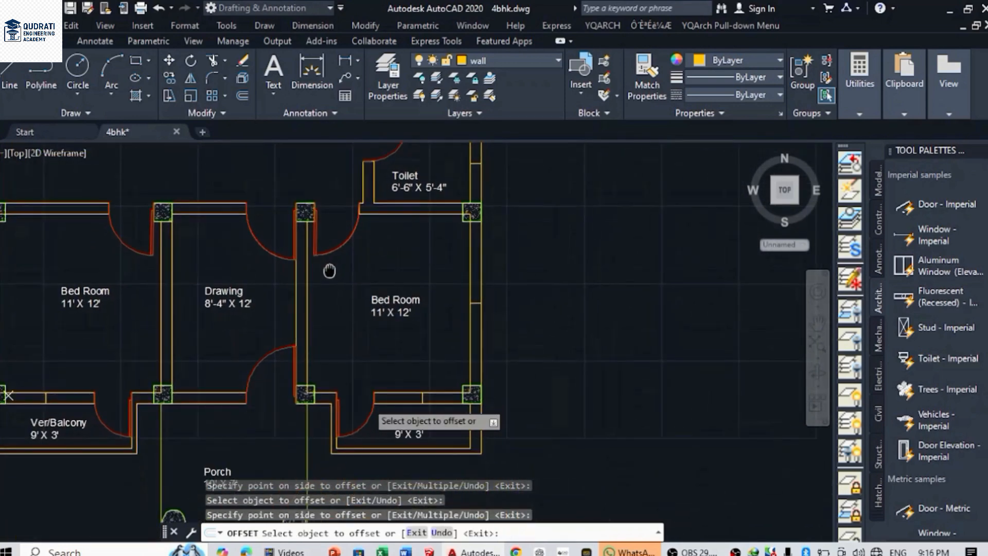
click(474, 305)
click(477, 318)
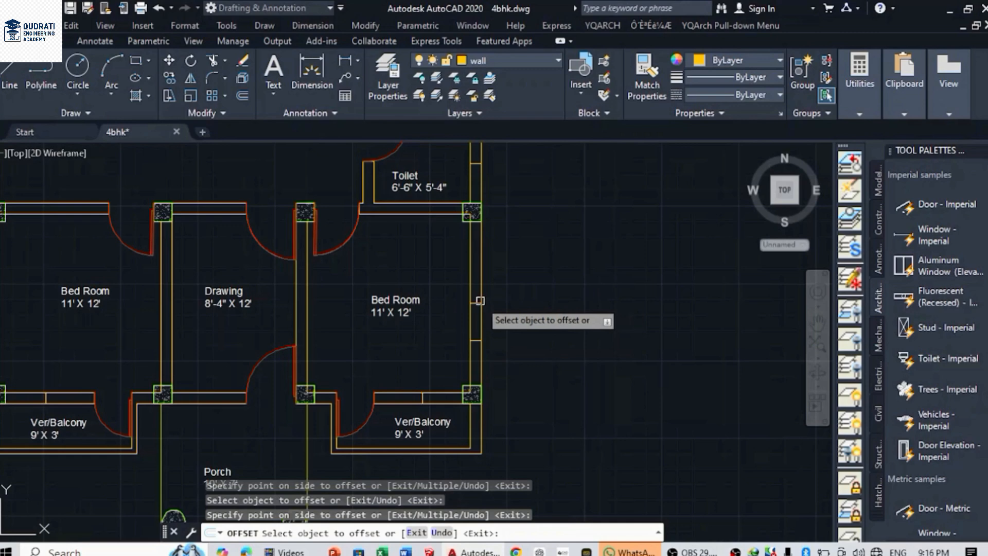
click(470, 303)
click(471, 271)
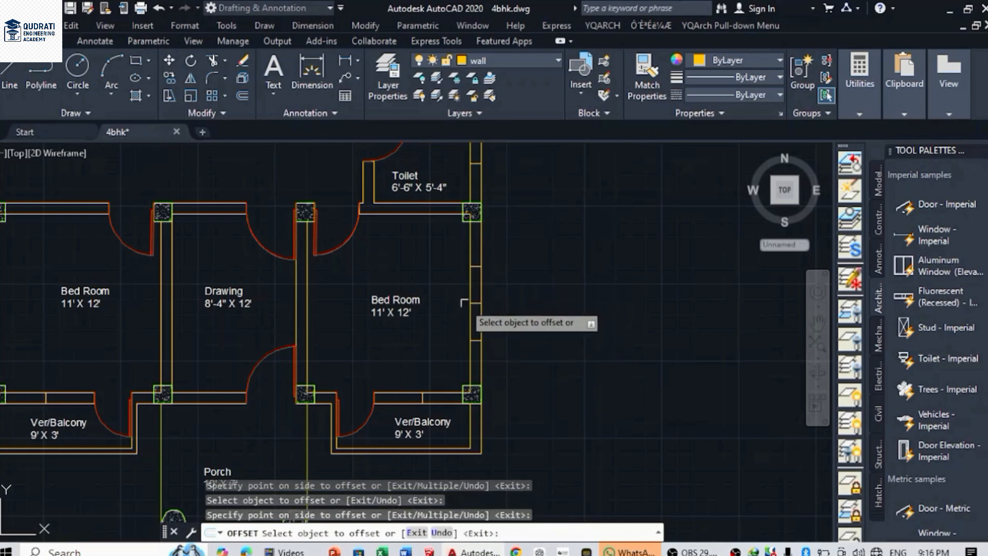
Offset the midpoint line in the Dining/Living Room's left outer wall 3' both downward and upward
middle_drag(464, 304, 462, 289)
scroll(337, 285, down, 2)
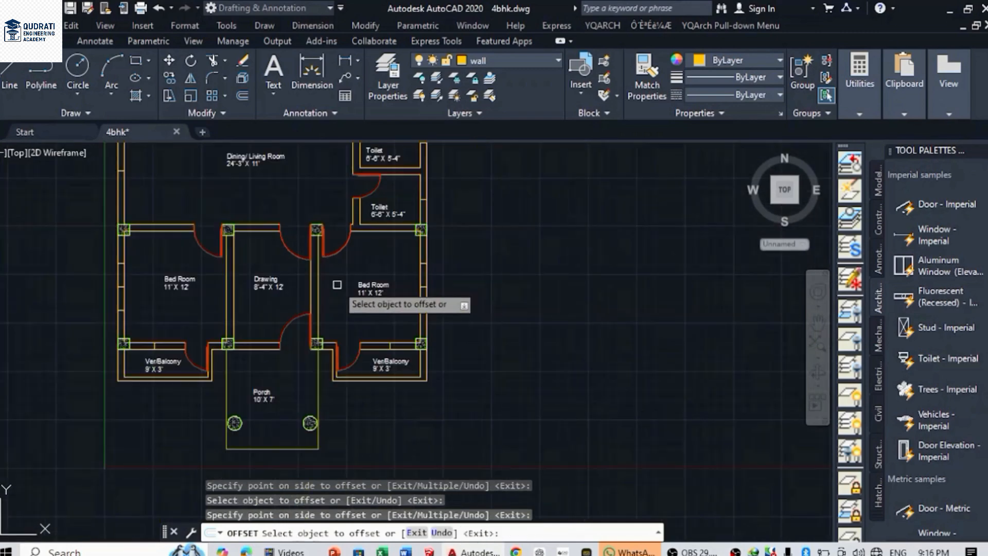
middle_drag(340, 291, 371, 329)
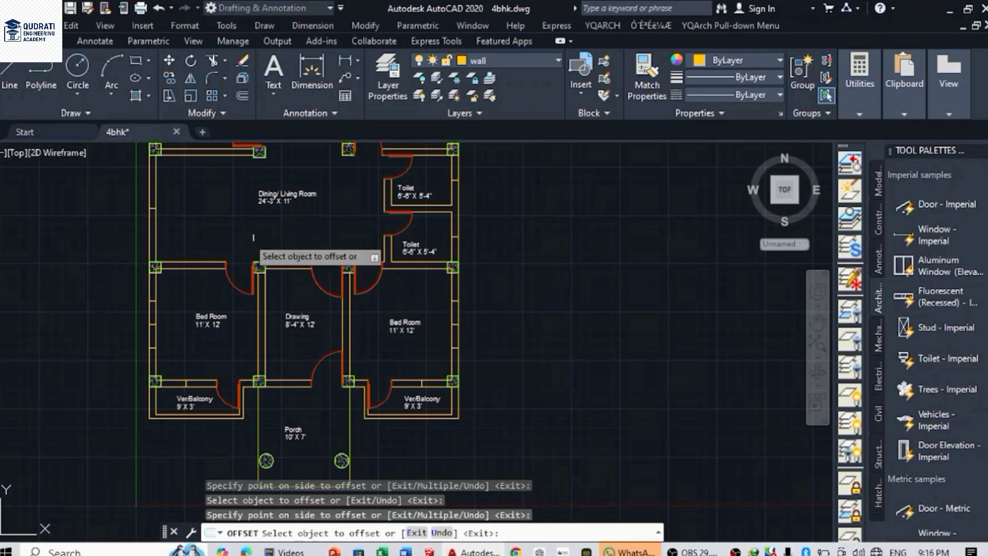
key(Return)
key(Return)
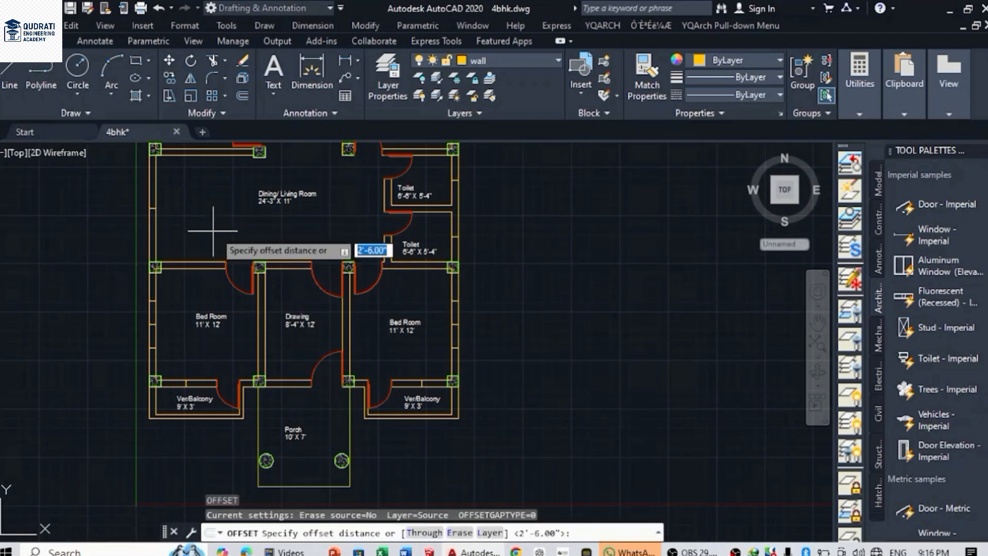
text(3')
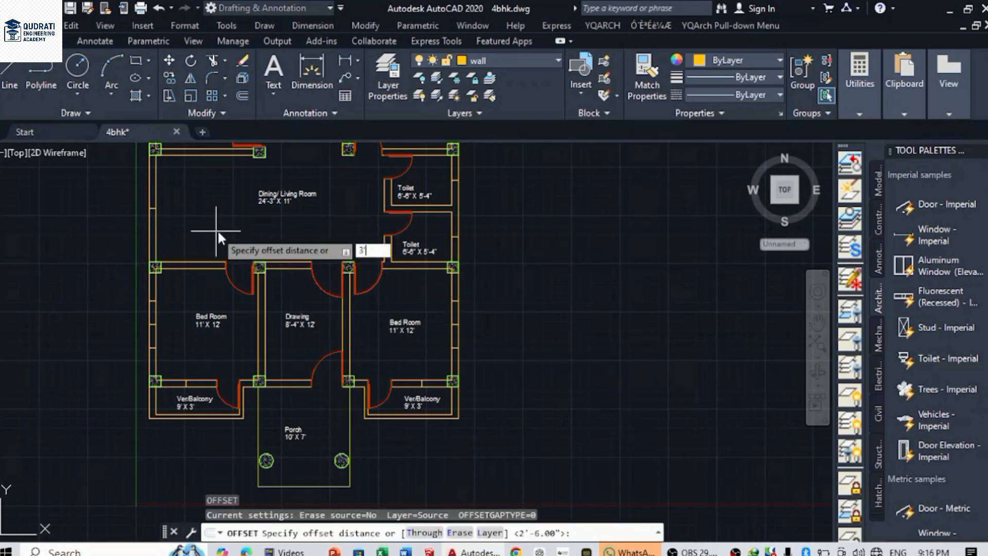
key(Return)
scroll(154, 216, up, 10)
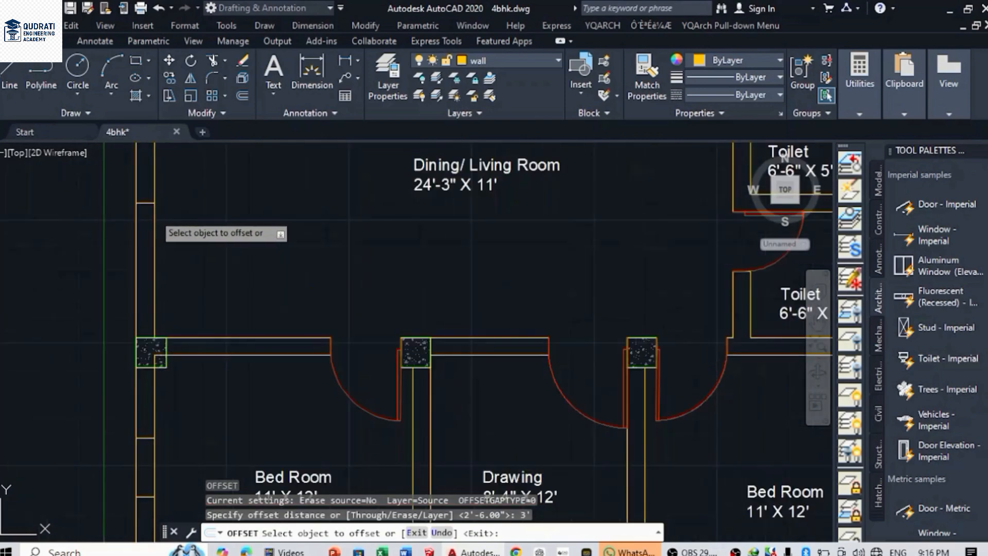
click(201, 238)
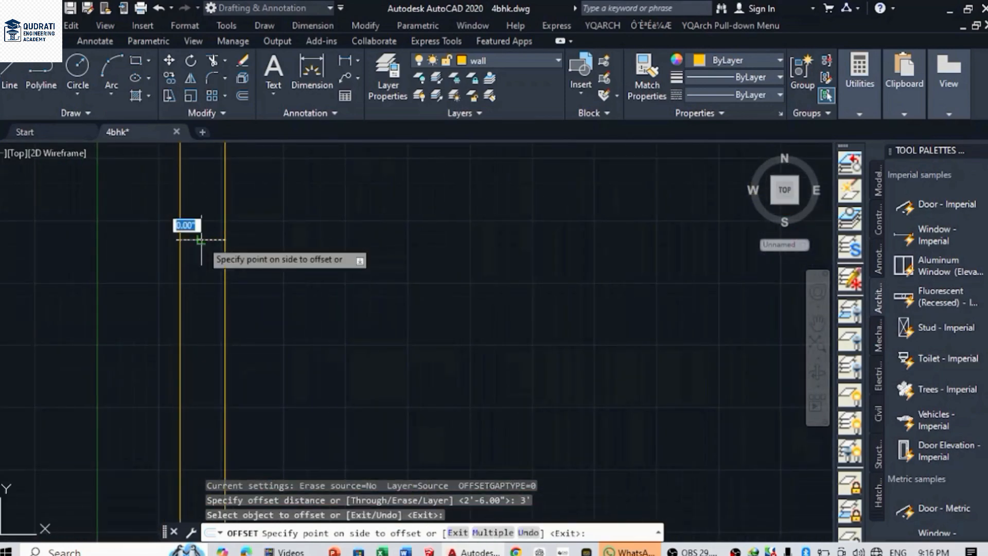
click(205, 331)
scroll(209, 274, down, 2)
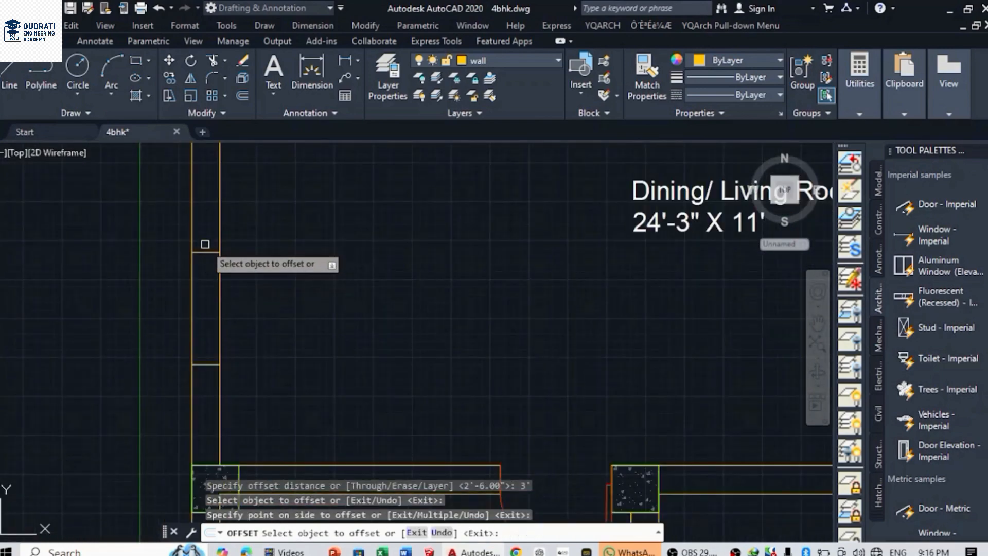
click(207, 252)
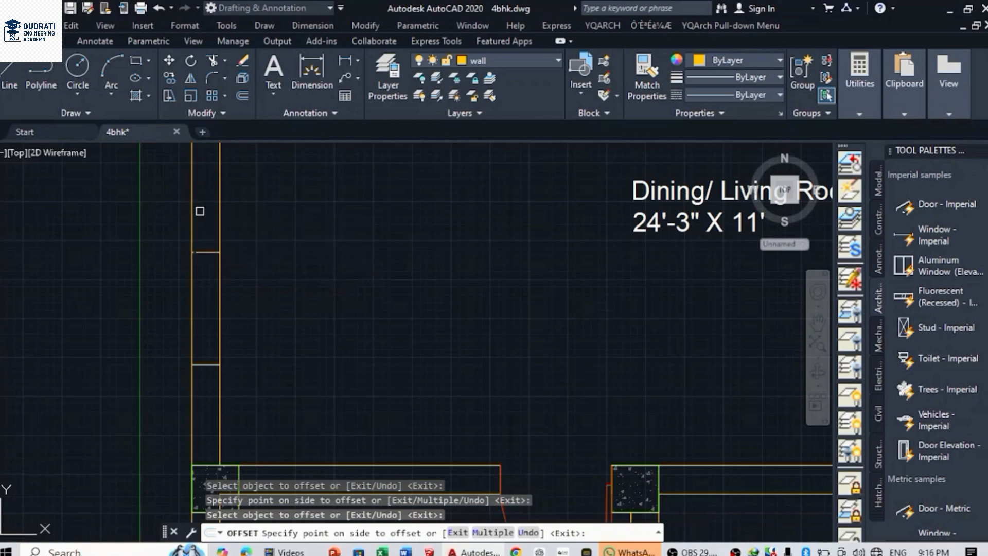
click(199, 211)
Offset the midpoint line in the kitchen's top wall 1.5' to both sides
middle_drag(203, 210, 214, 283)
scroll(217, 278, down, 6)
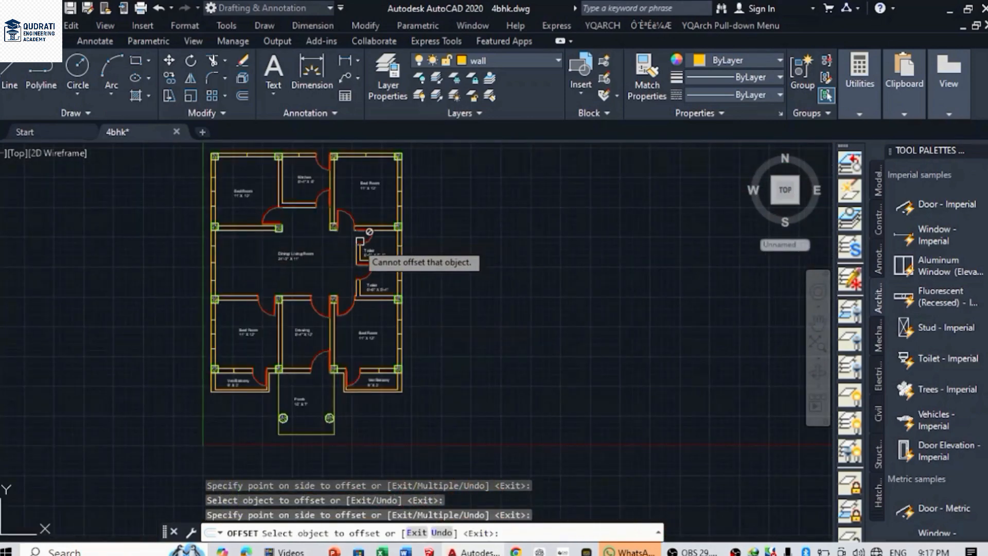
middle_drag(357, 242, 298, 246)
scroll(334, 250, up, 4)
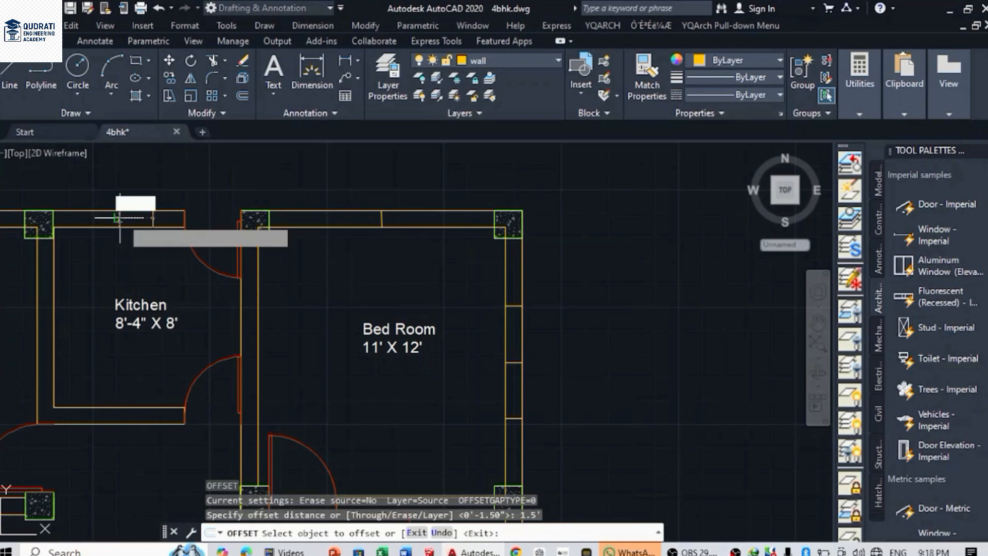
click(123, 219)
click(105, 213)
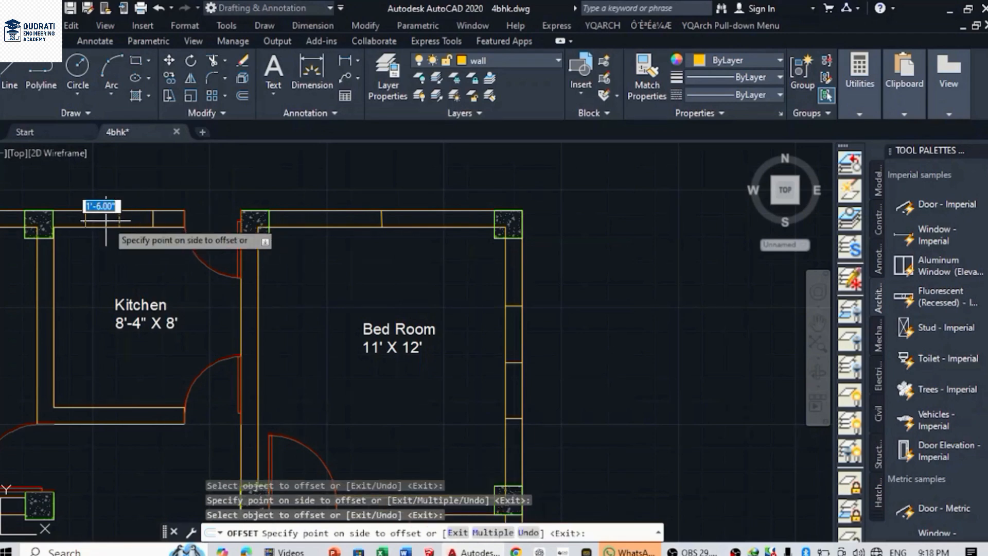
Place the 1.5' offset copy on the remaining side of the kitchen's top-wall midpoint line and end Offset
click(110, 222)
scroll(112, 242, down, 3)
click(126, 258)
middle_drag(126, 258, 262, 170)
middle_drag(240, 224, 221, 161)
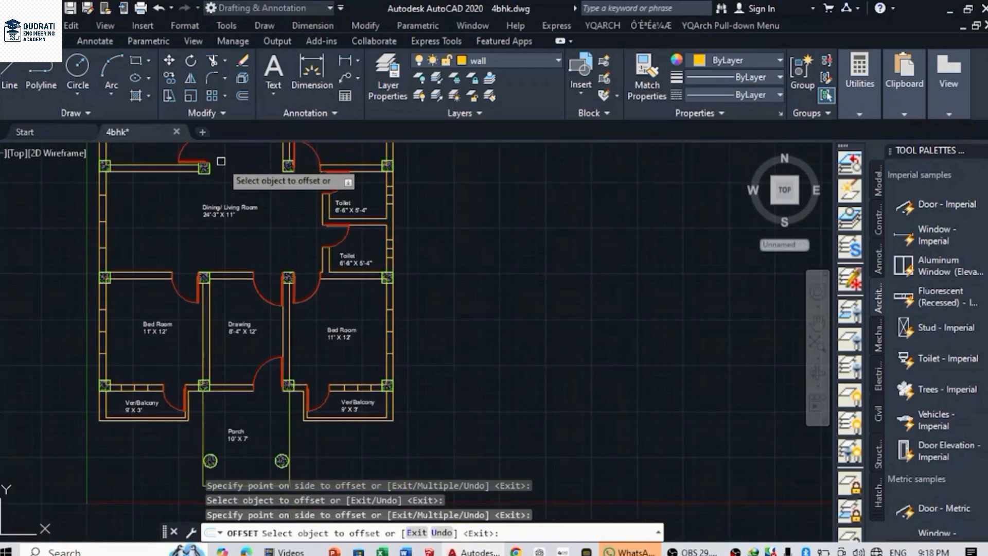
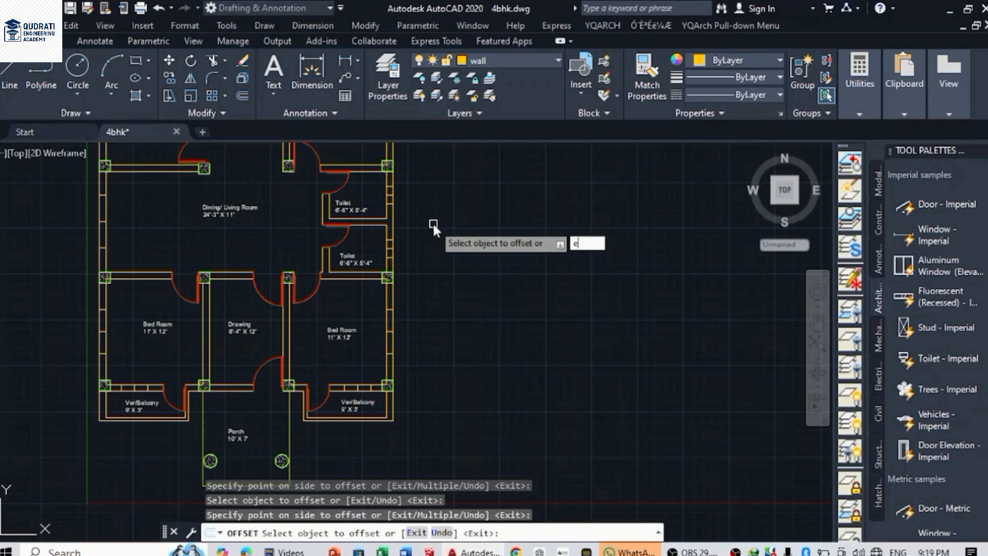
key(Escape)
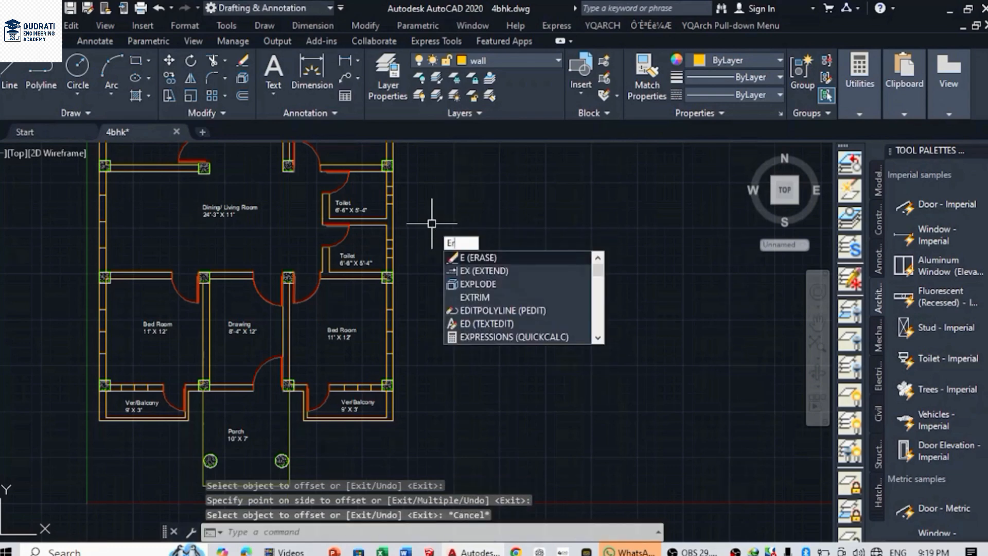
Erase the midpoint lines between the paired window lines in the toilet, bedroom, Dining/Living Room and kitchen walls
text(r)
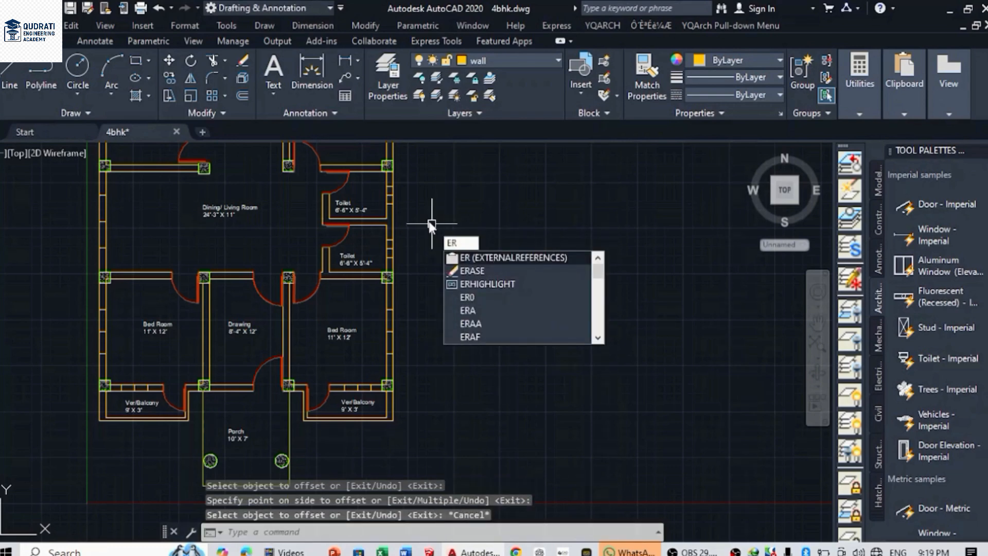
click(474, 269)
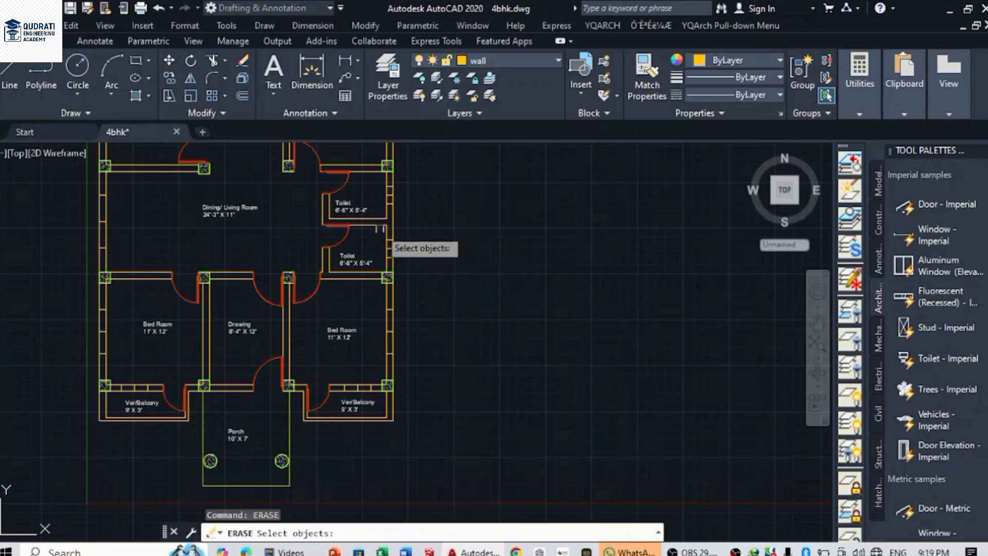
scroll(370, 219, up, 3)
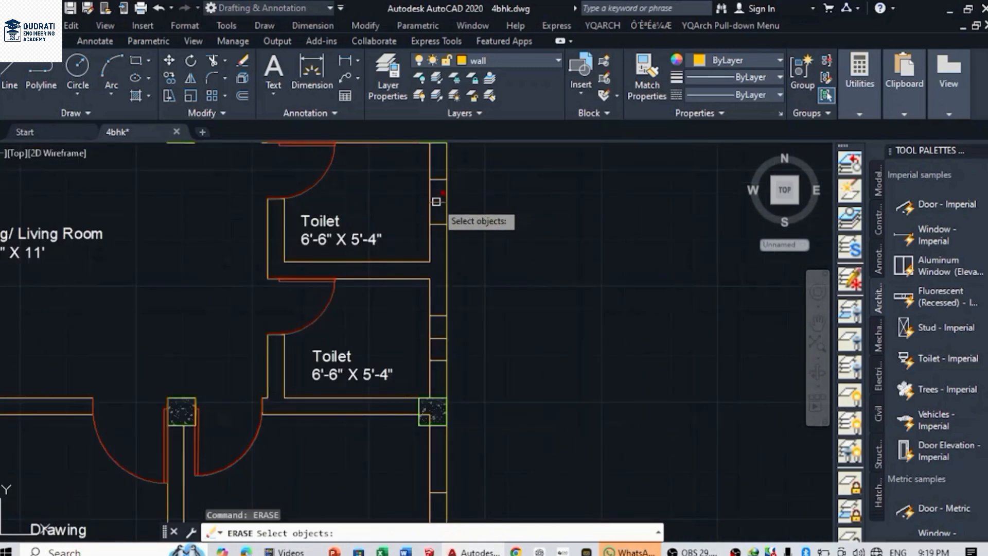
click(436, 201)
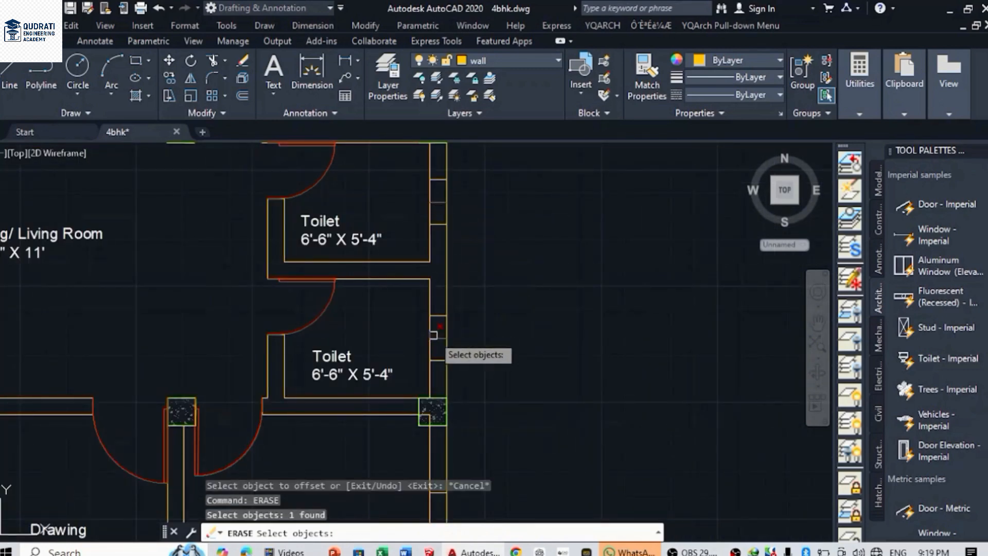
click(437, 336)
scroll(439, 332, down, 5)
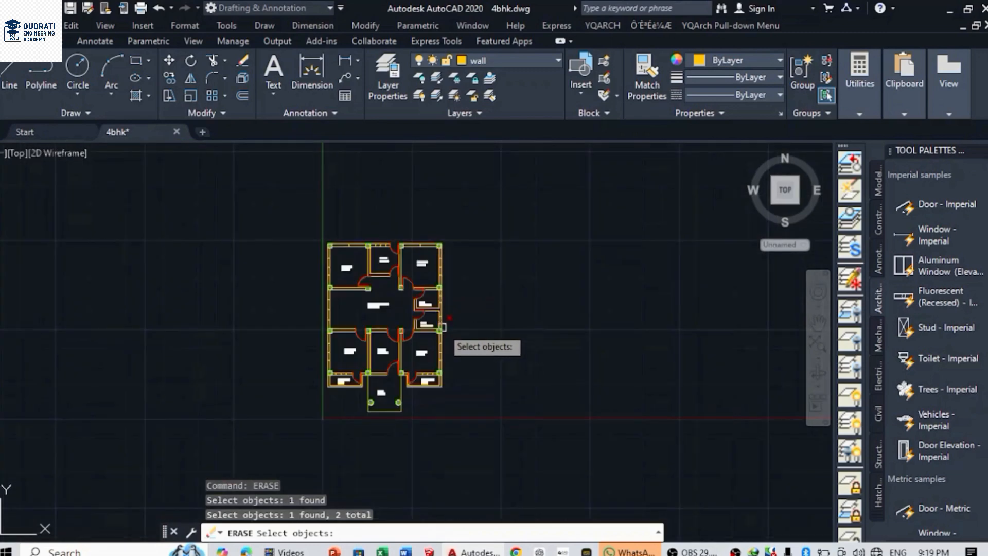
scroll(441, 327, up, 3)
middle_drag(442, 331, 456, 156)
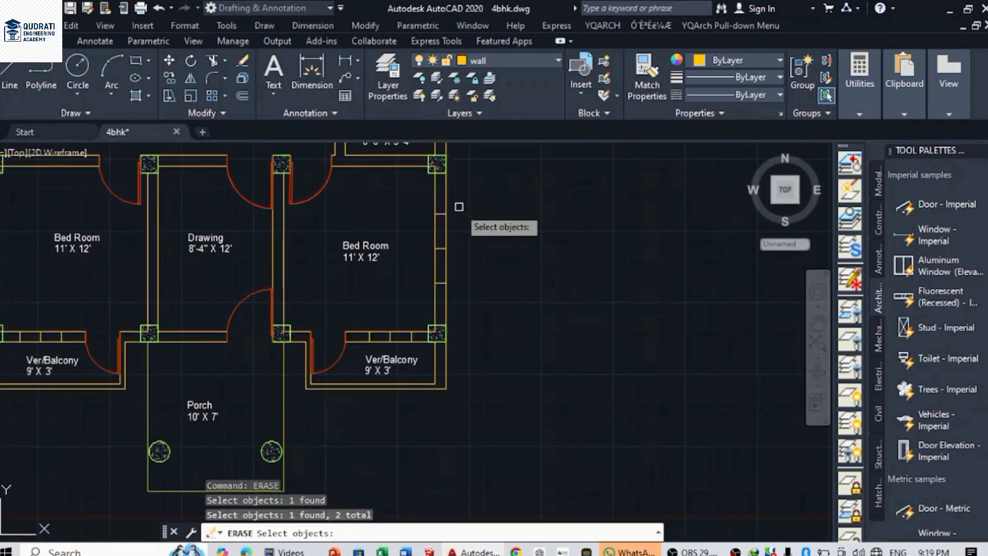
click(442, 247)
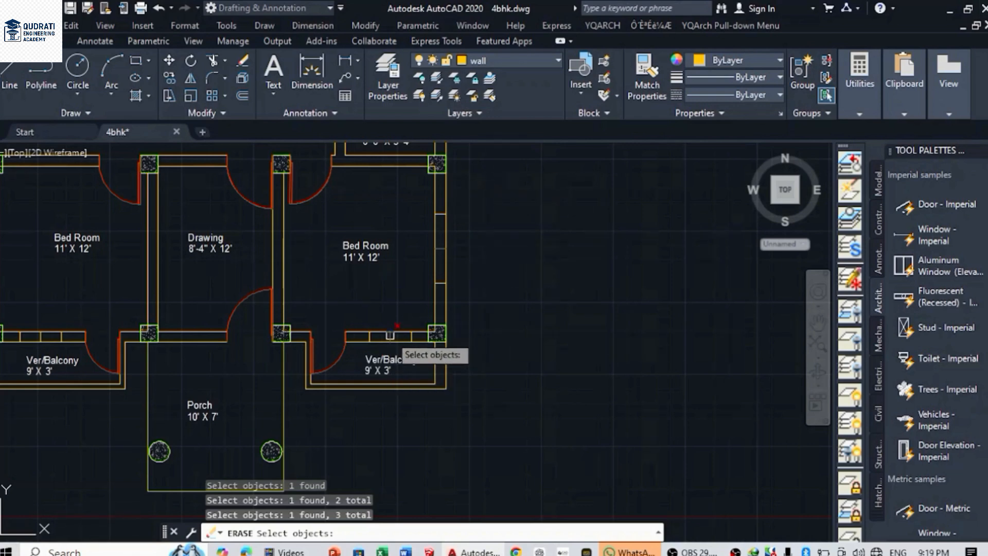
middle_drag(327, 360, 477, 267)
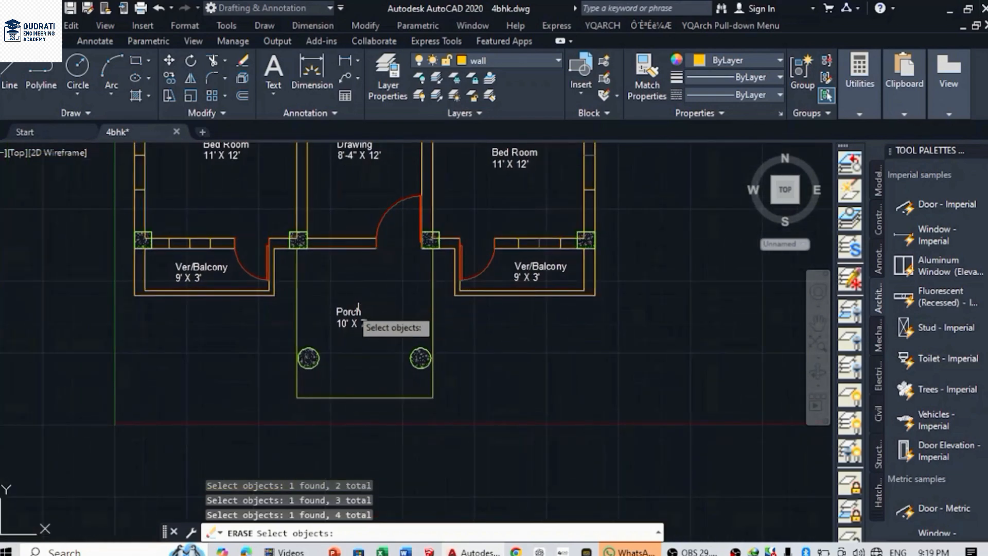
click(189, 244)
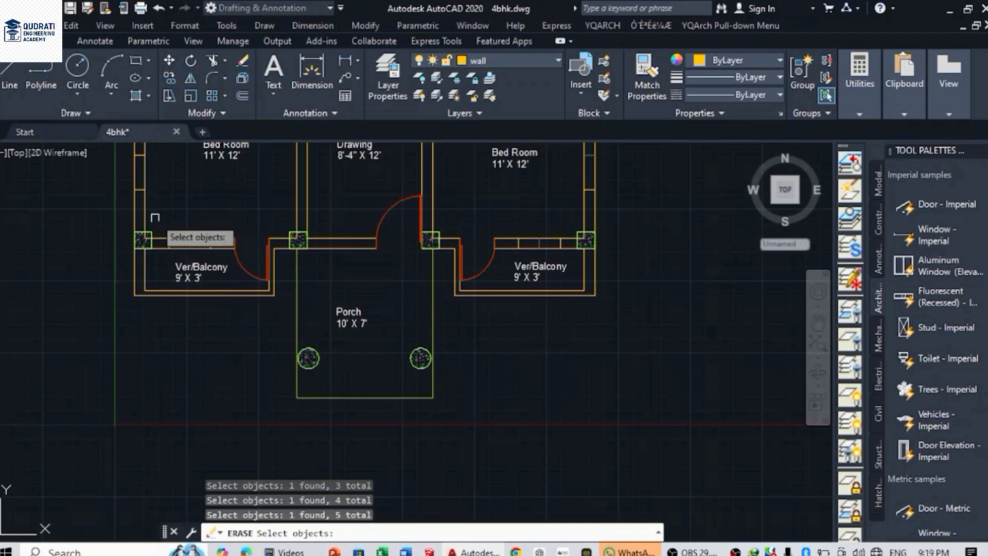
click(140, 155)
middle_drag(178, 195, 220, 446)
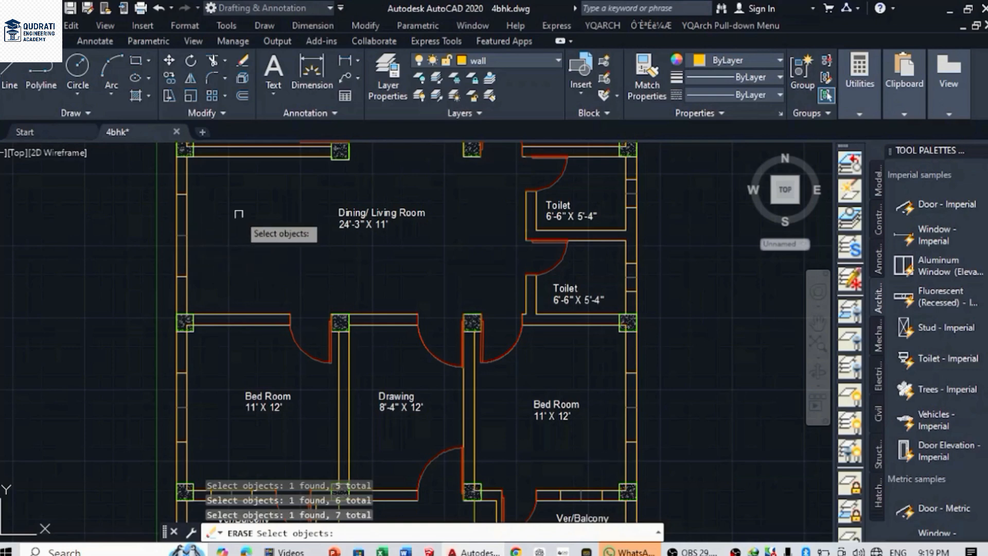
middle_drag(246, 232, 252, 418)
click(192, 274)
key(Return)
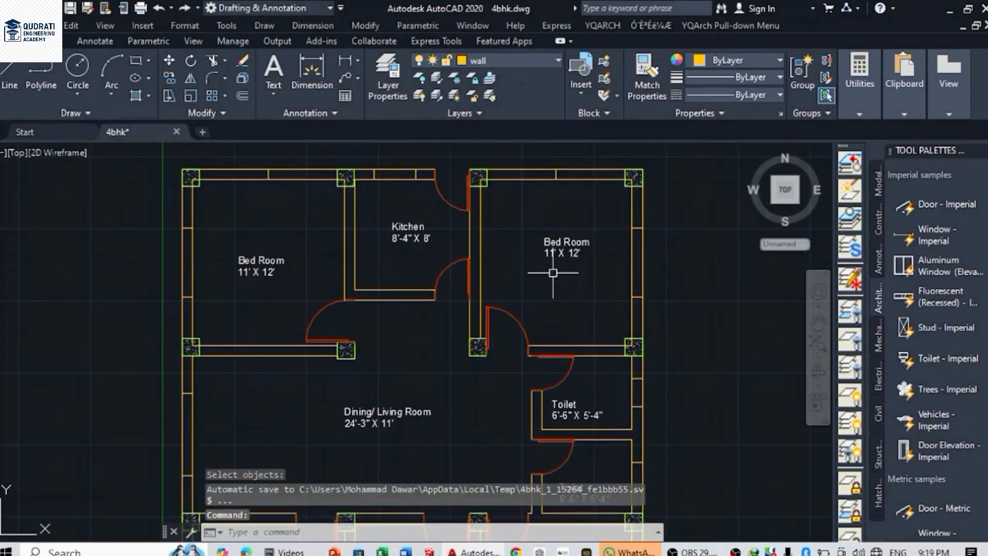
Offset the midpoint line in the upper-right bedroom's top wall 2' to both sides
text(o)
key(Return)
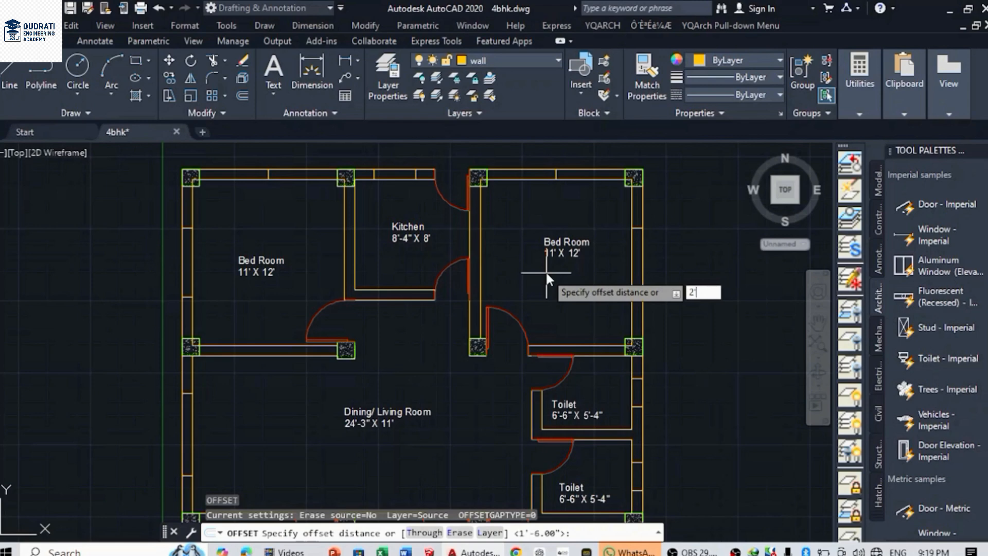
key(Return)
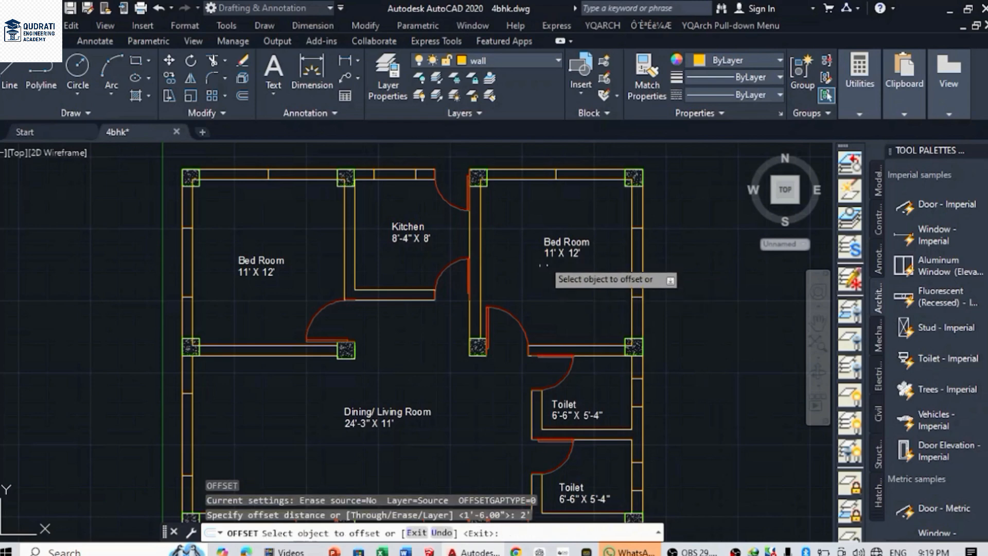
click(548, 175)
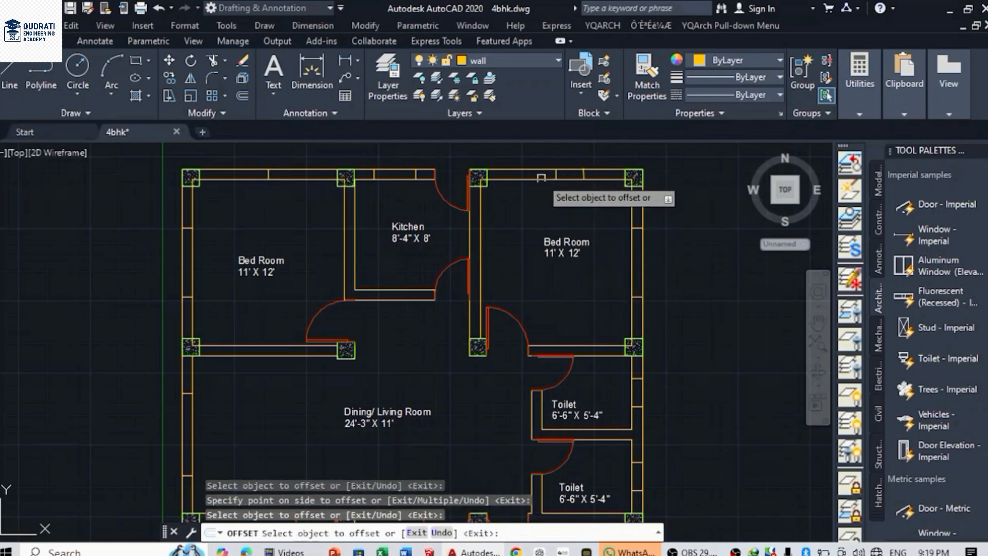
click(552, 175)
click(463, 198)
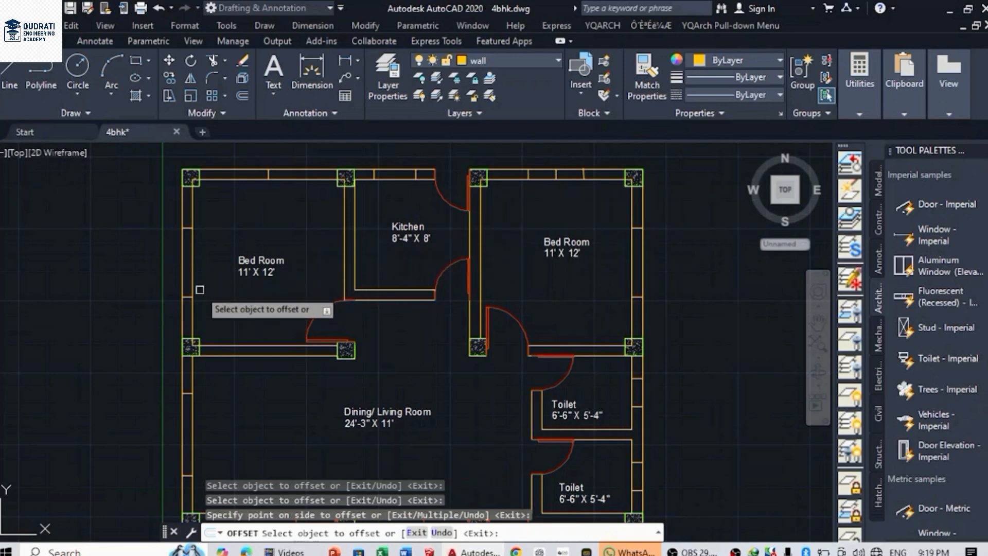
Offset the midpoint line in the upper-left bedroom's top wall 2' to both sides
click(247, 174)
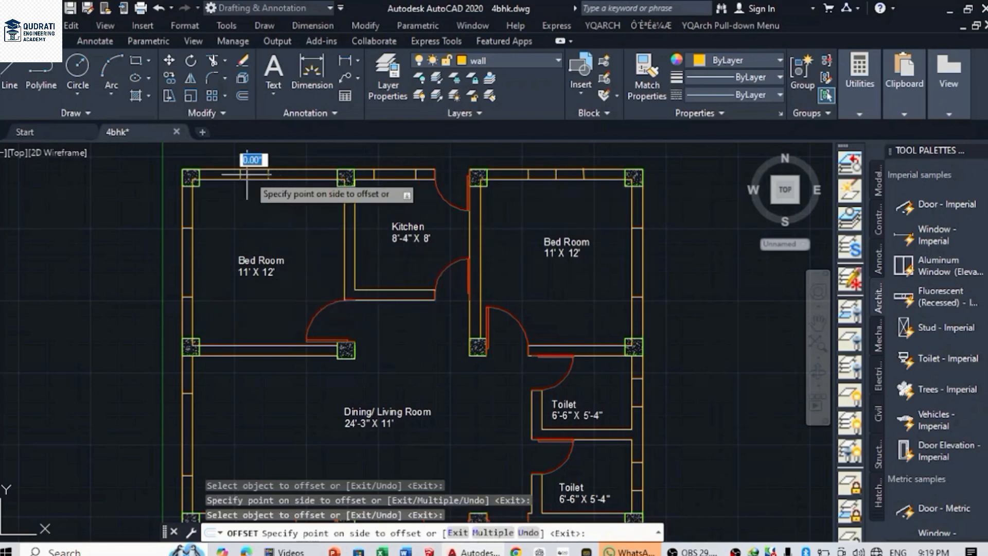
click(247, 174)
click(297, 174)
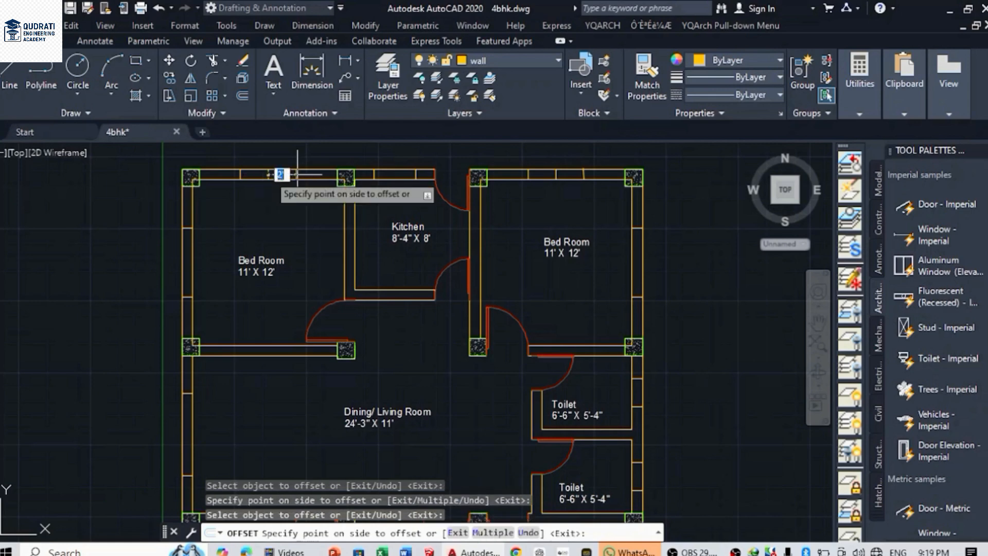
click(299, 180)
key(Return)
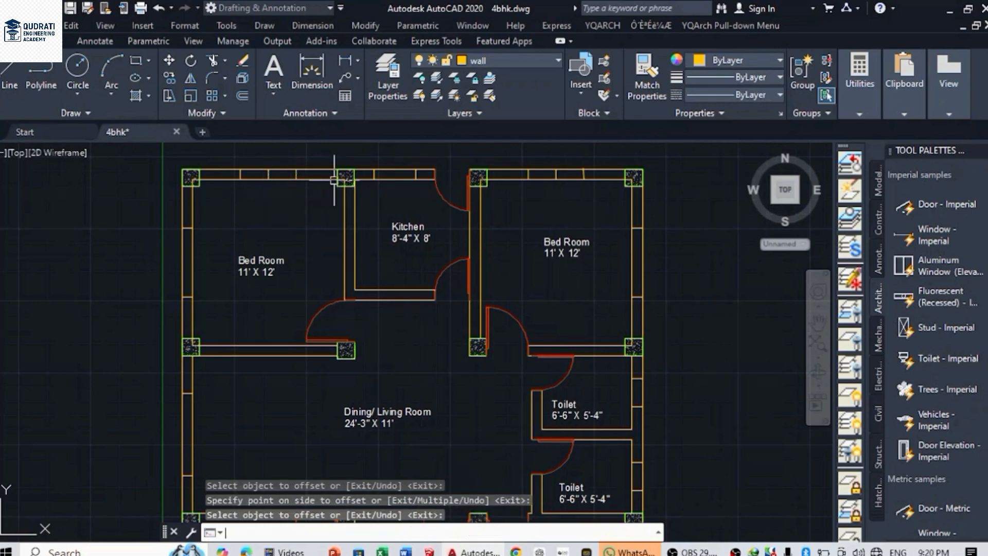
Try to erase the midpoint lines in the top walls of the two upper bedrooms, and undo the erasure
text(E)
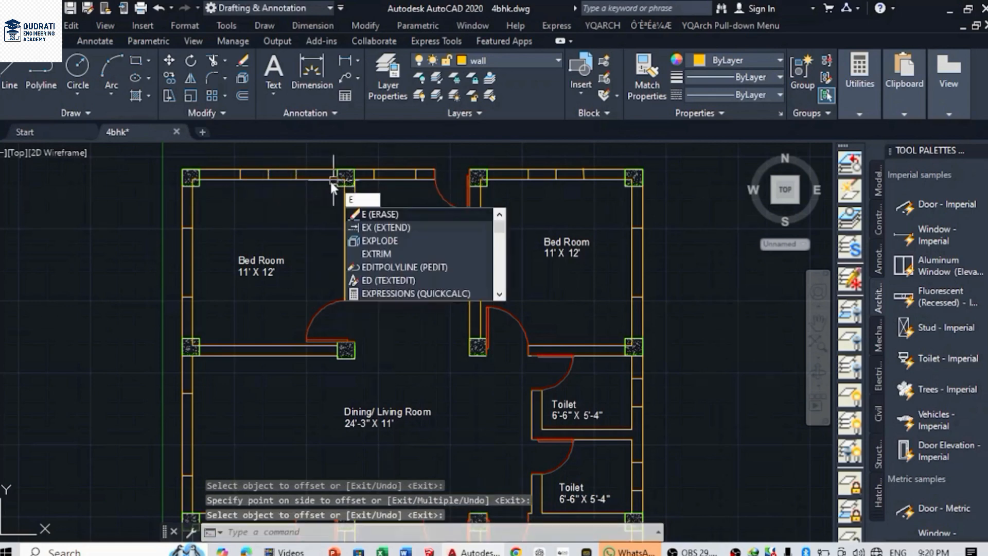
key(Return)
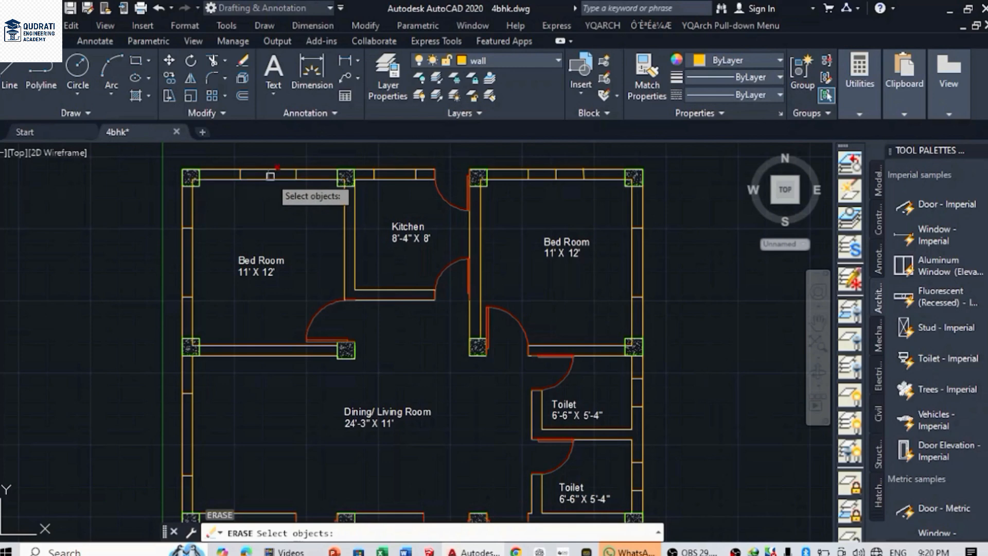
click(269, 171)
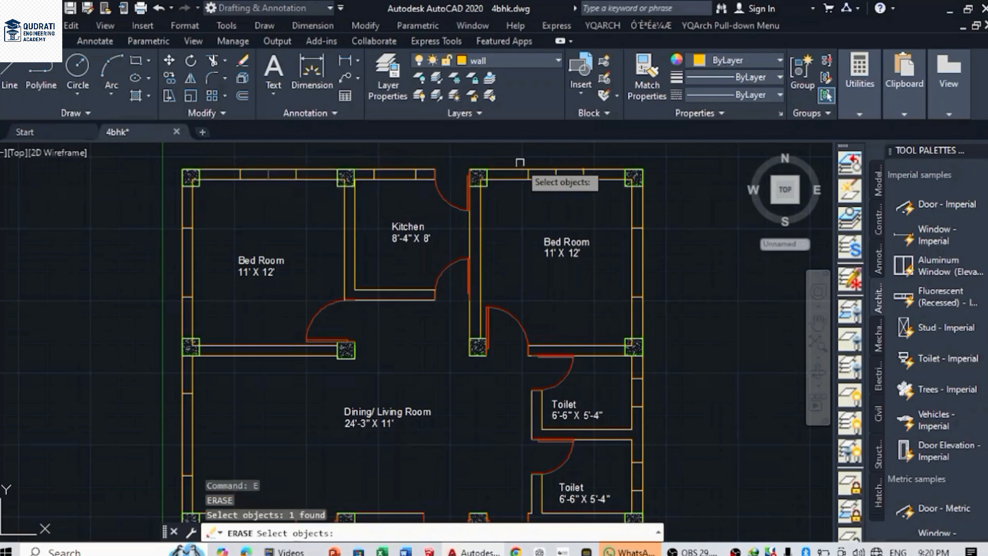
click(553, 171)
key(Return)
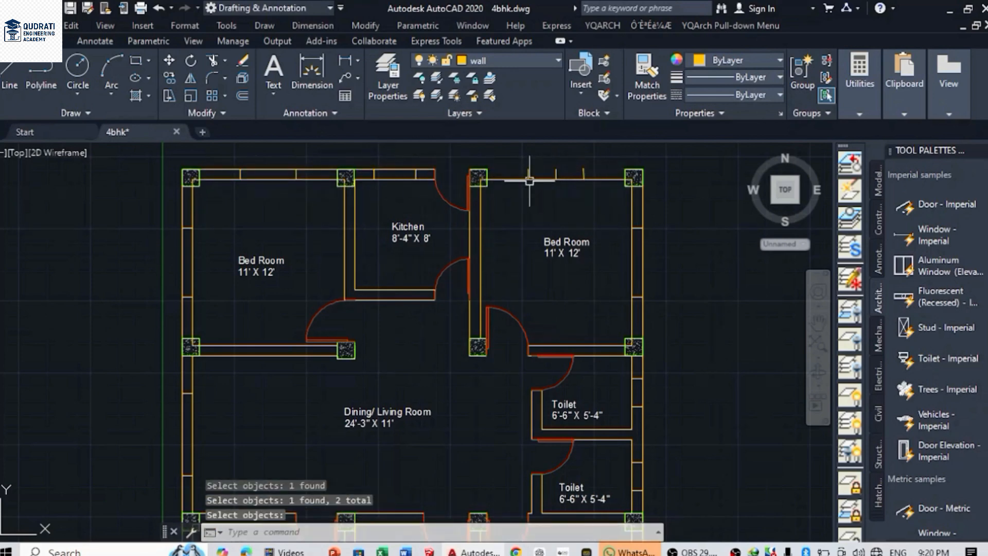
key(ctrl+z)
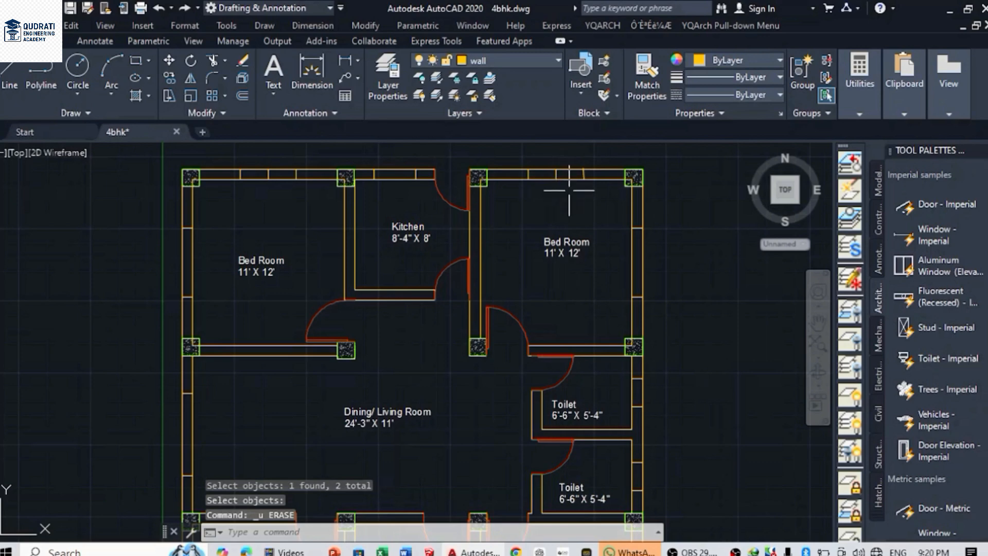
Erase the midpoint lines in the top walls of the upper-right and upper-left bedrooms
text(e)
key(Return)
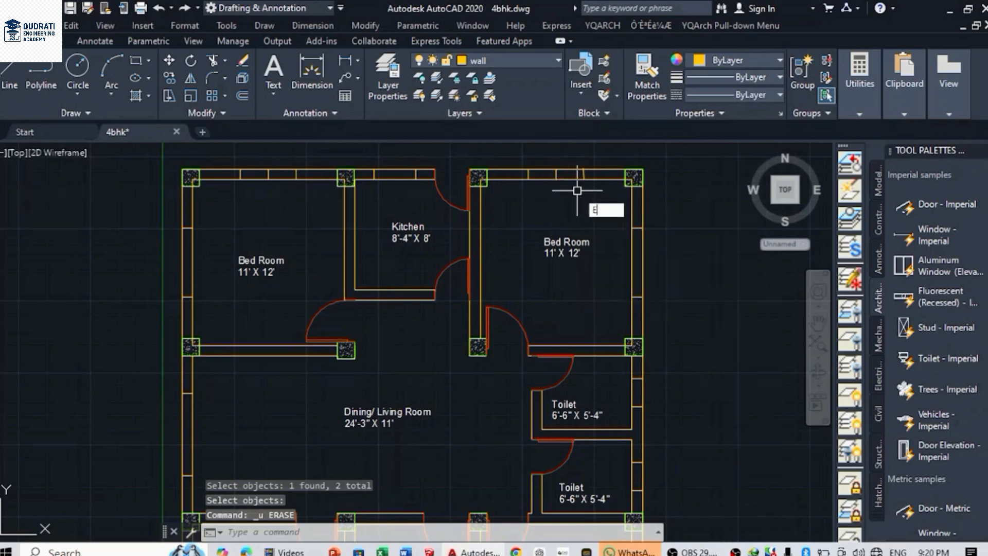
click(559, 174)
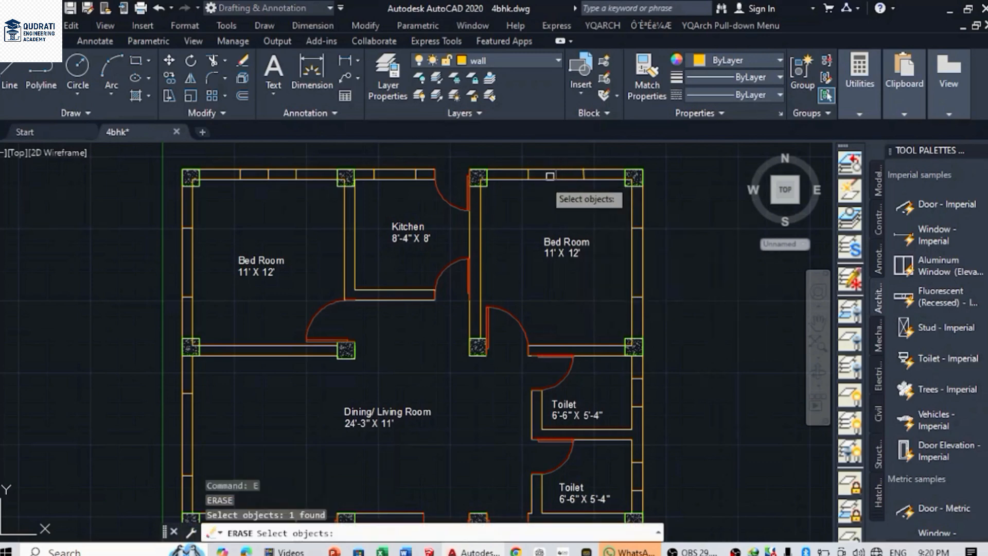
click(271, 174)
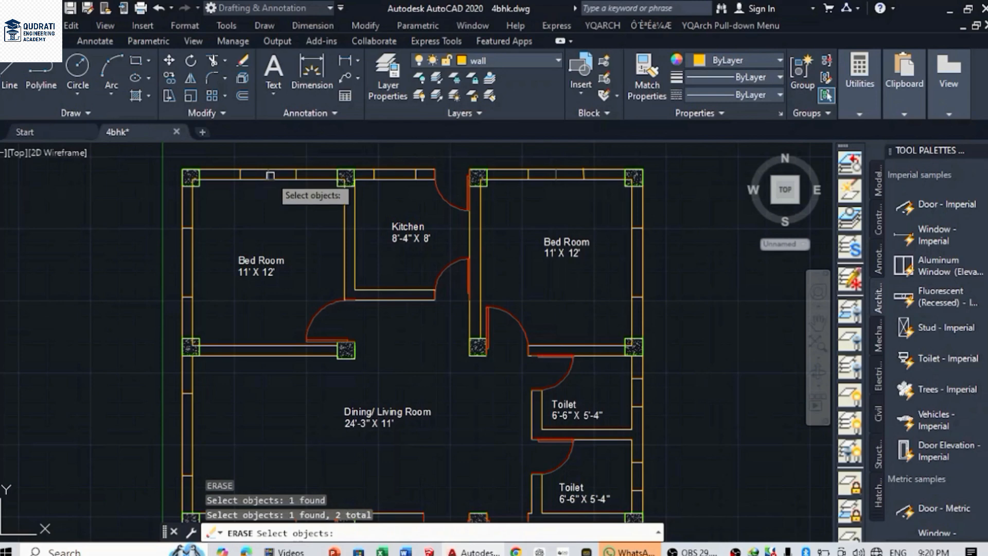
click(270, 176)
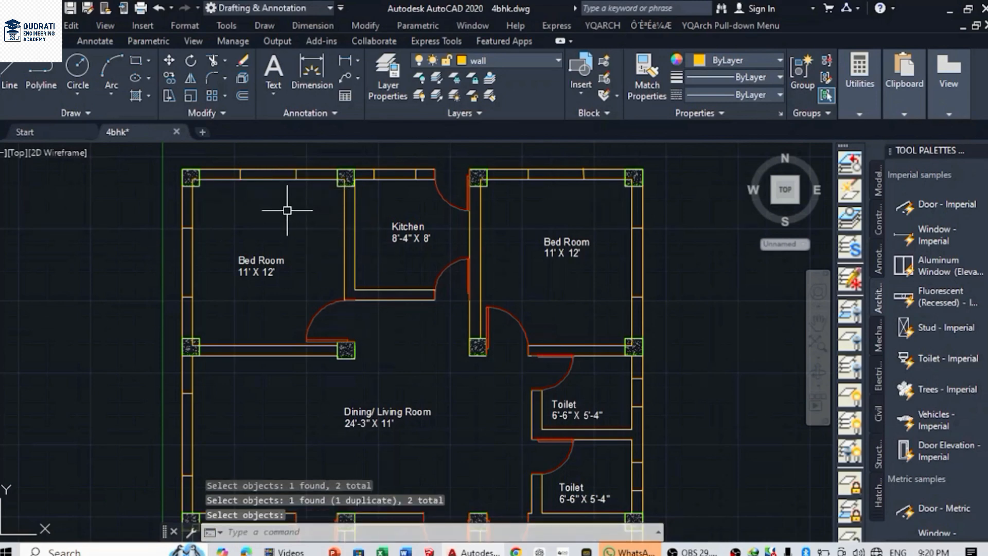
Trim both wall lines between the window lines in the upper-left bedroom's top wall to open the window gap
key(Return)
key(Return)
click(269, 156)
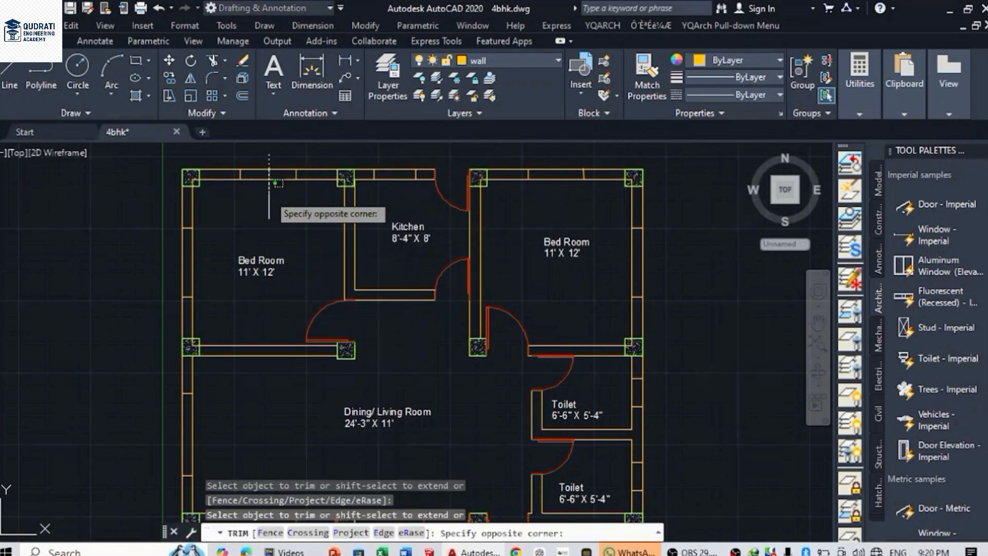
click(269, 194)
click(270, 191)
click(279, 149)
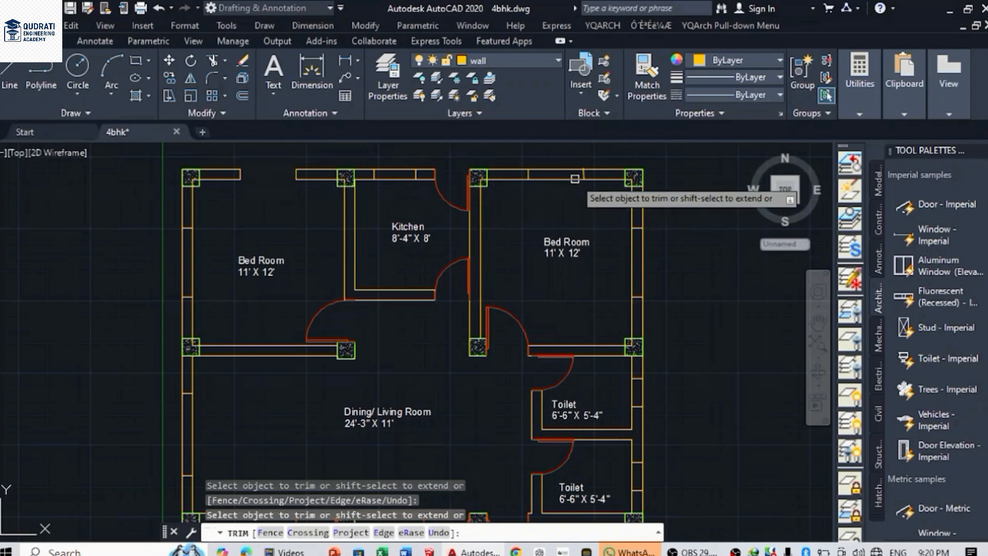
Trim the wall lines between the window lines in the outer side walls of both upper bedrooms and the upper toilet
scroll(557, 182, down, 1)
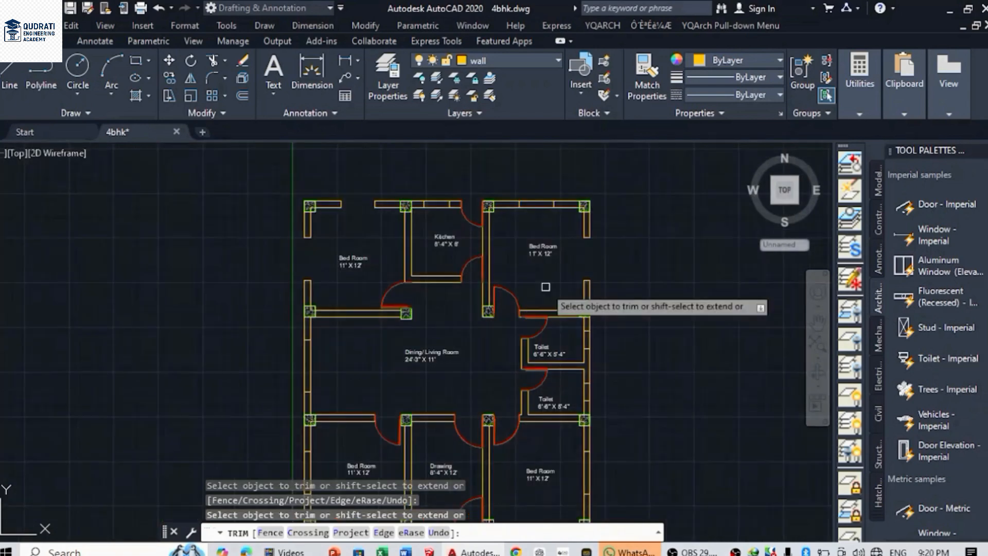
scroll(532, 412, up, 5)
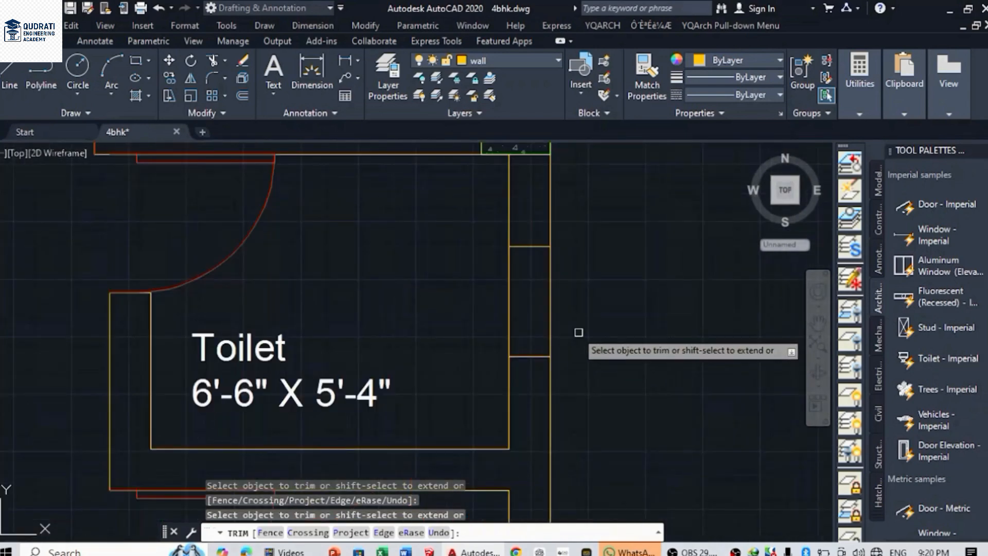
click(550, 296)
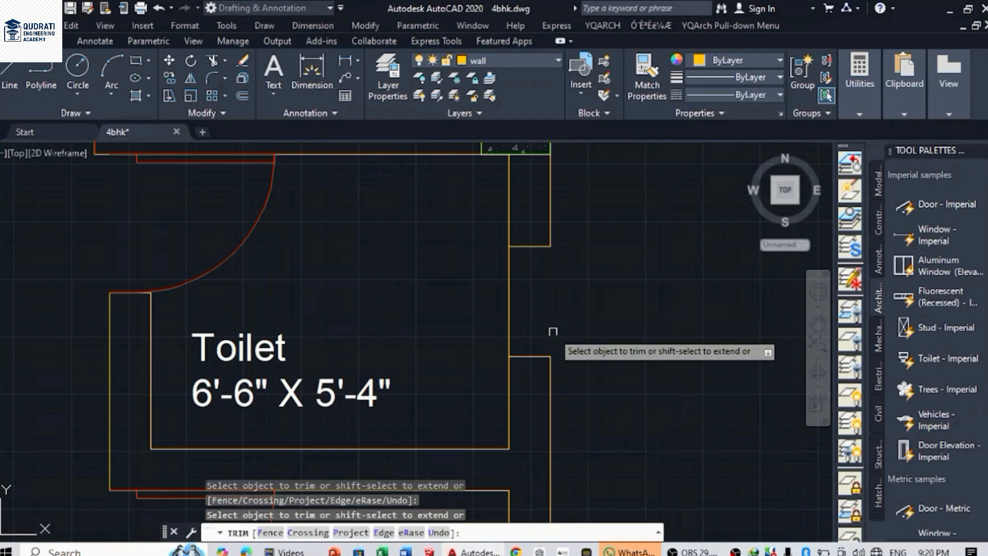
click(508, 328)
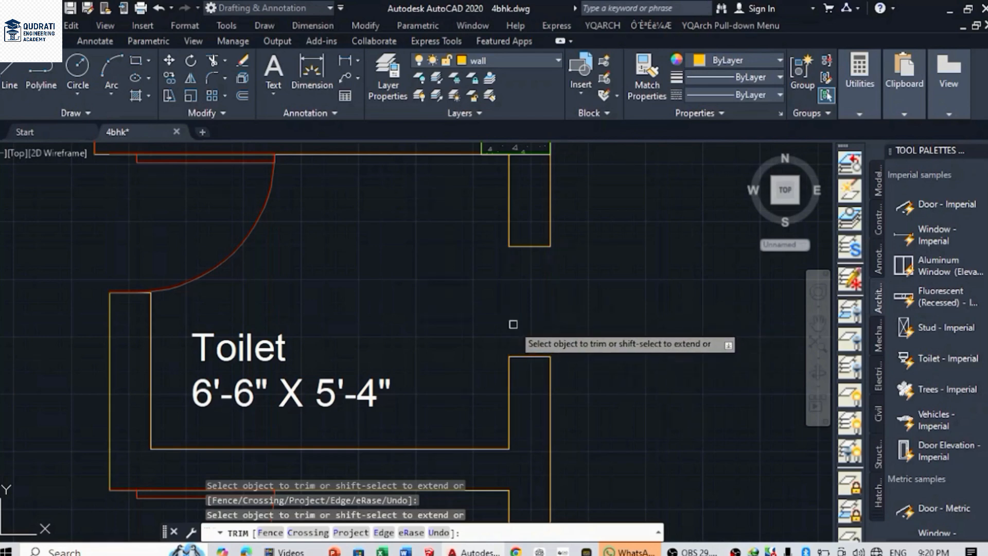
Trim both wall lines between the window lines in the lower toilet's outer wall to open the window gap
scroll(510, 329, down, 4)
scroll(520, 400, up, 4)
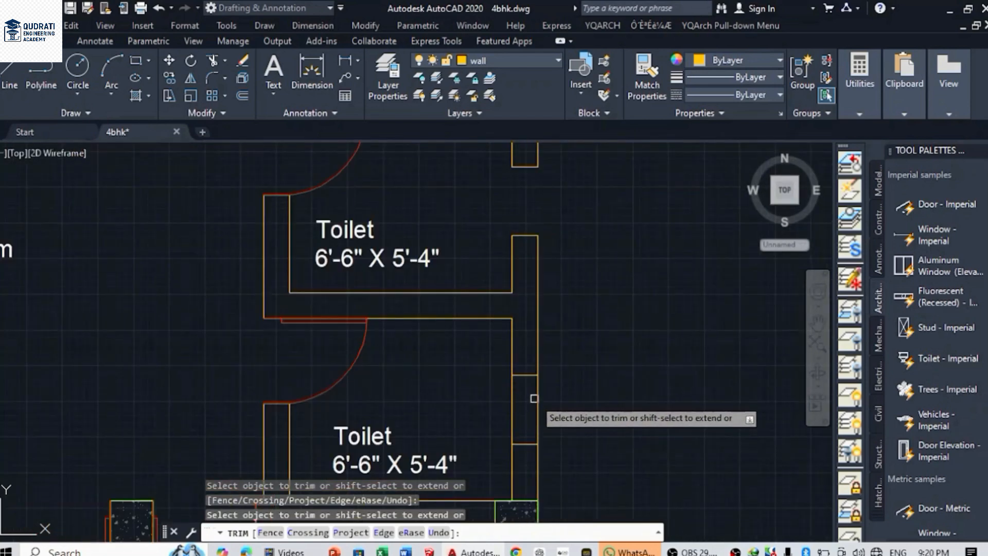
click(538, 407)
click(512, 419)
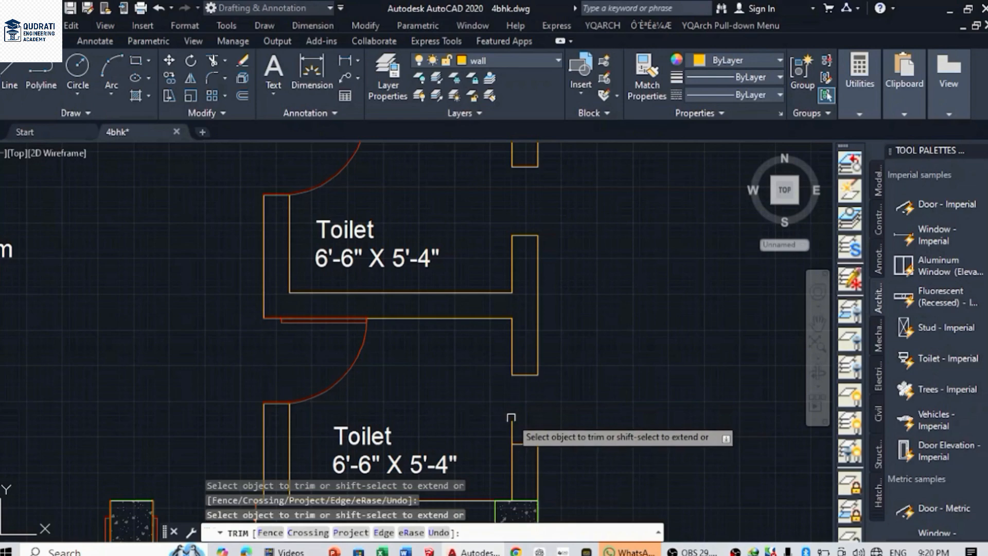
Trim all wall line pieces between the window lines in the lower-right bedroom's outer side wall
scroll(507, 421, down, 3)
middle_drag(506, 422, 475, 313)
click(489, 381)
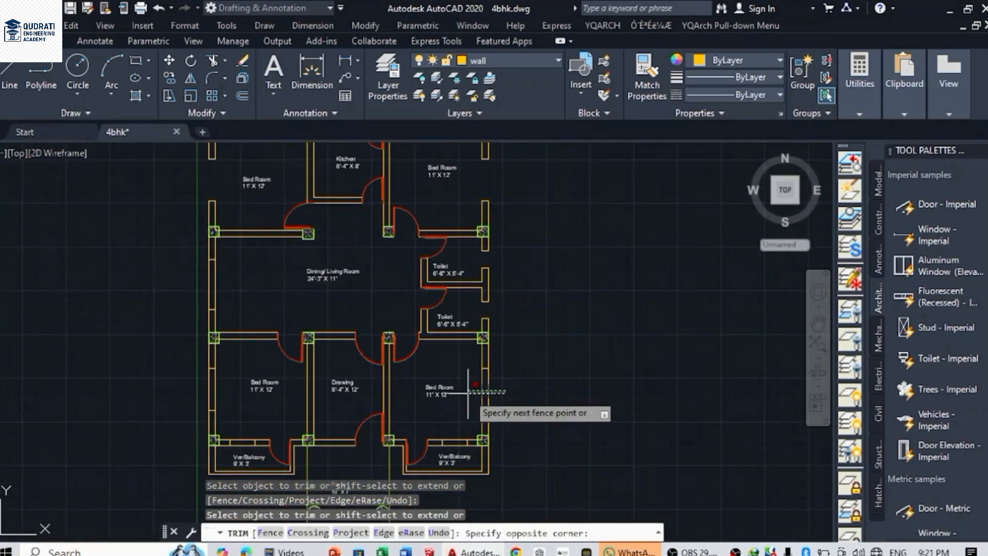
click(422, 383)
scroll(494, 384, up, 5)
click(459, 334)
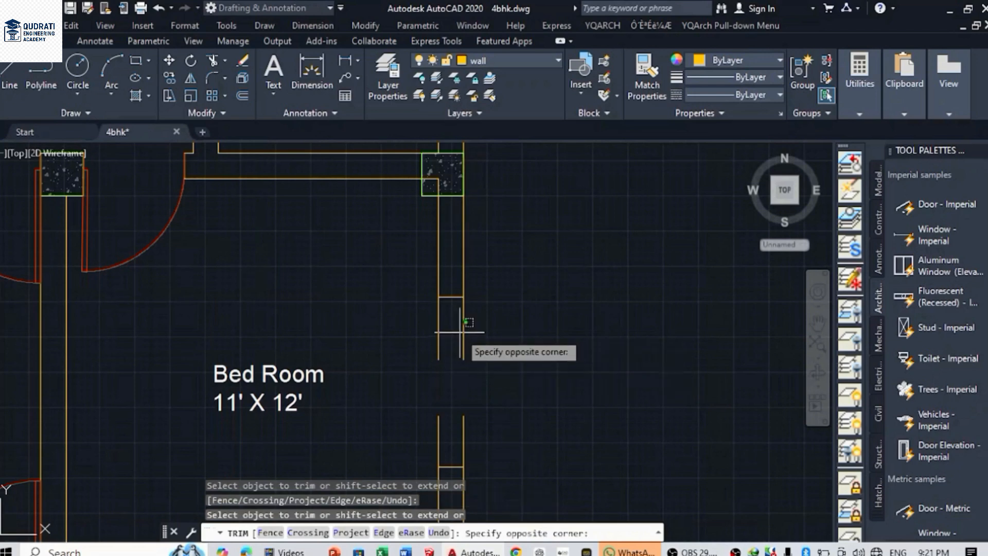
click(467, 334)
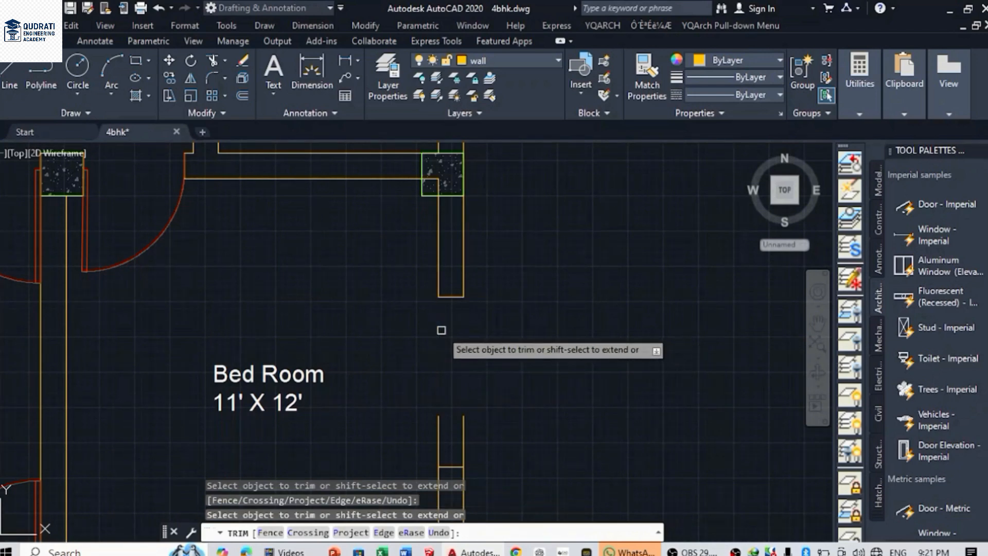
click(439, 332)
click(442, 438)
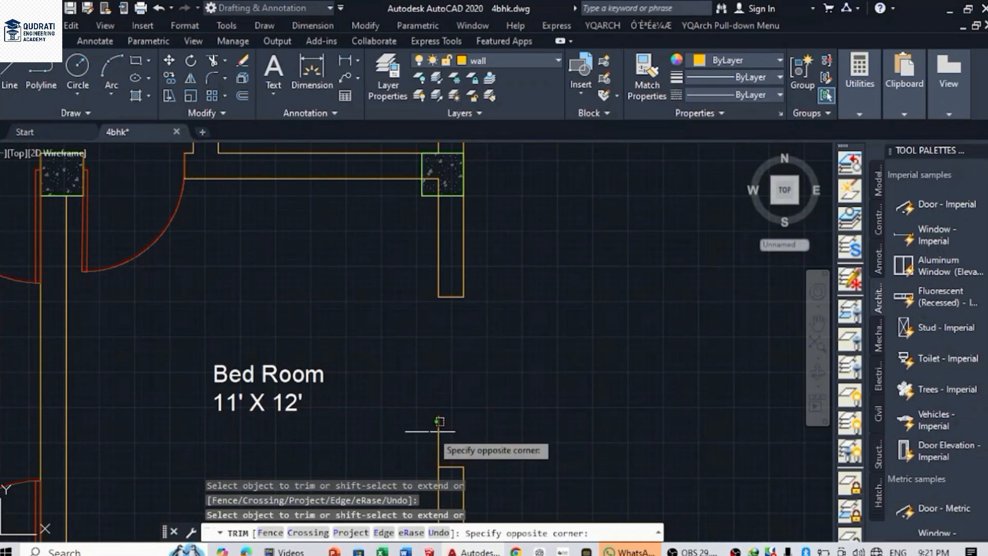
click(441, 432)
Trim both wall lines between the window lines in the wall separating the lower-right bedroom from its balcony
scroll(447, 430, down, 4)
middle_drag(447, 430, 460, 321)
scroll(411, 369, up, 5)
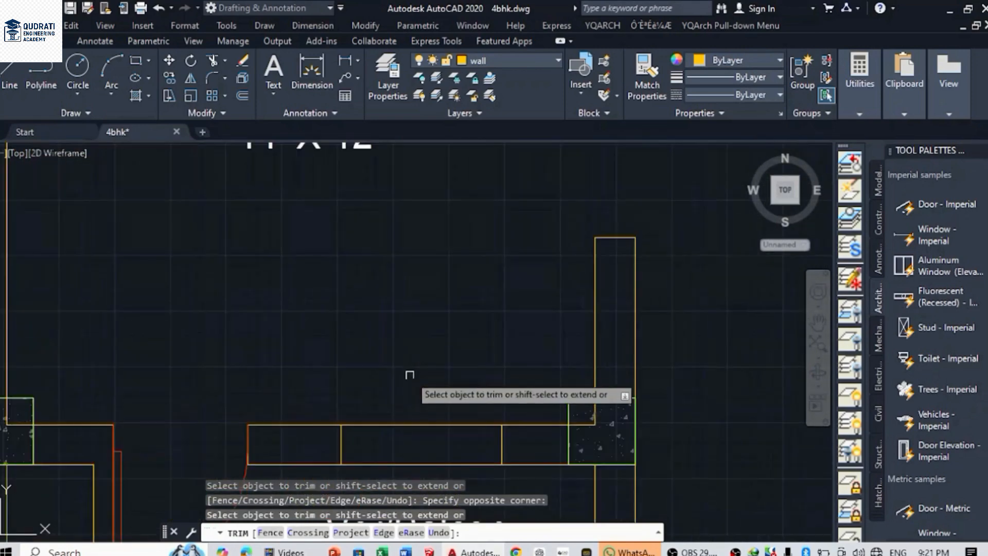
click(405, 394)
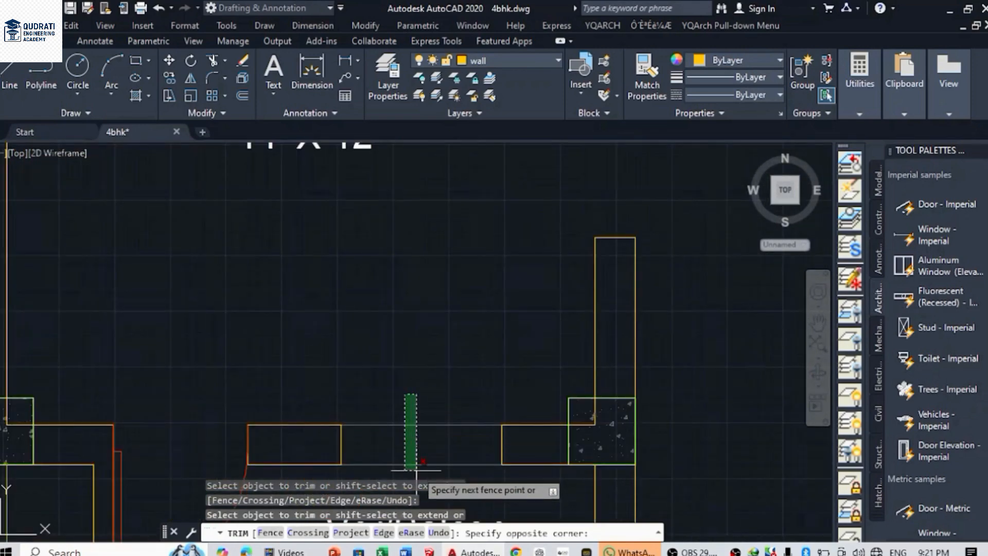
click(417, 466)
Trim the wall lines between the window lines in the lower-left bedroom's balcony wall and outer side wall
scroll(407, 453, down, 5)
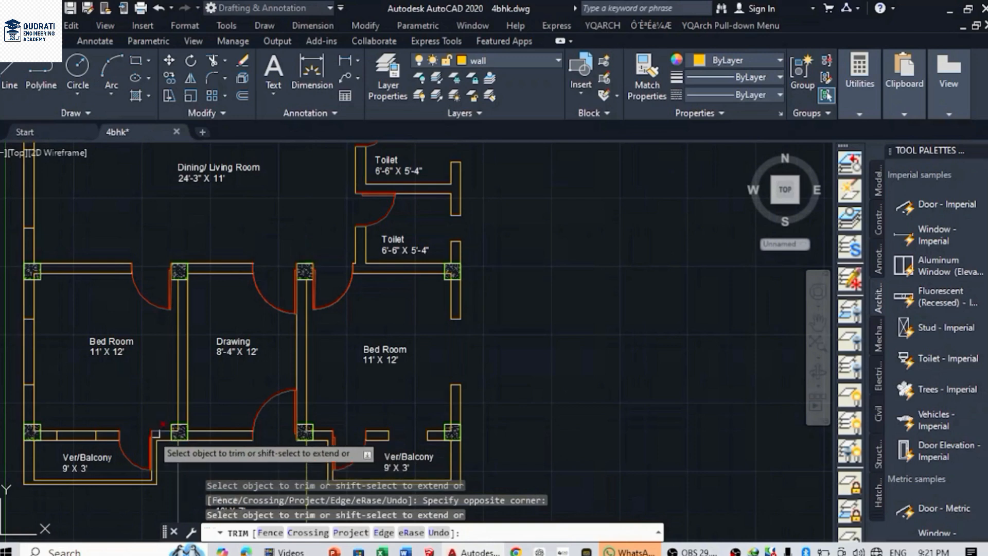
click(79, 434)
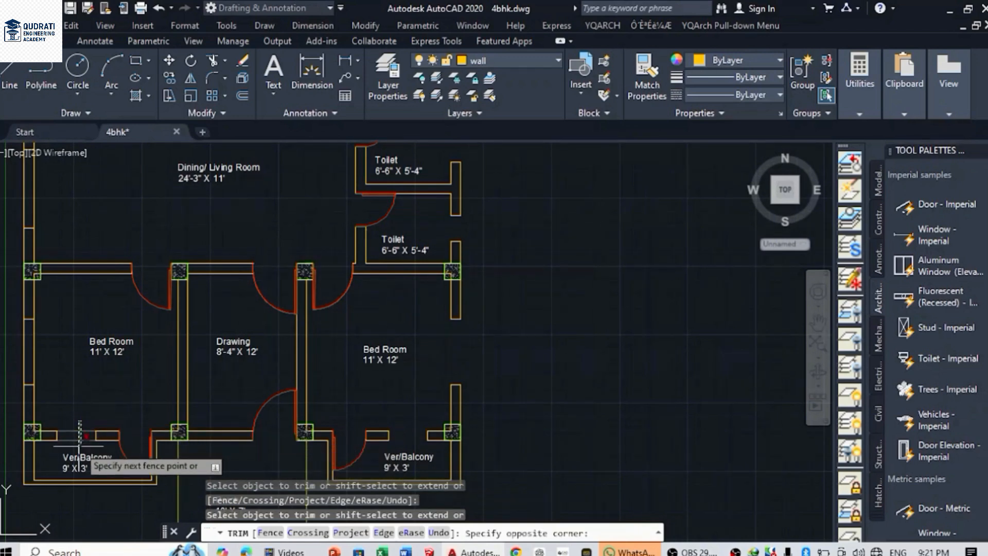
click(56, 445)
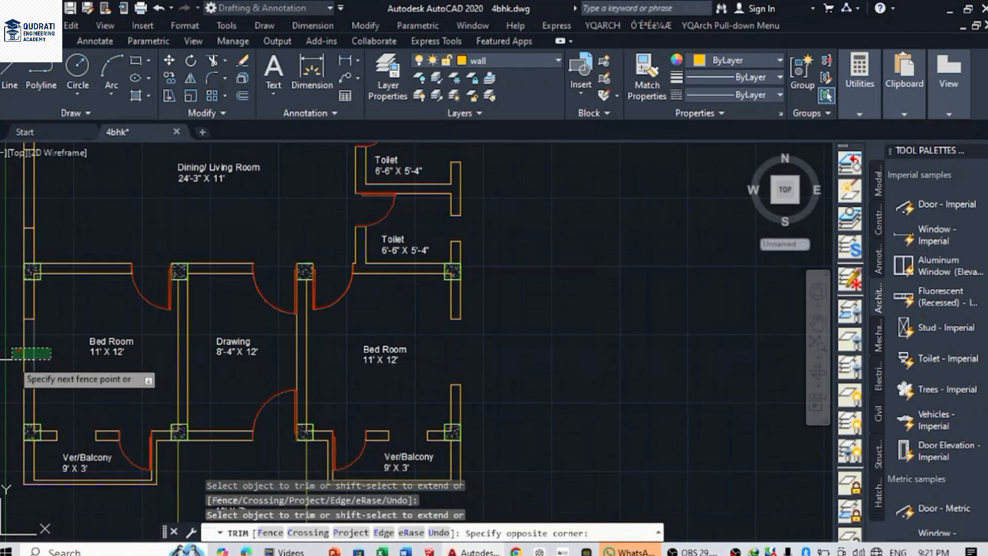
middle_drag(33, 349, 96, 449)
Trim both wall lines between the window lines in the Dining/Living Room's outer wall
scroll(101, 335, down, 3)
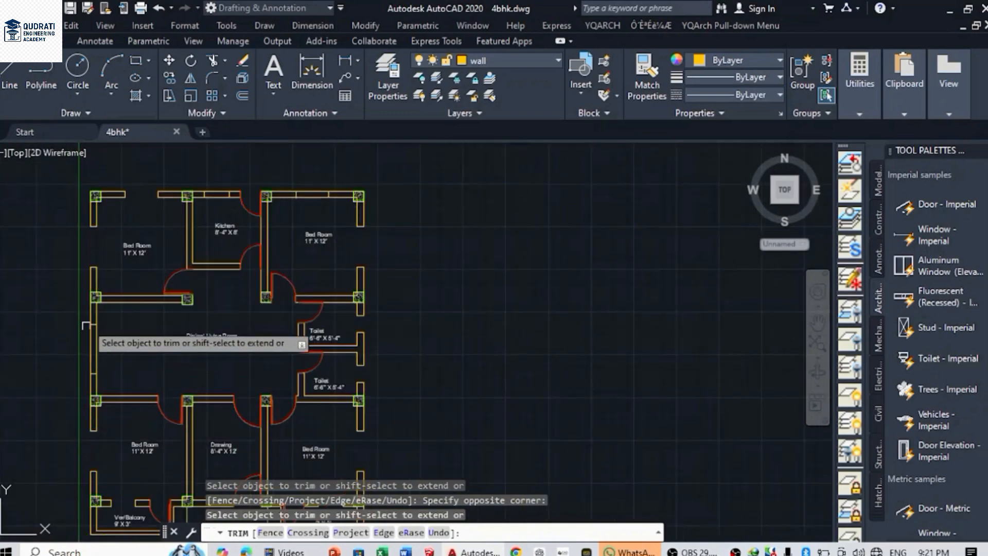
scroll(103, 332, up, 6)
click(107, 348)
click(37, 368)
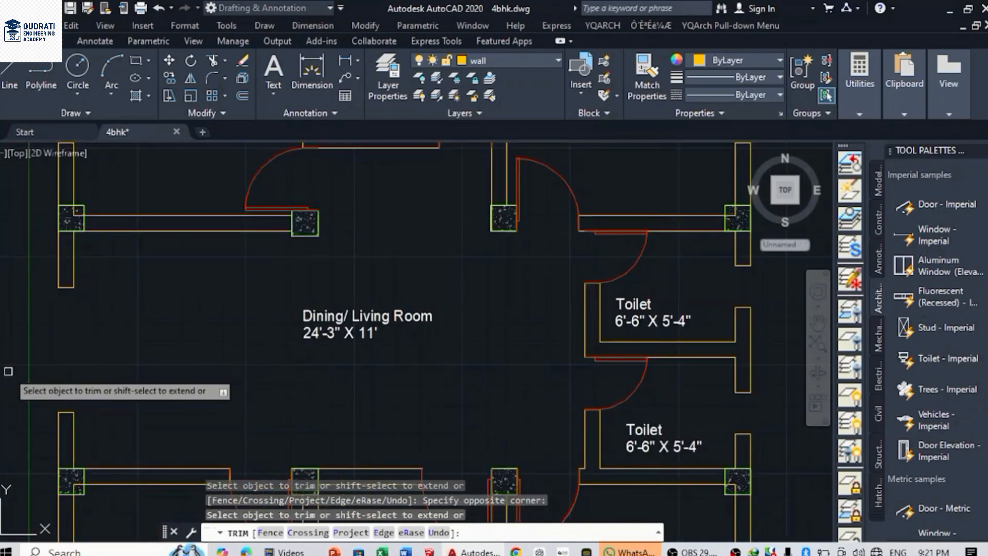
Trim both wall lines between the window lines in the kitchen's top wall
scroll(65, 354, down, 4)
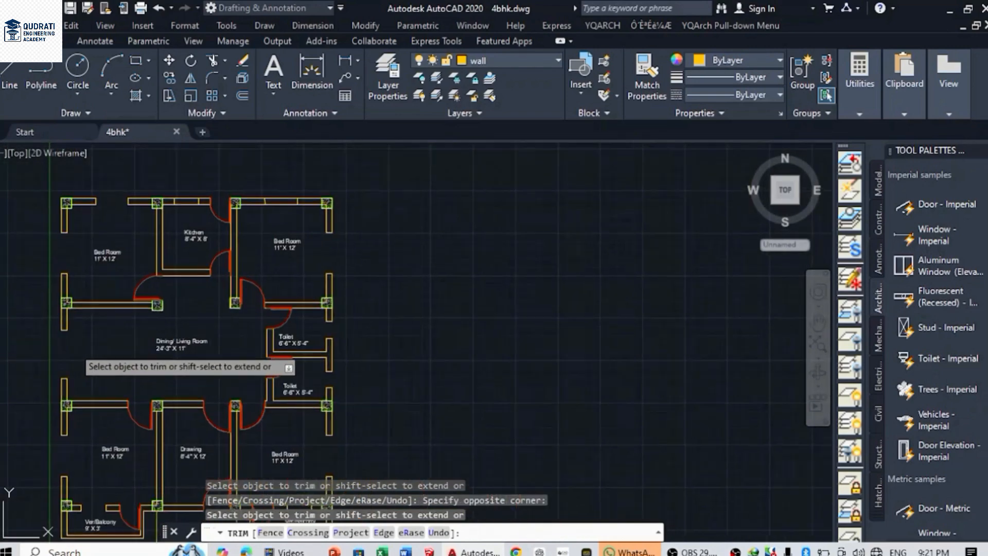
scroll(188, 229, up, 4)
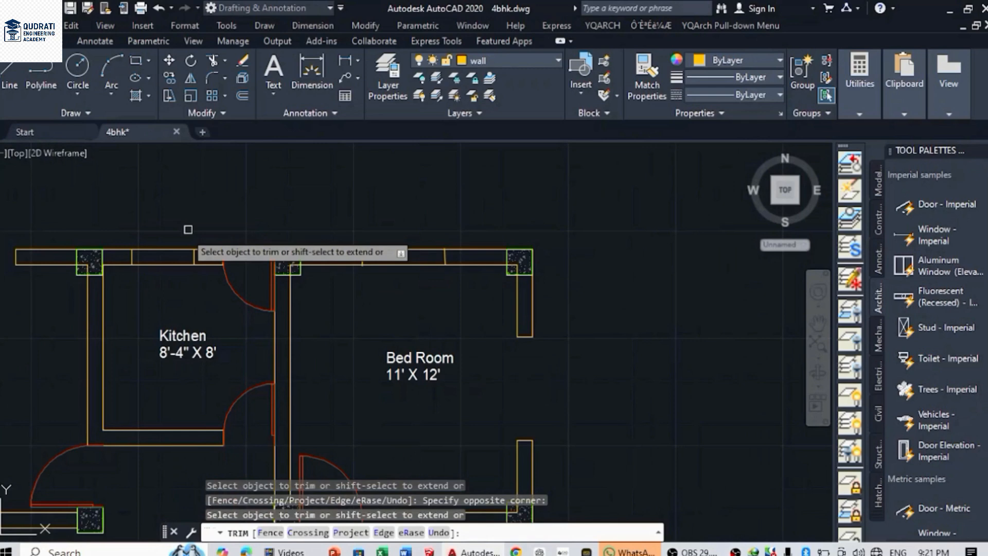
click(159, 232)
click(162, 281)
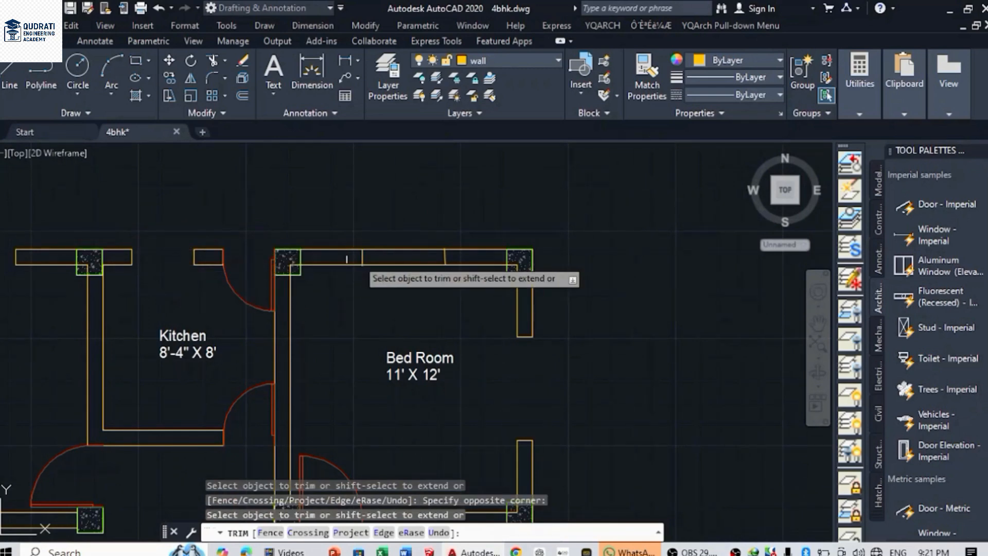
Restart Trim with all objects as cutting edges and open the window gap in the upper-right bedroom's top wall
key(Return)
key(Return)
scroll(422, 242, up, 8)
key(Return)
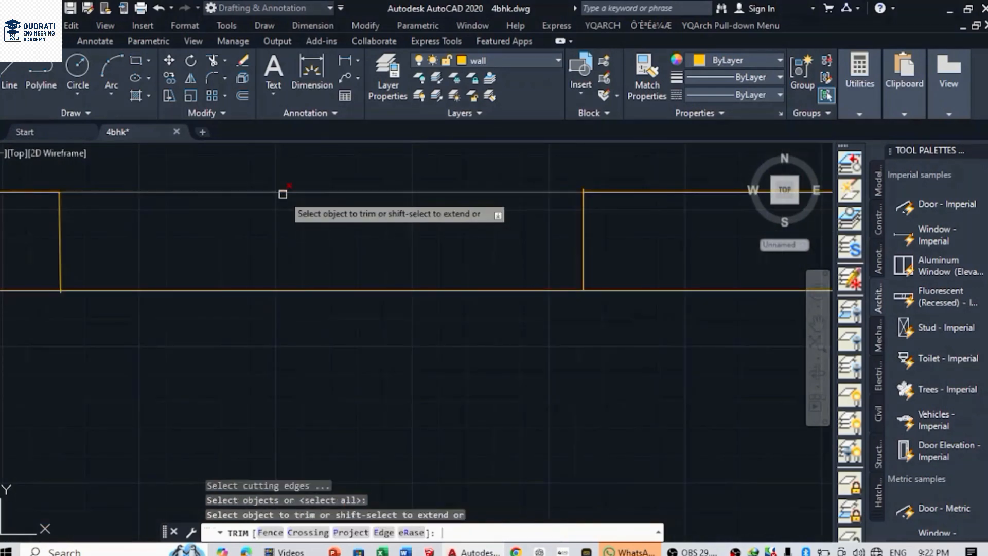
click(283, 192)
click(283, 291)
scroll(284, 291, down, 5)
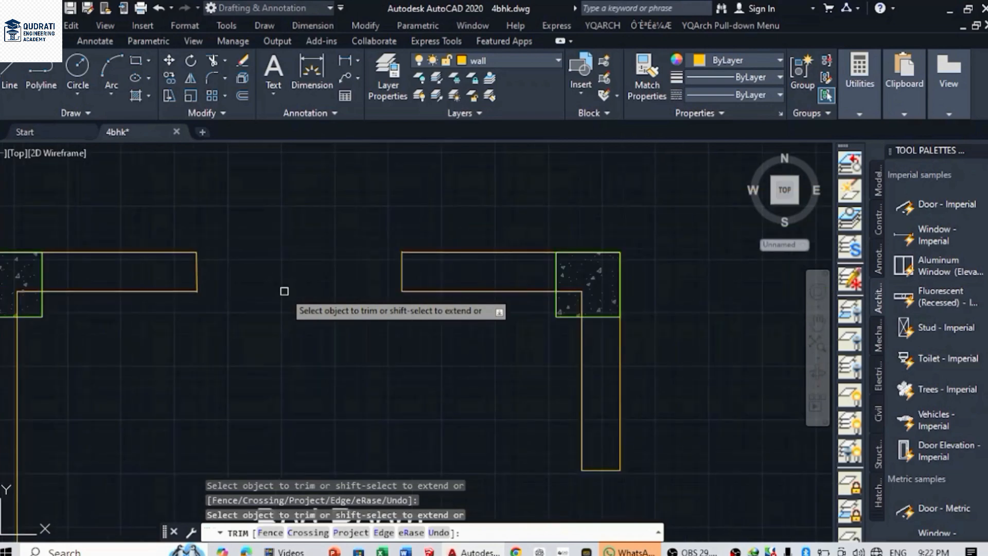
Examine the wall end corners on both sides of the window opening in the upper-right bedroom's top wall
scroll(397, 243, up, 7)
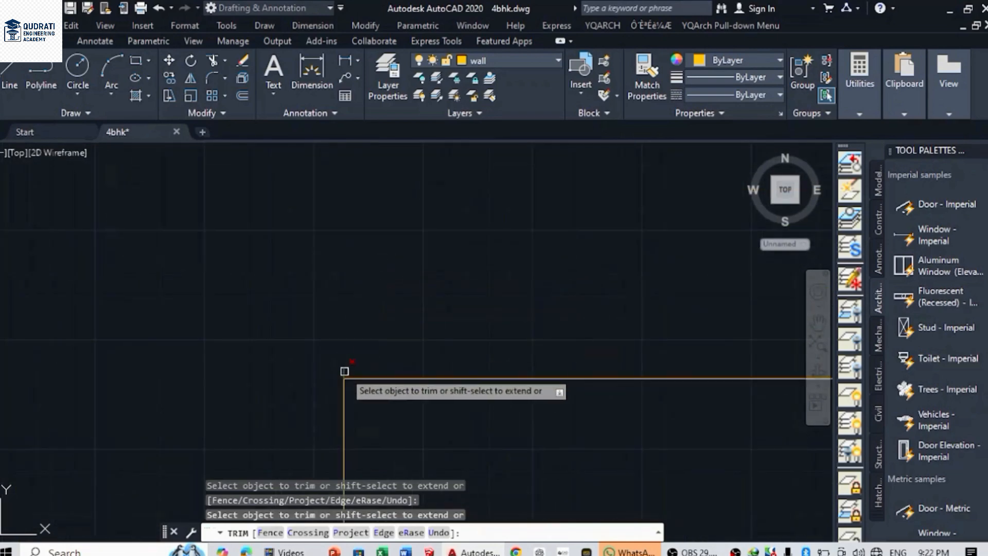
scroll(346, 340, down, 3)
scroll(71, 409, down, 6)
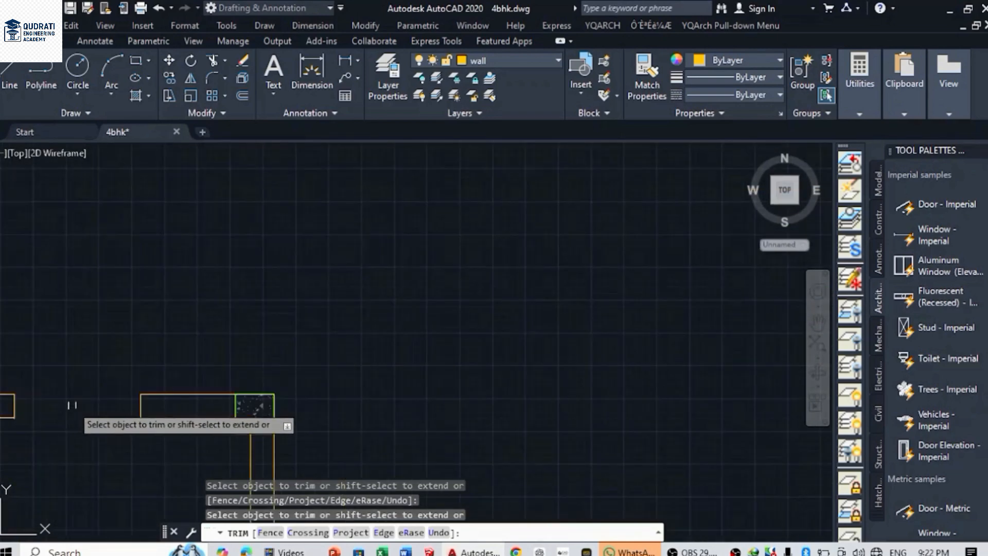
scroll(27, 398, up, 6)
mouse_move(54, 402)
middle_down()
mouse_move(104, 407)
mouse_move(338, 368)
middle_up()
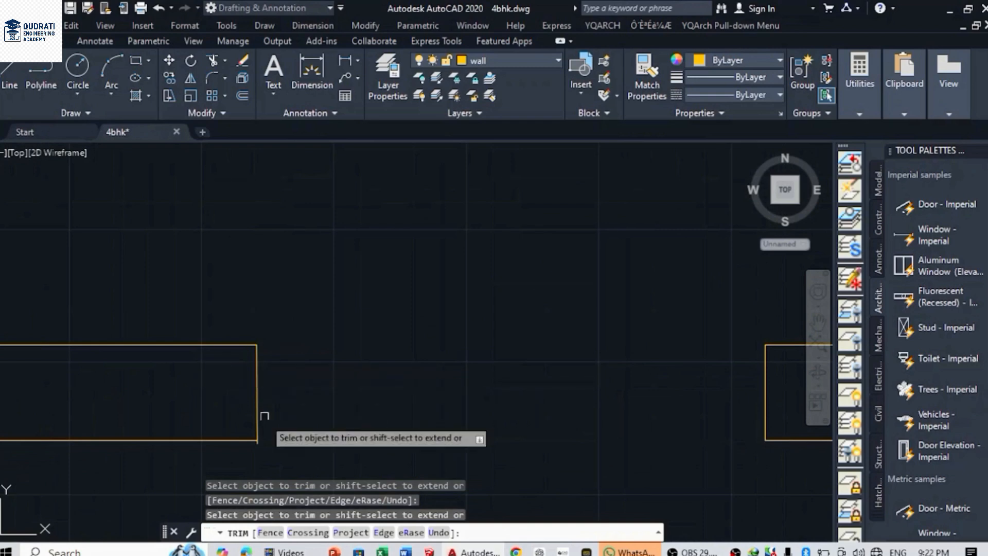
scroll(262, 438, up, 5)
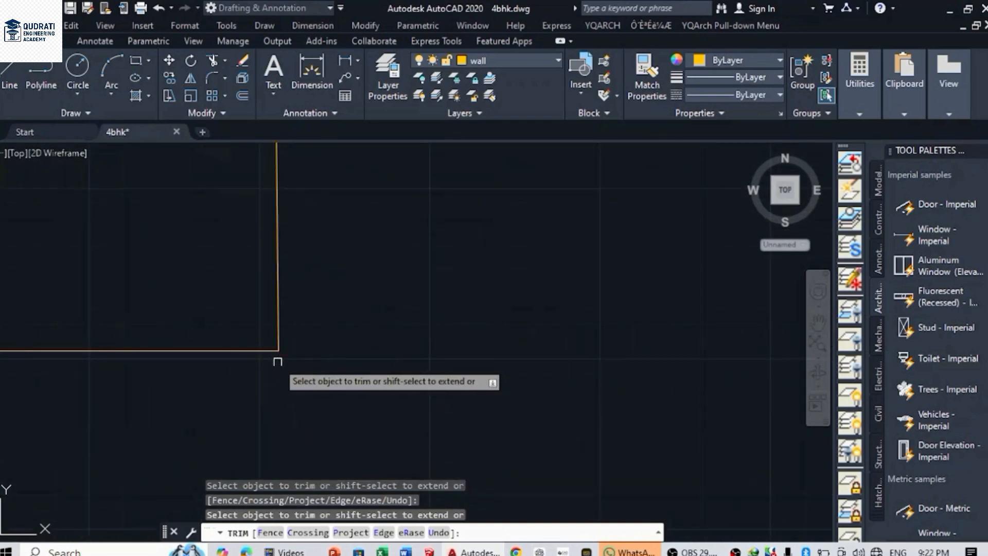
scroll(280, 358, down, 2)
scroll(365, 351, down, 4)
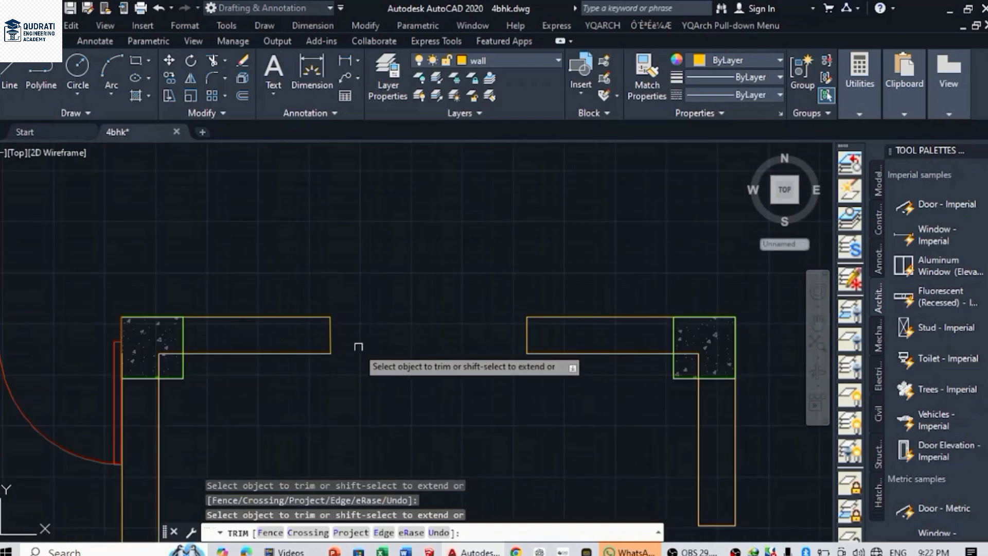
End the Trim command and save the drawing
key(Escape)
key(ctrl+s)
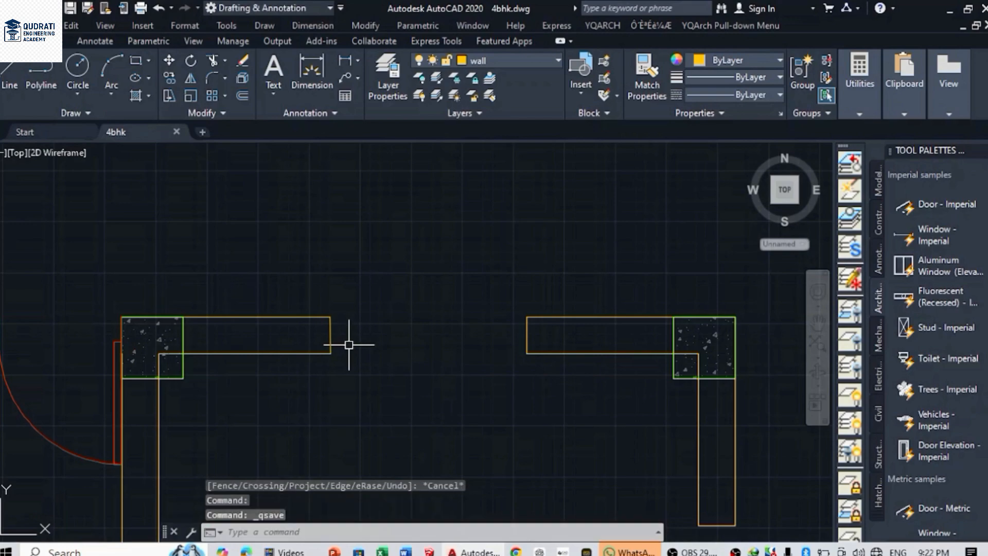
scroll(349, 344, down, 4)
scroll(349, 353, down, 6)
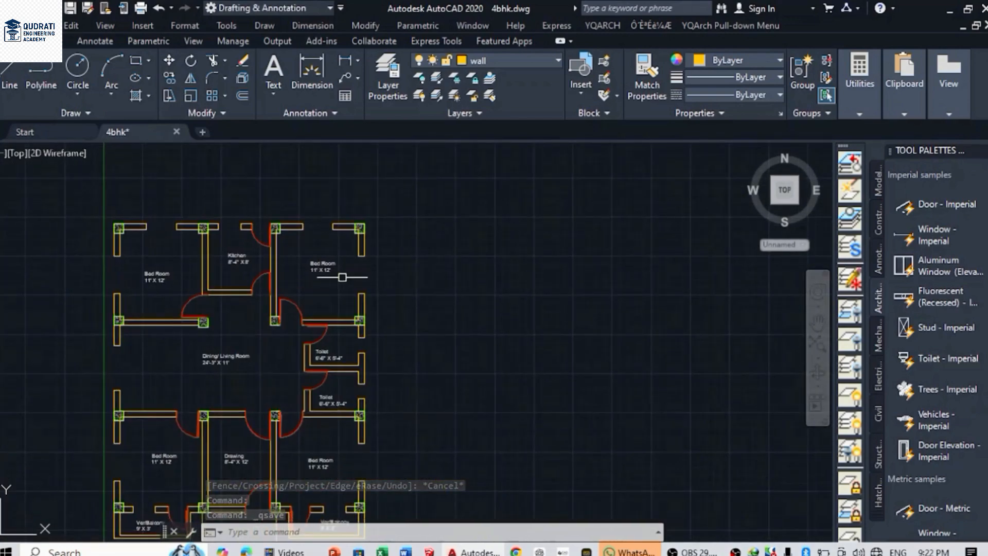
Insert a Window - Imperial block in the empty area beside the upper-right bedroom
scroll(379, 276, up, 2)
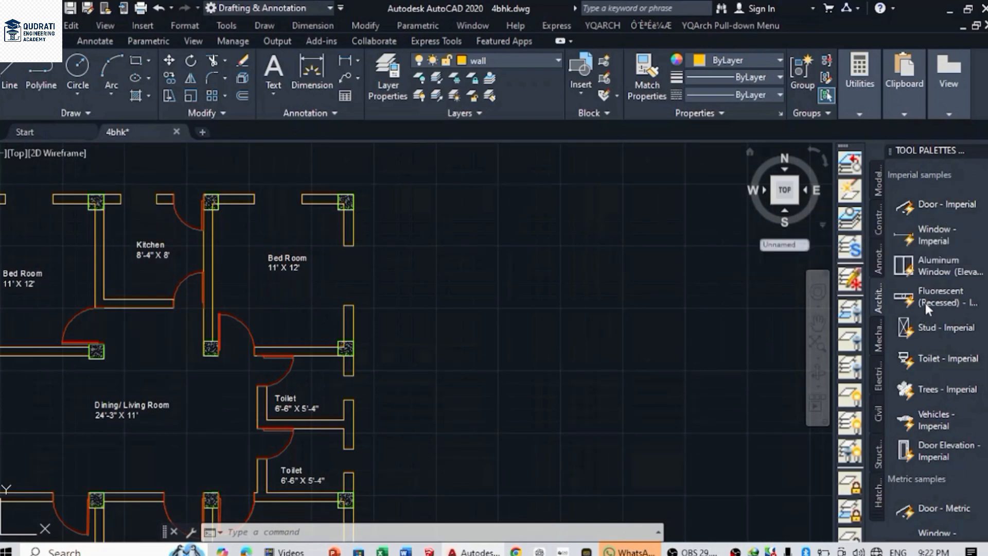
click(933, 238)
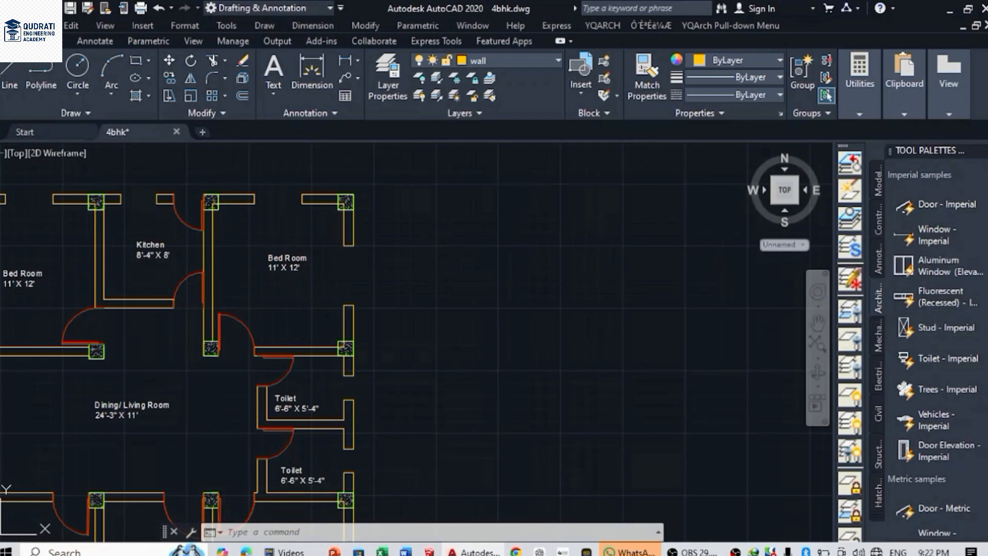
click(528, 229)
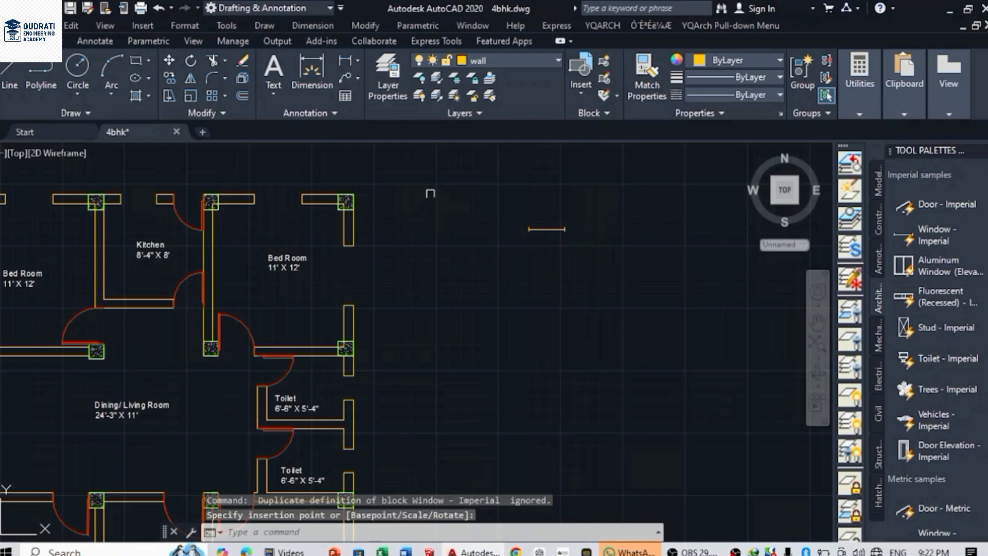
Create a new layer named window with index color 220
click(401, 90)
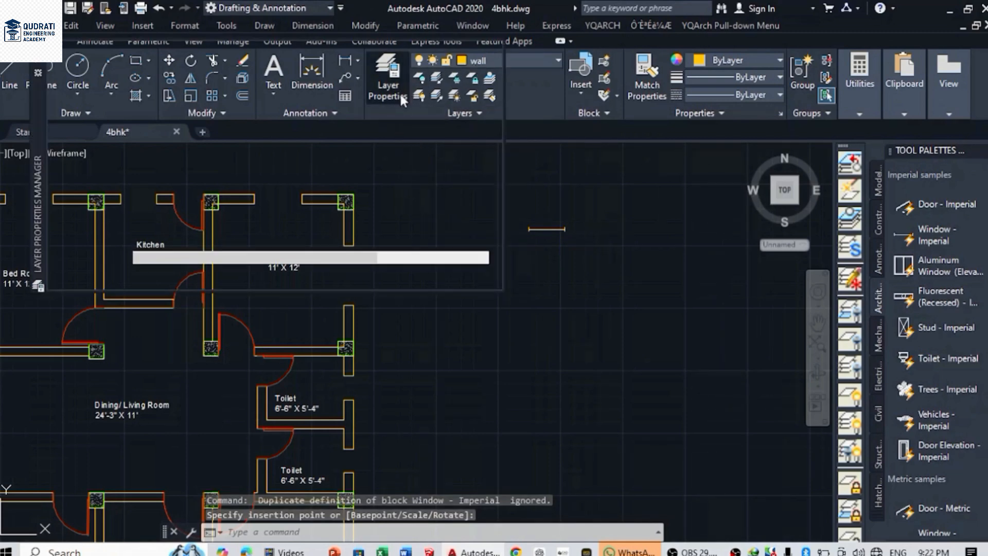
click(127, 69)
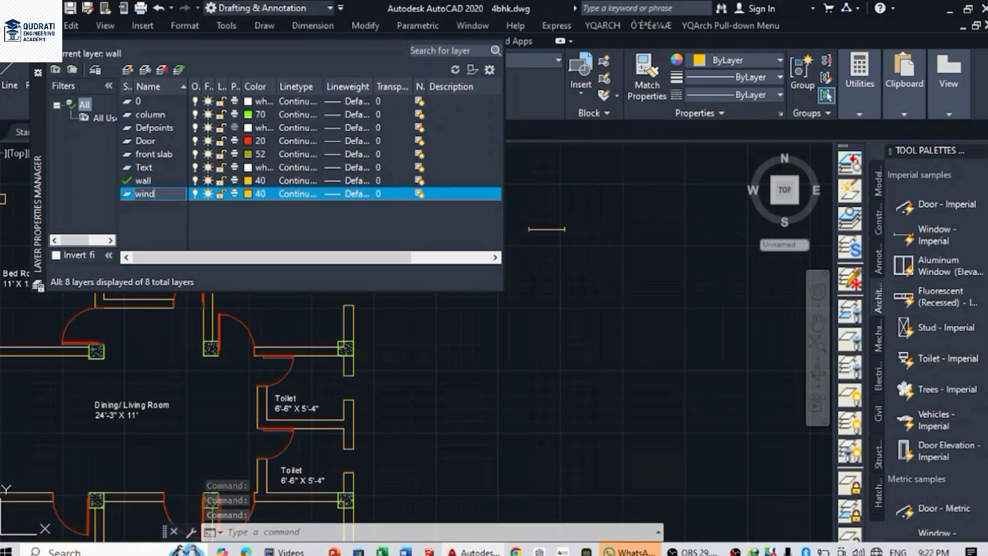
click(252, 194)
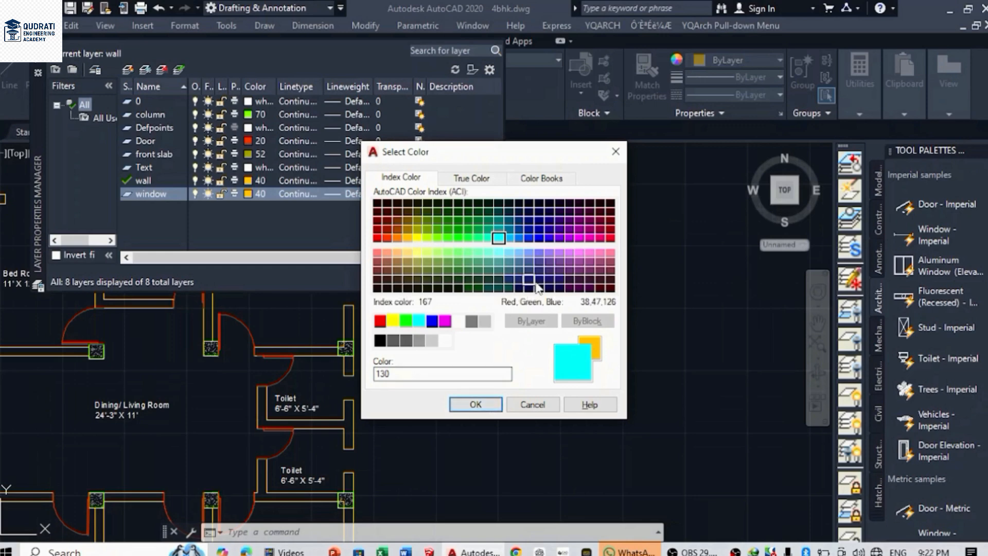
click(590, 238)
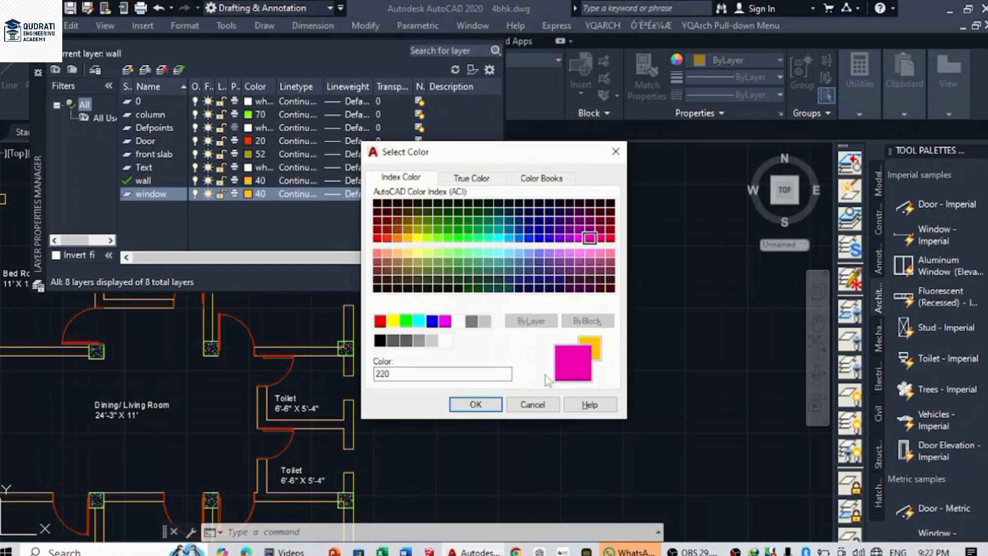
click(476, 405)
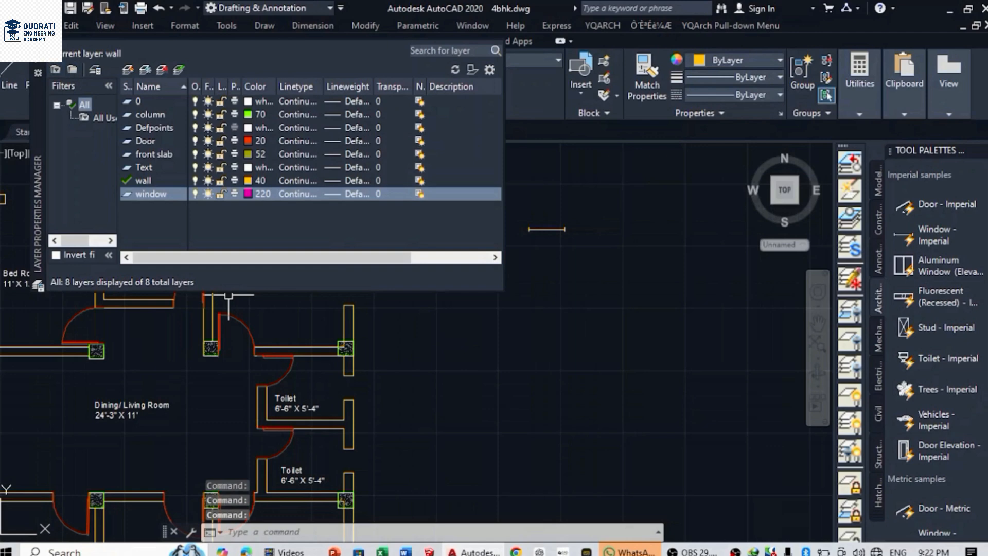
click(38, 48)
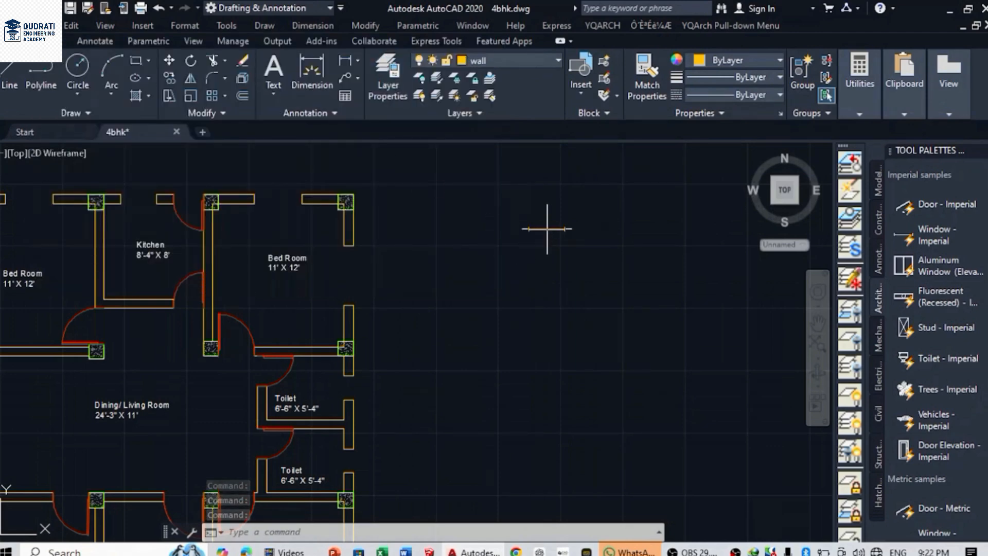
Assign the inserted window block to the window layer and make that layer current
click(493, 62)
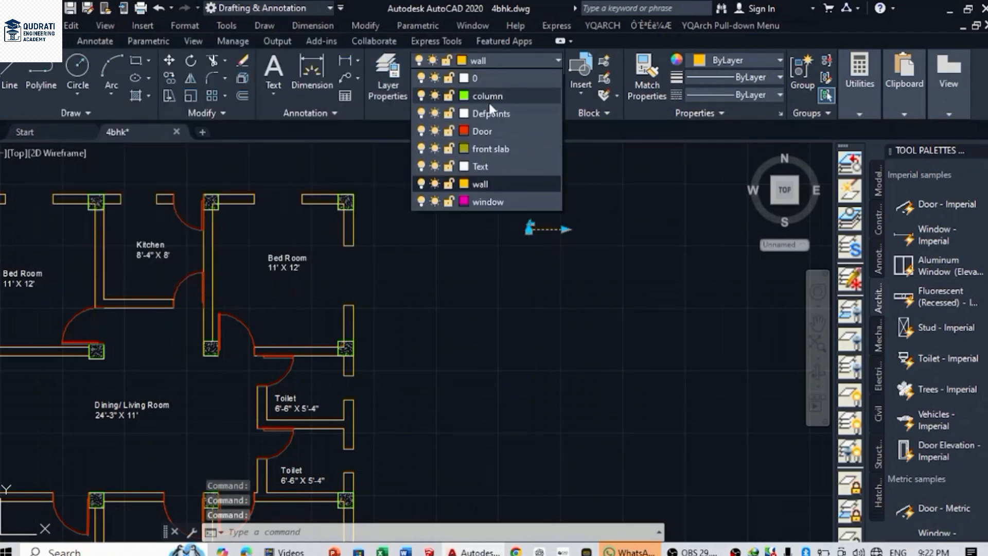
click(483, 197)
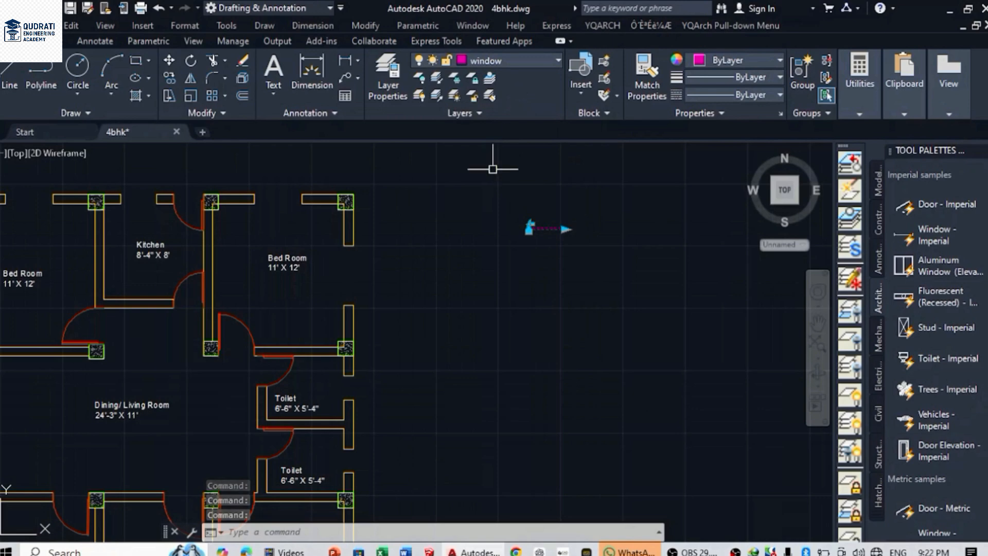
key(Escape)
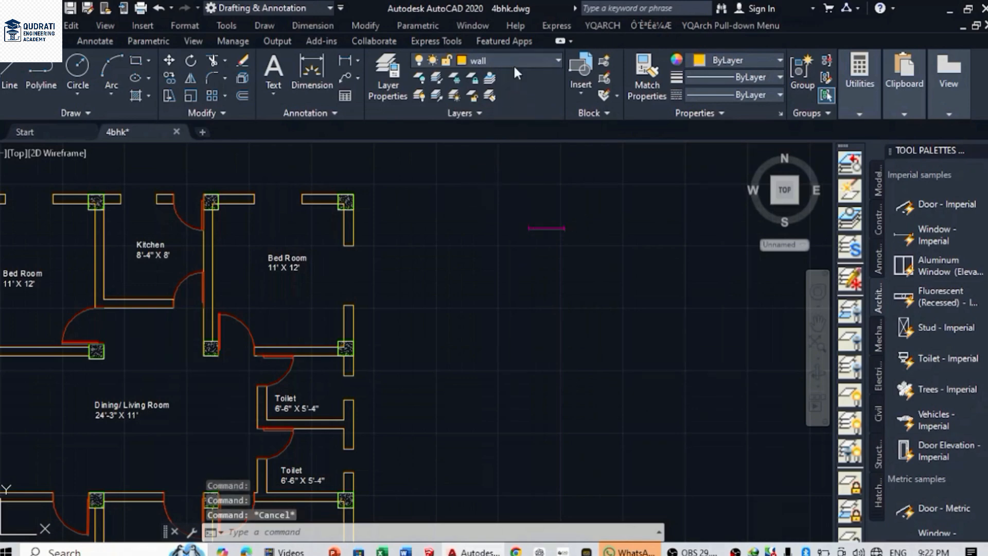
click(514, 64)
click(476, 202)
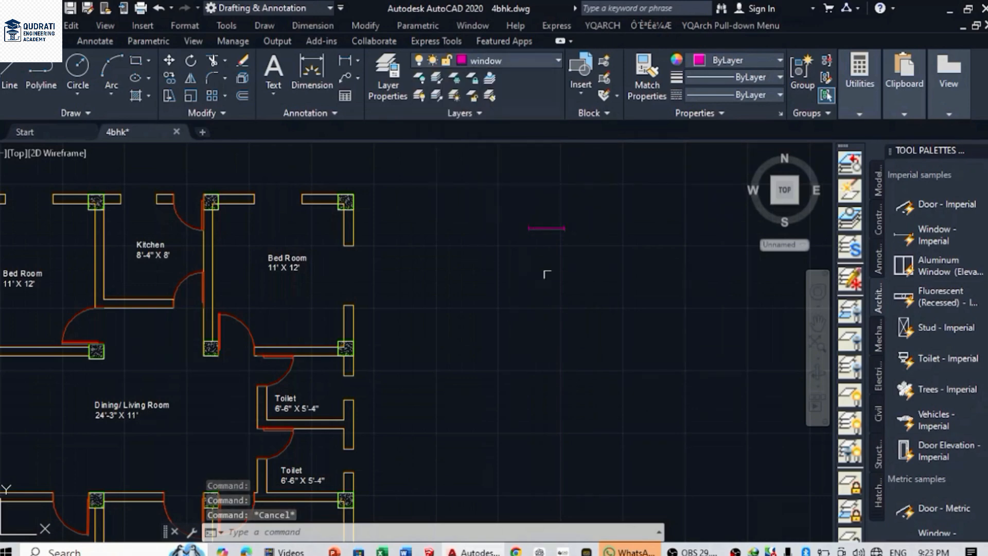
Set the length of the window block beside the upper-right bedroom to 4'
scroll(552, 228, up, 5)
click(545, 220)
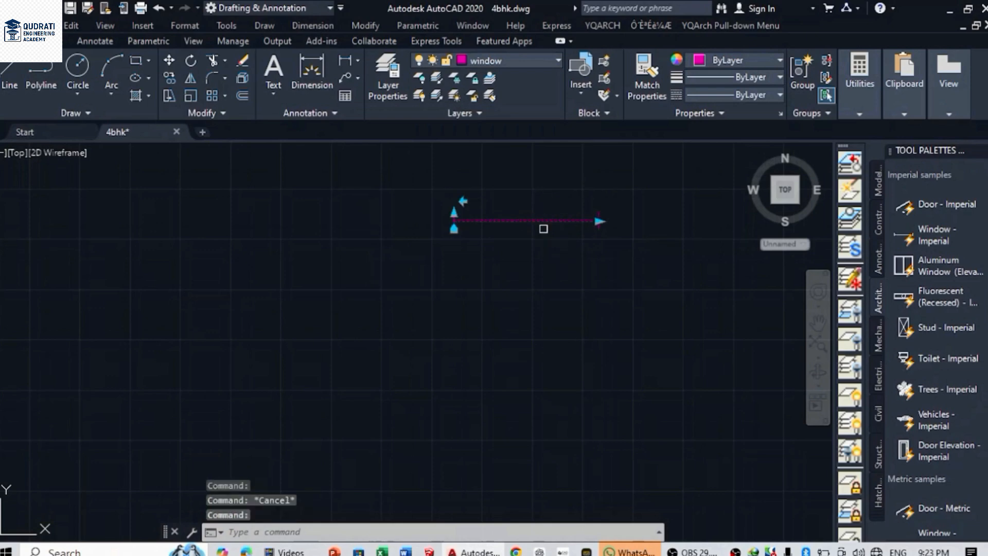
scroll(461, 237, down, 3)
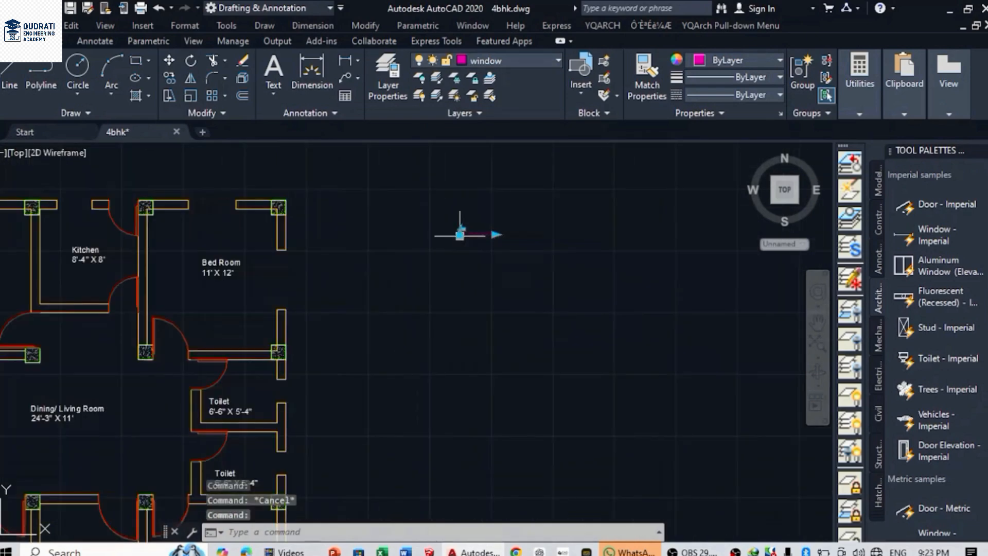
mouse_move(473, 261)
middle_down()
mouse_move(555, 264)
mouse_move(536, 260)
middle_up()
scroll(532, 225, up, 3)
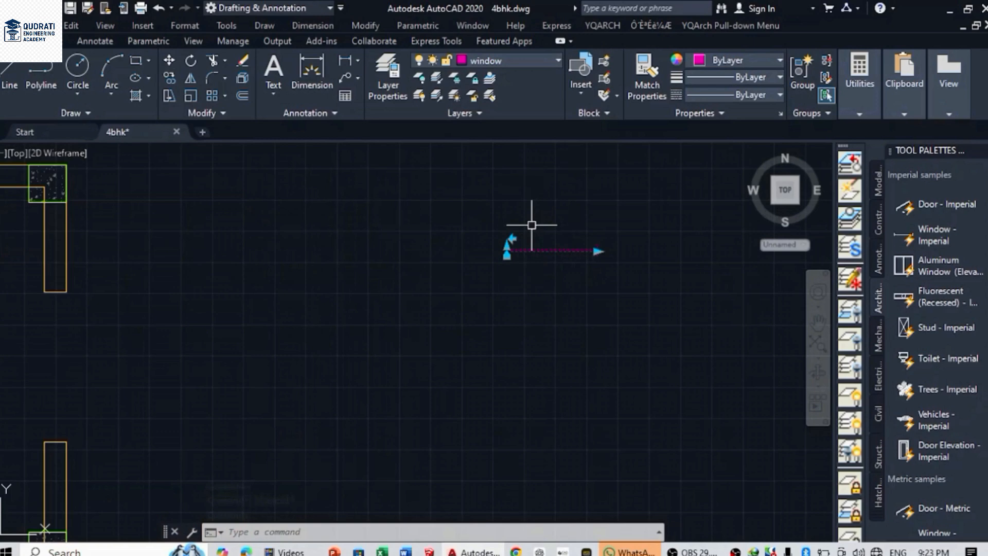
click(597, 251)
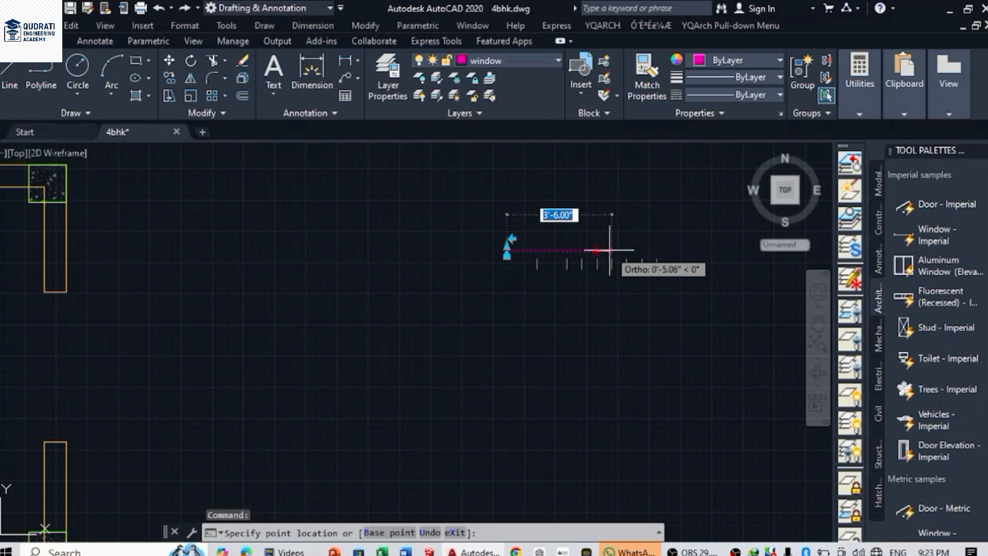
text(4')
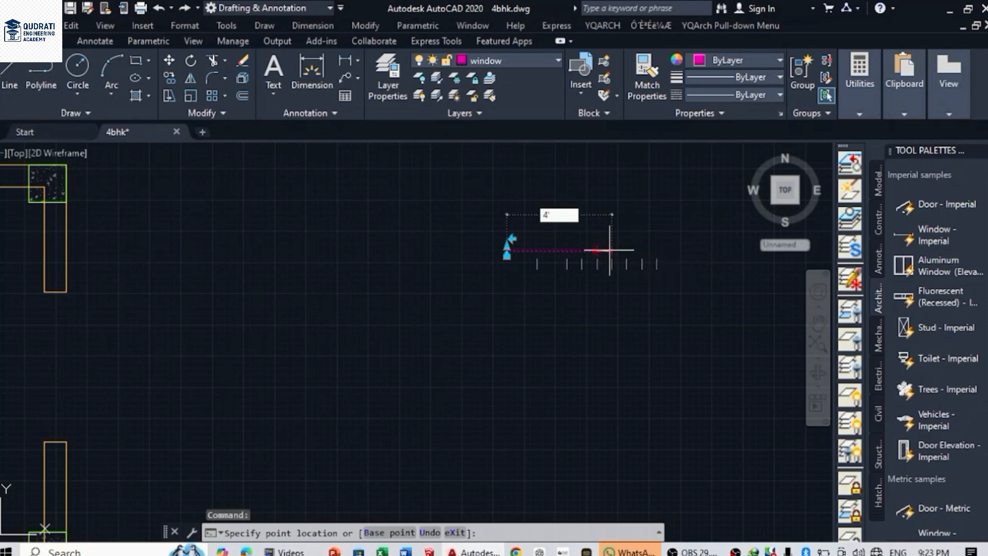
key(Return)
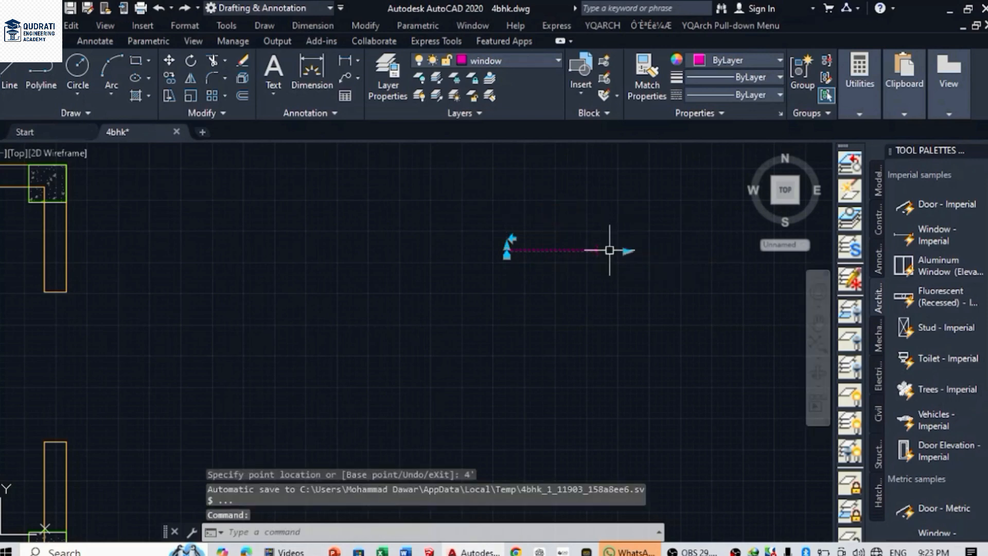
key(Escape)
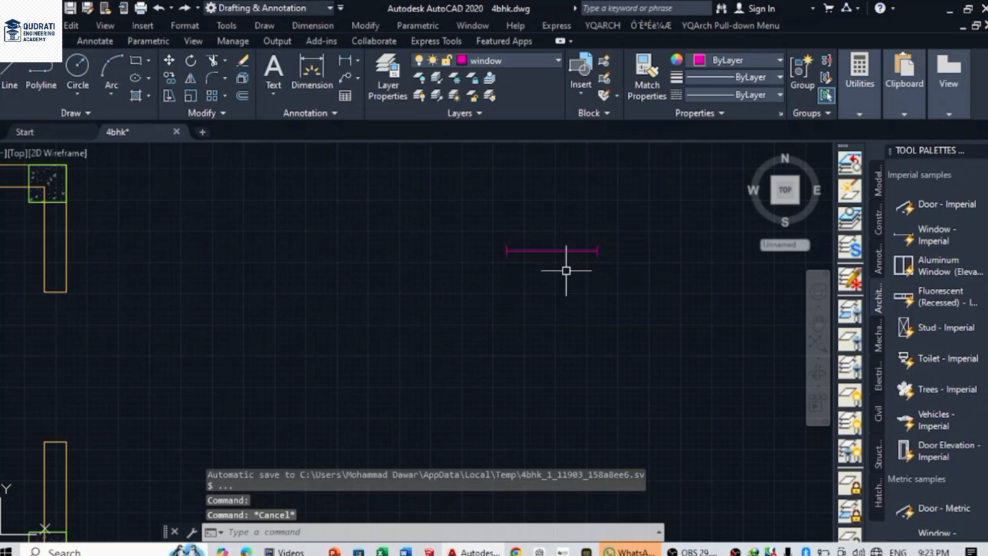
Copy the window block straight down, about 3' below the original
scroll(566, 270, down, 3)
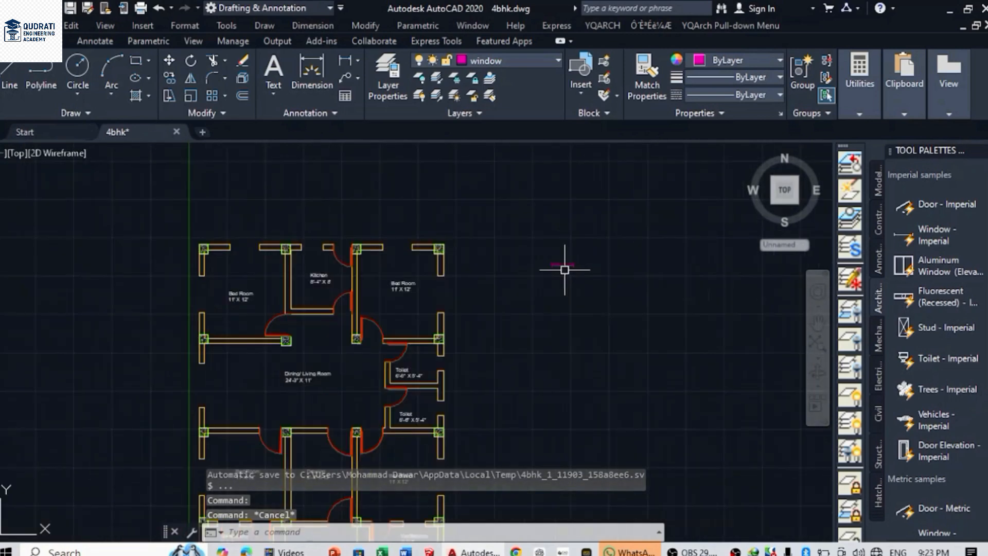
middle_drag(564, 271, 523, 283)
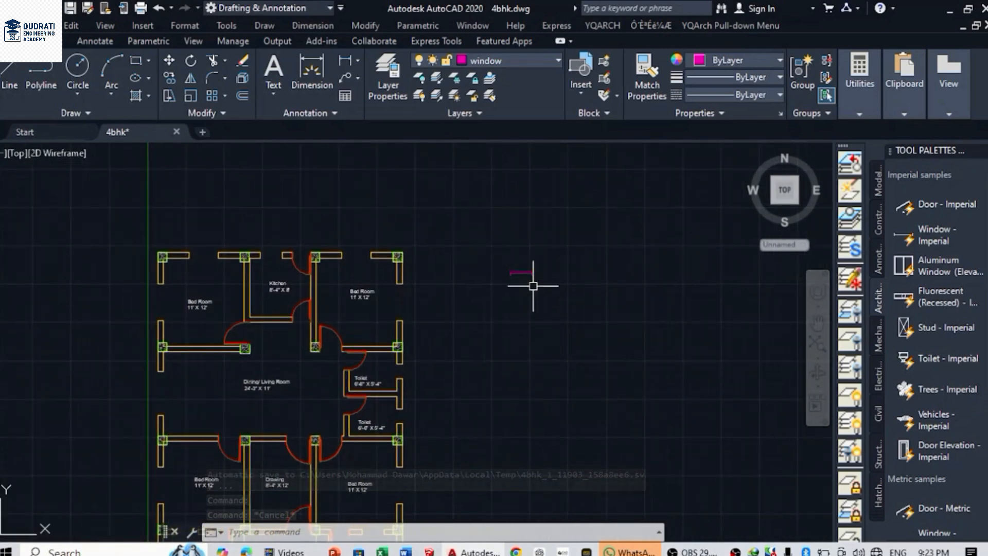
scroll(533, 286, up, 2)
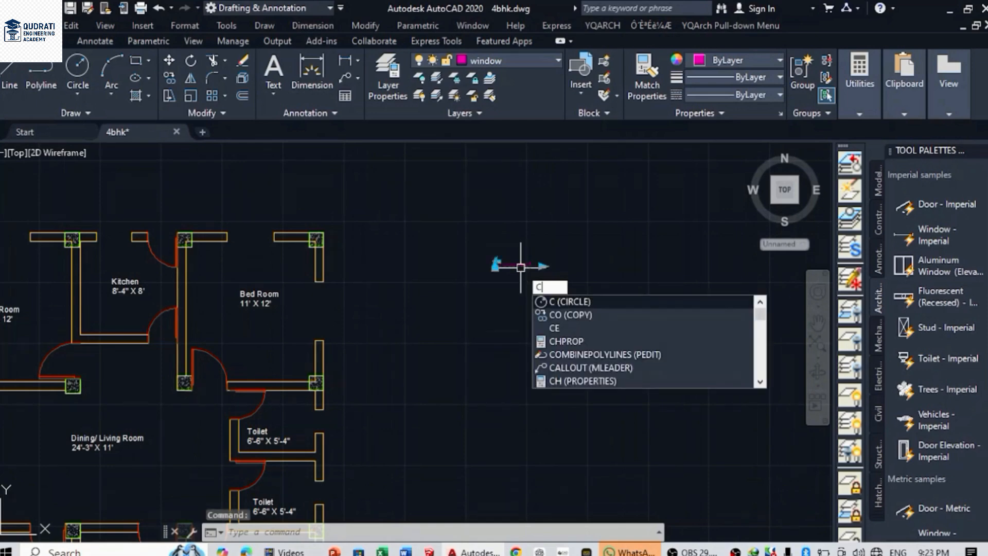
text(o)
key(Return)
click(520, 267)
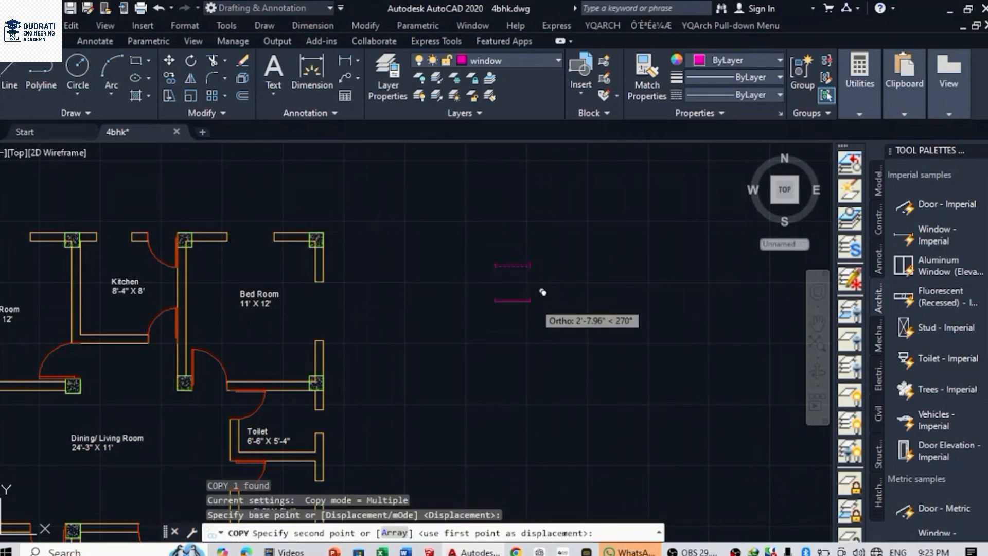
click(521, 302)
key(Return)
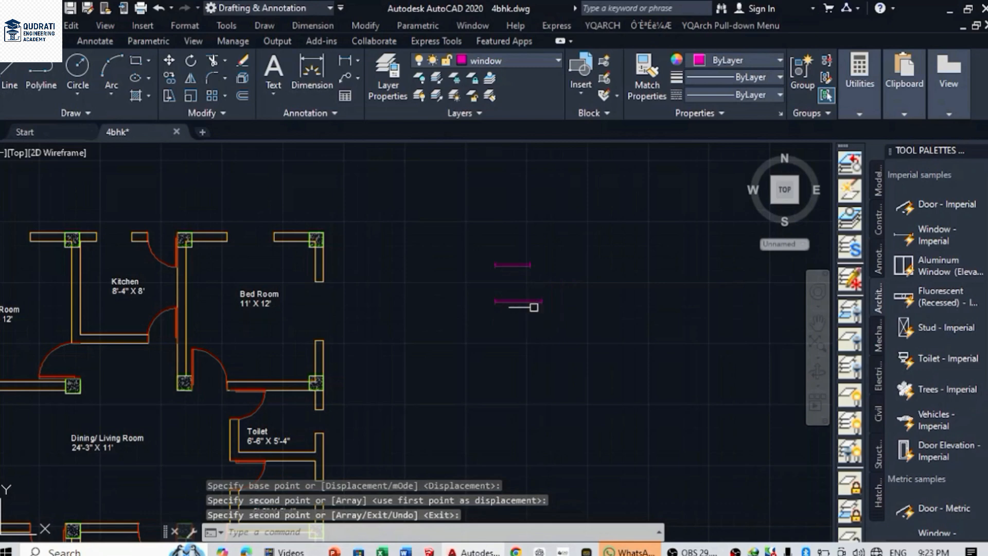
Check the length of the lower window copy
key(Return)
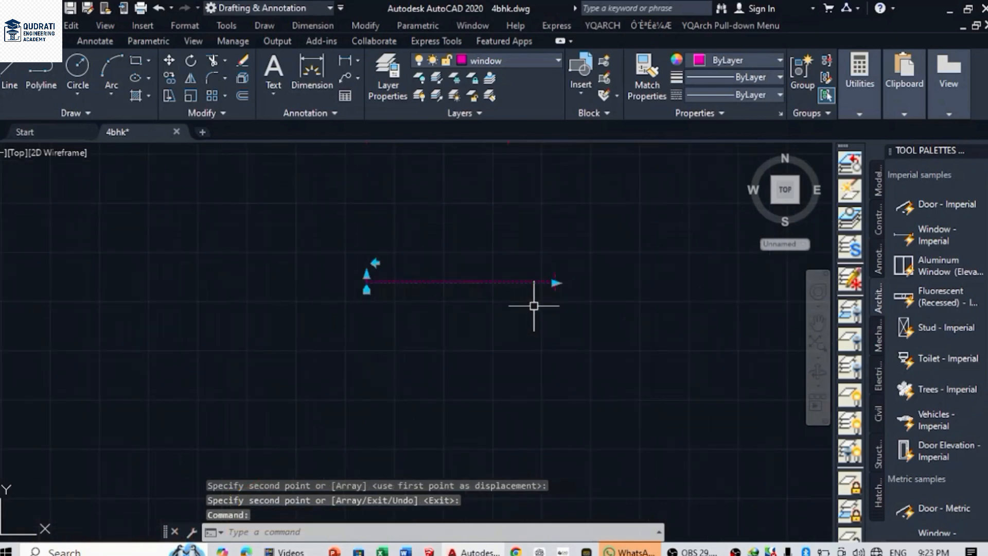
click(554, 281)
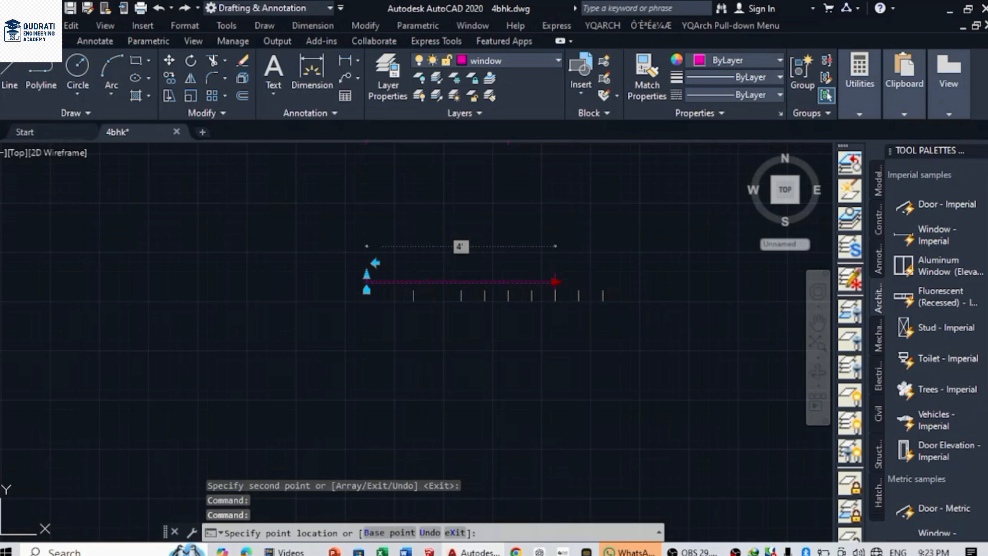
key(Escape)
key(Escape)
middle_drag(461, 227, 502, 430)
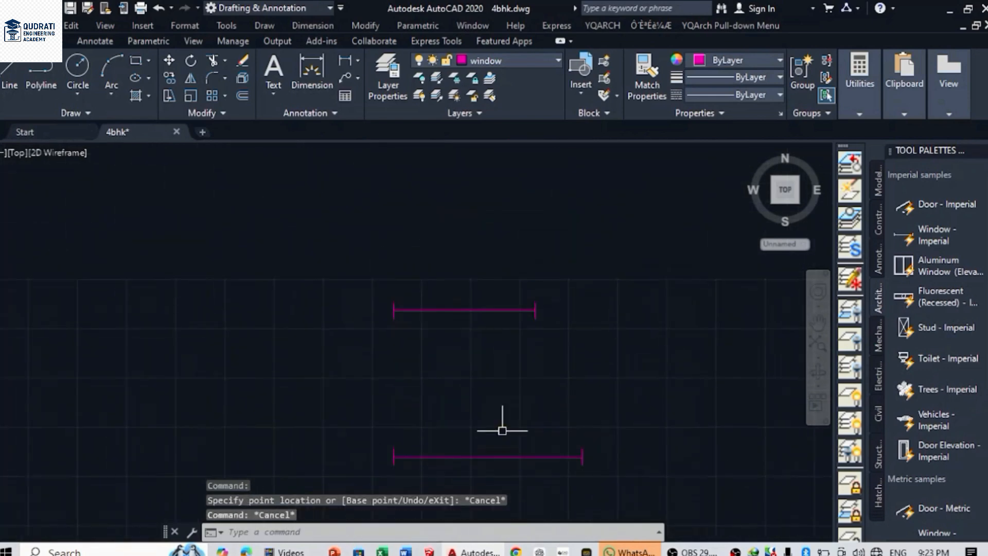
Set the length of the upper window block to 5'
click(481, 310)
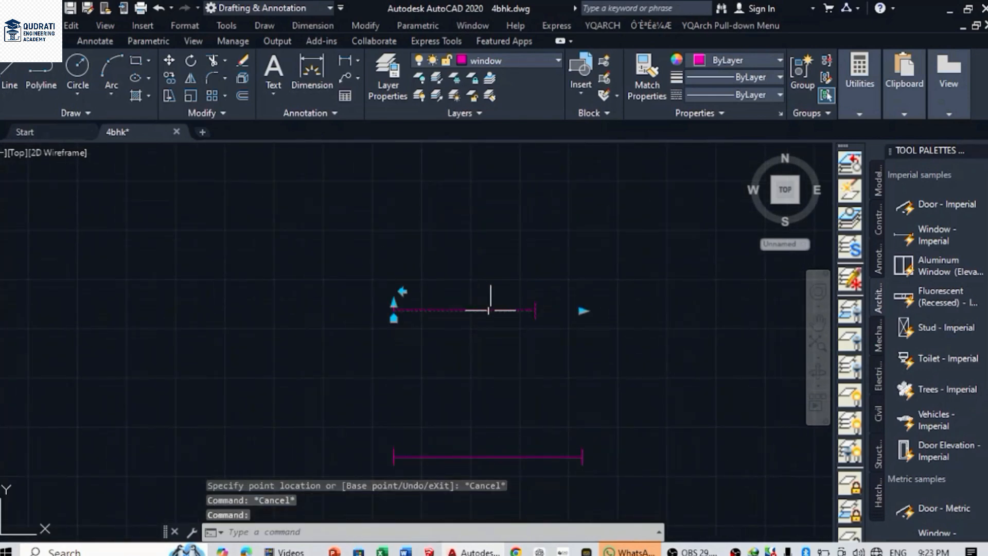
click(582, 311)
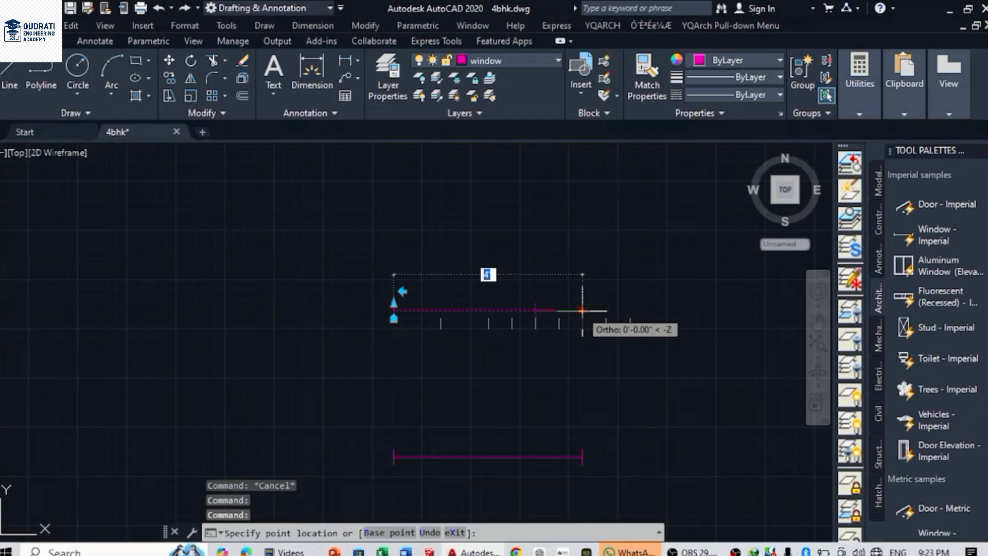
text(5)
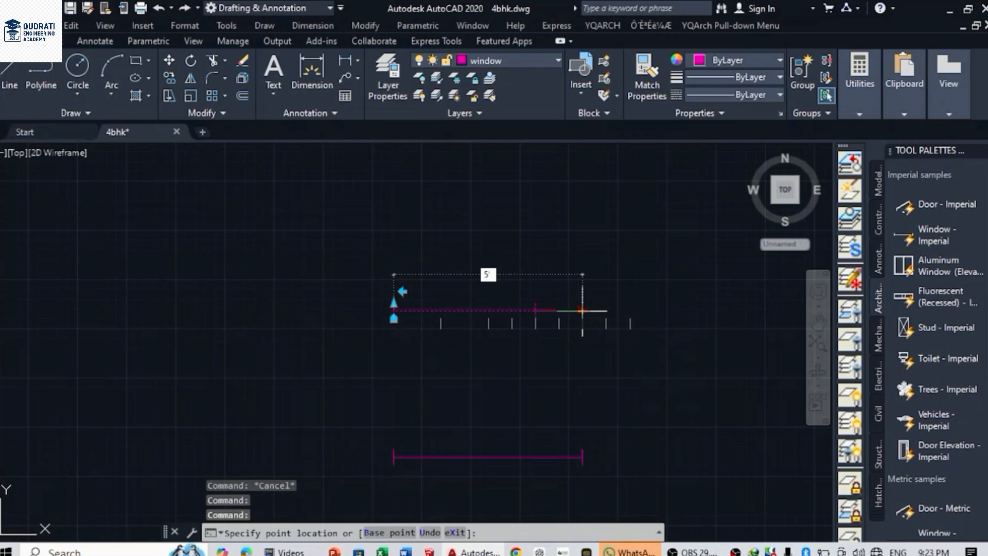
key(Return)
key(Escape)
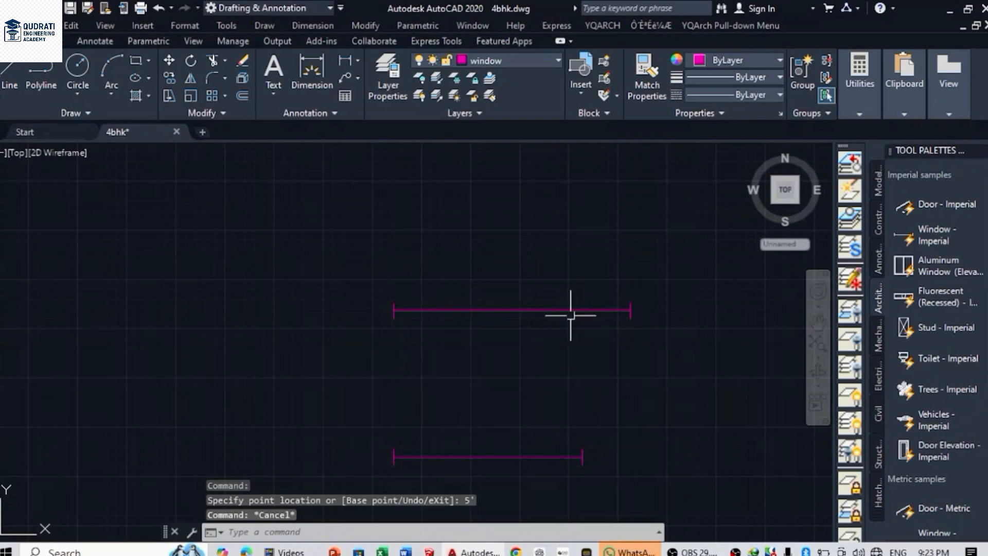
Rotate the 5' window block 90° about its left end so it stands vertically
click(568, 311)
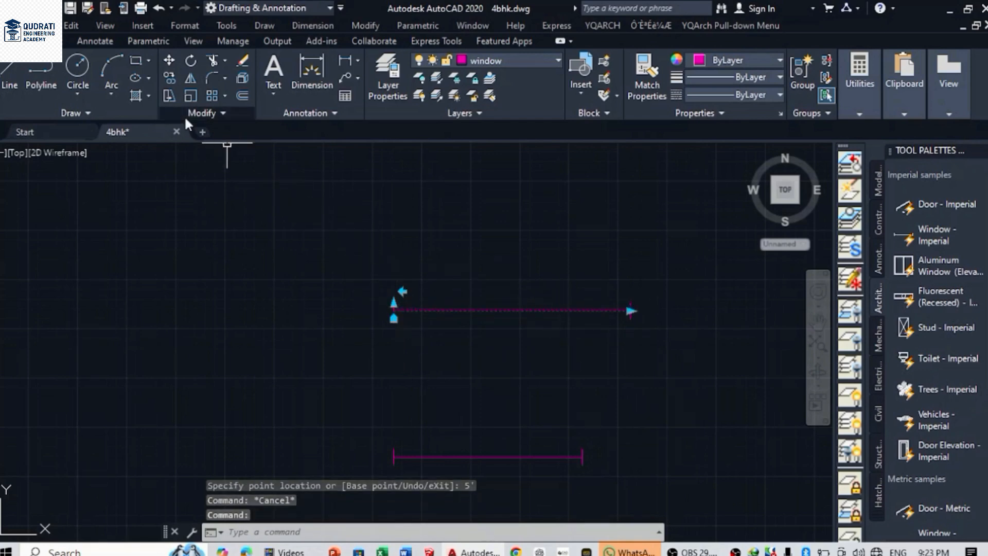
click(191, 61)
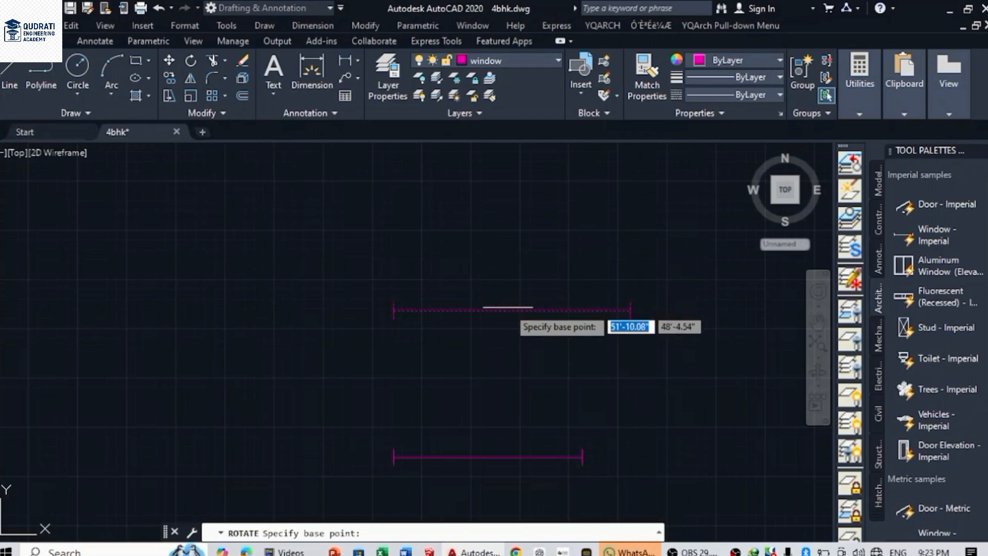
click(394, 311)
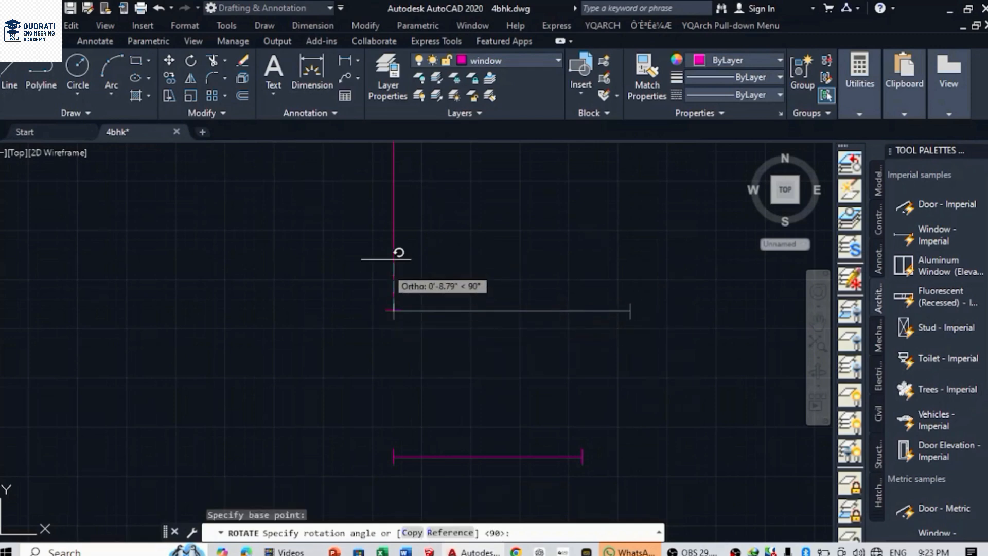
click(397, 245)
scroll(402, 301, down, 3)
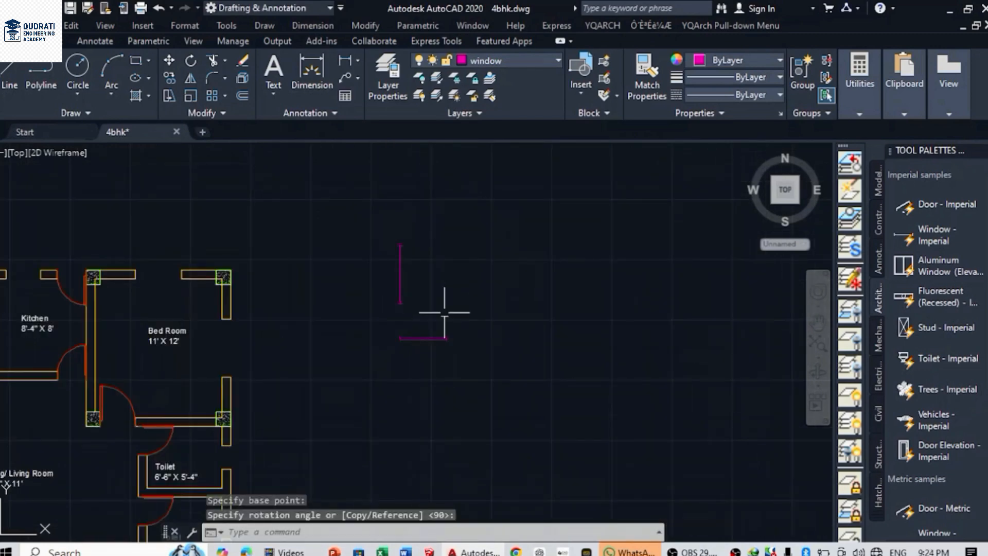
click(398, 272)
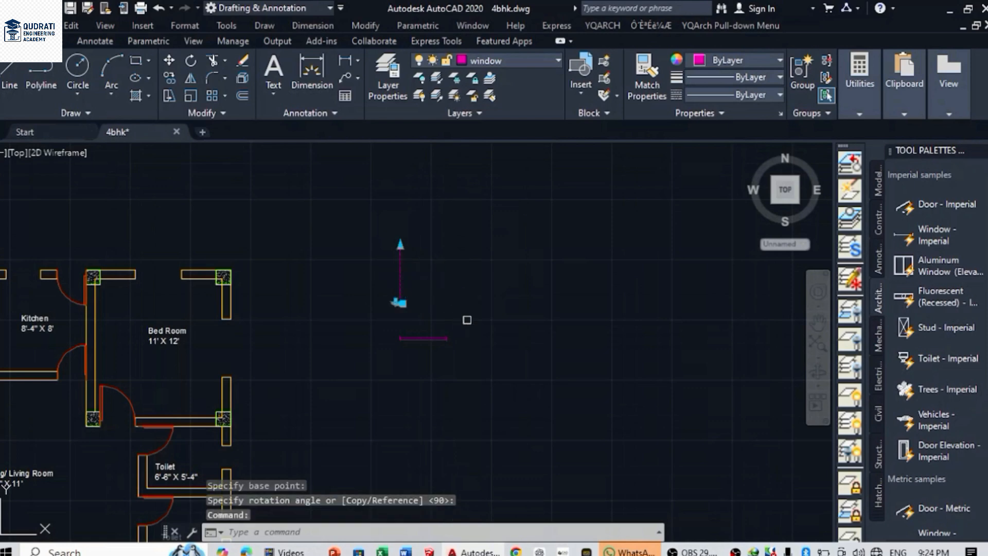
key(Escape)
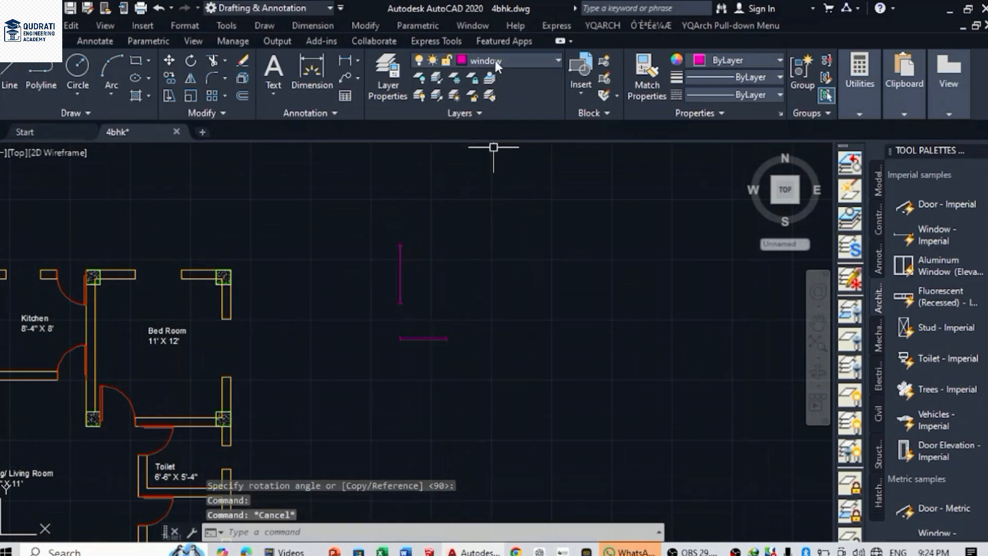
Set the window layer's color to index 197
click(487, 63)
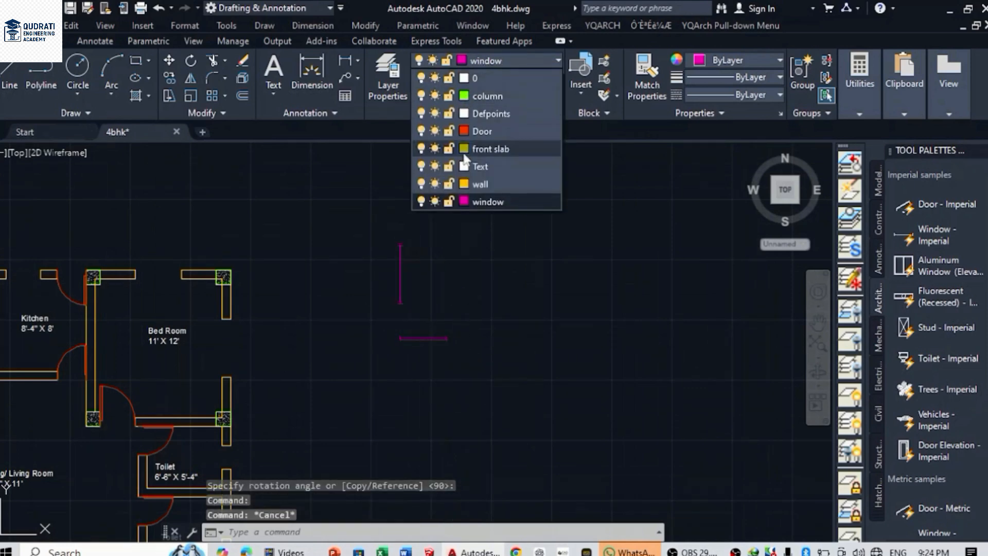
click(462, 196)
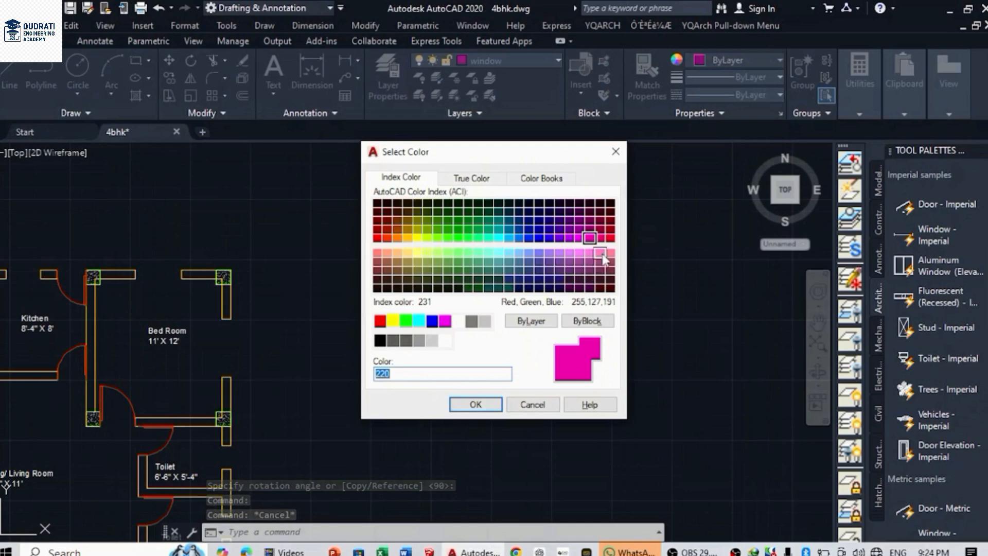
click(559, 281)
click(476, 405)
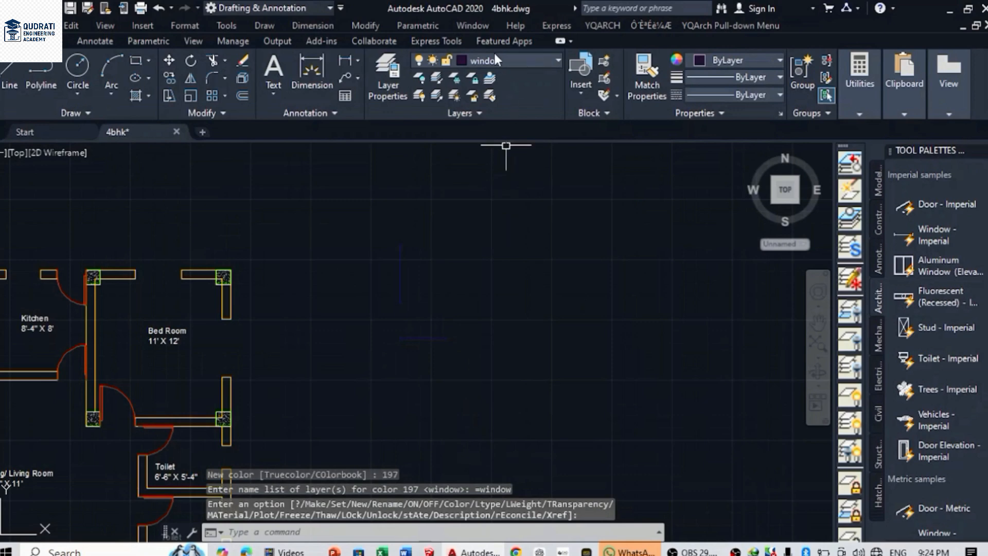
Set the window layer's color to index 131, a light cyan
click(466, 60)
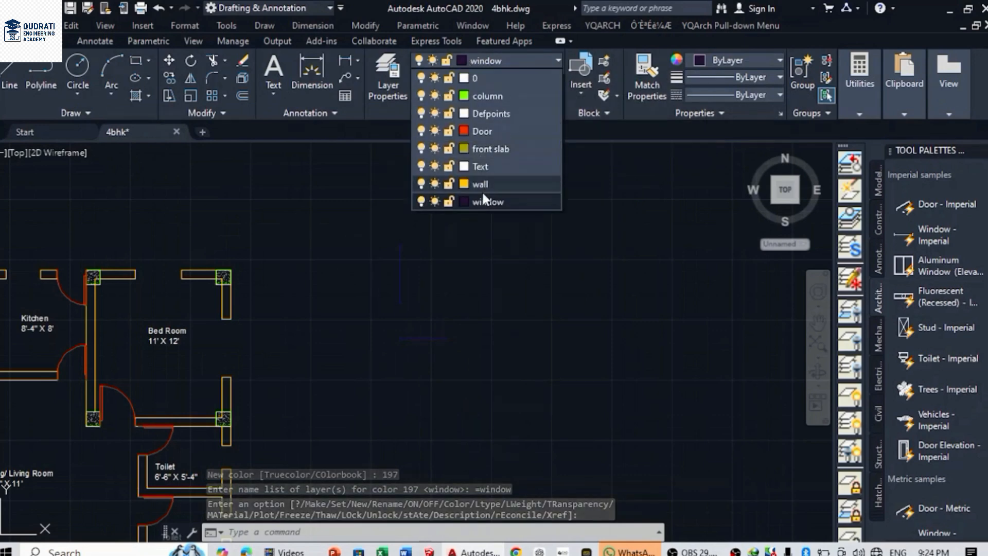
click(465, 202)
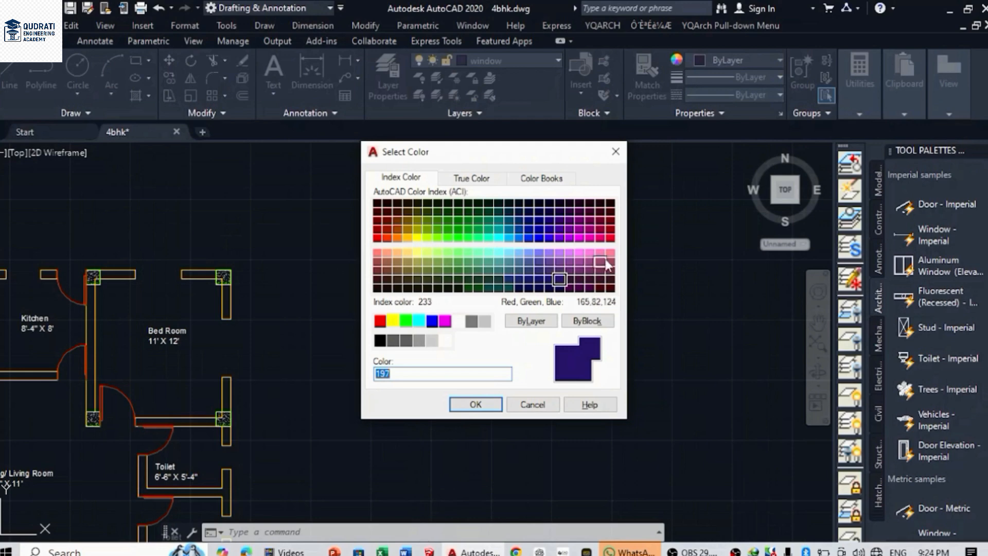
click(580, 252)
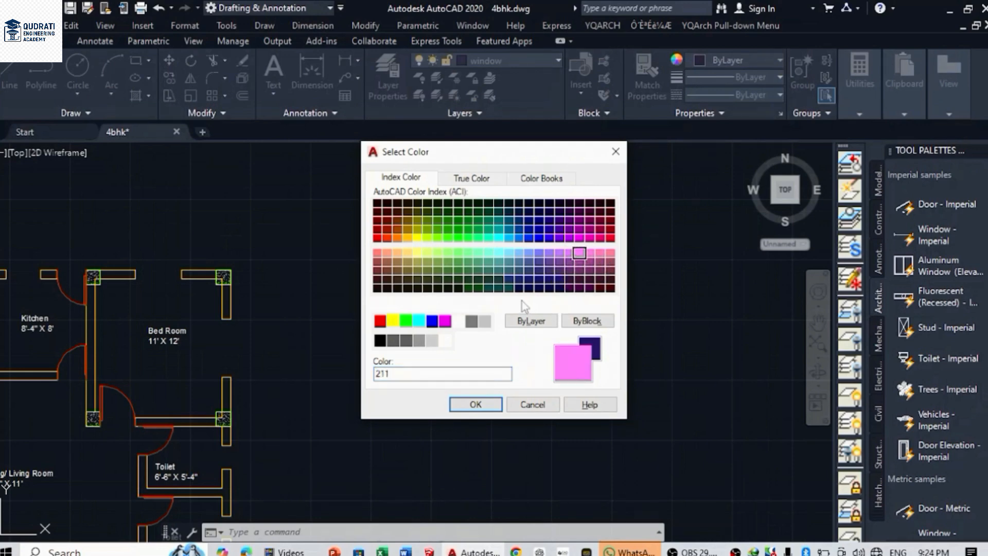
click(509, 254)
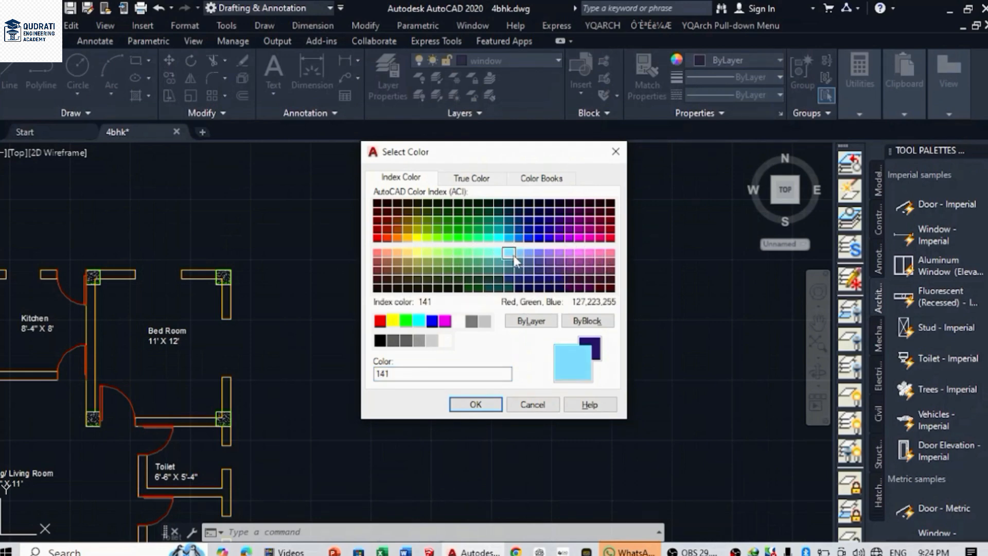
click(502, 252)
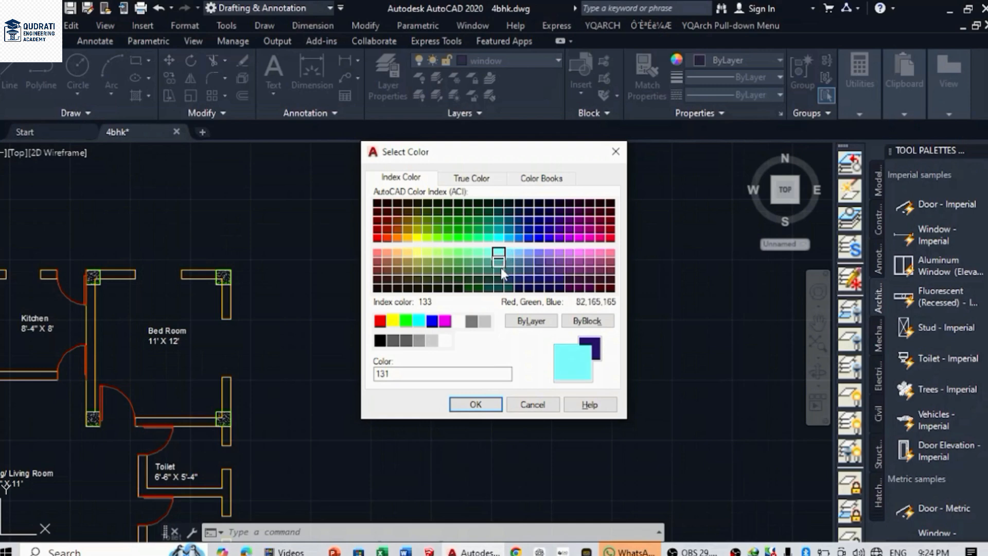
click(474, 404)
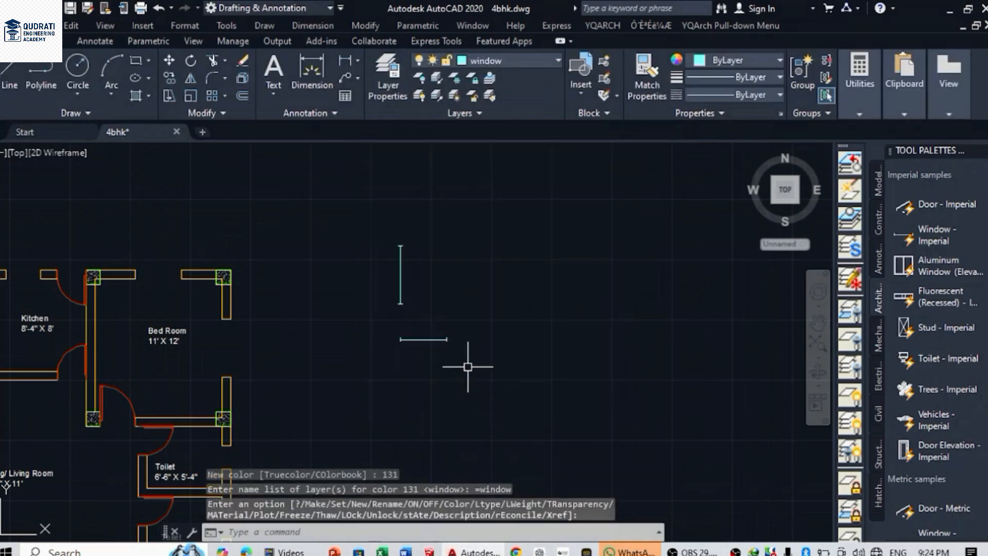
Start copying the vertical 5' window block, using its upper end as the base point
scroll(441, 327, down, 2)
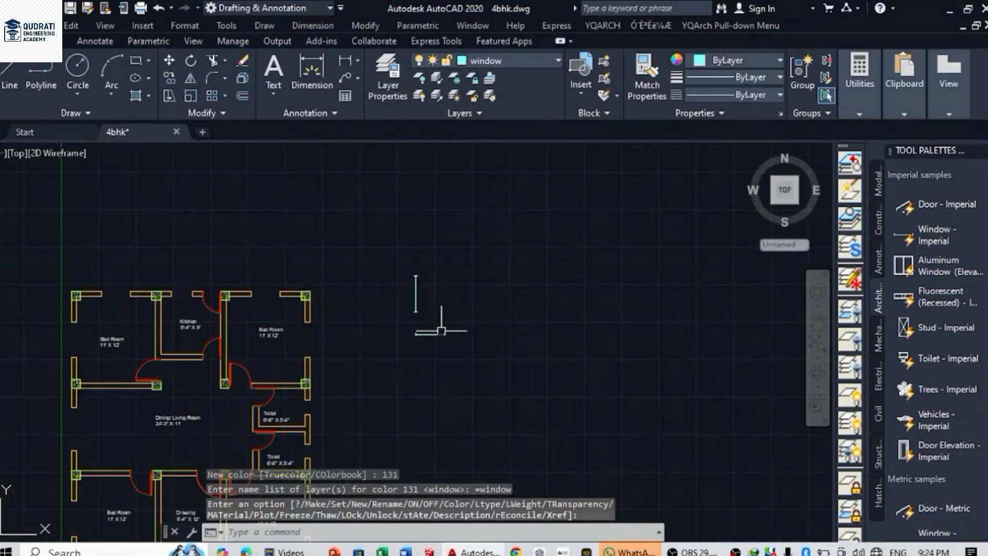
scroll(416, 281, up, 3)
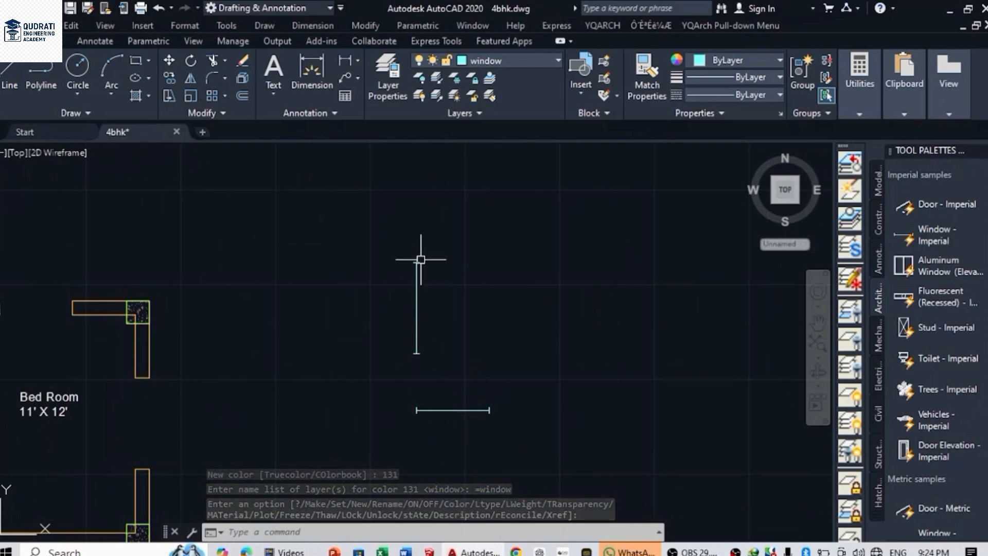
click(417, 263)
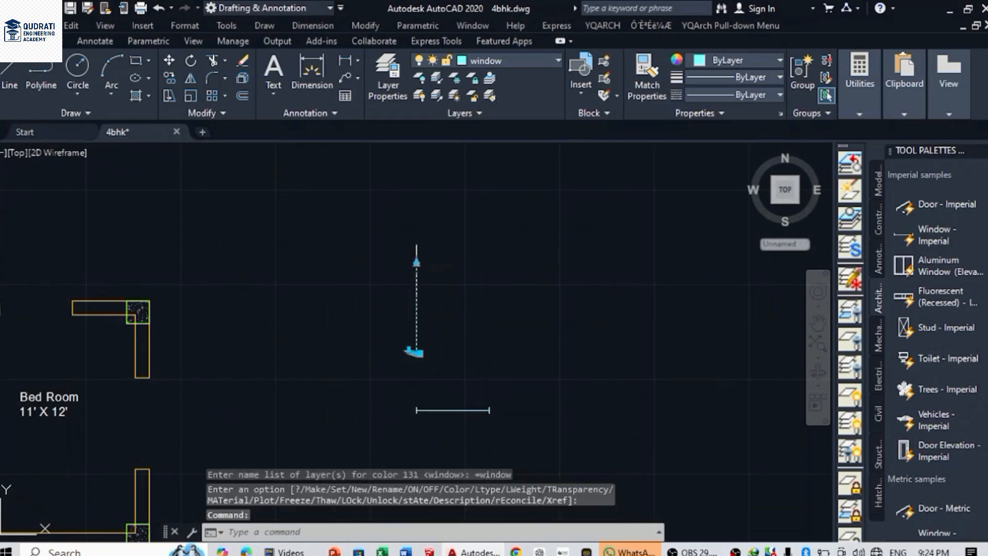
click(168, 78)
scroll(418, 268, up, 2)
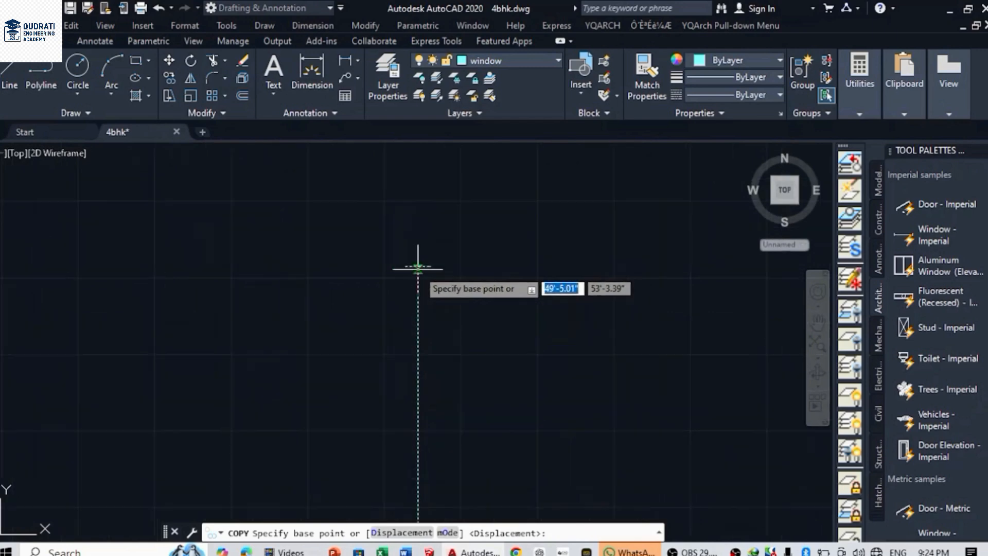
click(418, 268)
scroll(278, 317, down, 5)
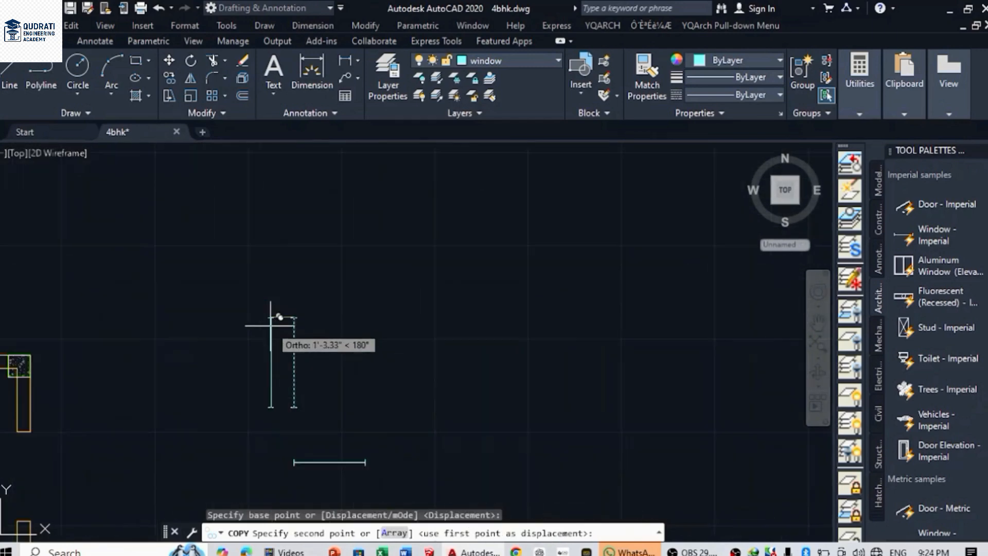
scroll(278, 317, down, 5)
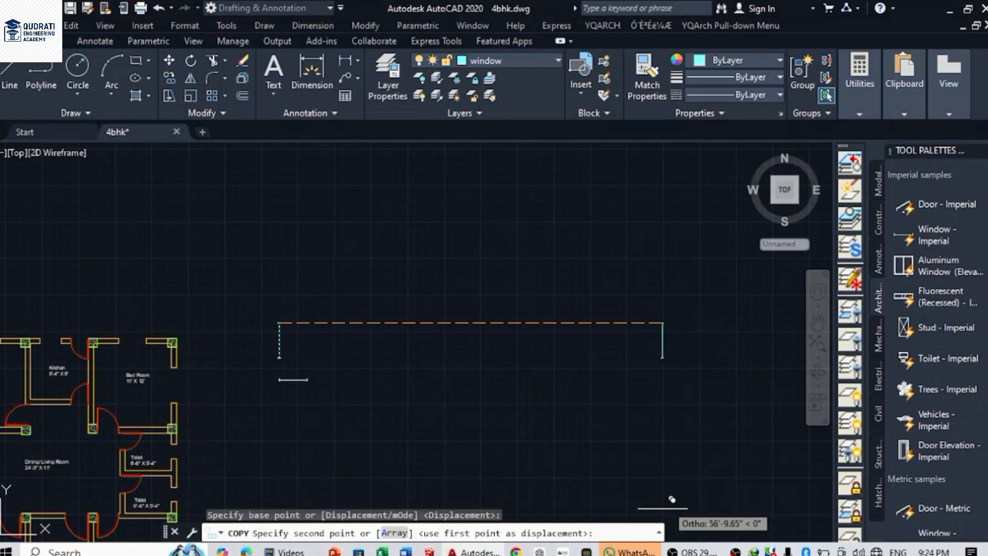
Close the WhatsApp window without leaving the drawing
click(646, 552)
right_click(643, 551)
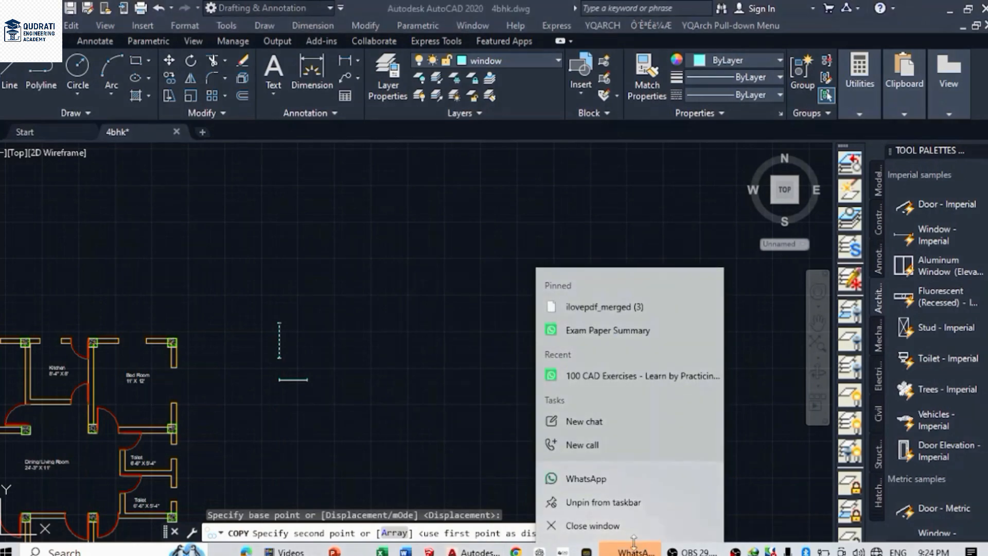
click(623, 530)
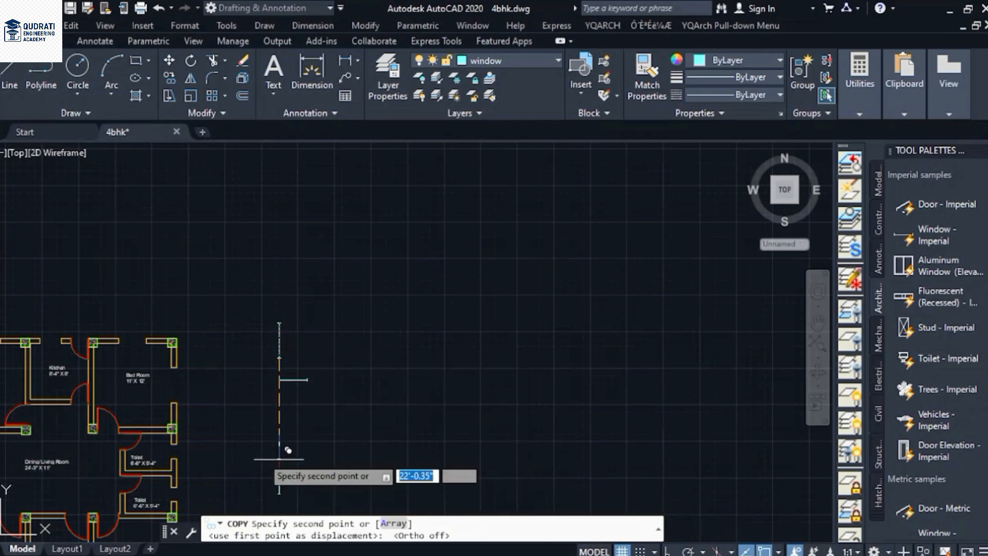
With Ortho off, place copies of the 5' window in the outer side-wall openings of the two upper bedrooms
scroll(170, 370, up, 2)
scroll(170, 370, up, 5)
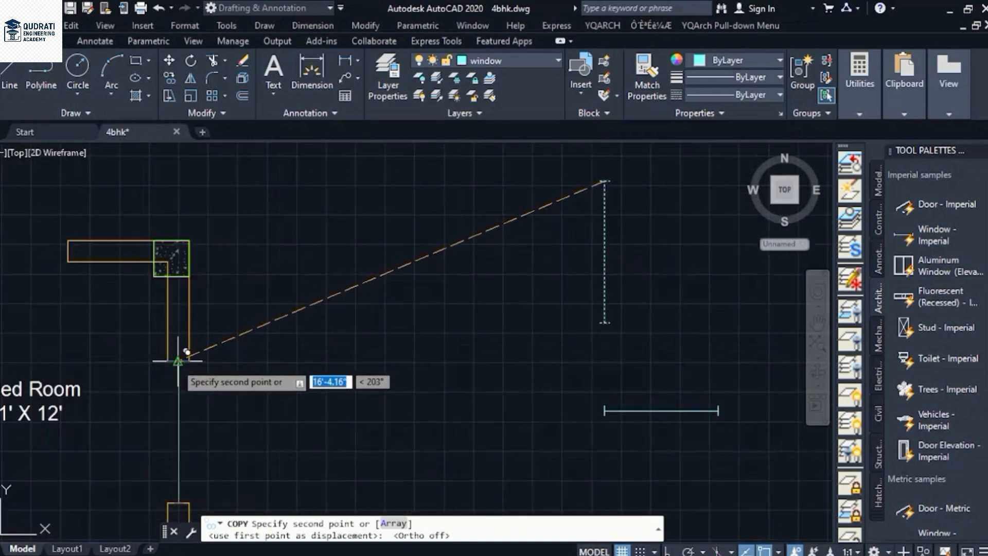
click(177, 358)
middle_drag(72, 395, 328, 323)
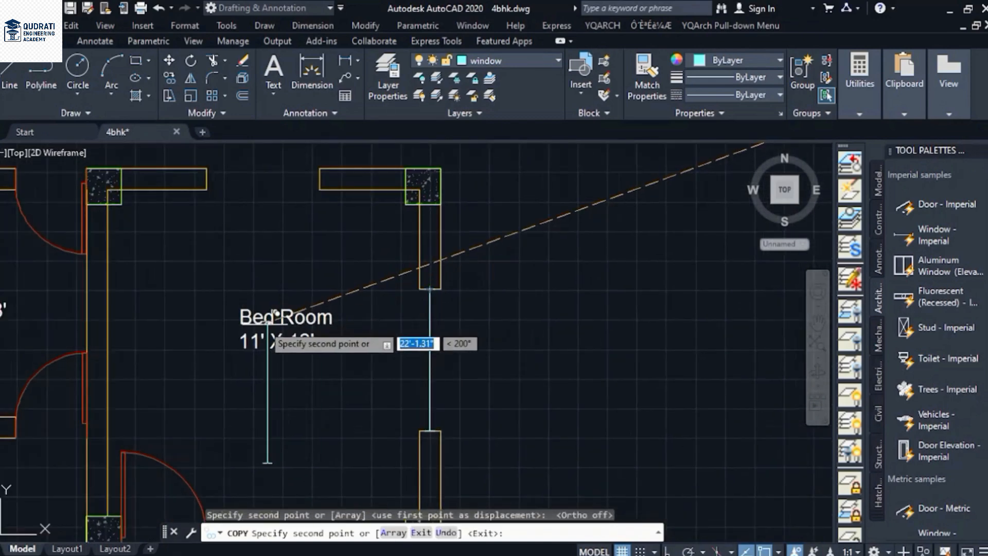
middle_drag(186, 334, 314, 328)
scroll(329, 319, down, 5)
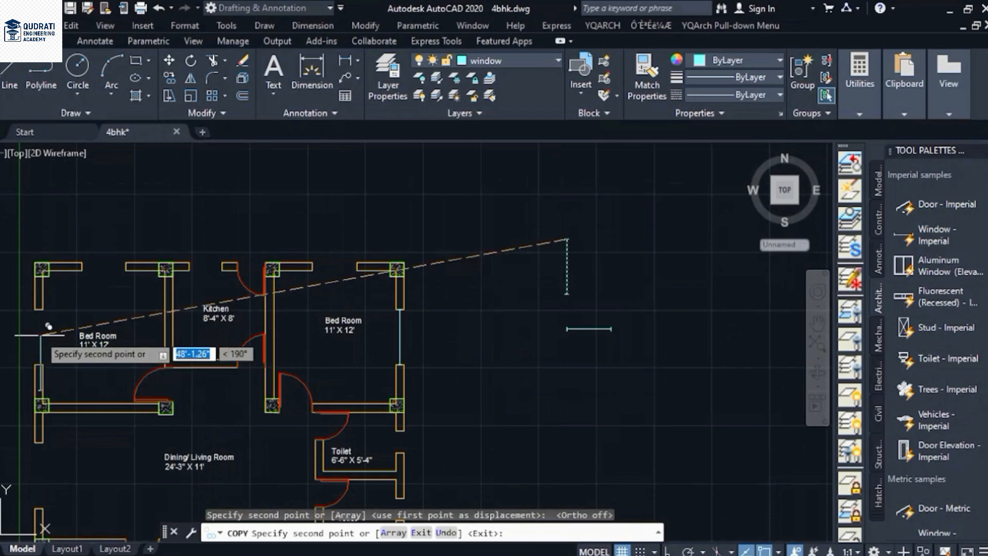
scroll(42, 278, up, 5)
click(38, 270)
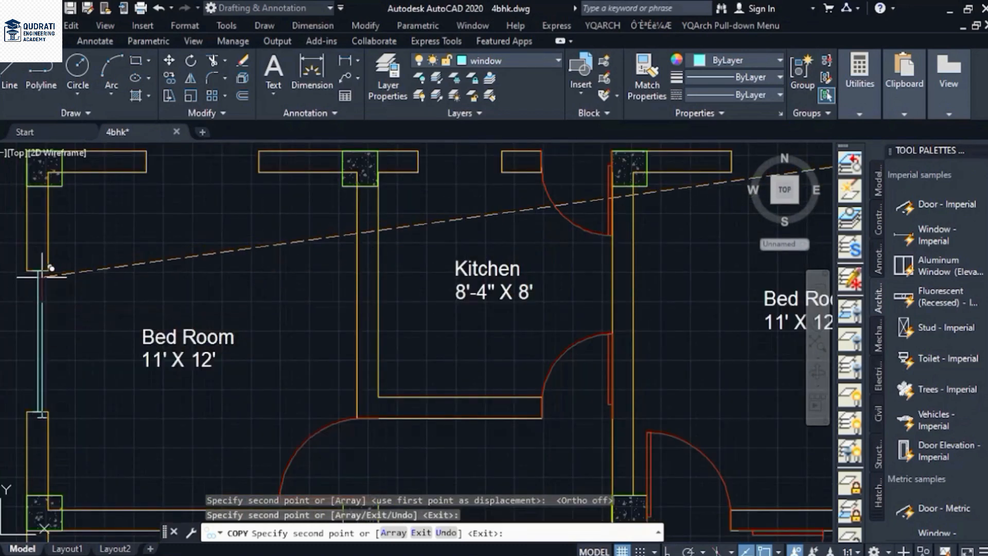
Place copies of the 5' window in the outer side-wall openings of the two lower bedrooms and finish copying
scroll(151, 348, down, 6)
middle_drag(175, 385, 155, 213)
scroll(138, 279, up, 2)
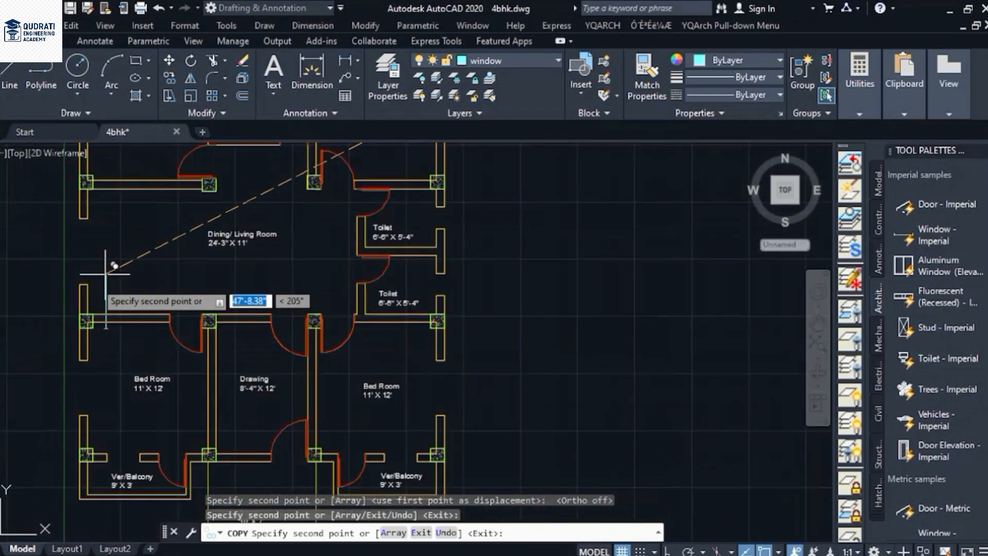
click(83, 360)
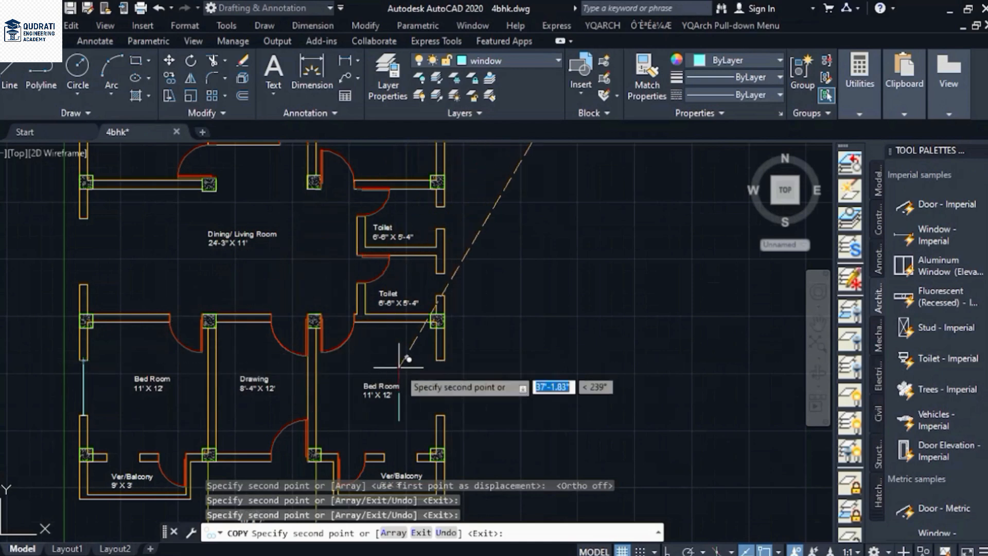
click(441, 359)
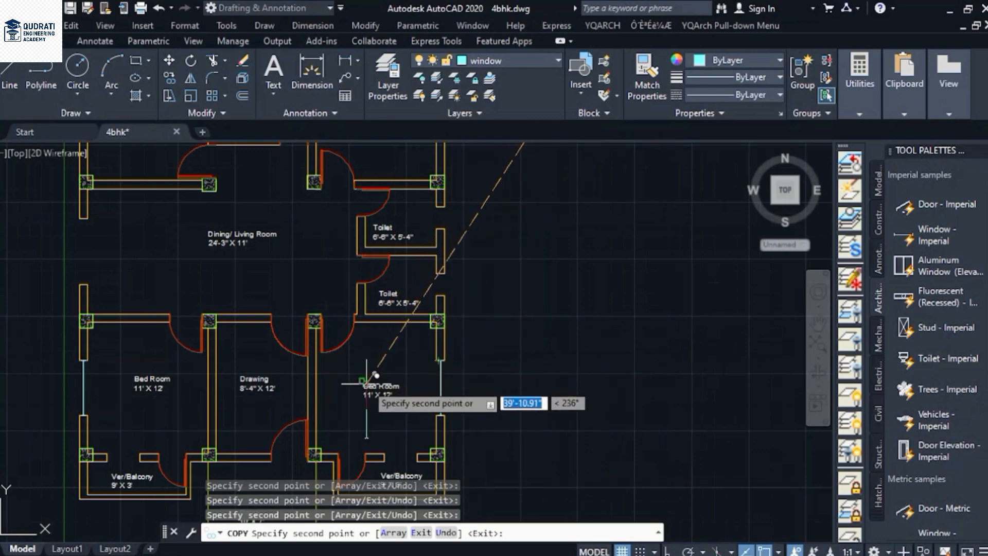
middle_drag(366, 385, 364, 280)
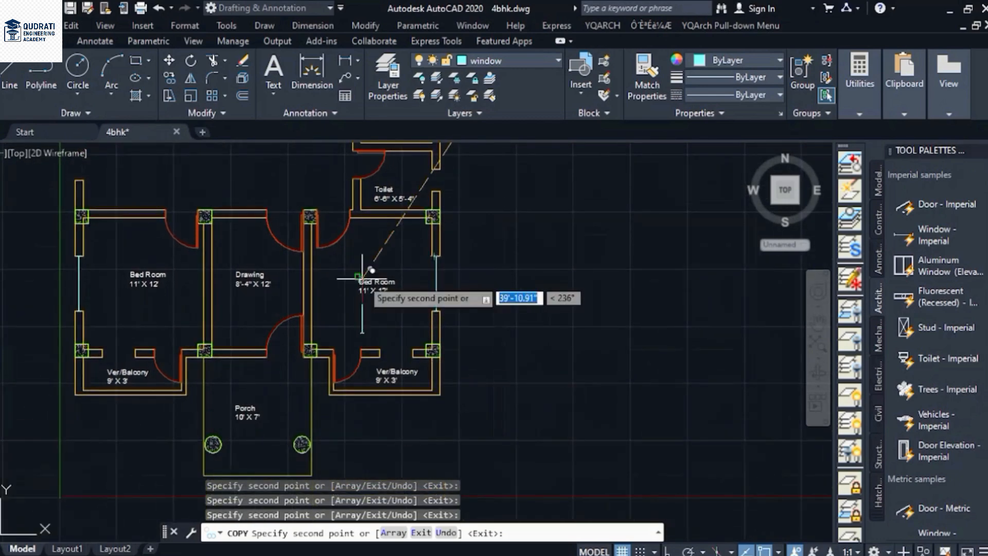
key(Escape)
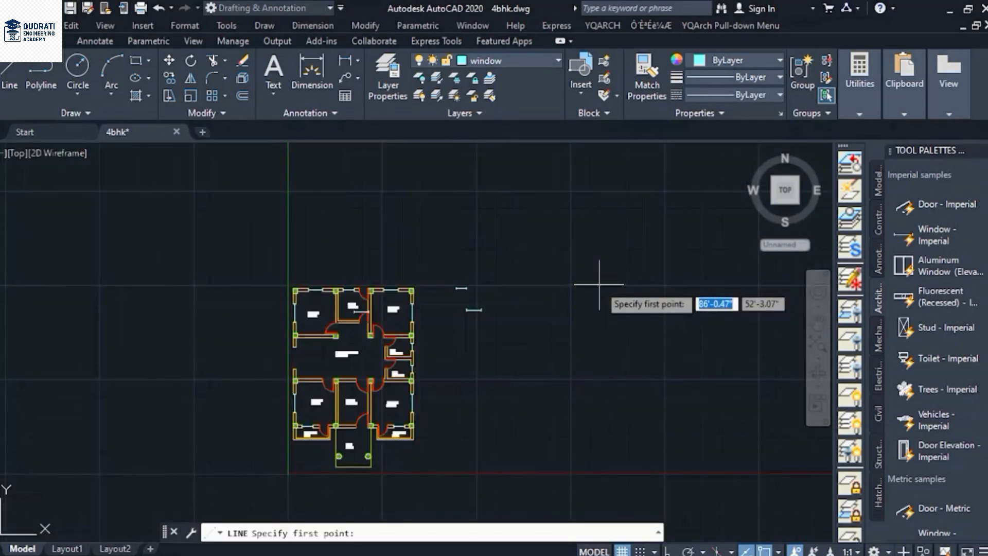
Draw a 6' line straight down with Ortho on, in the empty area east of the plan and spare window blocks
click(599, 284)
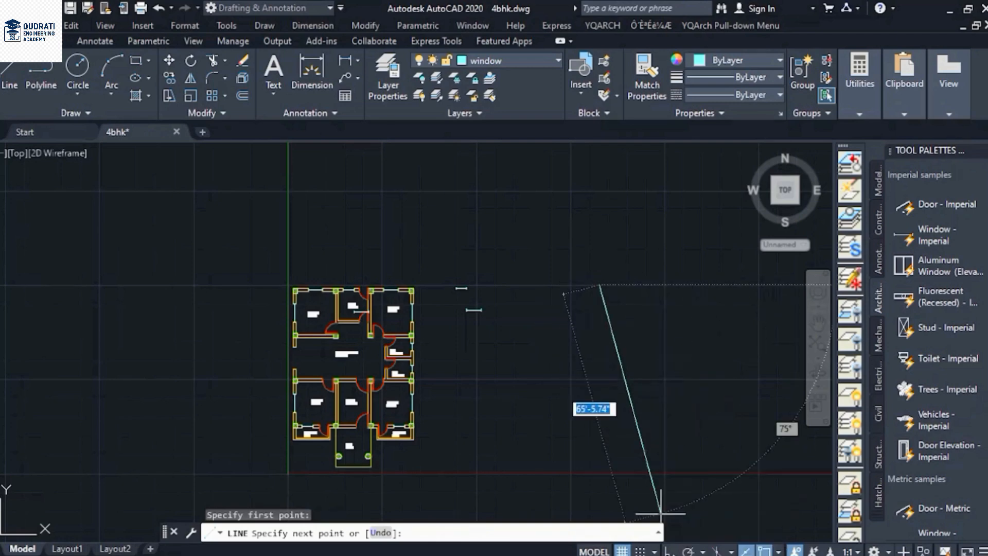
key(F8)
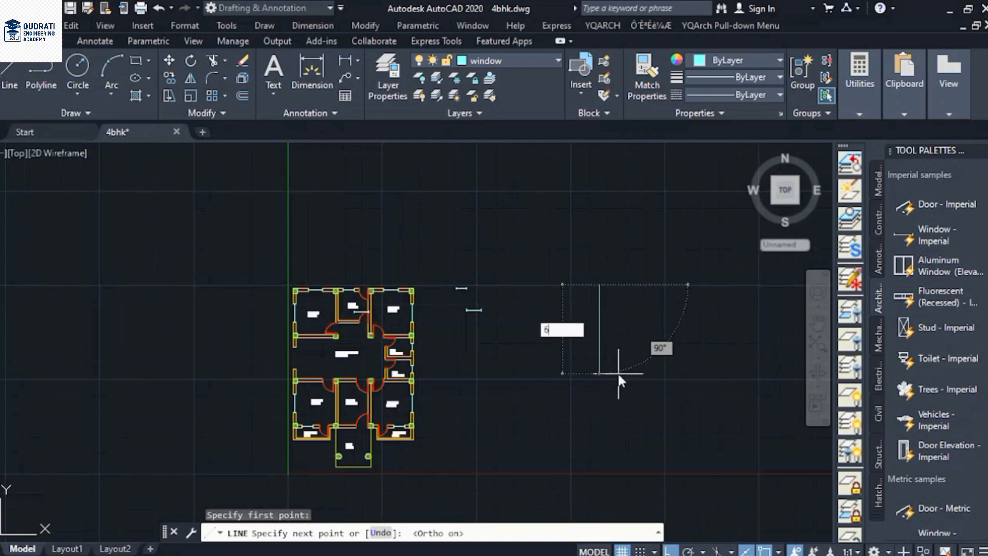
text(')
key(Return)
key(Escape)
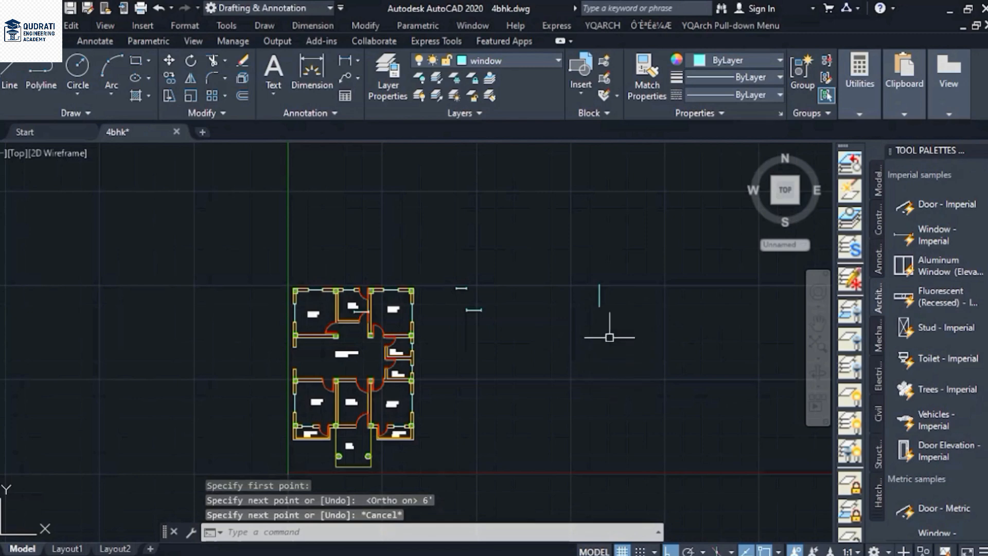
Rotate the spare horizontal 5' window block so that it stands vertically
scroll(599, 296, up, 6)
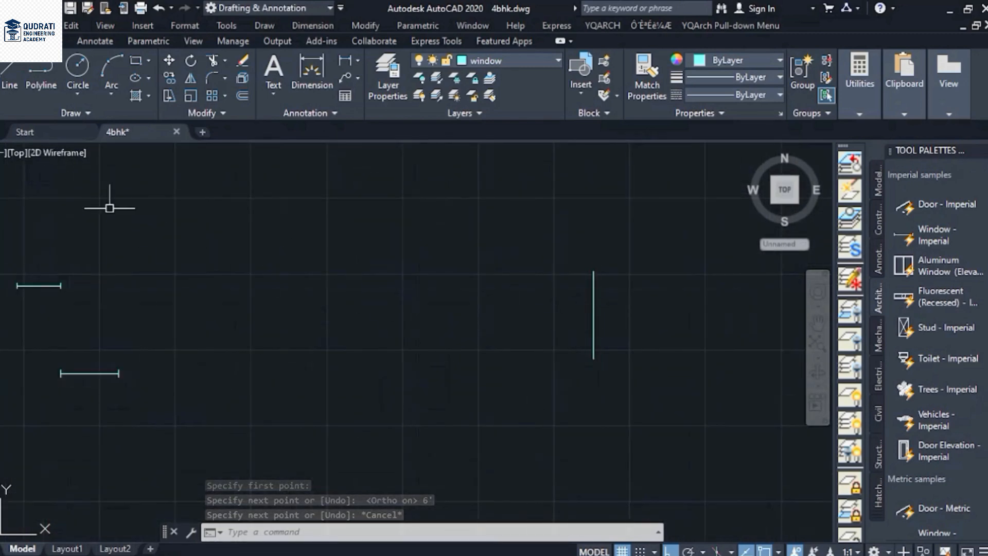
click(105, 371)
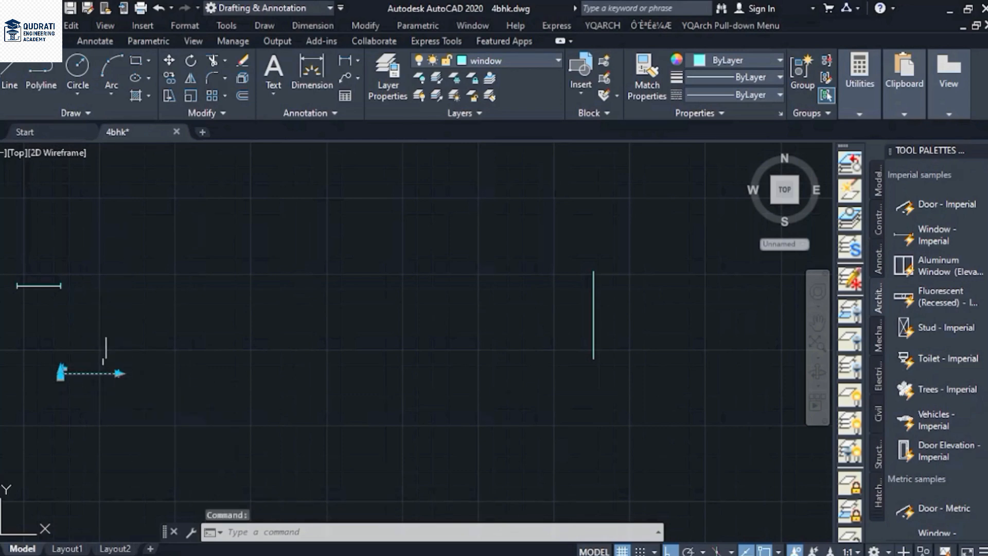
click(190, 60)
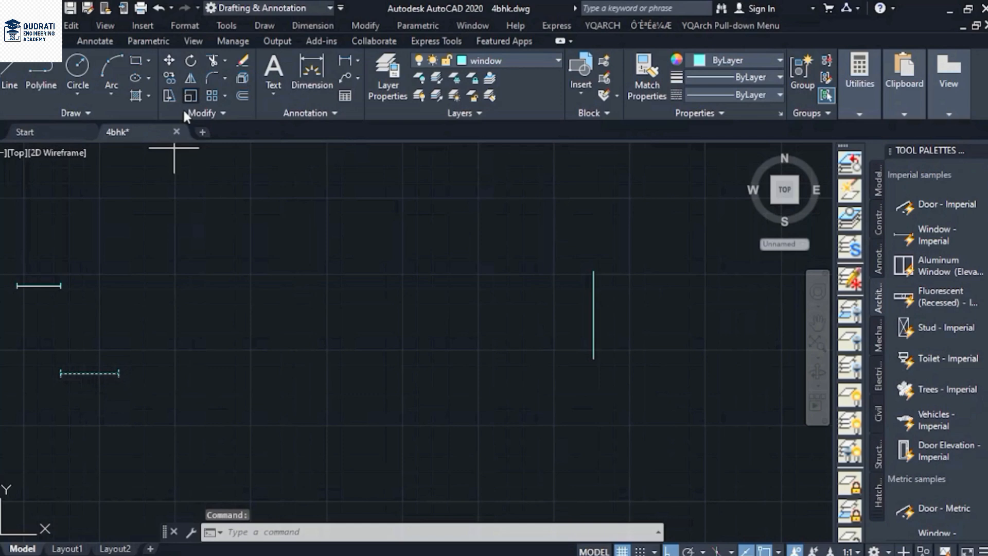
click(141, 371)
click(143, 381)
Explode the spare 5' window block that stands vertically beside the plan
scroll(138, 393, up, 5)
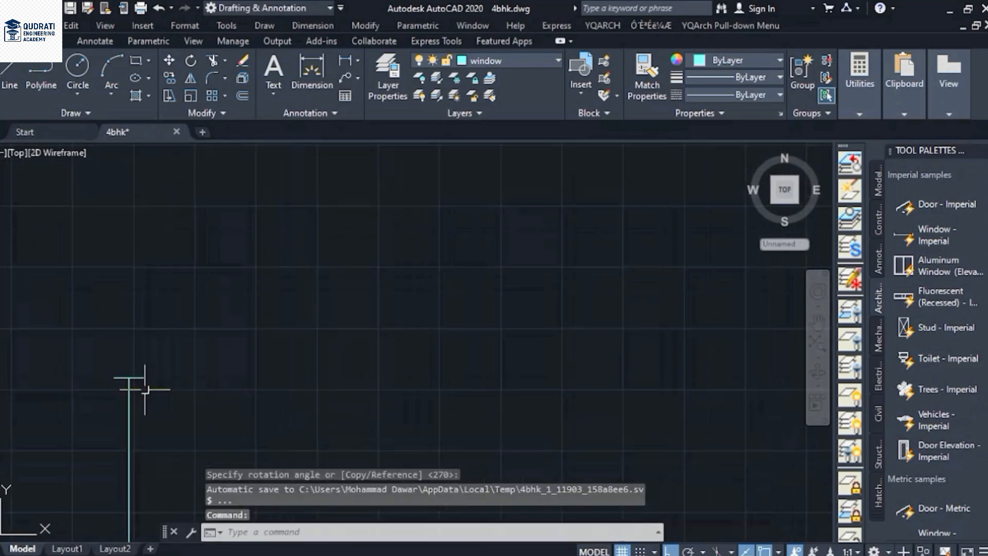
click(128, 364)
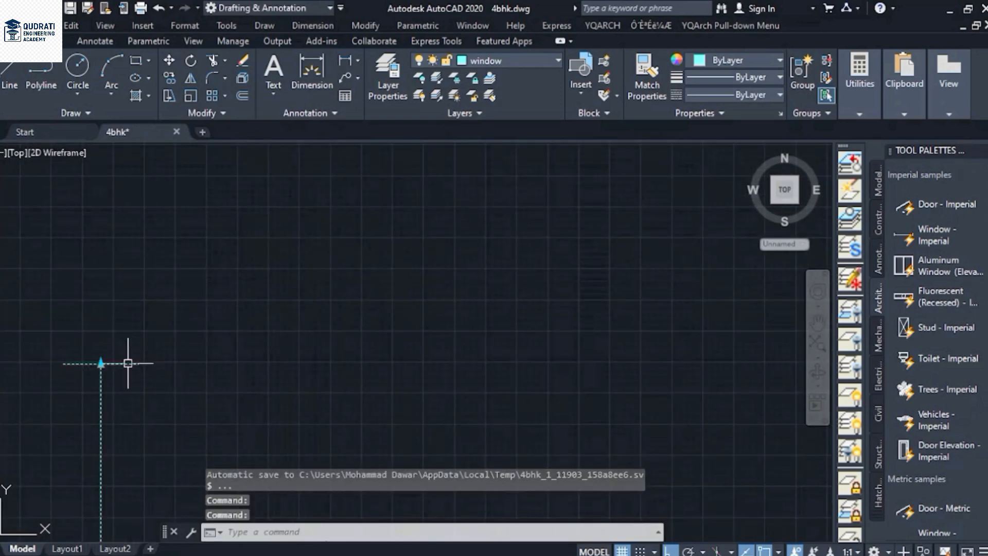
text(X)
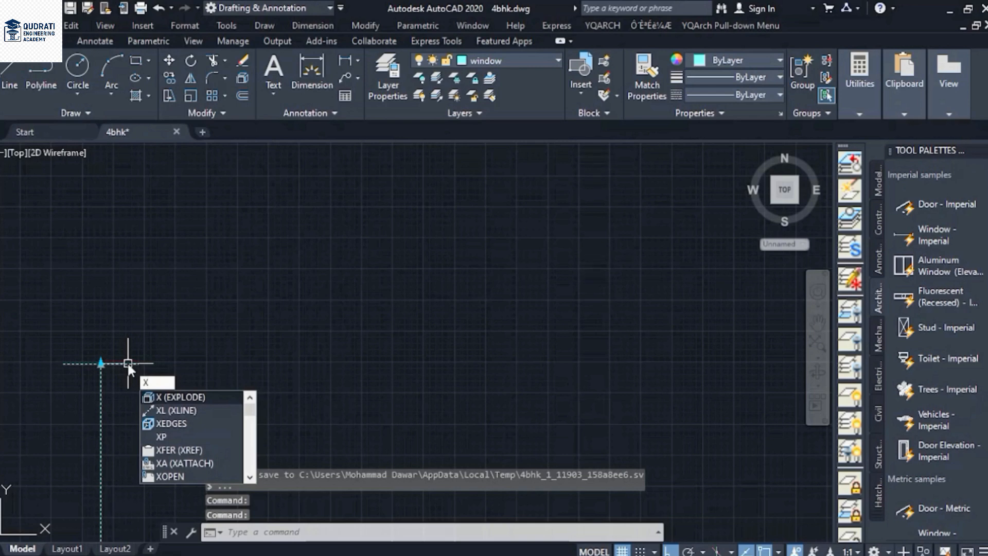
key(Return)
Copy the exploded window's end cap by its midpoint to both ends of the vertical 6' line, with Ortho off
click(128, 363)
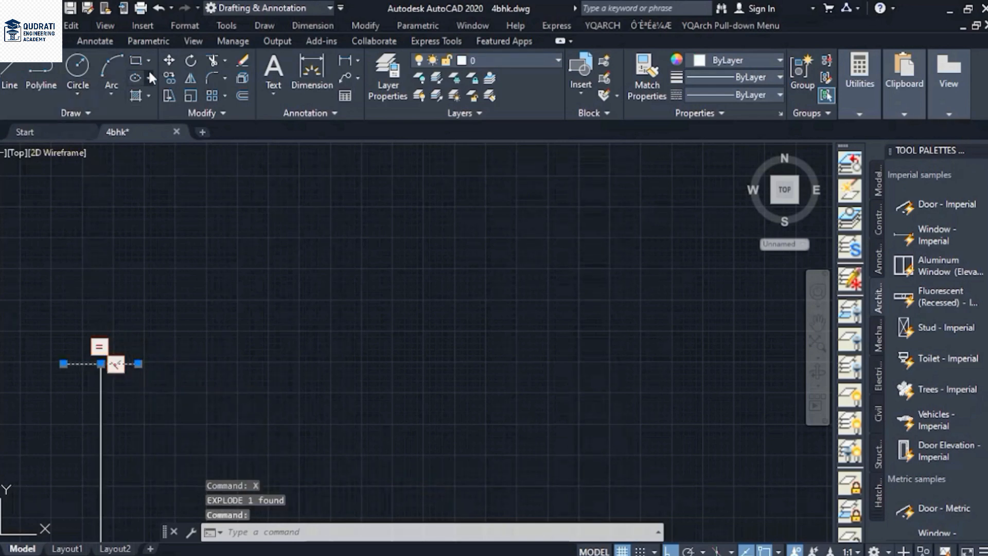
click(169, 77)
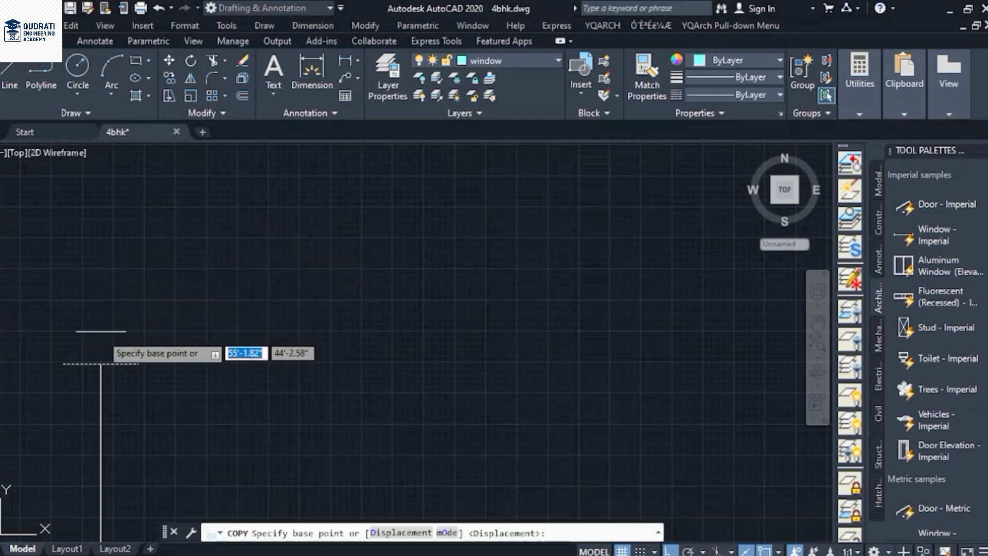
scroll(110, 356, up, 4)
click(82, 351)
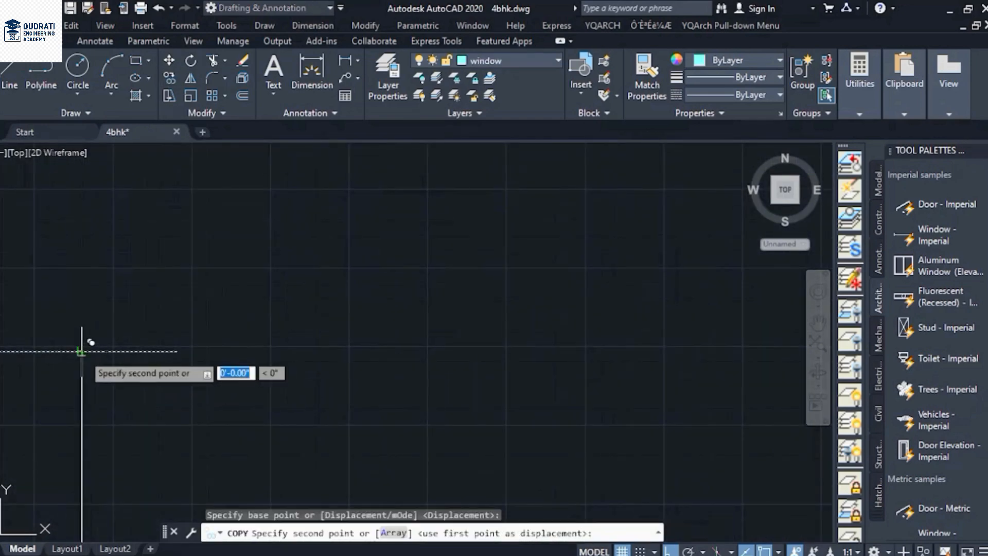
scroll(123, 338, down, 5)
middle_drag(608, 336, 311, 441)
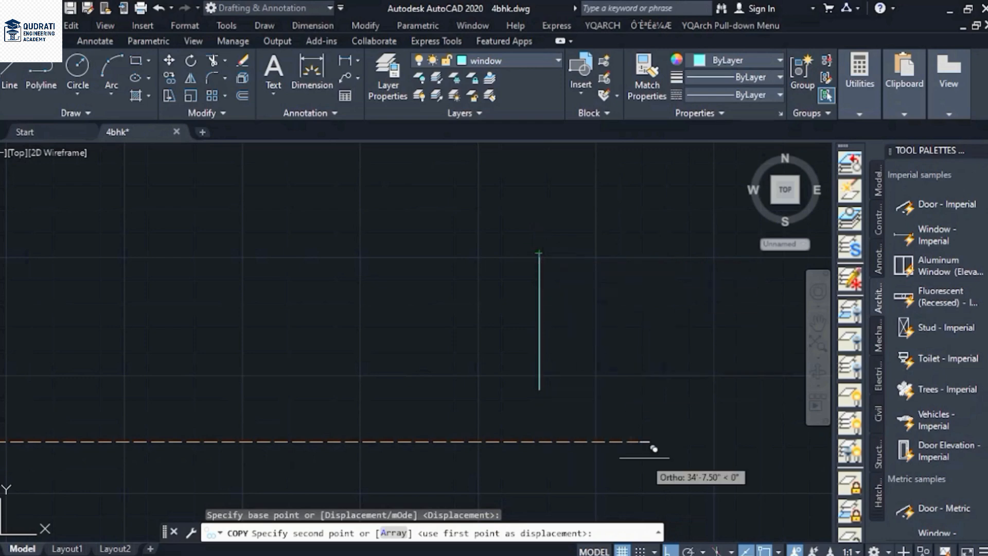
click(669, 551)
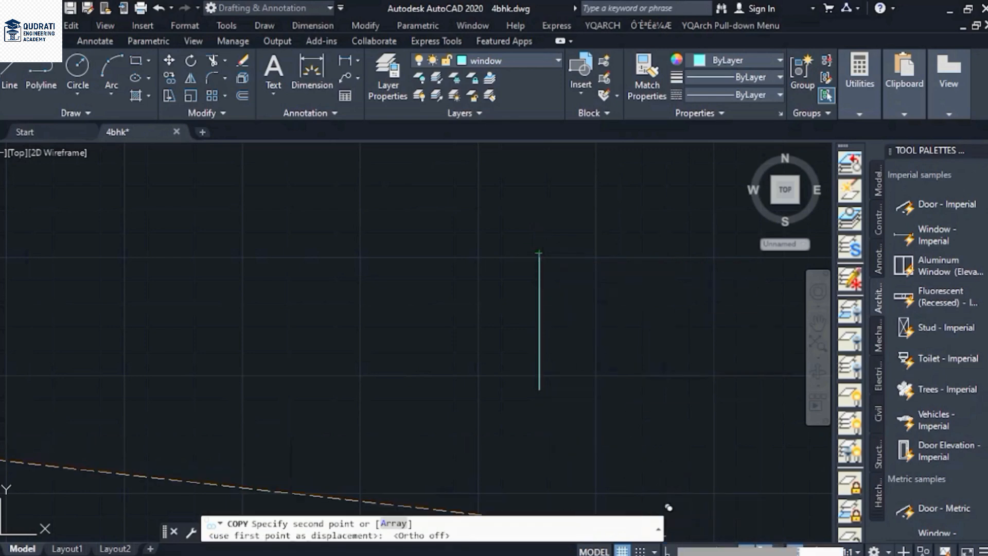
scroll(545, 242, up, 3)
click(538, 256)
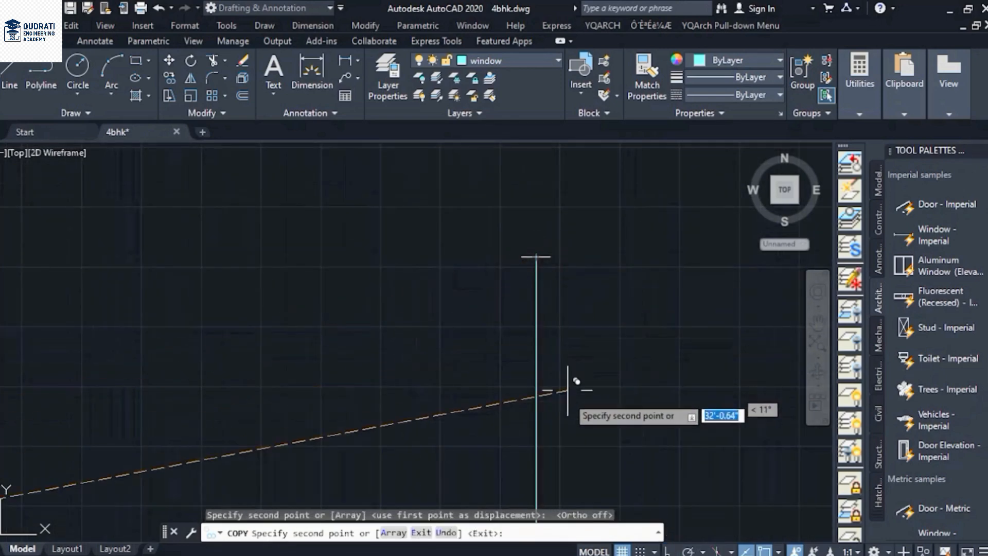
mouse_move(565, 406)
middle_down()
mouse_move(547, 344)
mouse_move(542, 193)
middle_up()
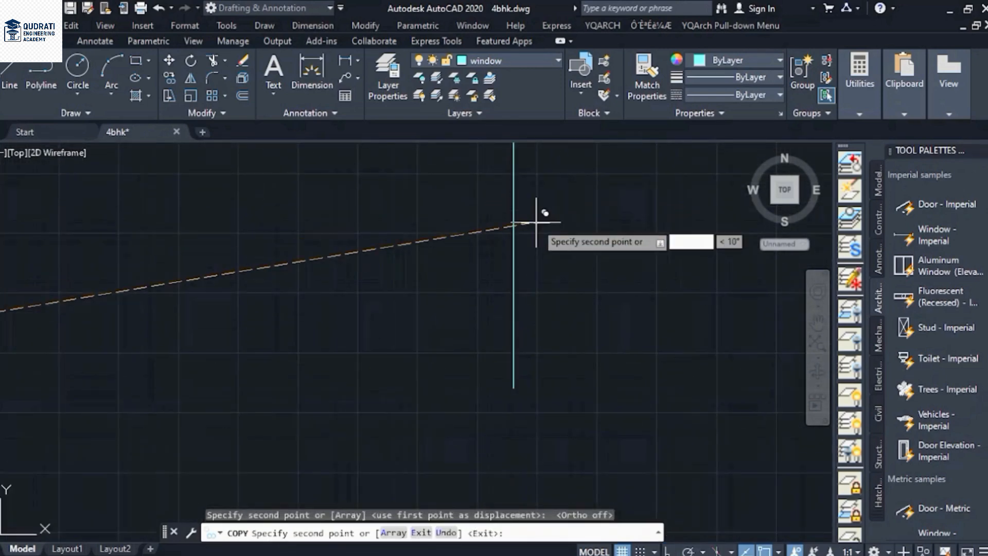
click(514, 382)
key(Escape)
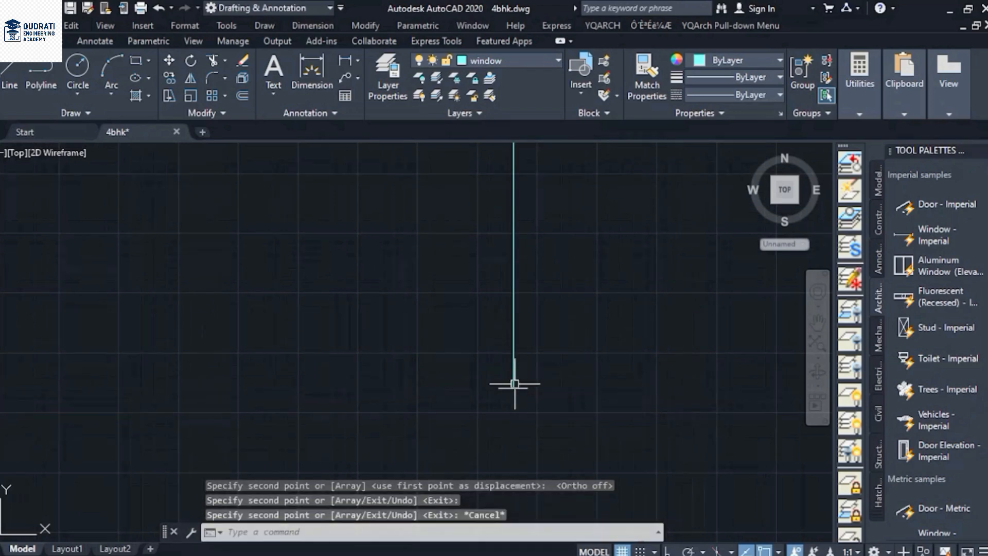
Try to join the 6' line and its two end caps into a single object
scroll(513, 382, down, 2)
mouse_move(567, 358)
mouse_down()
mouse_move(470, 339)
mouse_move(499, 166)
mouse_move(530, 176)
mouse_up()
click(446, 59)
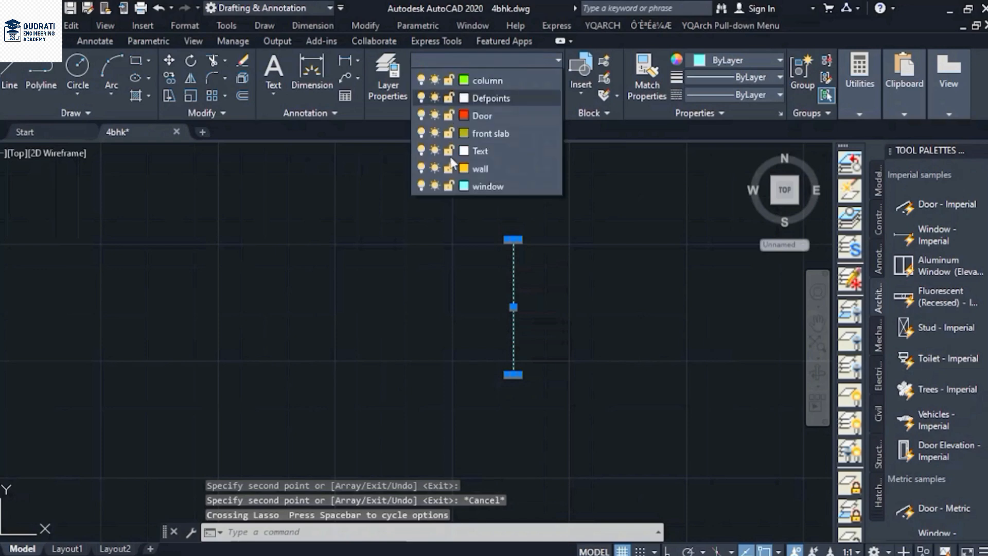
click(469, 201)
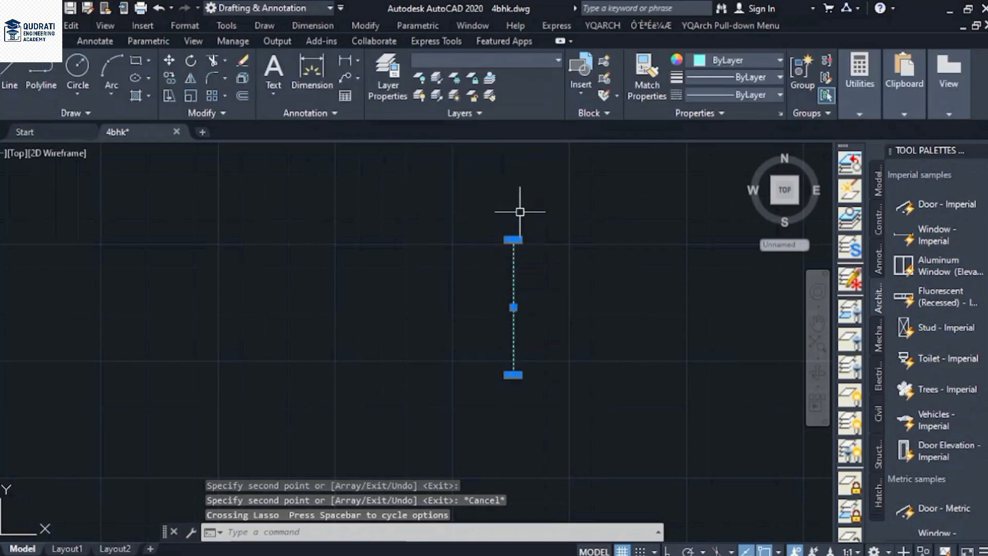
mouse_move(520, 210)
mouse_down()
mouse_move(569, 287)
mouse_move(503, 409)
mouse_move(470, 333)
mouse_up()
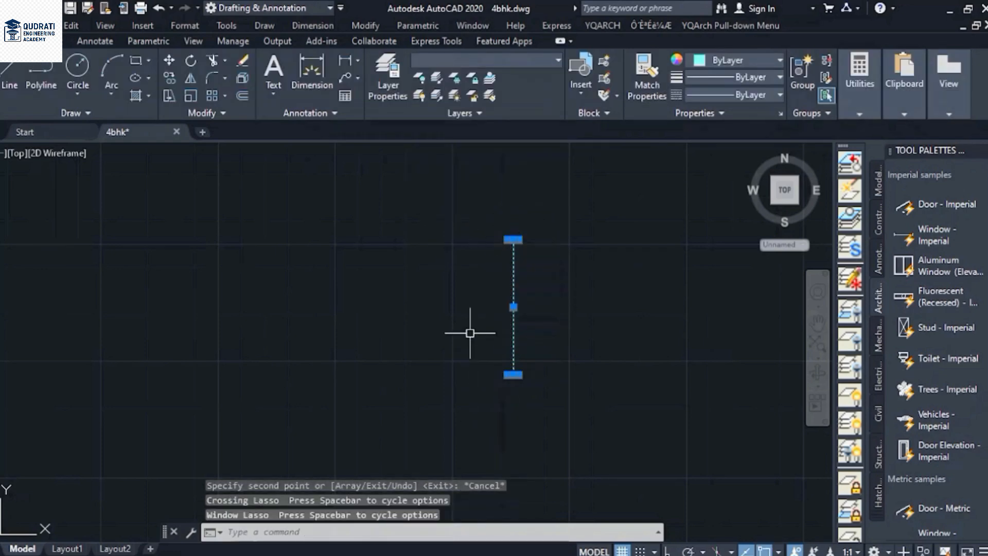
text(j)
key(Return)
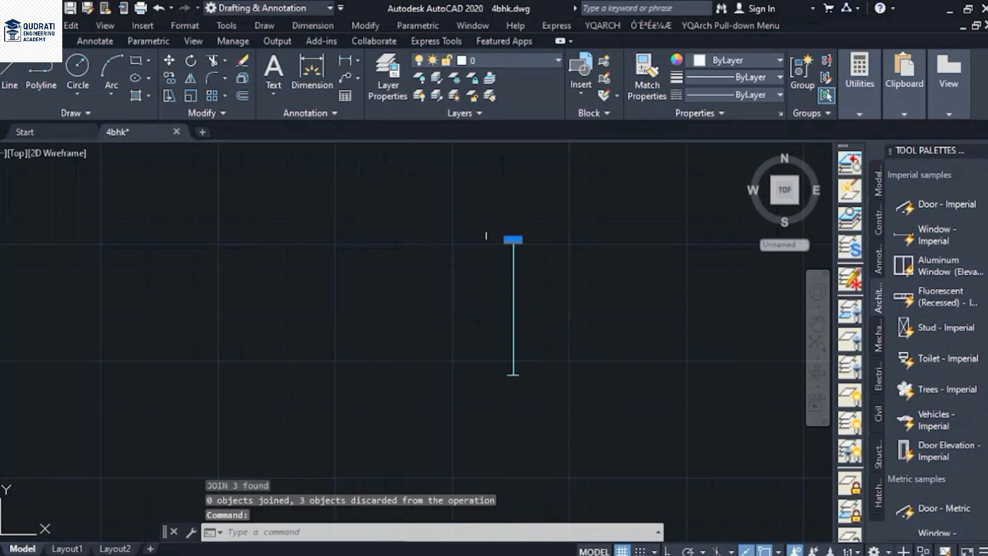
key(Escape)
Copy the 6' window into the outer wall opening of the Dining/Living Room, centred on the wall ends
mouse_move(537, 213)
mouse_down()
mouse_move(520, 347)
mouse_move(531, 377)
mouse_move(502, 364)
mouse_up()
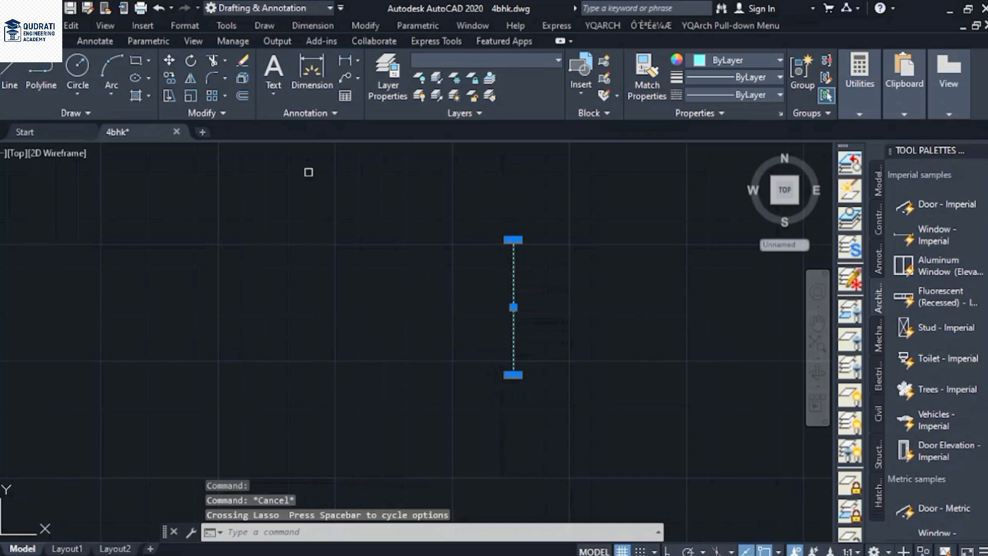
click(165, 78)
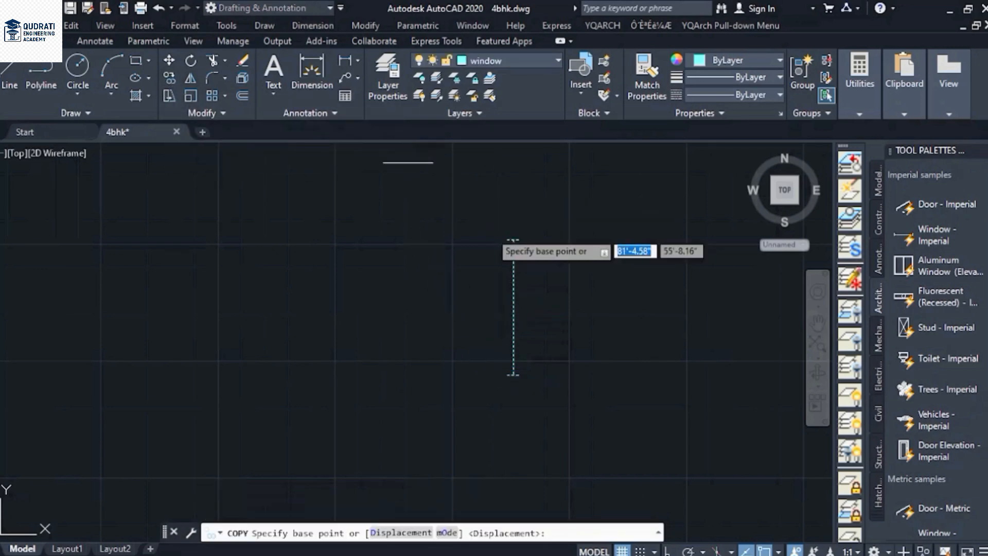
click(613, 275)
scroll(435, 282, down, 4)
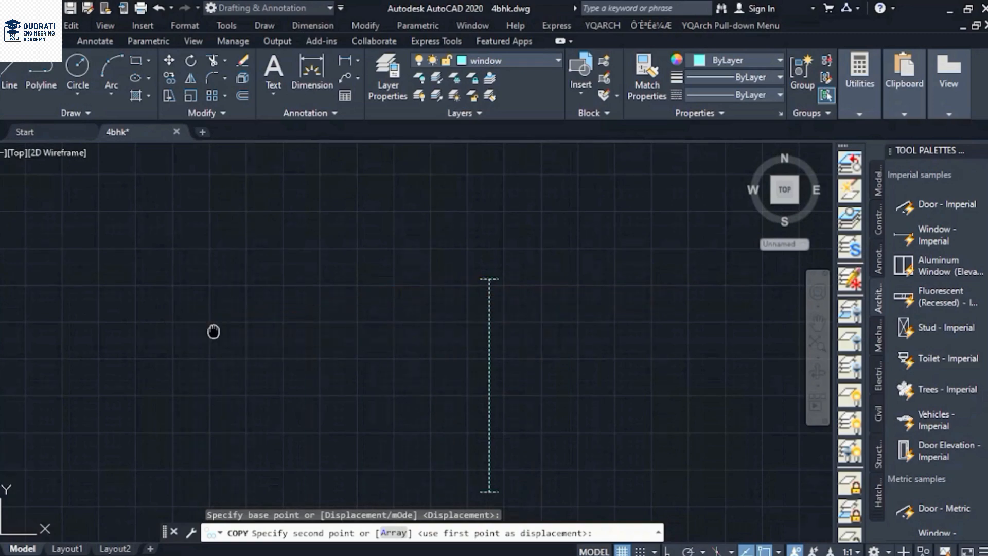
middle_drag(214, 331, 470, 223)
scroll(412, 233, down, 8)
scroll(206, 288, up, 8)
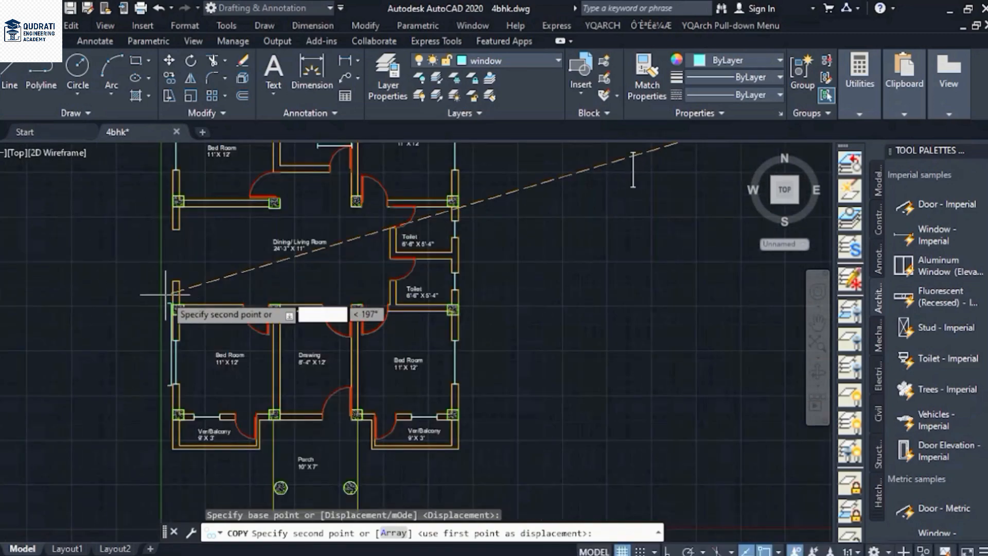
middle_drag(186, 250, 198, 402)
scroll(220, 261, down, 5)
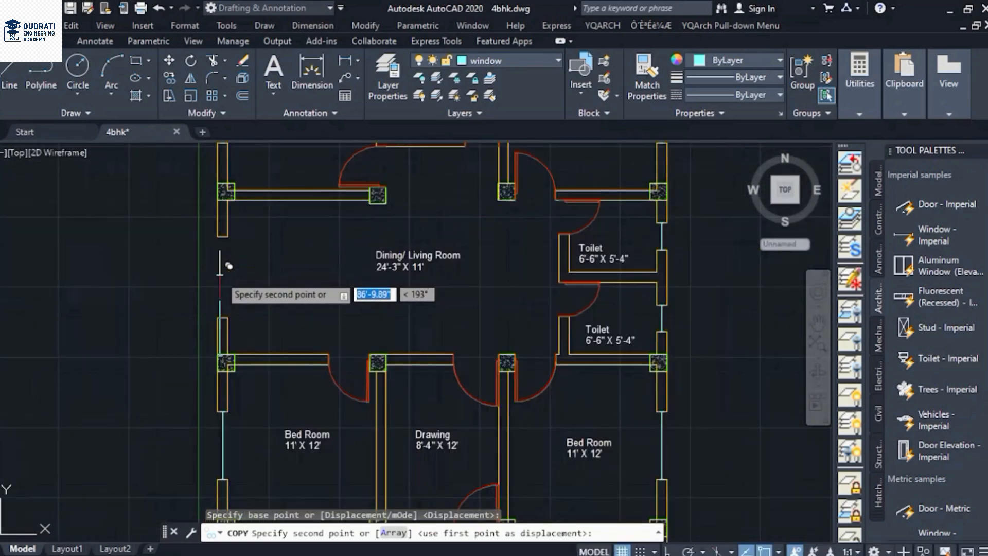
scroll(226, 228, up, 4)
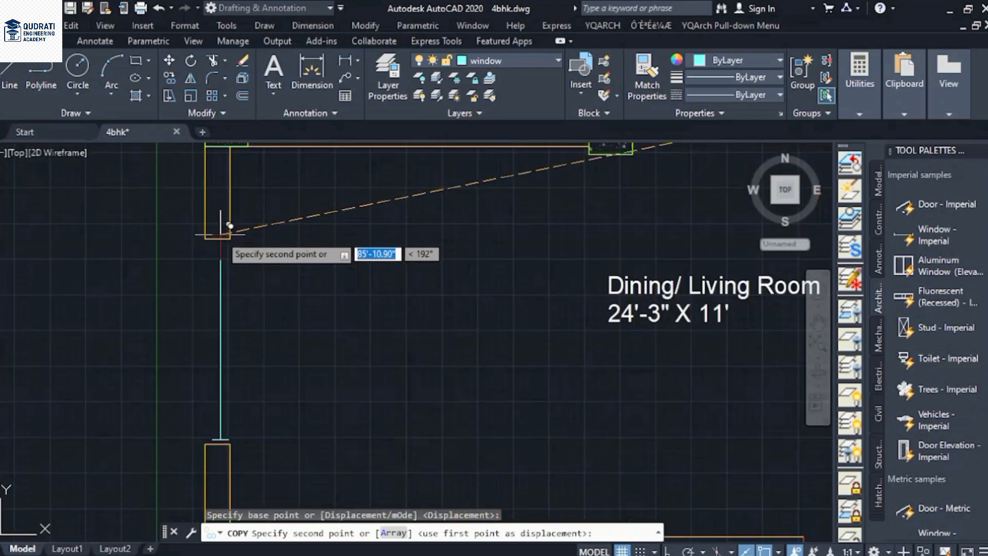
click(226, 230)
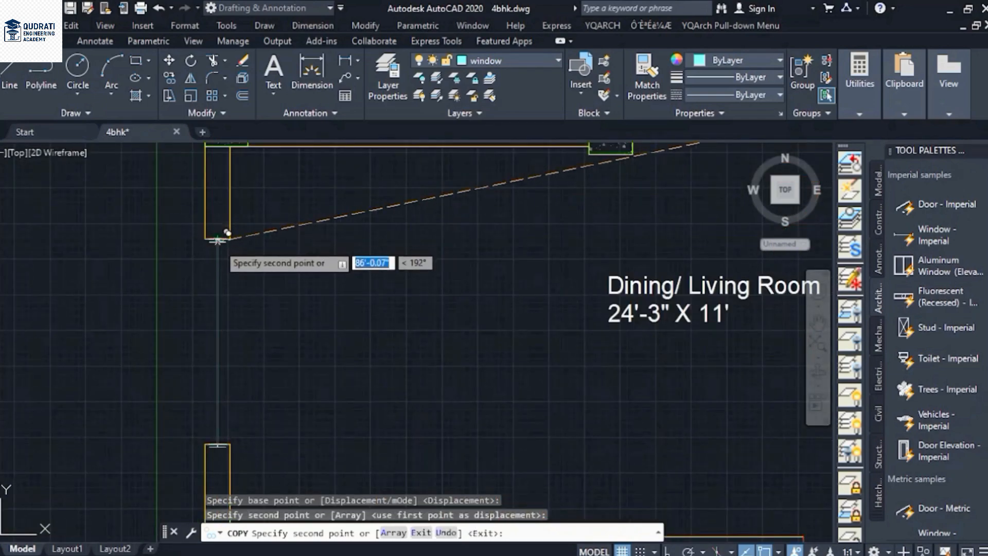
key(Escape)
Delete the stray horizontal window piece inside the kitchen, near its inner door
scroll(308, 303, down, 2)
scroll(308, 303, down, 1)
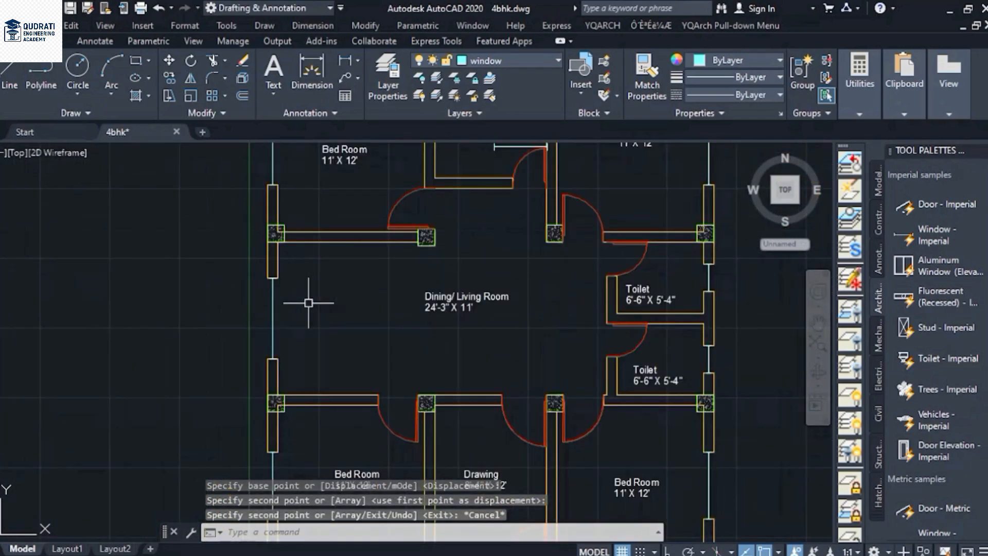
scroll(310, 304, down, 4)
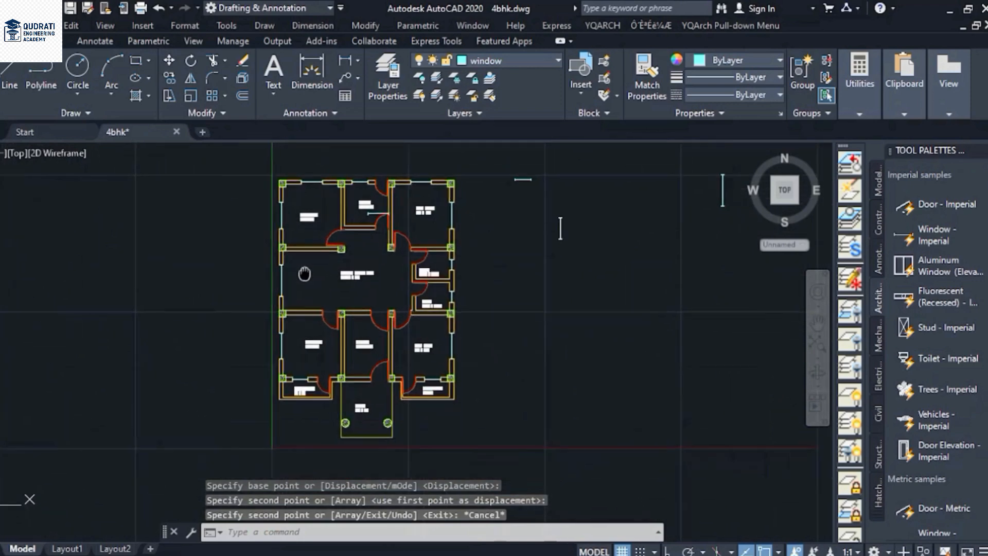
scroll(310, 342, up, 2)
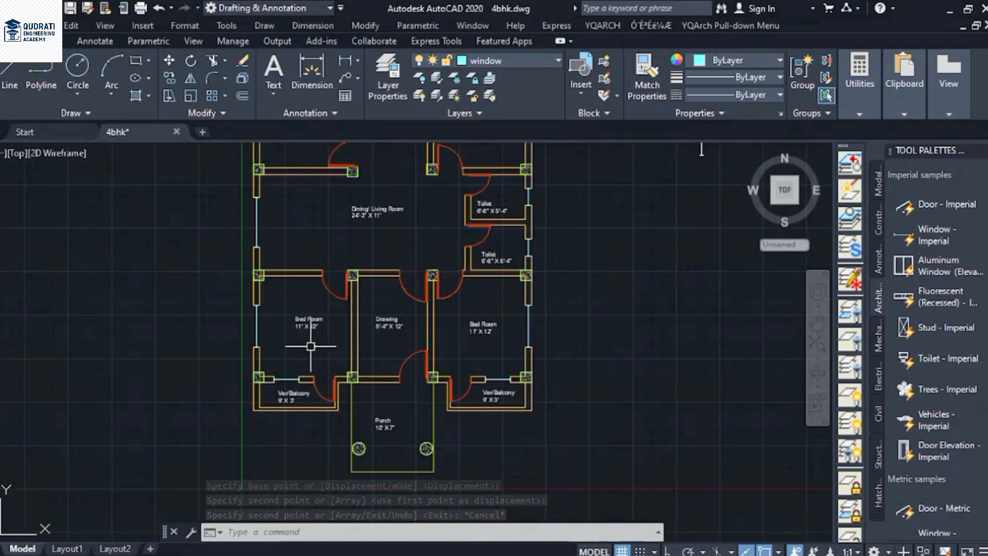
middle_drag(310, 322, 320, 449)
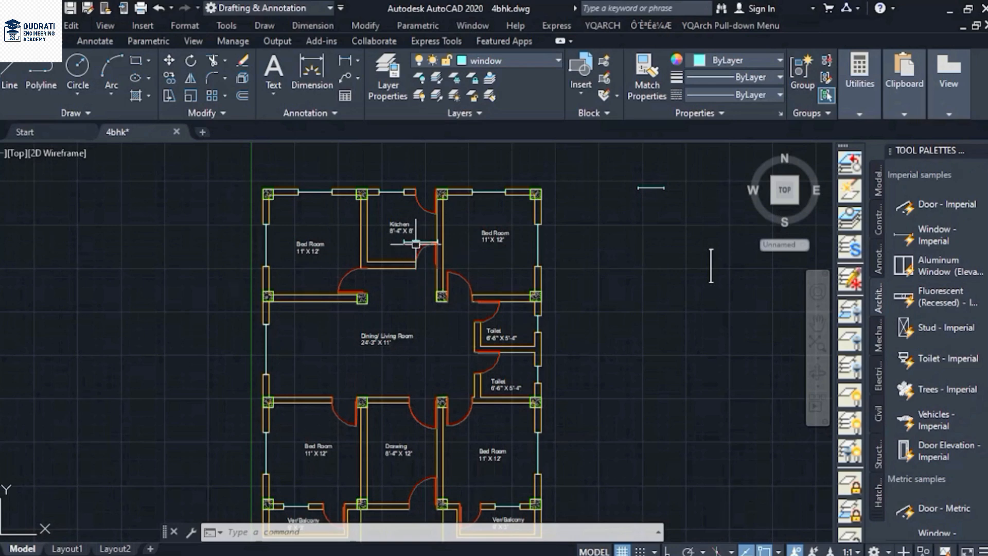
key(Delete)
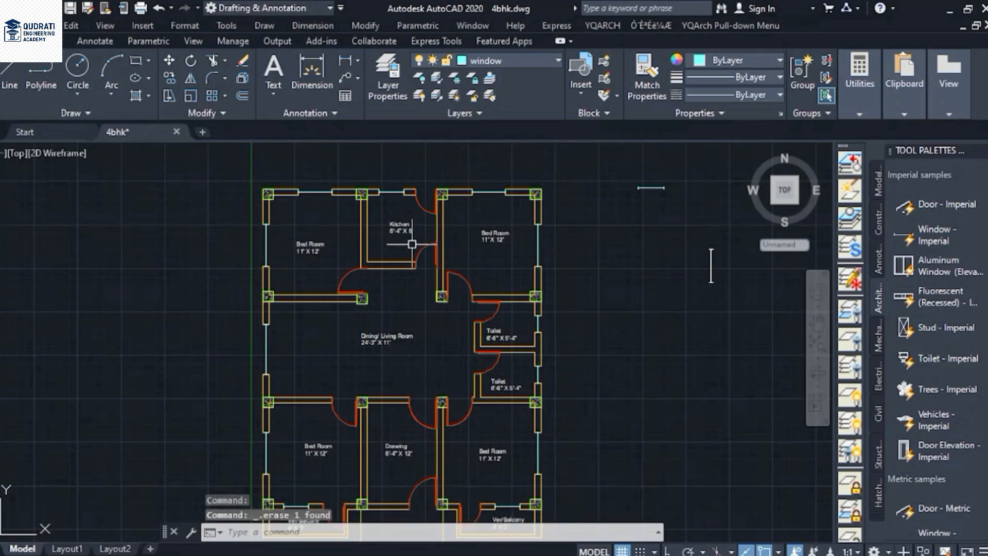
Change the size in the Dining/Living Room label to 24'-3" X 11'-5"
scroll(383, 342, up, 4)
click(391, 343)
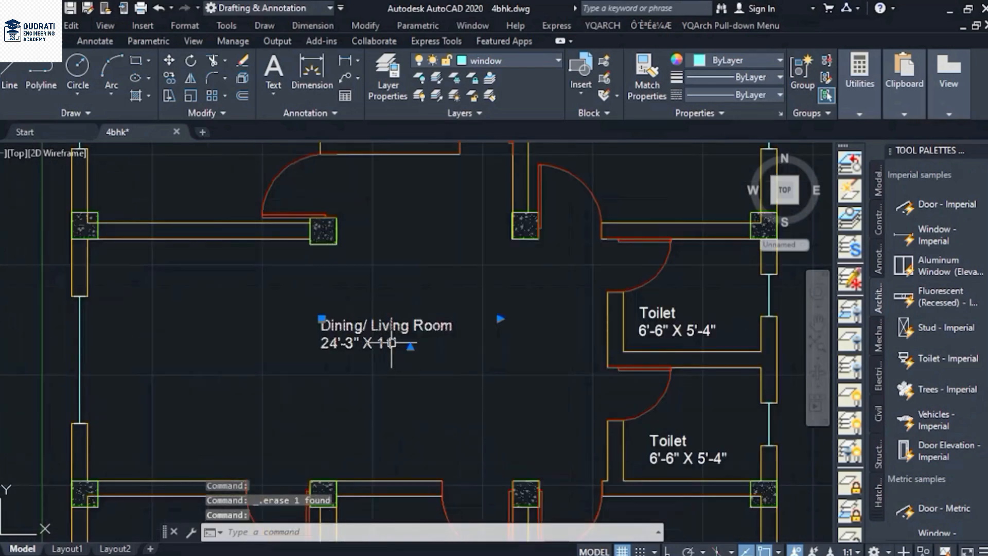
double_click(391, 343)
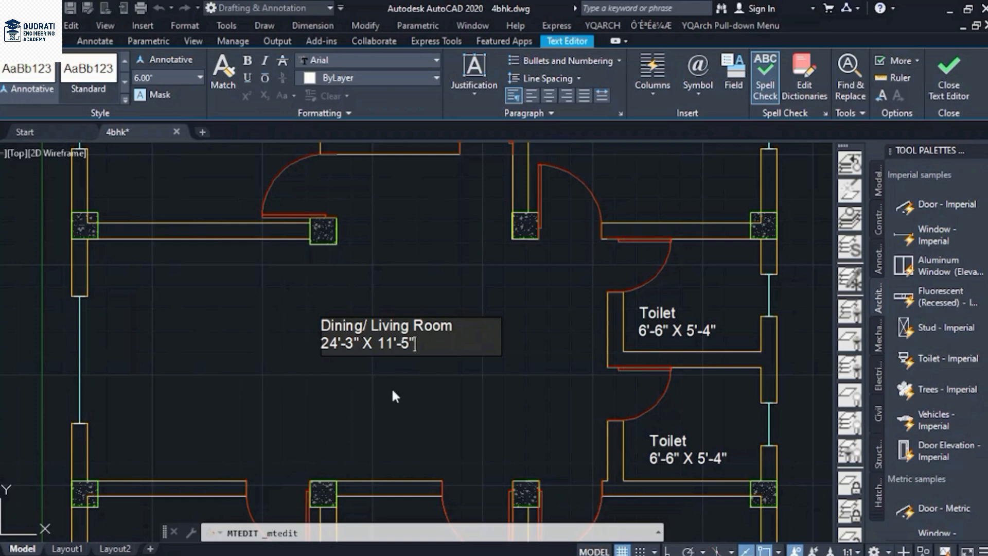
click(458, 388)
Review the whole floor plan from the upper bedrooms down to the porch, checking the room labels and placed windows
scroll(399, 389, down, 6)
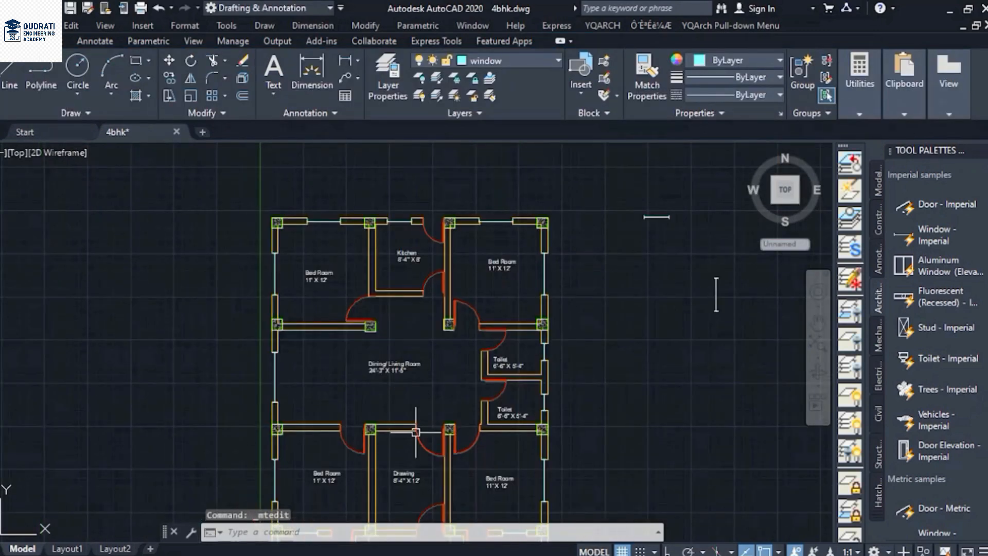
middle_drag(416, 433, 416, 303)
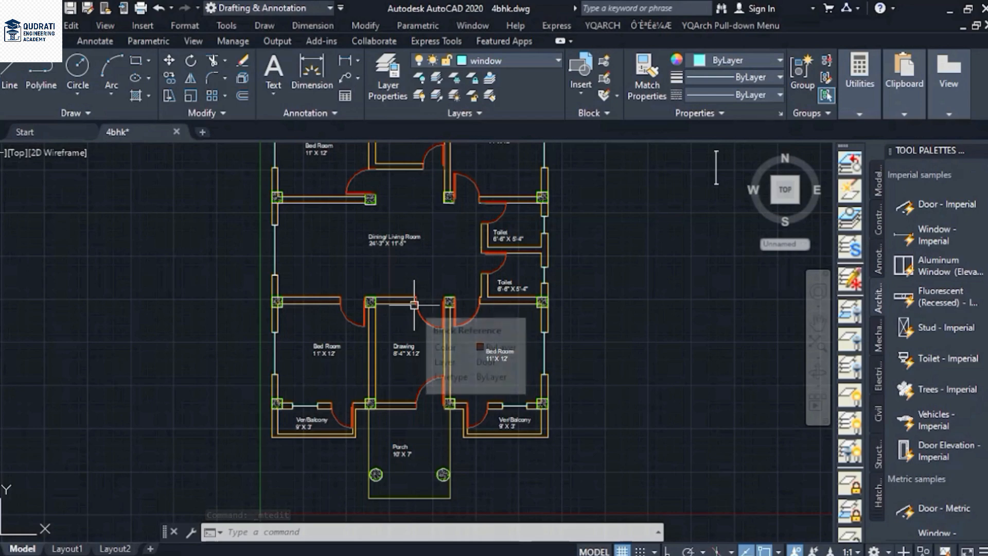
middle_drag(420, 312, 468, 410)
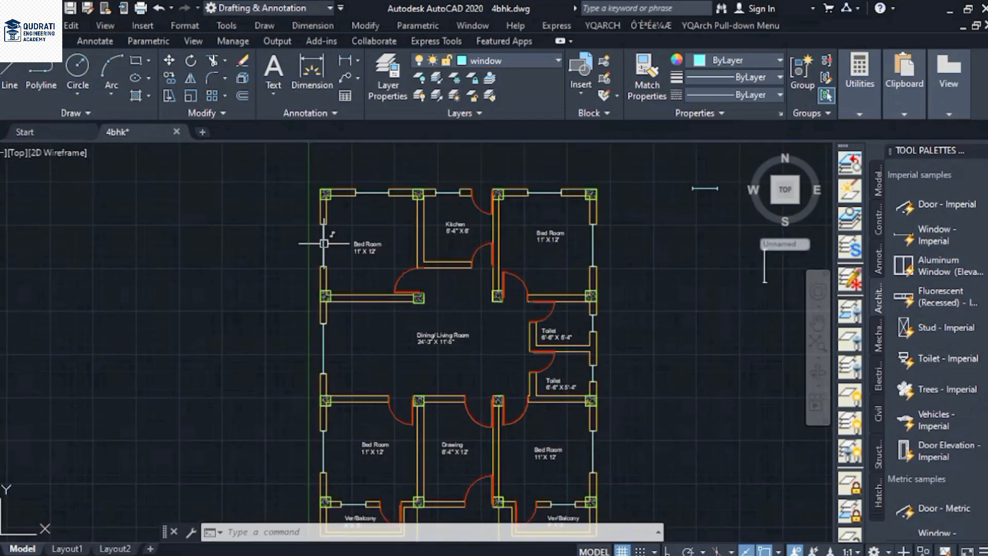
mouse_move(324, 244)
middle_down()
mouse_move(312, 179)
mouse_move(342, 238)
middle_up()
scroll(316, 180, down, 3)
scroll(346, 201, up, 3)
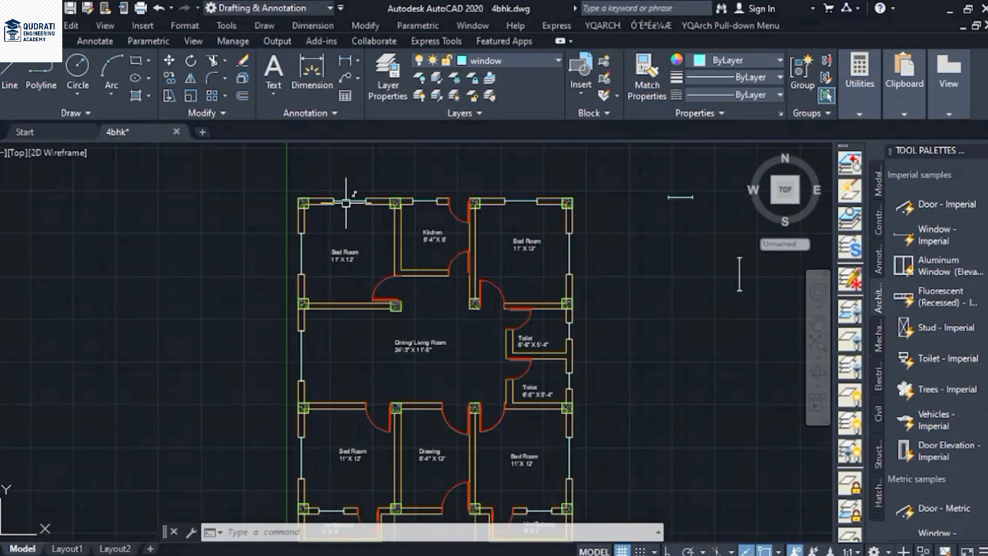
mouse_move(346, 202)
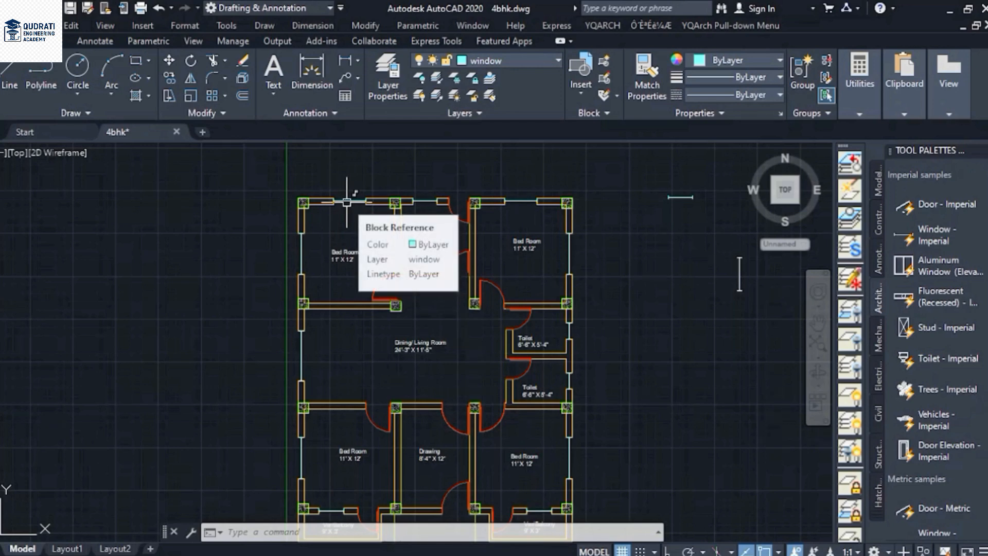
Create a layer named Dimension with colour 160 and make it the current layer
click(388, 83)
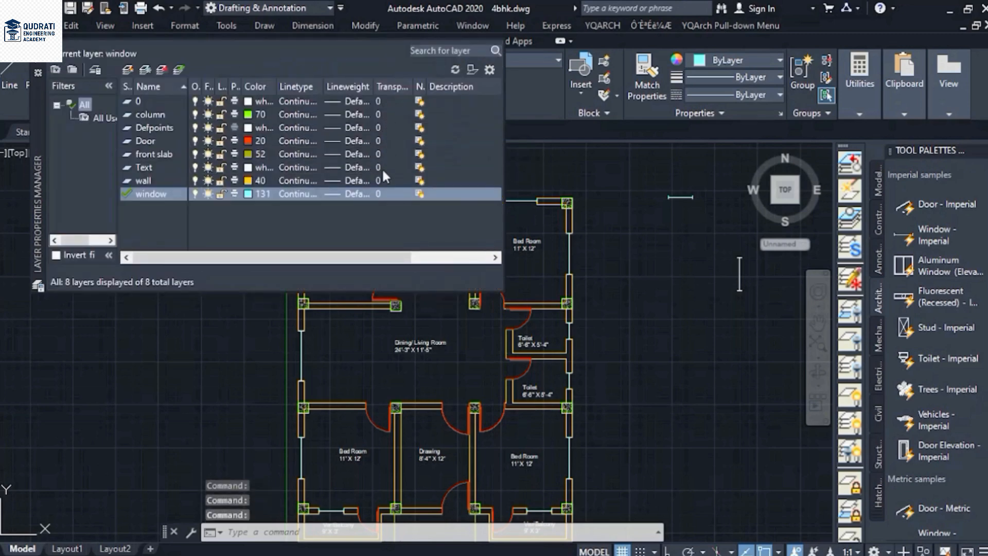
click(128, 70)
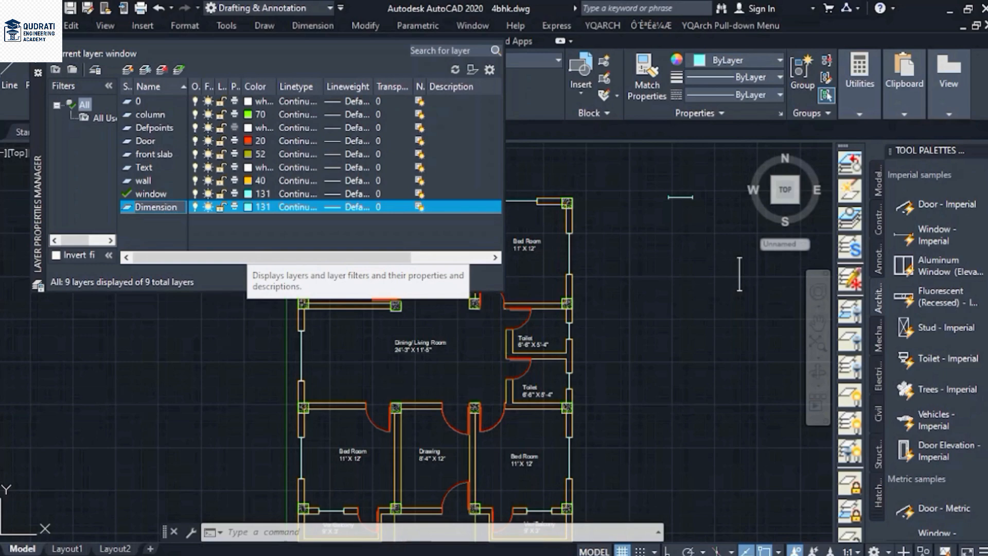
click(248, 207)
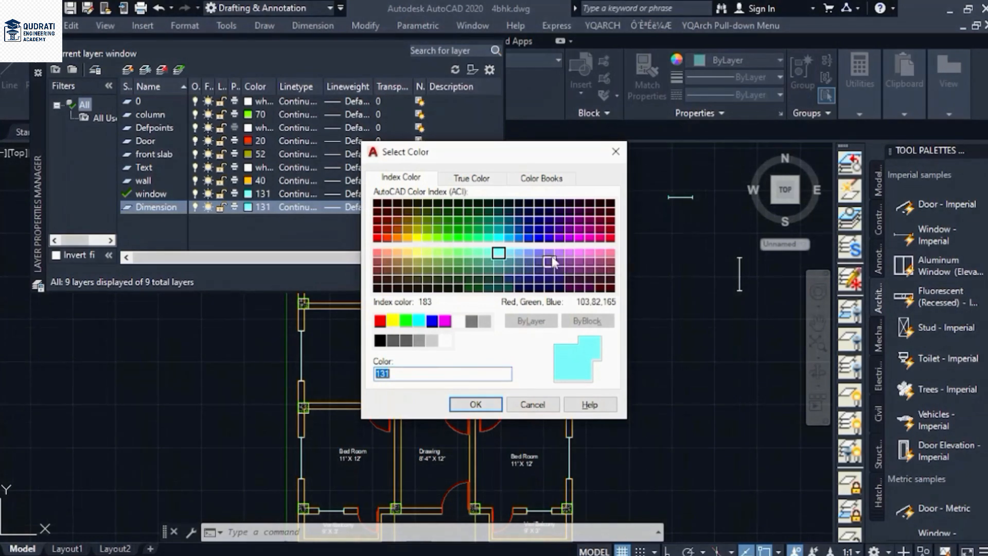
click(528, 238)
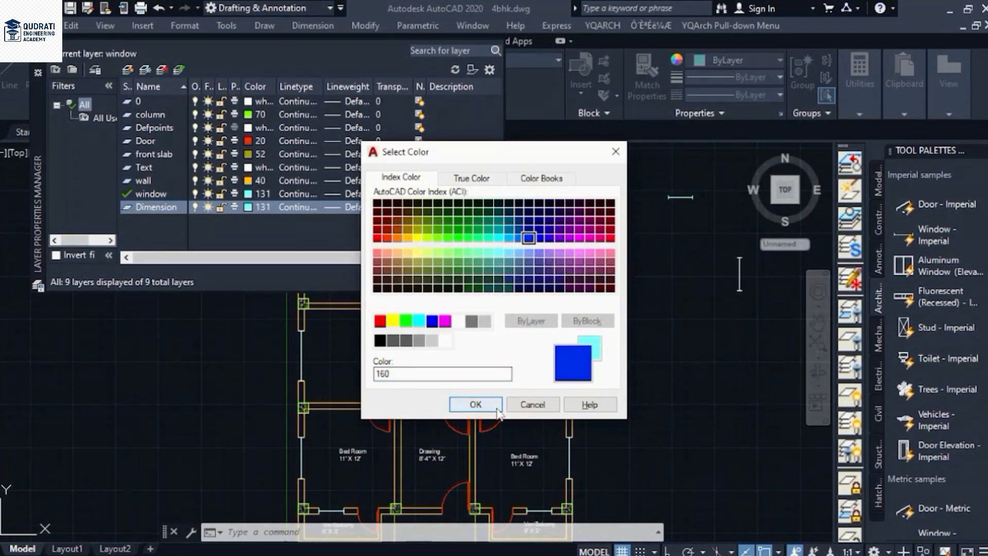
click(475, 405)
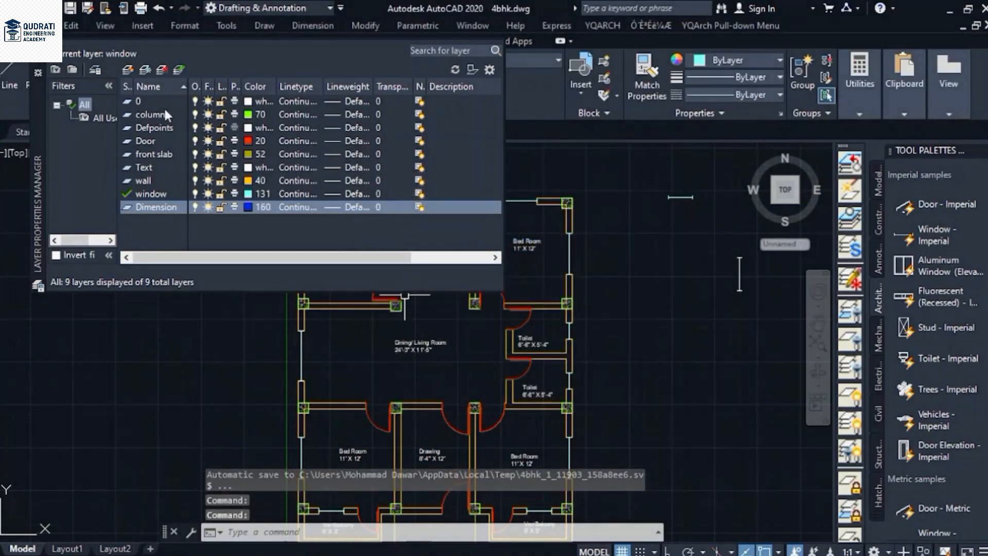
click(37, 72)
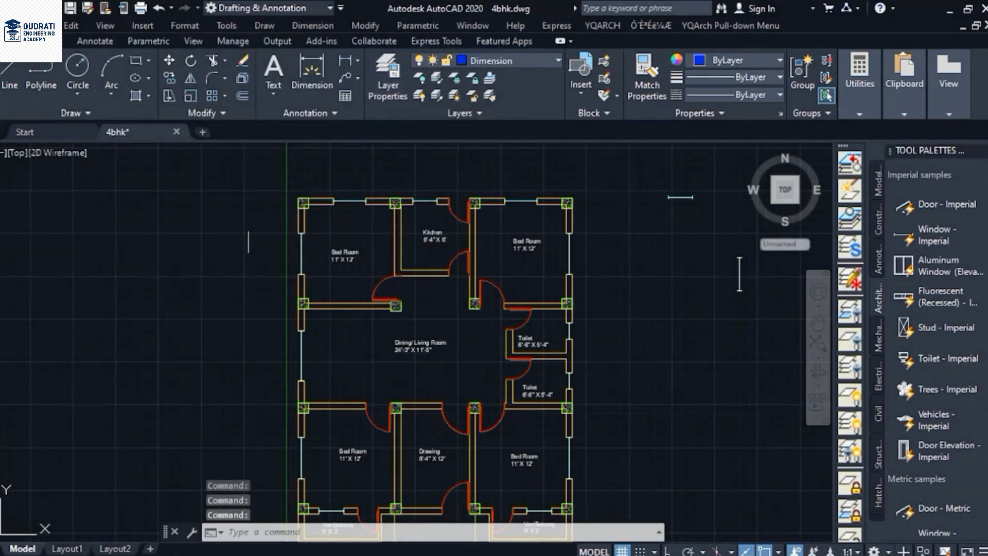
Dimension the upper-left bedroom's outer width from the corner column to the kitchen-side column edge, with the dimension line above the wall
mouse_move(250, 223)
middle_down()
mouse_move(244, 200)
mouse_move(256, 195)
mouse_move(229, 224)
mouse_move(243, 247)
middle_up()
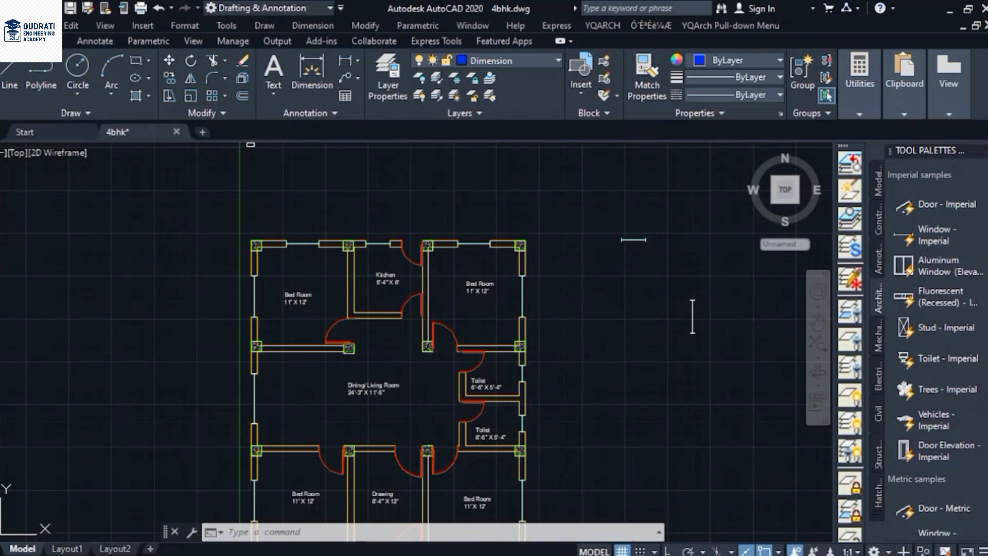
click(315, 82)
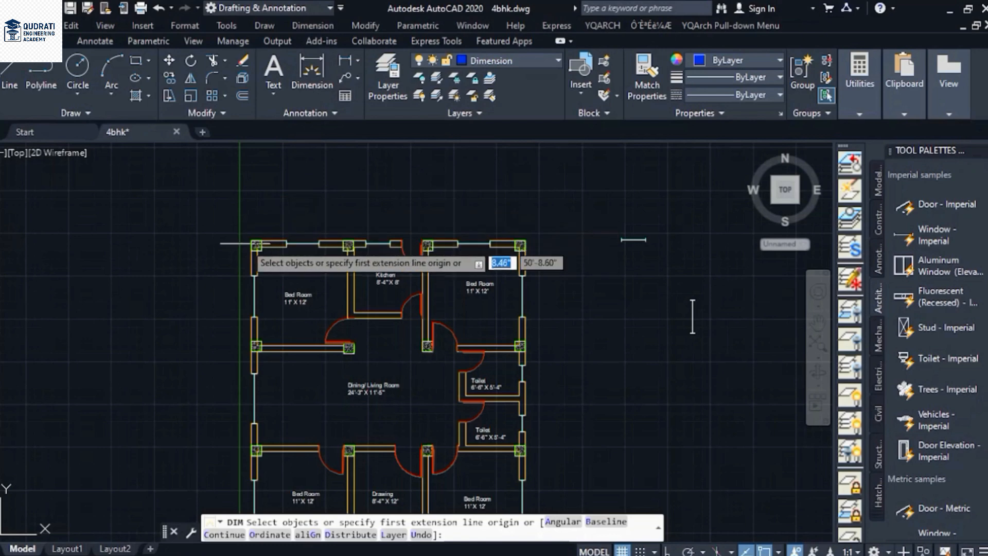
scroll(253, 241, up, 5)
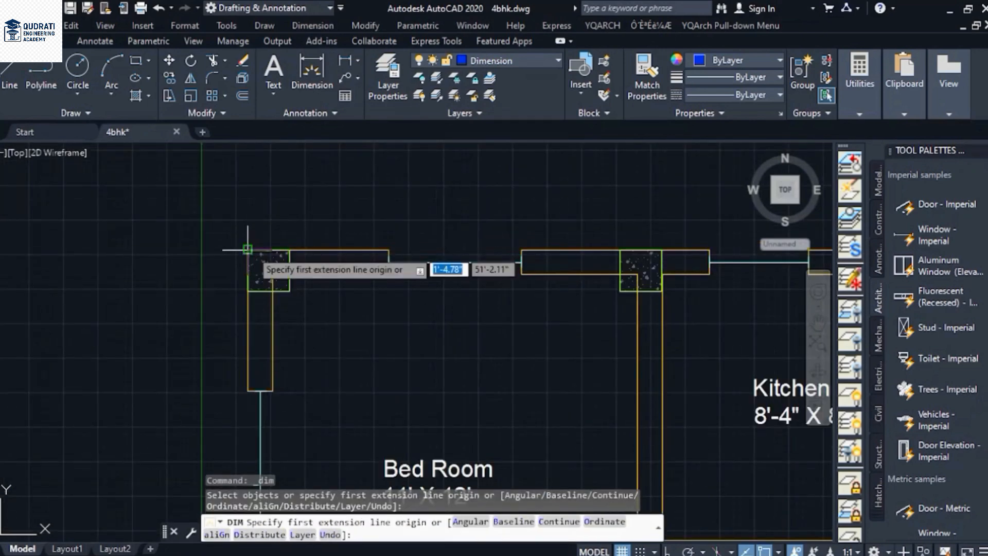
click(247, 249)
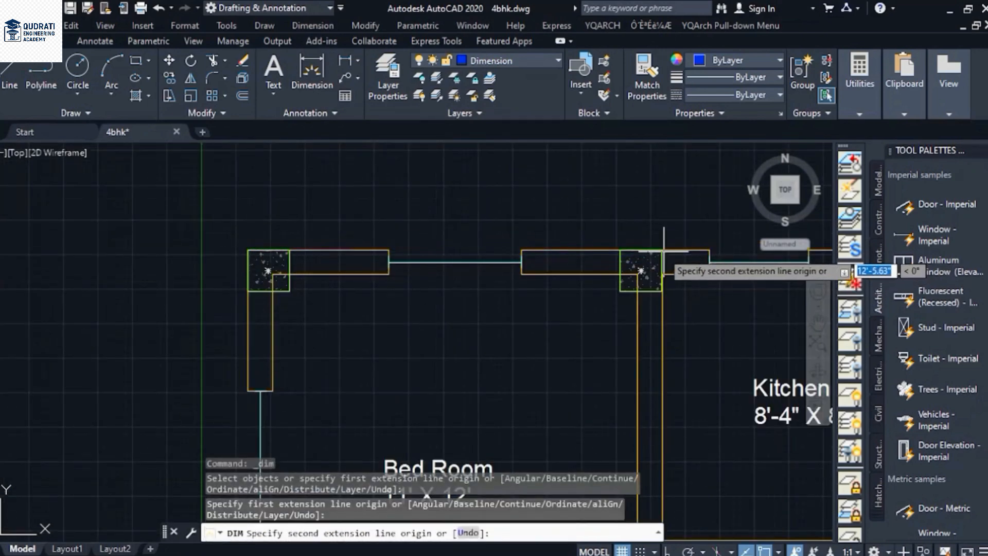
click(662, 250)
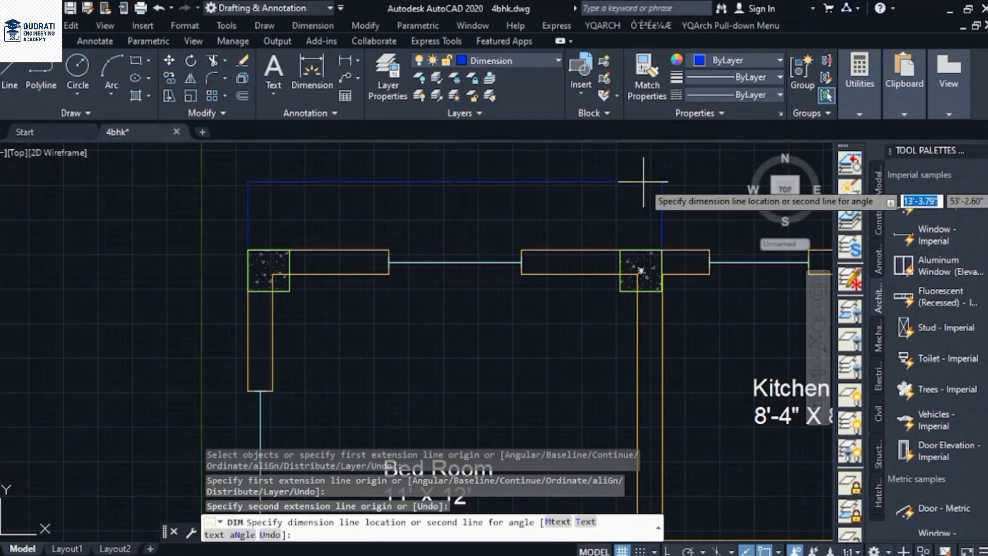
middle_drag(641, 193, 619, 331)
click(598, 255)
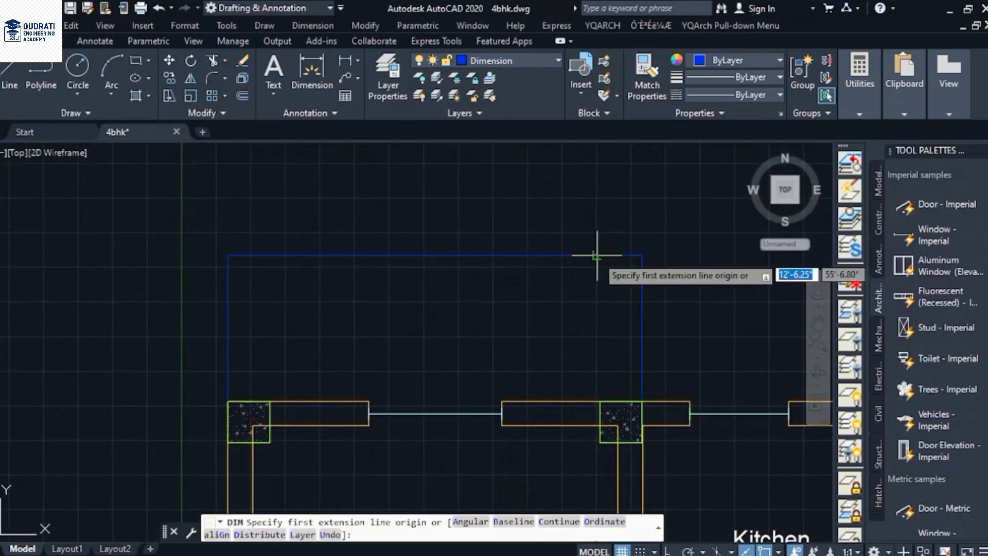
Inspect the new dimension's text and how the column between bedroom and kitchen meets the wall, and end the dimension command
scroll(393, 254, up, 2)
key(Return)
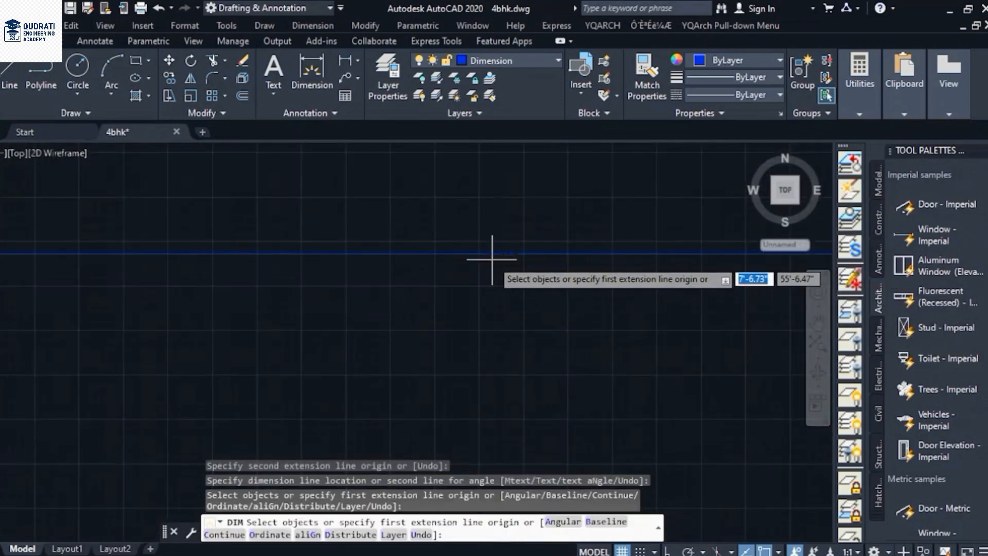
scroll(541, 247, up, 3)
scroll(542, 251, down, 8)
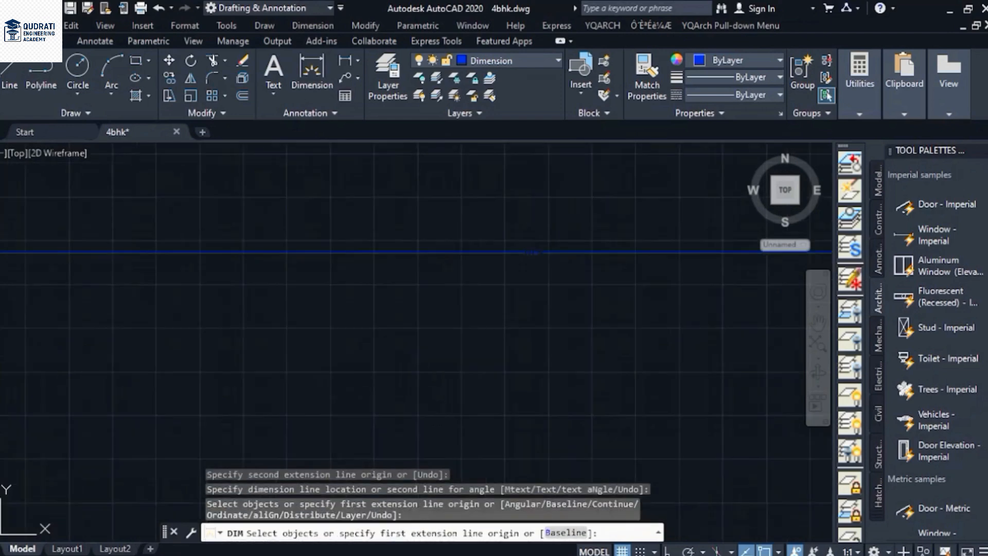
middle_drag(538, 282, 350, 130)
scroll(362, 149, down, 4)
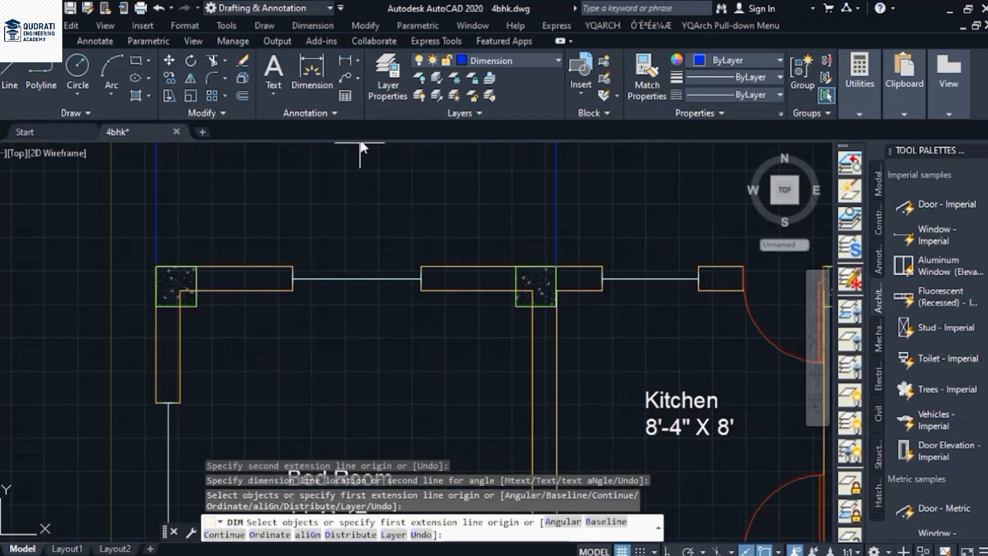
scroll(541, 251, up, 6)
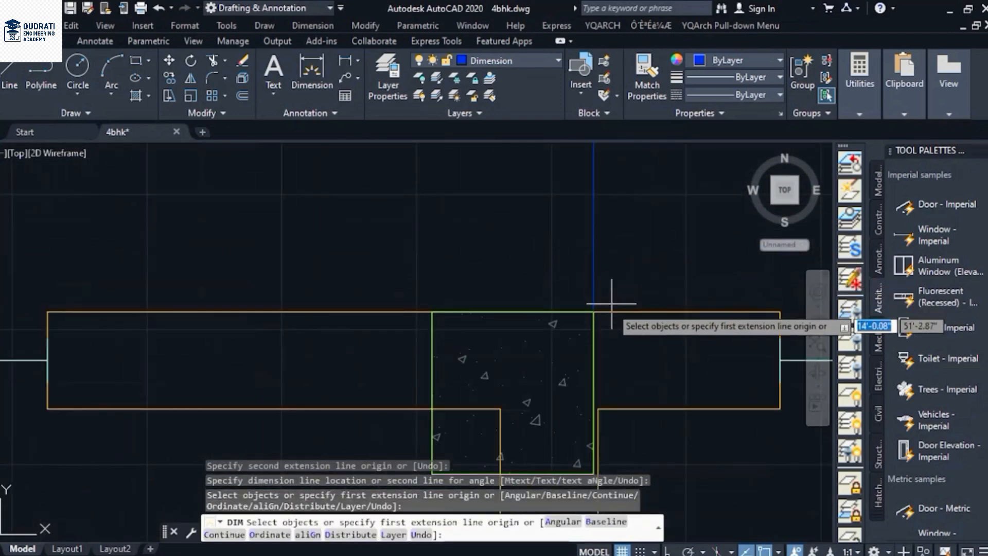
middle_drag(596, 330, 550, 276)
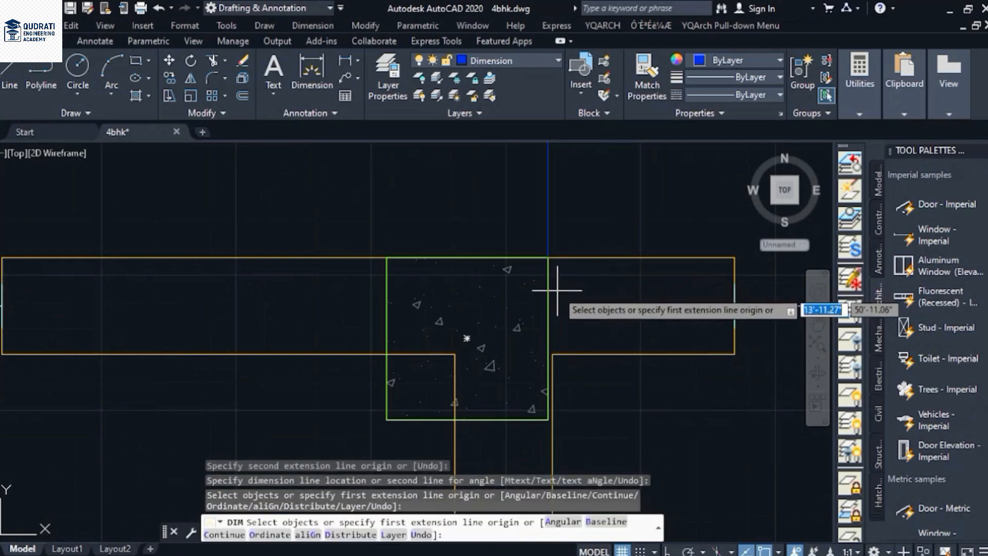
key(Escape)
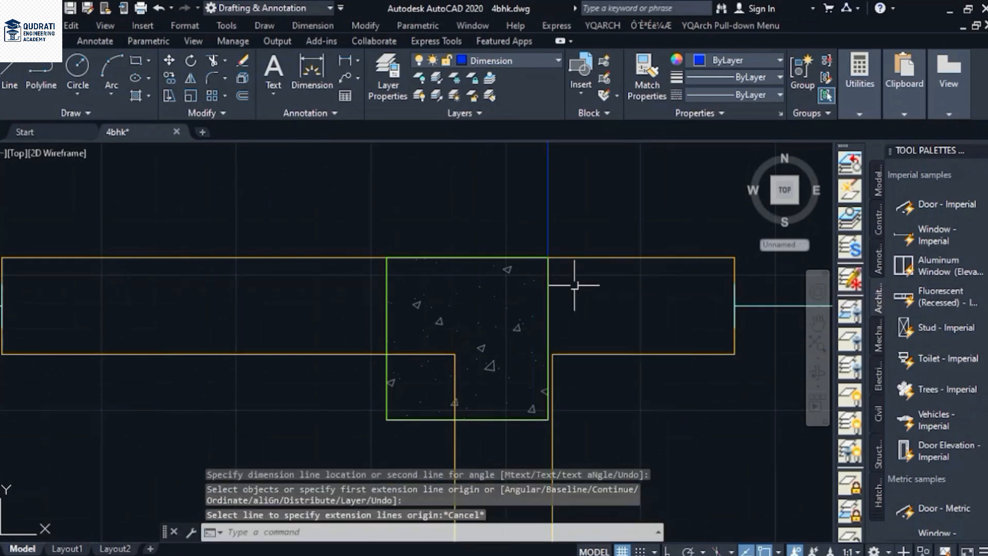
Move the outline of the column between the upper-left bedroom and kitchen so its edge aligns with the kitchen-side wall face
drag(574, 284, 404, 282)
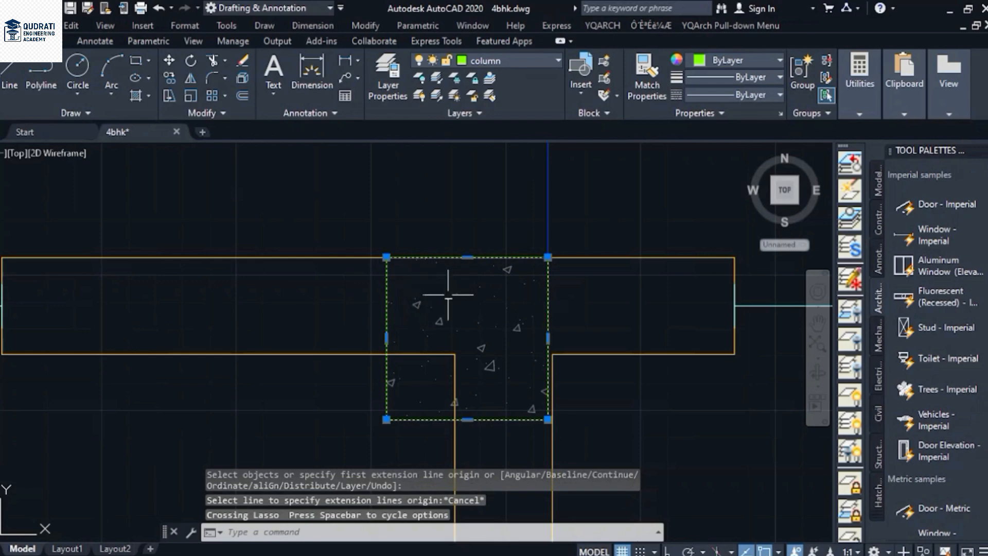
click(477, 303)
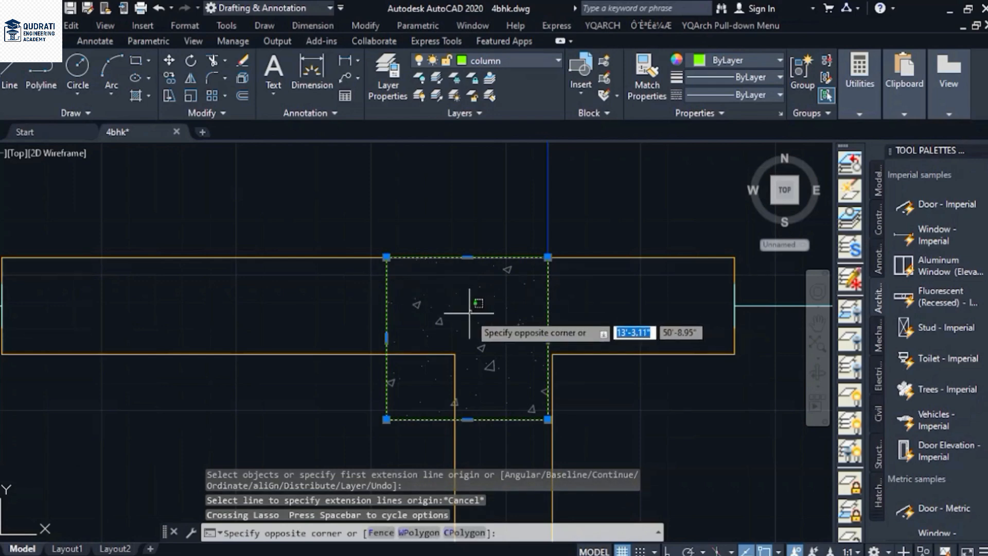
key(Escape)
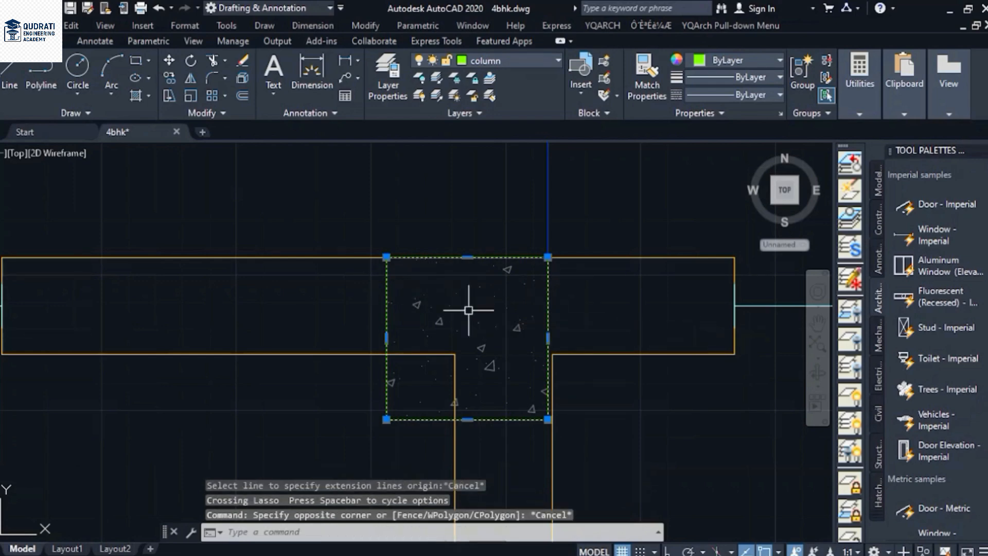
text(mo)
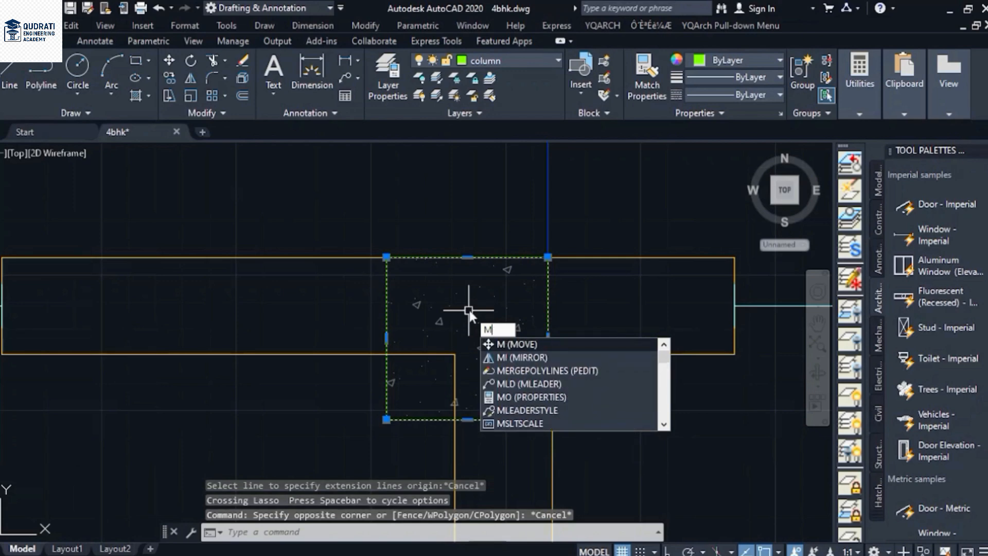
key(Return)
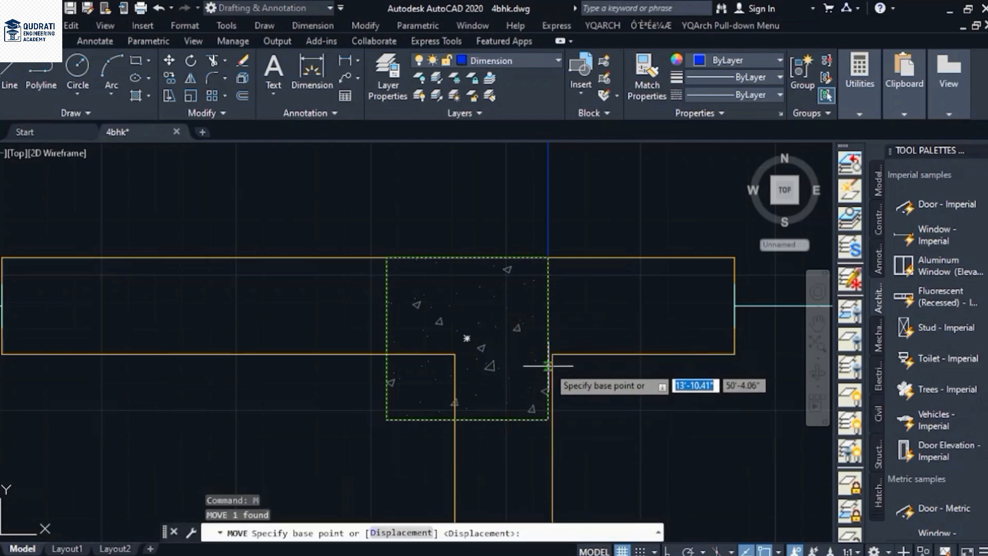
click(548, 366)
click(554, 363)
scroll(524, 382, down, 2)
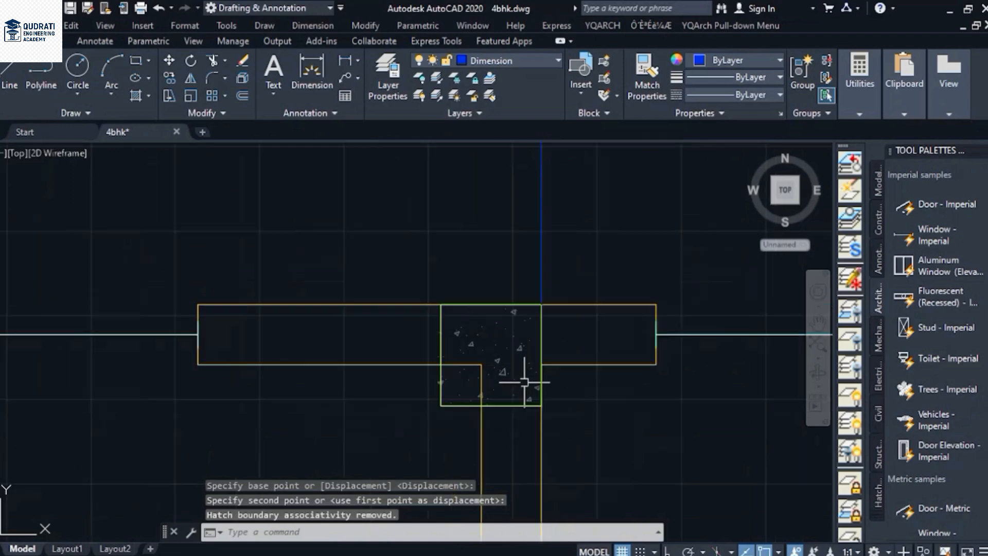
Set the text height of the Engineering dimension style to 6" and close the style manager
scroll(524, 382, down, 3)
scroll(387, 278, up, 8)
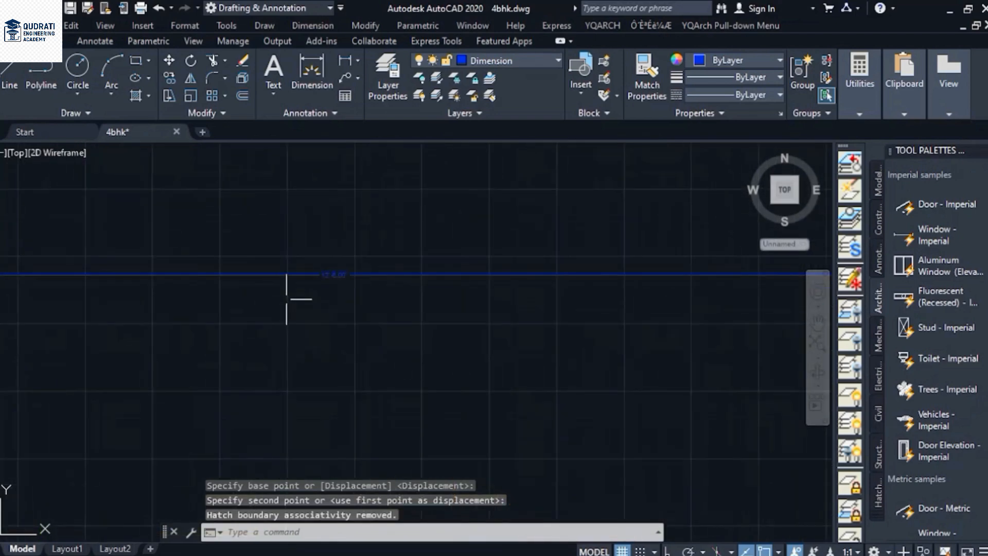
scroll(387, 292, down, 6)
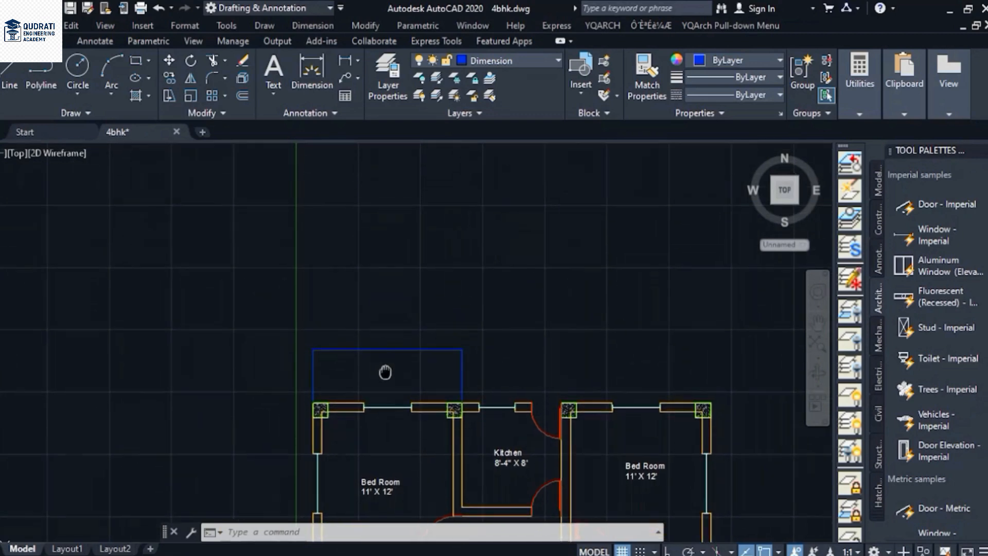
middle_drag(387, 298, 343, 279)
scroll(360, 387, up, 6)
scroll(347, 377, down, 4)
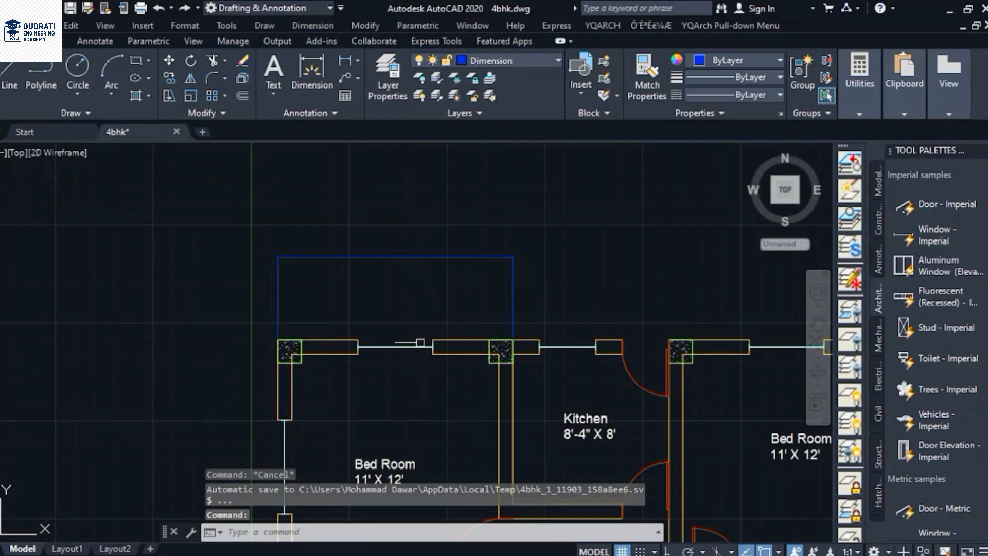
key(Return)
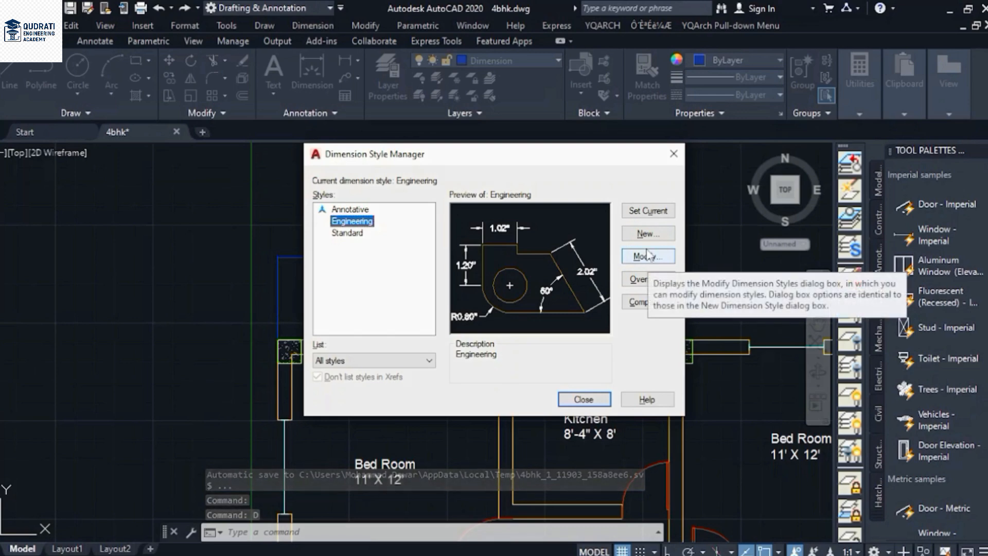
click(648, 257)
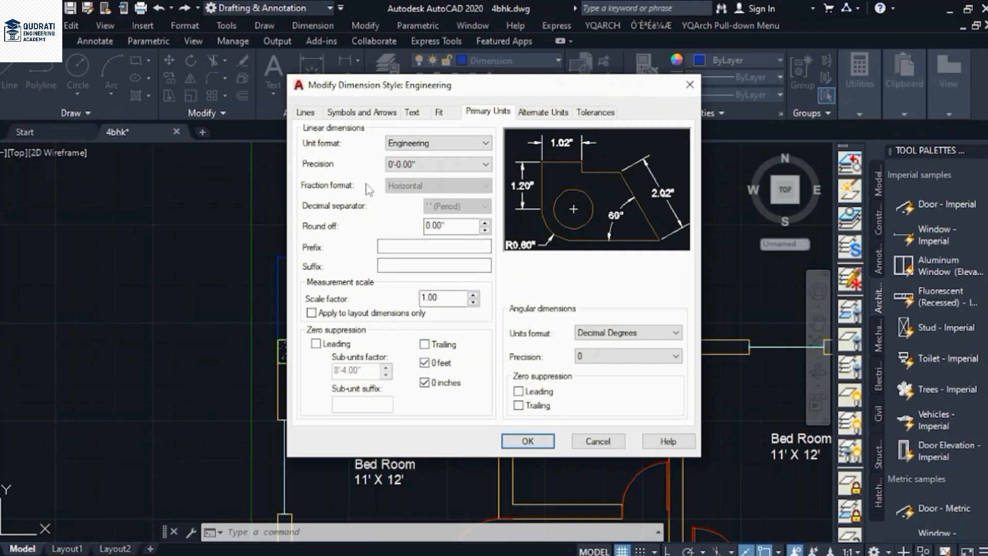
click(413, 113)
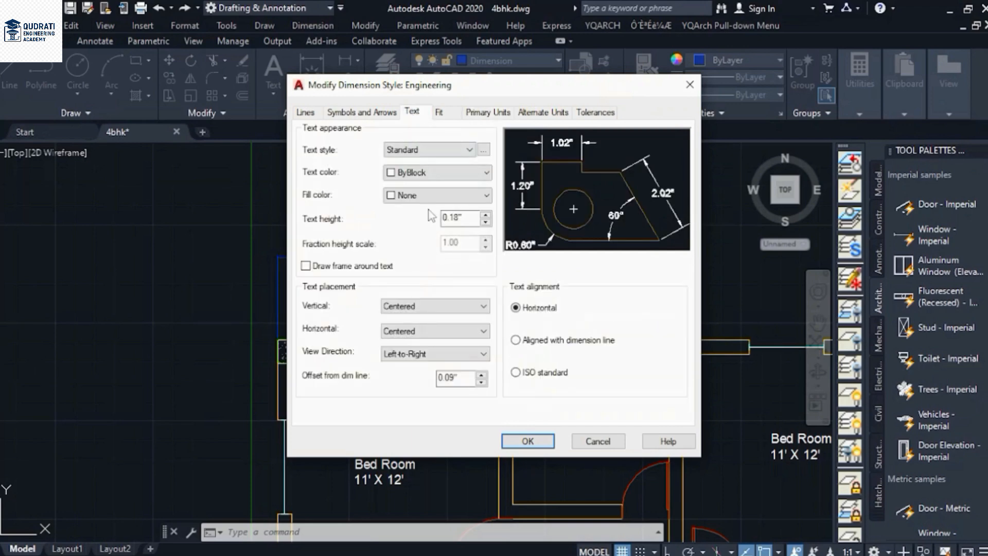
drag(465, 217, 395, 218)
text(6")
click(530, 442)
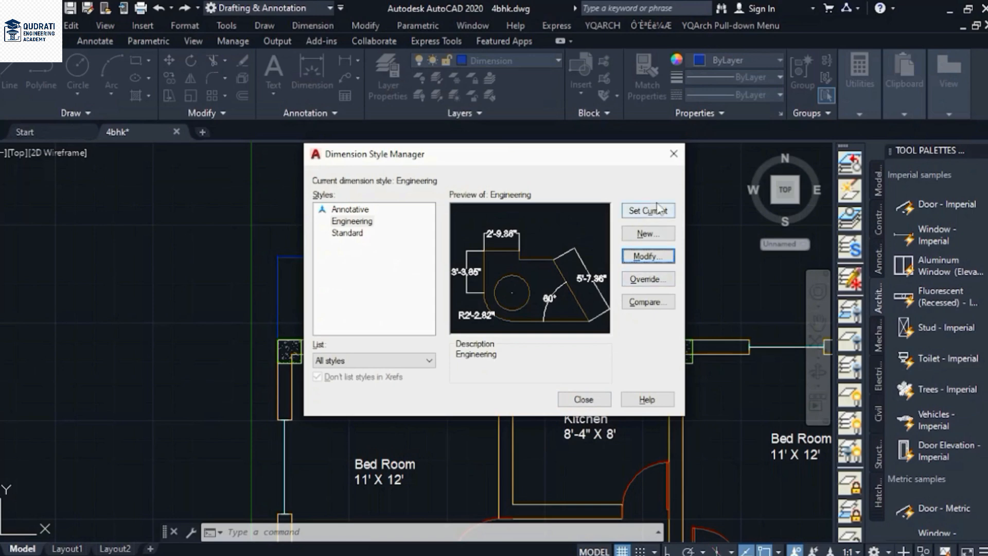
click(600, 402)
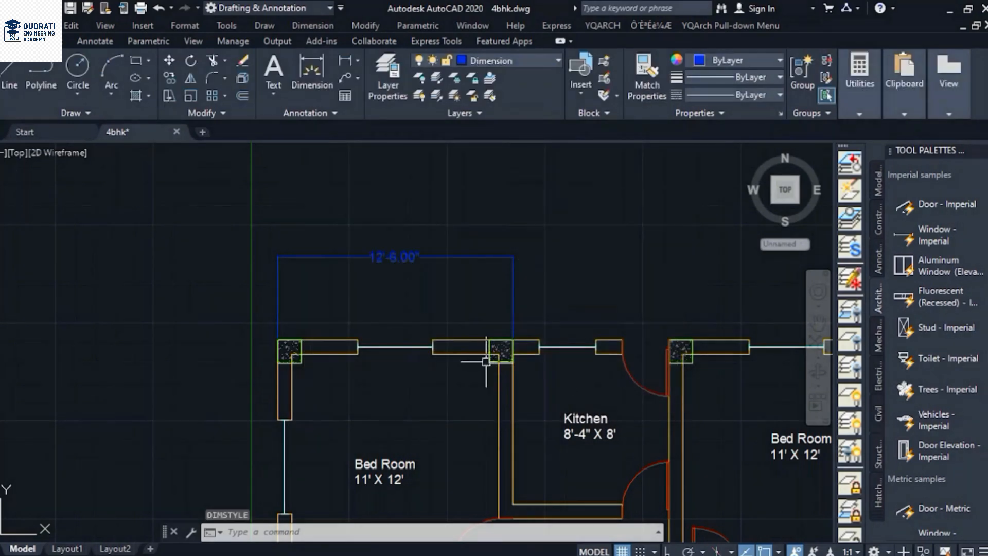
Dimension the outer wall's thickness at the upper-left bedroom's corner column, with the dimension line above the top wall
scroll(401, 284, up, 5)
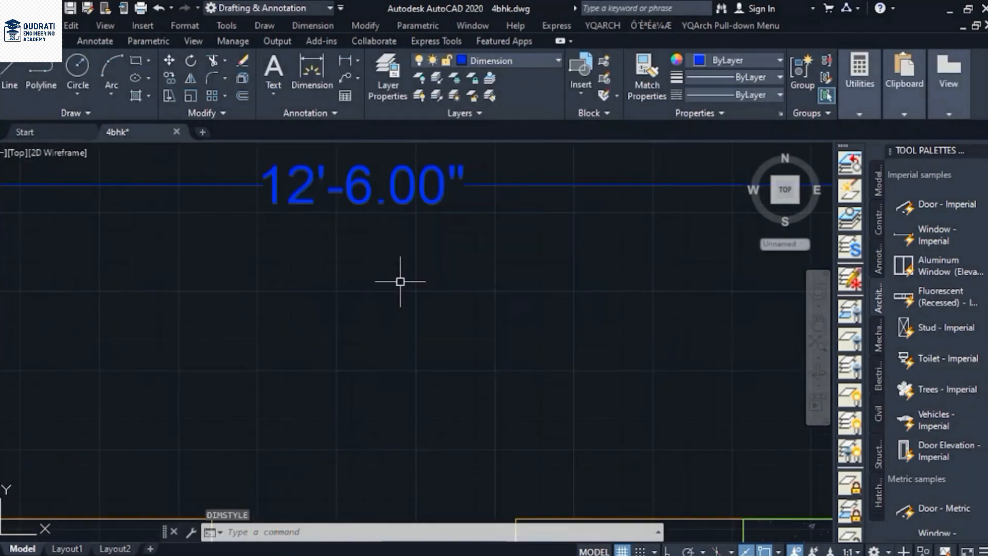
scroll(401, 282, down, 4)
middle_drag(395, 287, 259, 283)
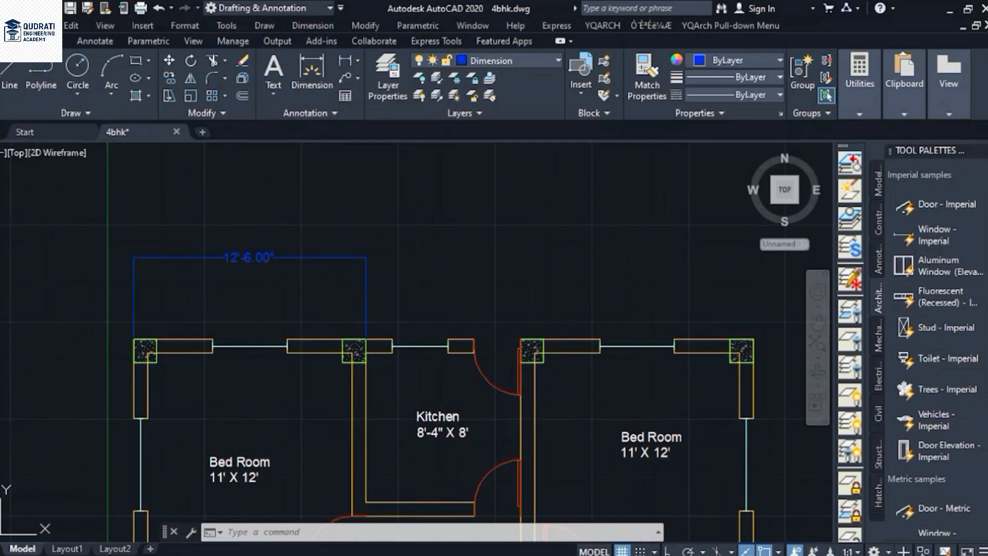
click(312, 71)
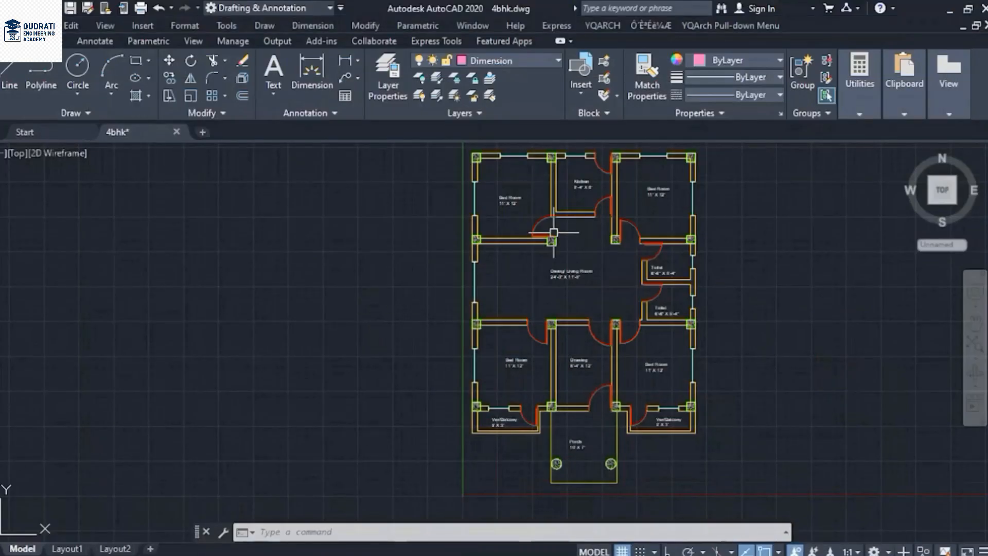
middle_drag(555, 290, 554, 419)
scroll(486, 289, up, 6)
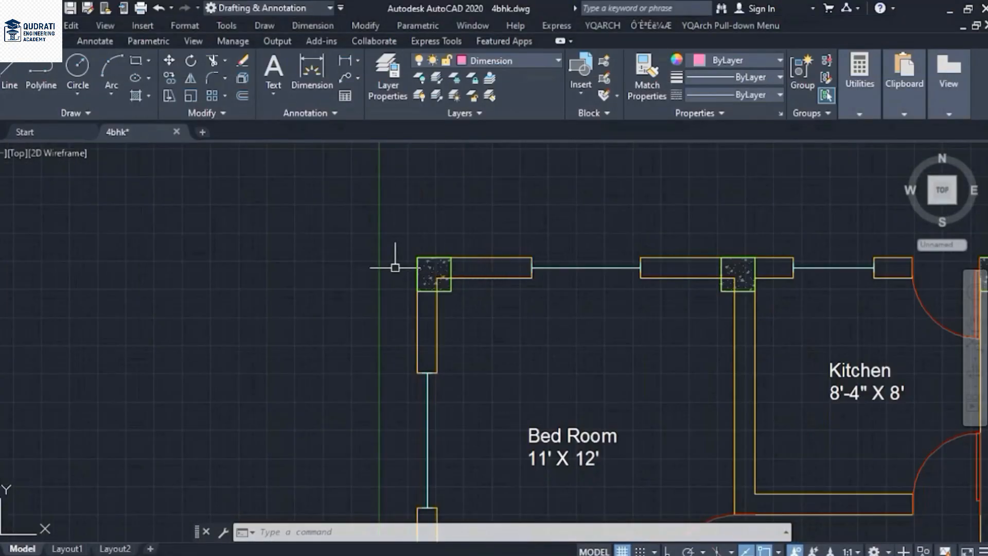
middle_drag(395, 267, 406, 338)
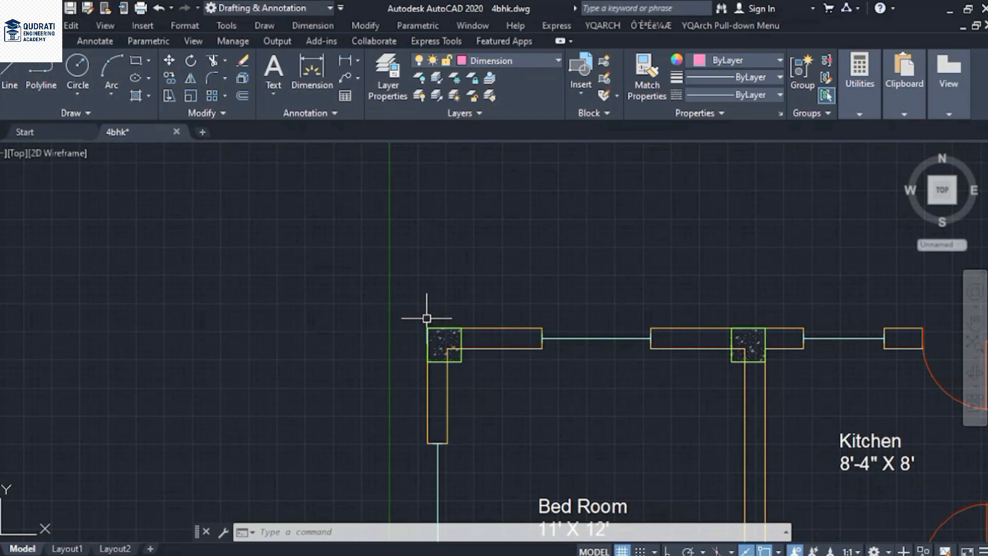
click(326, 69)
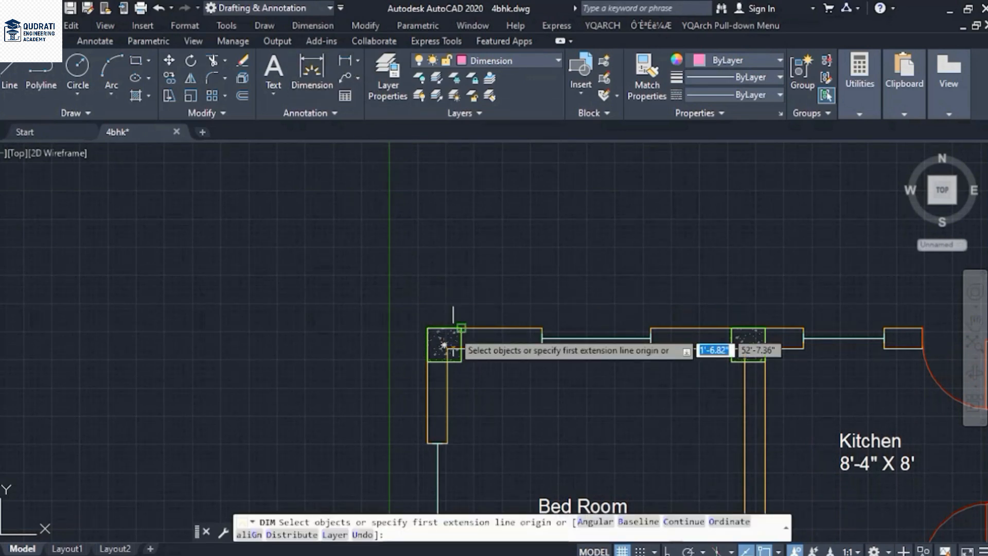
click(428, 328)
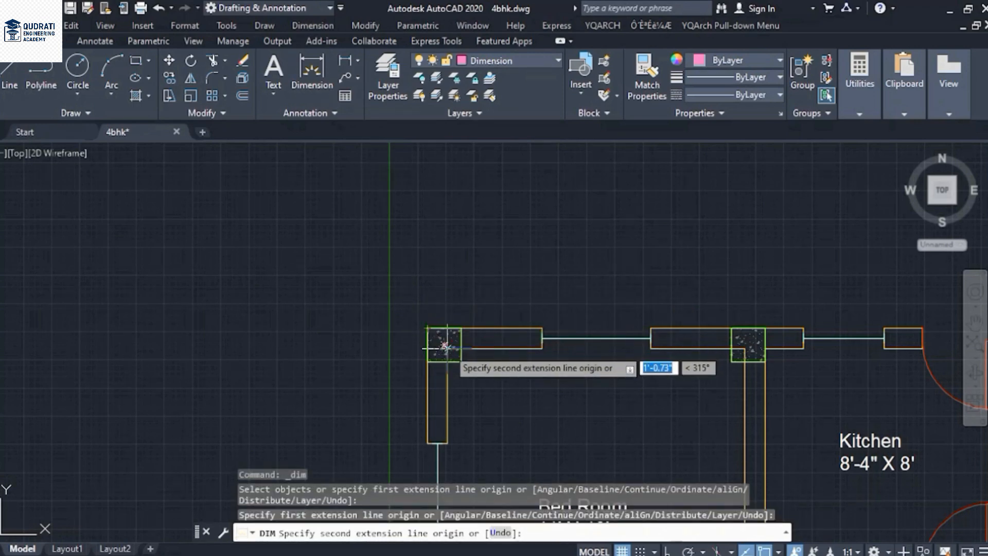
scroll(447, 328, up, 3)
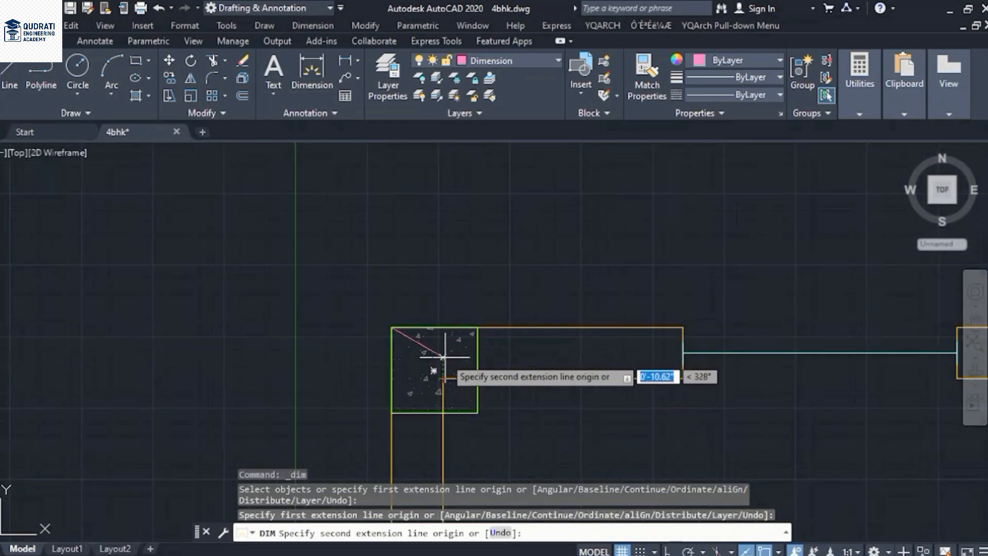
click(443, 327)
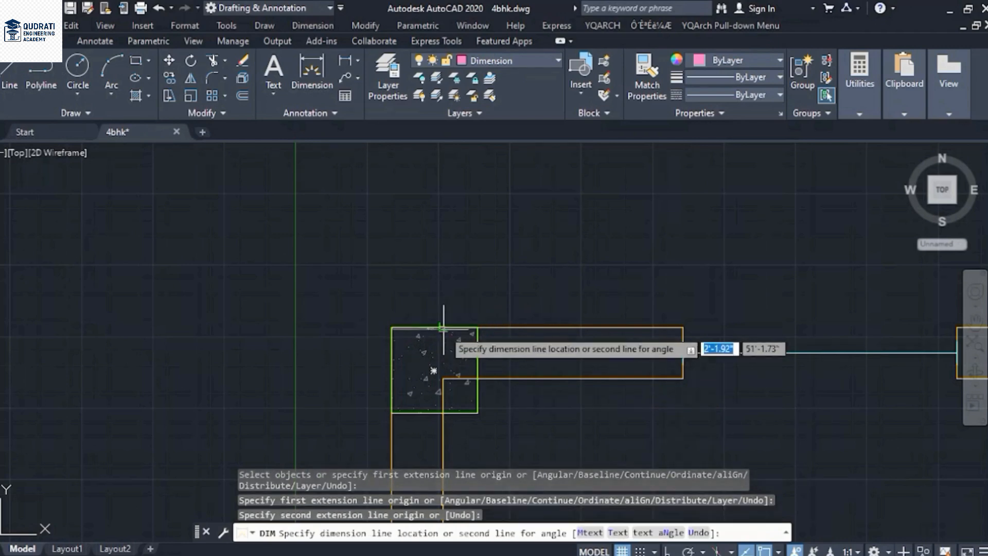
scroll(453, 412, down, 5)
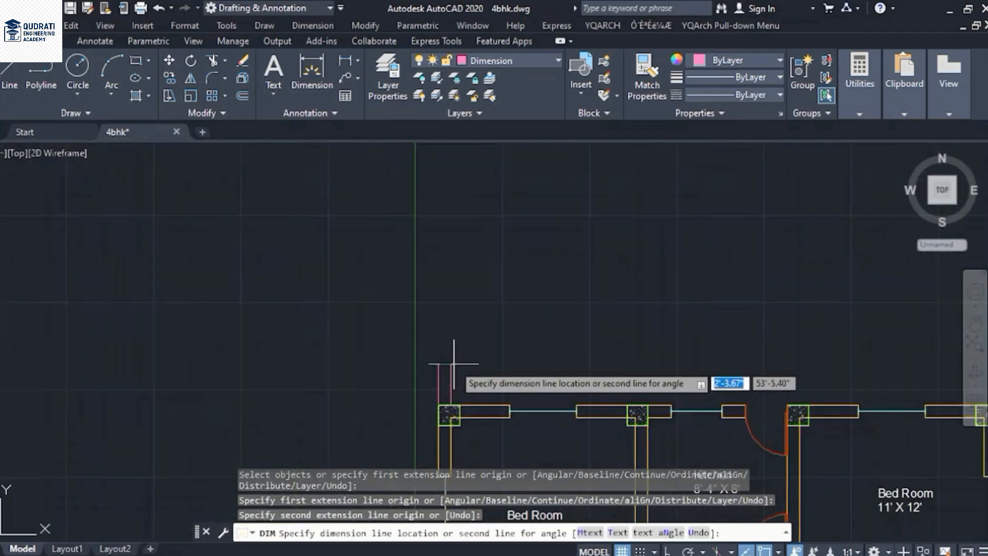
click(455, 326)
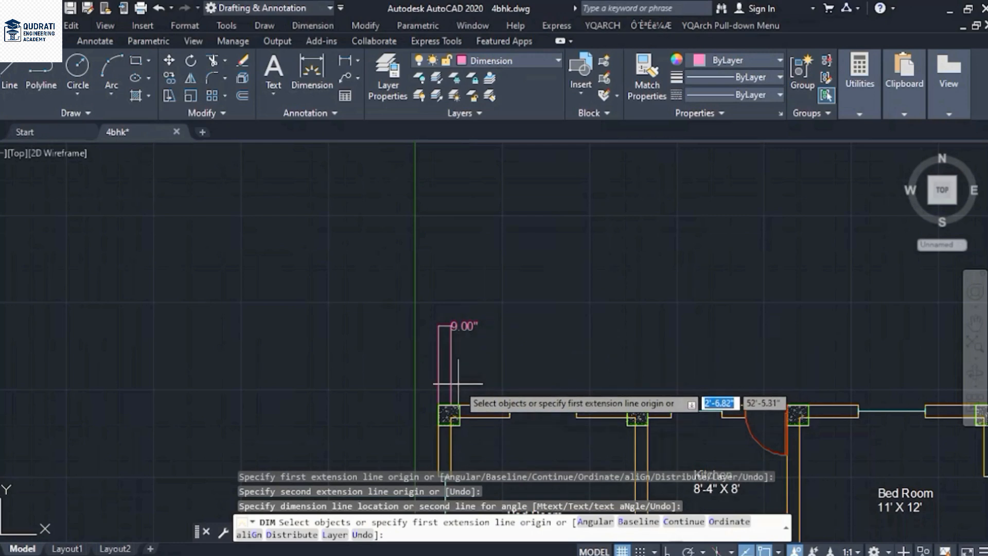
Add a linear dimension for the upper-left bedroom's clear width between wall faces, in line with the corner wall dimension
click(344, 62)
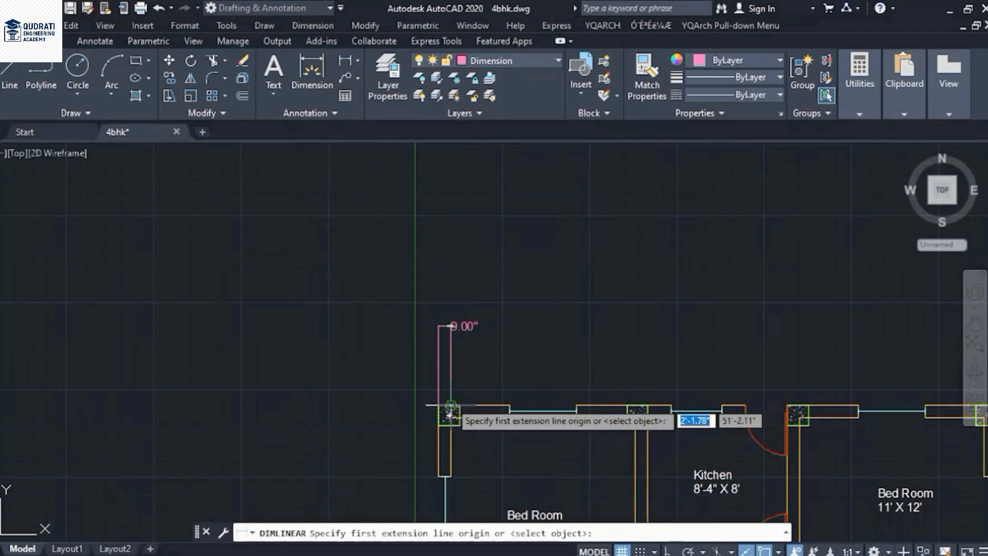
click(451, 407)
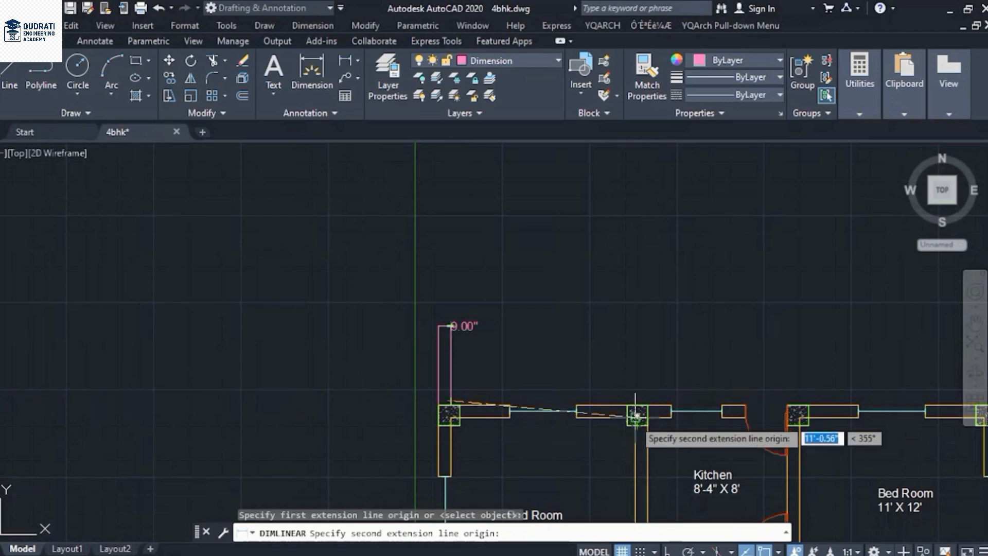
scroll(636, 412, up, 4)
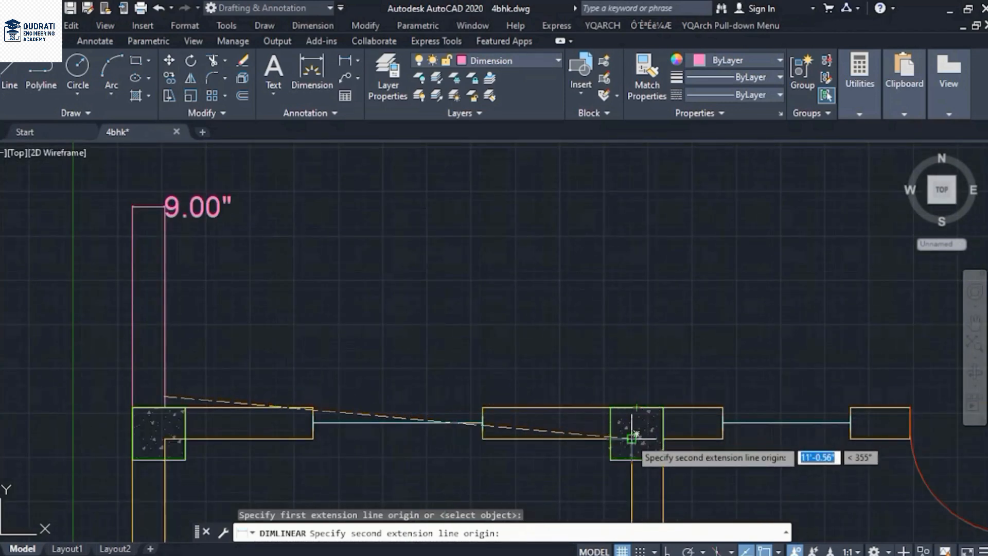
click(635, 431)
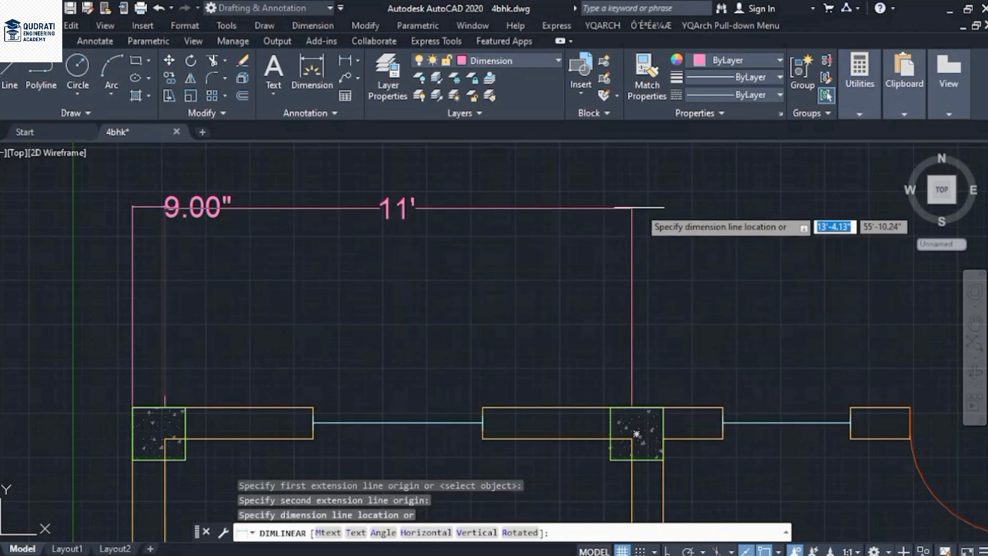
click(640, 207)
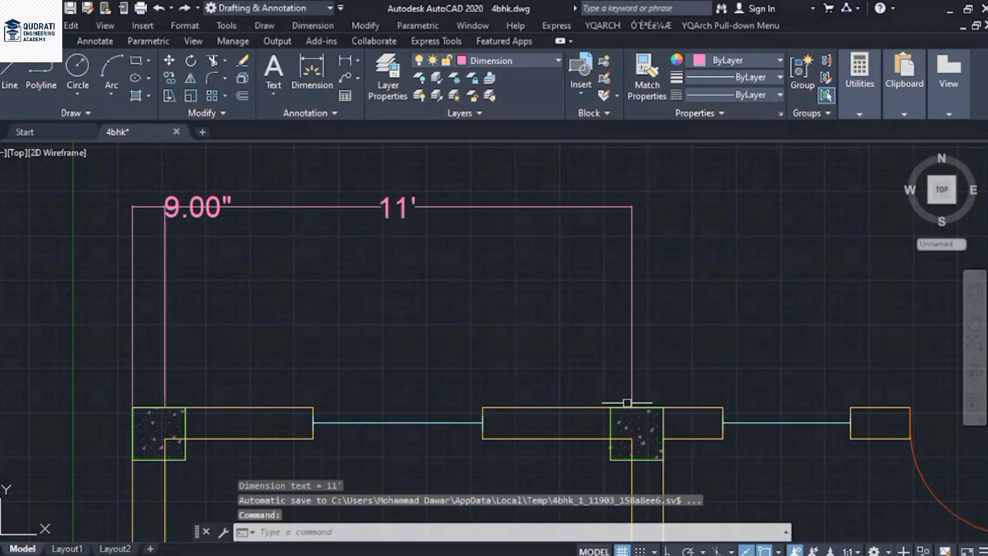
Add a linear dimension for the thickness of the wall between bedroom and kitchen, in line with the bedroom width dimension
mouse_move(635, 424)
middle_down()
mouse_move(592, 392)
mouse_move(593, 379)
middle_up()
scroll(592, 379, down, 2)
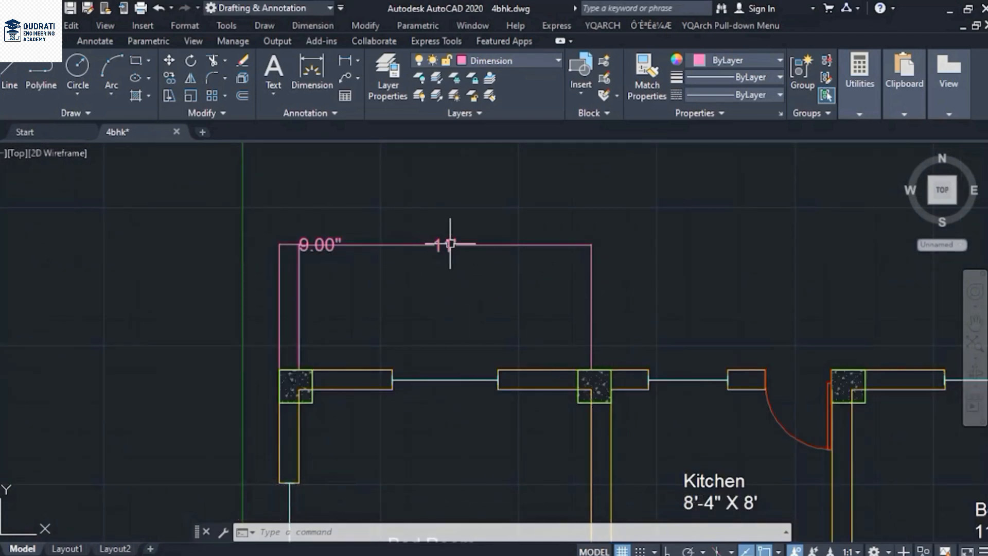
key(space)
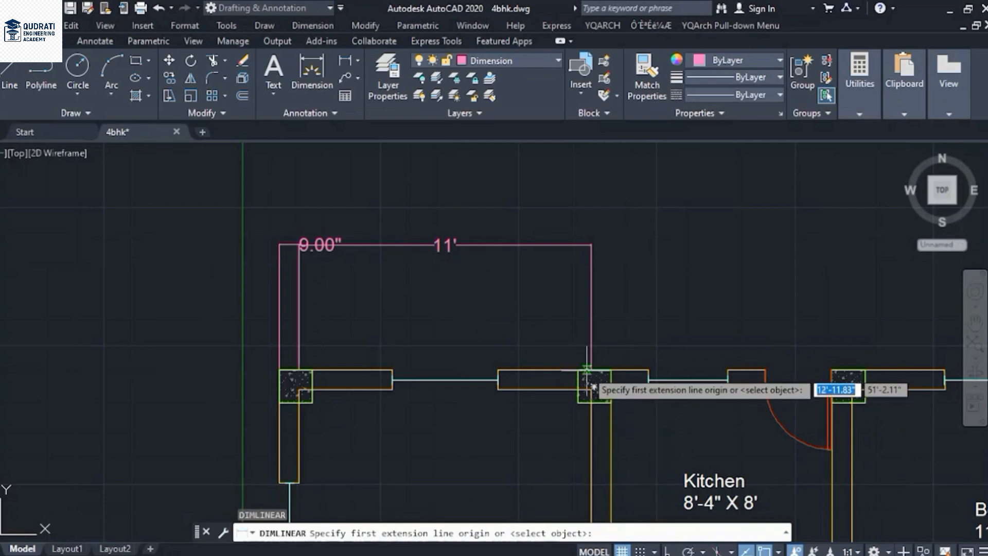
click(591, 370)
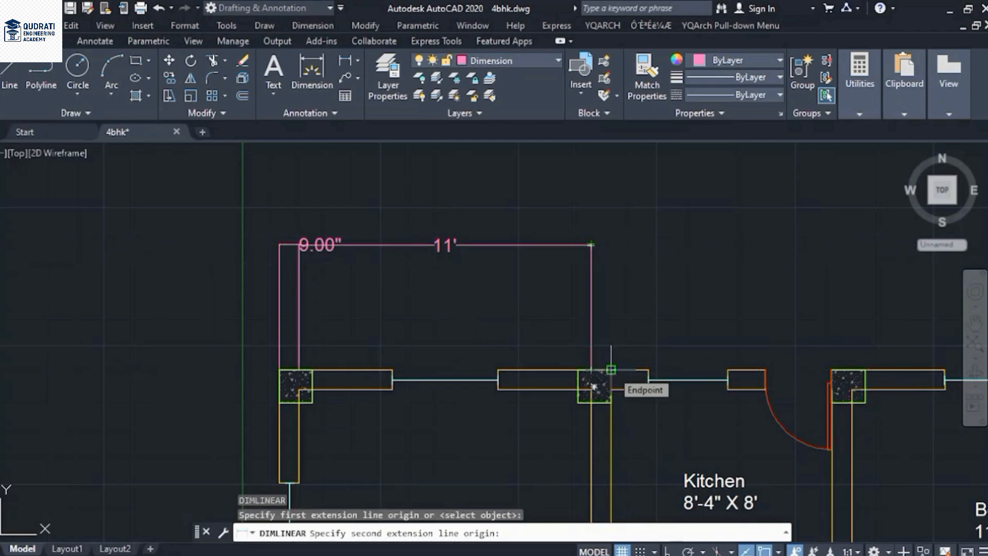
scroll(610, 389, up, 5)
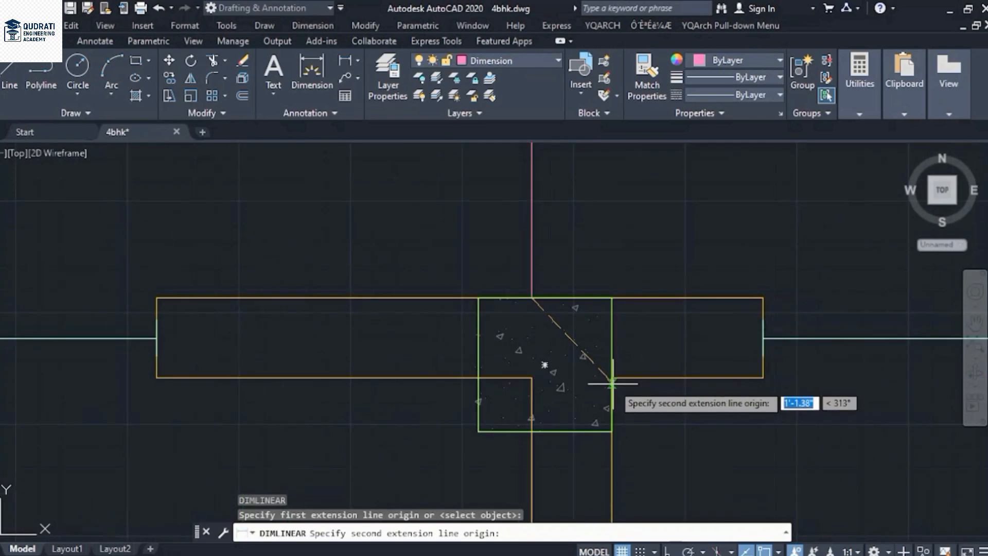
click(612, 298)
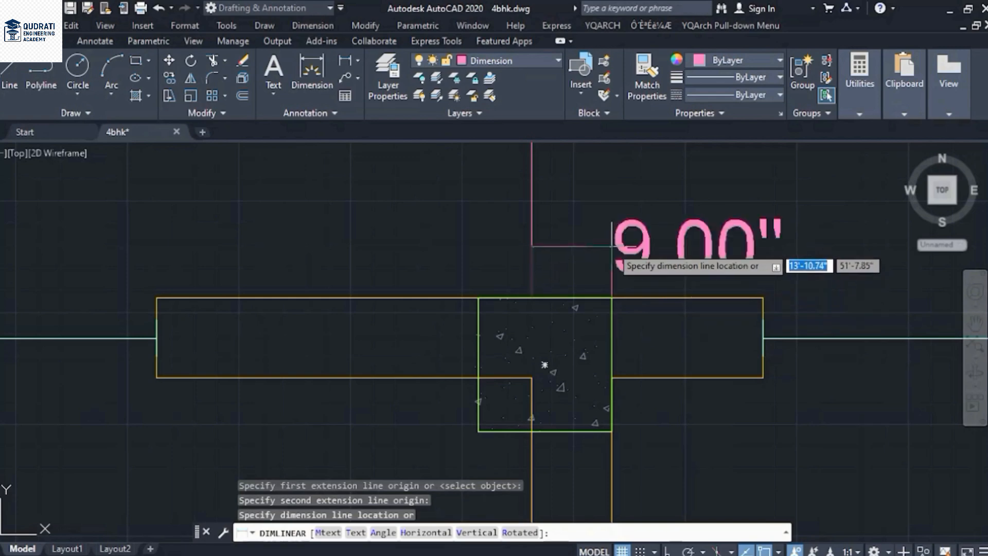
middle_drag(612, 282, 614, 484)
scroll(628, 386, down, 4)
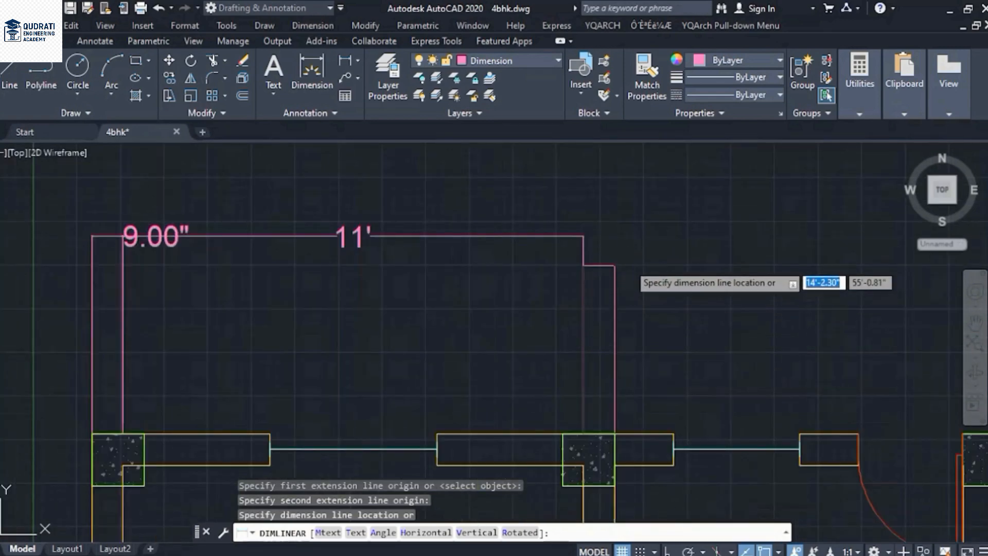
click(633, 236)
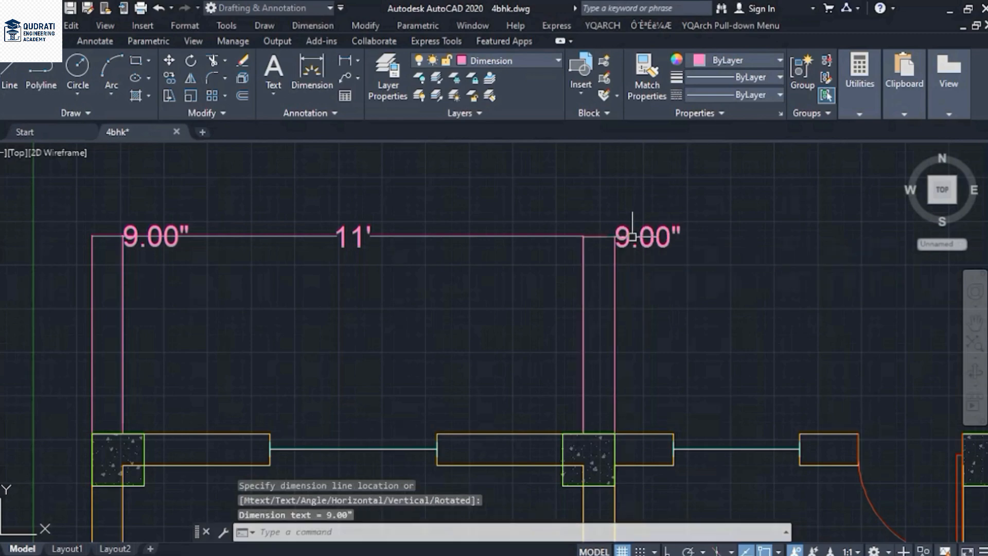
Start the YQArch linear dimension tool and accept a drawing main scale of 1:3.93700787 without a sub scale
scroll(623, 369, down, 6)
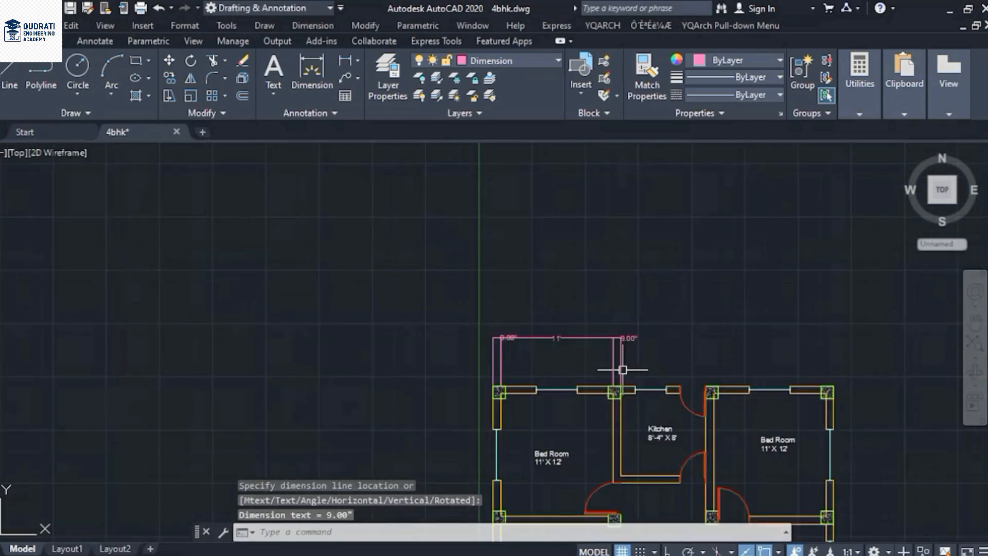
text(d)
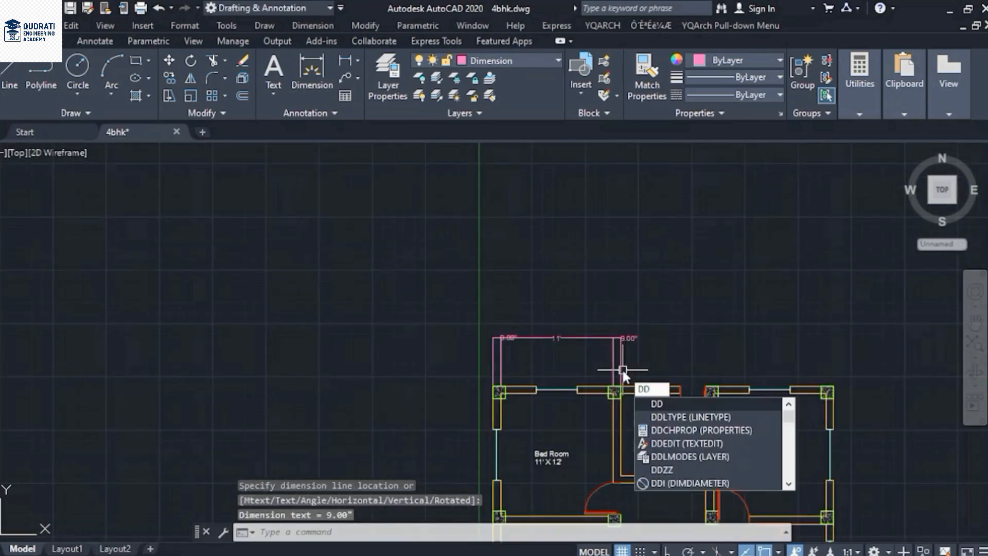
key(Return)
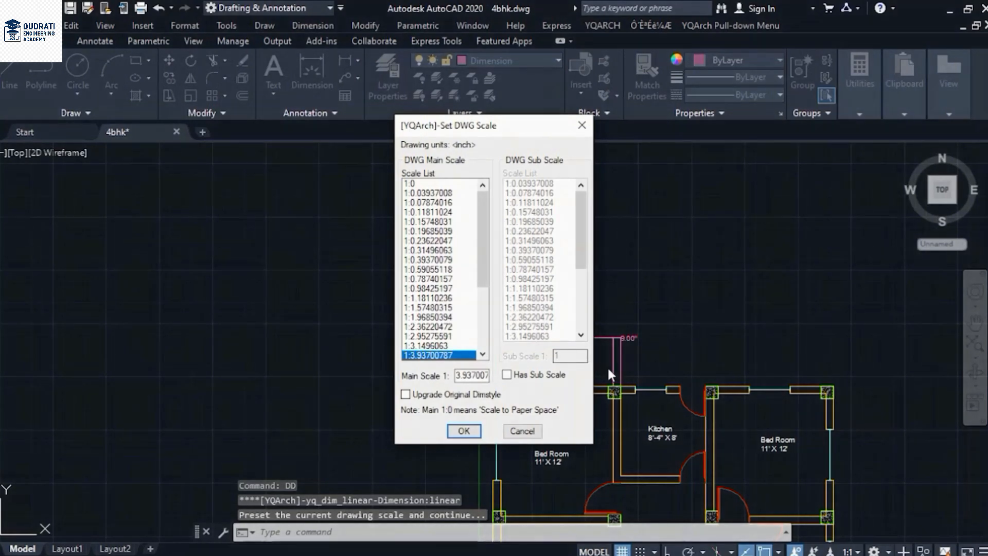
click(464, 431)
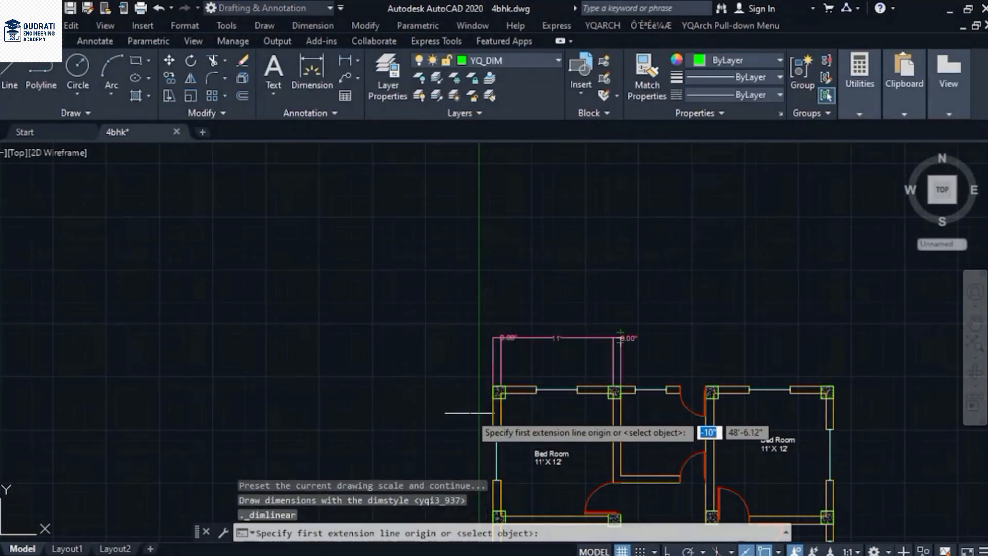
Place a trial linear dimension about 6.6 inches long in the empty area above the upper-right bedroom
scroll(483, 406, down, 5)
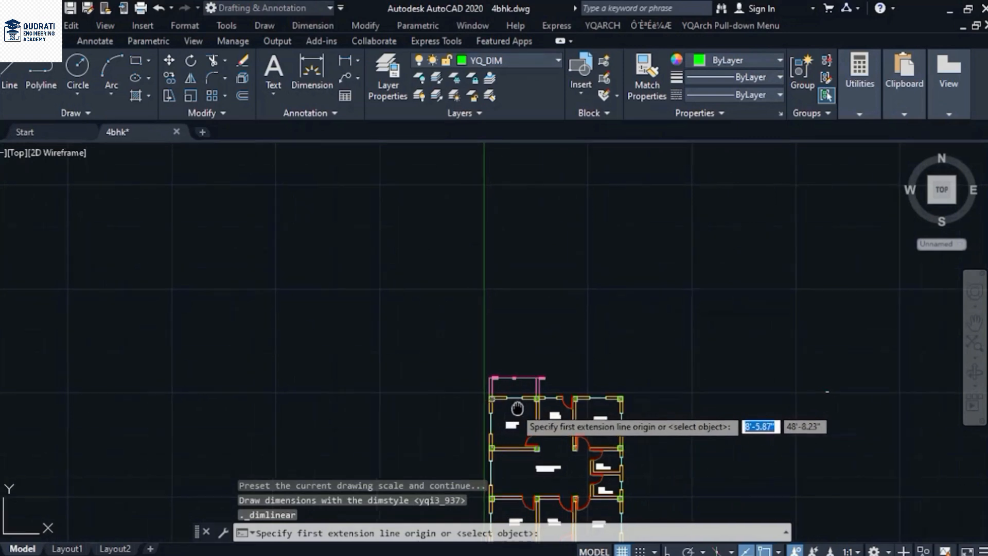
middle_drag(518, 408, 542, 247)
middle_drag(542, 269, 542, 336)
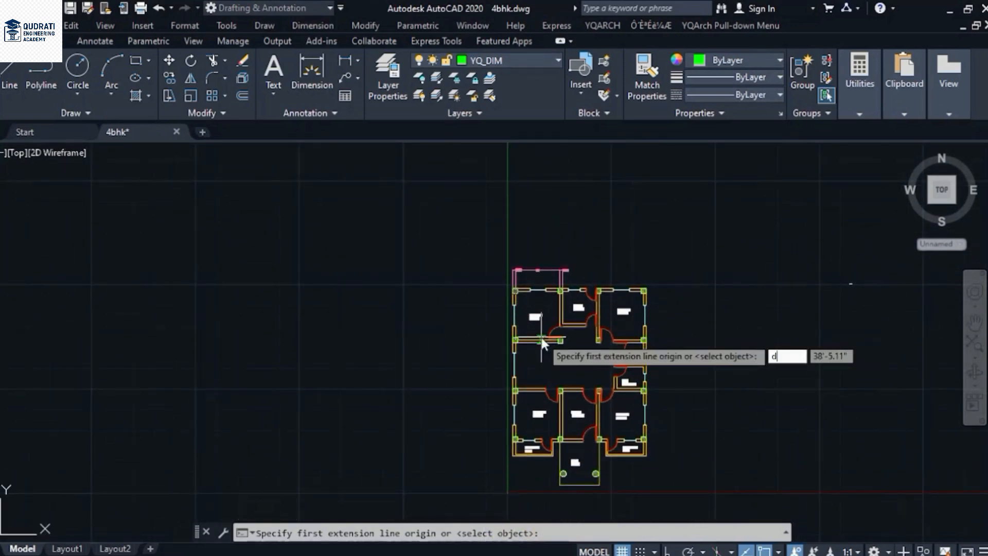
text(d)
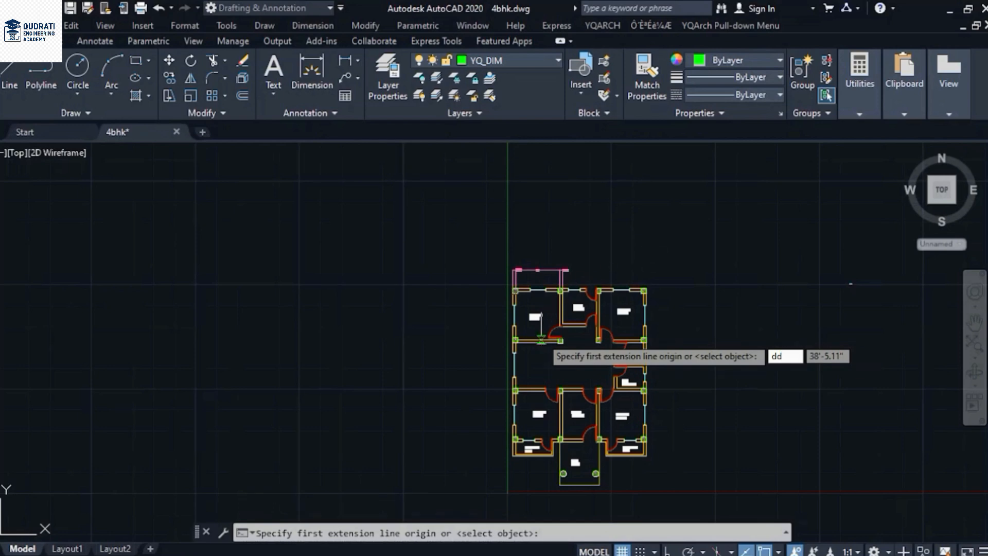
click(637, 250)
click(687, 248)
click(687, 239)
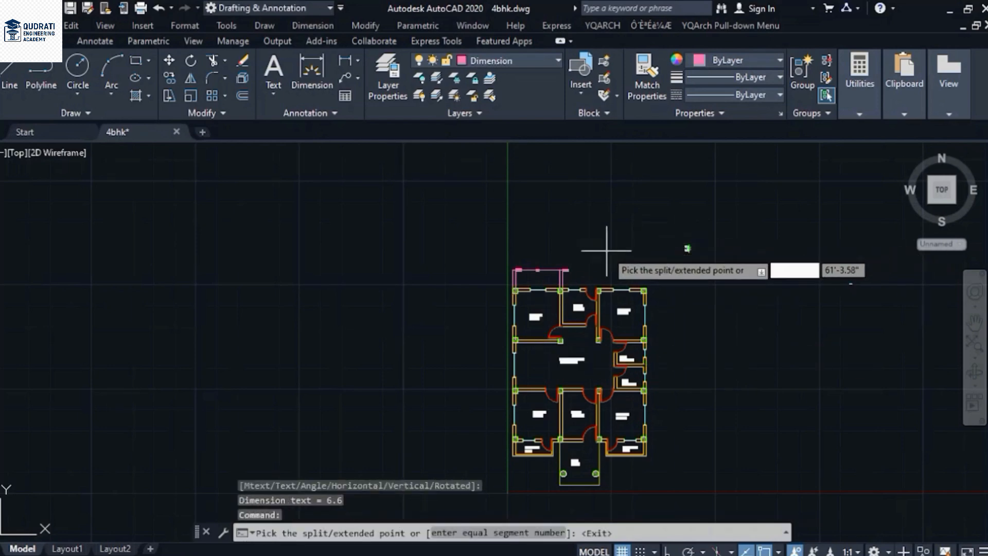
scroll(673, 237, up, 10)
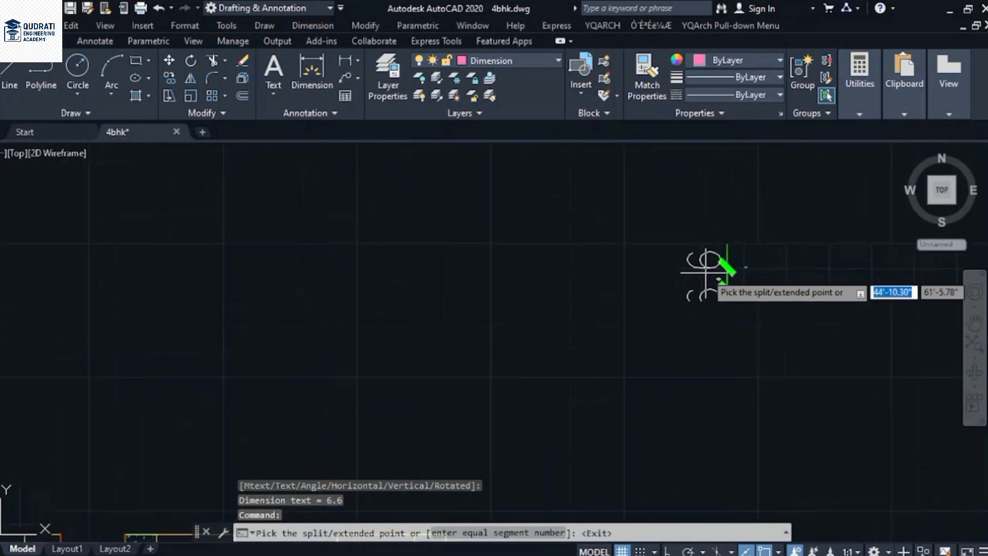
scroll(707, 271, down, 8)
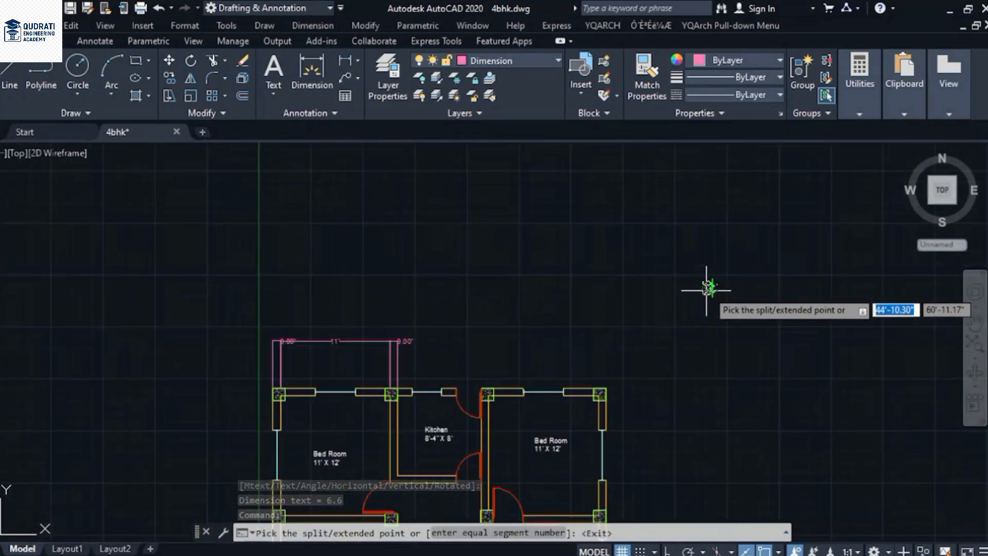
Leave the dimension command and erase the trial dimension beside the plan
key(Escape)
mouse_move(707, 288)
mouse_down()
mouse_move(706, 256)
mouse_move(714, 326)
mouse_move(711, 261)
mouse_up()
key(Escape)
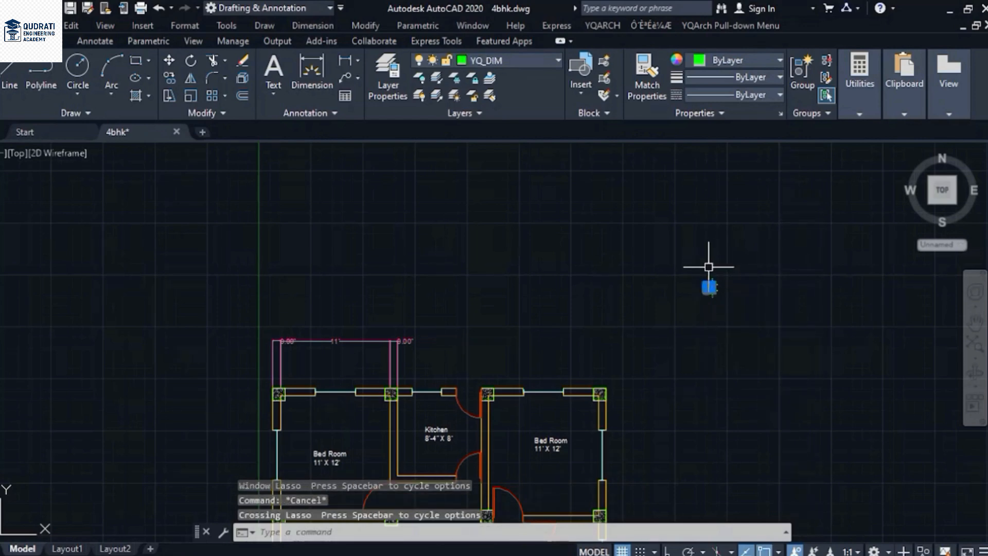
key(Delete)
Add a YQArch linear dimension for the kitchen's clear width, roughly in line with the existing dimensions above the top wall
scroll(703, 276, down, 8)
scroll(691, 294, up, 6)
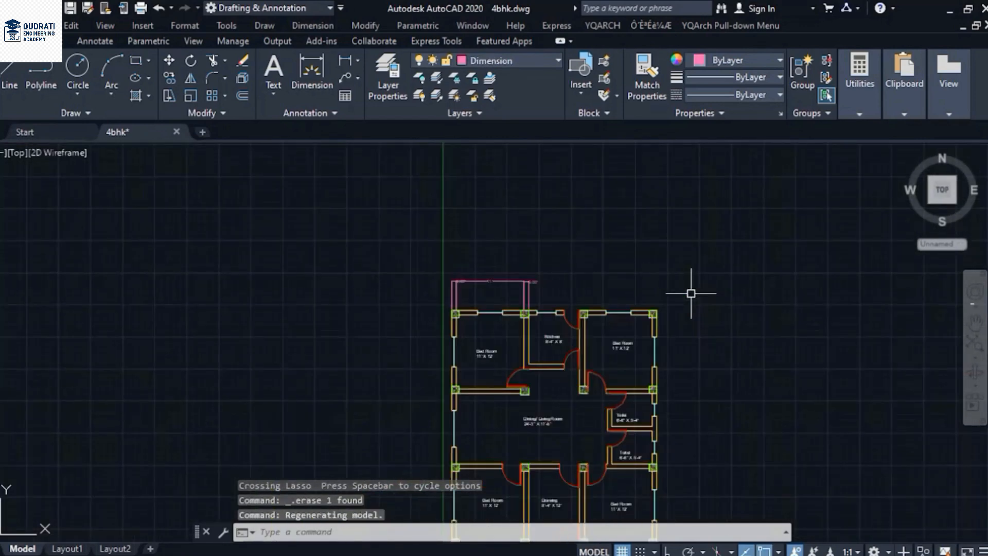
scroll(691, 294, down, 3)
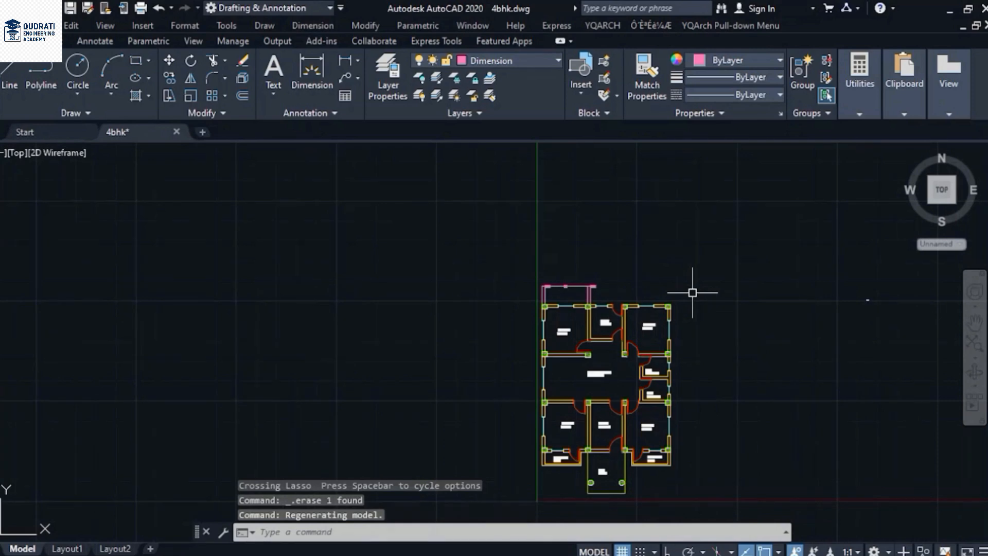
text(dd)
key(Return)
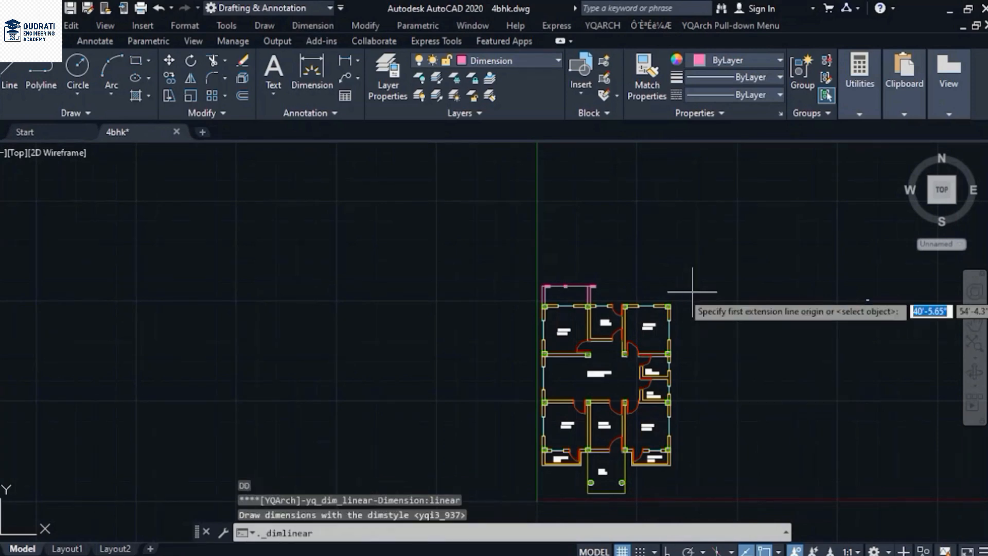
scroll(600, 286, up, 8)
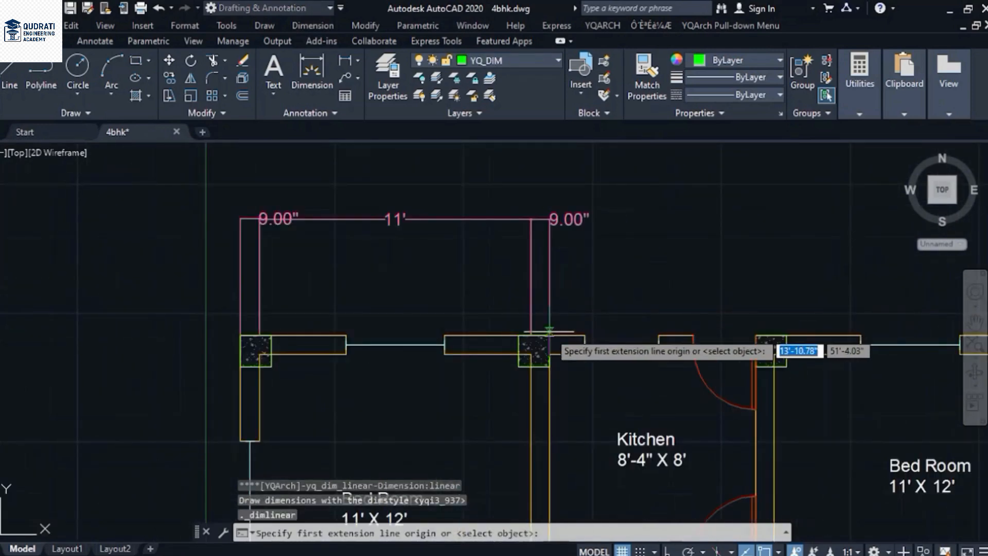
click(550, 335)
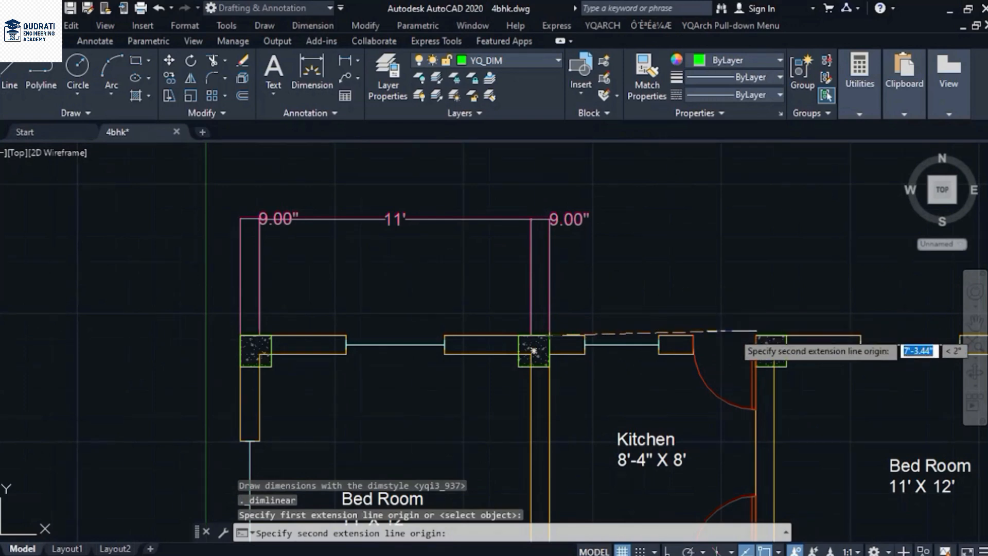
click(756, 335)
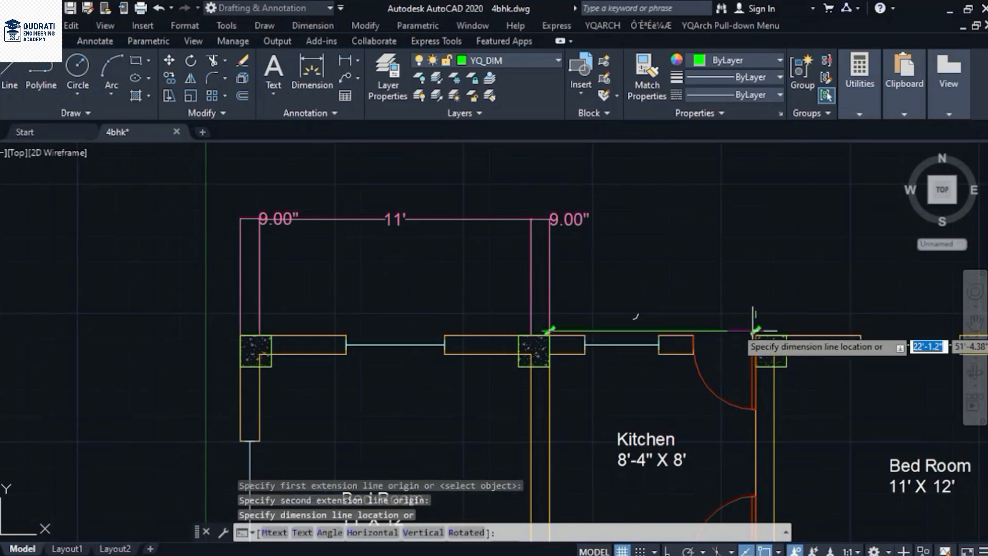
click(749, 216)
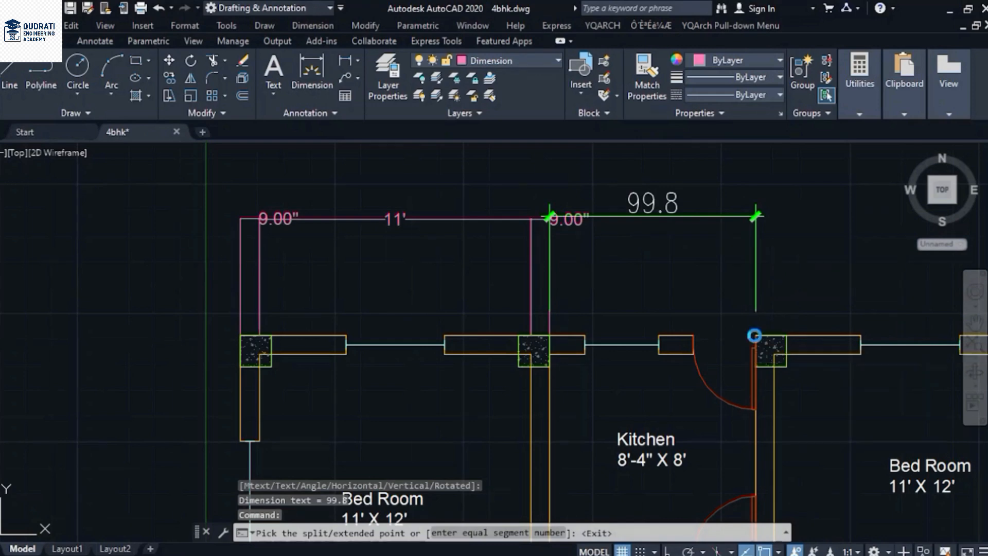
Extend the kitchen dimension into a chain covering the wall beside the kitchen and the upper-right bedroom's clear width
click(755, 336)
middle_drag(852, 335, 604, 328)
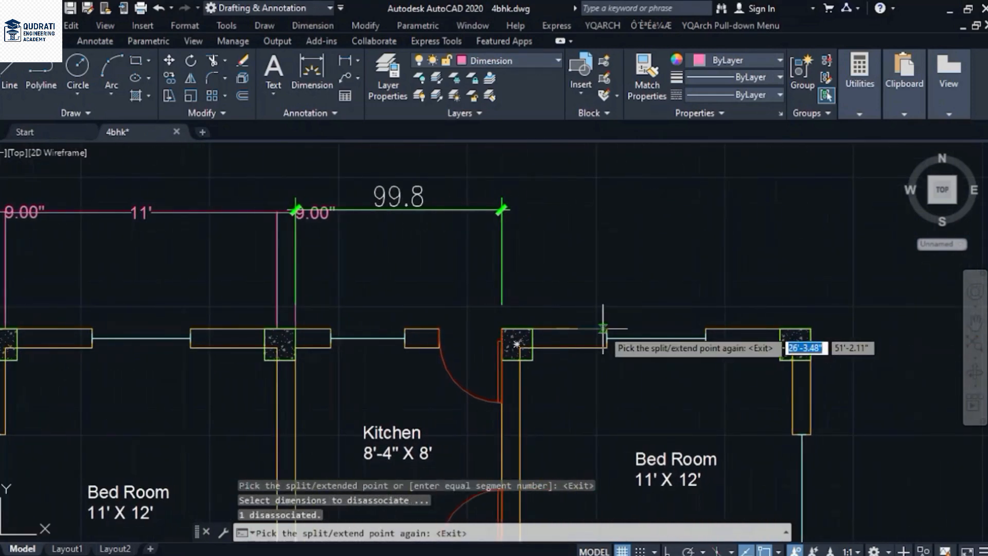
click(520, 328)
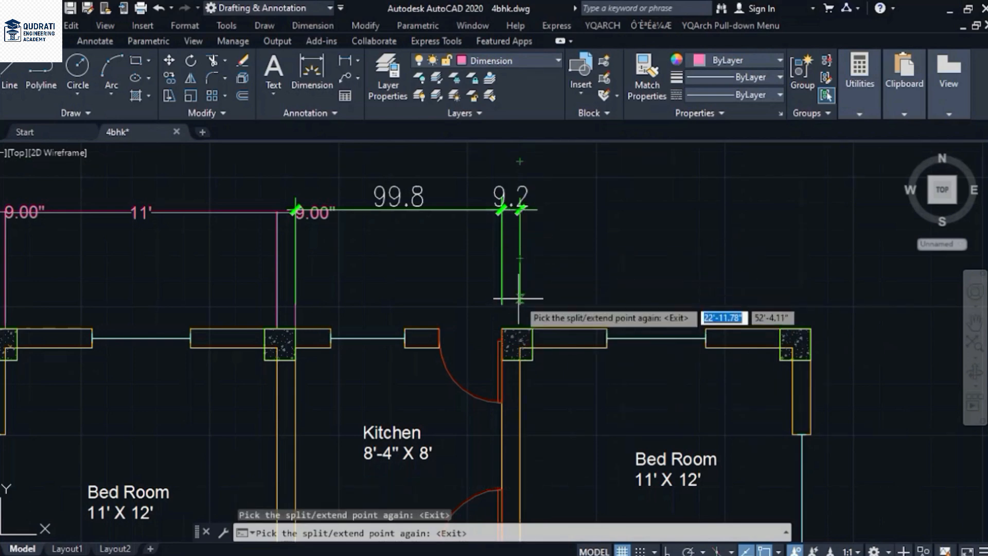
click(520, 348)
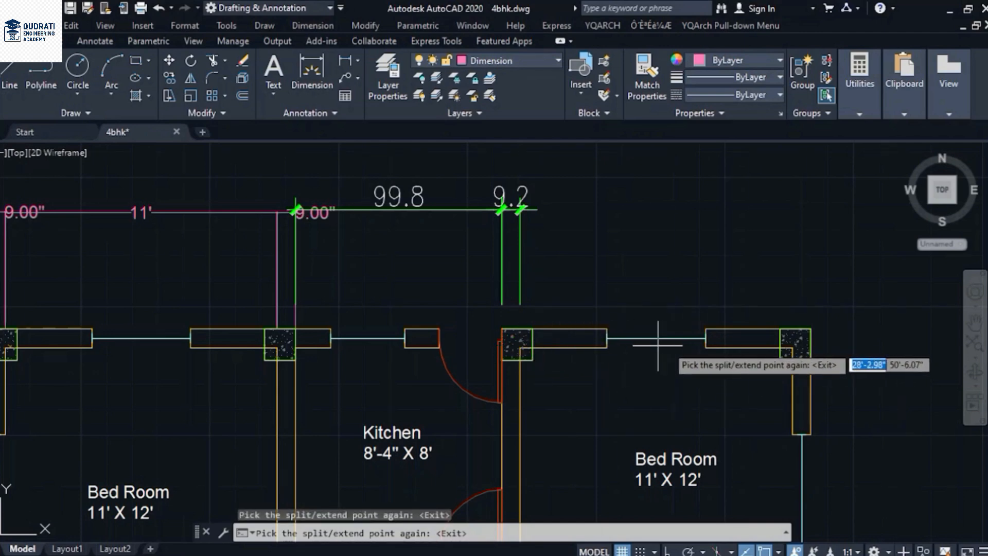
click(792, 348)
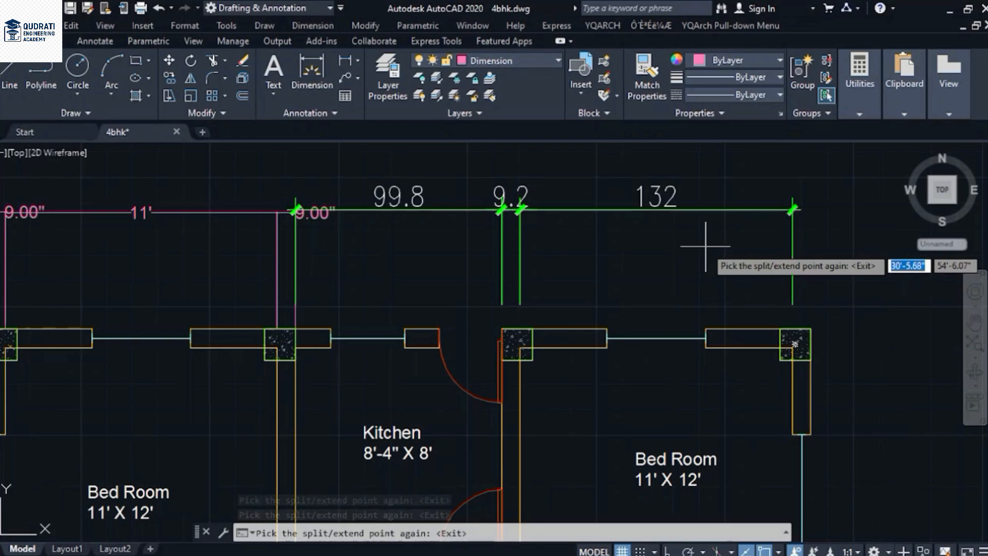
key(Escape)
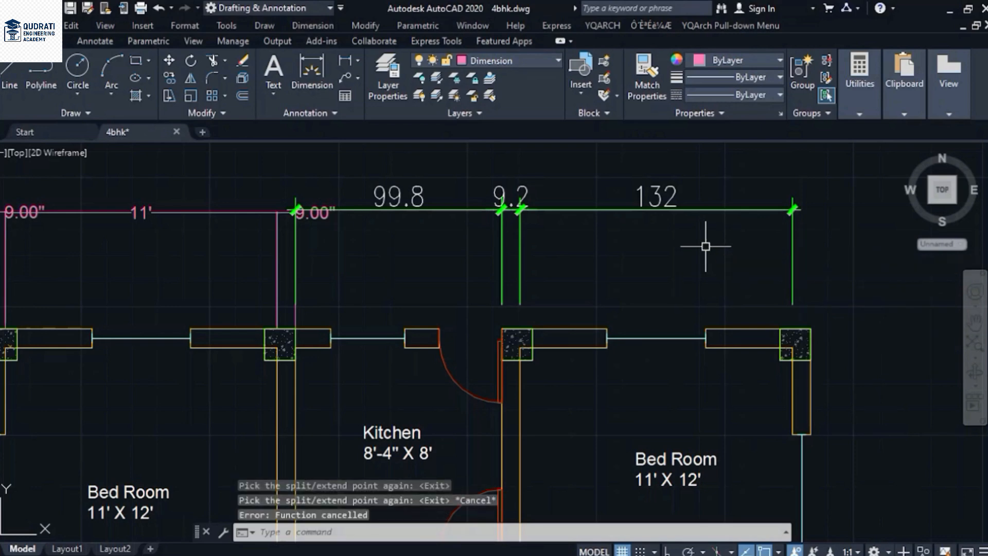
text(YQ)
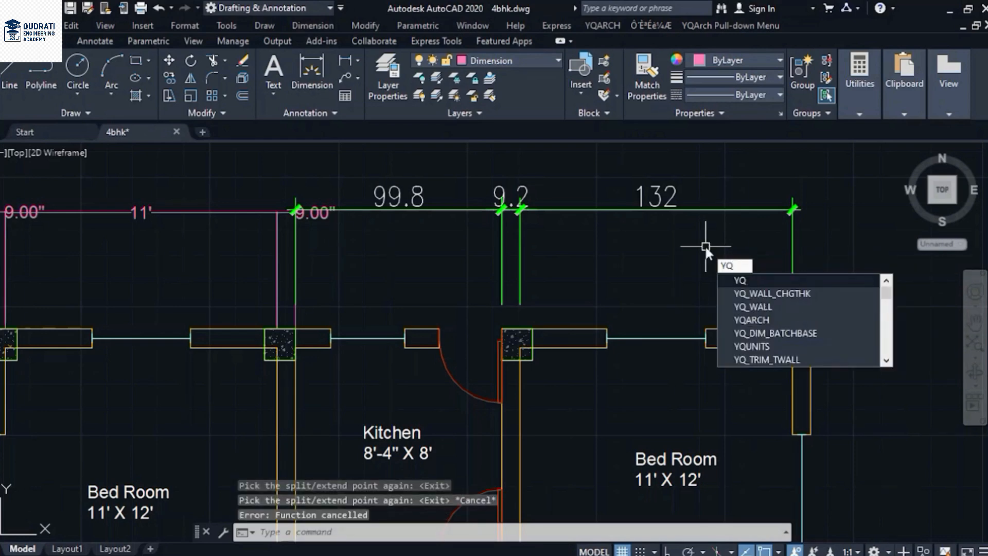
key(Return)
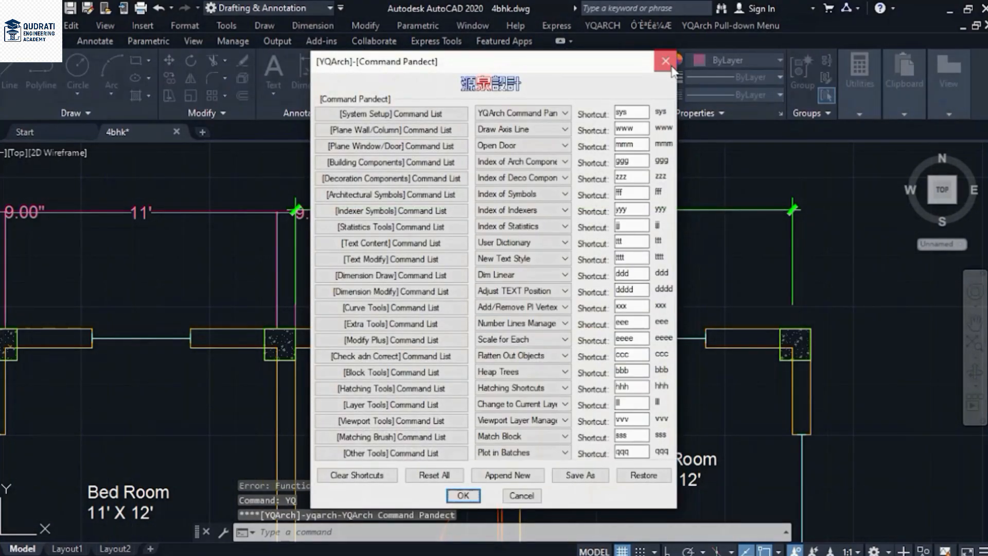
click(666, 62)
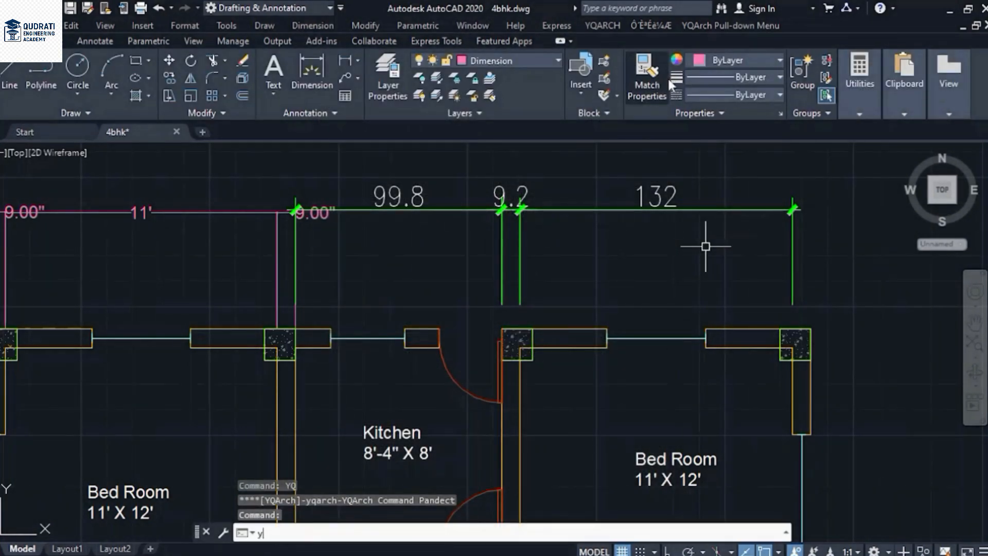
Set the YQArch drawing units to mm with YQUNITS
text(Y)
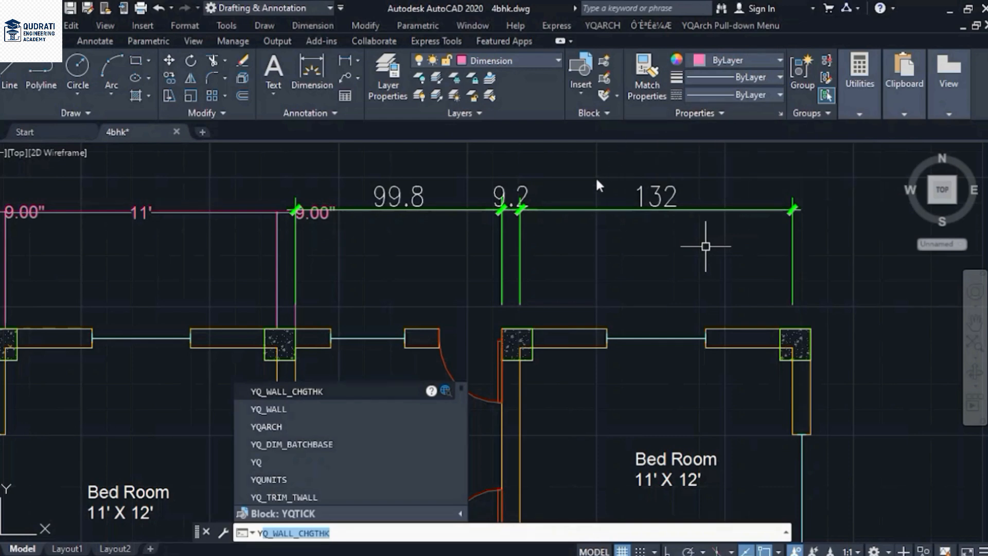
text(Q)
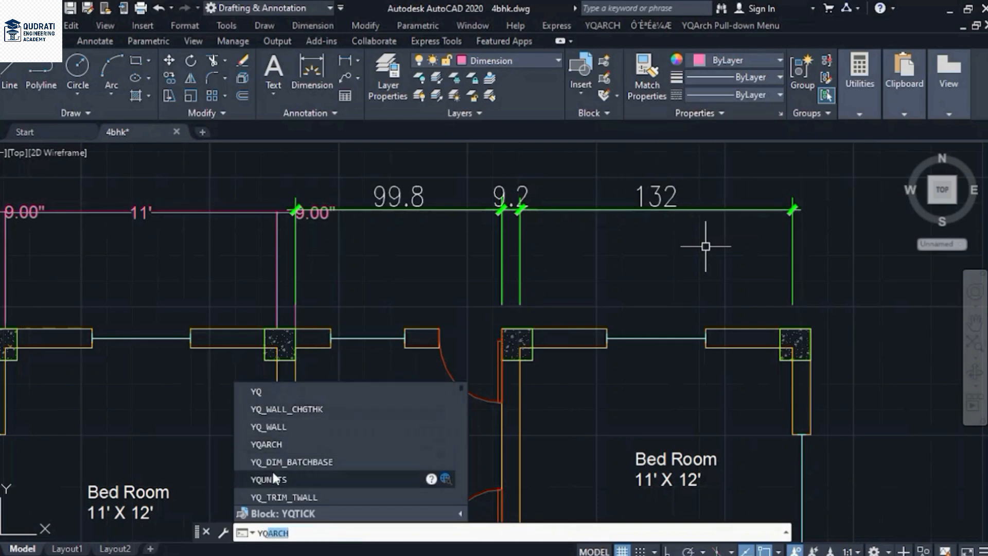
click(273, 475)
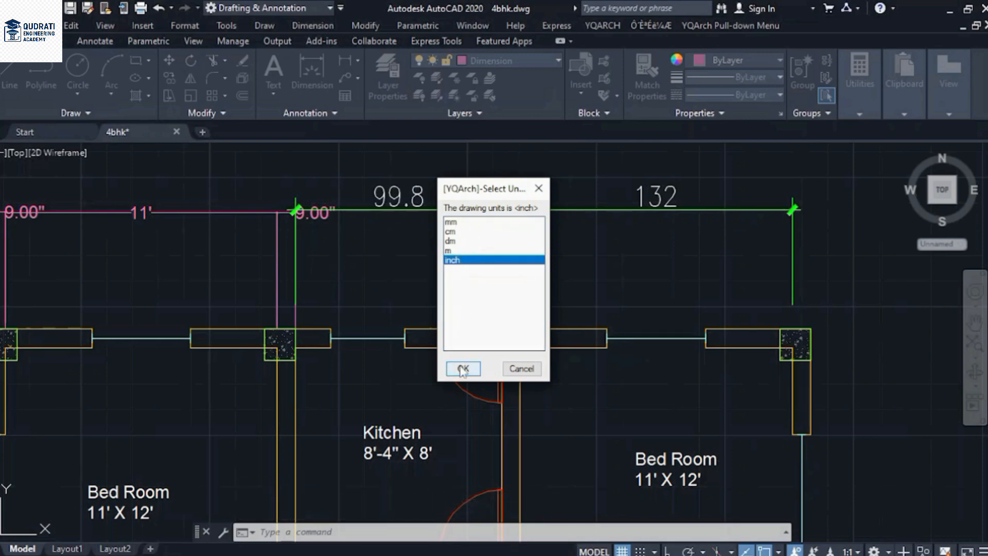
key(Up)
key(Up)
key(Up)
key(Up)
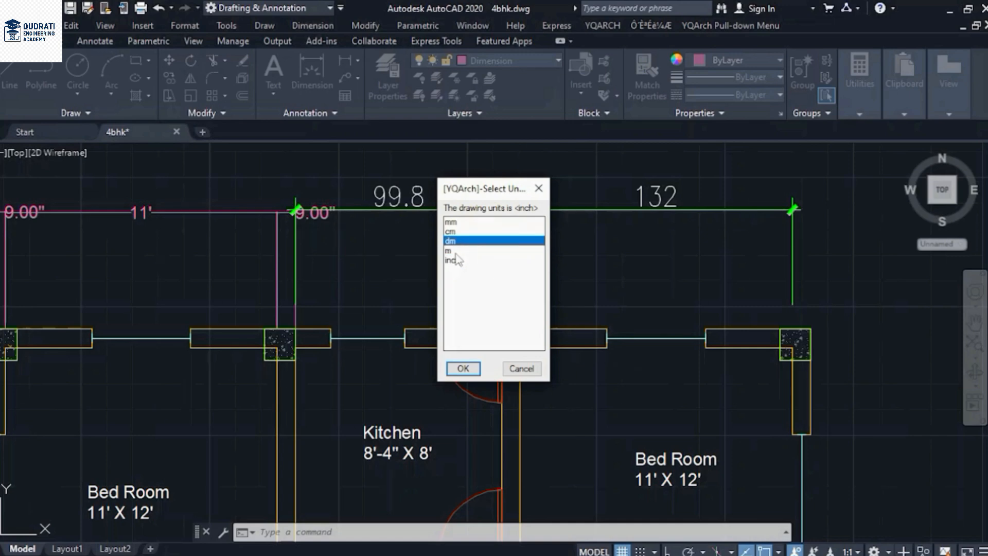
click(463, 369)
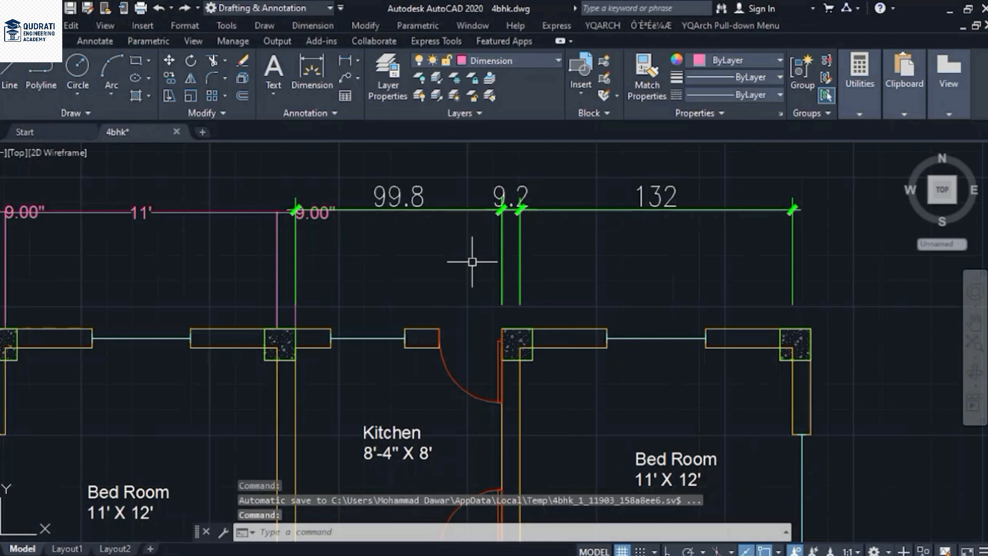
Set the YQArch drawing units back to inch with YQUNITS
text(YQ)
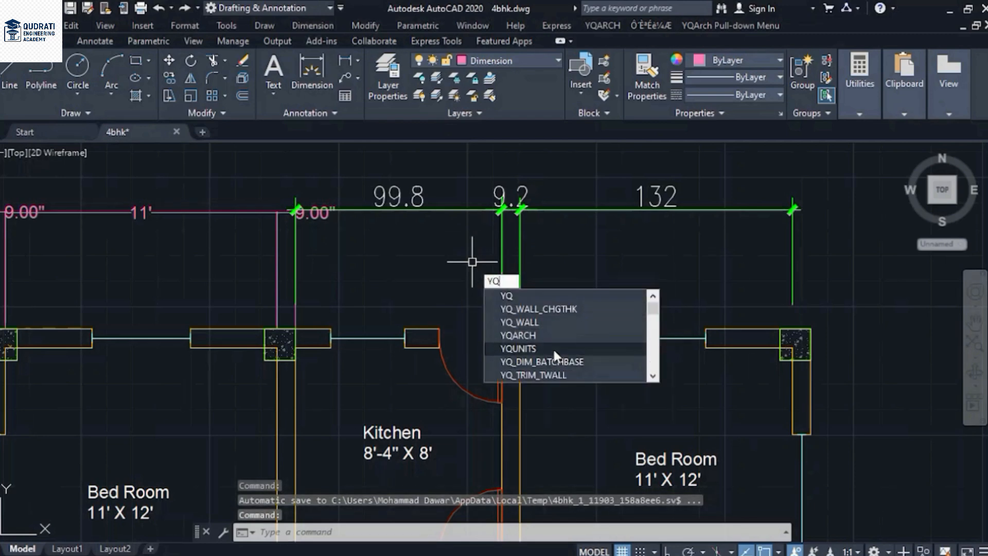
click(553, 348)
click(484, 260)
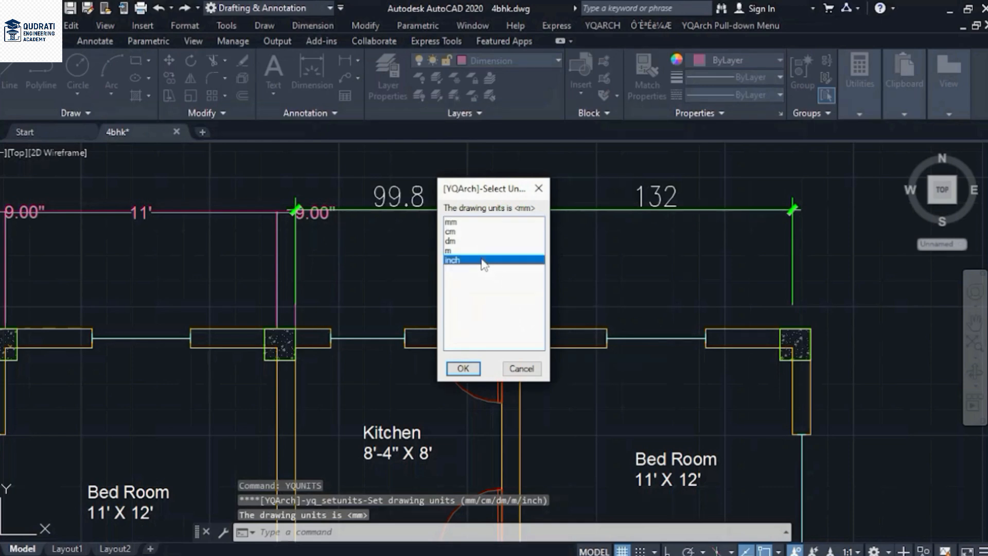
click(463, 367)
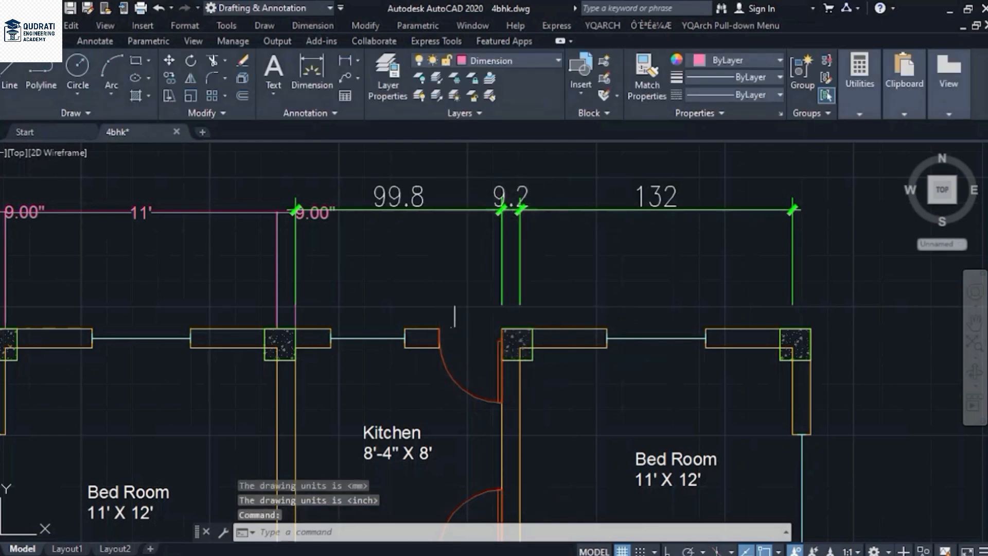
Erase the three green YQArch dimensions above the kitchen and the upper-right bedroom
scroll(834, 261, down, 4)
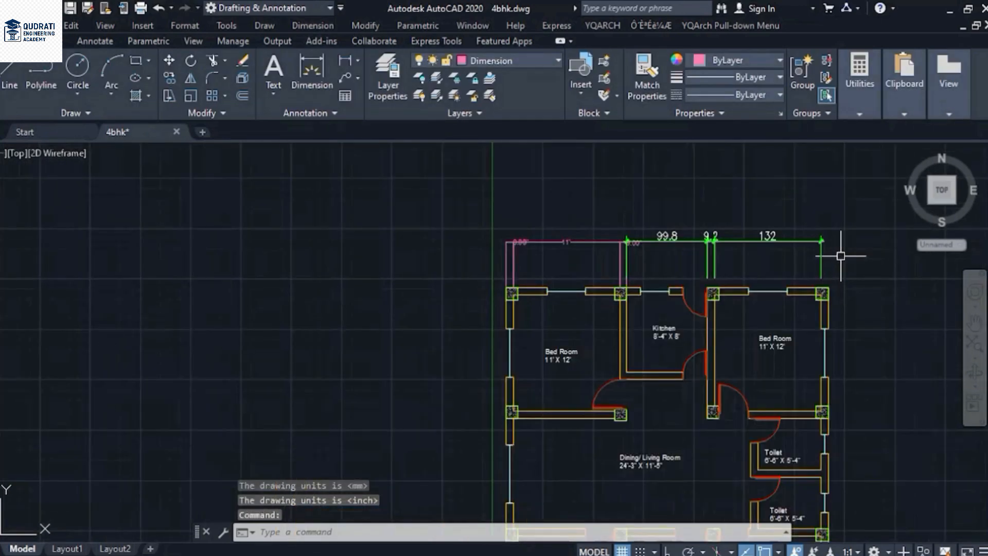
mouse_move(841, 256)
mouse_down()
mouse_move(701, 263)
mouse_move(663, 227)
mouse_up()
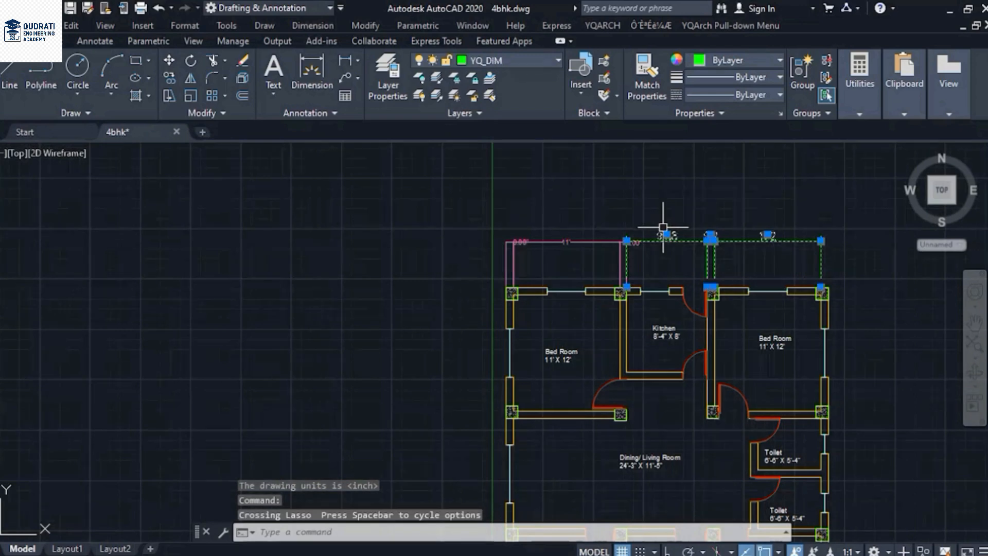
key(Delete)
mouse_move(662, 250)
middle_down()
mouse_move(657, 267)
mouse_move(530, 305)
middle_up()
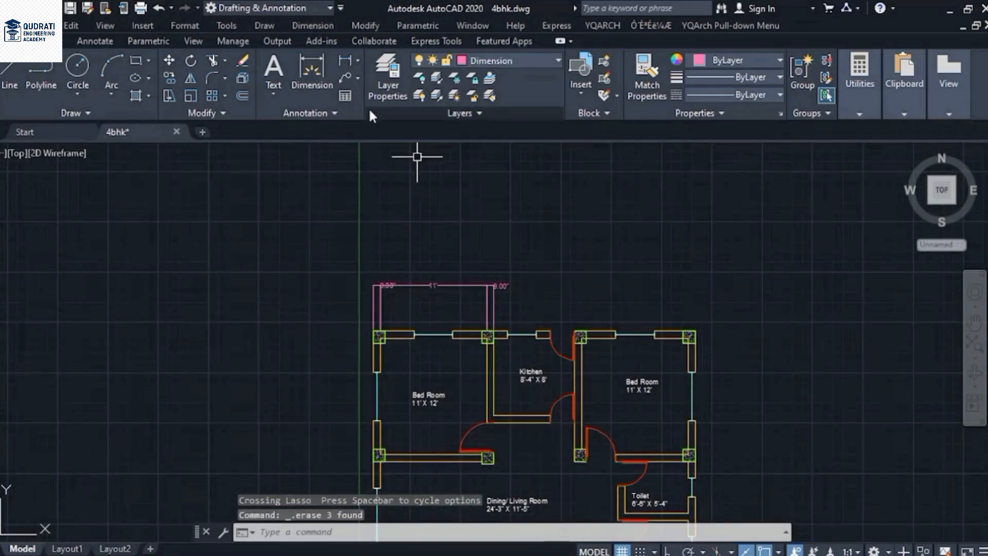
Open the style overrides of dimension style yqi3_937 for modification in the Dimension Style Manager
click(356, 62)
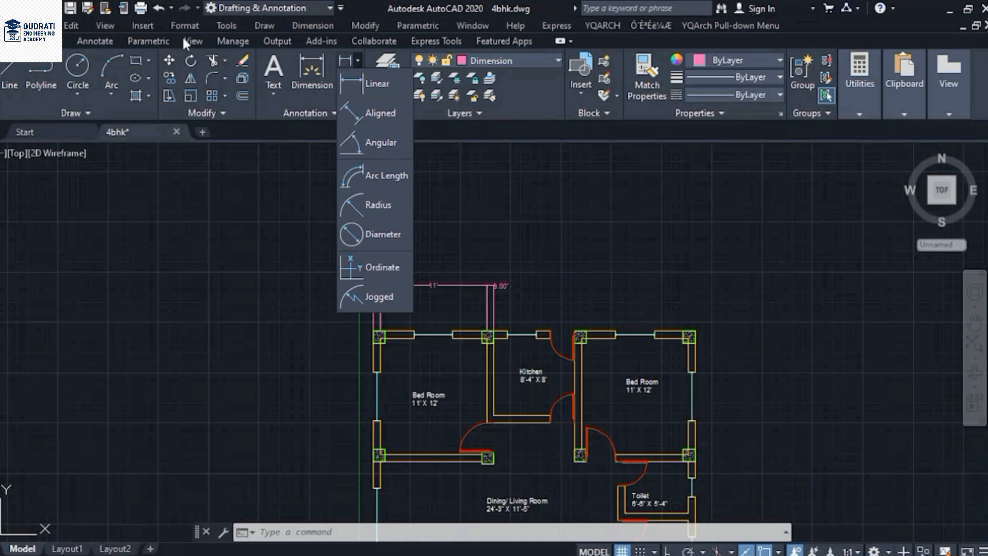
click(300, 27)
click(300, 27)
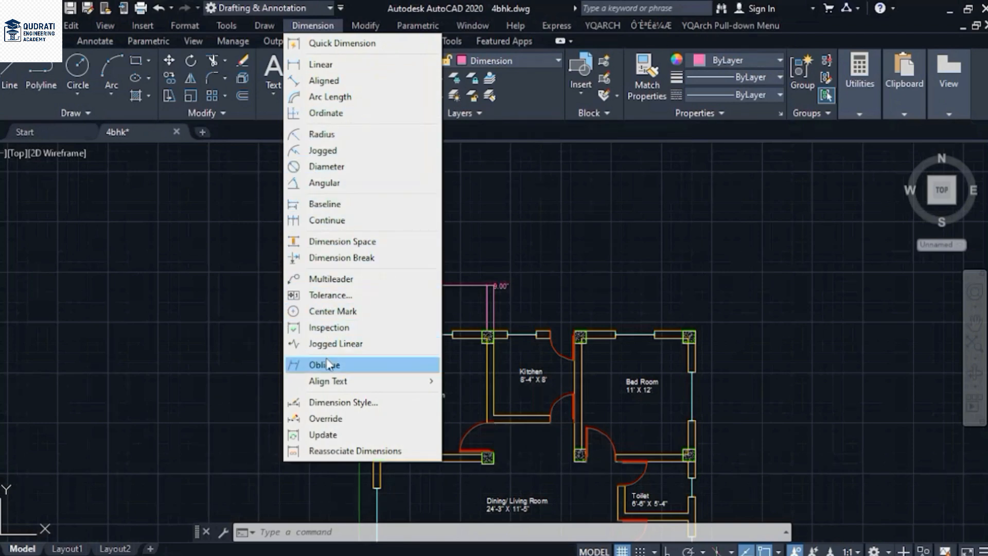
mouse_move(327, 383)
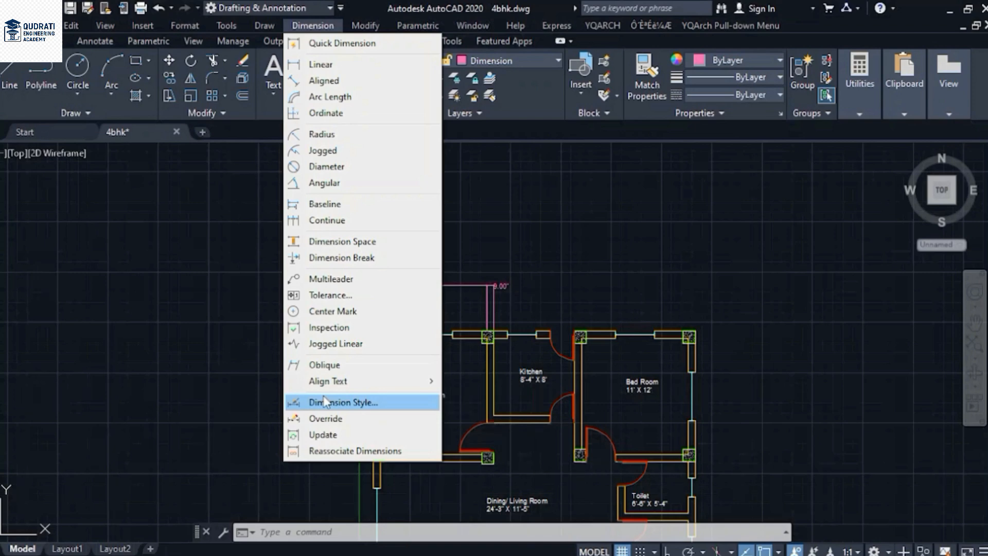
click(325, 401)
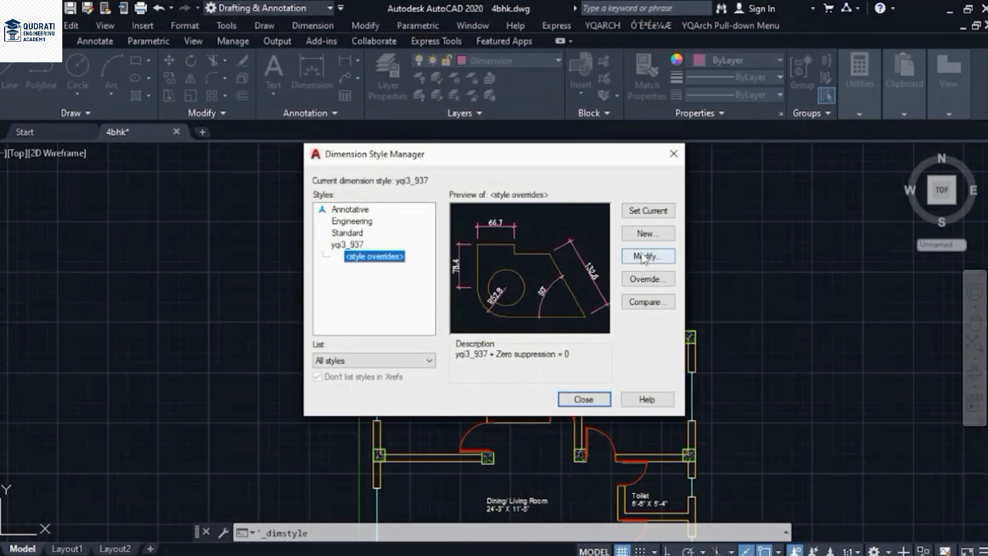
click(641, 257)
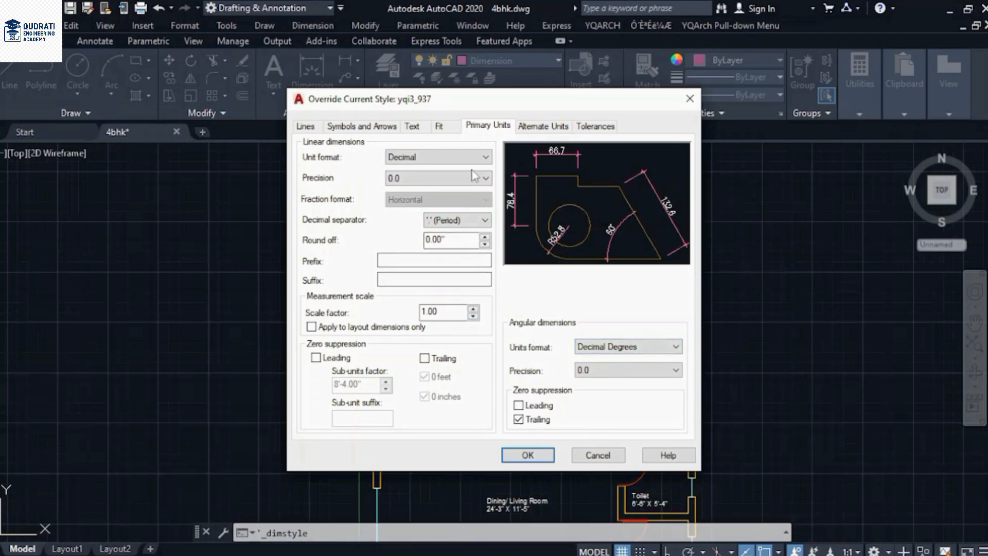
Try suppressing Dim line 2 in the dimension line settings of the style override
click(305, 128)
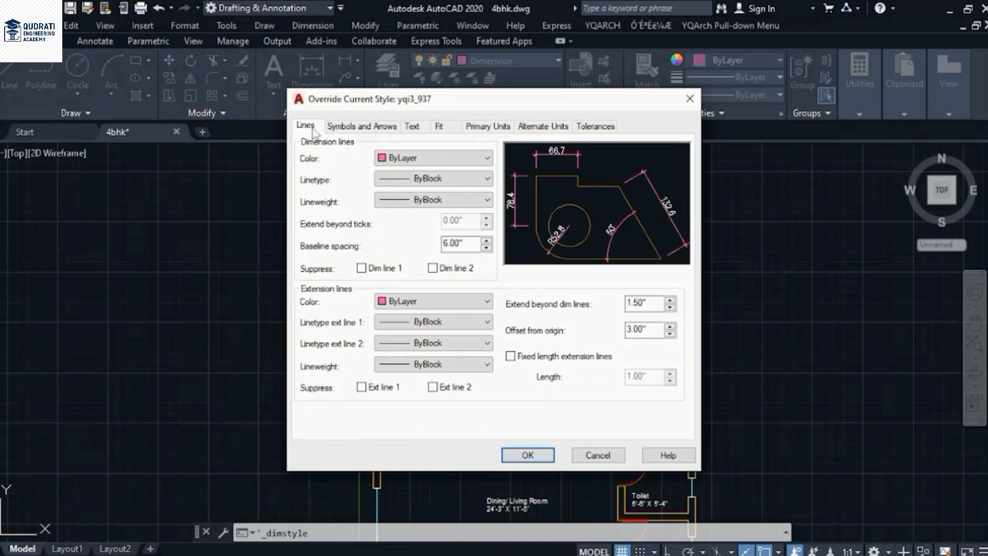
click(432, 268)
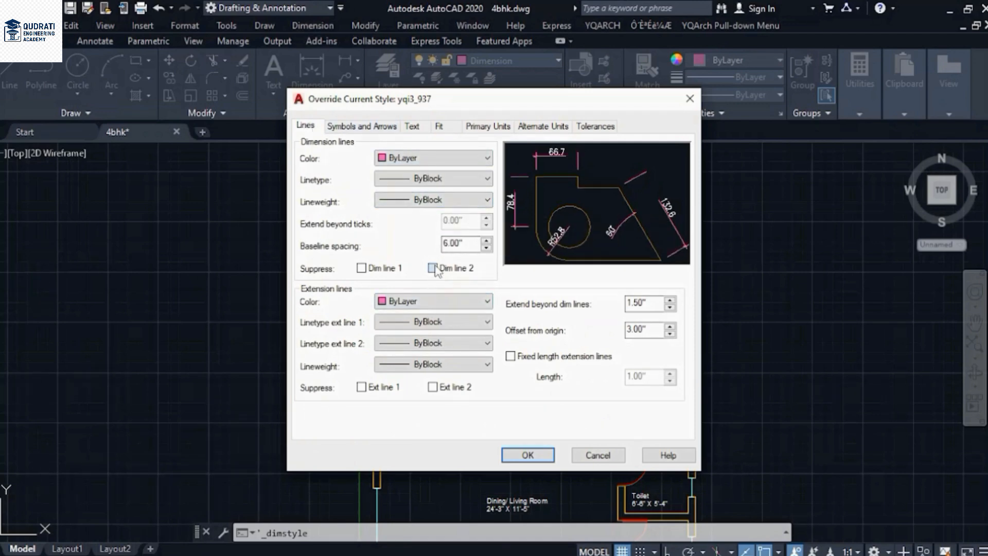
click(432, 268)
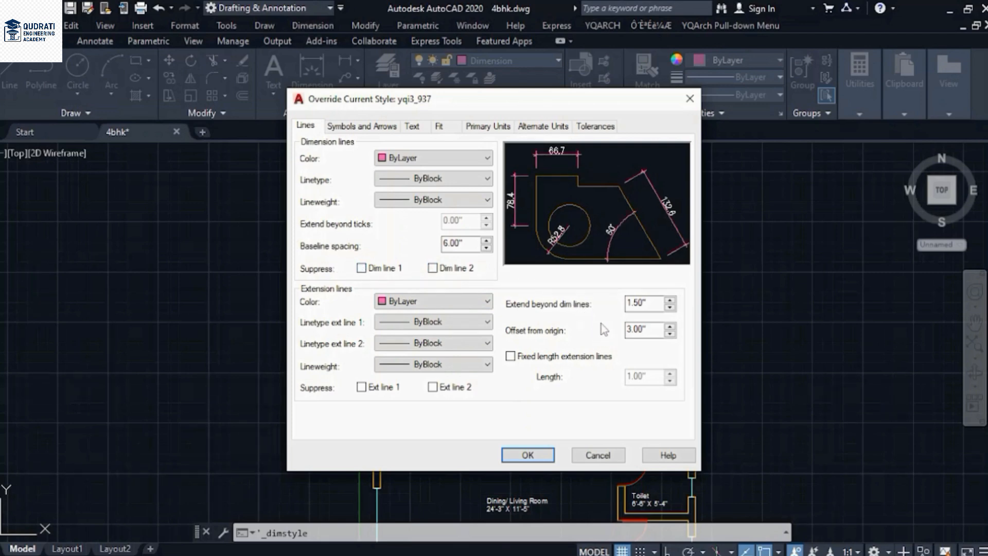
Set the first, second and leader arrowheads to Closed filled and the arrow size to 6
click(369, 126)
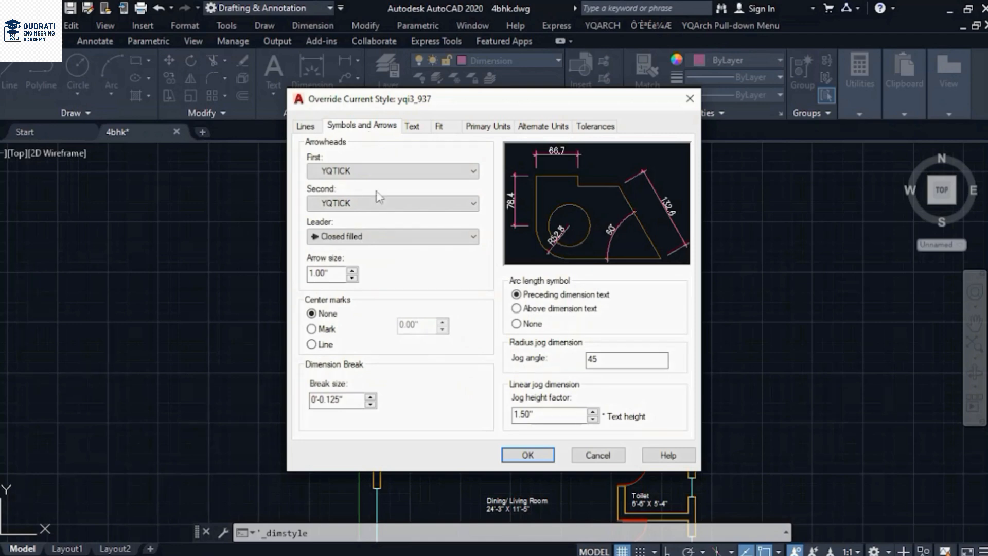
click(376, 172)
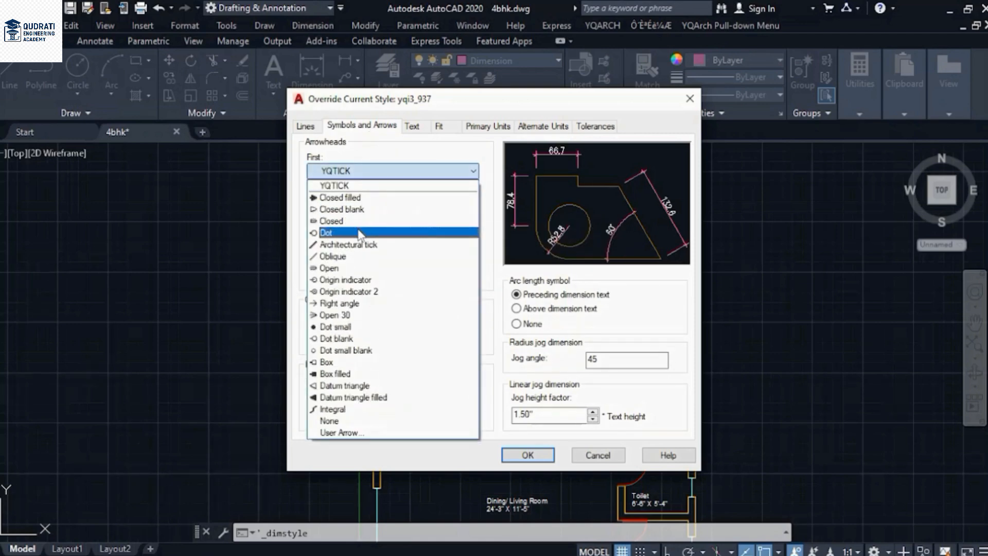
click(351, 248)
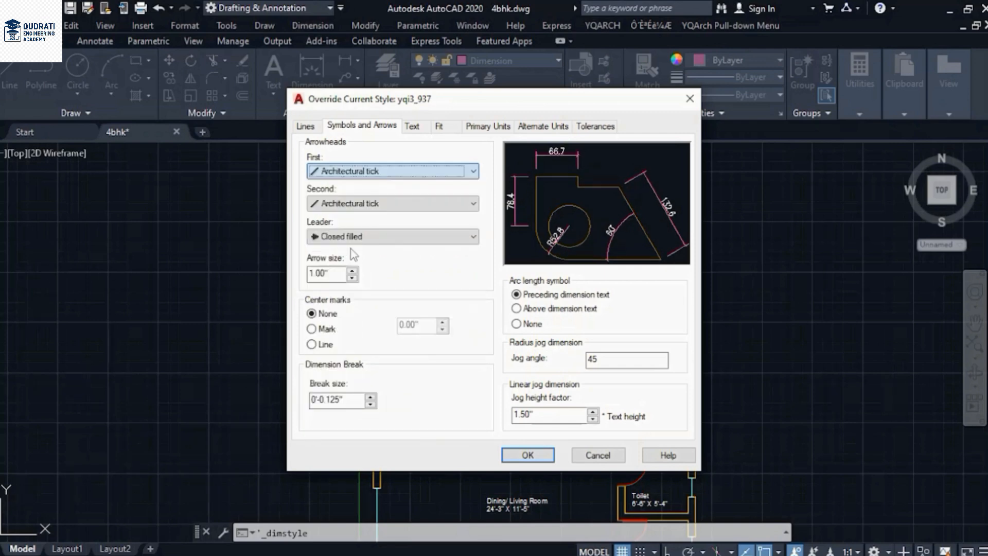
click(369, 175)
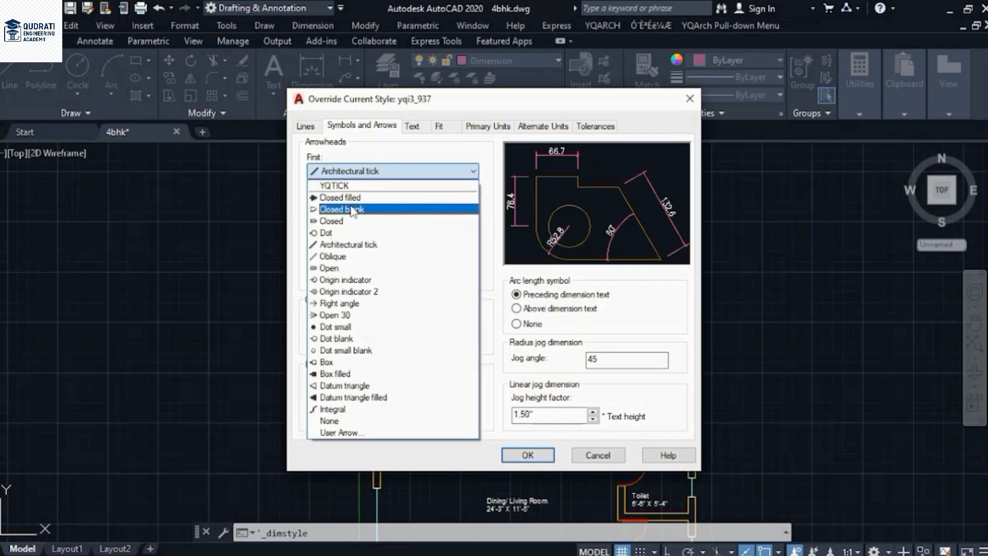
click(361, 197)
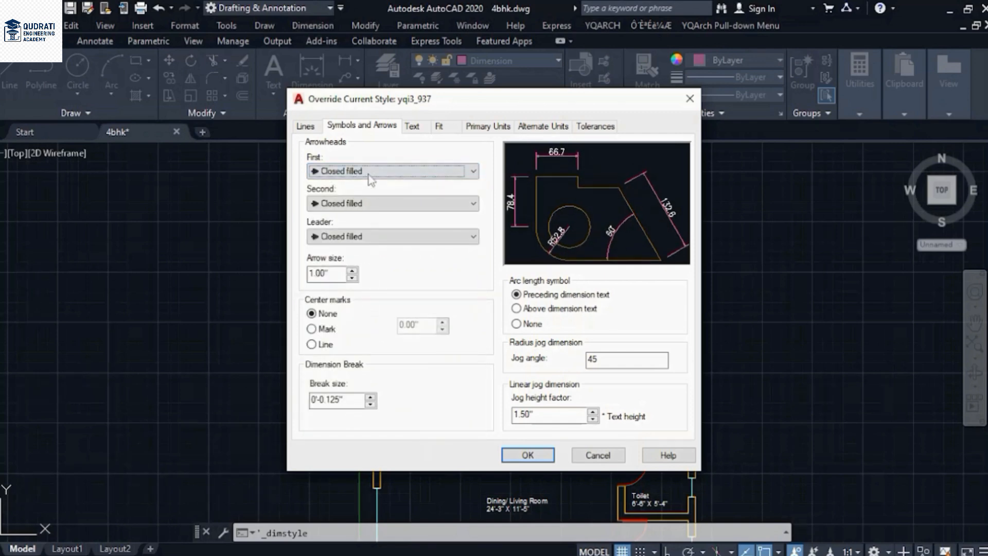
click(350, 204)
click(350, 230)
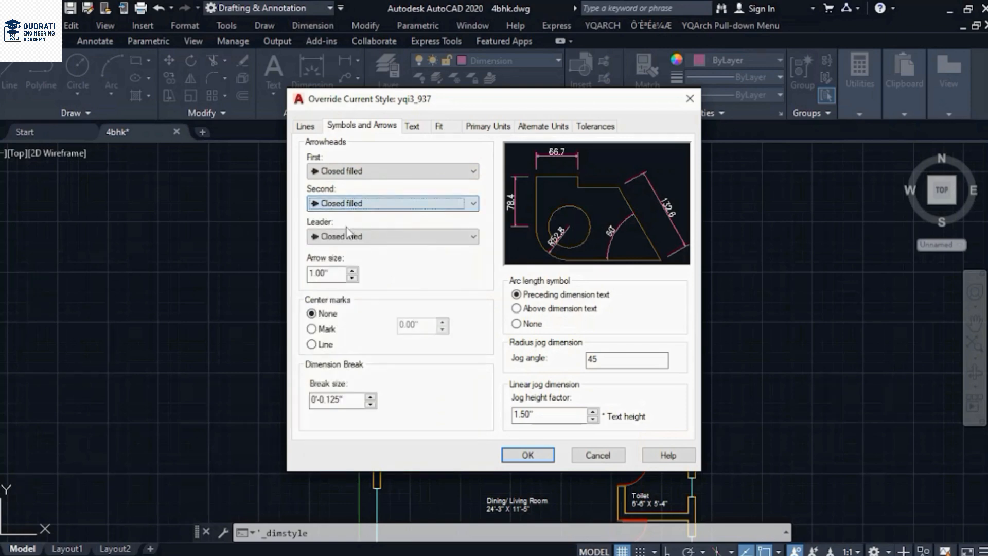
click(345, 237)
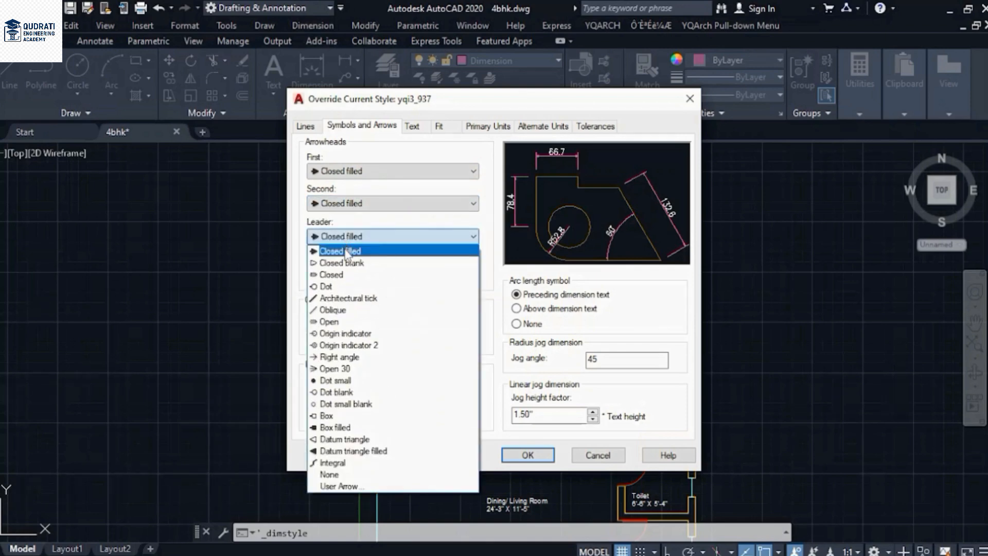
click(342, 251)
double_click(327, 273)
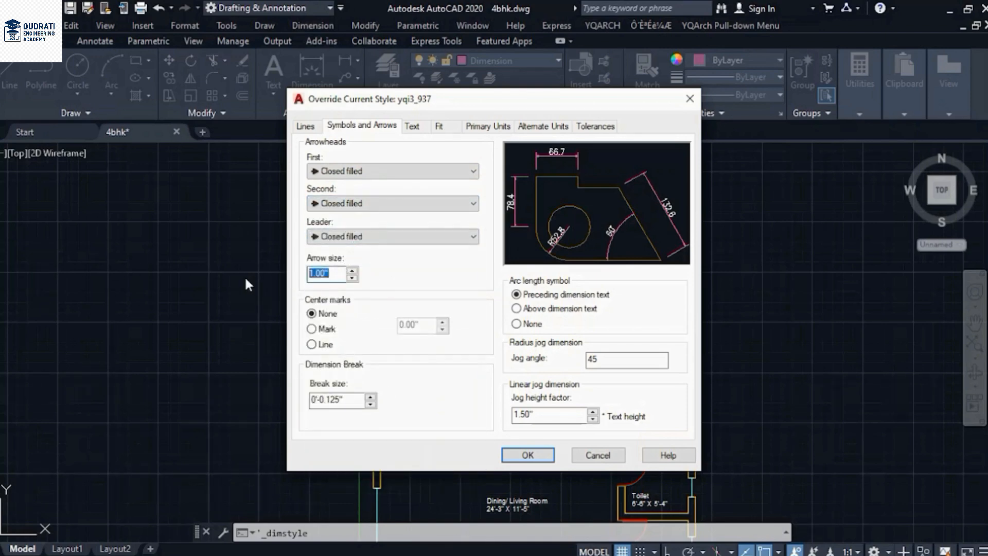
text(6)
Set the unit format of the linear dimensions in the primary units to Engineering
click(488, 129)
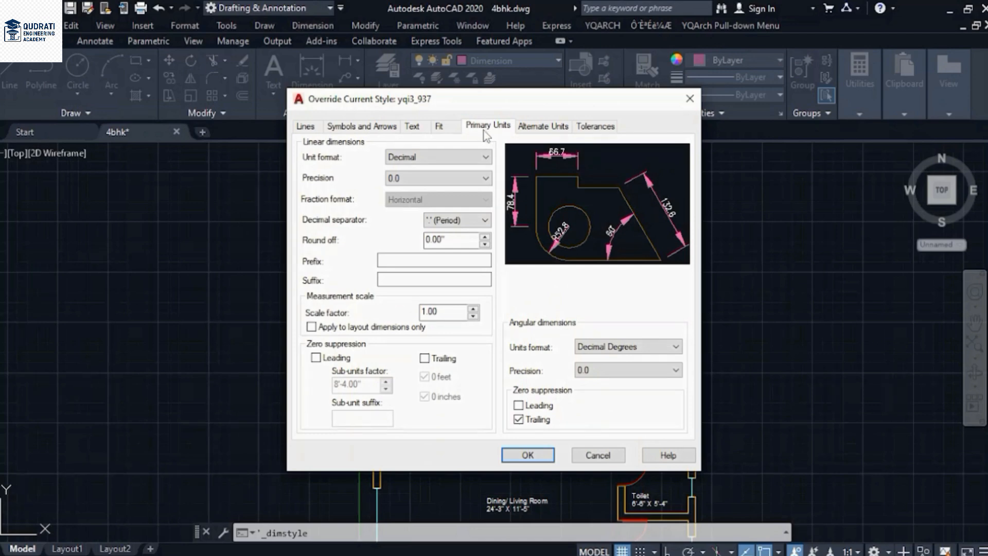
click(441, 164)
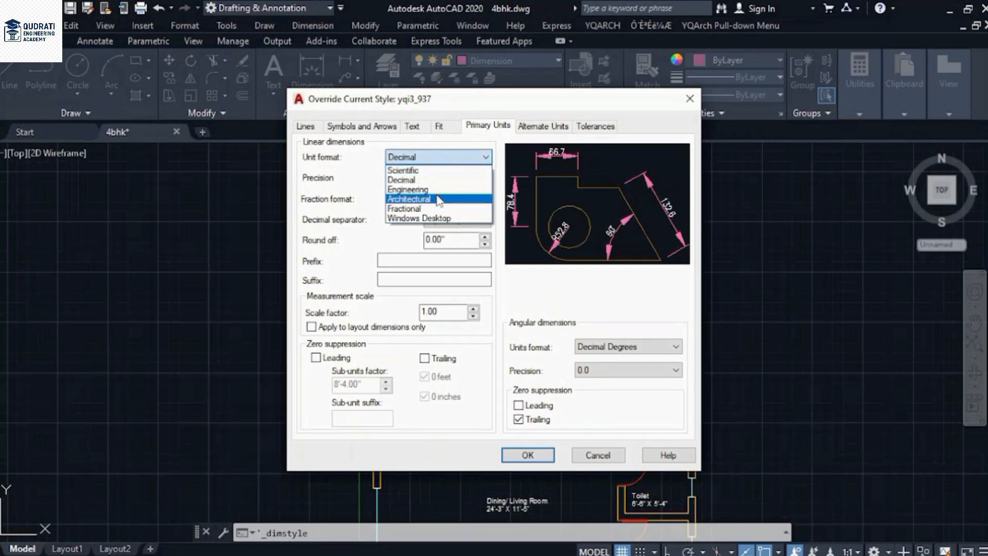
click(439, 190)
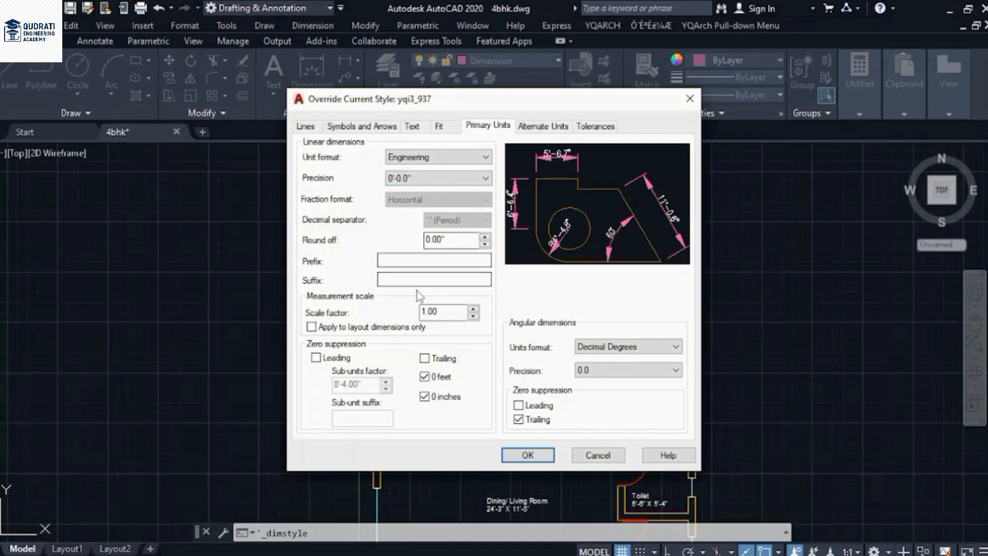
click(547, 133)
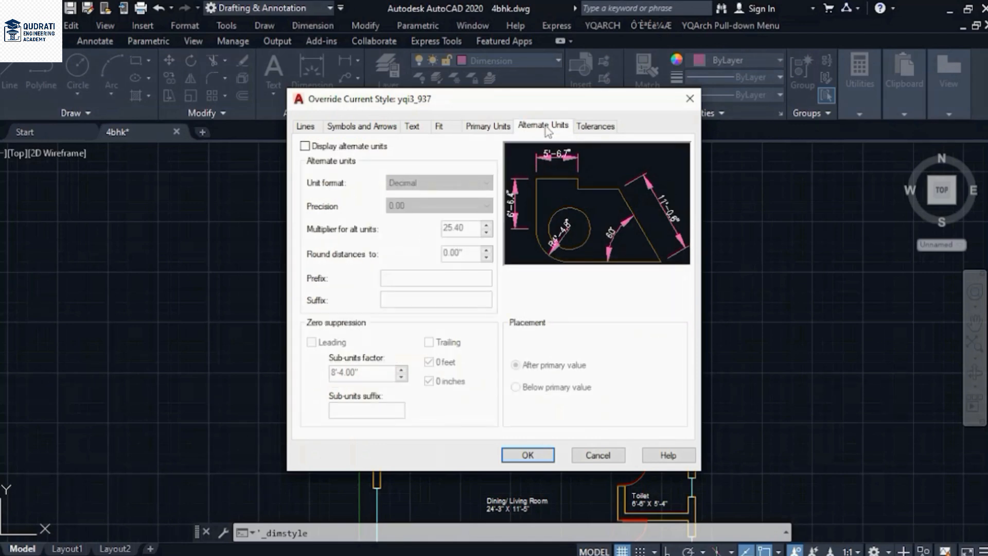
click(598, 126)
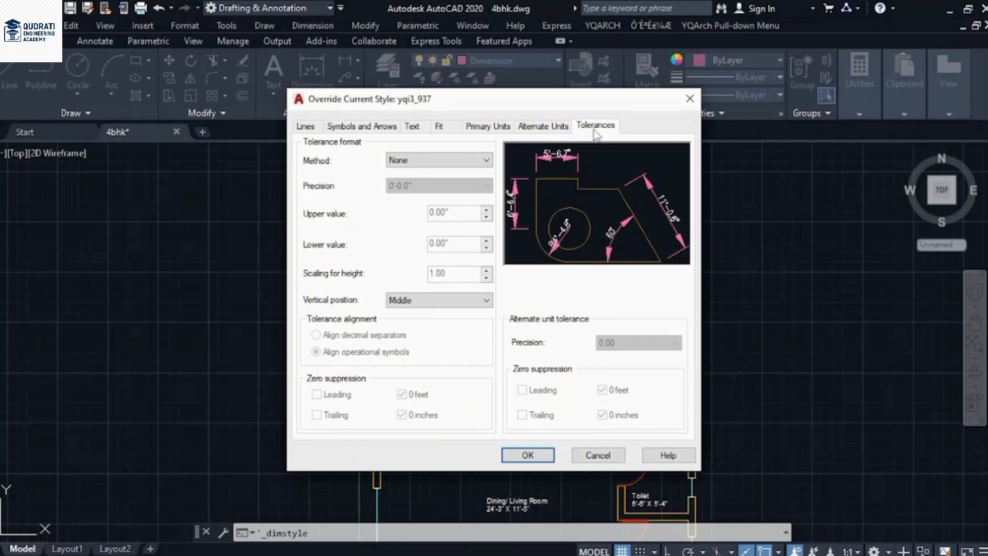
click(464, 164)
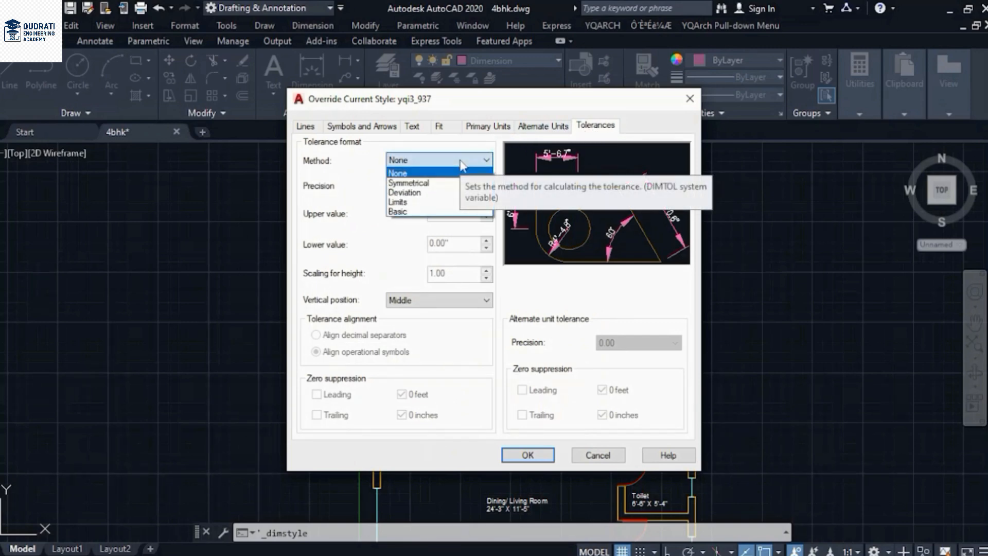
click(463, 163)
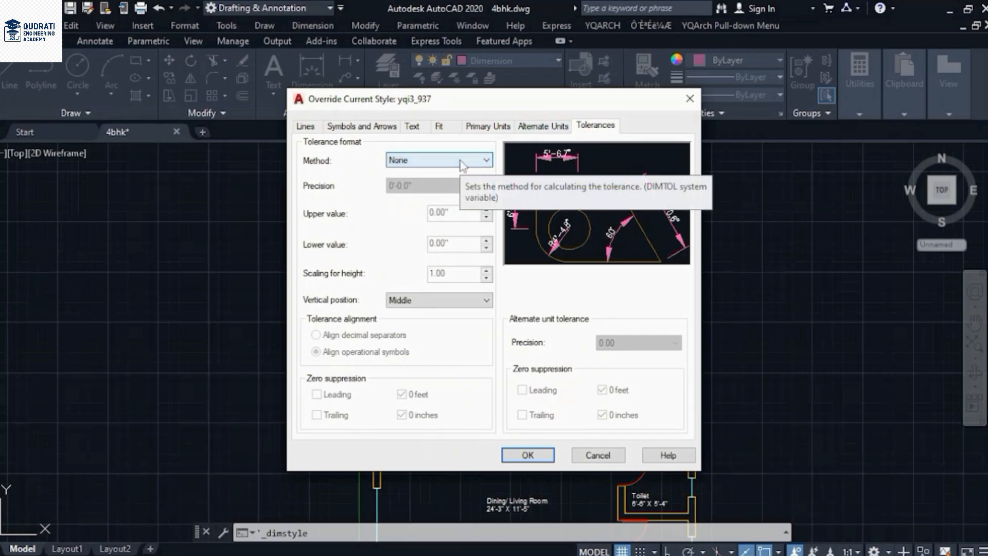
Set the dimension text alignment to Horizontal, accept the style overrides and close the Dimension Style Manager
click(411, 126)
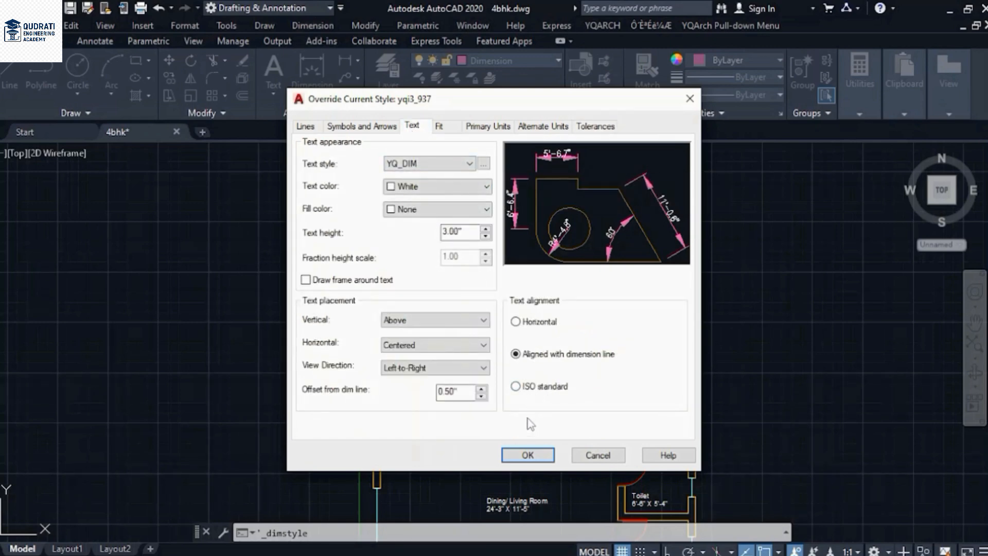
click(527, 325)
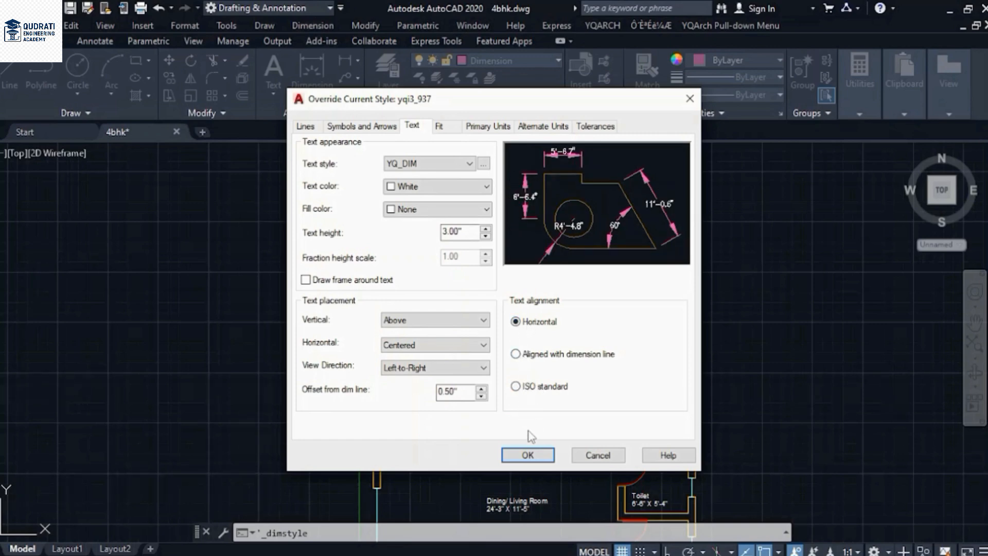
click(515, 354)
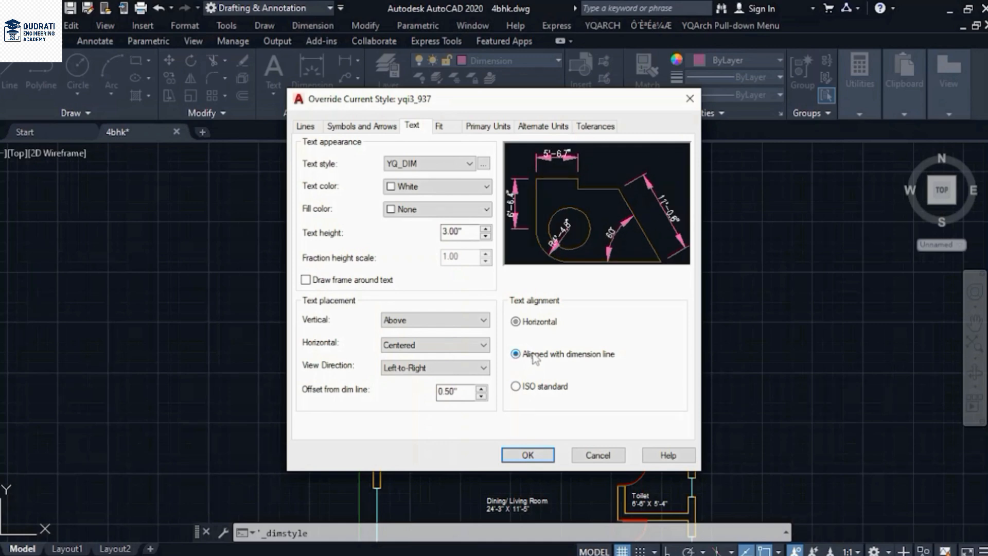
click(530, 323)
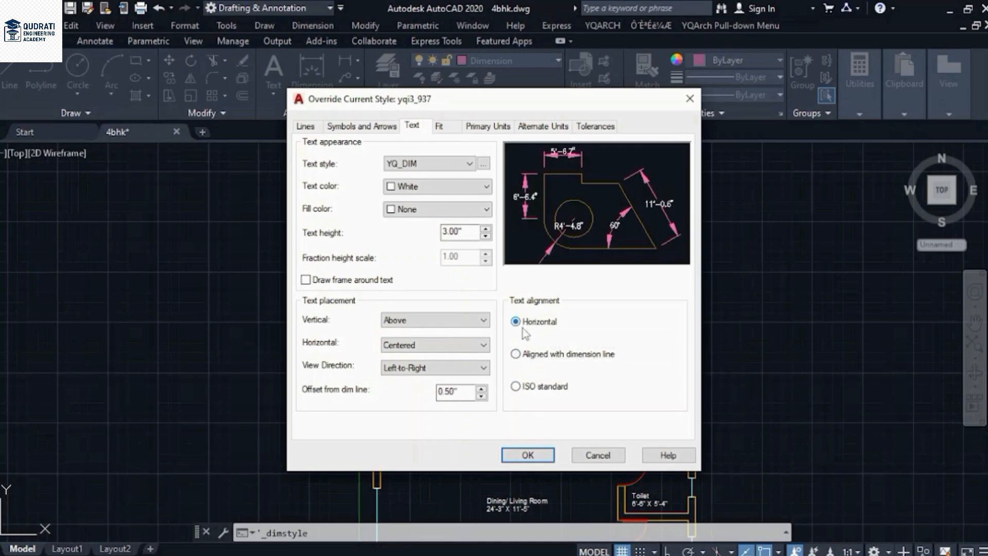
click(528, 455)
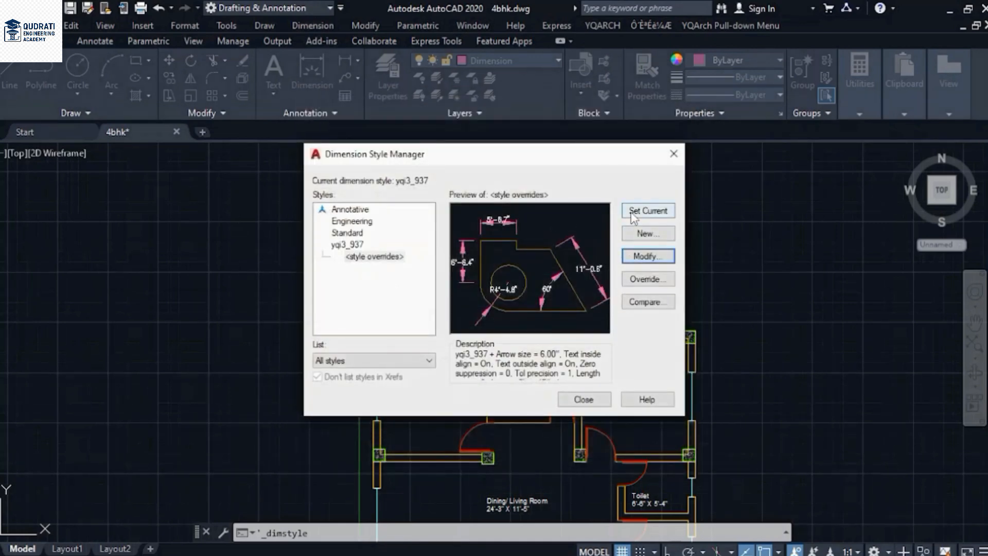
click(584, 399)
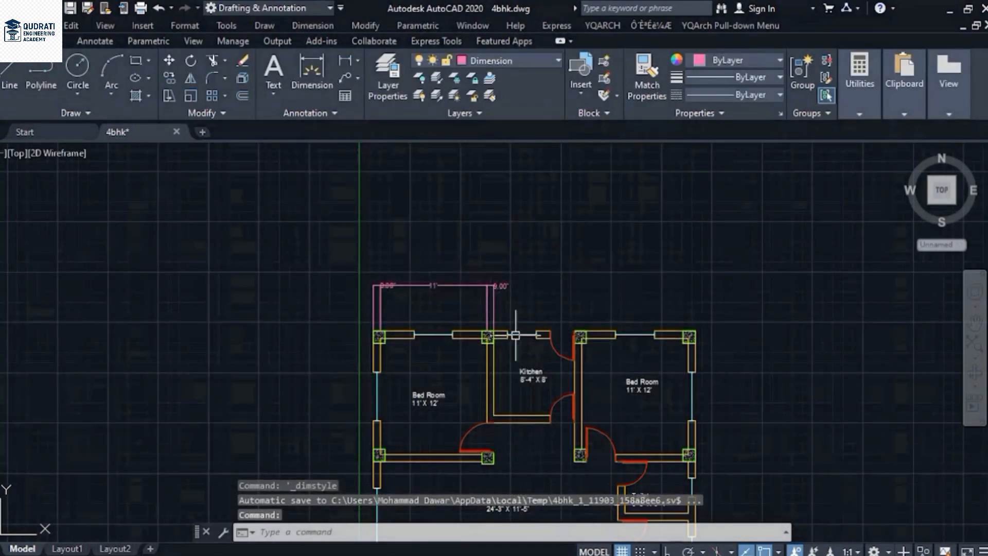
Dimension the kitchen's clear width between its wall faces, placing the dimension above the plan in line with the existing dimension row
scroll(484, 296, up, 5)
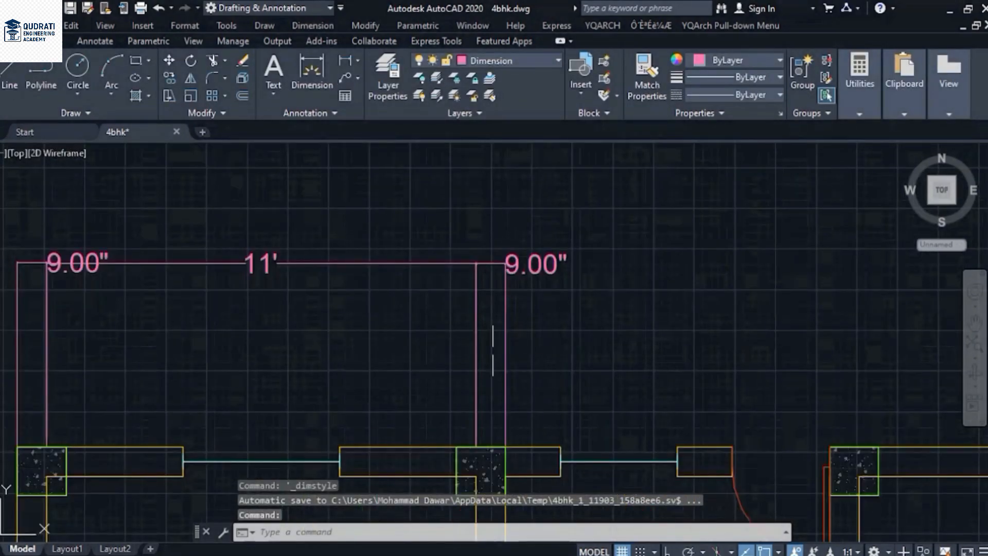
middle_drag(501, 406, 473, 359)
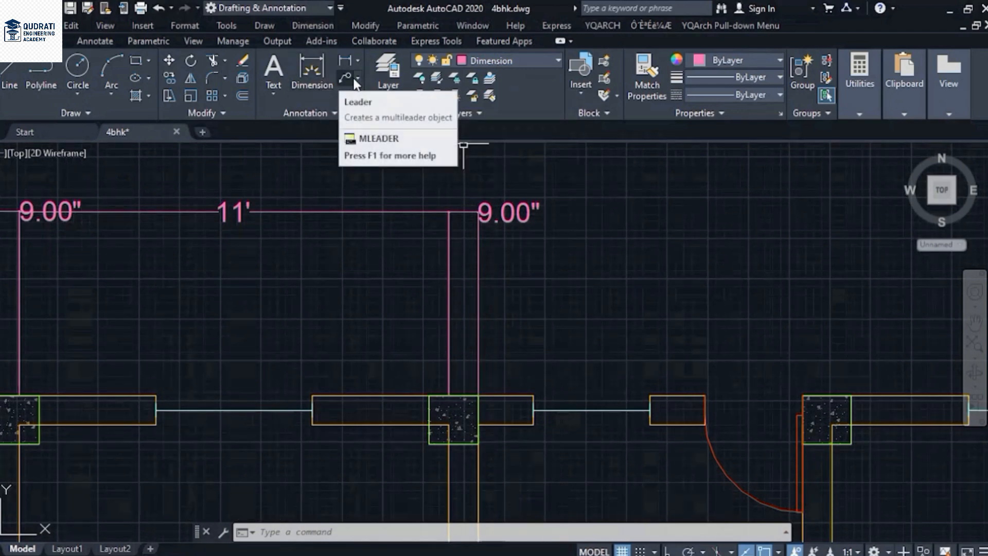
click(312, 72)
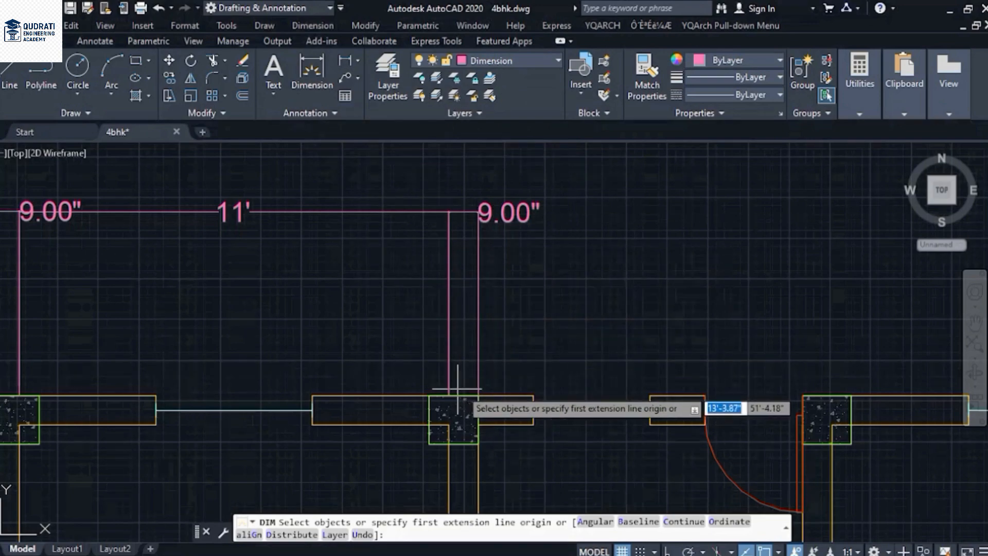
click(478, 395)
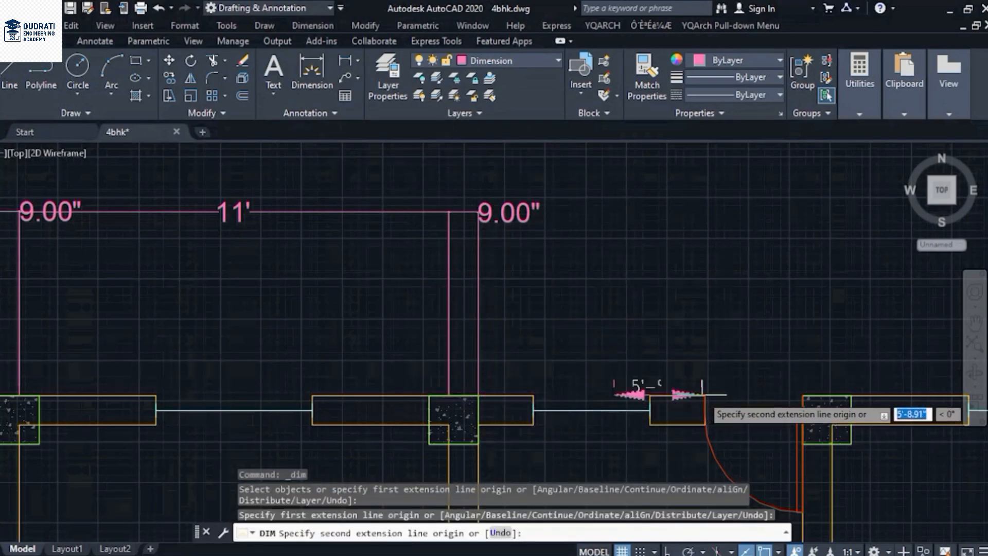
scroll(699, 396, down, 7)
scroll(699, 383, up, 7)
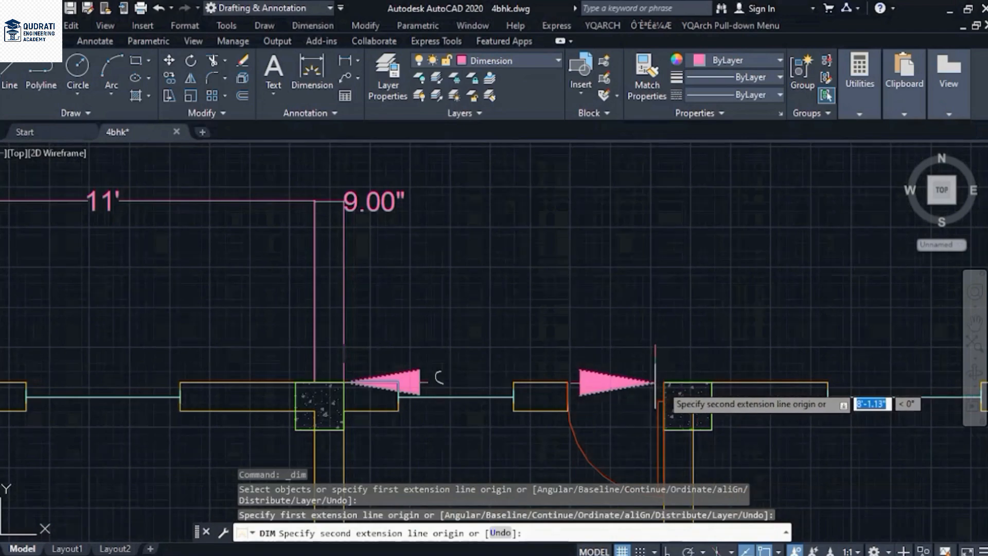
scroll(666, 391, down, 3)
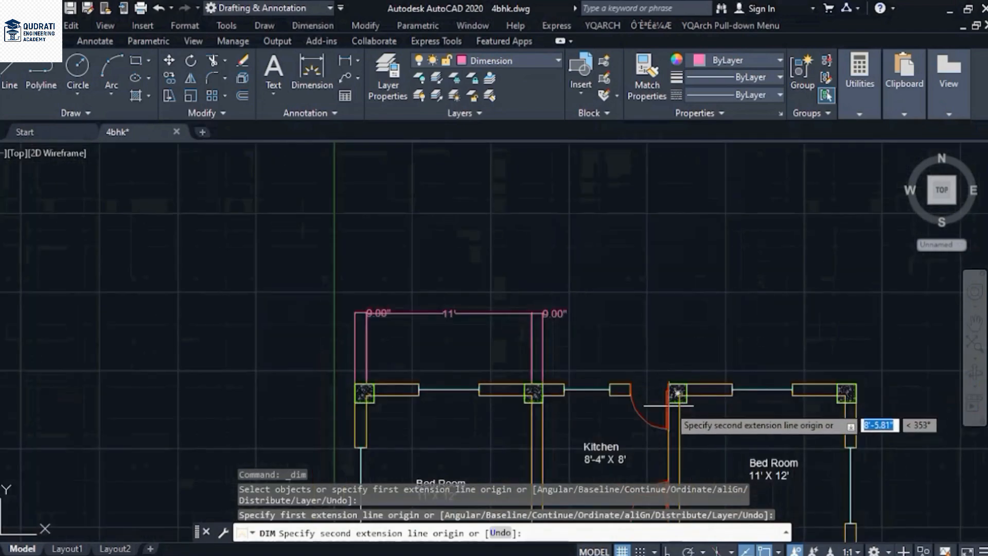
scroll(654, 406, up, 5)
scroll(656, 355, up, 2)
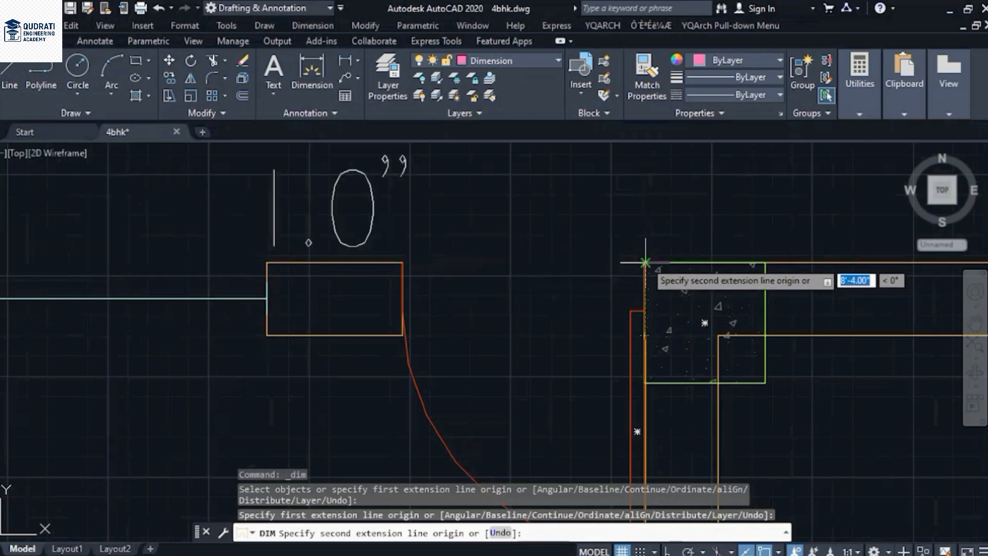
click(645, 268)
middle_drag(648, 212, 650, 448)
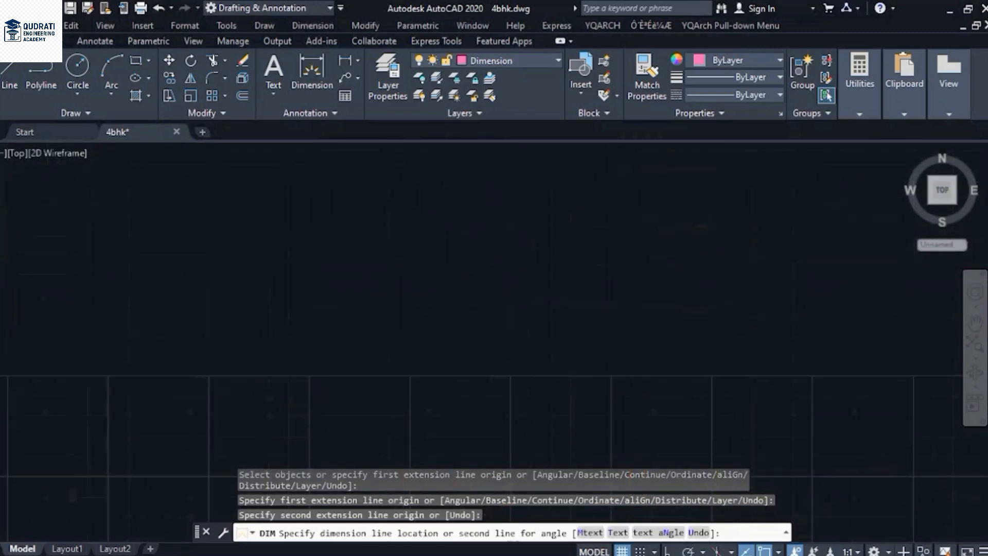
scroll(653, 340, down, 4)
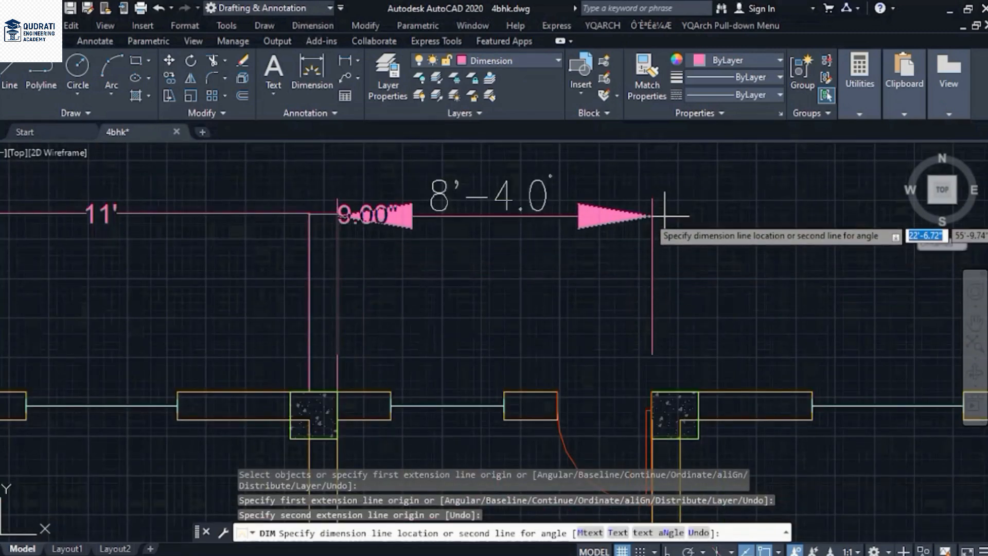
click(664, 216)
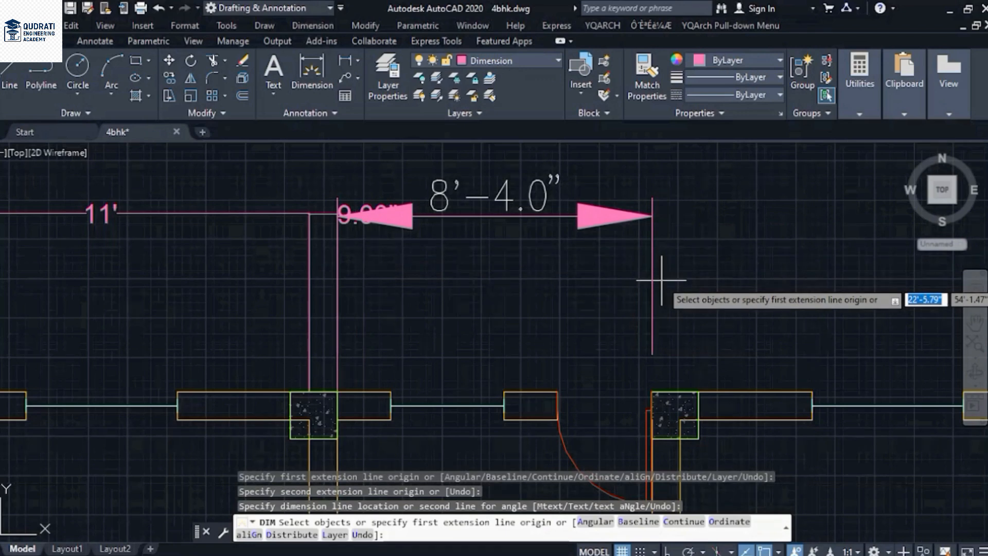
Try dimensioning from the kitchen-side face of the dividing wall to the inner face of the upper right bedroom's outer wall
scroll(658, 281, down, 2)
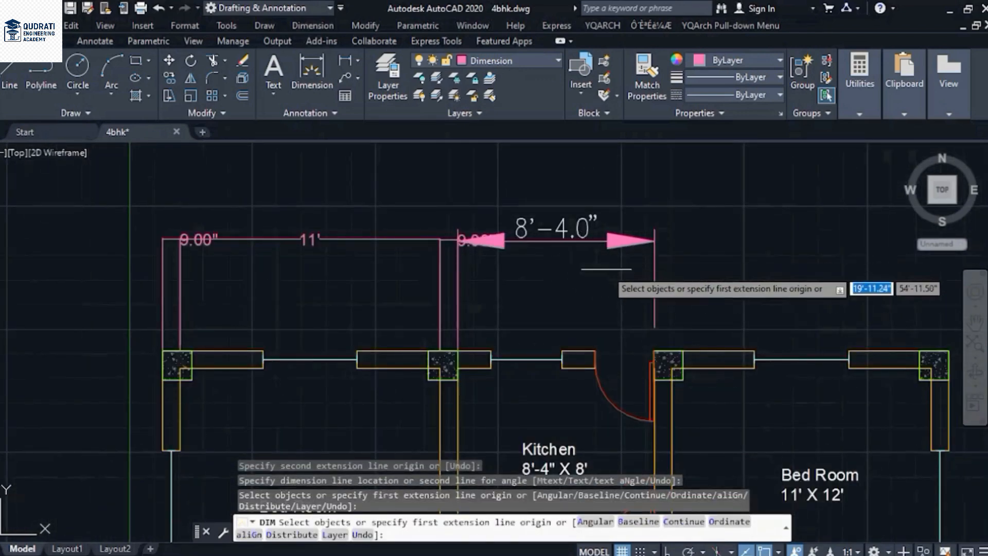
click(655, 351)
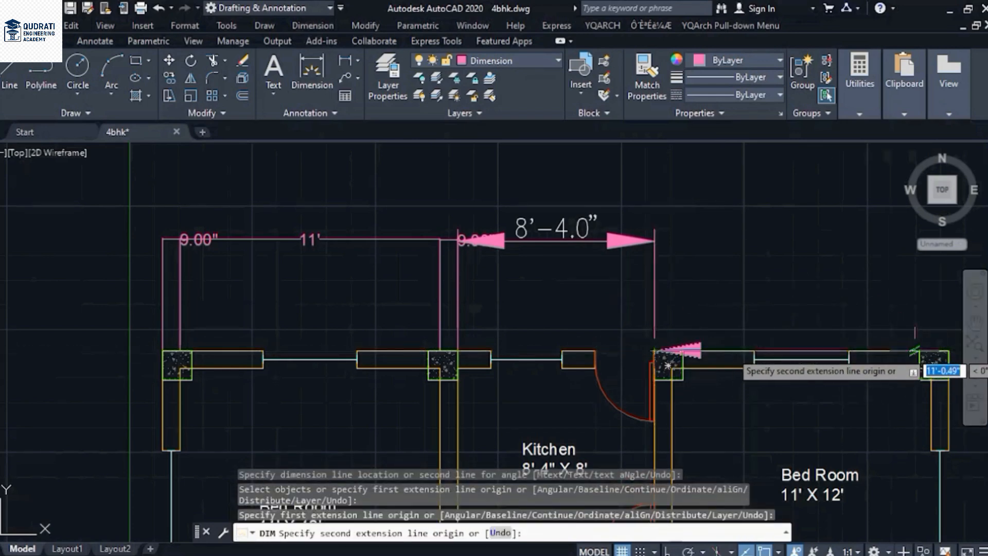
scroll(920, 351, up, 4)
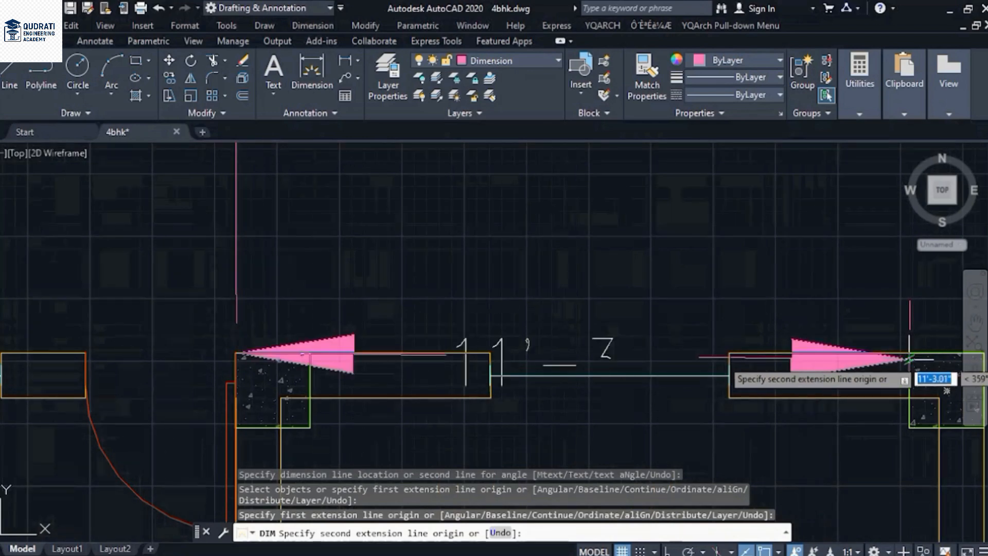
click(939, 353)
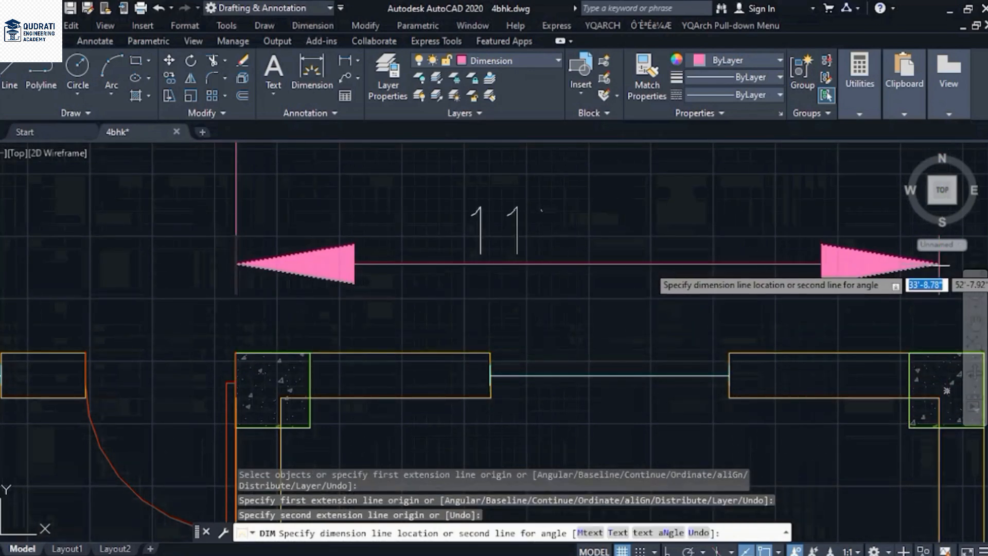
mouse_move(919, 252)
middle_down()
mouse_move(898, 487)
mouse_move(883, 530)
middle_up()
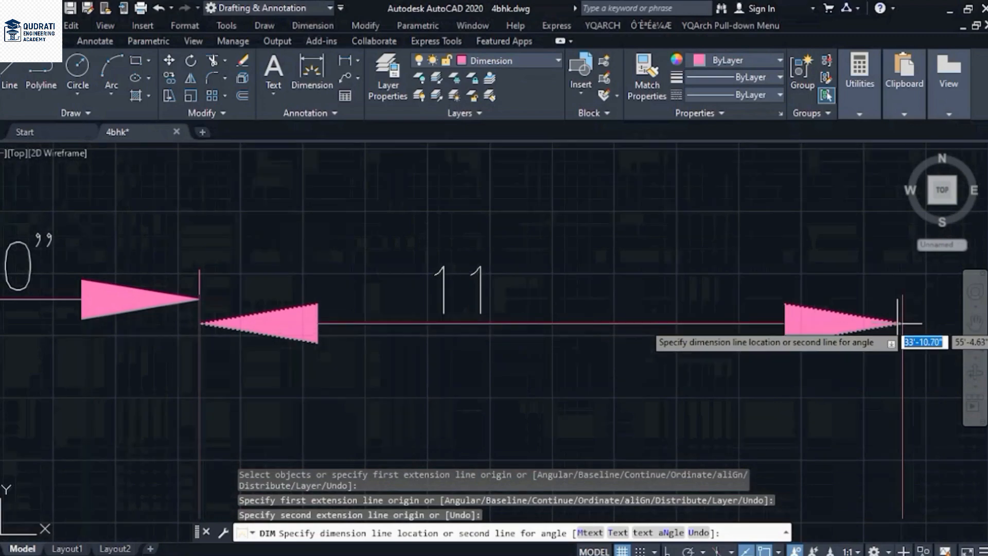
click(900, 294)
middle_drag(878, 393, 907, 247)
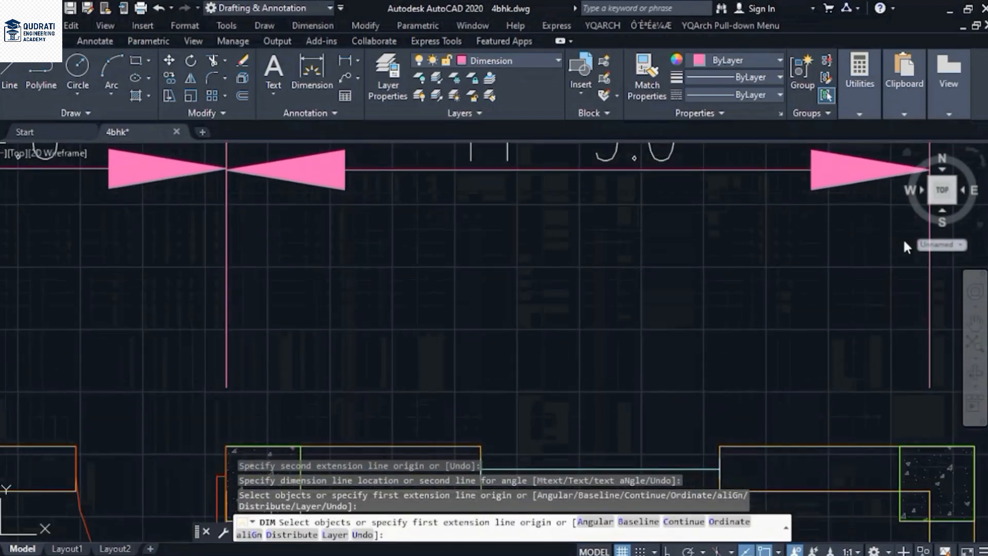
scroll(903, 239, down, 7)
scroll(895, 247, up, 5)
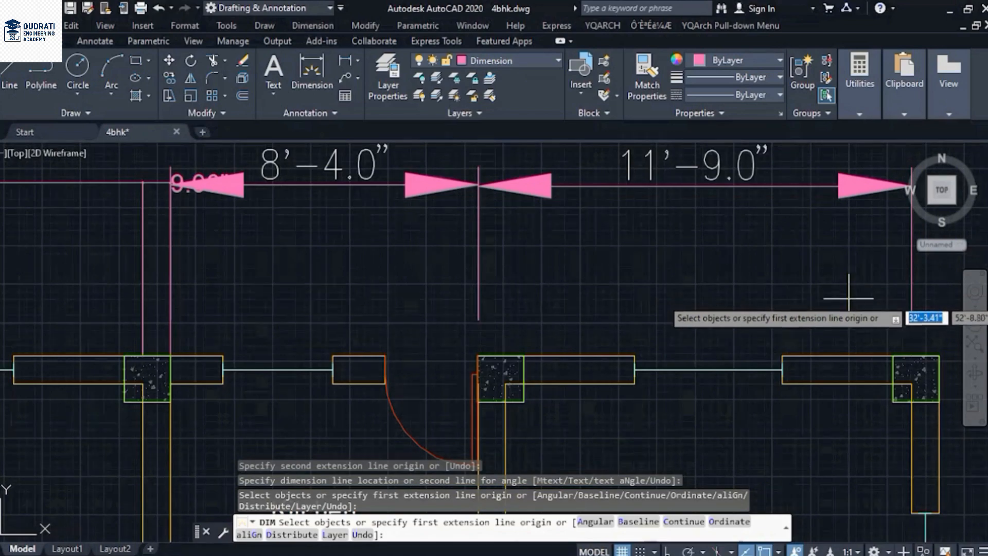
middle_drag(849, 297, 773, 291)
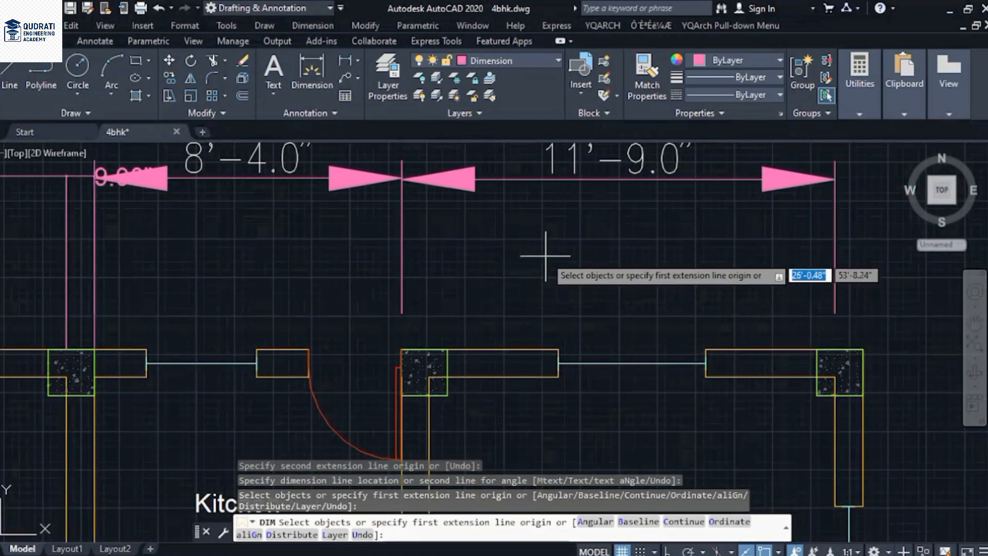
key(ctrl+z)
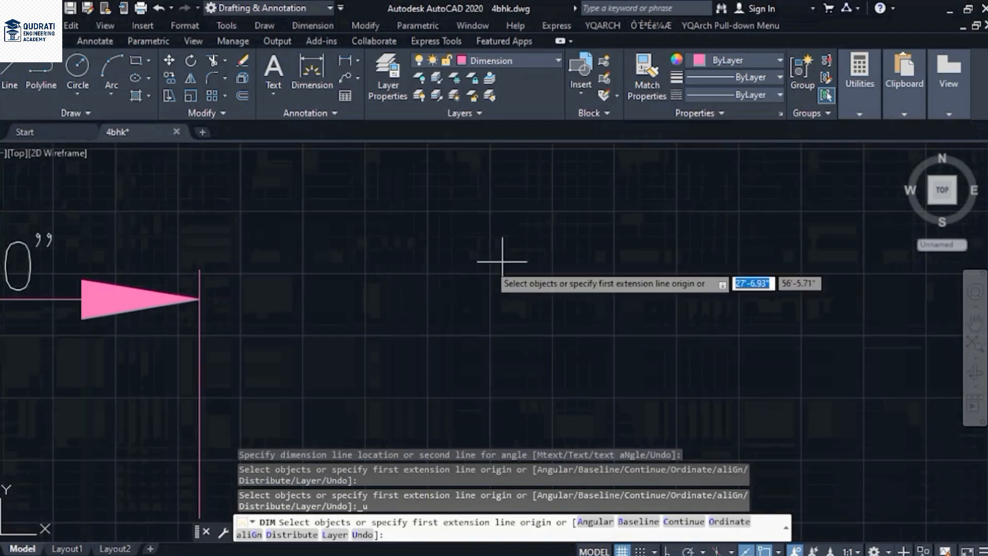
Dimension the thickness of the wall between the kitchen and the upper right bedroom, in line with the kitchen width dimension
scroll(457, 270, down, 4)
scroll(452, 307, up, 4)
middle_drag(311, 346, 474, 283)
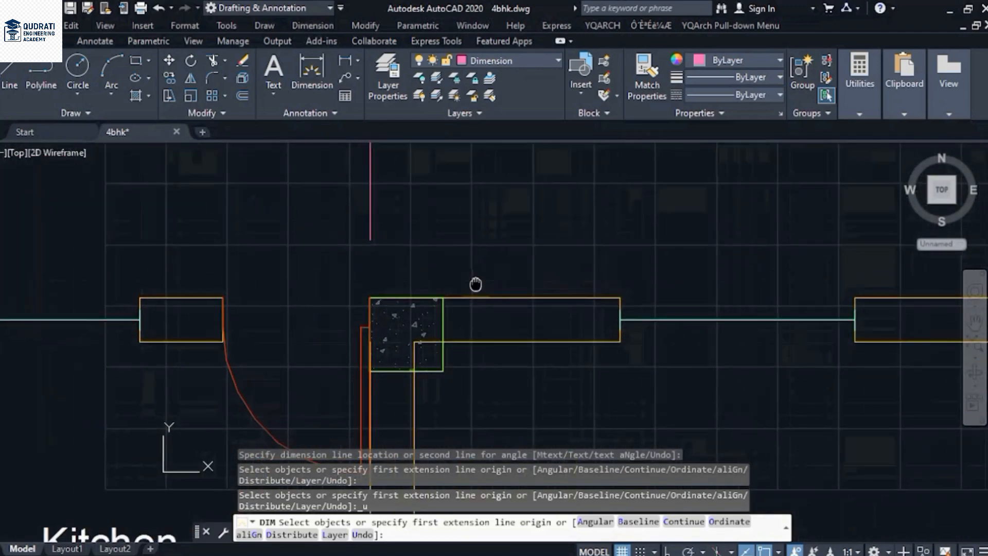
key(Return)
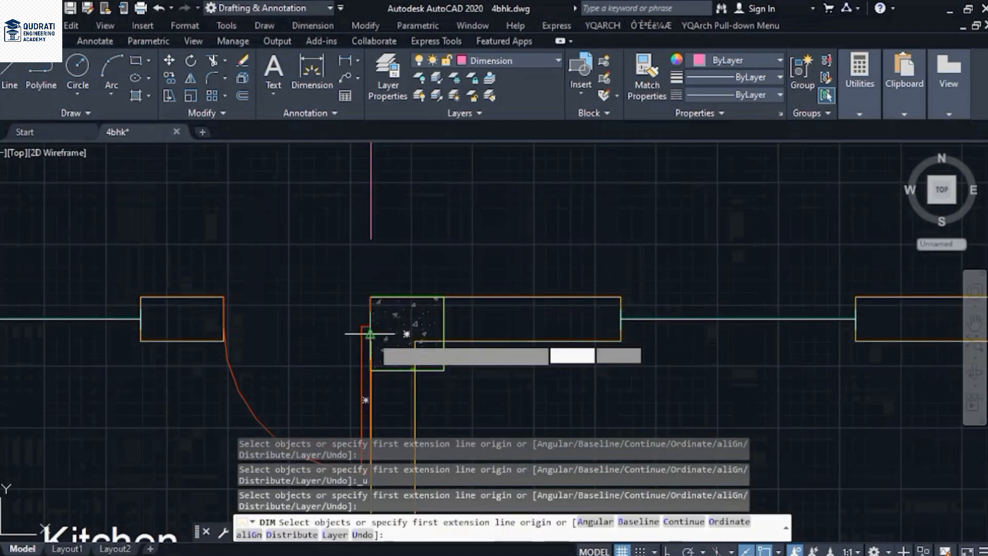
click(371, 340)
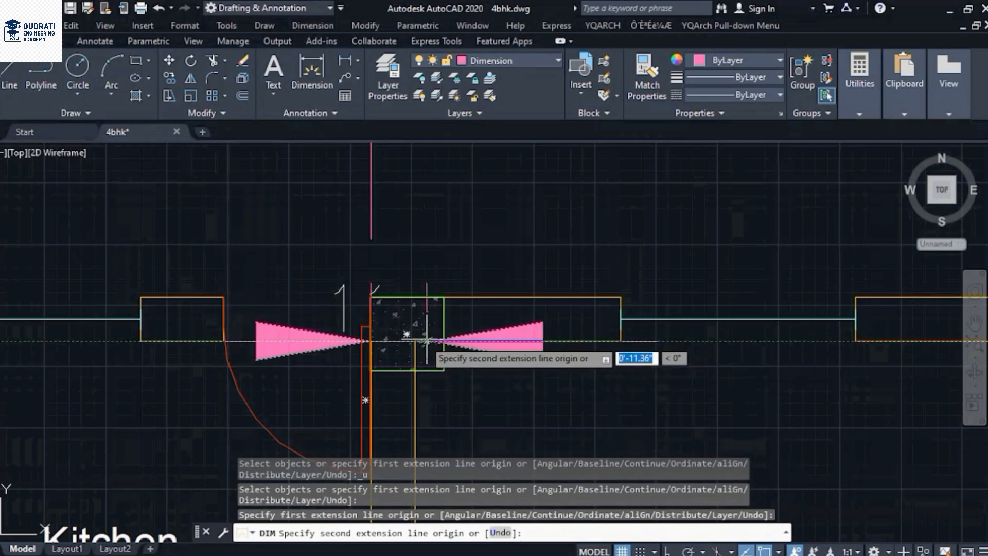
click(416, 341)
scroll(419, 339, up, 3)
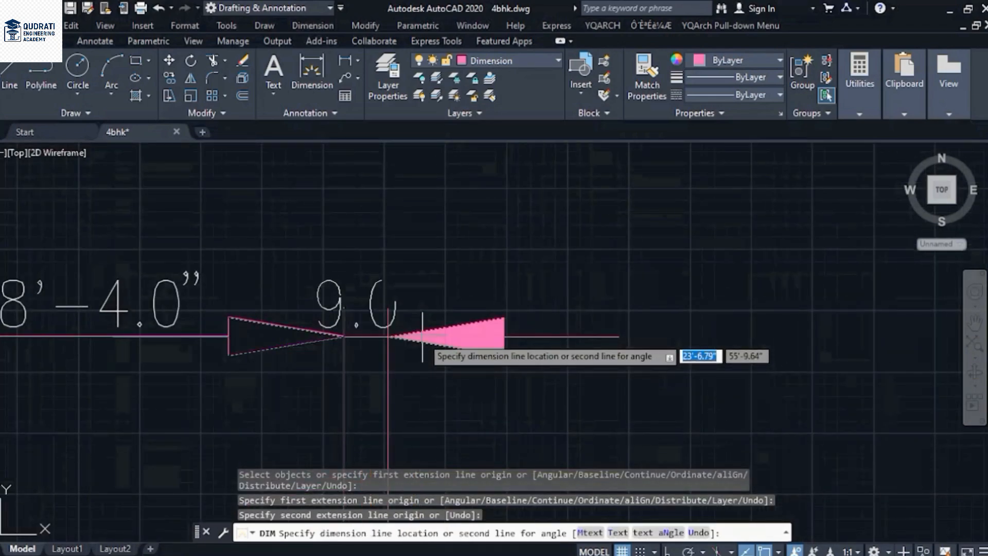
click(425, 355)
scroll(428, 360, down, 4)
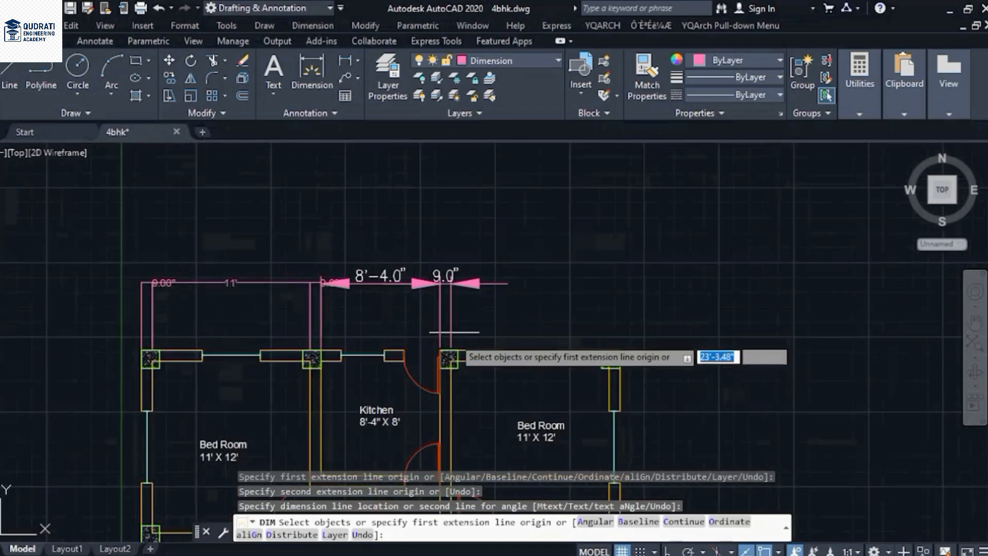
Review the arrowhead and arrow size settings of the current dimension style's overrides, then close the Dimension Style Manager
scroll(452, 356, up, 2)
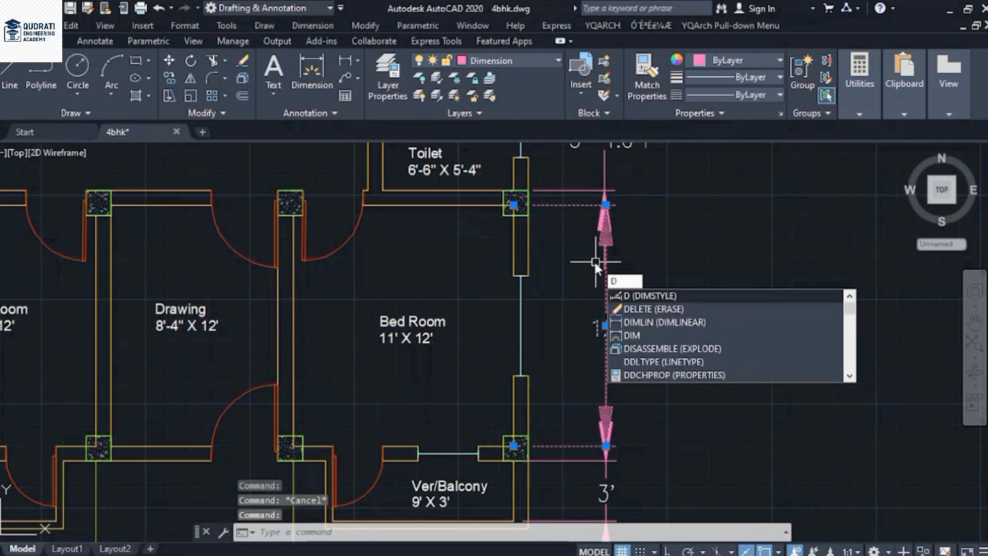
key(Return)
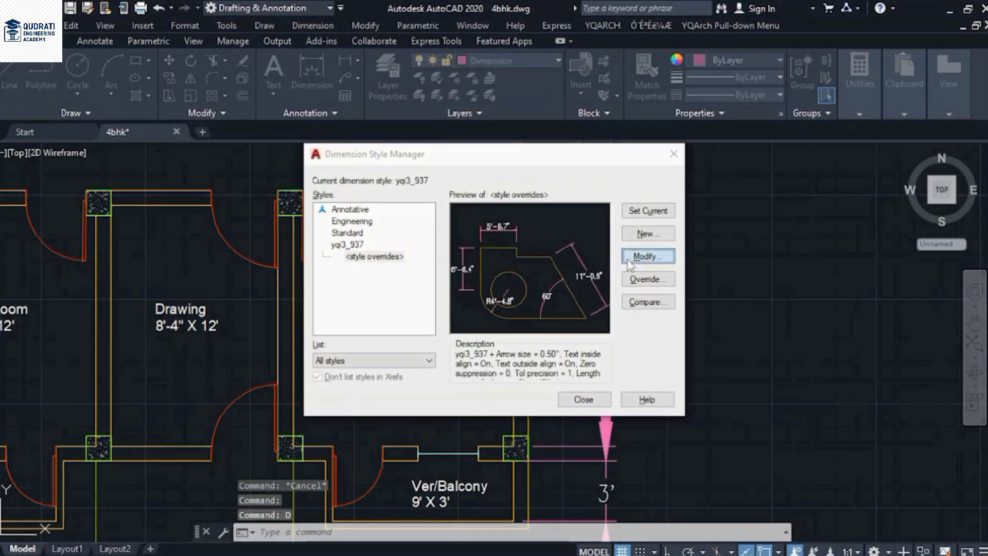
click(629, 259)
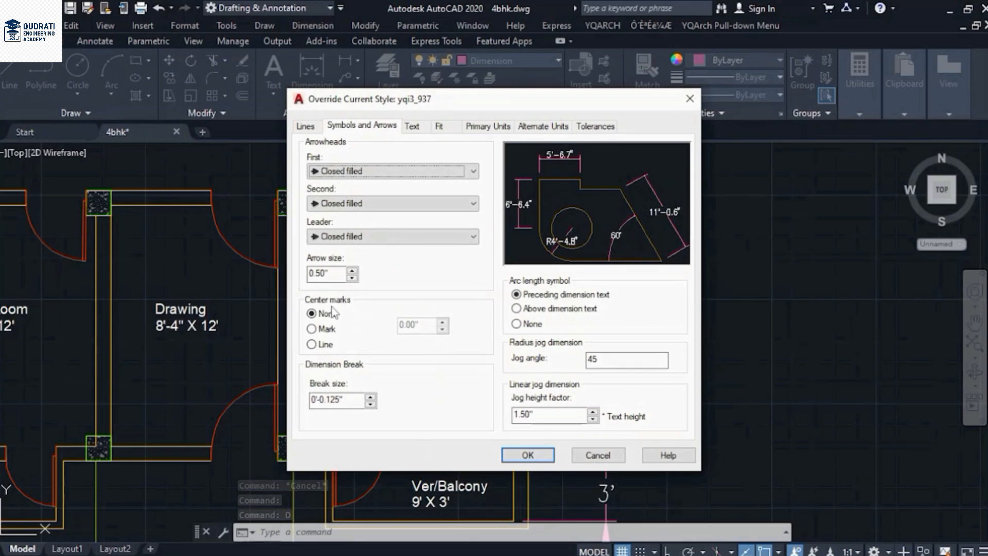
click(526, 455)
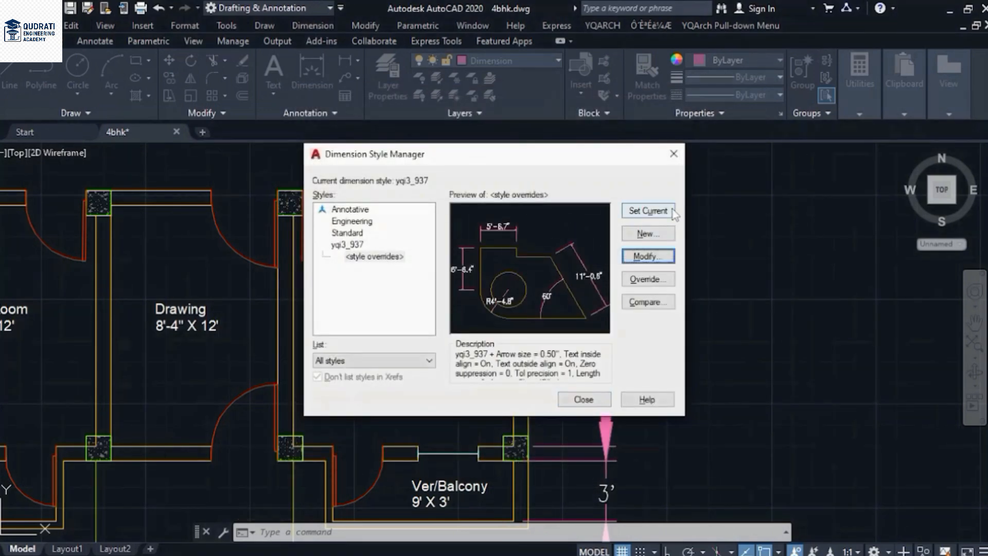
click(584, 399)
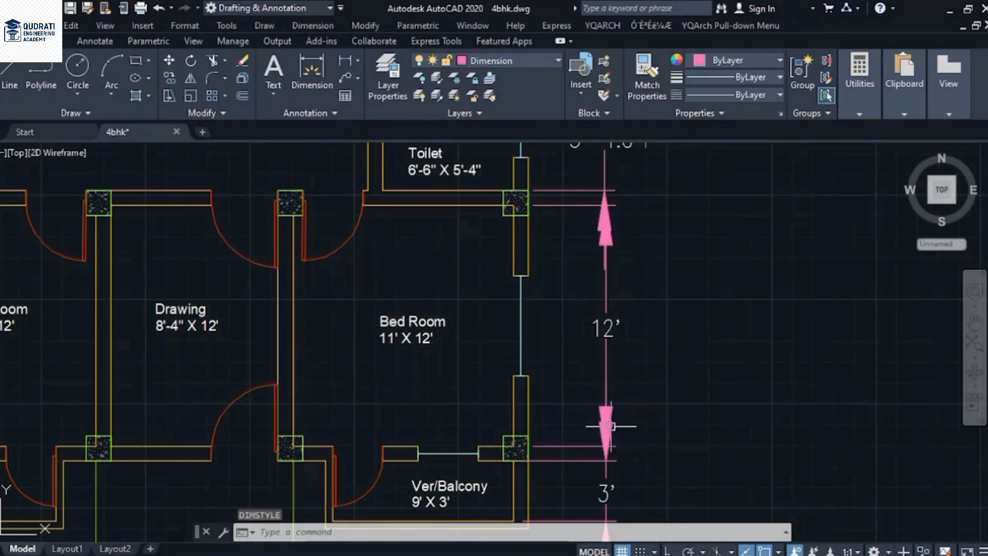
Erase all vertical dimensions along the plan's right side and the wall-thickness dimension at its upper right corner
scroll(611, 427, down, 5)
scroll(613, 434, up, 6)
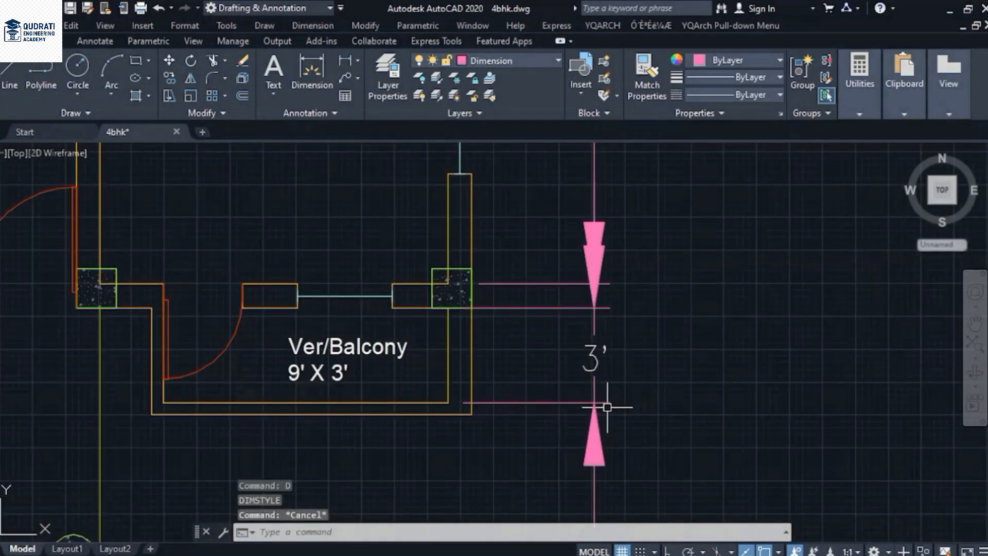
scroll(608, 406, down, 6)
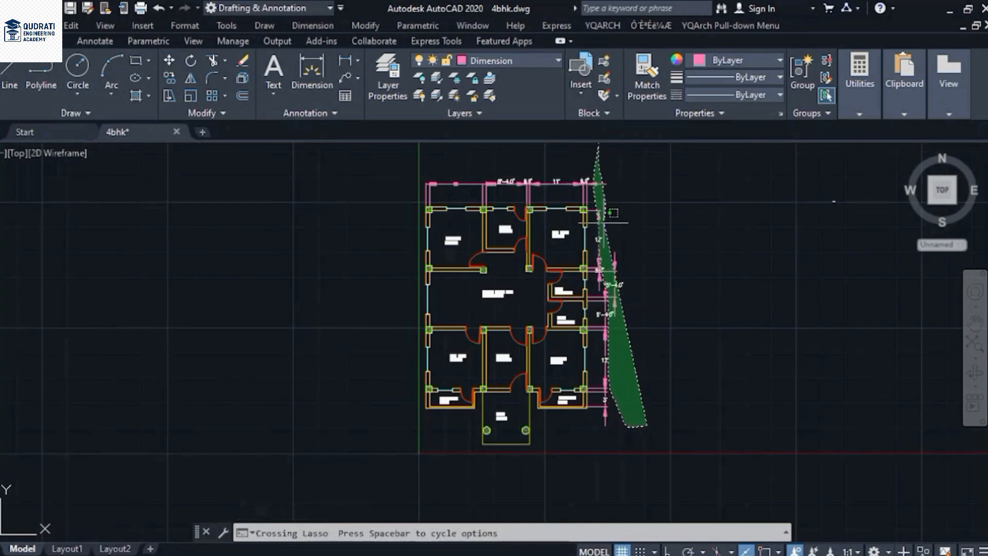
drag(602, 222, 603, 222)
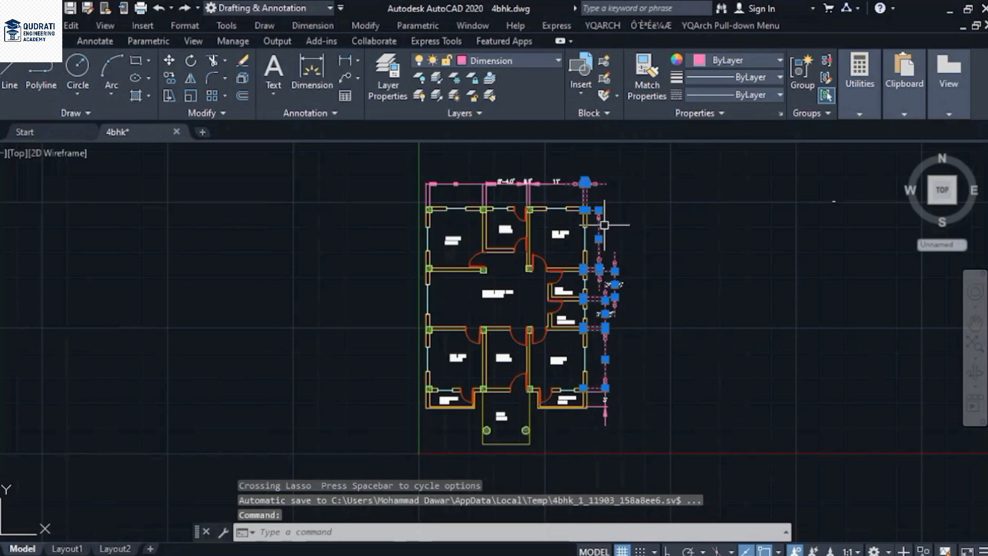
key(Delete)
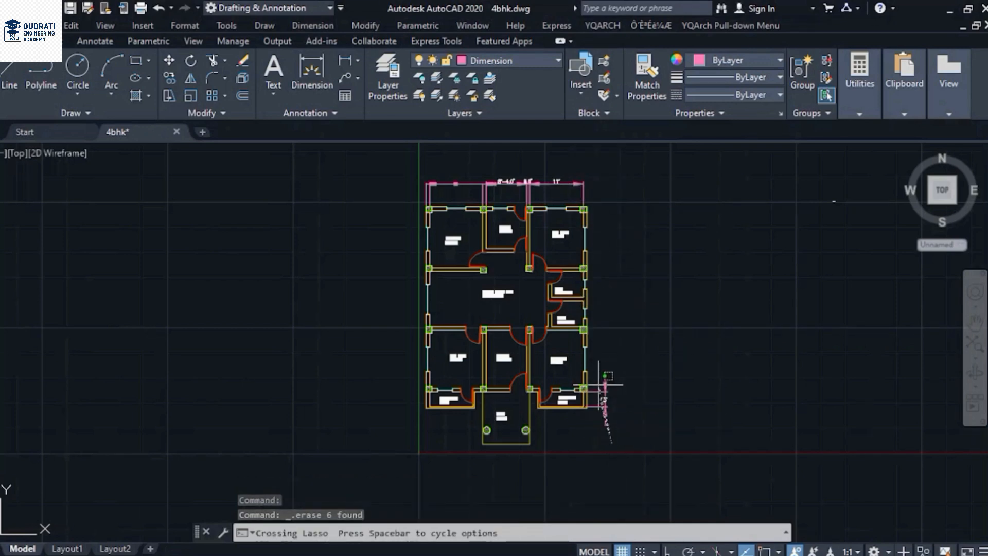
drag(602, 382, 598, 369)
key(Delete)
middle_drag(600, 302, 613, 408)
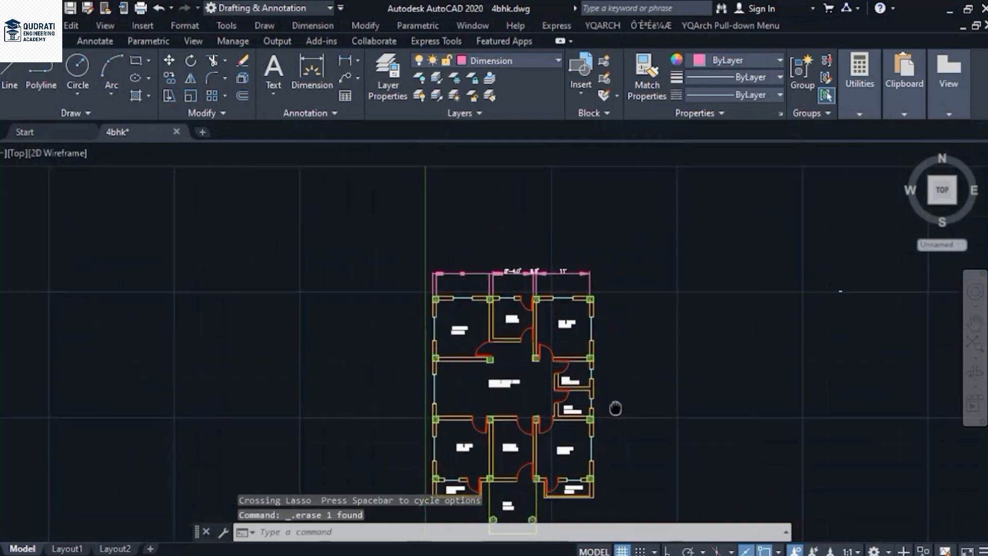
scroll(595, 314, up, 5)
middle_drag(571, 330, 720, 260)
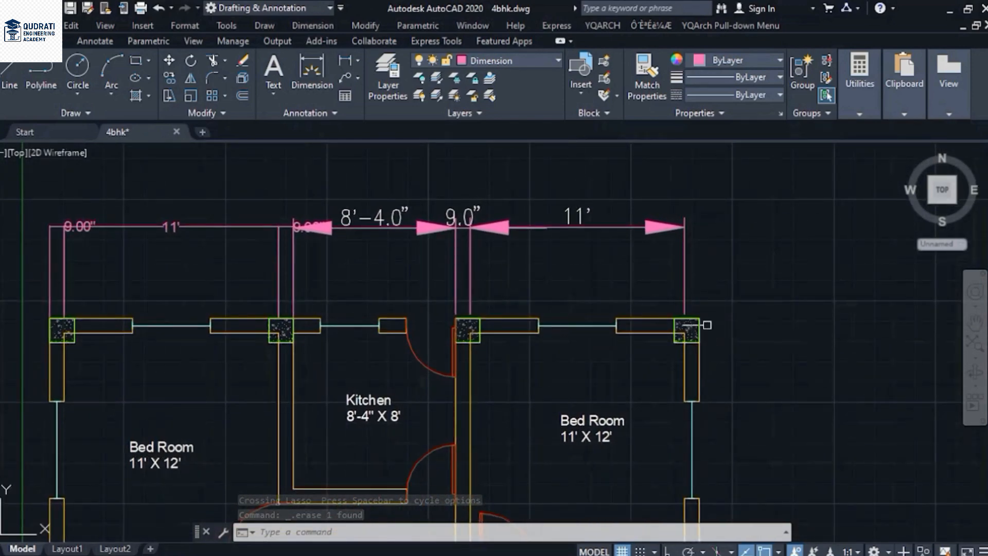
Dimension the inner length of the upper right bedroom between its lower and upper walls, with the dimension line outside the plan's right side
click(296, 66)
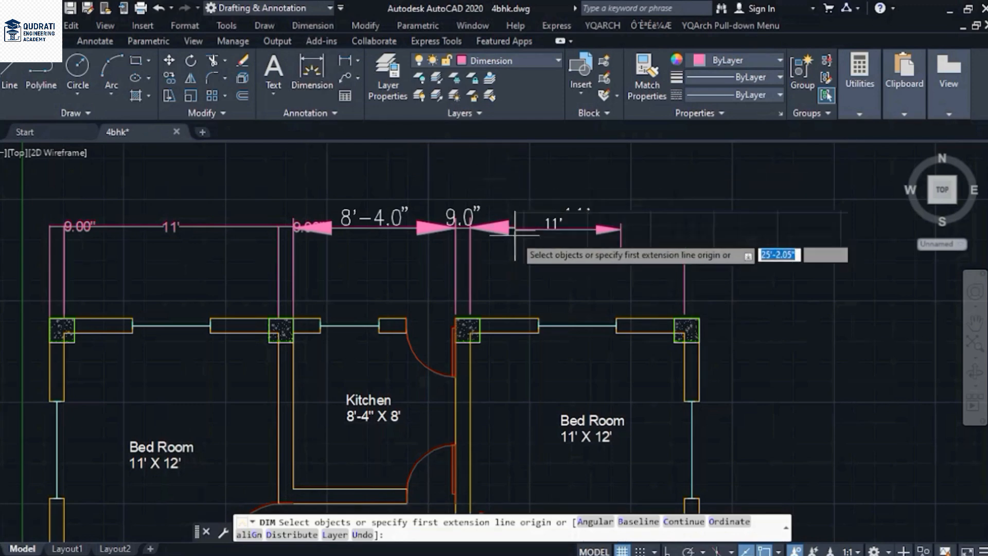
scroll(510, 237, down, 2)
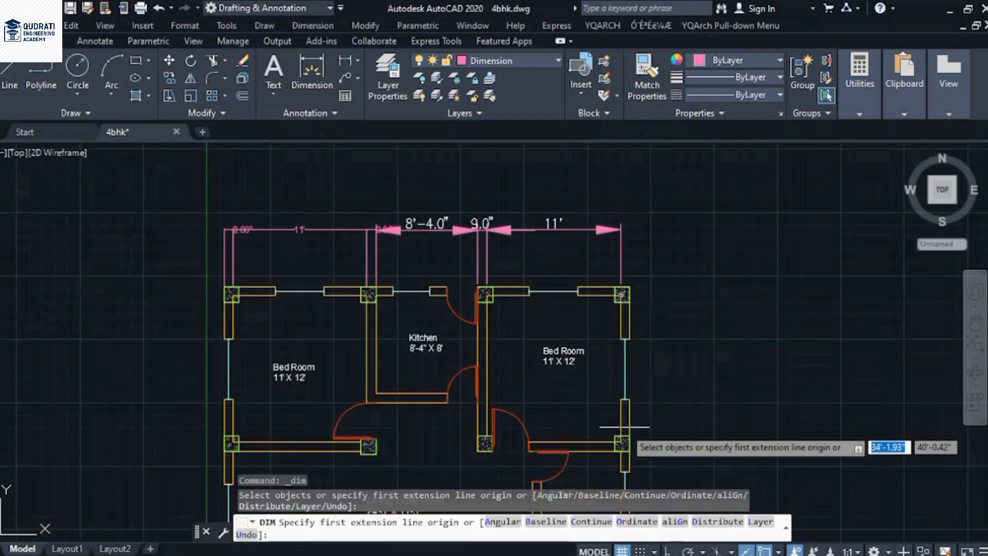
scroll(622, 444, up, 4)
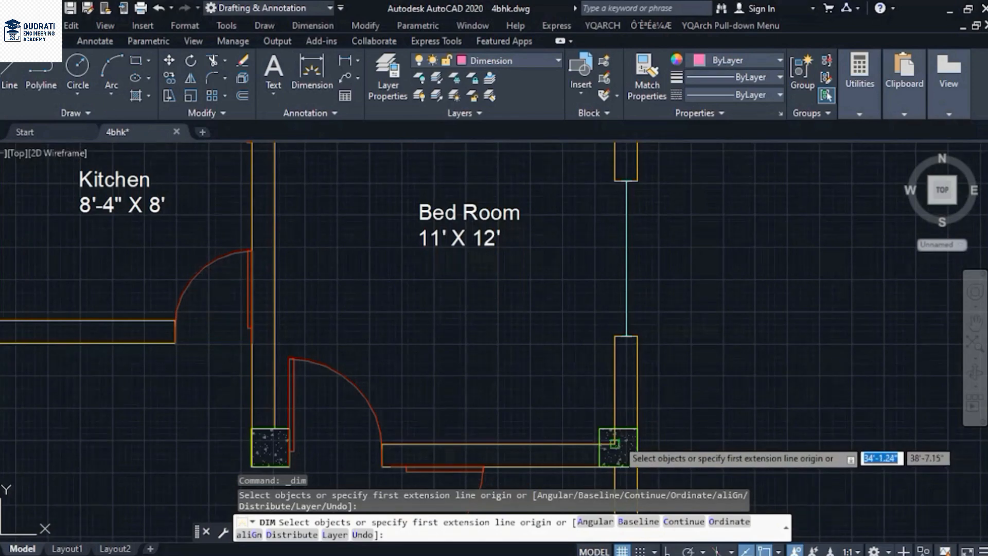
click(616, 444)
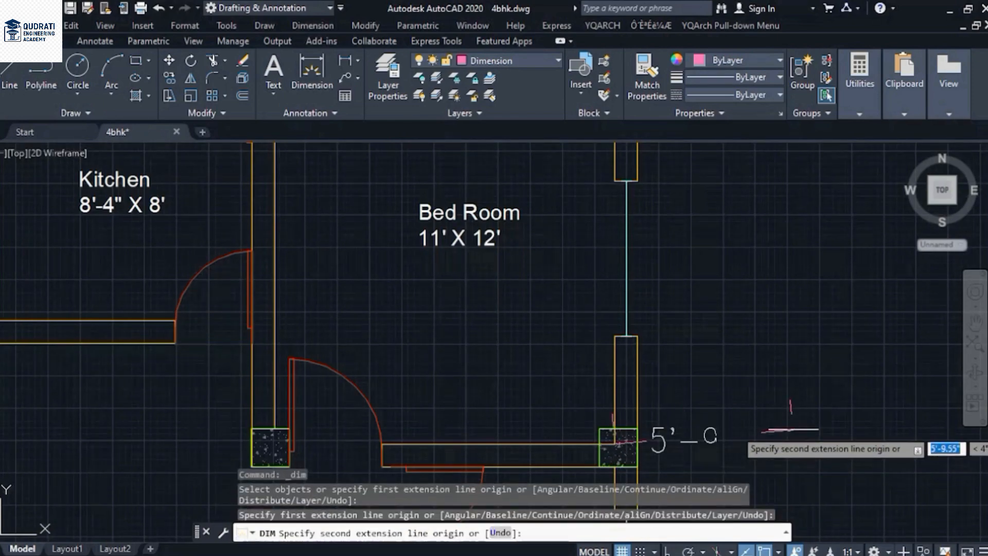
mouse_move(718, 319)
middle_down()
mouse_move(664, 447)
mouse_move(631, 487)
middle_up()
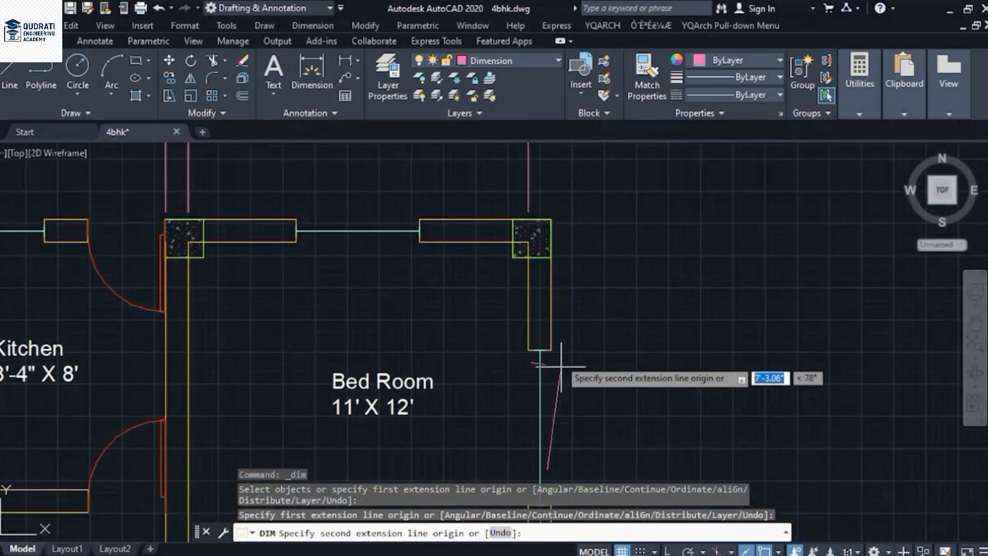
click(531, 240)
click(717, 246)
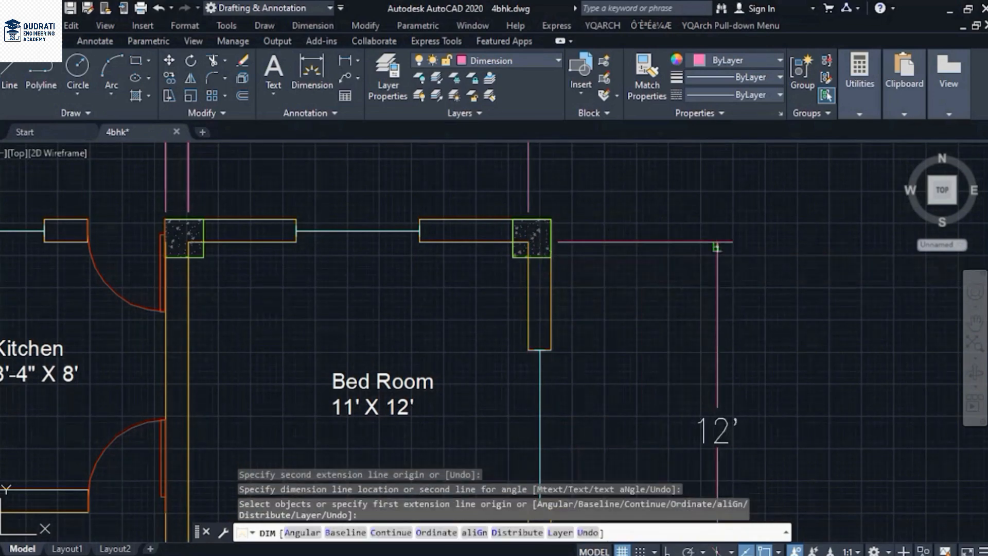
Dimension the inner length of the upper toilet vertically outside the right wall, close to the line of the bedroom dimension above
middle_drag(706, 309, 699, 110)
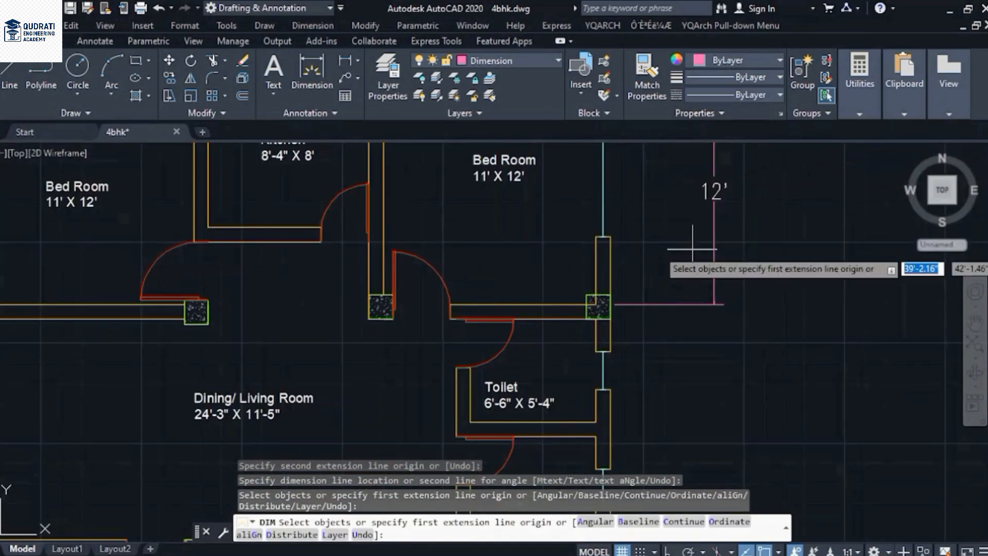
middle_drag(686, 290, 688, 270)
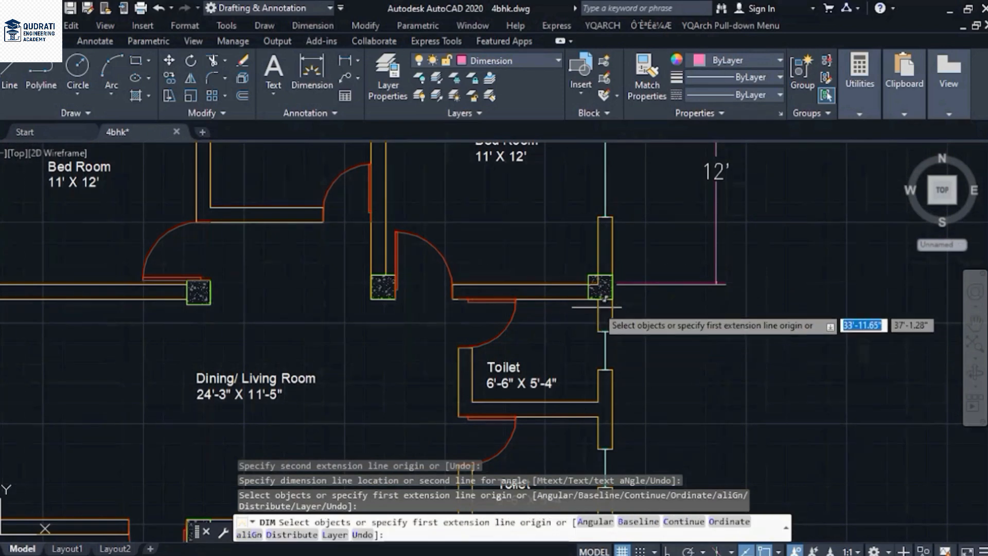
key(Escape)
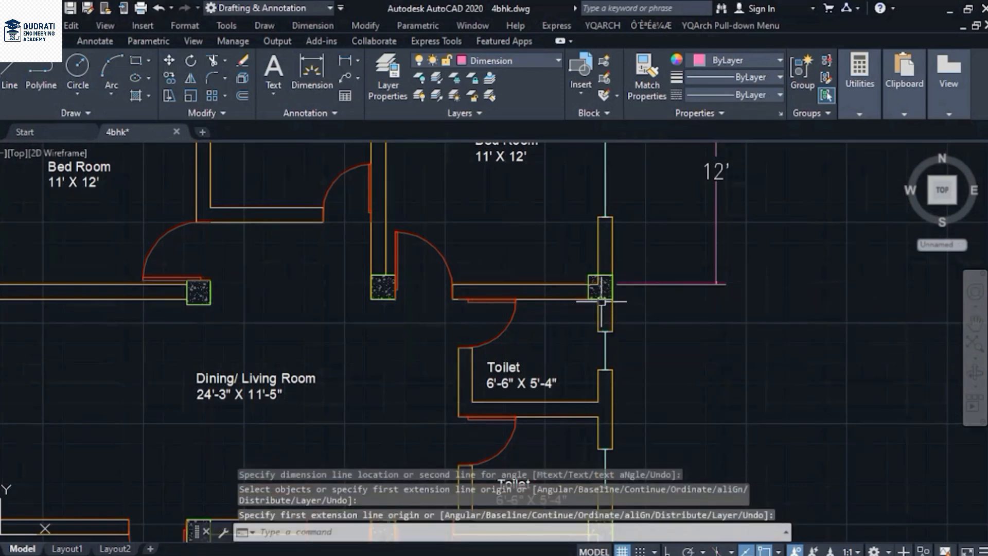
key(Return)
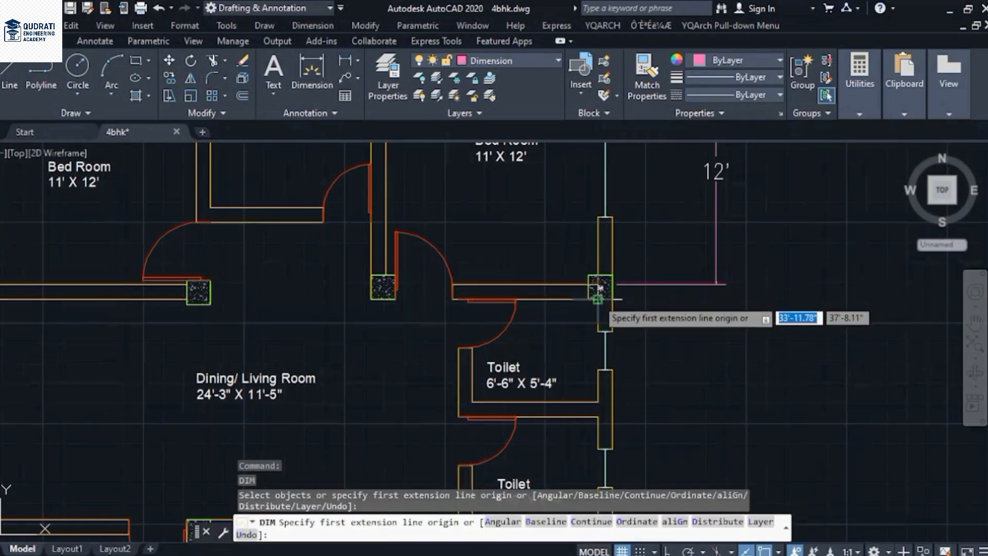
click(598, 299)
click(598, 402)
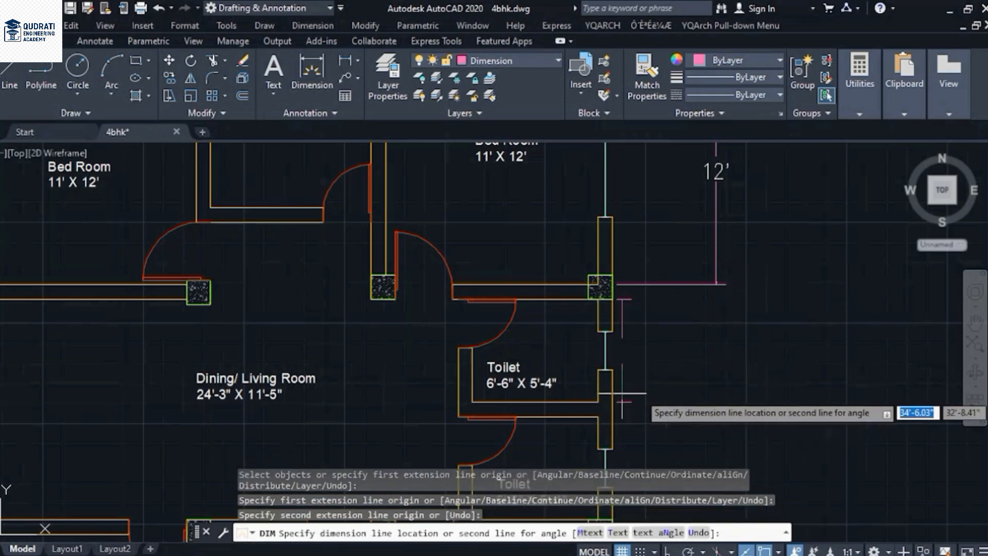
click(731, 393)
Dimension the inner length of the lower toilet vertically, in line with the upper toilet's dimension
middle_drag(656, 412, 663, 297)
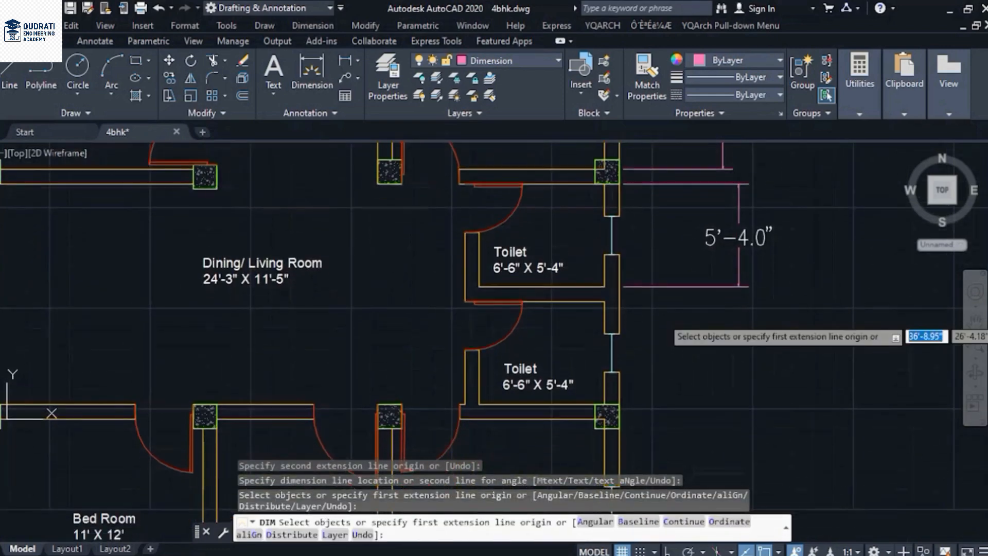
key(Return)
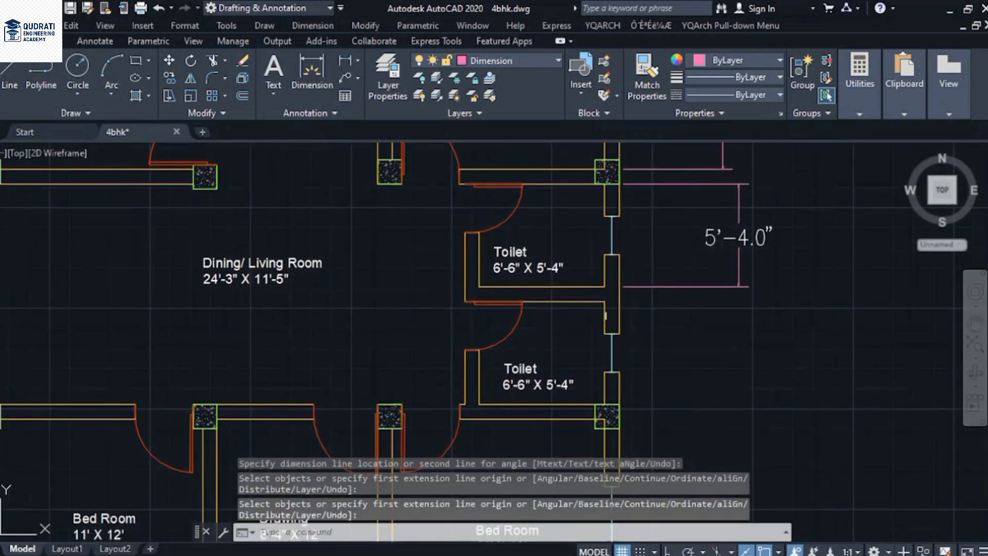
click(601, 302)
key(Return)
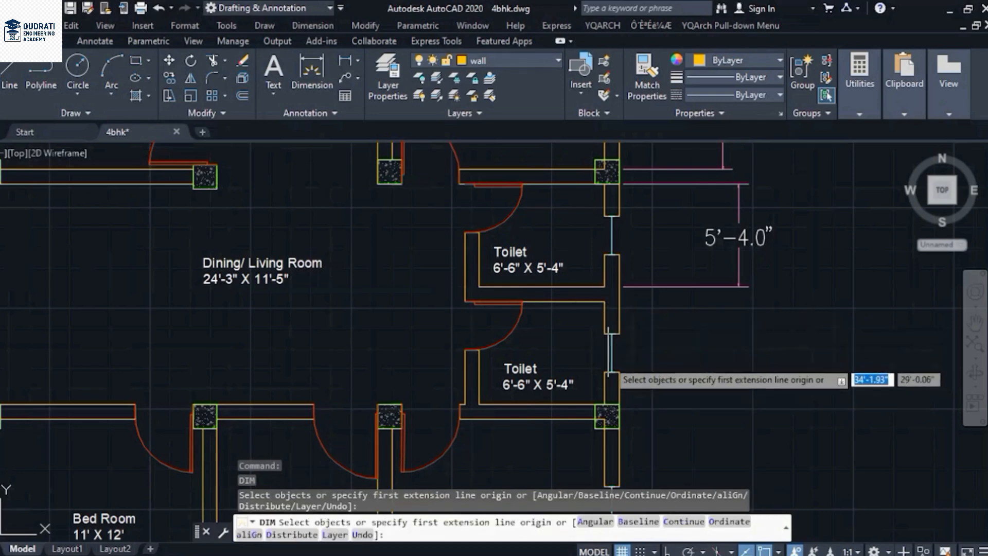
click(601, 404)
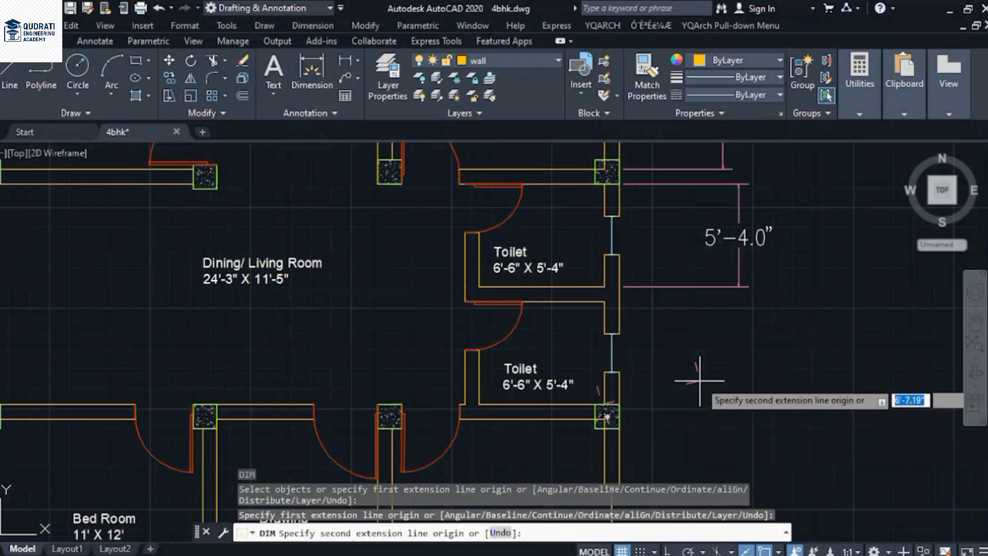
click(600, 302)
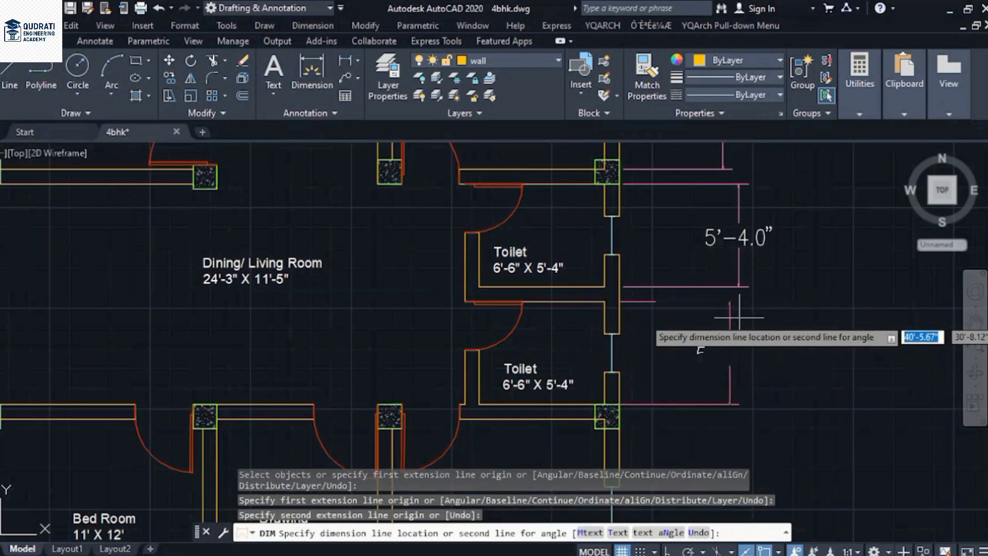
click(739, 318)
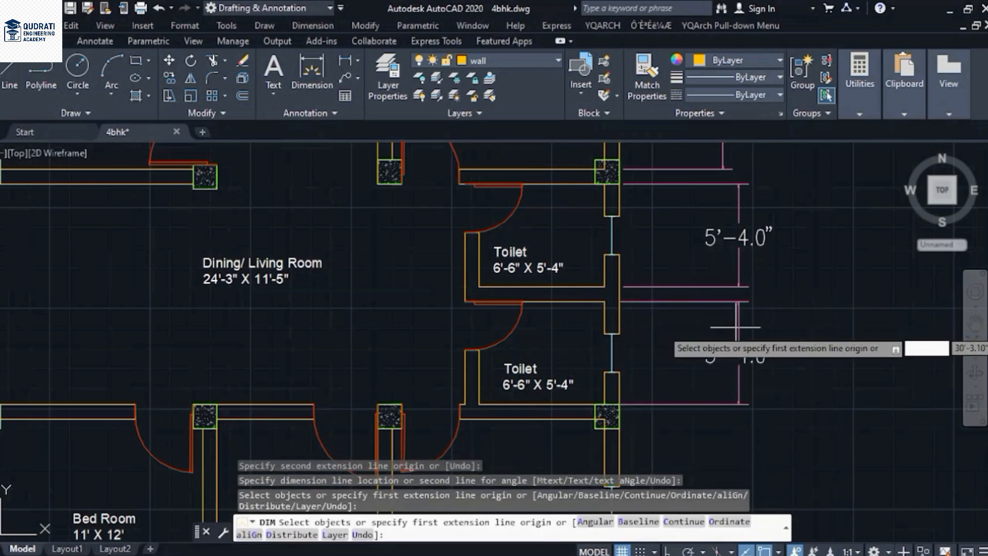
Dimension the inner length of the lower right bedroom vertically, in line with the toilet dimensions outside the right wall
middle_drag(607, 431, 610, 210)
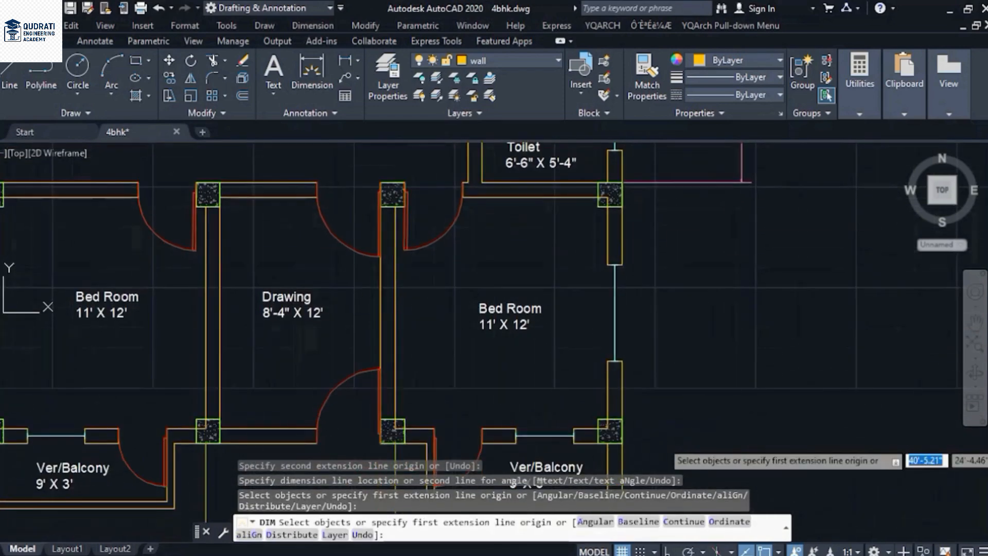
click(608, 195)
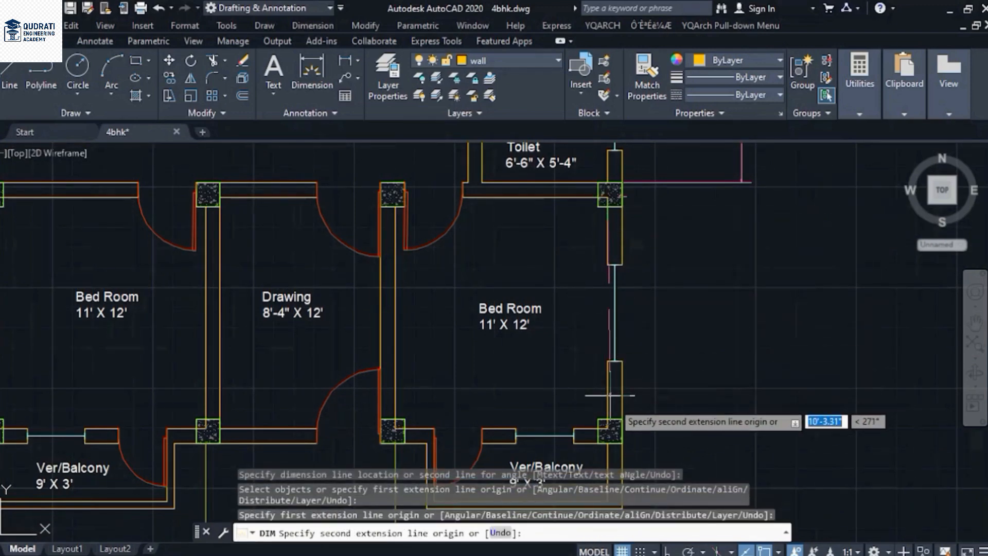
click(609, 428)
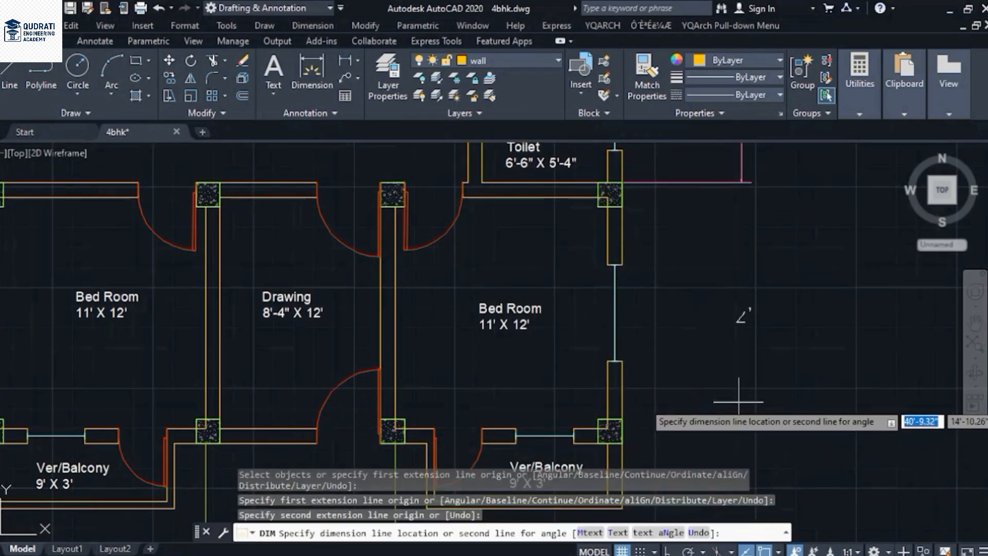
click(738, 316)
Dimension the inner depth of the right Ver/Balcony vertically outside the plan's right side
mouse_move(709, 442)
middle_down()
mouse_move(717, 261)
mouse_move(708, 188)
middle_up()
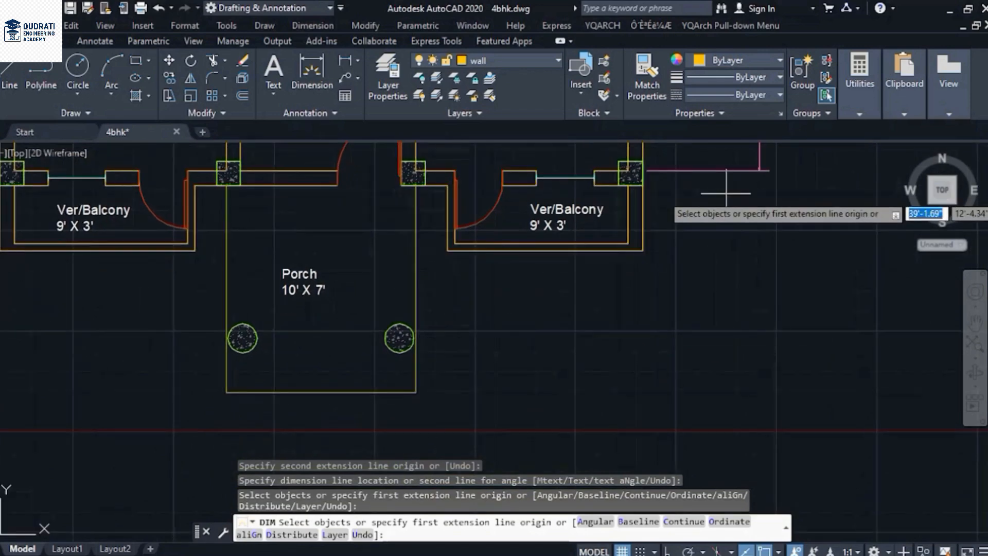
click(628, 184)
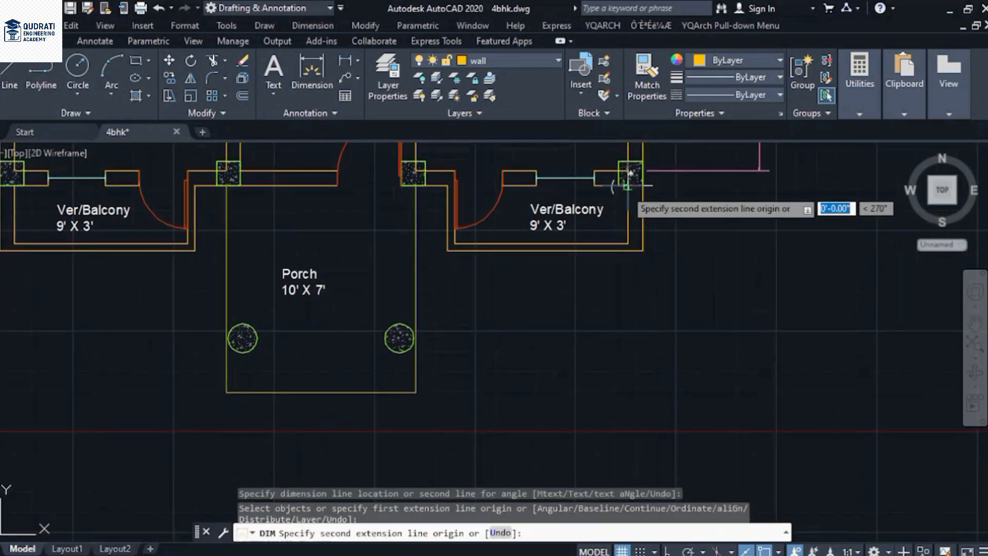
click(628, 244)
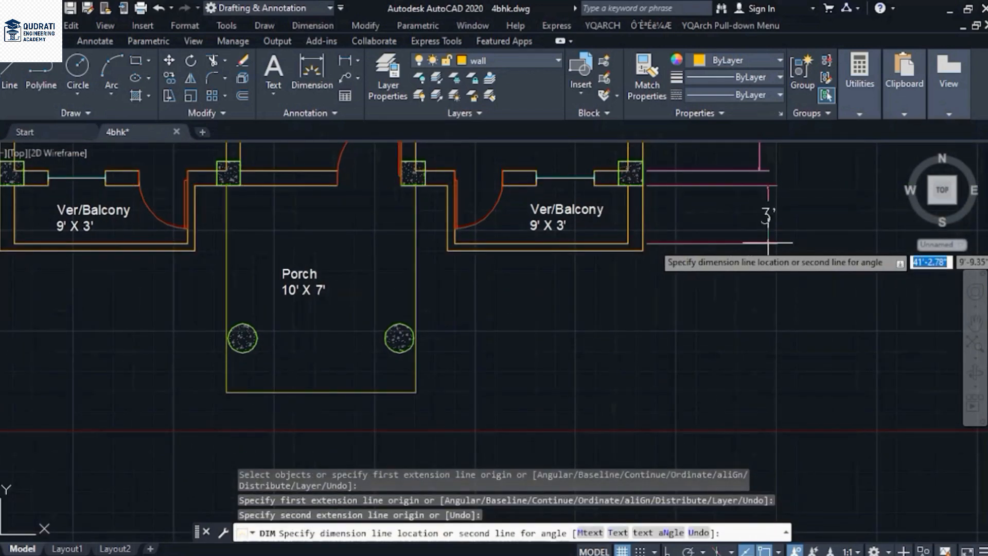
click(769, 242)
Dimension the plan's overall length with Ortho on, from the right balcony's outer corner to the upper right outer corner, outside the room dimensions
scroll(662, 262, down, 4)
middle_drag(662, 270, 640, 353)
scroll(647, 342, down, 2)
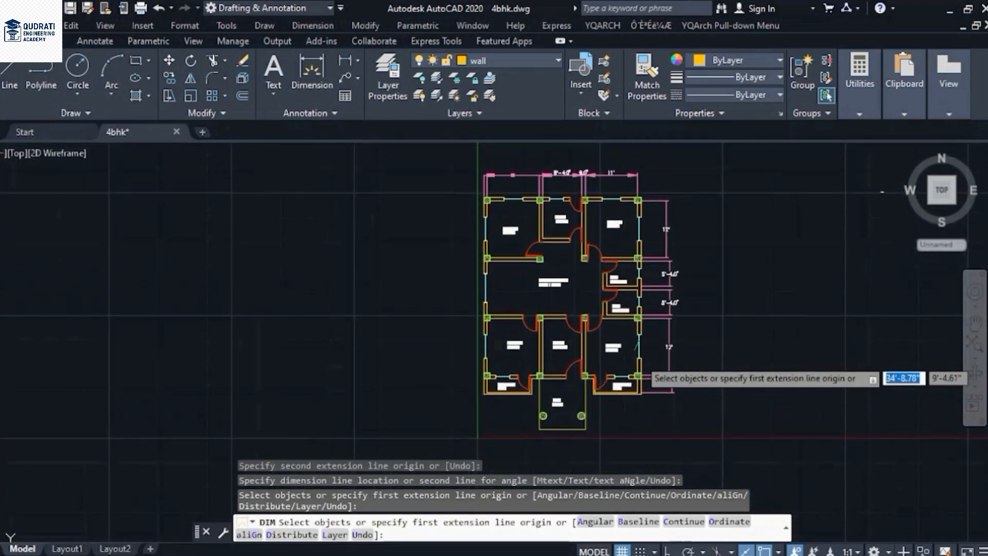
scroll(645, 389, up, 6)
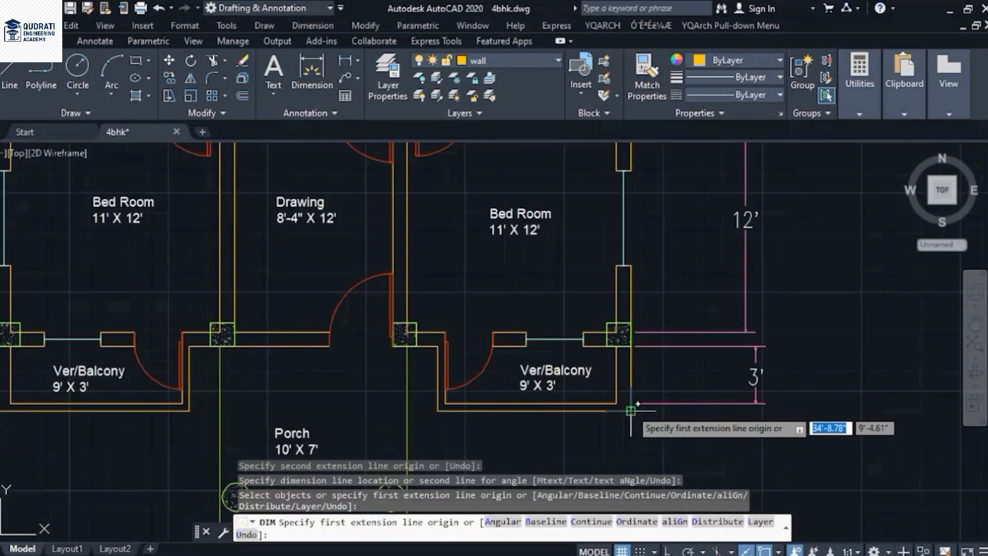
click(631, 411)
middle_drag(626, 206, 628, 473)
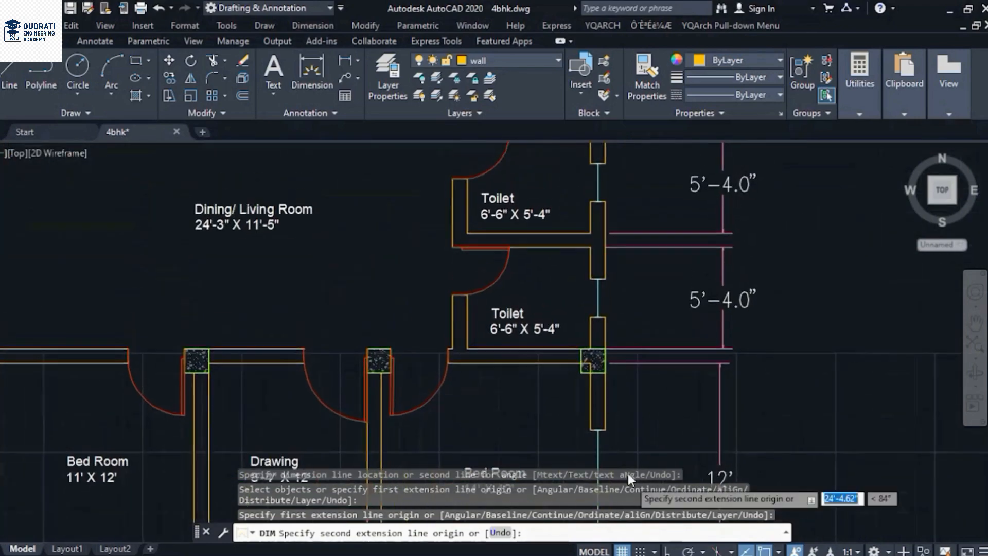
scroll(628, 474, down, 5)
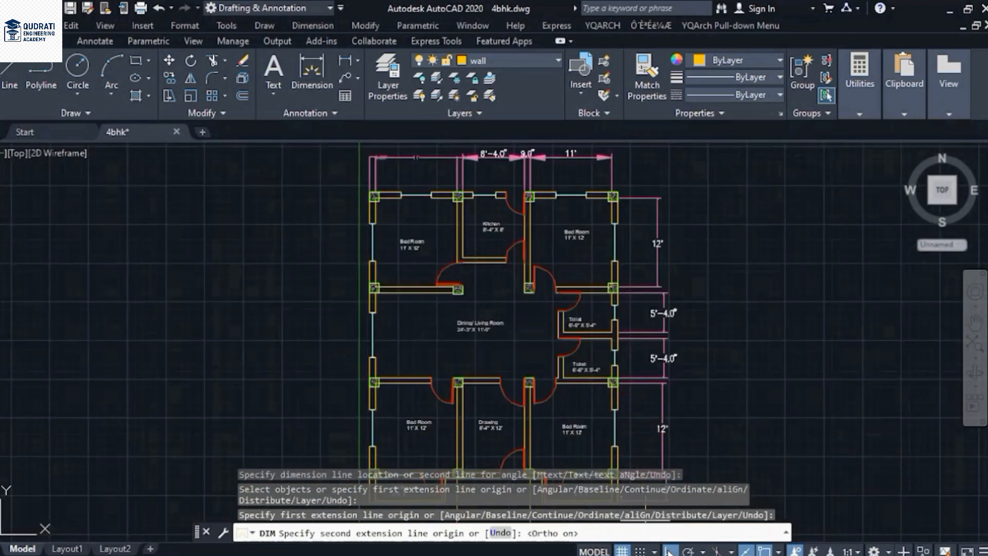
scroll(615, 195, up, 4)
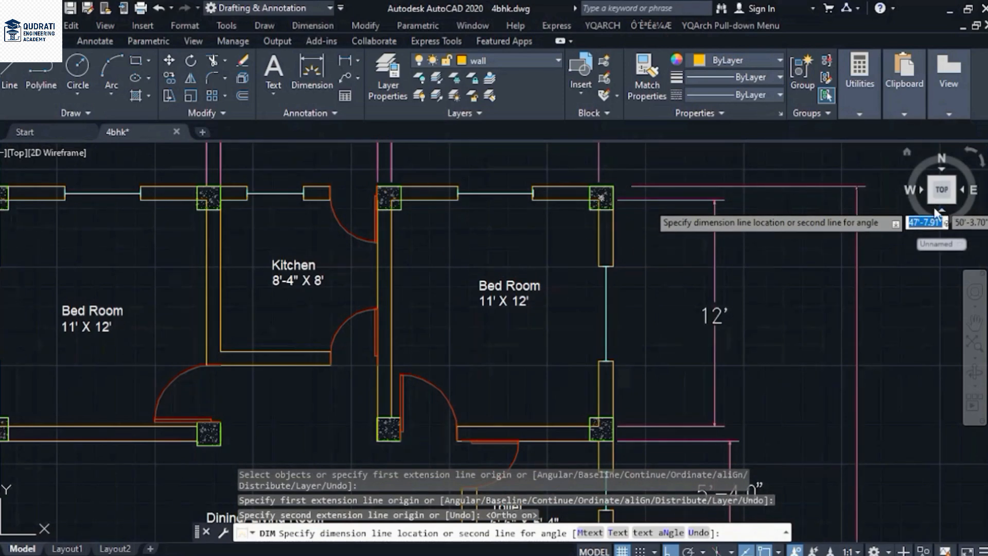
scroll(707, 195, down, 5)
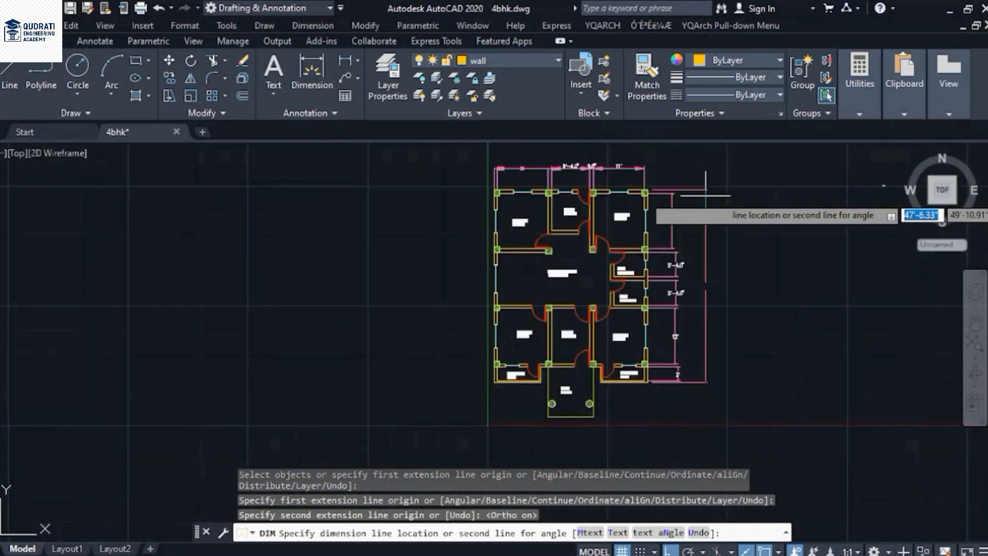
click(701, 196)
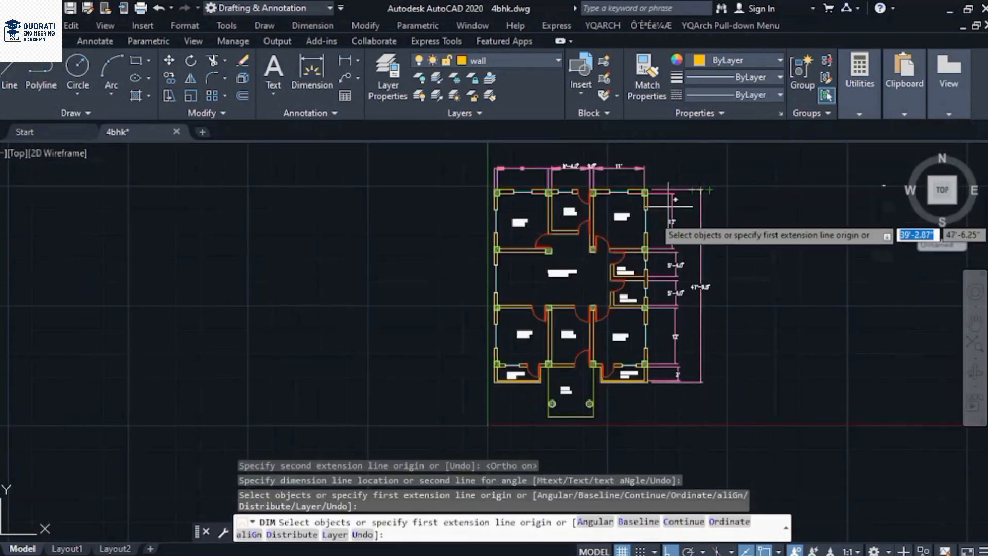
Place the horizontal dimension of the left Ver/Balcony's inner width below the balcony
scroll(680, 232, up, 2)
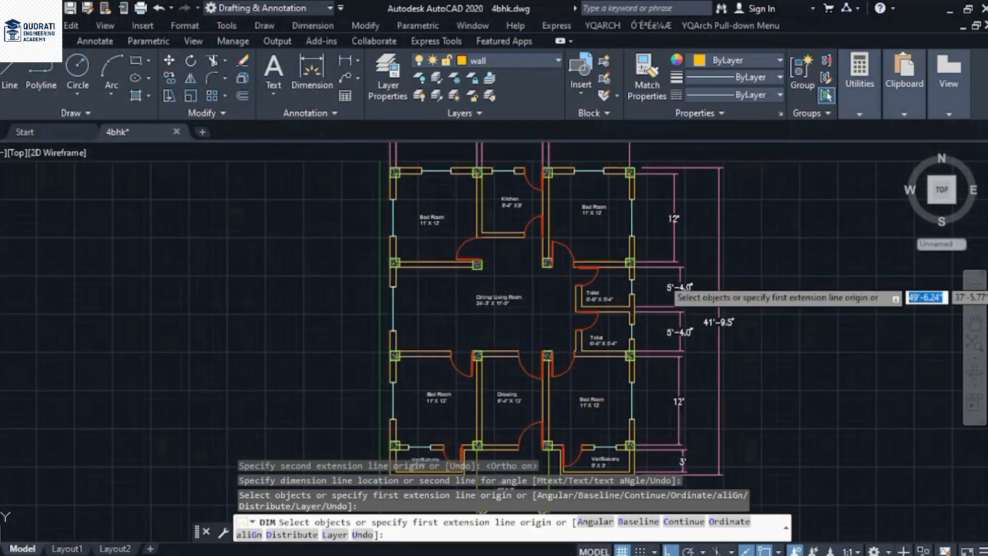
middle_drag(731, 248, 736, 266)
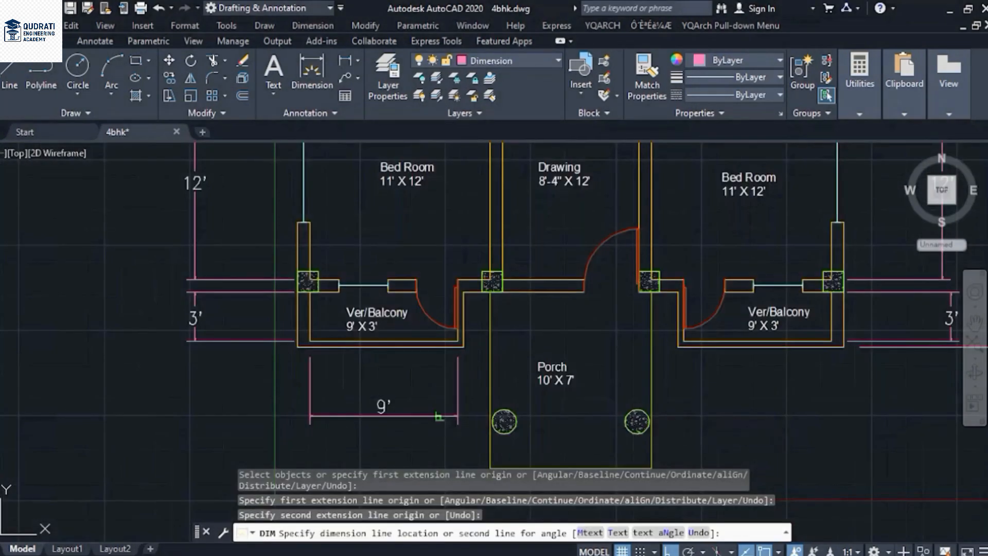
click(453, 411)
Dimension the porch's outer width horizontally, placing the dimension line below the porch
middle_drag(450, 442, 452, 306)
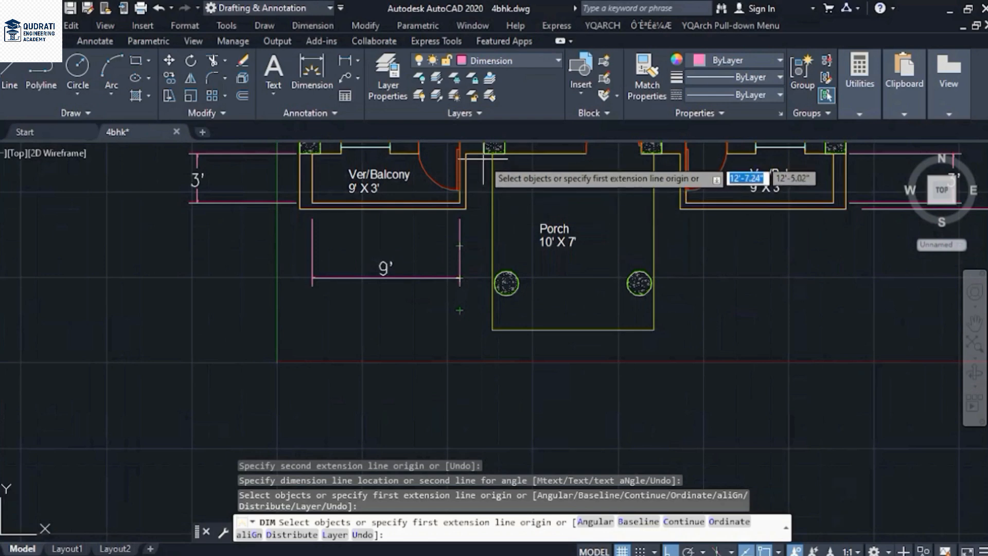
click(493, 329)
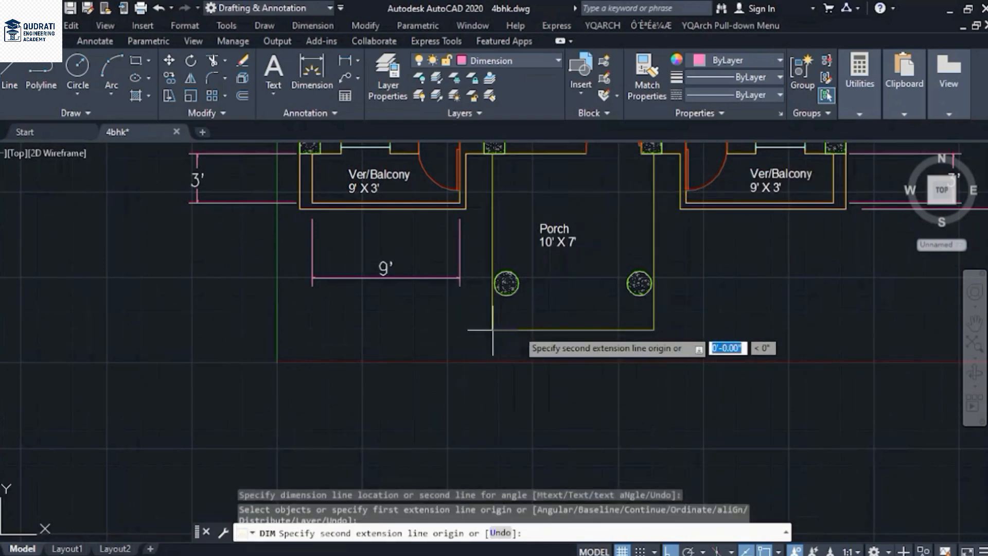
click(654, 329)
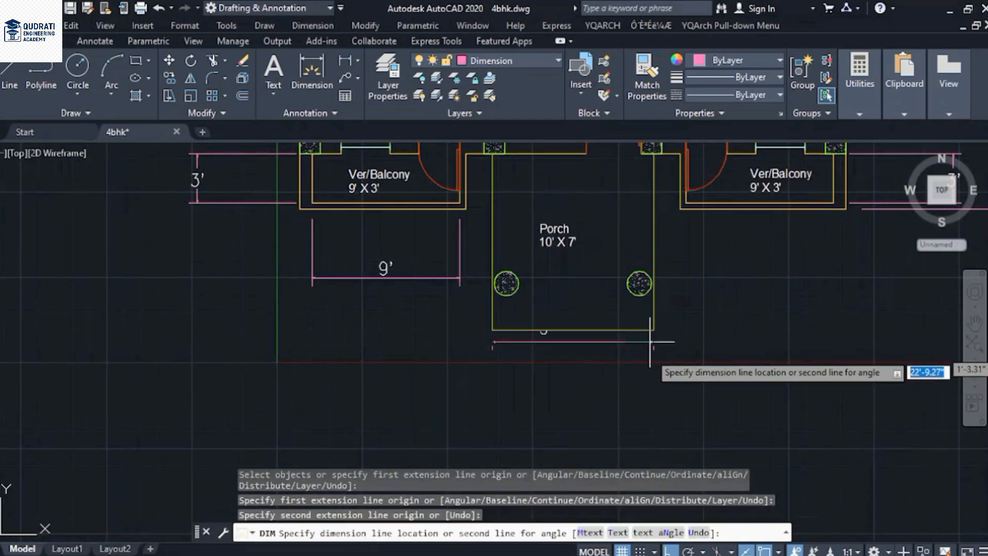
click(664, 402)
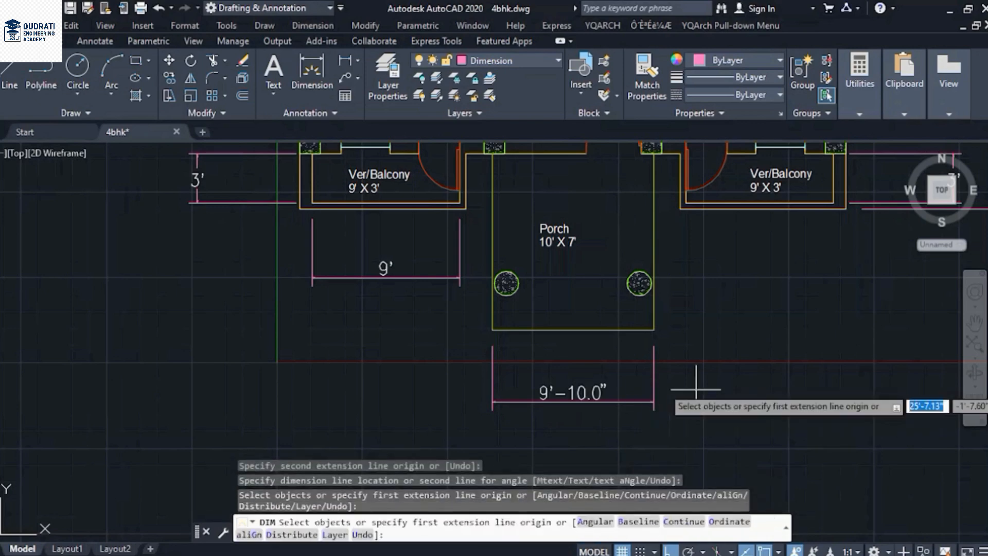
Dimension the inner width of the right Ver/Balcony horizontally, placing the dimension line below the balcony
middle_drag(758, 366, 612, 414)
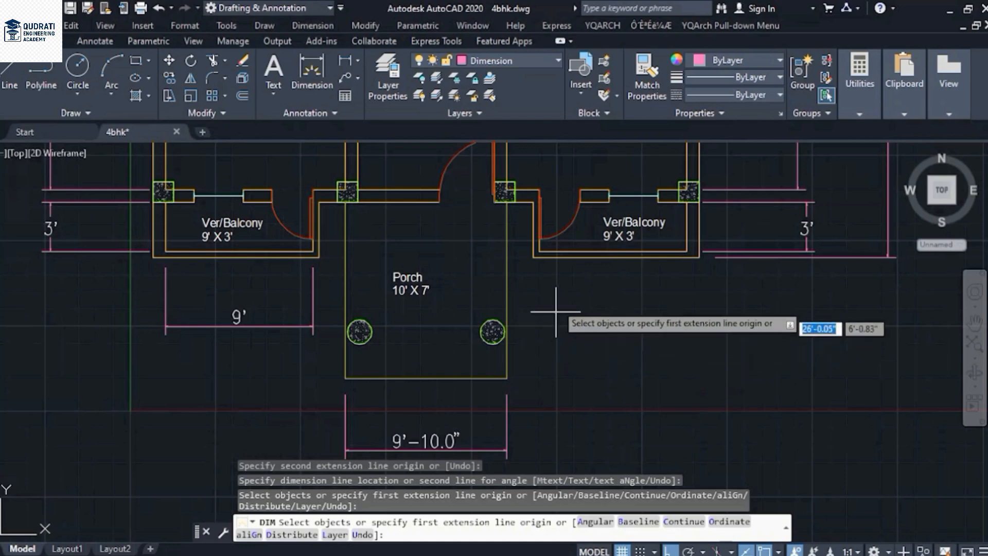
key(Return)
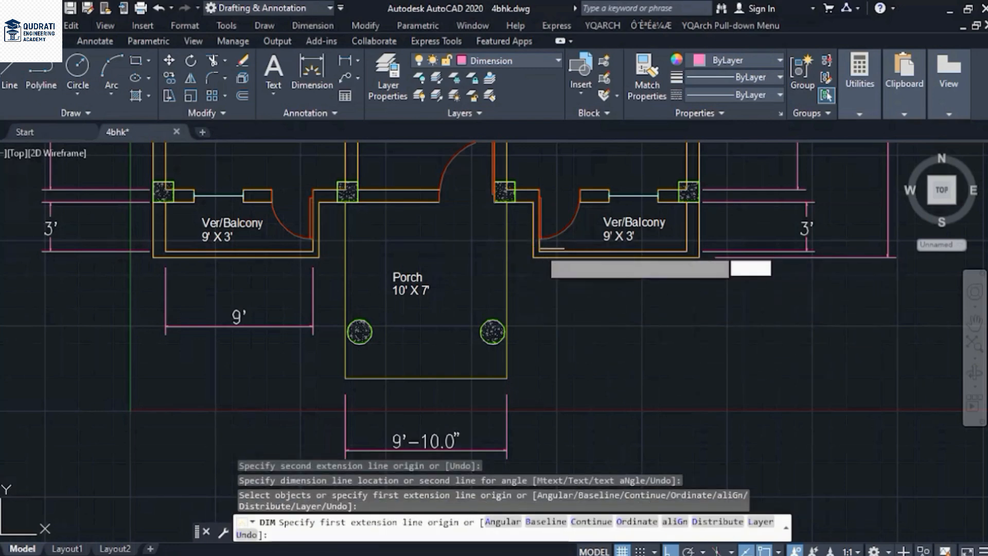
click(540, 249)
click(687, 251)
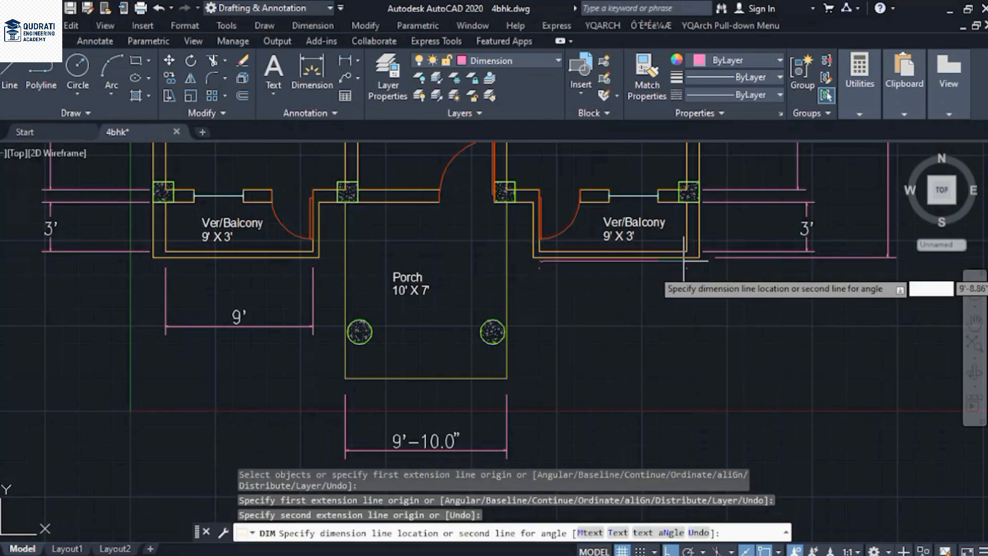
click(681, 333)
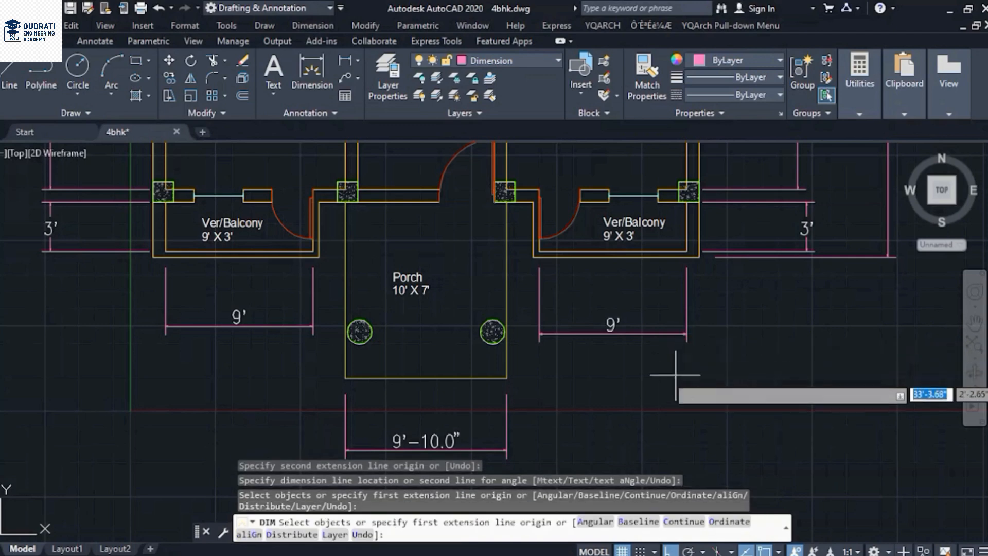
Turn off the current Dimension layer to hide all dimensions of the floor plan
scroll(676, 373, down, 2)
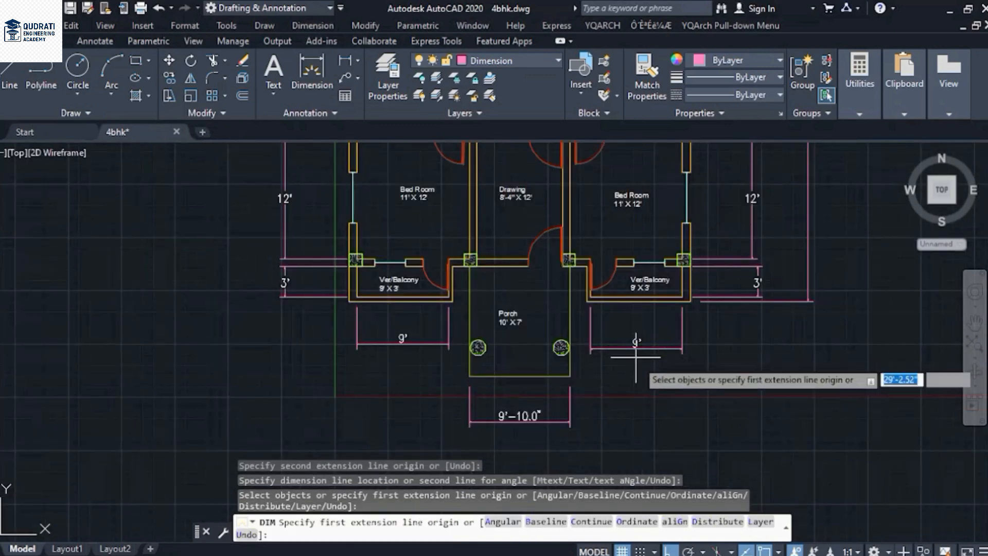
scroll(643, 392, down, 4)
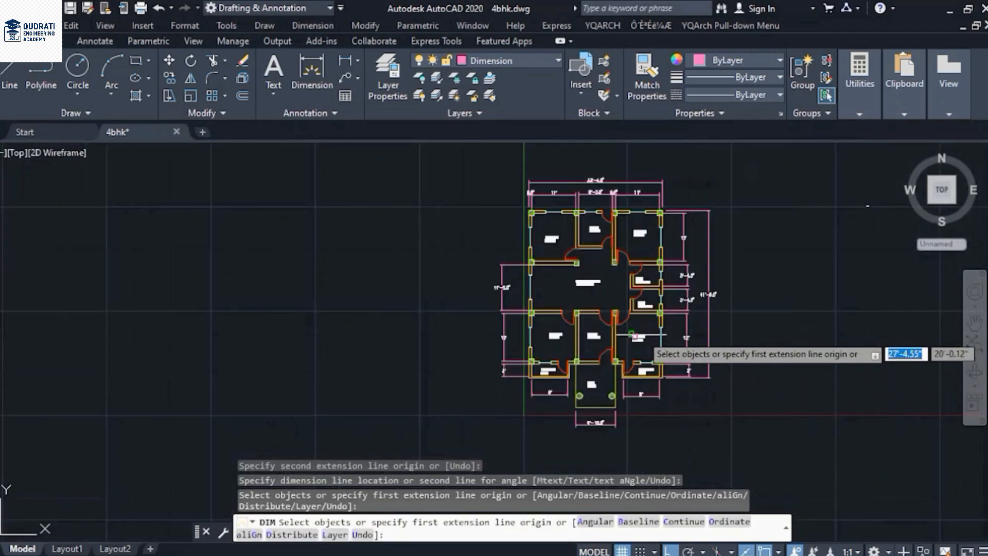
middle_drag(641, 329, 640, 362)
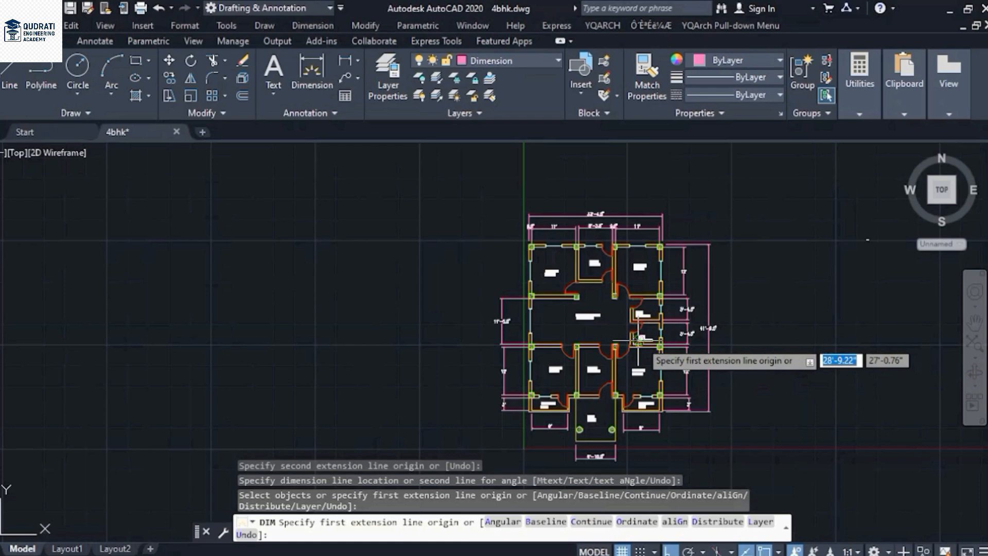
middle_drag(638, 341, 579, 279)
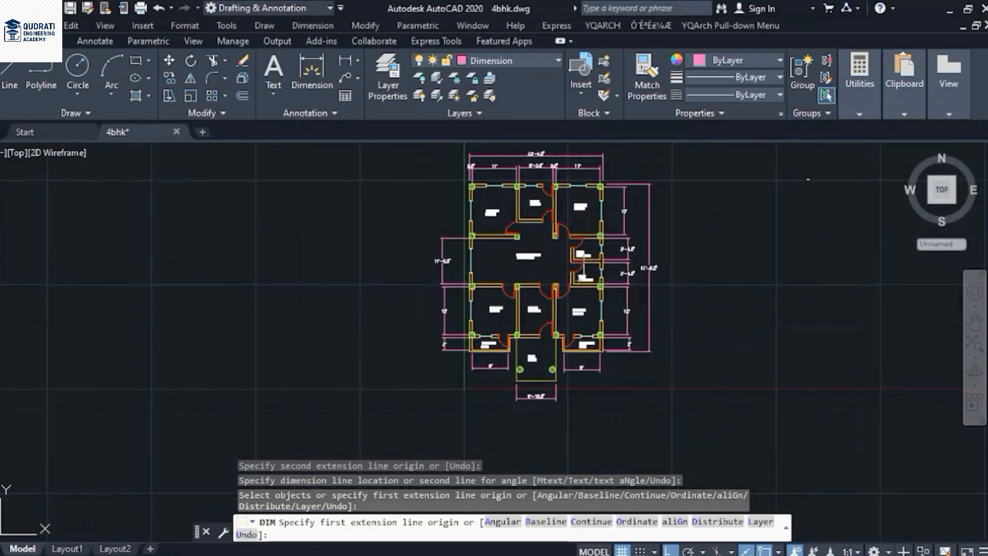
click(522, 60)
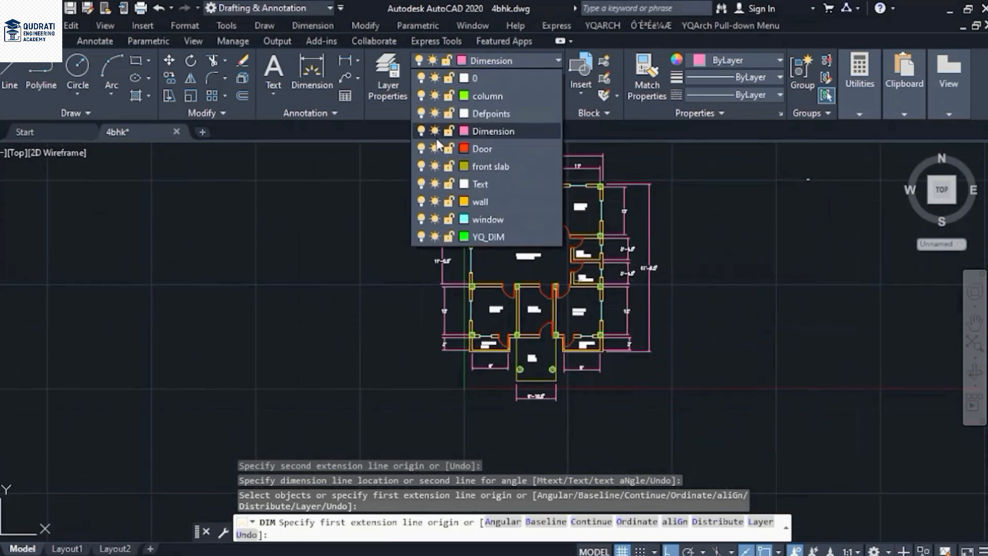
click(421, 132)
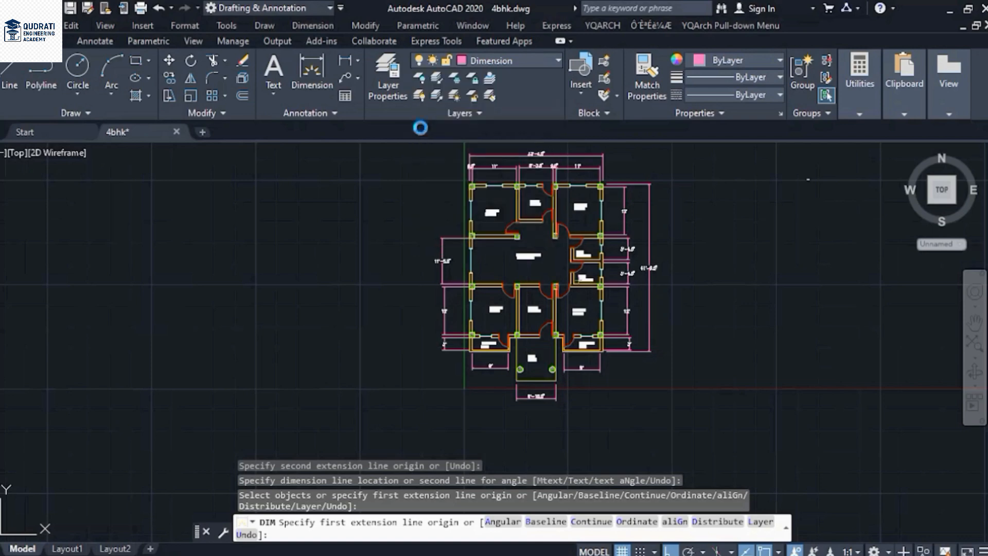
click(407, 260)
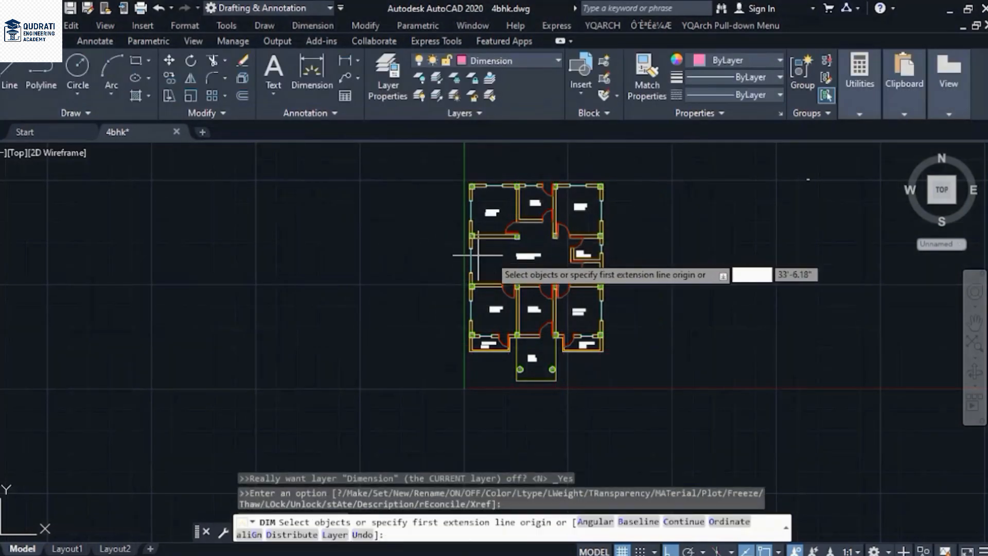
middle_drag(571, 265, 447, 265)
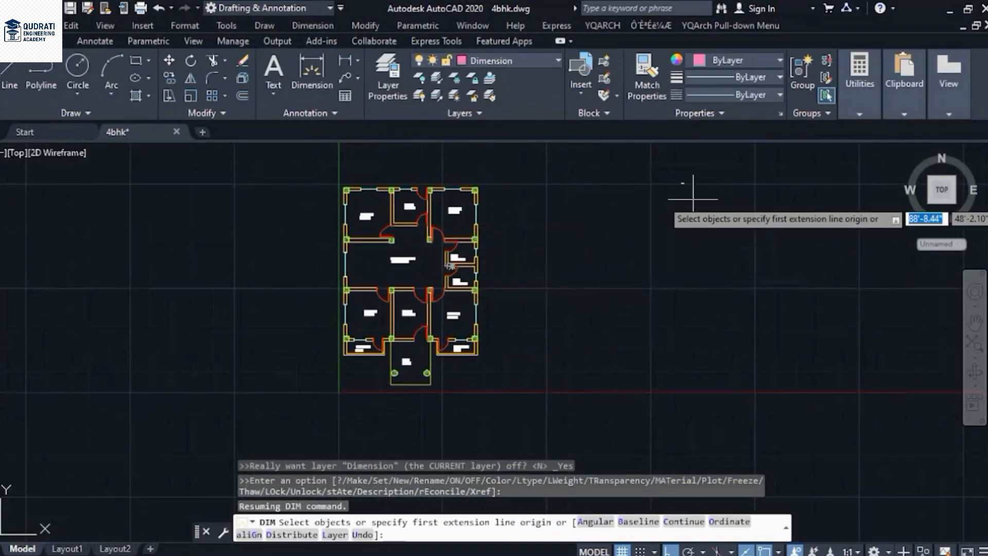
scroll(688, 203, up, 2)
click(665, 198)
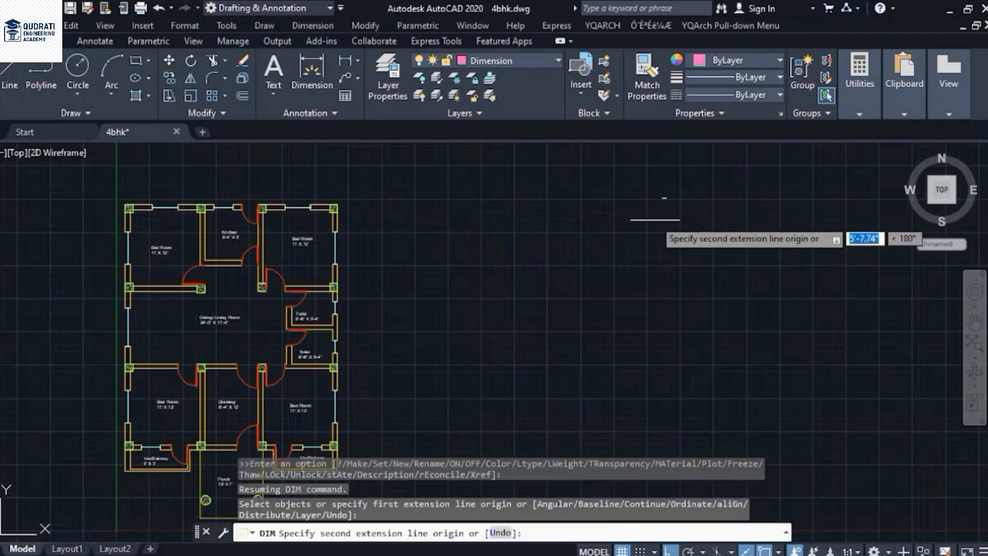
click(679, 203)
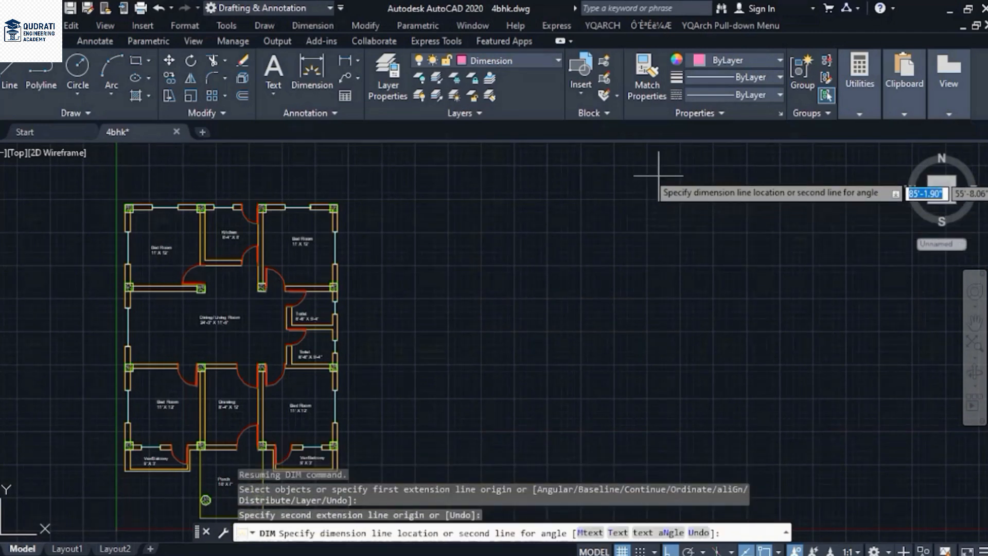
click(665, 196)
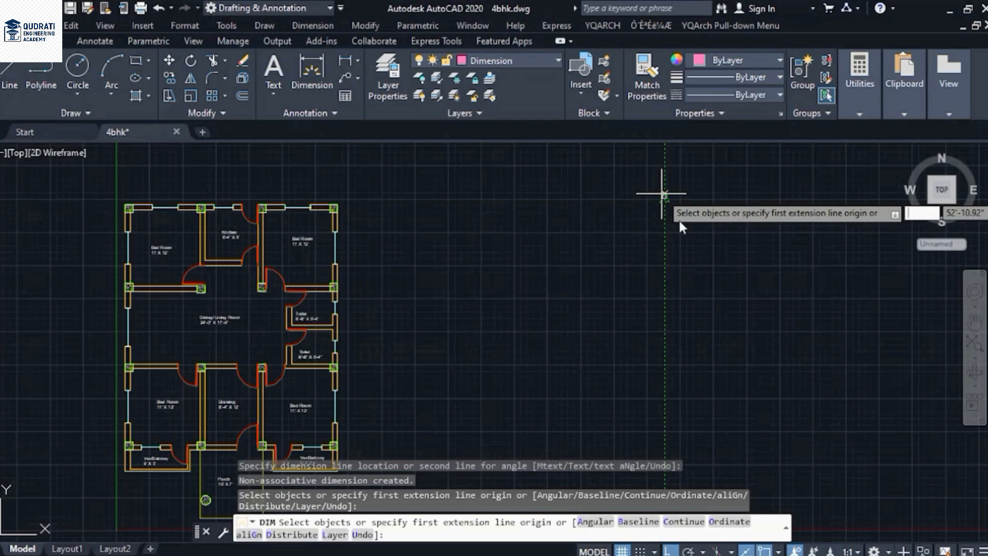
key(Escape)
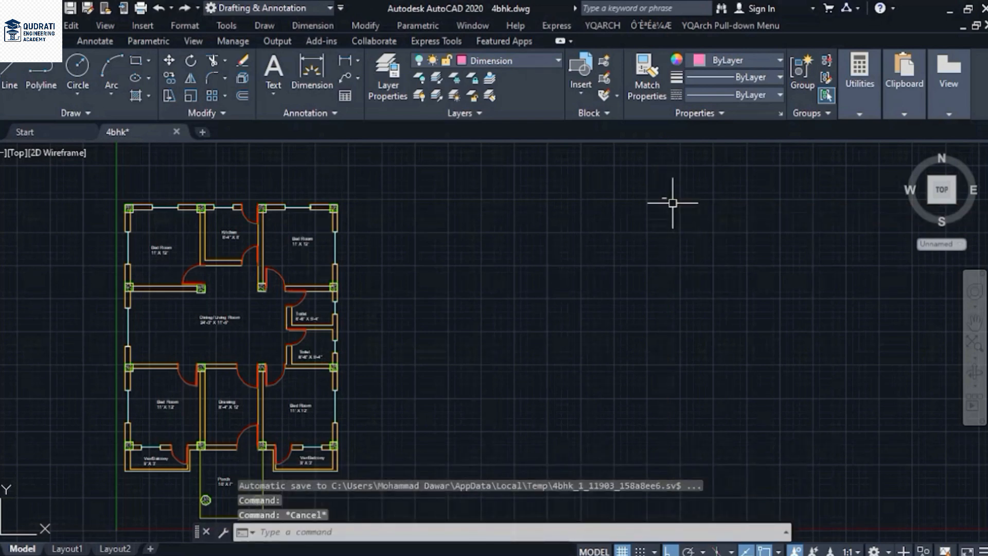
Erase the small stray mark in the empty area to the right of the floor plan
mouse_move(673, 203)
mouse_down()
mouse_move(662, 194)
mouse_move(668, 178)
mouse_up()
key(Delete)
scroll(650, 192, down, 2)
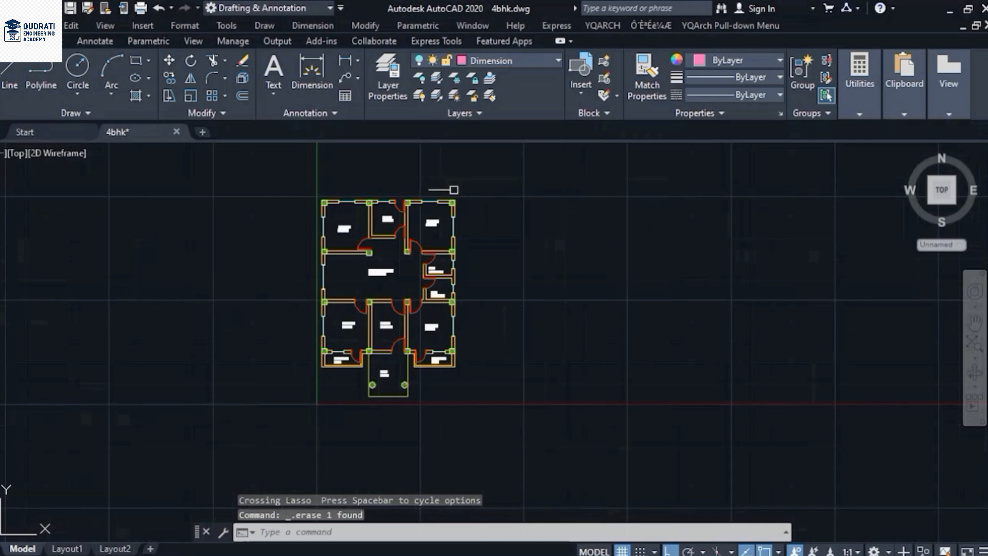
Copy the whole floor plan without dimensions from its upper right column, placing the copy about 62' horizontally to the right with Ortho on
drag(502, 183, 414, 183)
mouse_move(329, 182)
mouse_down()
mouse_move(249, 267)
mouse_move(358, 458)
mouse_move(474, 428)
mouse_up()
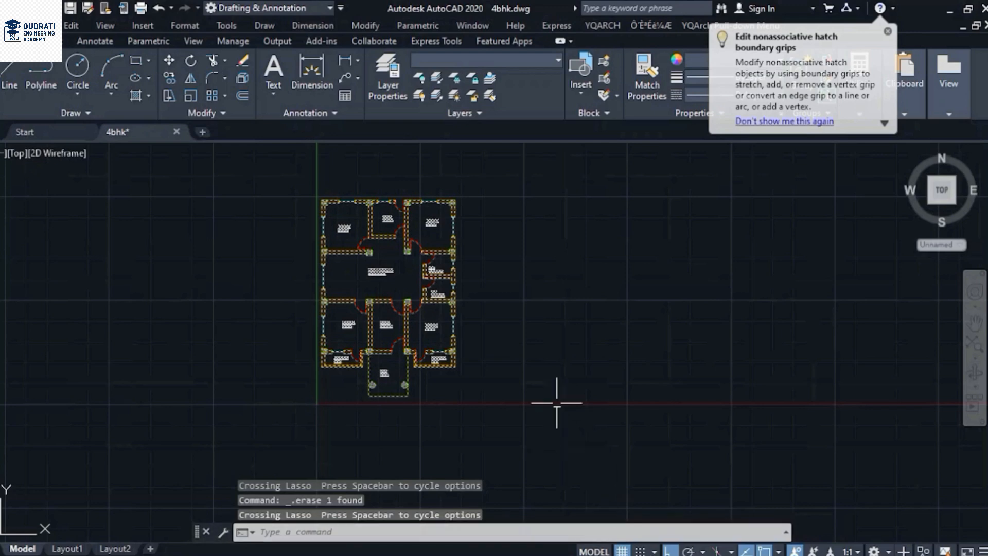
click(169, 78)
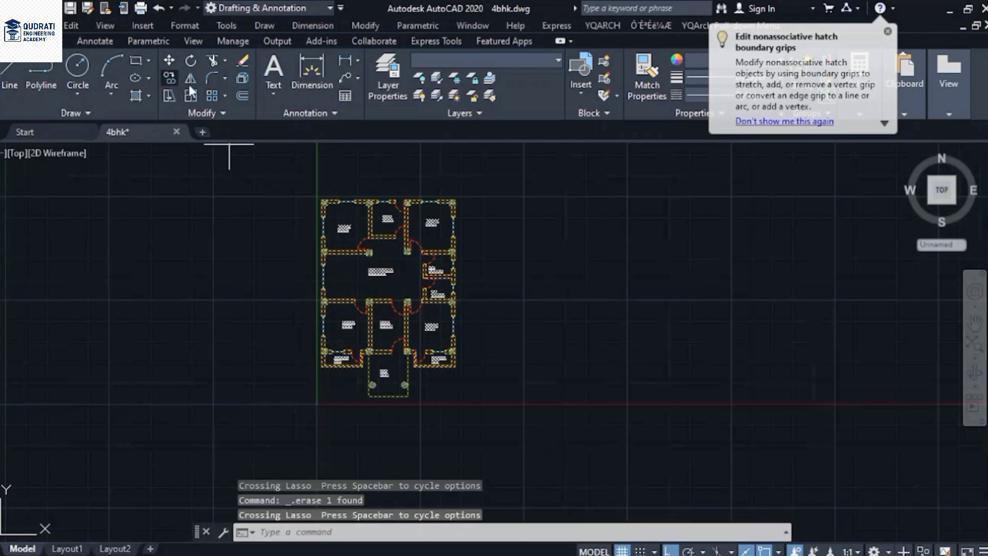
scroll(451, 199, up, 4)
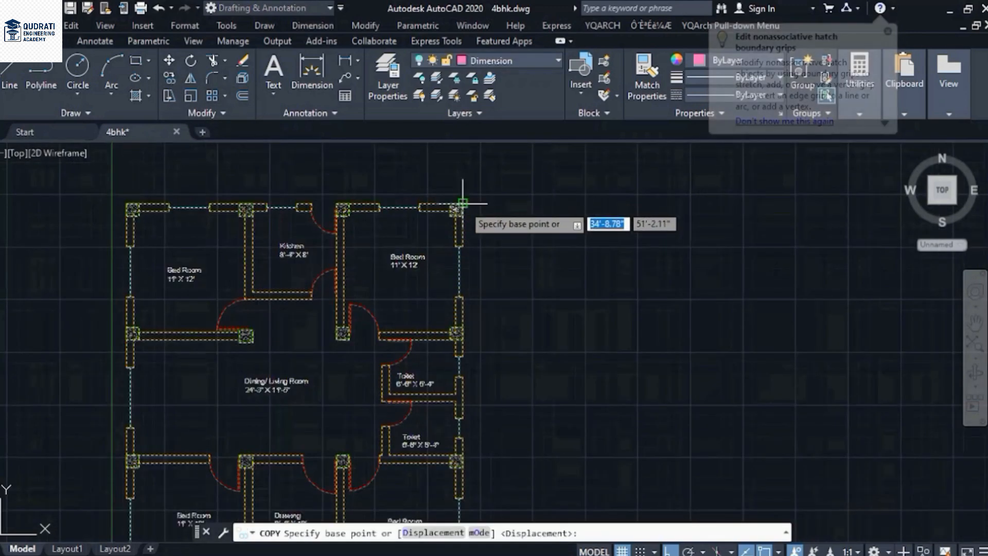
click(456, 208)
scroll(829, 252, down, 4)
middle_drag(884, 268, 600, 225)
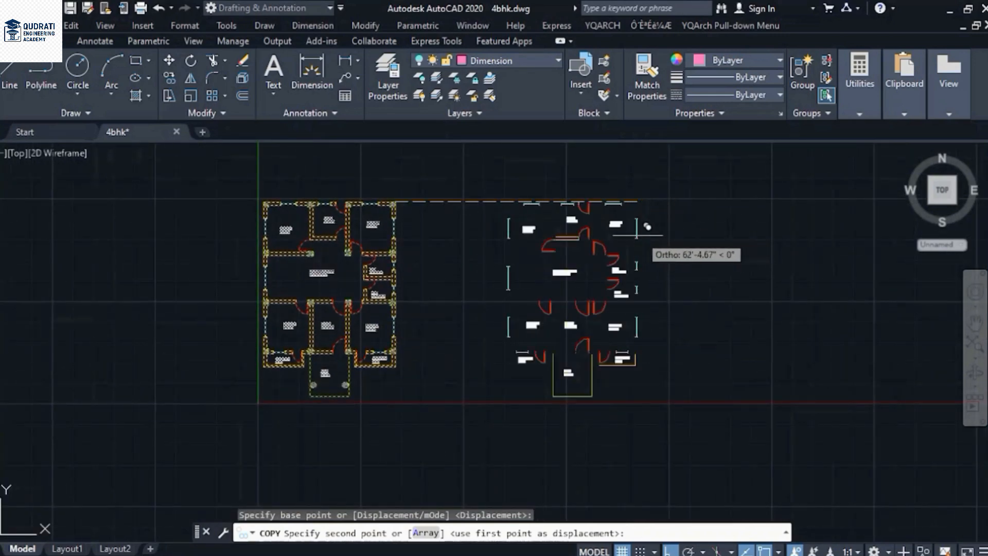
click(637, 234)
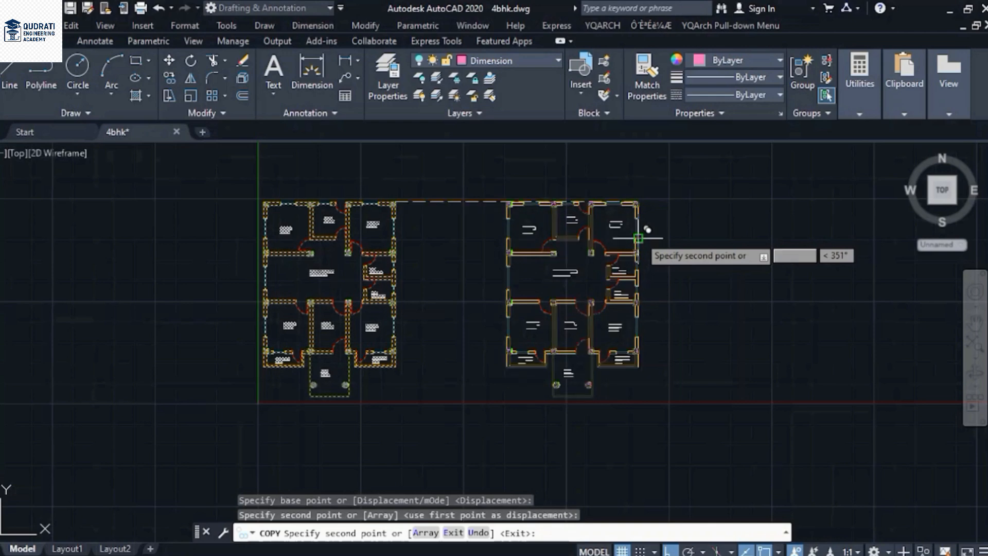
key(Escape)
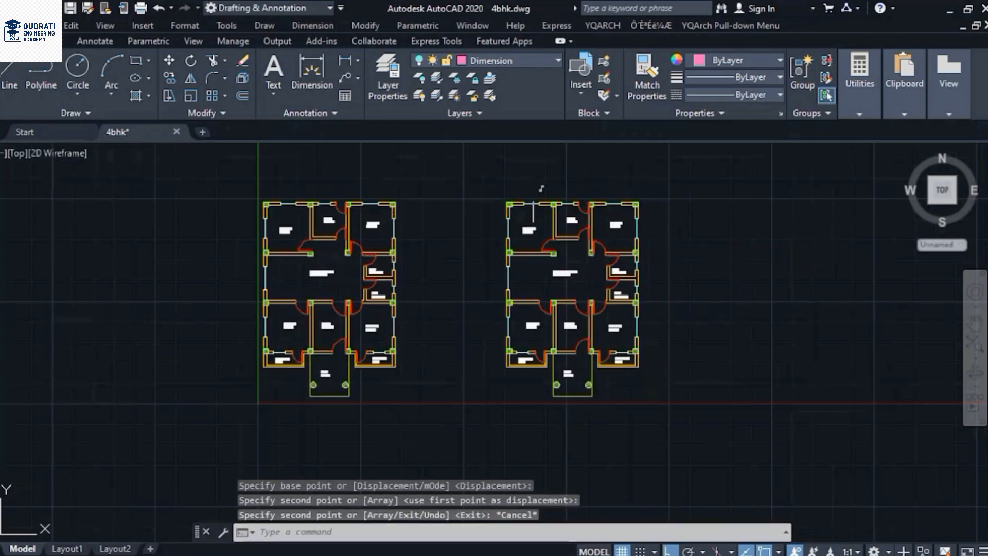
Turn the Dimension layer back on and erase the stray 2'-6.4" dimension at the copied plan's upper wall
click(498, 63)
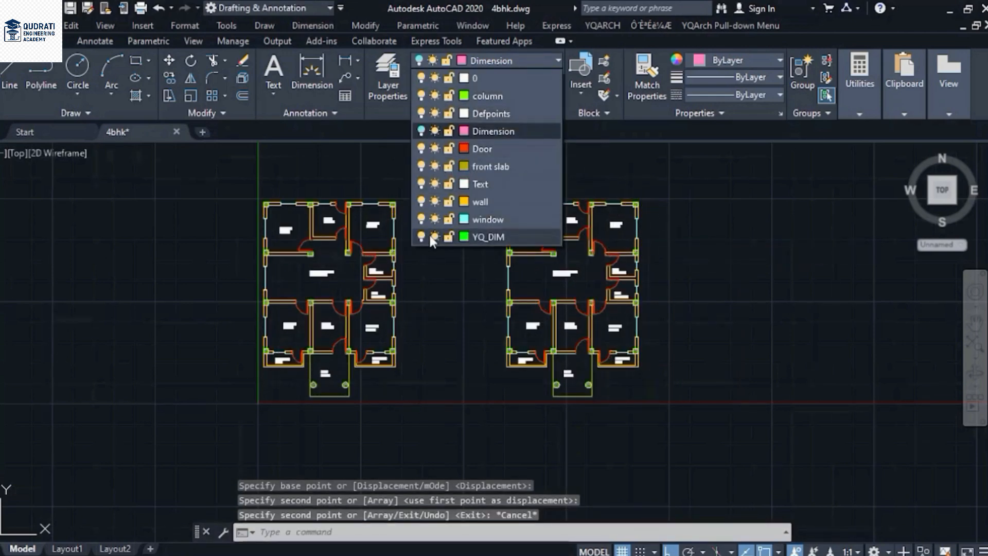
click(421, 130)
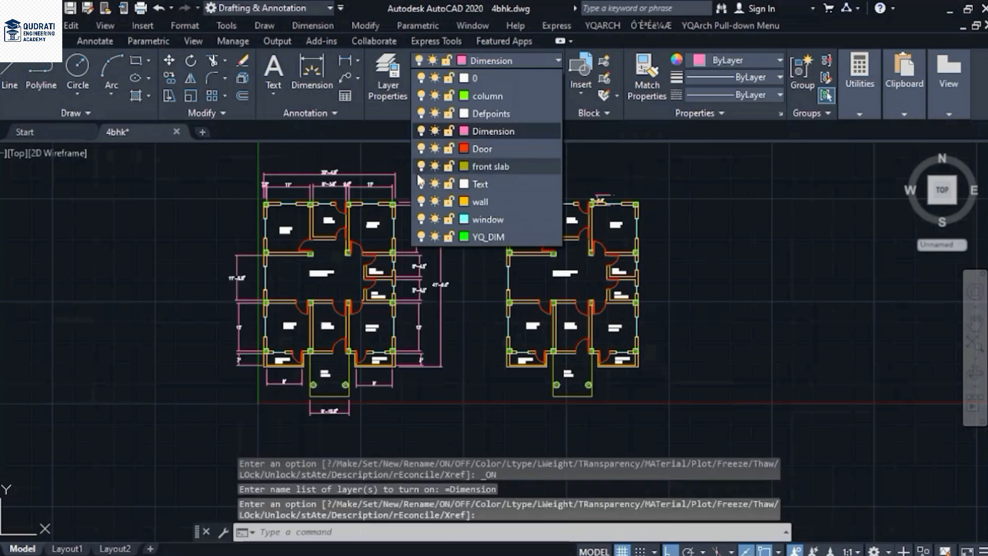
scroll(601, 200, up, 10)
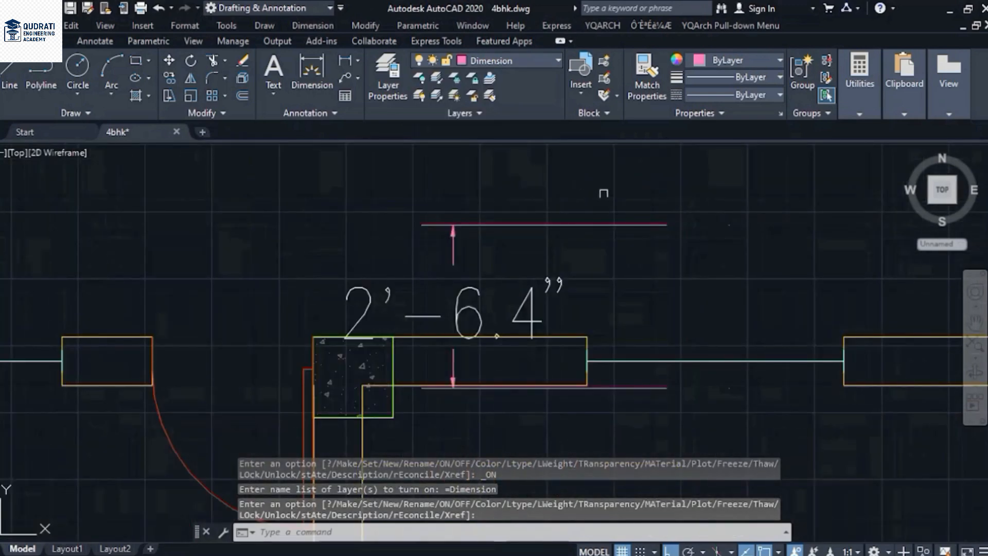
click(565, 225)
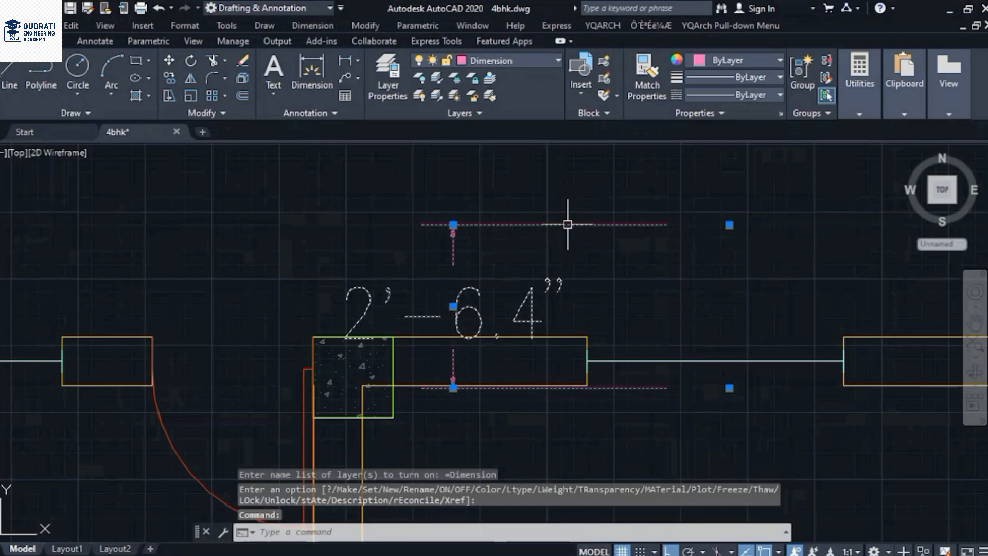
key(Delete)
scroll(569, 216, down, 6)
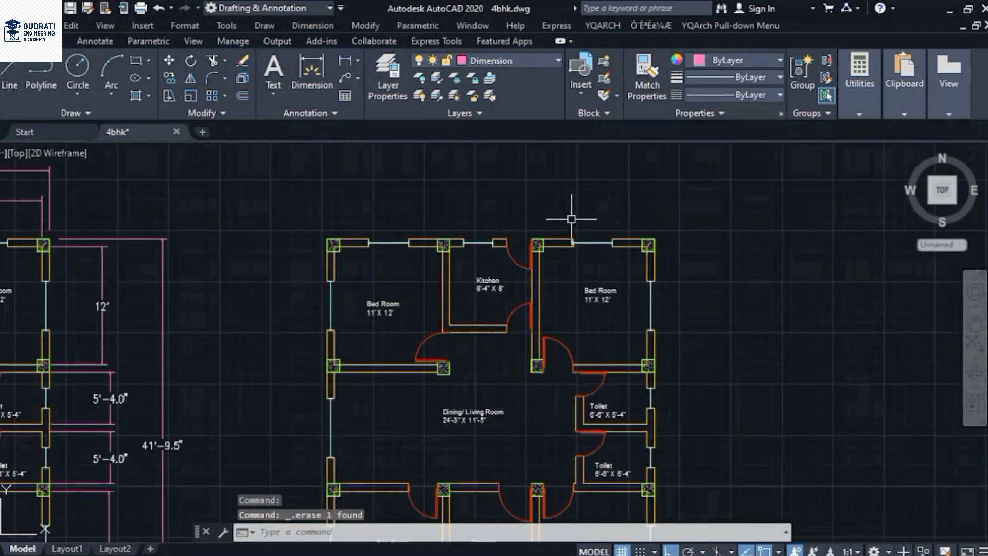
scroll(571, 219, down, 2)
scroll(407, 230, up, 6)
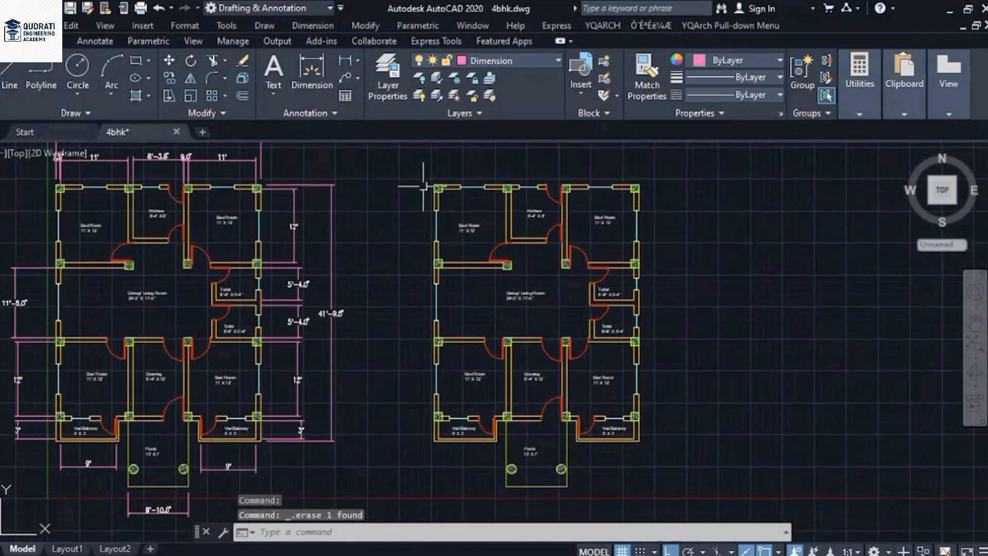
scroll(532, 177, down, 4)
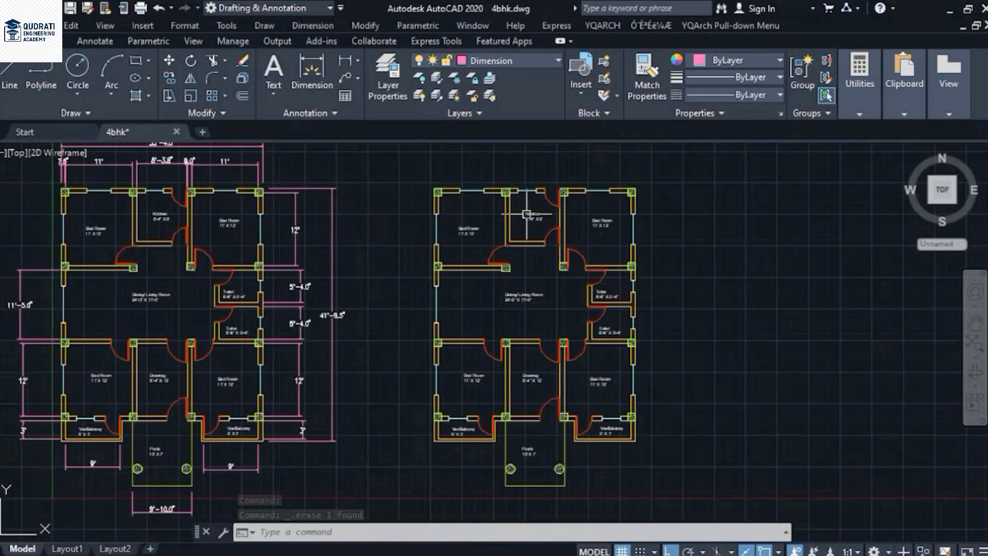
mouse_move(521, 240)
middle_down()
mouse_move(533, 210)
mouse_move(495, 224)
middle_up()
scroll(502, 214, up, 2)
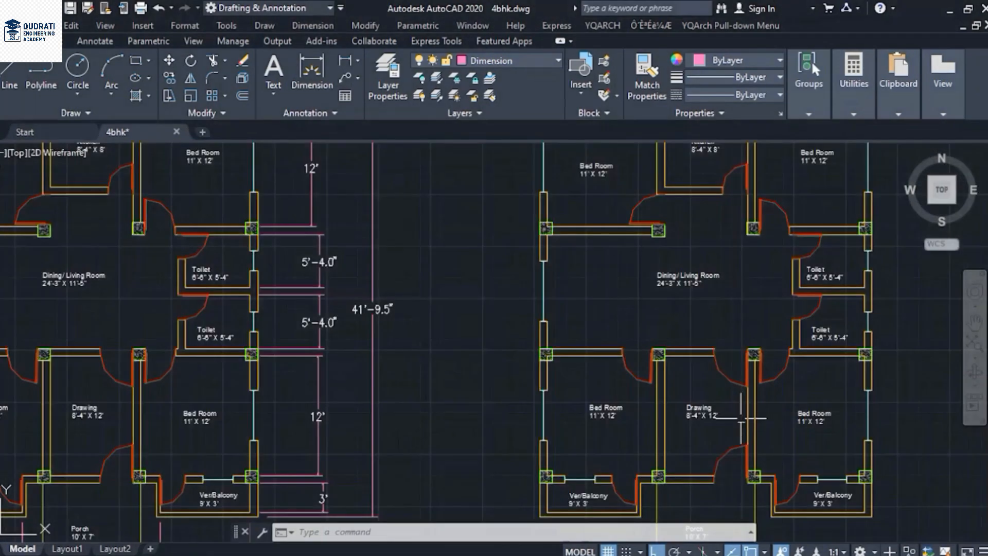
Open the 50000+CAD.Blocks drawing, ignoring the missing SHX files
middle_drag(747, 412, 739, 467)
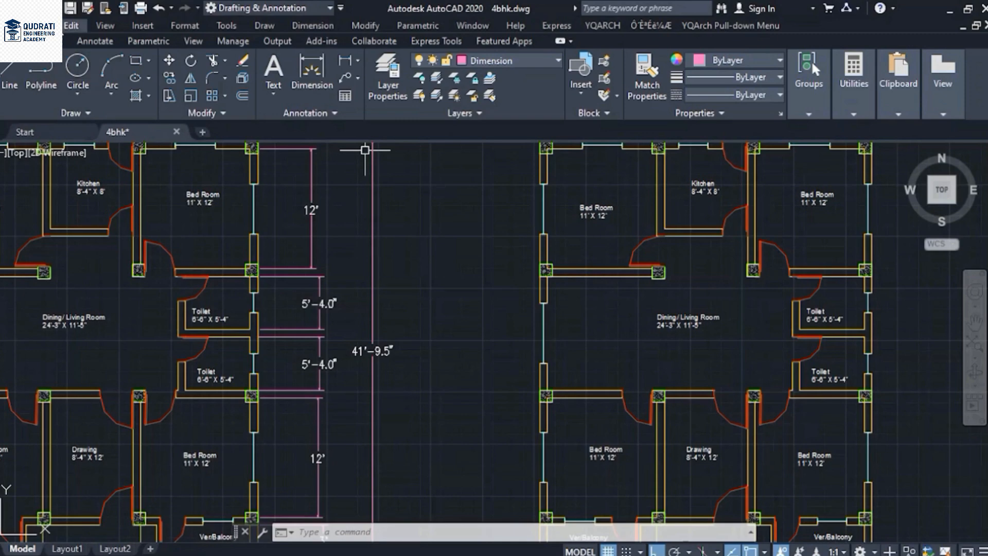
key(ctrl+o)
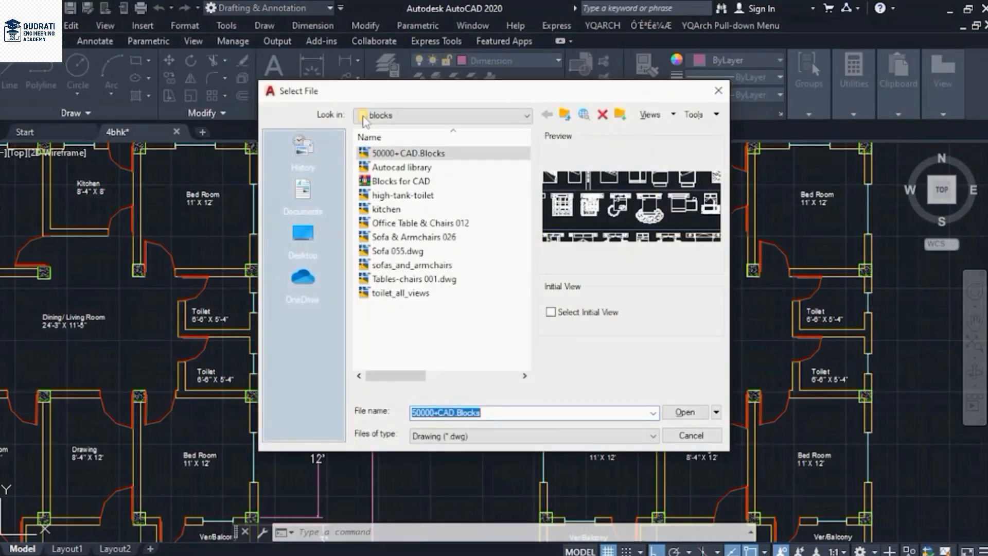
double_click(411, 154)
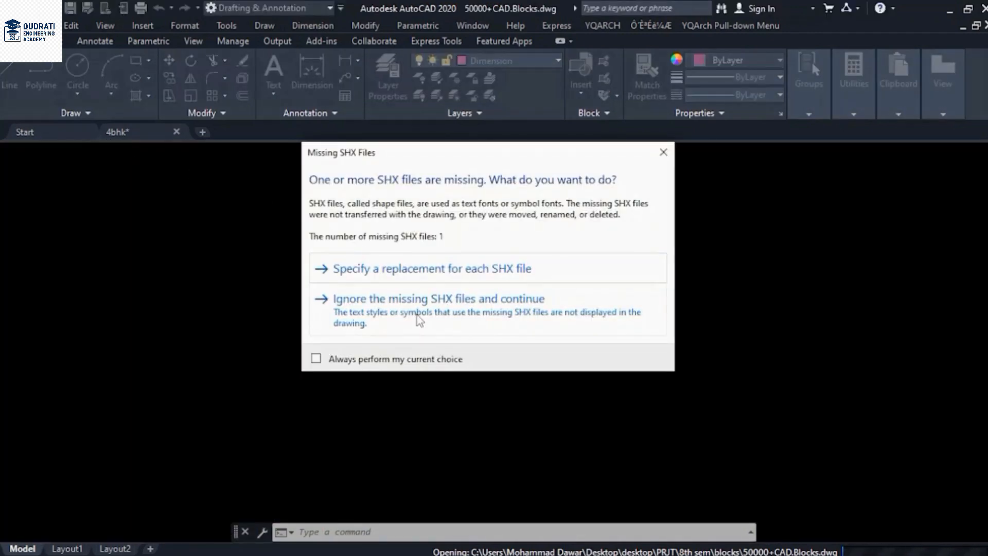
click(420, 320)
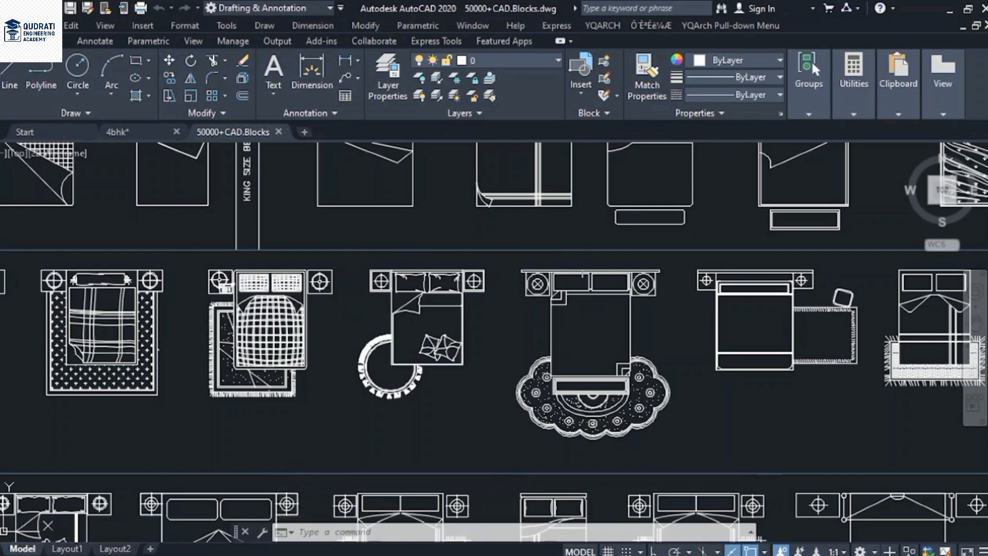
Copy the double bed block with two side tables and the scalloped rug to the clipboard
click(561, 275)
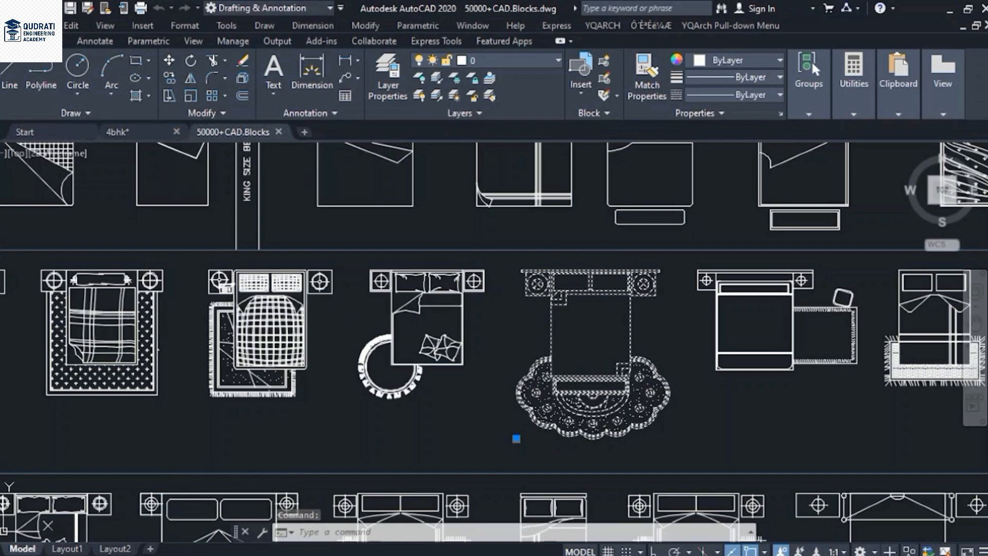
right_click(548, 294)
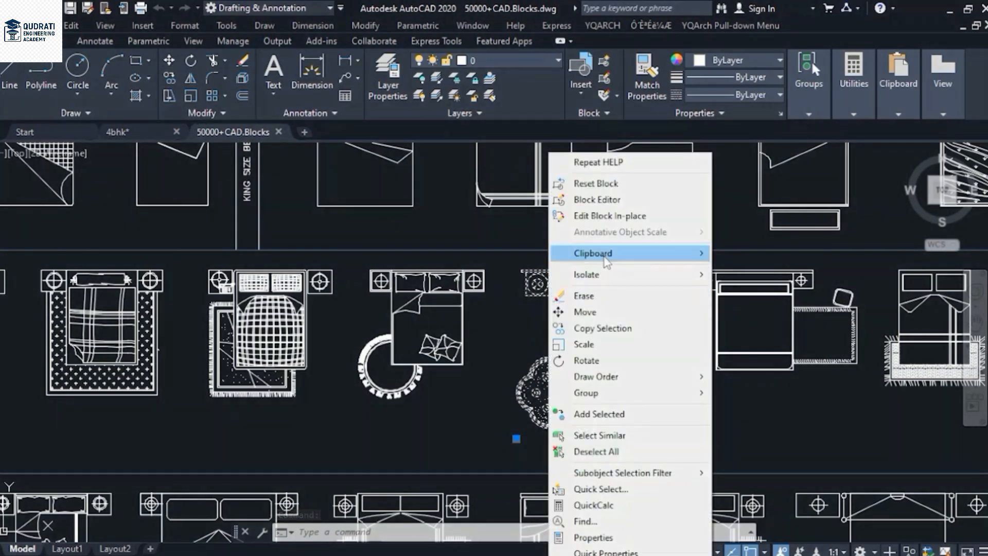
mouse_move(606, 263)
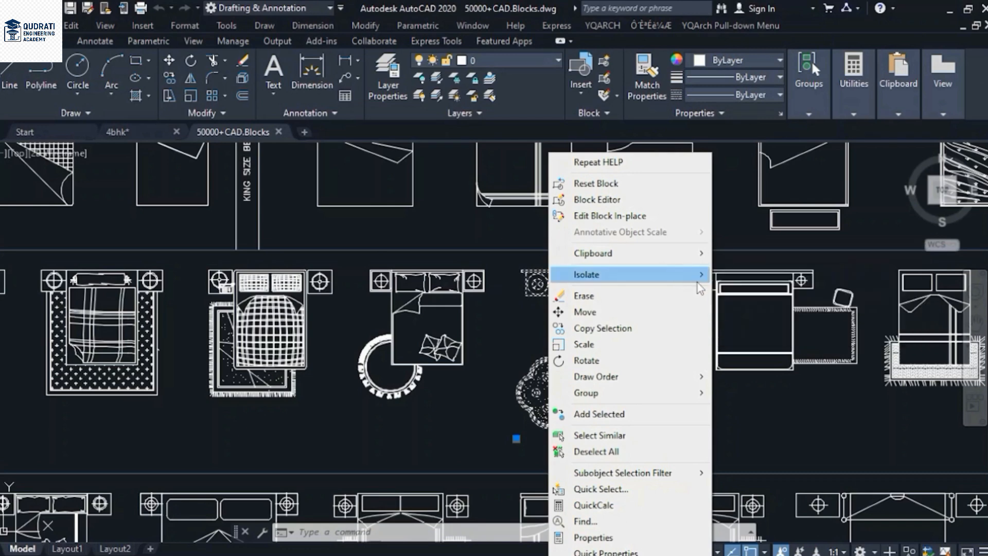
mouse_move(692, 271)
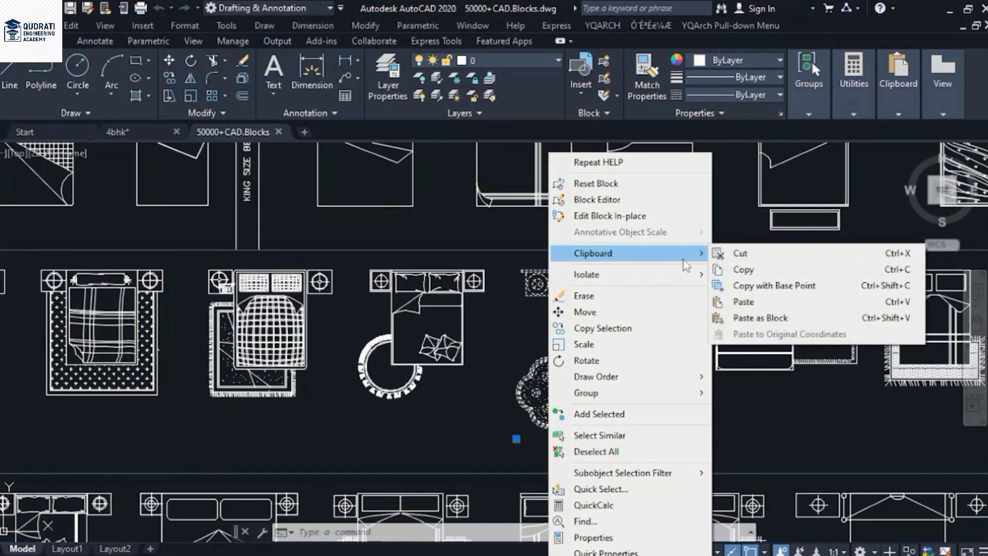
click(720, 270)
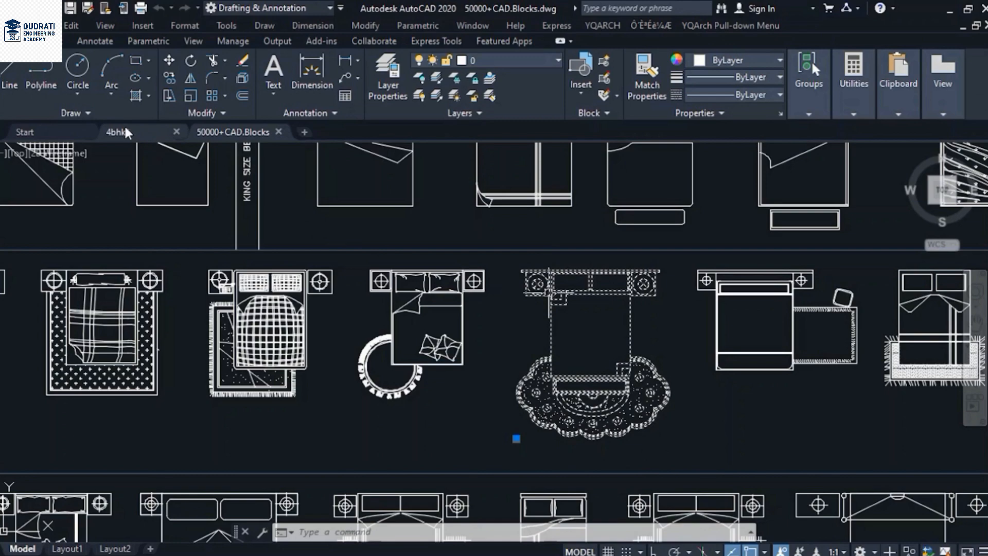
Paste the bed block into the 4bhk drawing at about 161', 91', in the empty area above and right of the plans
click(145, 135)
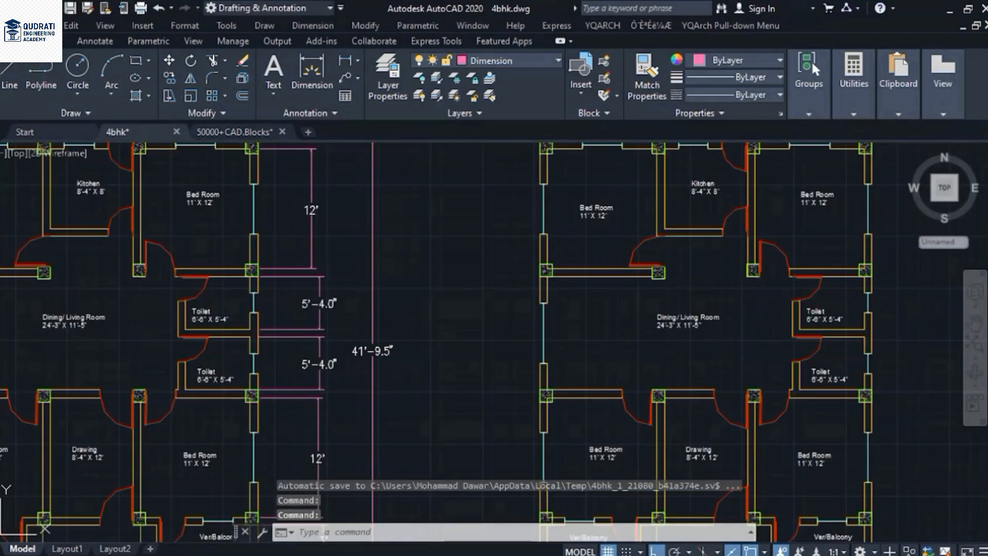
scroll(489, 277, down, 5)
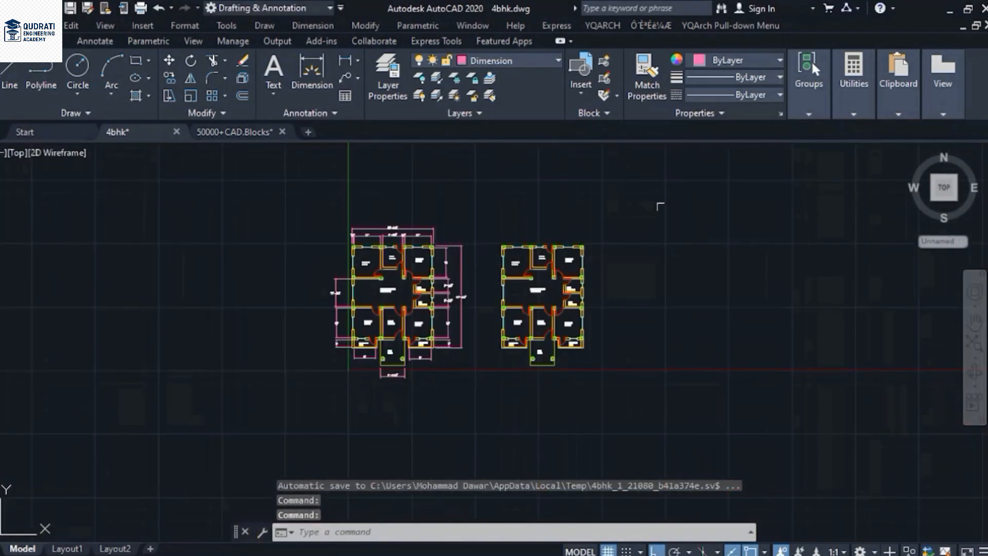
right_click(660, 207)
mouse_move(692, 253)
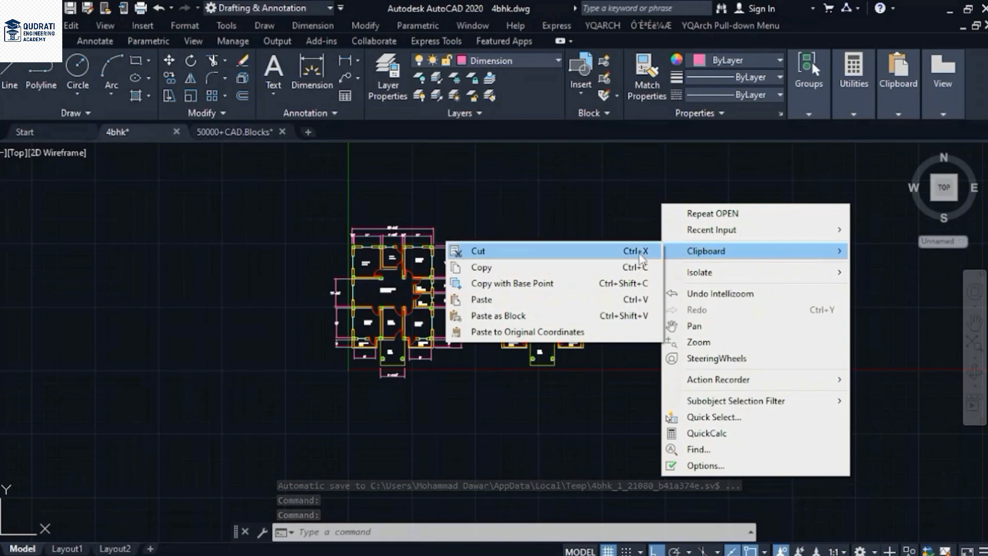
click(517, 300)
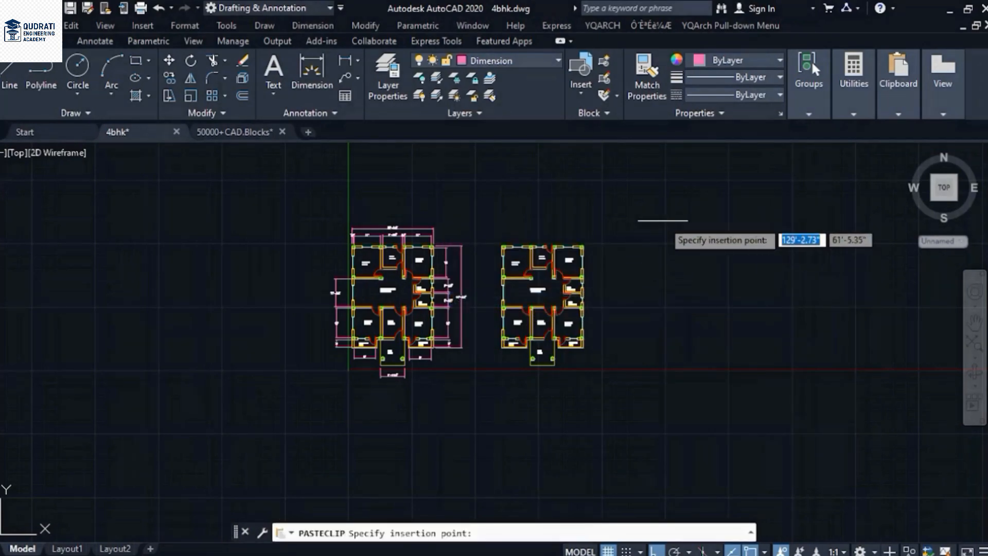
middle_drag(657, 223, 579, 348)
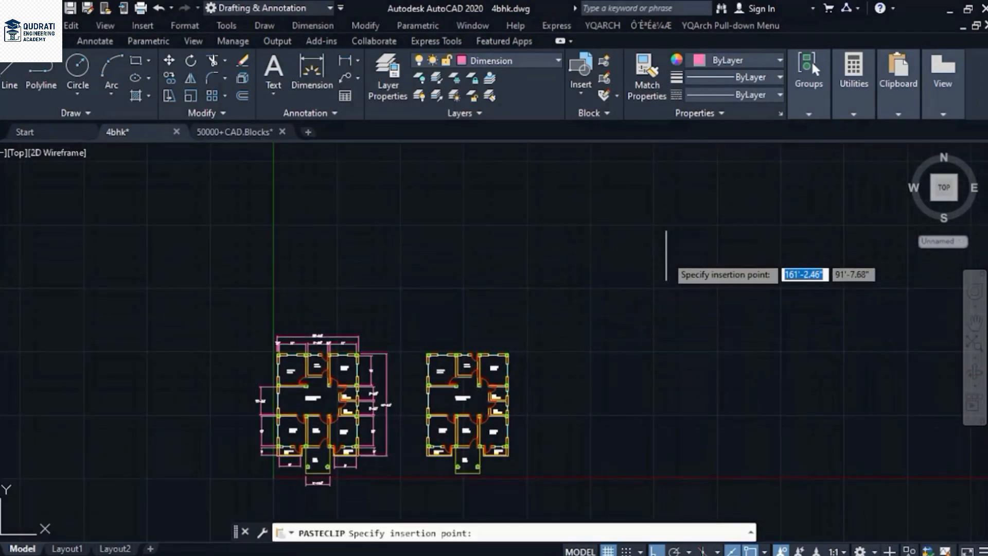
click(666, 256)
middle_drag(680, 275, 431, 353)
scroll(452, 333, down, 4)
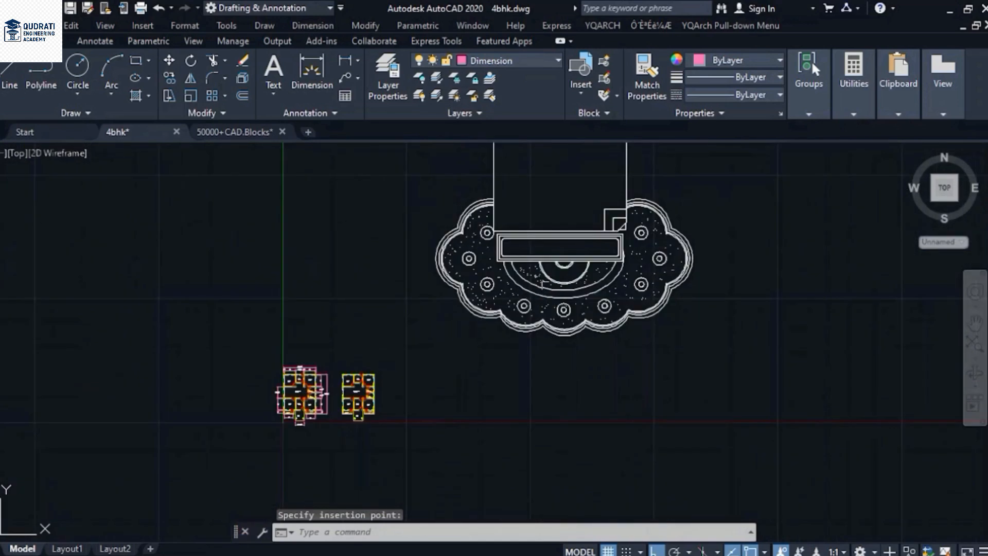
middle_drag(549, 271, 524, 353)
scroll(524, 353, down, 4)
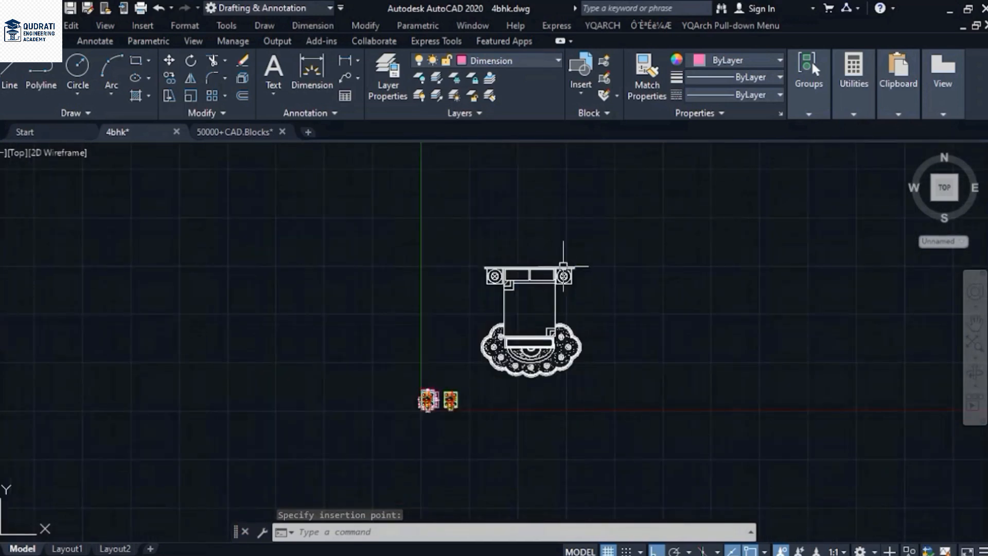
Start scaling the pasted bed block with the midpoint of its headboard's upper edge as base point
text(SC)
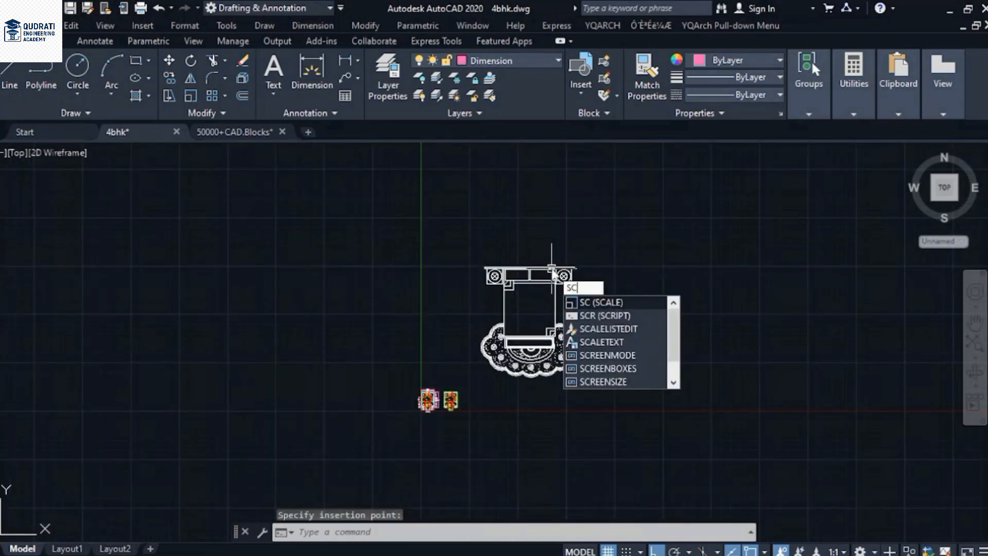
key(Return)
mouse_move(607, 227)
mouse_down()
mouse_move(485, 276)
mouse_move(523, 408)
mouse_move(553, 410)
mouse_up()
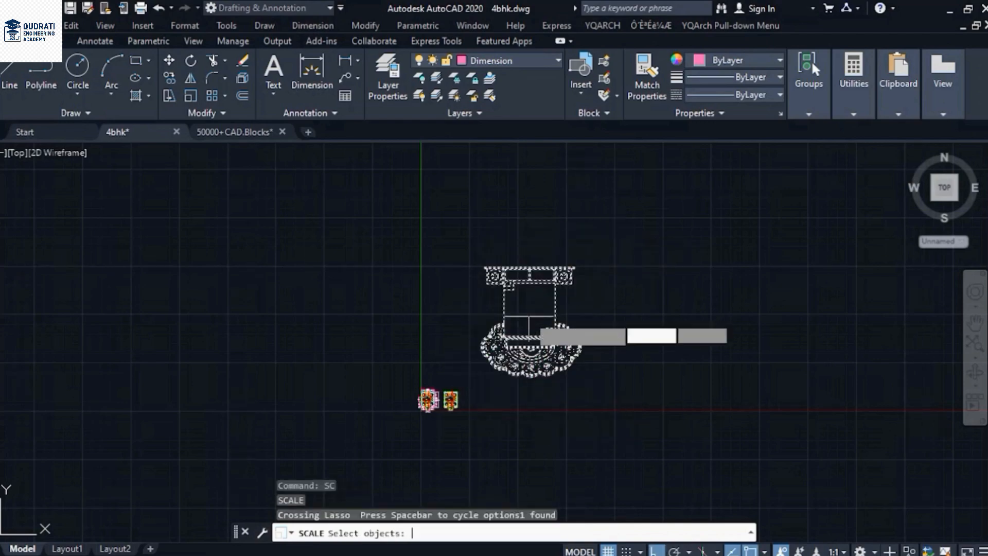
key(Return)
scroll(527, 271, up, 3)
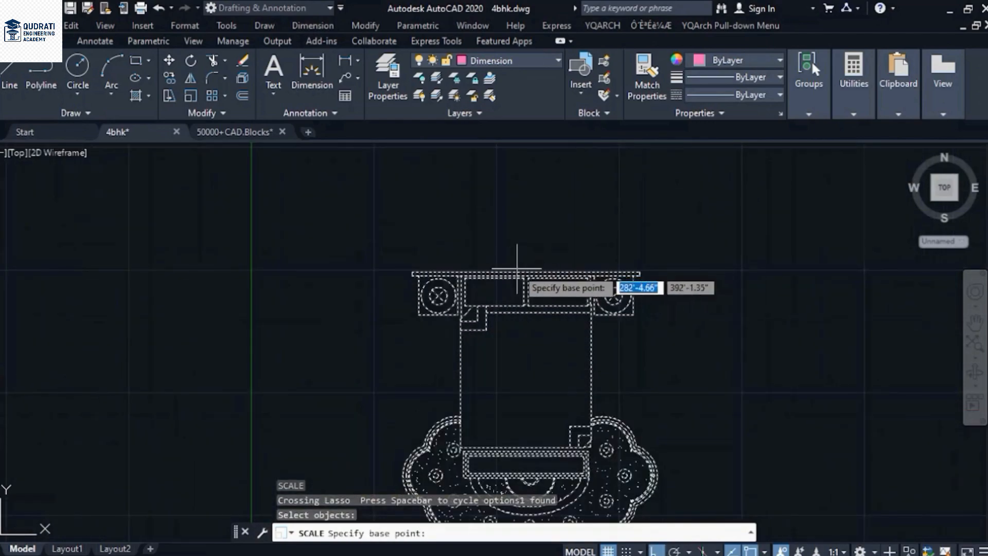
scroll(532, 269, up, 5)
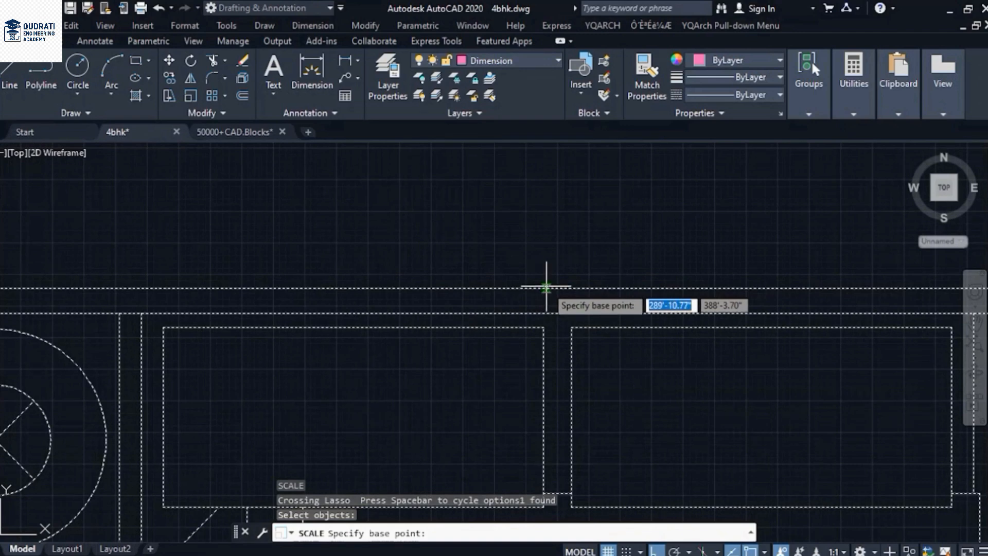
click(558, 289)
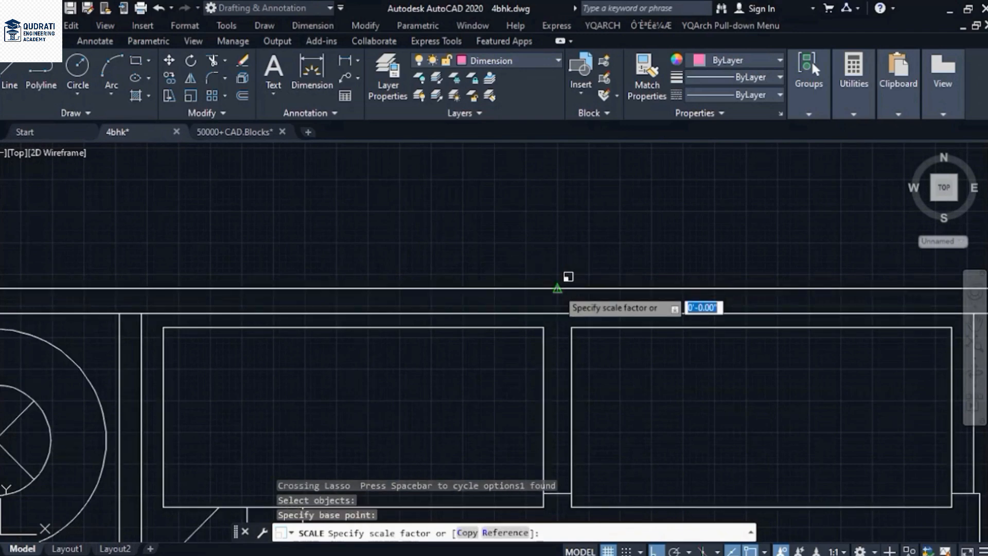
Use the Reference option, taking the reference length from the headboard's upper midpoint to the rug's lowest outer edge
scroll(559, 309, down, 3)
middle_drag(553, 400, 551, 194)
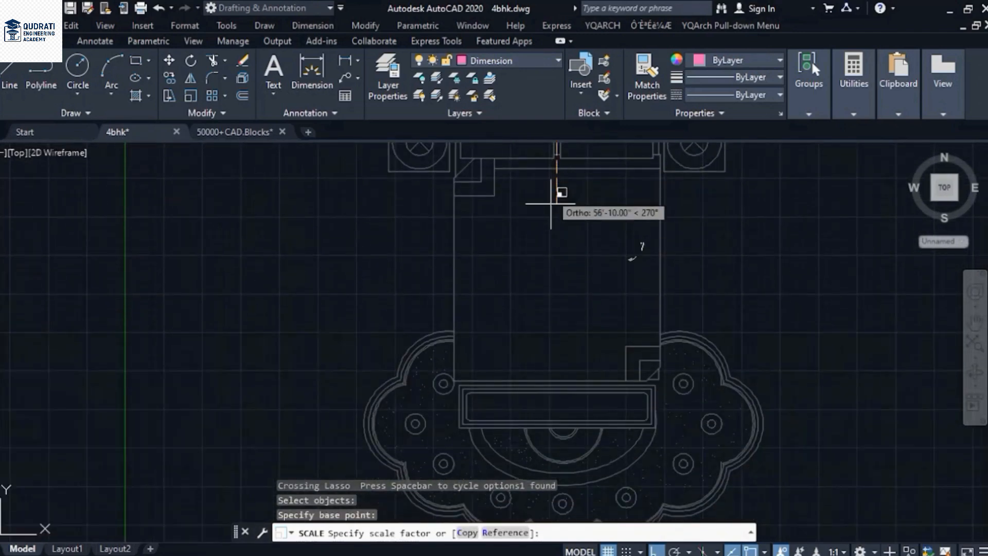
text(r)
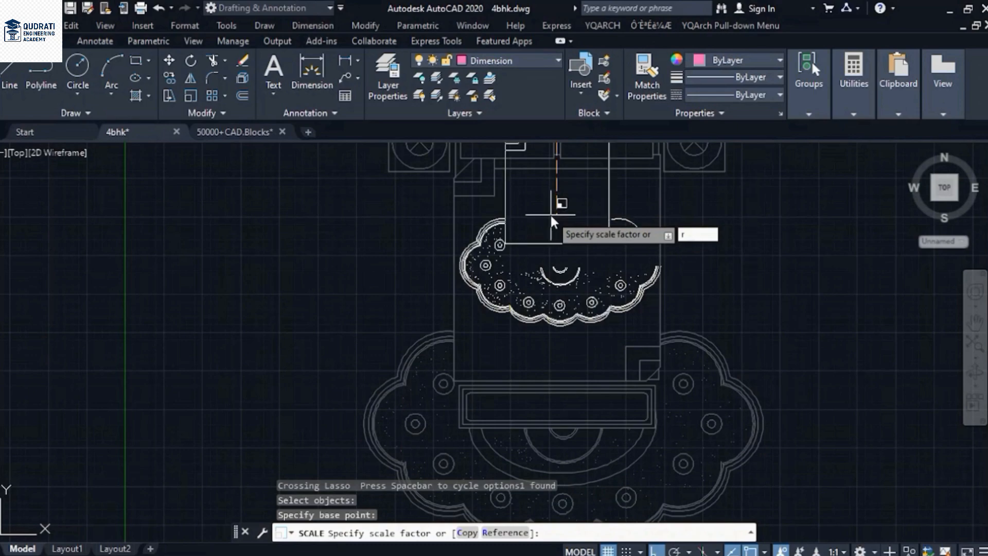
key(Return)
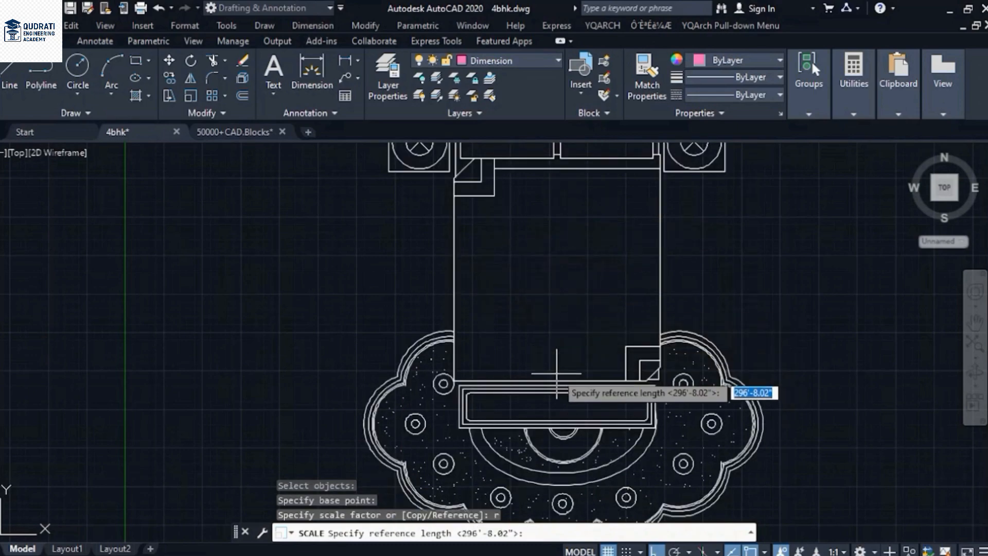
middle_drag(549, 349, 531, 509)
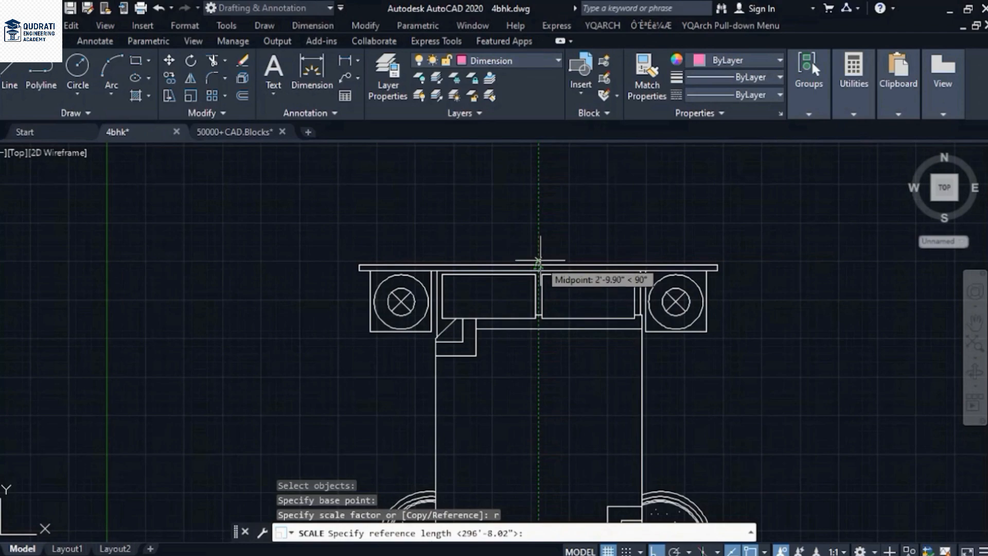
scroll(539, 265, up, 6)
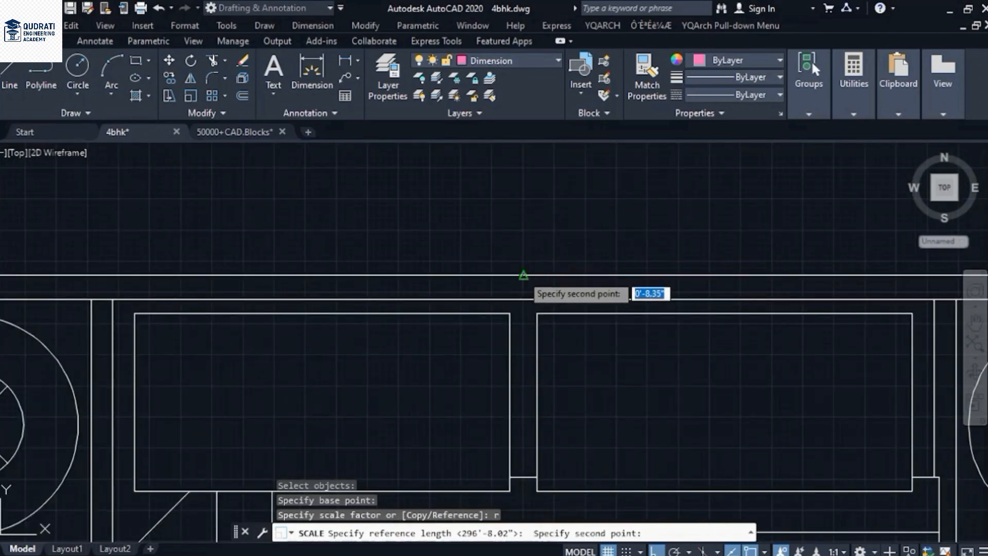
scroll(528, 319, down, 10)
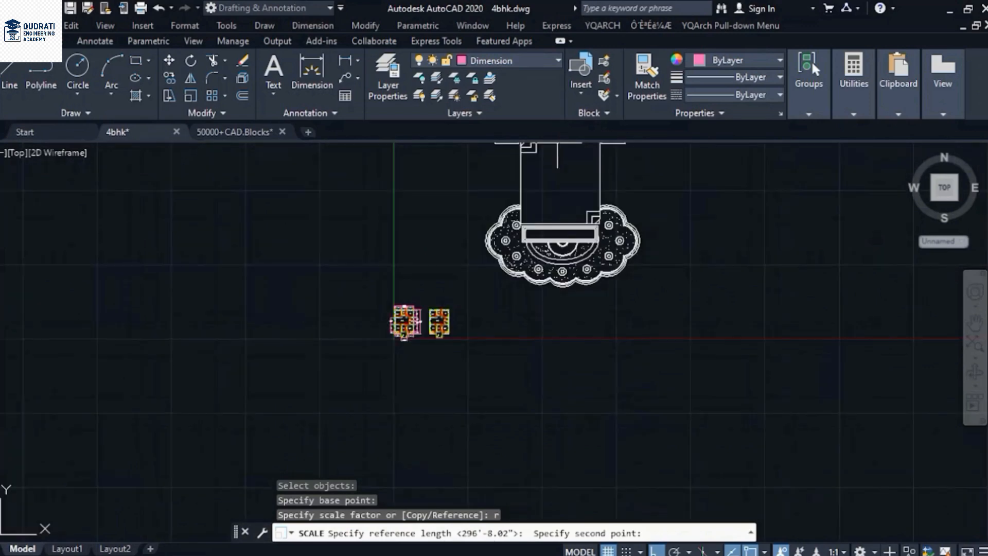
scroll(565, 288, up, 4)
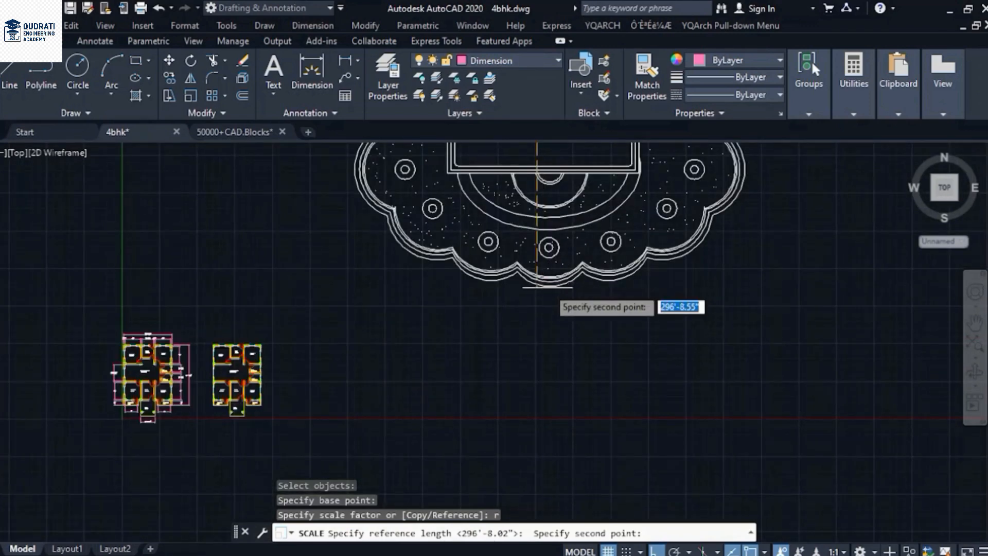
scroll(548, 286, up, 5)
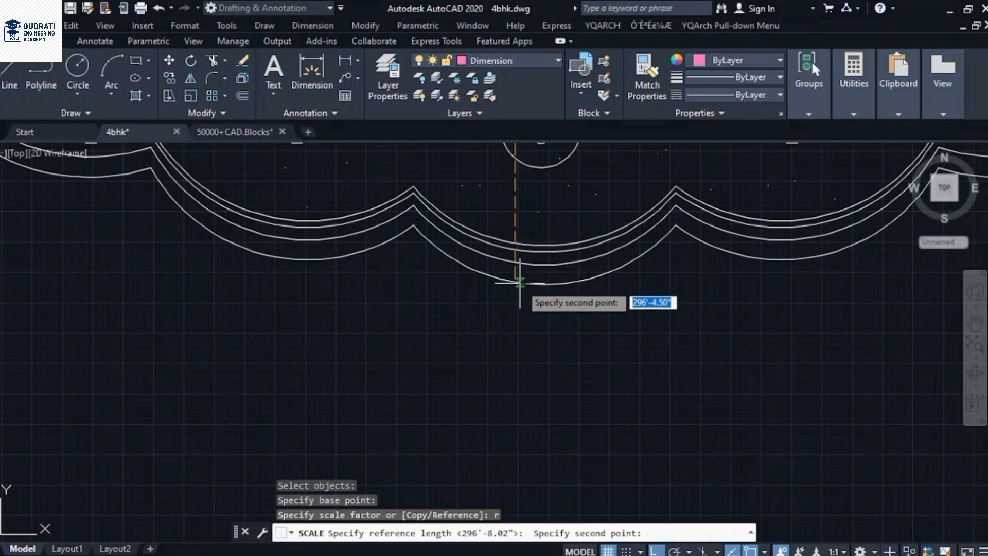
click(515, 282)
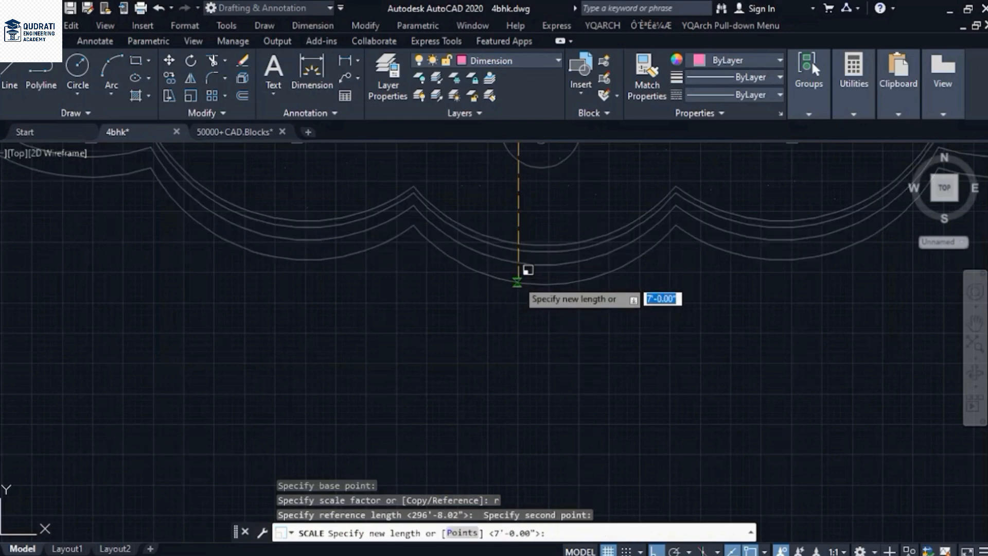
scroll(521, 270, down, 2)
scroll(521, 261, down, 6)
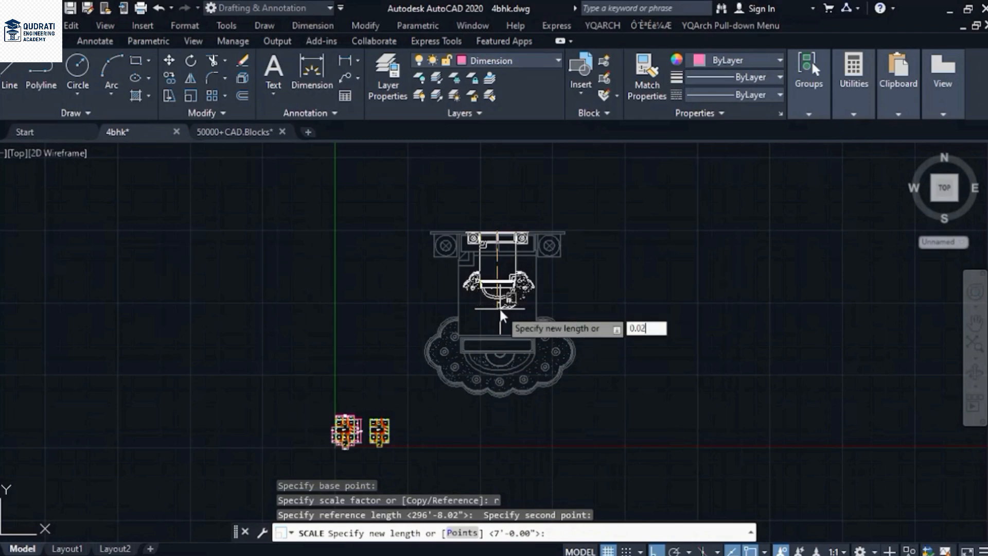
text(')
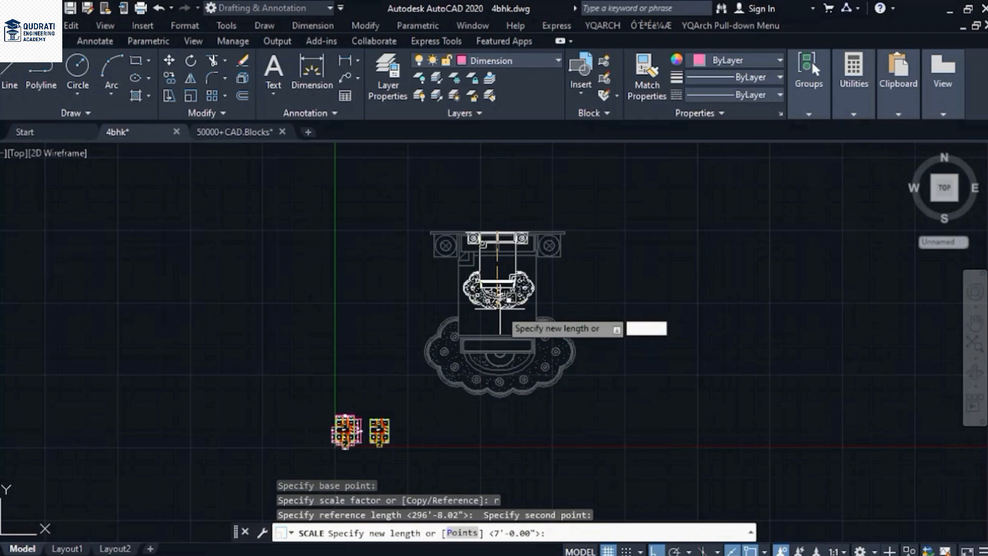
key(BackSpace)
key(BackSpace)
key(BackSpace)
key(BackSpace)
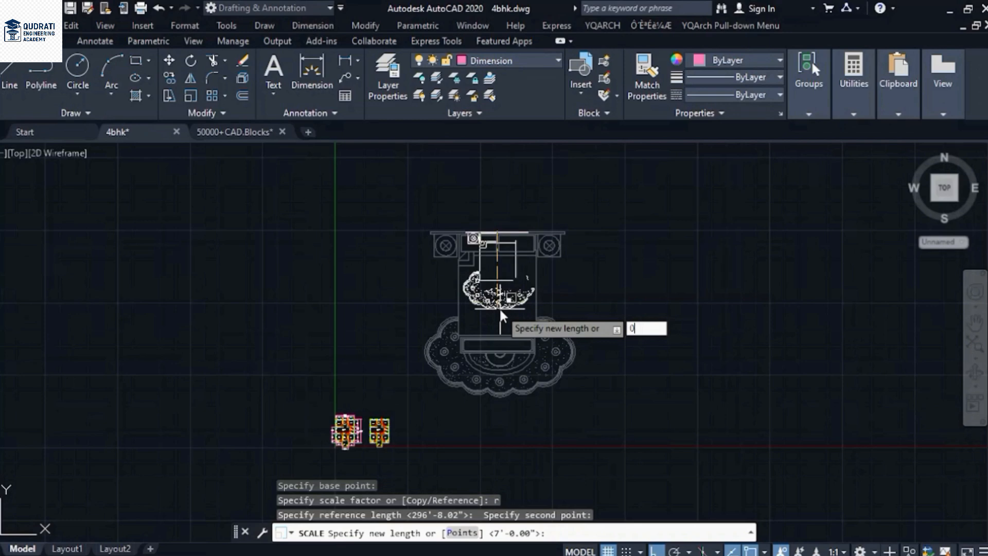
text(.02)
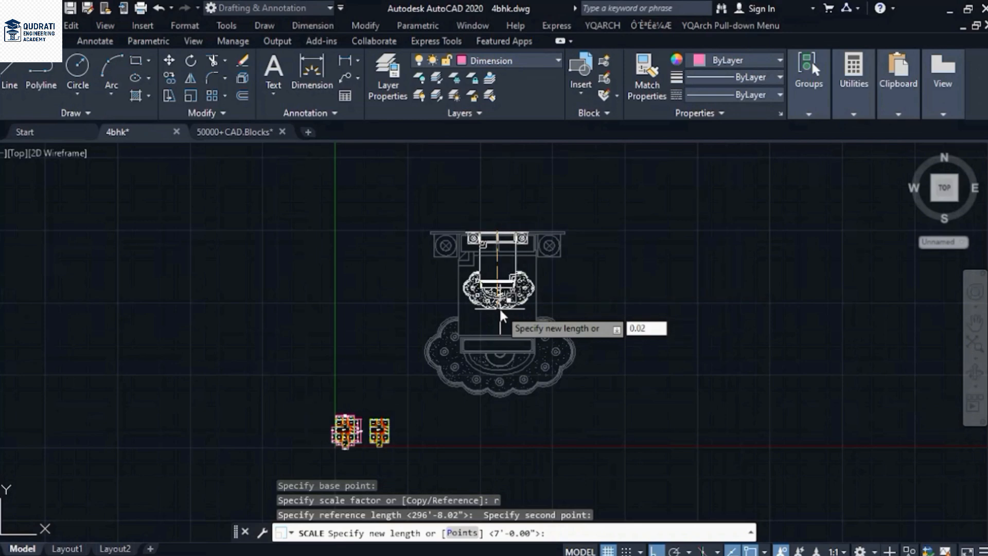
key(BackSpace)
key(BackSpace)
key(BackSpace)
key(BackSpace)
Set the reference scale's new length to 8' for the bed block
scroll(500, 308, down, 4)
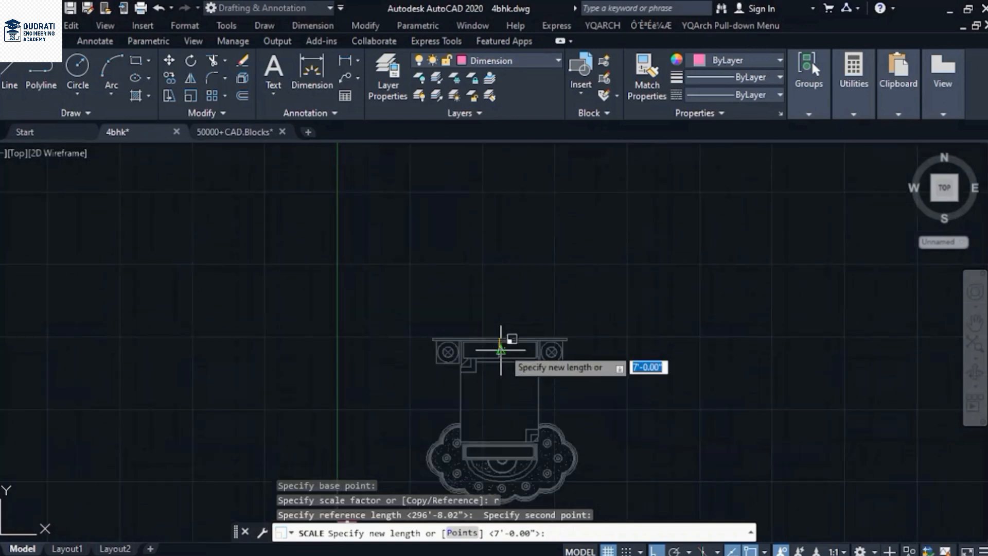
scroll(500, 359, up, 6)
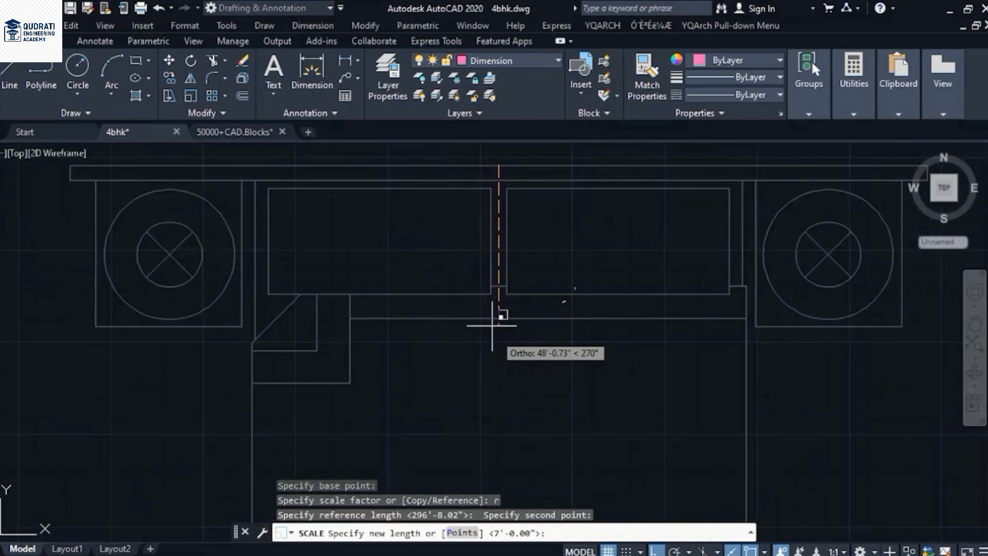
scroll(497, 350, down, 4)
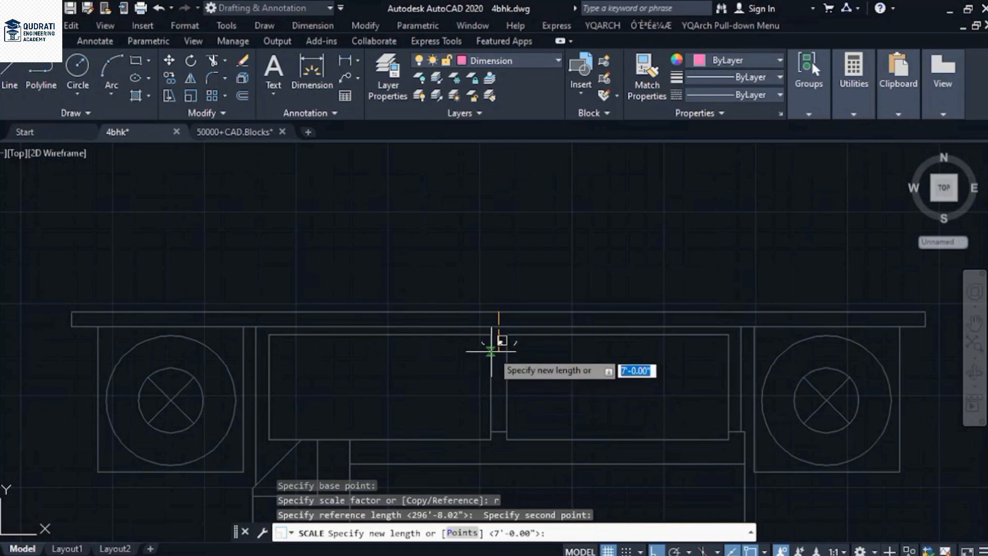
middle_drag(492, 354, 491, 398)
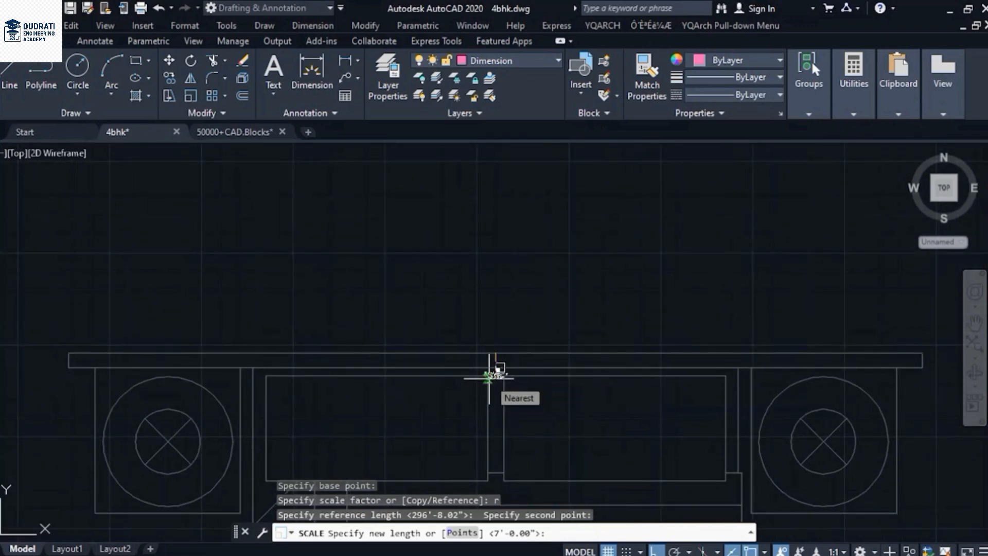
scroll(490, 368, up, 3)
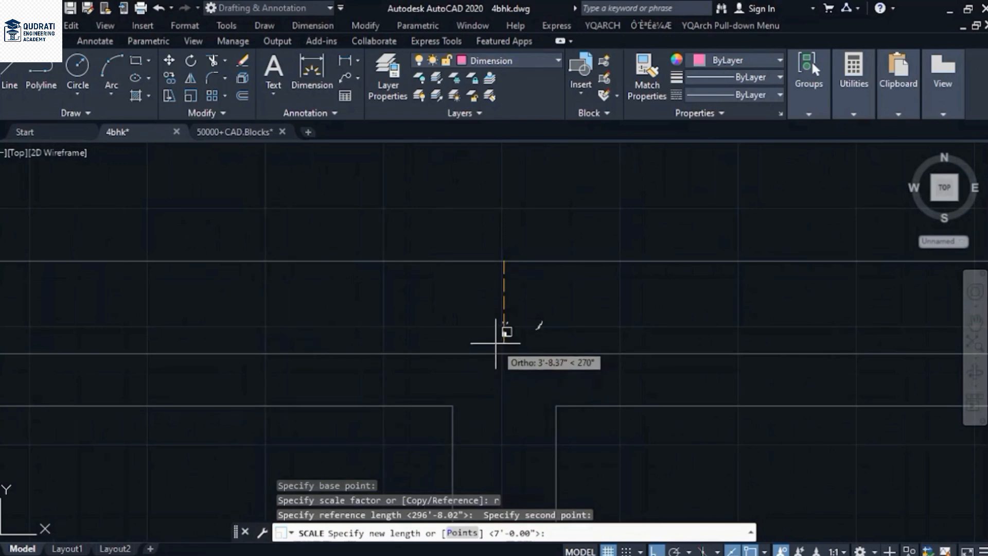
scroll(503, 331, up, 3)
middle_drag(508, 316, 493, 394)
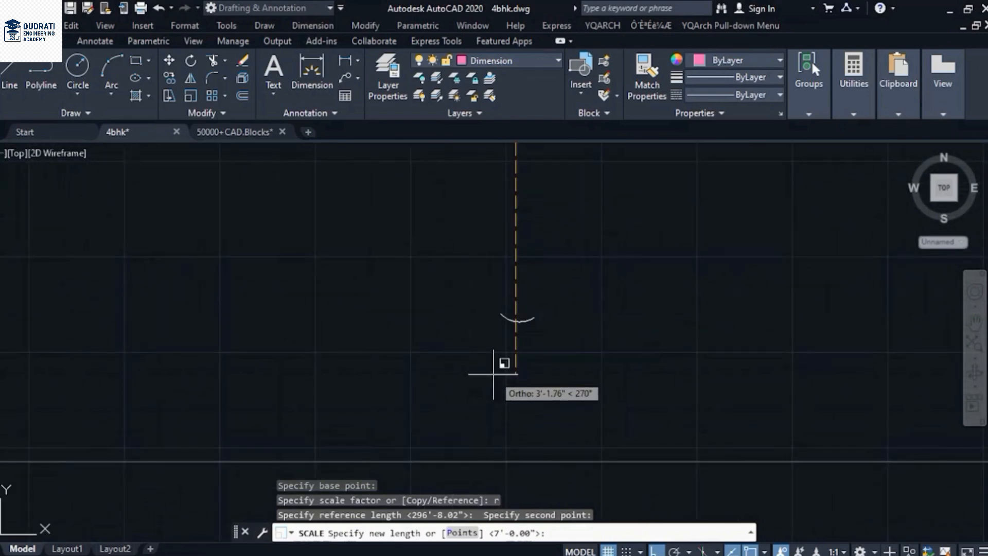
scroll(493, 376, down, 2)
scroll(492, 433, down, 3)
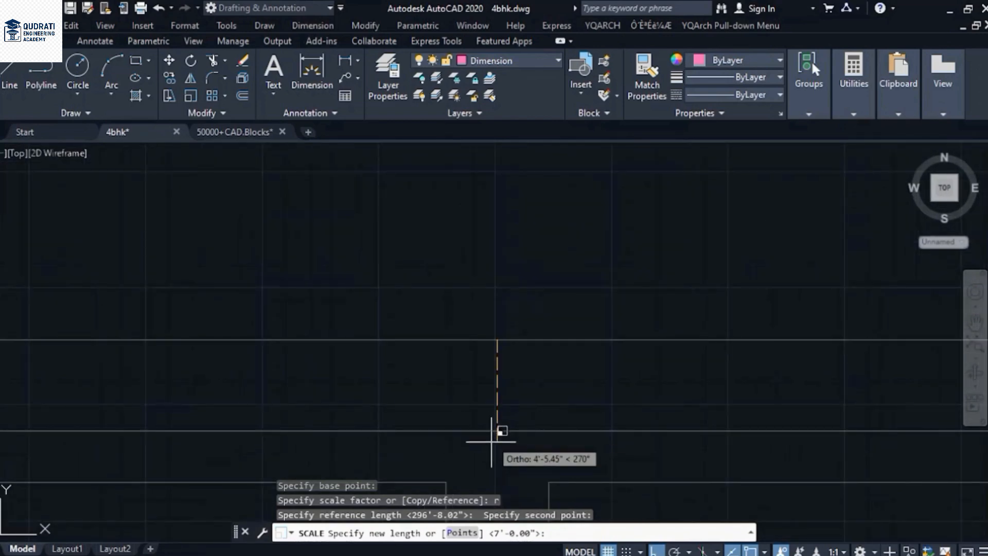
middle_drag(497, 451, 505, 302)
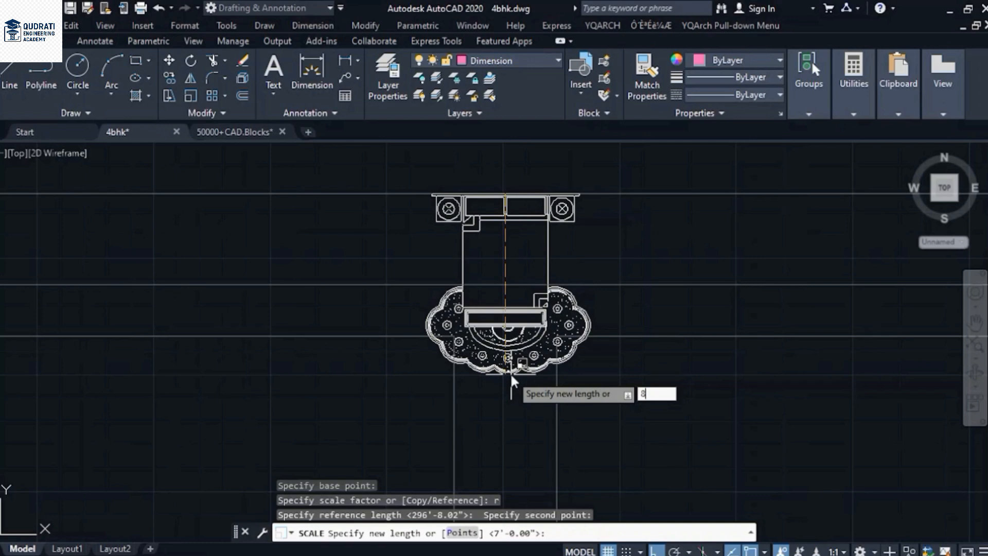
text(')
key(Return)
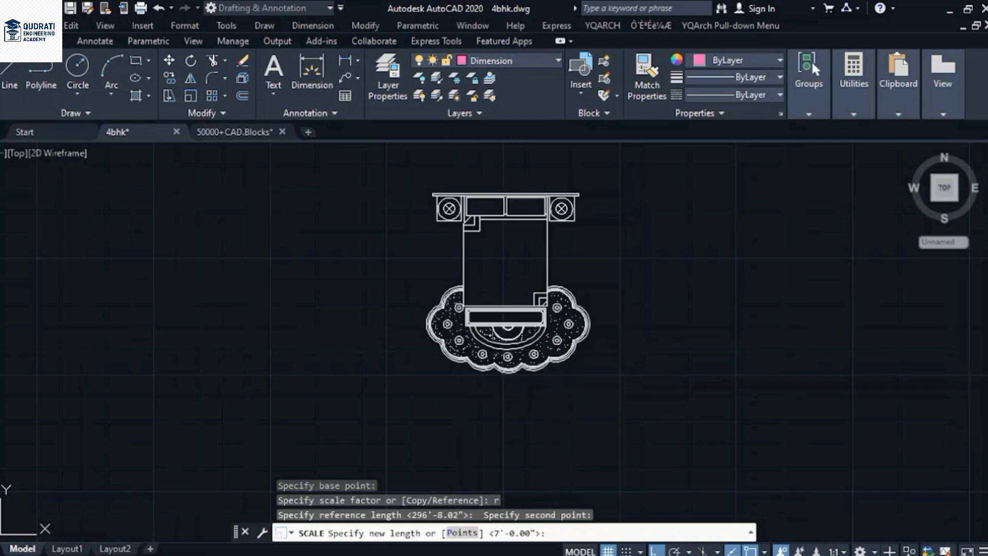
Rotate the bed block 90° counterclockwise about the left end of its headboard's upper edge, with the rug facing right
scroll(508, 348, down, 5)
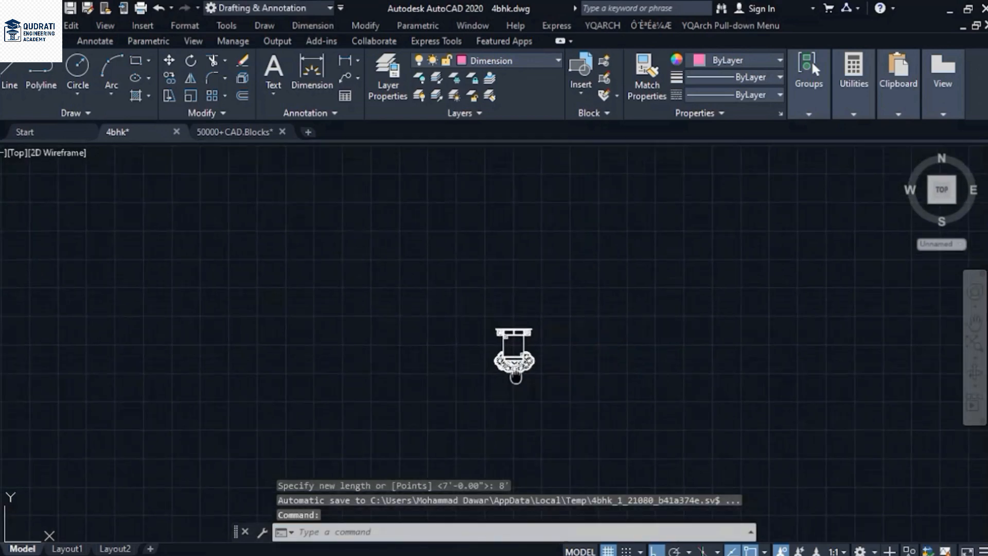
click(564, 315)
mouse_move(500, 324)
mouse_down()
mouse_move(471, 340)
mouse_move(424, 296)
mouse_up()
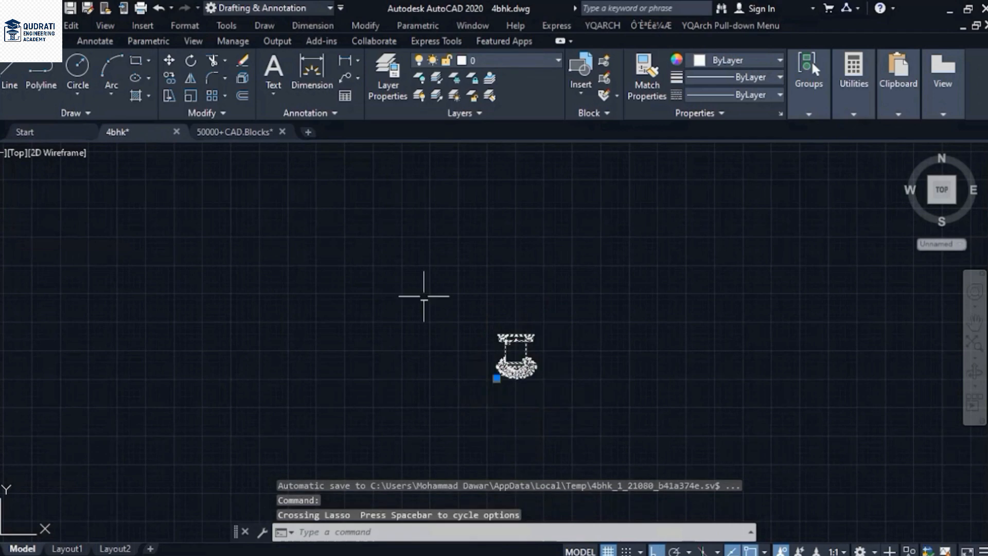
click(191, 62)
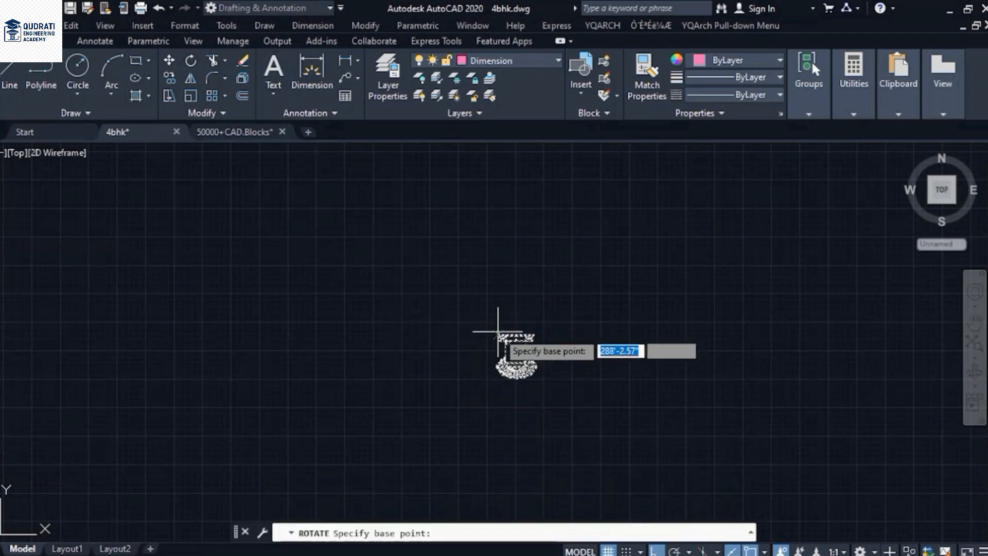
scroll(494, 345, up, 5)
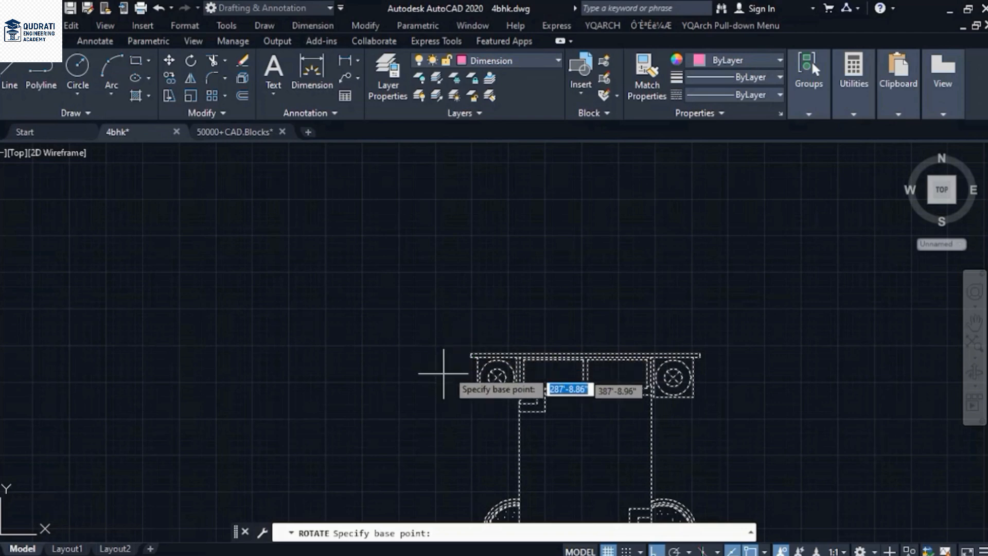
click(471, 354)
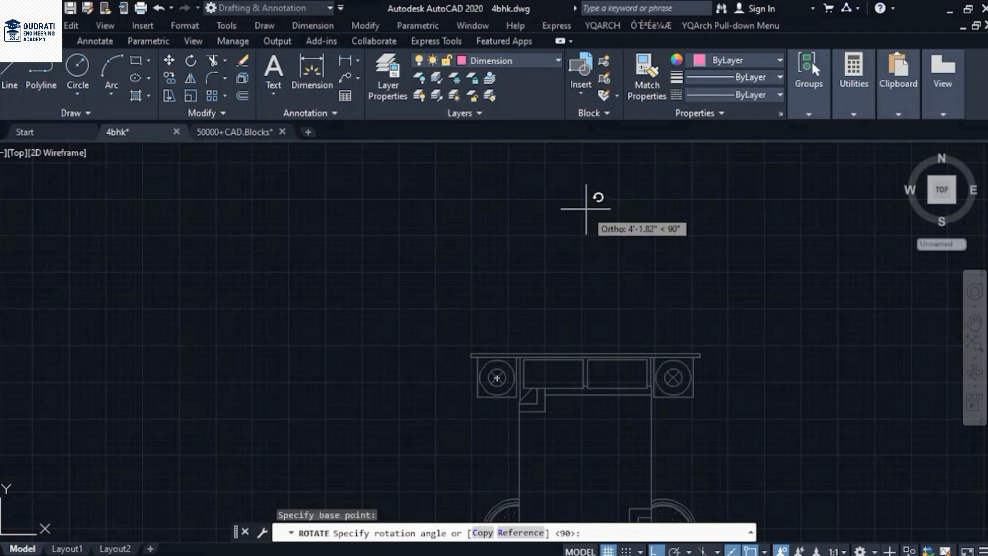
click(456, 288)
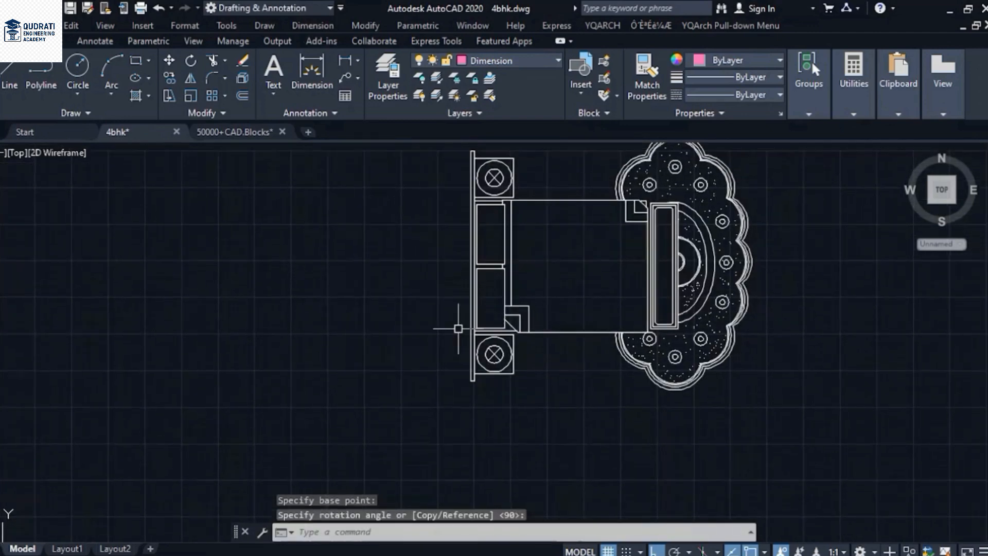
Start moving the rotated bed block with the midpoint of its headboard's outer edge as base point
scroll(460, 325, down, 4)
middle_drag(539, 316, 544, 340)
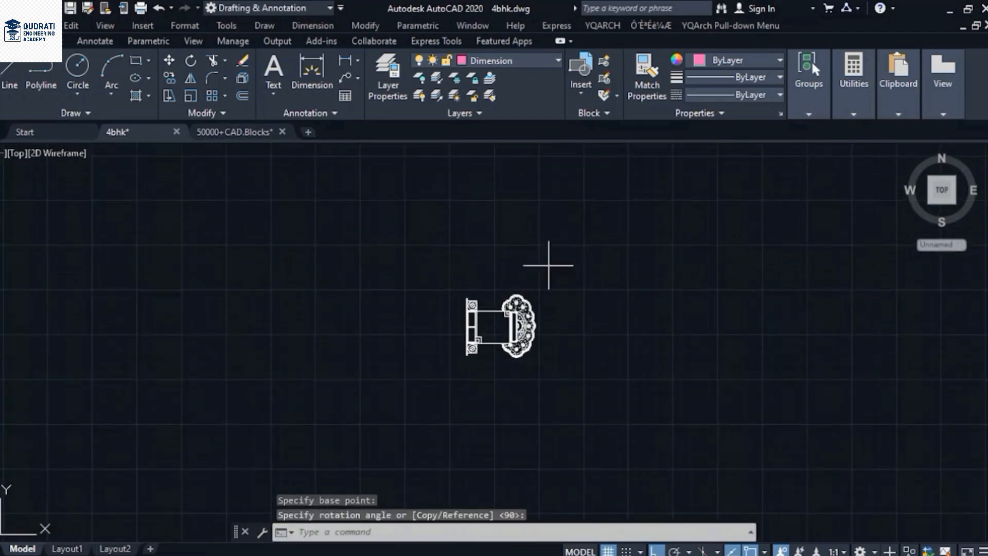
mouse_move(548, 265)
mouse_down()
mouse_move(419, 353)
mouse_move(397, 298)
mouse_up()
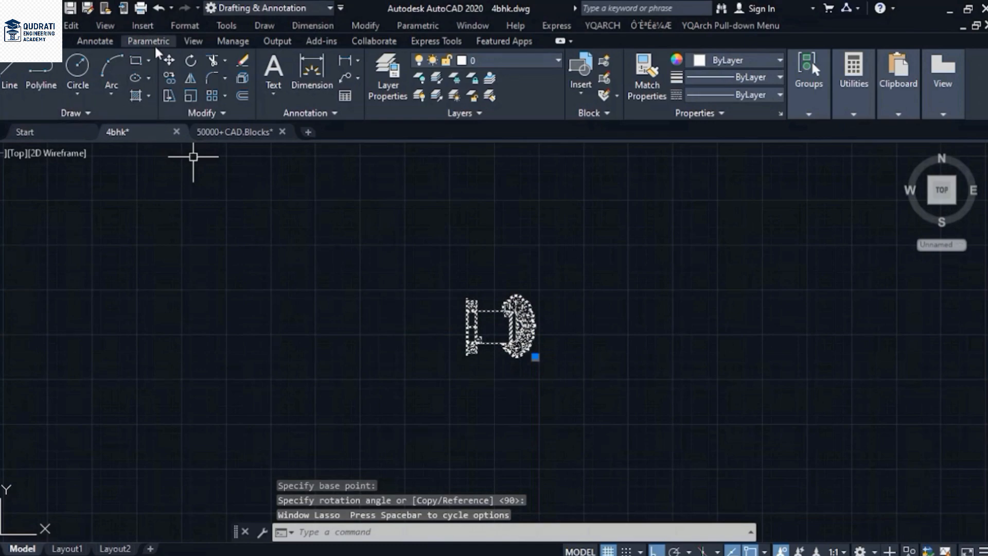
click(170, 61)
scroll(438, 329, up, 8)
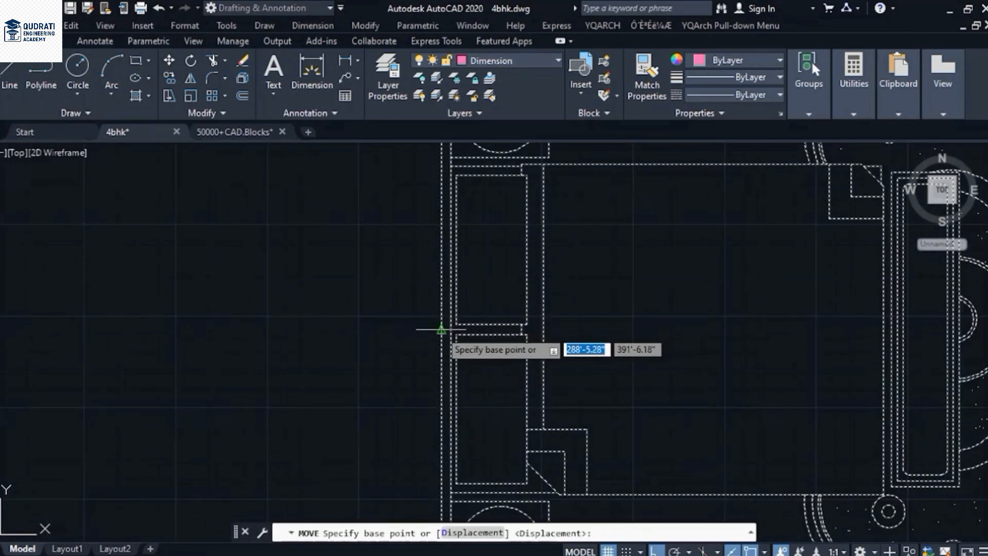
click(441, 330)
Turn Ortho off and place the bed in the undimensioned plan's Dining/Living Room, just inside the left wall's window
scroll(391, 353, down, 8)
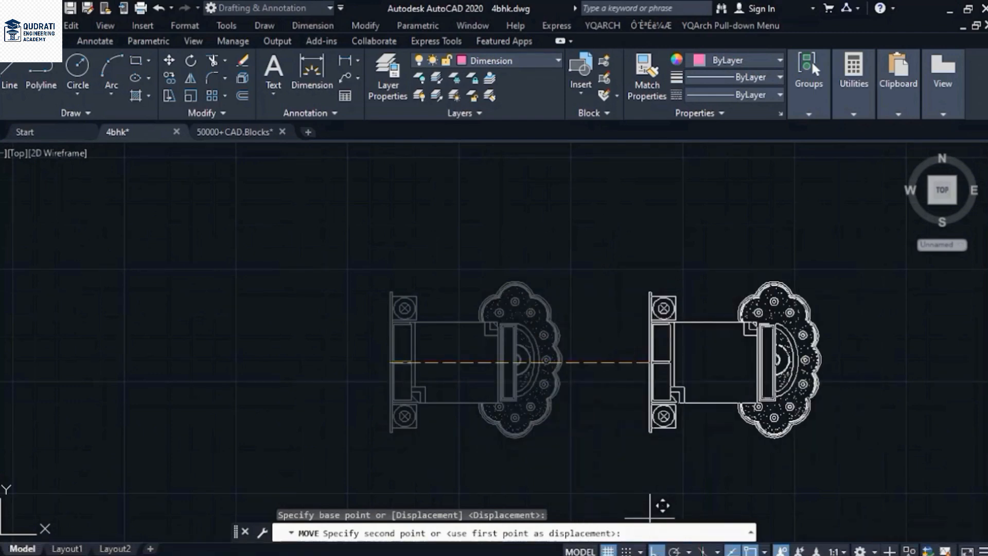
key(F8)
scroll(360, 370, down, 3)
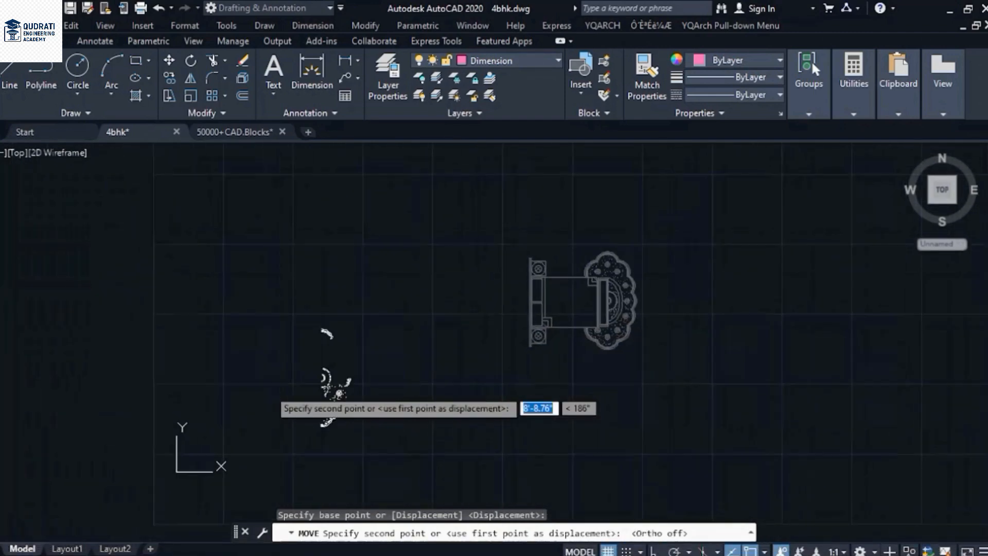
scroll(442, 321, down, 3)
middle_drag(249, 440, 361, 349)
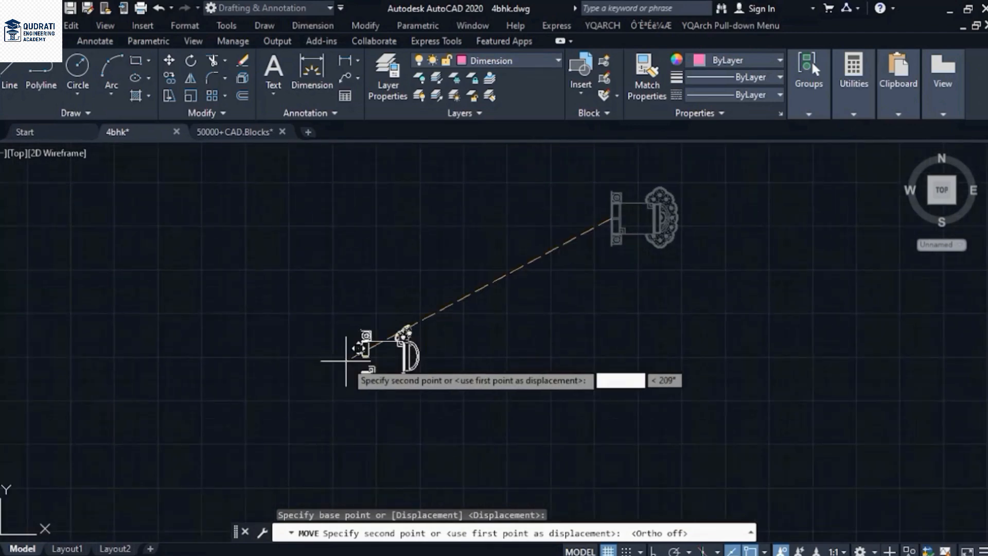
scroll(345, 362, down, 4)
scroll(220, 395, down, 5)
middle_drag(168, 432, 405, 254)
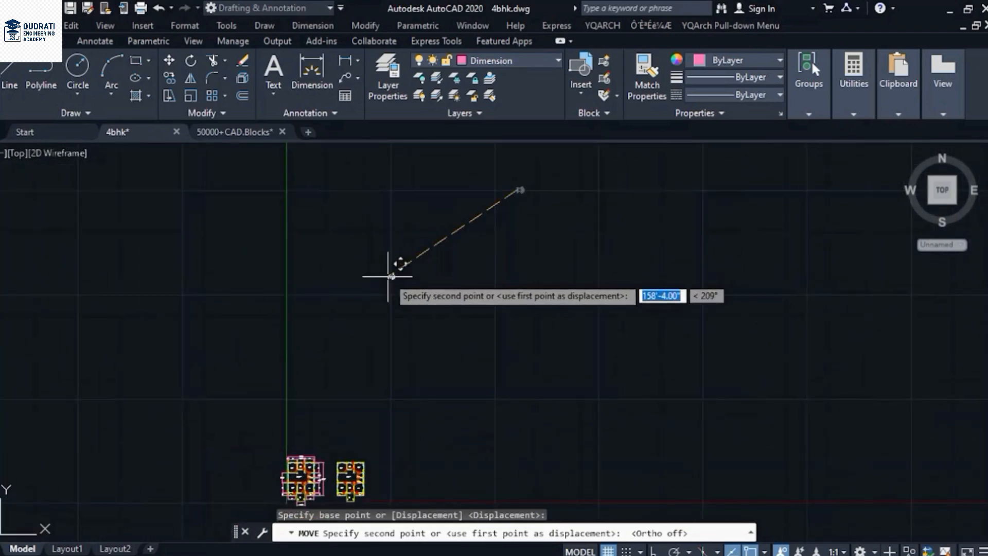
scroll(368, 466, up, 10)
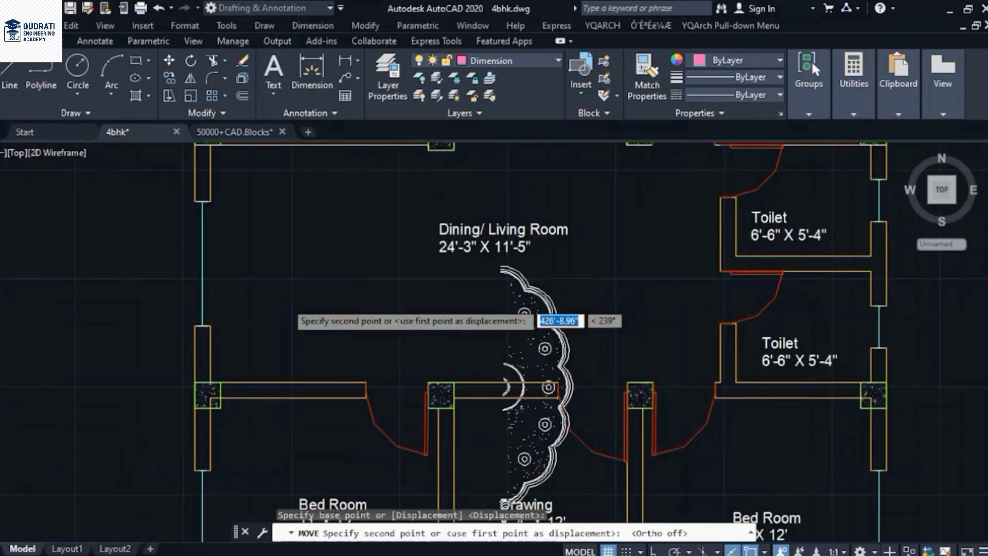
scroll(266, 211, up, 2)
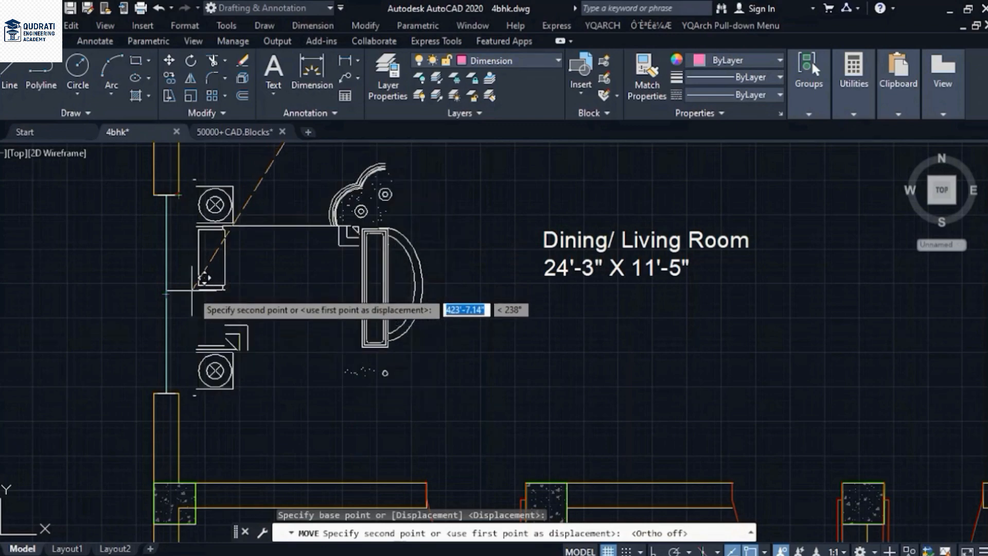
click(205, 282)
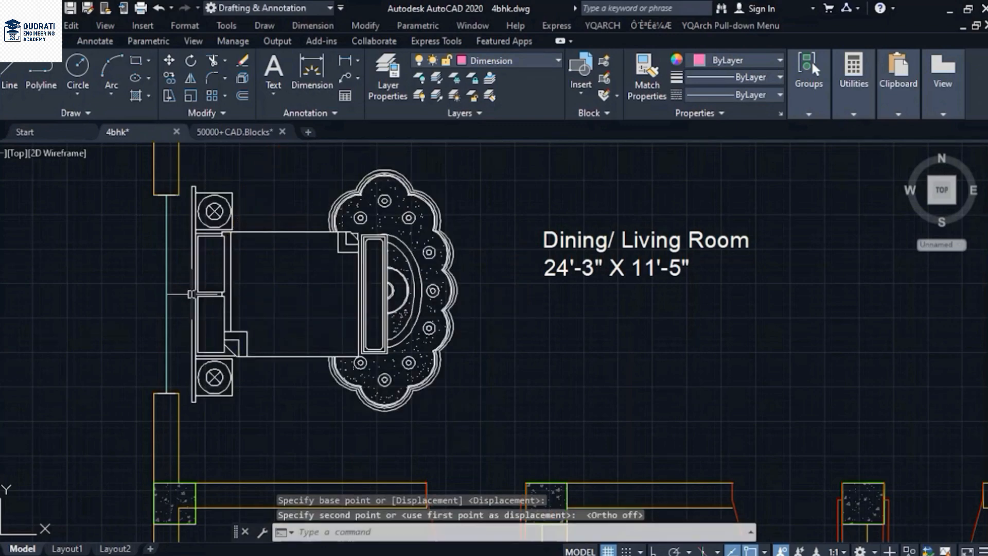
Move the bed block so the headboard's back edge sits flush with the inner face of the Dining/Living Room's left wall
scroll(203, 371, up, 5)
scroll(302, 261, down, 4)
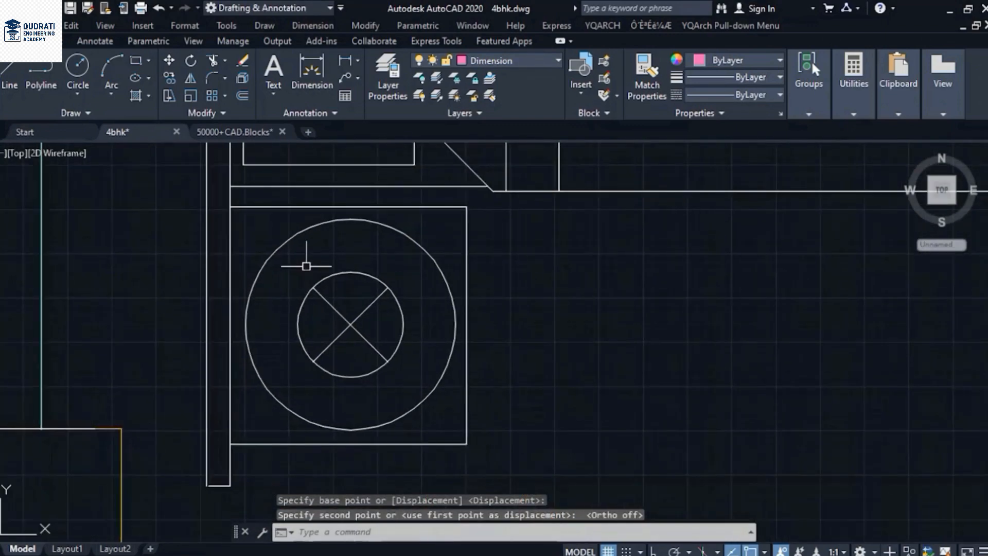
click(273, 297)
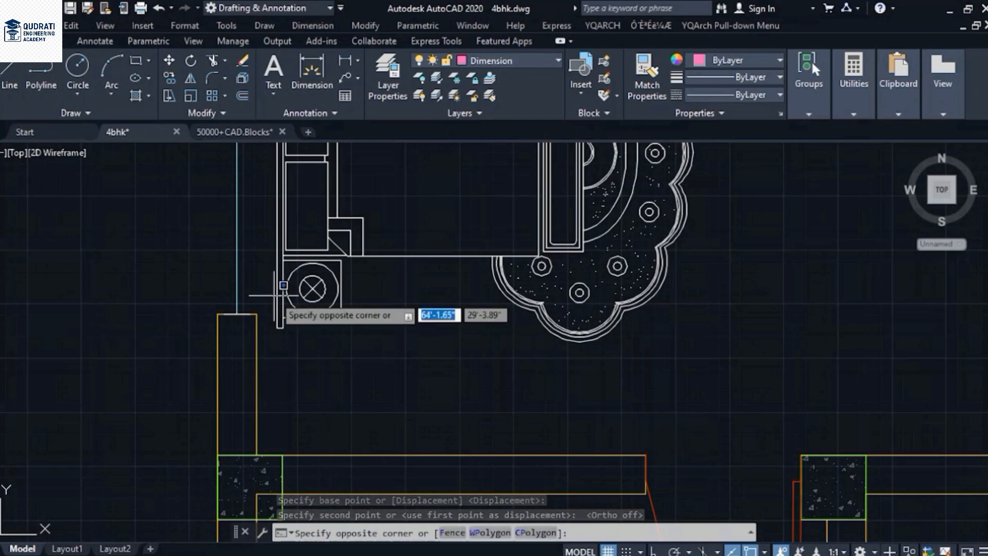
click(274, 297)
click(277, 294)
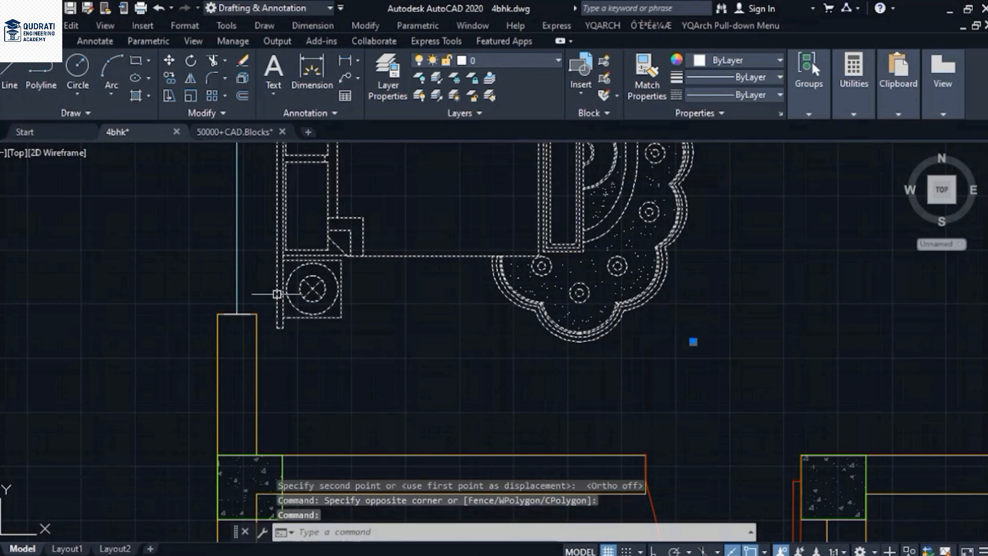
key(Return)
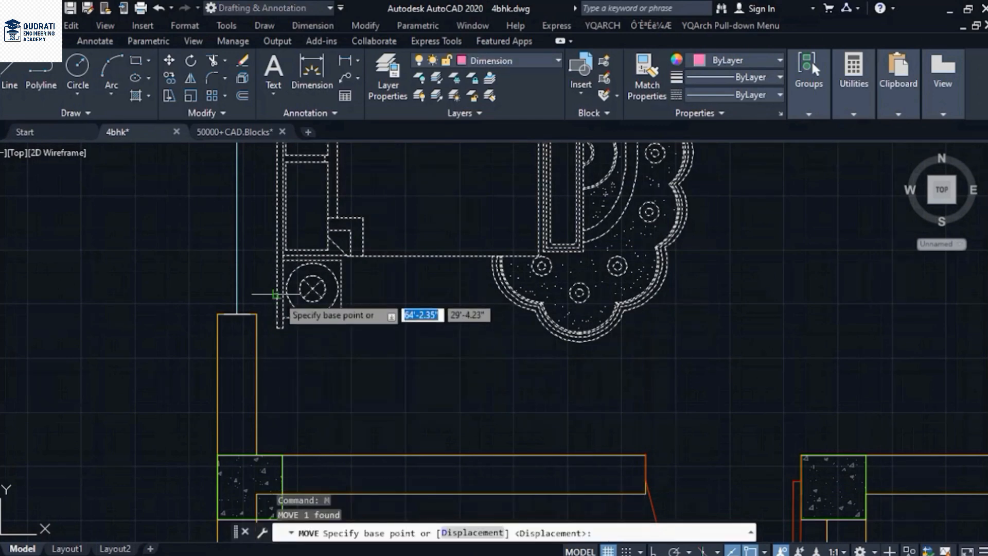
scroll(276, 327, up, 2)
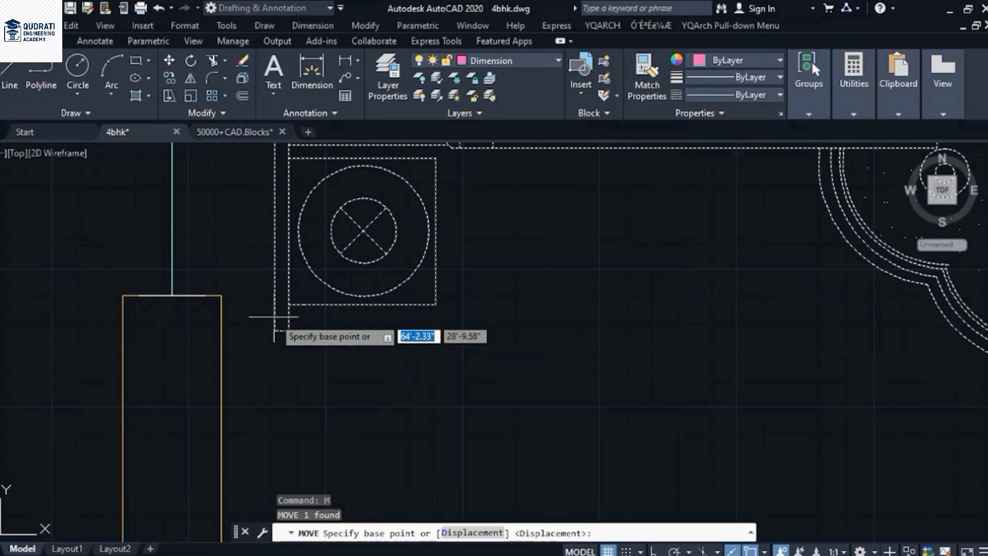
click(274, 298)
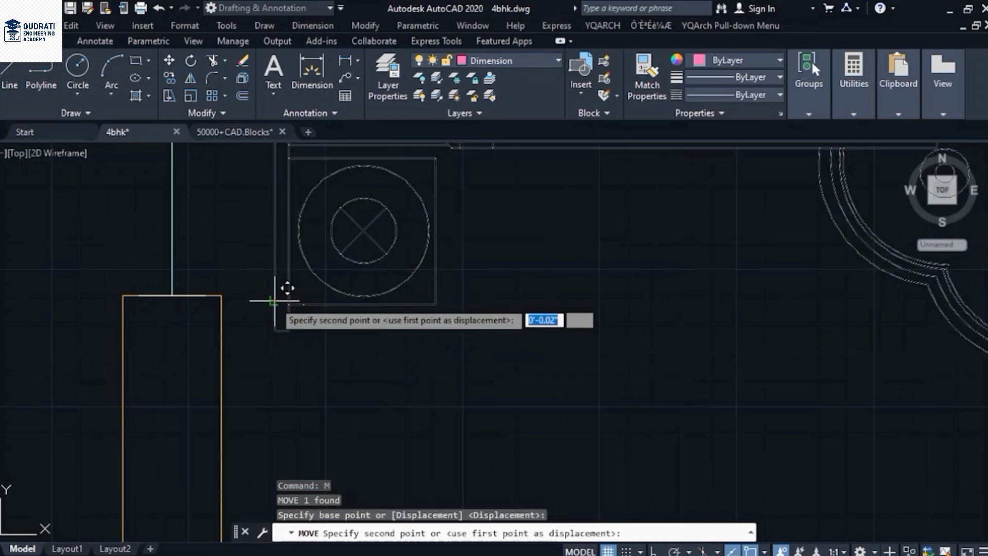
click(222, 301)
scroll(256, 350, down, 2)
scroll(255, 364, down, 3)
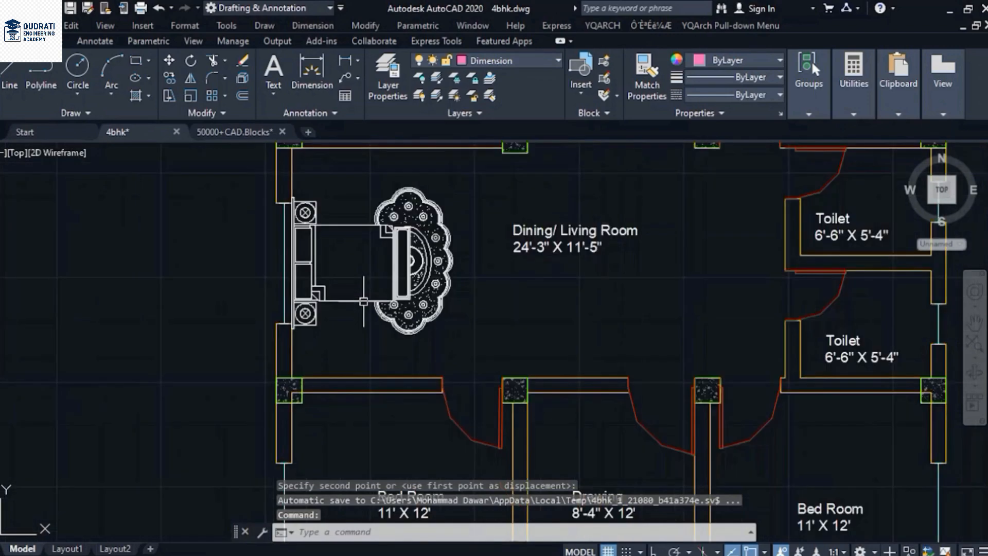
Turn Ortho on and check how the bed's headboard lines up with the wall and window
middle_drag(366, 317, 375, 237)
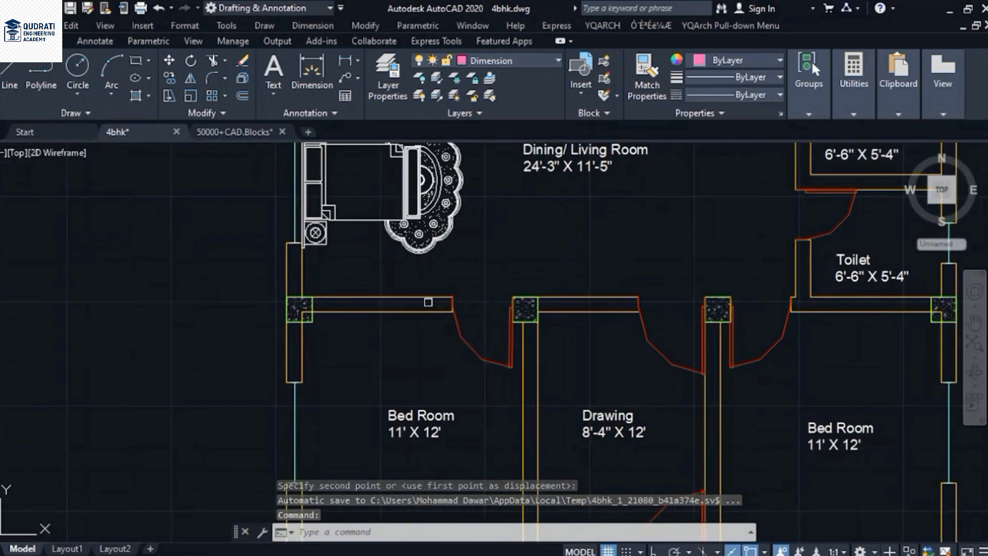
click(656, 552)
scroll(363, 231, down, 3)
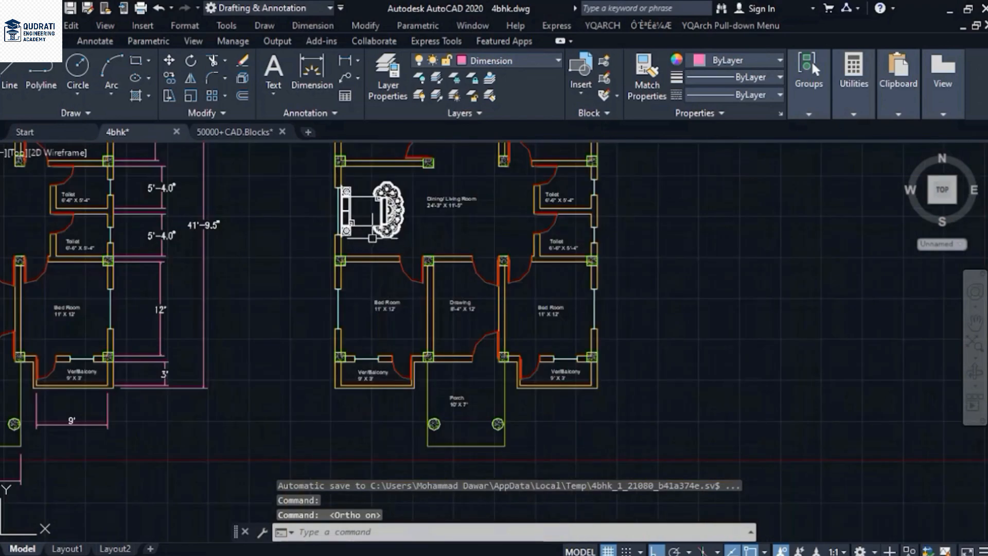
mouse_move(386, 273)
middle_down()
mouse_move(390, 309)
mouse_move(357, 348)
middle_up()
scroll(355, 284, up, 3)
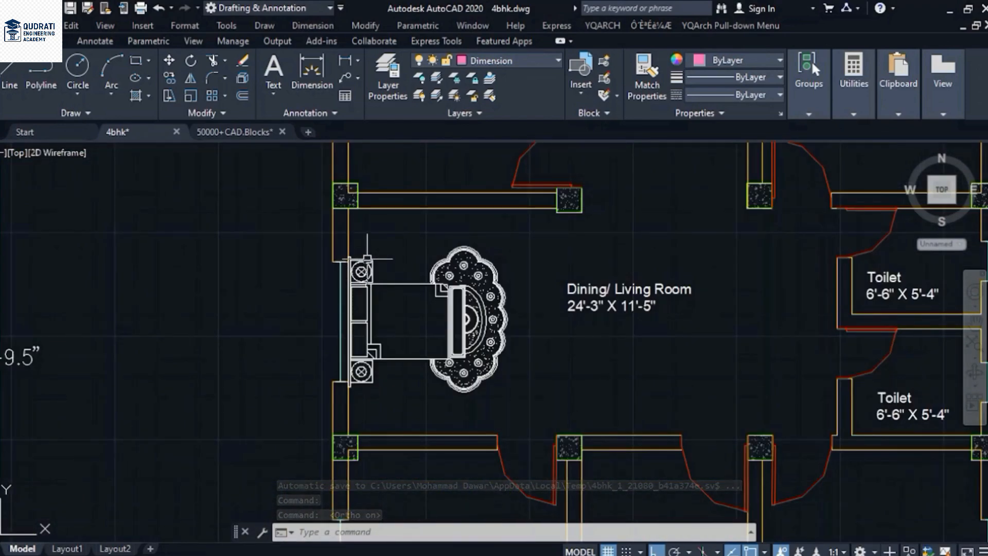
middle_drag(372, 279, 384, 314)
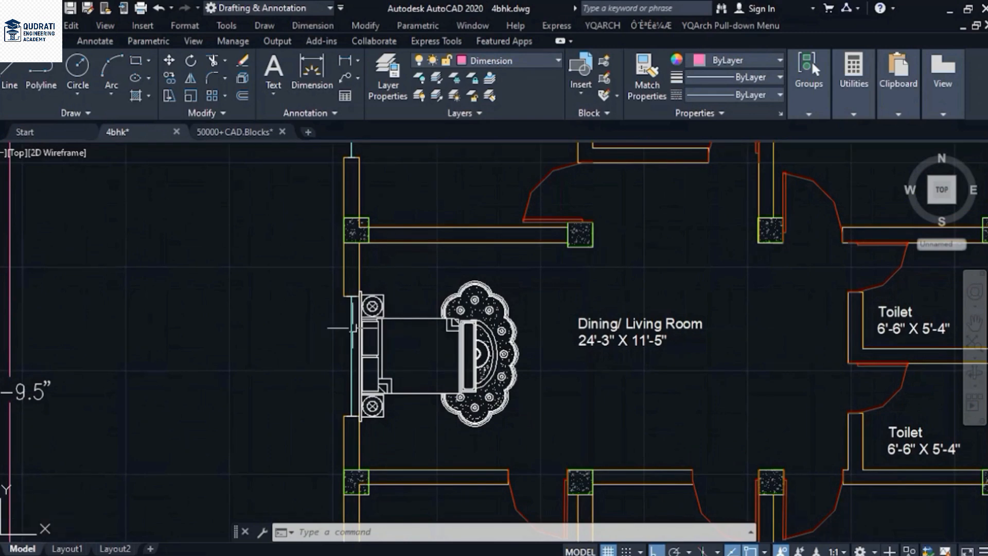
scroll(354, 328, up, 3)
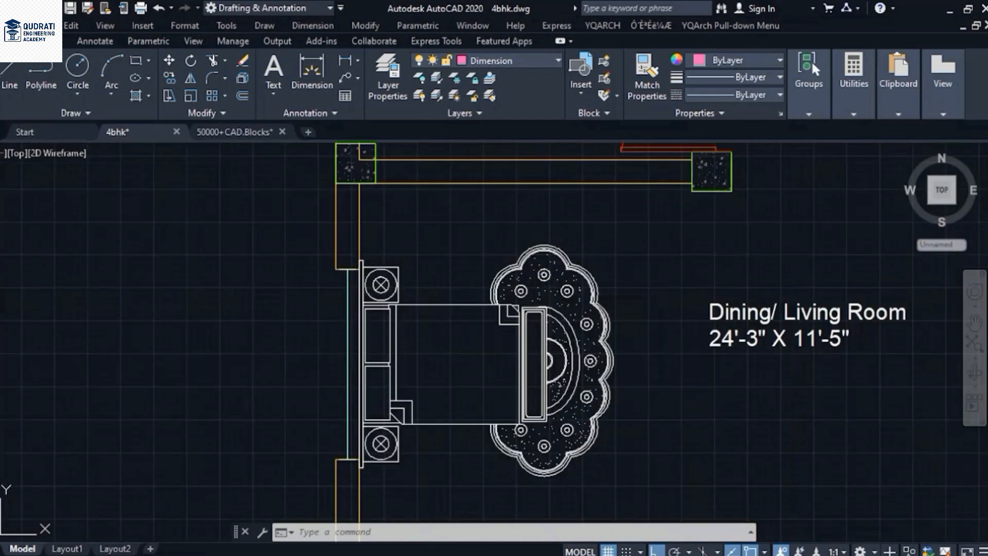
scroll(357, 359, up, 5)
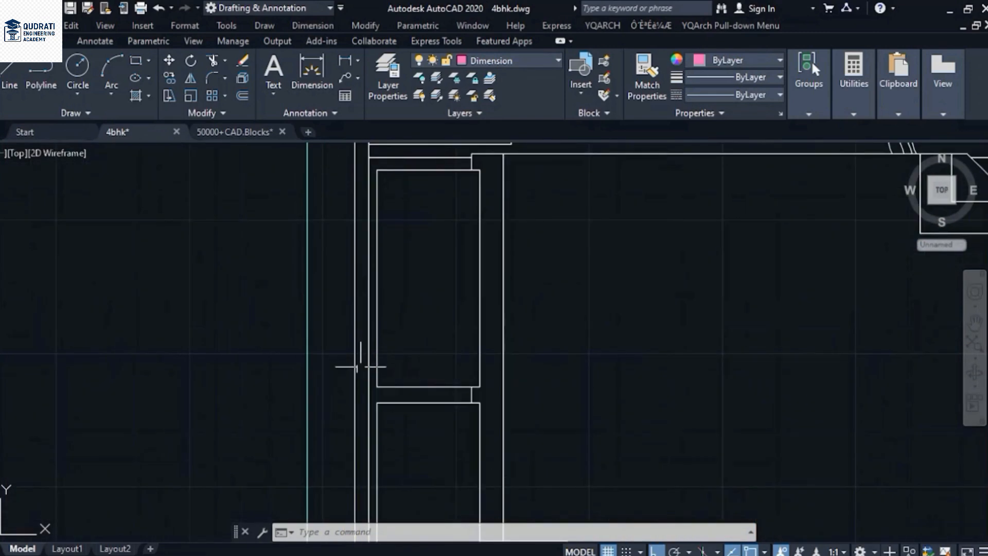
scroll(355, 380, down, 4)
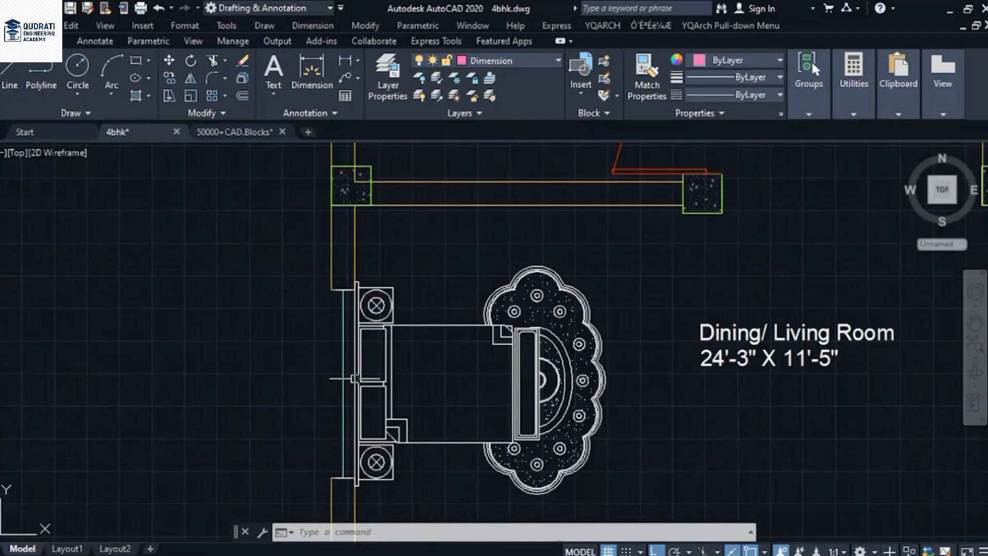
Move the bed by its headboard's outer-edge midpoint into the lower-left 11' X 12' Bed Room, centred on the left wall's window
click(354, 344)
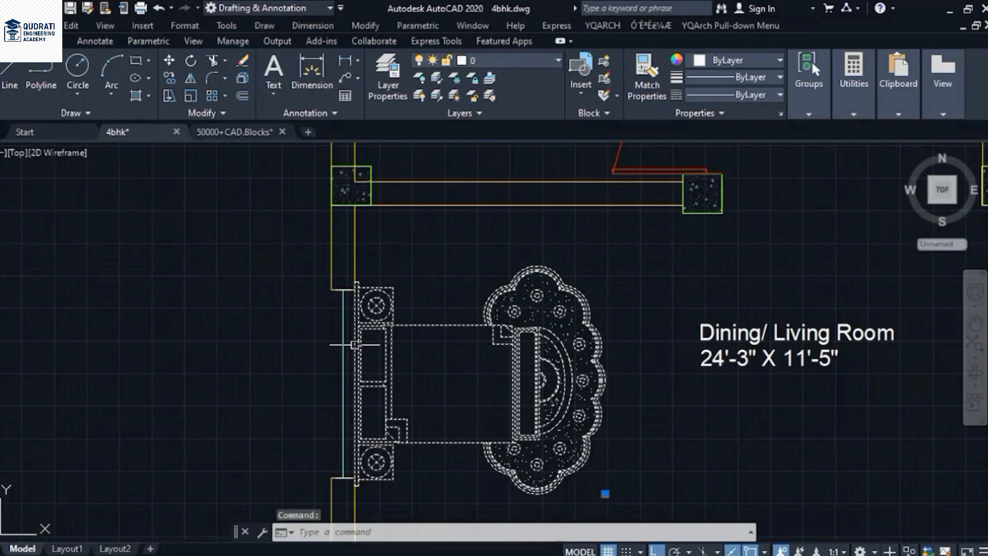
text(m)
key(Return)
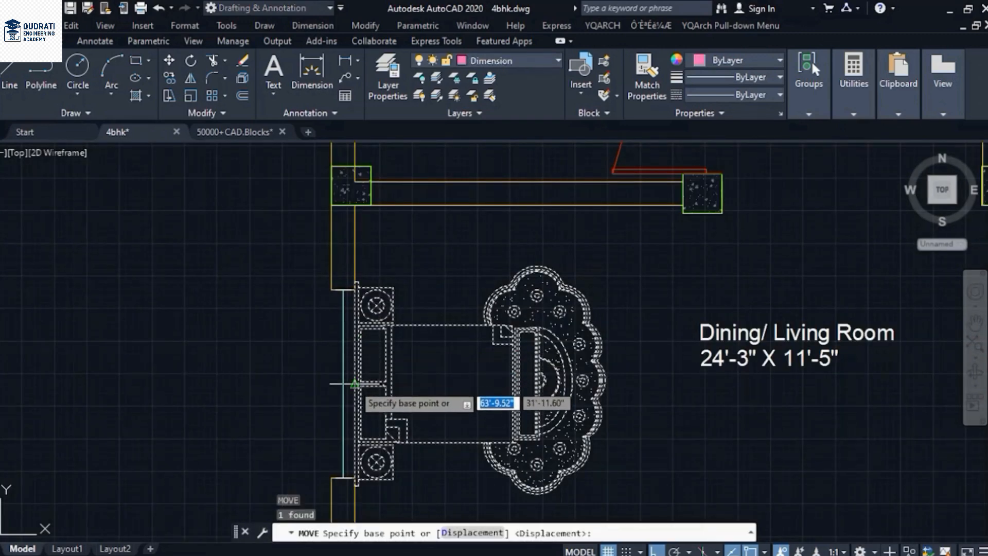
scroll(355, 281, up, 2)
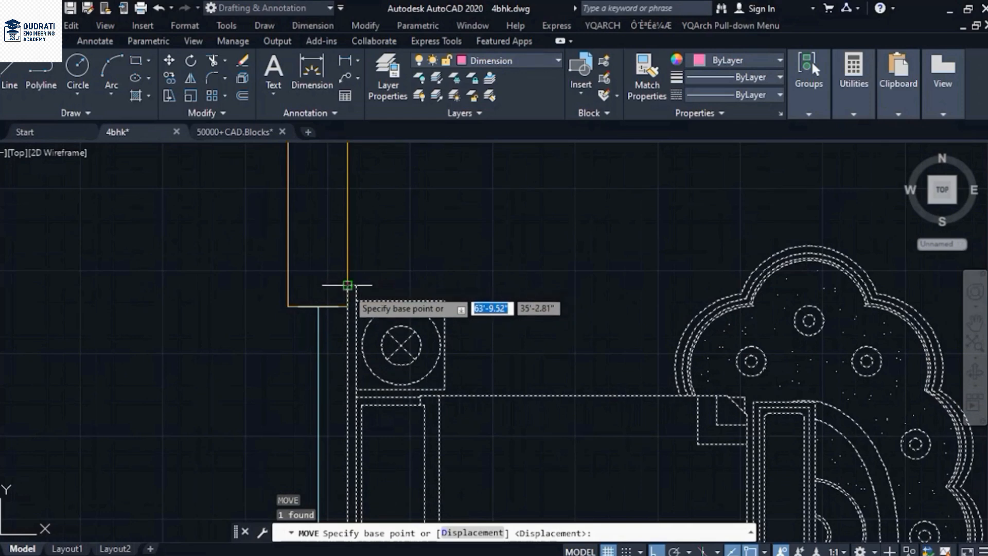
scroll(346, 381, down, 4)
scroll(360, 406, up, 1)
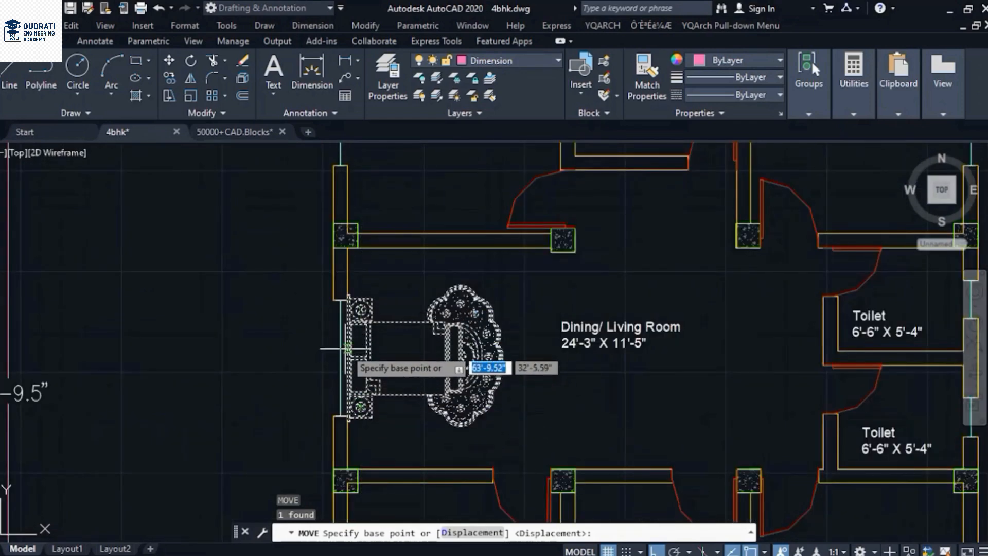
scroll(350, 401, up, 3)
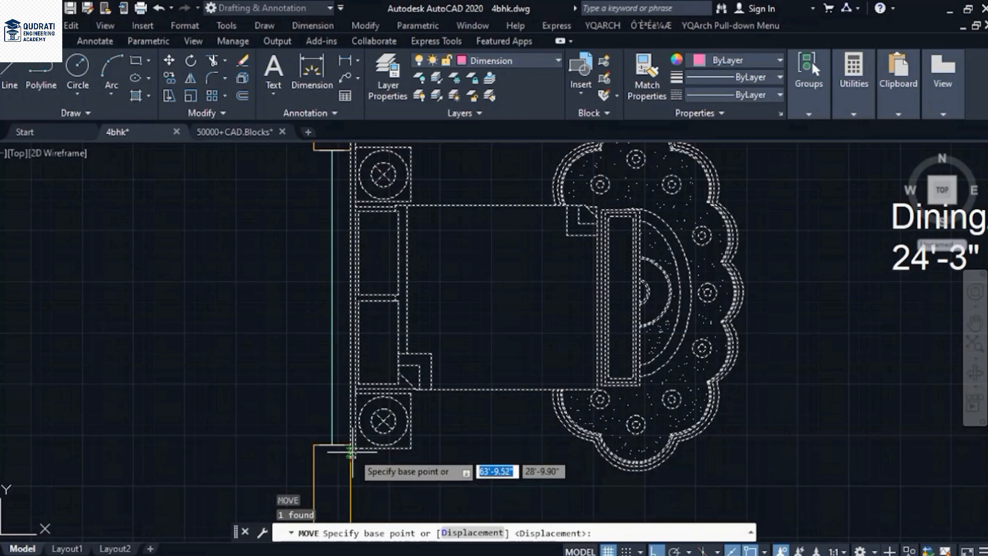
click(350, 297)
scroll(365, 412, up, 4)
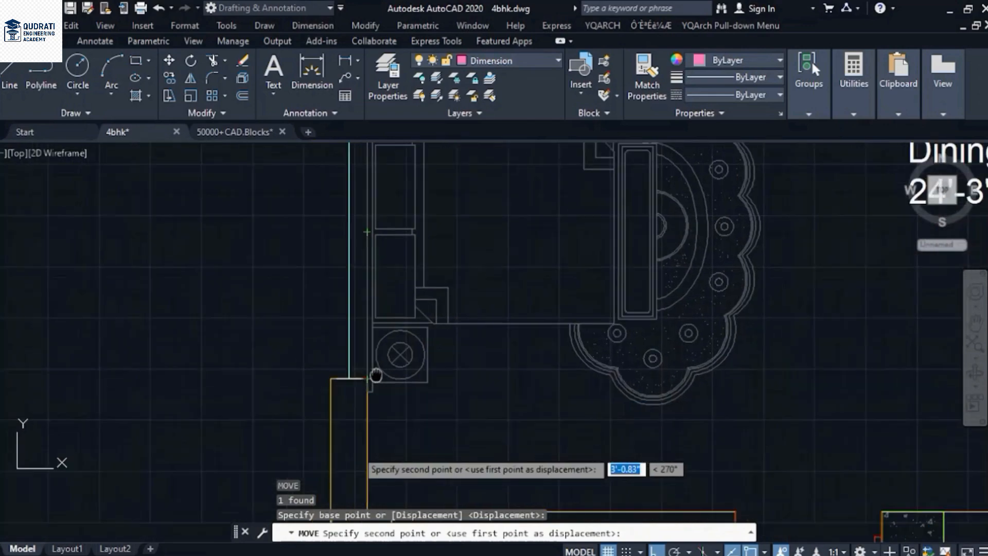
scroll(433, 371, down, 2)
middle_drag(431, 406, 432, 217)
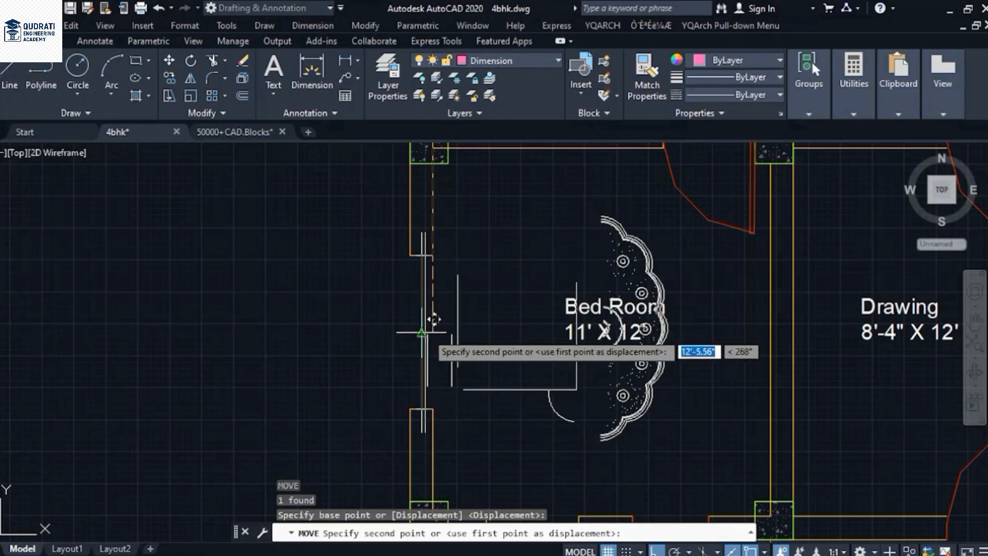
click(429, 332)
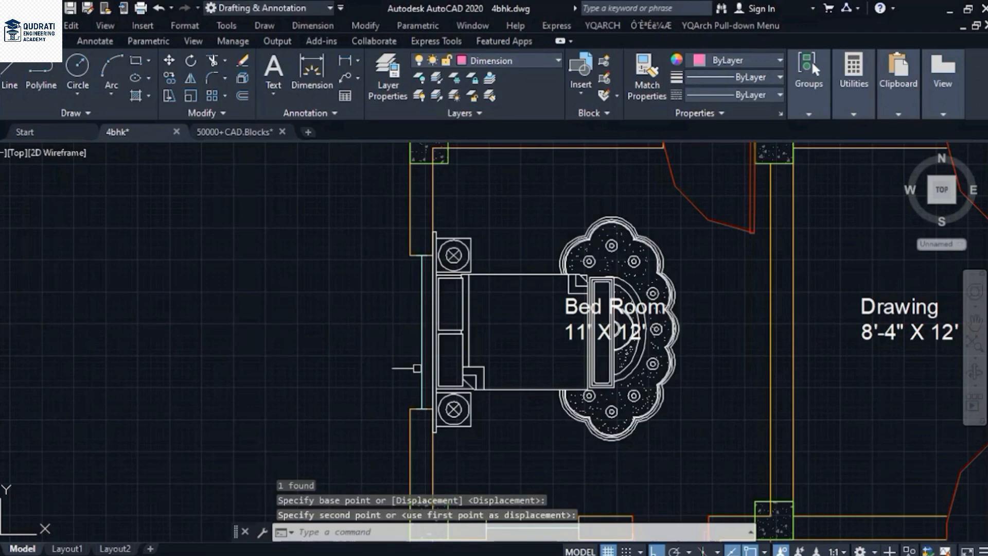
Copy the bed from its headboard midpoint straight up into the upper-left 11' X 12' Bed Room, centred on that room's left window
mouse_move(420, 393)
middle_down()
mouse_move(426, 332)
mouse_move(453, 335)
mouse_move(454, 370)
middle_up()
scroll(426, 332, down, 5)
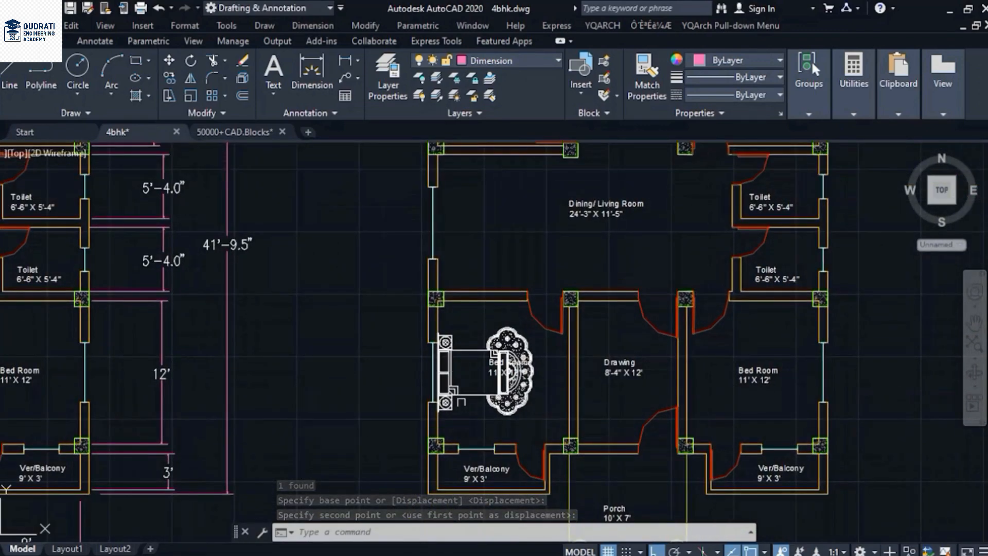
drag(473, 396, 468, 338)
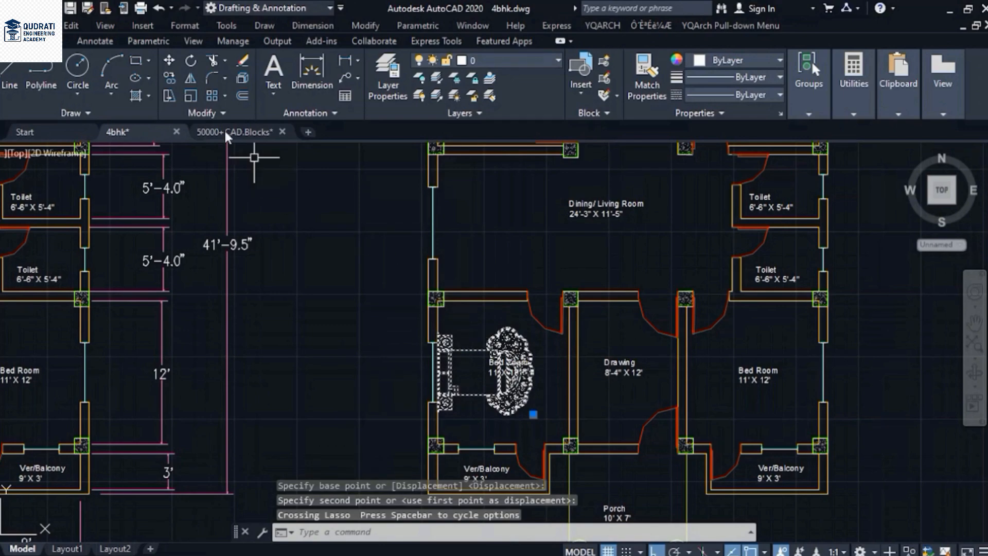
click(172, 75)
scroll(453, 375, up, 4)
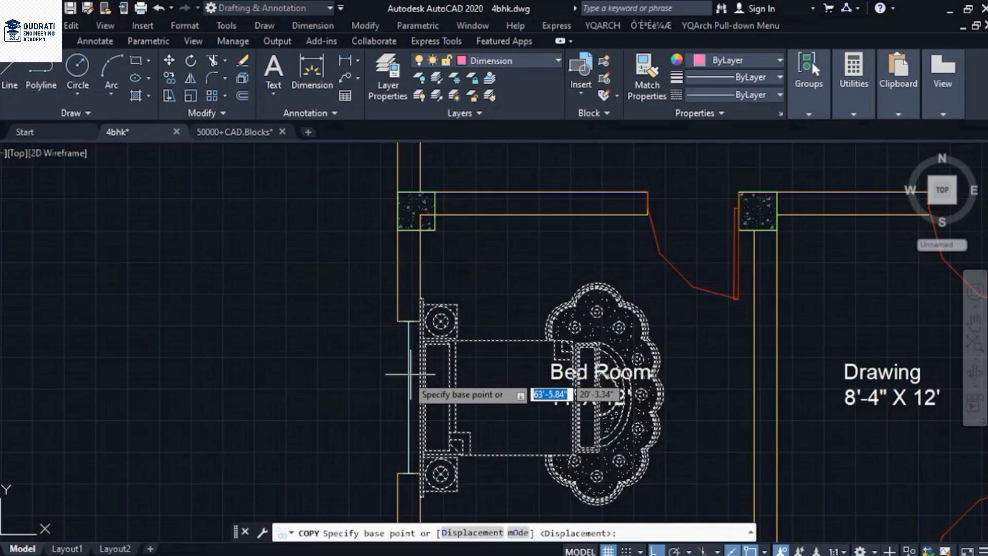
scroll(438, 419, up, 3)
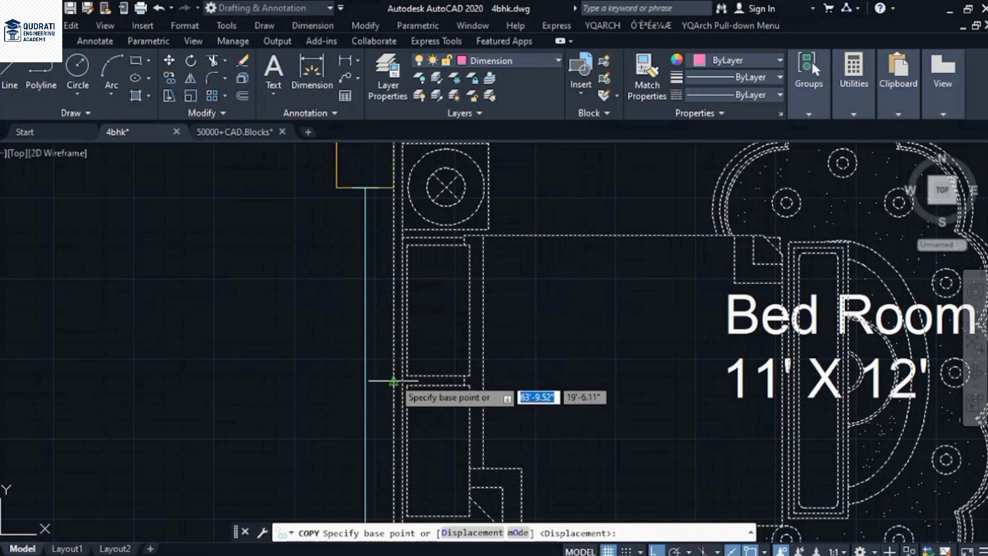
click(393, 381)
scroll(406, 329, down, 3)
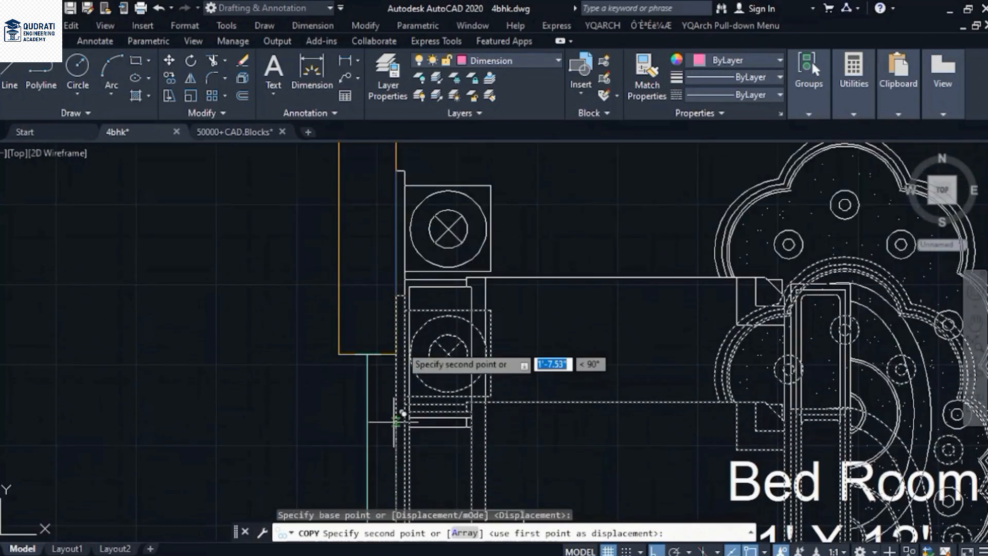
scroll(414, 308, down, 6)
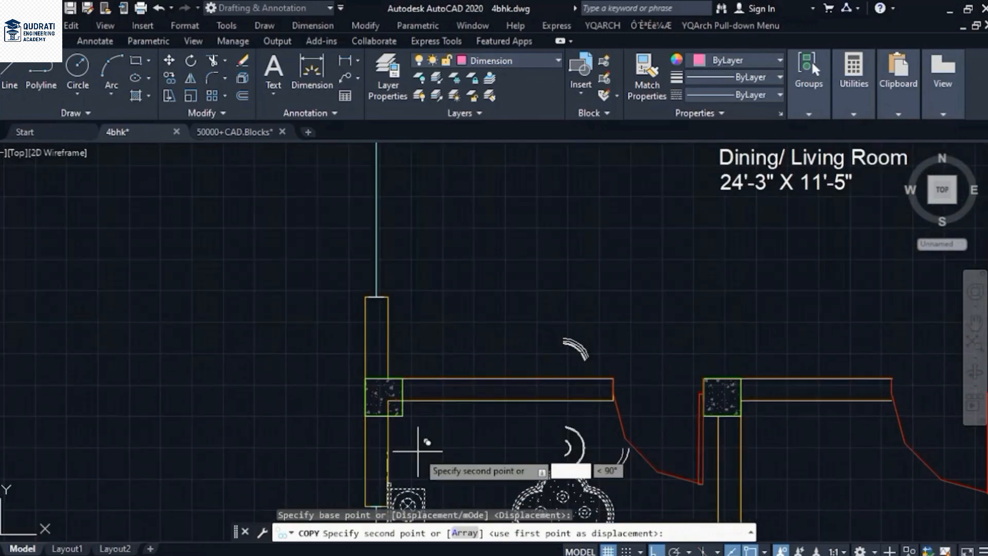
middle_drag(430, 190, 438, 333)
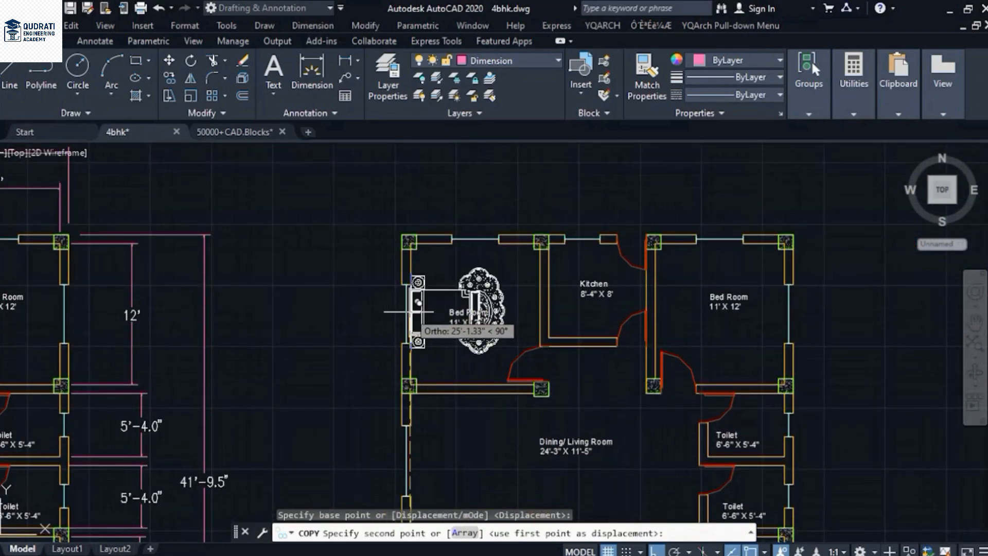
scroll(420, 308, up, 2)
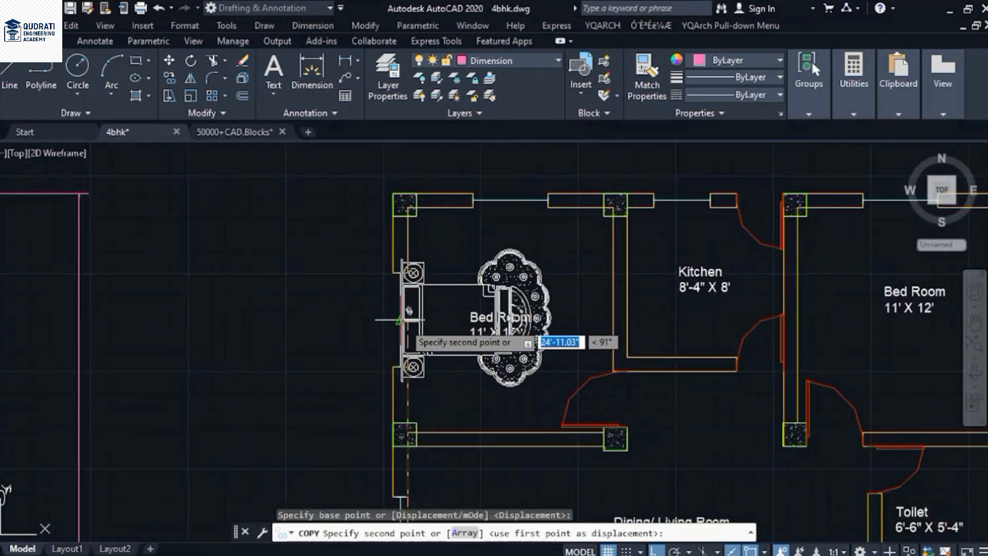
click(401, 320)
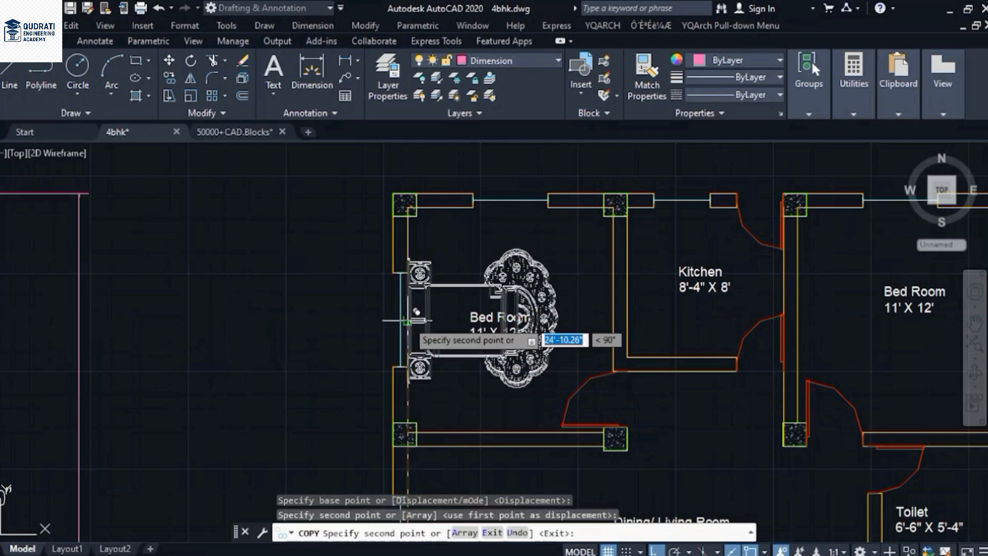
scroll(418, 357, down, 2)
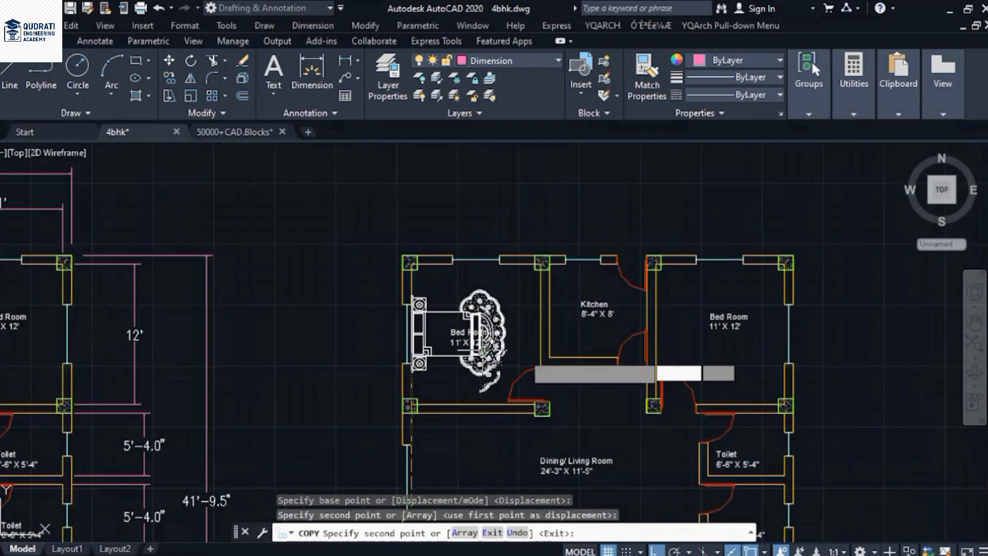
middle_drag(615, 378, 608, 295)
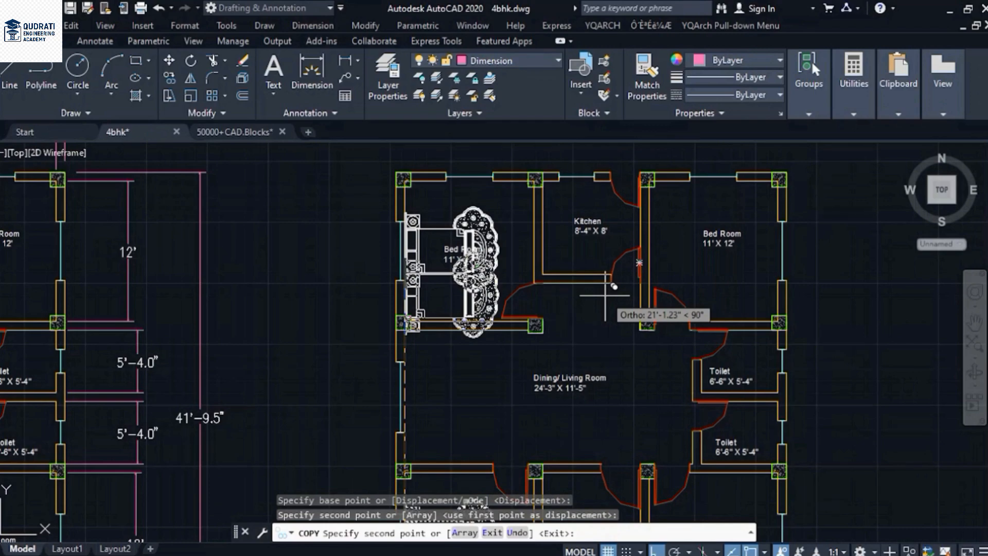
key(Escape)
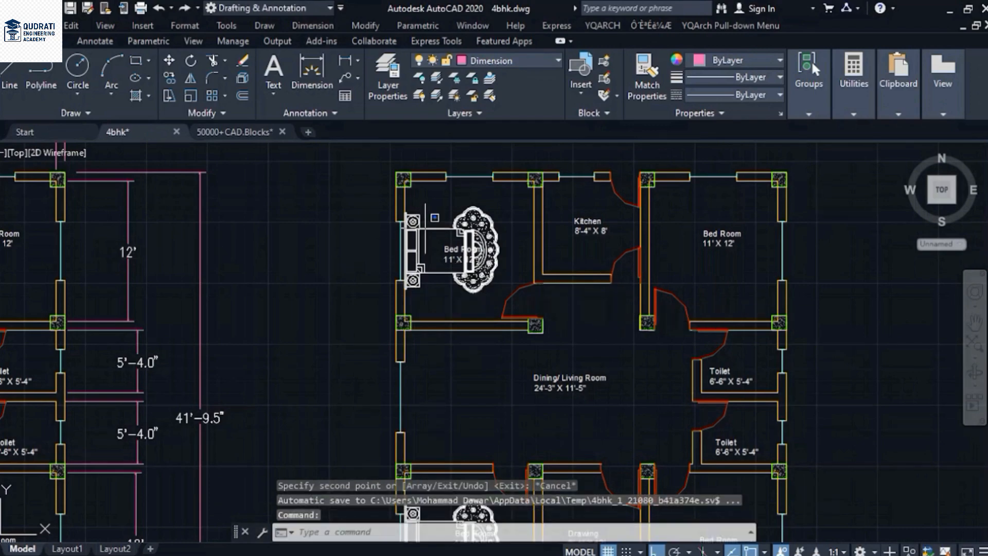
Mirror both left bedroom beds about the vertical line through the porch's bottom-edge midpoint, keeping the originals, and check the copies against the right wall
click(425, 228)
scroll(477, 276, down, 6)
scroll(477, 326, up, 6)
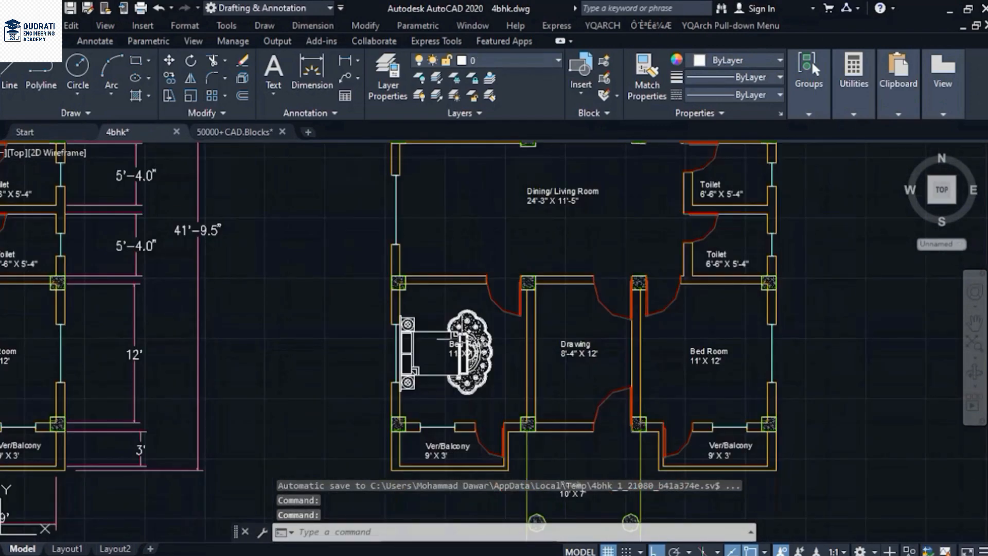
click(463, 332)
middle_drag(493, 361, 521, 249)
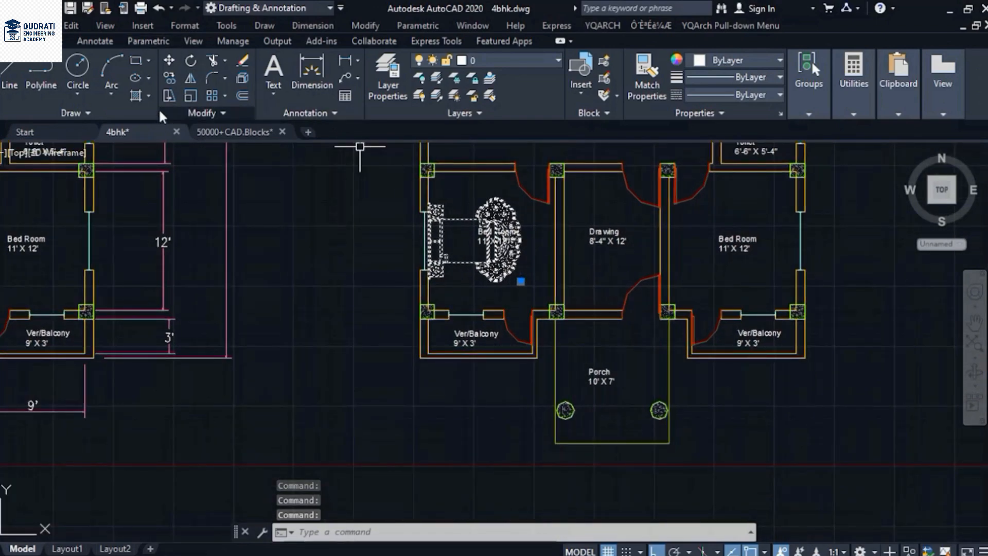
click(186, 83)
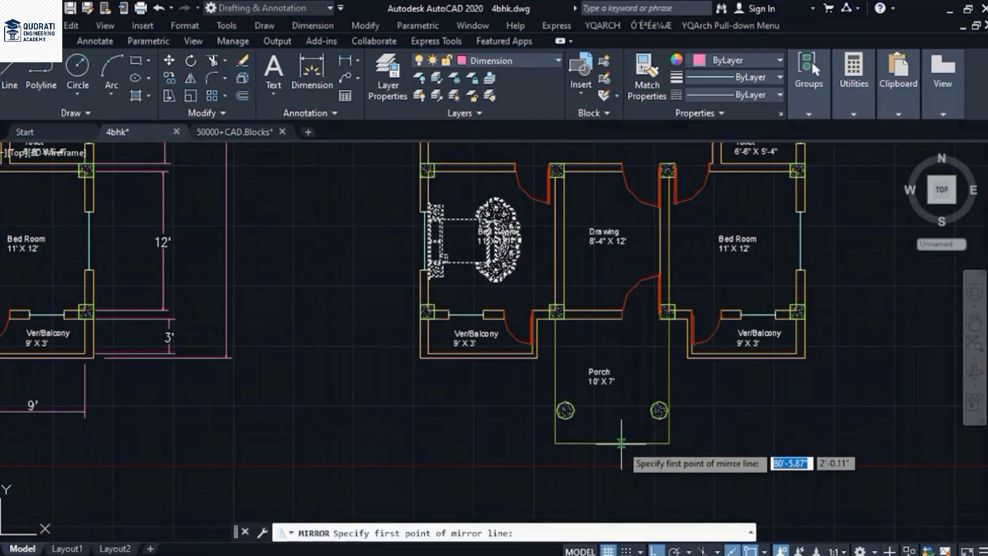
click(612, 443)
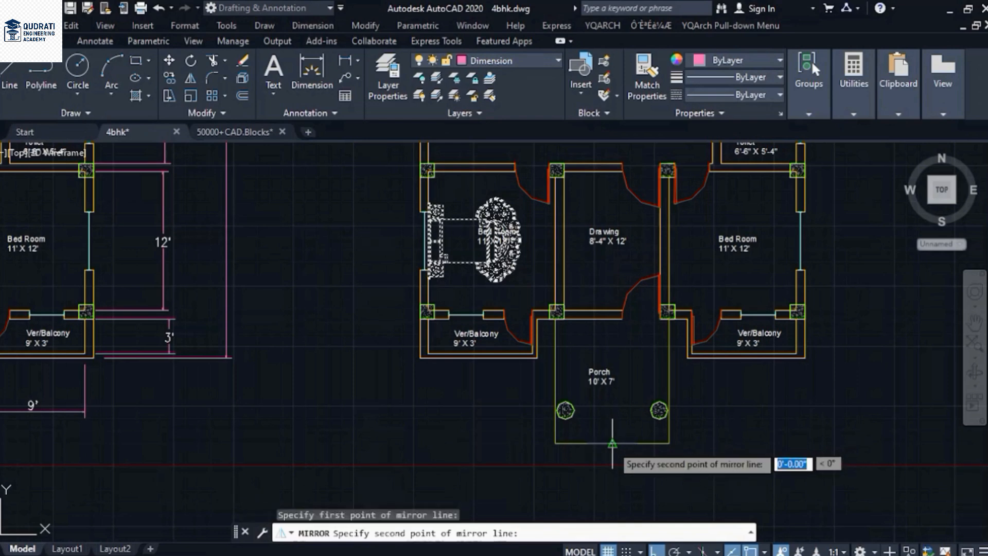
click(611, 497)
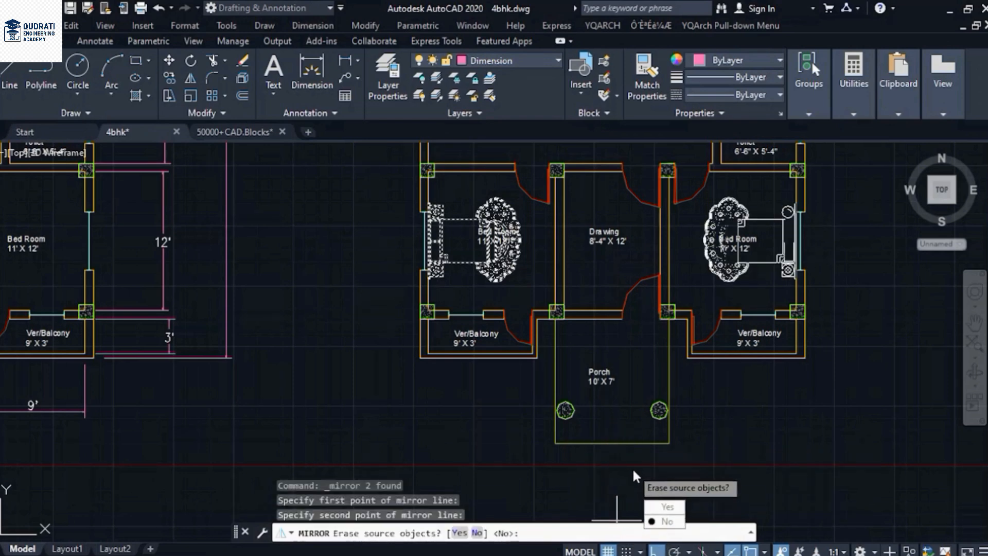
click(661, 526)
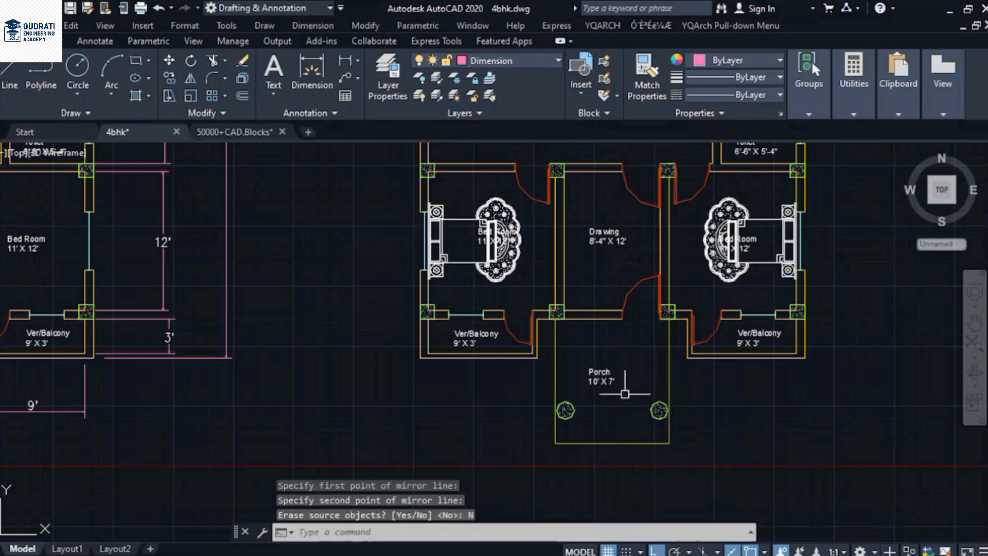
scroll(781, 281, up, 8)
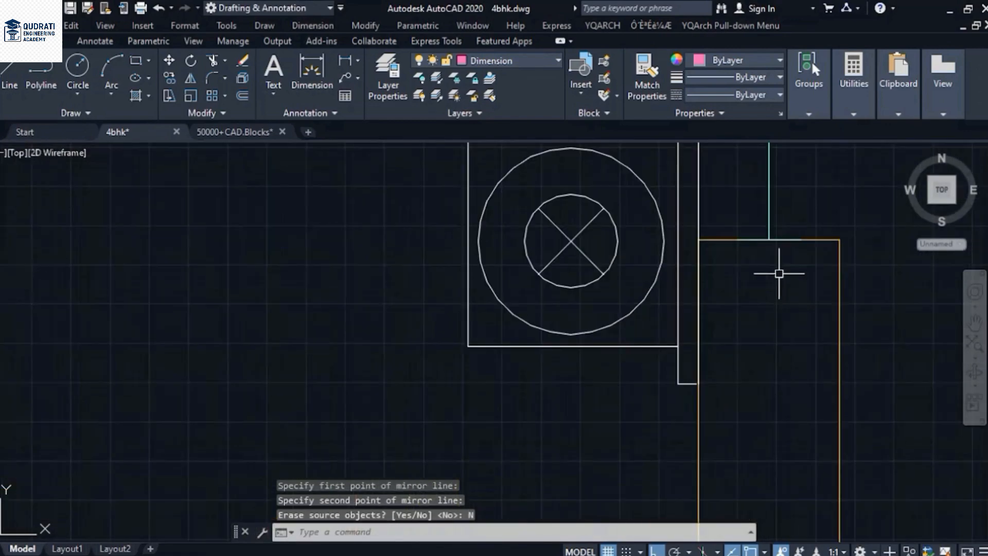
scroll(772, 275, down, 10)
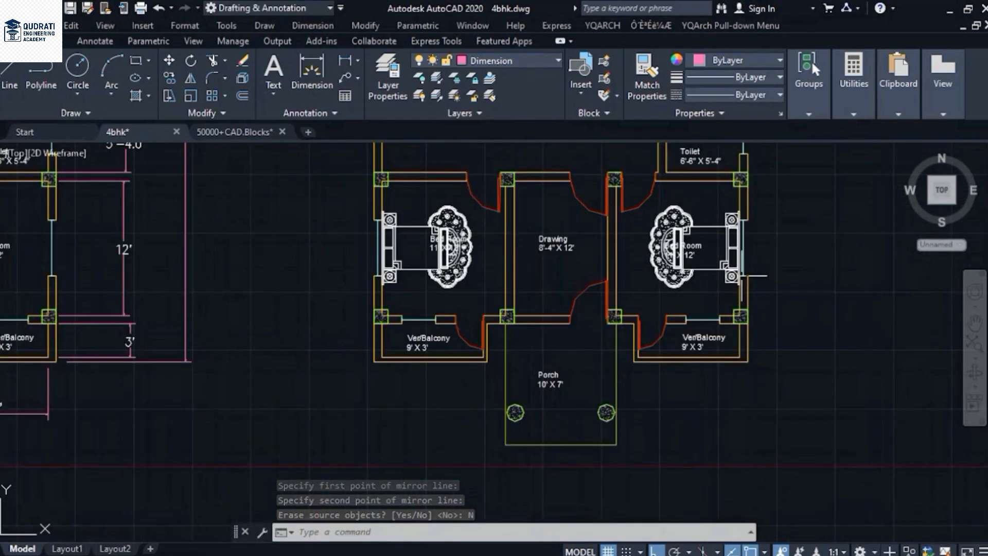
middle_drag(705, 310, 669, 414)
scroll(663, 287, up, 6)
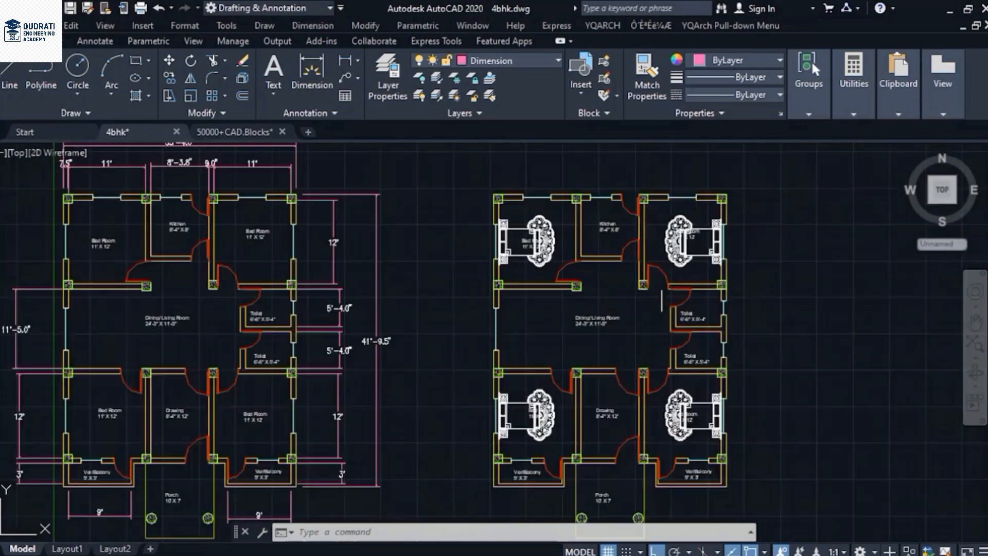
mouse_move(650, 307)
middle_down()
mouse_move(642, 282)
mouse_move(620, 353)
mouse_move(629, 472)
mouse_move(616, 463)
middle_up()
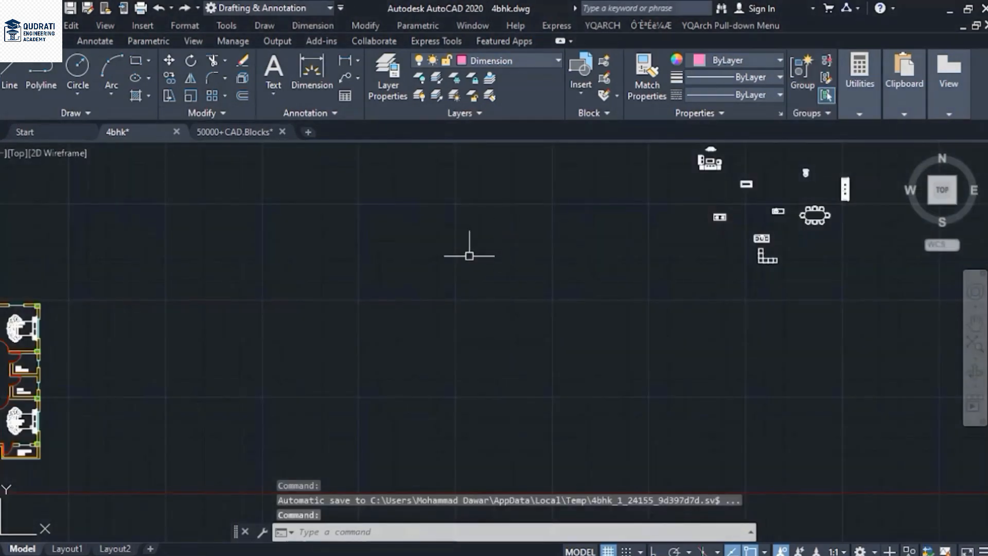
Look over the furniture blocks gathered beside the plan and the sofa and armchair sheets in the 50000+CAD.Blocks drawing
mouse_move(424, 295)
middle_down()
mouse_move(136, 330)
mouse_move(120, 381)
middle_up()
scroll(593, 295, up, 6)
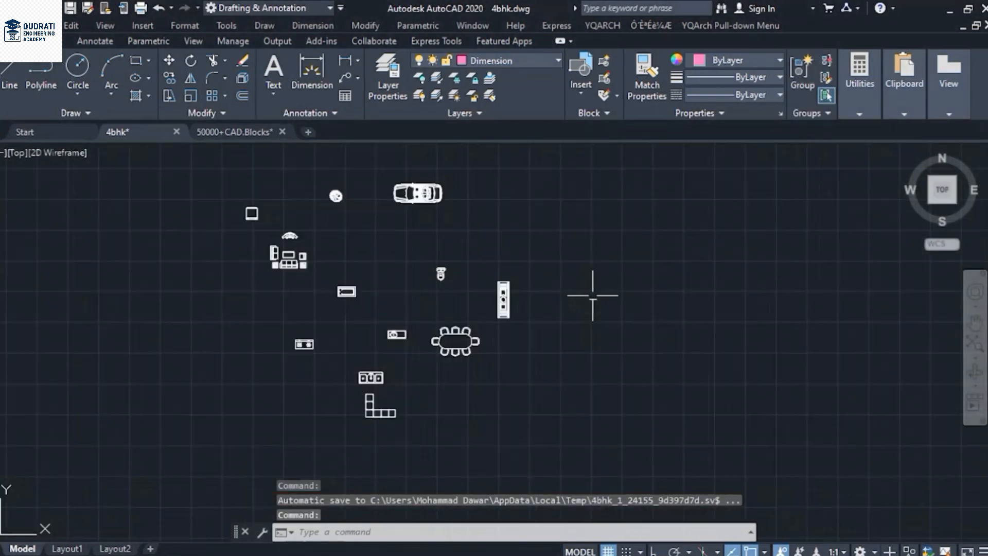
middle_drag(593, 295, 855, 241)
mouse_move(414, 355)
middle_down()
mouse_move(499, 196)
mouse_move(519, 338)
mouse_move(546, 383)
mouse_move(561, 467)
mouse_move(599, 555)
middle_up()
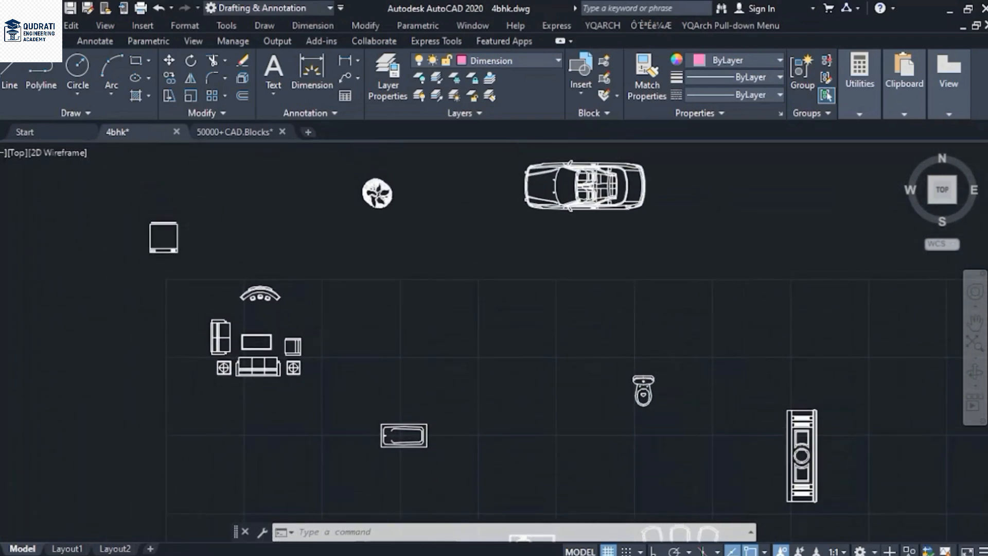
click(230, 127)
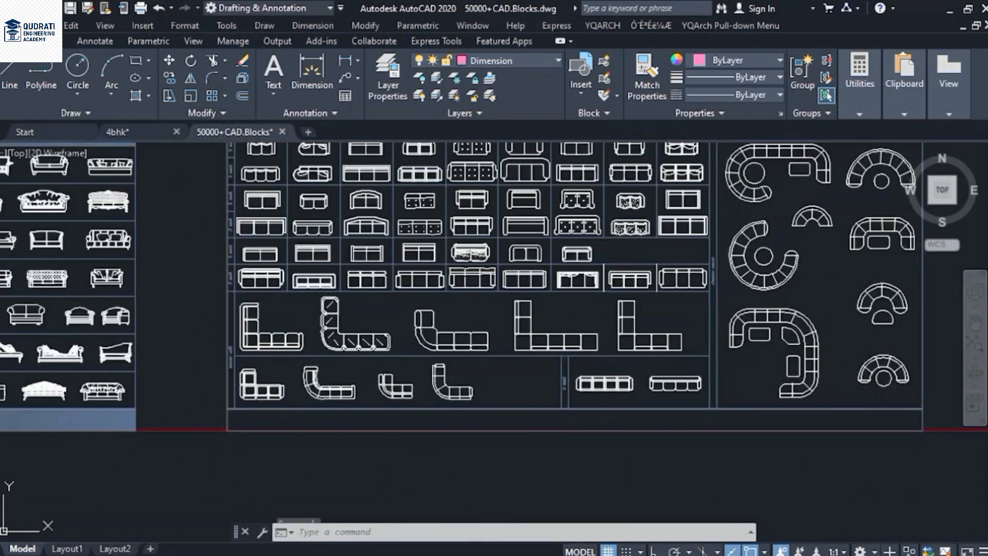
scroll(366, 283, down, 10)
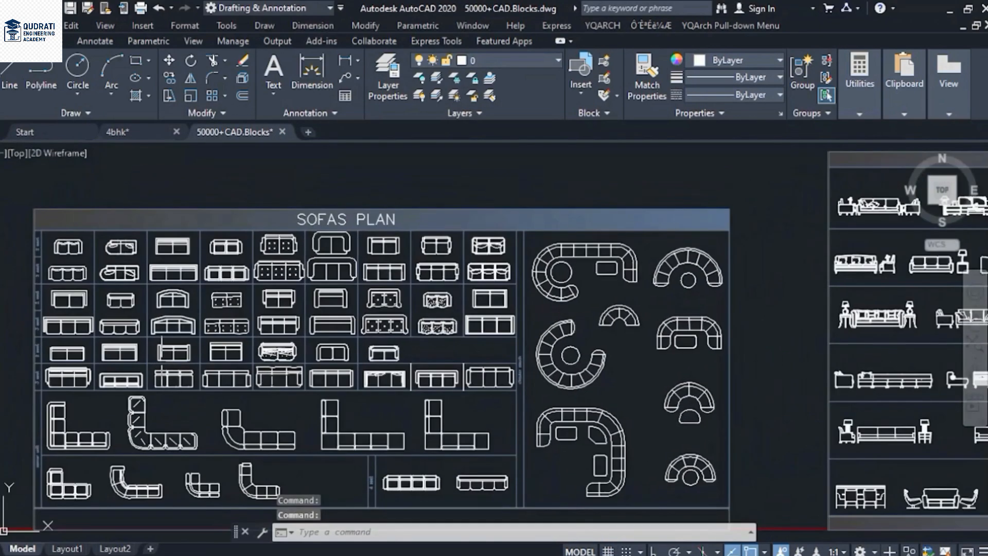
scroll(366, 284, up, 12)
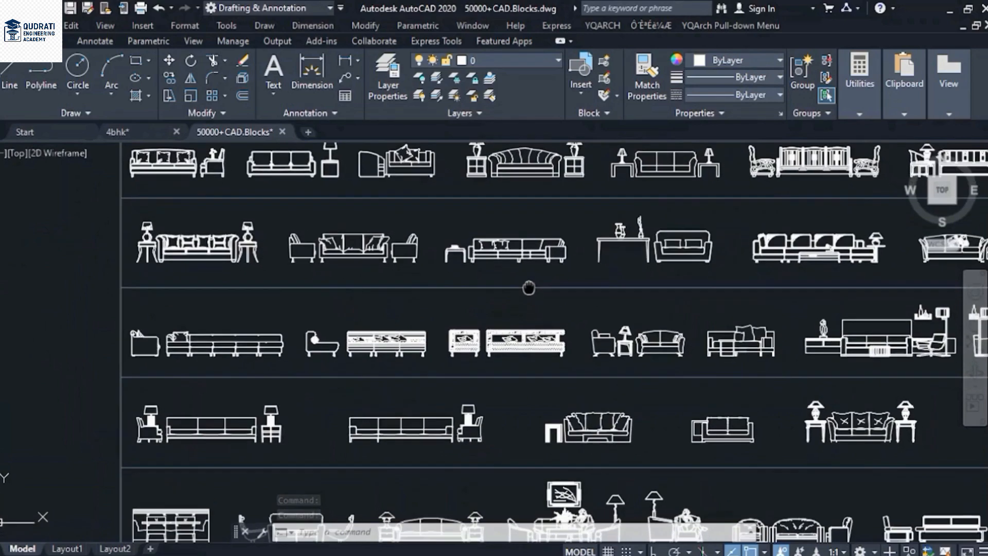
scroll(457, 205, down, 4)
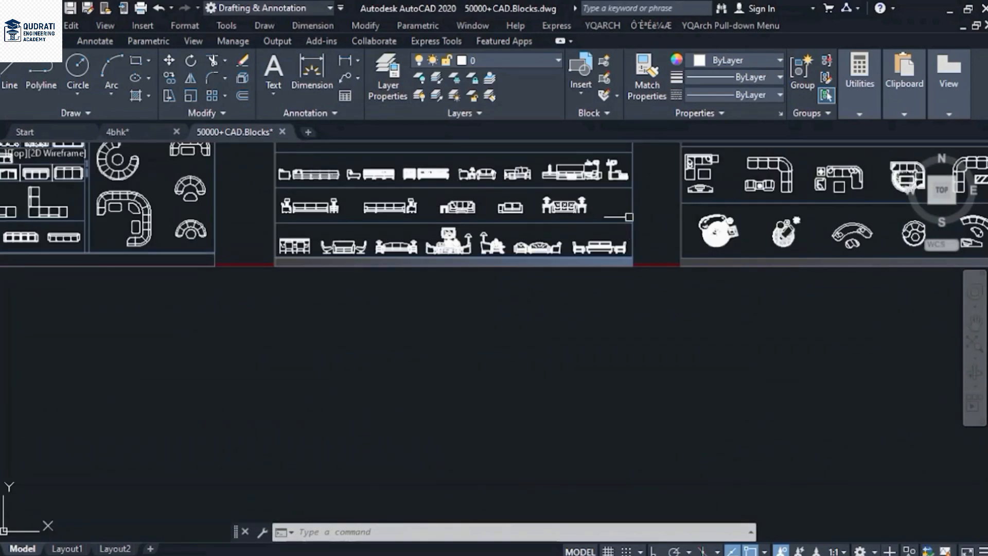
scroll(284, 507, up, 6)
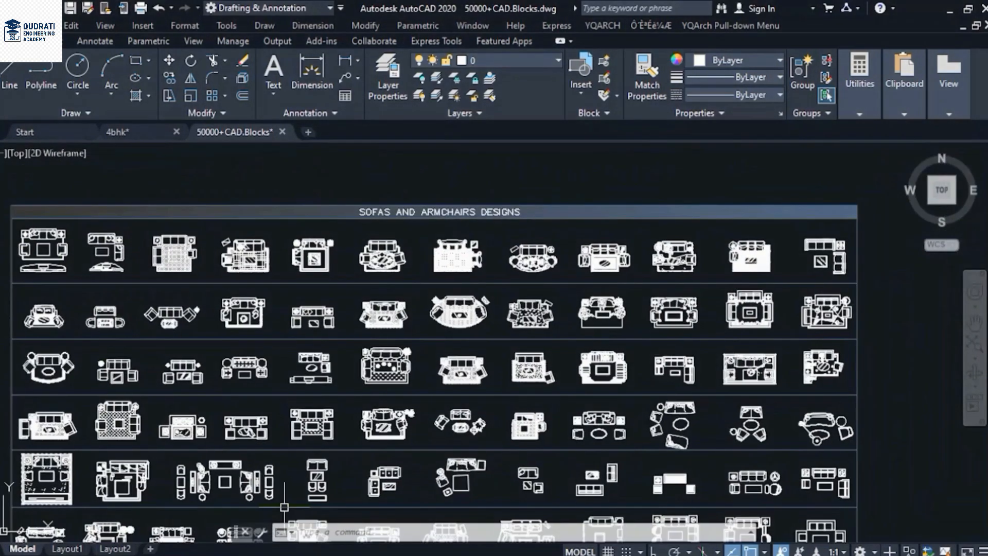
Browse the library's bed plan, chair and north symbol sheets
scroll(376, 348, down, 2)
middle_drag(402, 383, 0, 224)
scroll(430, 259, up, 5)
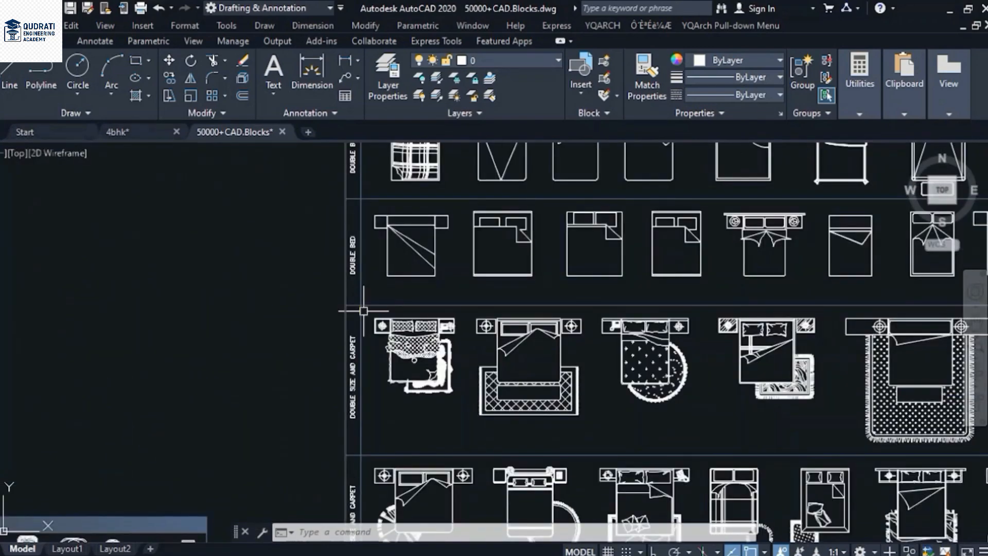
middle_drag(377, 309, 420, 84)
scroll(115, 376, up, 4)
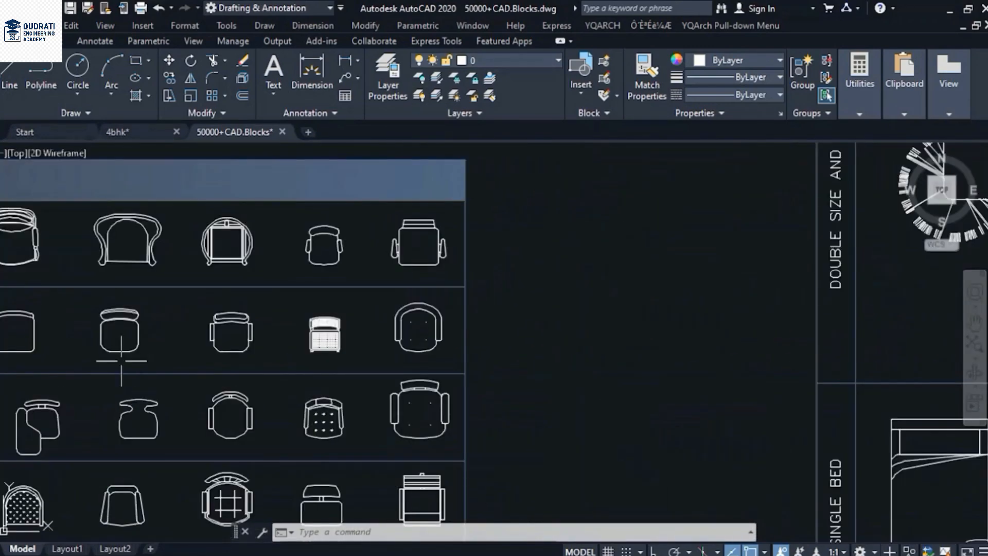
scroll(132, 361, down, 4)
scroll(132, 361, down, 6)
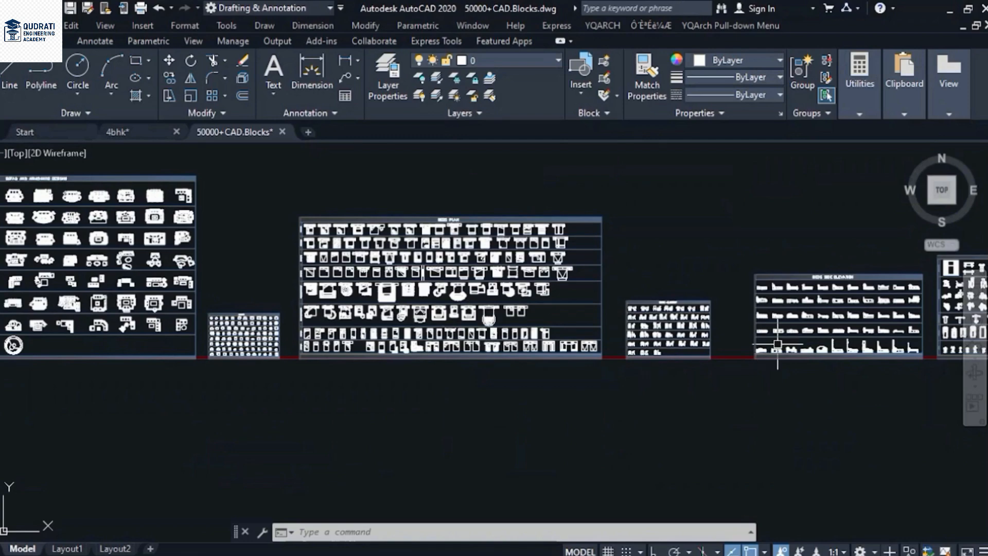
middle_drag(987, 347, 14, 341)
scroll(775, 315, up, 4)
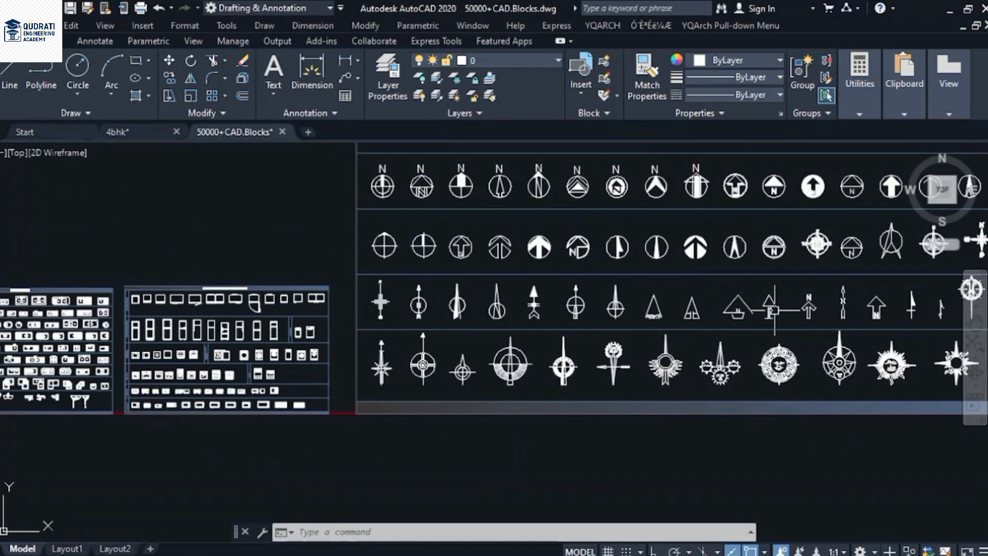
scroll(748, 274, down, 5)
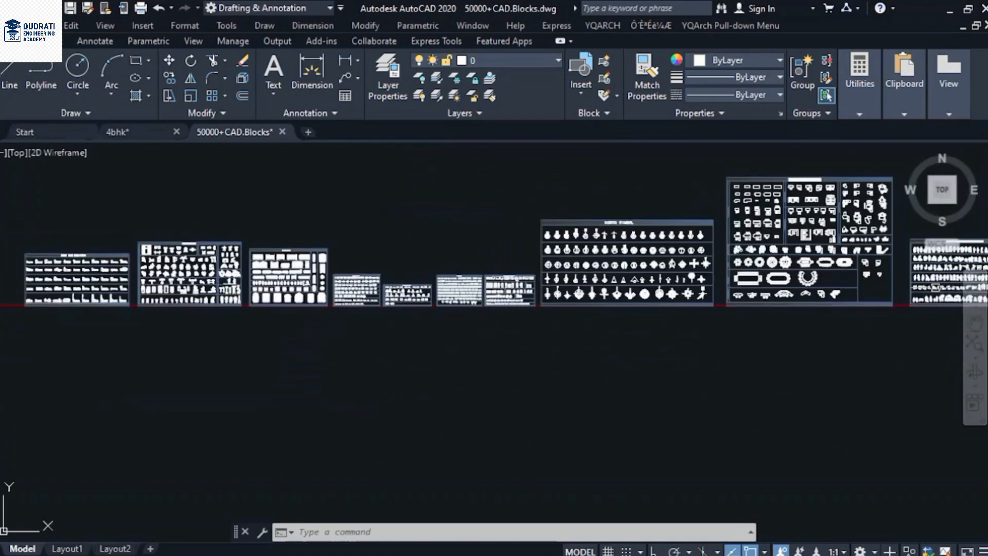
Examine the library's office desk and meeting table, people and playground equipment sheets
scroll(847, 273, up, 4)
scroll(700, 257, down, 1)
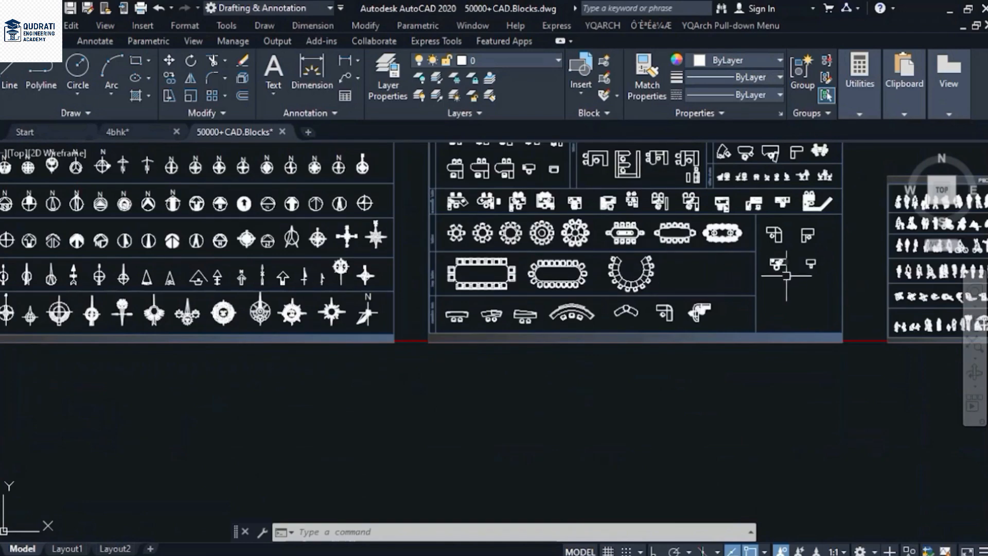
middle_drag(786, 275, 121, 303)
scroll(306, 283, up, 6)
scroll(306, 283, down, 4)
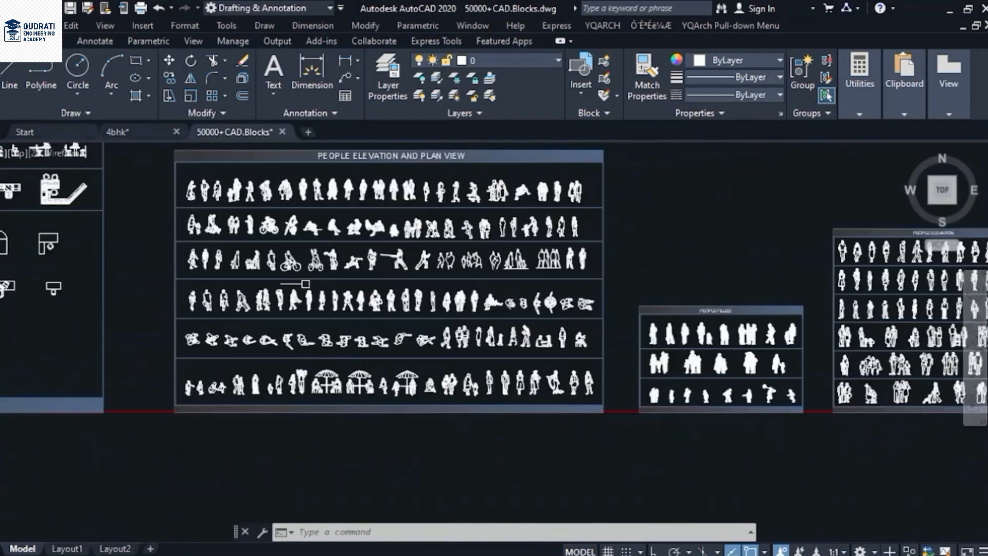
scroll(306, 283, down, 2)
mouse_move(447, 316)
middle_down()
mouse_move(310, 326)
mouse_move(136, 315)
middle_up()
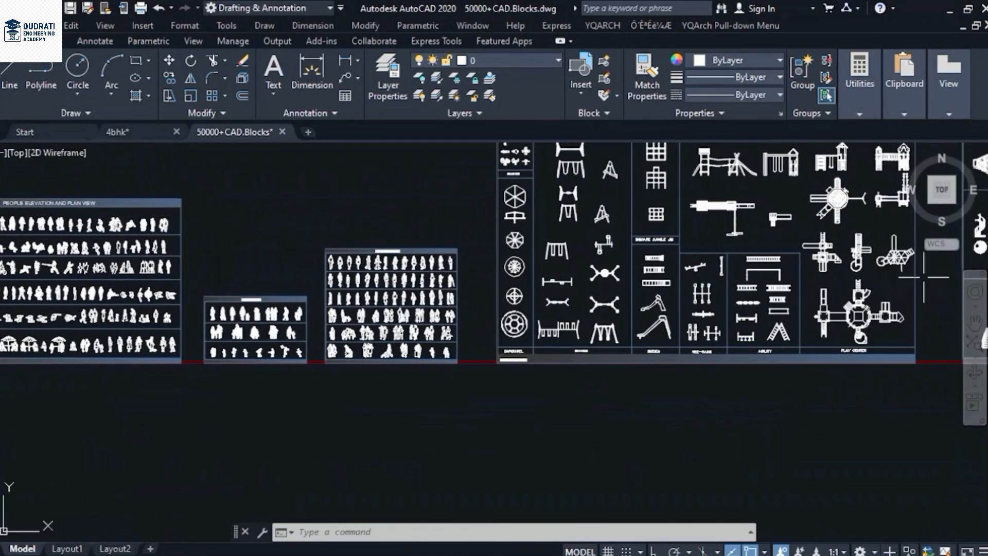
scroll(710, 265, up, 4)
scroll(709, 272, down, 6)
Examine the library's traffic and information sign sheets and its plan and elevation tree sheets
middle_drag(716, 275, 31, 299)
scroll(641, 335, up, 10)
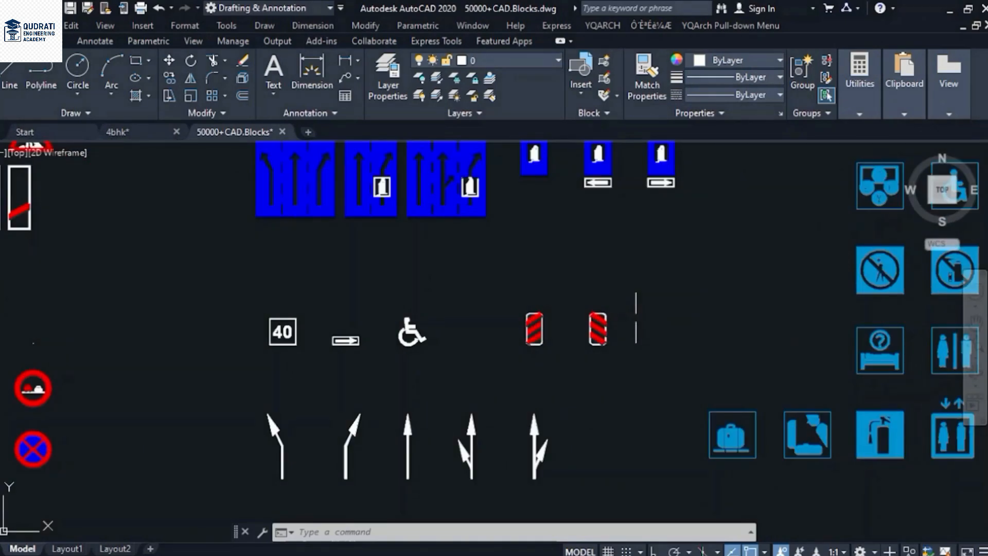
scroll(638, 329, down, 6)
middle_drag(719, 287, 46, 289)
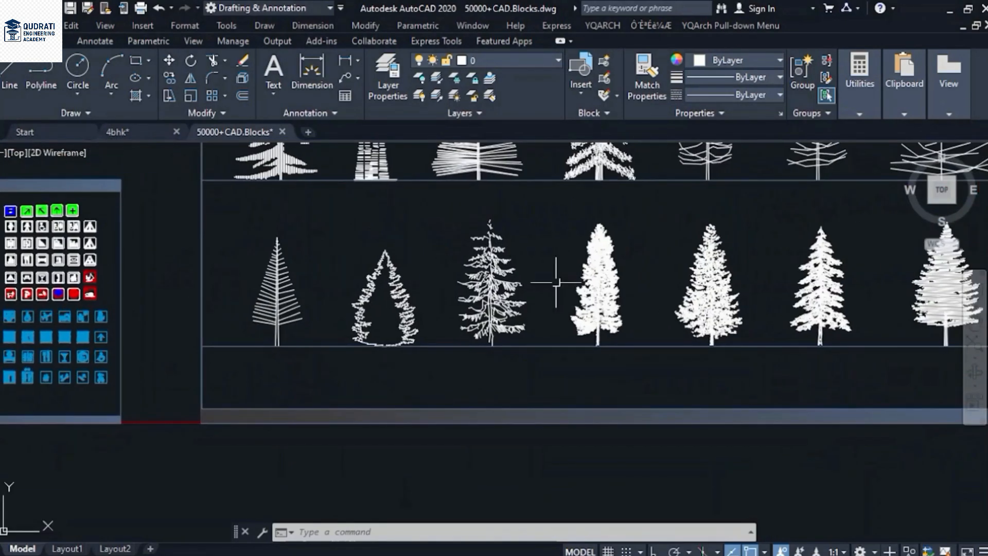
scroll(564, 281, down, 3)
middle_drag(721, 267, 31, 301)
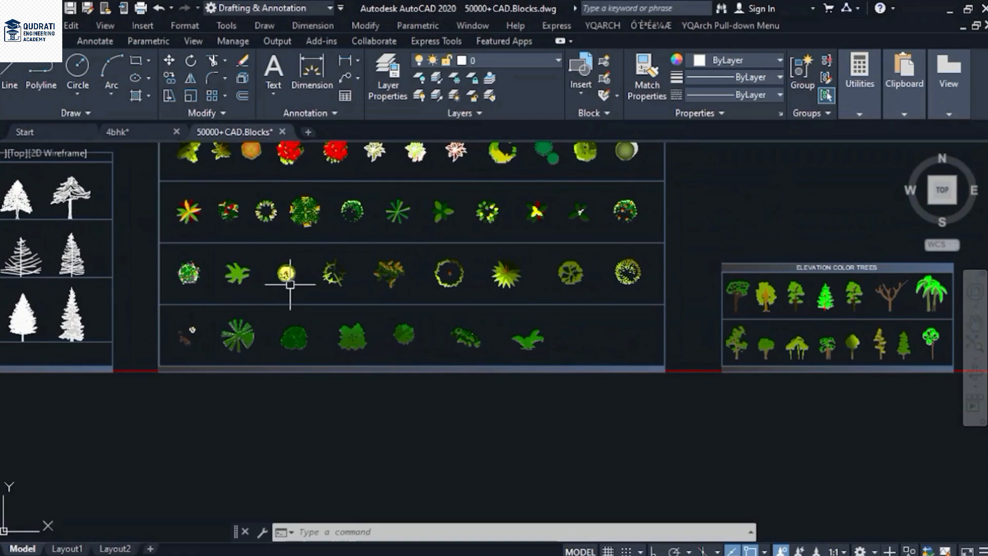
scroll(290, 284, down, 3)
middle_drag(598, 356, 445, 330)
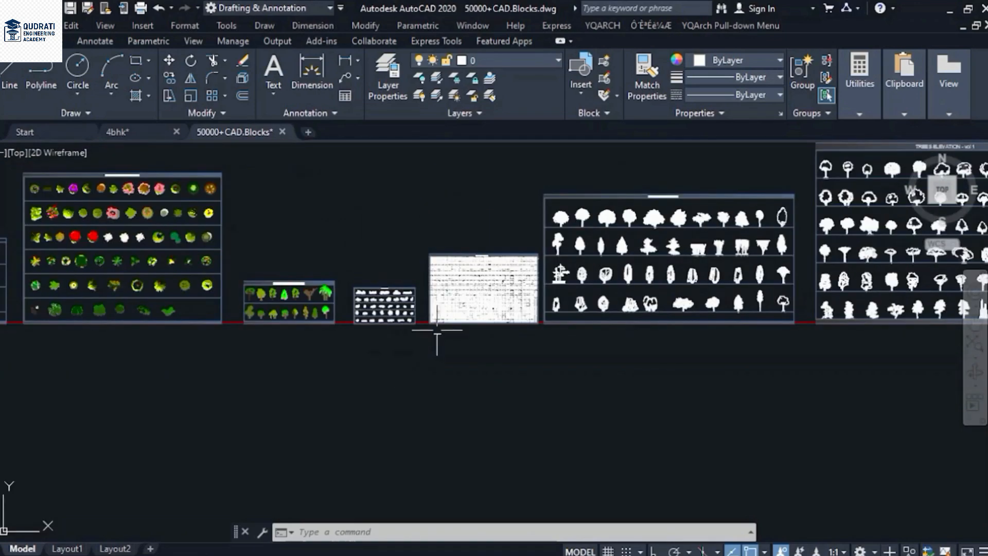
scroll(448, 317, up, 6)
scroll(515, 223, down, 6)
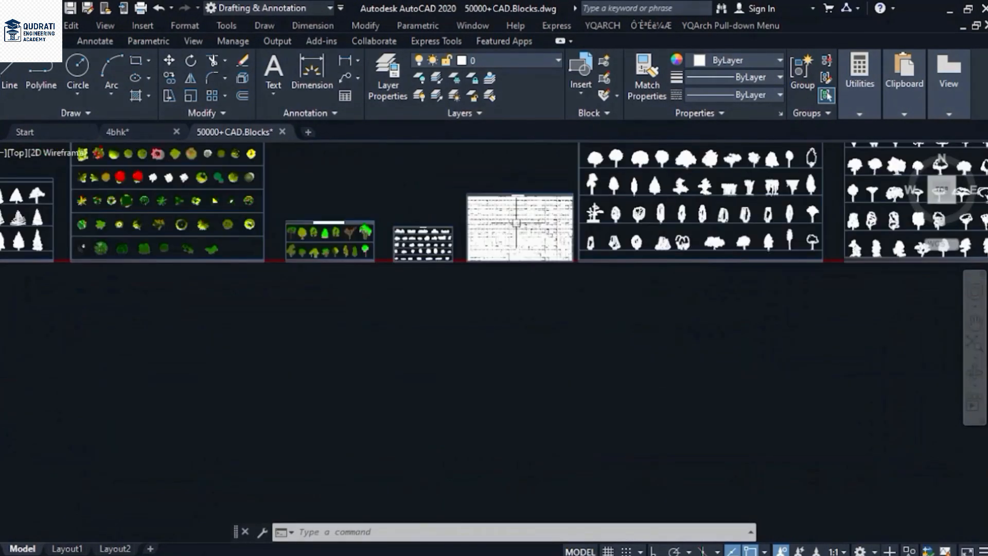
middle_drag(710, 247, 376, 418)
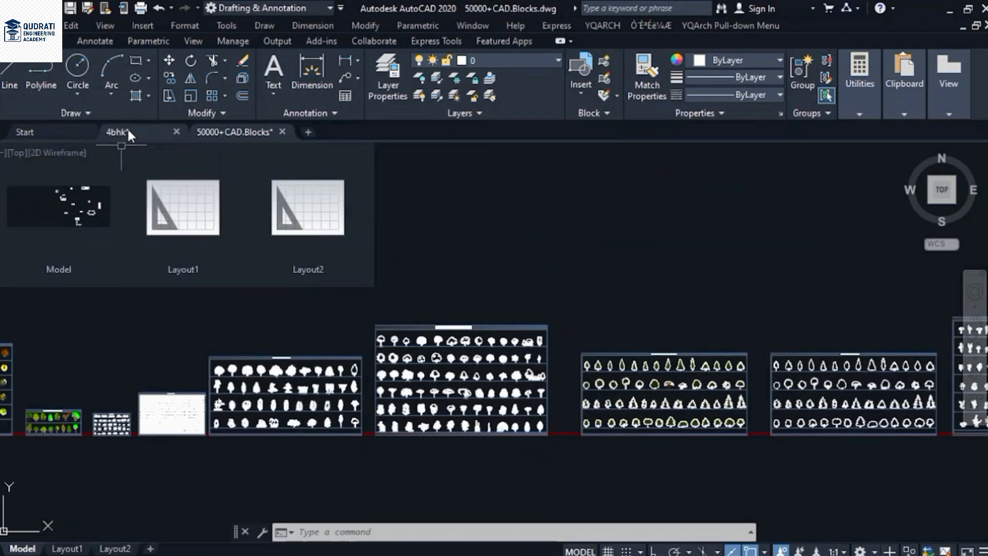
Switch to the 4bhk drawing and move the eight-chair dining set into the Dining/Living Room of the undimensioned plan
click(129, 132)
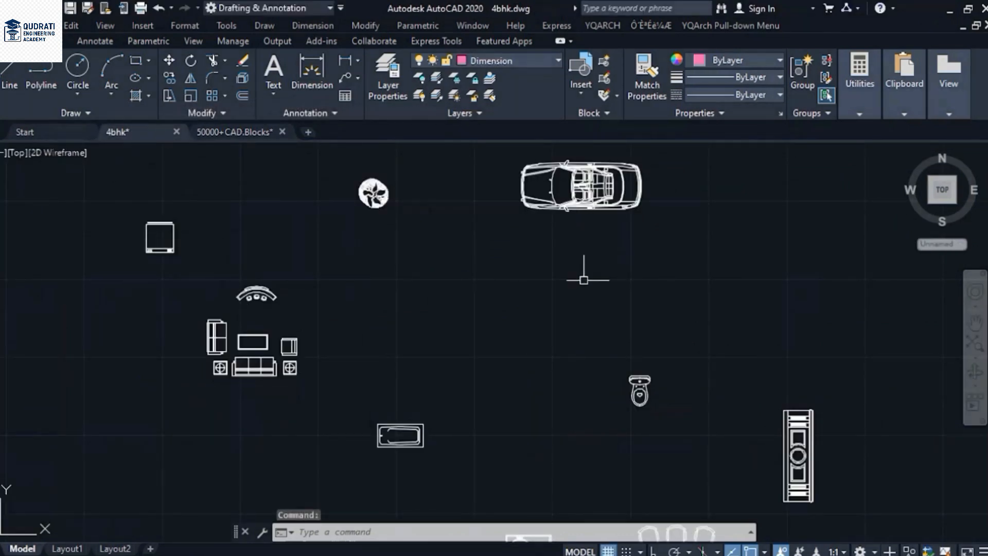
scroll(595, 253, down, 5)
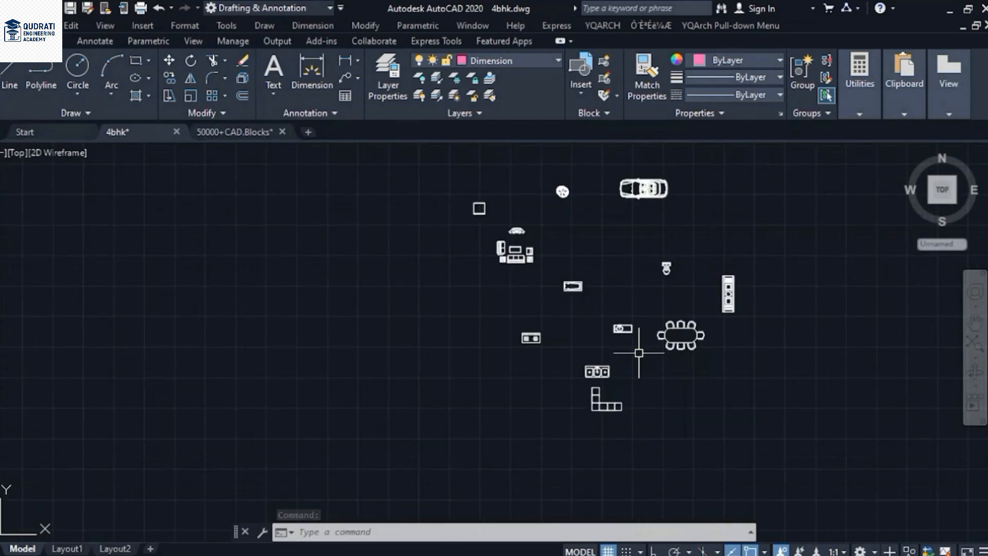
scroll(661, 333, up, 5)
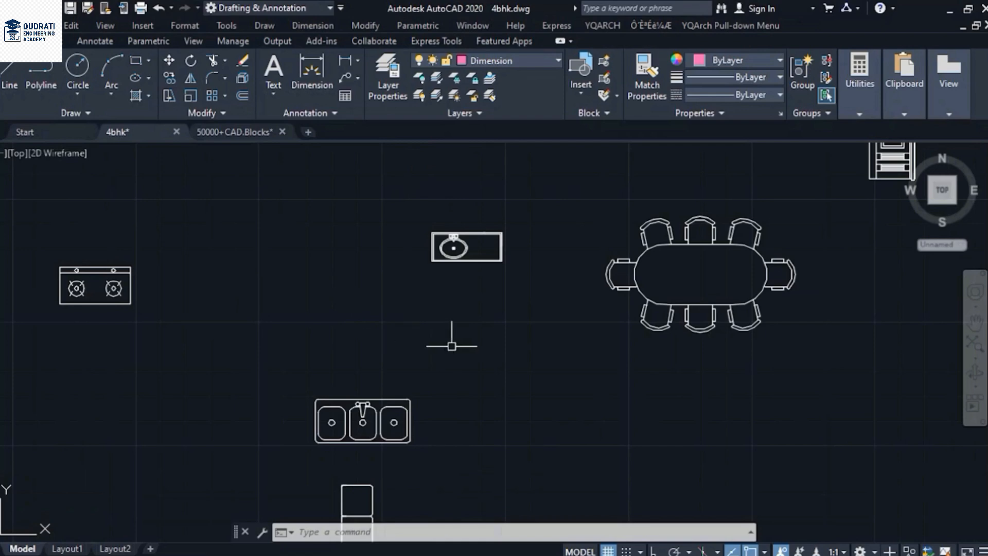
text(o)
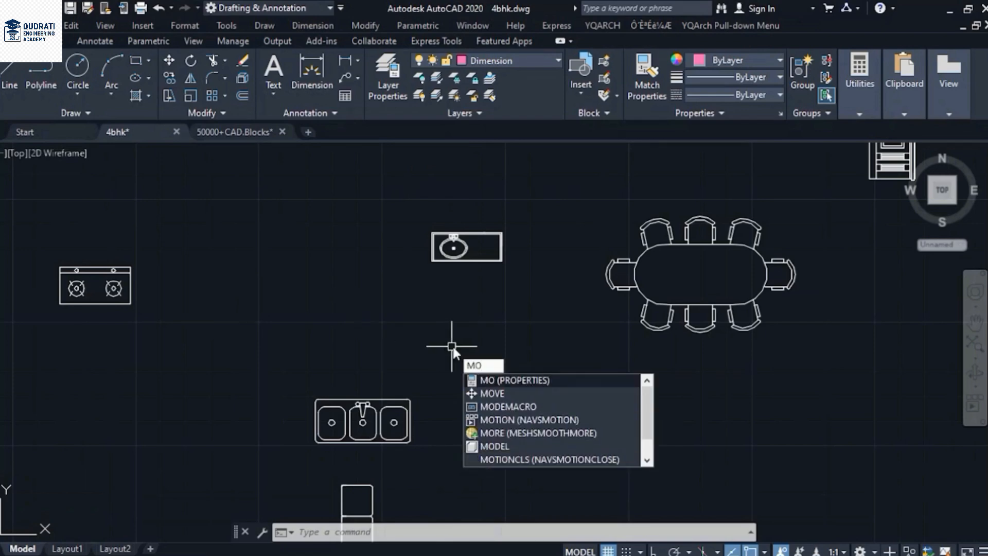
click(499, 392)
click(801, 248)
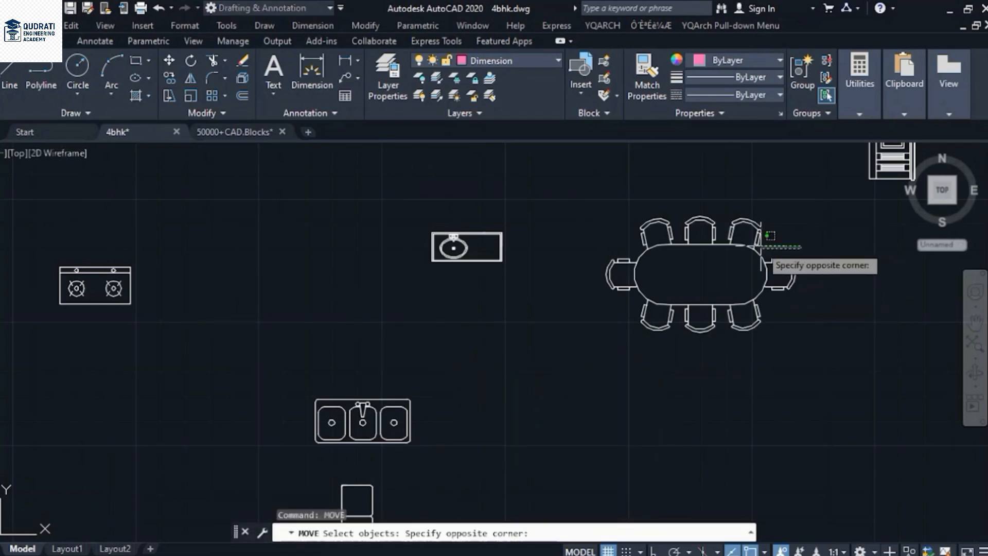
click(663, 265)
key(Return)
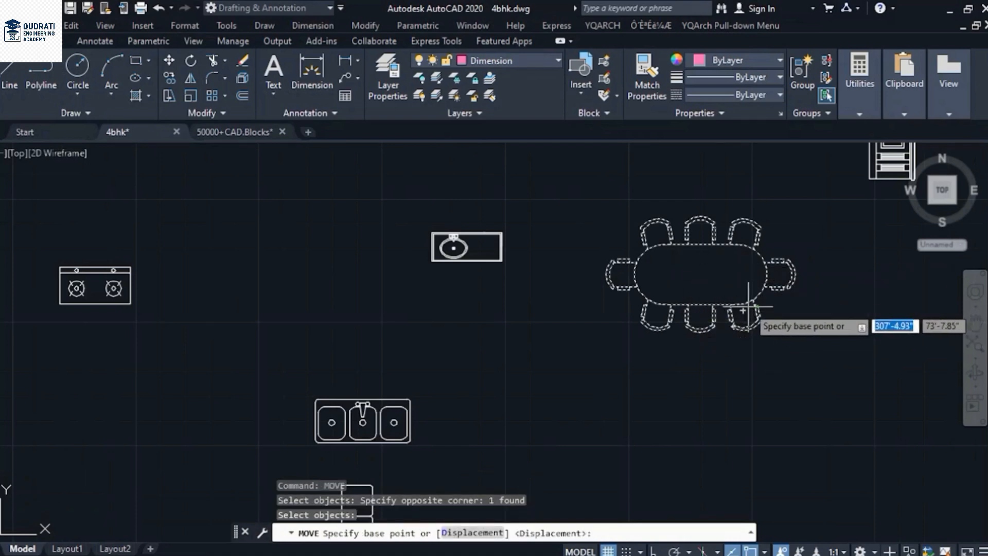
scroll(692, 279, down, 5)
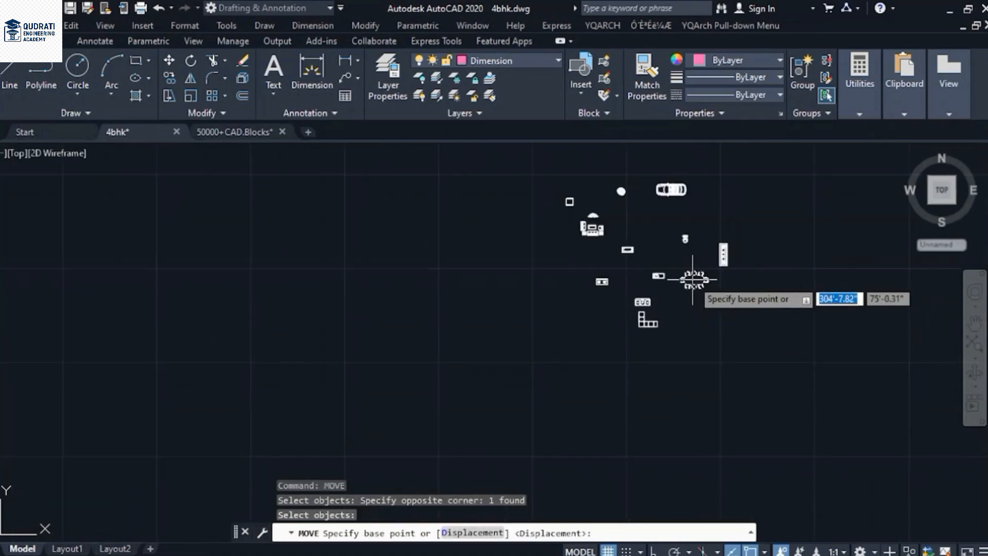
scroll(664, 275, up, 3)
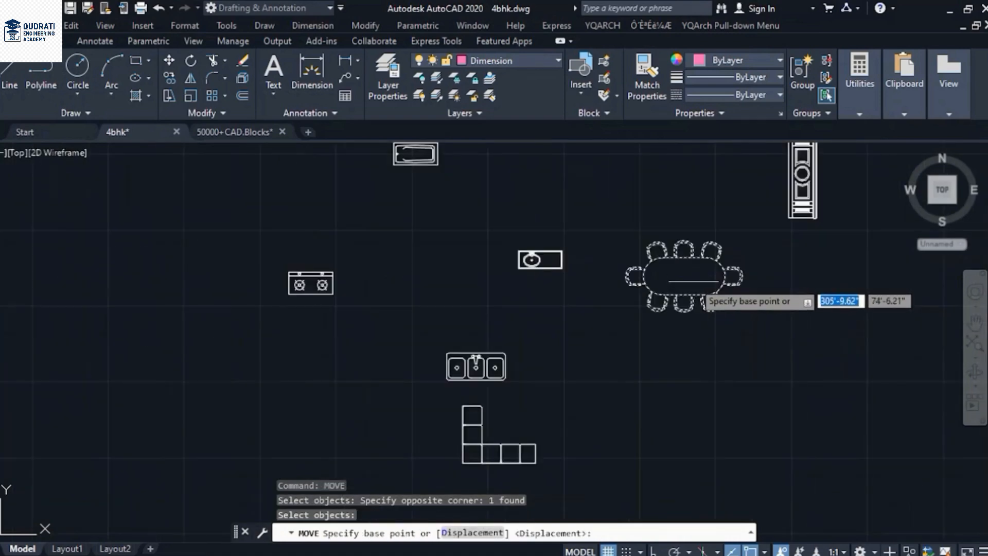
click(662, 276)
middle_drag(322, 351, 729, 293)
scroll(650, 298, down, 4)
middle_drag(253, 321, 592, 316)
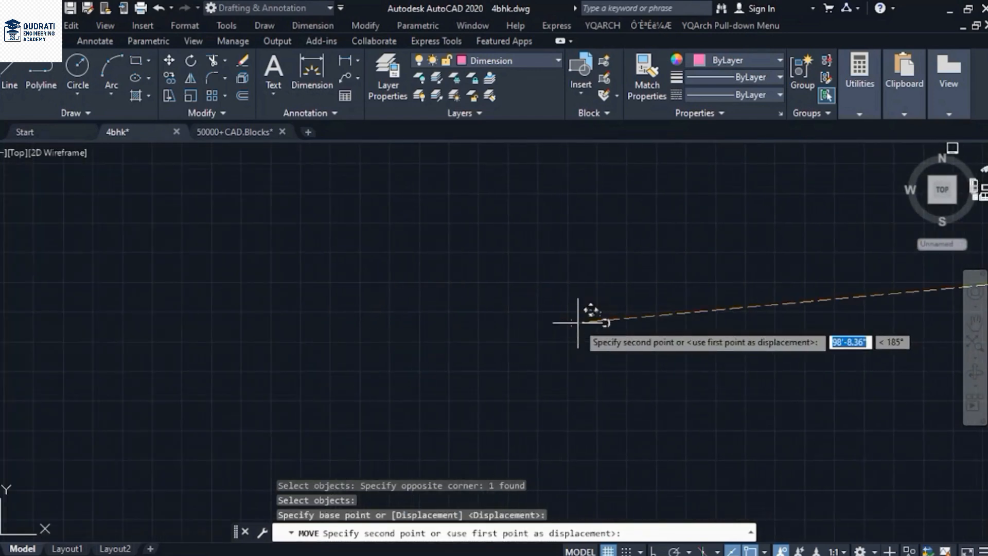
scroll(541, 320, down, 3)
scroll(383, 354, up, 2)
scroll(384, 343, up, 5)
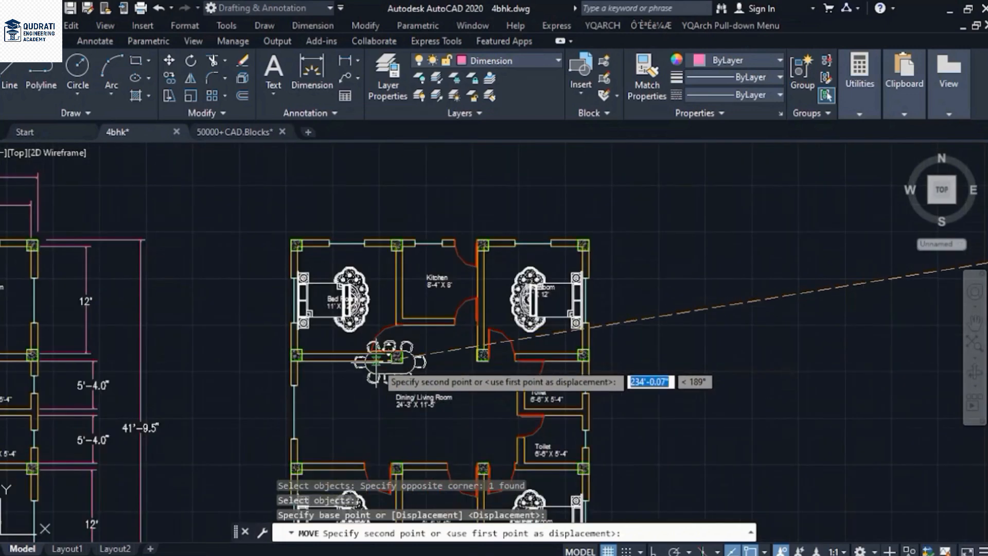
scroll(397, 381, up, 5)
scroll(416, 389, down, 3)
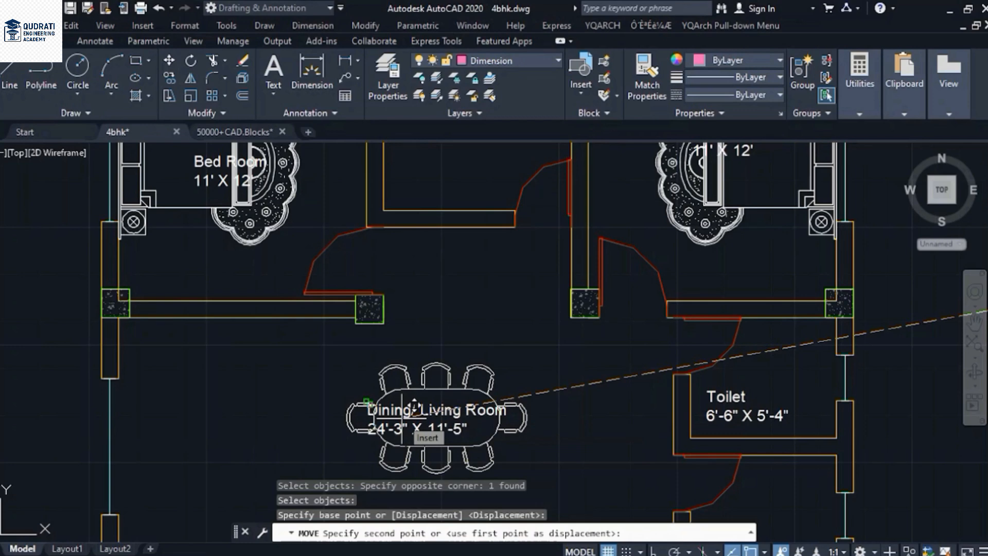
click(402, 412)
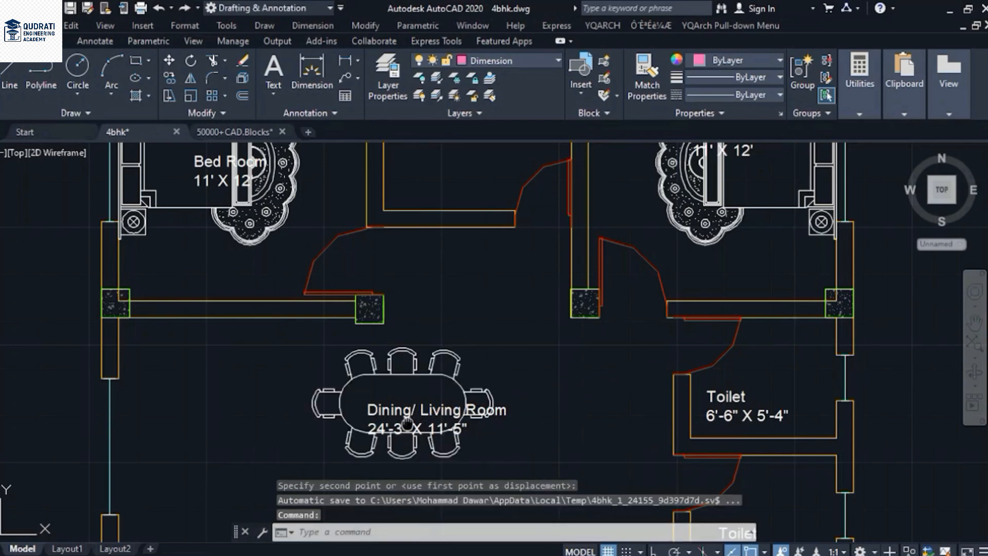
Shift the dining set slightly right and down so it is centred over the Dining/Living Room label
middle_drag(407, 425, 498, 354)
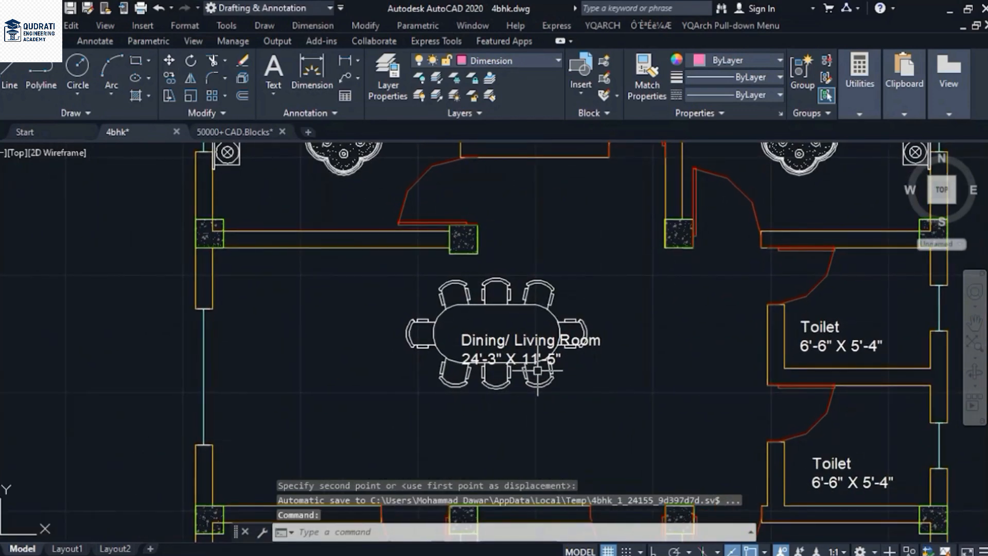
click(500, 383)
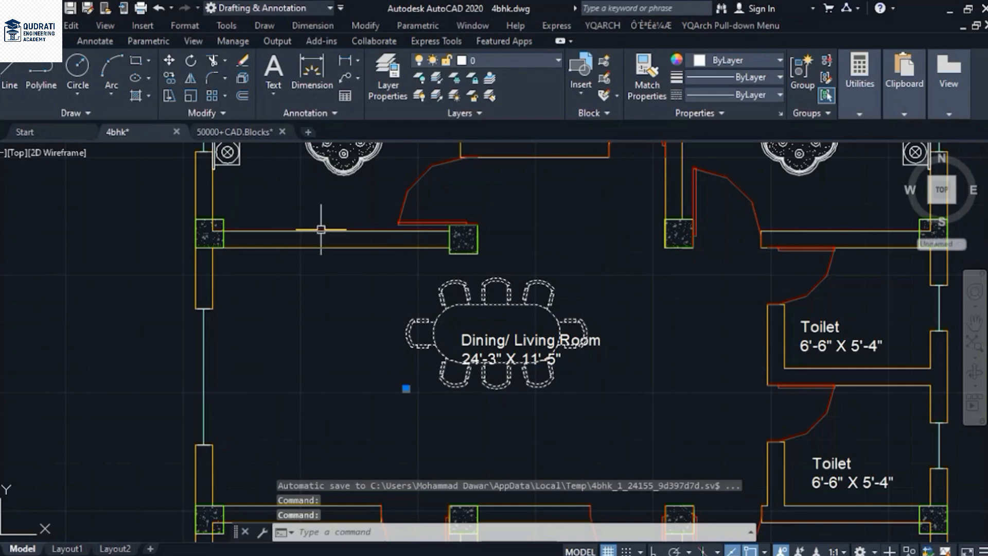
click(169, 60)
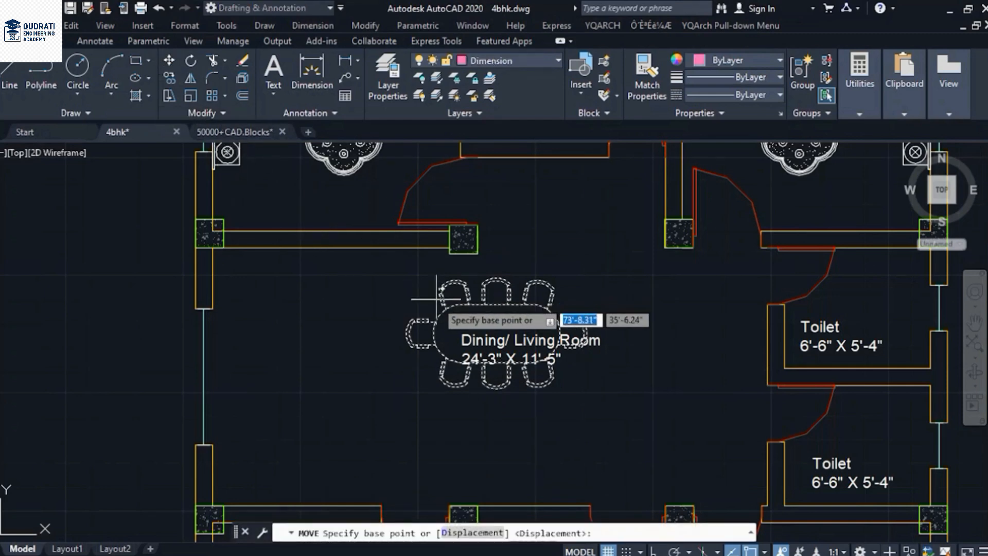
click(477, 304)
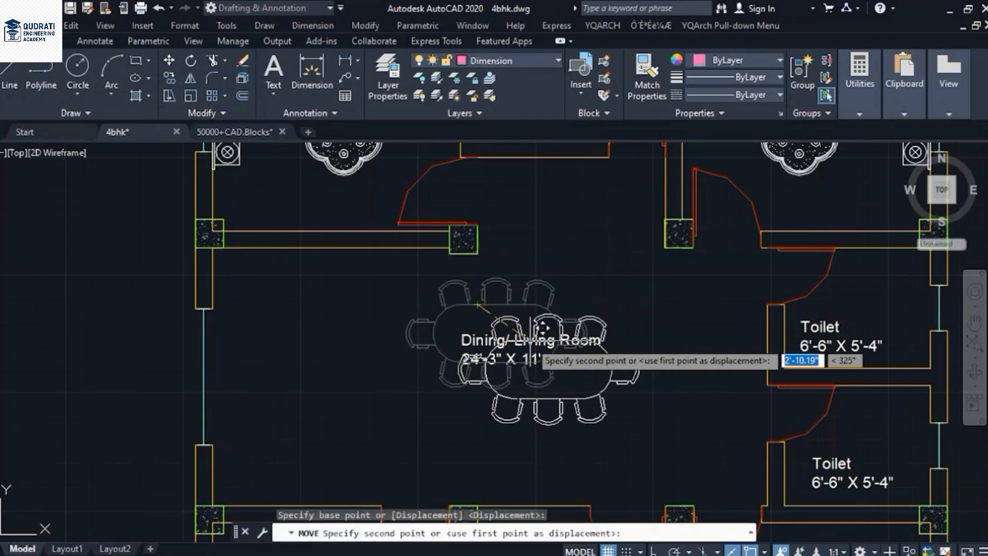
click(513, 319)
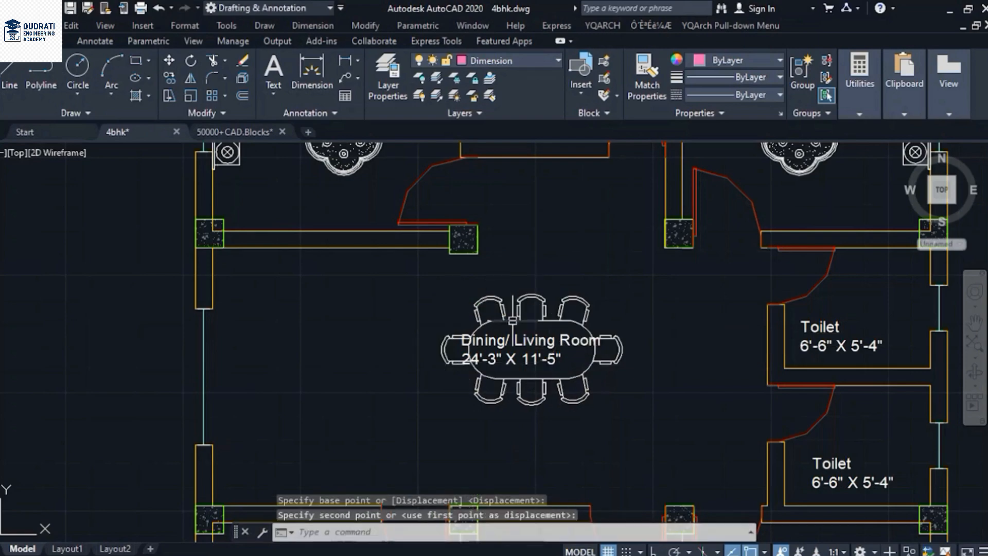
middle_drag(484, 356, 496, 307)
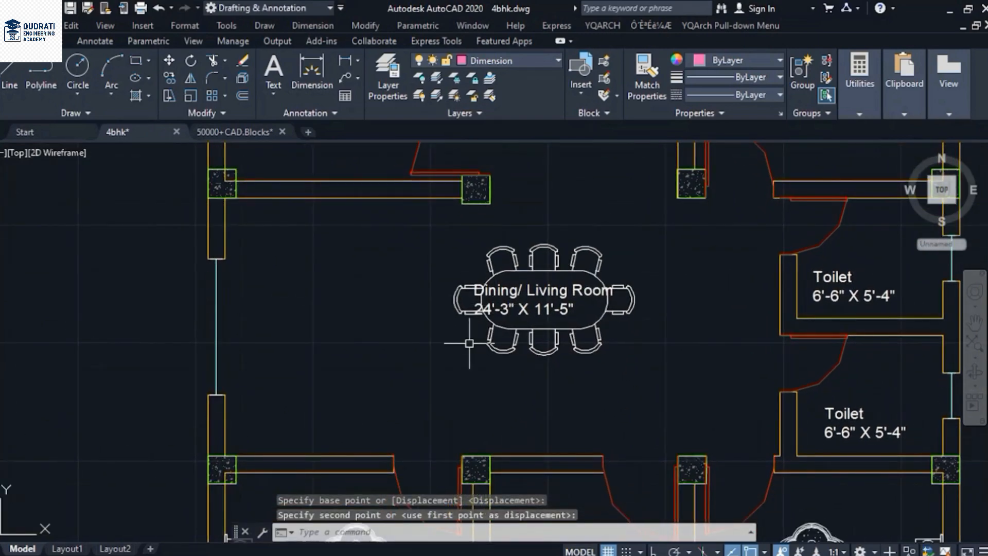
Copy the sofa set from the long sofa's back midpoint to the midpoint of the Dining/Living Room wall above the lower-left bedroom
scroll(470, 343, down, 5)
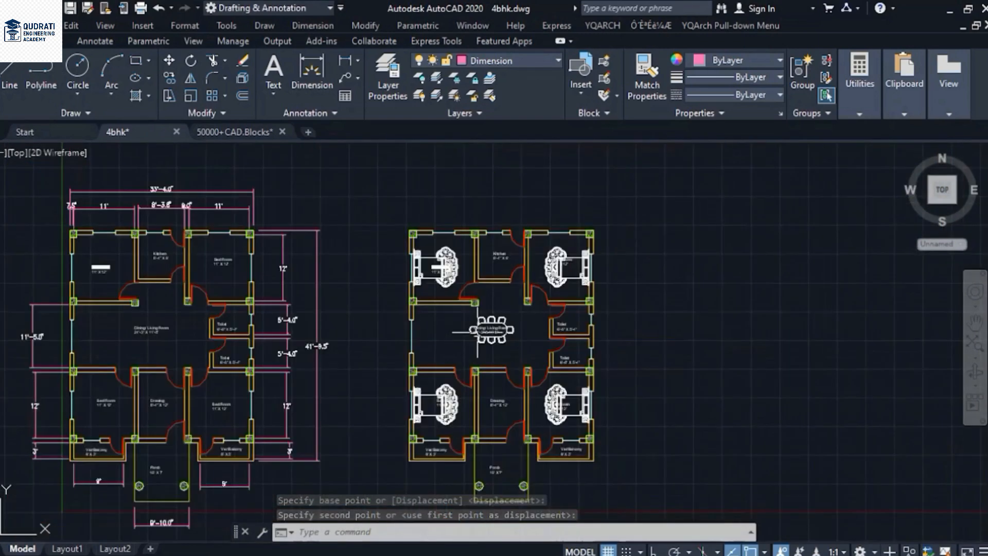
mouse_move(708, 319)
middle_down()
mouse_move(423, 335)
mouse_move(368, 293)
middle_up()
scroll(662, 276, down, 3)
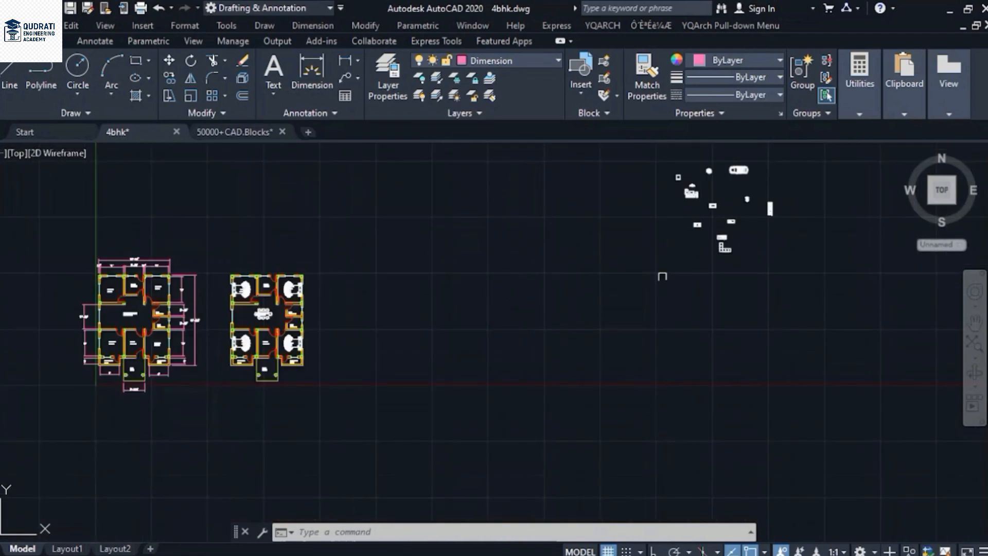
scroll(708, 162, up, 5)
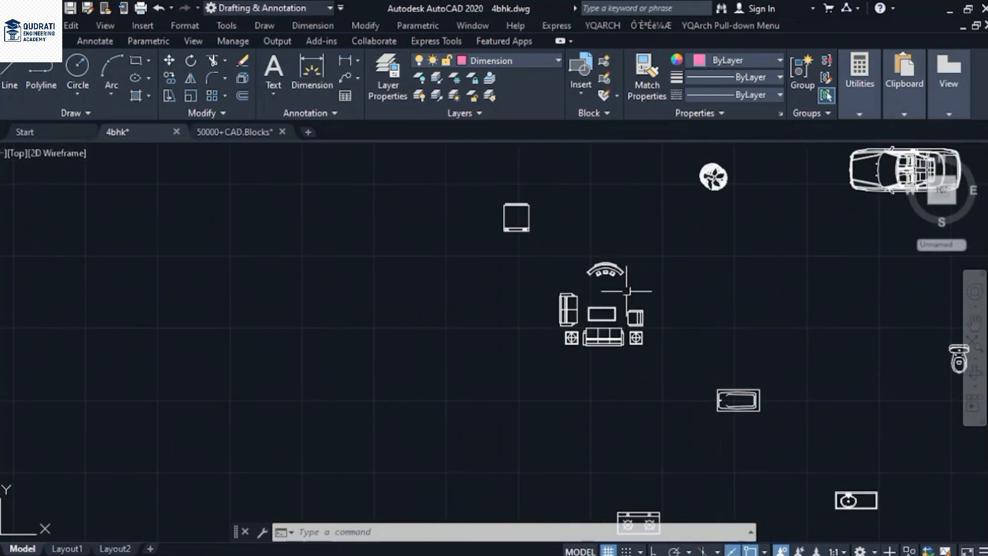
drag(708, 322, 579, 325)
drag(541, 294, 541, 294)
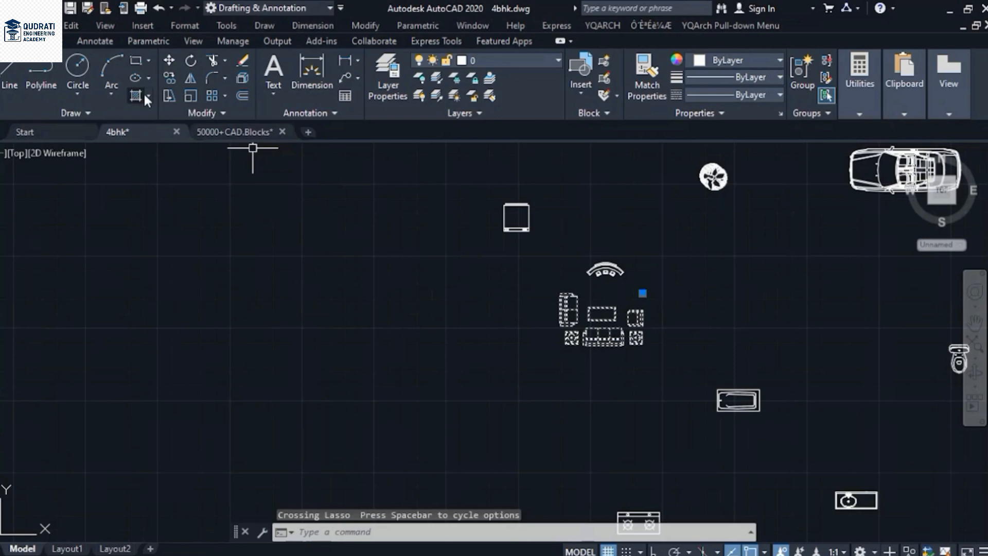
click(168, 78)
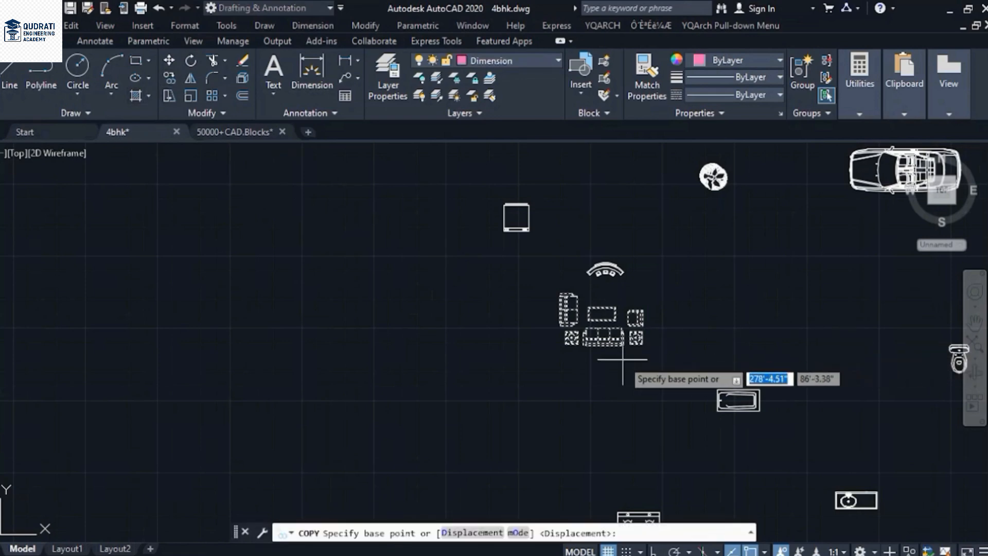
scroll(605, 341, up, 2)
scroll(605, 341, up, 3)
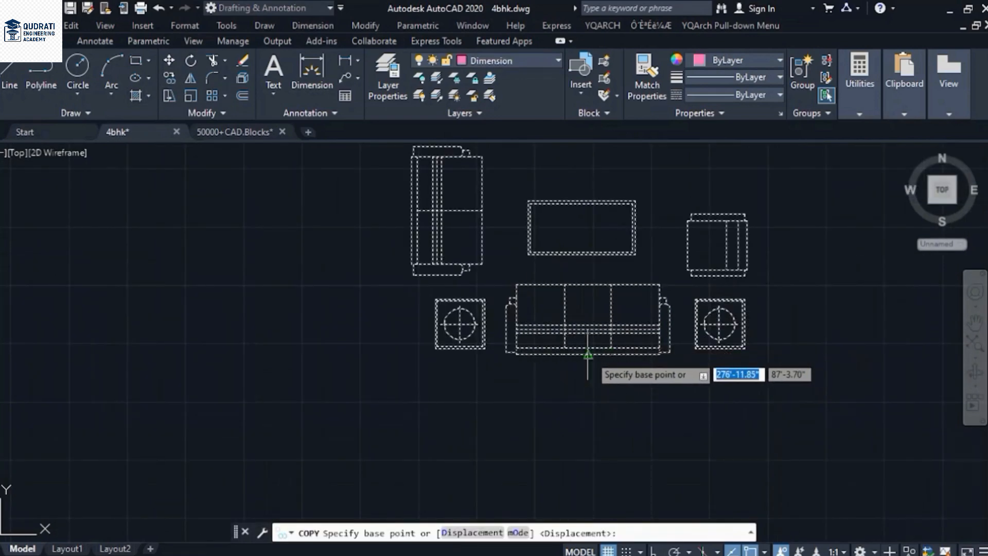
click(587, 354)
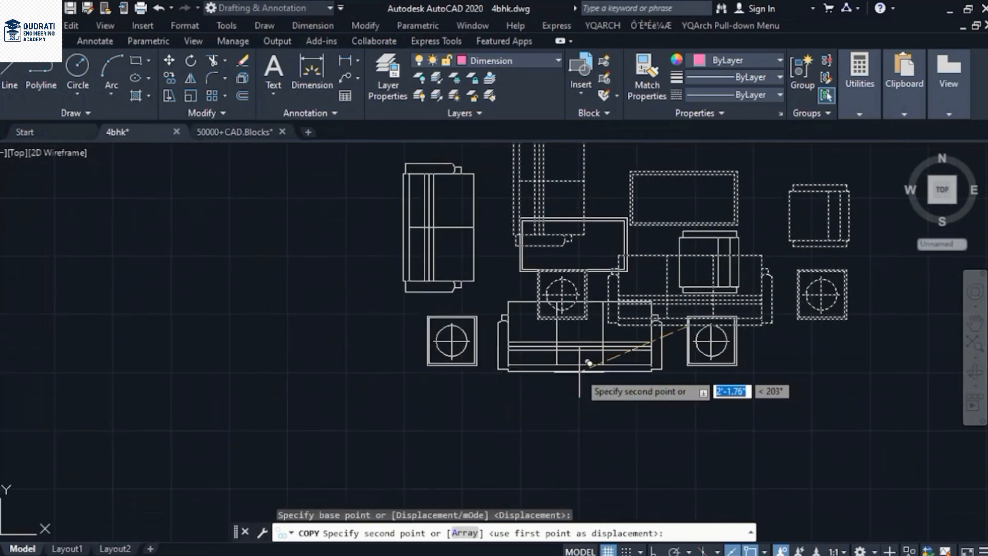
scroll(600, 360, down, 5)
scroll(399, 390, up, 2)
middle_drag(427, 389, 870, 205)
scroll(870, 204, down, 6)
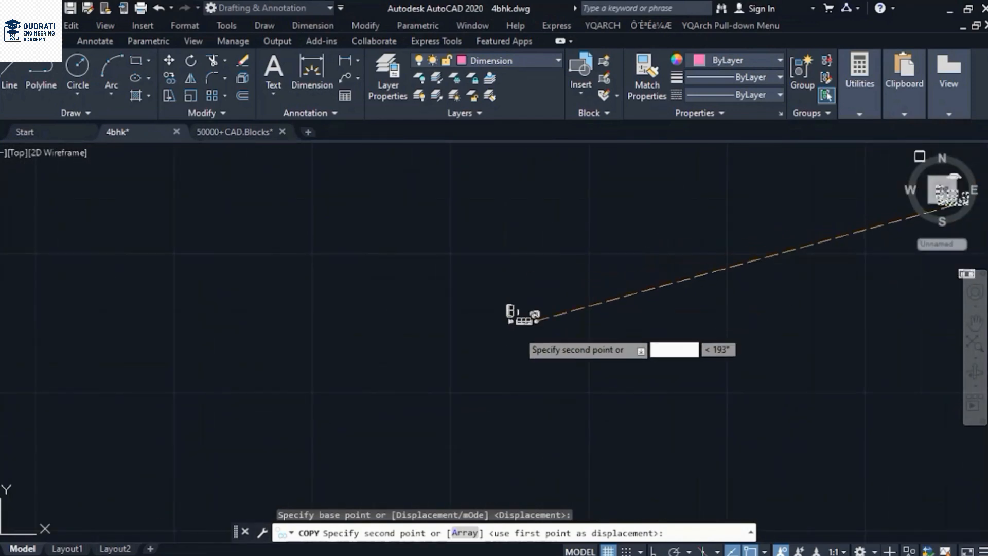
middle_drag(540, 332, 647, 303)
scroll(647, 304, down, 4)
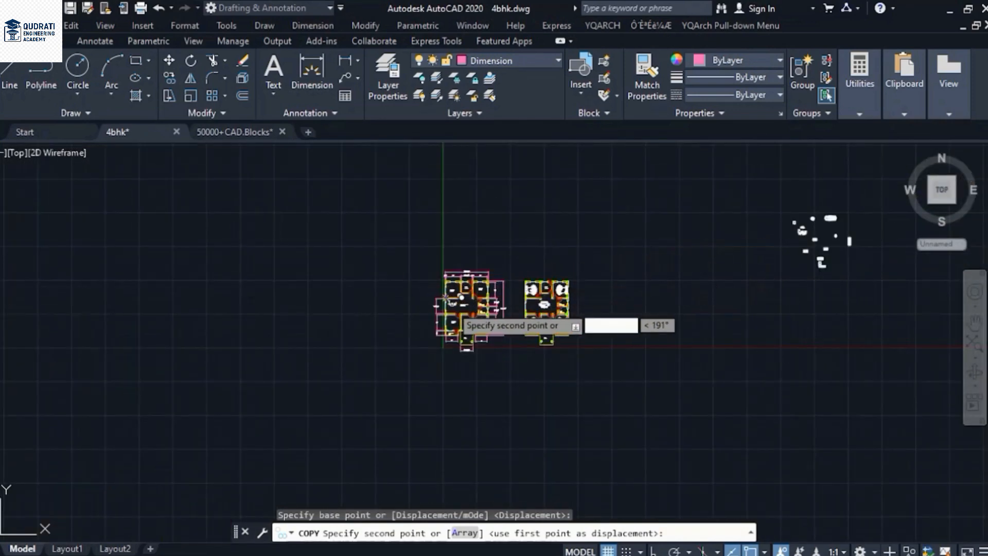
scroll(518, 307, up, 8)
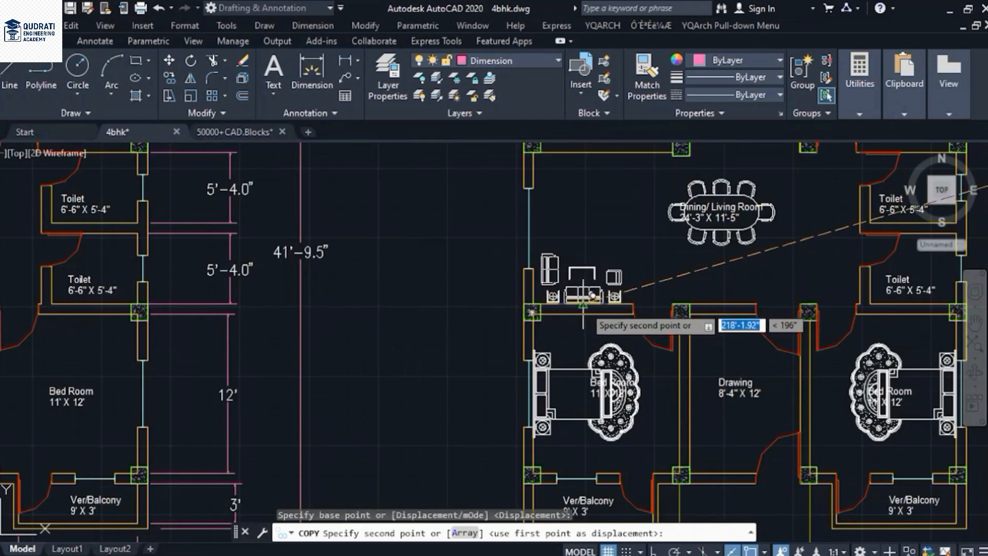
scroll(584, 308, up, 2)
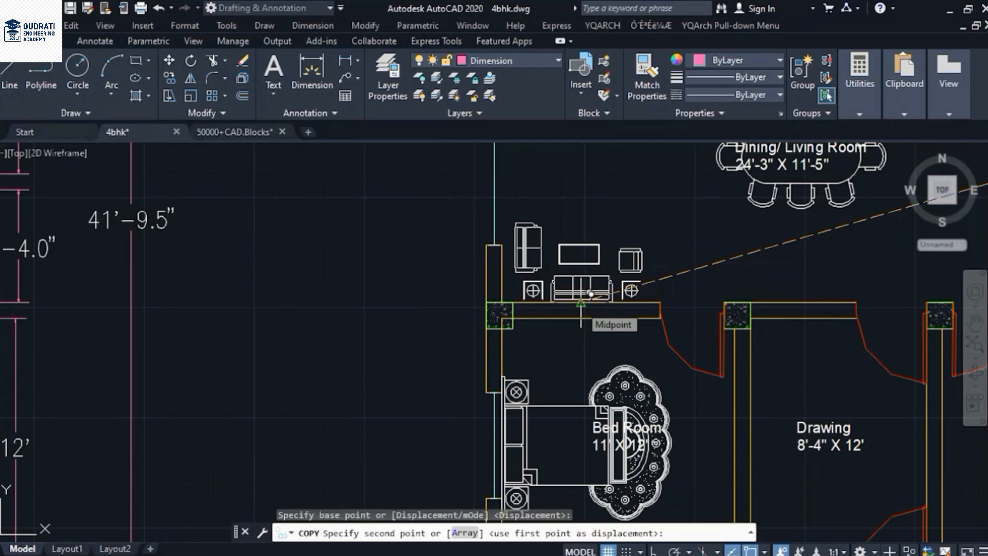
click(581, 305)
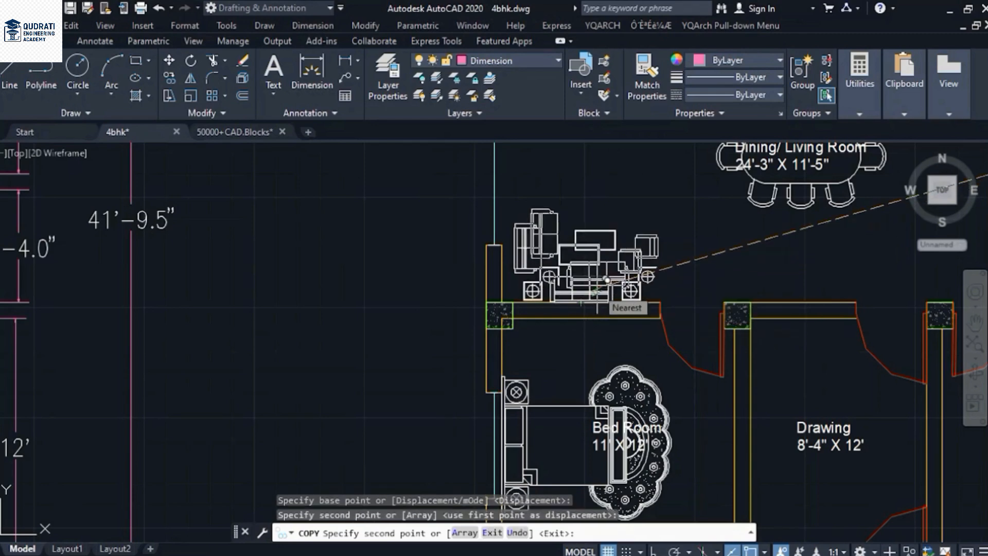
key(Escape)
Scale the sofa set by reference from the coffee table's upper midpoint, using the two-seater's top to the side table's base, to 7'
scroll(597, 304, down, 5)
middle_drag(695, 259, 589, 280)
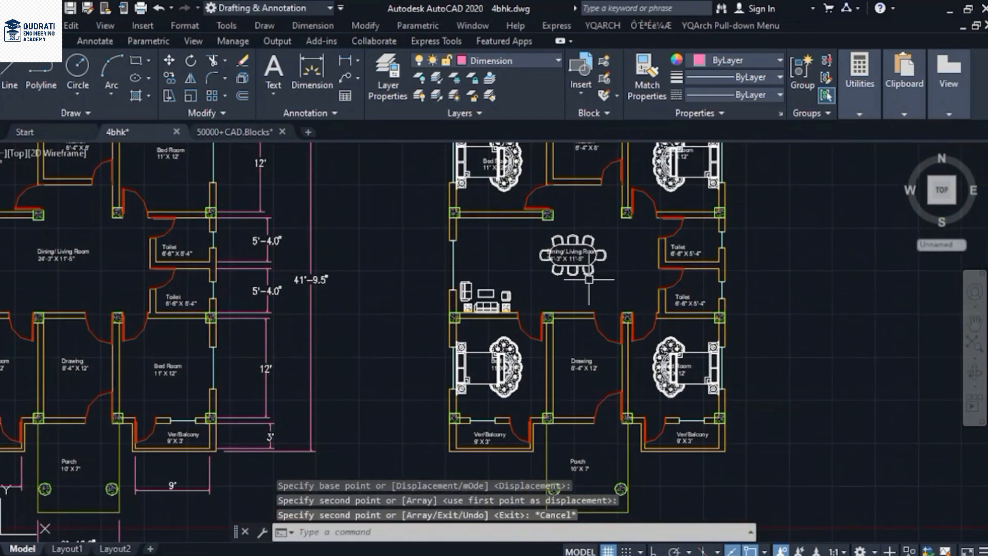
click(500, 304)
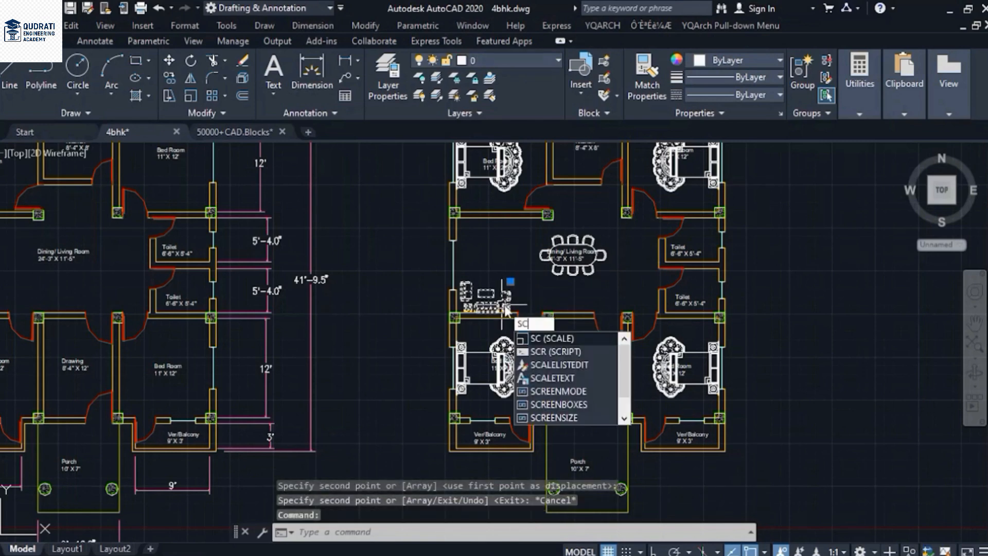
key(Return)
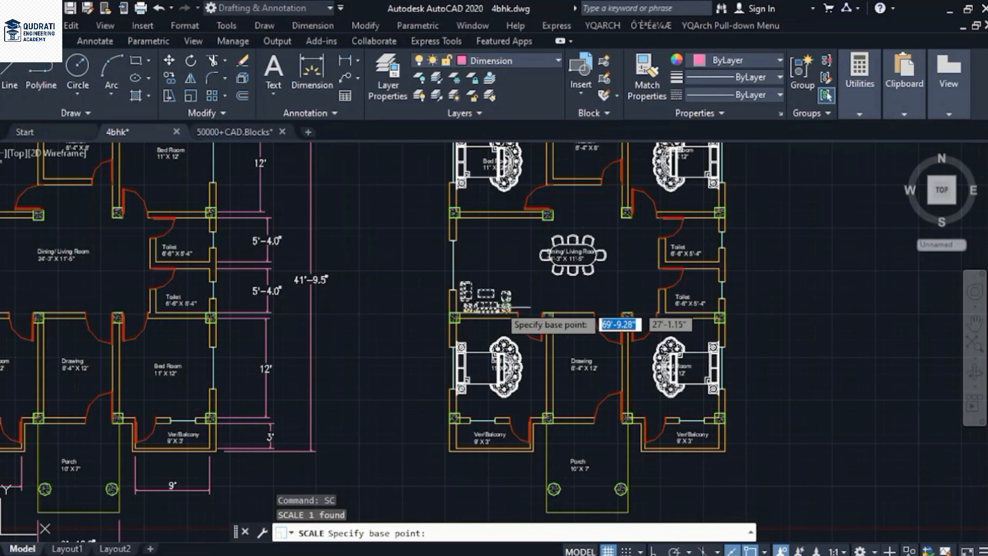
scroll(458, 300, up, 2)
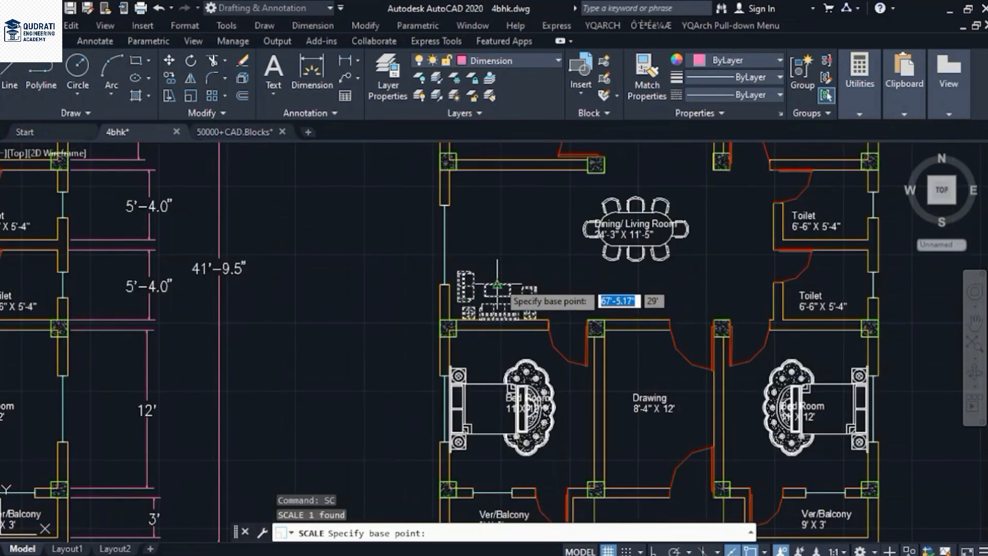
click(498, 284)
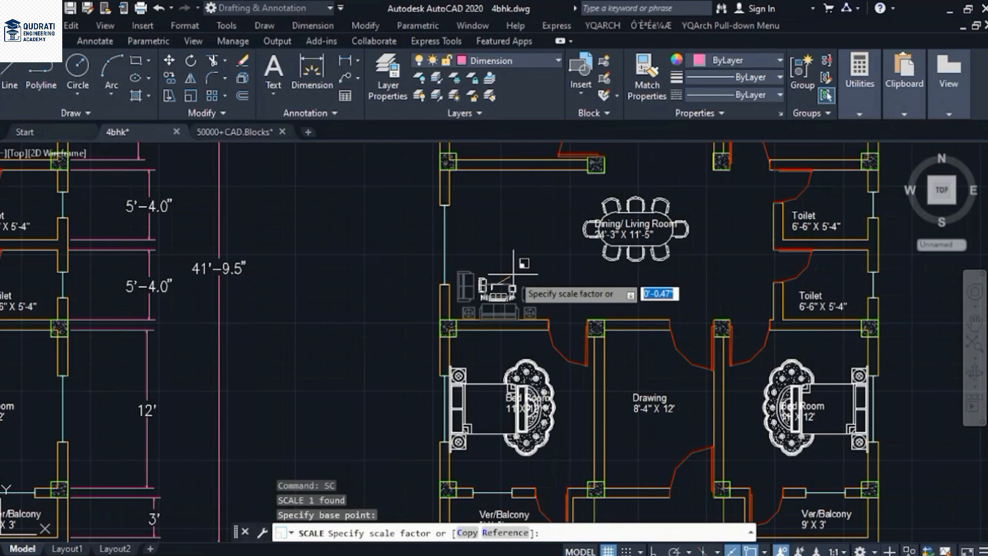
text(r)
key(Return)
scroll(514, 278, up, 5)
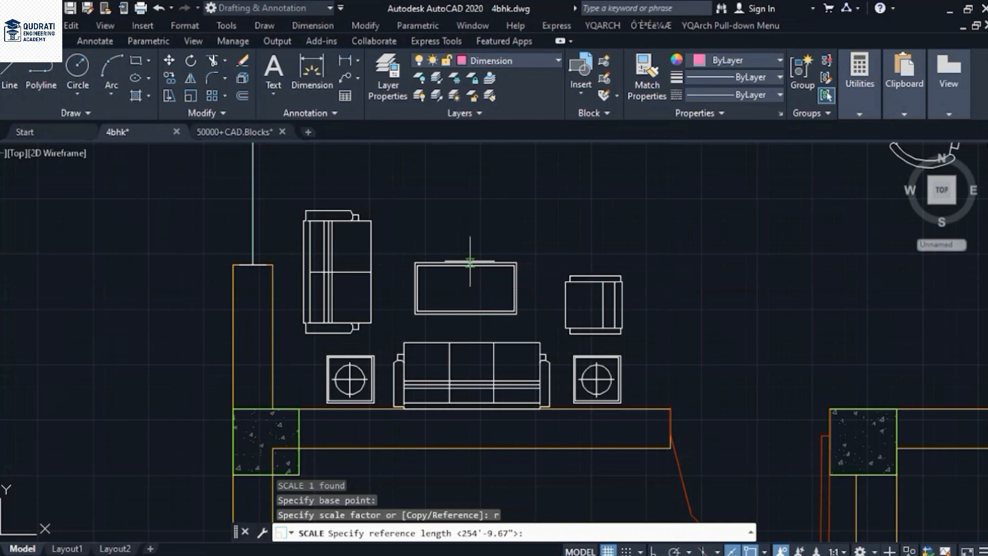
scroll(473, 263, up, 4)
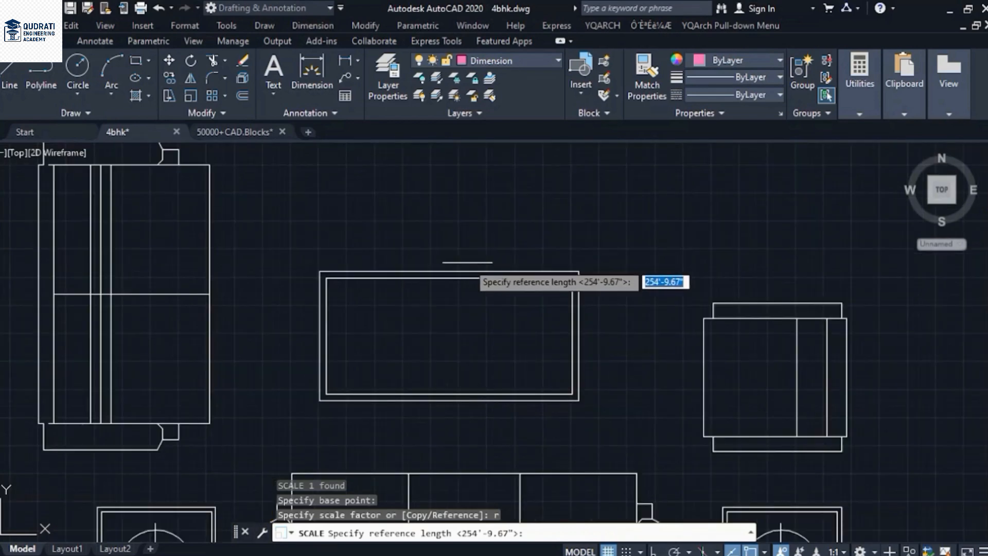
scroll(411, 260, down, 6)
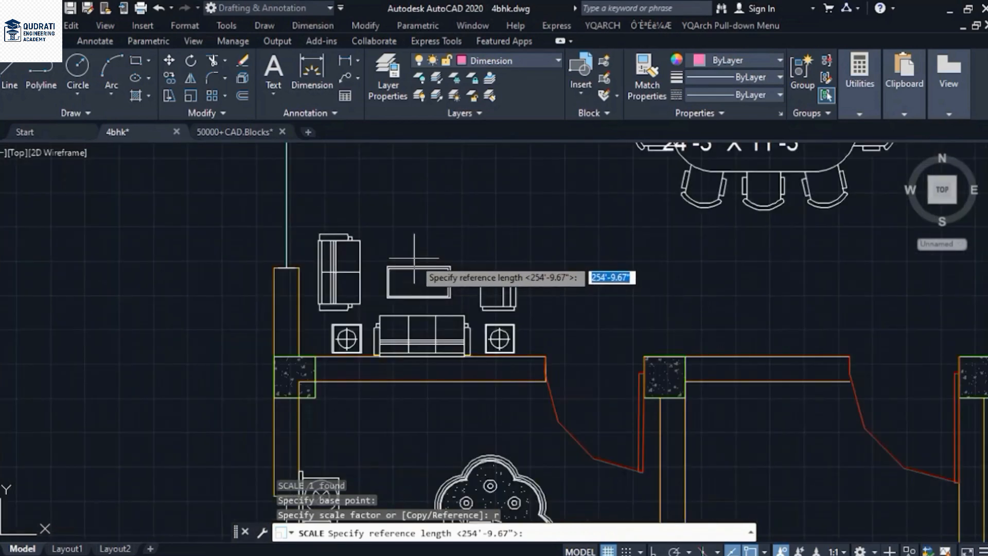
click(337, 235)
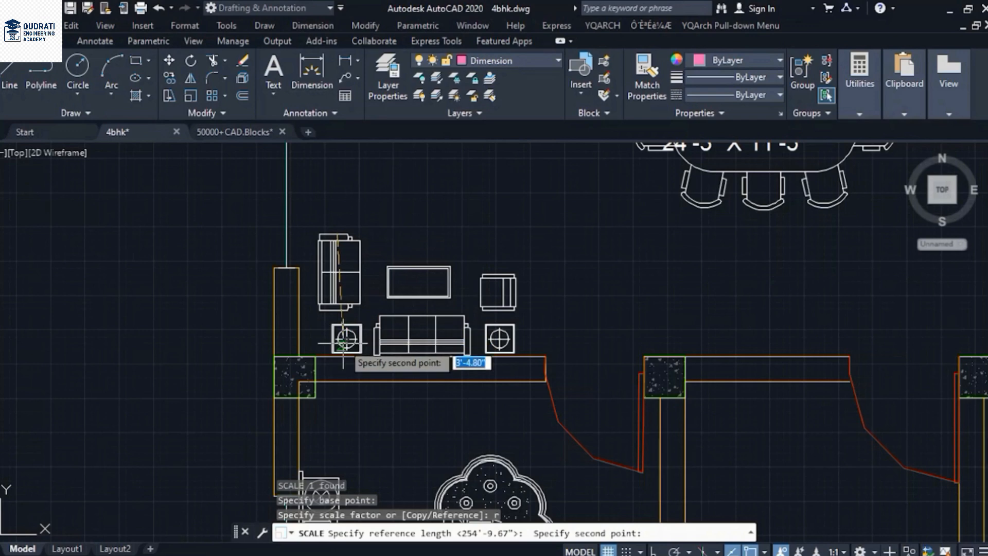
scroll(338, 354, up, 6)
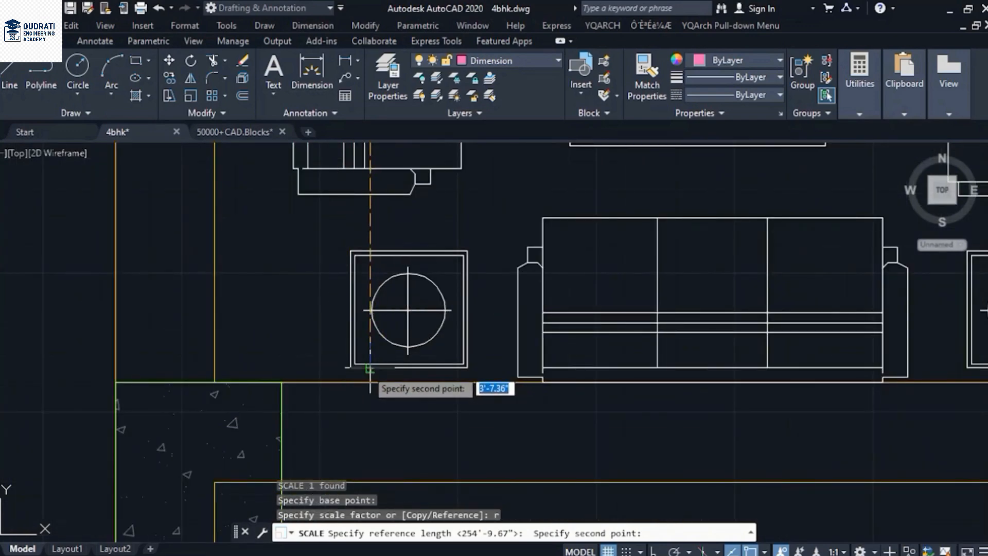
click(369, 370)
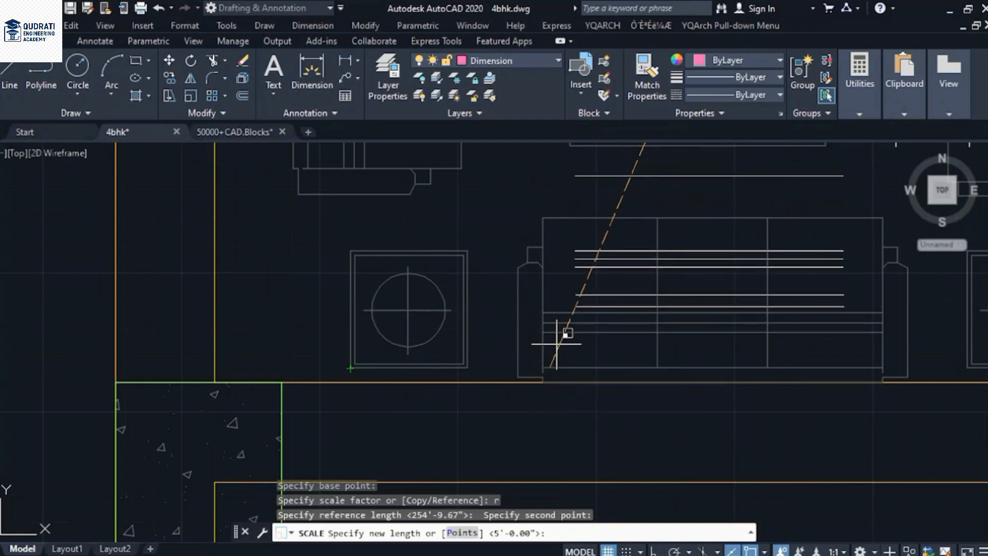
scroll(571, 288, down, 3)
scroll(584, 296, down, 5)
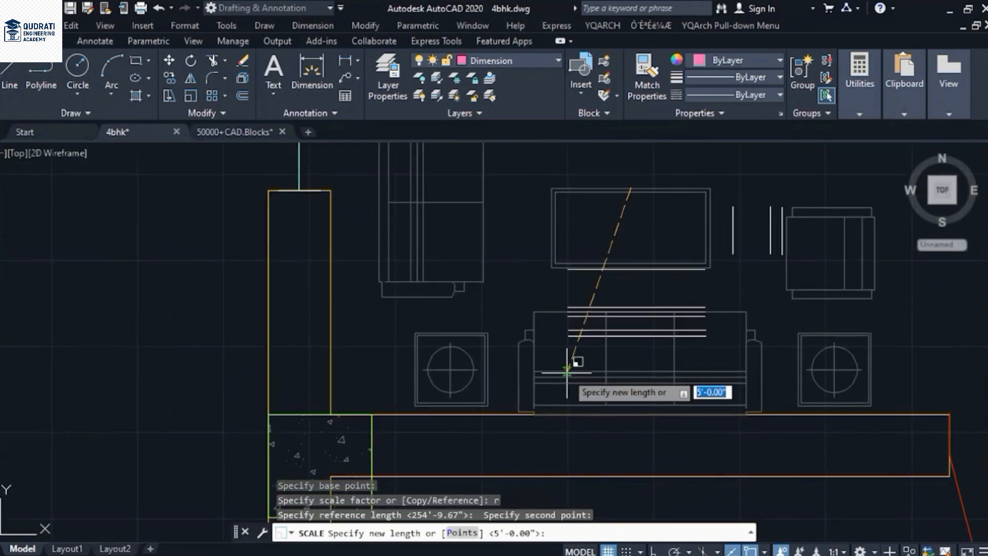
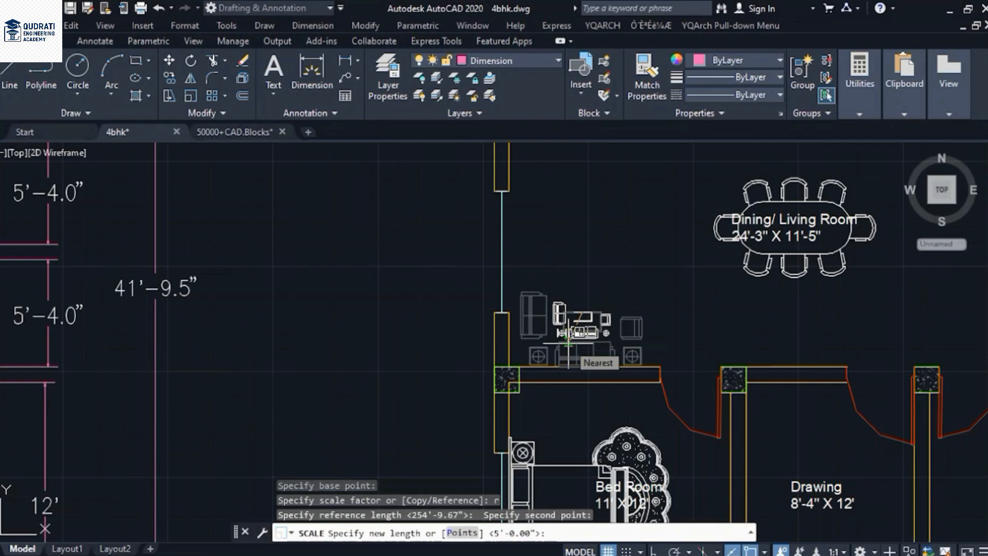
text(7')
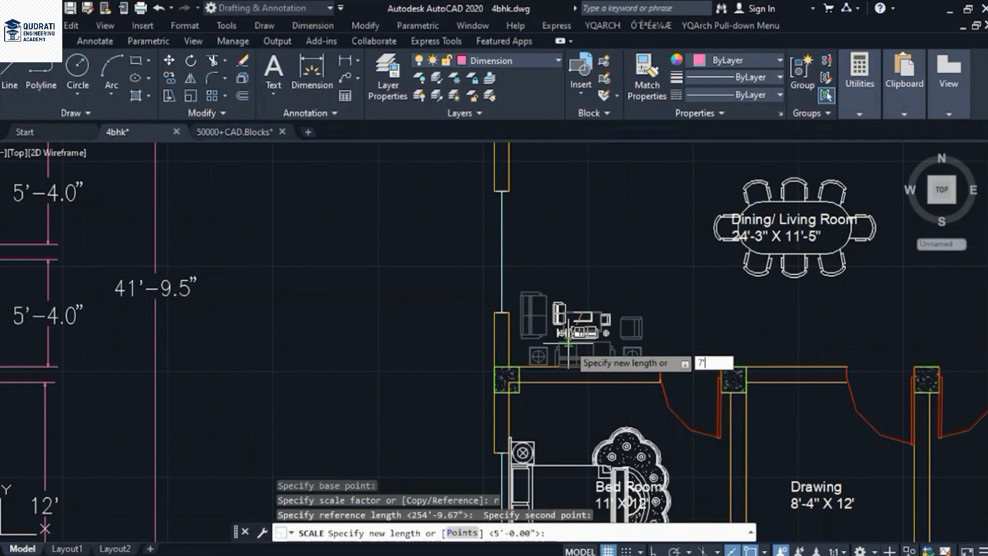
key(Return)
Mirror the sofa set across a horizontal line through the Dining/Living Room and erase the source objects
mouse_move(553, 349)
middle_down()
mouse_move(597, 322)
mouse_move(579, 410)
middle_up()
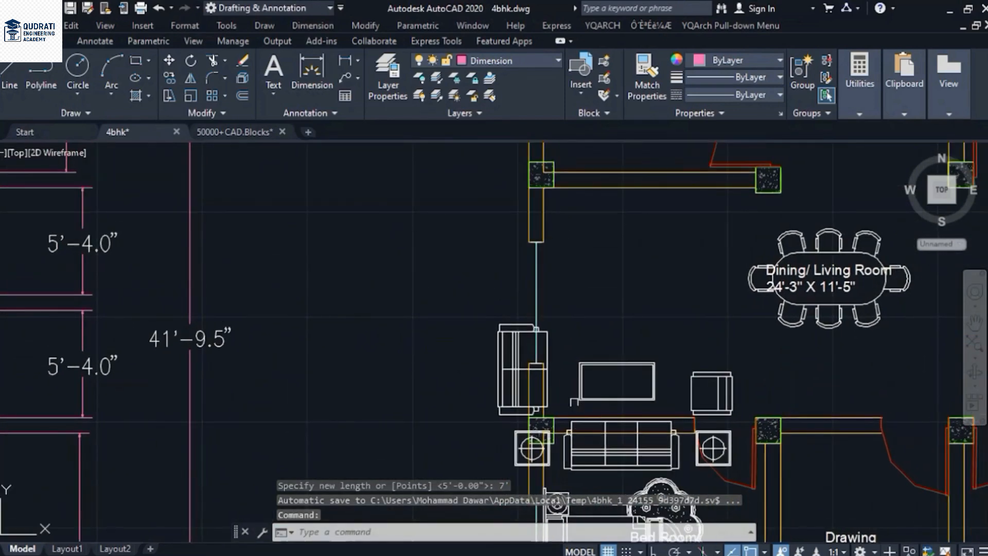
click(604, 469)
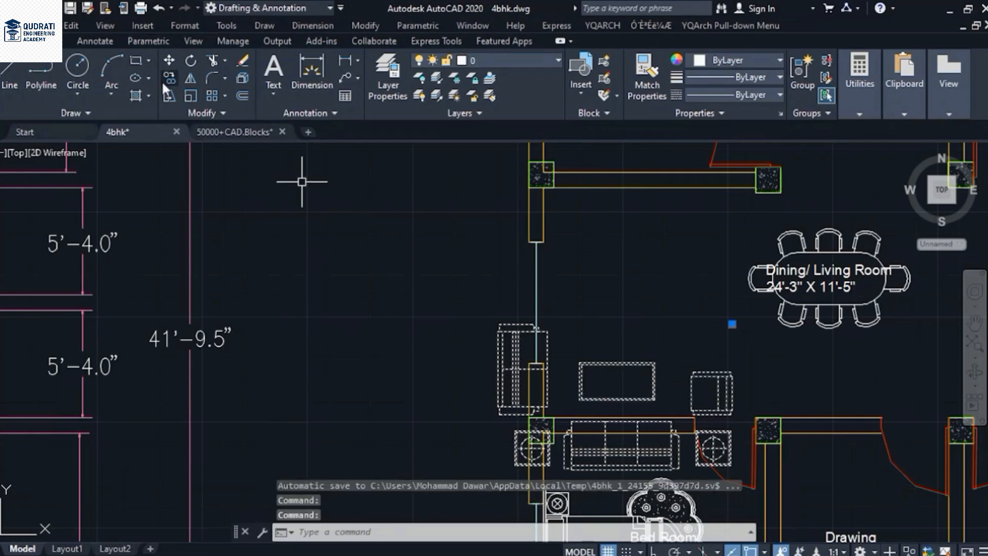
click(190, 77)
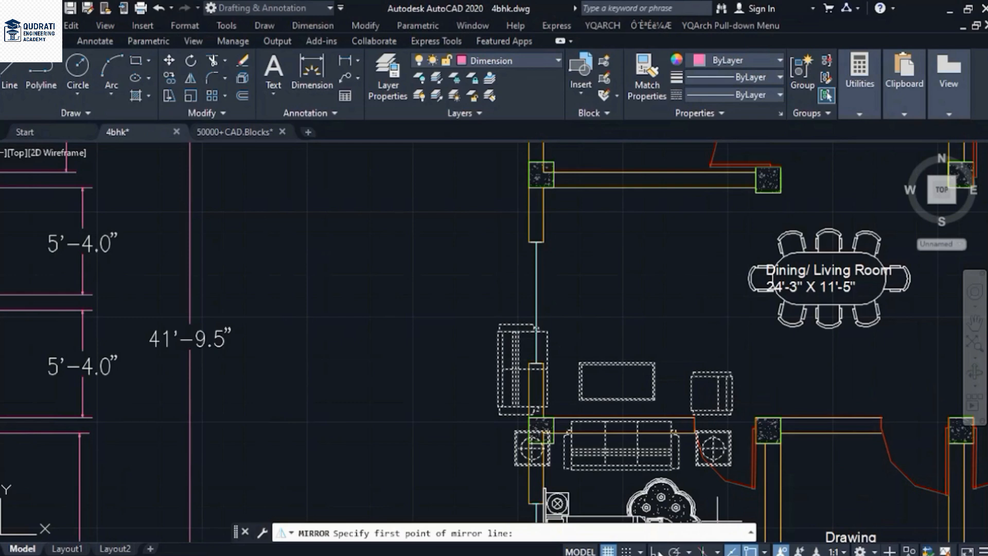
click(704, 283)
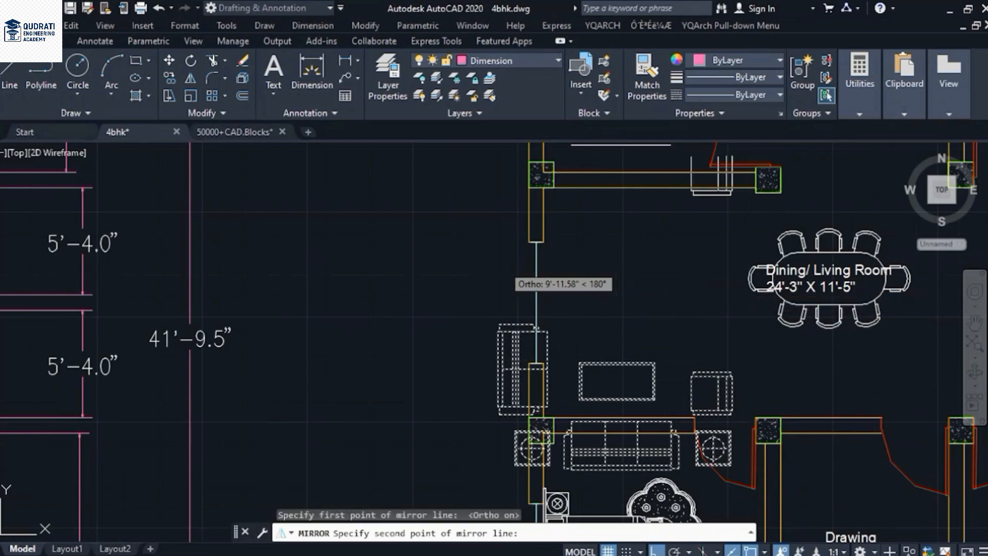
click(488, 267)
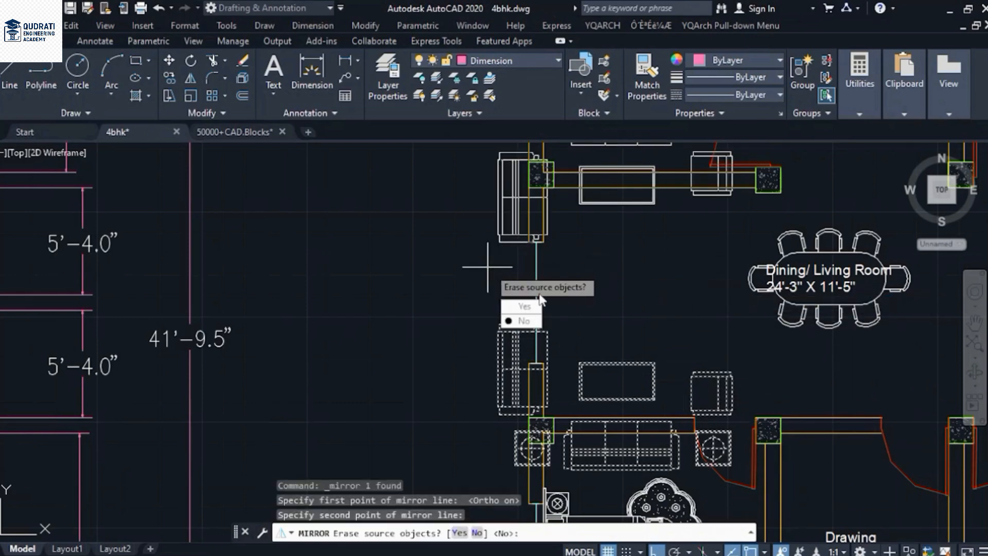
text(Y)
key(Return)
Move the mirrored sofa set by the long sofa's back against the upper wall of the Dining/Living Room
middle_drag(622, 212, 629, 325)
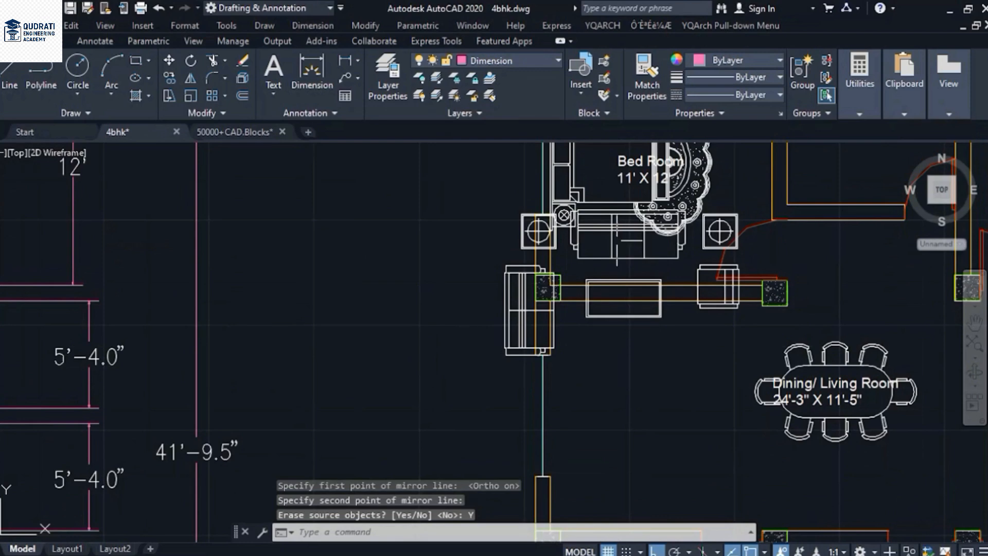
click(607, 212)
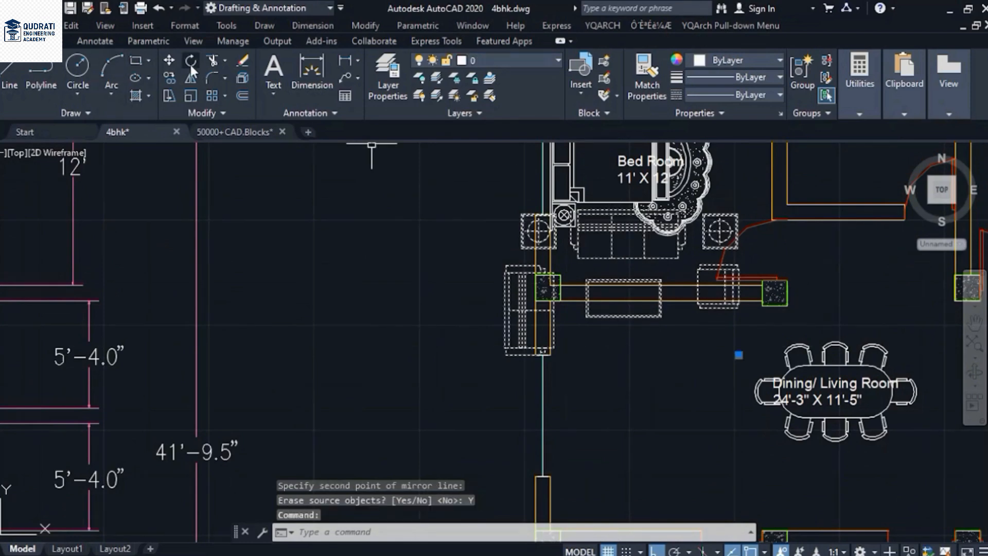
click(168, 62)
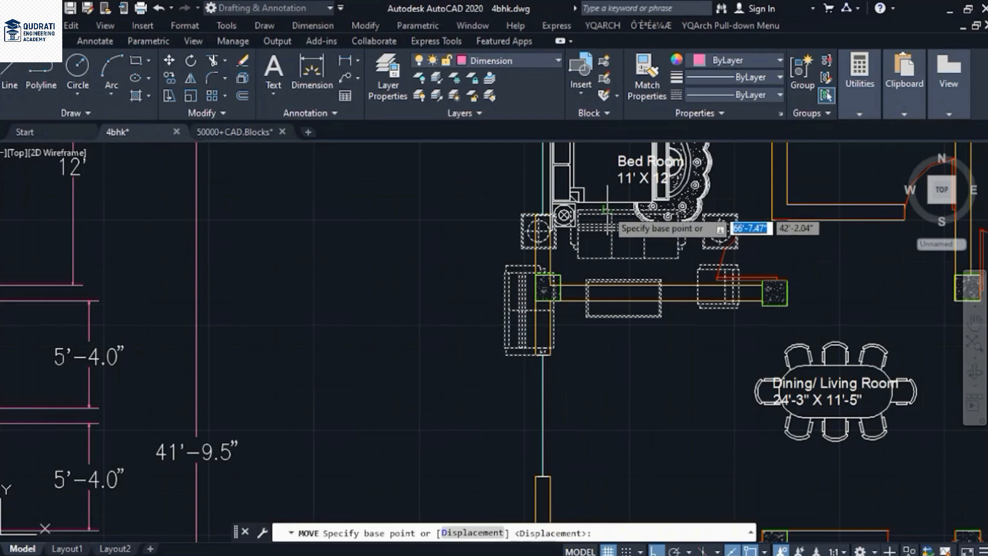
click(625, 196)
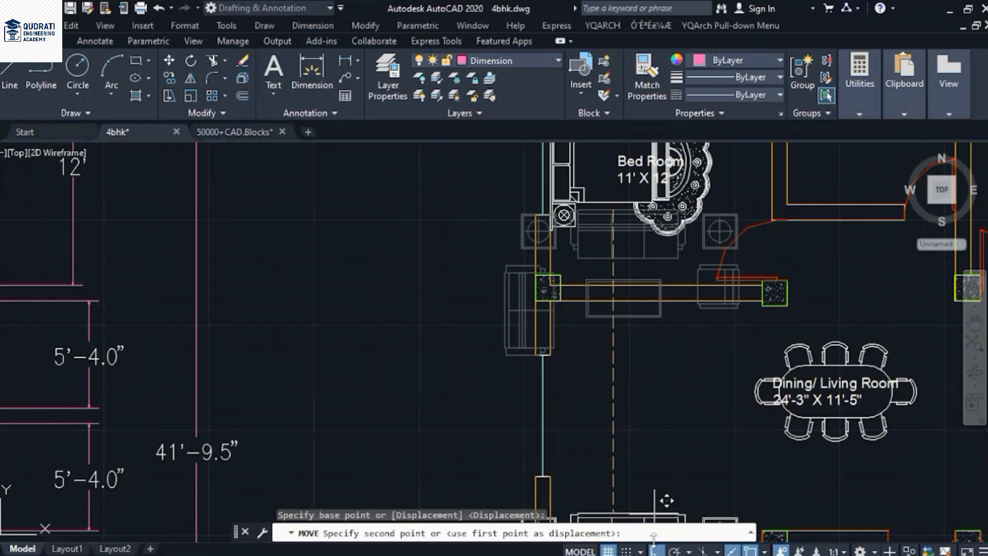
click(662, 550)
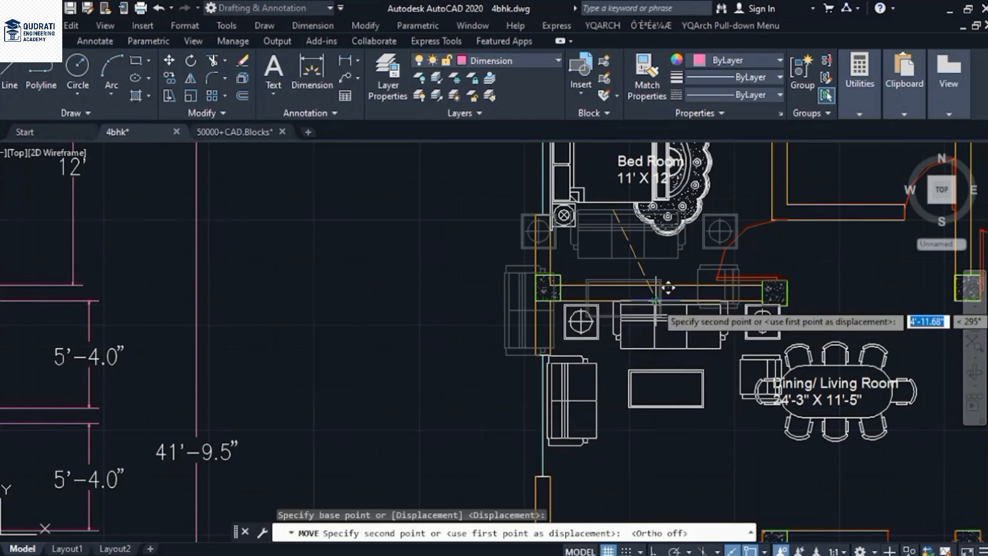
click(656, 300)
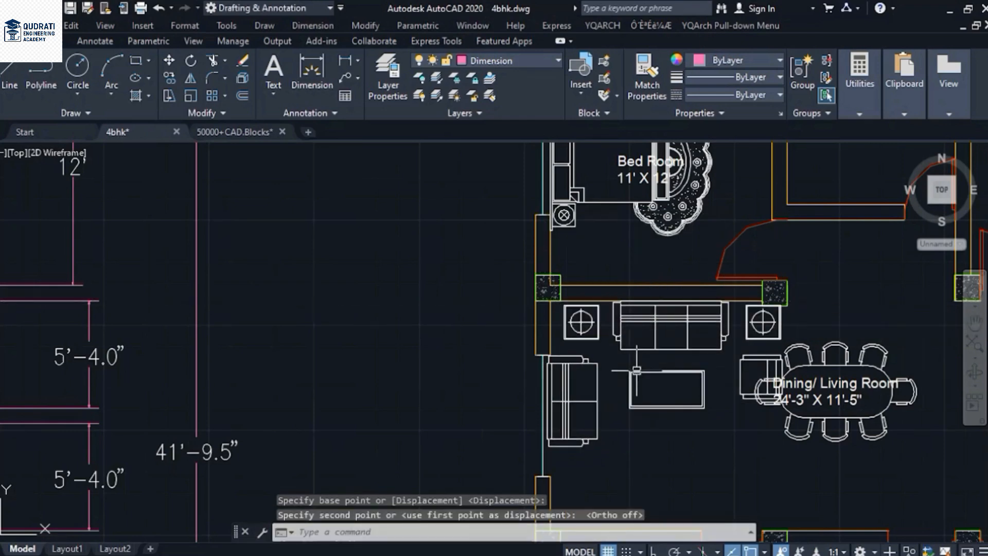
mouse_move(636, 369)
middle_down()
mouse_move(647, 358)
mouse_move(575, 296)
mouse_move(543, 234)
middle_up()
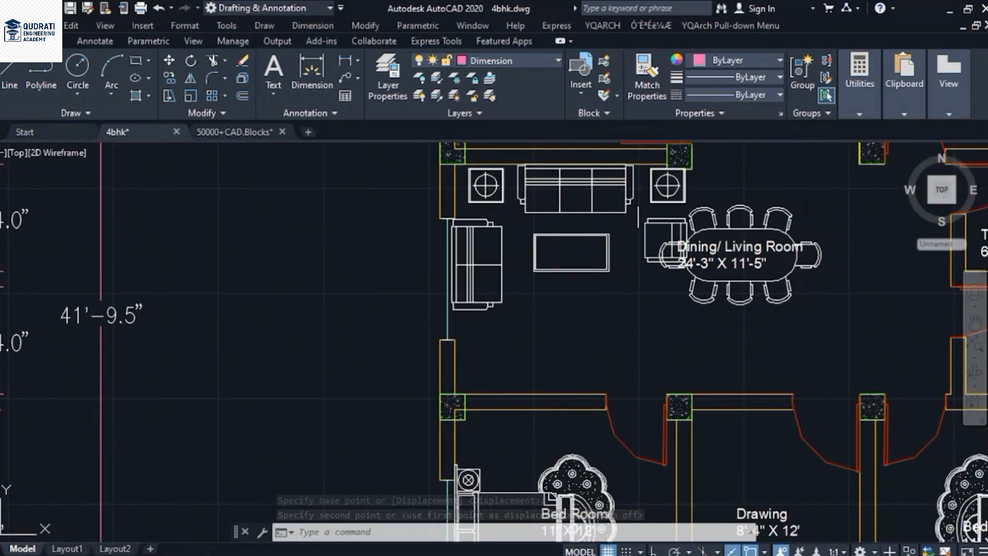
Move the eight-chair dining set toward the toilets so it stands clear of the sofa set's armchair
scroll(639, 217, down, 5)
scroll(645, 285, up, 3)
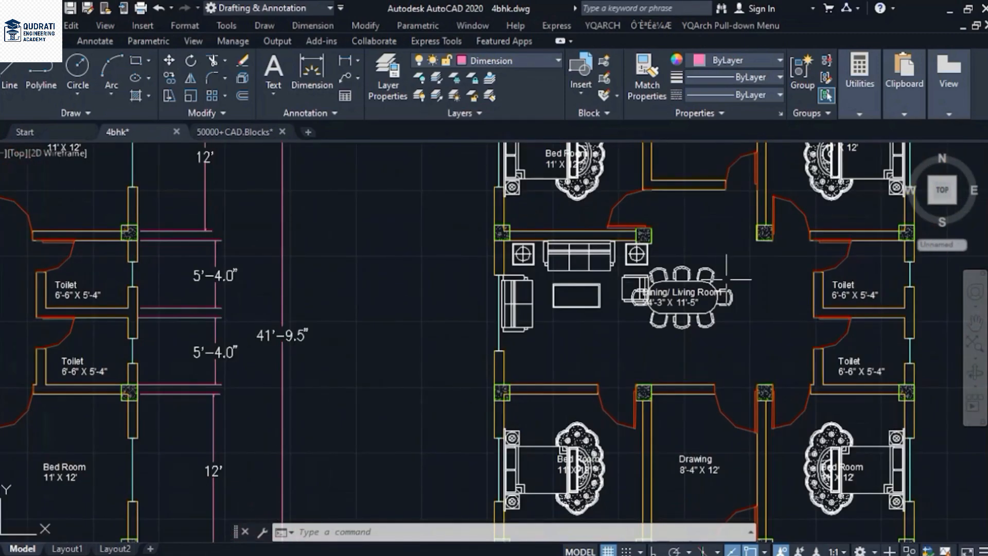
scroll(726, 279, up, 5)
click(620, 291)
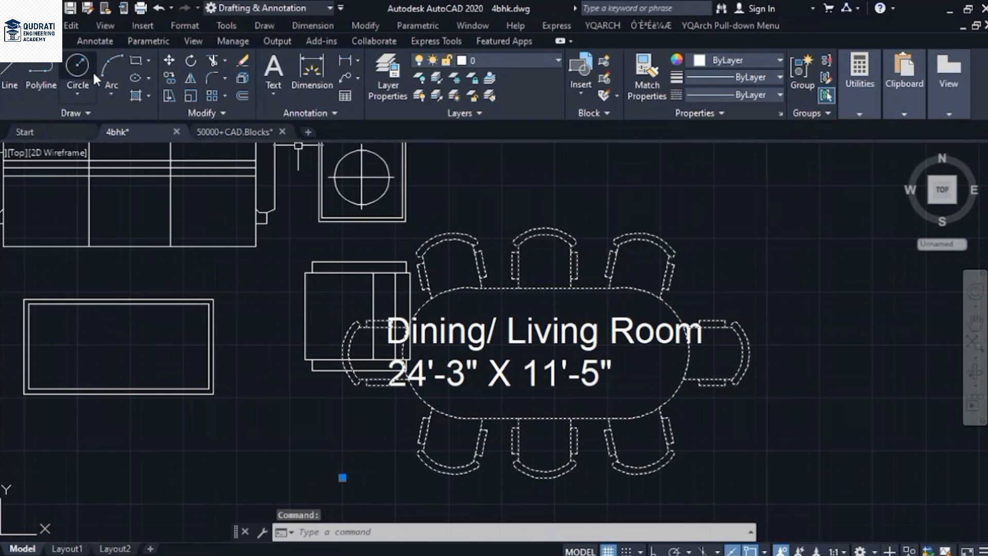
click(169, 60)
click(402, 379)
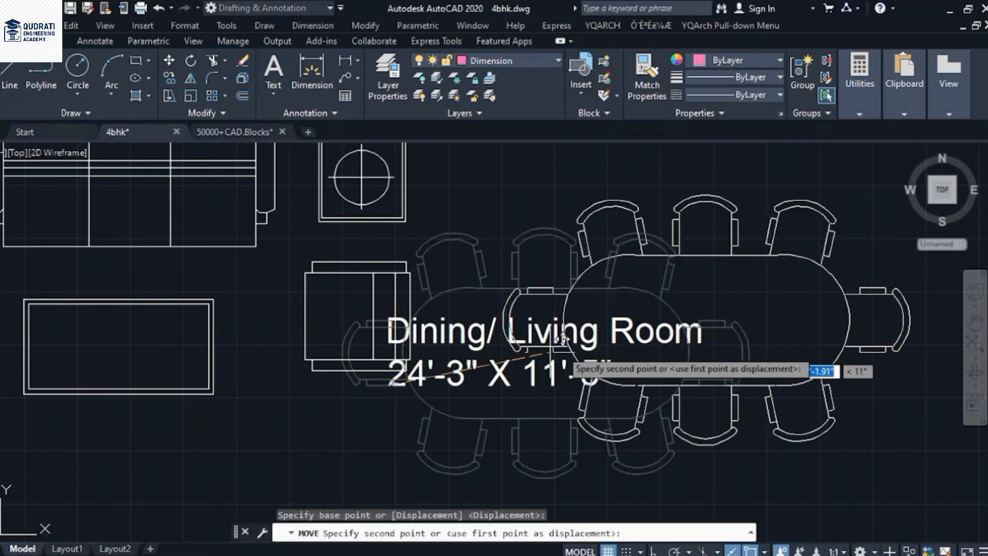
scroll(592, 335, down, 4)
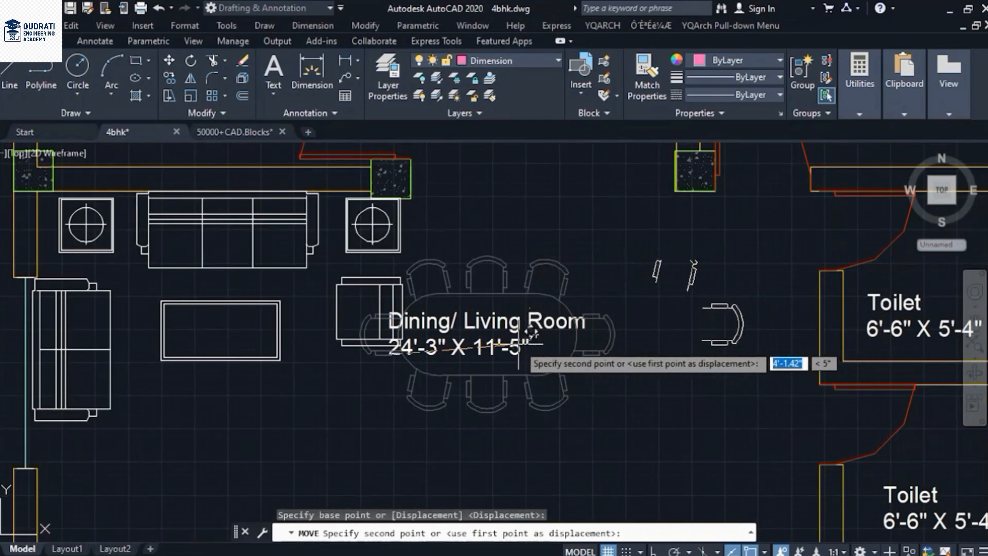
click(486, 341)
Move the Dining/Living Room label off the armchair and onto the dining table
middle_drag(488, 364, 579, 368)
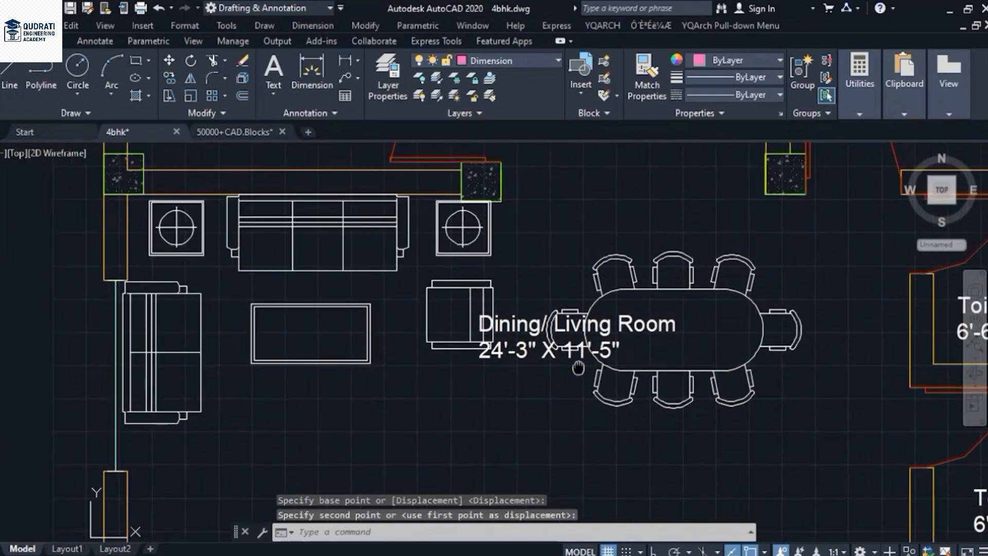
click(519, 322)
text(M)
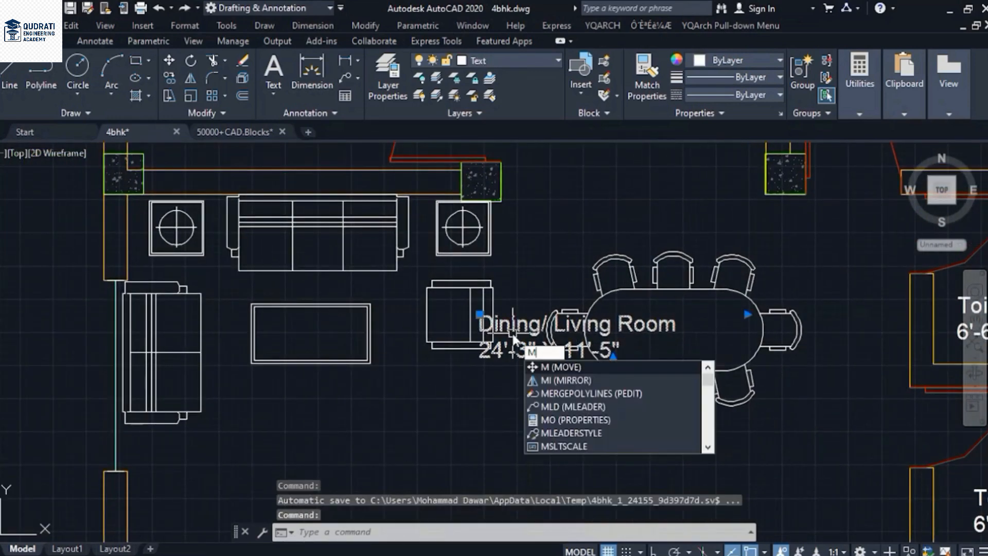
key(Return)
click(479, 313)
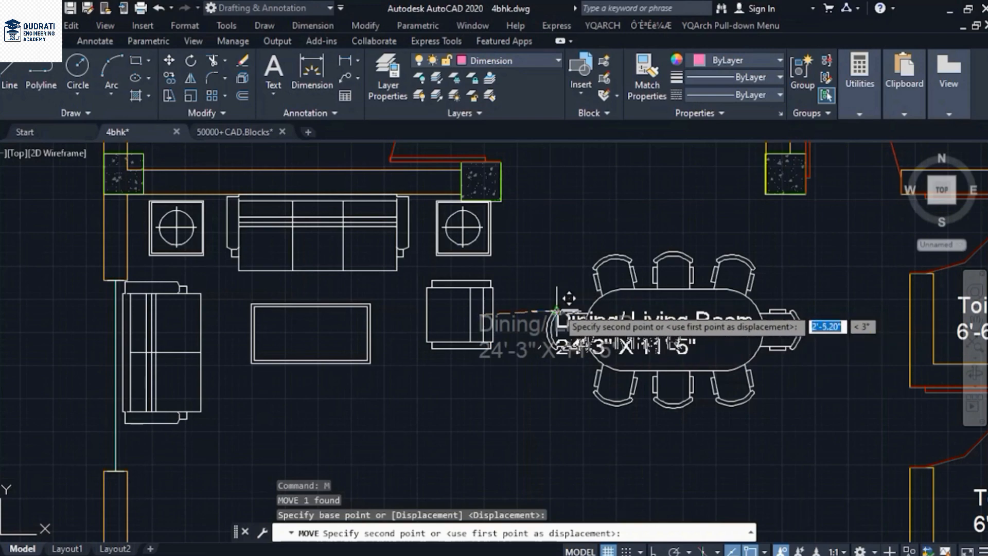
click(575, 312)
middle_drag(509, 385, 615, 333)
middle_drag(508, 350, 538, 332)
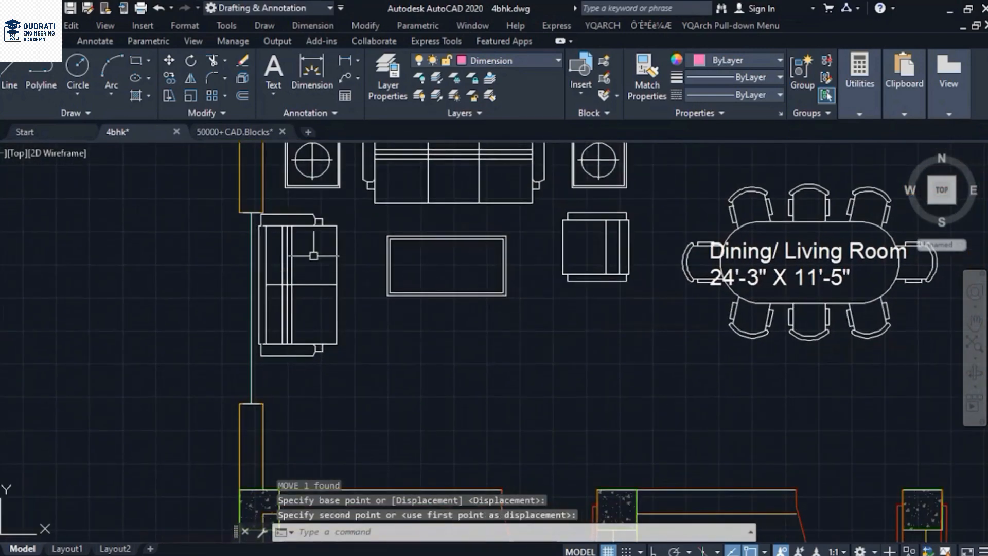
scroll(313, 256, down, 4)
middle_drag(364, 223, 371, 269)
scroll(336, 262, up, 4)
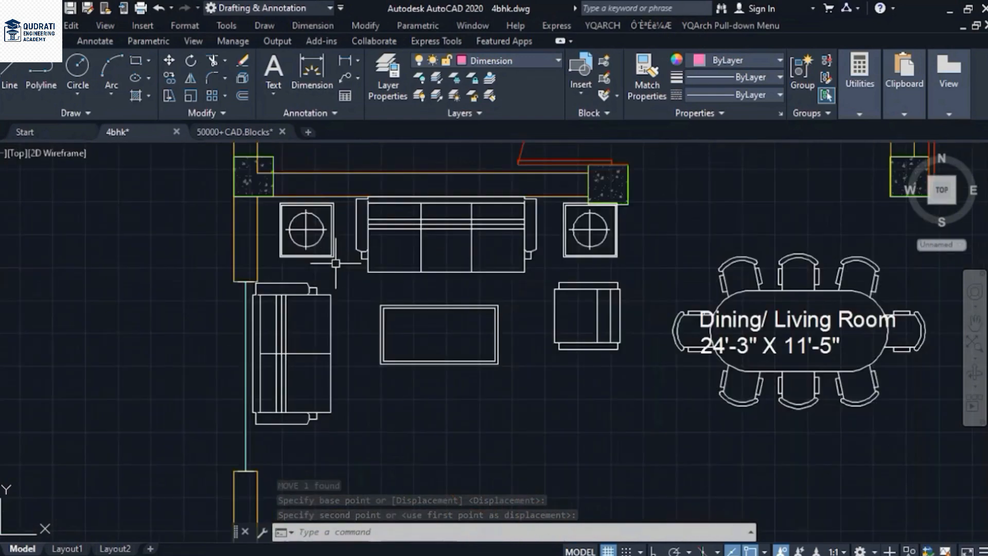
Move the sofa set slightly into the room by the two-seat sofa's armrest corner, placing that corner just inside the window wall's inner face
scroll(250, 325, up, 4)
click(271, 222)
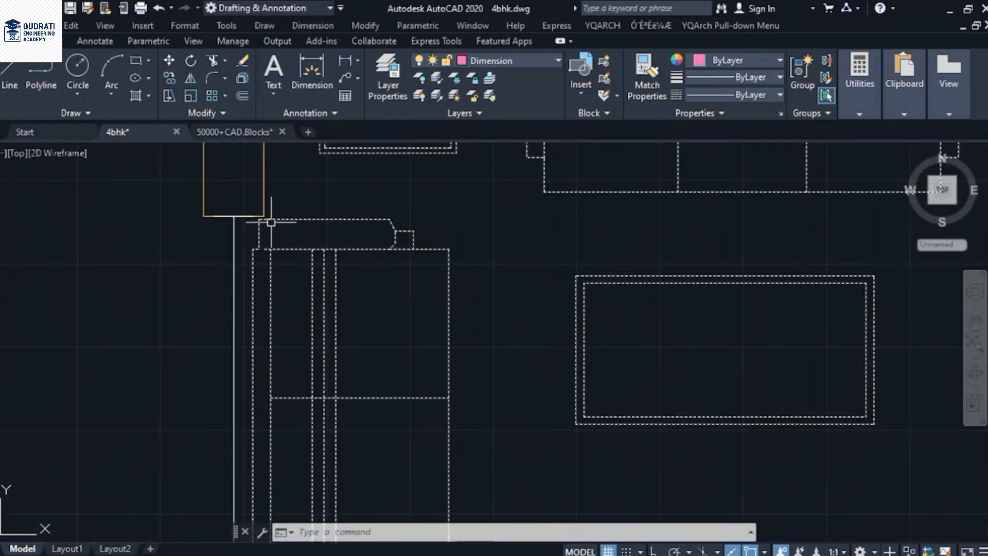
middle_drag(300, 206, 323, 355)
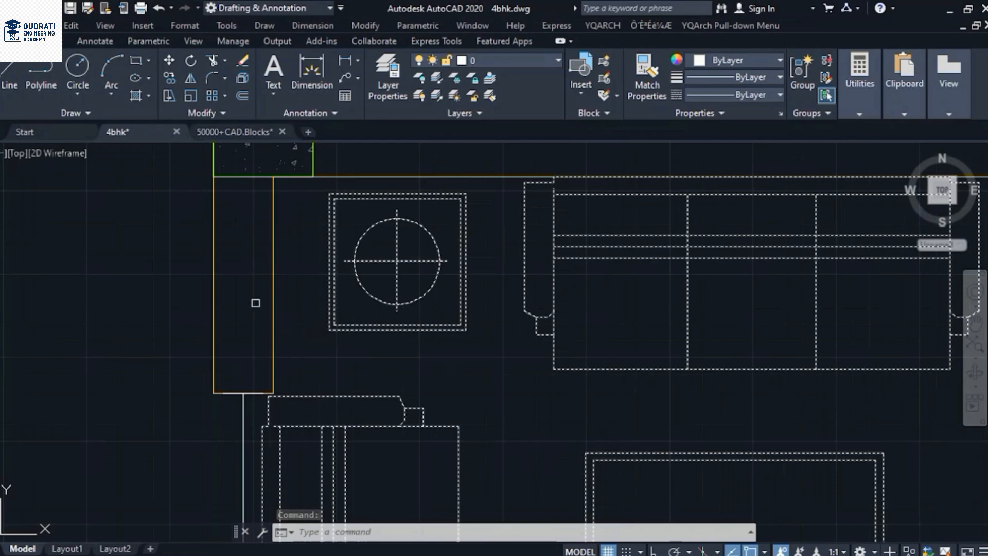
click(163, 63)
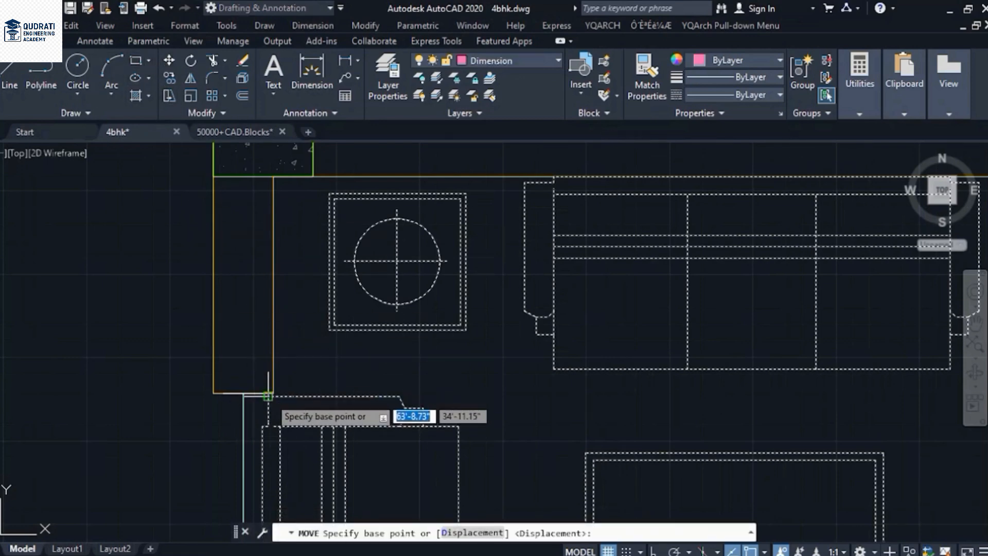
click(268, 396)
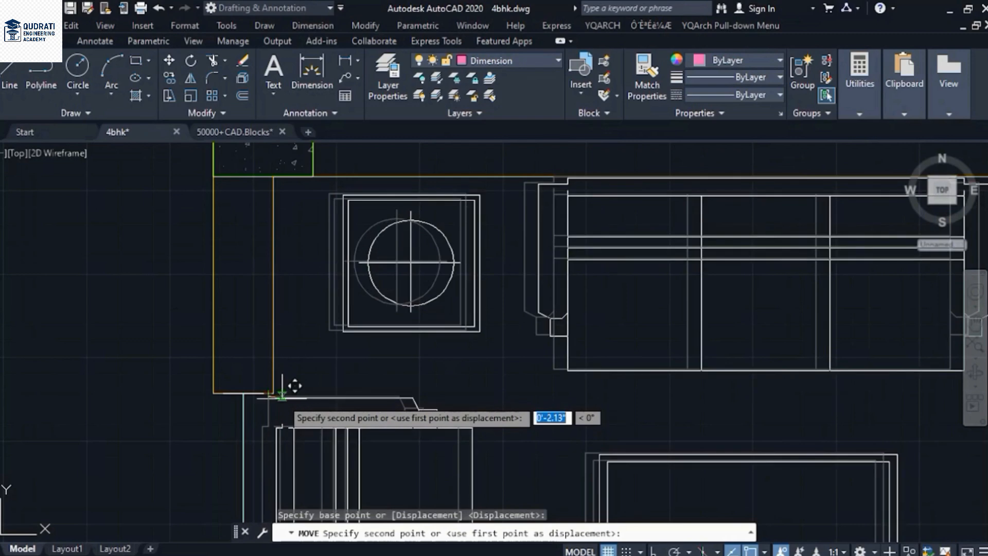
scroll(273, 398, up, 3)
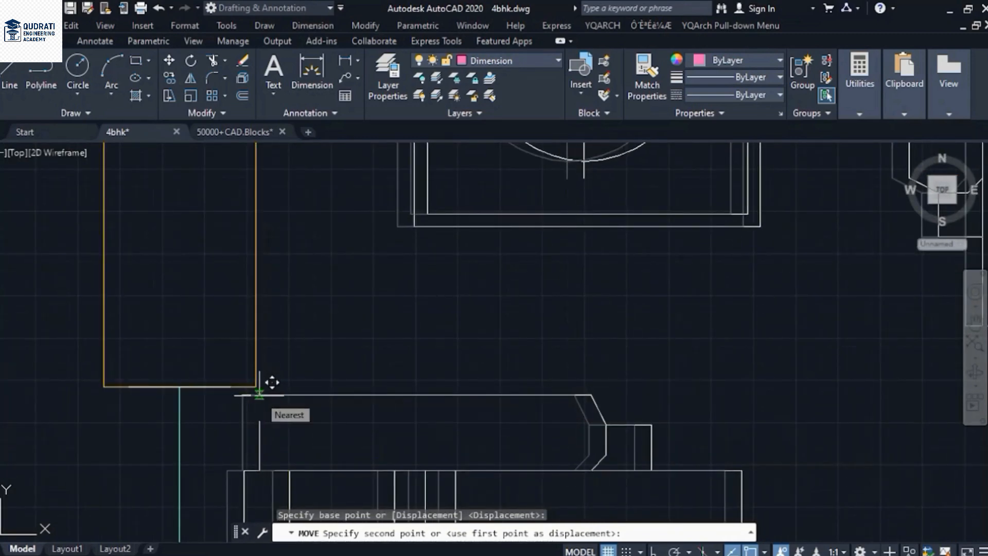
click(260, 395)
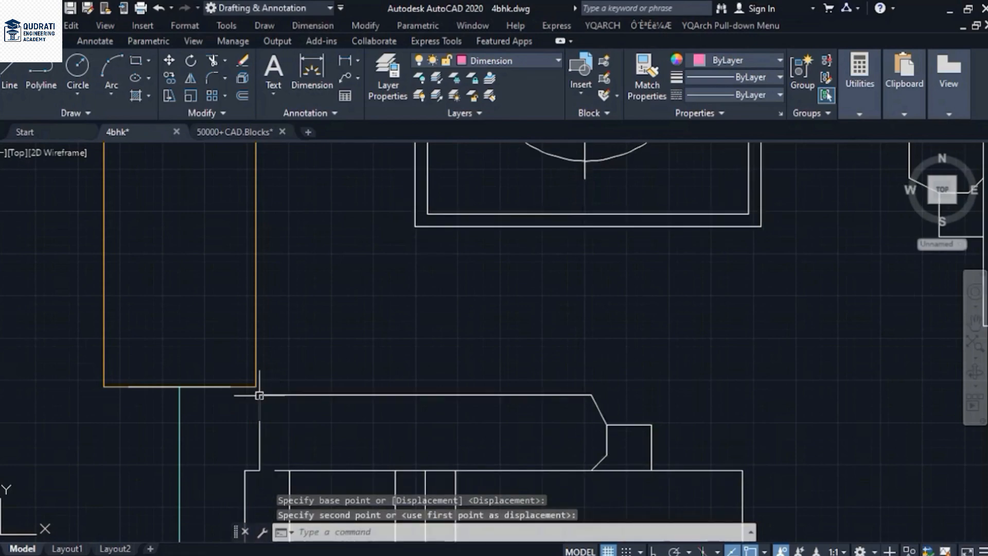
Check how the two-seat and three-seat sofas sit against the walls of the Dining/Living Room
scroll(264, 394, down, 4)
middle_drag(284, 396, 333, 160)
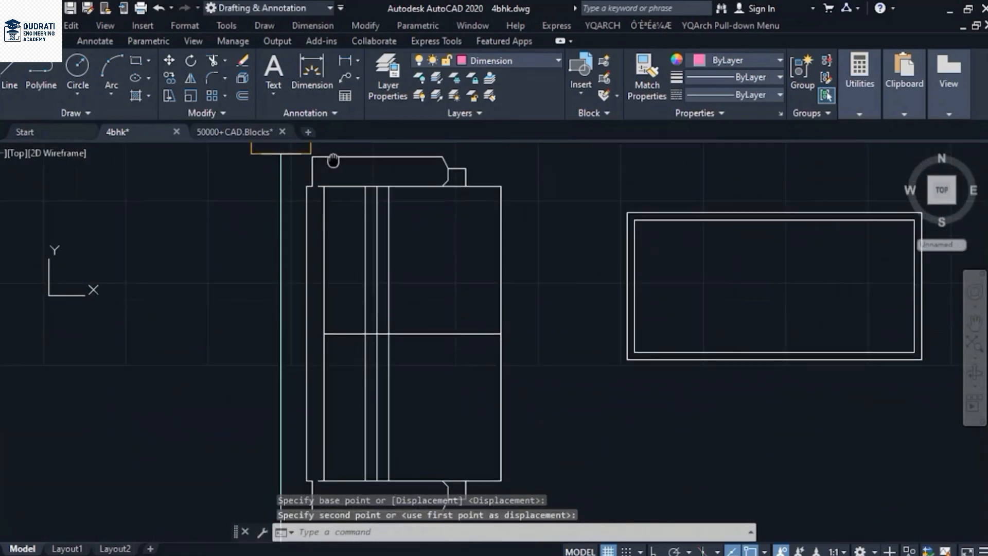
scroll(319, 203, down, 5)
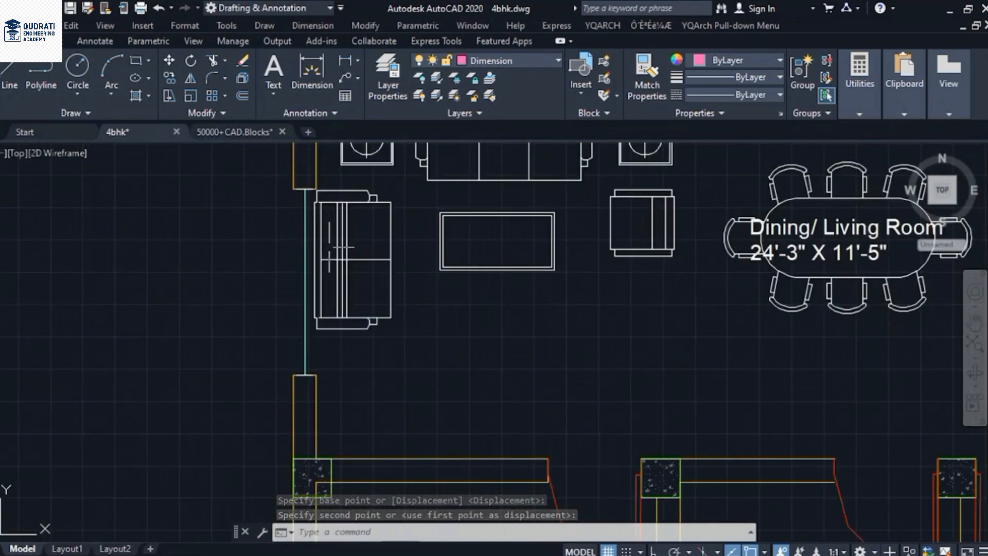
middle_drag(329, 247, 314, 336)
scroll(496, 213, up, 2)
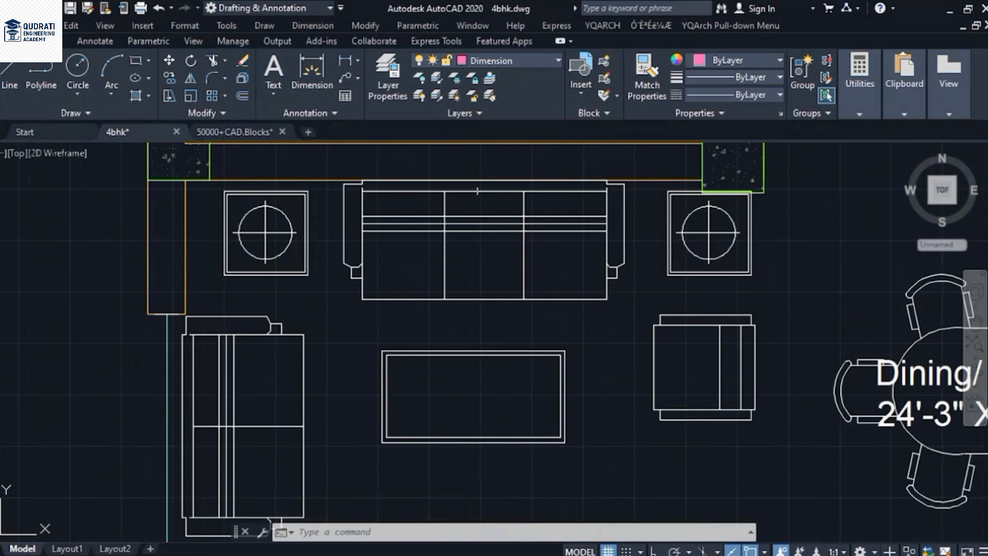
scroll(480, 216, up, 2)
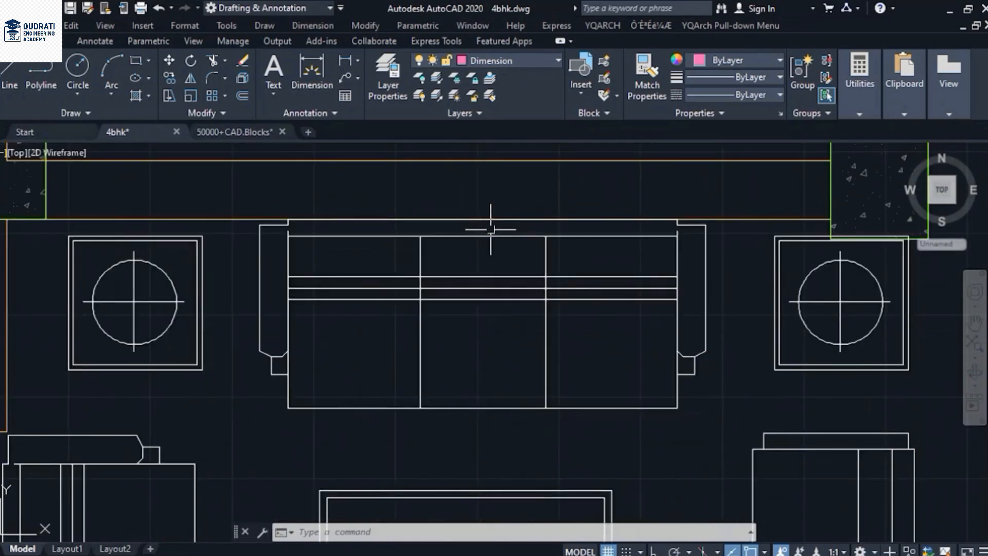
middle_drag(478, 252, 489, 212)
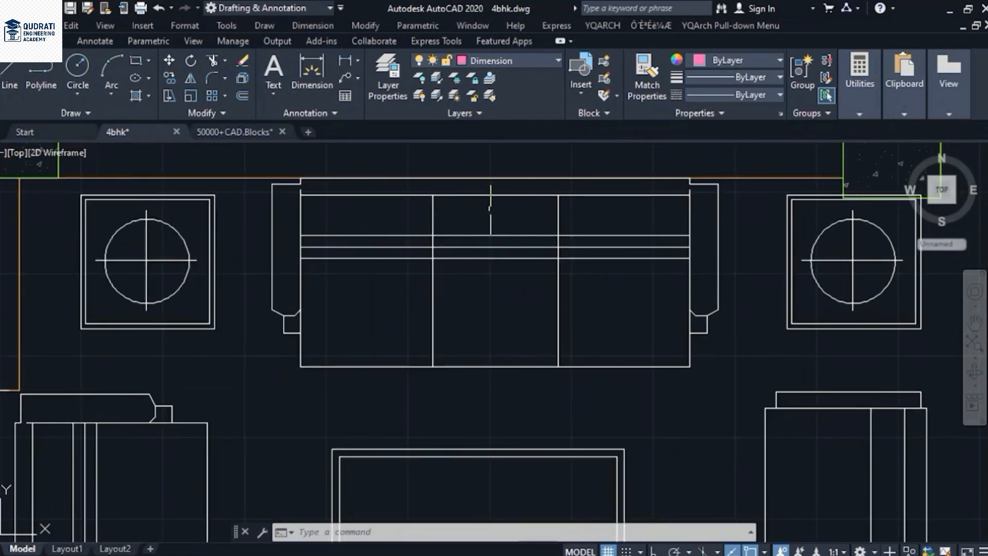
scroll(495, 204, down, 4)
middle_drag(601, 224, 605, 154)
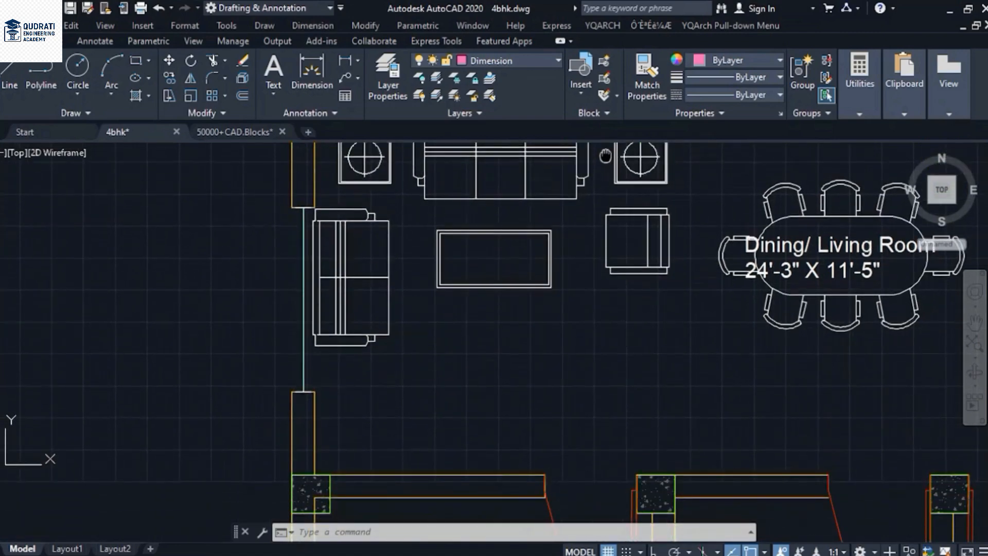
scroll(599, 171, down, 2)
scroll(603, 192, down, 4)
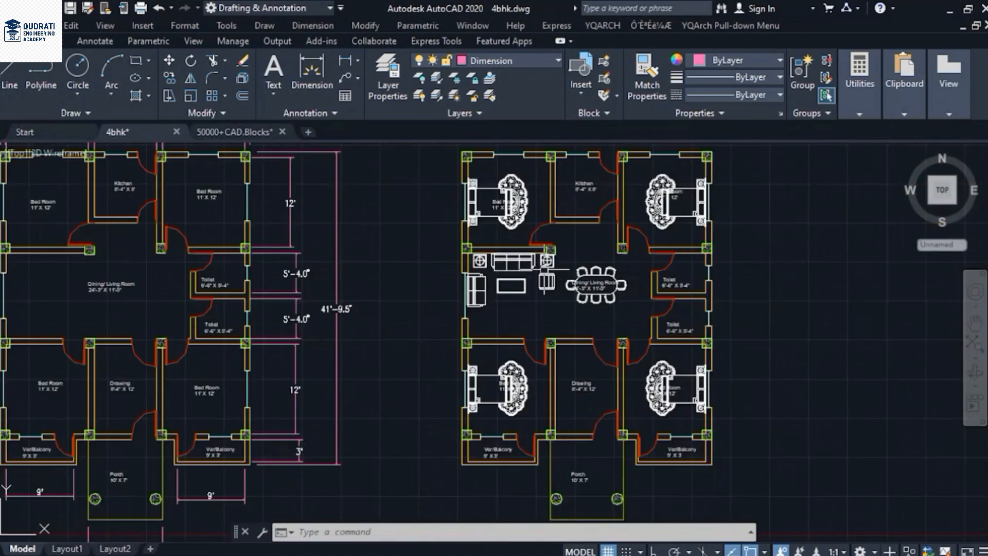
Mirror the curved unit block with three small seats across a horizontal line and erase the source object
scroll(625, 209, down, 4)
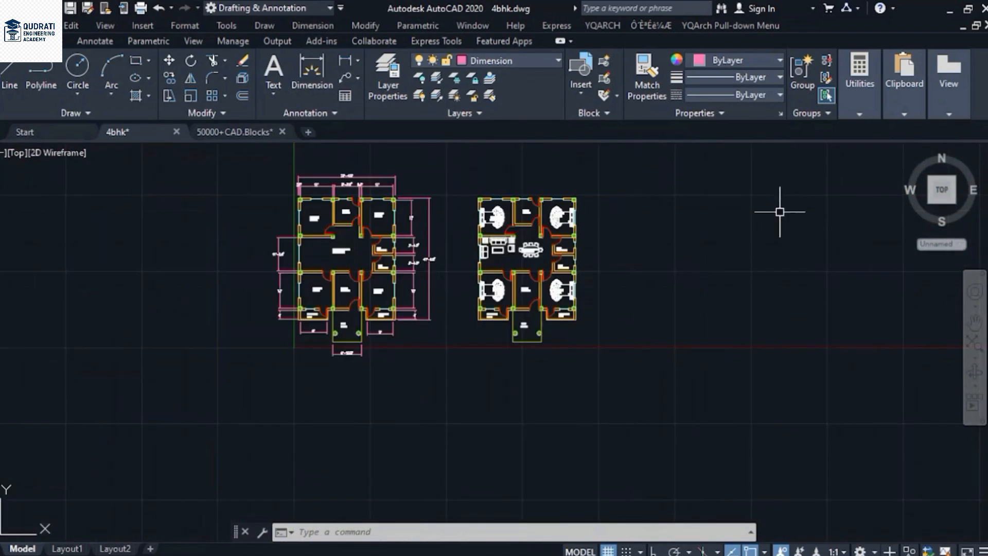
middle_drag(780, 211, 479, 254)
scroll(837, 195, up, 4)
middle_drag(830, 186, 743, 377)
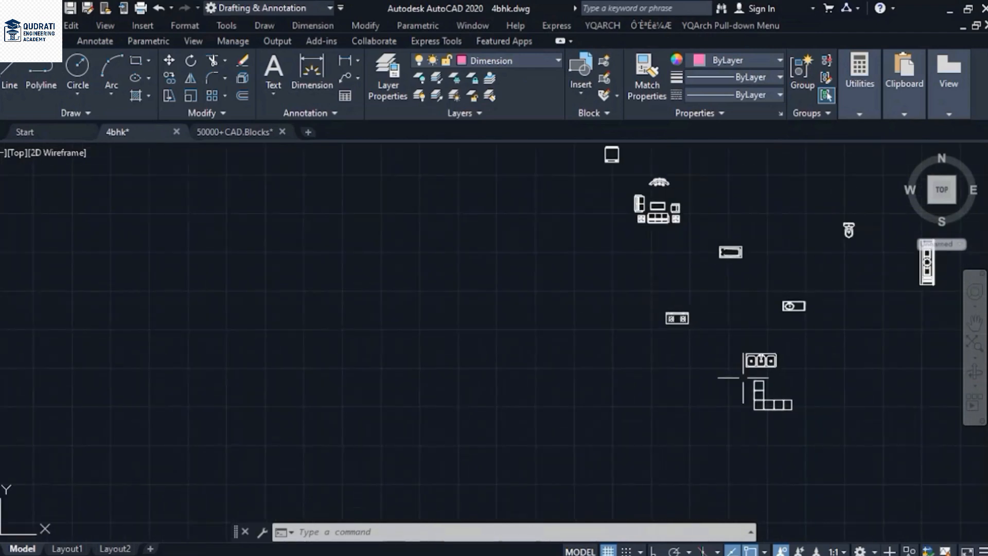
scroll(669, 176, up, 5)
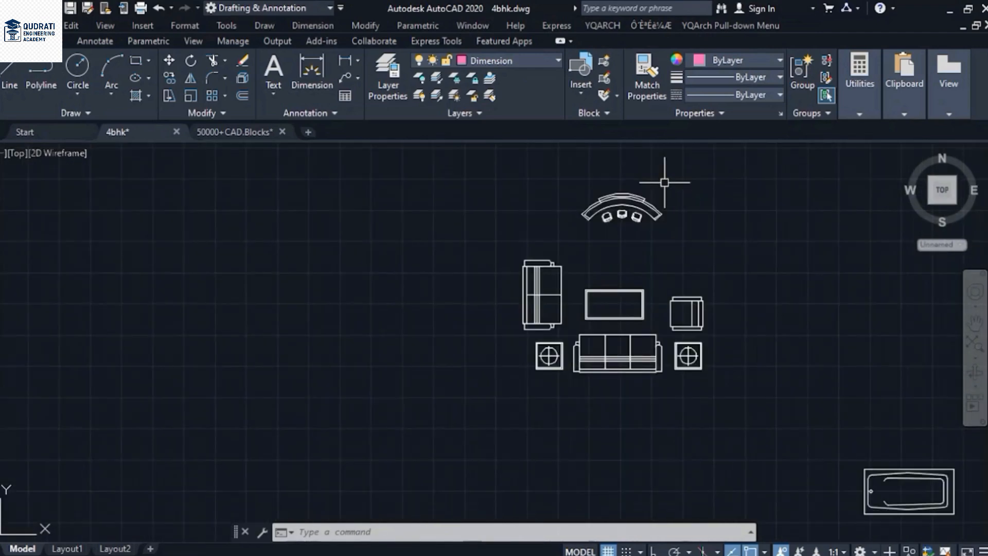
mouse_move(683, 191)
mouse_down()
mouse_move(595, 213)
mouse_move(573, 166)
mouse_up()
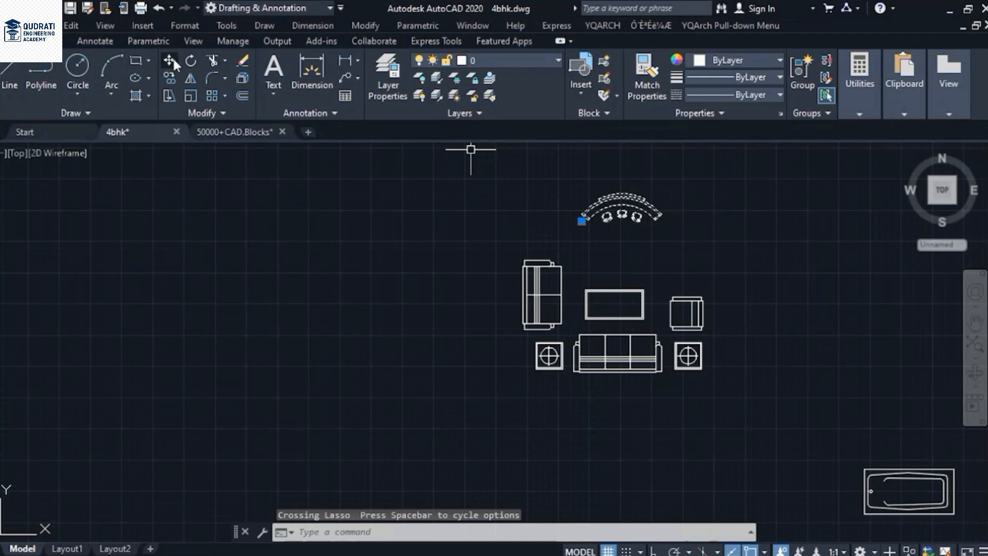
click(190, 79)
middle_drag(473, 206, 479, 282)
click(771, 245)
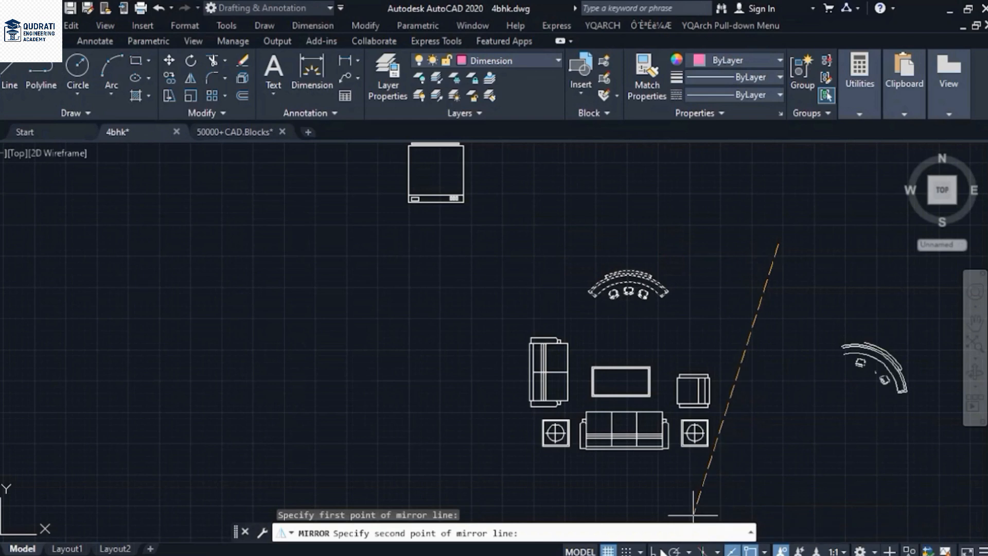
click(573, 238)
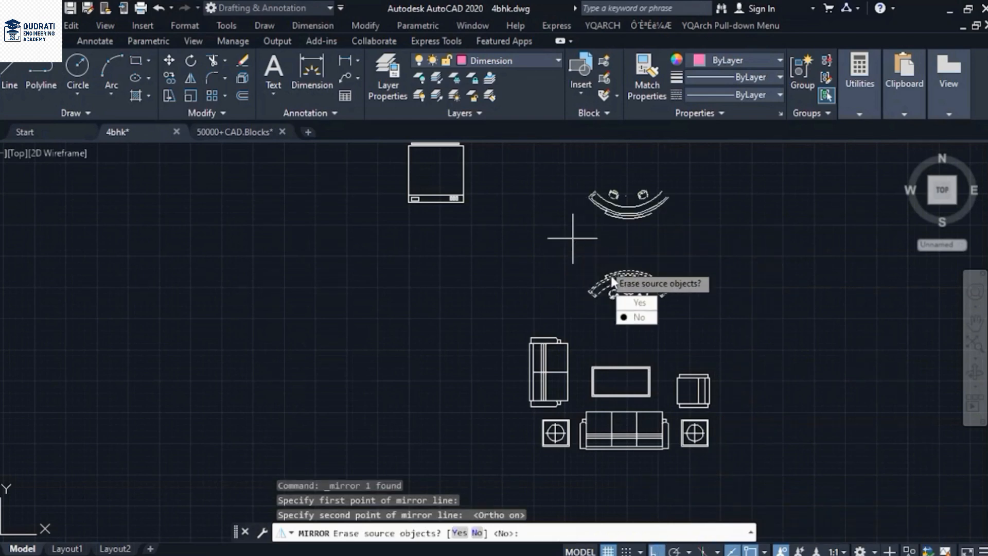
click(645, 315)
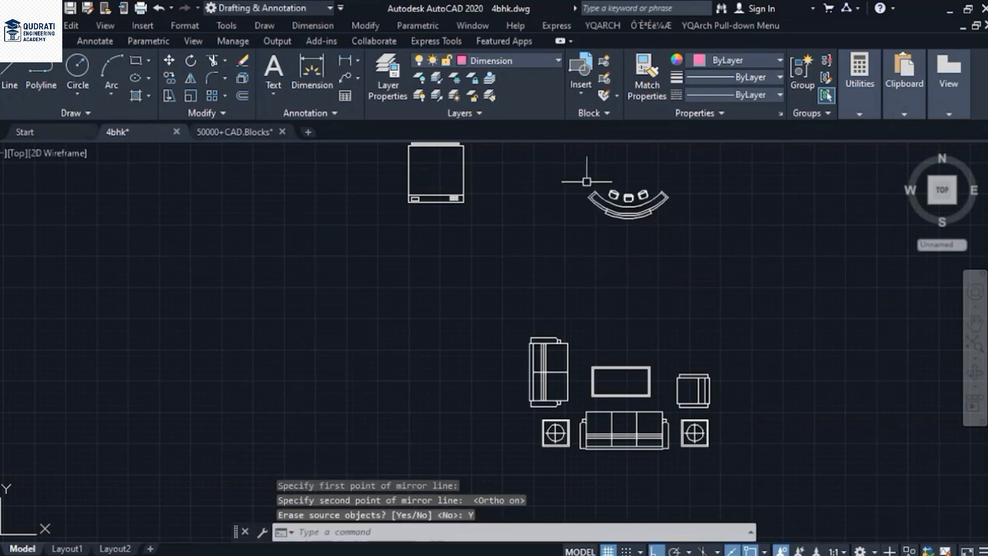
Move the mirrored curved unit by the middle of its back onto the Dining/Living Room's lower wall, below the two-seat sofa
click(625, 212)
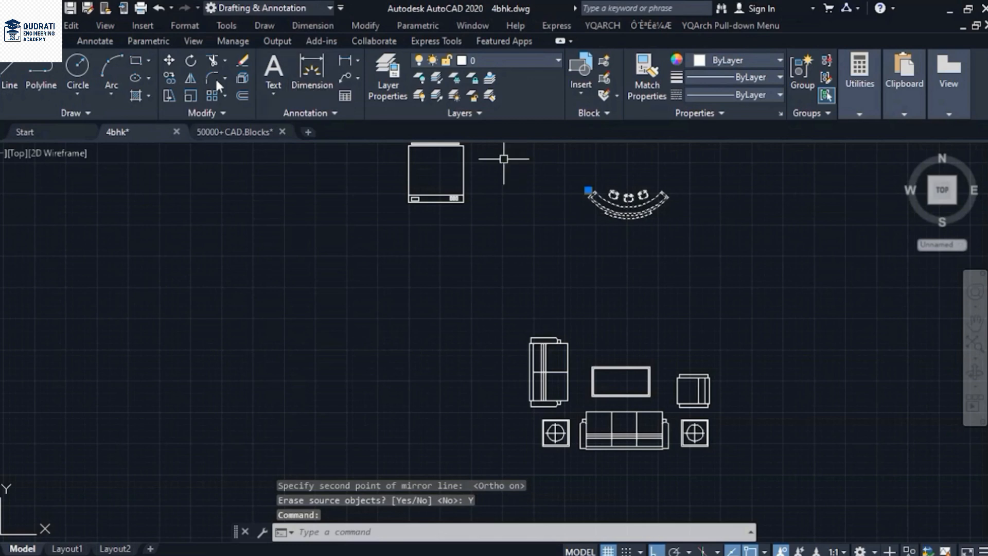
click(168, 60)
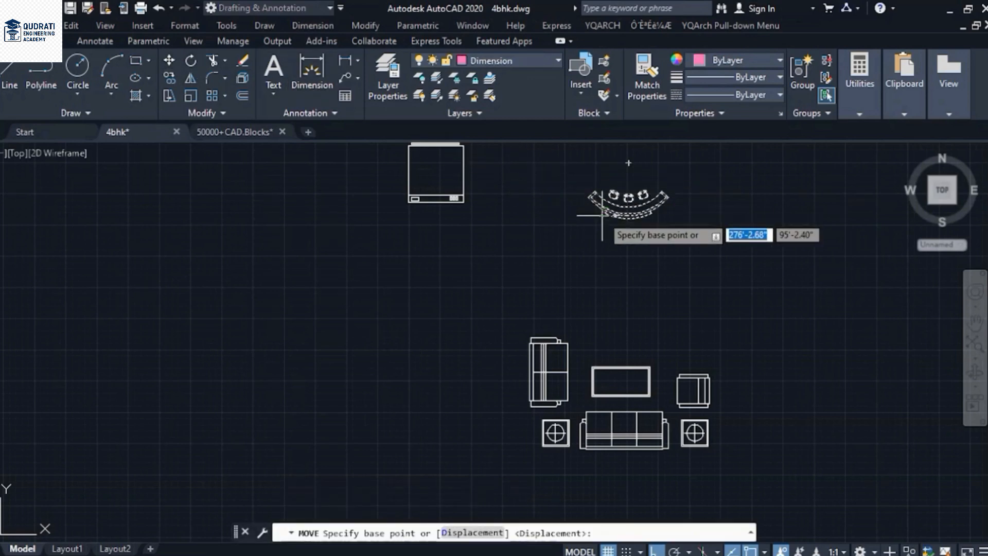
click(627, 218)
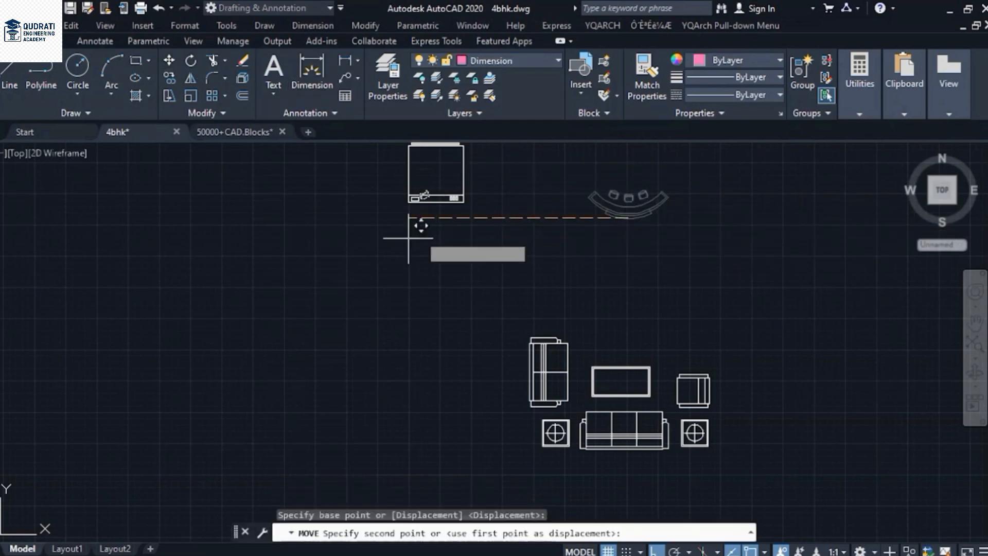
scroll(417, 256, down, 4)
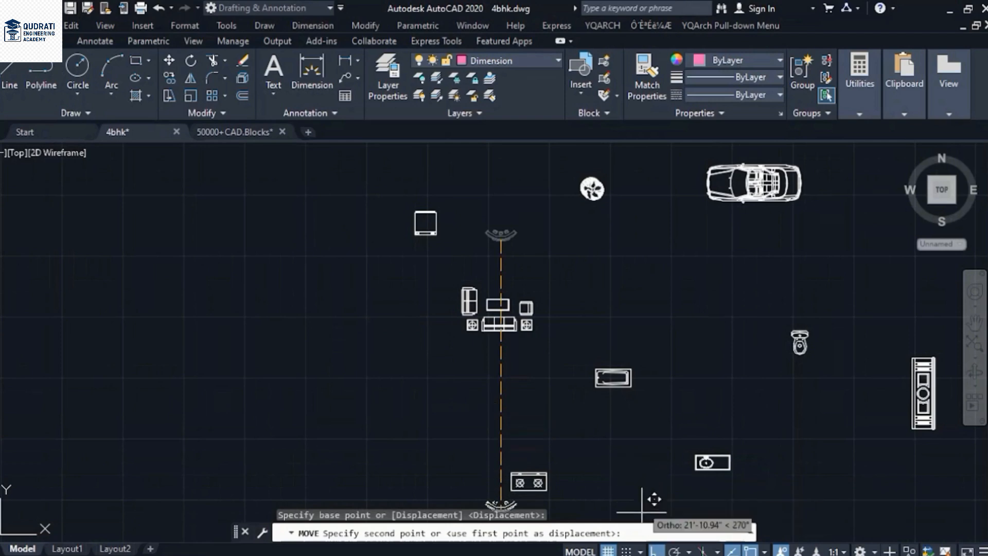
key(F8)
middle_drag(299, 328, 640, 254)
scroll(376, 256, down, 4)
middle_drag(265, 319, 671, 247)
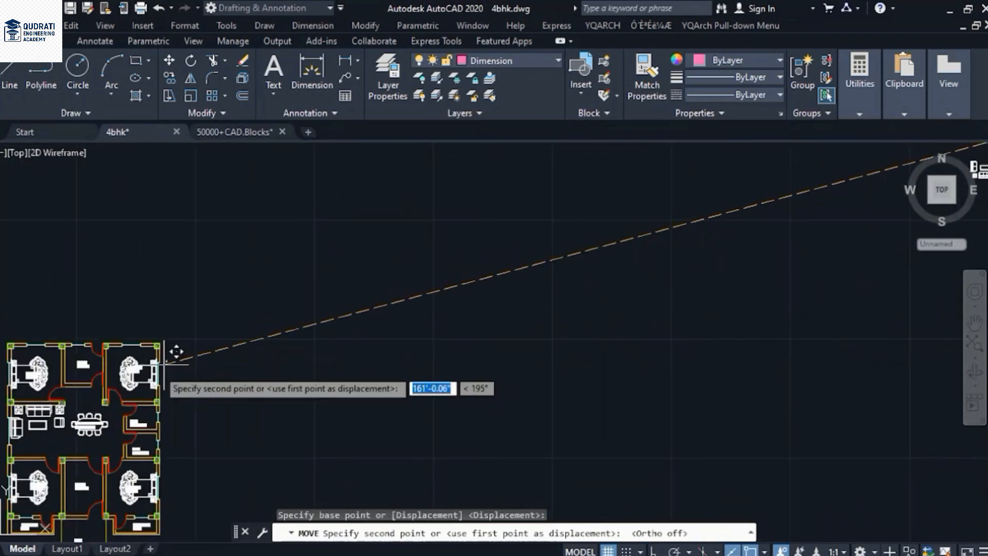
middle_drag(88, 447, 293, 393)
scroll(230, 480, up, 8)
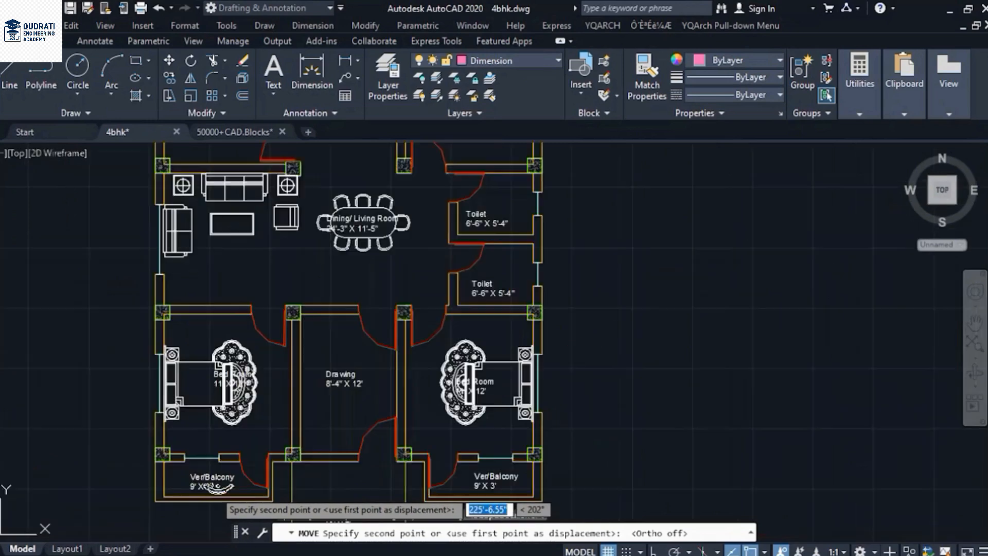
scroll(211, 314, up, 2)
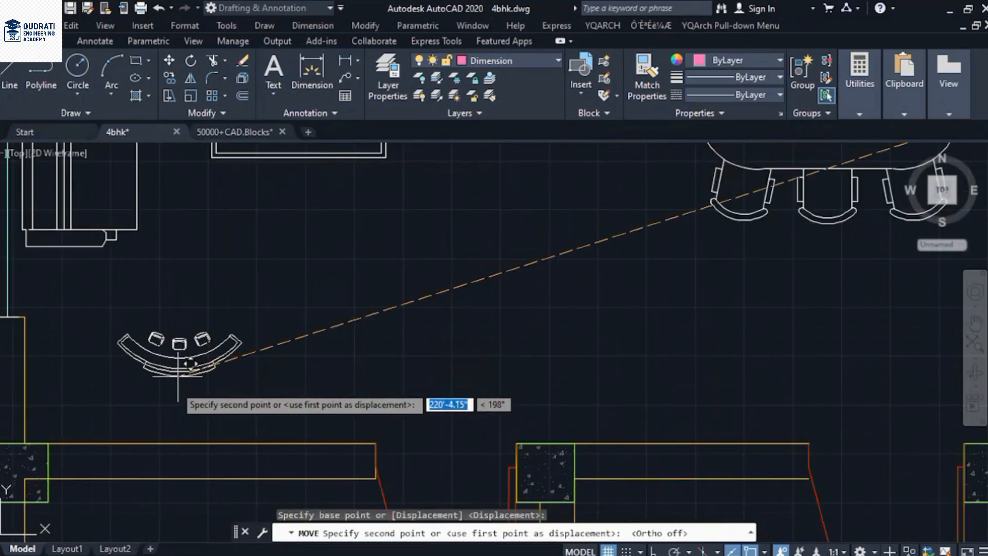
click(200, 443)
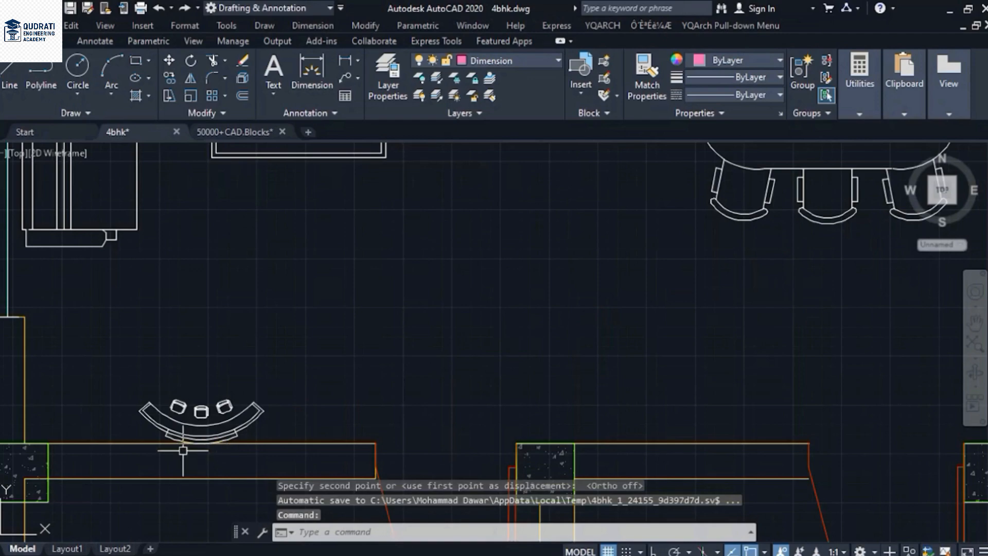
middle_drag(177, 478, 205, 392)
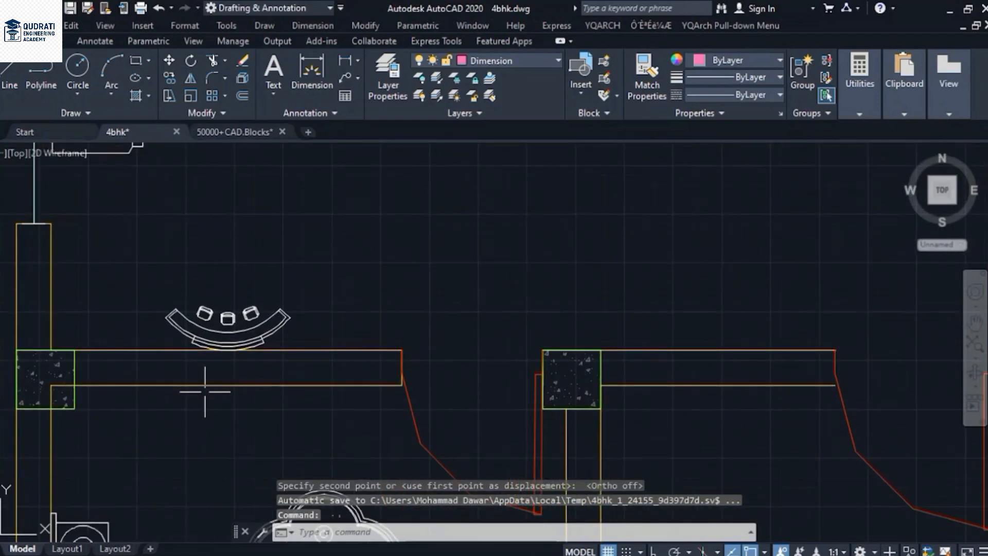
scroll(204, 391, down, 4)
middle_drag(452, 353, 432, 317)
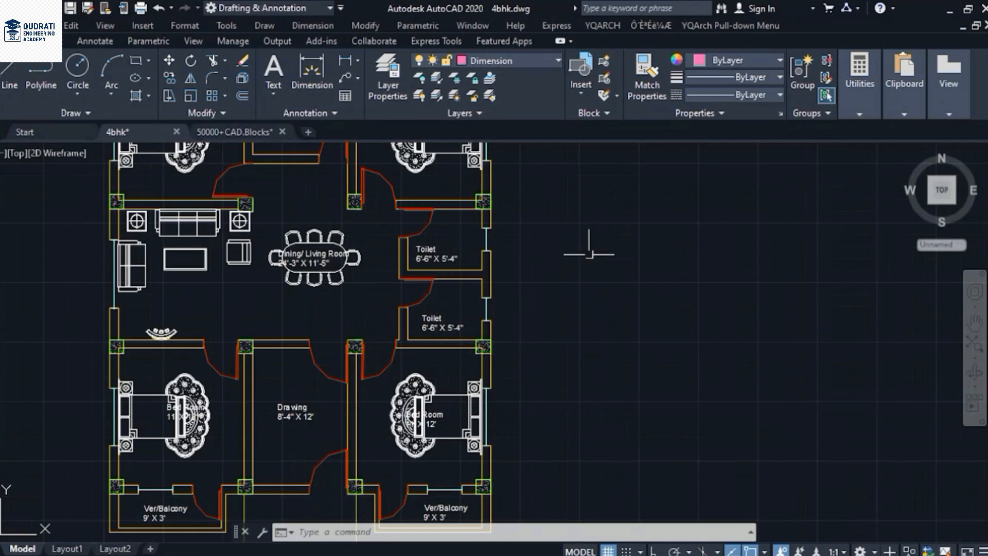
Mirror the square appliance block with the control strip about a horizontal line above it, erasing the original
scroll(523, 292, down, 5)
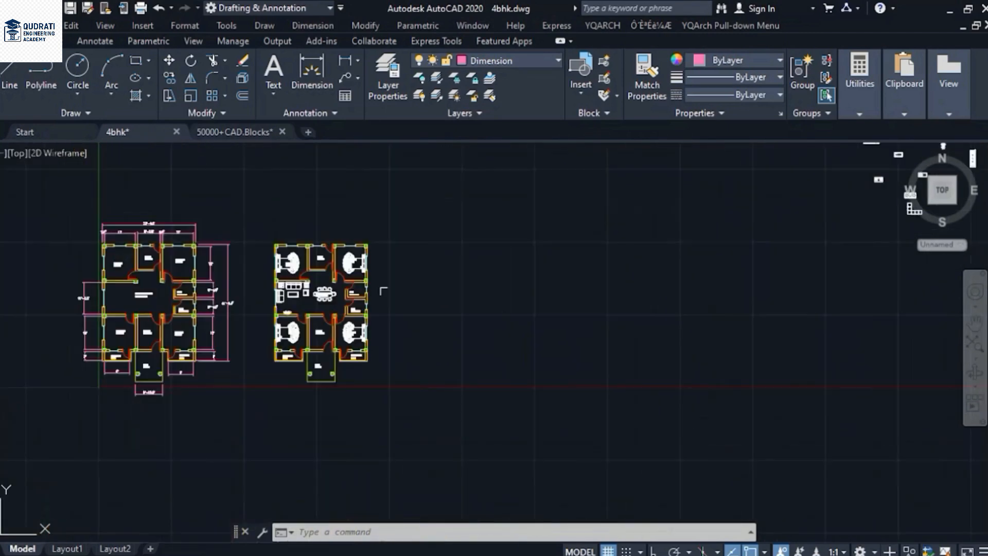
middle_drag(819, 253, 424, 355)
scroll(531, 249, up, 4)
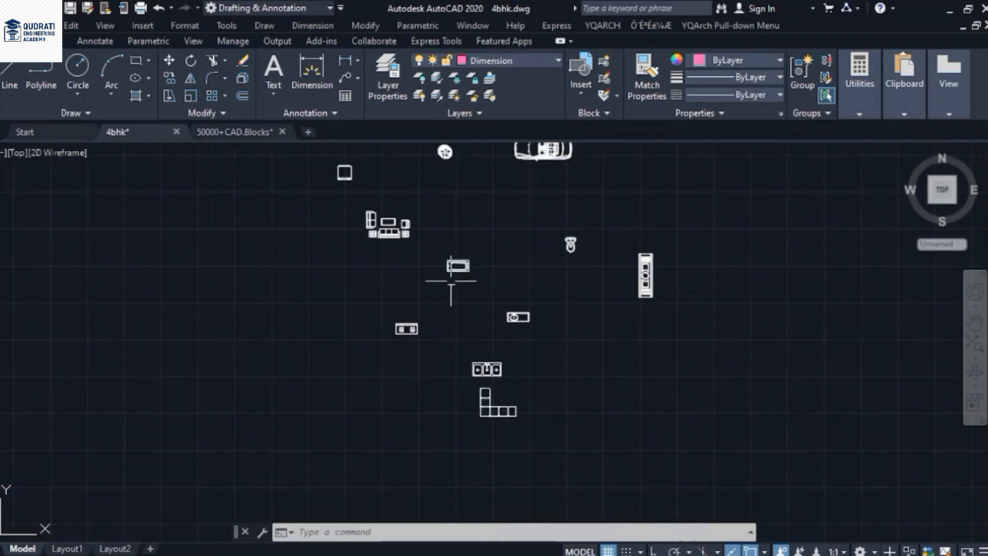
scroll(449, 282, up, 2)
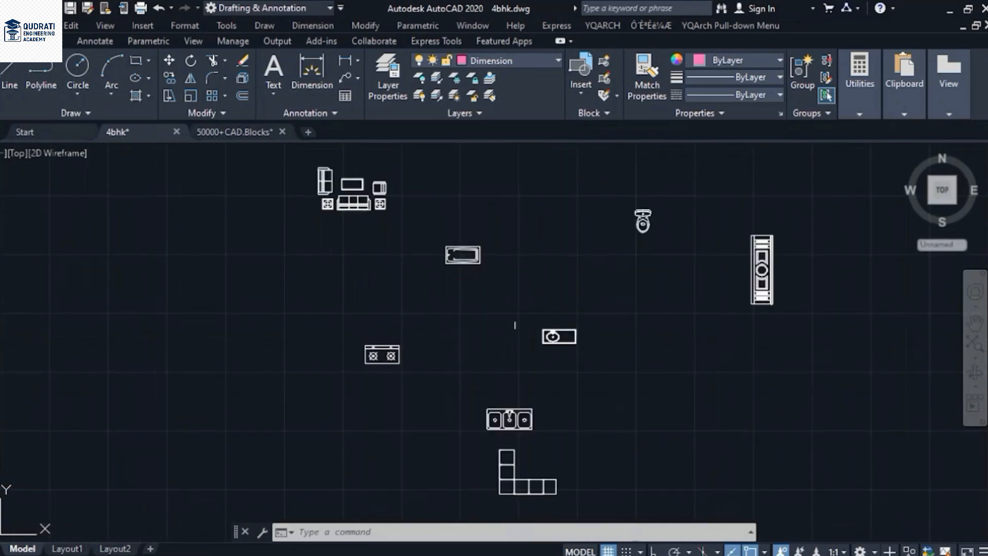
middle_drag(359, 216, 398, 322)
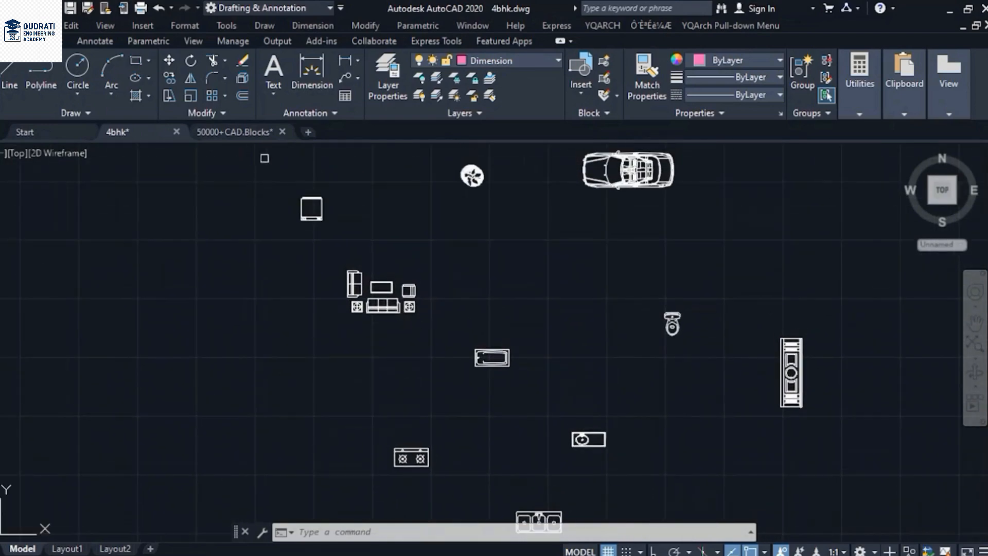
scroll(322, 207, up, 5)
middle_drag(336, 219, 372, 290)
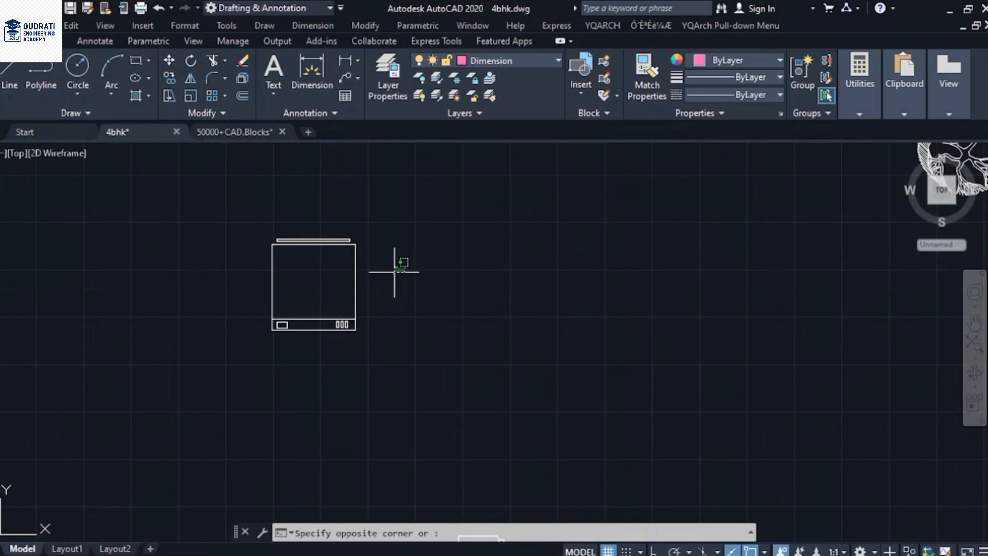
mouse_move(394, 272)
mouse_down()
mouse_move(220, 276)
mouse_move(231, 247)
mouse_up()
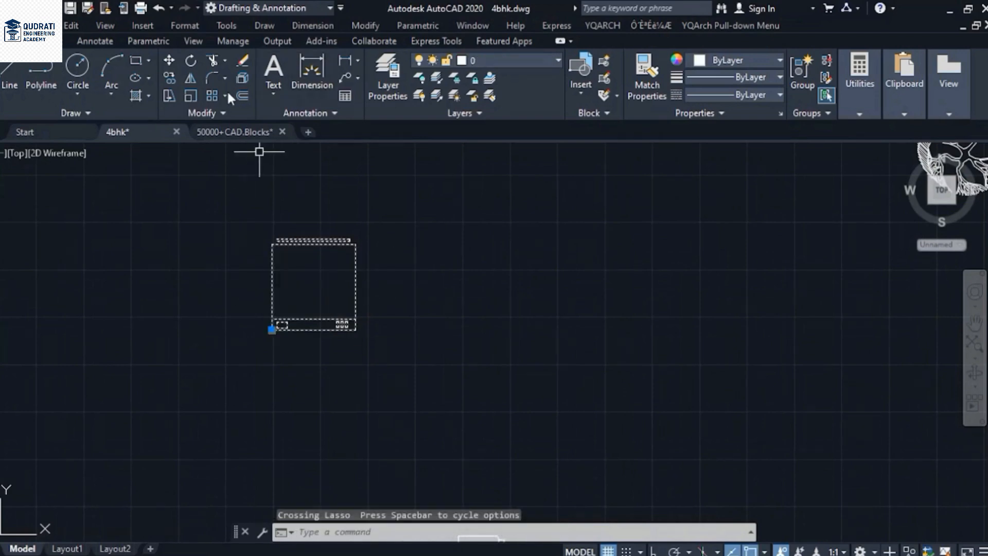
click(190, 78)
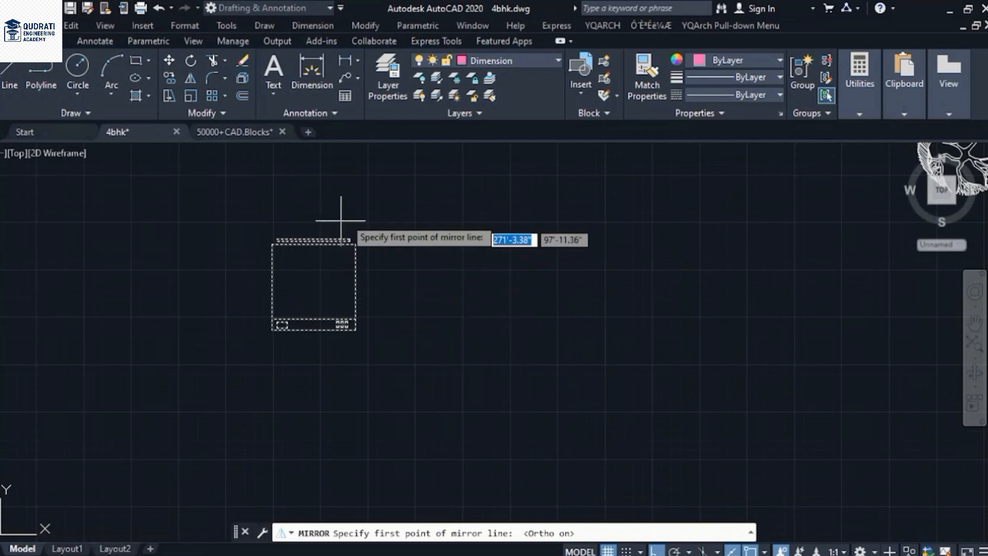
key(F8)
click(368, 204)
click(169, 201)
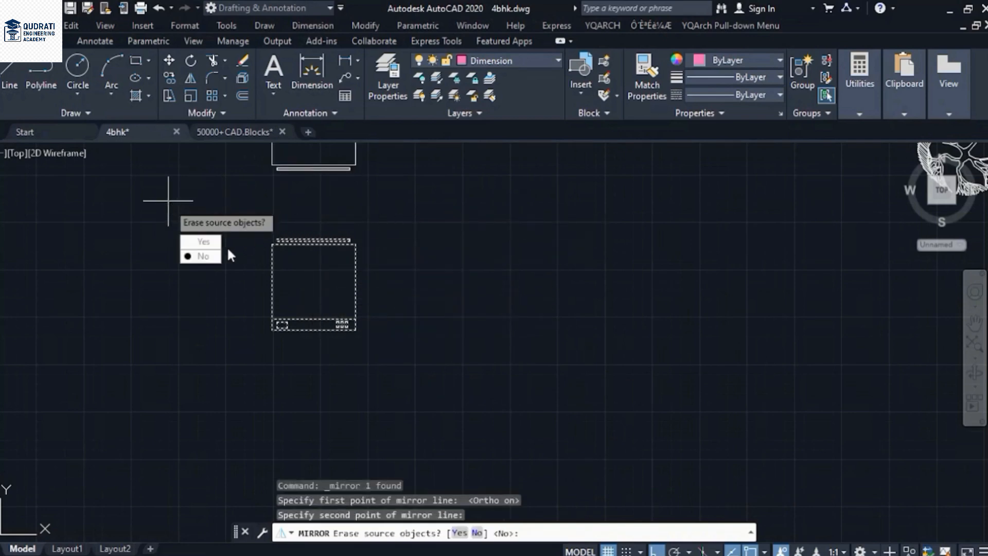
click(199, 242)
Move the mirrored appliance block by its lower edge midpoint onto the living room side of the Drawing room's upper wall, with Ortho off
middle_drag(232, 194, 268, 295)
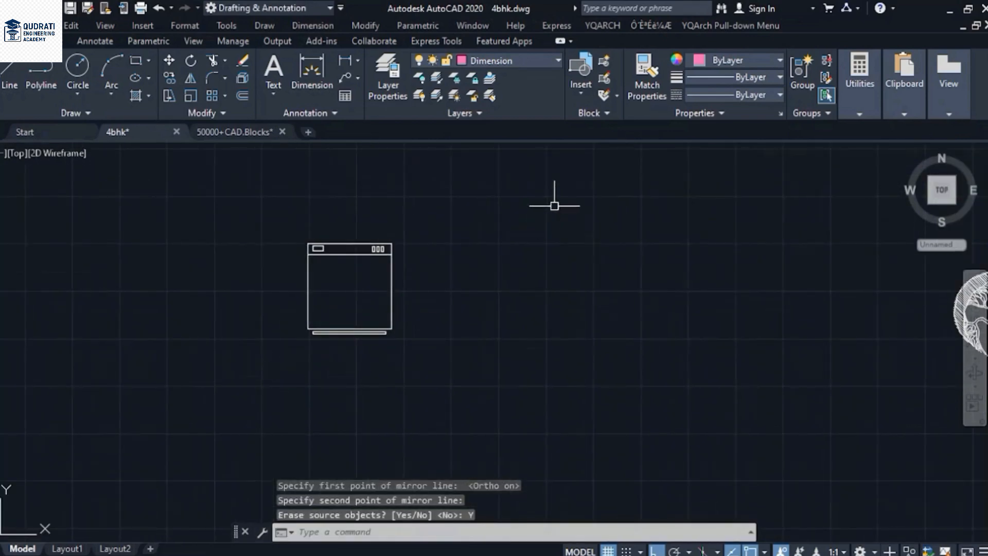
mouse_move(554, 206)
mouse_down()
mouse_move(320, 281)
mouse_move(285, 309)
mouse_up()
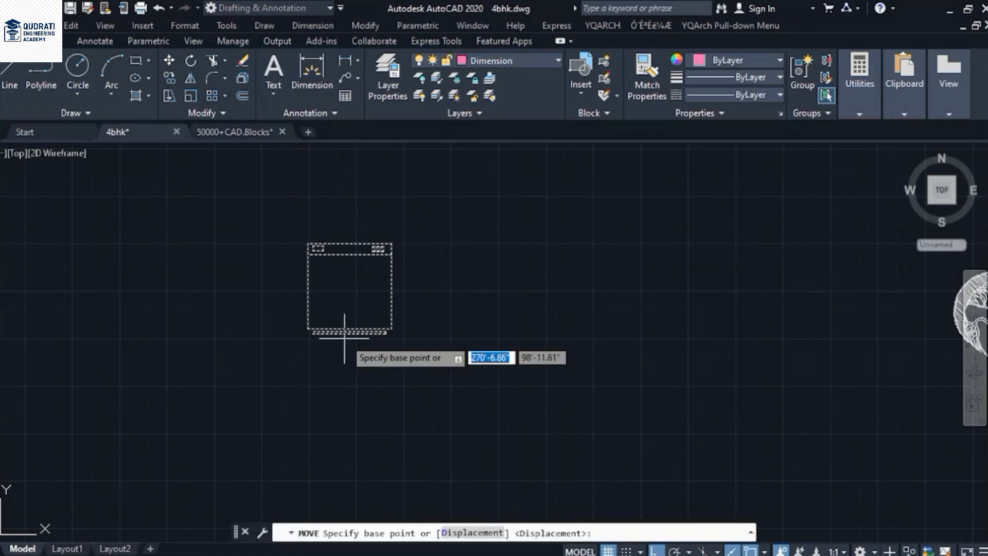
scroll(344, 338, up, 5)
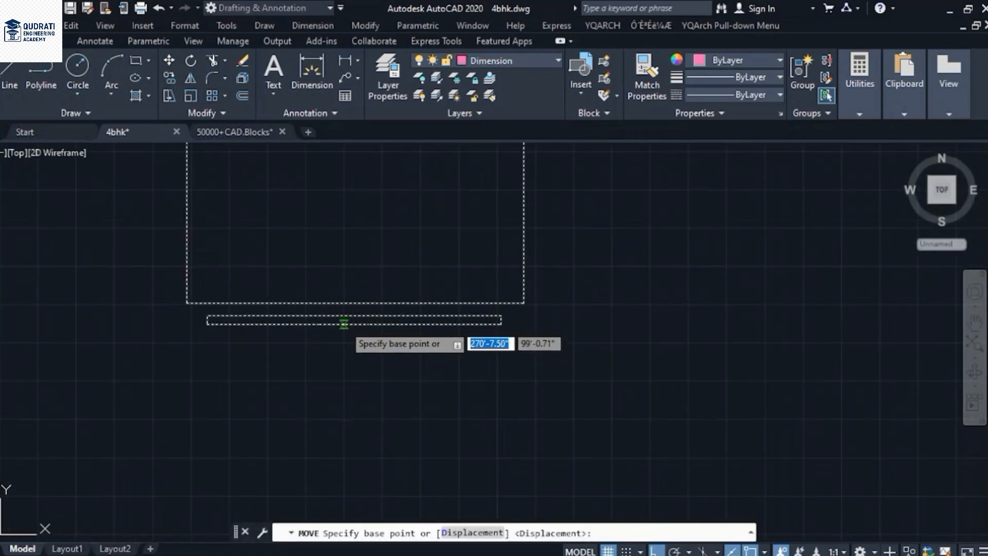
click(354, 324)
scroll(242, 380, down, 5)
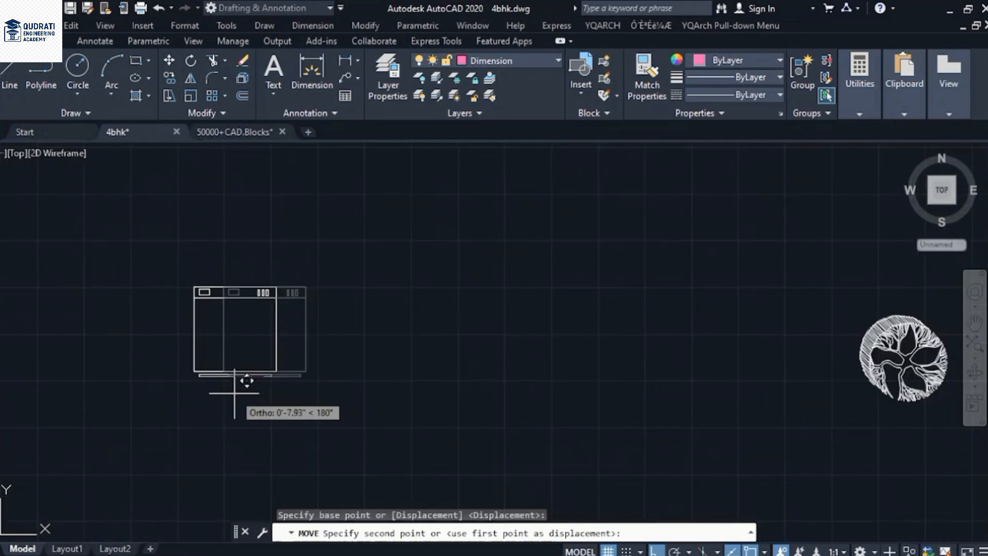
click(657, 552)
scroll(196, 331, down, 5)
mouse_move(156, 398)
middle_down()
mouse_move(194, 403)
mouse_move(655, 281)
middle_up()
scroll(489, 326, down, 4)
scroll(331, 382, down, 8)
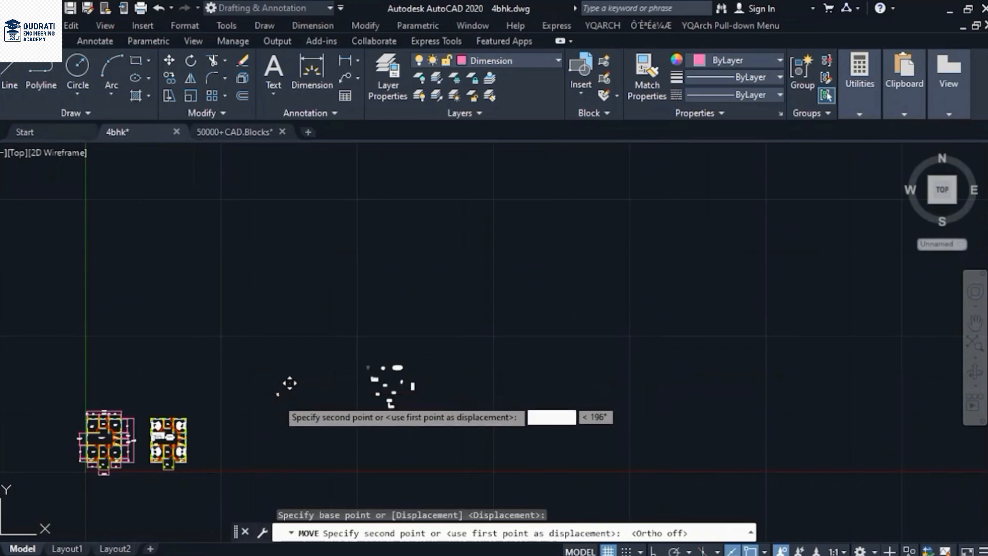
middle_drag(290, 383, 556, 336)
scroll(397, 390, up, 9)
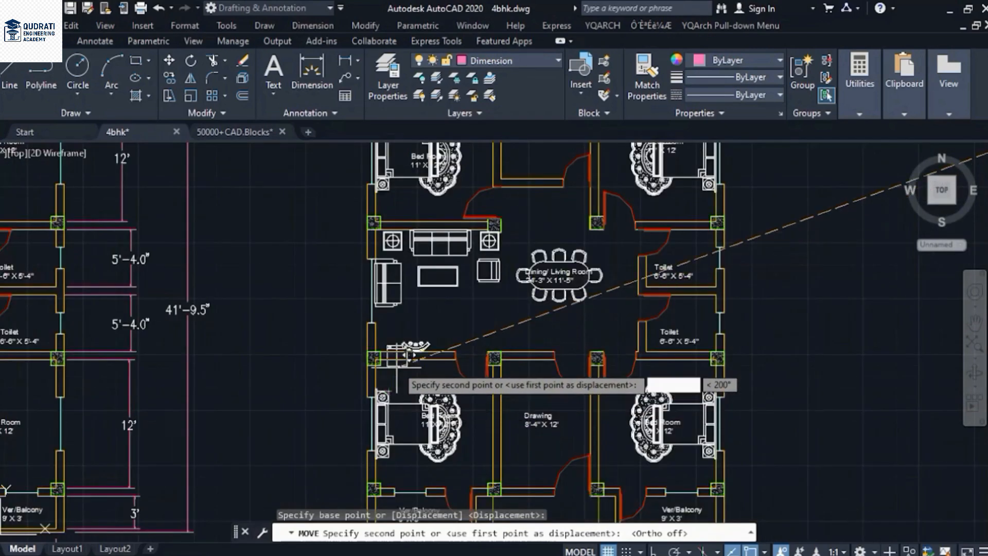
middle_drag(418, 357, 476, 289)
scroll(570, 282, up, 2)
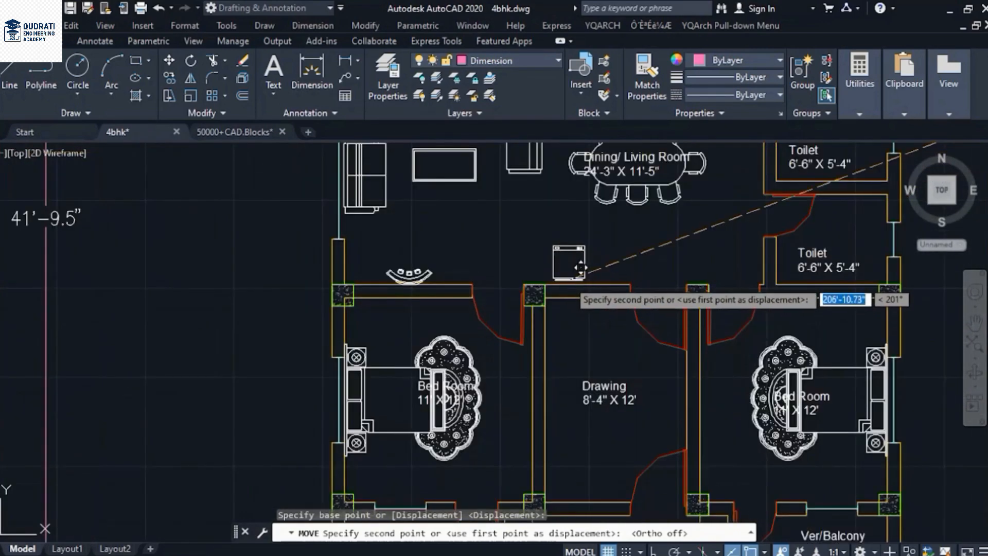
scroll(581, 267, up, 4)
click(582, 291)
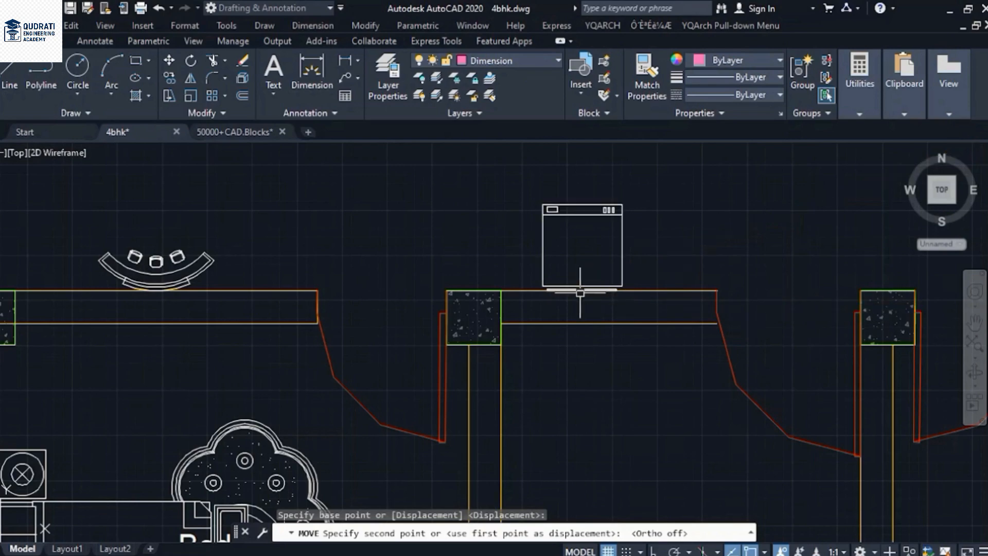
Move the L-shaped counter block by its lower-left corner to the lower-left inner corner of the Kitchen in the furnished plan
scroll(575, 277, down, 6)
mouse_move(693, 248)
middle_down()
mouse_move(578, 316)
mouse_move(475, 355)
middle_up()
middle_drag(551, 302, 439, 300)
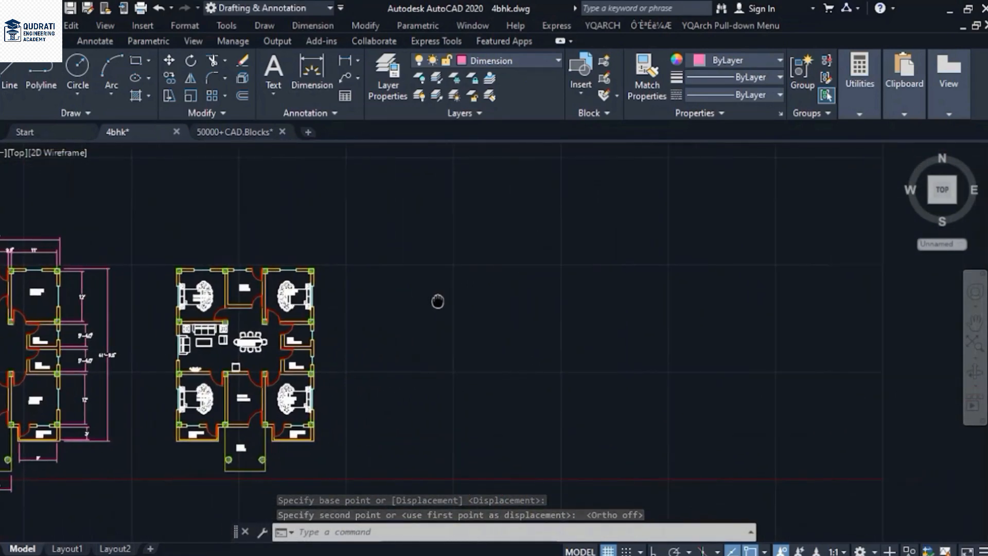
middle_drag(757, 207, 516, 221)
scroll(541, 222, down, 2)
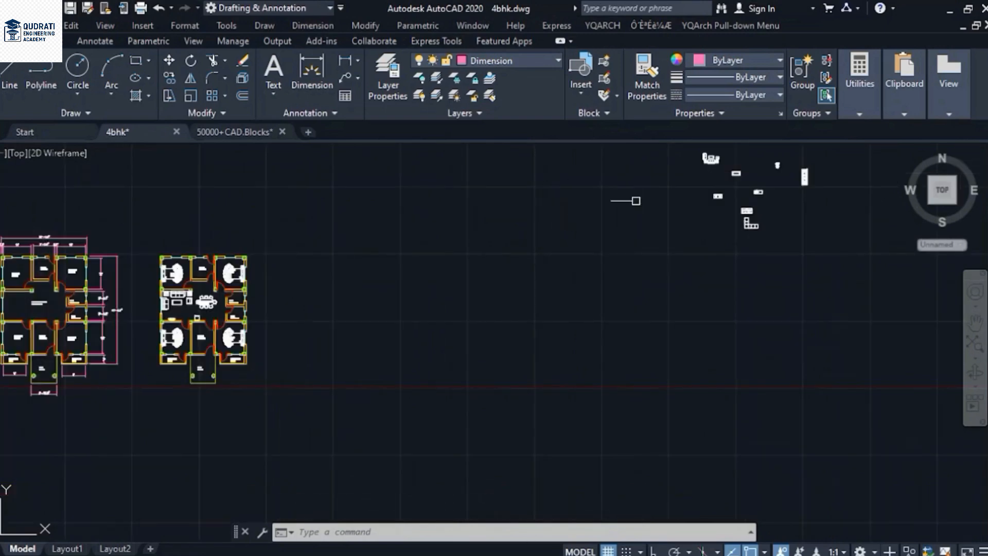
scroll(693, 203, up, 6)
middle_drag(864, 202, 563, 221)
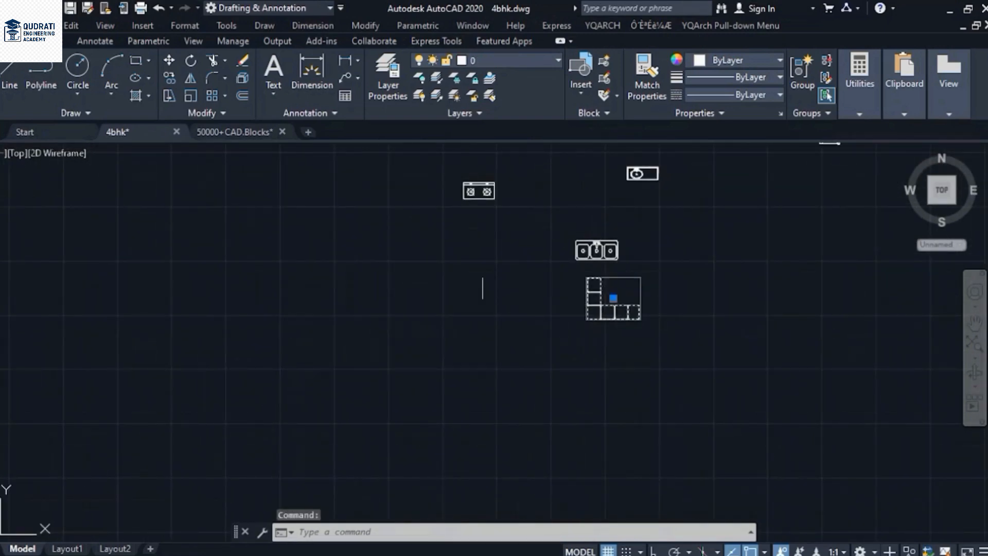
click(167, 62)
scroll(628, 298, up, 3)
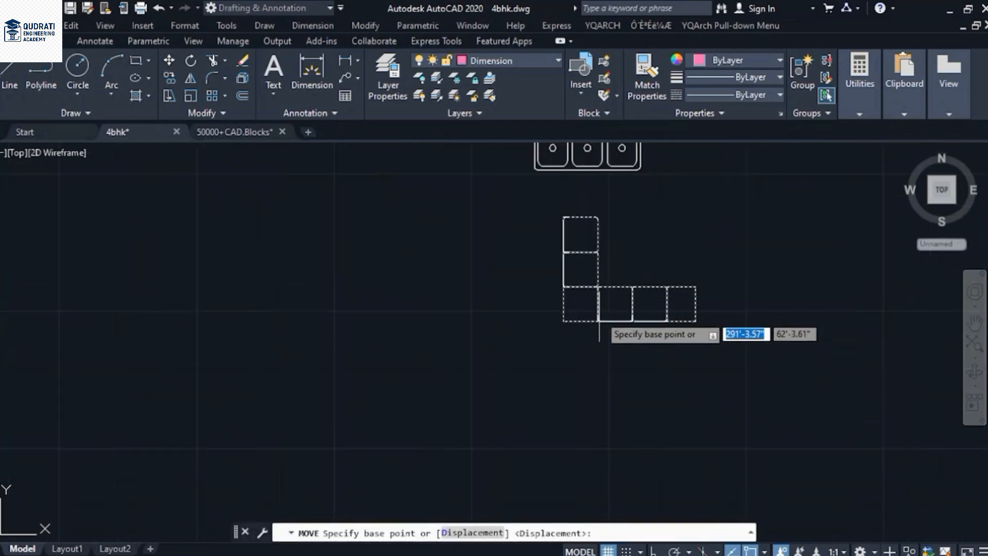
click(563, 322)
scroll(326, 349, down, 5)
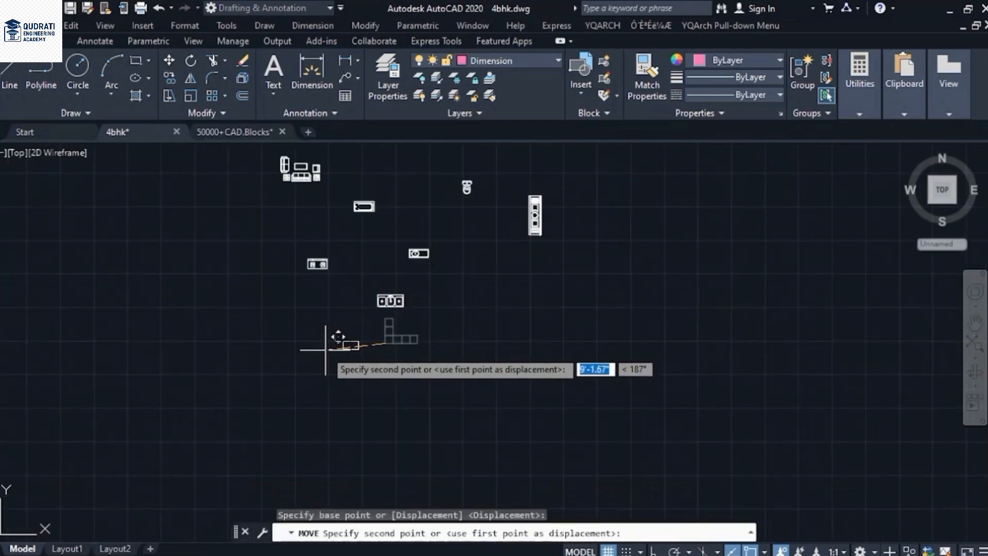
mouse_move(325, 350)
middle_down()
mouse_move(551, 353)
mouse_move(697, 322)
middle_up()
scroll(346, 434, down, 4)
middle_drag(264, 360, 550, 372)
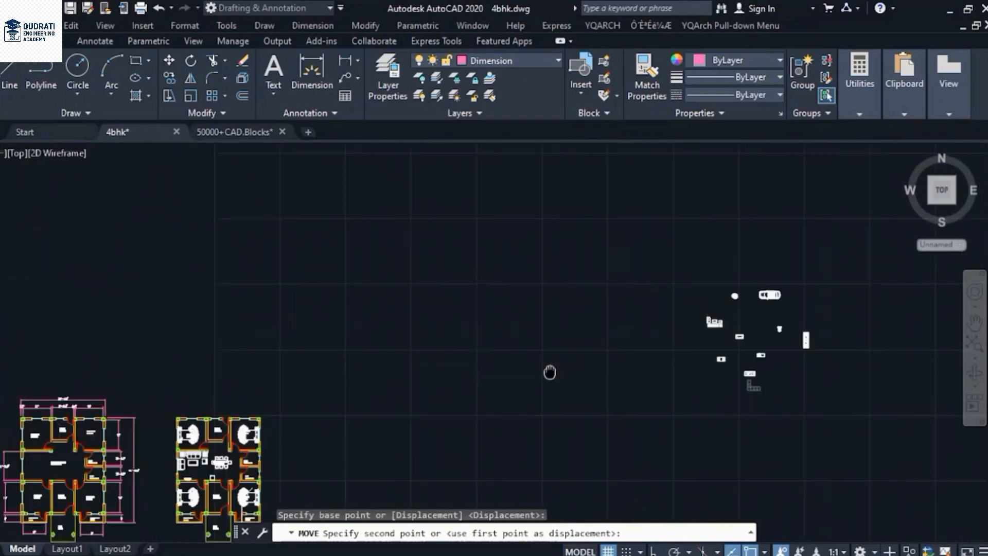
scroll(364, 414, up, 8)
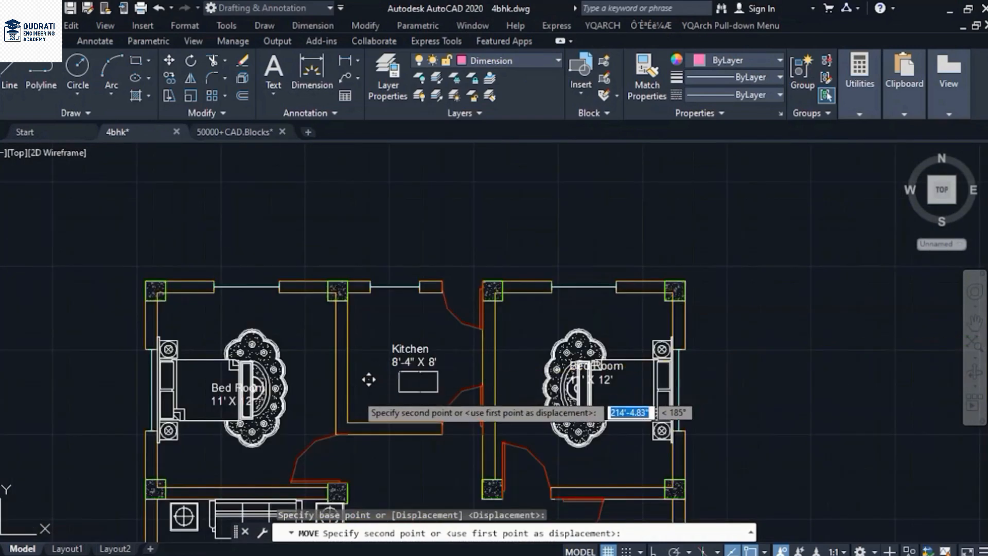
scroll(369, 379, up, 2)
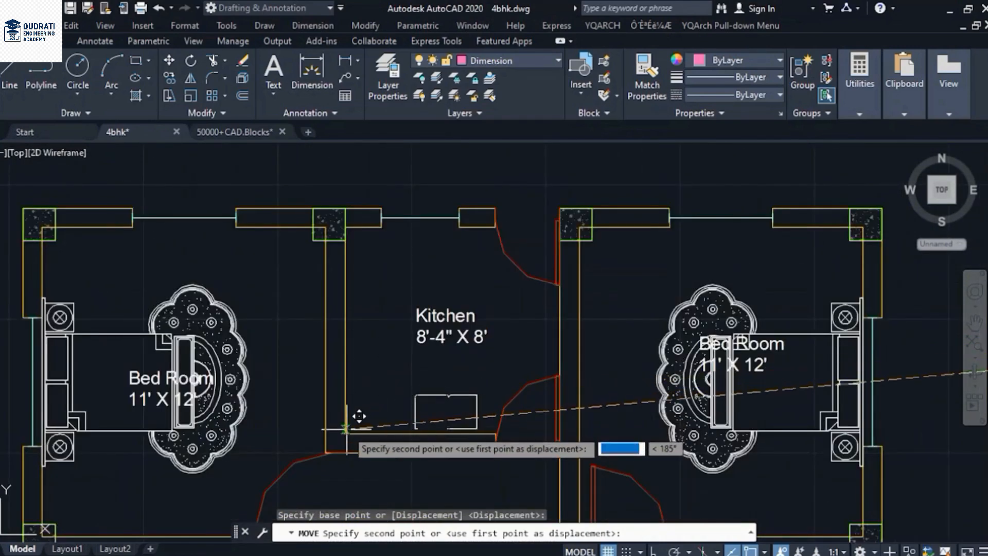
click(345, 434)
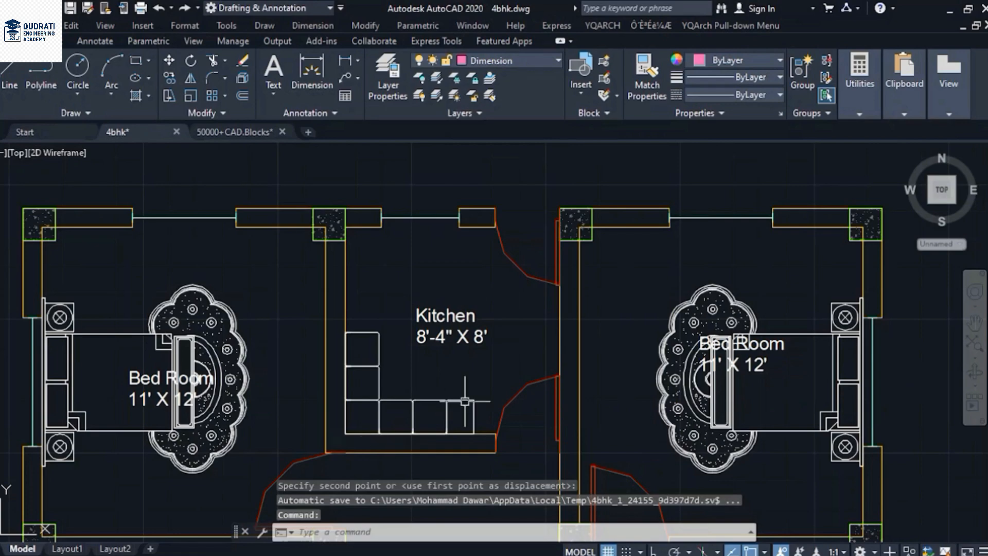
Check the Kitchen layout and locate the triple-bowl sink among the spare furniture blocks
middle_drag(570, 383, 513, 442)
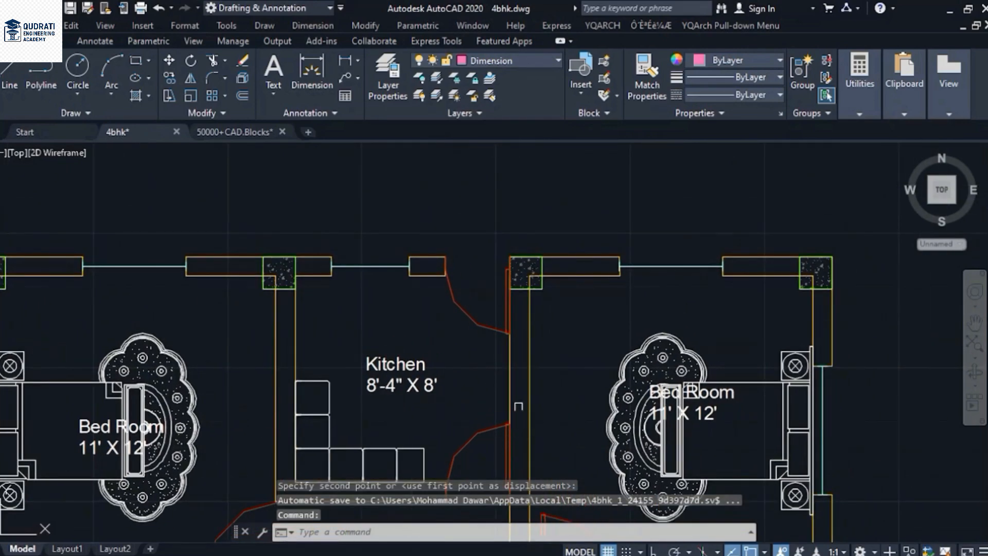
mouse_move(655, 276)
middle_down()
mouse_move(567, 287)
mouse_move(559, 273)
middle_up()
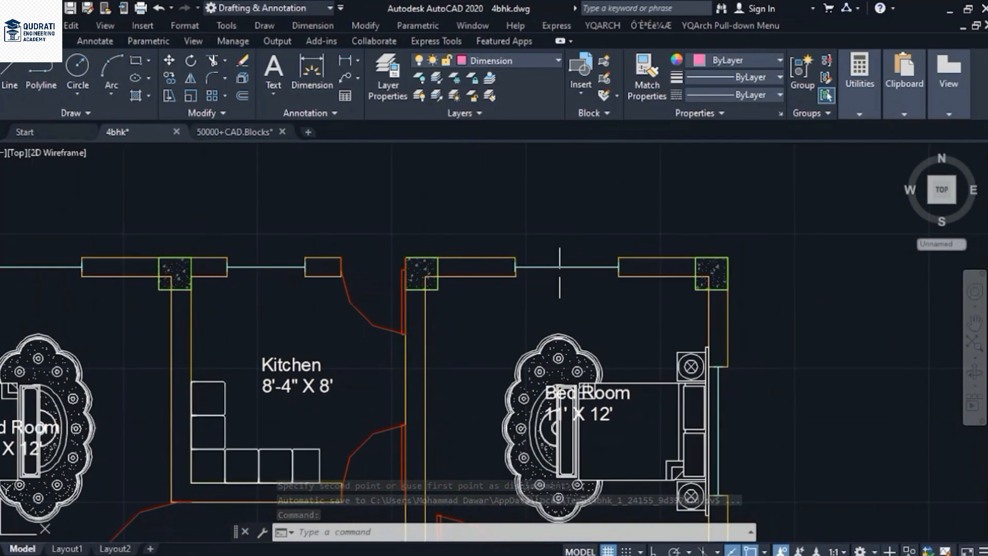
scroll(563, 273, down, 2)
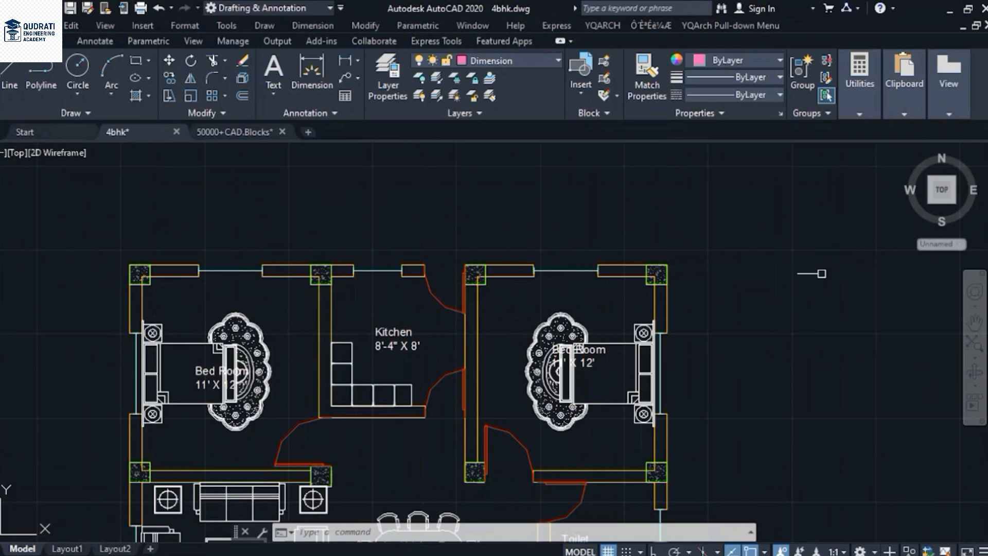
middle_drag(821, 273, 600, 289)
scroll(600, 291, down, 4)
scroll(606, 302, up, 1)
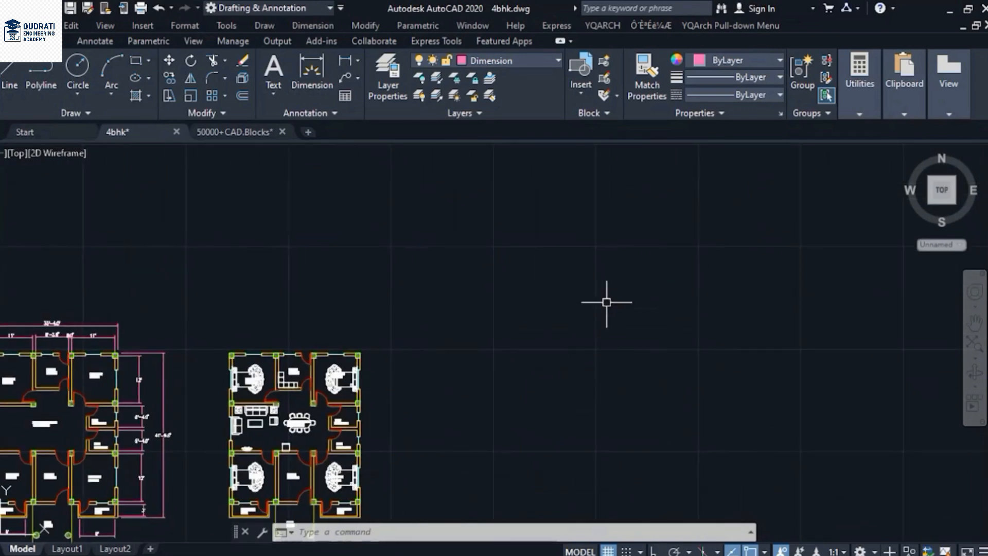
mouse_move(680, 262)
middle_down()
mouse_move(657, 295)
mouse_move(624, 316)
middle_up()
scroll(633, 296, down, 2)
mouse_move(799, 296)
middle_down()
mouse_move(784, 308)
mouse_move(543, 308)
middle_up()
scroll(640, 314, up, 5)
middle_drag(723, 360, 642, 326)
scroll(641, 326, up, 3)
middle_drag(585, 351, 611, 304)
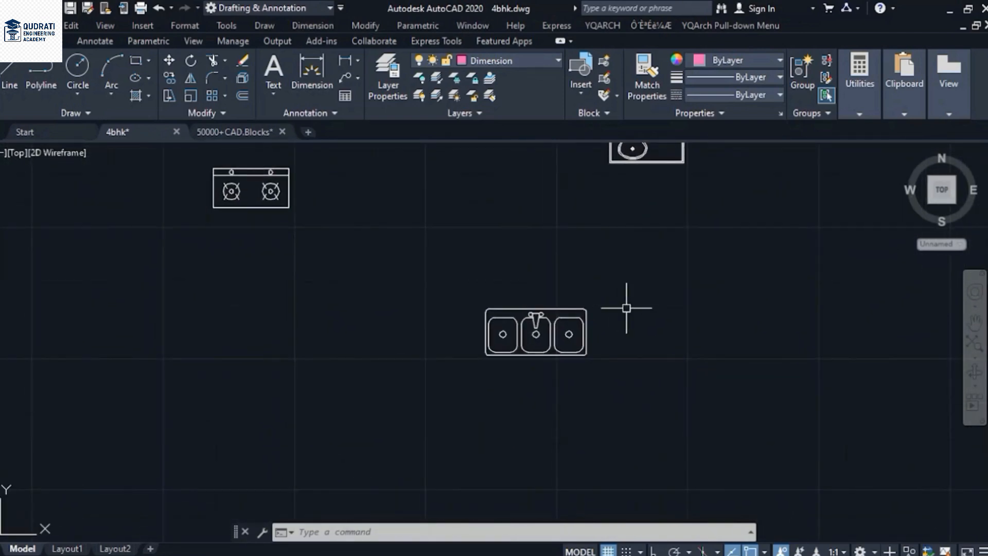
mouse_move(627, 308)
mouse_down()
mouse_move(591, 333)
mouse_move(483, 343)
mouse_up()
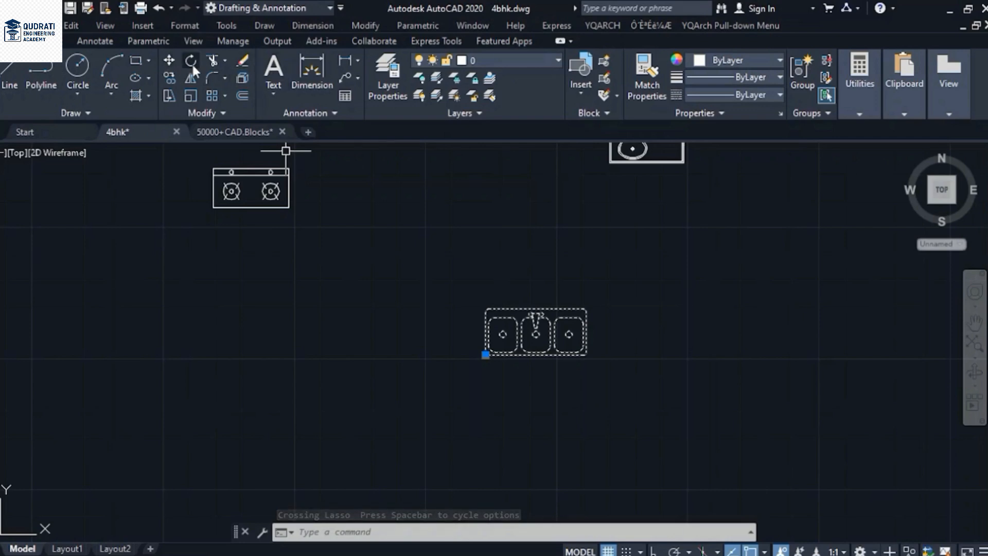
click(213, 60)
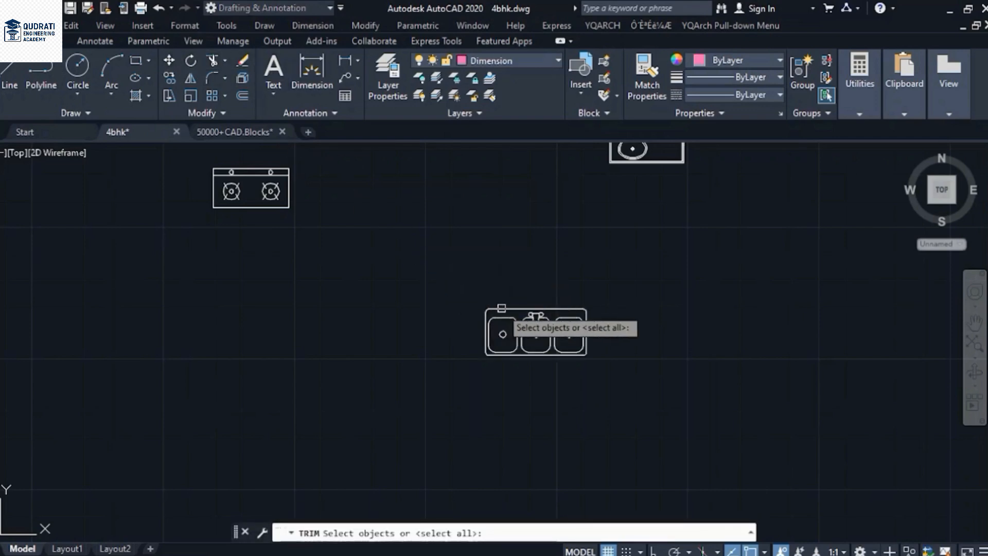
key(Return)
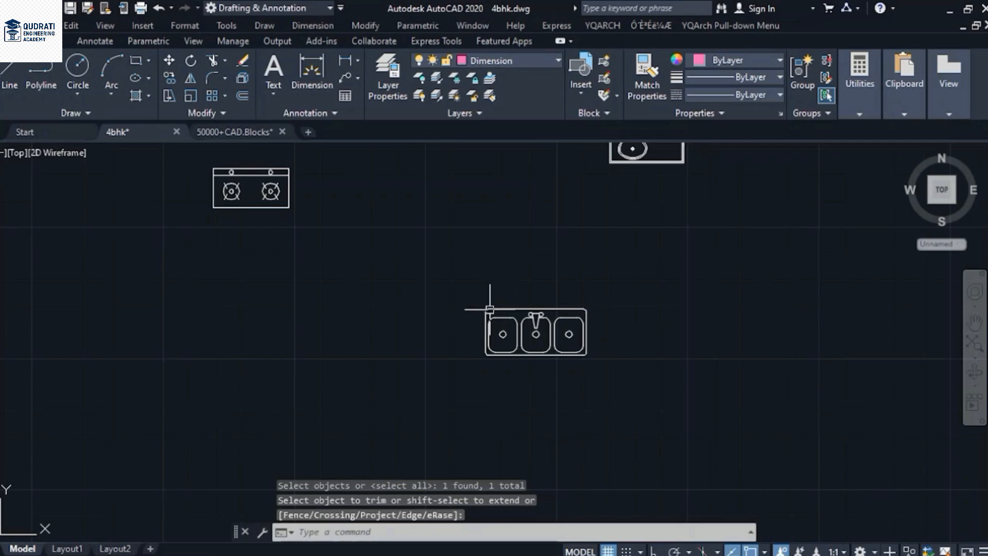
Rotate the triple-bowl sink 90° counterclockwise about its upper-left corner with Ortho on, so its faucet side faces left
click(490, 309)
click(192, 60)
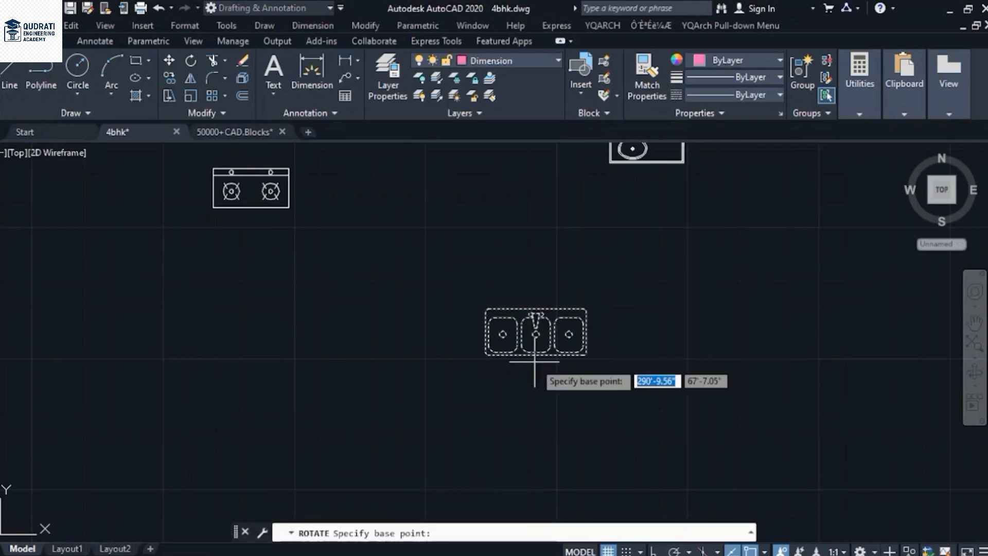
click(488, 312)
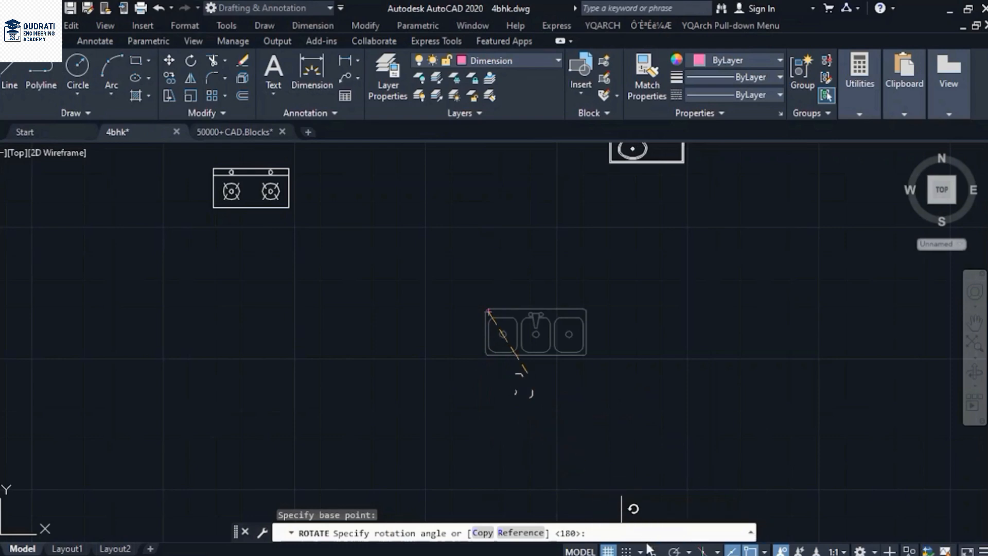
key(F8)
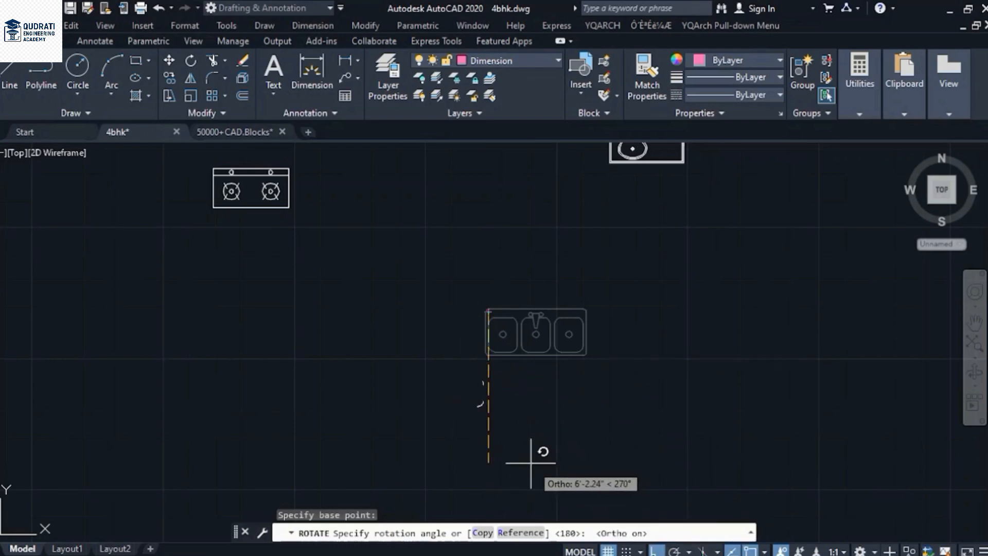
click(483, 202)
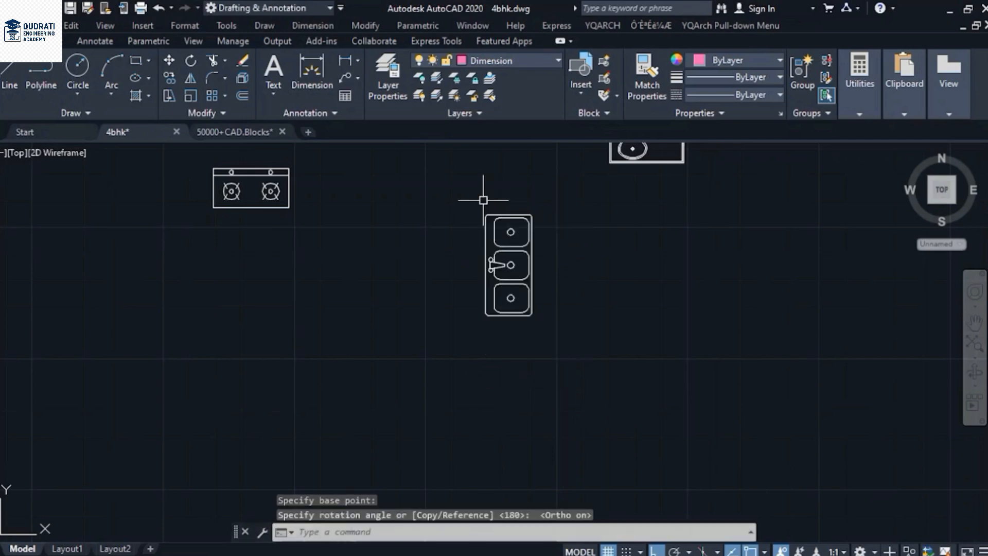
middle_drag(492, 293, 490, 303)
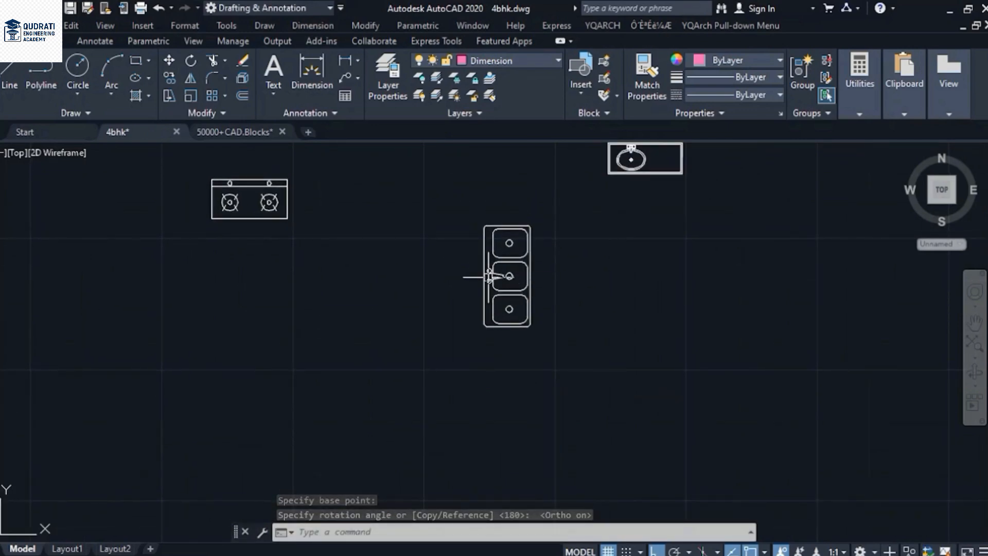
Move the sink by the middle of its faucet-side edge onto the Kitchen's left wall, just above the counter, with Ortho off
click(485, 274)
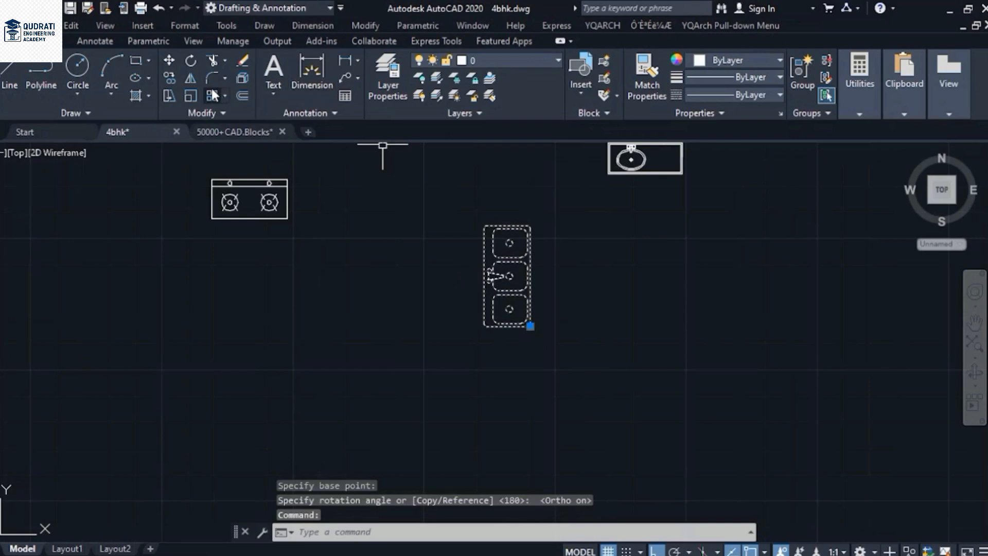
click(170, 61)
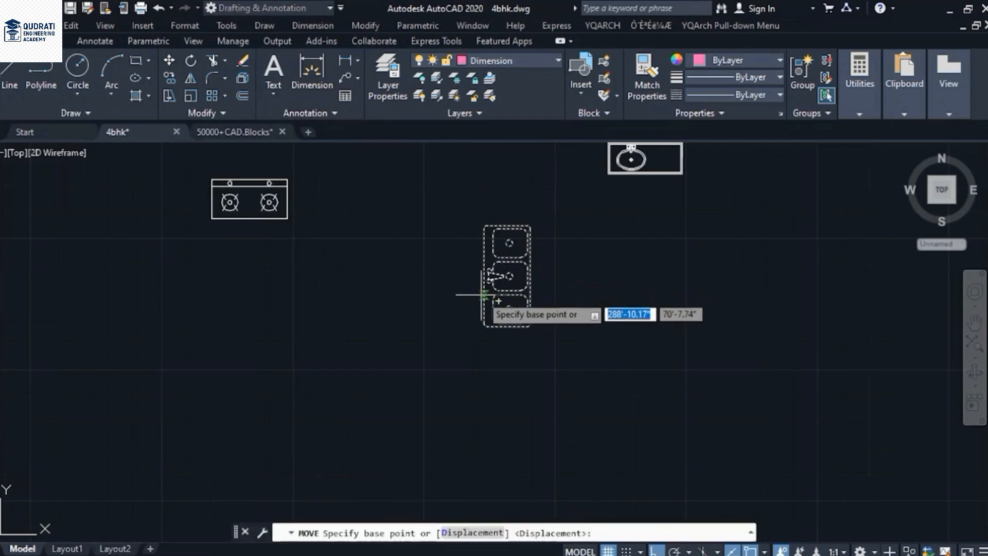
click(483, 274)
scroll(305, 292, down, 2)
middle_drag(304, 291, 721, 340)
scroll(513, 392, down, 8)
middle_drag(244, 419, 568, 311)
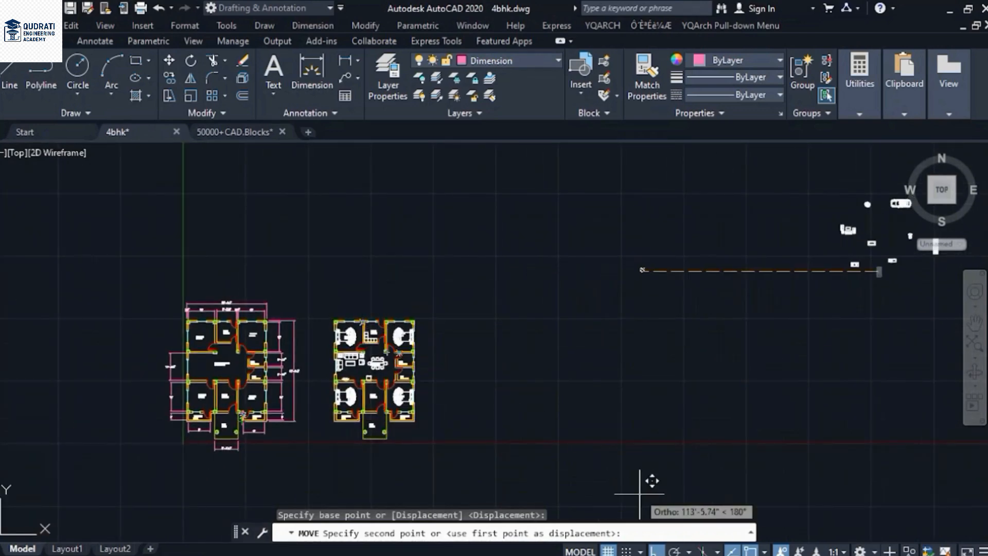
click(656, 551)
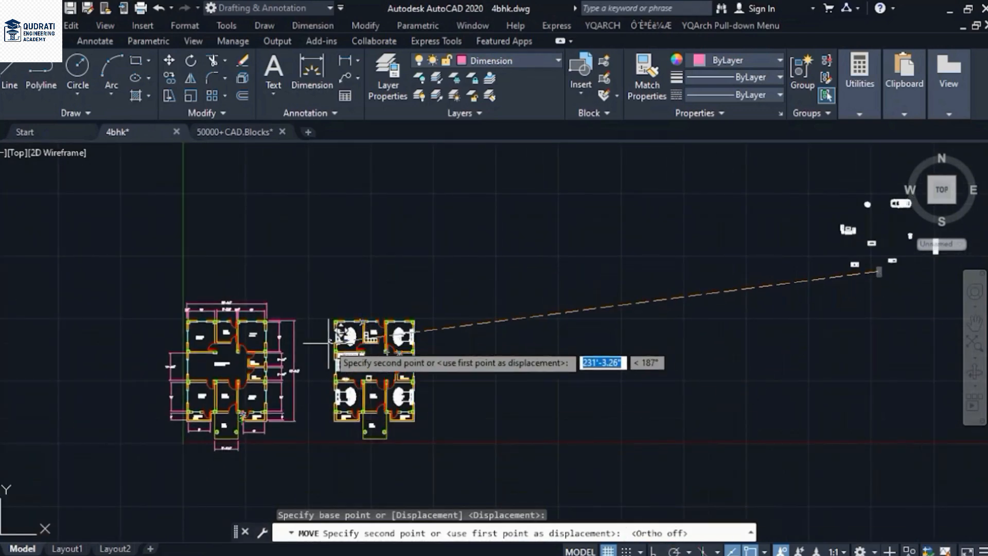
scroll(376, 319, up, 5)
scroll(381, 305, up, 7)
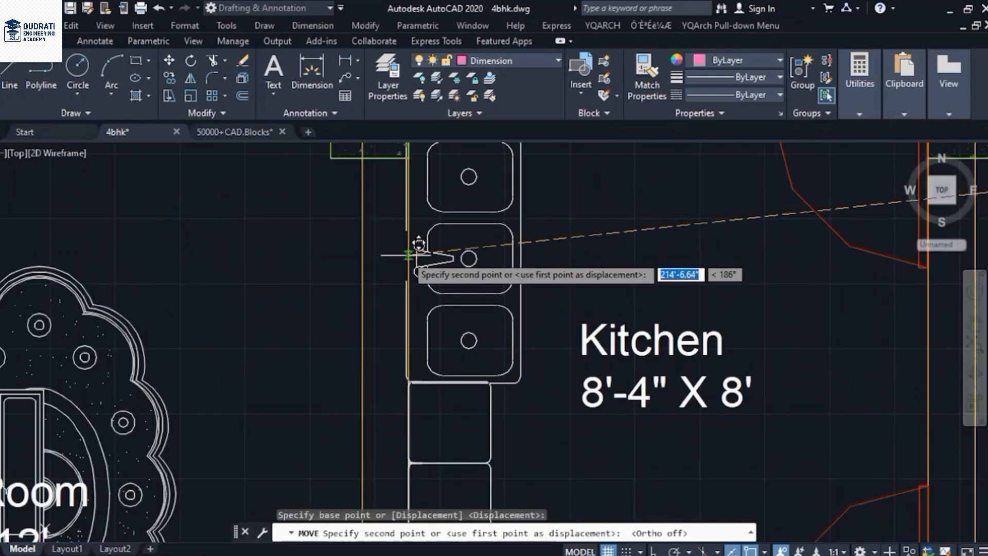
middle_drag(409, 270, 418, 309)
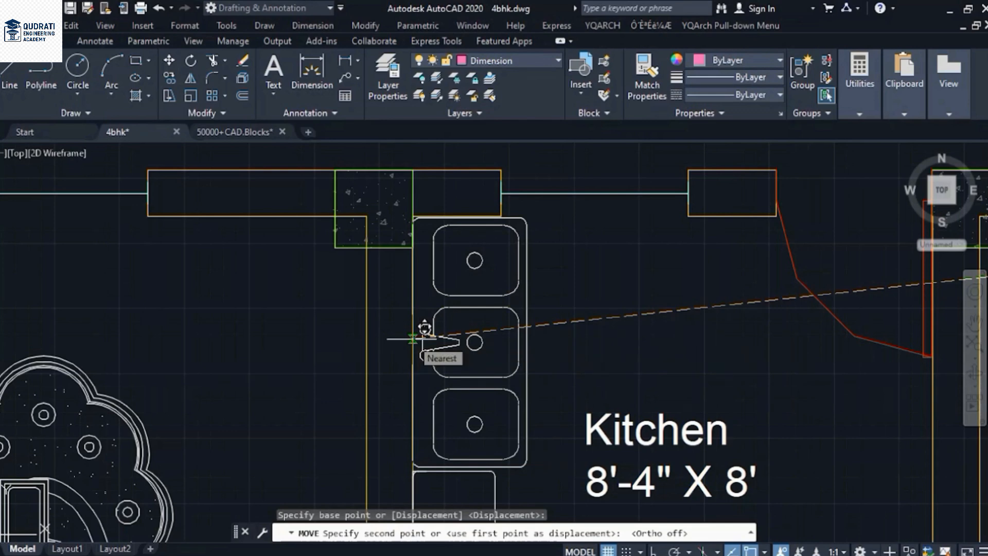
click(412, 339)
Ungroup the L-shaped counter in the Kitchen
mouse_move(482, 339)
middle_down()
mouse_move(475, 233)
mouse_move(473, 357)
mouse_move(517, 278)
mouse_move(511, 210)
mouse_move(512, 271)
middle_up()
scroll(476, 343, down, 4)
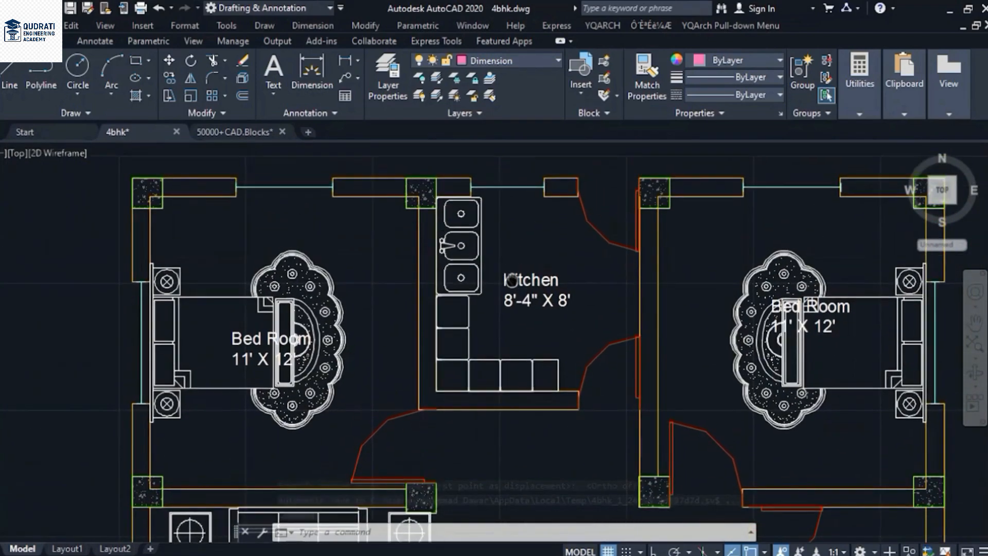
scroll(632, 285, down, 4)
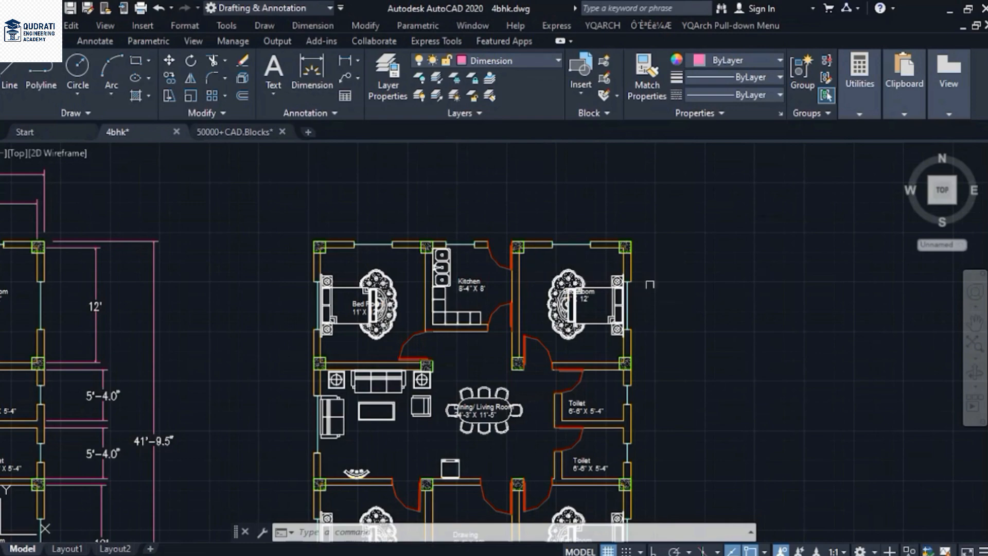
middle_drag(637, 295, 563, 296)
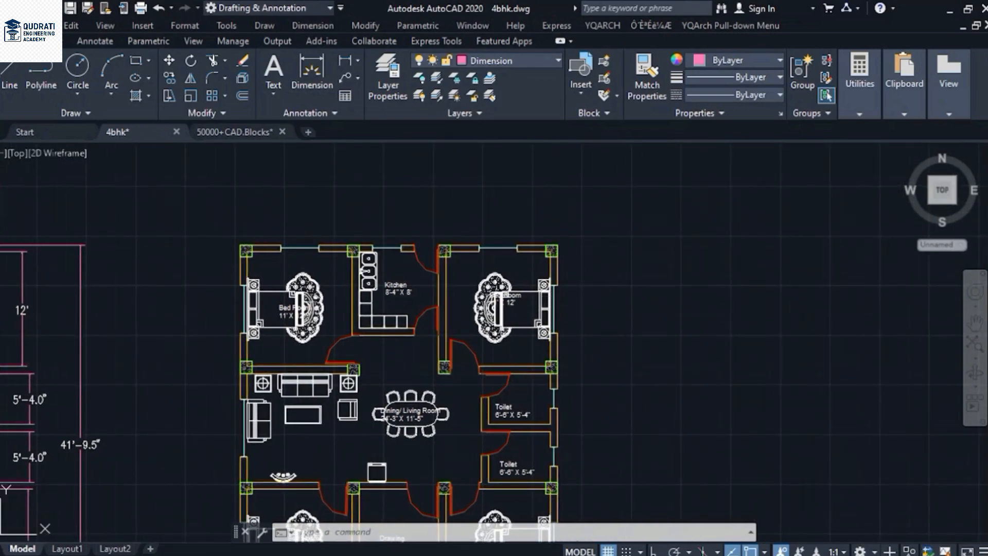
middle_drag(718, 290, 699, 294)
scroll(324, 317, up, 7)
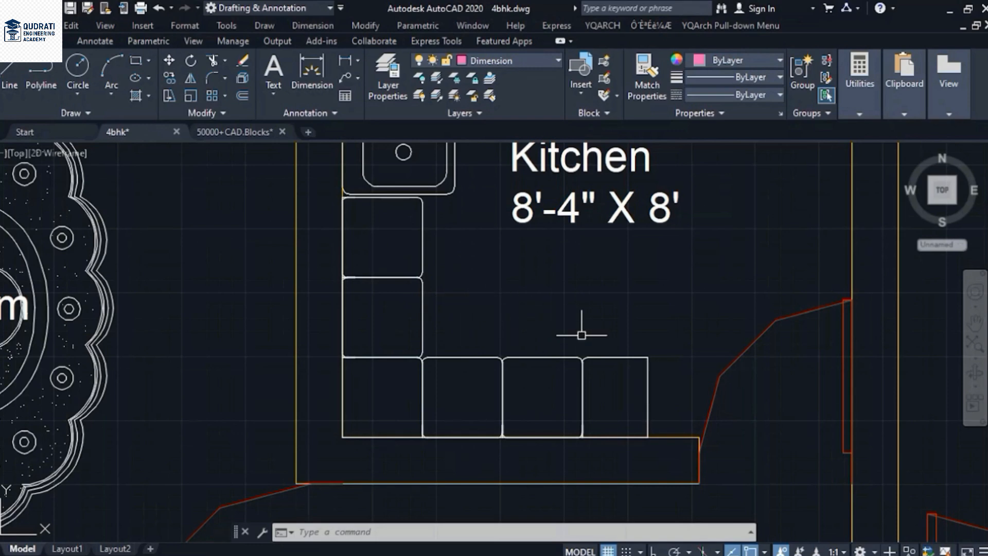
click(619, 357)
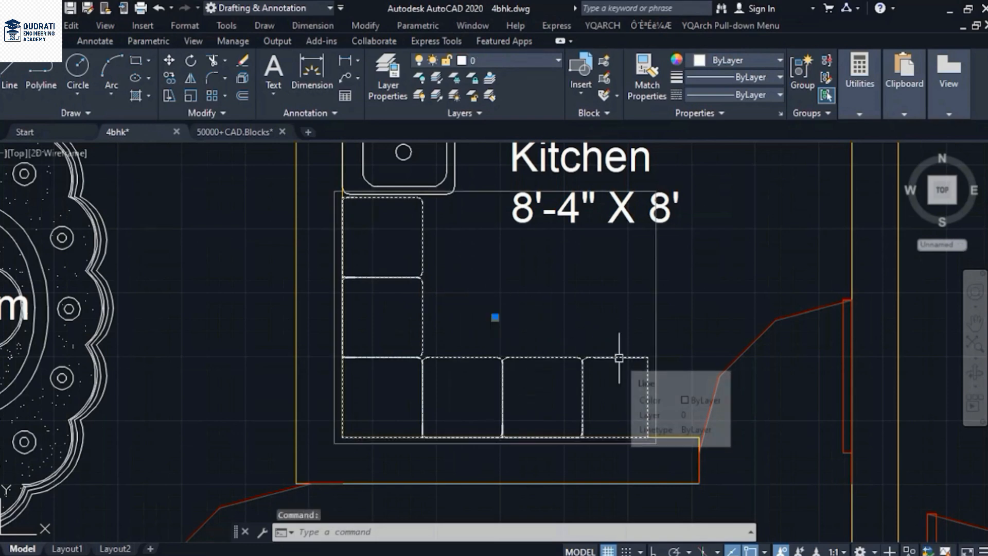
text(UN)
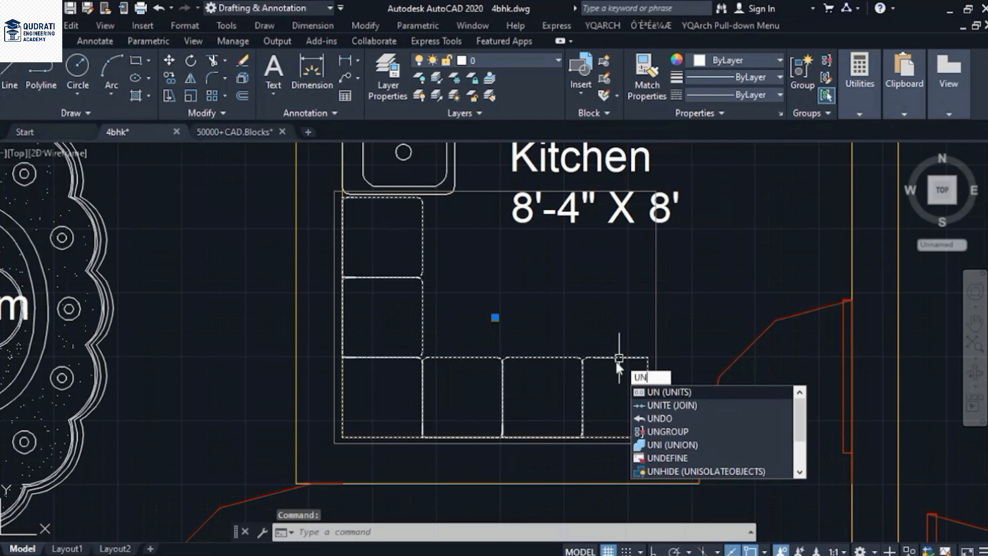
click(668, 431)
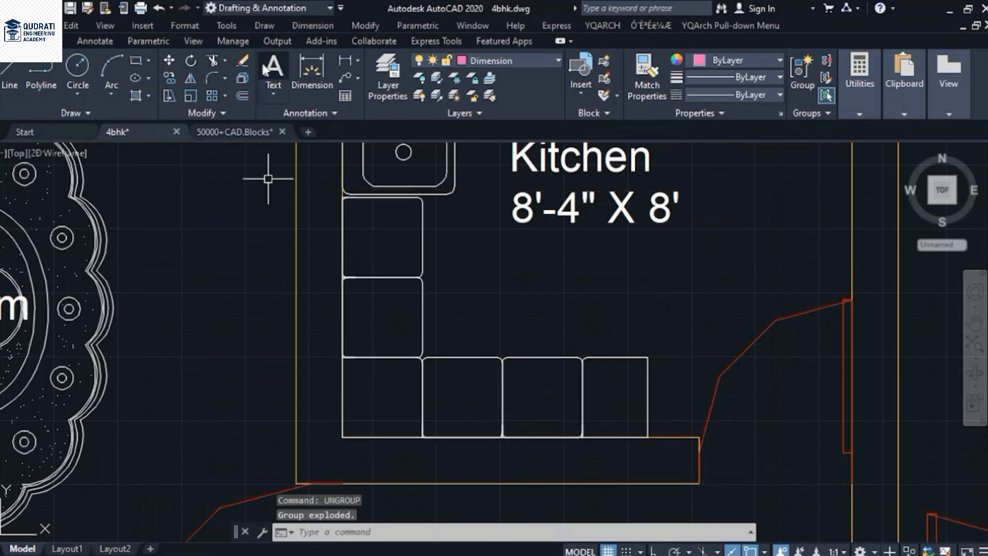
Erase the top edges and dividing lines of the two rightmost squares in the counter's lower run
click(241, 63)
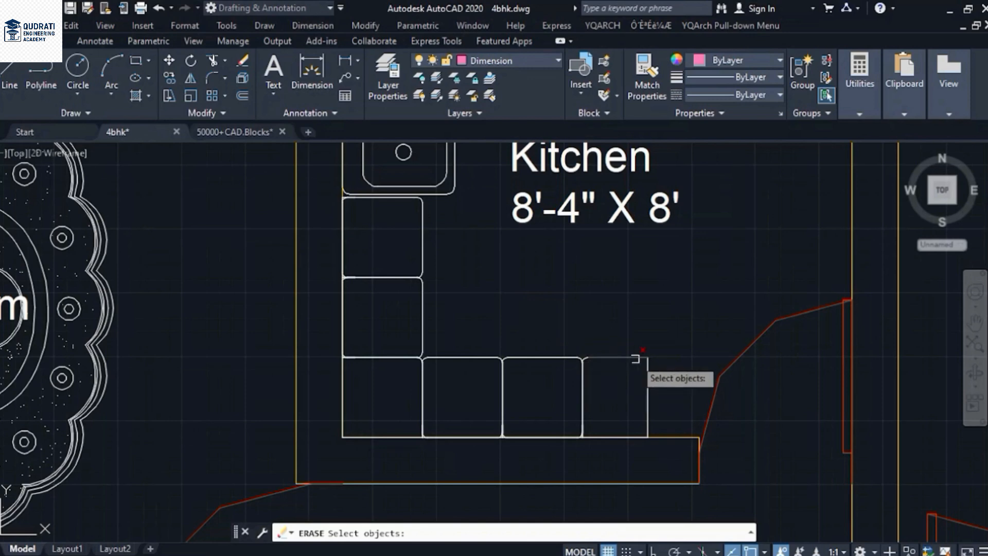
drag(661, 357, 650, 368)
drag(577, 397, 539, 344)
key(Return)
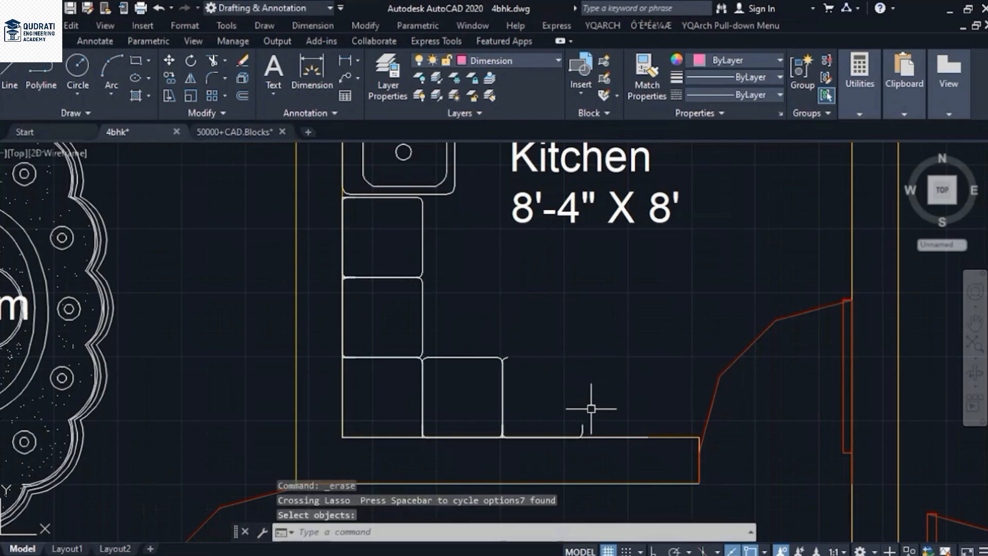
Erase the leftover corner pieces and bottom edge segments of the two removed counter squares along the lower wall
key(space)
click(580, 425)
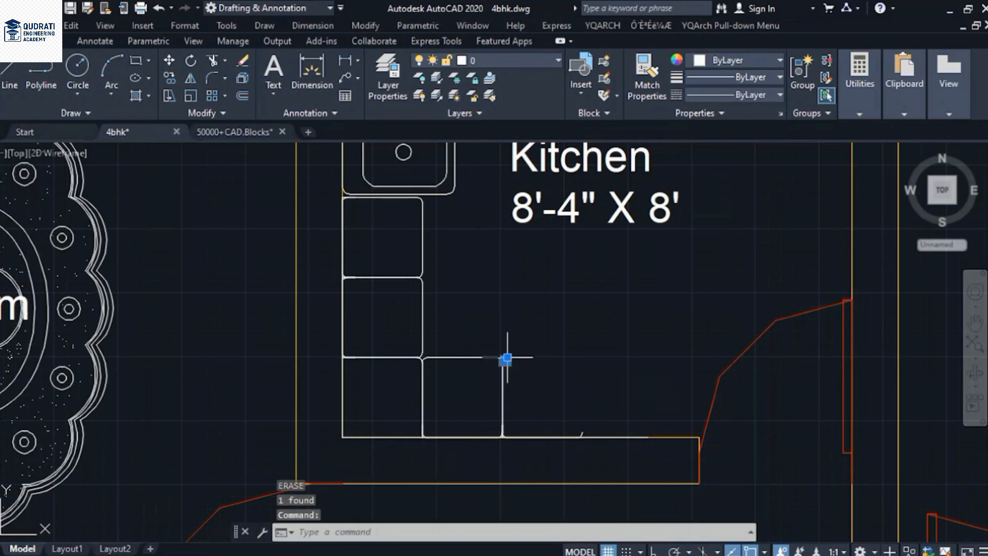
key(Return)
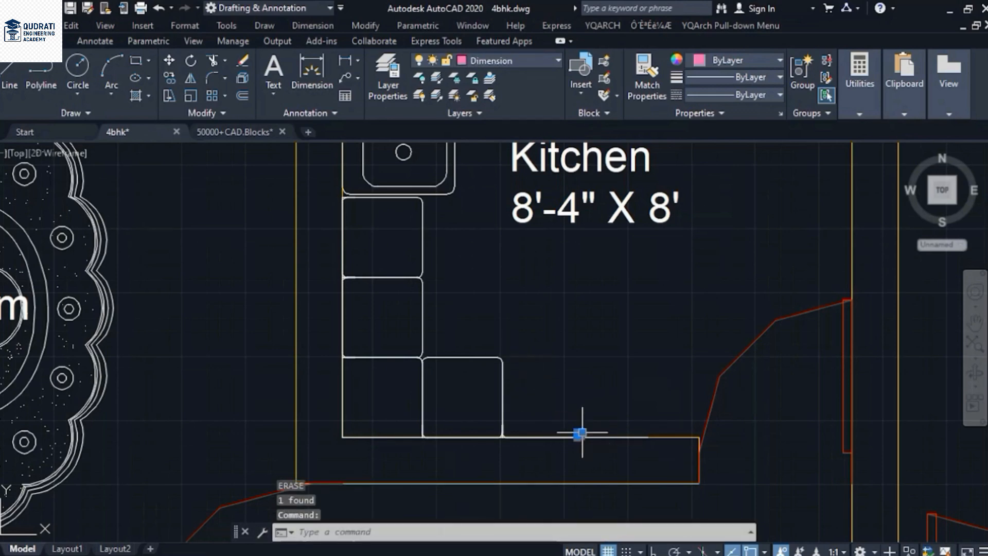
key(Return)
click(593, 437)
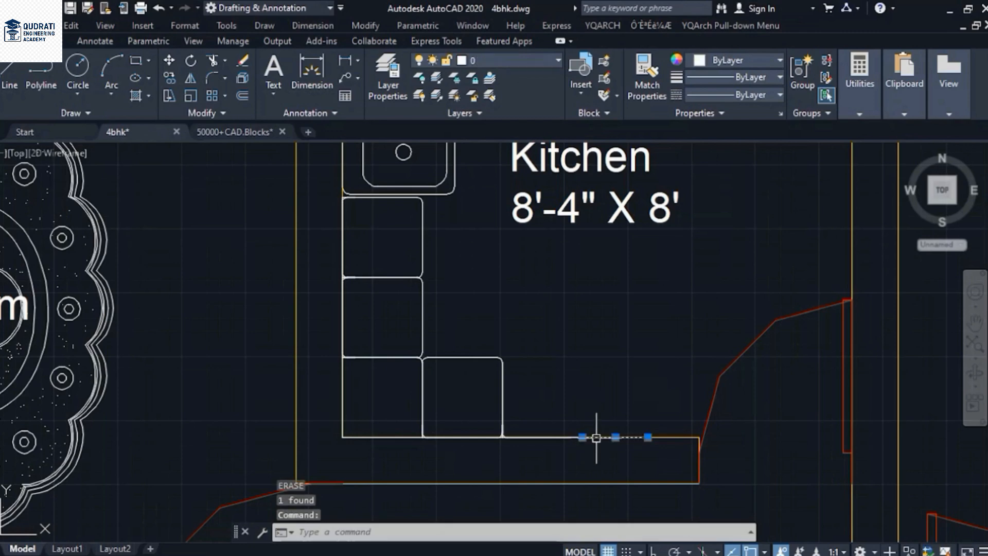
key(Return)
key(Return)
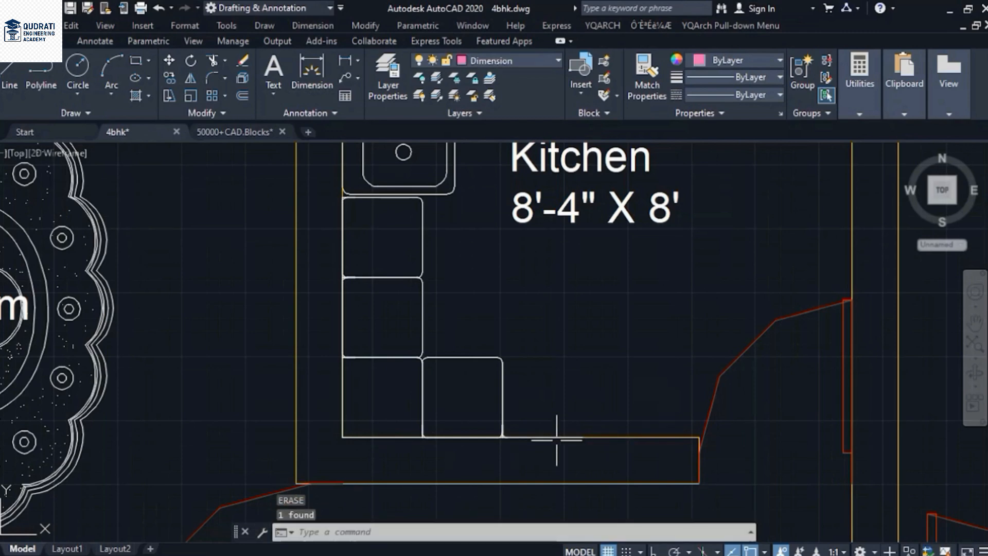
key(Return)
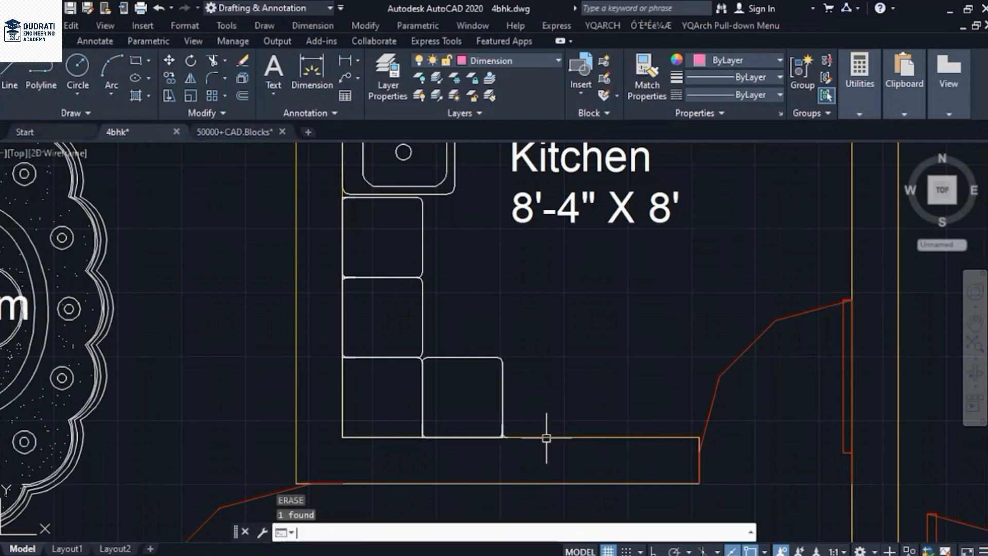
Mirror the two-burner stove block about a horizontal line just above it with Ortho on, erasing the original
scroll(669, 292, down, 10)
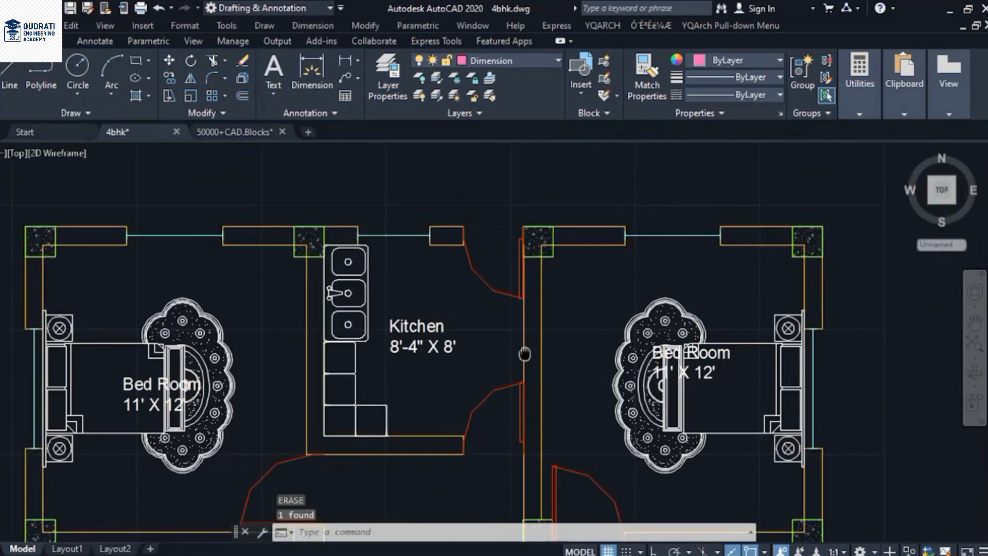
mouse_move(654, 292)
middle_down()
mouse_move(386, 311)
mouse_move(264, 305)
middle_up()
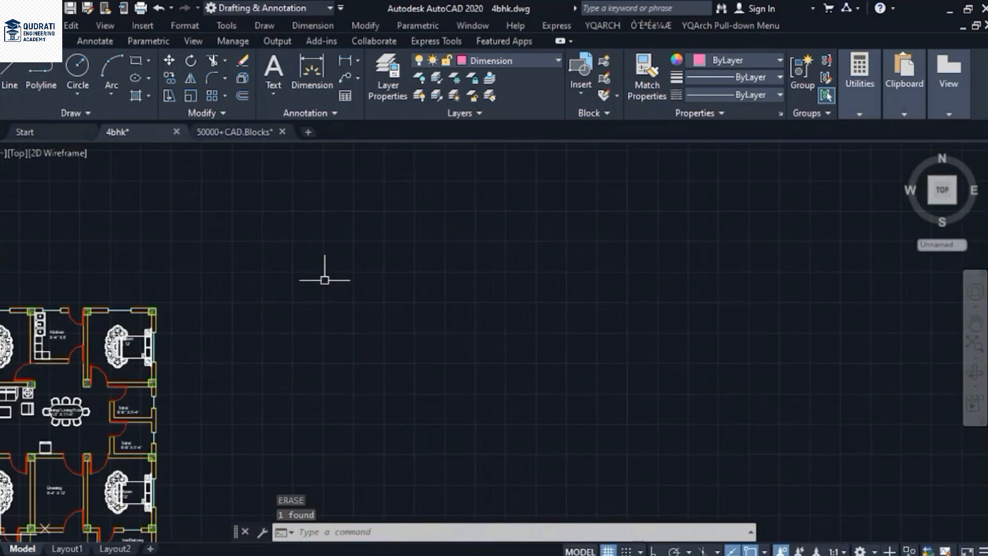
scroll(356, 288, down, 4)
scroll(770, 208, up, 2)
scroll(685, 243, up, 3)
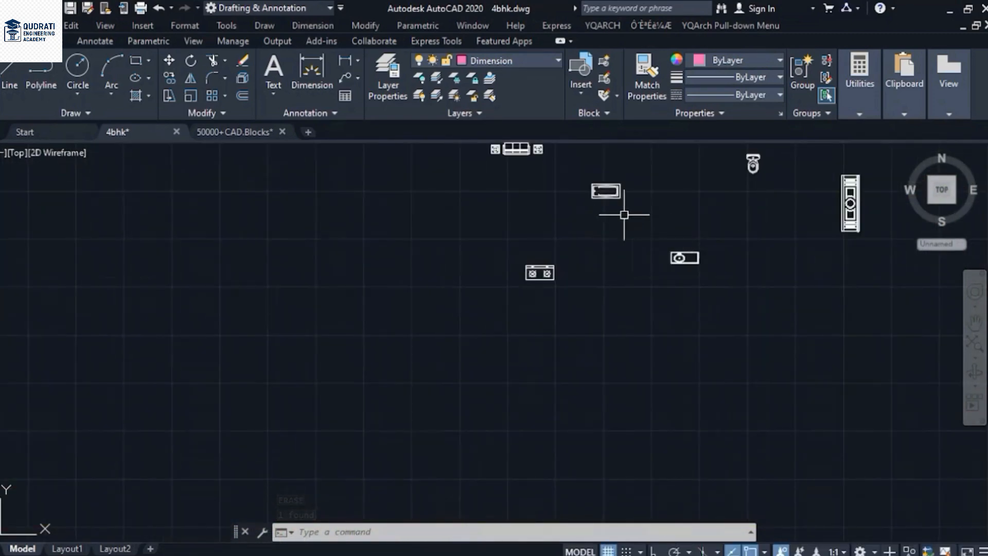
scroll(561, 280, up, 4)
middle_drag(524, 281, 538, 282)
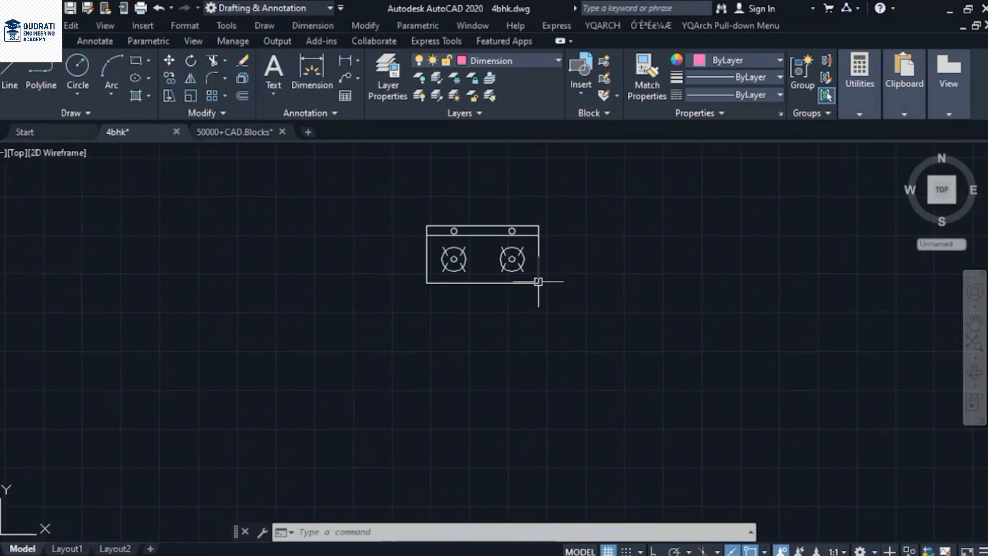
mouse_move(552, 193)
mouse_down()
mouse_move(408, 260)
mouse_move(403, 289)
mouse_up()
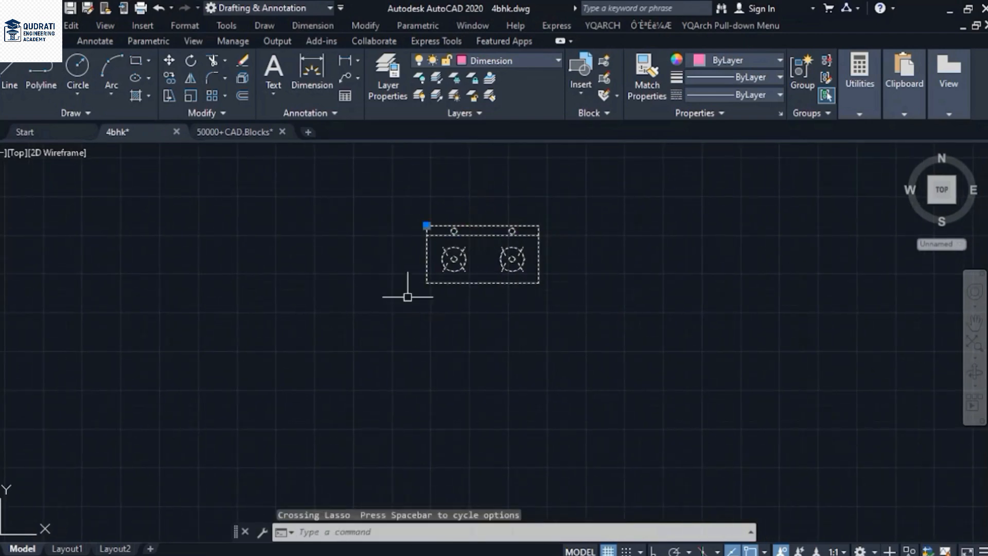
click(190, 77)
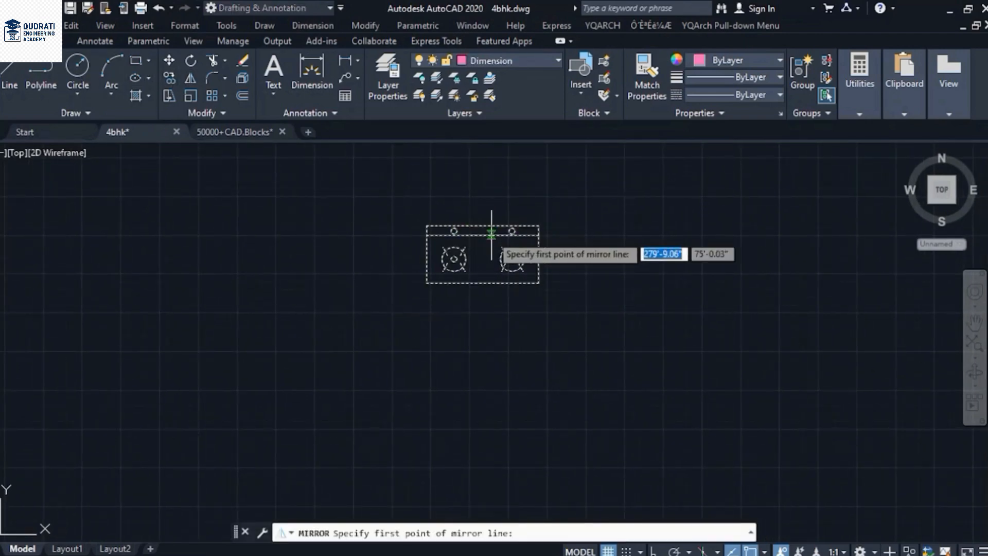
click(455, 219)
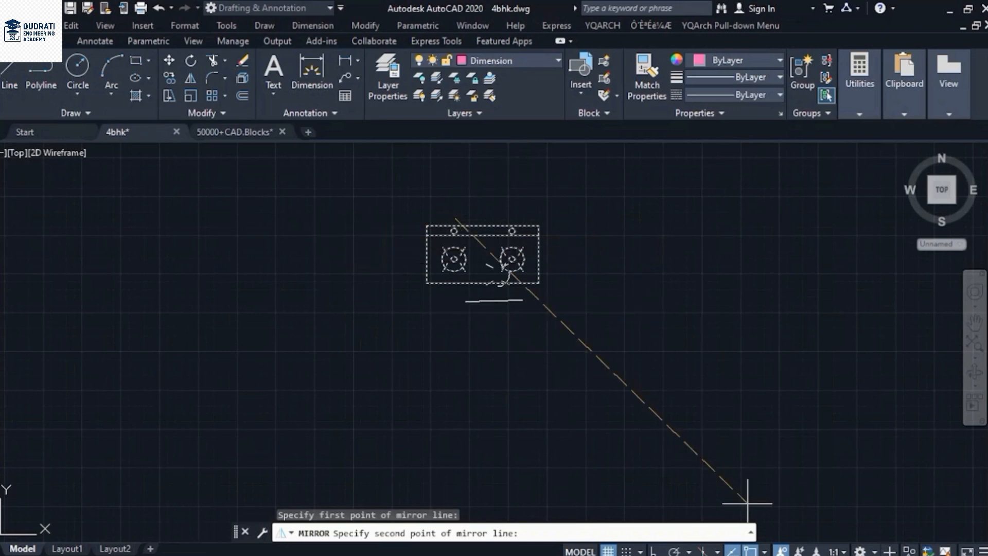
key(F8)
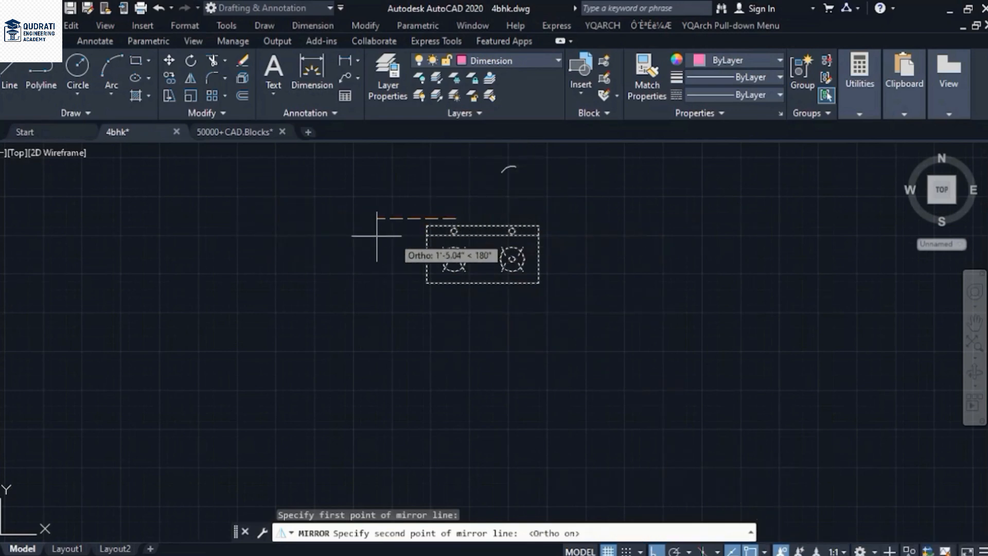
click(309, 221)
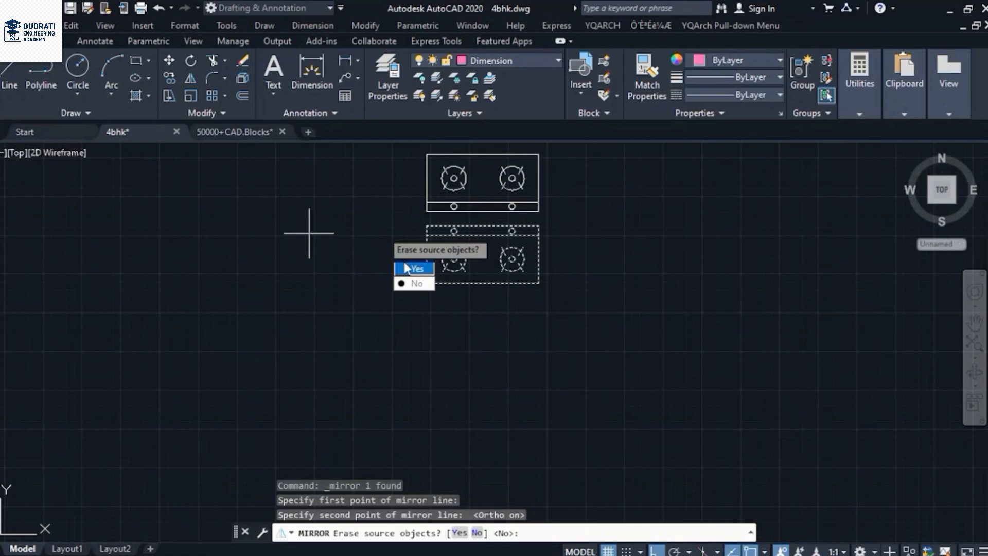
click(405, 266)
middle_drag(388, 211, 391, 278)
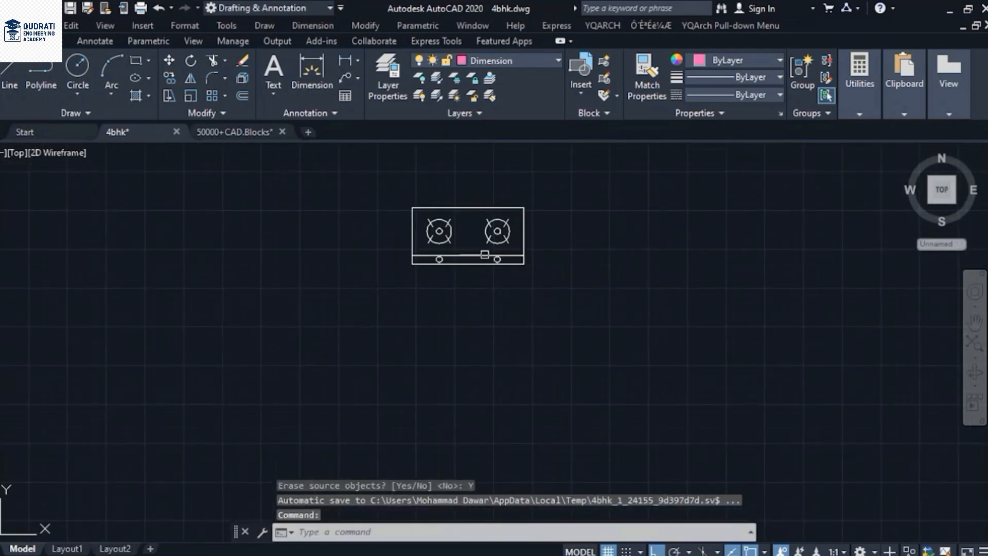
Move the two-burner stove by its bottom edge midpoint onto the Kitchen's lower wall, beside the remaining counter squares, with Ortho off
drag(530, 227, 404, 254)
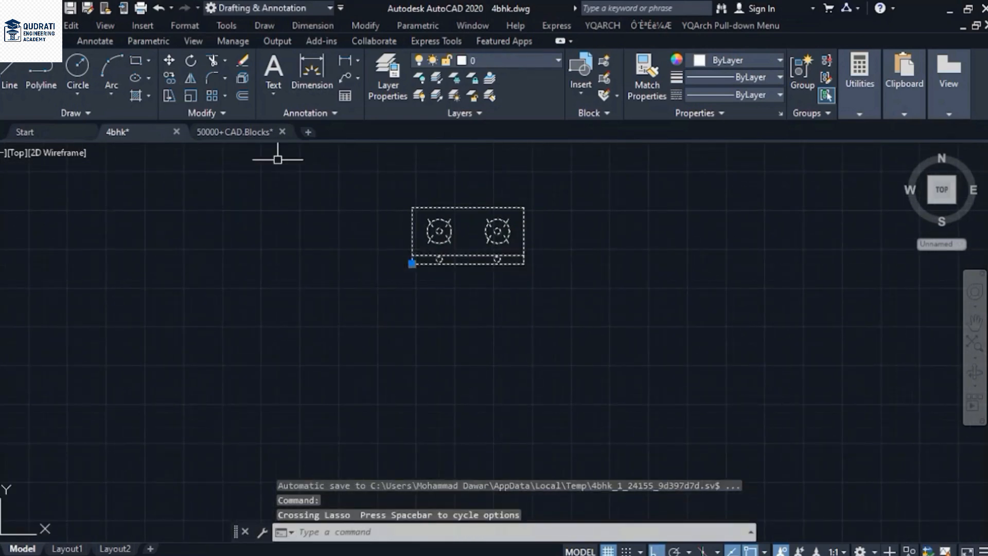
click(166, 61)
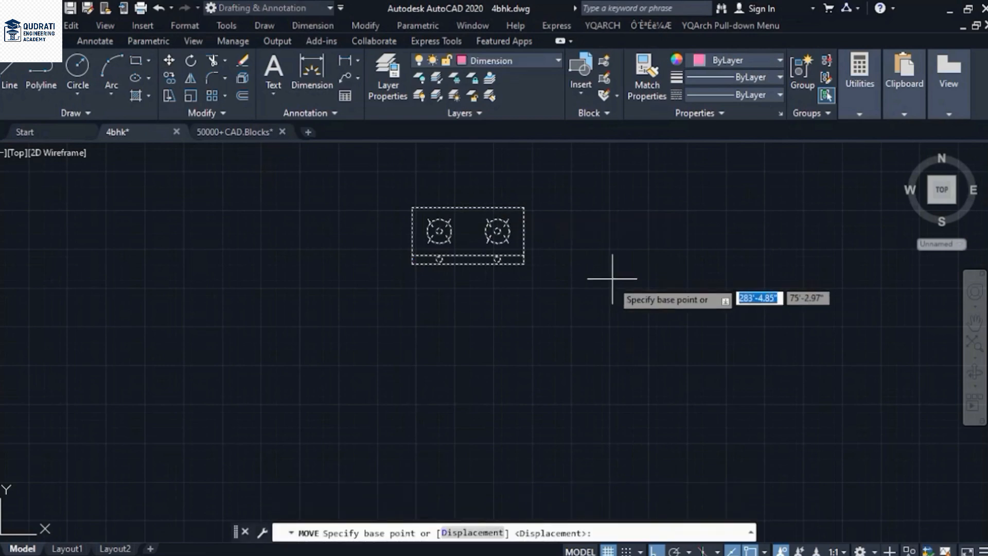
click(464, 264)
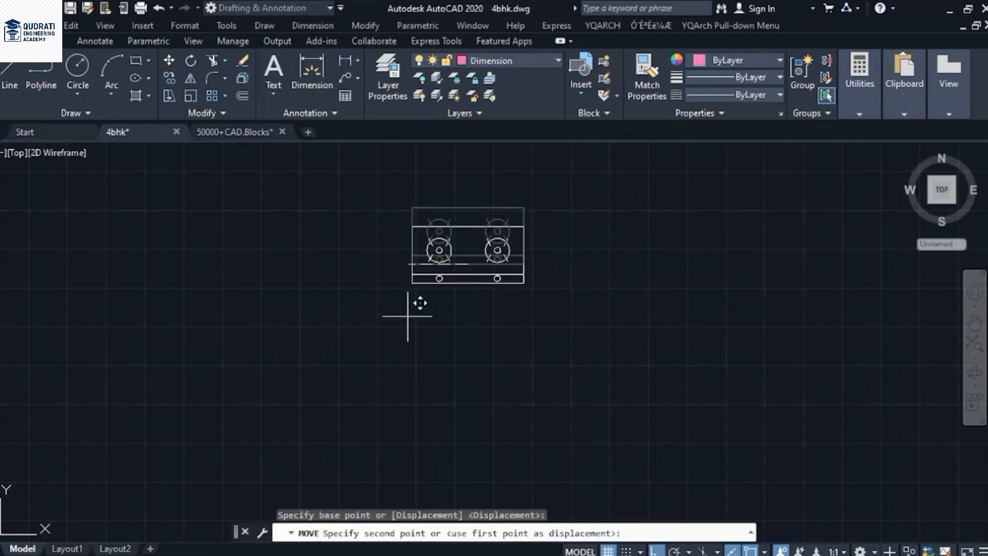
middle_drag(301, 378, 533, 283)
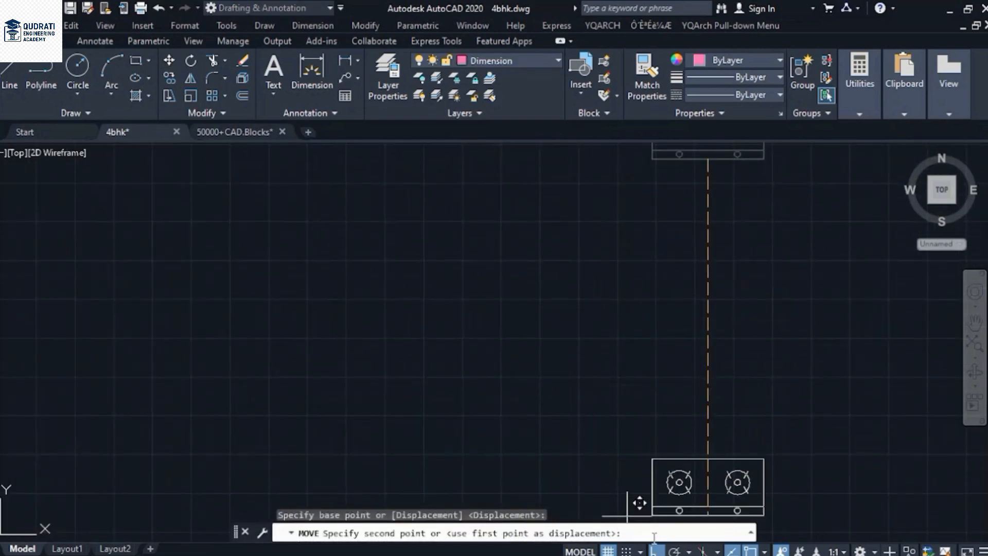
key(F8)
scroll(144, 289, down, 8)
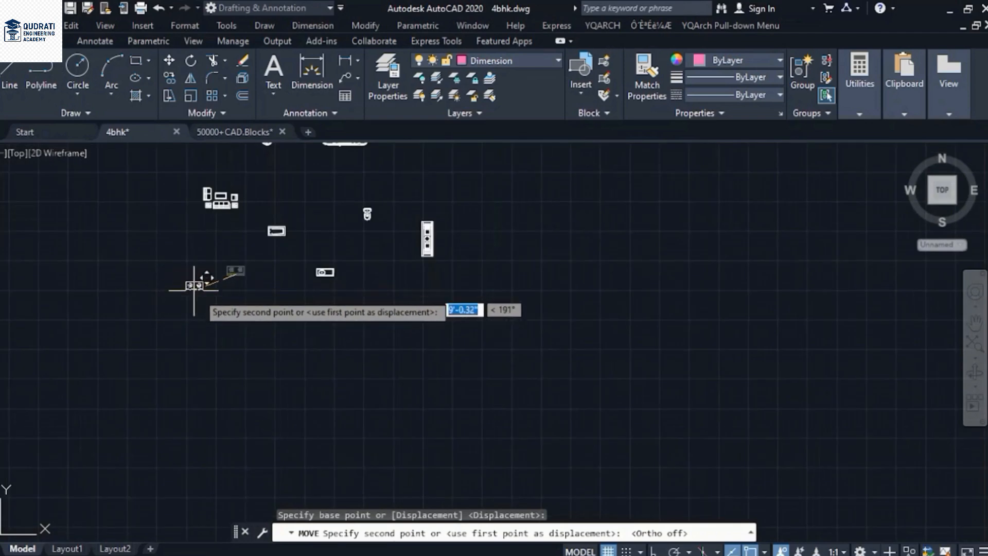
middle_drag(281, 308, 671, 271)
middle_drag(64, 365, 611, 185)
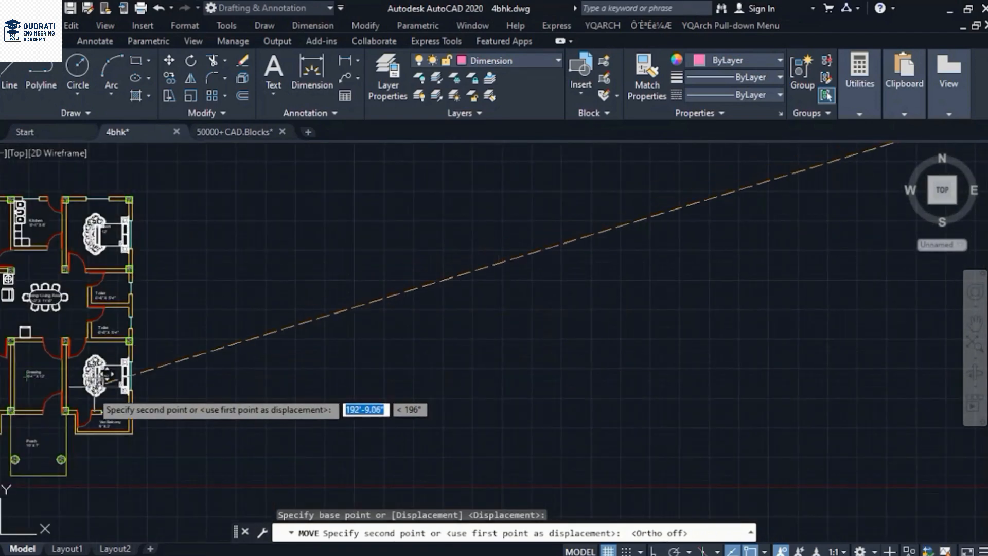
middle_drag(59, 403, 347, 324)
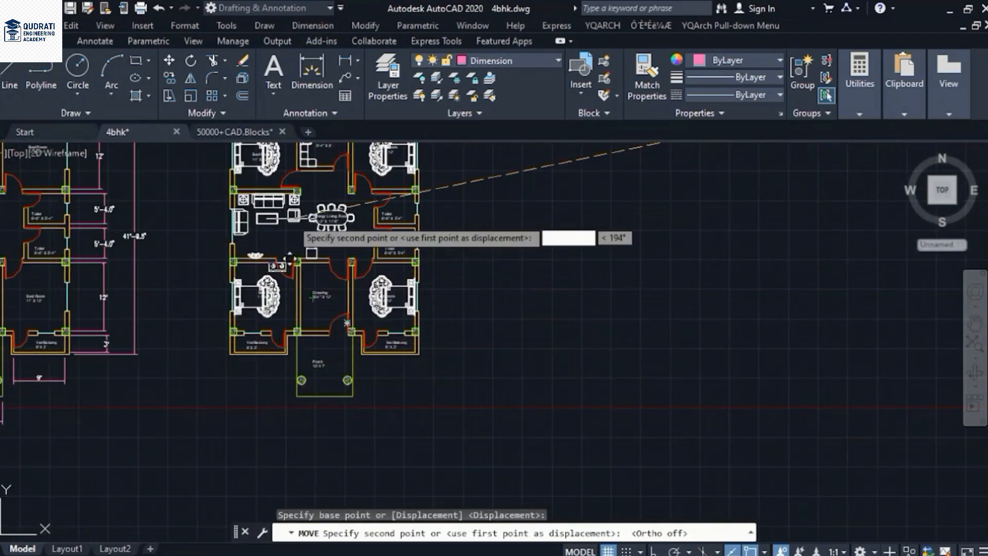
middle_drag(309, 173, 321, 319)
scroll(322, 319, up, 8)
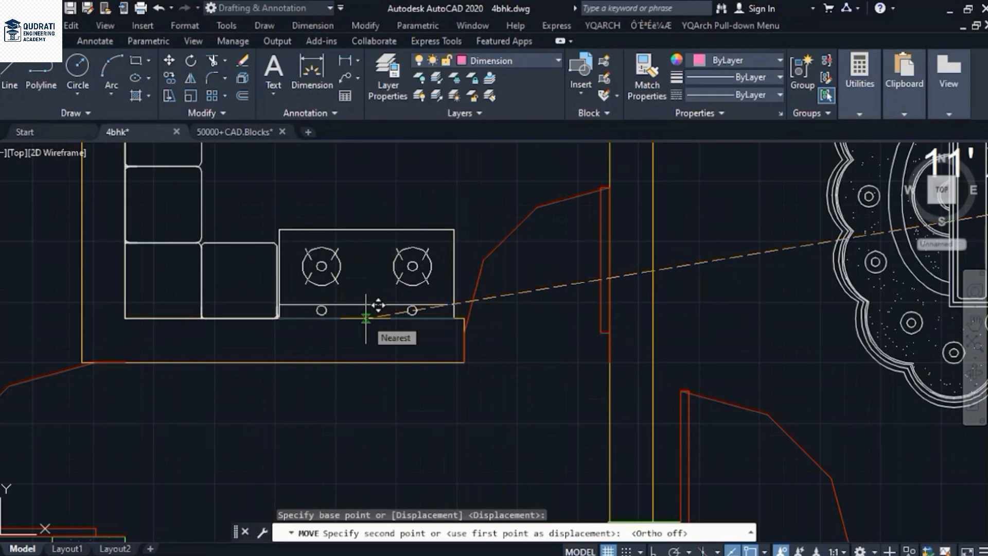
click(366, 318)
scroll(317, 374, down, 4)
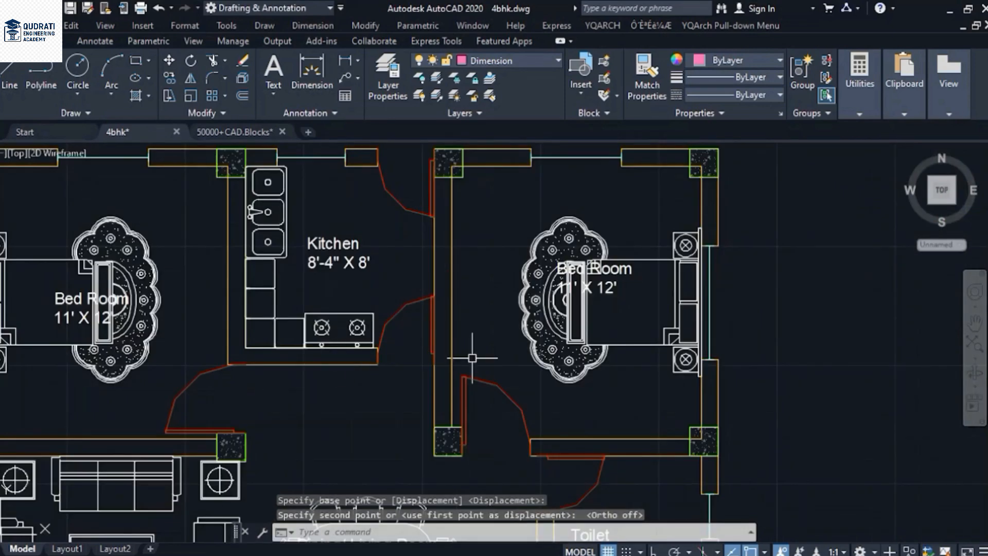
Rotate the toilet block 90° counter-clockwise about its tank with Ortho on, so the bowl faces right
middle_drag(471, 364, 422, 352)
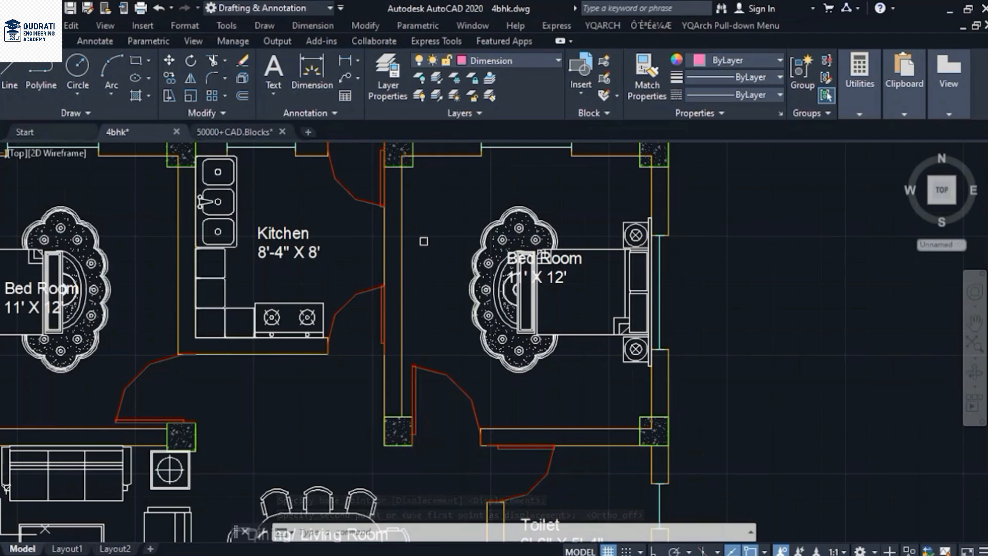
middle_drag(424, 241, 297, 244)
scroll(311, 208, down, 5)
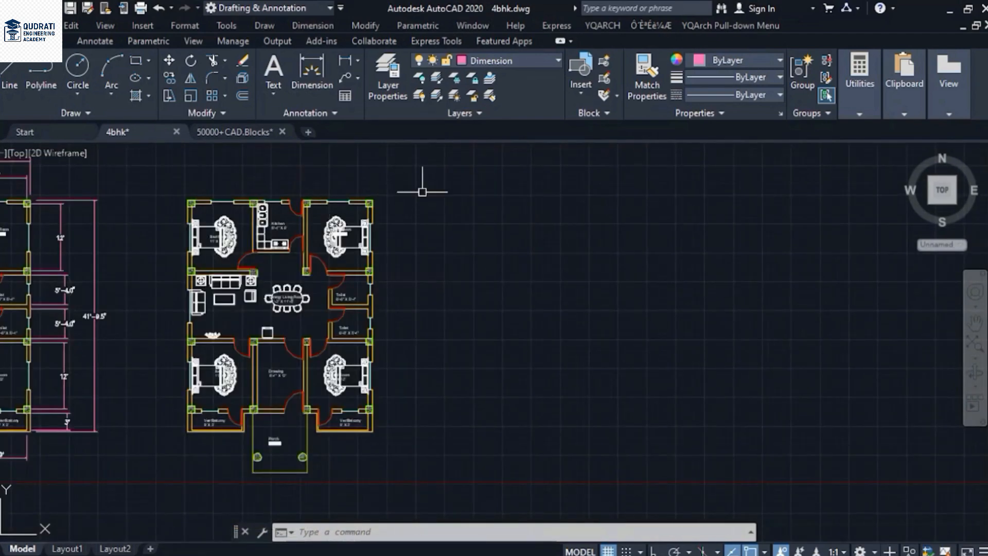
scroll(353, 230, down, 6)
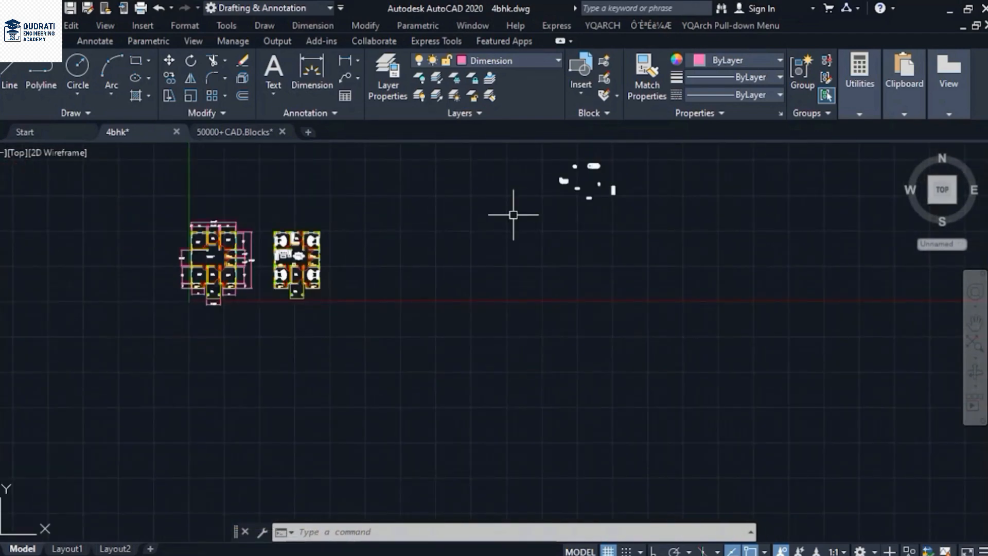
scroll(624, 166, up, 5)
scroll(480, 196, up, 5)
mouse_move(487, 180)
middle_down()
mouse_move(489, 293)
mouse_move(487, 257)
middle_up()
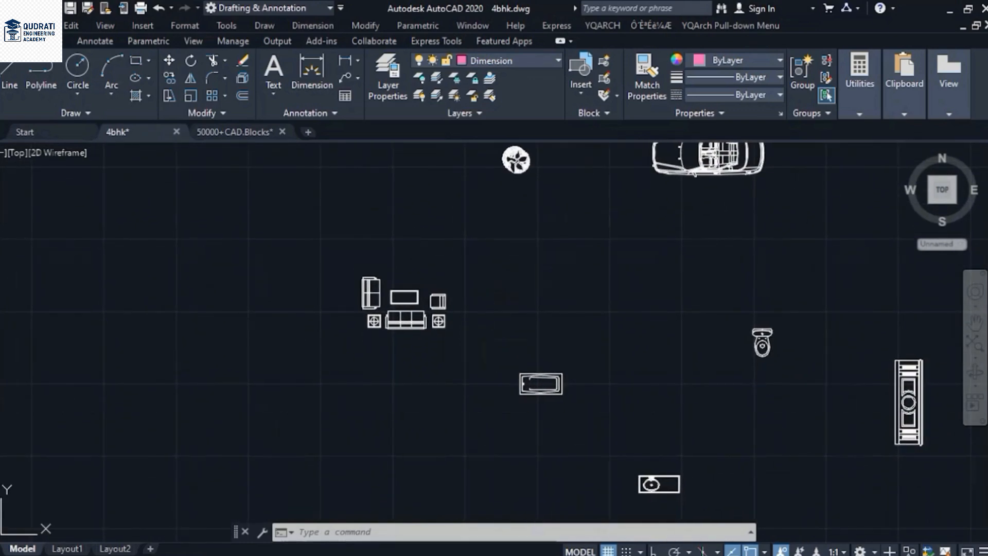
middle_drag(487, 298, 493, 267)
middle_drag(741, 333, 594, 324)
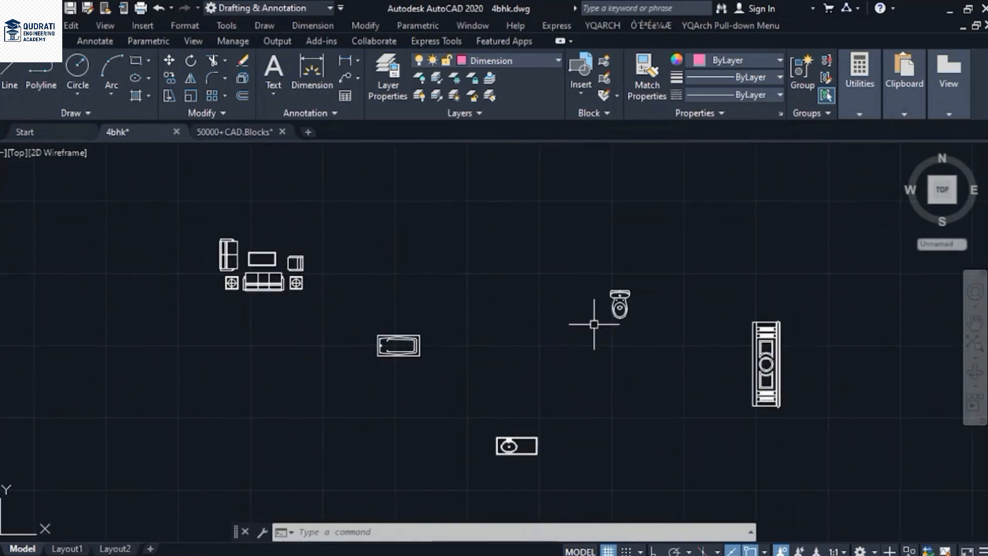
mouse_move(646, 275)
mouse_down()
mouse_move(629, 276)
mouse_move(600, 315)
mouse_up()
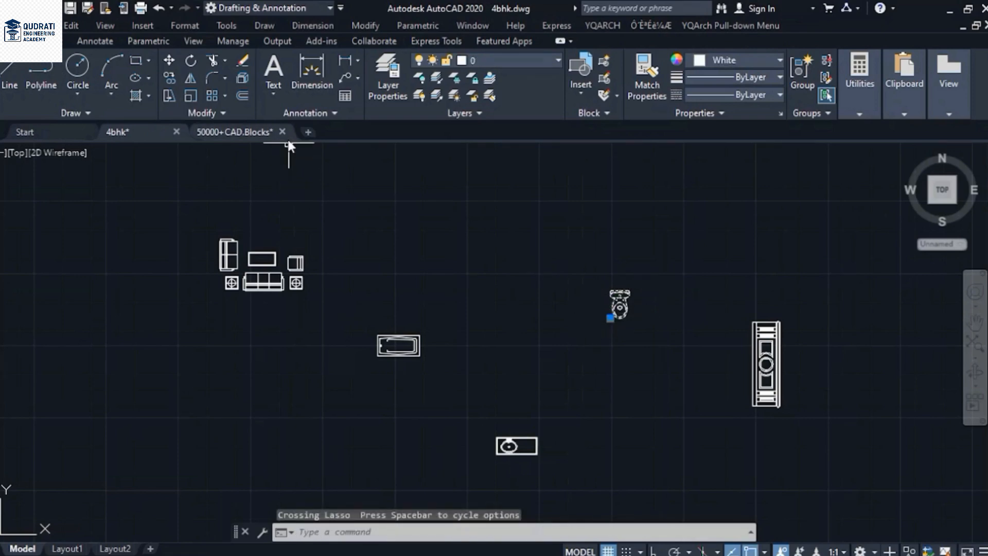
click(191, 60)
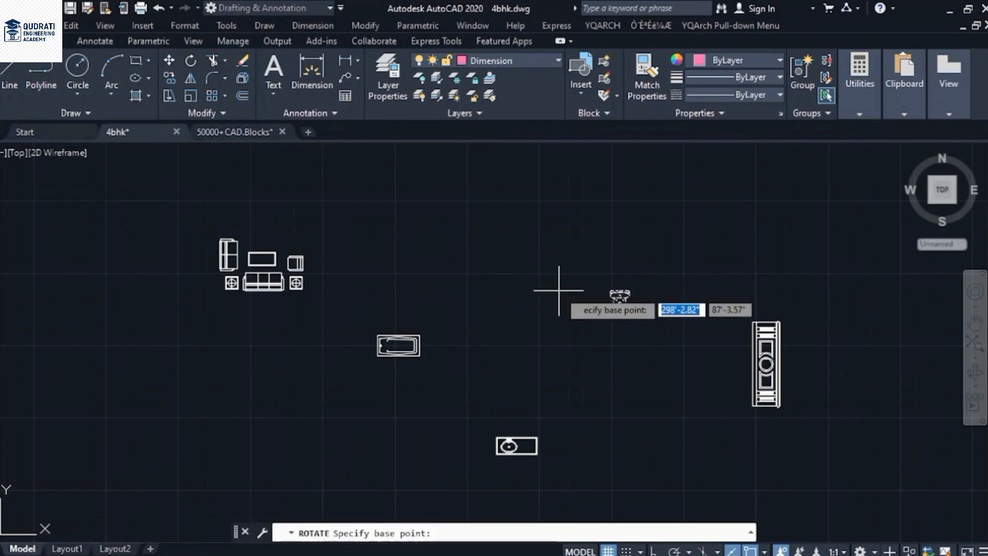
key(F8)
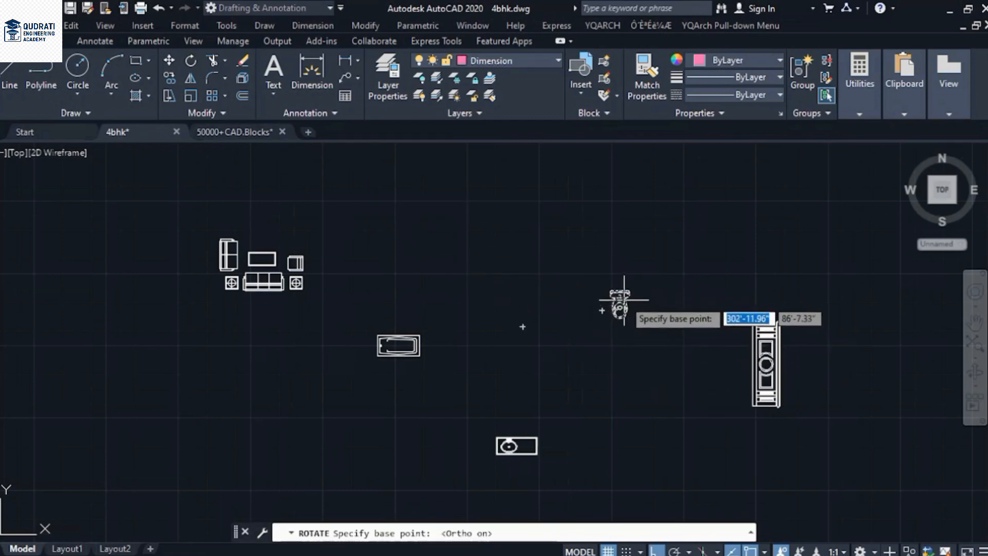
click(616, 291)
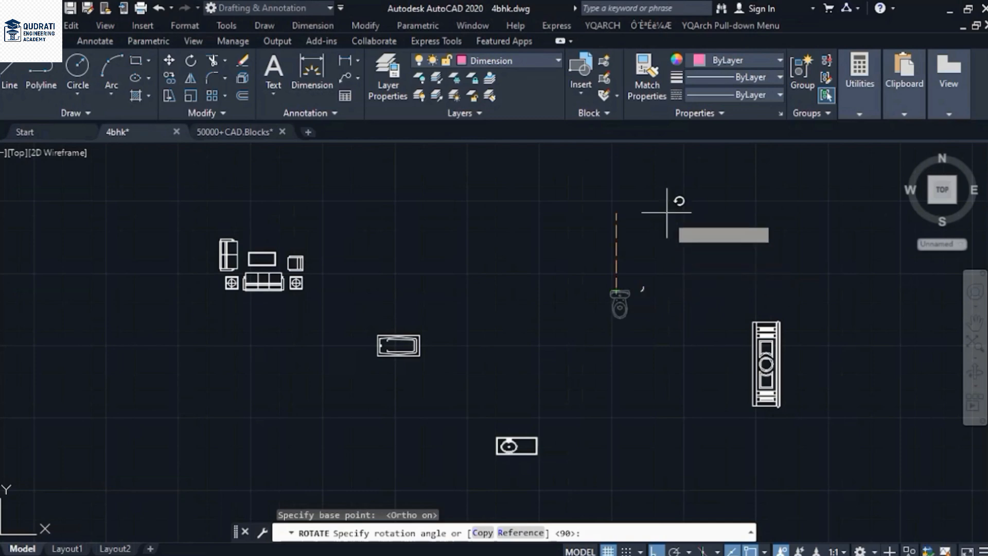
click(657, 195)
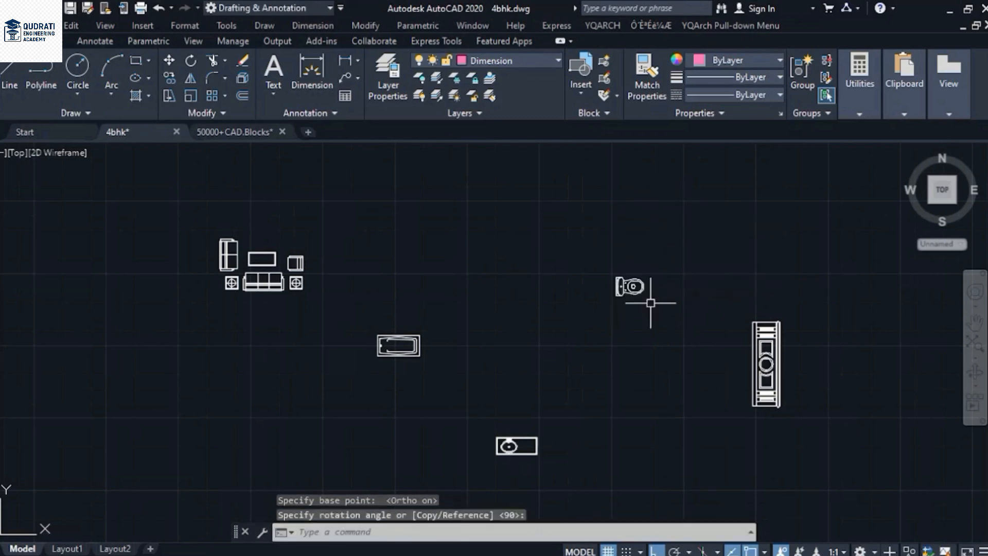
Move the rotated toilet block by the midpoint of its tank's back onto the left wall of the upper Toilet, with Ortho off
scroll(651, 303, up, 5)
drag(667, 230, 479, 228)
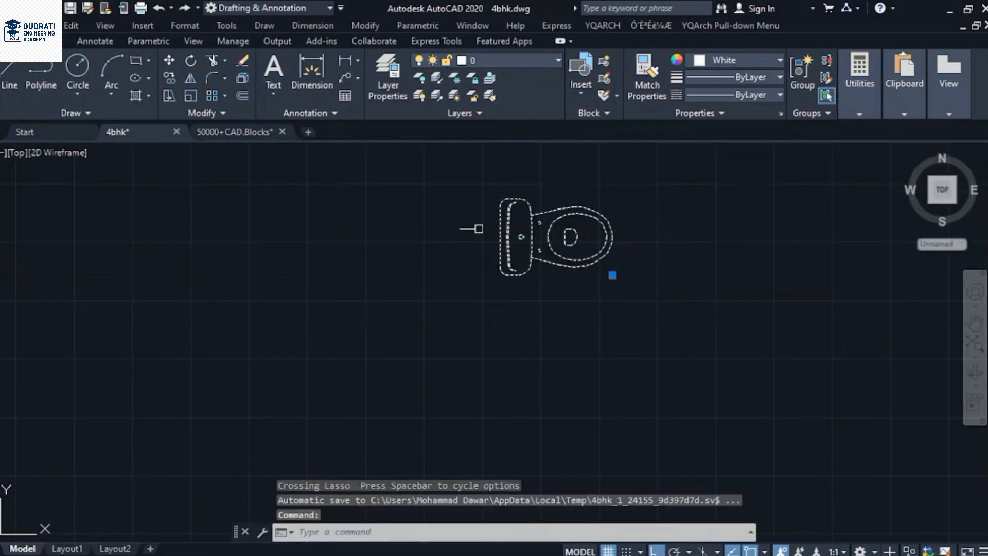
click(169, 60)
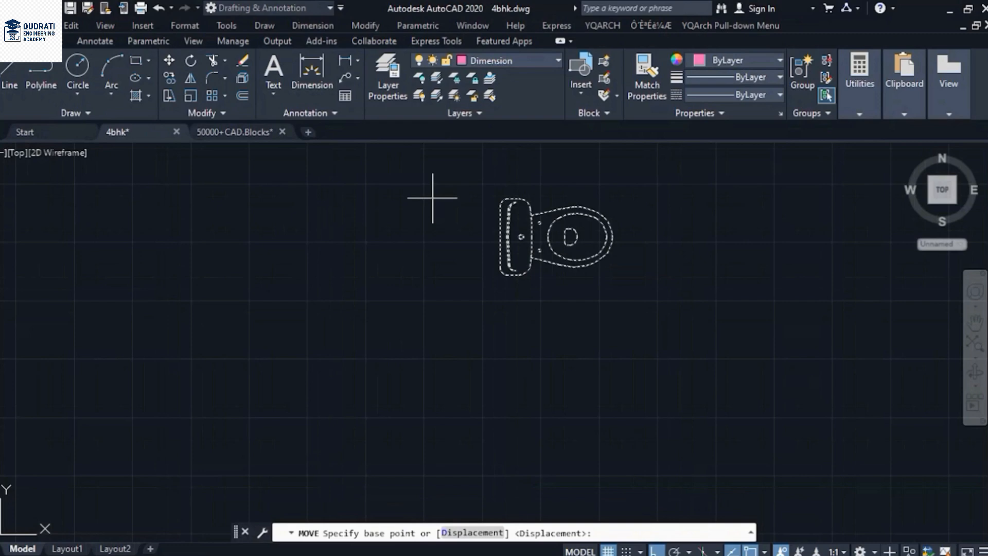
click(500, 236)
scroll(631, 256, down, 5)
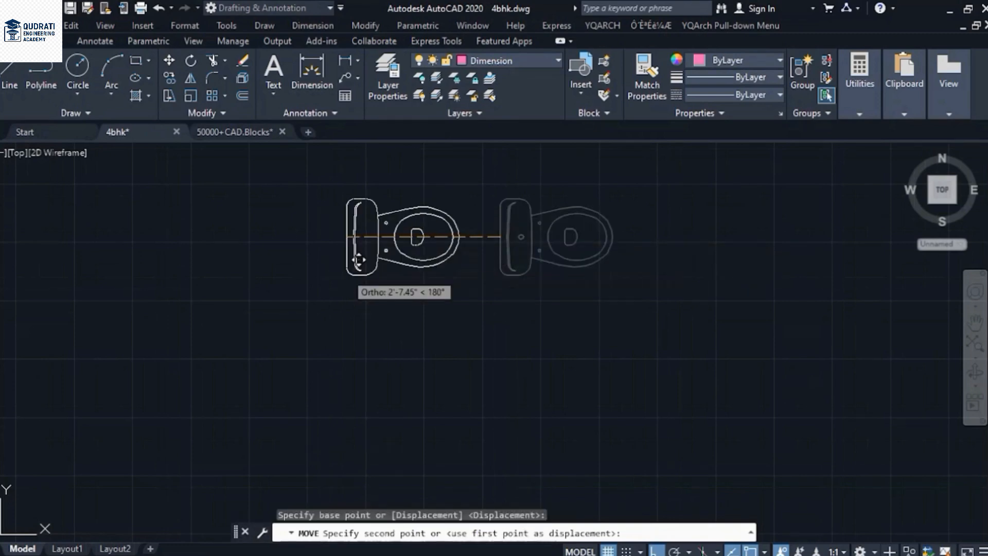
scroll(437, 355, down, 6)
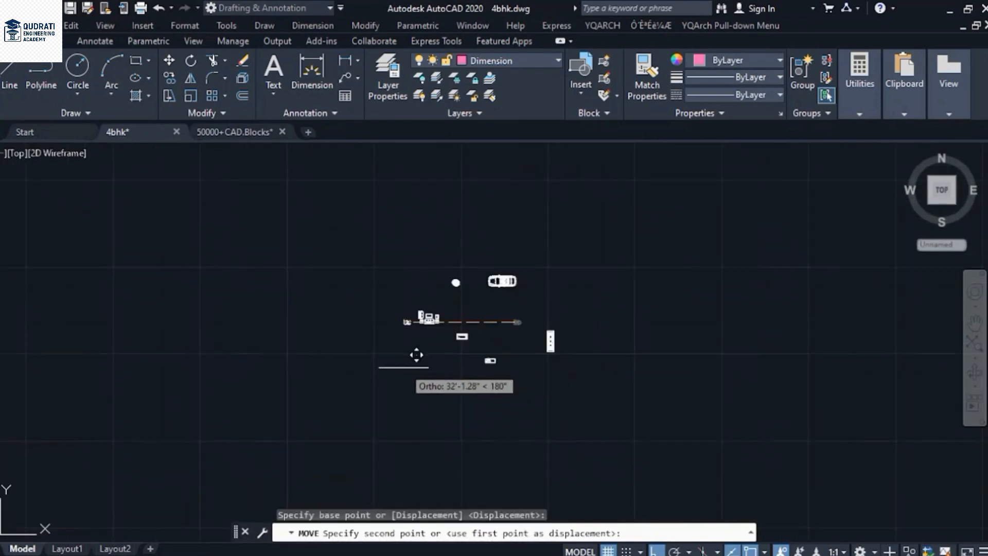
key(F8)
scroll(299, 399, down, 2)
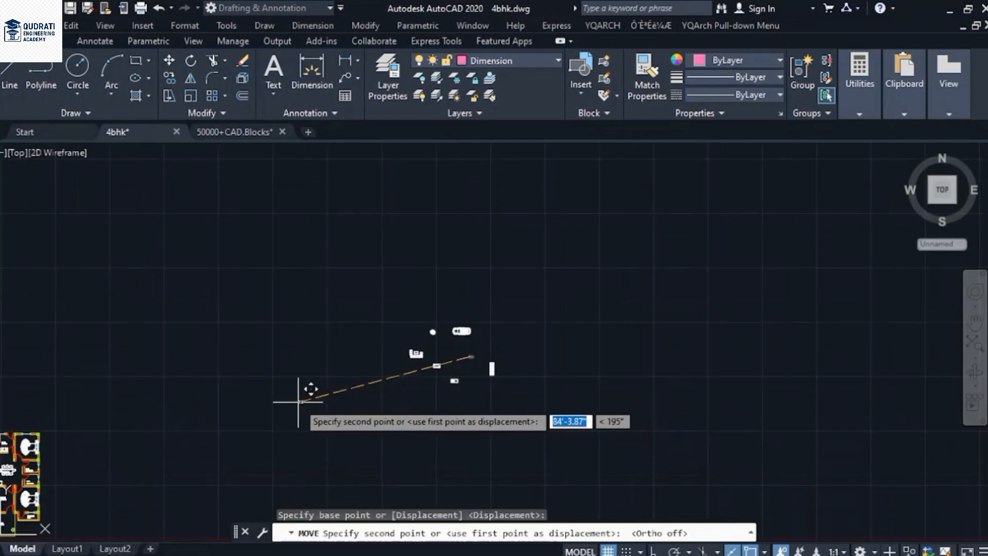
middle_drag(299, 399, 610, 270)
scroll(266, 343, up, 8)
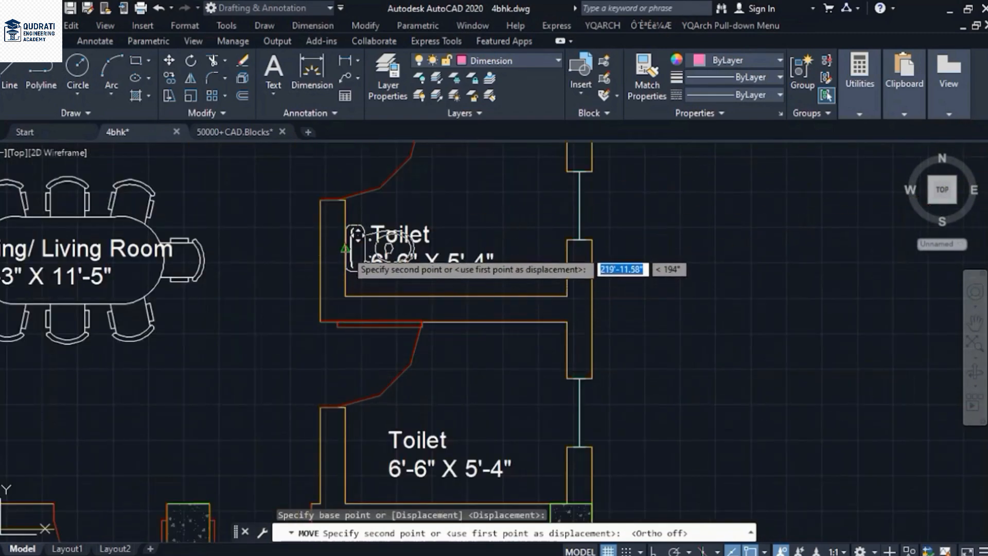
click(345, 249)
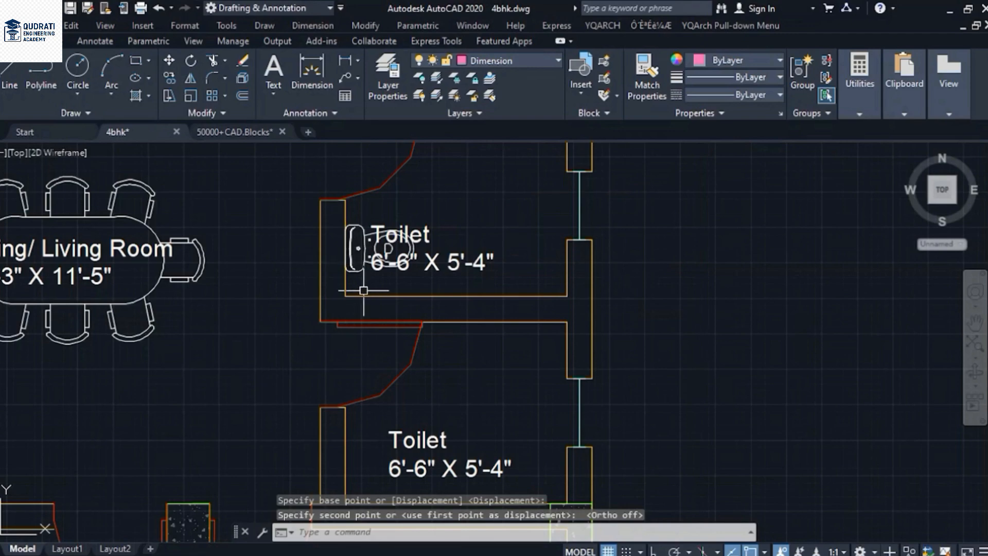
Move the washbasin counter block by a point on its top edge onto the upper wall of the upper Toilet, between the door and the column
scroll(376, 283, down, 5)
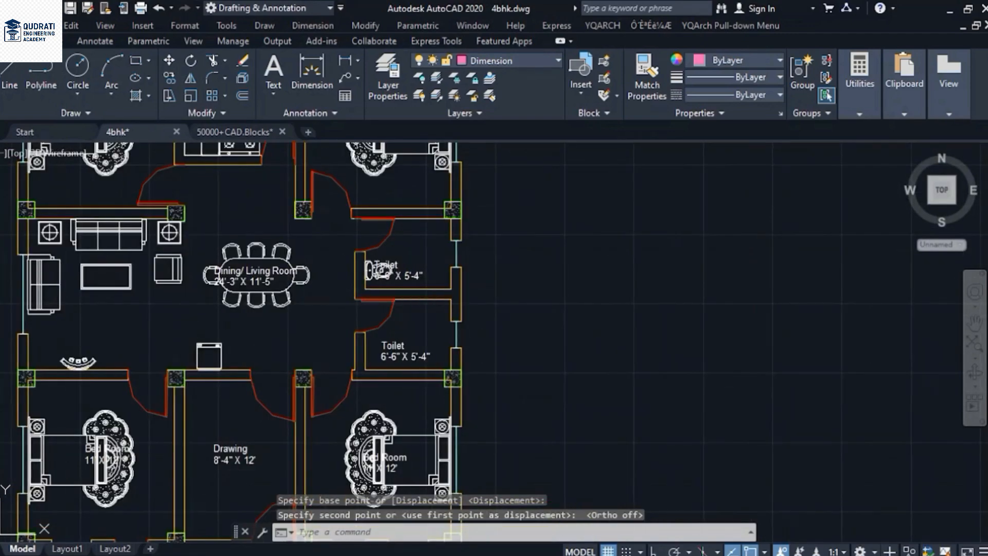
middle_drag(407, 297, 394, 286)
middle_drag(564, 291, 395, 280)
scroll(395, 280, down, 6)
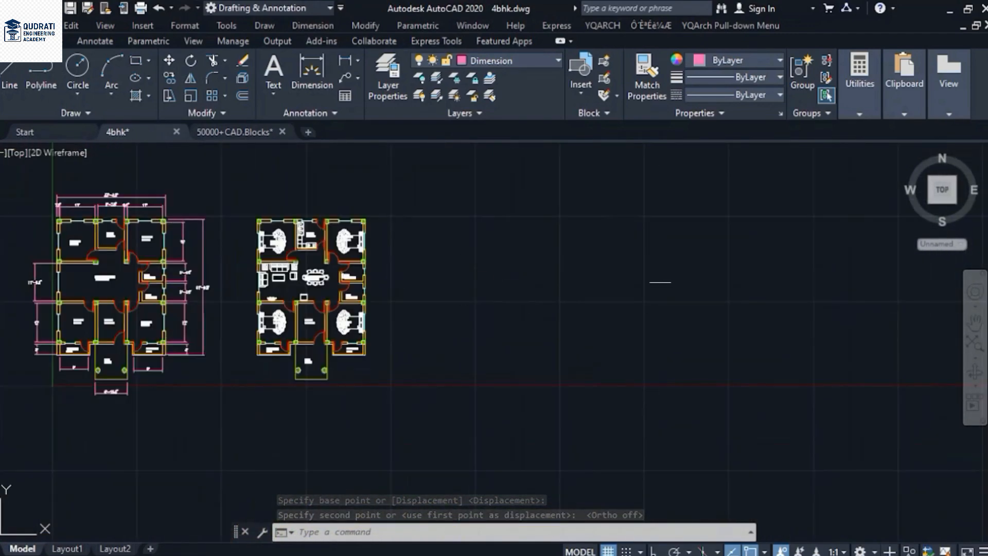
middle_drag(629, 291, 201, 329)
middle_drag(439, 207, 407, 337)
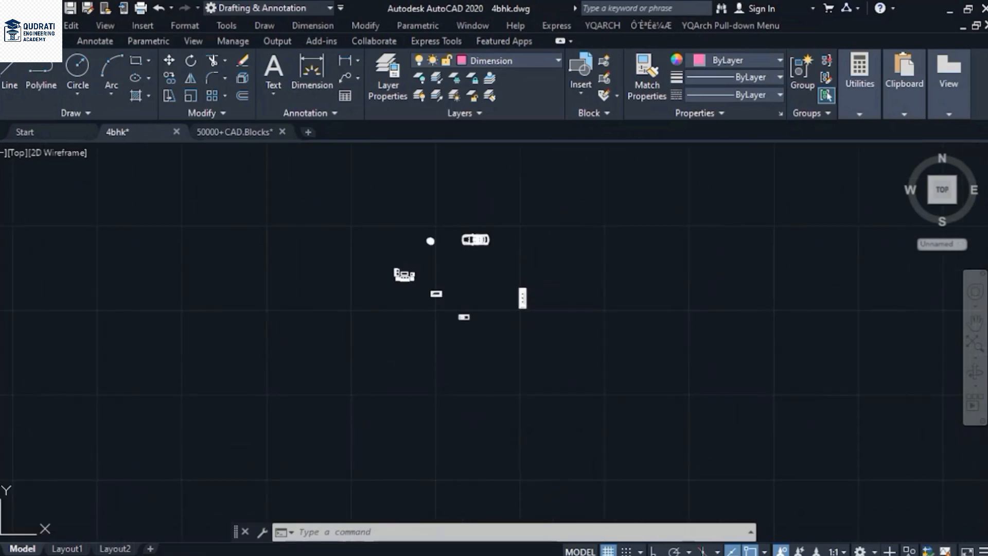
scroll(418, 286, up, 3)
scroll(456, 293, up, 2)
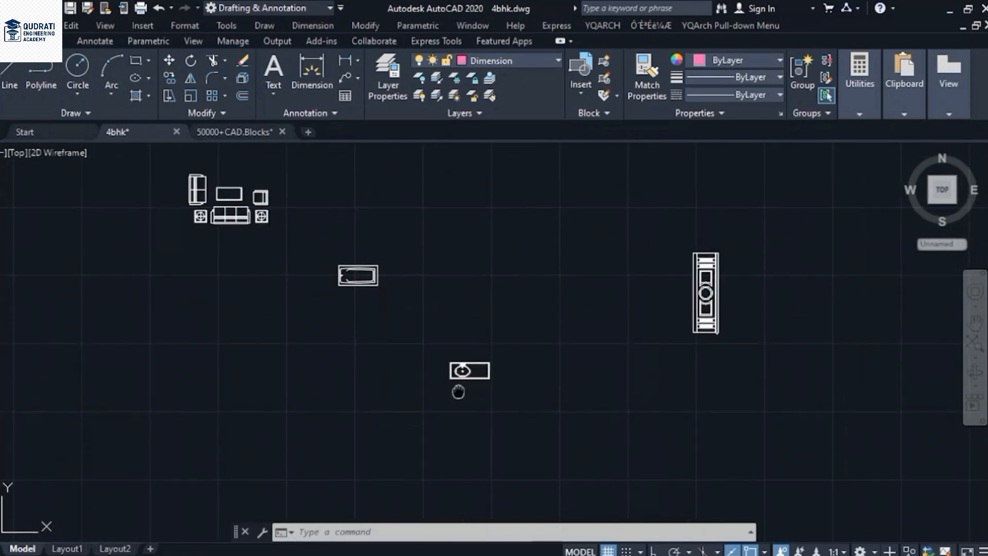
middle_drag(466, 380, 471, 360)
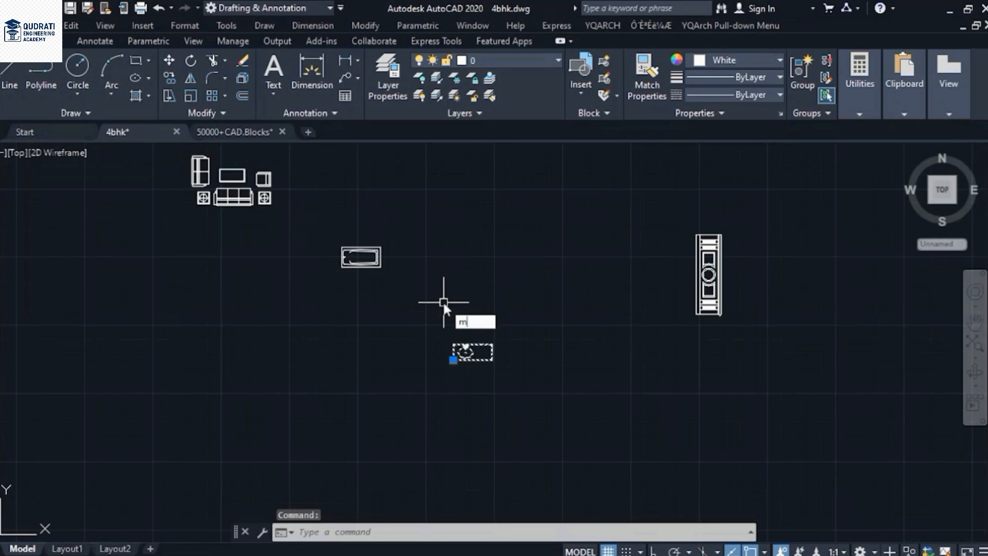
key(Return)
scroll(465, 326, up, 4)
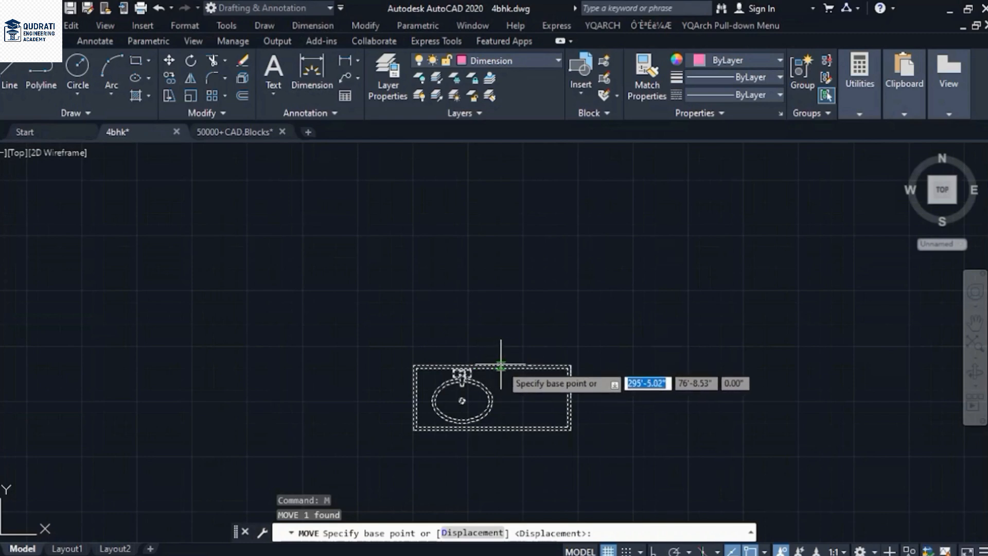
click(501, 364)
scroll(369, 356, down, 6)
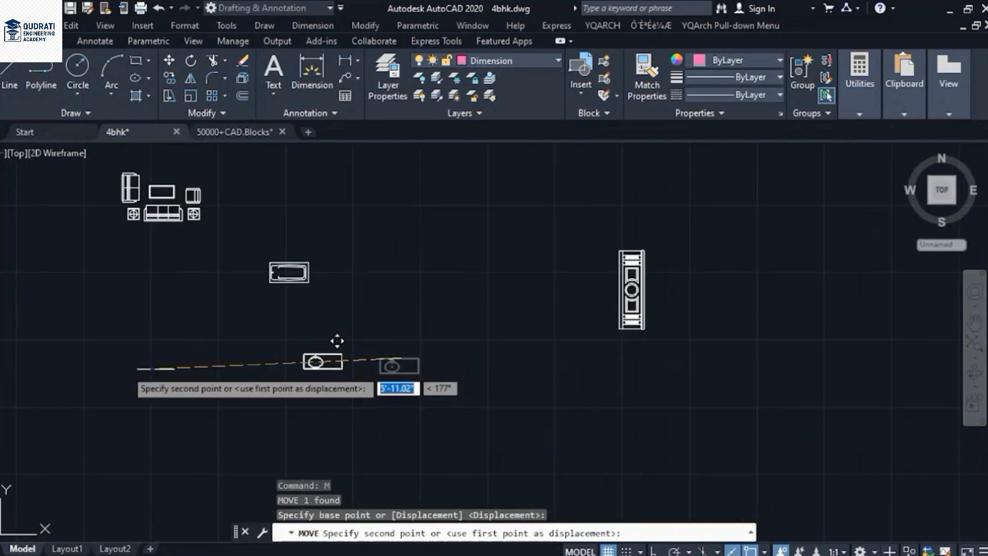
middle_drag(96, 379, 534, 311)
scroll(444, 351, down, 8)
middle_drag(264, 382, 508, 311)
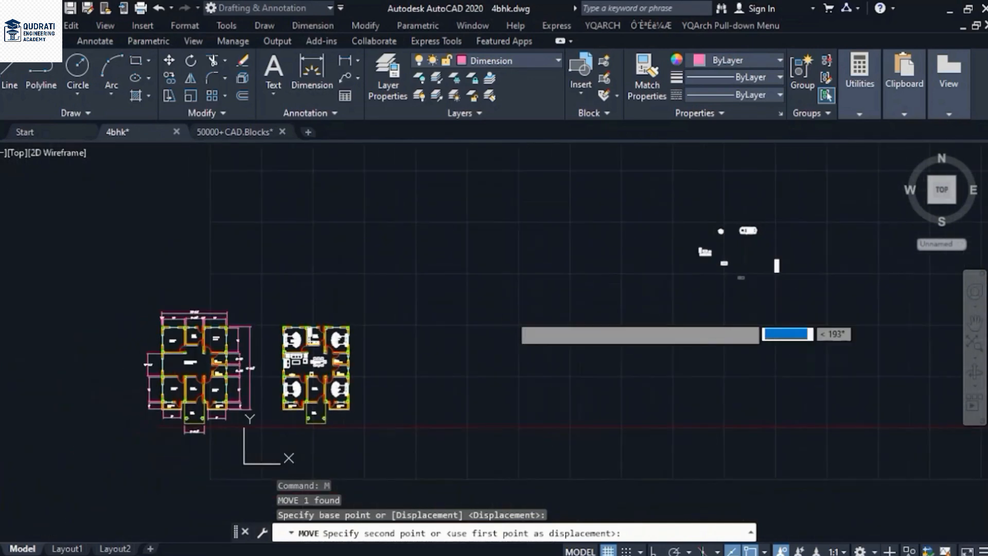
scroll(369, 392, up, 2)
scroll(325, 333, up, 6)
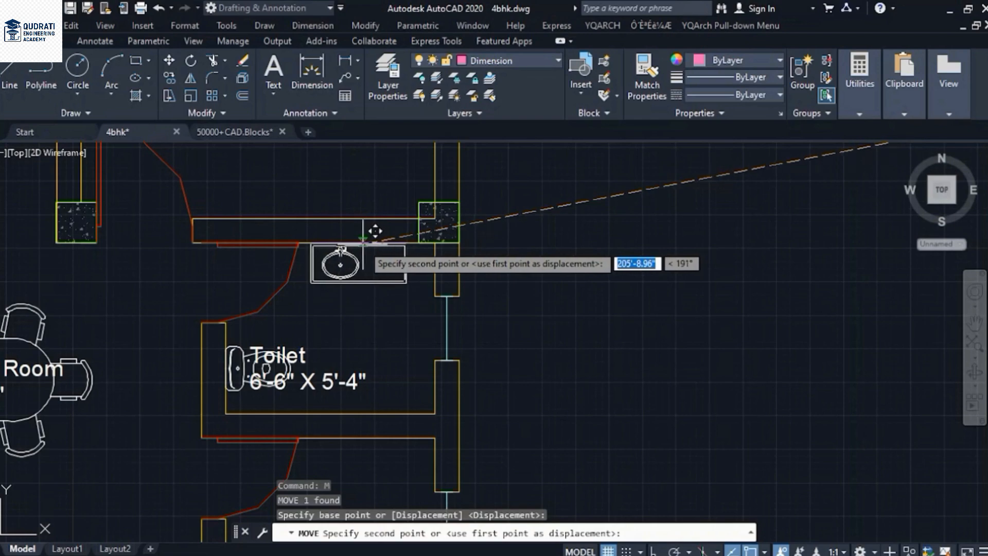
scroll(366, 241, up, 6)
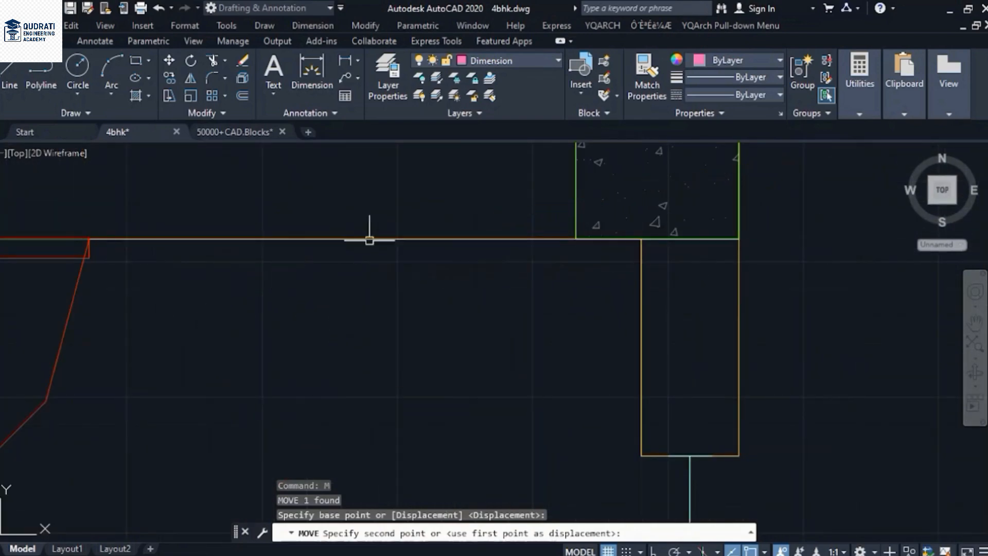
click(370, 238)
scroll(357, 298, down, 4)
middle_drag(358, 311, 386, 221)
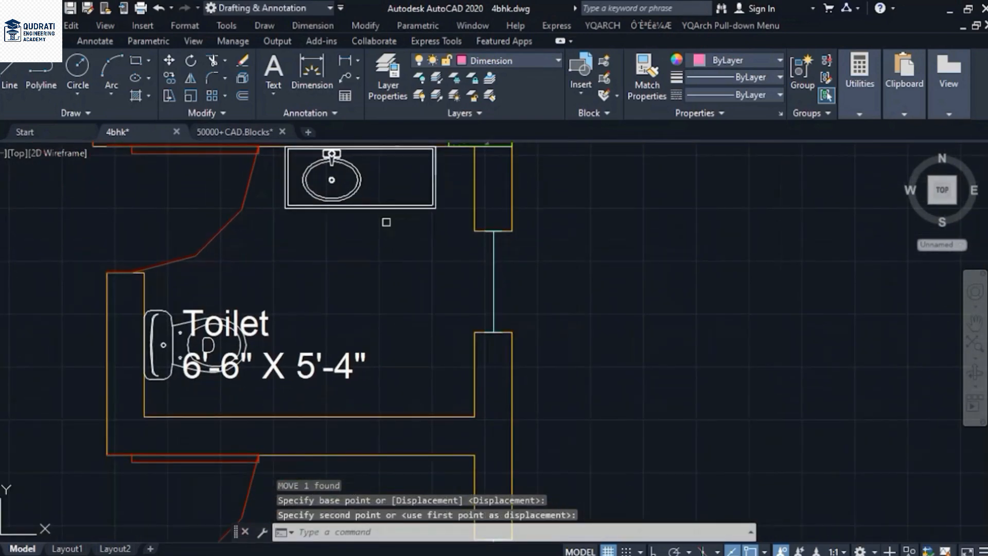
Move the bathtub block by a point on its bottom edge onto the upper Toilet's lower wall, in the corner beside the outer wall
scroll(386, 221, down, 4)
middle_drag(441, 280, 421, 317)
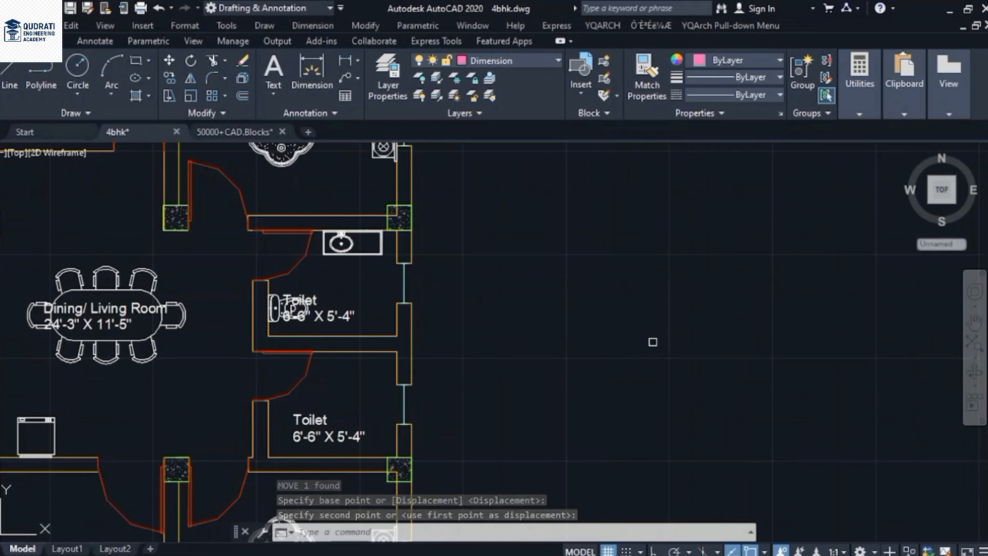
scroll(512, 338, down, 5)
middle_drag(805, 342, 361, 334)
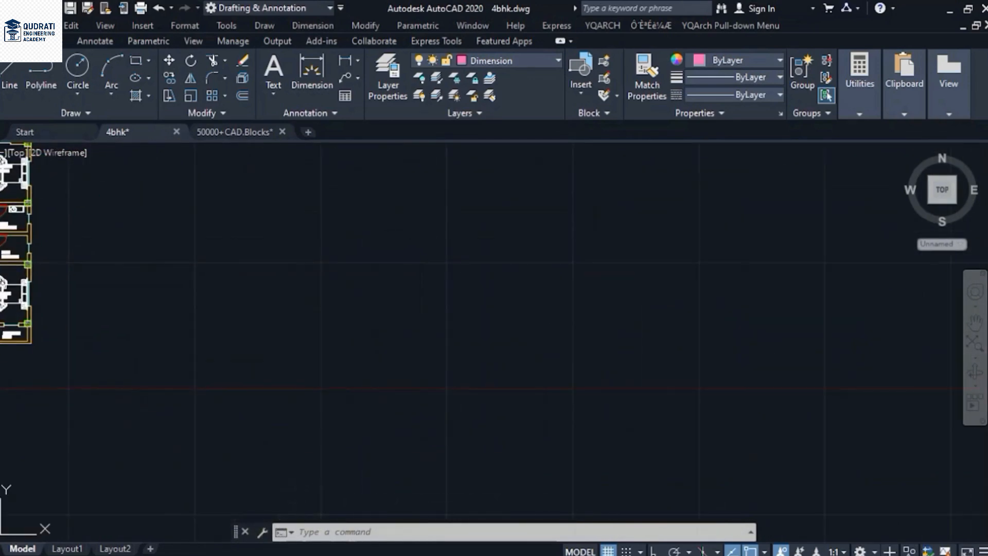
scroll(634, 239, down, 4)
scroll(544, 170, up, 8)
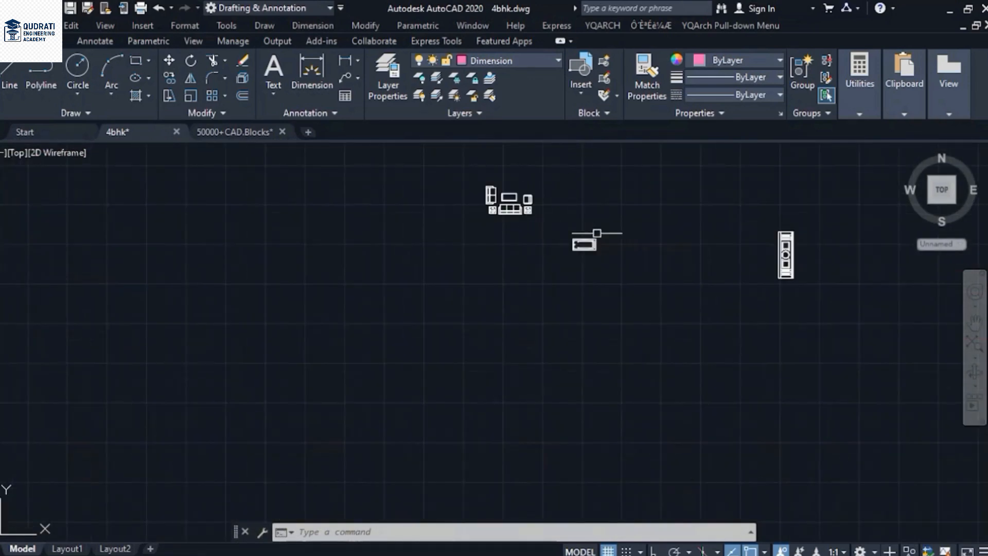
drag(614, 239, 551, 266)
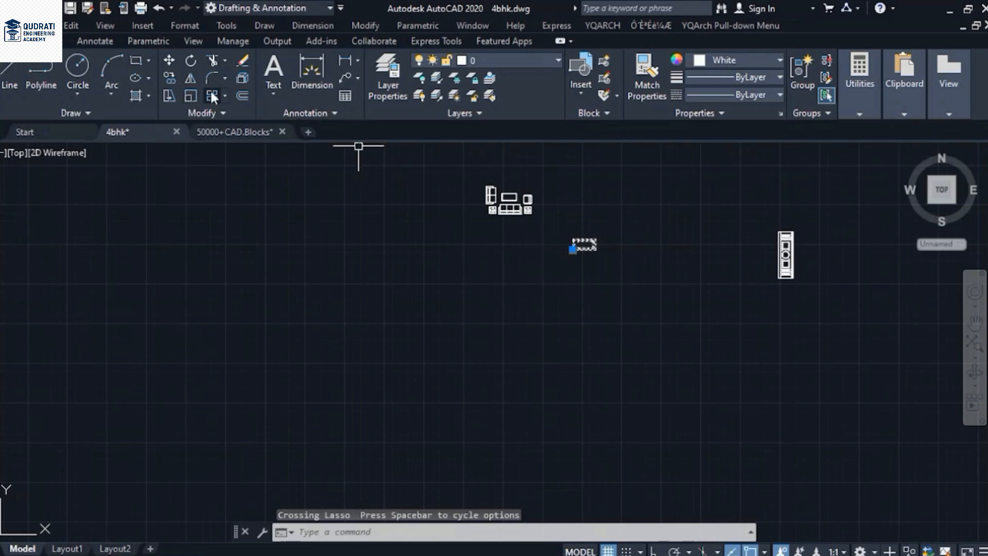
click(169, 61)
scroll(587, 252, up, 5)
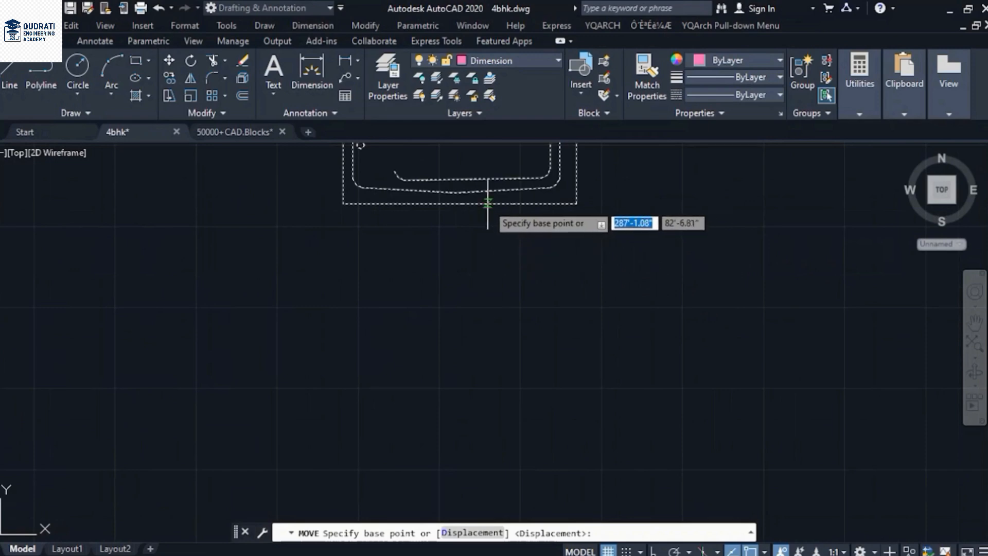
click(459, 204)
scroll(446, 316, down, 6)
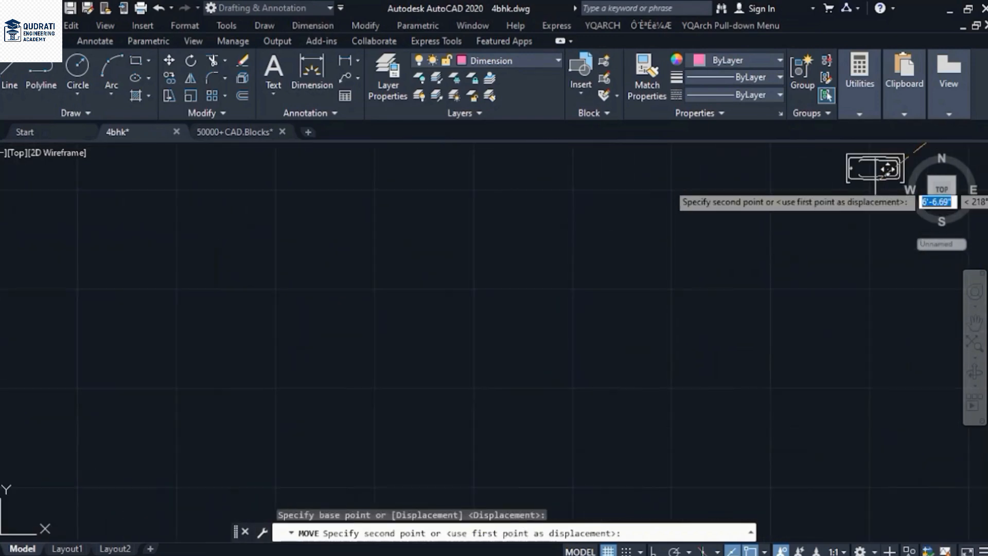
scroll(392, 373, down, 2)
middle_drag(320, 354, 649, 245)
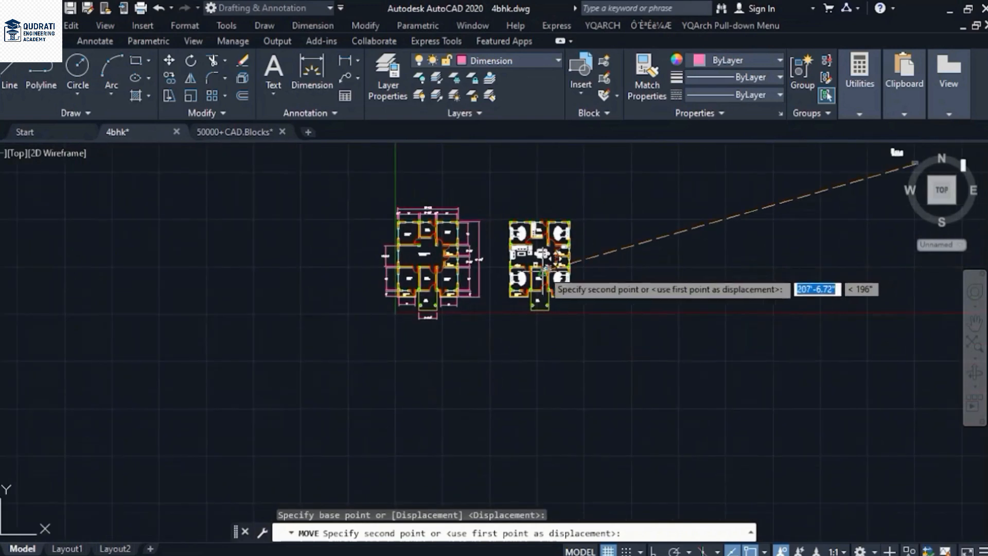
scroll(554, 258, up, 4)
scroll(566, 241, up, 4)
scroll(615, 229, up, 3)
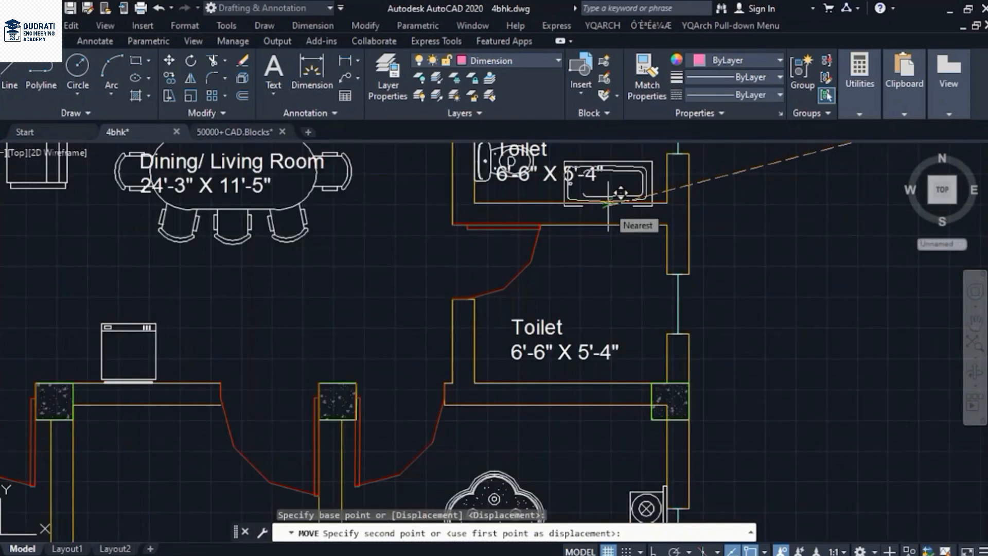
scroll(629, 193, up, 5)
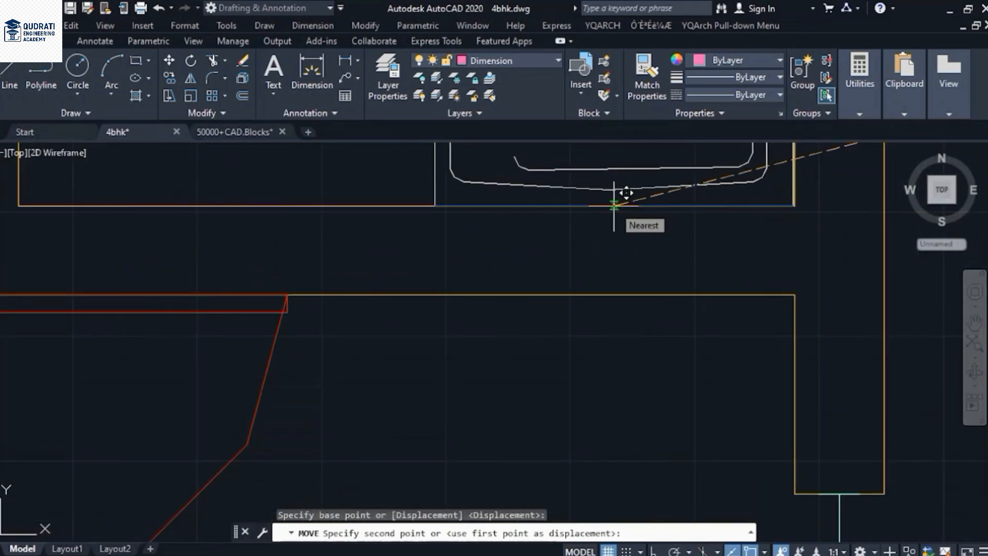
click(614, 205)
scroll(592, 225, down, 4)
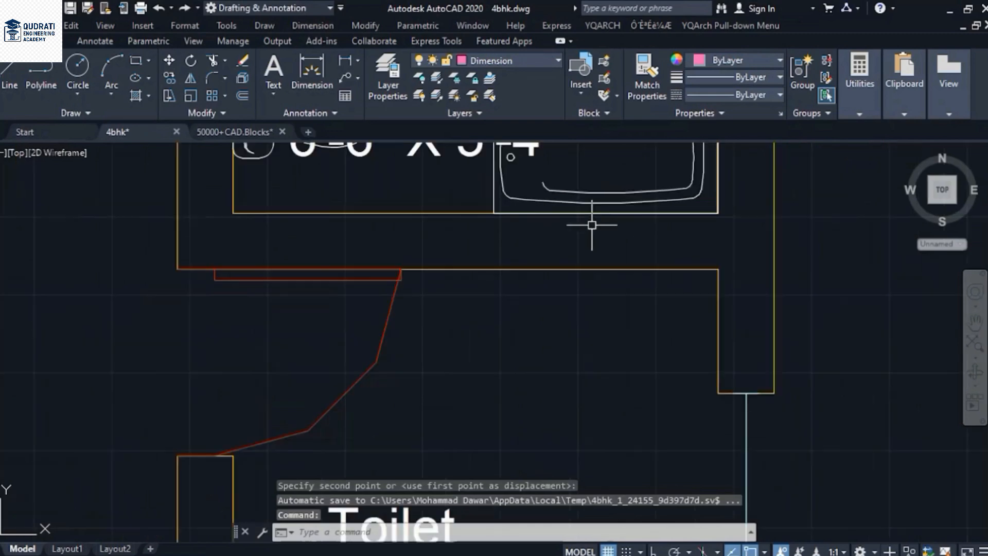
Copy the upper Toilet's bathtub, washbasin and toilet from the tank's back midpoint onto the left wall of the lower Toilet
mouse_move(591, 226)
middle_down()
mouse_move(689, 234)
mouse_move(659, 241)
mouse_move(650, 272)
middle_up()
scroll(673, 231, down, 4)
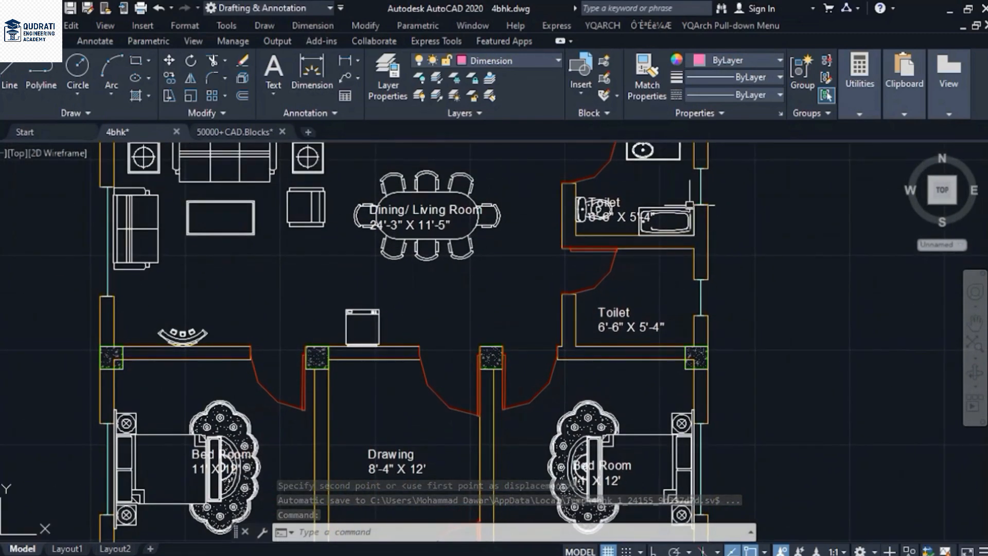
middle_drag(681, 177, 659, 249)
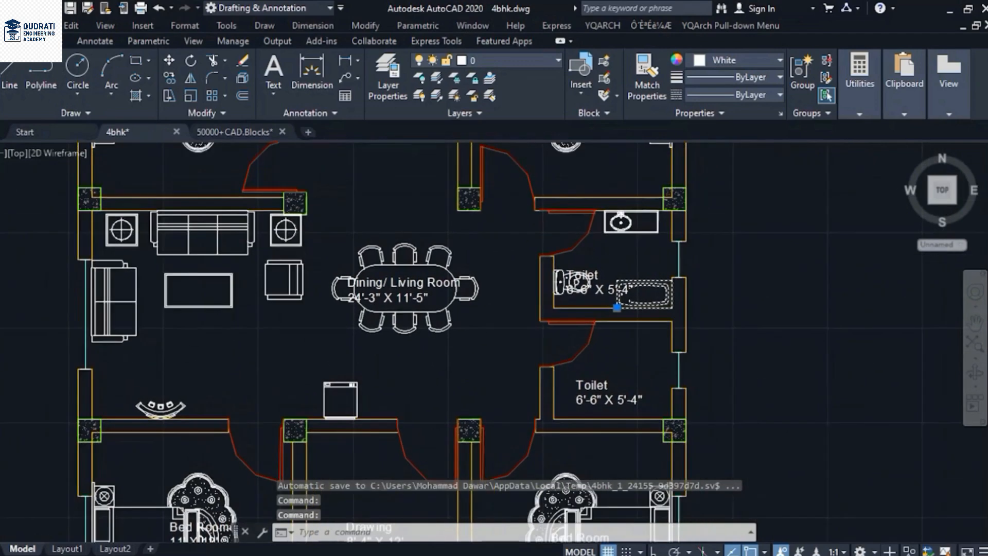
click(655, 232)
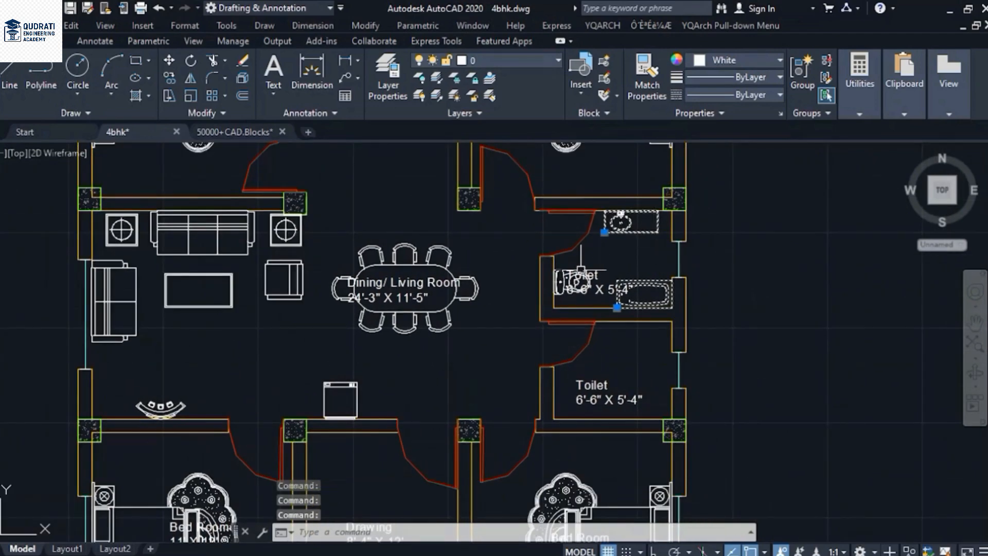
scroll(559, 278, up, 5)
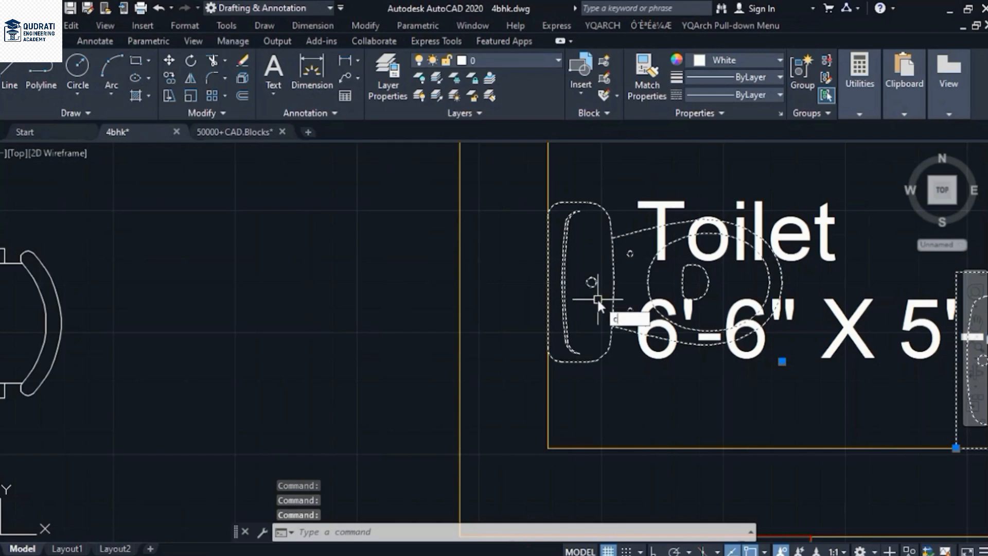
text(o)
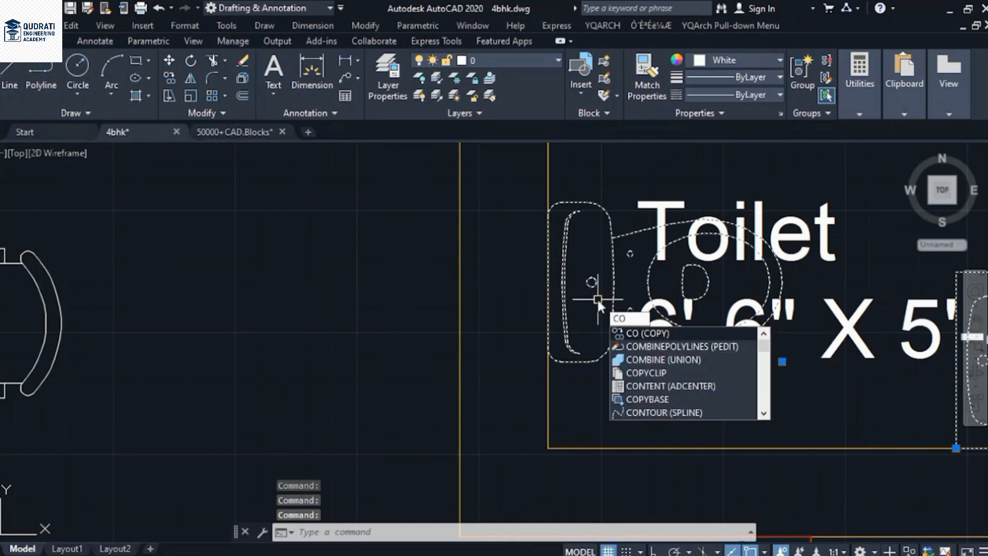
key(Return)
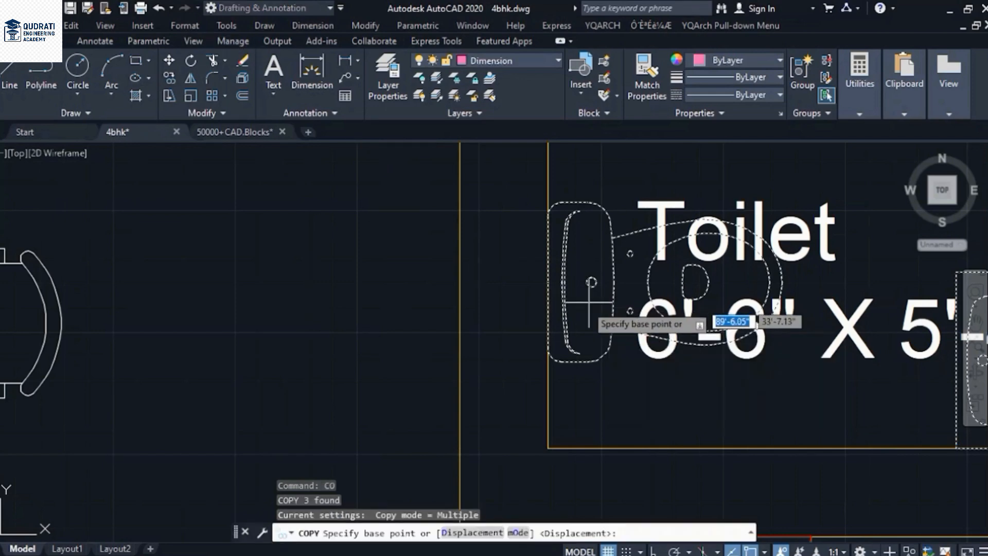
click(547, 281)
scroll(547, 281, down, 4)
scroll(550, 289, down, 2)
middle_drag(573, 341, 645, 160)
scroll(629, 289, up, 4)
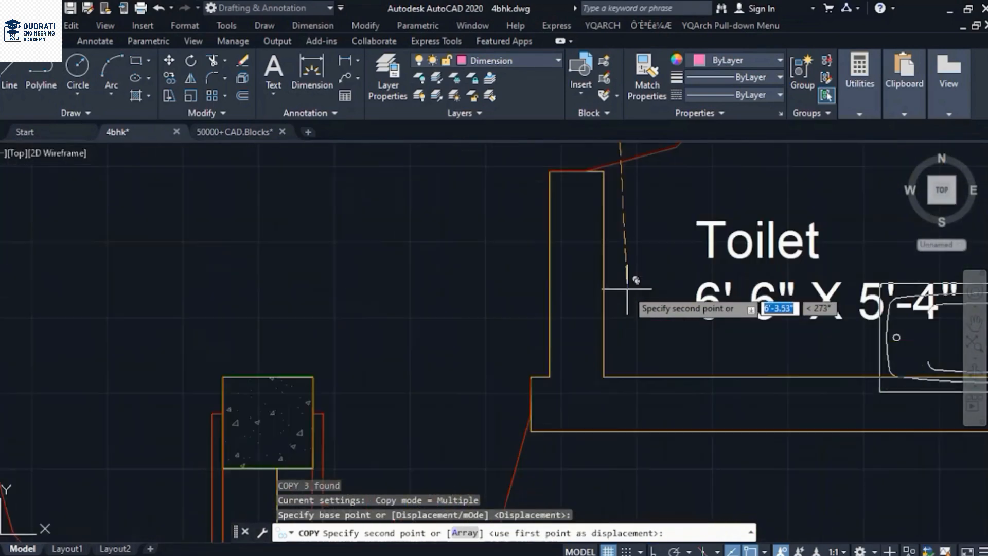
click(604, 274)
scroll(607, 273, down, 3)
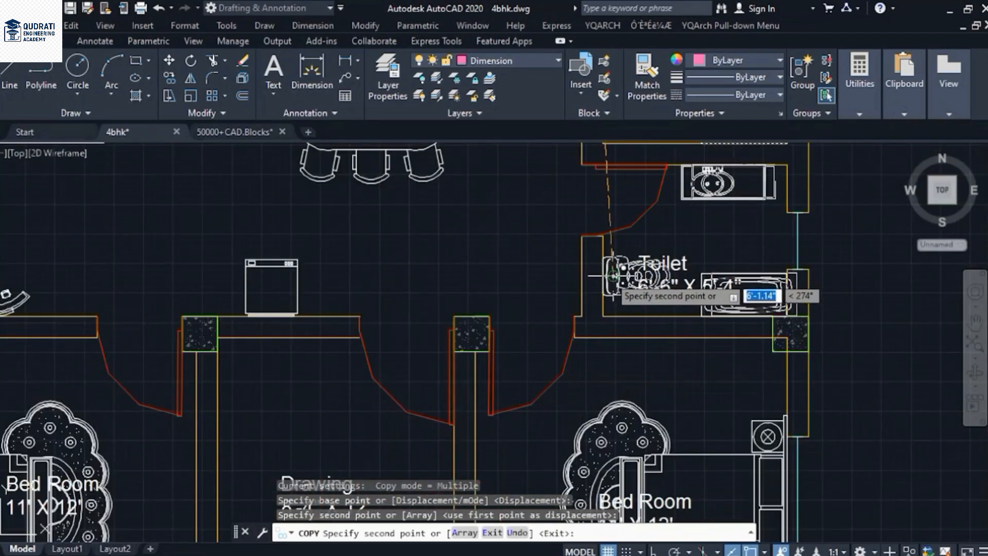
key(Escape)
Move the long cabinet block by the midpoint of its right edge onto the lower-left Bed Room's wall shared with the Drawing room
scroll(612, 276, down, 6)
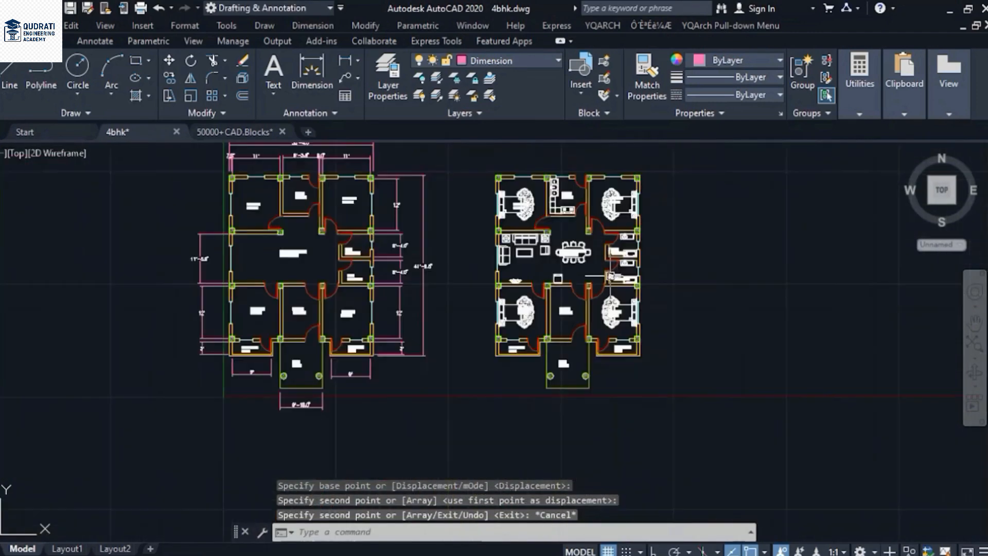
middle_drag(620, 272, 710, 242)
middle_drag(623, 250, 628, 274)
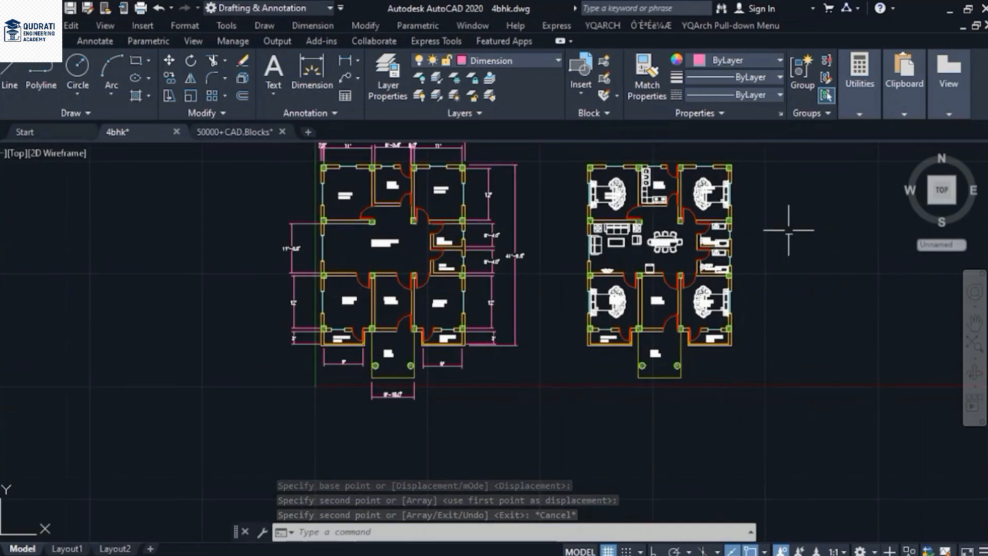
mouse_move(778, 241)
middle_down()
mouse_move(653, 279)
mouse_move(657, 254)
mouse_move(639, 260)
mouse_move(751, 248)
mouse_move(595, 272)
mouse_move(474, 322)
middle_up()
scroll(658, 244, down, 2)
scroll(788, 249, up, 3)
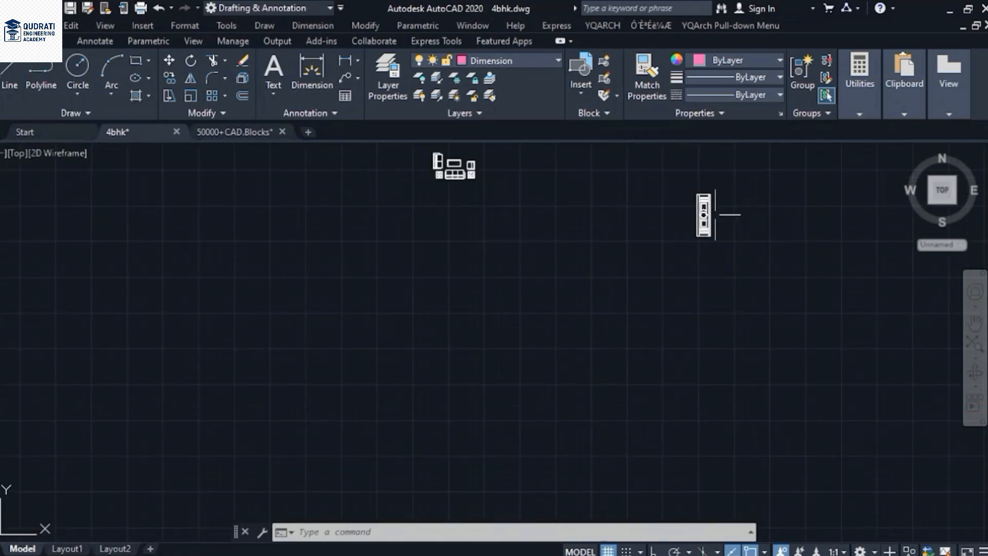
middle_drag(721, 209, 751, 332)
mouse_move(773, 295)
mouse_down()
mouse_move(685, 305)
mouse_move(718, 286)
mouse_up()
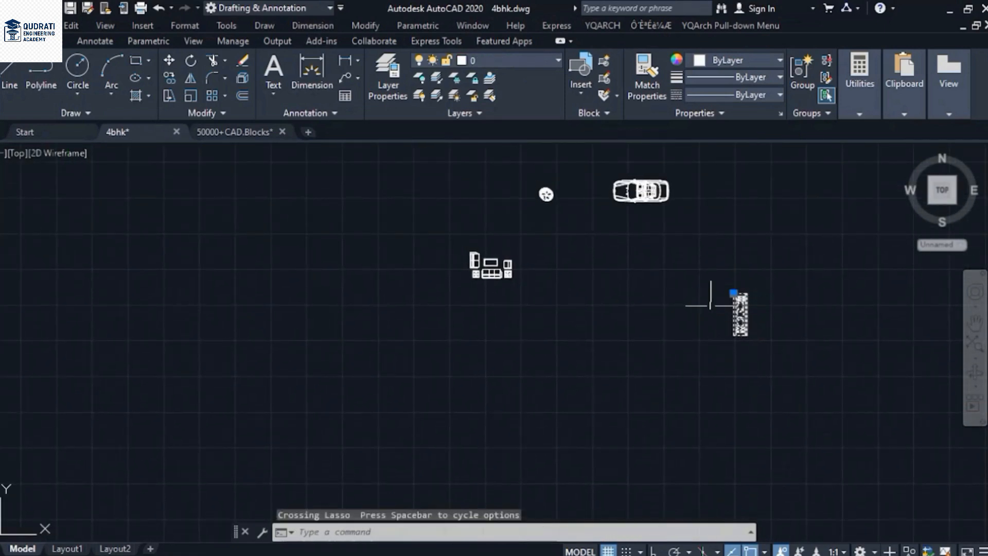
click(175, 63)
scroll(762, 313, up, 6)
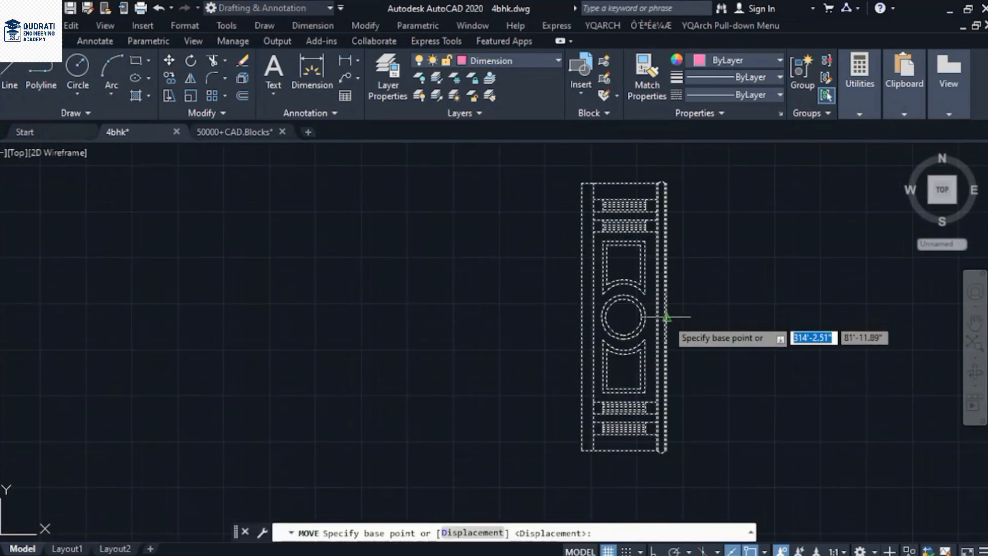
click(667, 317)
scroll(650, 316, down, 3)
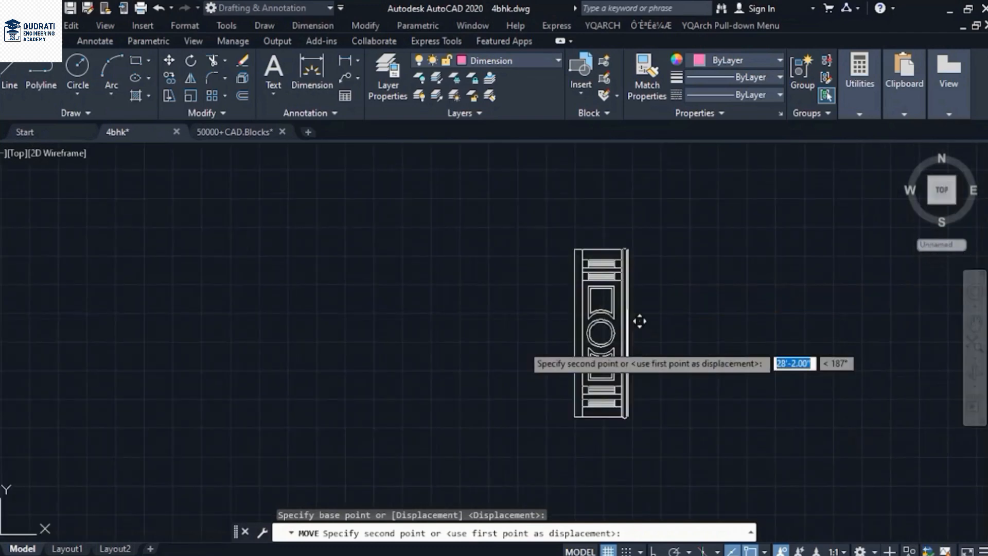
scroll(530, 341, down, 5)
middle_drag(367, 346, 898, 148)
middle_drag(438, 357, 792, 148)
middle_drag(322, 323, 498, 252)
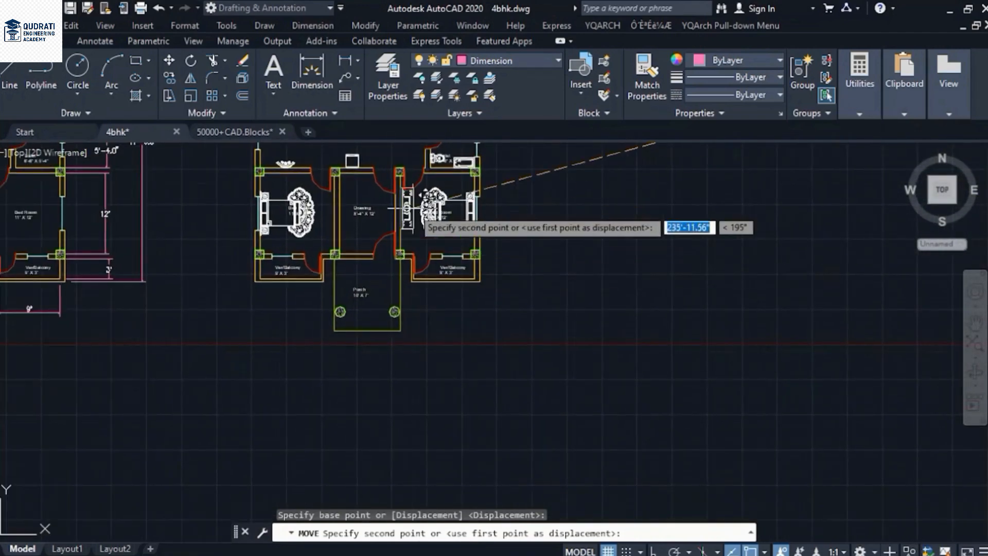
middle_drag(402, 232, 366, 408)
scroll(296, 392, up, 4)
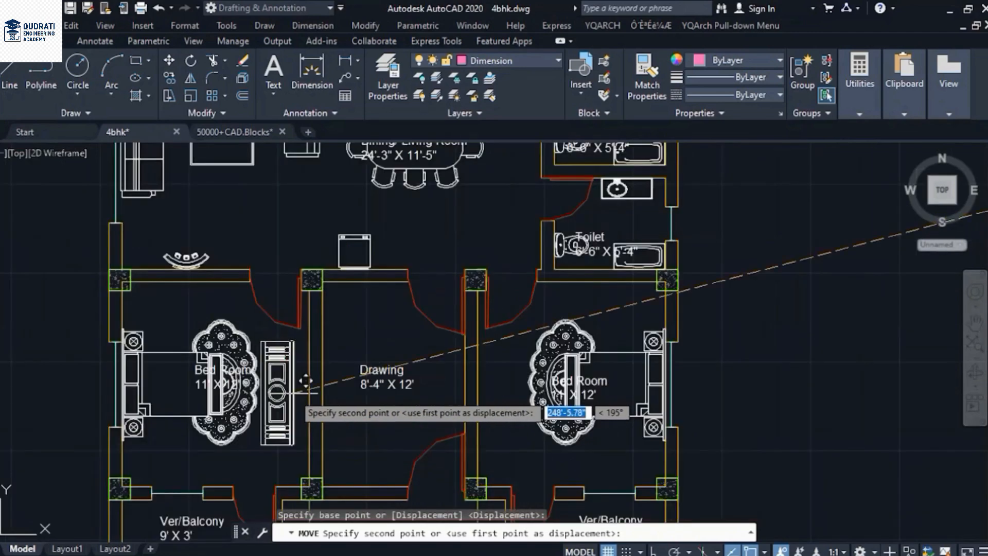
click(310, 389)
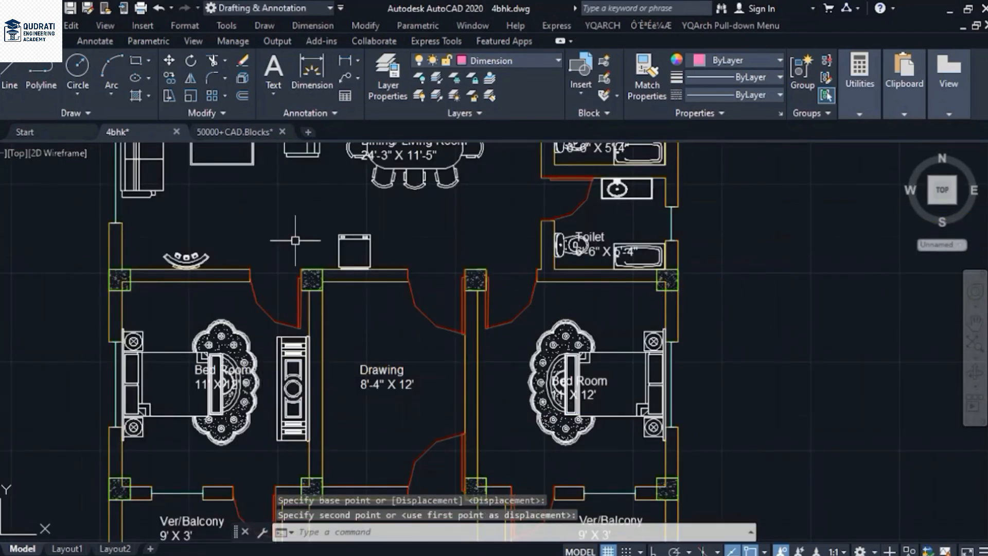
Copy the cabinet block from its right edge's midpoint onto the upper-left Bed Room's wall shared with the Kitchen
click(277, 336)
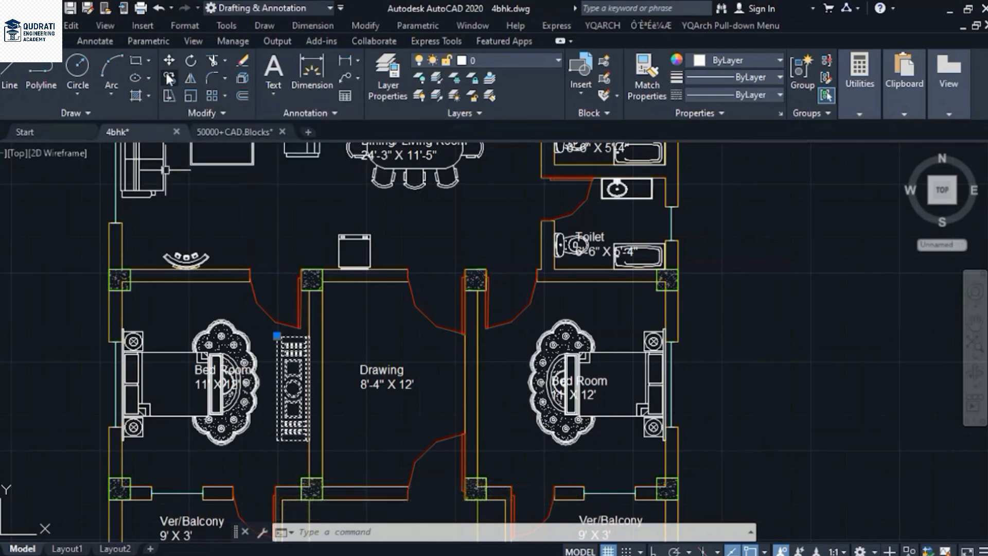
click(309, 387)
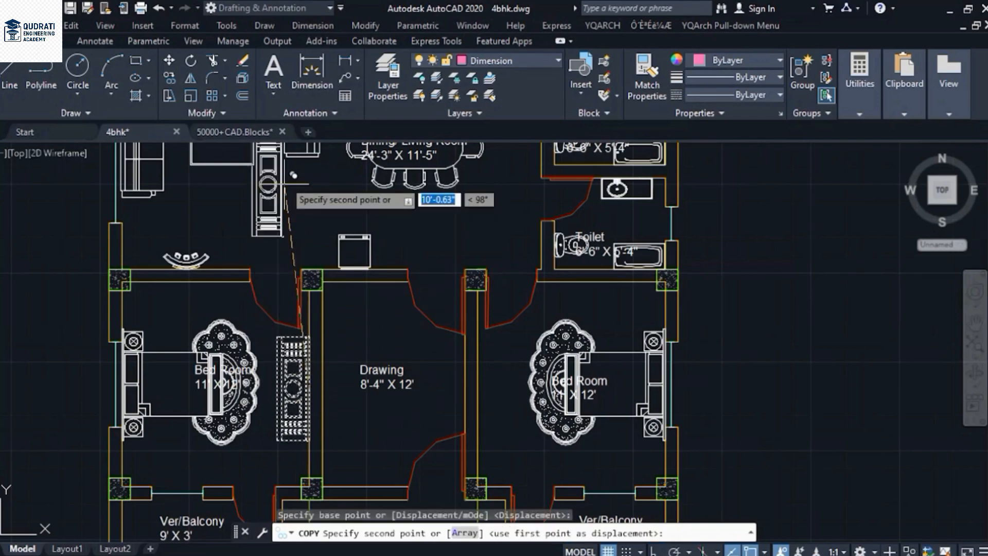
middle_drag(286, 189, 282, 515)
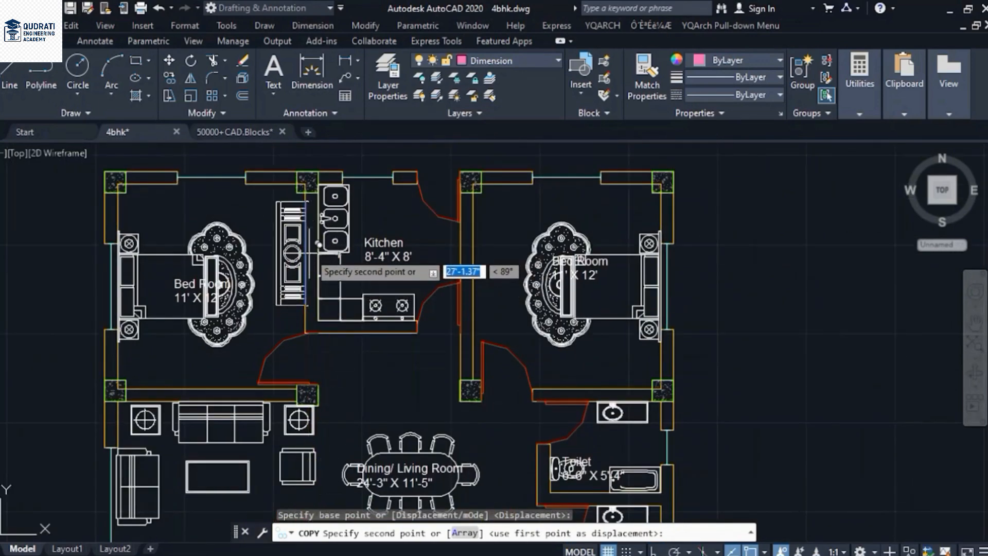
scroll(309, 273, up, 4)
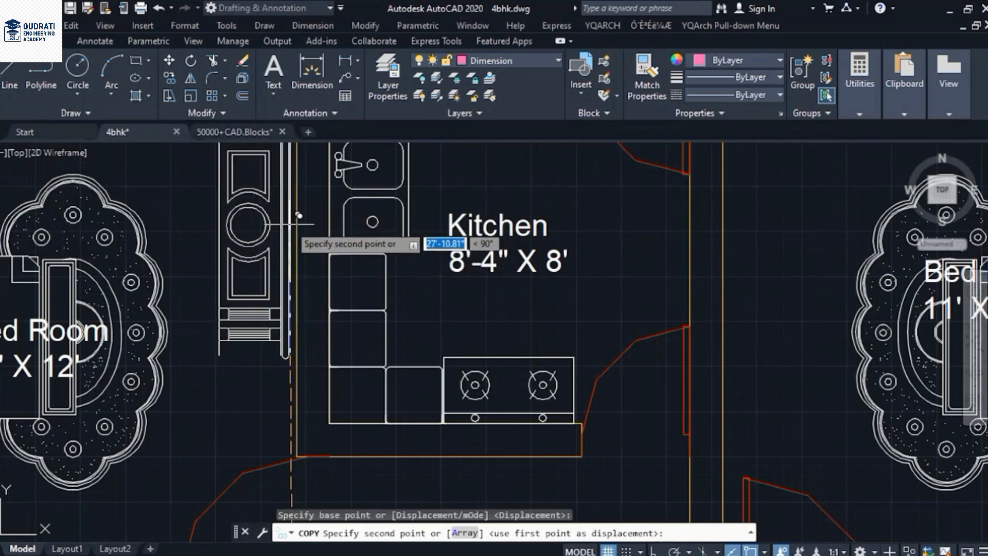
middle_drag(298, 222, 295, 342)
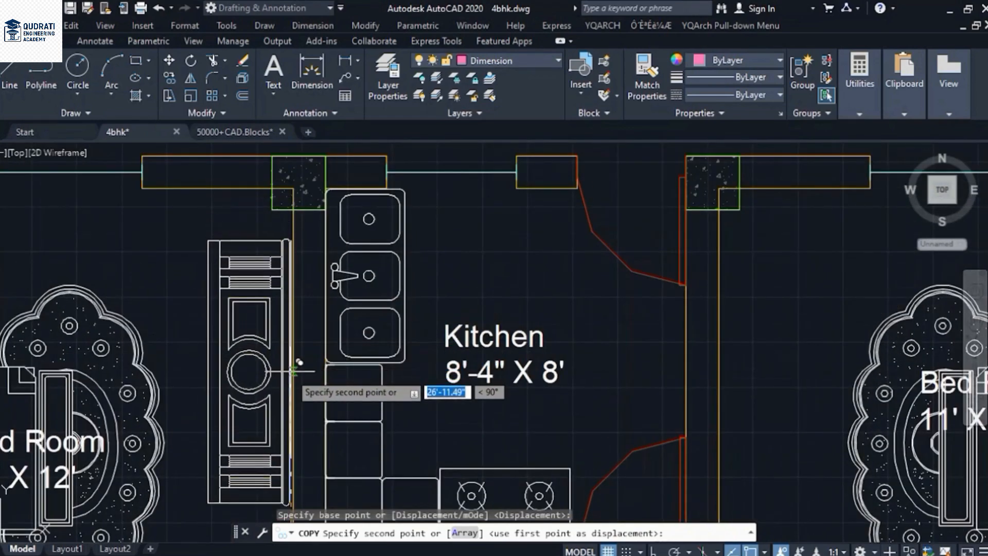
click(302, 368)
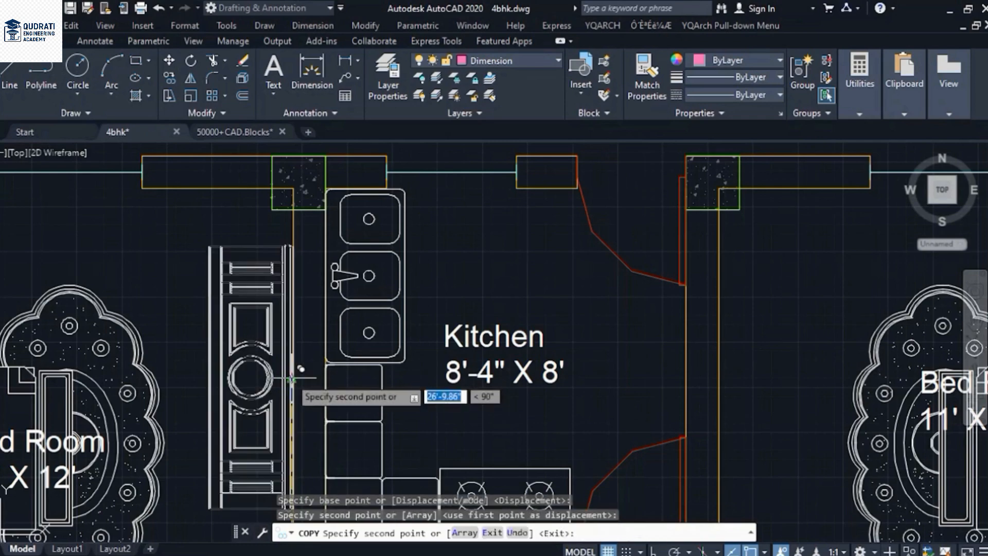
key(Escape)
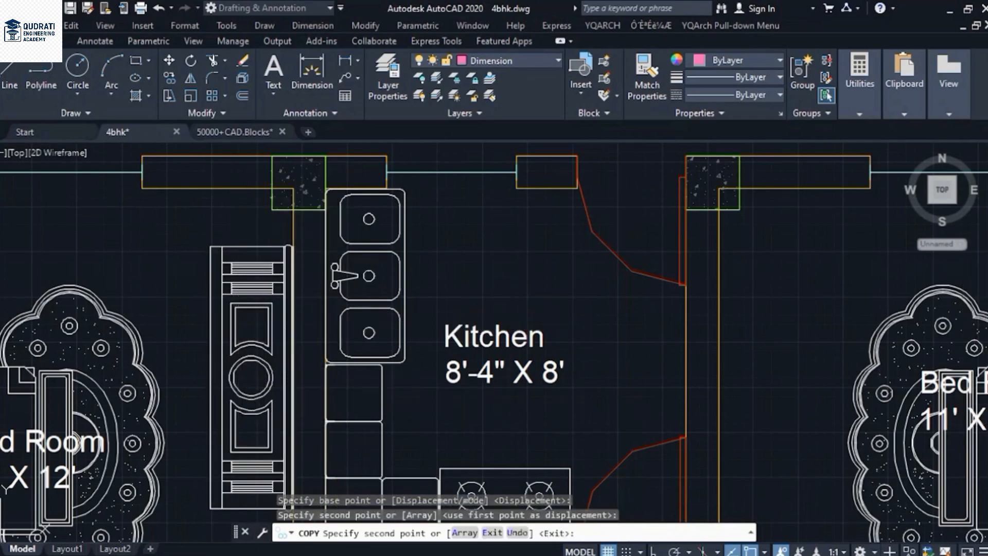
Mirror both cabinet blocks about a freehand line starting at the midpoint of the Porch's lower edge, with Ortho off, keeping the source objects
mouse_move(288, 292)
middle_down()
mouse_move(332, 218)
mouse_move(385, 209)
middle_up()
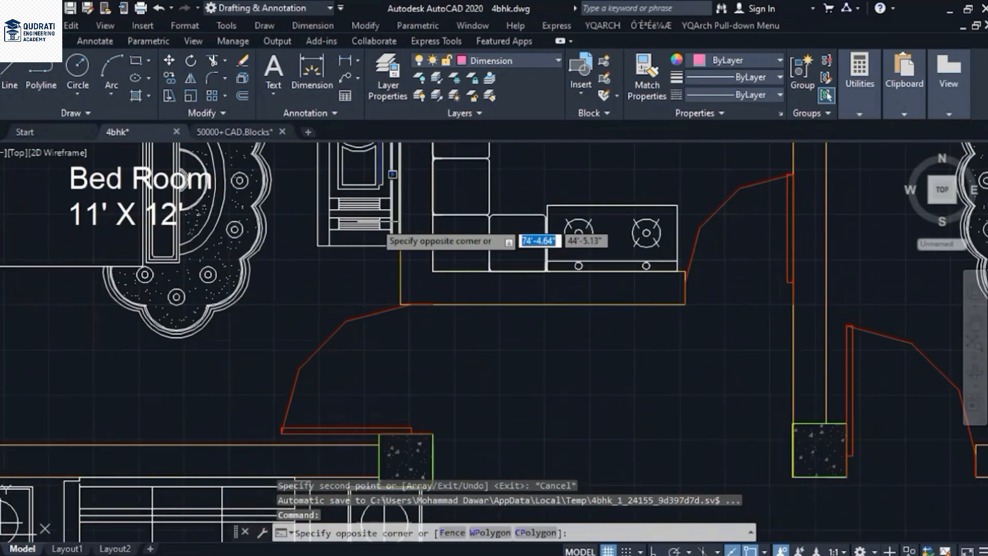
click(369, 233)
middle_drag(343, 418, 400, 188)
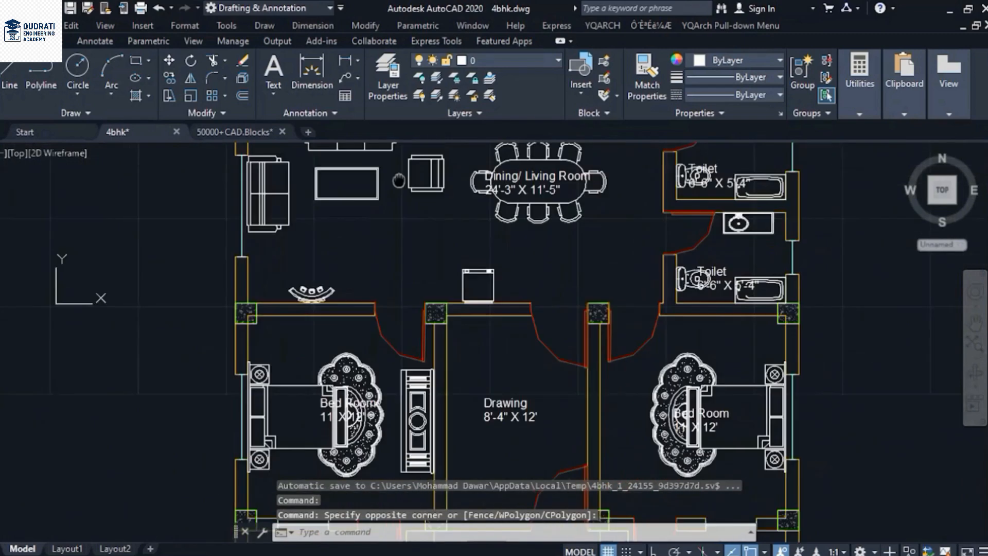
middle_drag(402, 362, 436, 145)
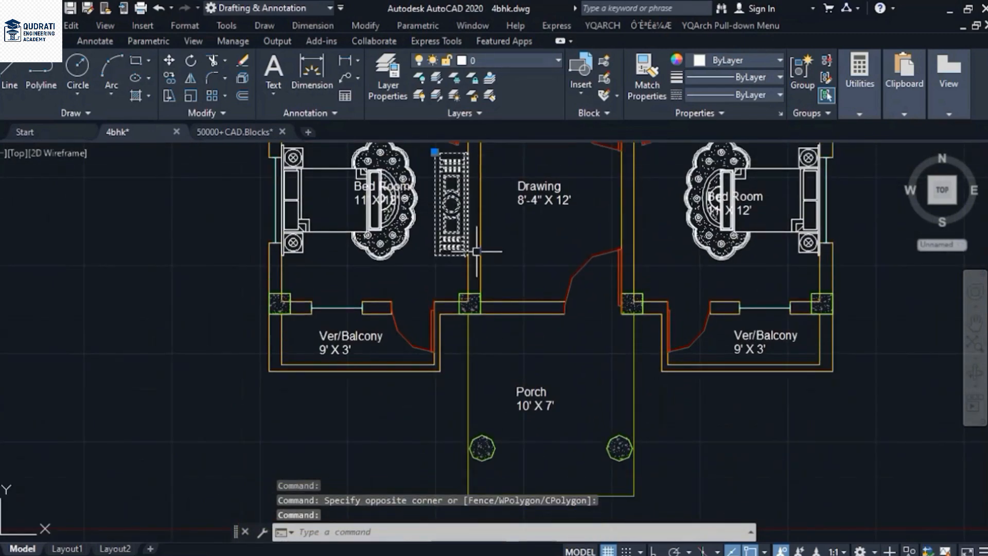
middle_drag(476, 254, 471, 39)
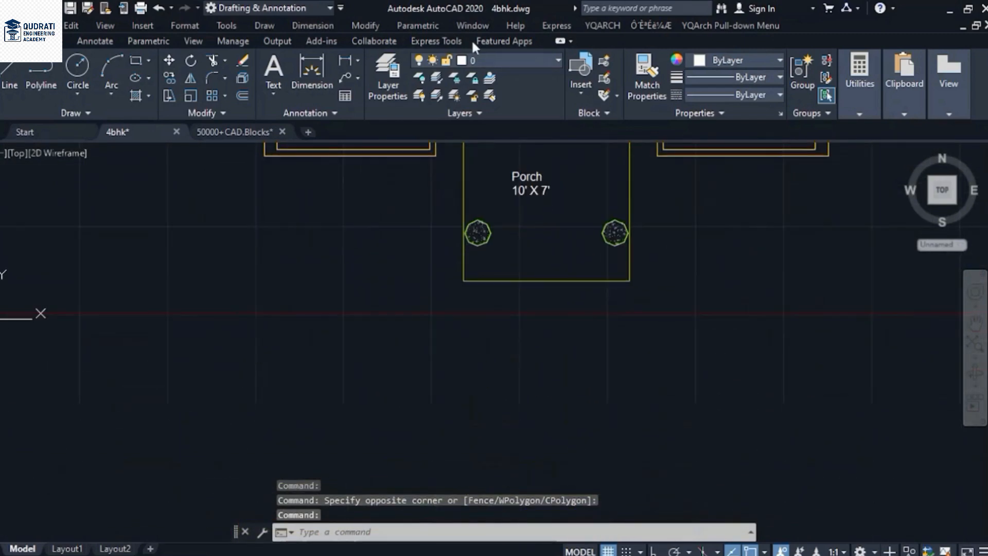
click(189, 79)
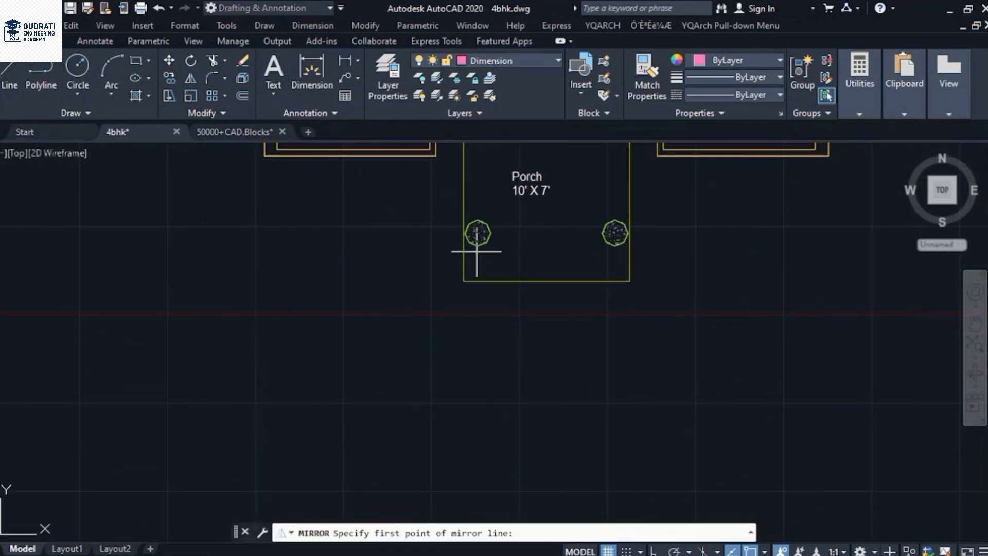
click(547, 281)
click(540, 359)
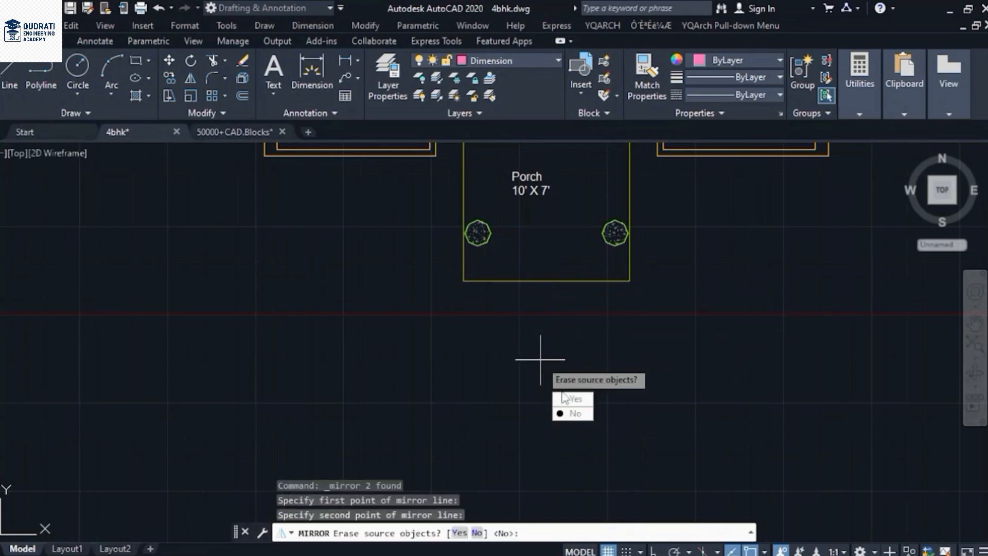
click(565, 411)
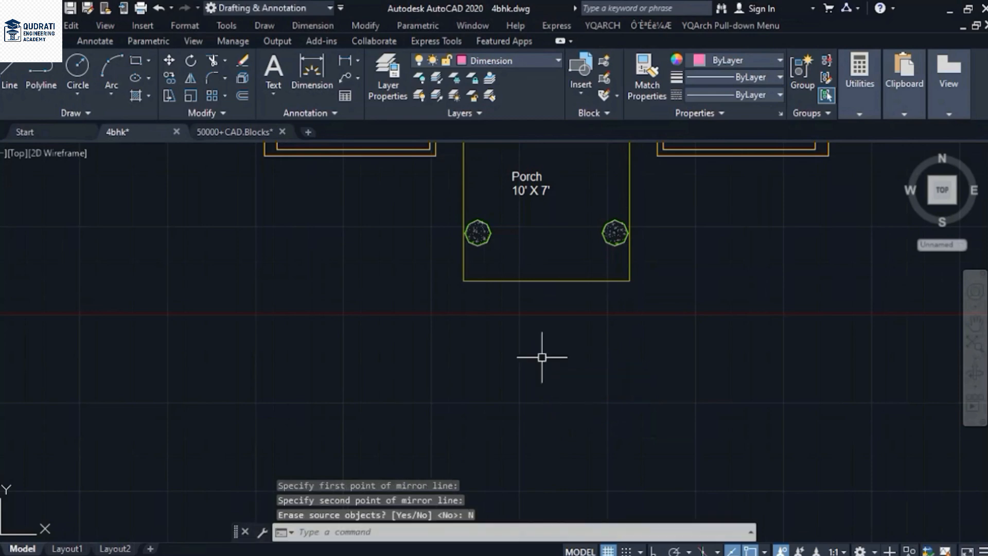
Inspect the mirrored cabinet in the lower-right Bed Room and try to undo the mirror
scroll(613, 227, down, 5)
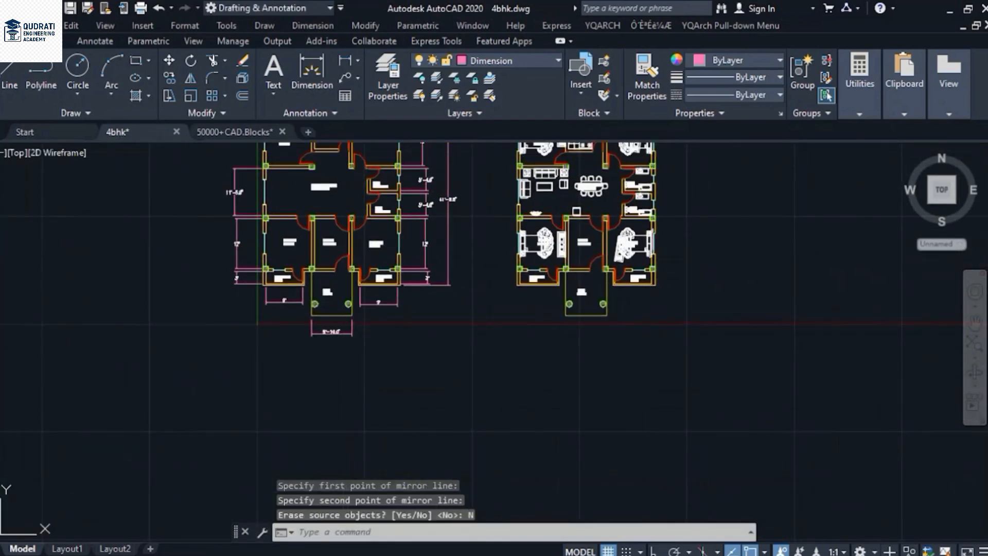
scroll(661, 228, up, 8)
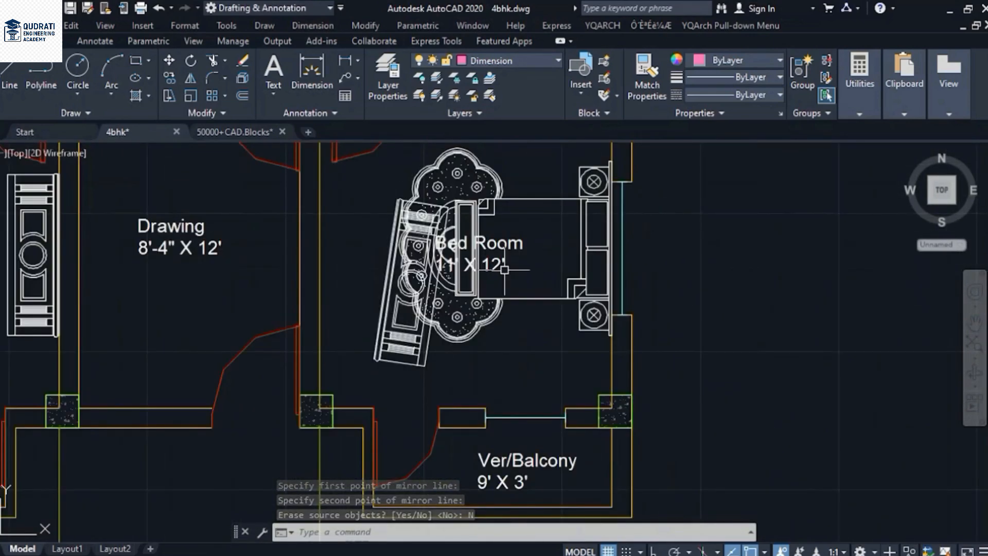
key(ctrl+z)
middle_drag(455, 285, 514, 442)
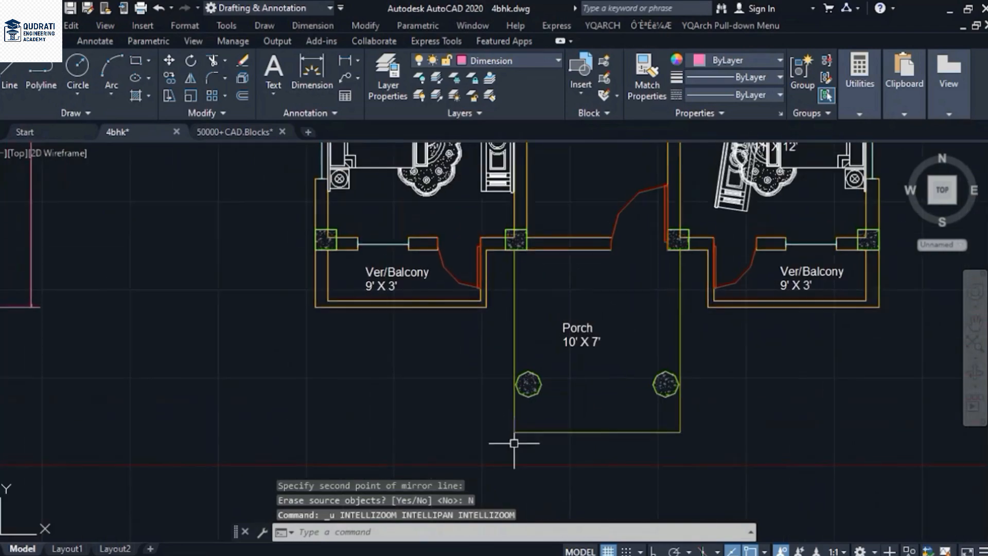
middle_drag(497, 182, 402, 395)
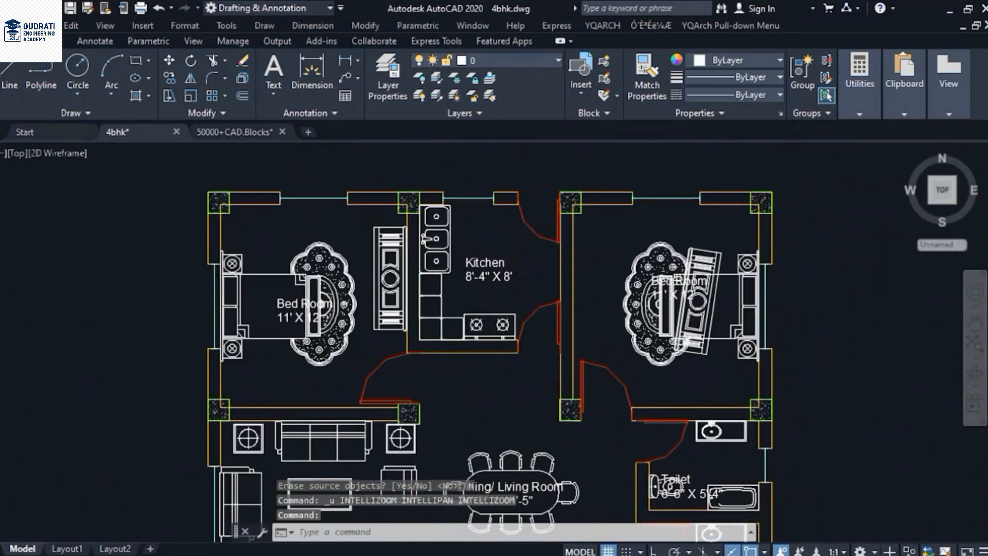
click(384, 305)
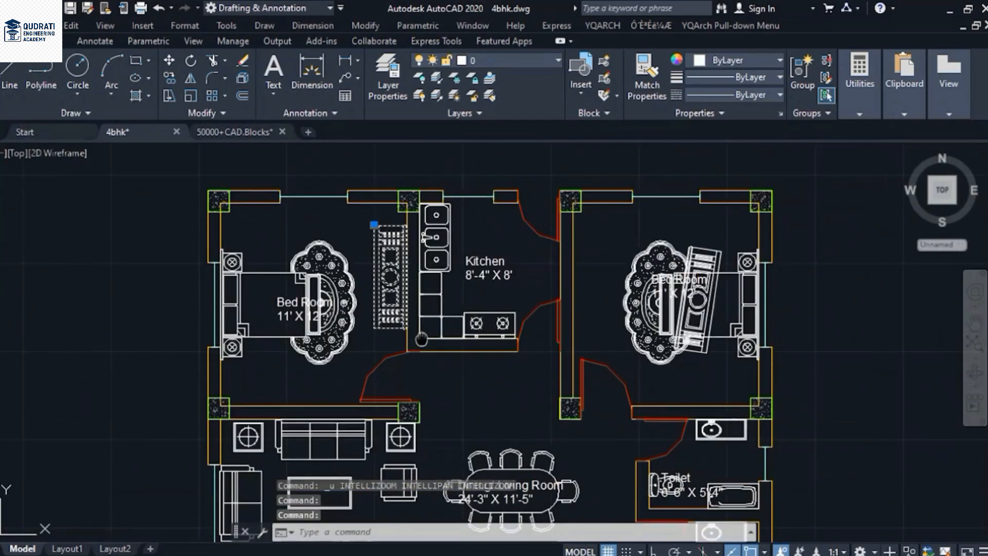
middle_drag(421, 339, 610, 370)
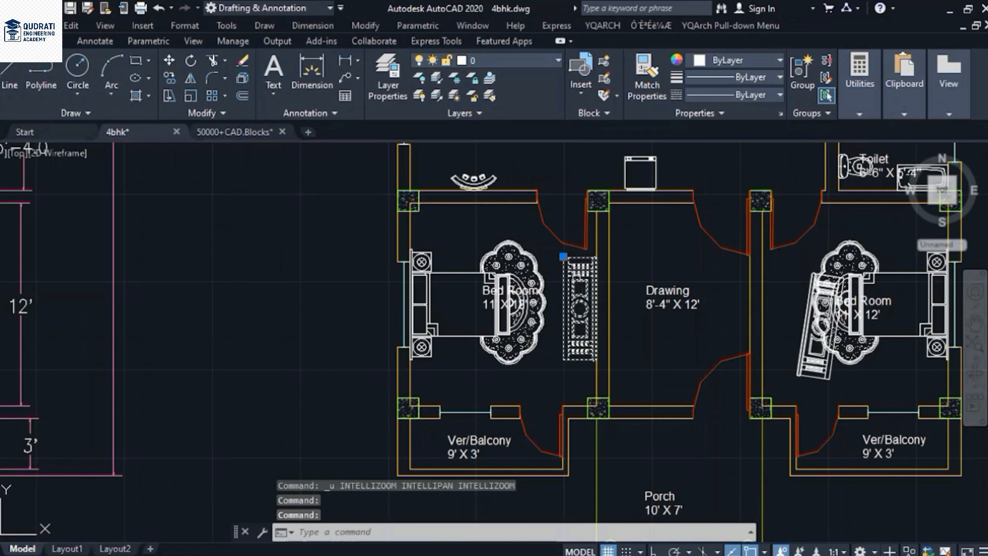
key(F8)
middle_drag(562, 393, 561, 146)
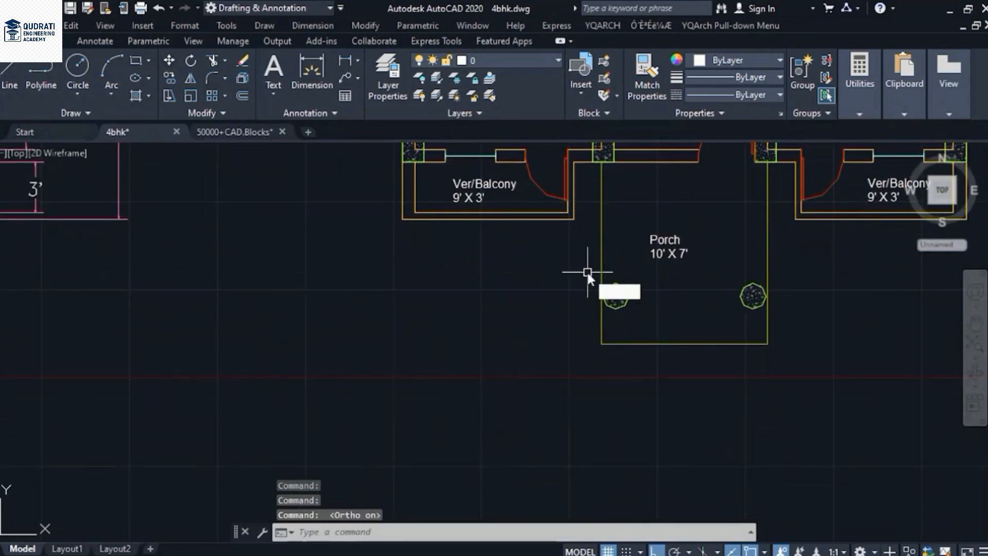
text(CO)
key(Return)
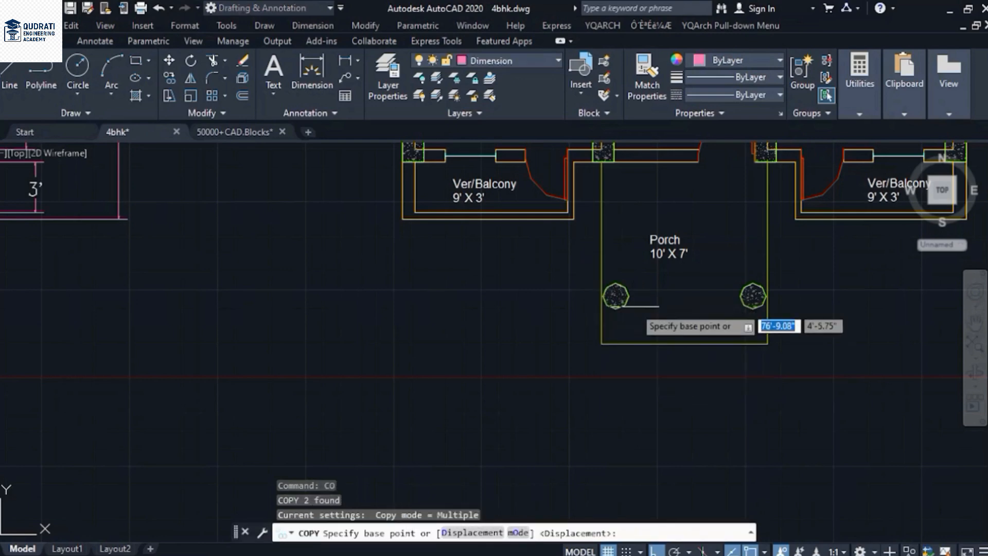
click(685, 344)
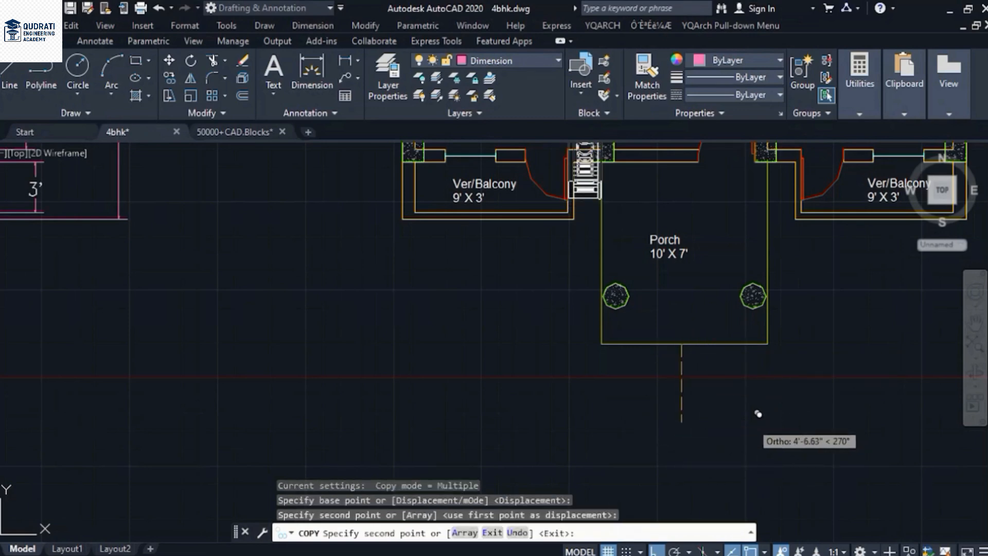
middle_drag(650, 452, 675, 555)
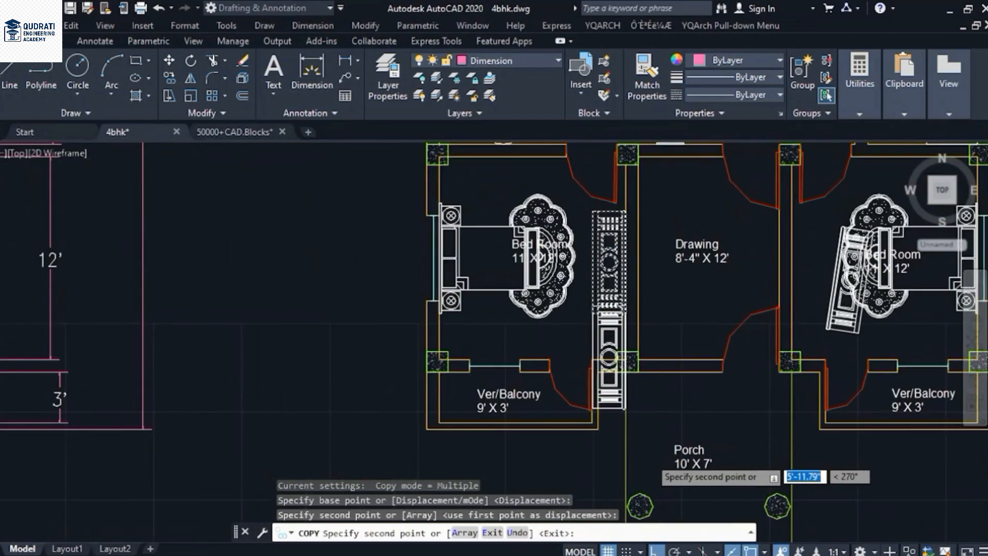
scroll(673, 453, down, 4)
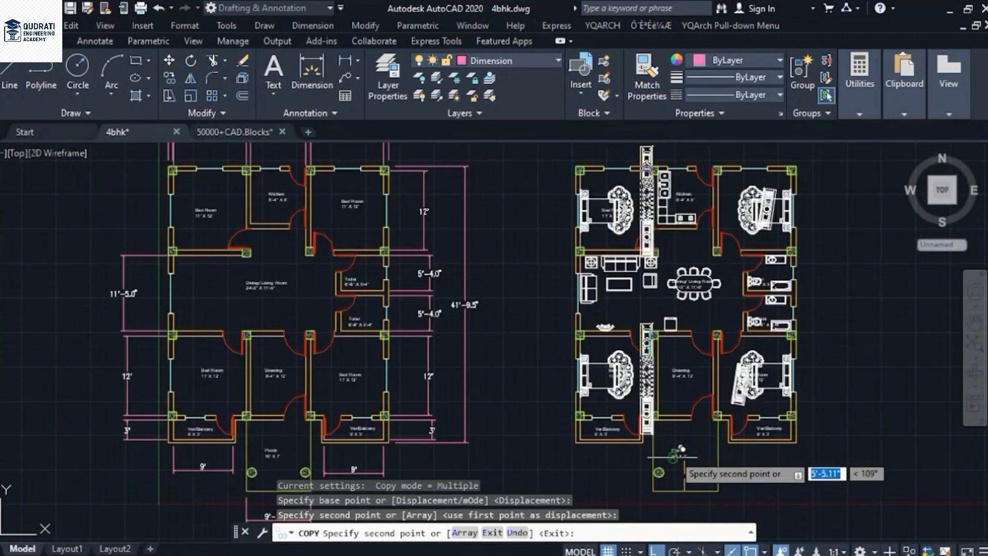
middle_drag(674, 455, 690, 391)
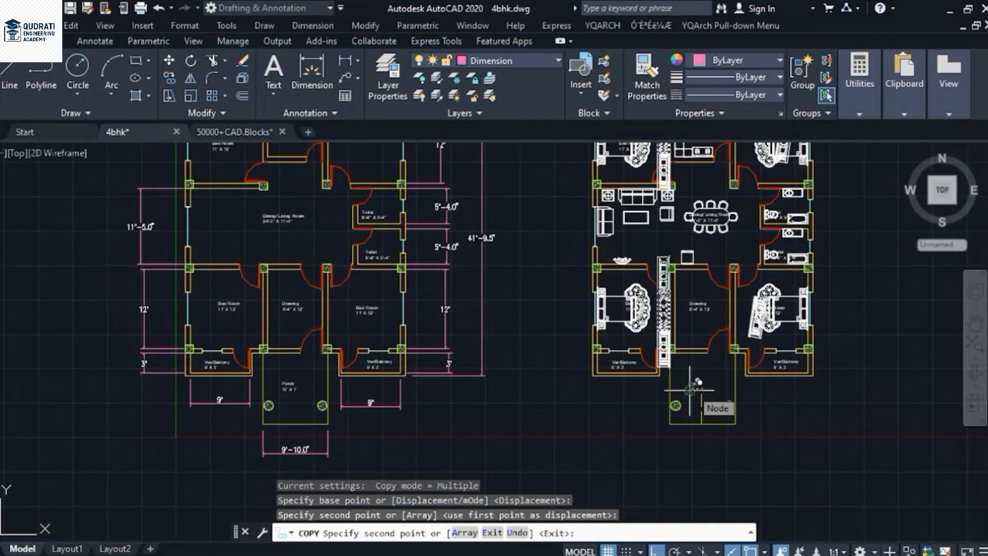
key(ctrl+z)
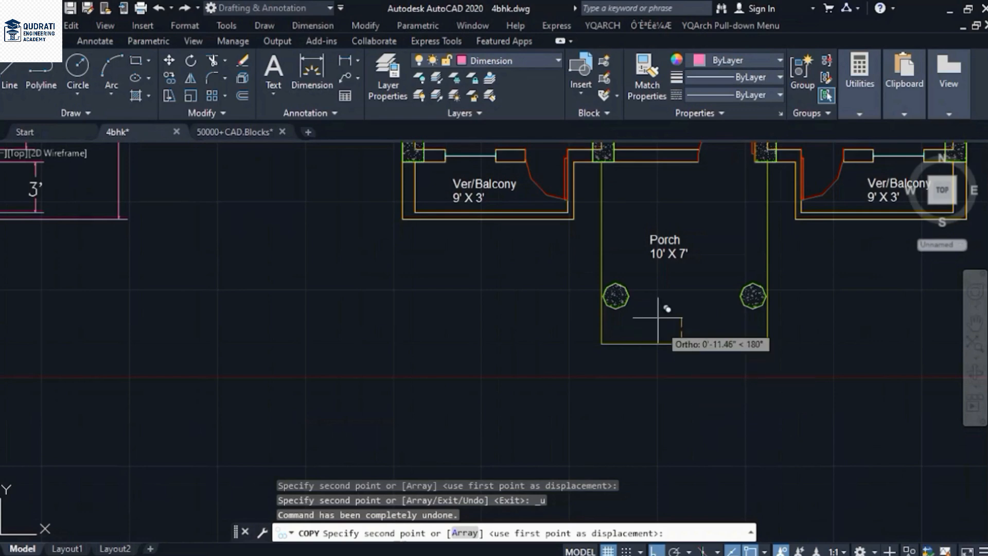
scroll(653, 325, down, 5)
key(Escape)
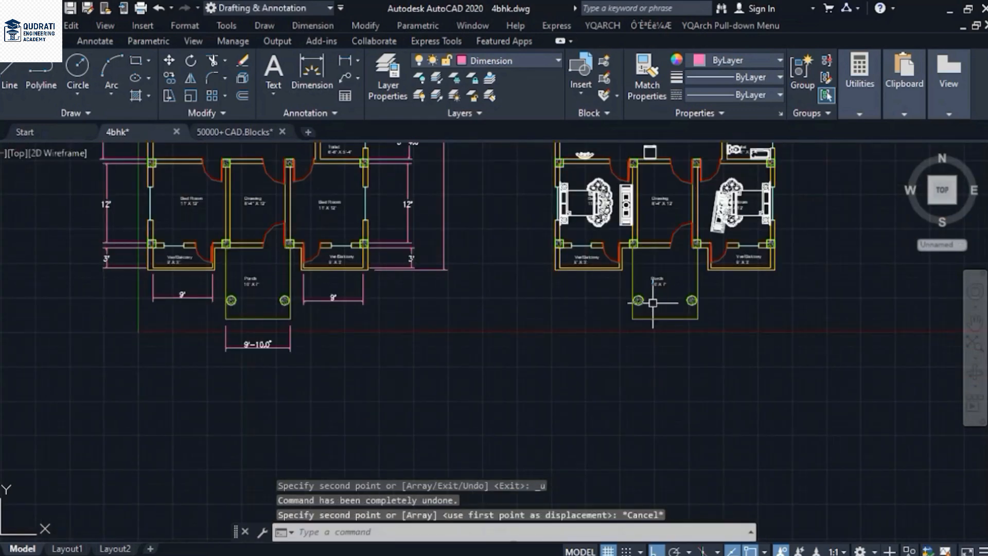
Undo the slanted mirror of the cabinet blocks in the two right-hand Bed Rooms
key(ctrl+z)
middle_drag(649, 298, 624, 439)
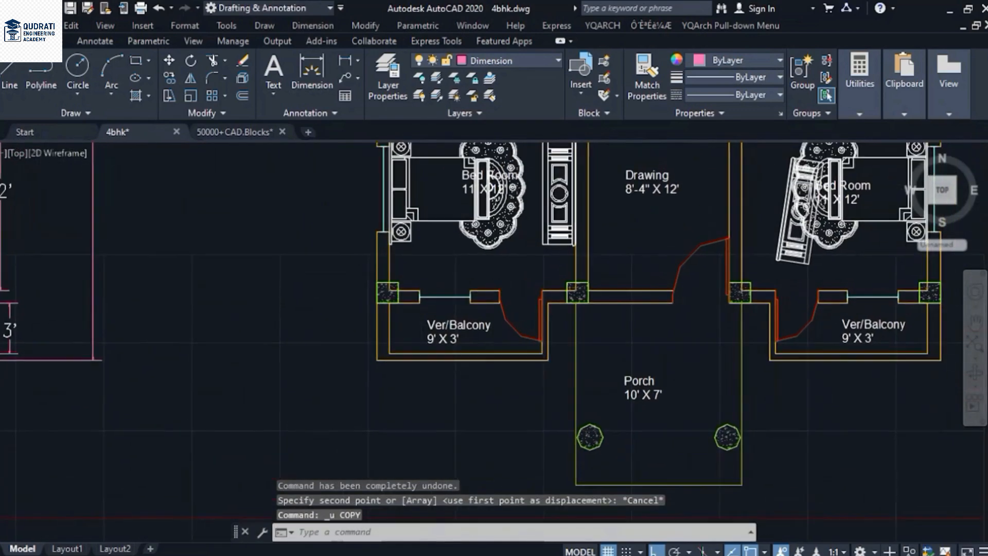
middle_drag(618, 371, 506, 167)
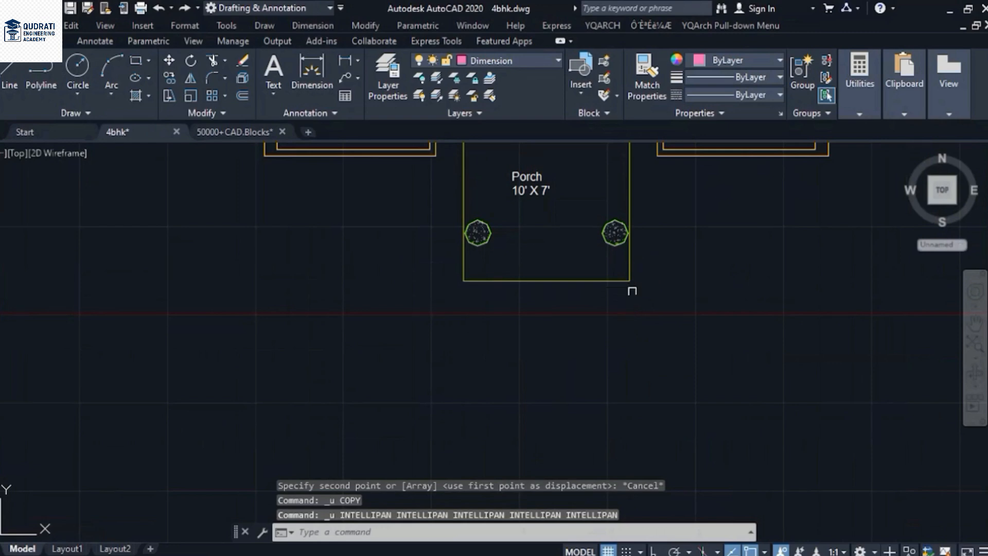
middle_drag(632, 291, 601, 450)
key(ctrl+z)
key(ctrl+z)
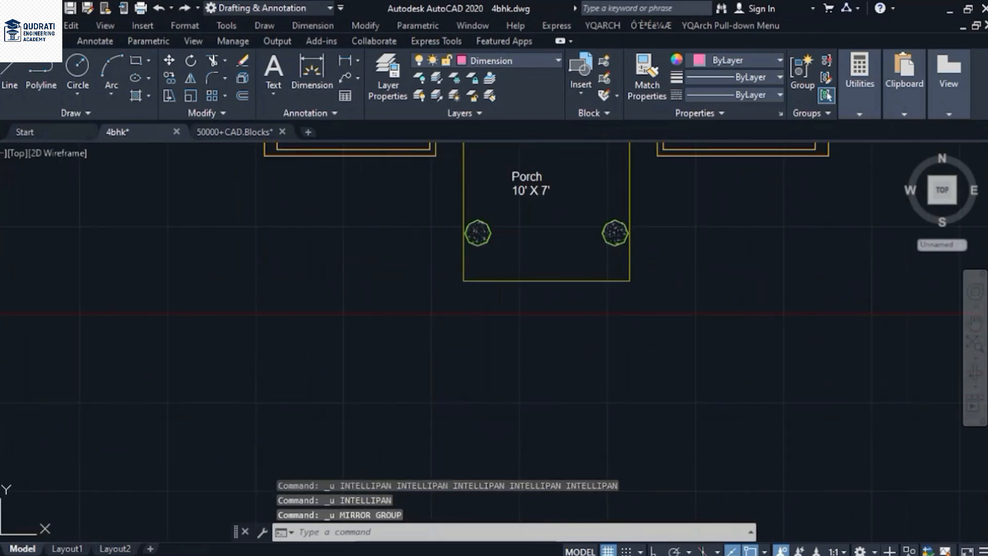
middle_drag(631, 313, 593, 501)
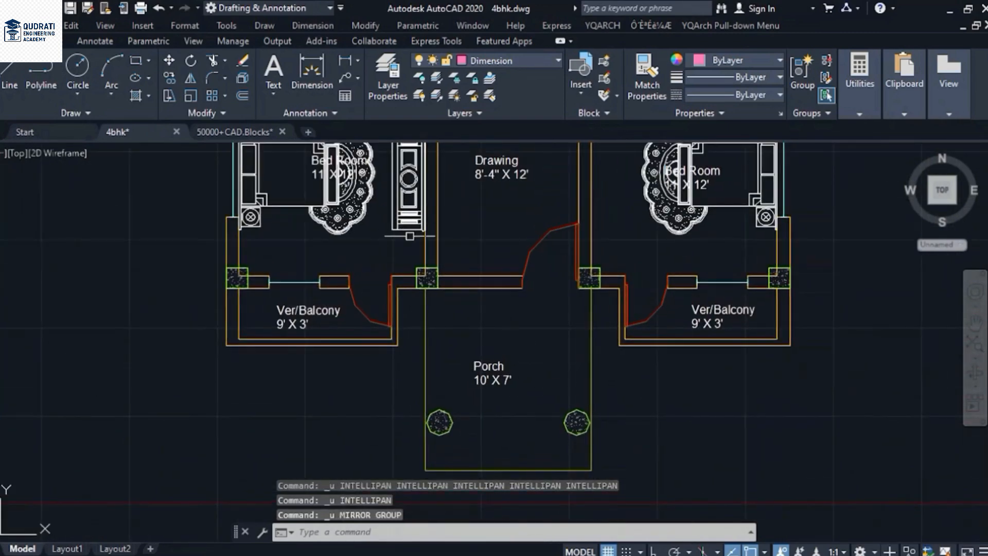
Mirror both cabinet blocks about a vertical line through the midpoint of the Porch's lower edge, with Ortho on, keeping the source objects
middle_drag(412, 242, 453, 345)
click(431, 272)
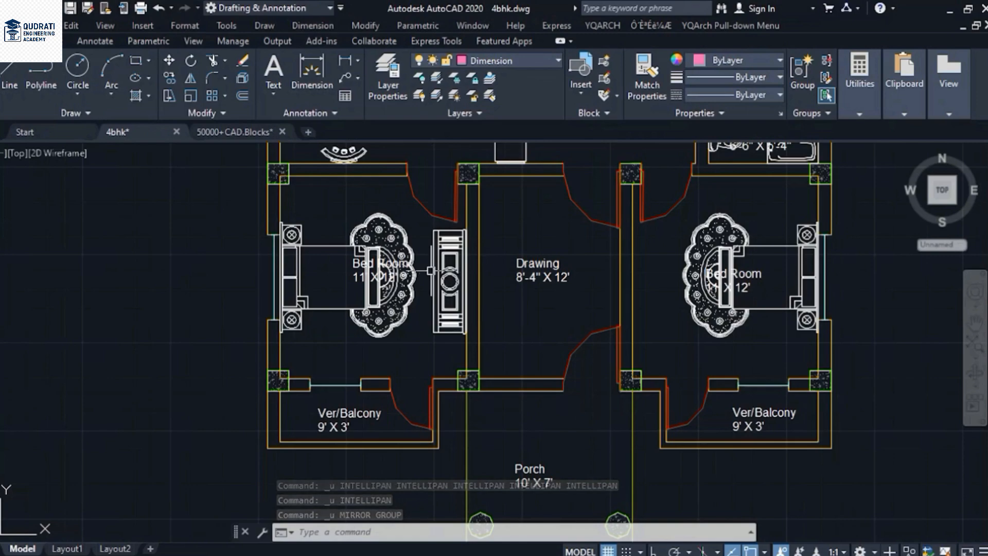
middle_drag(489, 171, 465, 455)
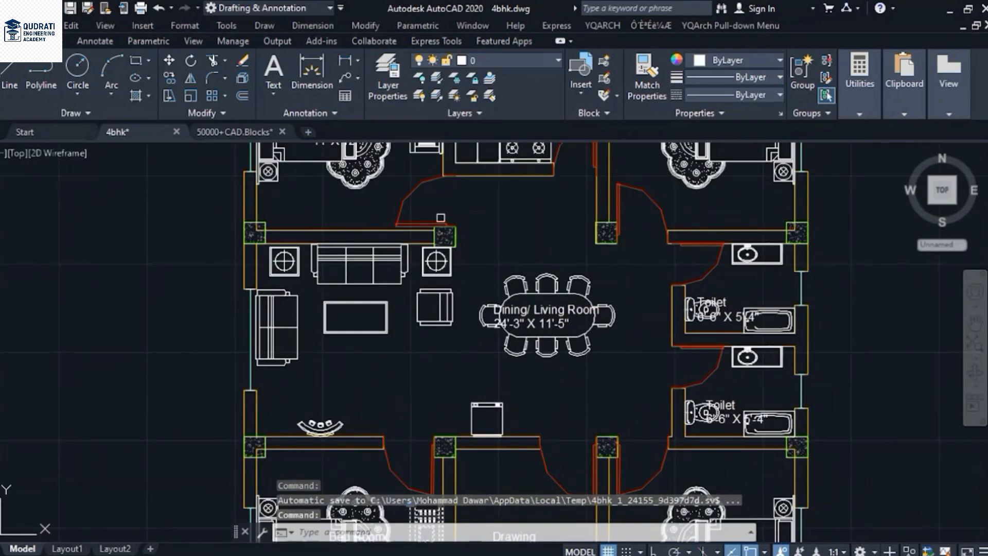
middle_drag(441, 218, 435, 362)
click(420, 260)
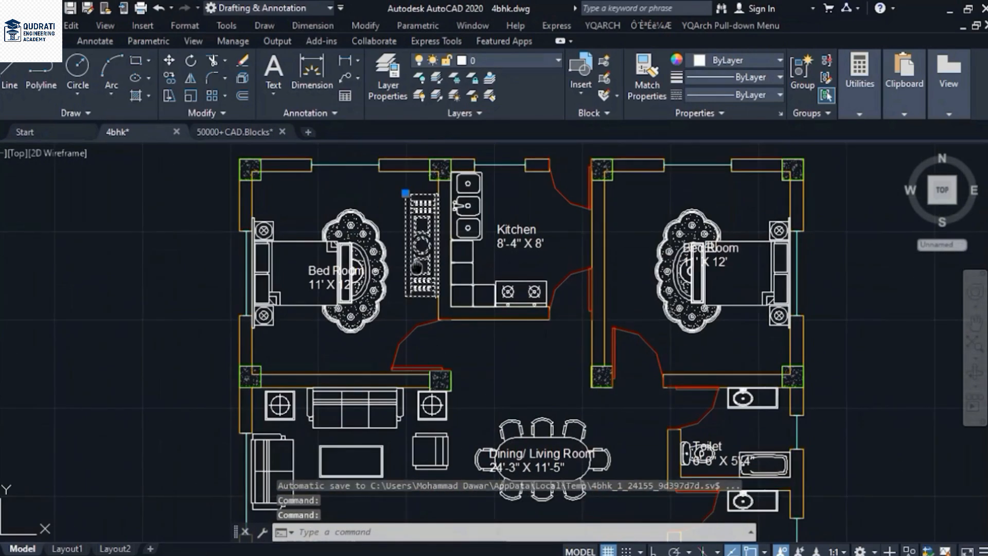
middle_drag(417, 268, 437, 141)
middle_drag(406, 422, 476, 58)
middle_drag(300, 215, 291, 45)
click(190, 78)
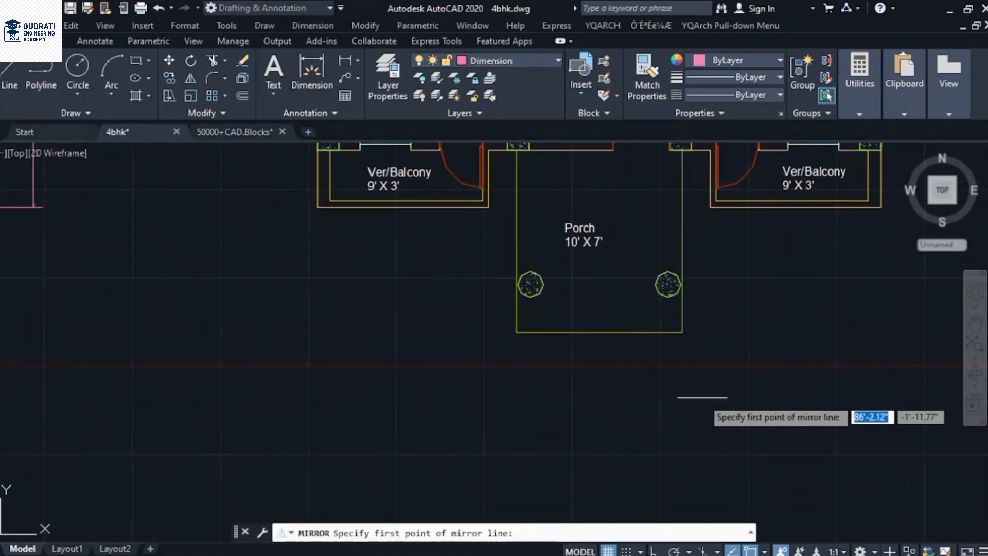
click(600, 333)
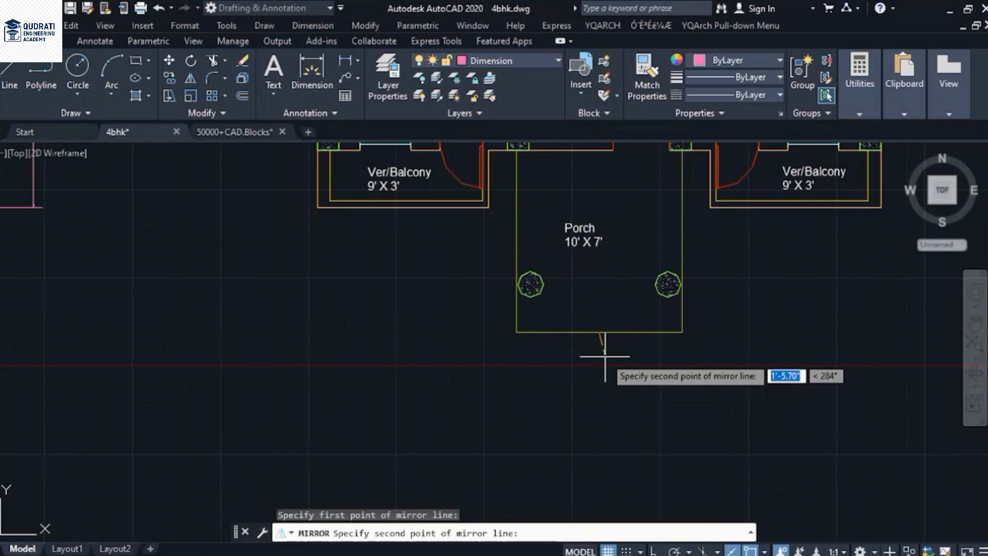
key(F8)
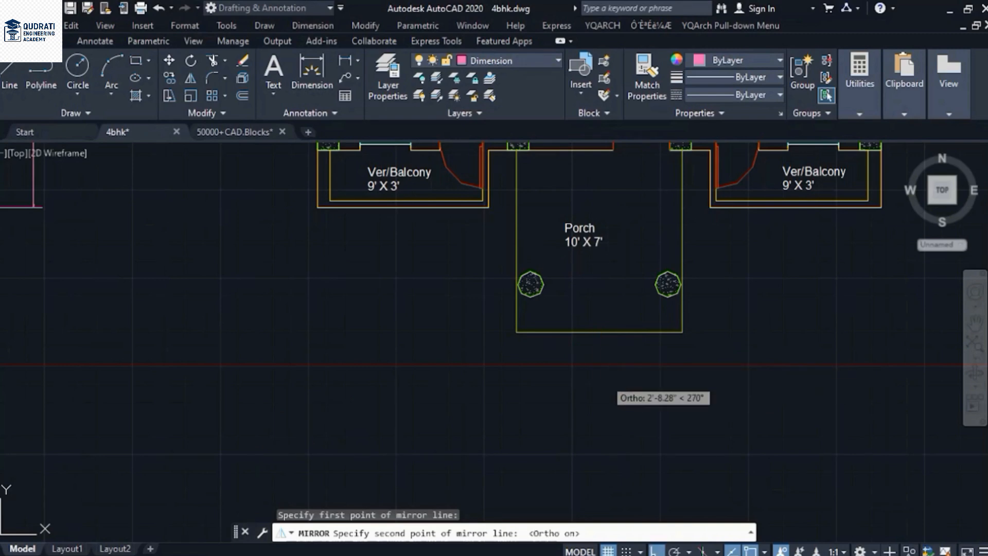
click(605, 394)
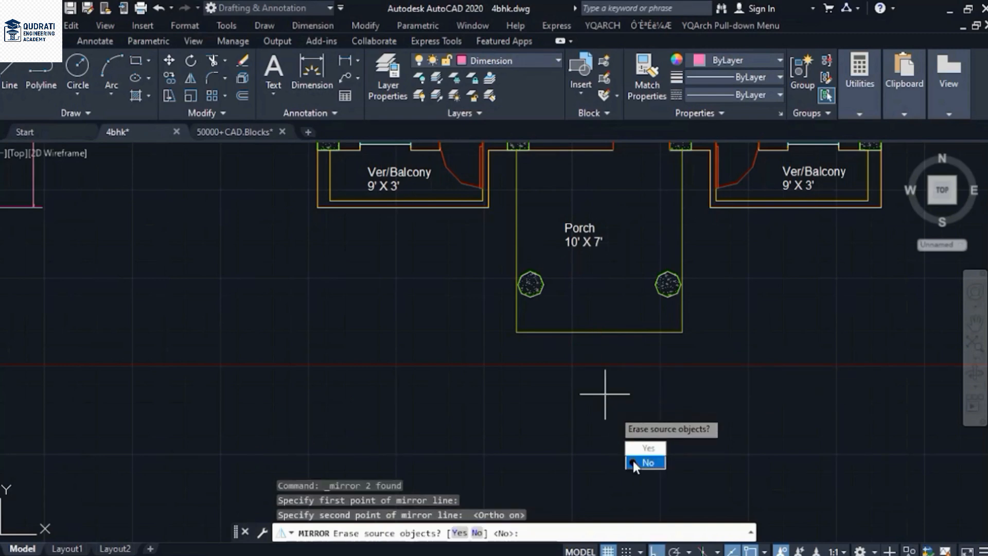
click(644, 463)
middle_drag(697, 248, 627, 484)
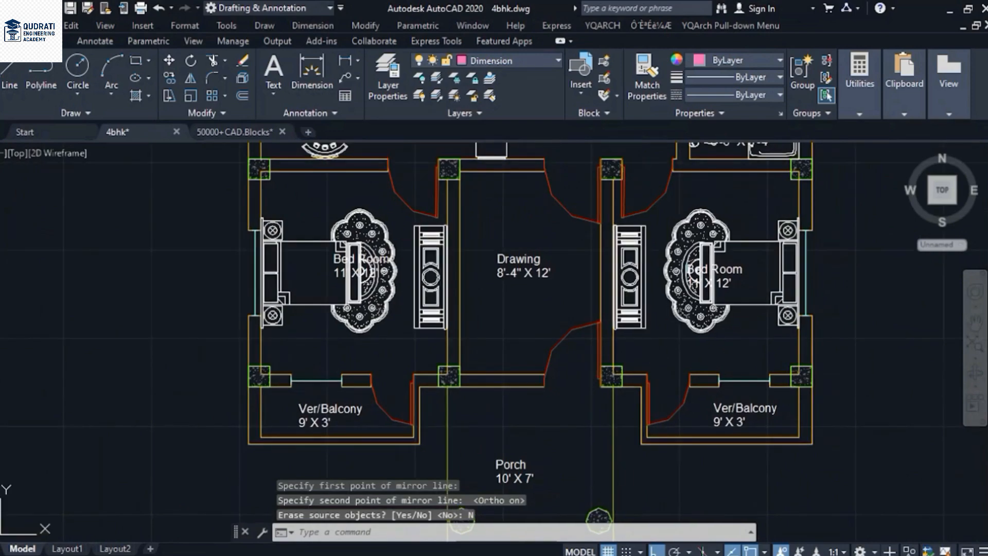
middle_drag(652, 259, 639, 391)
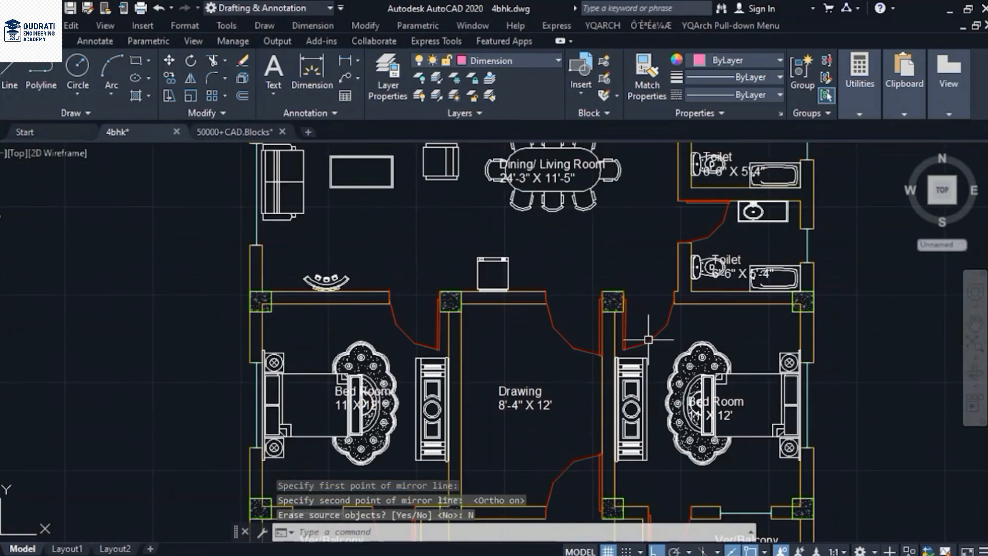
scroll(652, 328, down, 6)
scroll(651, 328, up, 2)
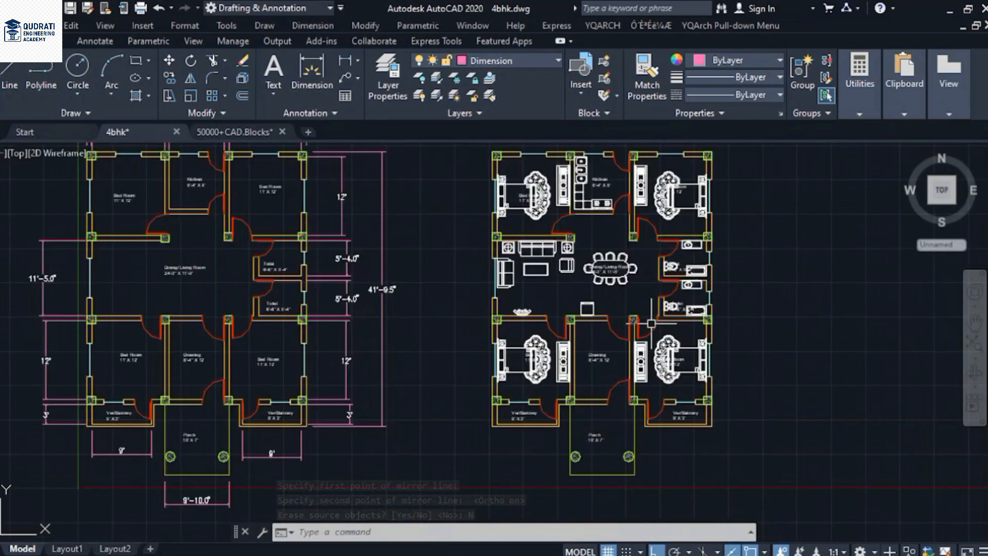
Move the plant block by its centre from beside the spare furniture into the lower-left Ver/Balcony of the furnished plan, with Ortho off
middle_drag(653, 316, 541, 293)
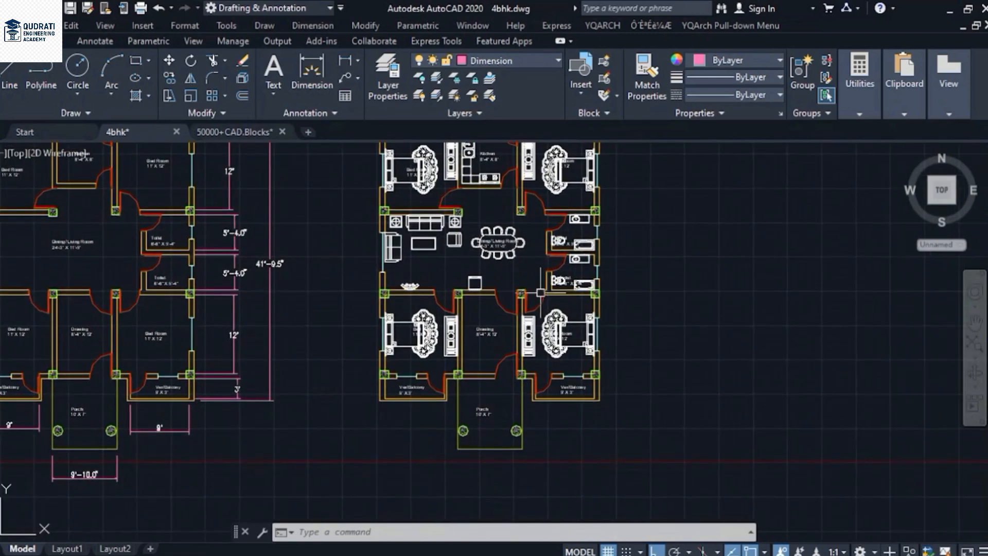
middle_drag(929, 380, 609, 371)
scroll(633, 335, down, 3)
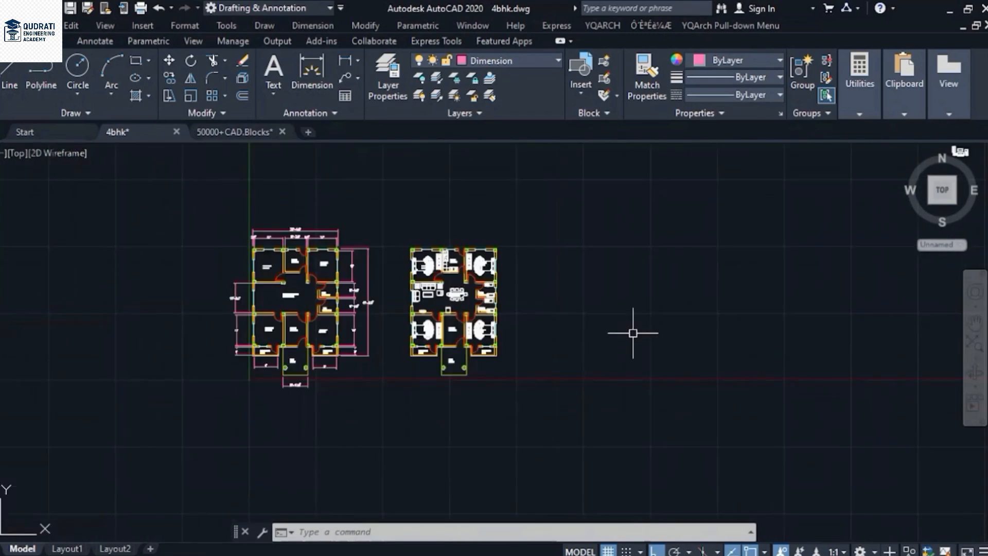
mouse_move(832, 254)
middle_down()
mouse_move(672, 315)
mouse_move(566, 341)
middle_up()
scroll(714, 227, up, 5)
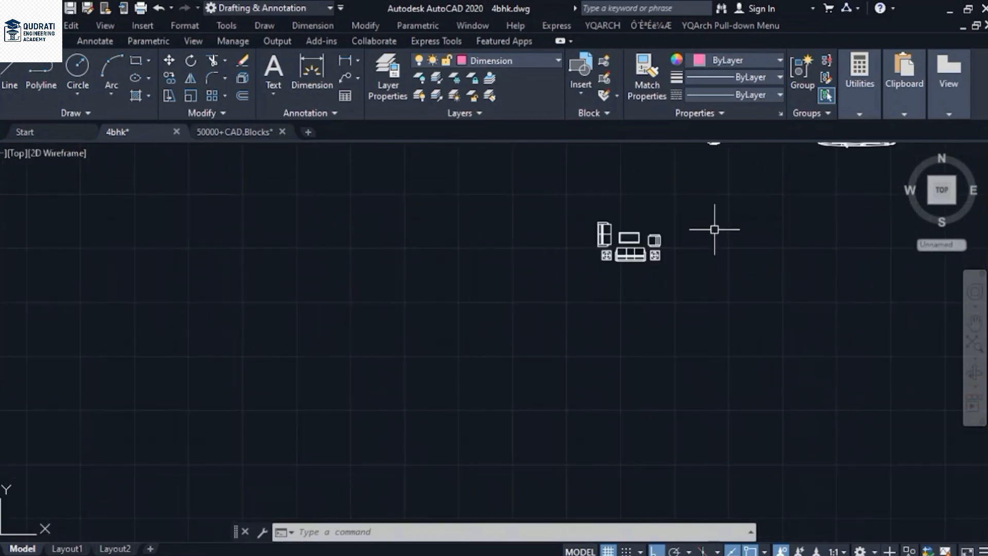
mouse_move(664, 268)
mouse_down()
mouse_move(668, 293)
mouse_move(684, 287)
mouse_up()
middle_drag(689, 302, 691, 349)
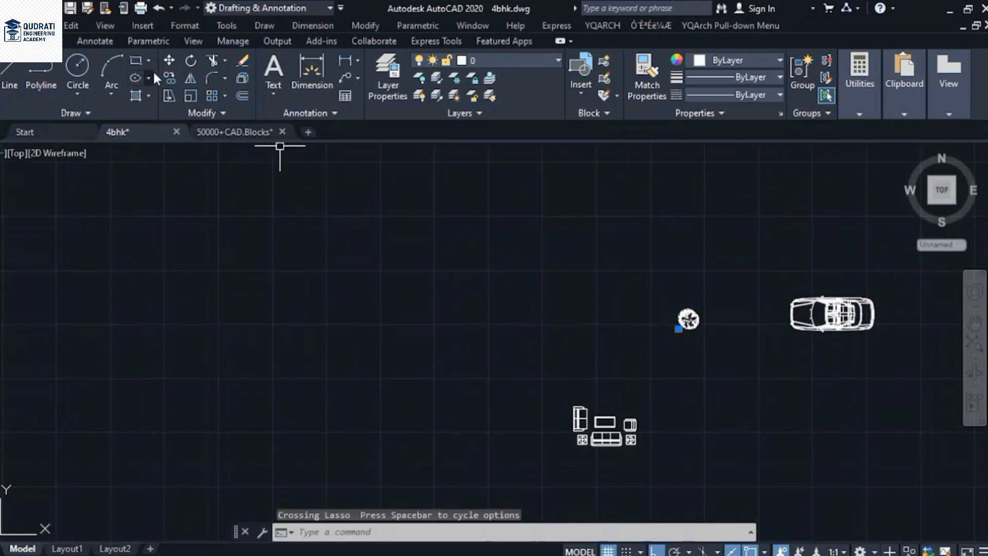
click(167, 64)
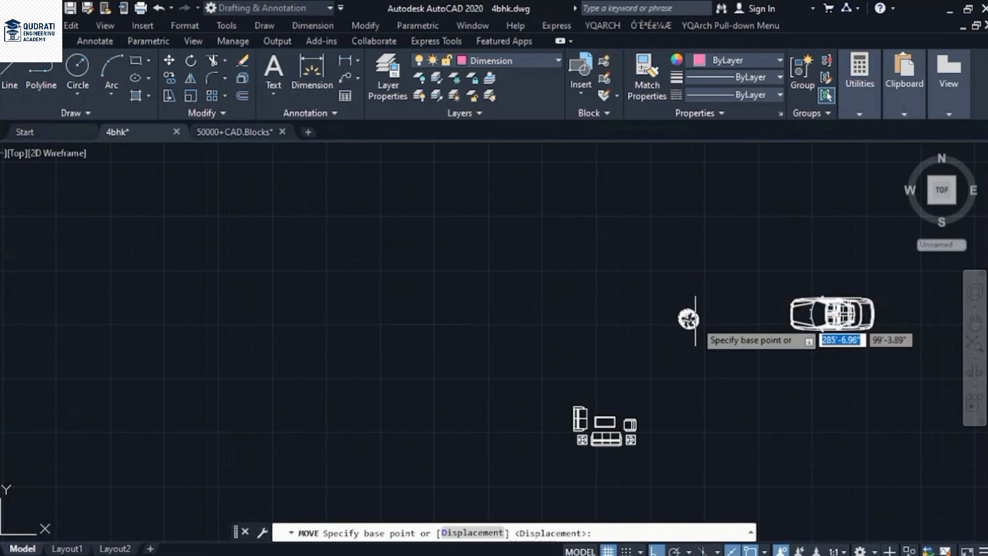
scroll(690, 323, up, 6)
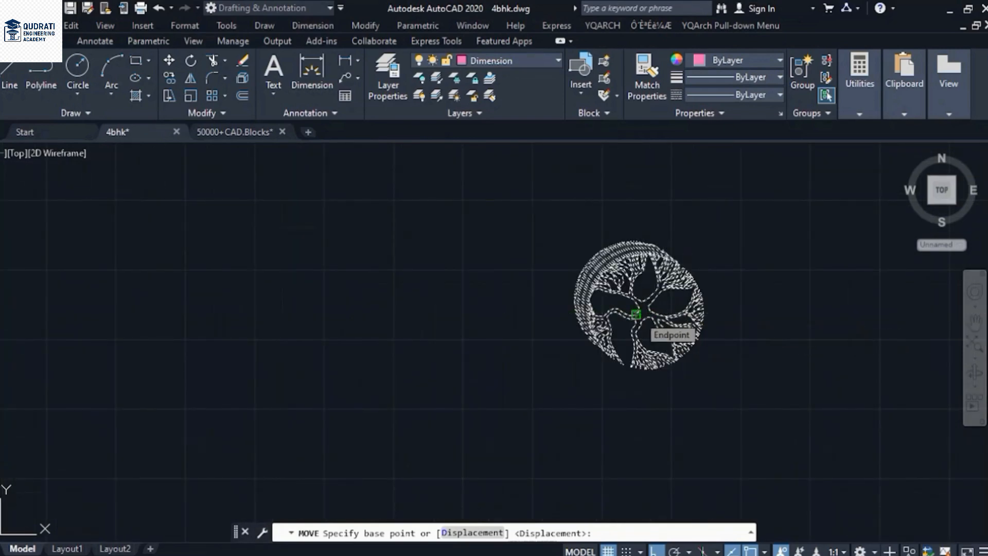
click(637, 313)
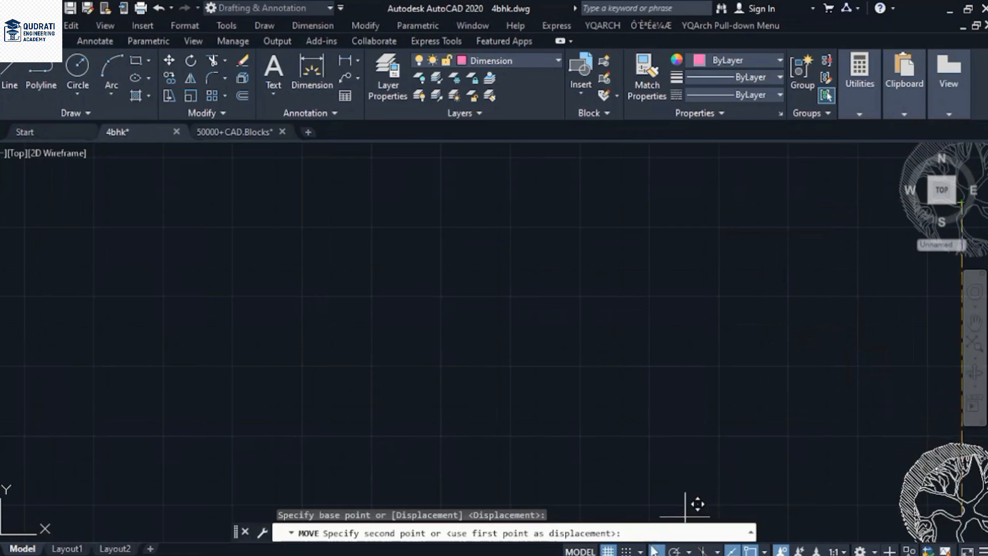
key(F8)
scroll(559, 406, down, 3)
middle_drag(381, 412, 714, 229)
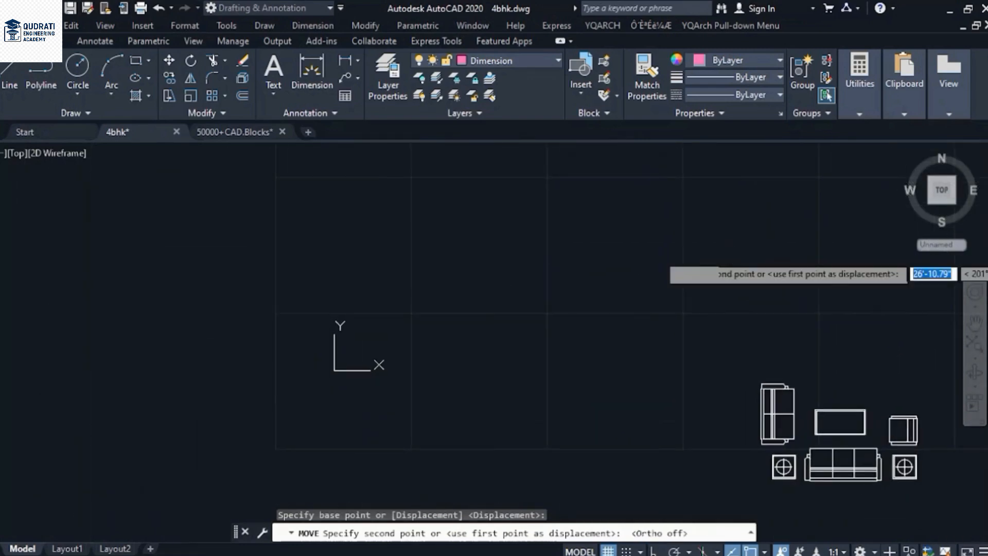
scroll(546, 344, down, 9)
middle_drag(462, 367, 893, 148)
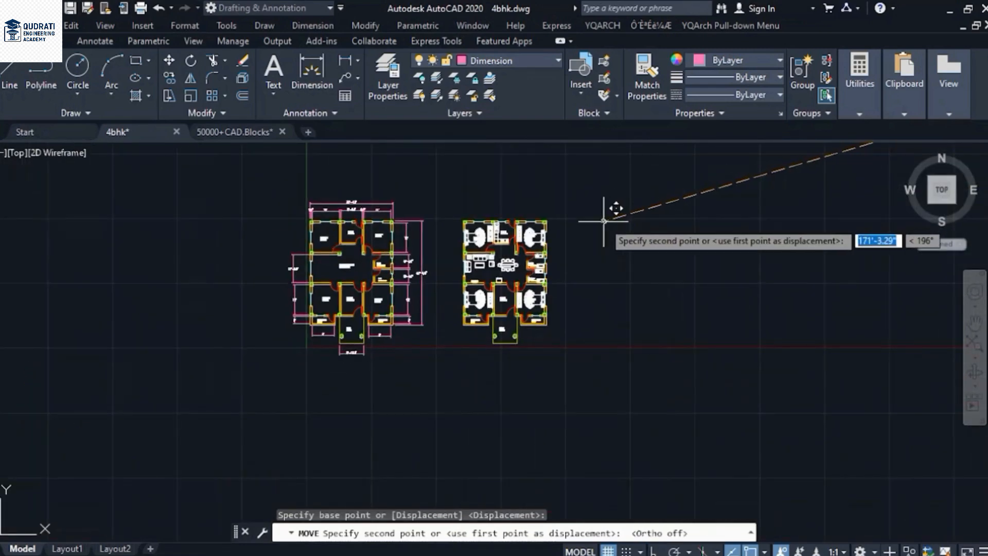
scroll(460, 307, up, 10)
scroll(448, 303, up, 2)
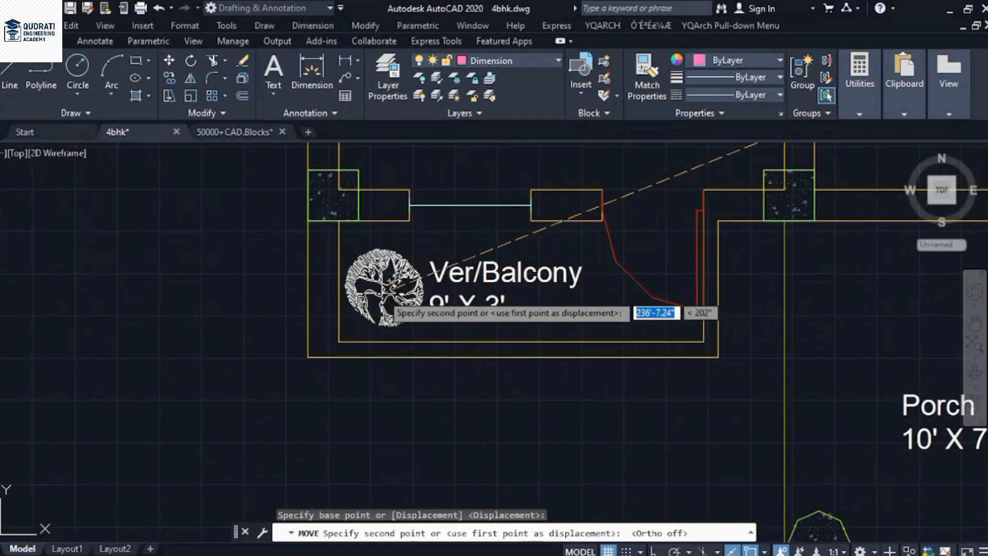
click(383, 283)
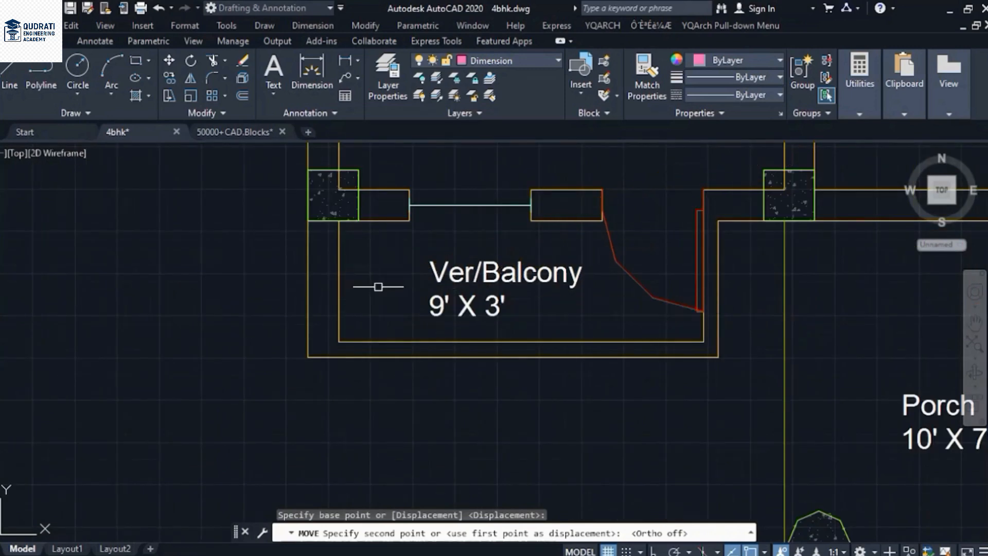
Mirror the balcony plant about a vertical line through the midpoint of the Porch's lower edge, with Ortho on, keeping the source object
click(376, 291)
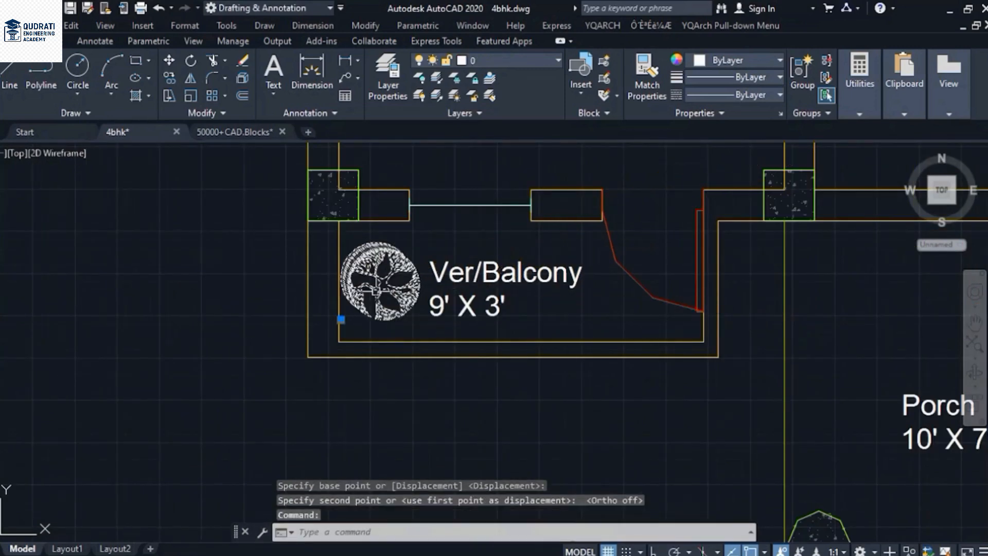
click(190, 78)
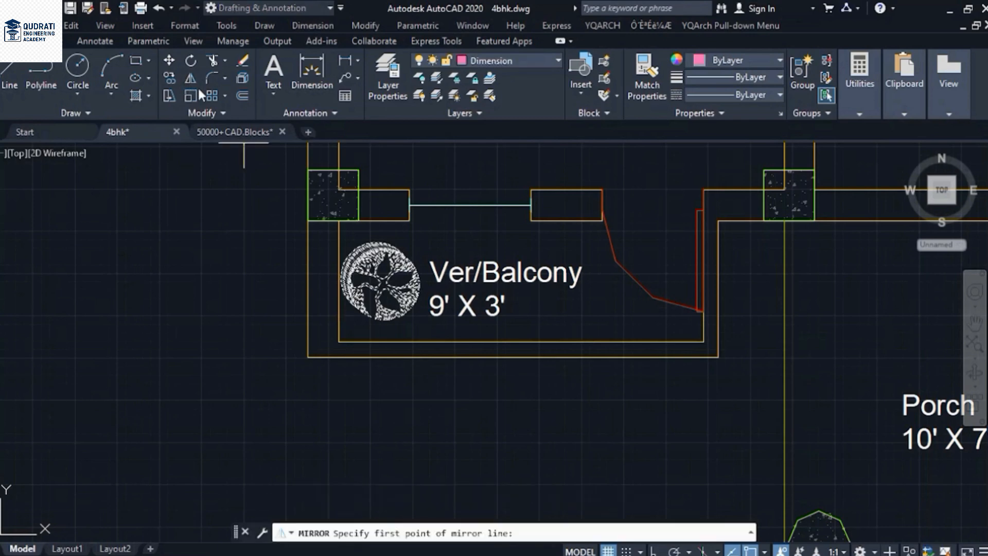
scroll(324, 165, down, 5)
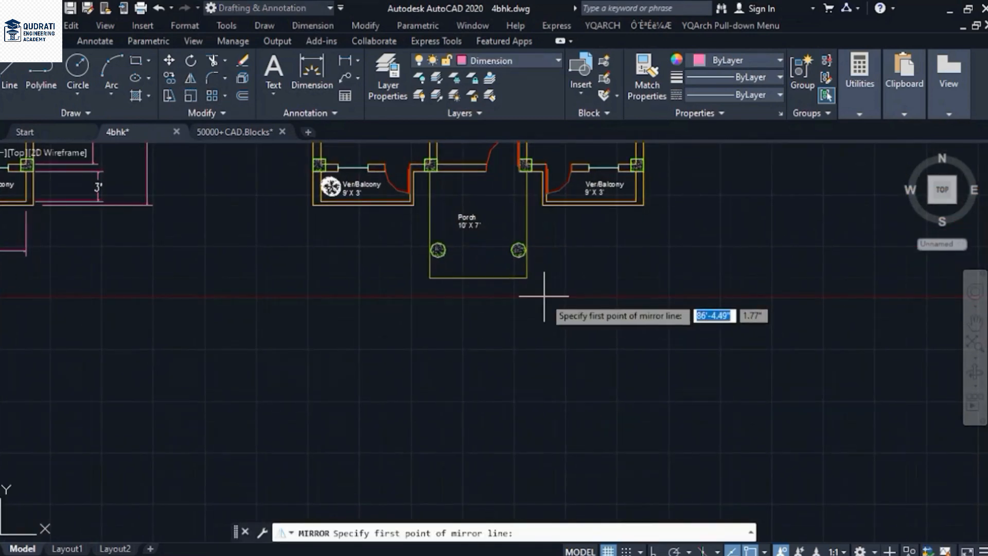
key(F8)
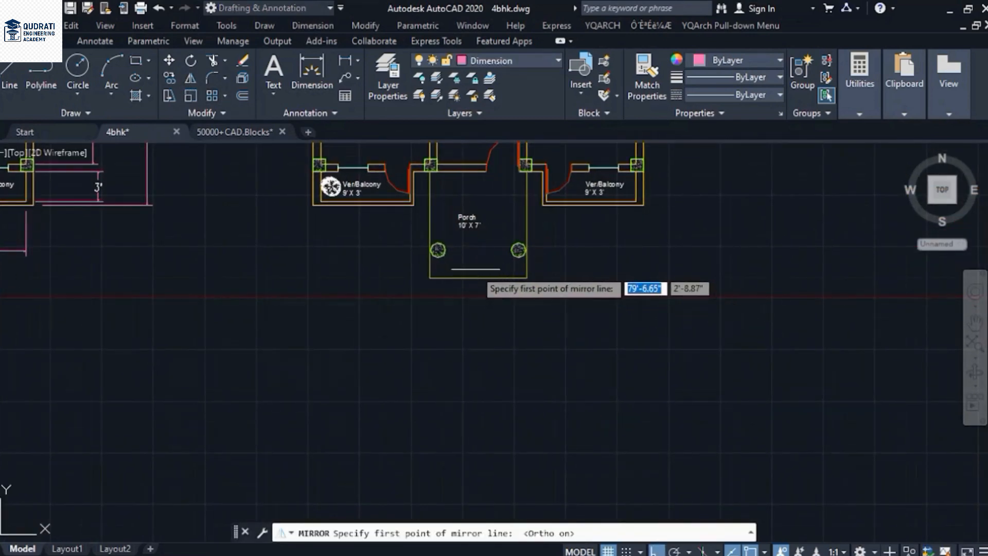
click(477, 278)
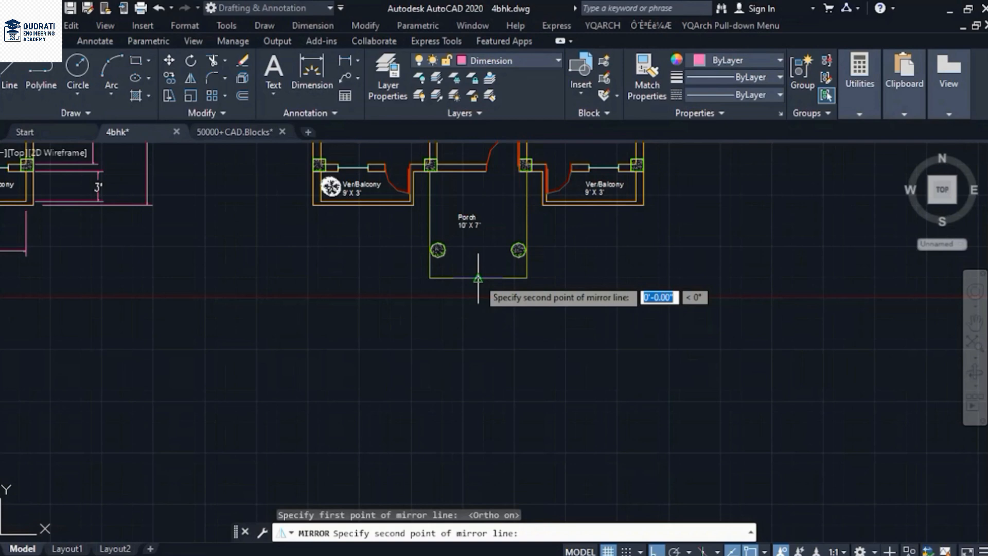
click(477, 334)
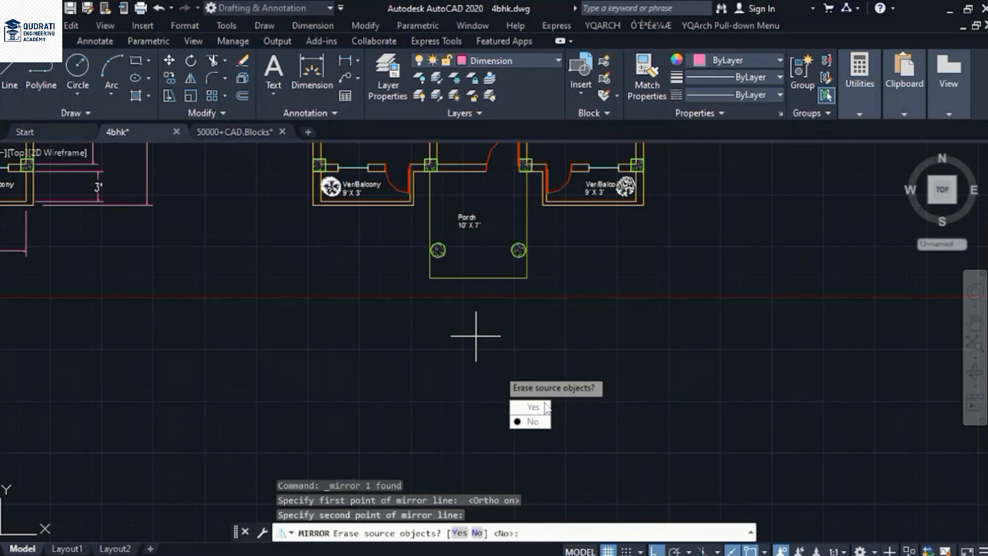
click(543, 421)
Shift the lower-right Ver/Balcony label horizontally to the left, clear of the mirrored plant
middle_drag(658, 192, 630, 263)
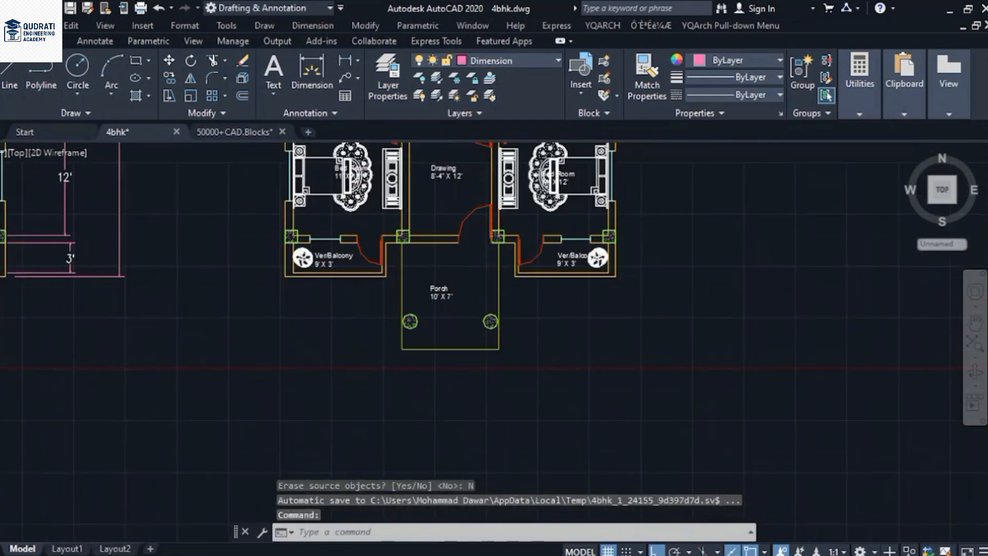
scroll(589, 262, up, 5)
click(549, 211)
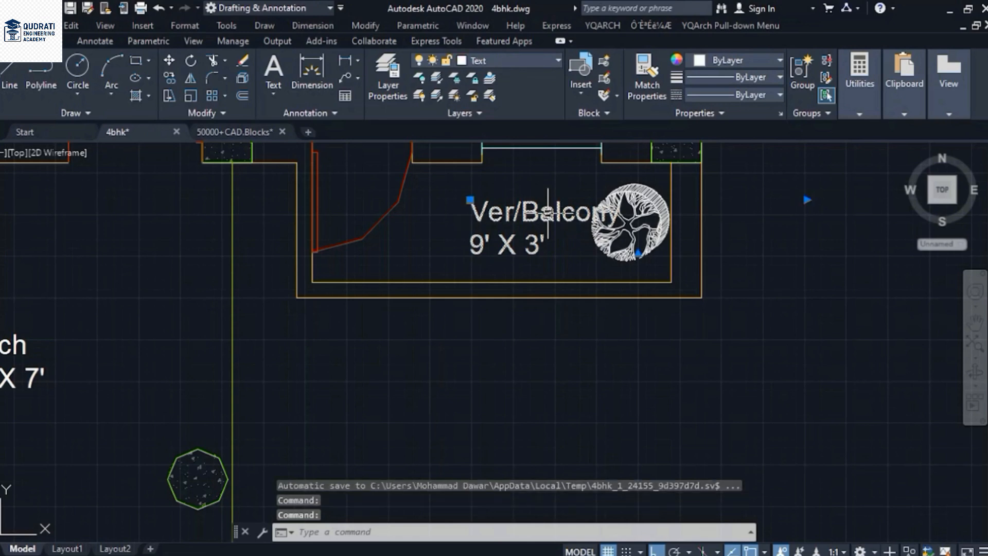
drag(549, 211, 490, 211)
middle_drag(494, 229, 983, 236)
middle_drag(163, 275, 484, 288)
scroll(343, 227, down, 4)
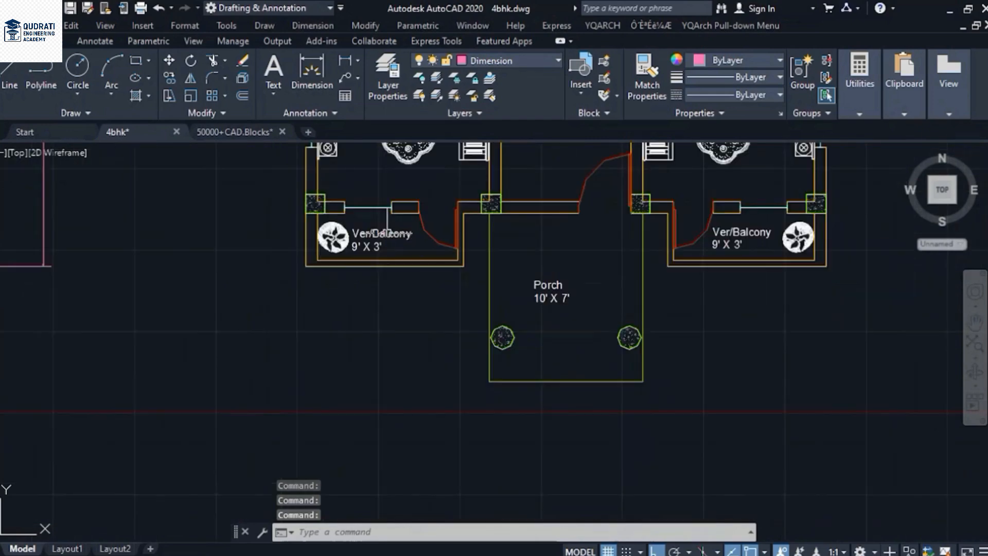
Rotate the car block 270° about a point at its rear end so its front faces up
scroll(592, 271, down, 8)
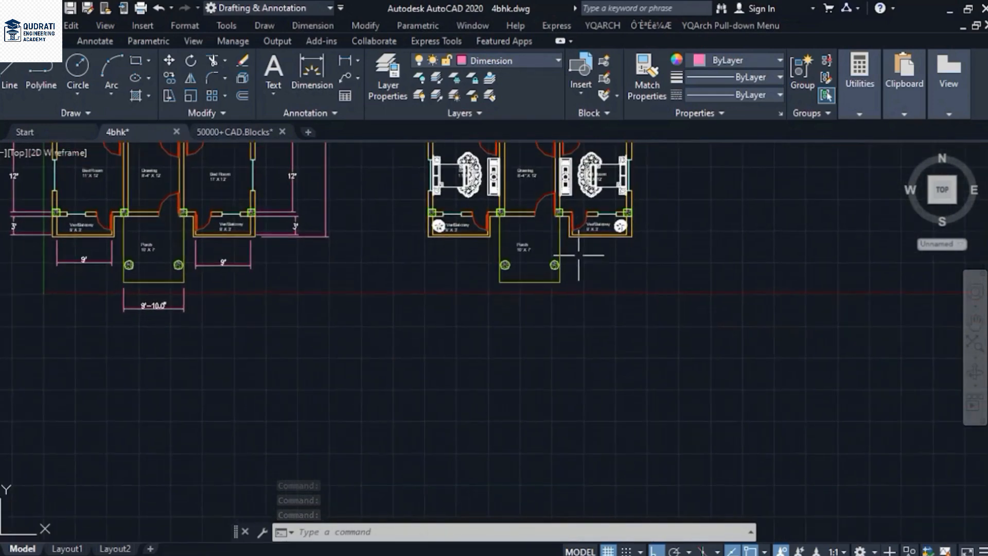
middle_drag(779, 191, 508, 353)
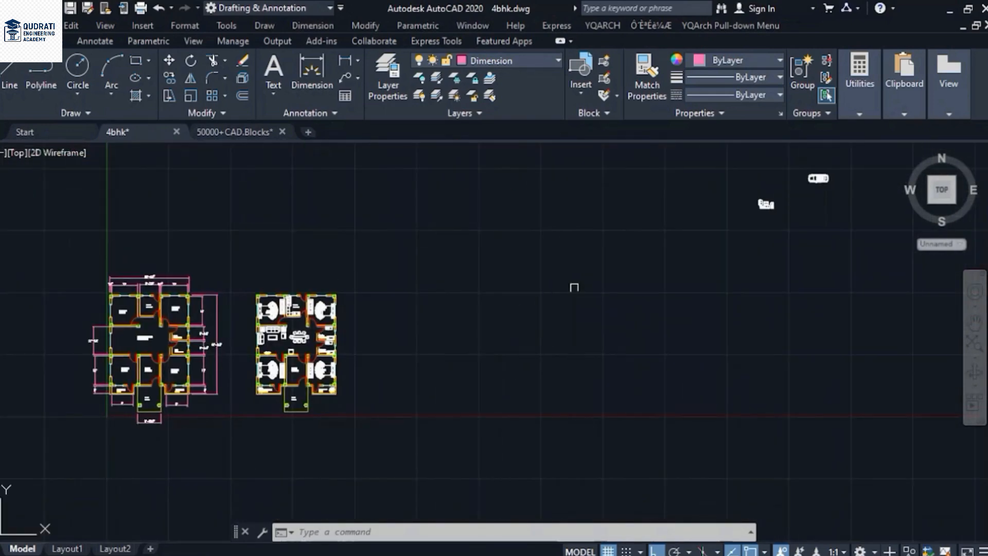
middle_drag(818, 209, 703, 337)
mouse_move(735, 288)
mouse_down()
mouse_move(717, 323)
mouse_move(684, 293)
mouse_up()
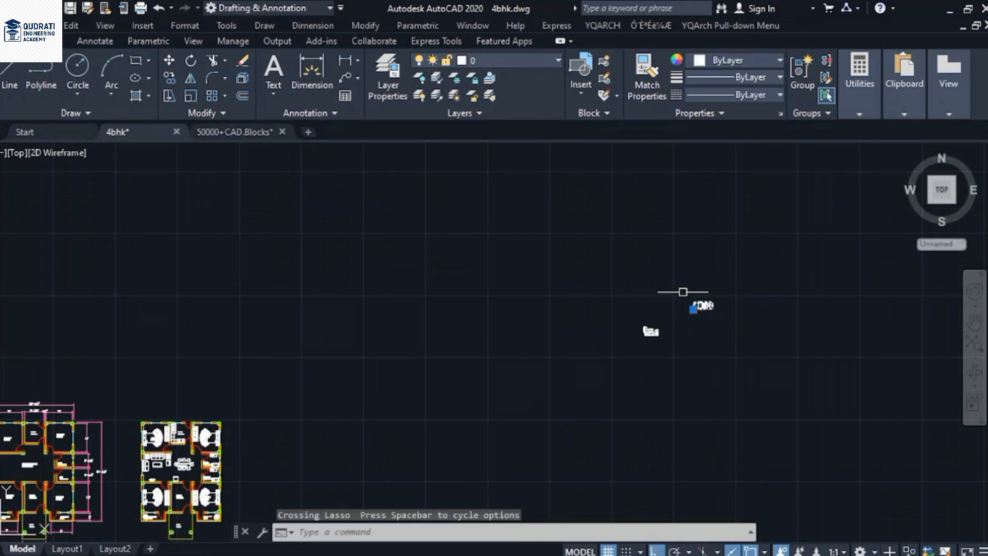
click(214, 61)
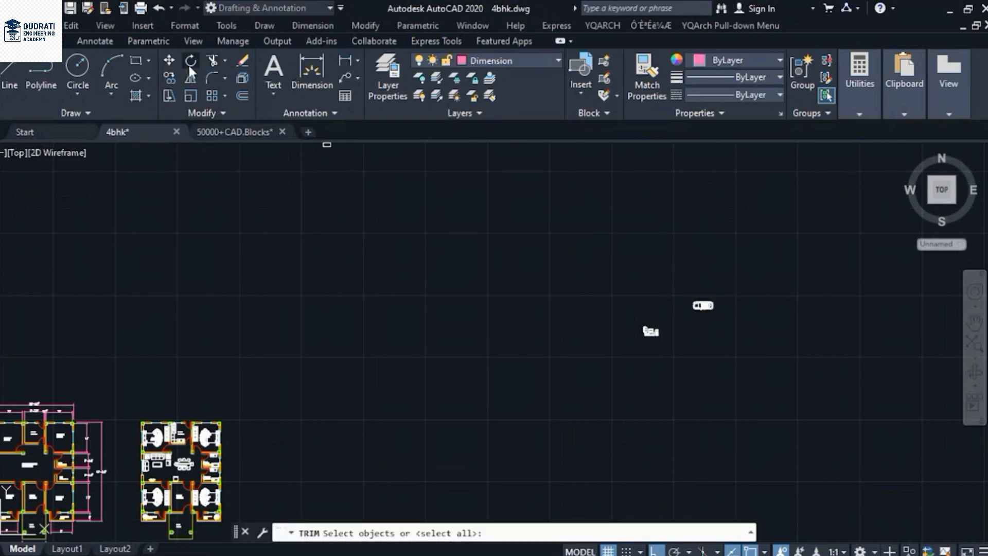
click(190, 62)
click(700, 307)
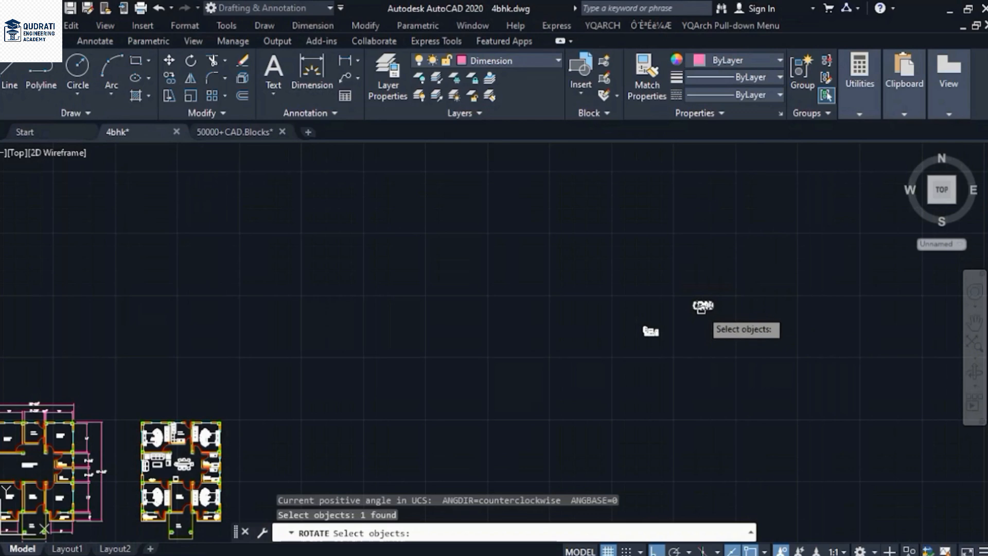
key(Return)
scroll(700, 337, up, 3)
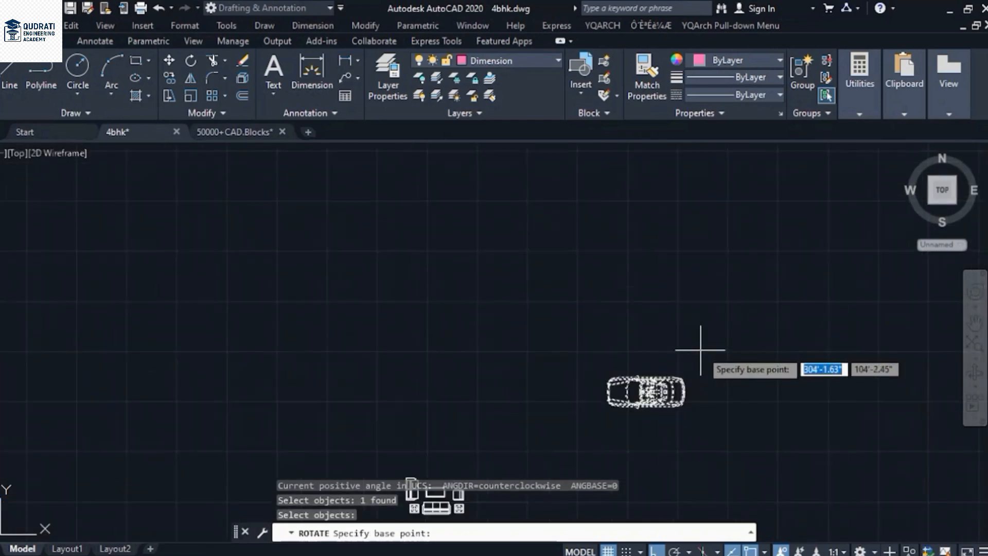
click(686, 392)
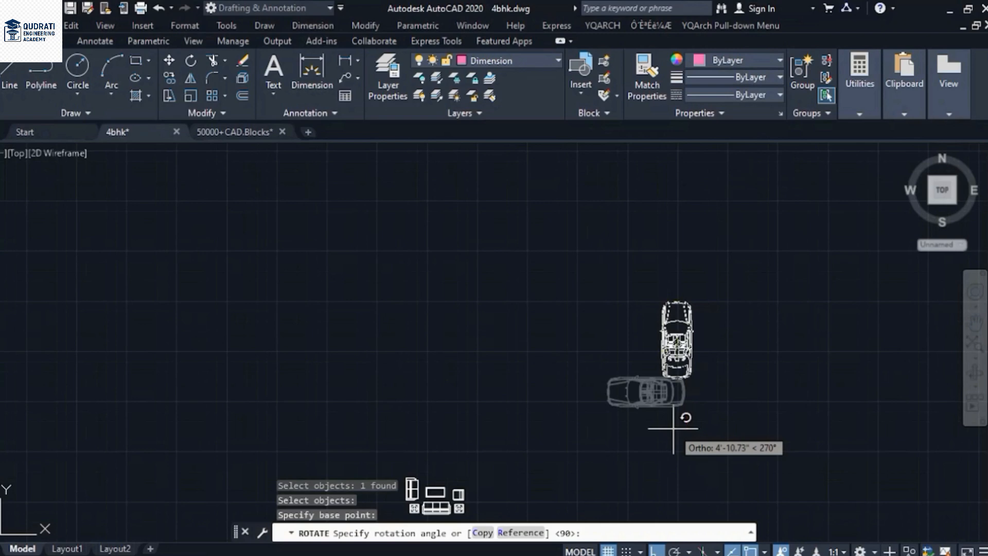
click(674, 428)
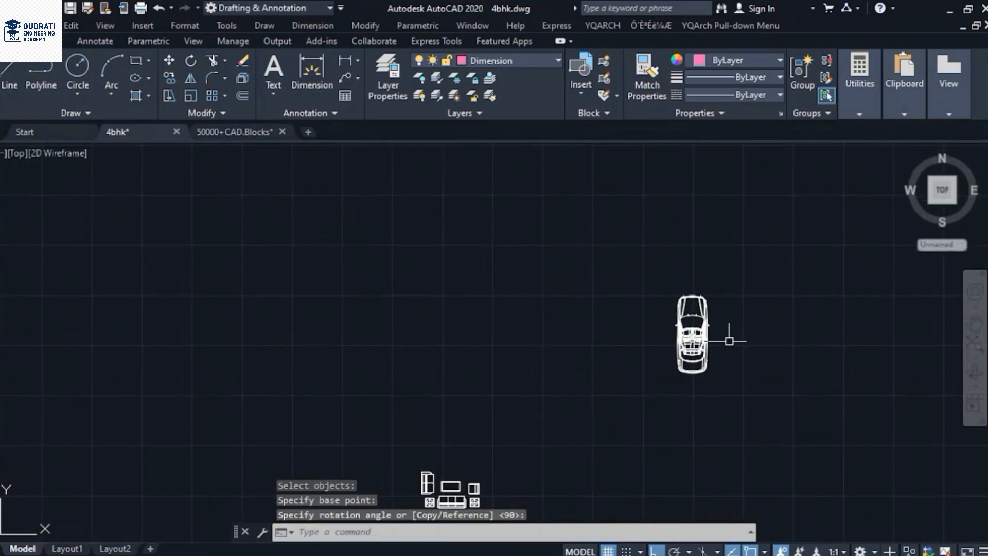
Move the rotated car block by its centre to the right of the Porch, just below the lower-right Ver/Balcony, with Ortho off
drag(790, 294, 641, 360)
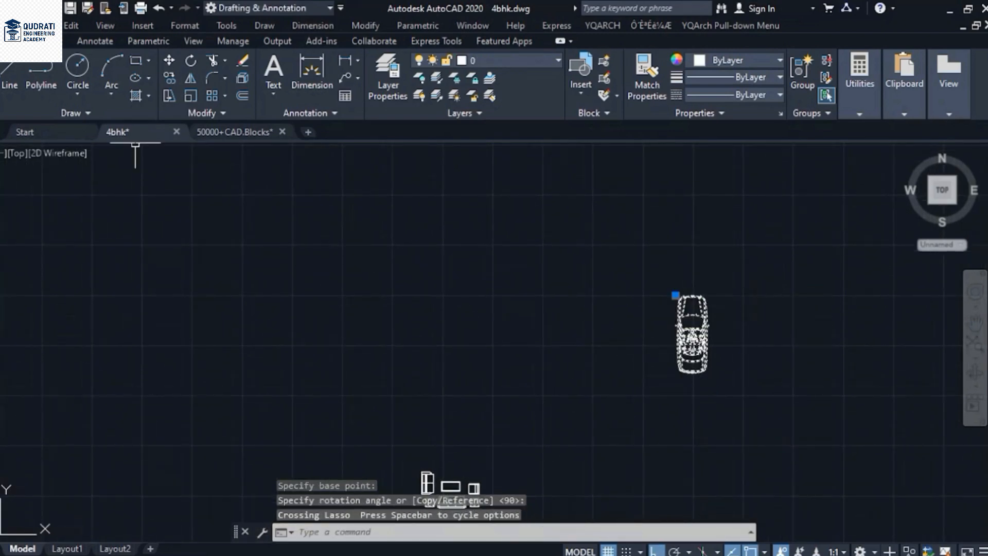
click(169, 62)
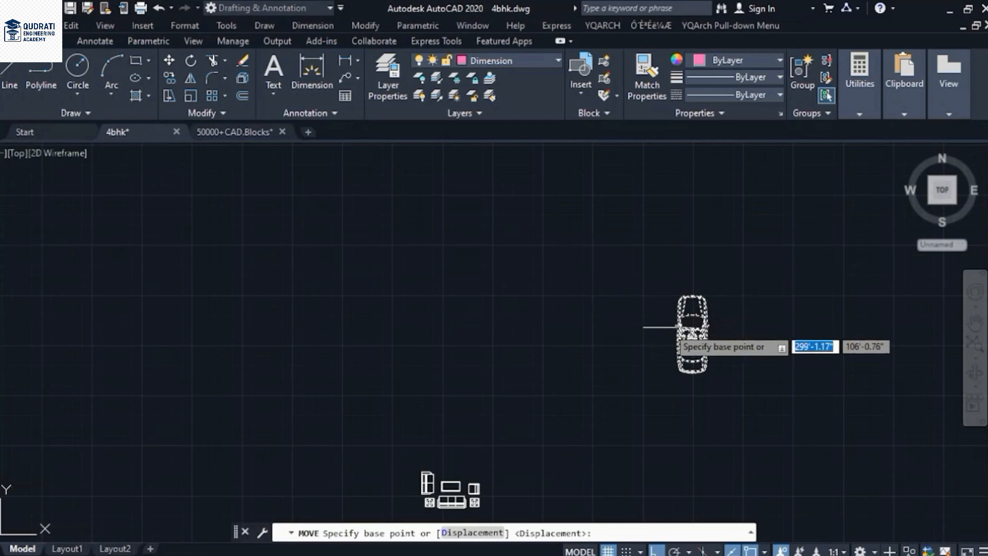
click(692, 337)
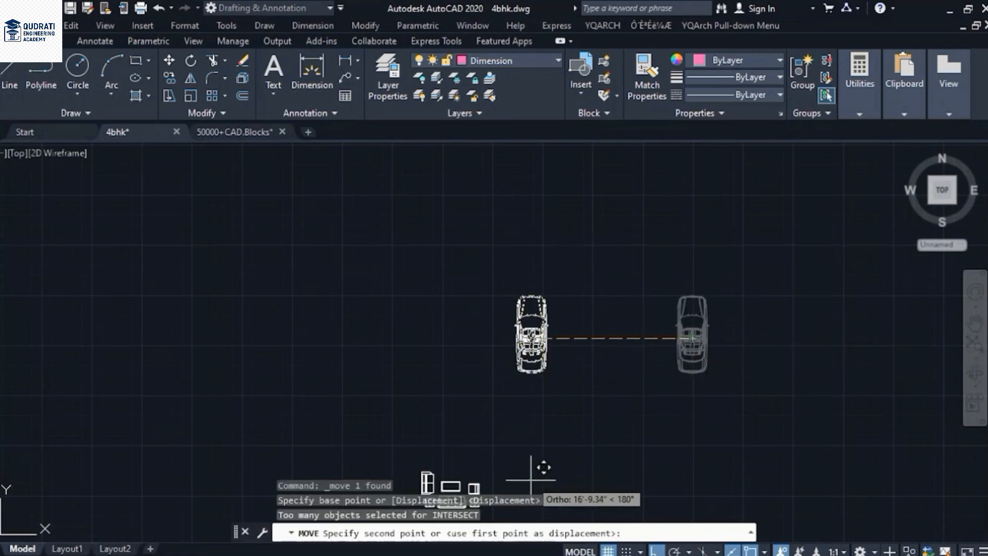
key(F8)
scroll(530, 466, down, 10)
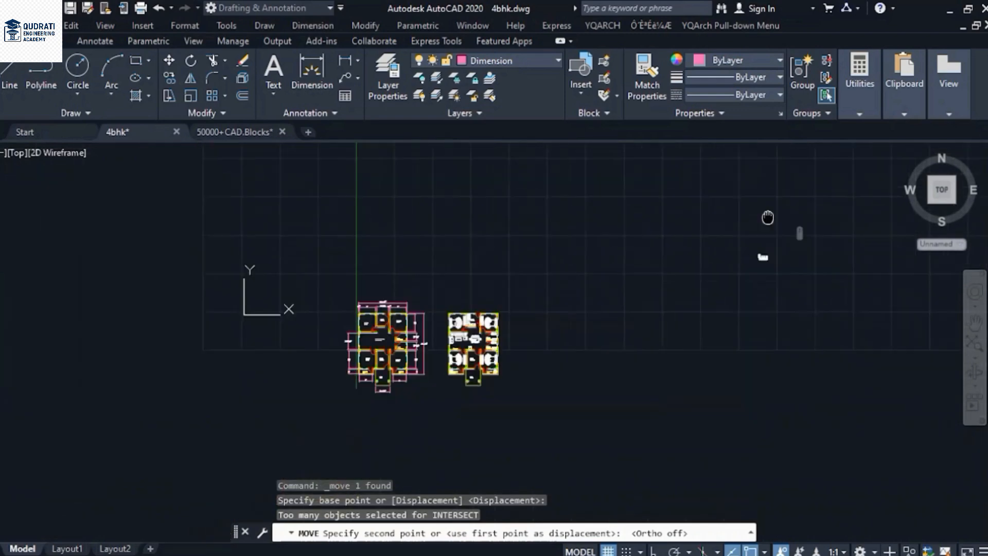
scroll(482, 391, up, 4)
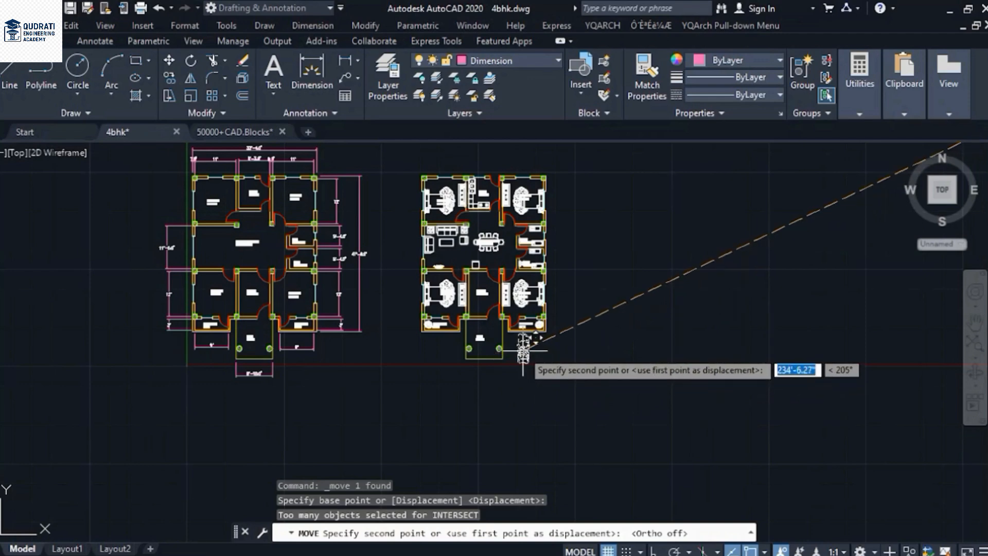
click(523, 351)
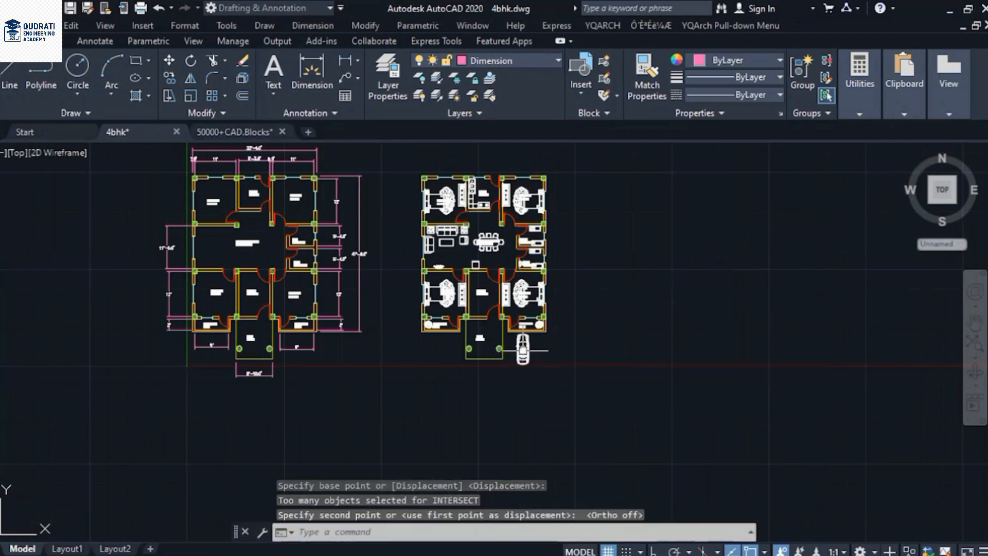
middle_drag(493, 369, 510, 381)
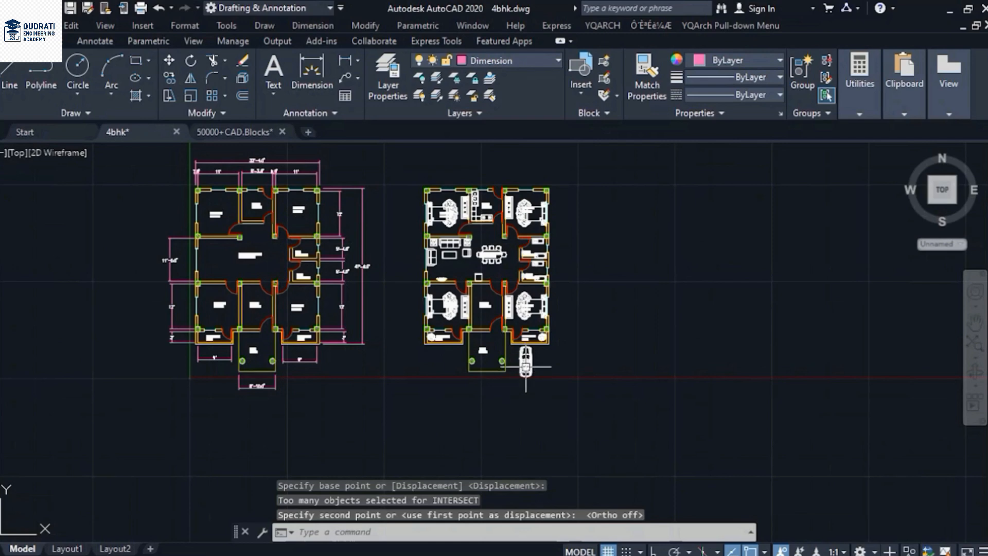
Copy the parked car by its centre to the left of the Porch, just below the lower-left Ver/Balcony
click(526, 366)
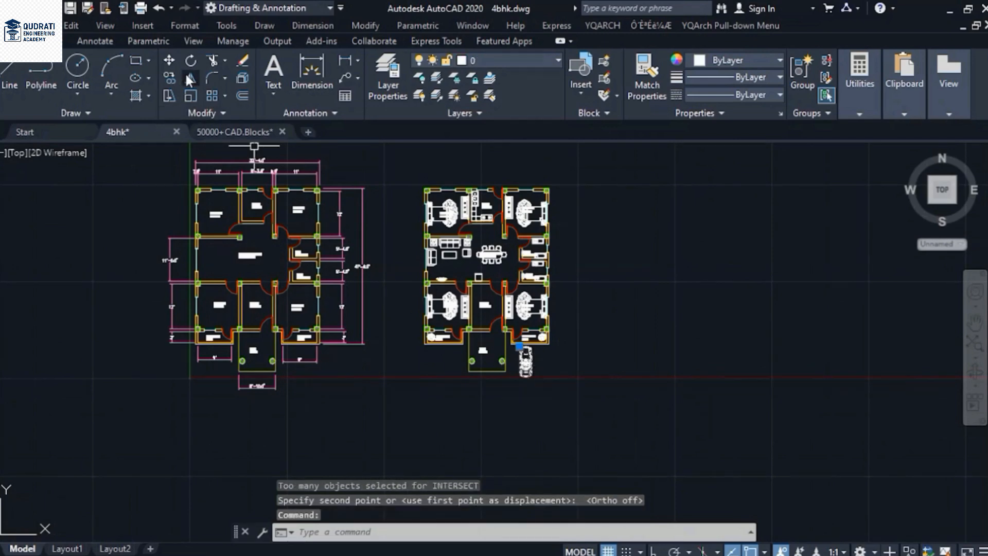
click(171, 81)
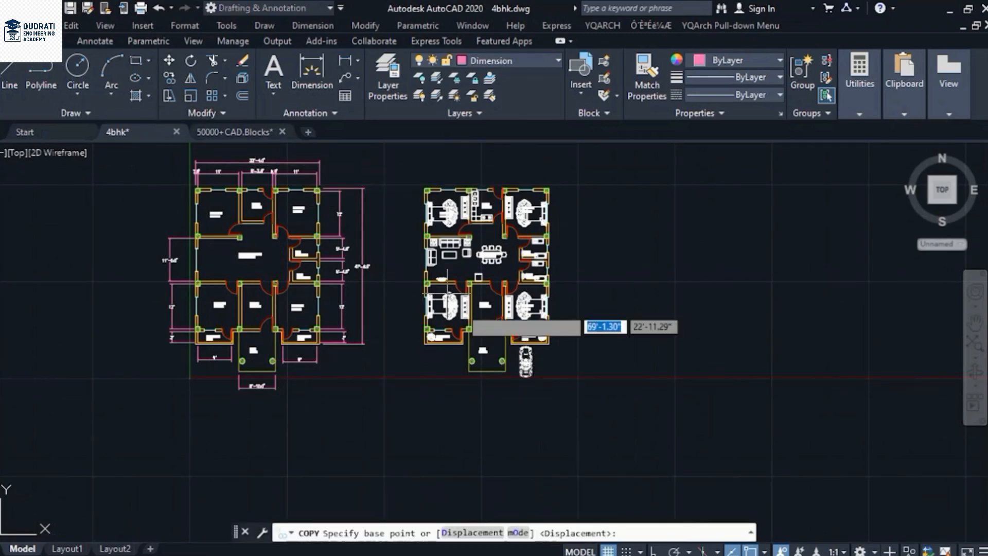
click(527, 363)
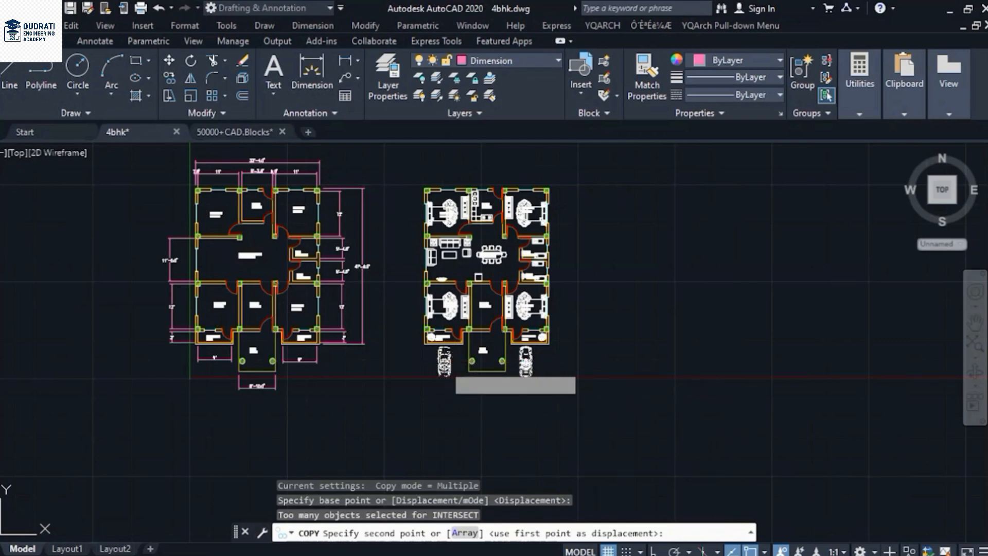
click(443, 363)
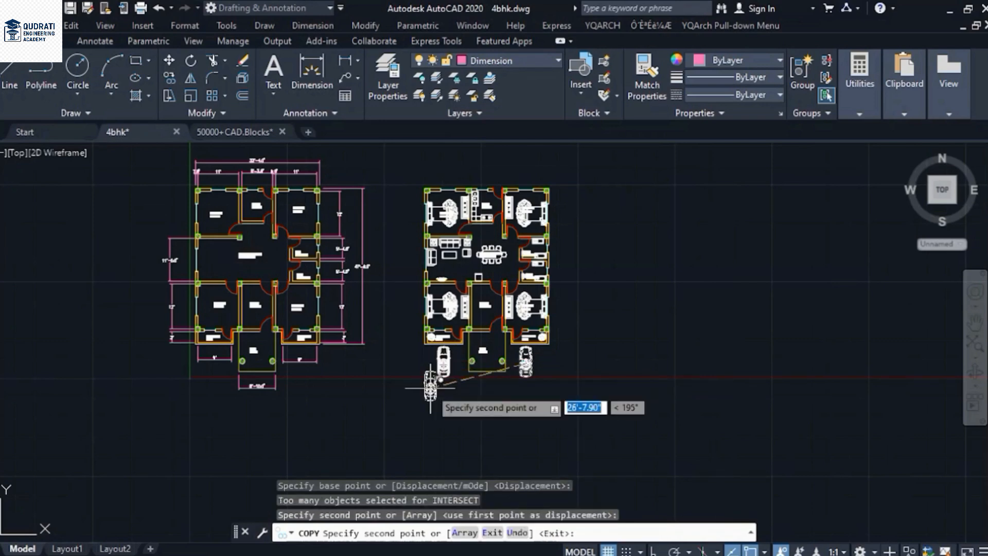
key(Escape)
scroll(456, 367, up, 8)
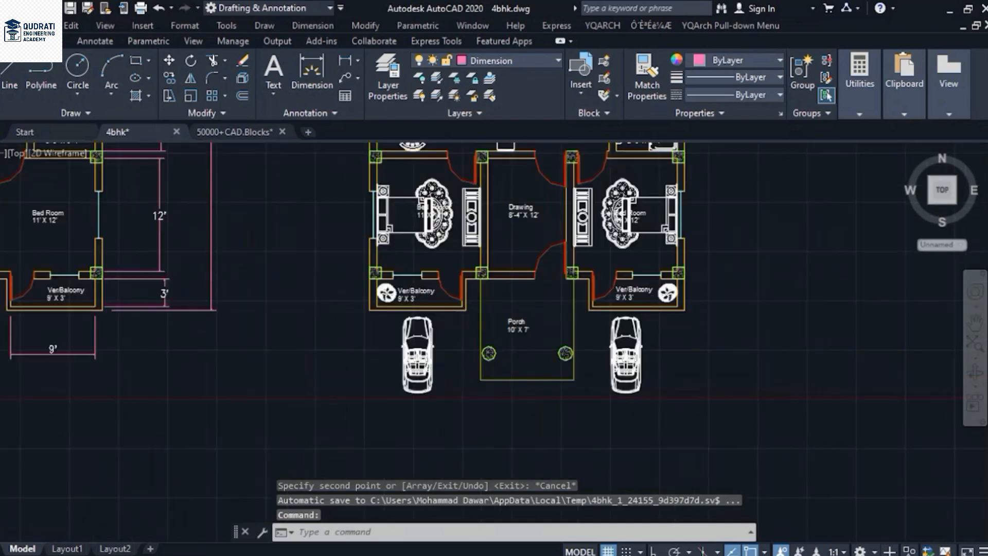
middle_drag(456, 369, 555, 341)
scroll(421, 301, down, 3)
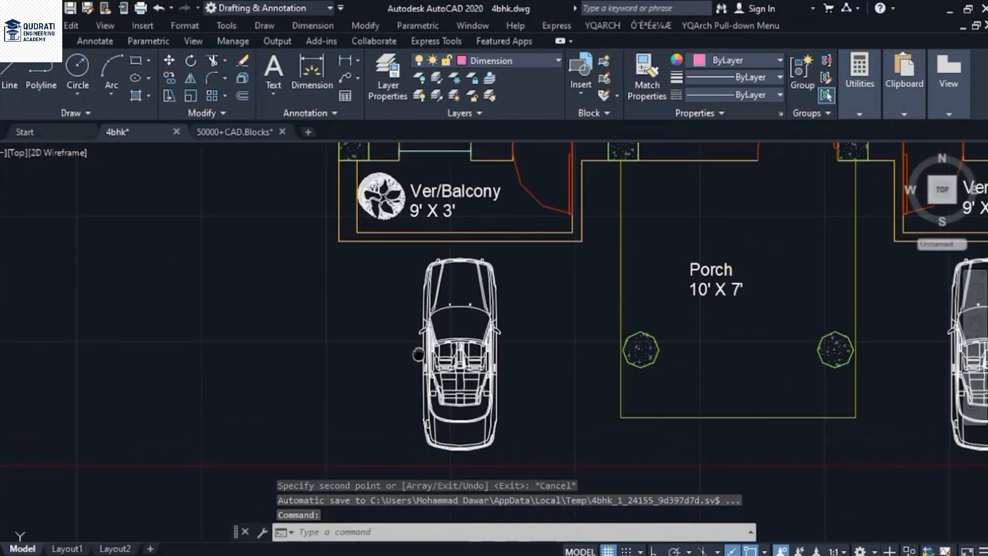
scroll(362, 311, up, 3)
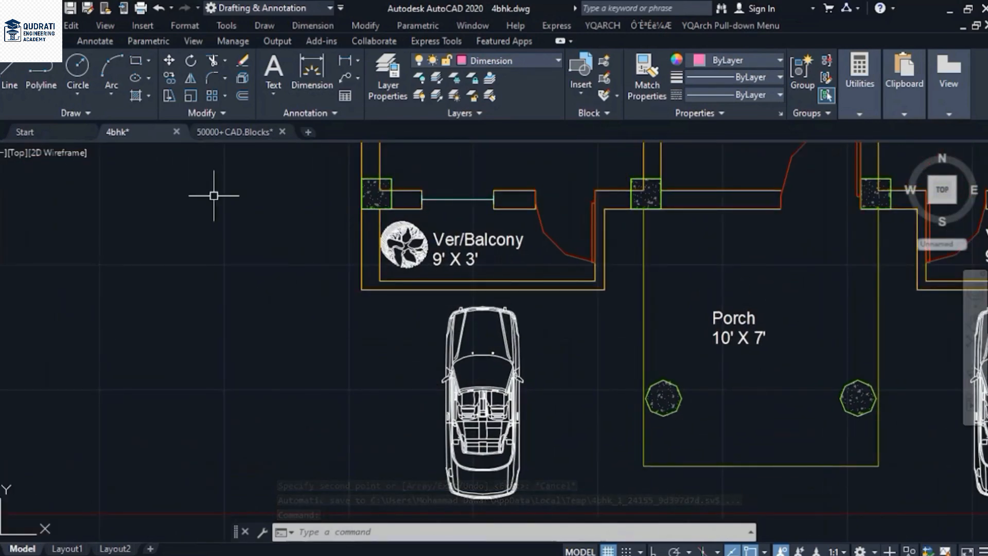
click(495, 59)
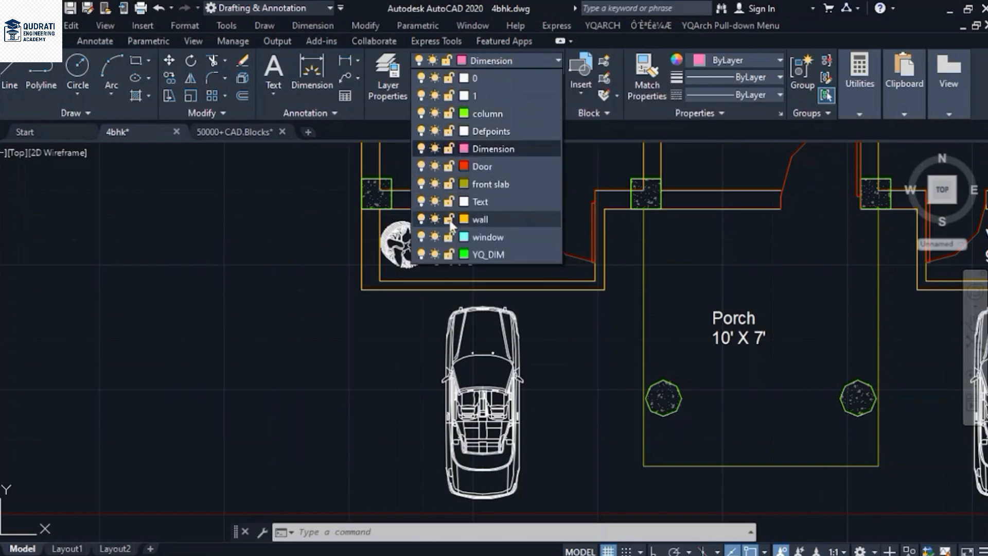
click(465, 219)
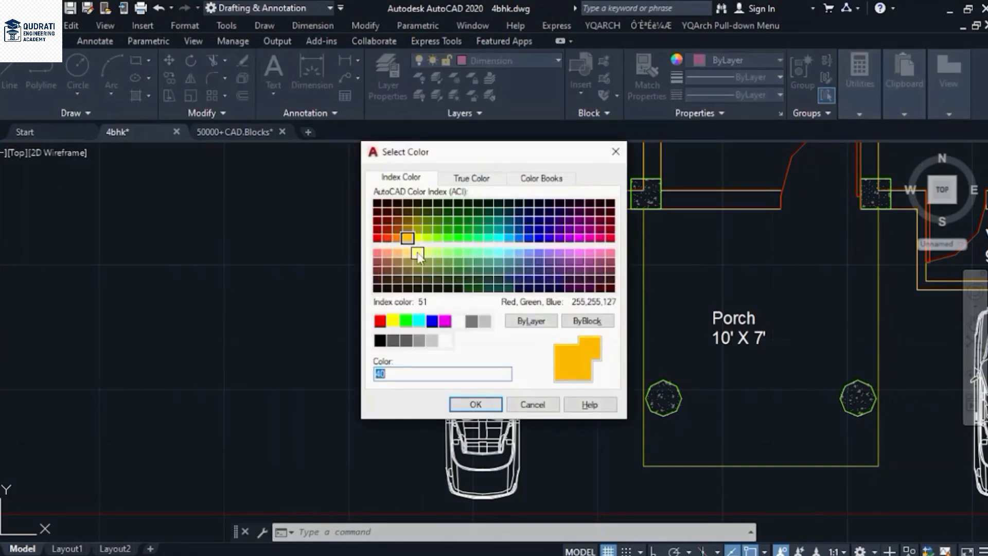
click(475, 405)
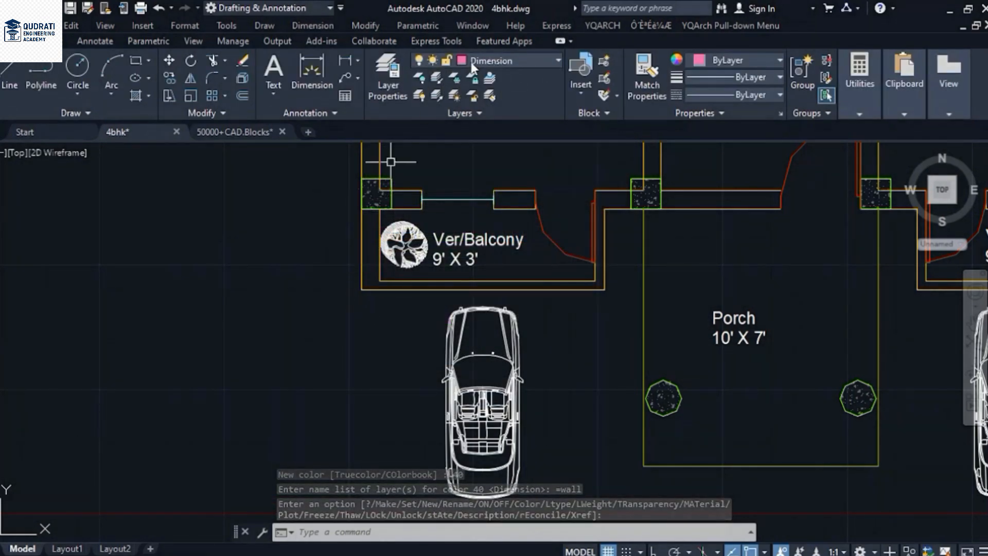
click(489, 61)
click(463, 220)
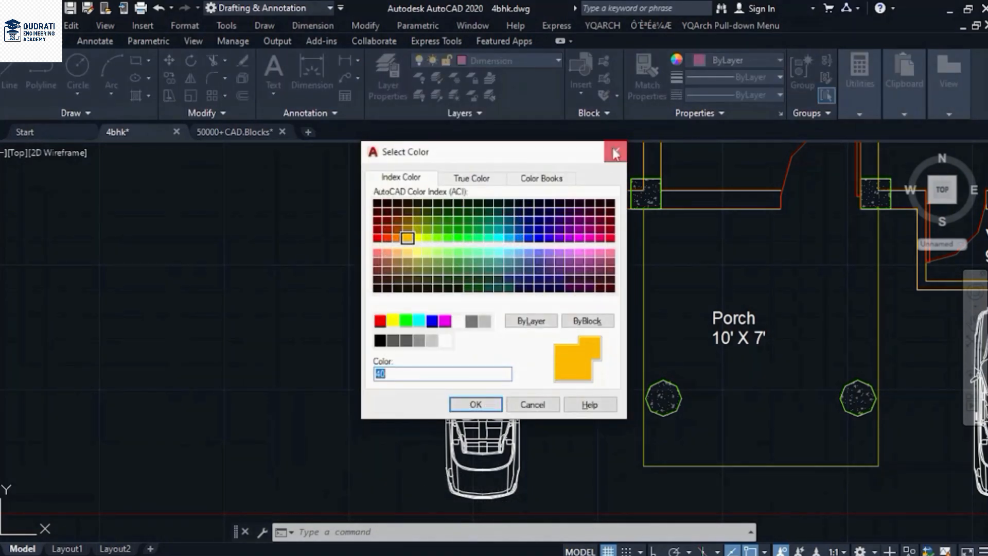
click(615, 153)
On the wall layer with Ortho on, draw lines from the lower-left balcony's outer corner about 20' down and right to about 15' past the house
click(540, 64)
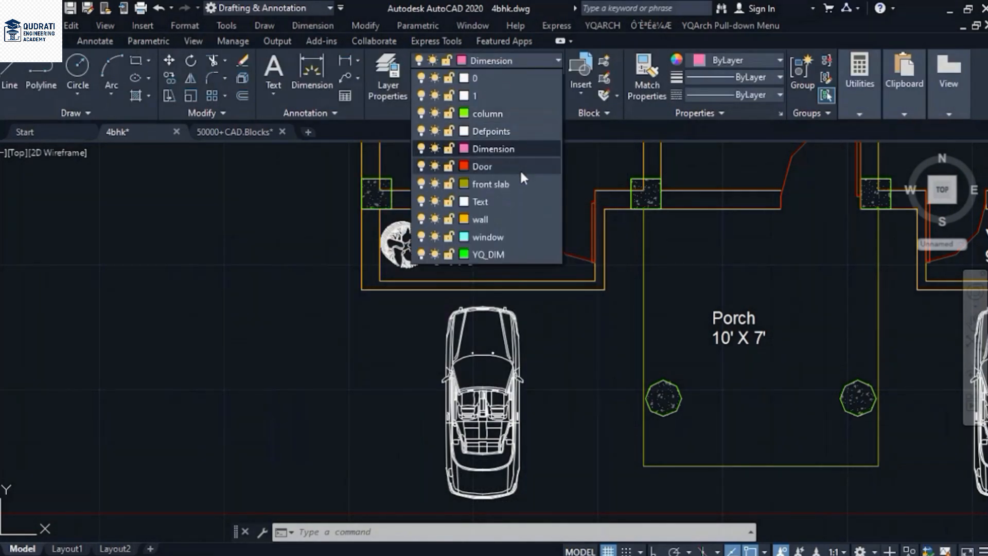
click(497, 218)
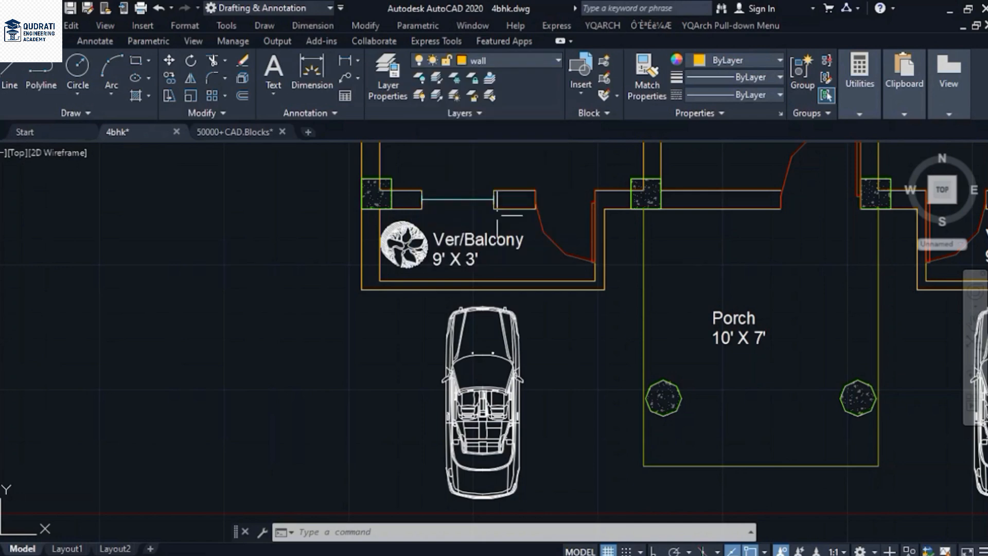
middle_drag(373, 289, 426, 142)
middle_drag(401, 179, 400, 237)
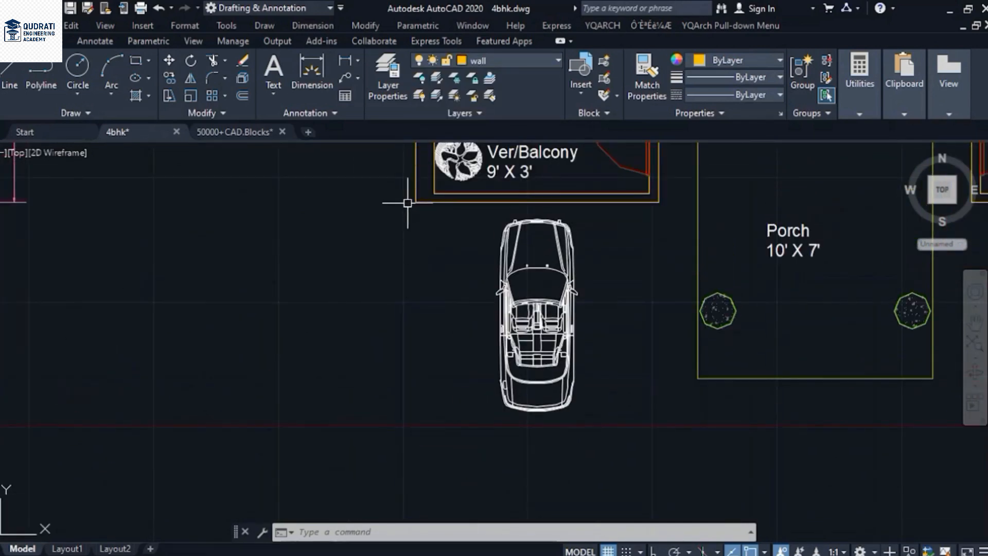
key(Return)
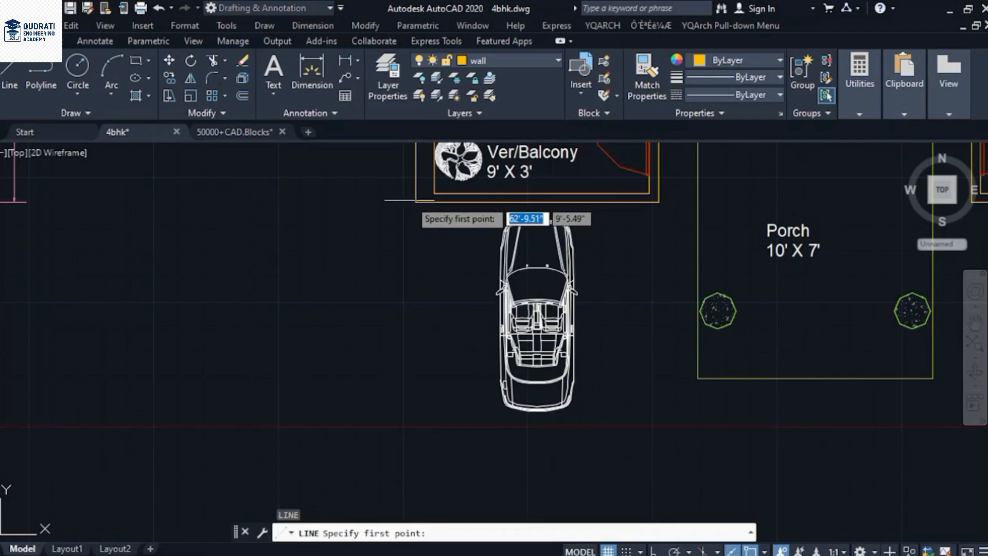
click(416, 202)
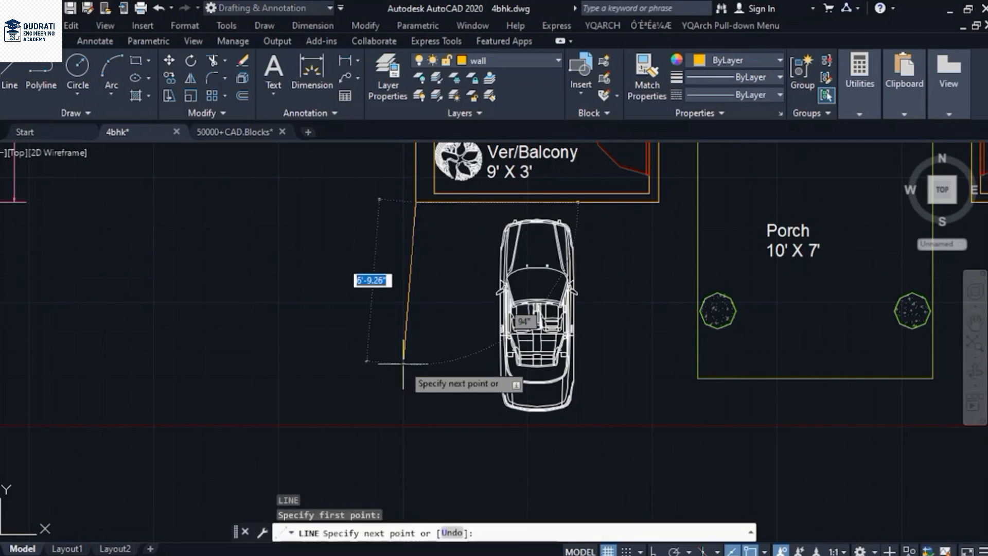
key(F8)
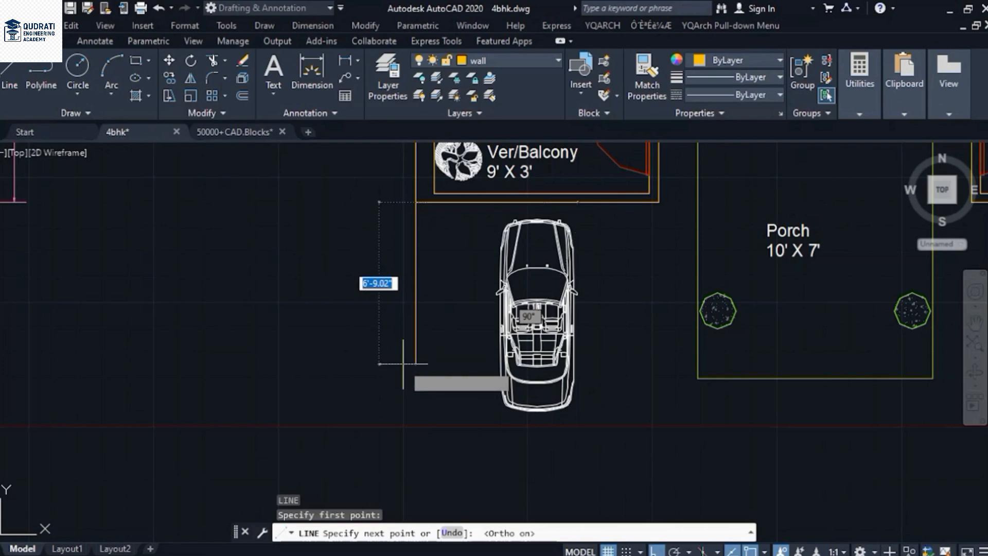
scroll(404, 362, down, 2)
middle_drag(407, 361, 452, 240)
scroll(451, 242, down, 3)
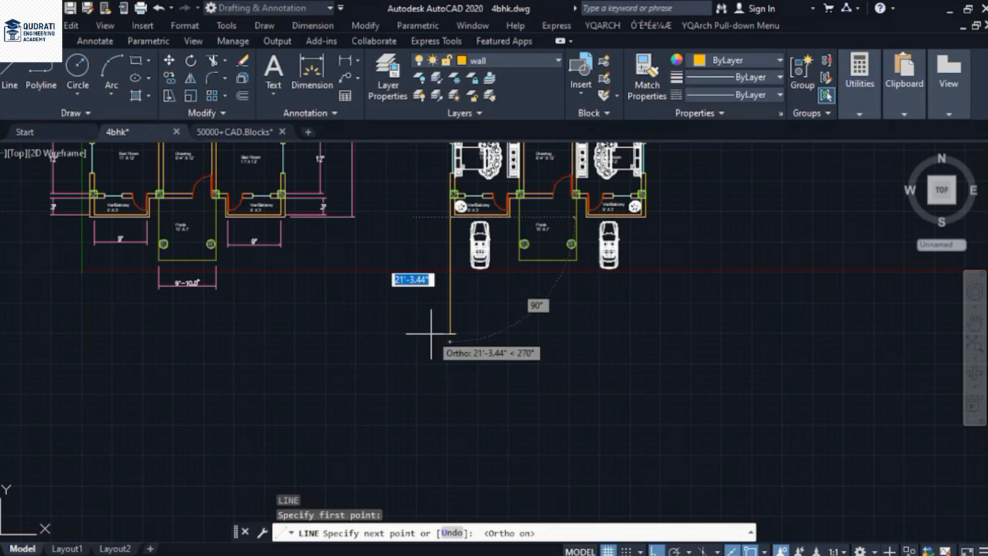
click(450, 333)
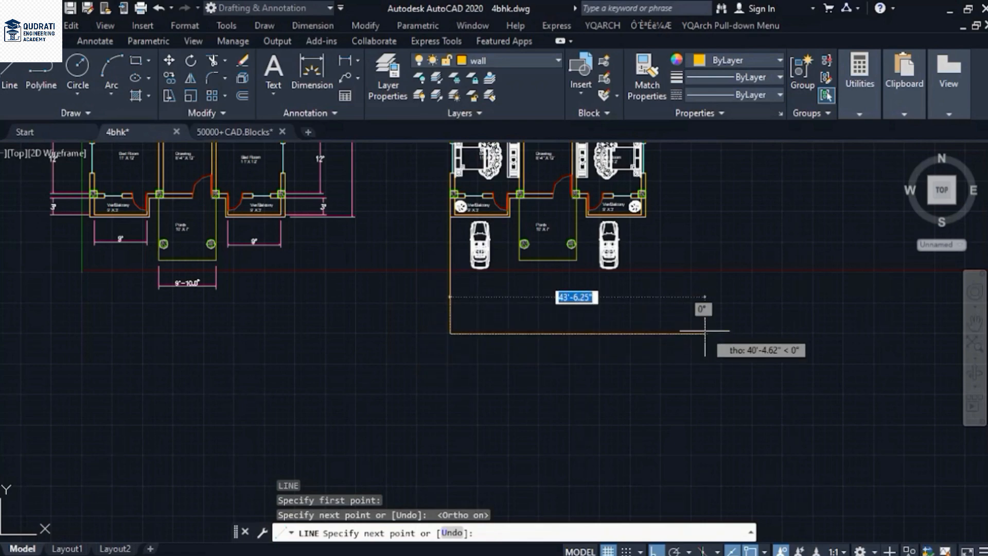
click(736, 327)
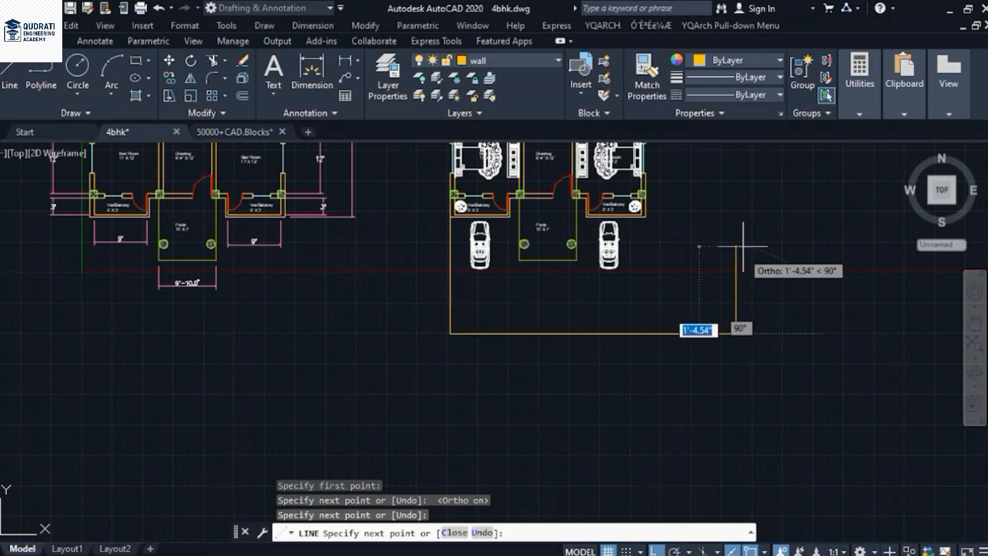
Continue the boundary line up about 61'-8" level with the house's top wall, and back left about 15' to its upper-right corner
middle_drag(745, 235, 683, 537)
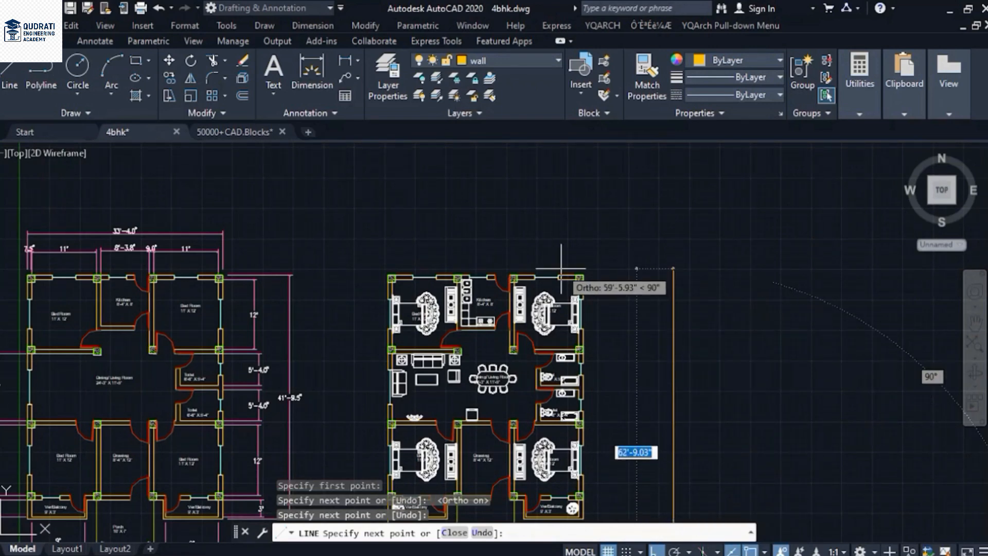
scroll(604, 292, up, 4)
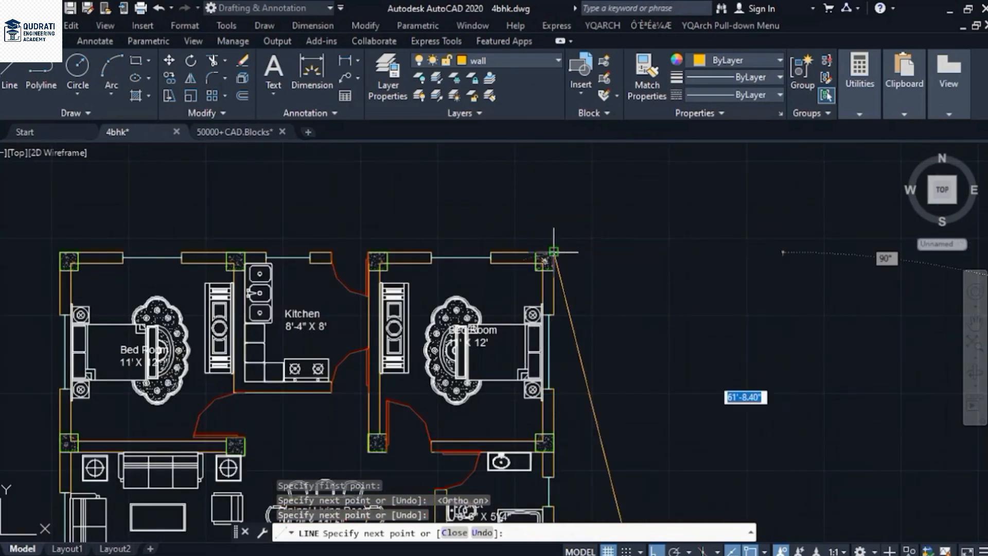
click(569, 238)
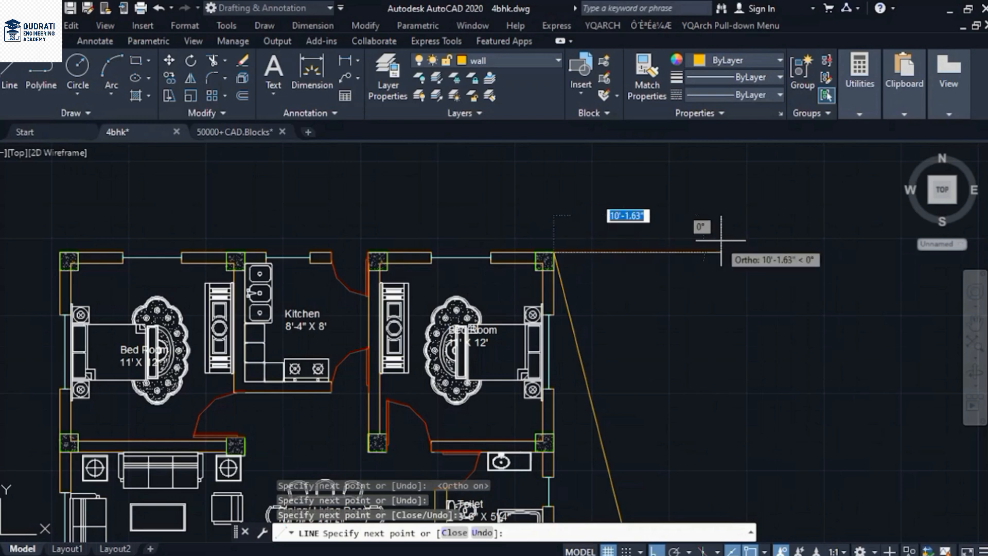
key(ctrl+z)
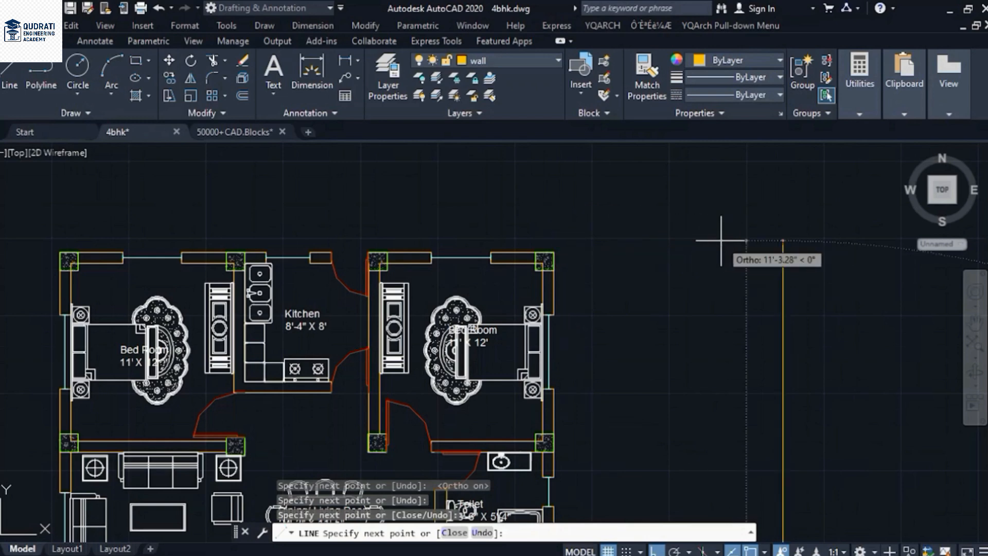
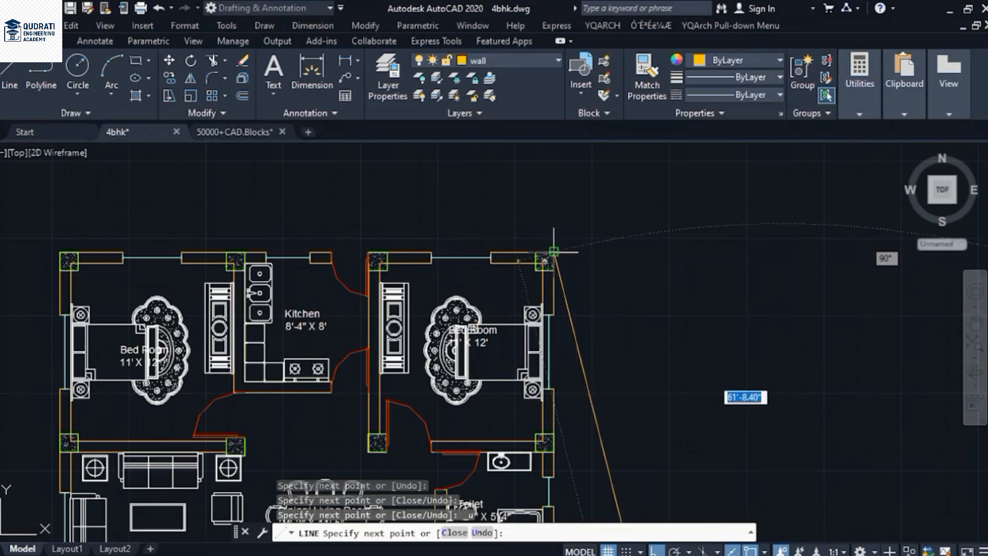
click(670, 251)
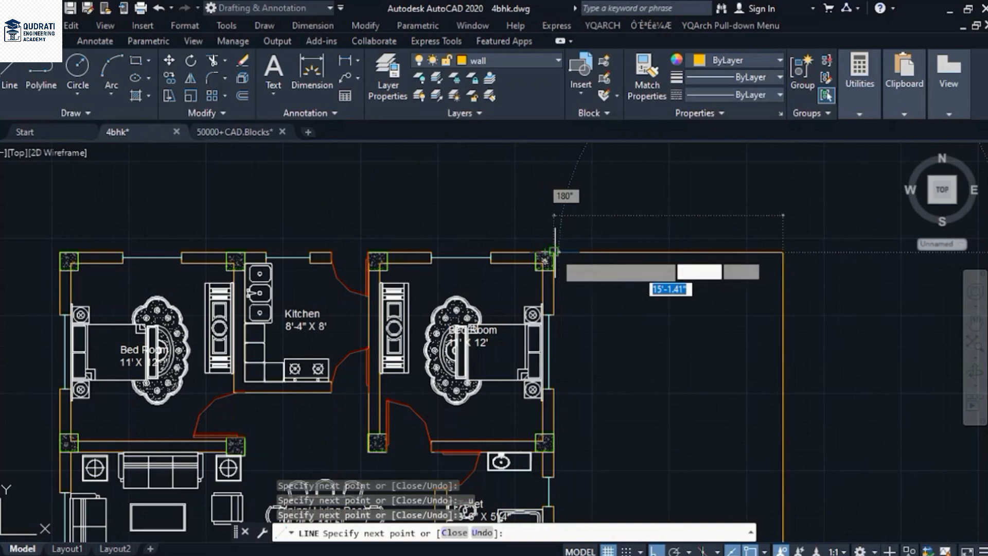
click(554, 252)
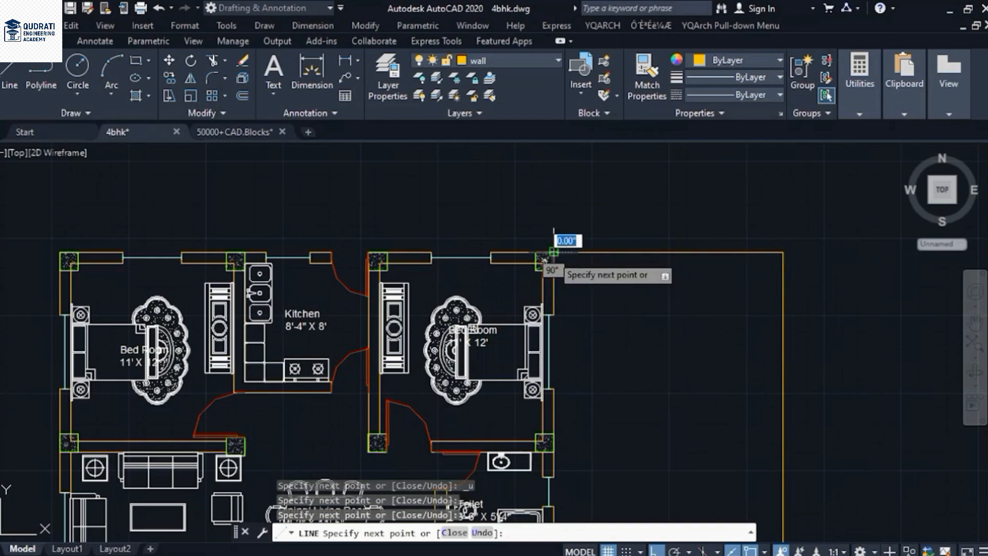
key(Escape)
scroll(620, 255, down, 3)
middle_drag(638, 290, 657, 232)
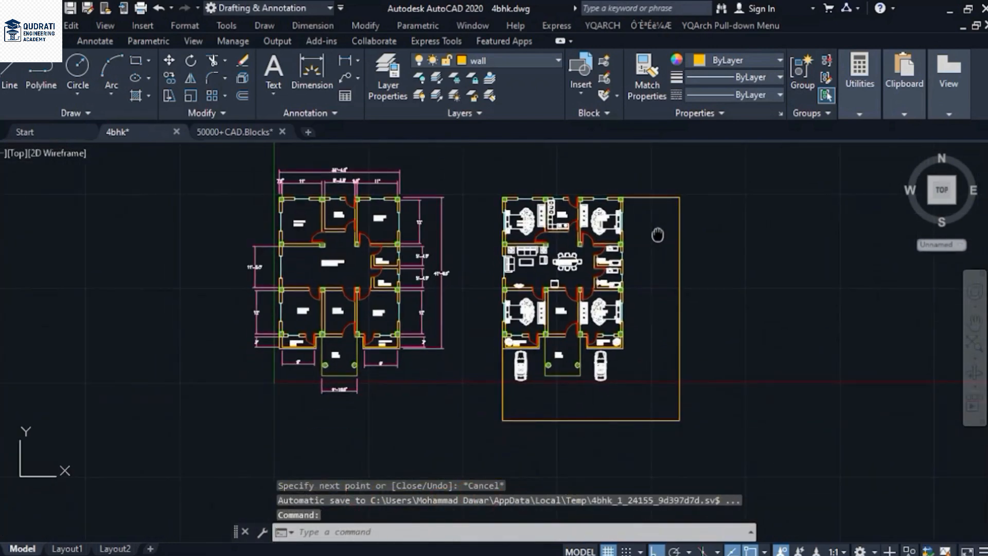
Join the four boundary lines around the furnished plan into one polyline
click(680, 239)
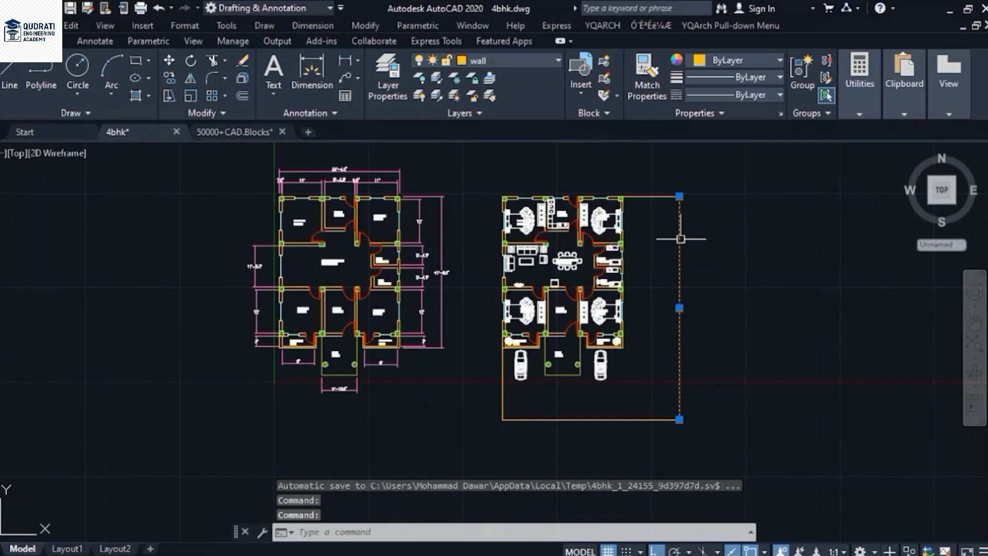
click(664, 197)
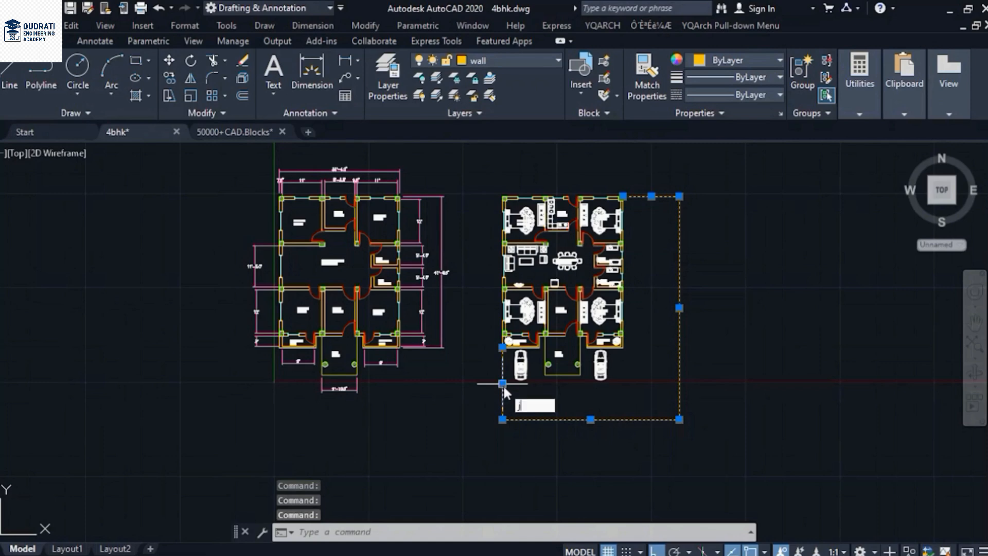
key(Return)
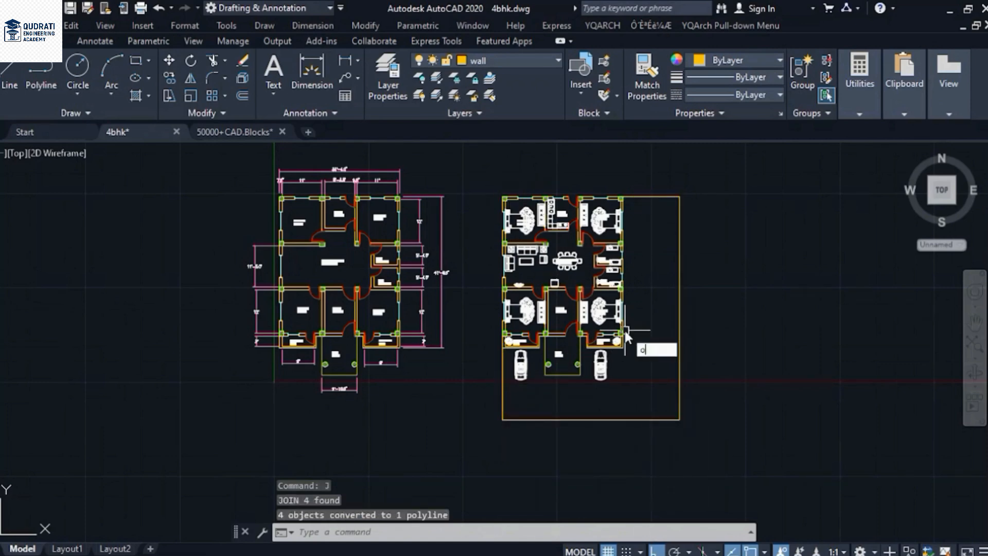
Offset the boundary polyline 9" to the inside to form the boundary wall's thickness
key(Return)
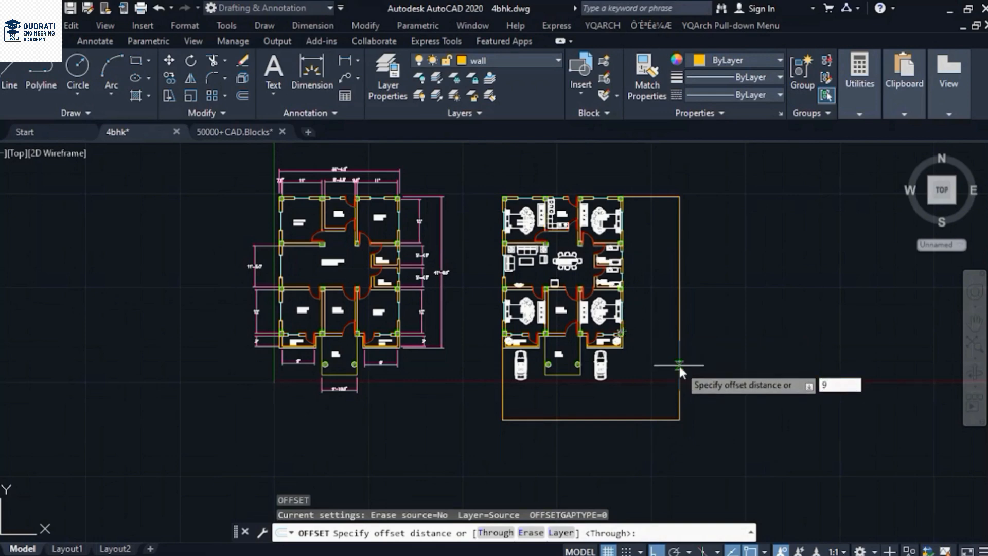
key(Return)
click(680, 345)
click(656, 354)
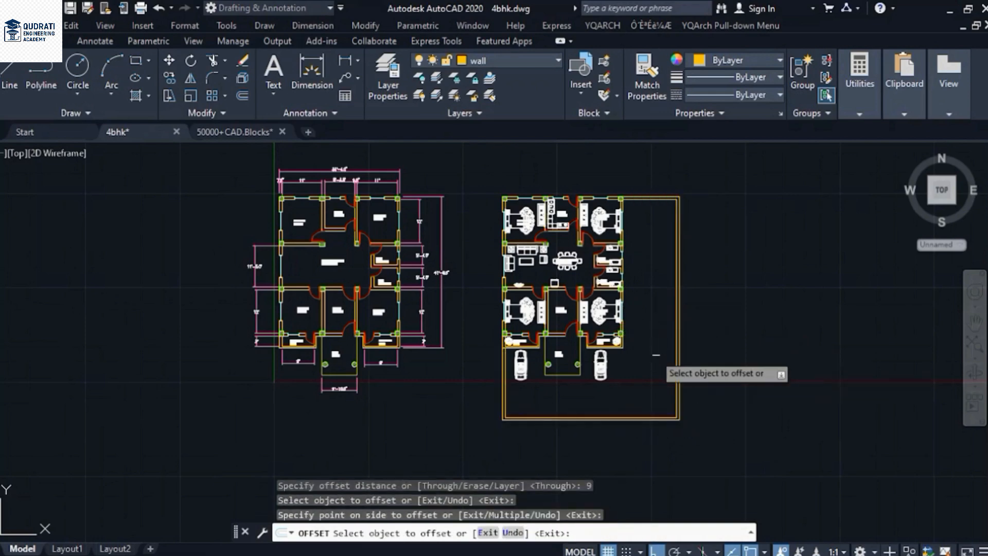
middle_drag(639, 379, 637, 325)
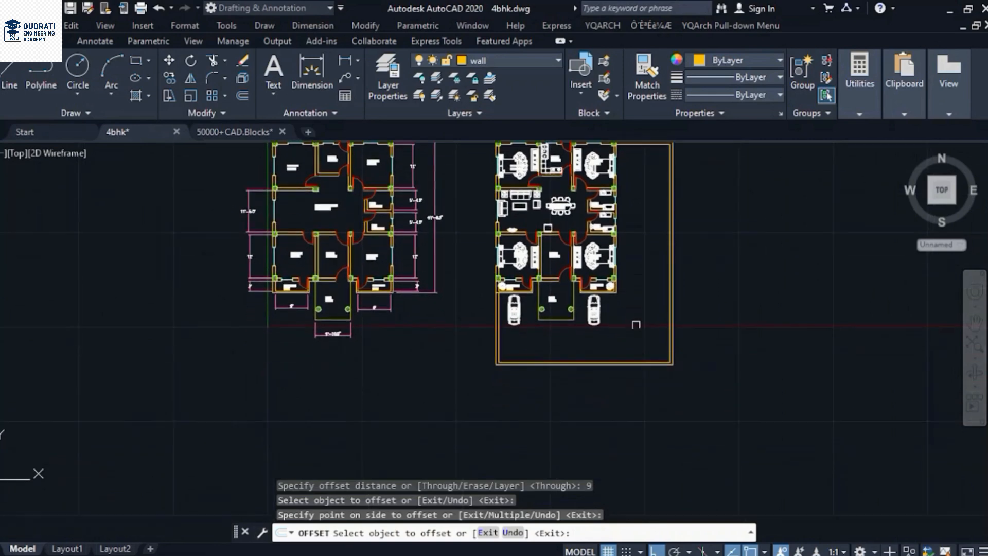
scroll(576, 388, up, 4)
middle_drag(571, 370, 567, 393)
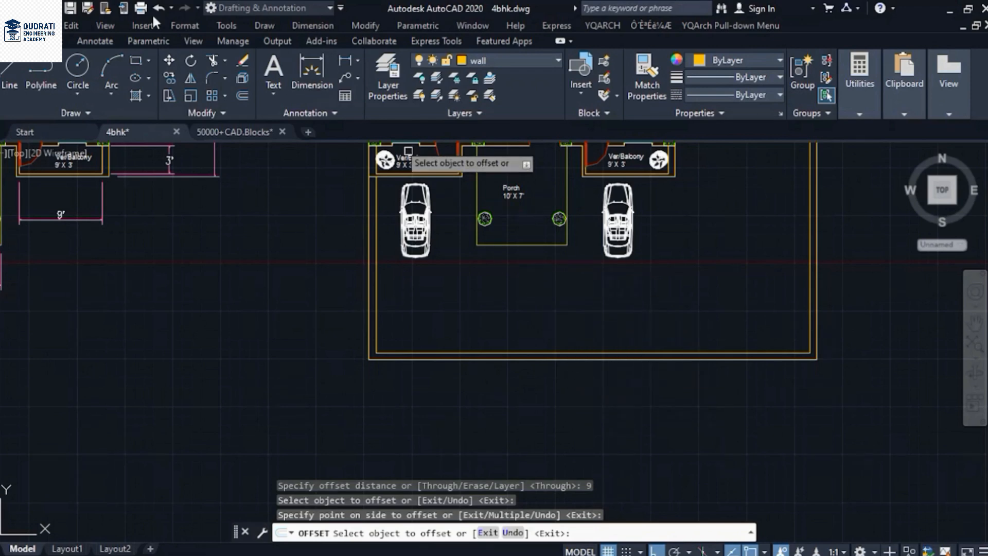
Draw a short line across the front boundary wall at its midpoint, from the outer line to the inner line
click(12, 70)
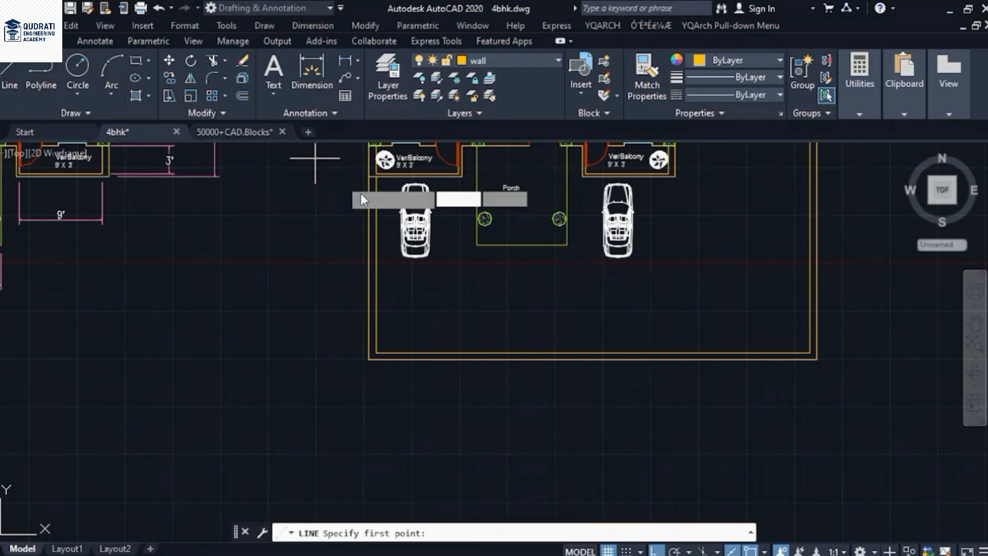
scroll(566, 332, up, 5)
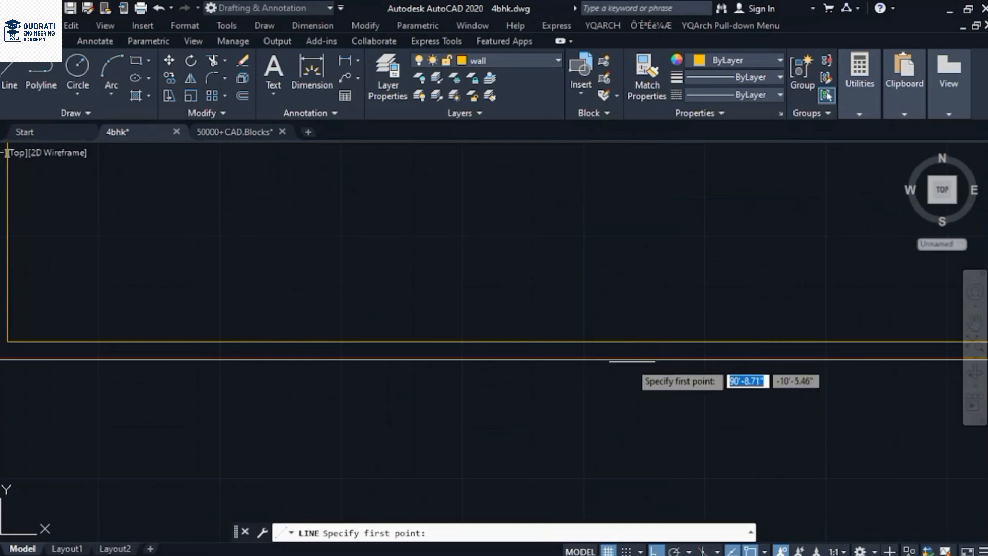
mouse_move(525, 353)
middle_down()
mouse_move(658, 282)
mouse_move(612, 346)
middle_up()
scroll(612, 346, down, 2)
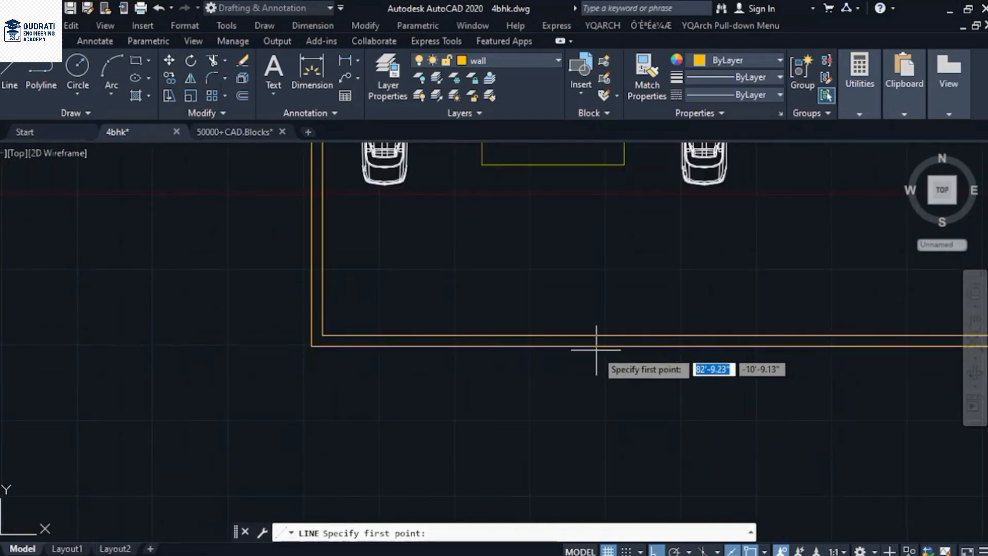
mouse_move(691, 335)
middle_down()
mouse_move(691, 357)
mouse_move(560, 380)
middle_up()
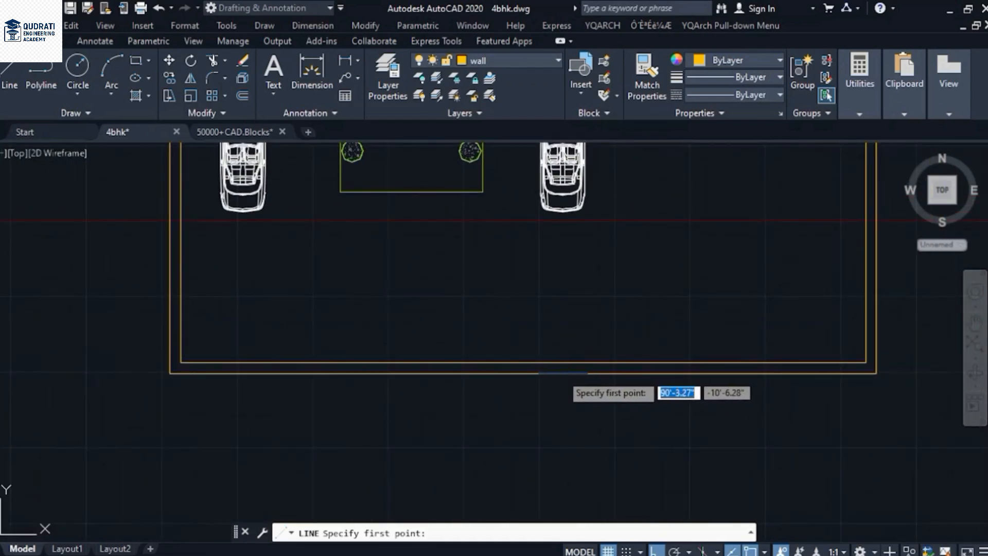
click(523, 374)
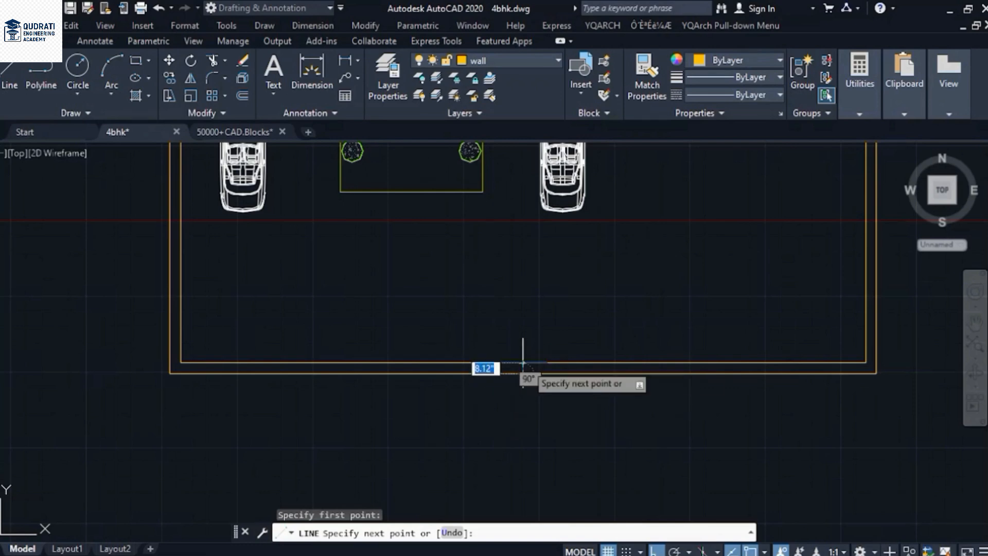
click(523, 363)
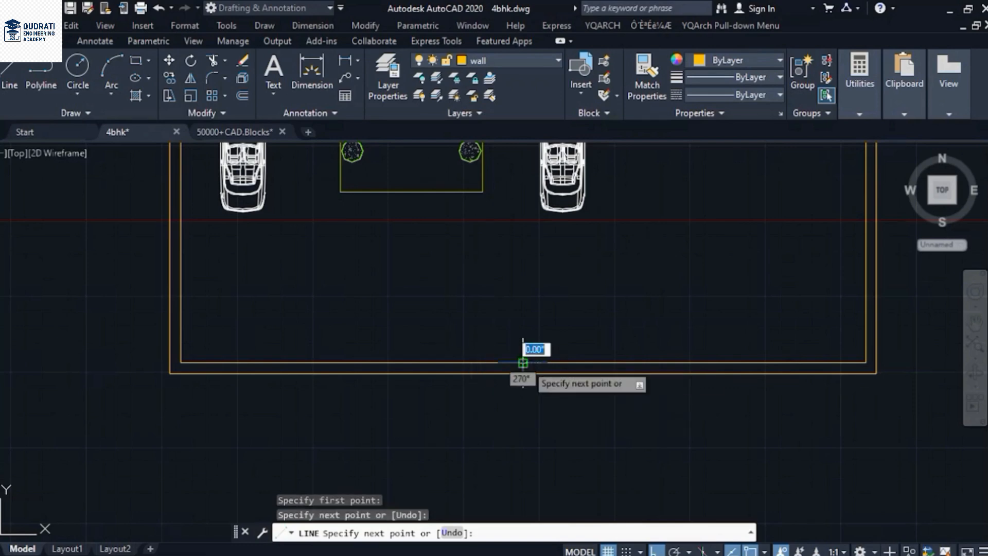
key(Escape)
Offset the short centre line across the front boundary wall 4' to each side to mark the gate opening
text(o)
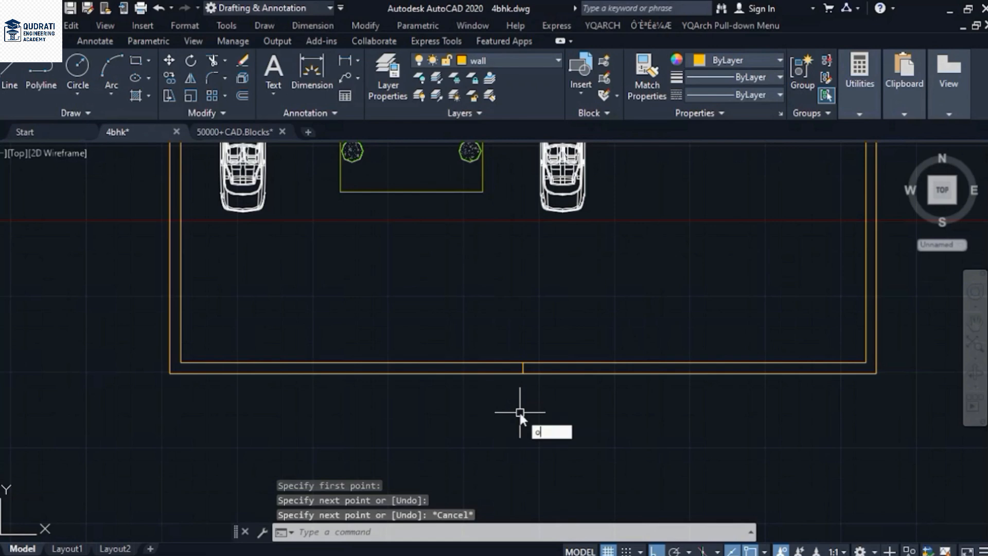
key(Return)
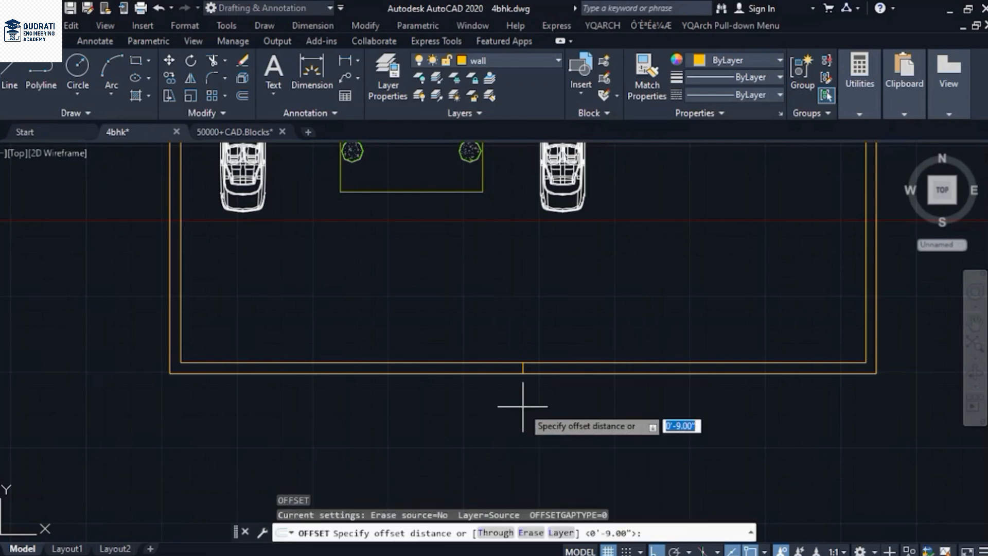
text(4')
key(Return)
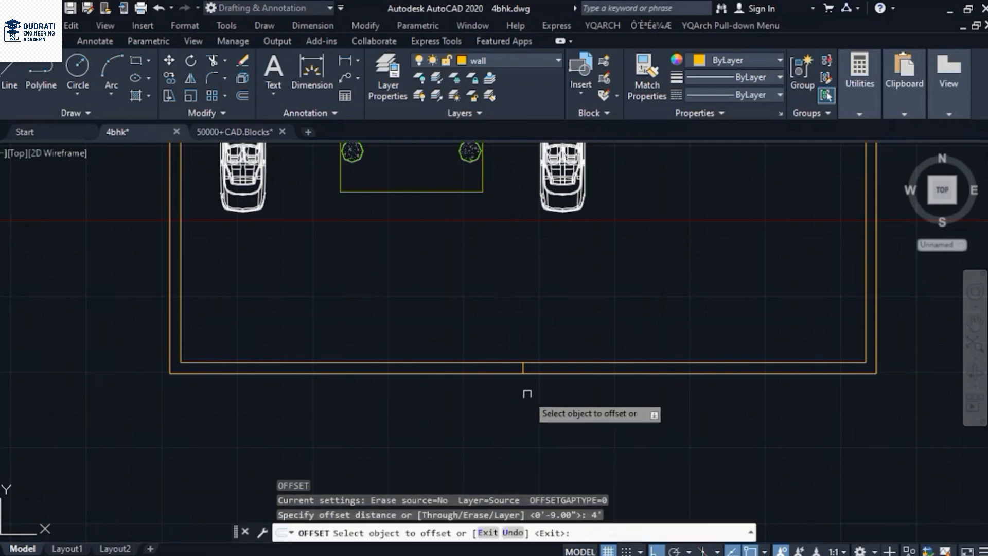
click(523, 369)
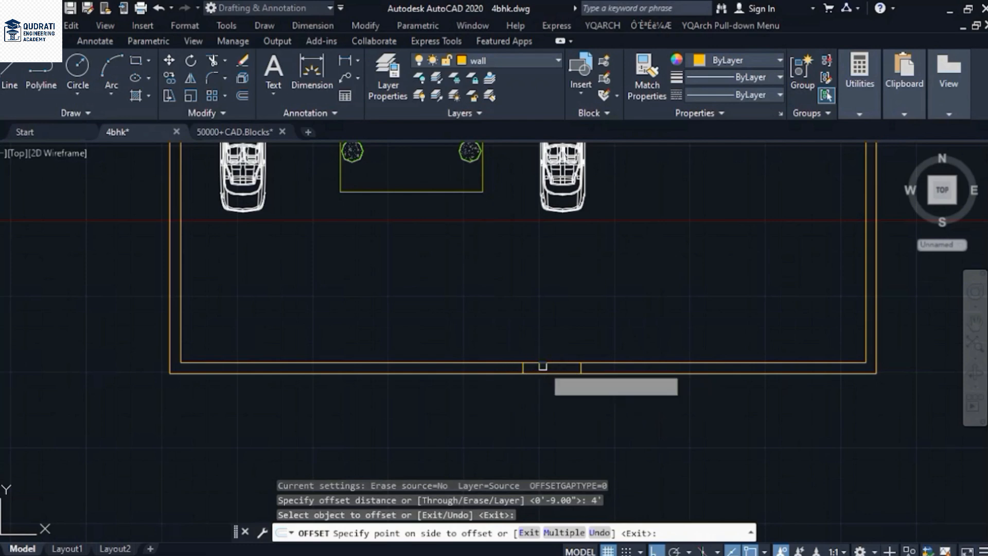
click(526, 369)
click(523, 368)
click(498, 378)
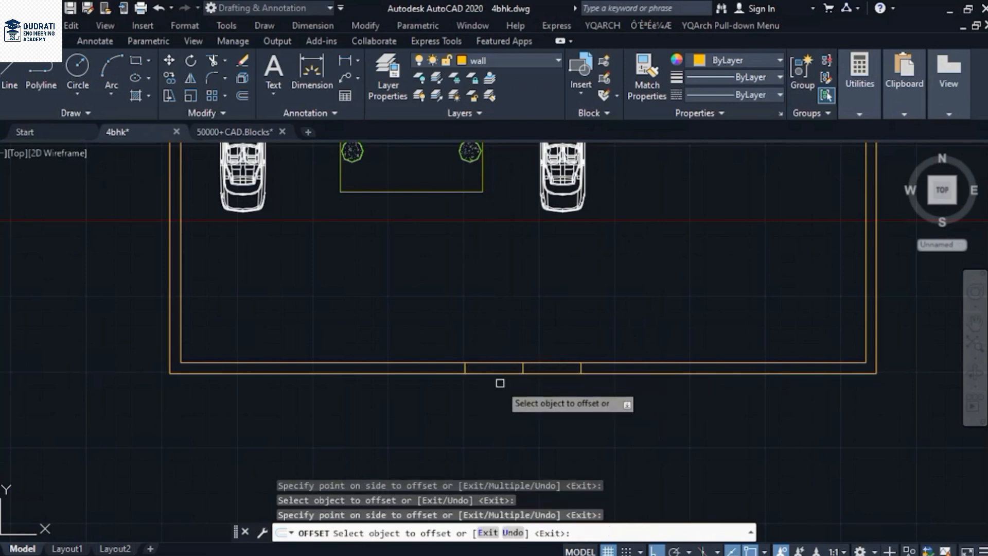
Trim both front boundary wall lines between the two offset lines to cut the gate opening
middle_drag(500, 408, 523, 390)
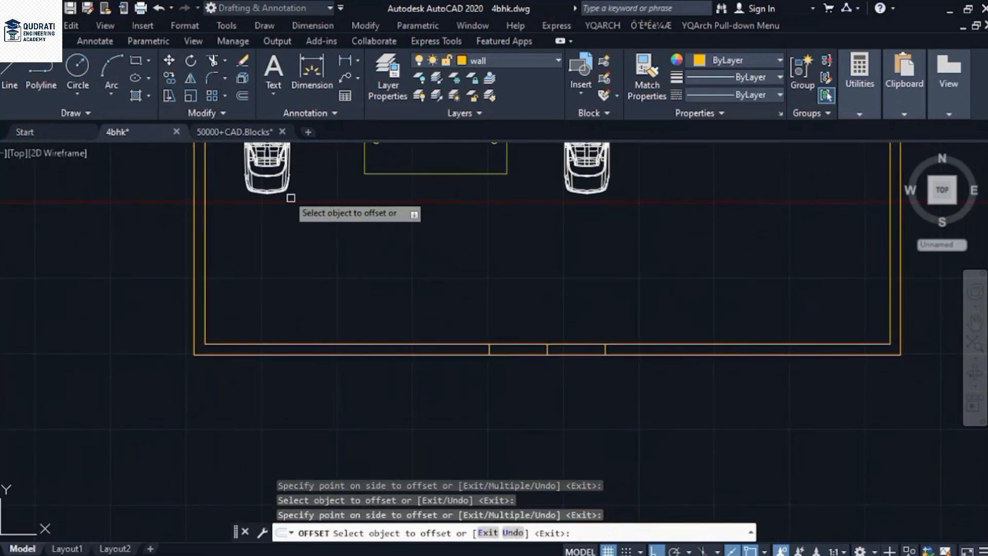
click(215, 62)
key(Return)
click(526, 368)
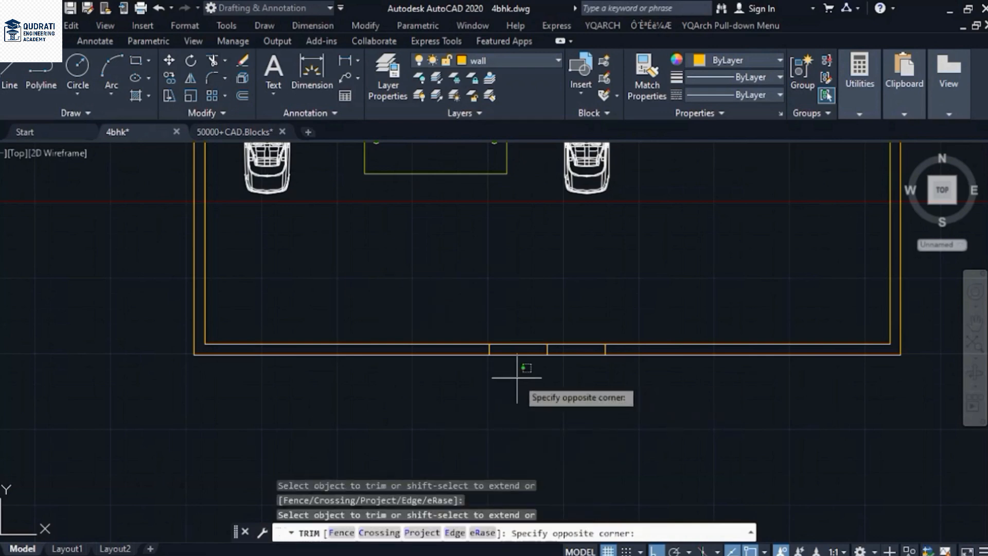
click(523, 330)
click(567, 372)
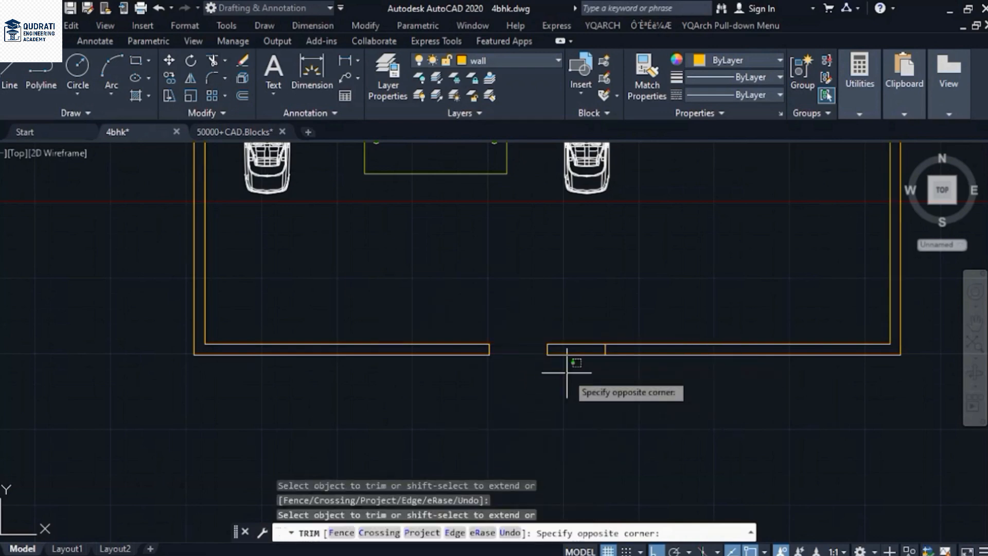
click(578, 316)
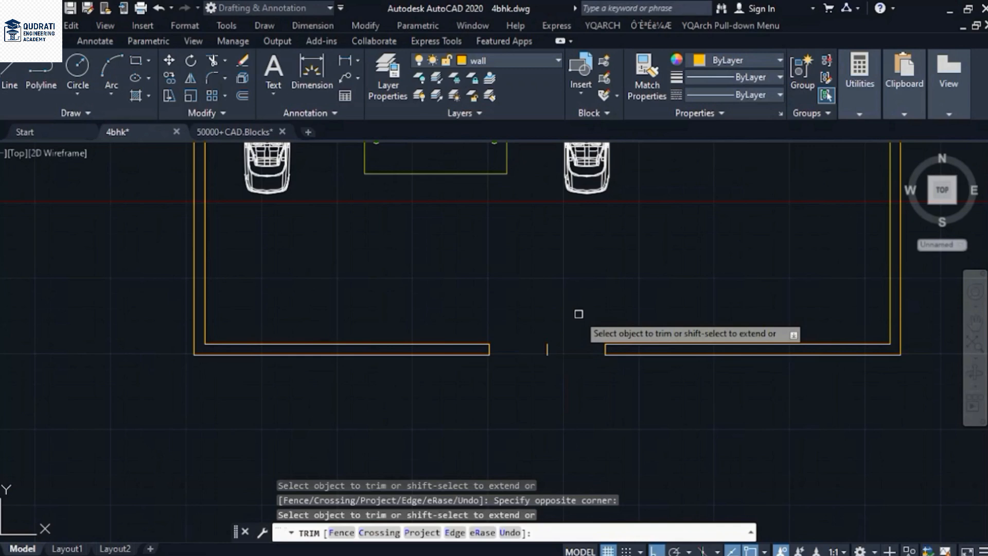
click(549, 350)
key(Return)
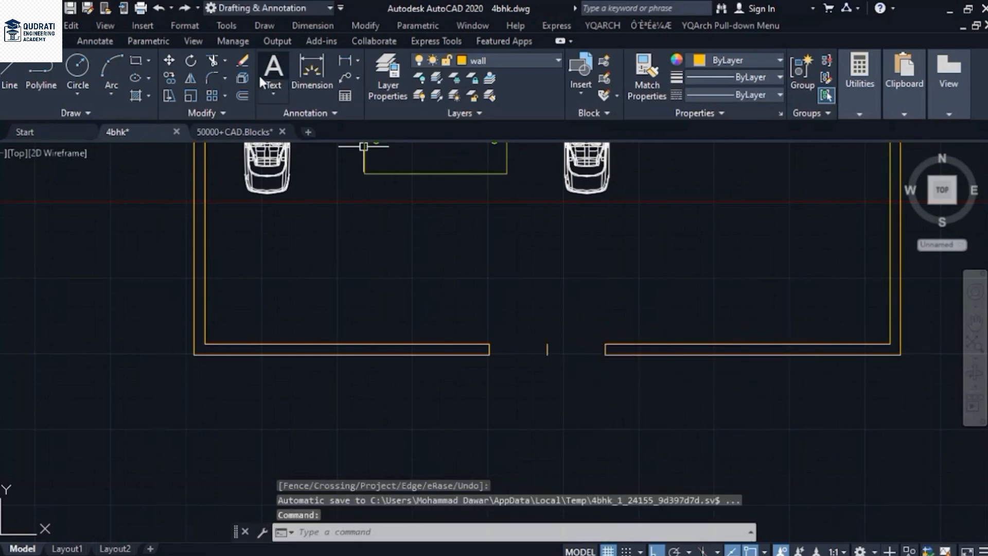
Erase the leftover centre line in the middle of the gate opening
click(243, 60)
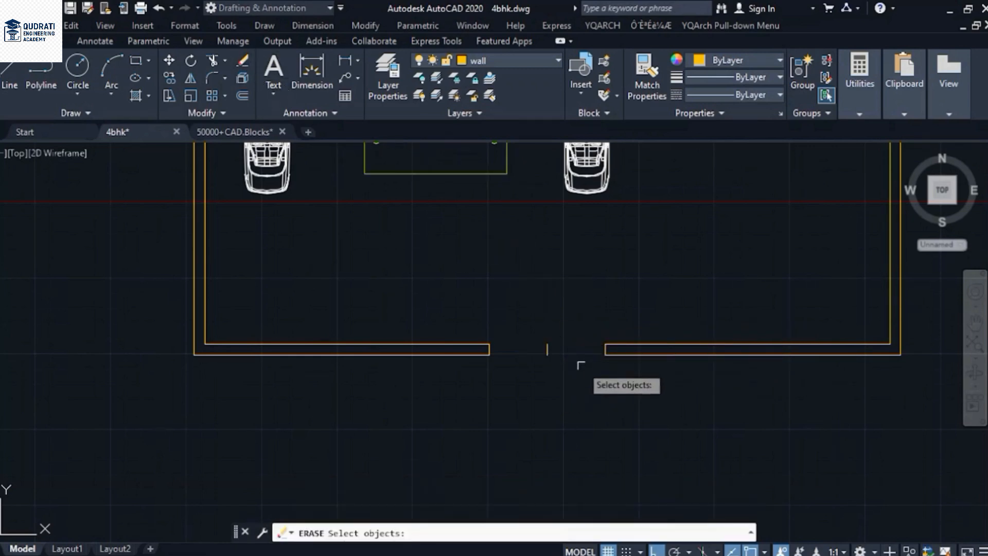
click(548, 350)
key(Return)
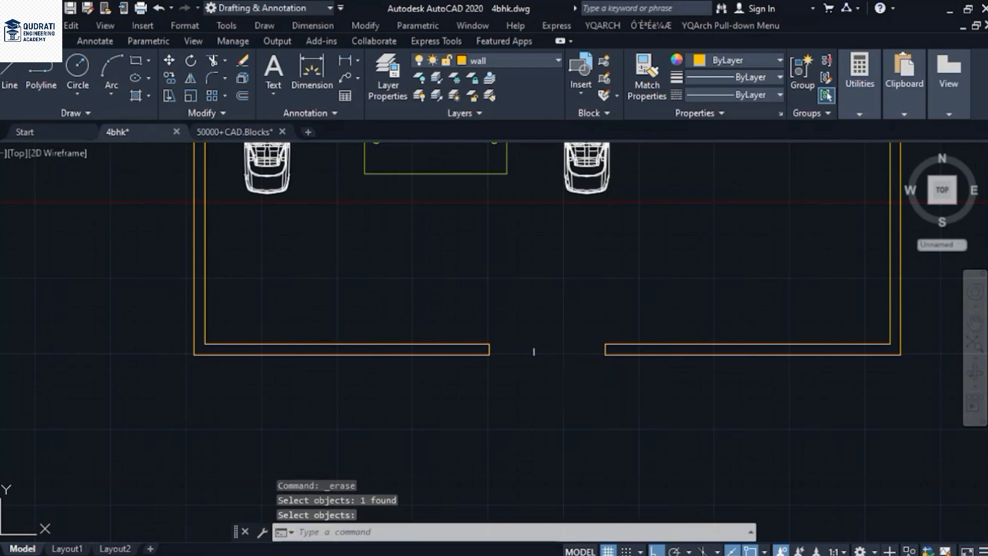
On the Door layer with Ortho off, draw a diagonal line from the gate opening's upper-right corner to its lower-left corner
click(540, 61)
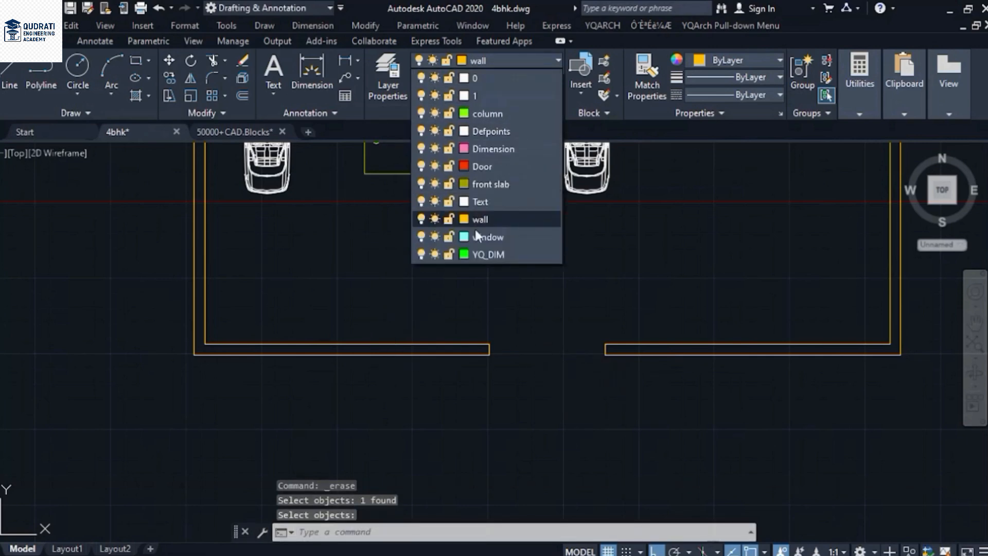
click(481, 168)
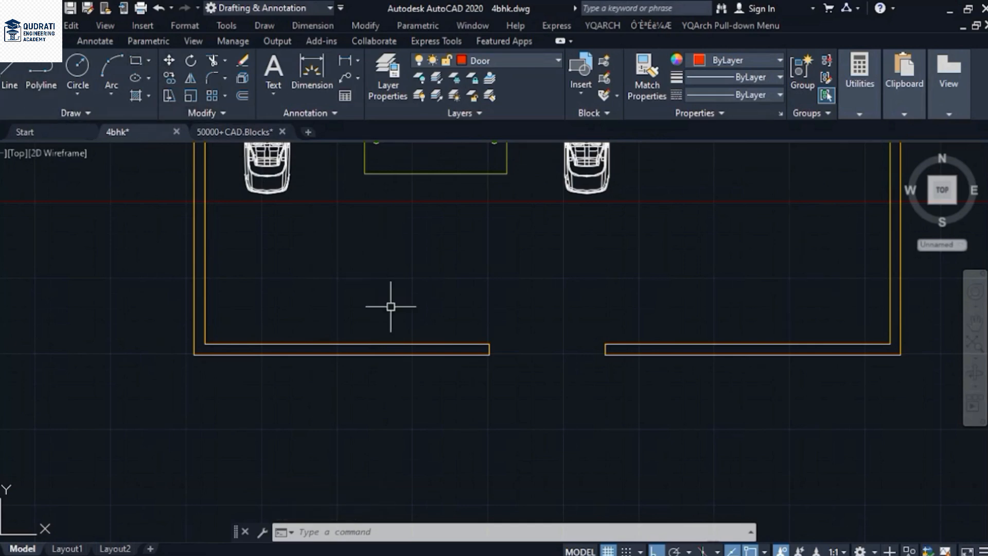
text(l)
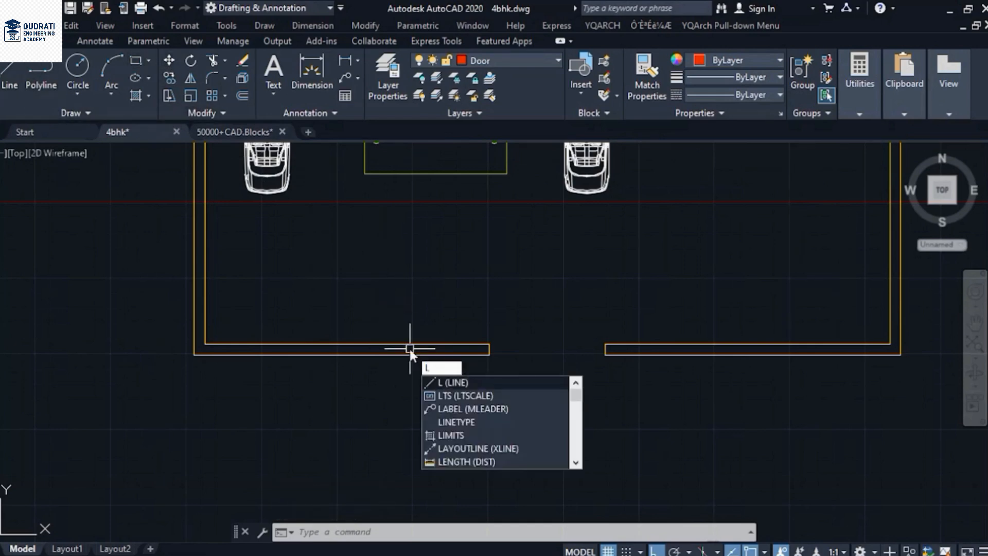
key(Return)
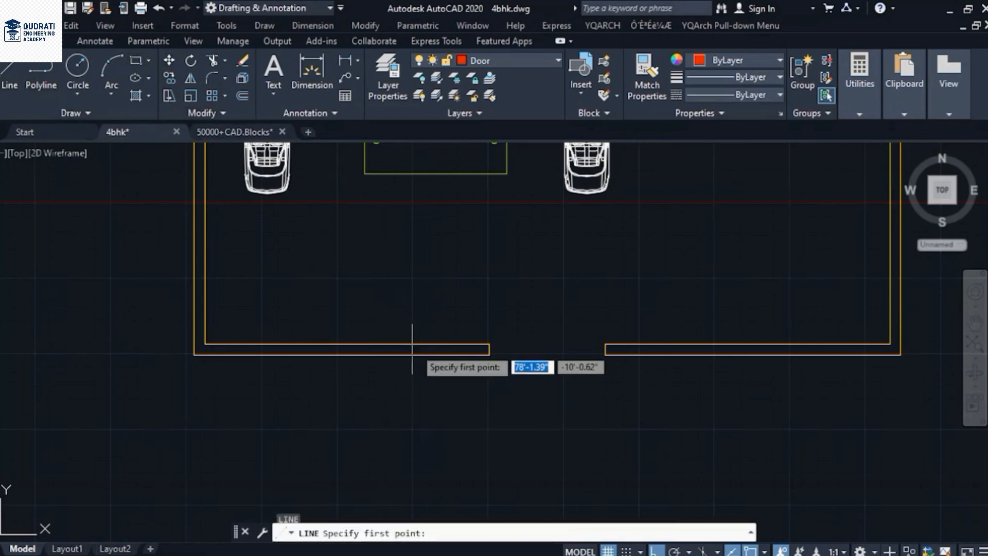
click(605, 344)
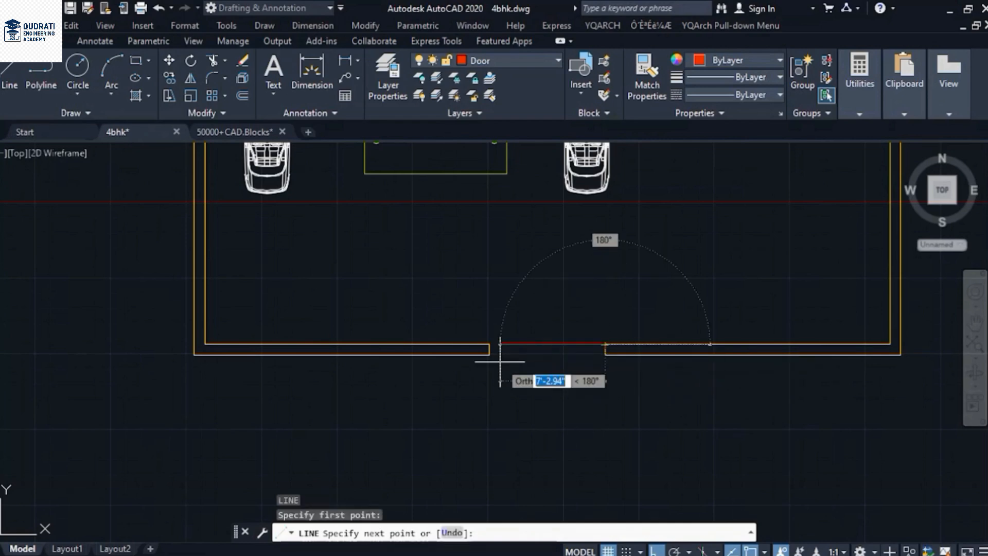
key(F8)
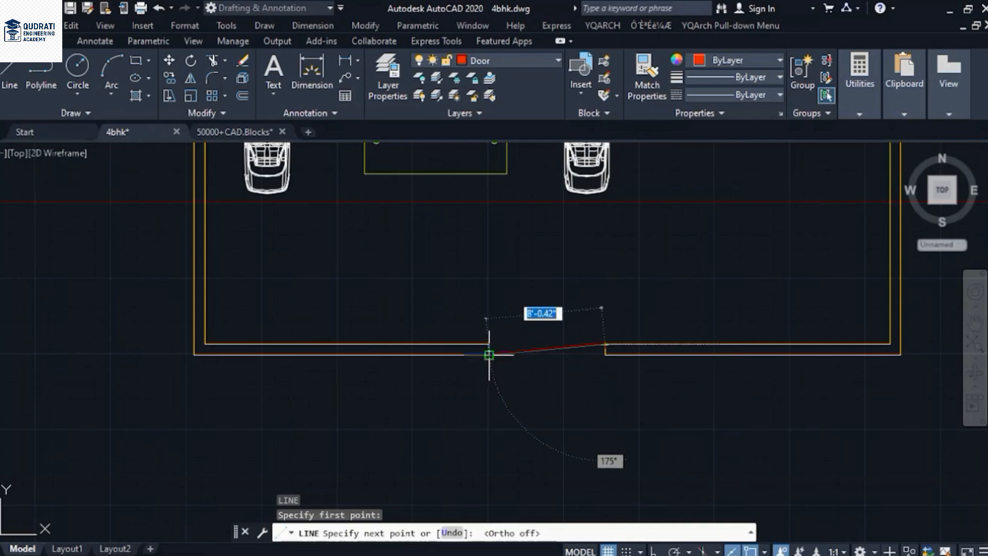
click(489, 354)
key(Return)
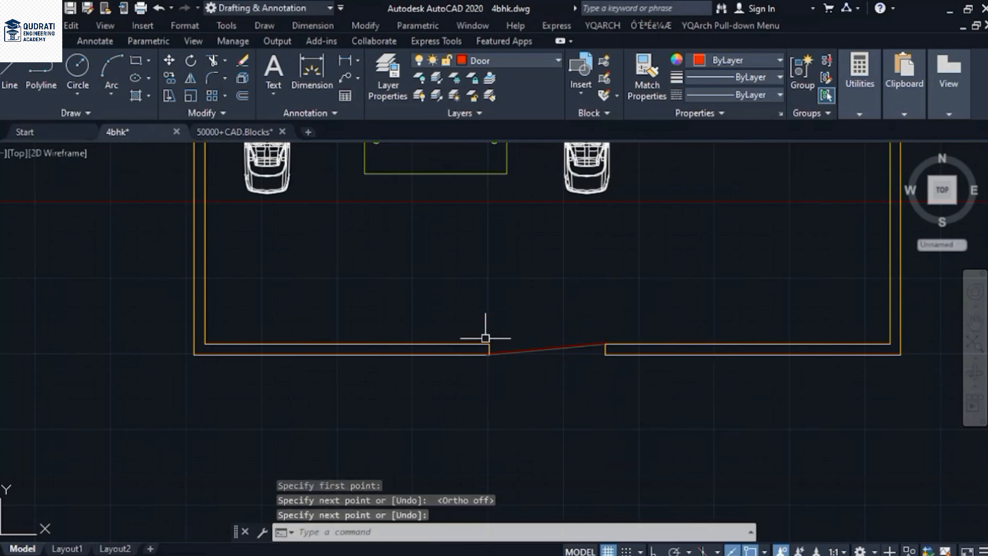
Draw the second gate diagonal from the opening's upper-left corner to its lower-right corner, crossing the first
key(Return)
click(489, 354)
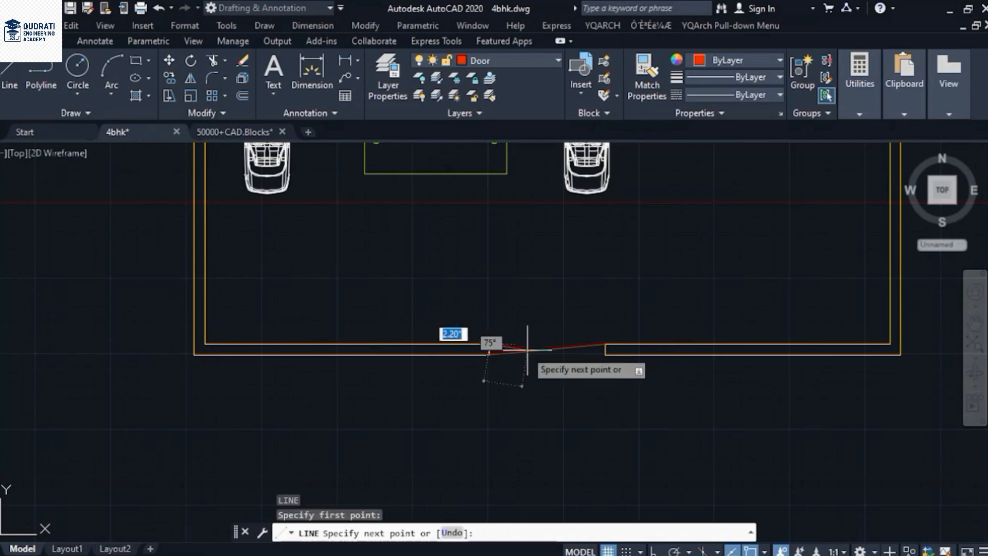
click(606, 355)
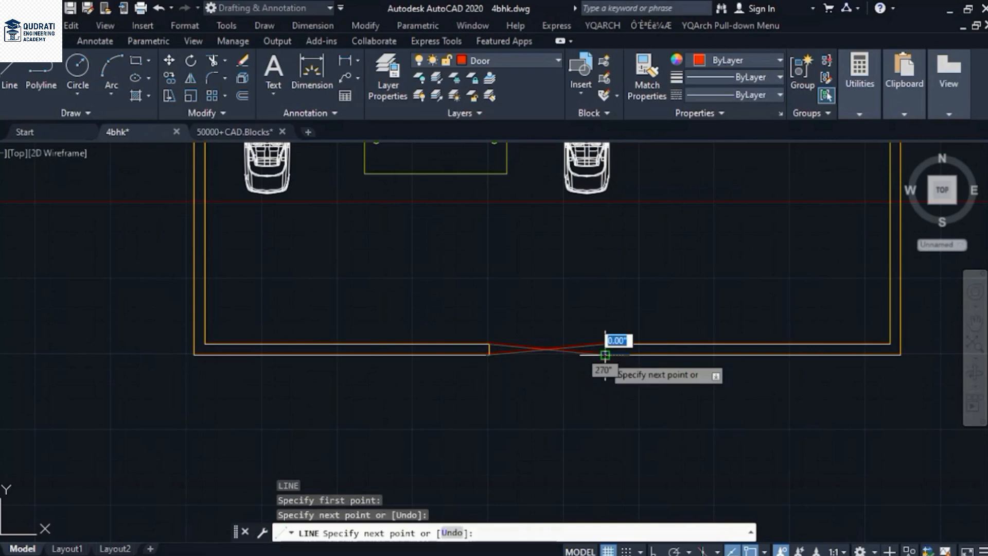
key(Escape)
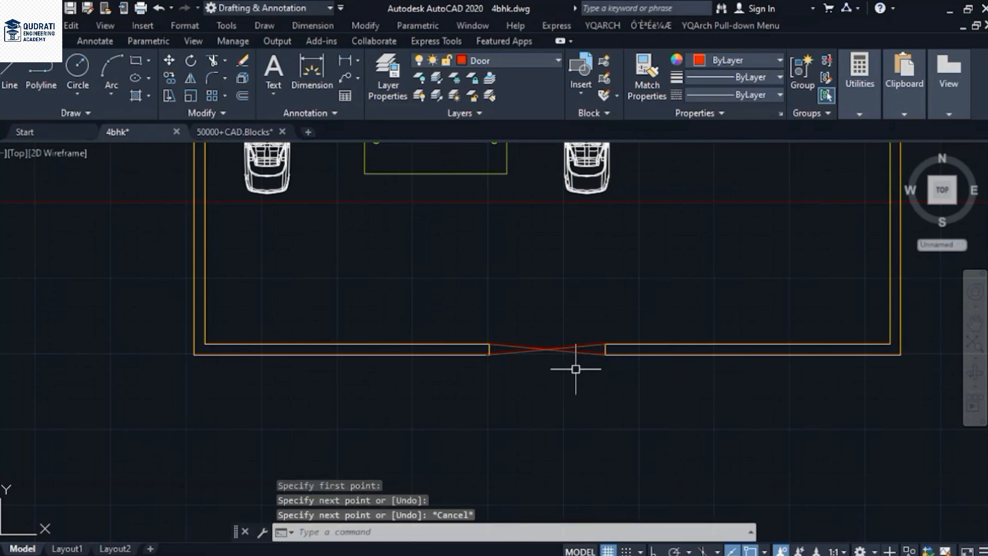
Move the upper toilet's room label up and to the right, clear of the toilet fixture and bathtub
middle_drag(573, 375, 572, 437)
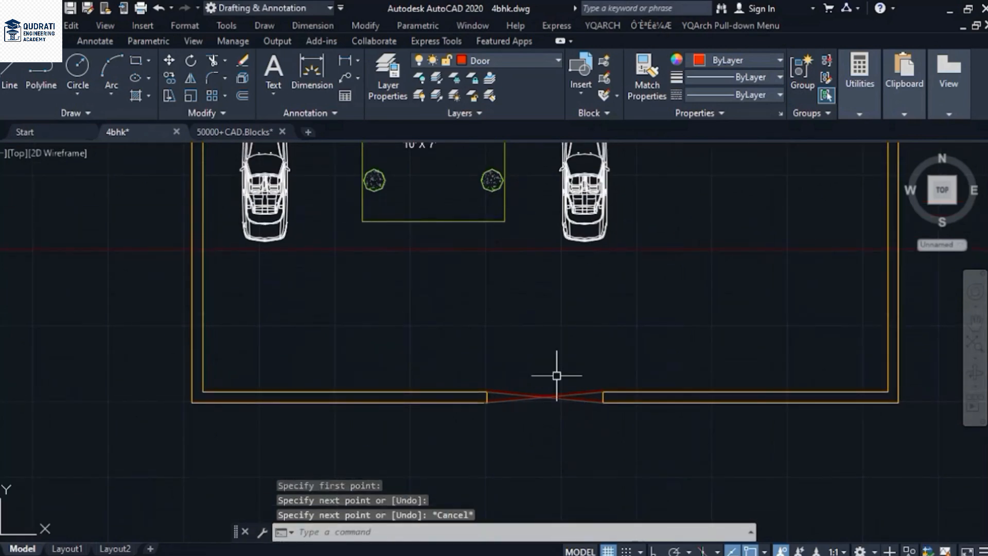
middle_drag(557, 375, 564, 407)
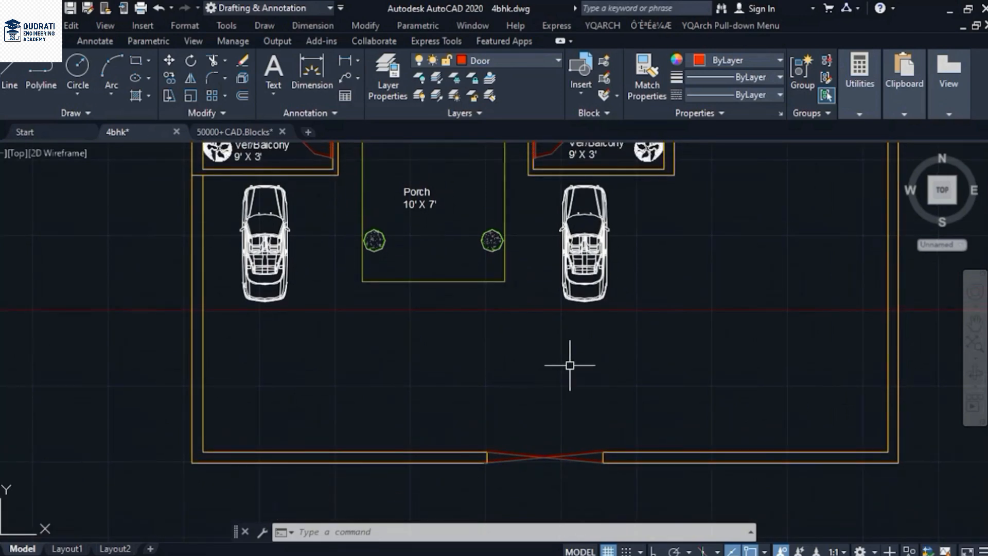
scroll(570, 366, down, 3)
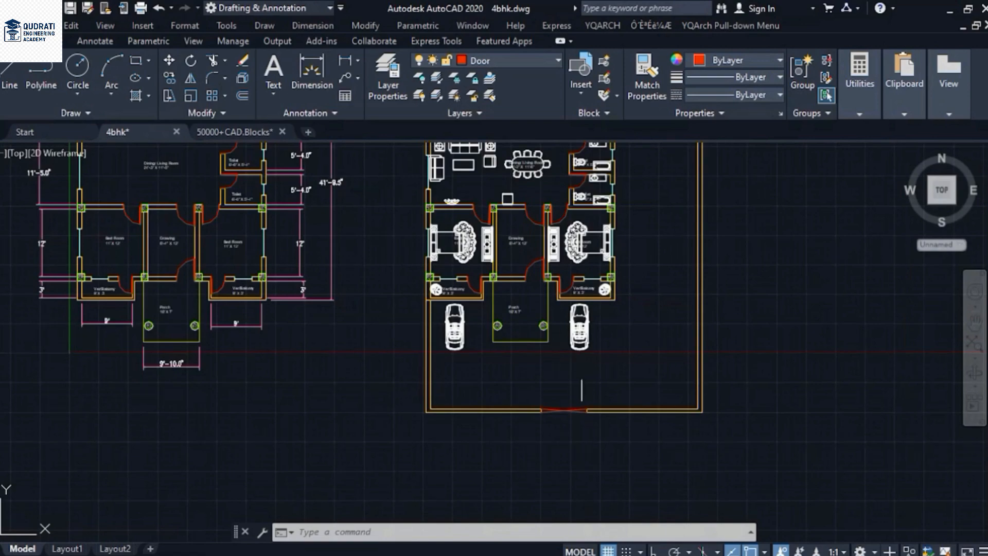
middle_drag(582, 390, 592, 455)
middle_drag(627, 372, 626, 439)
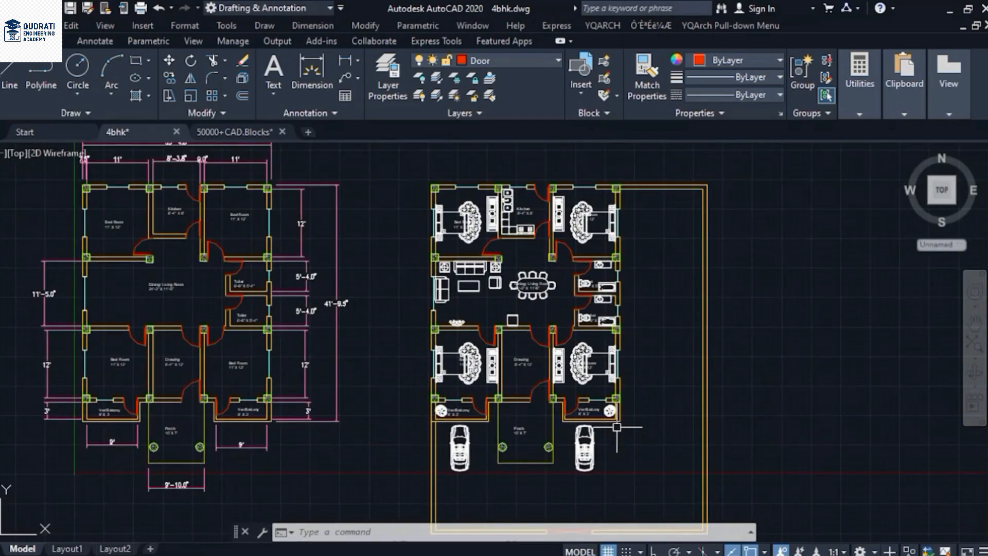
mouse_move(565, 258)
middle_down()
mouse_move(667, 168)
mouse_move(629, 207)
middle_up()
scroll(629, 208, up, 4)
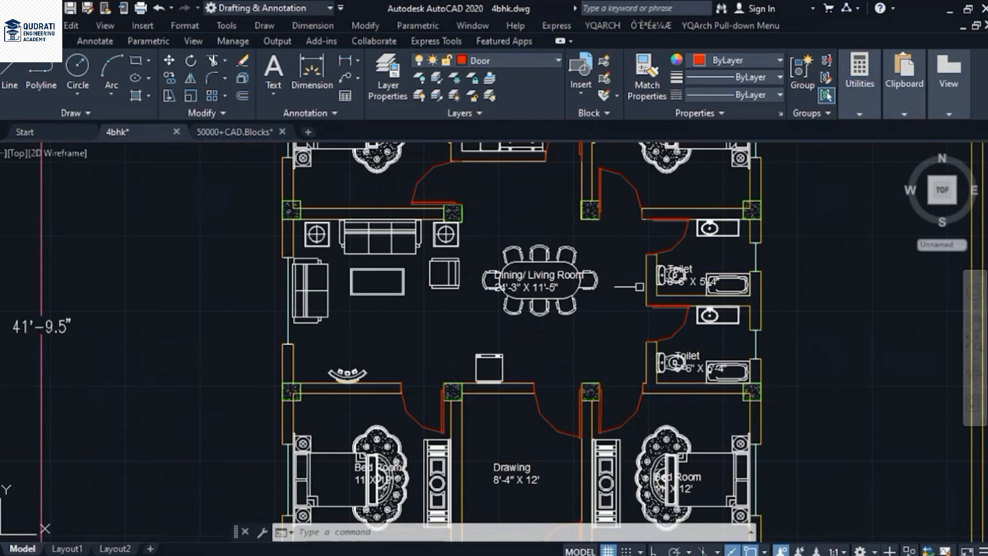
scroll(699, 270, up, 4)
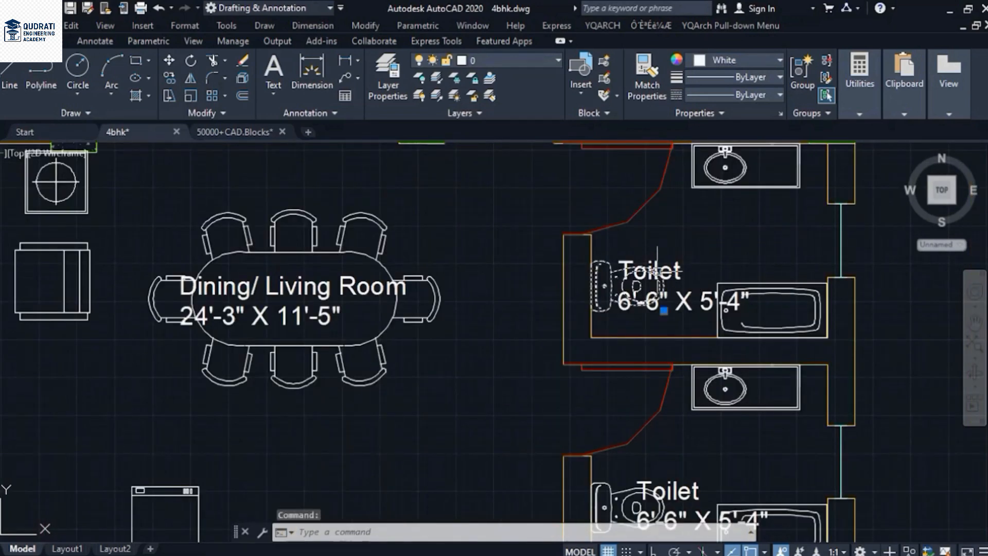
key(Escape)
click(666, 264)
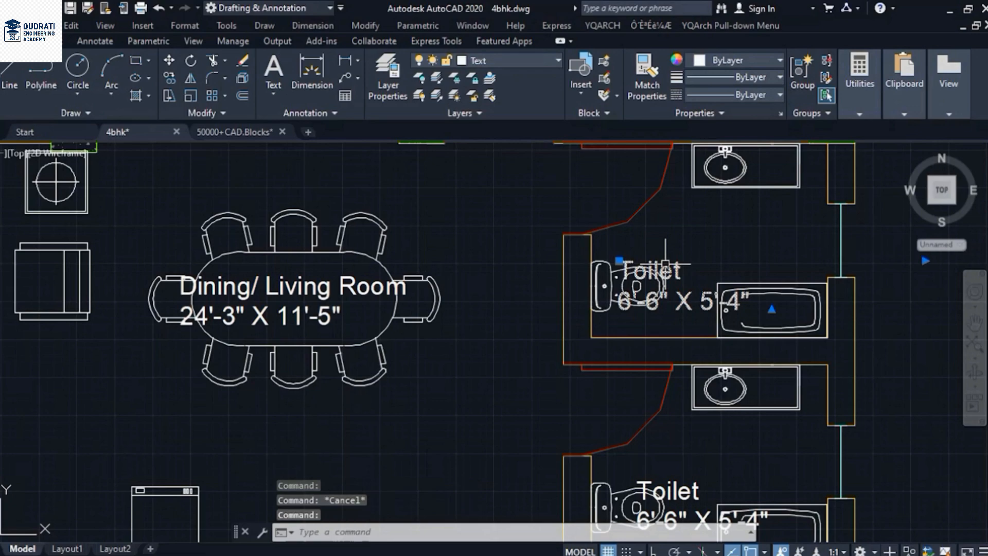
drag(666, 264, 706, 217)
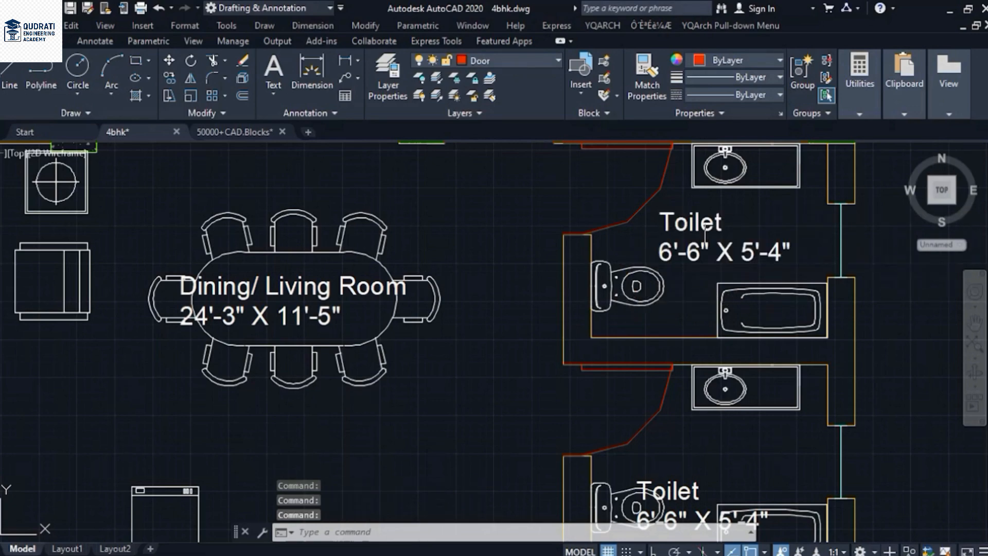
Move the lower toilet's room label up and slightly right, clear of its toilet fixture and bathtub
middle_drag(706, 222, 669, 454)
scroll(664, 264, down, 6)
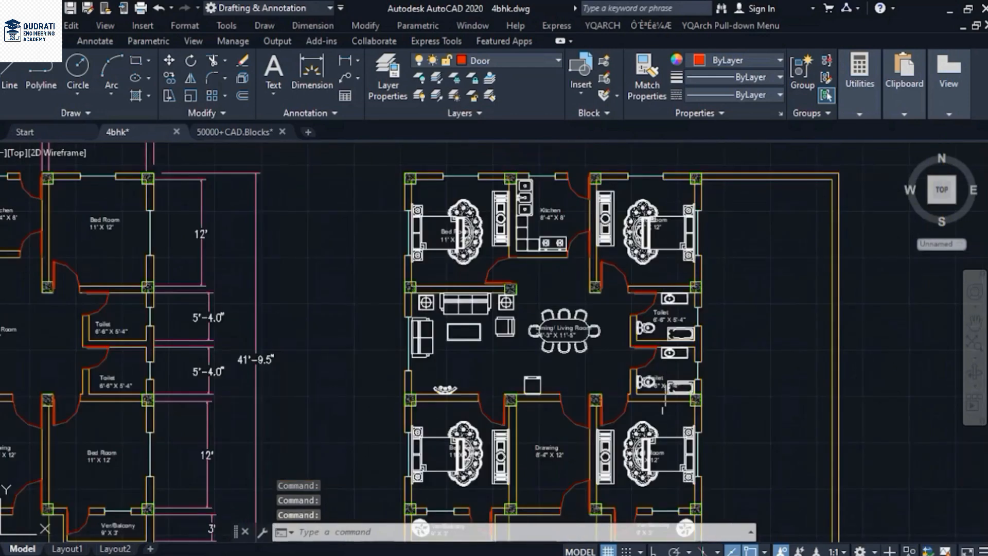
scroll(662, 411, up, 5)
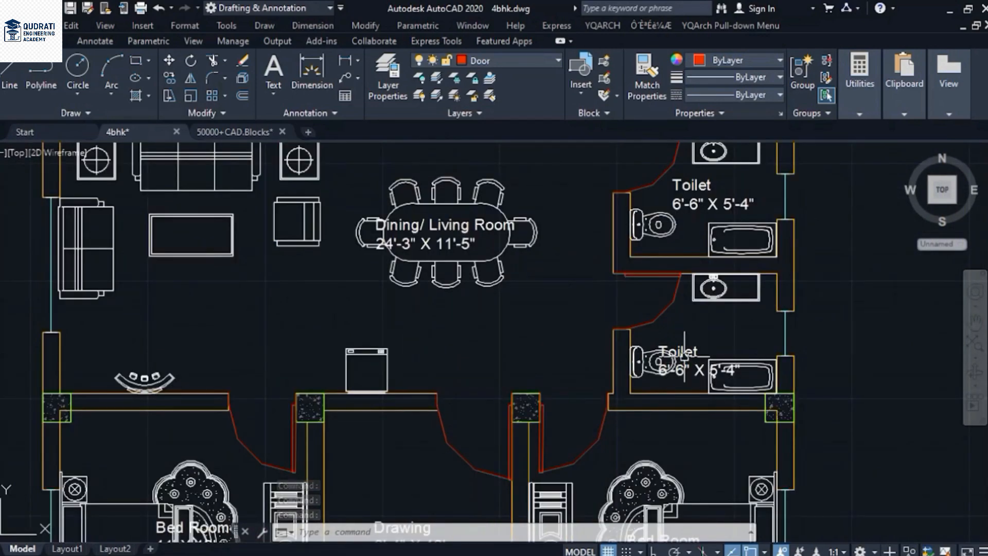
click(687, 356)
drag(685, 354, 701, 324)
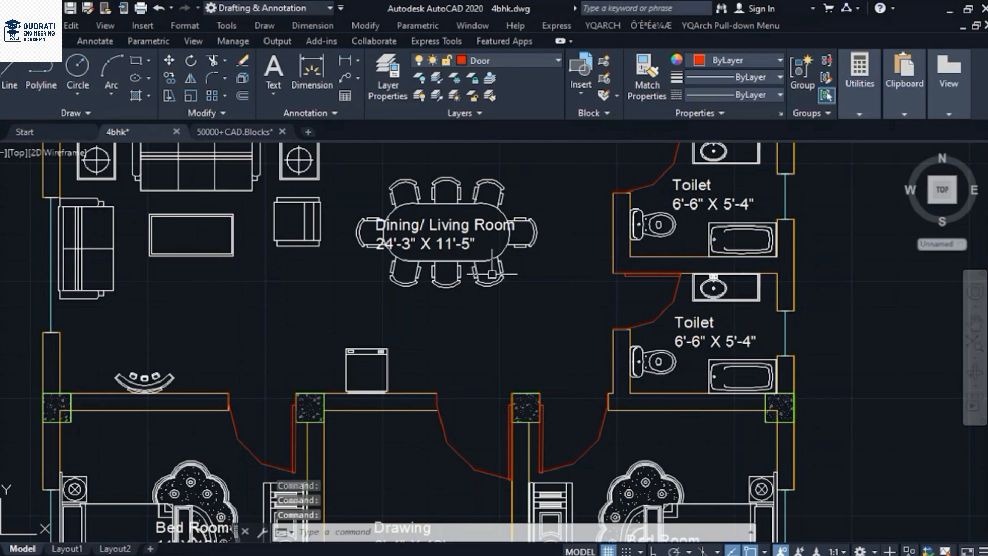
Move all four Bed Room labels of the furnished plan together about 4'-2" down and slightly left, away from the beds
middle_drag(493, 274, 557, 234)
mouse_move(400, 303)
middle_down()
mouse_move(440, 288)
mouse_move(476, 237)
middle_up()
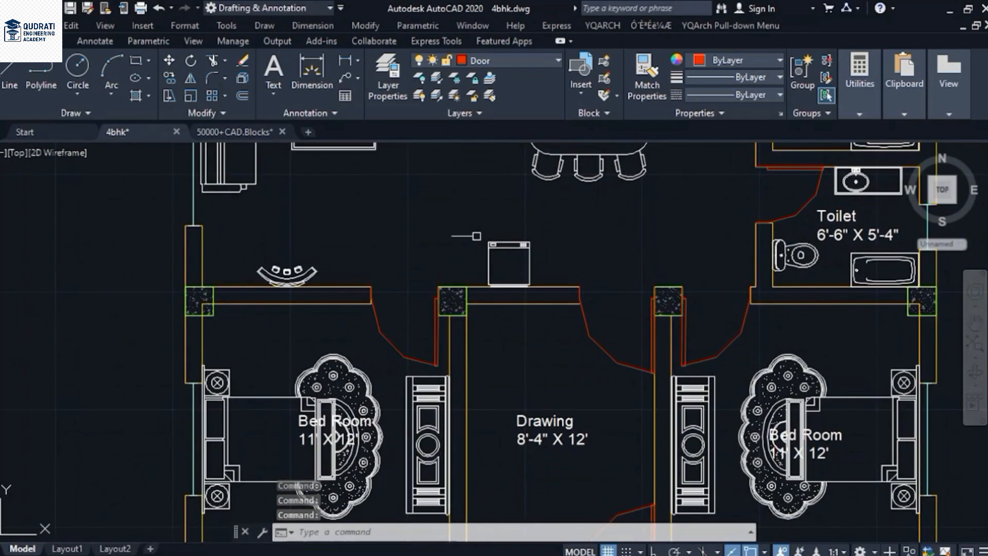
scroll(422, 272, down, 2)
middle_drag(406, 349, 472, 301)
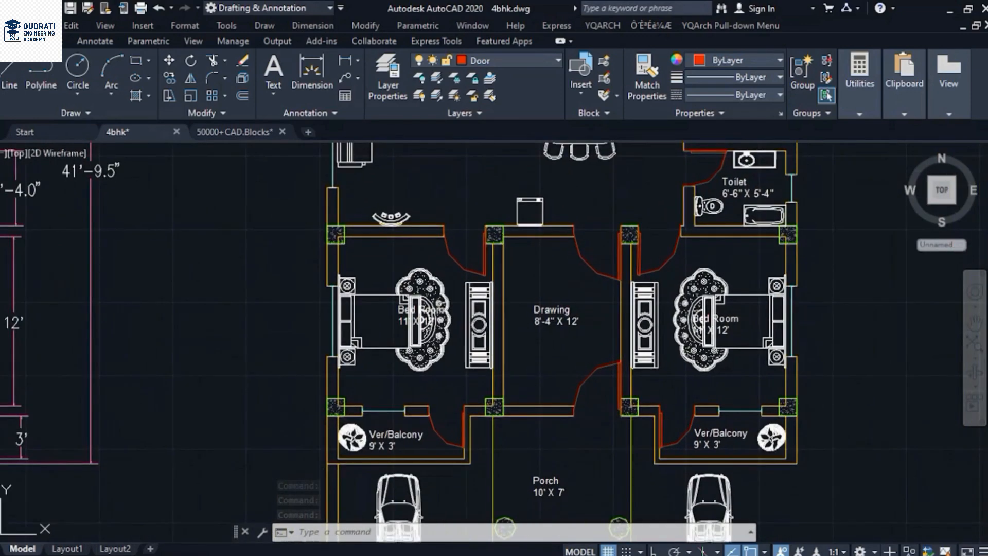
click(420, 309)
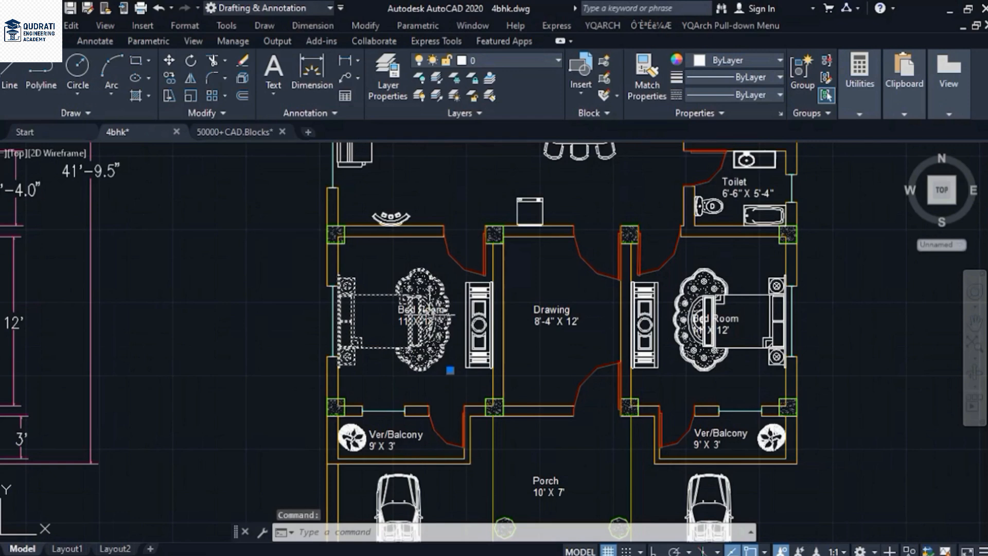
key(Escape)
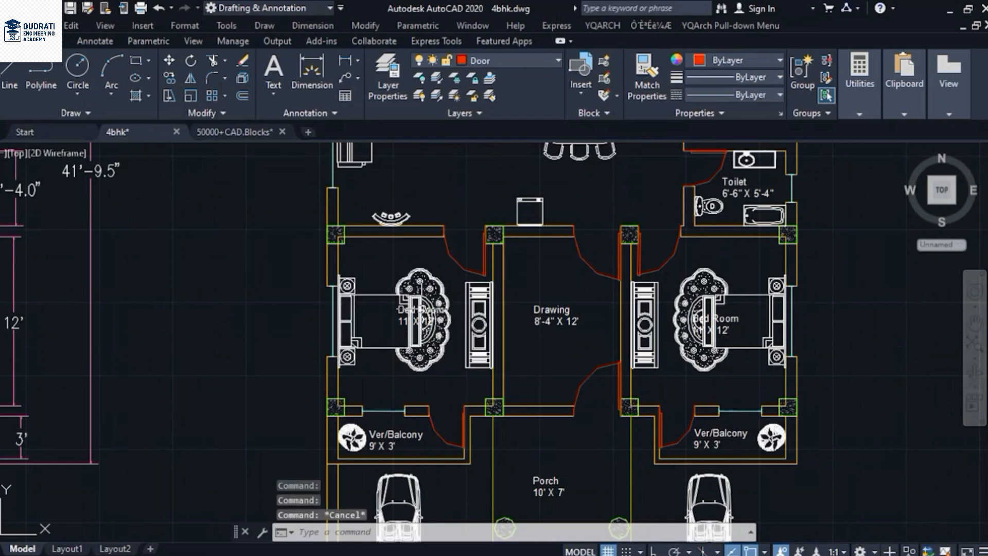
click(404, 309)
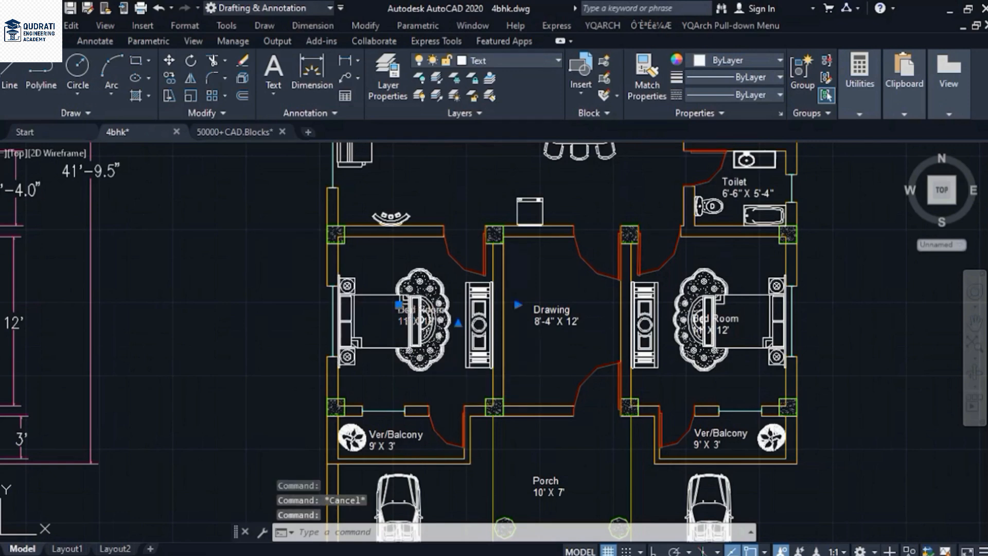
click(738, 318)
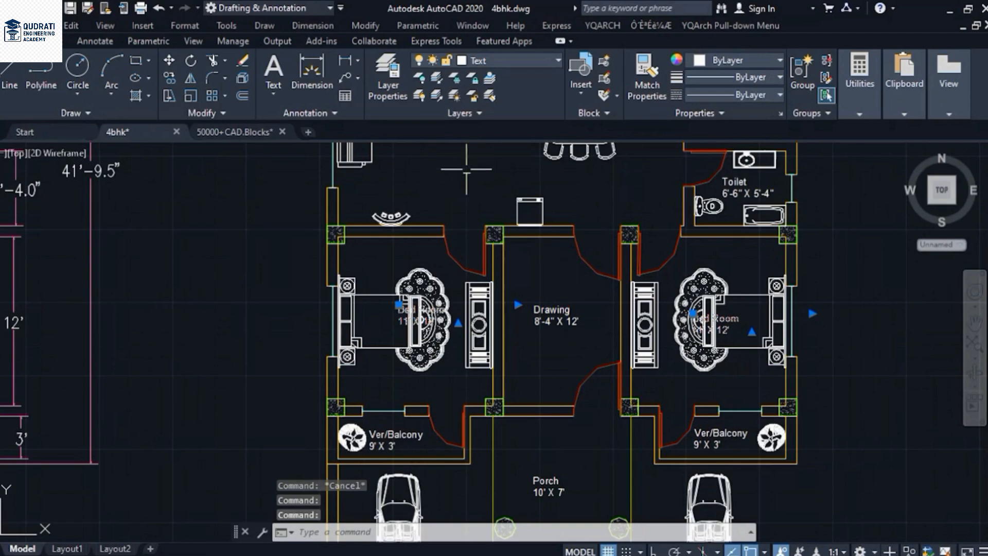
middle_drag(470, 180, 484, 355)
middle_drag(478, 260, 478, 365)
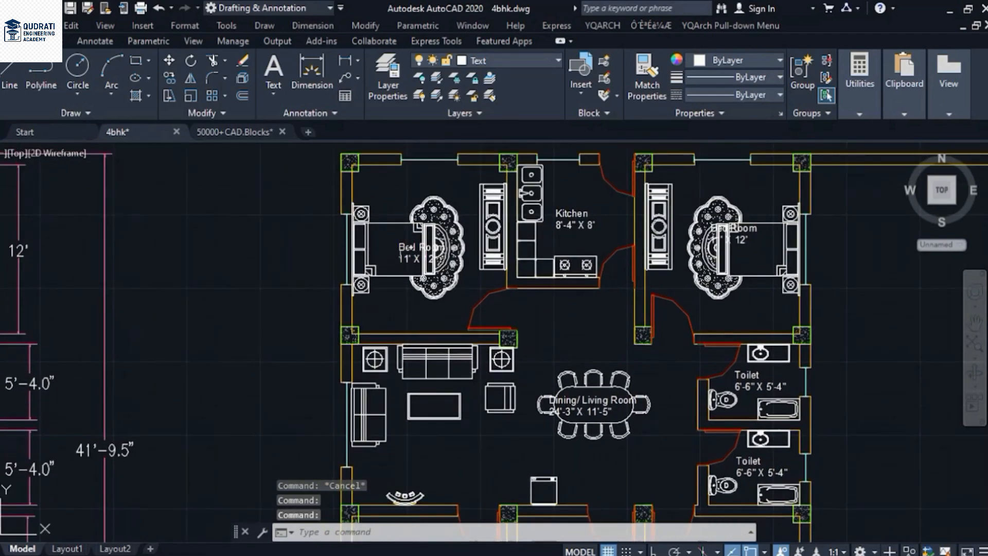
click(407, 251)
click(747, 231)
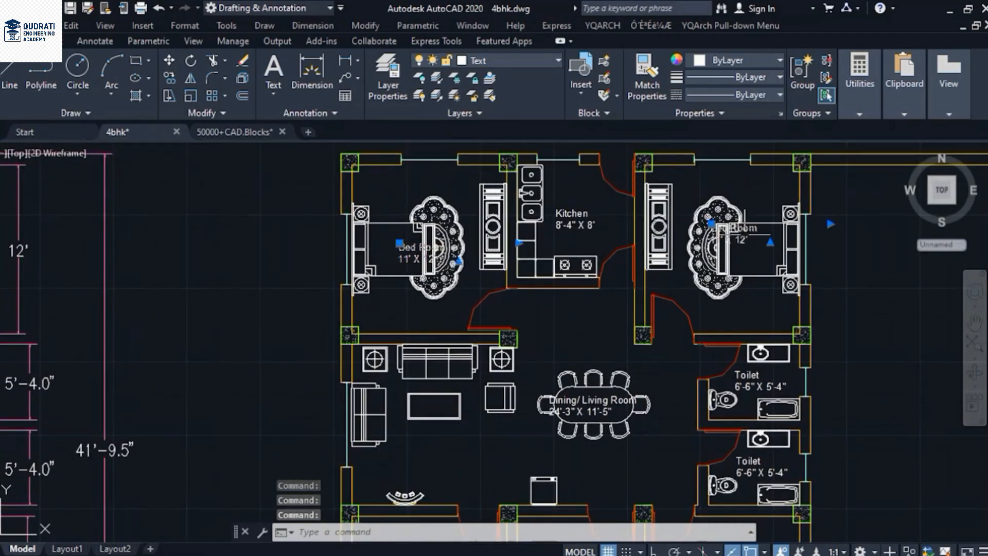
click(169, 62)
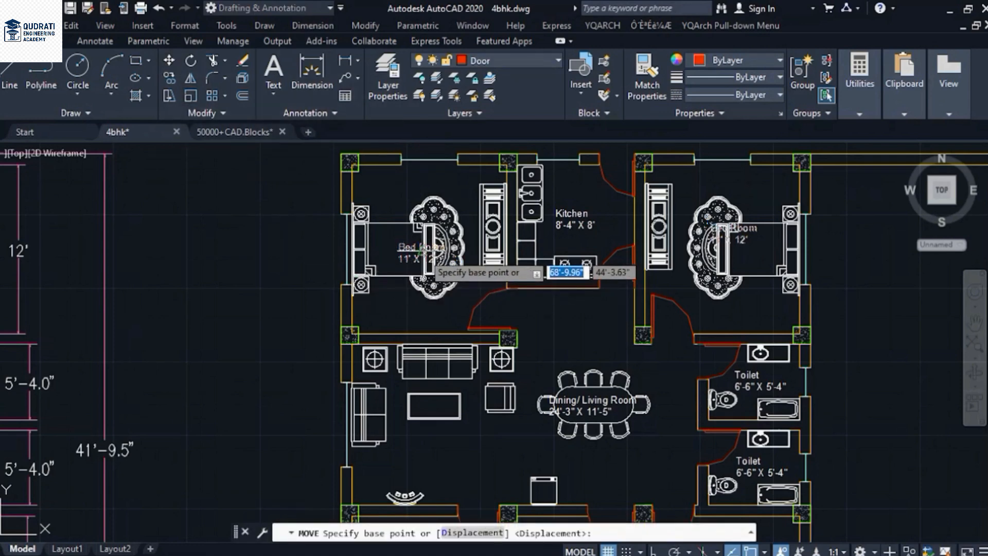
click(412, 252)
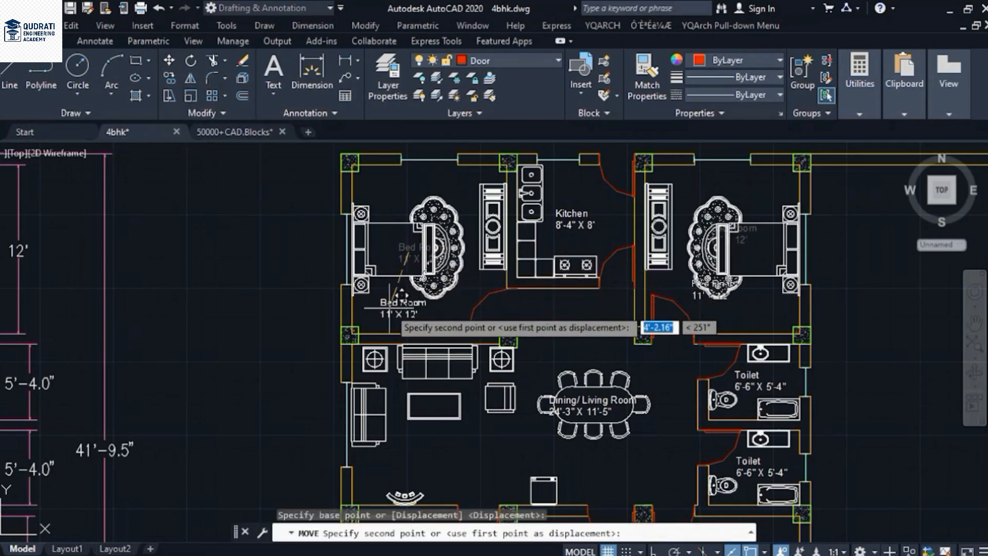
click(391, 309)
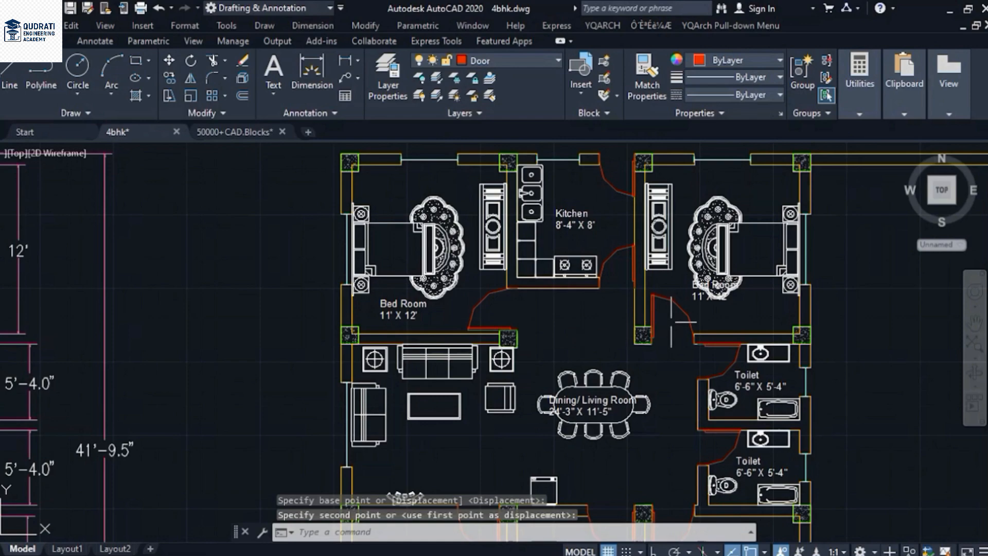
Move the upper-right Bed Room label down and to the right into the free floor space below the bed and rug
middle_drag(672, 322, 666, 236)
click(672, 212)
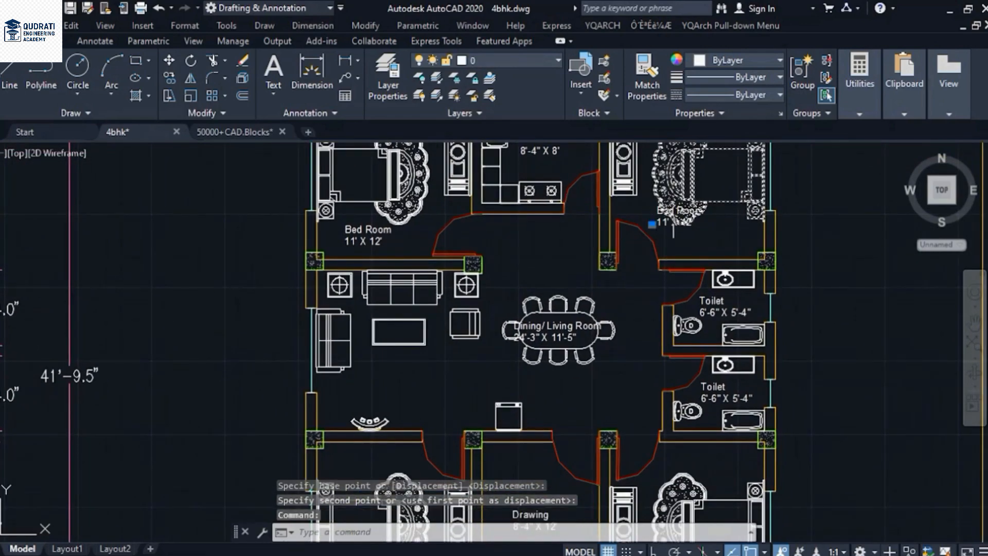
key(Escape)
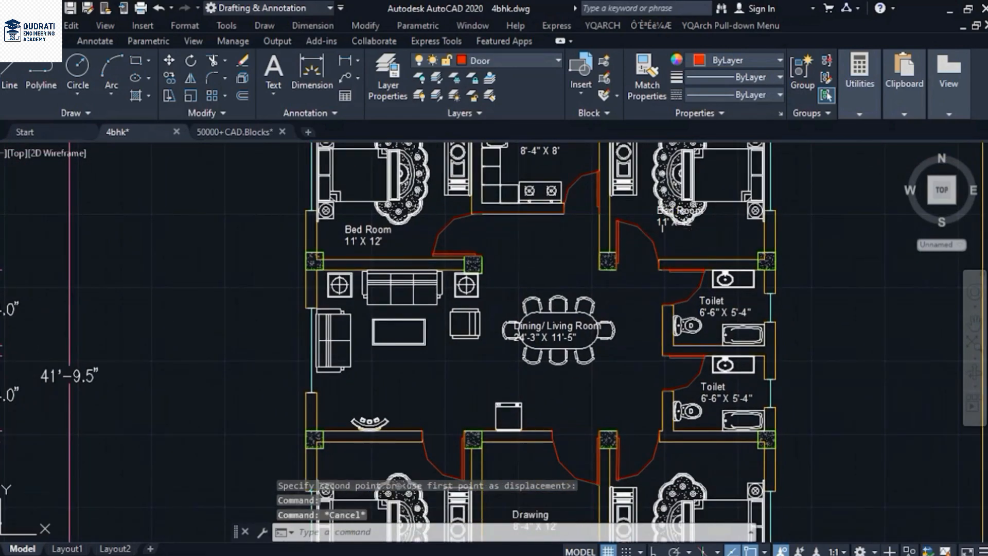
click(670, 224)
drag(666, 226, 694, 242)
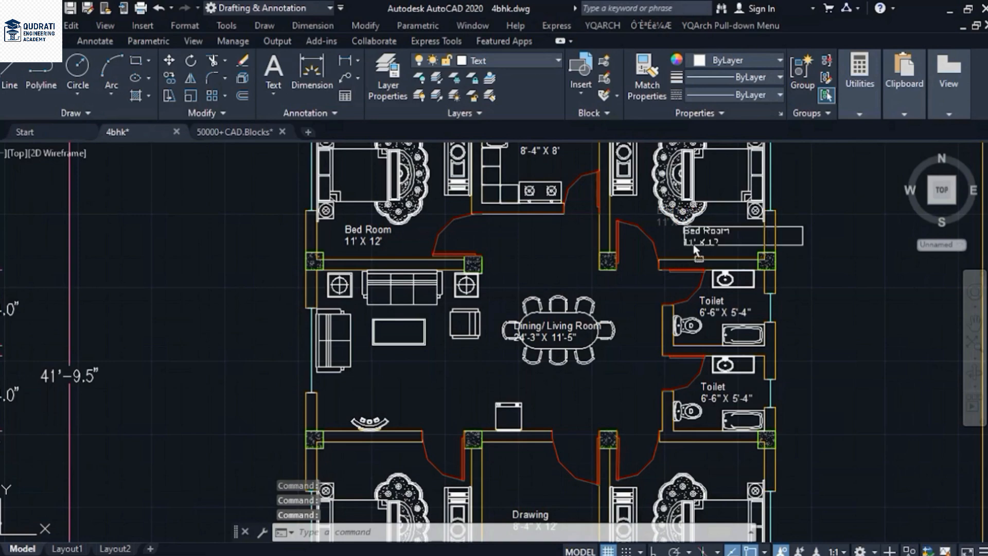
Move the lower-right Bed Room label right and the lower-left one down and left, clear of their rugs
middle_drag(689, 268, 684, 212)
middle_drag(688, 471, 706, 305)
click(684, 366)
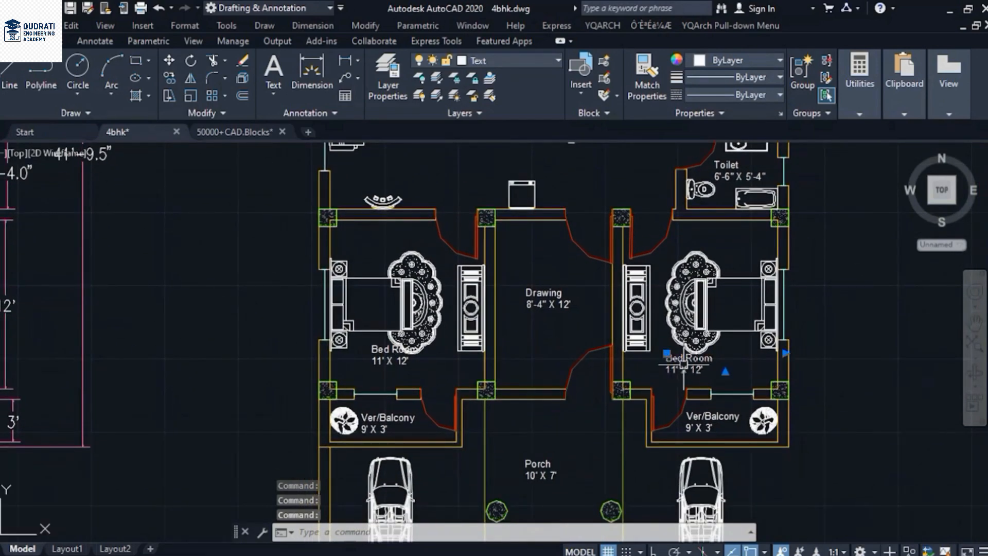
drag(686, 361, 733, 363)
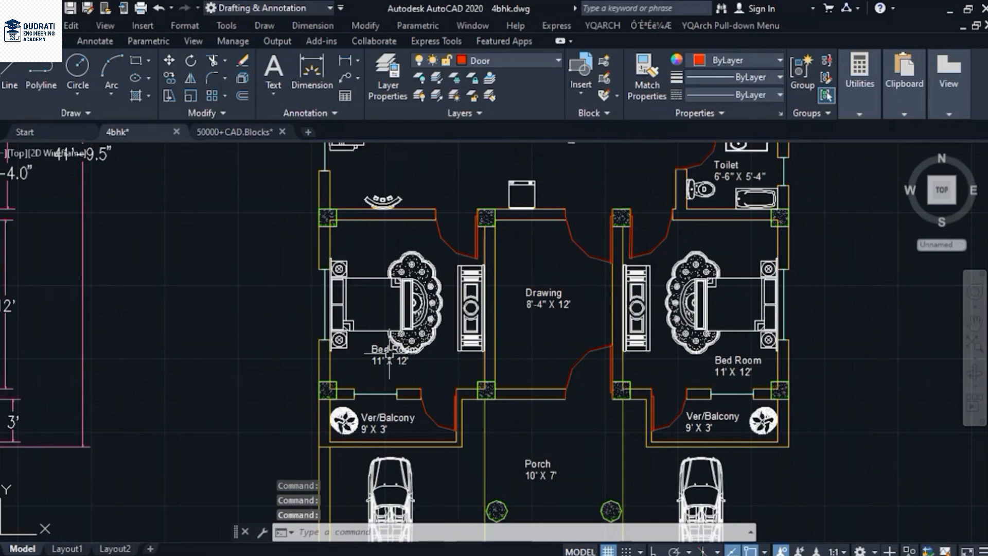
drag(390, 354, 368, 371)
Explode the boundary wall outlines and erase the two parallel rear wall lines beside the upper-right bedroom
mouse_move(414, 367)
middle_down()
mouse_move(417, 319)
mouse_move(414, 427)
middle_up()
middle_drag(520, 337, 509, 425)
middle_drag(544, 315, 521, 462)
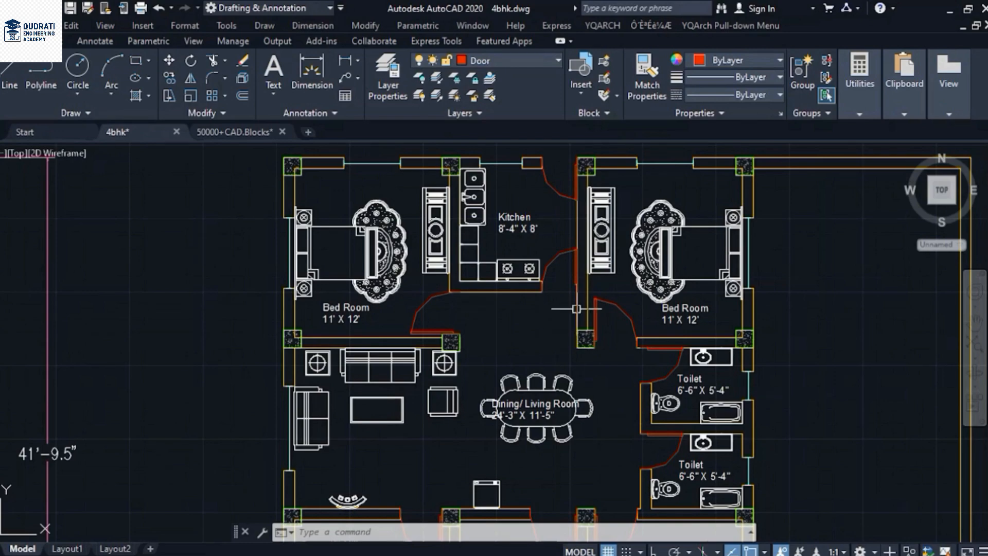
mouse_move(577, 309)
middle_down()
mouse_move(560, 378)
mouse_move(506, 452)
middle_up()
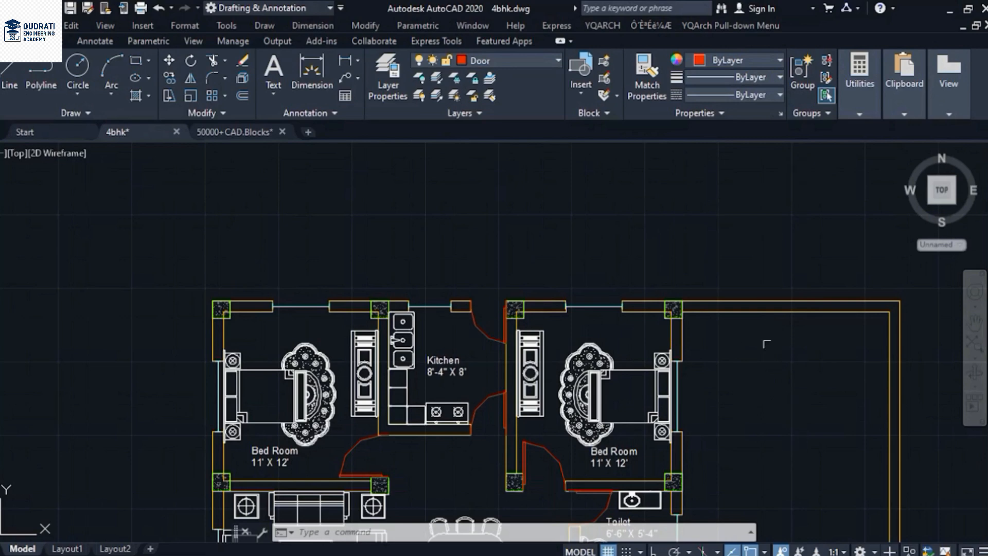
drag(767, 346, 757, 286)
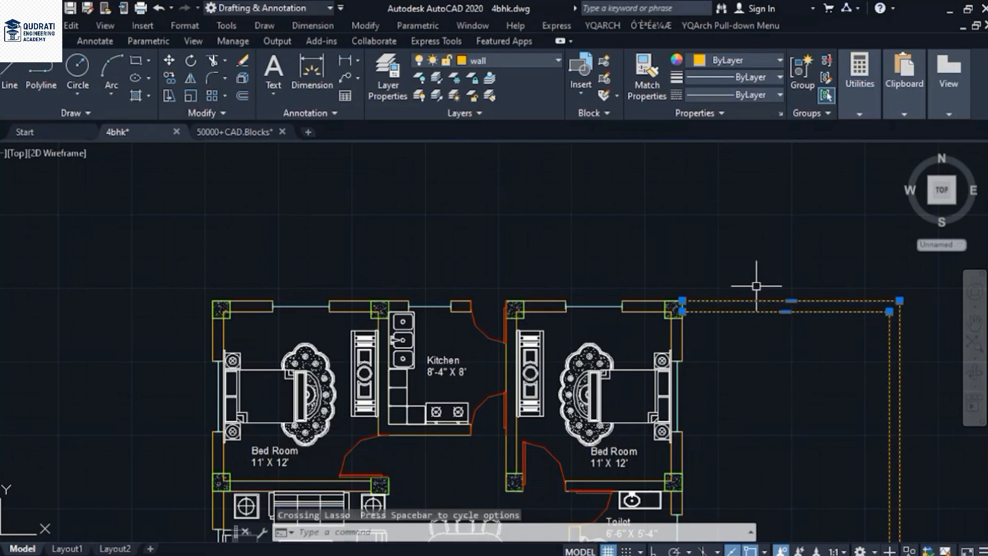
key(Escape)
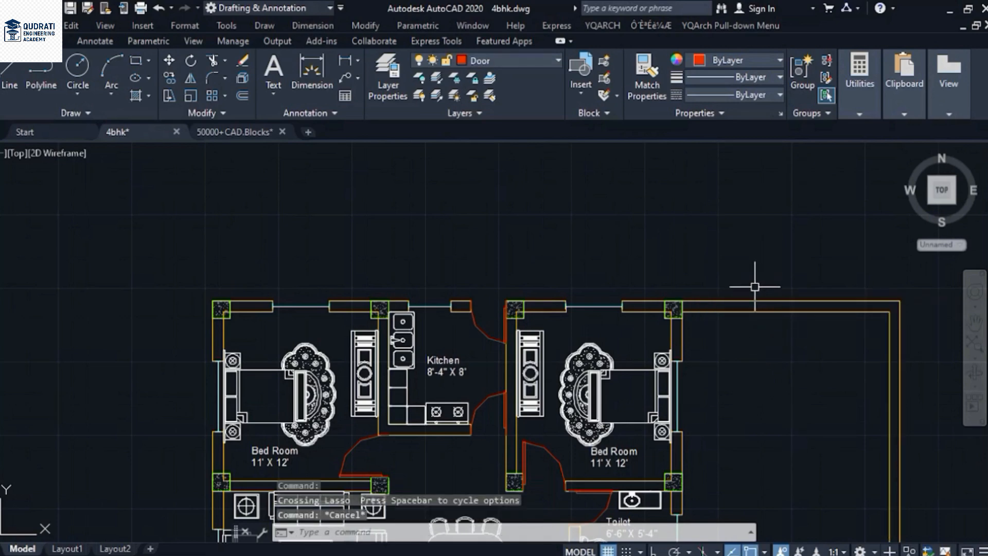
text(x)
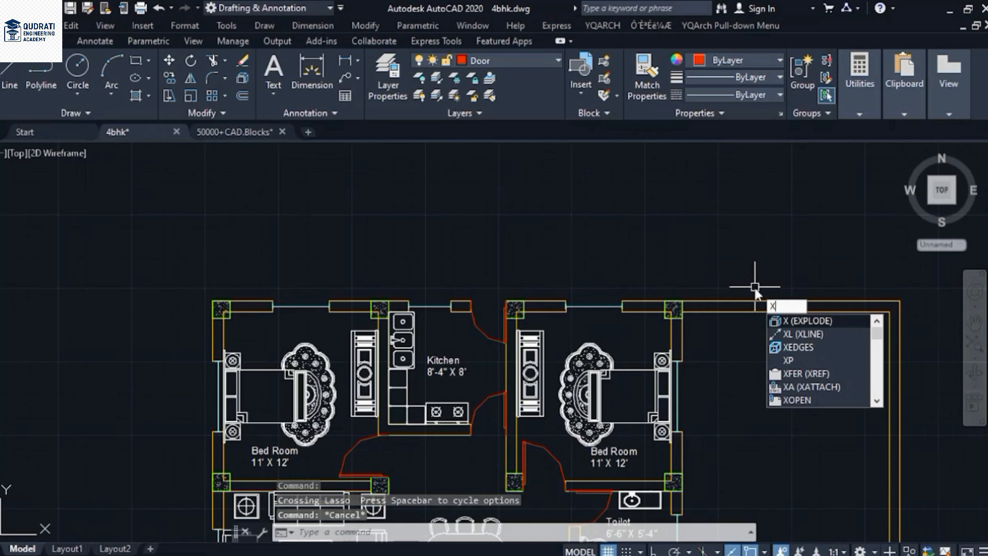
key(Return)
mouse_move(755, 286)
mouse_down()
mouse_move(757, 336)
mouse_move(752, 287)
mouse_up()
key(Return)
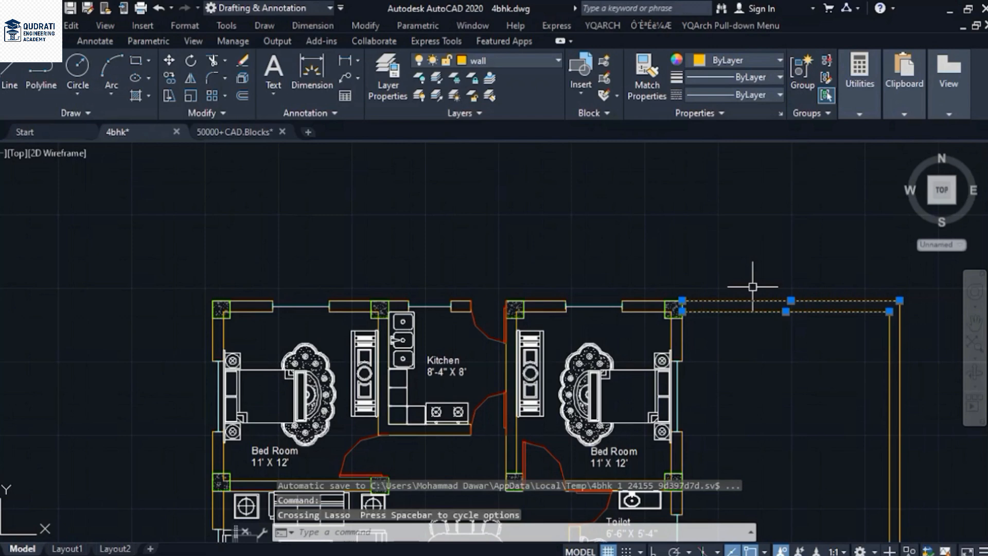
key(Delete)
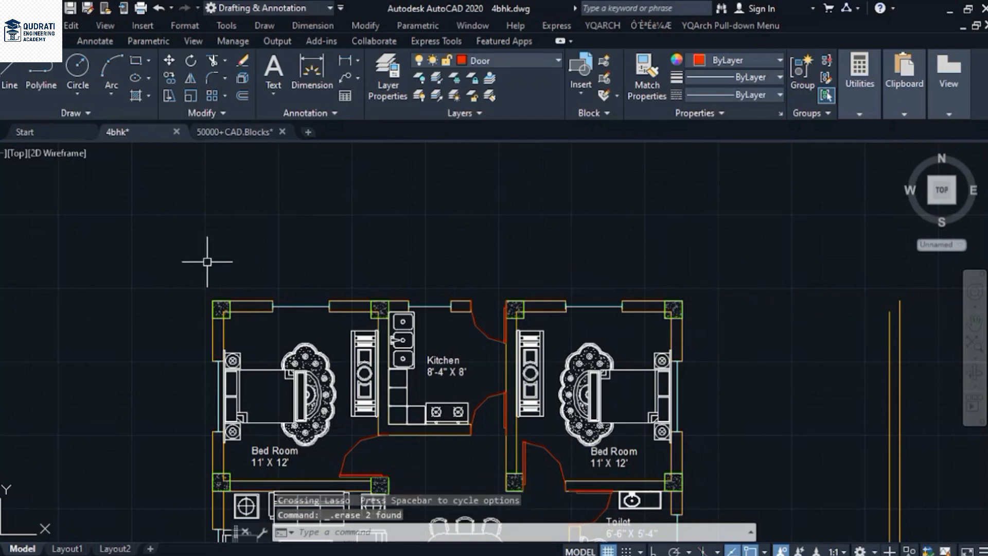
Make wall the current layer and, with Ortho on, draw an 8' line straight up from the furnished plan's upper-left outer corner
click(11, 81)
click(542, 62)
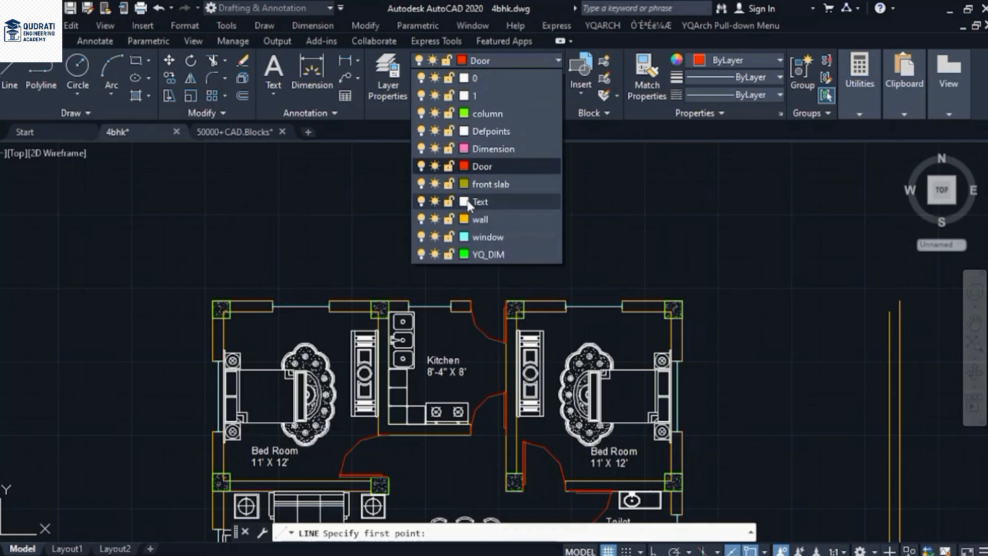
click(492, 216)
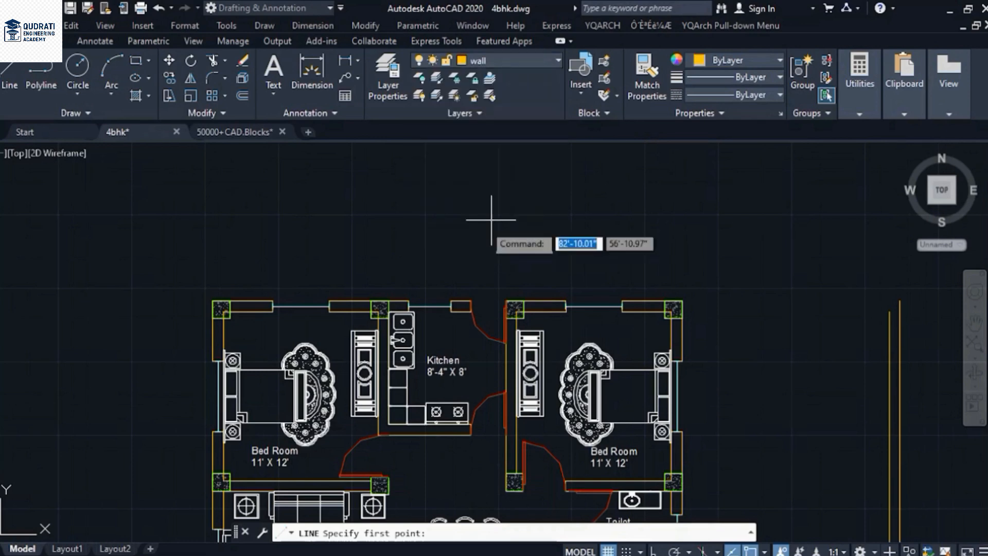
click(215, 302)
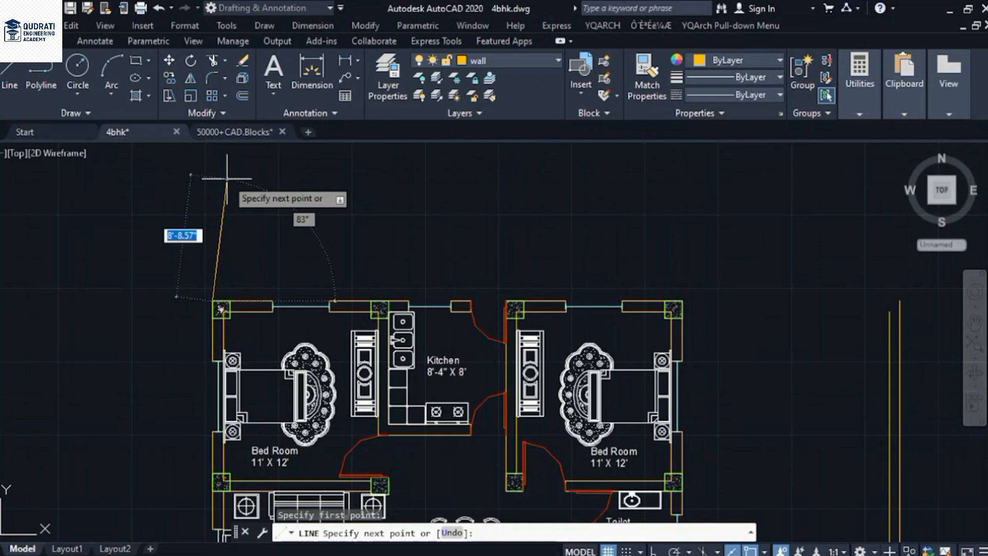
key(F8)
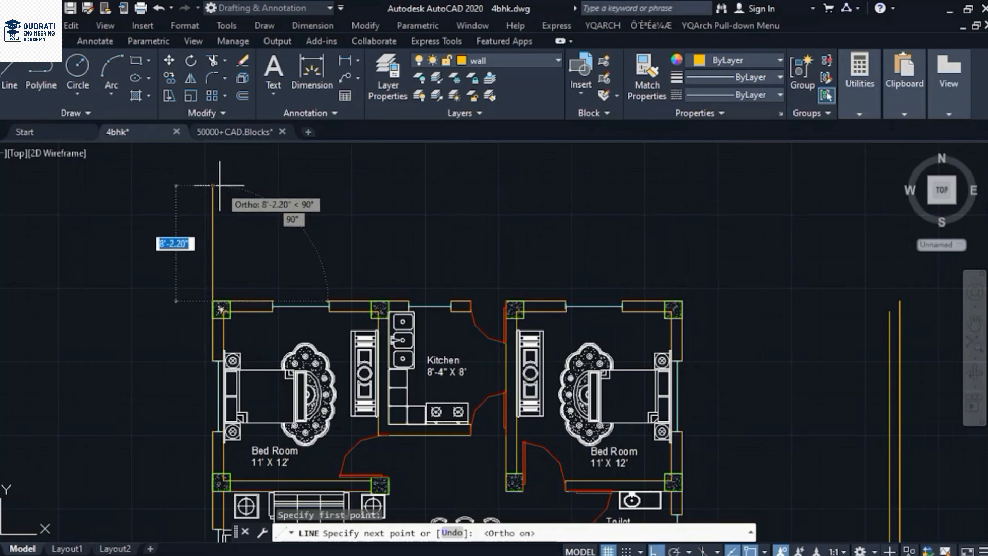
text(8)
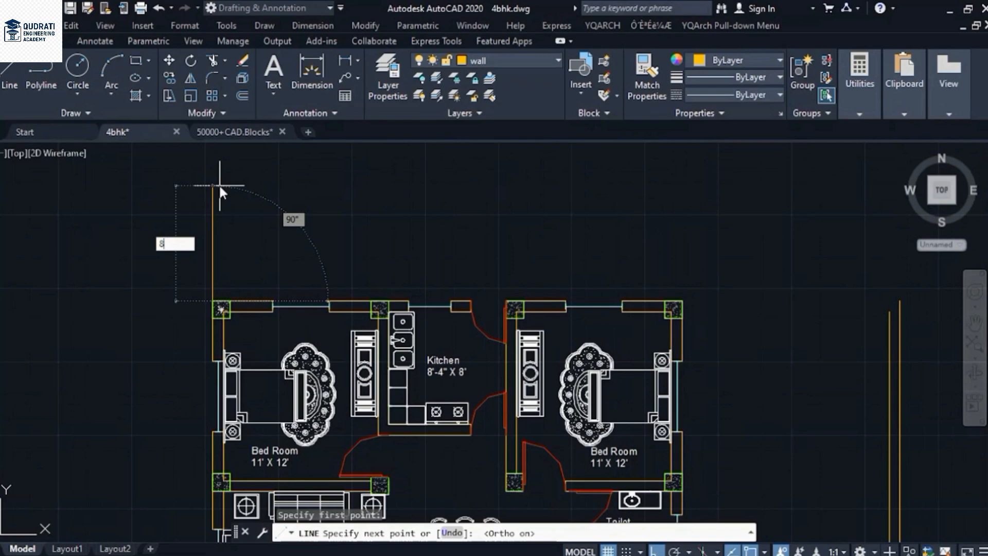
key(Return)
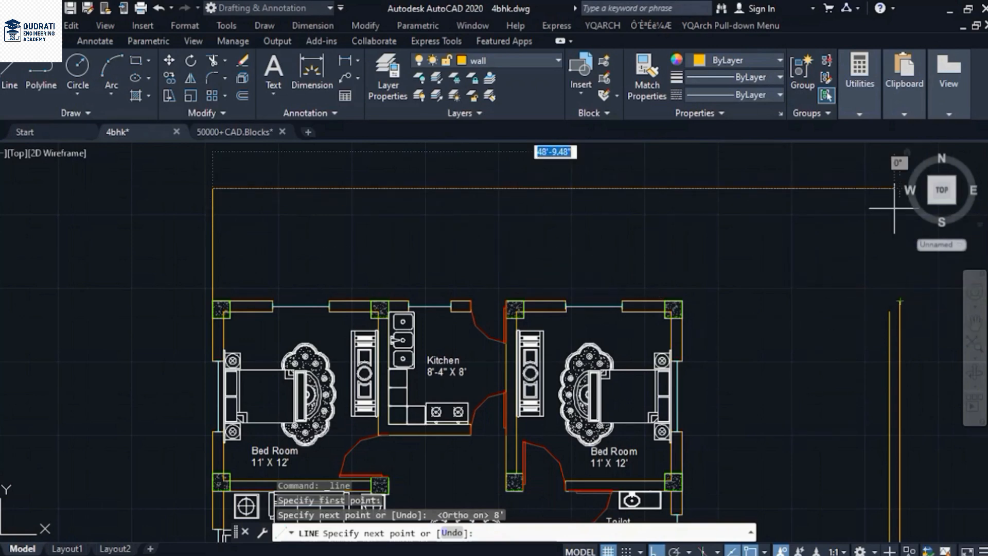
Continue the line across the rear in alignment with the right boundary wall, and down to the upper end of its outer line
middle_drag(862, 237, 777, 292)
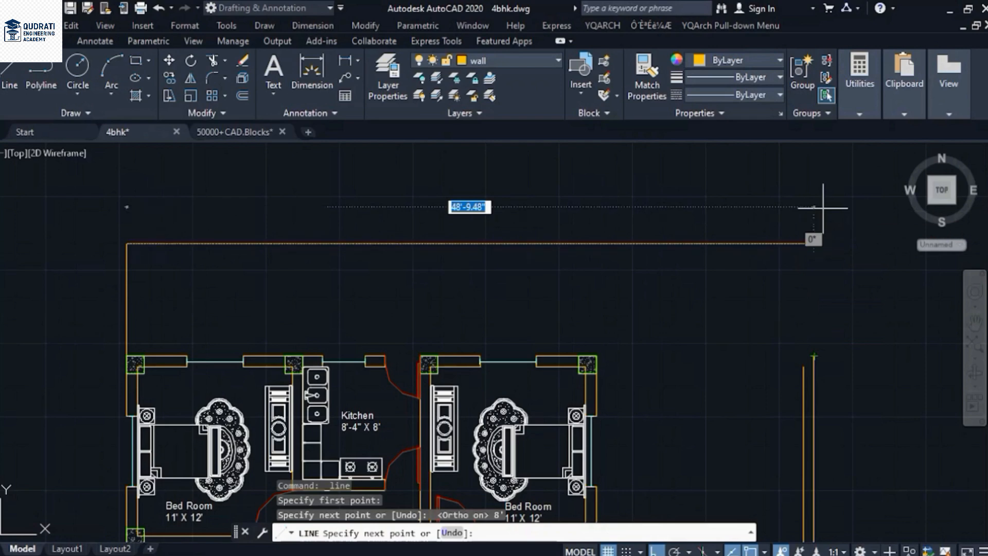
click(814, 267)
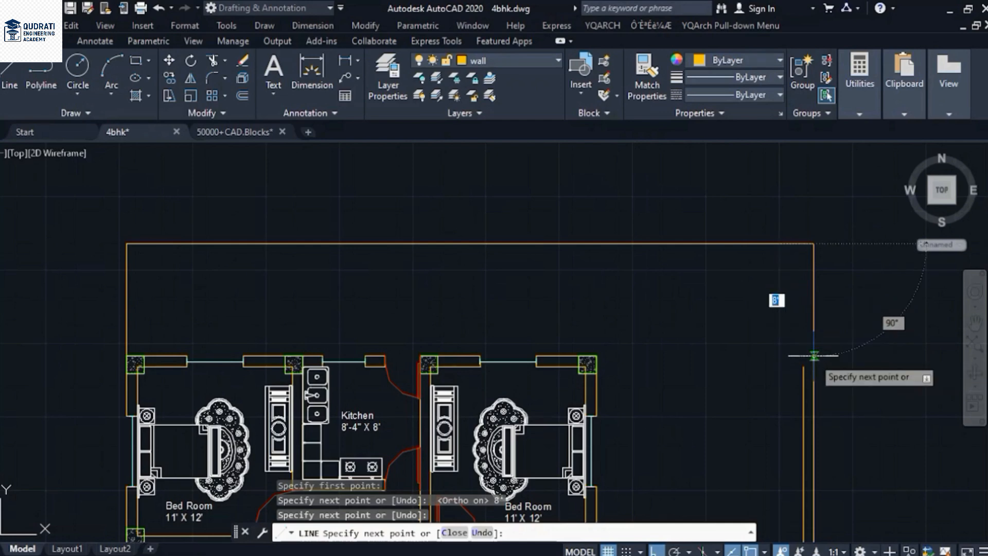
scroll(819, 354, up, 2)
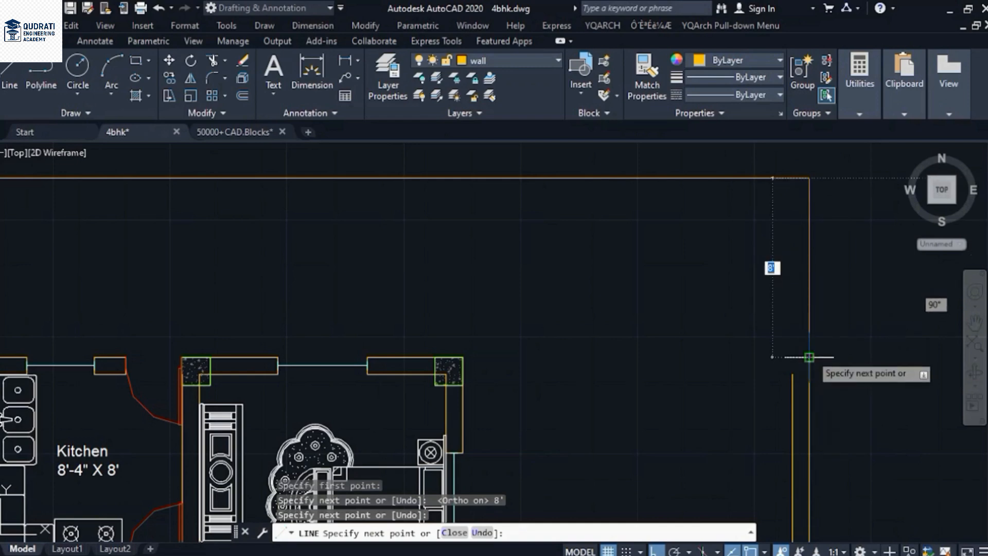
click(810, 357)
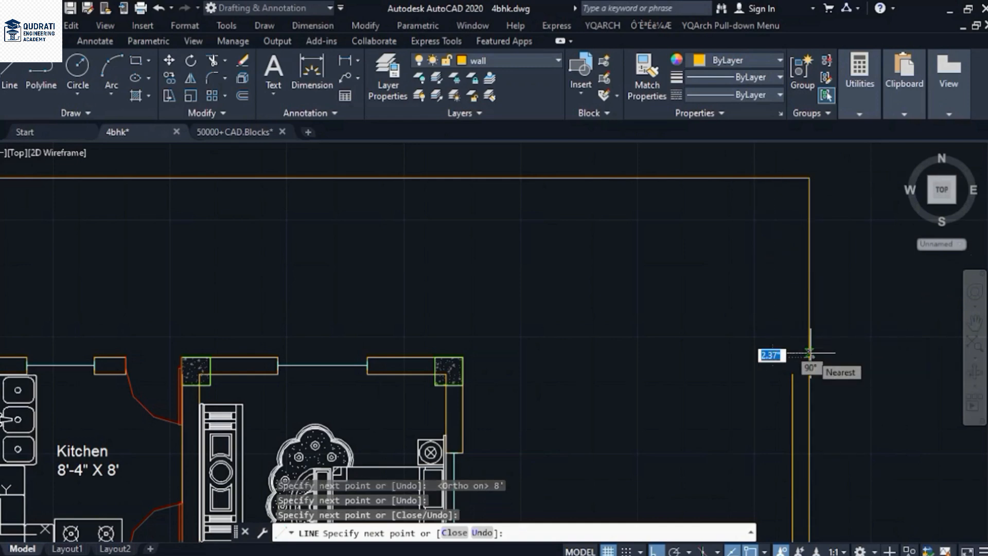
key(Escape)
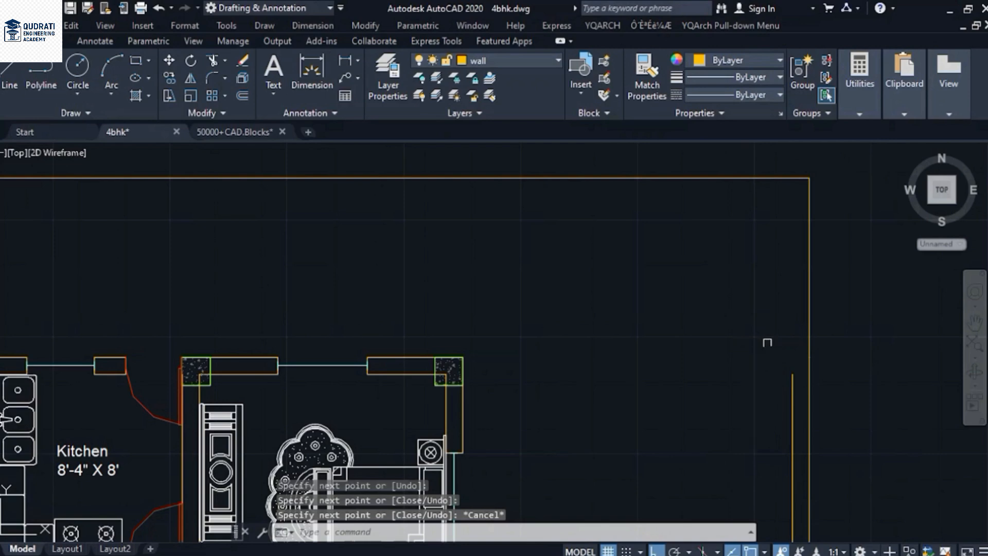
scroll(767, 343, down, 4)
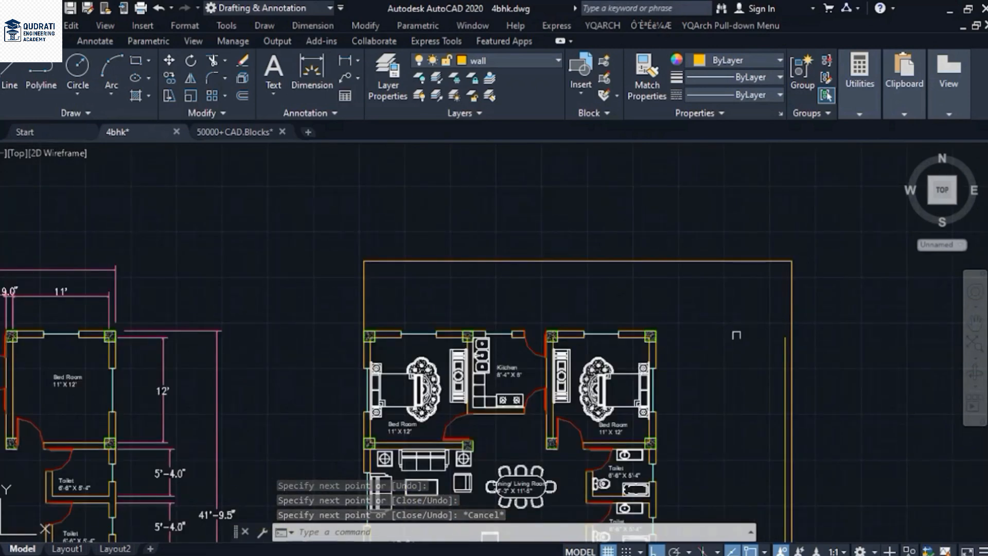
middle_drag(736, 335, 710, 304)
drag(800, 306, 761, 339)
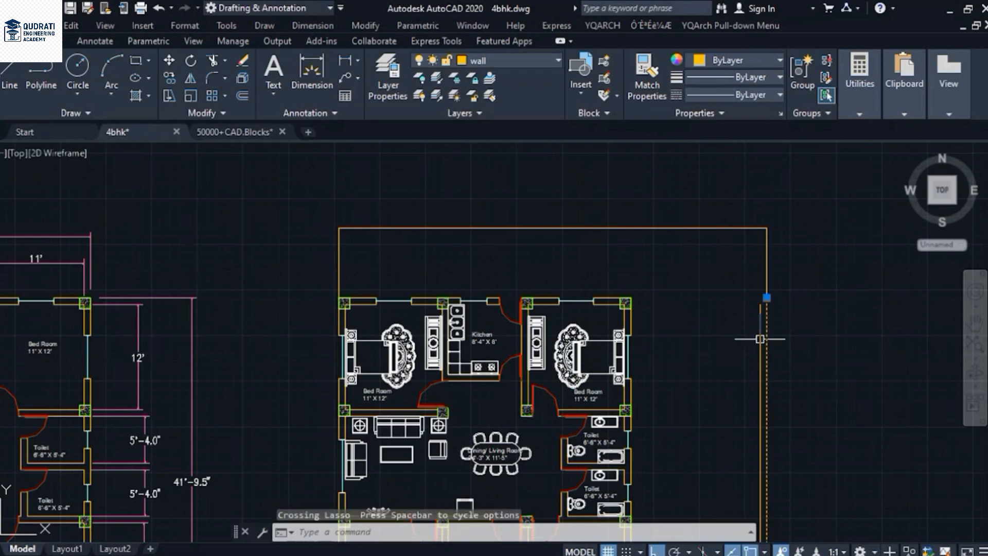
mouse_move(786, 233)
mouse_down()
mouse_move(690, 238)
mouse_move(458, 215)
mouse_move(324, 229)
mouse_move(307, 243)
mouse_up()
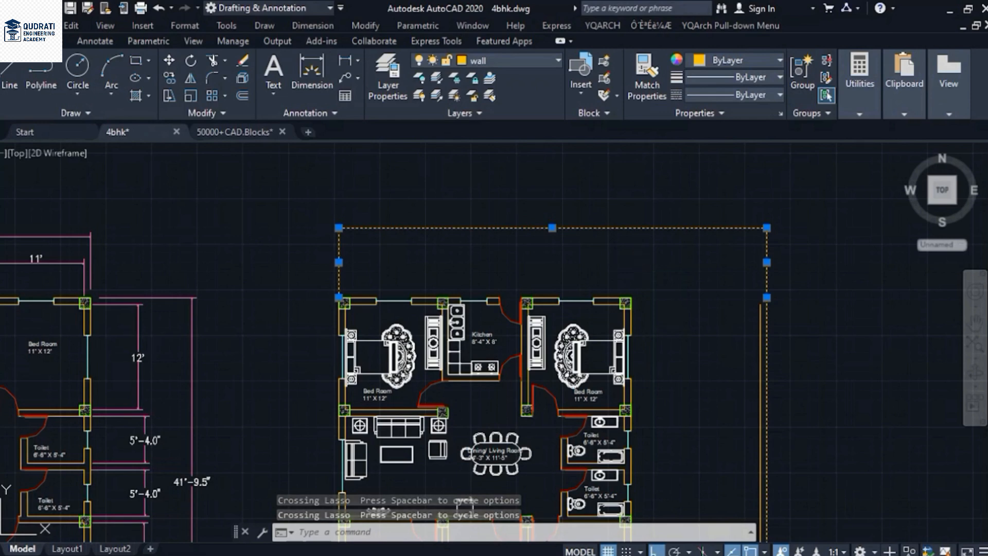
key(Escape)
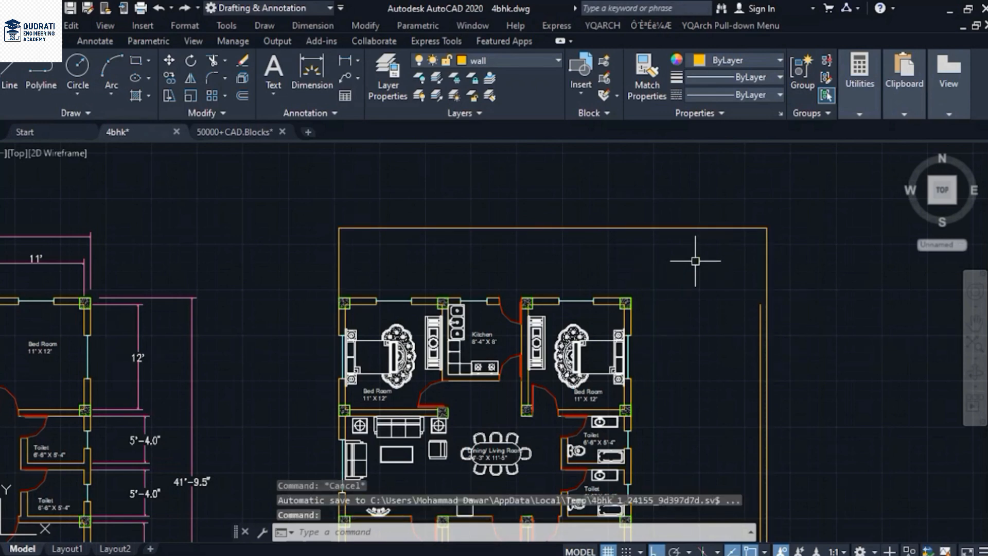
Offset the new rear boundary line 9" inward towards the bedrooms
text(o)
key(Return)
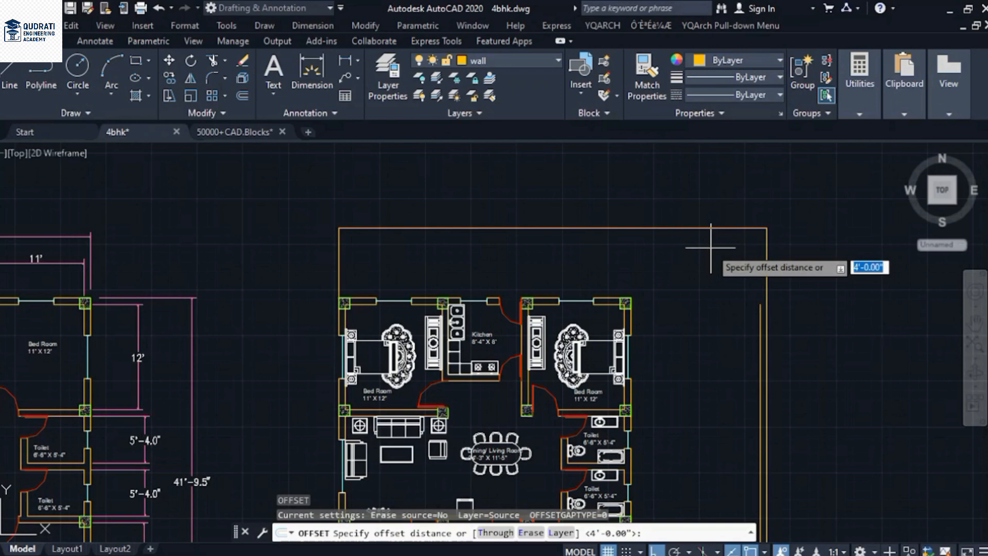
text(9)
key(Return)
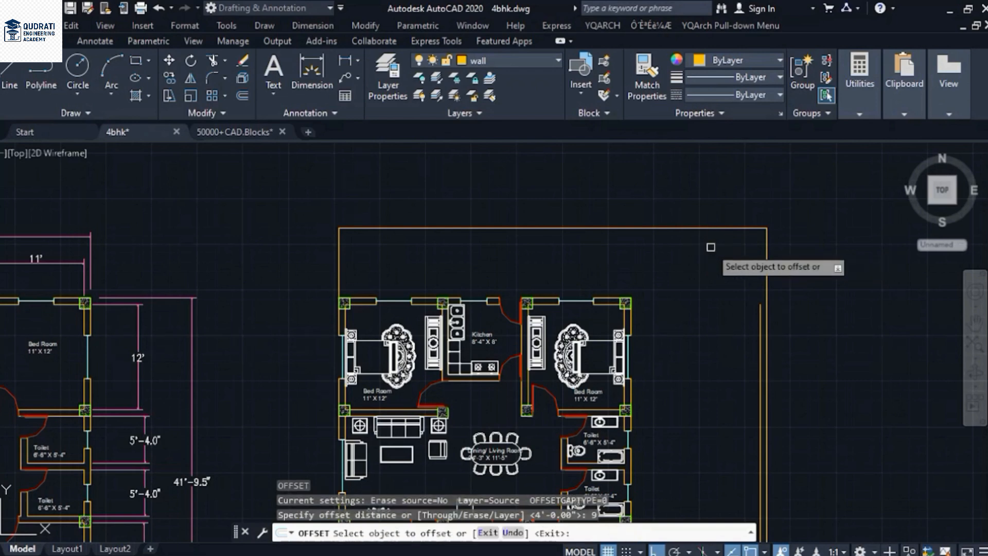
click(706, 232)
click(701, 243)
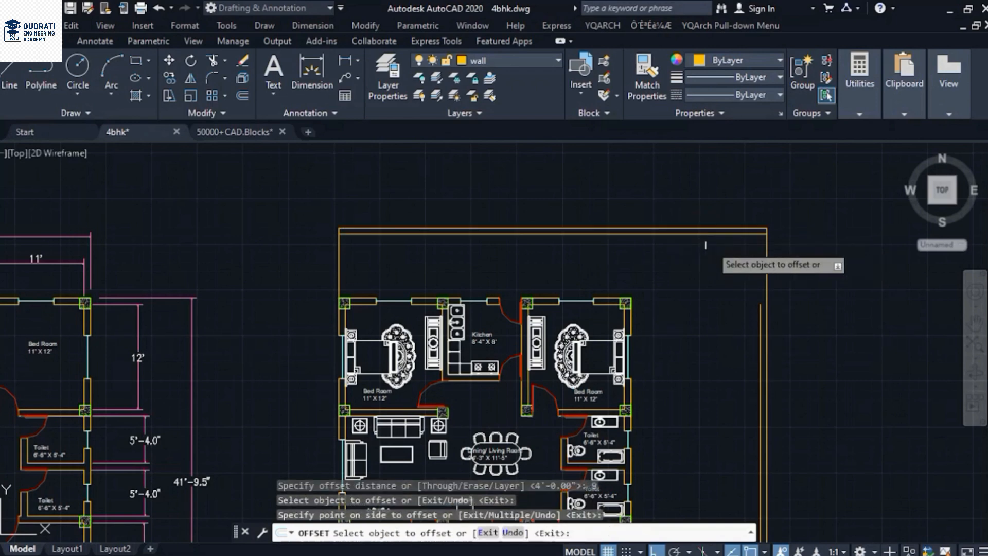
Offset the two short side lines of the rear boundary inward by the same 9" distance
click(763, 257)
click(715, 260)
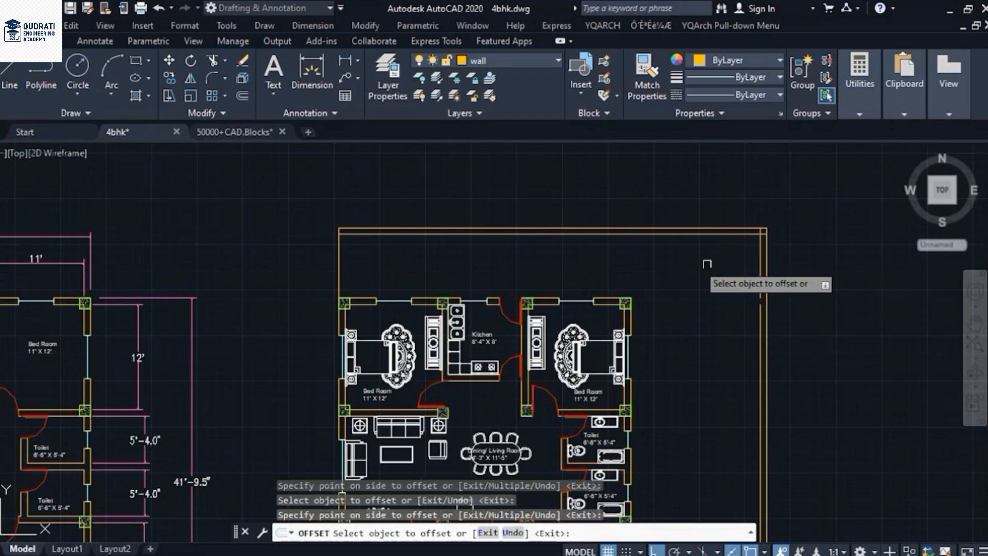
click(340, 253)
click(354, 260)
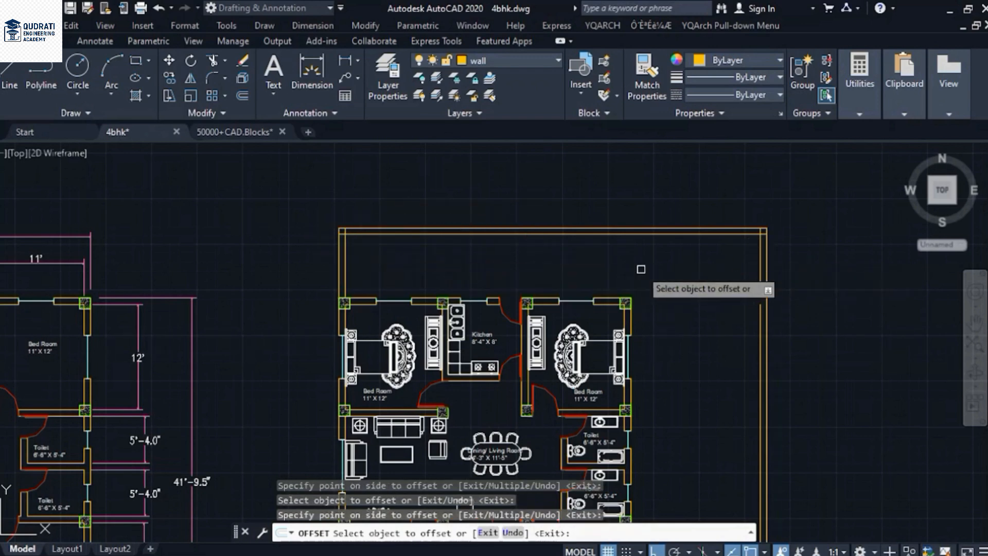
middle_drag(728, 283, 609, 292)
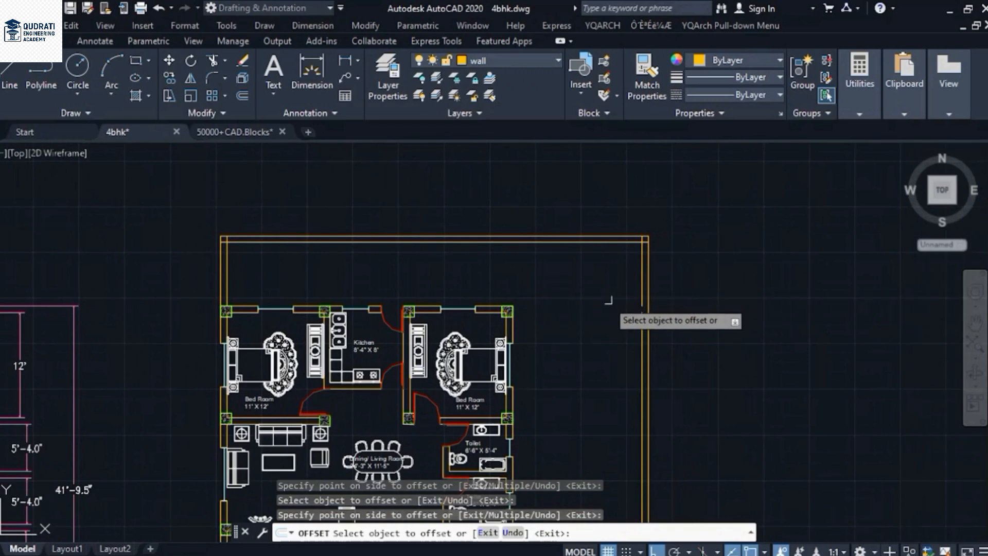
key(Return)
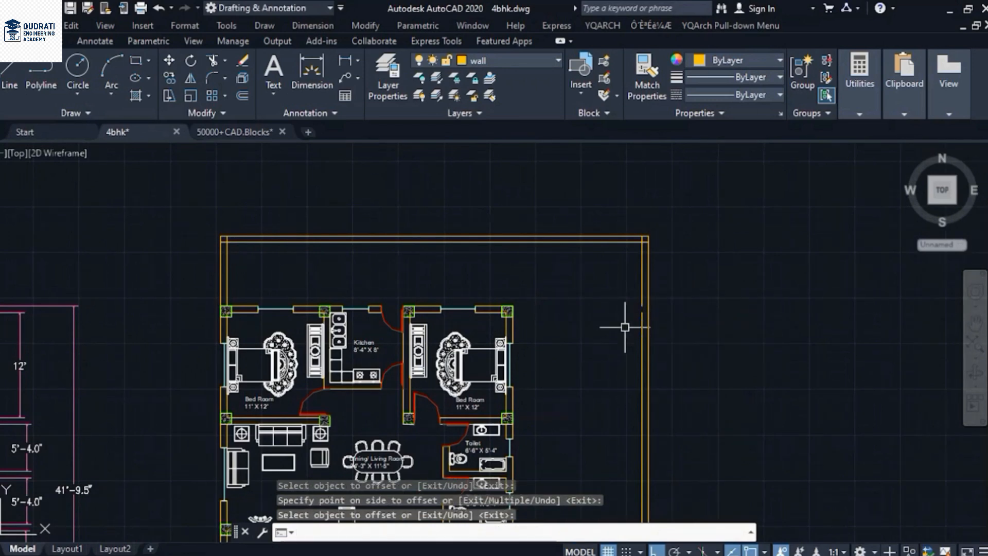
Extend the inner line of the right boundary wall up to close its gap with the new rear section
text(EX)
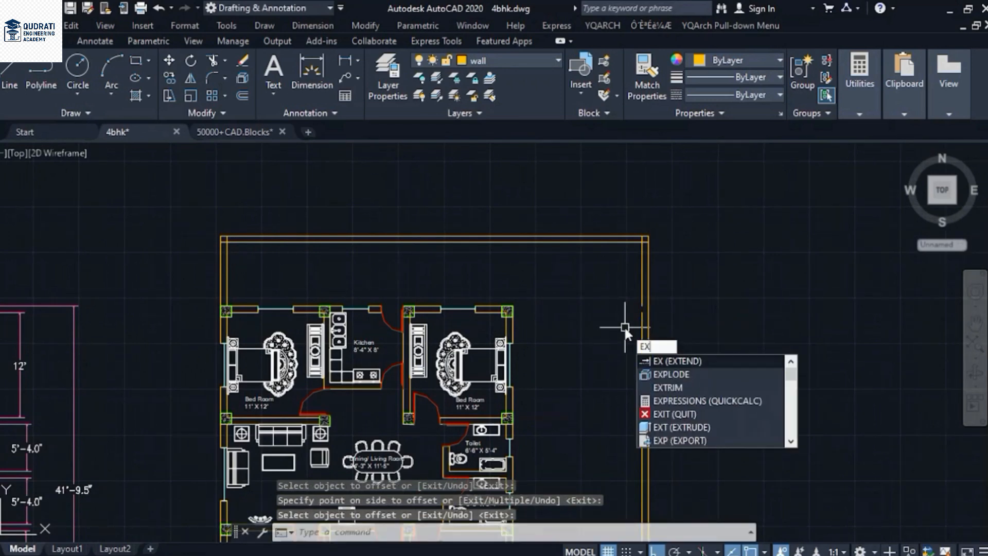
key(Return)
key(Return)
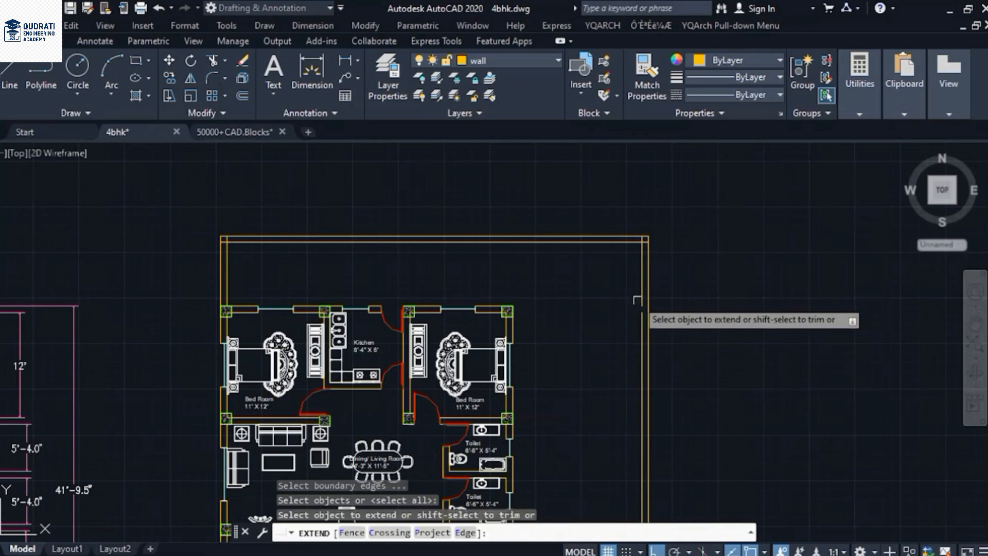
key(Return)
key(Return)
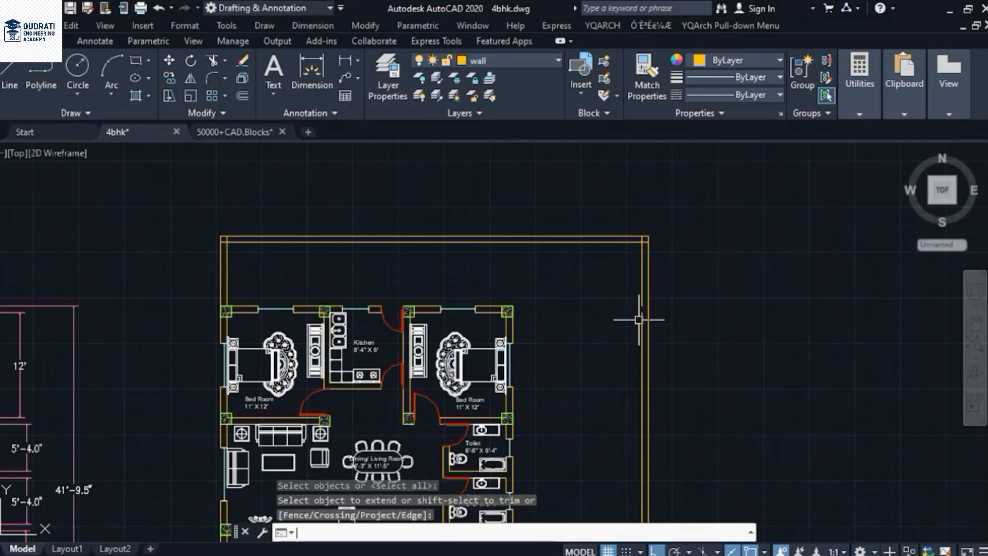
key(Return)
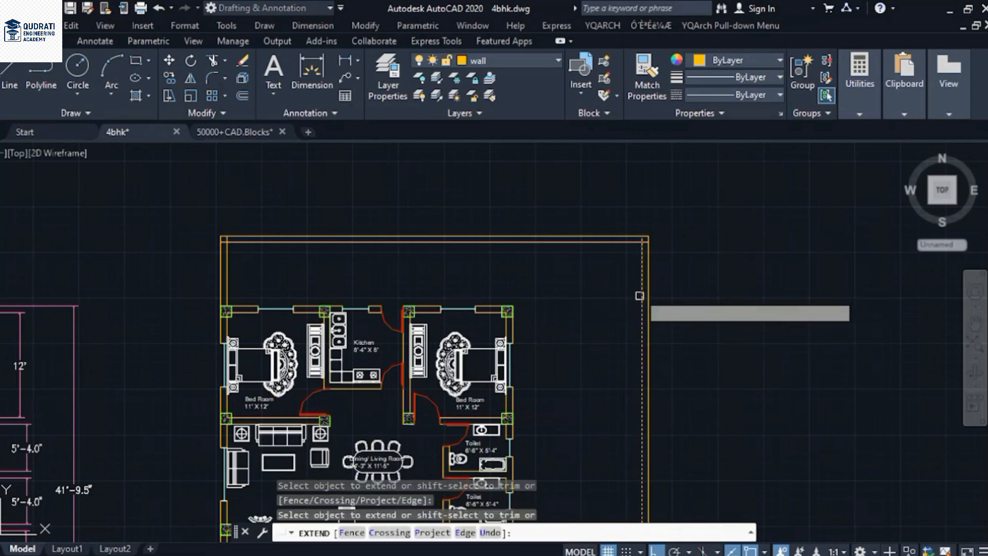
key(Escape)
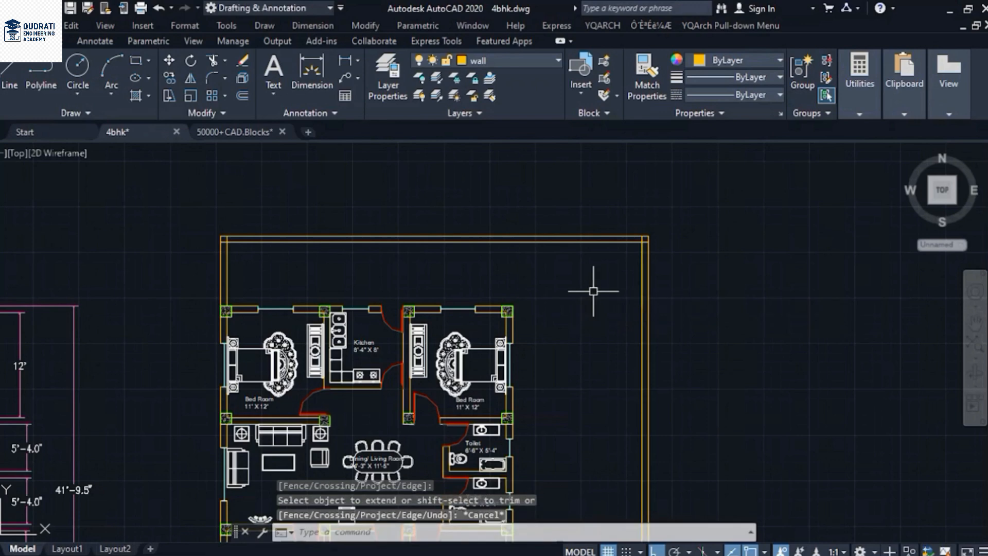
Trim the two overlapping inner line ends at the upper-right corner of the boundary wall
text(TR)
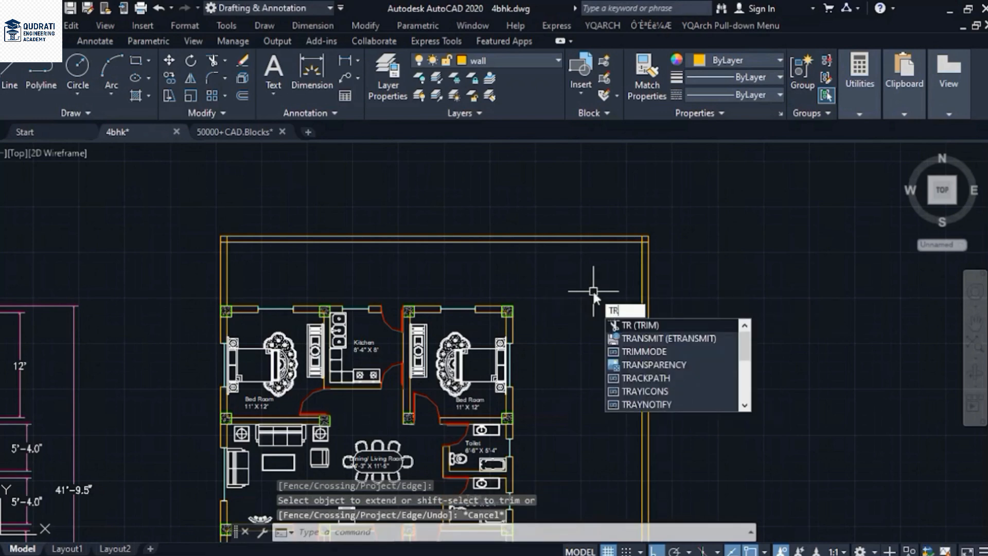
key(Return)
scroll(640, 236, up, 8)
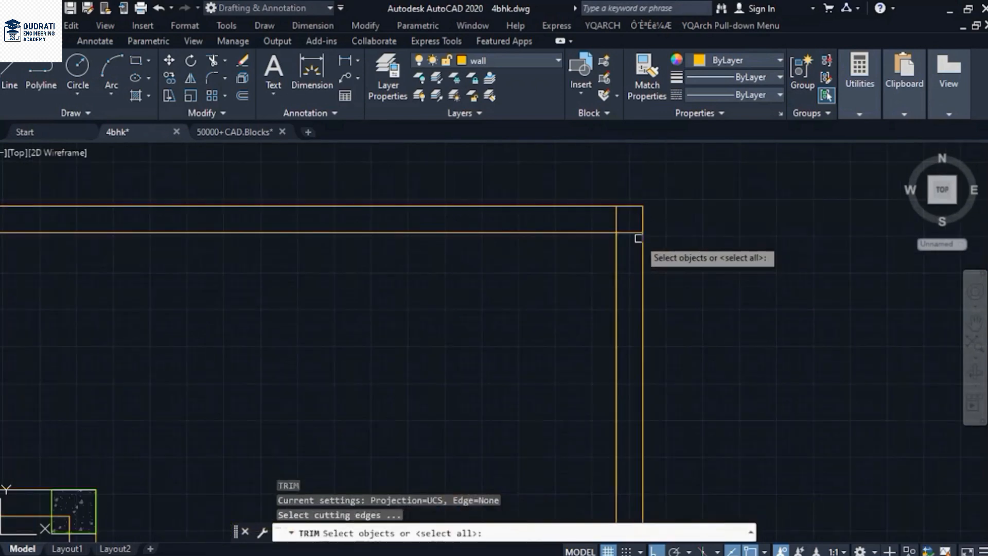
key(Return)
click(634, 234)
click(617, 223)
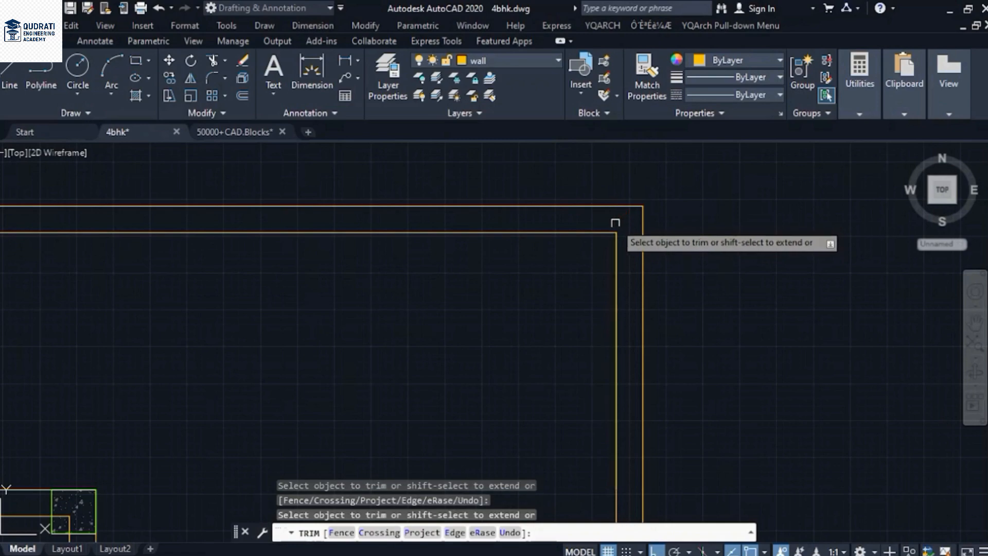
Trim the overlapping inner line ends at the upper-left corner of the boundary wall
scroll(490, 301, down, 6)
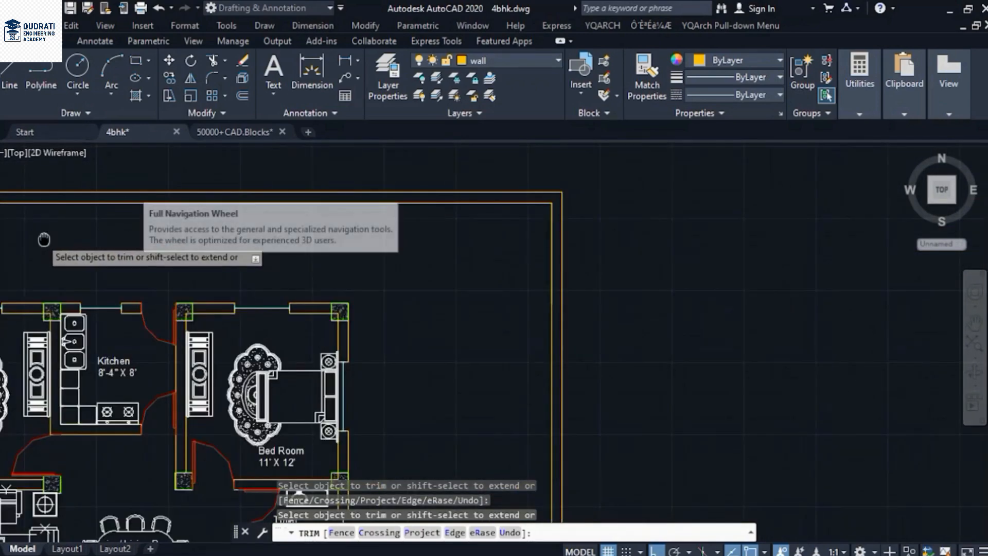
middle_drag(48, 236, 432, 279)
scroll(290, 240, up, 6)
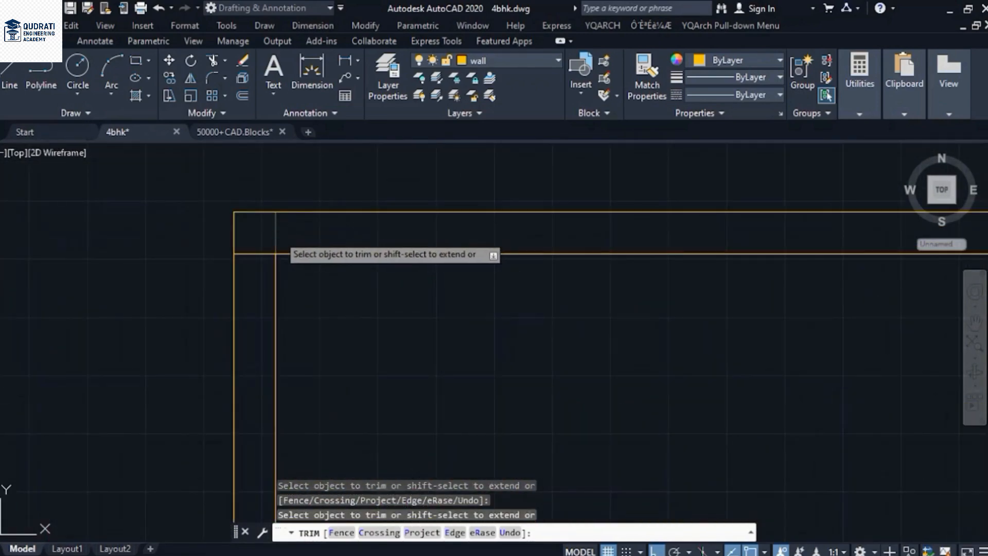
scroll(255, 252, down, 6)
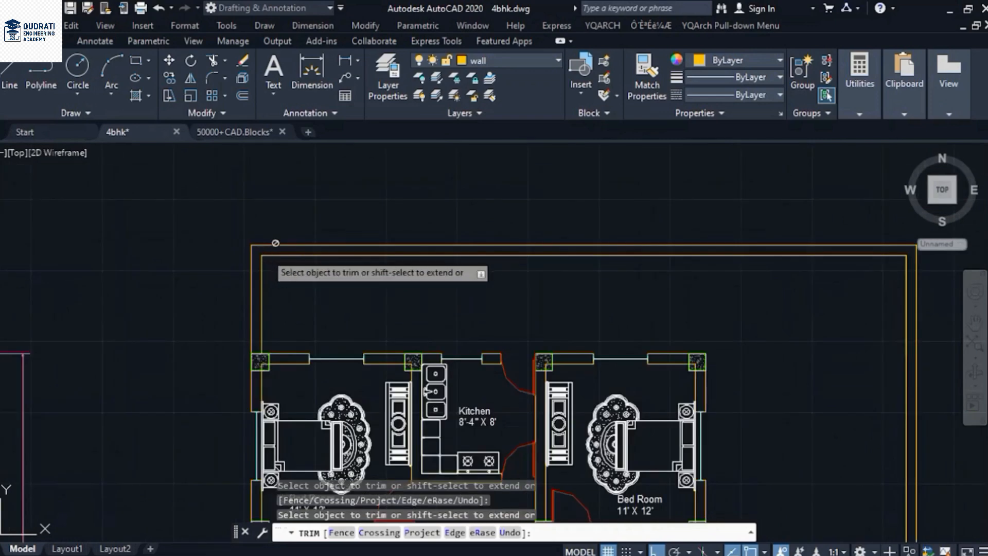
scroll(326, 330, down, 6)
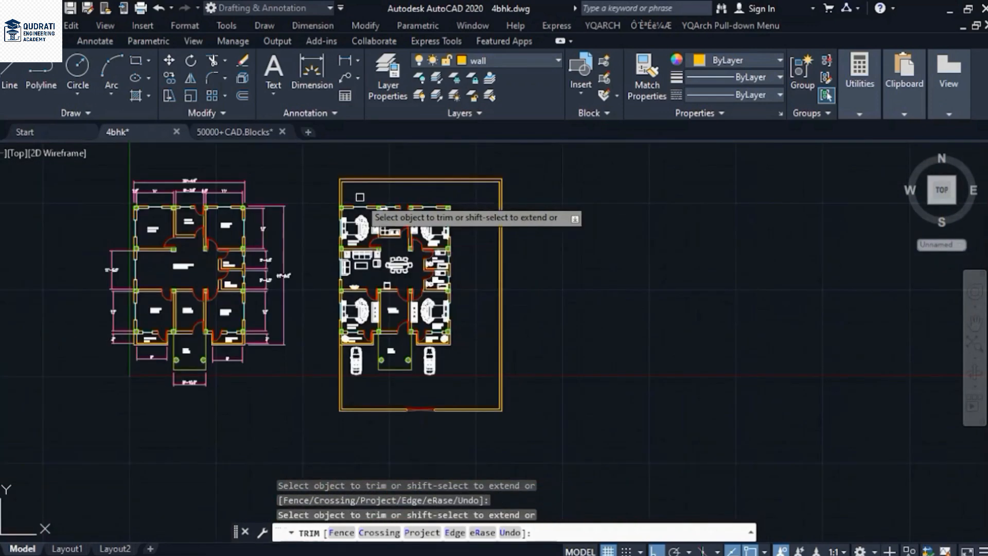
mouse_move(468, 278)
middle_down()
mouse_move(503, 248)
mouse_move(490, 303)
middle_up()
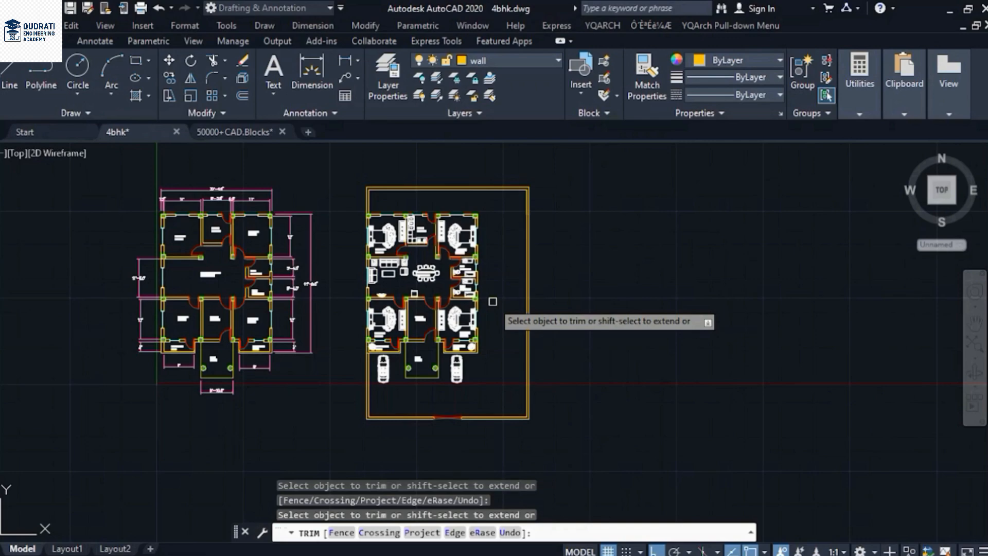
Review the furnished floor plan and its boundary wall, from the rear space through the rooms to the porch and front gate
scroll(431, 205, up, 5)
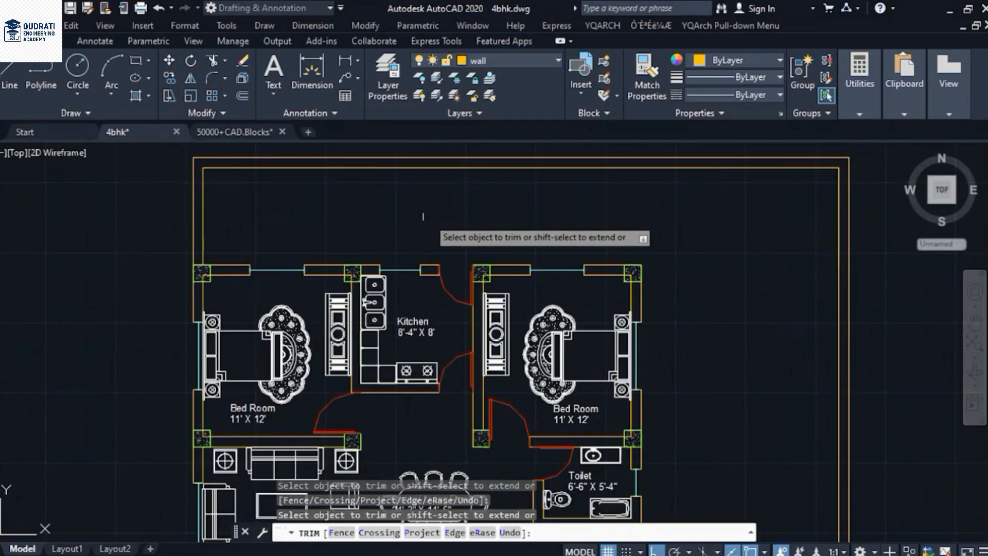
scroll(448, 254, down, 2)
scroll(475, 184, down, 3)
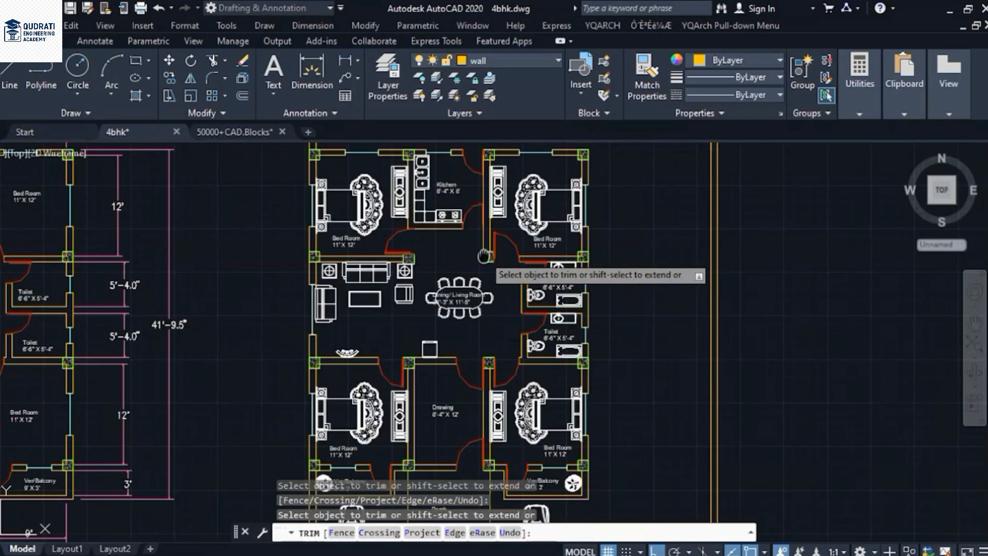
scroll(484, 256, down, 5)
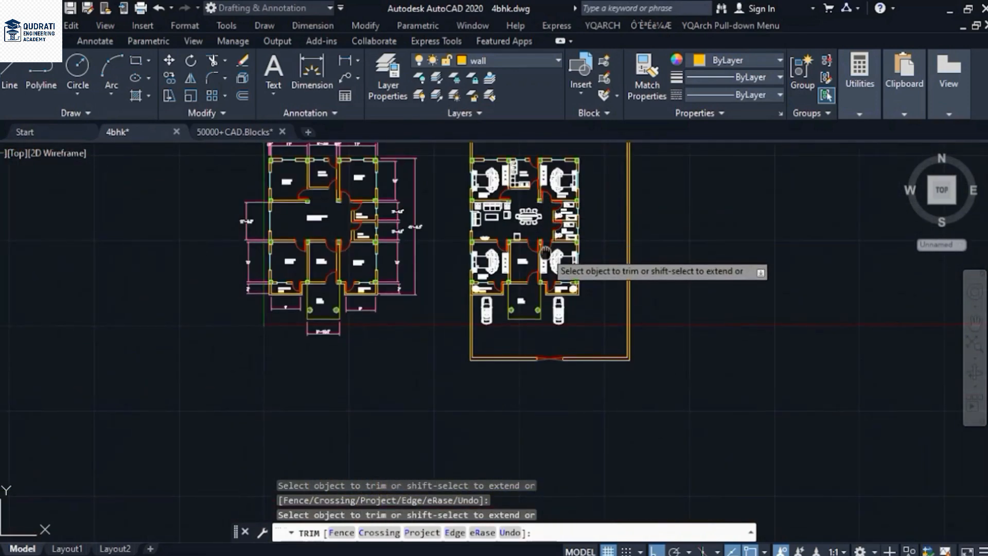
middle_drag(545, 252, 497, 271)
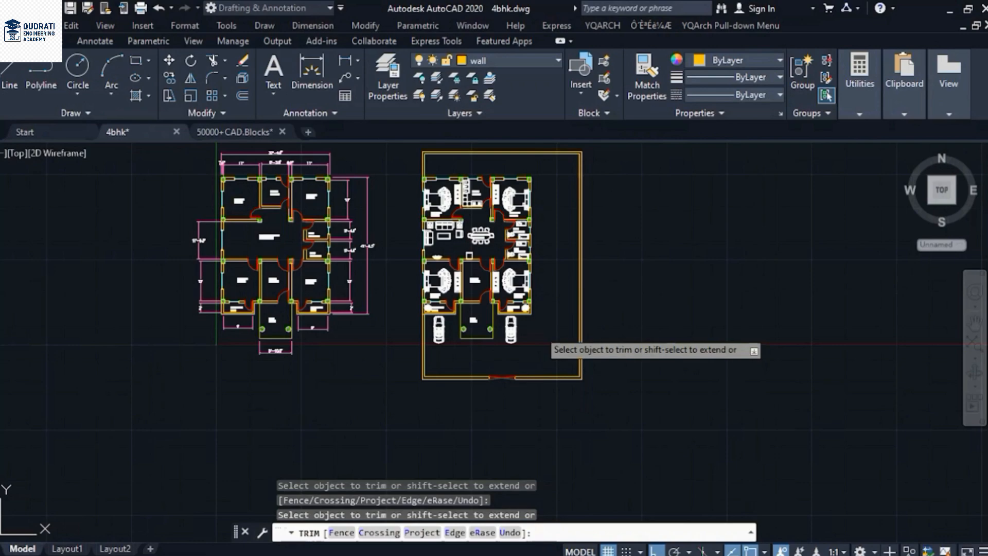
scroll(496, 247, up, 6)
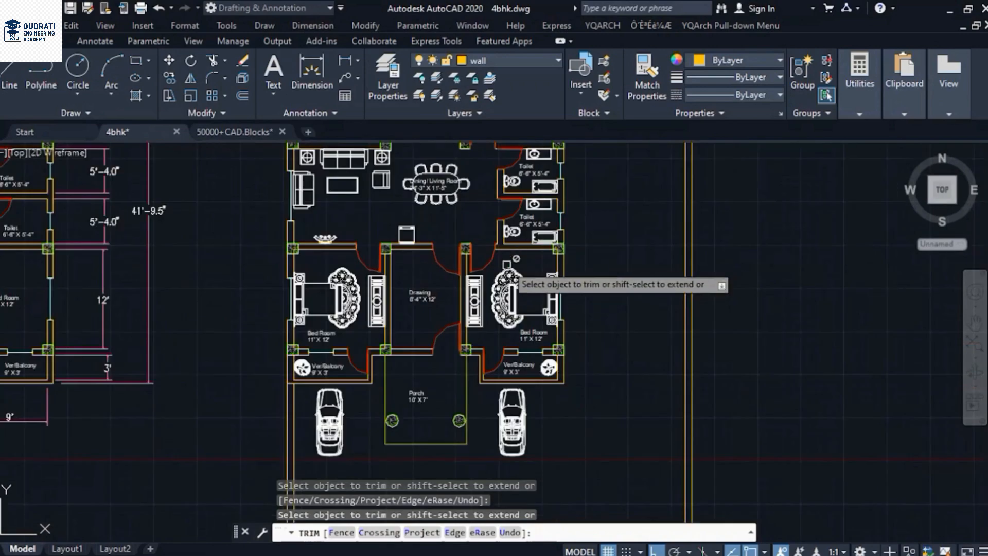
middle_drag(507, 229, 580, 406)
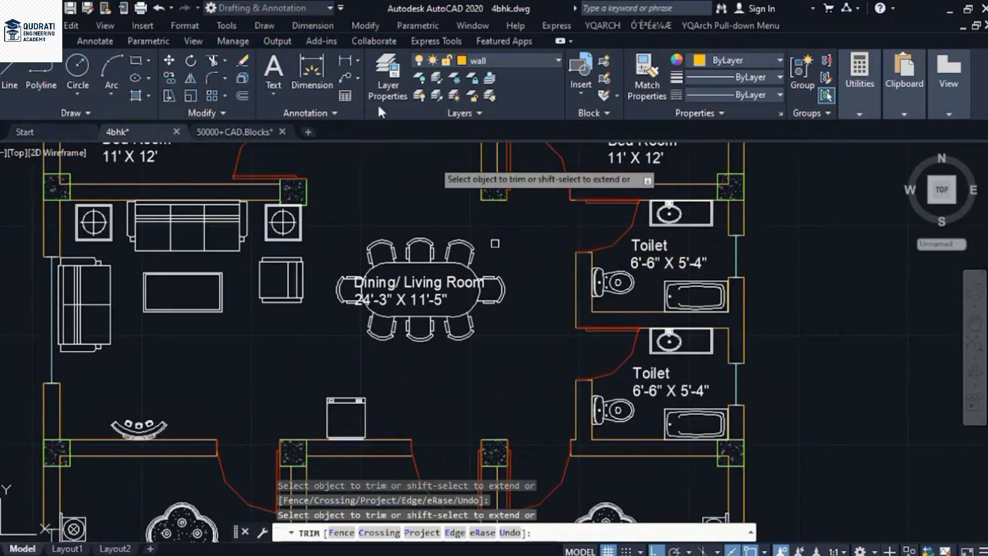
middle_drag(371, 179, 410, 460)
scroll(463, 329, down, 3)
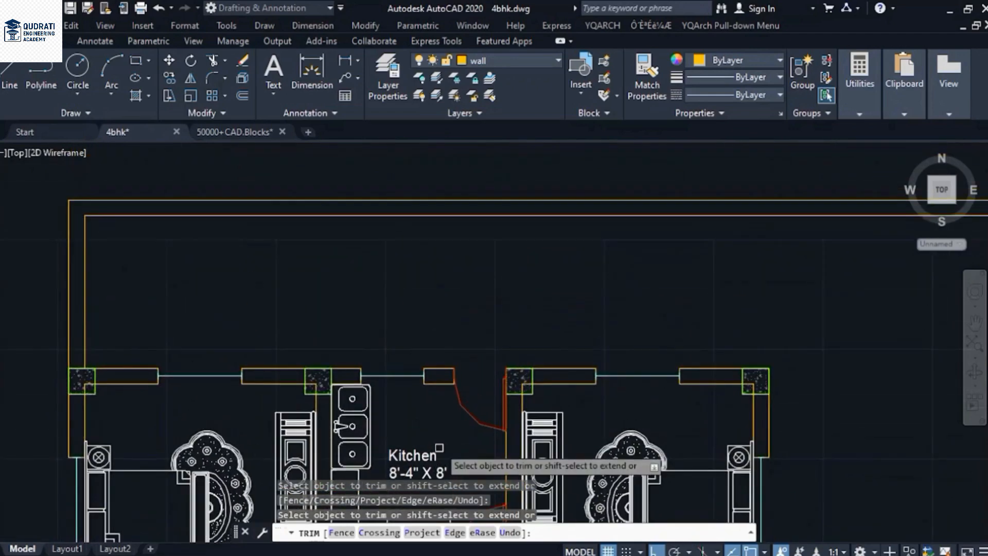
mouse_move(590, 369)
middle_down()
mouse_move(562, 278)
mouse_move(428, 160)
middle_up()
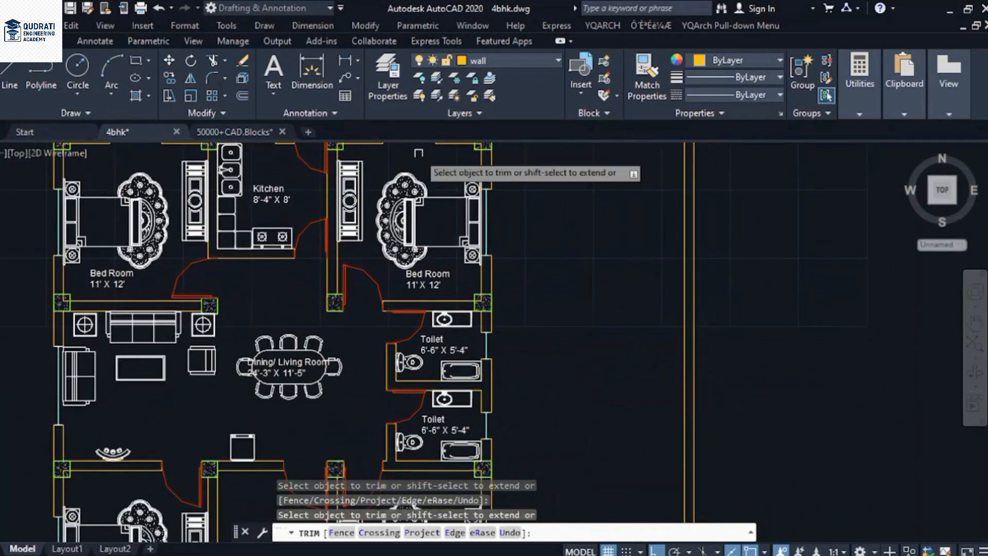
middle_drag(433, 409, 536, 187)
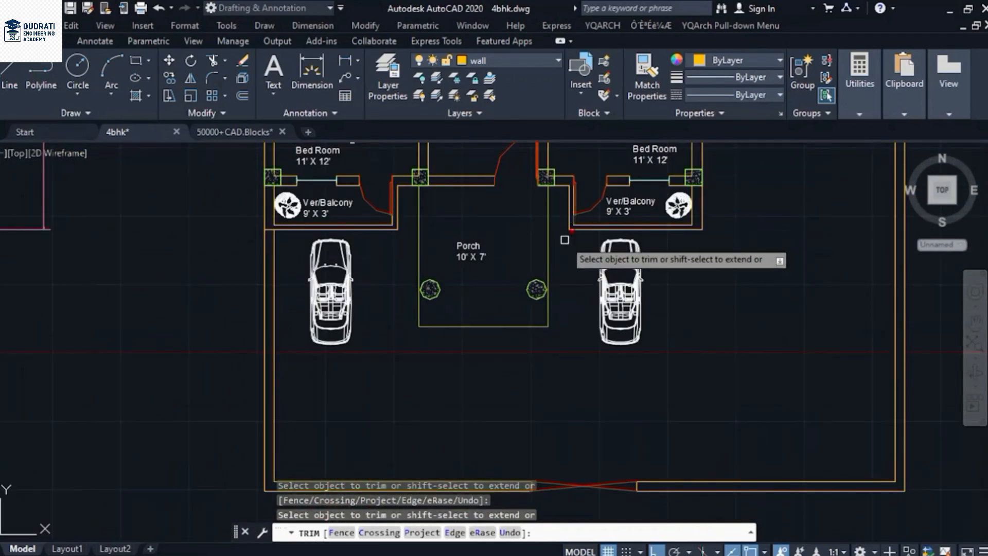